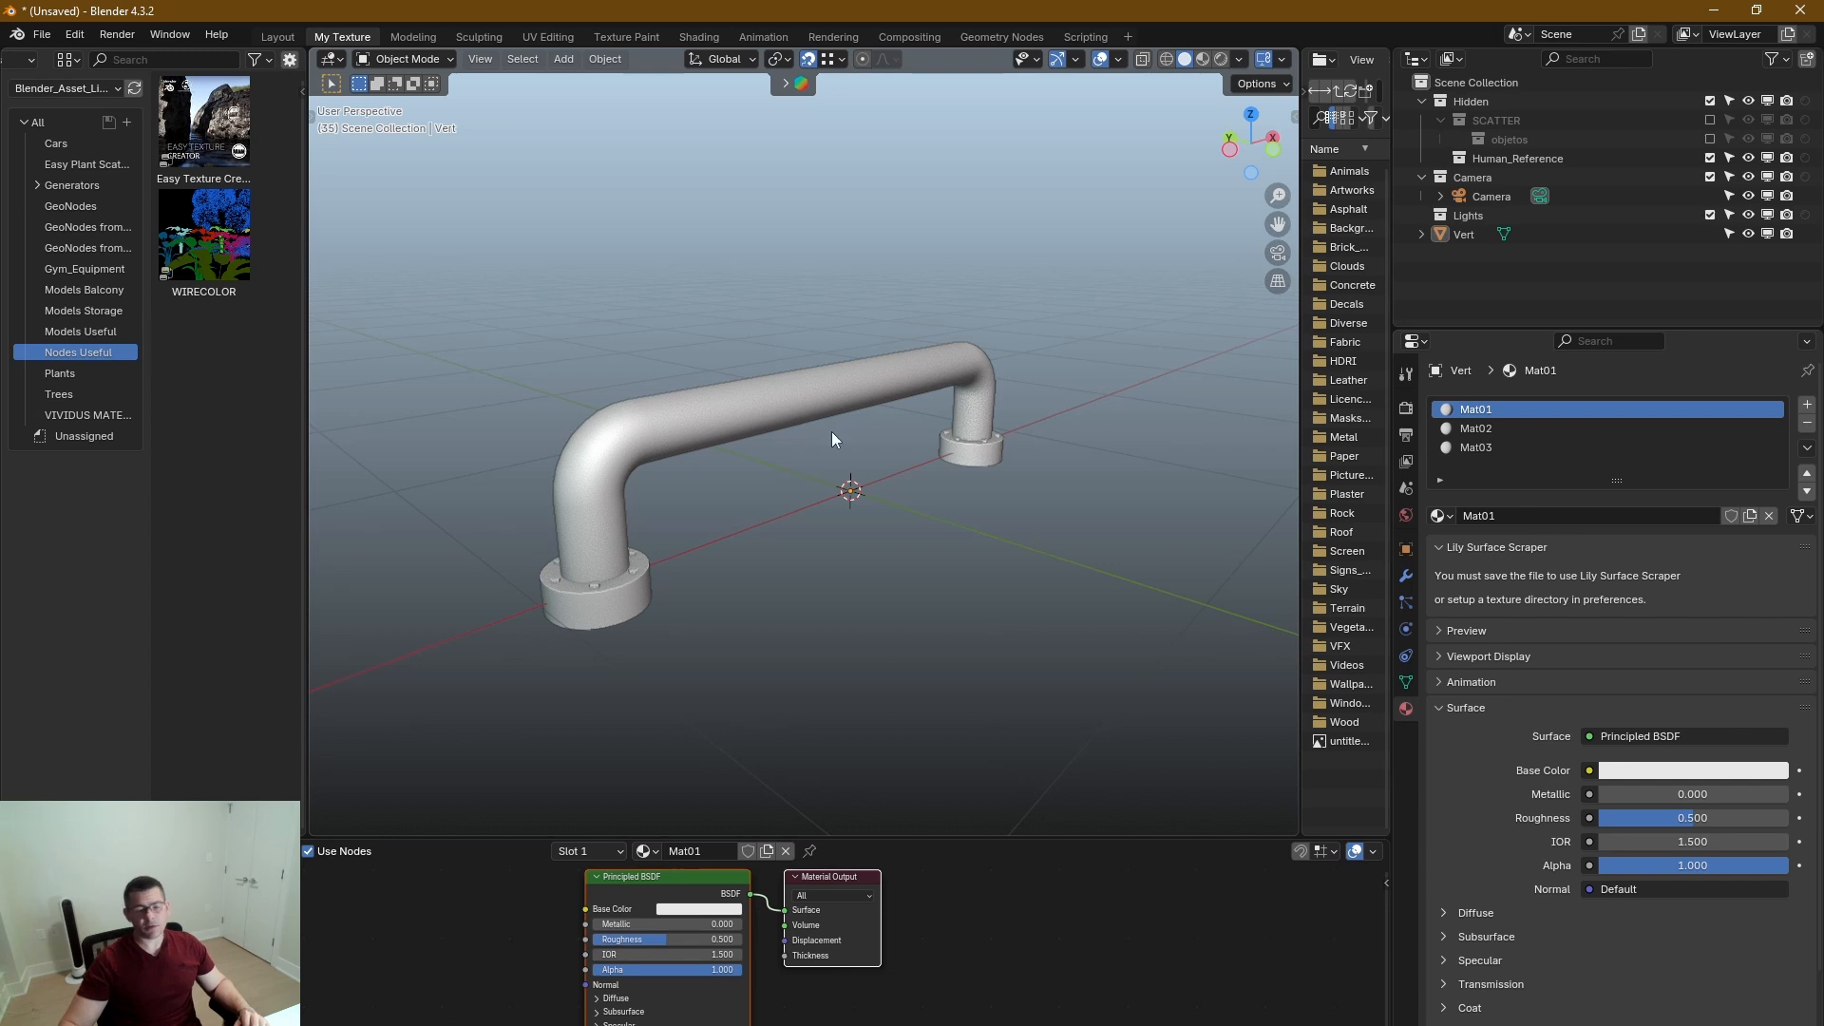
Unwrap the whole handle mesh in Edit Mode using Smart UV Project.
middle_click_drag(834, 439, 762, 452)
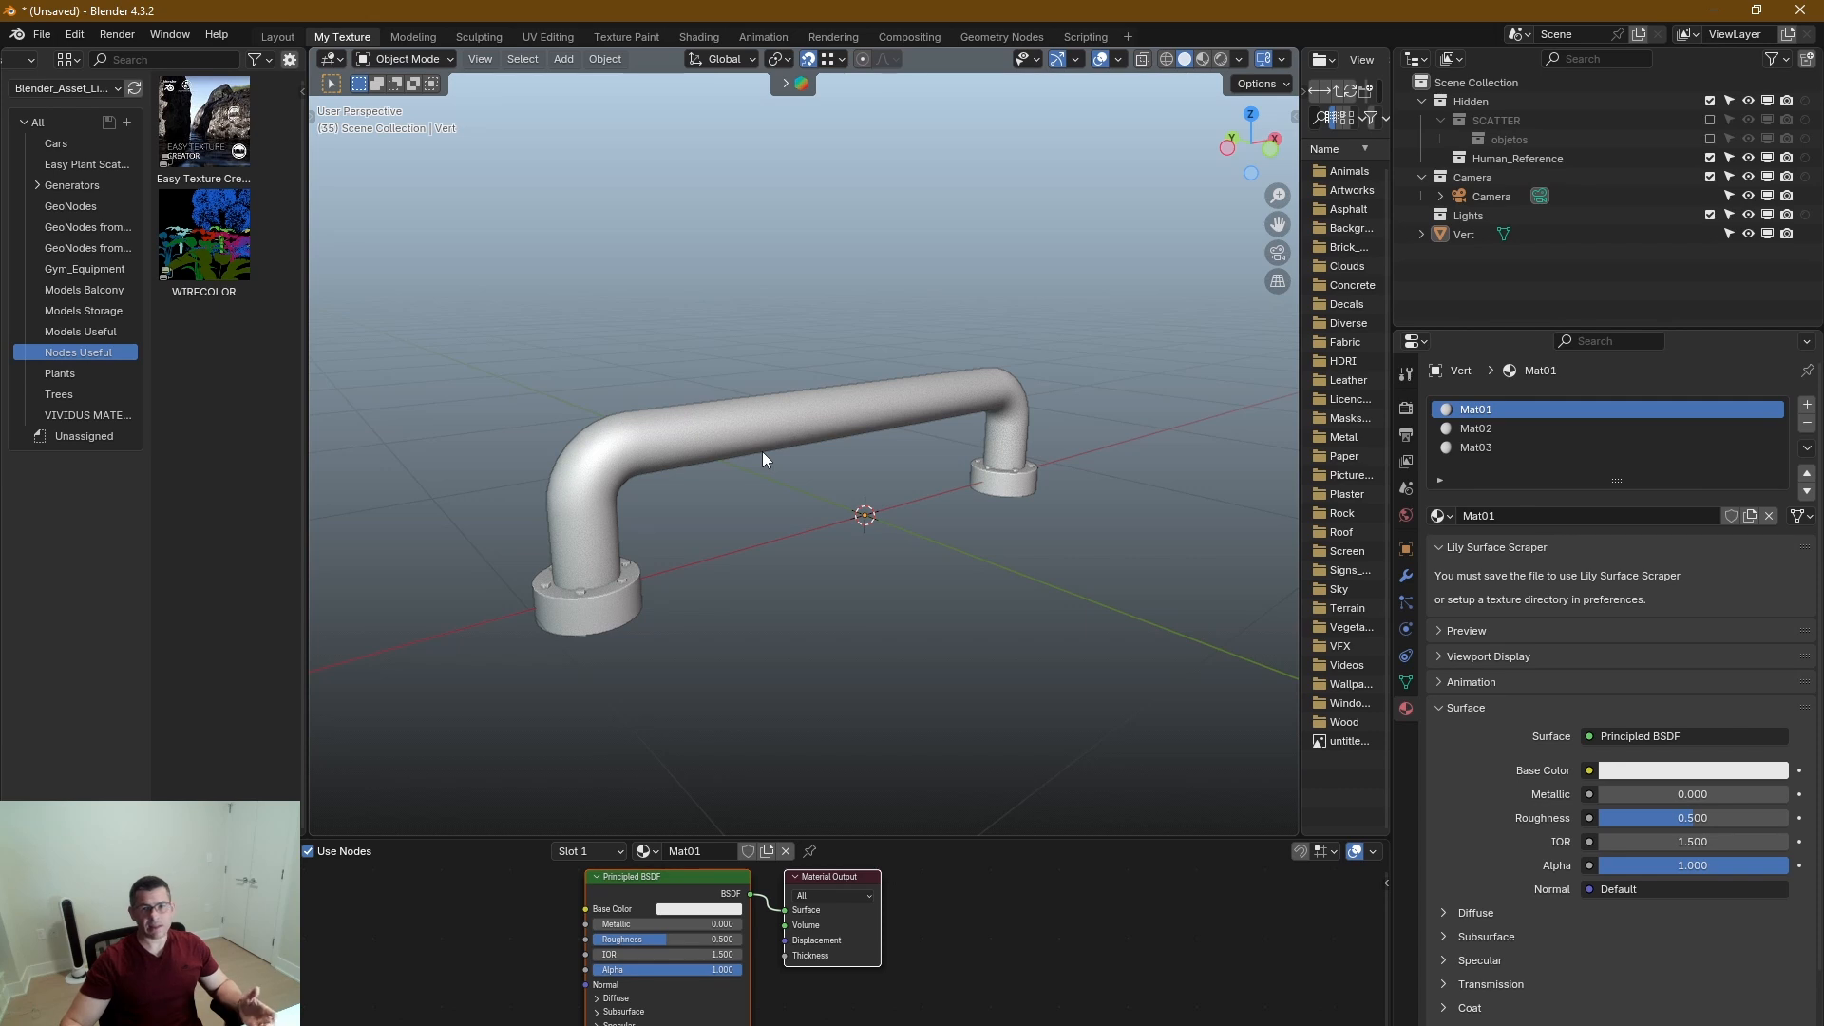
left_click(625, 503)
key("Tab")
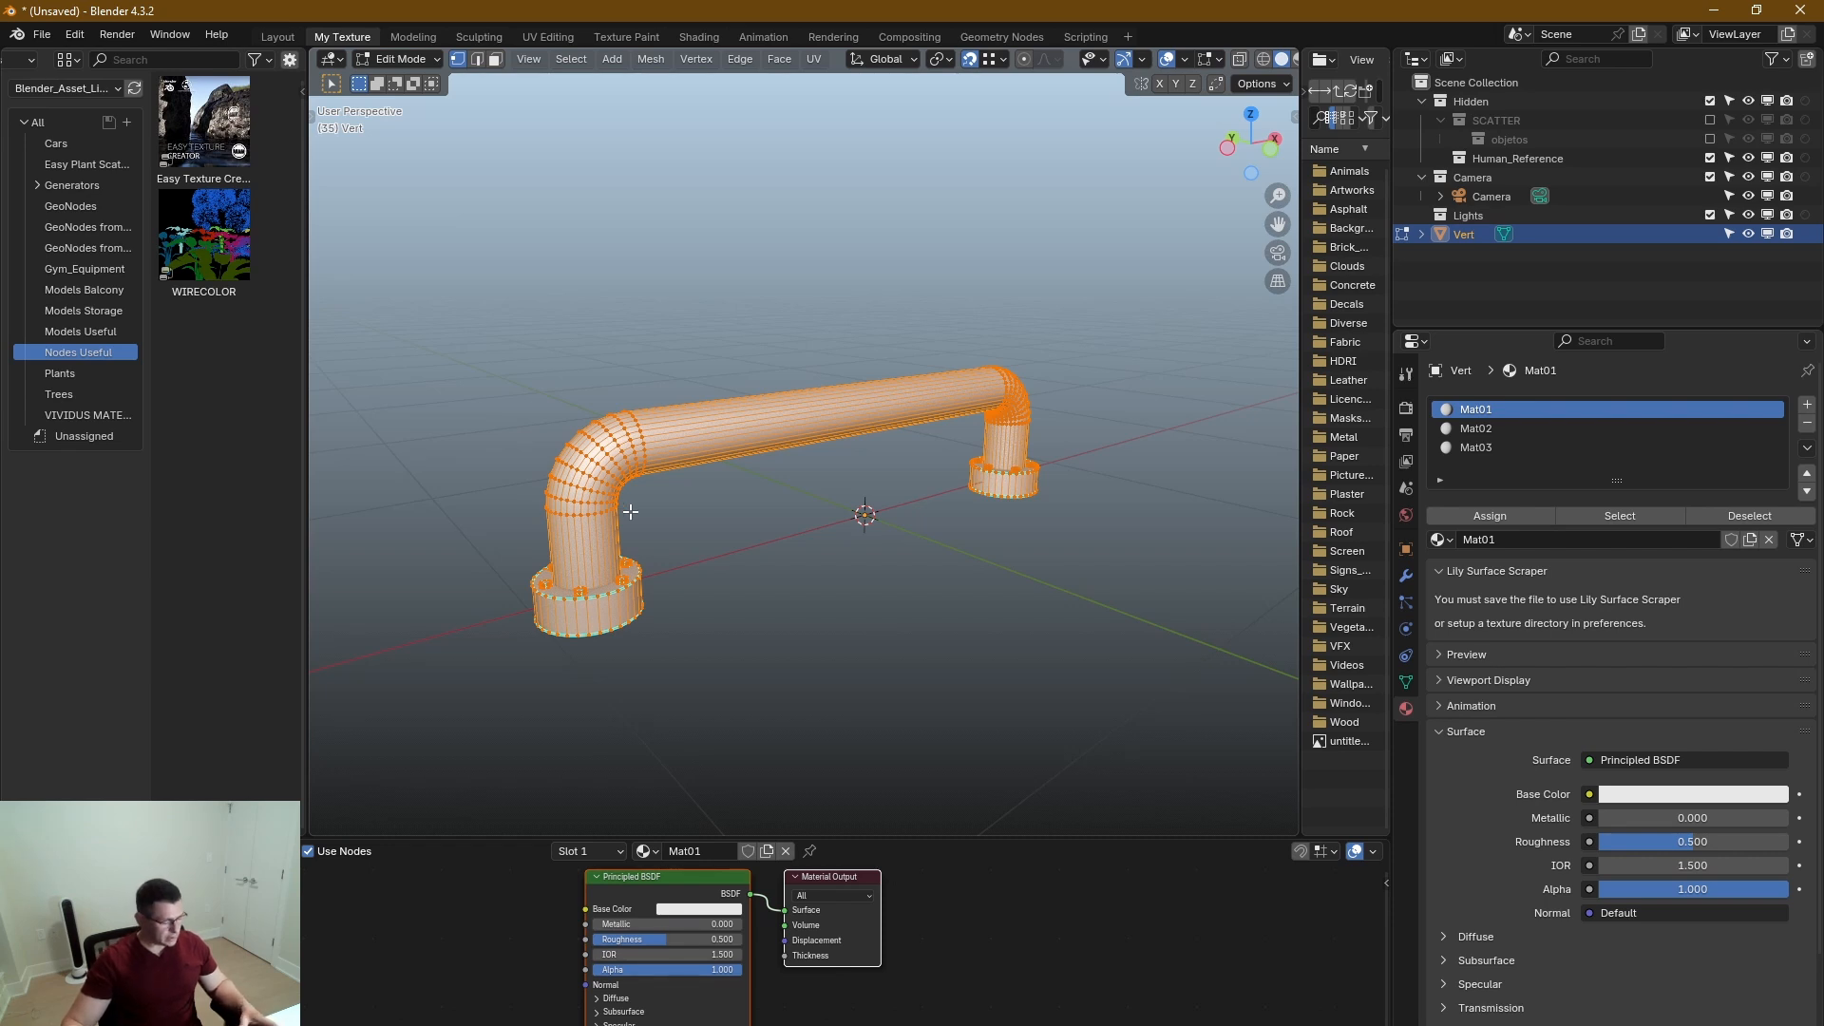
right_click(646, 444)
key("Escape")
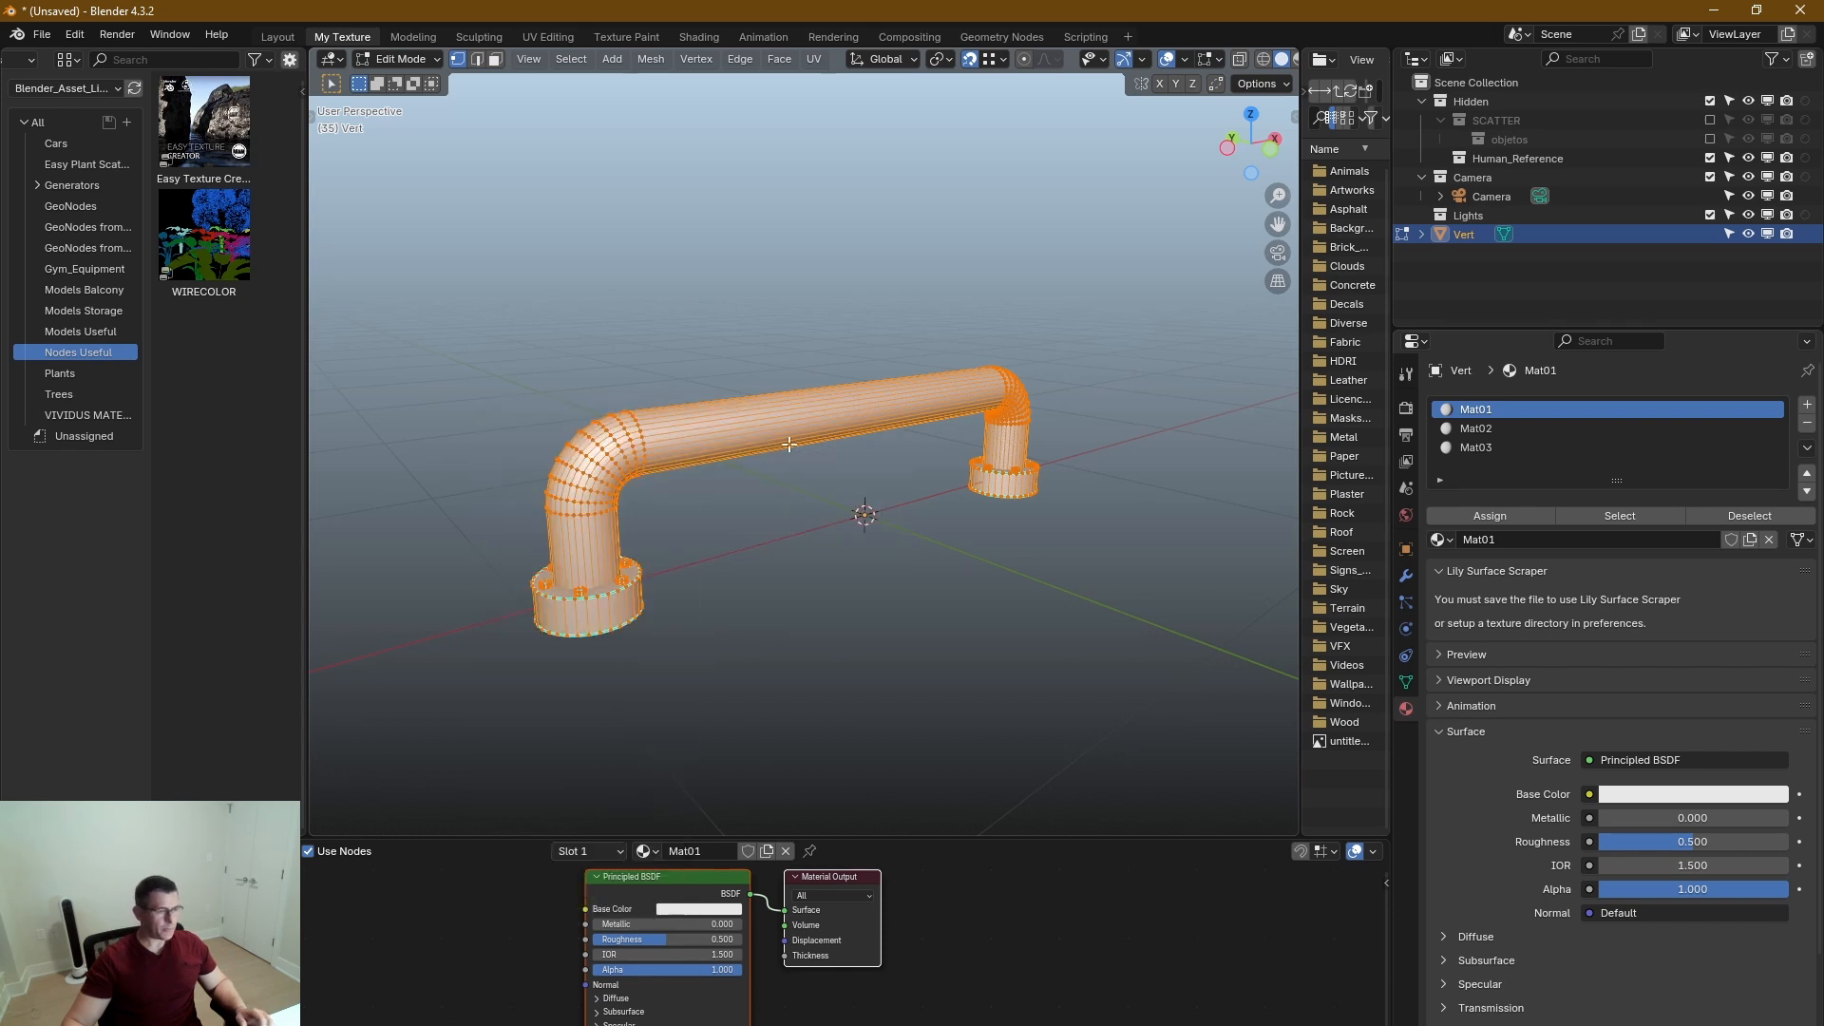
key("u")
mouse_move(781, 430)
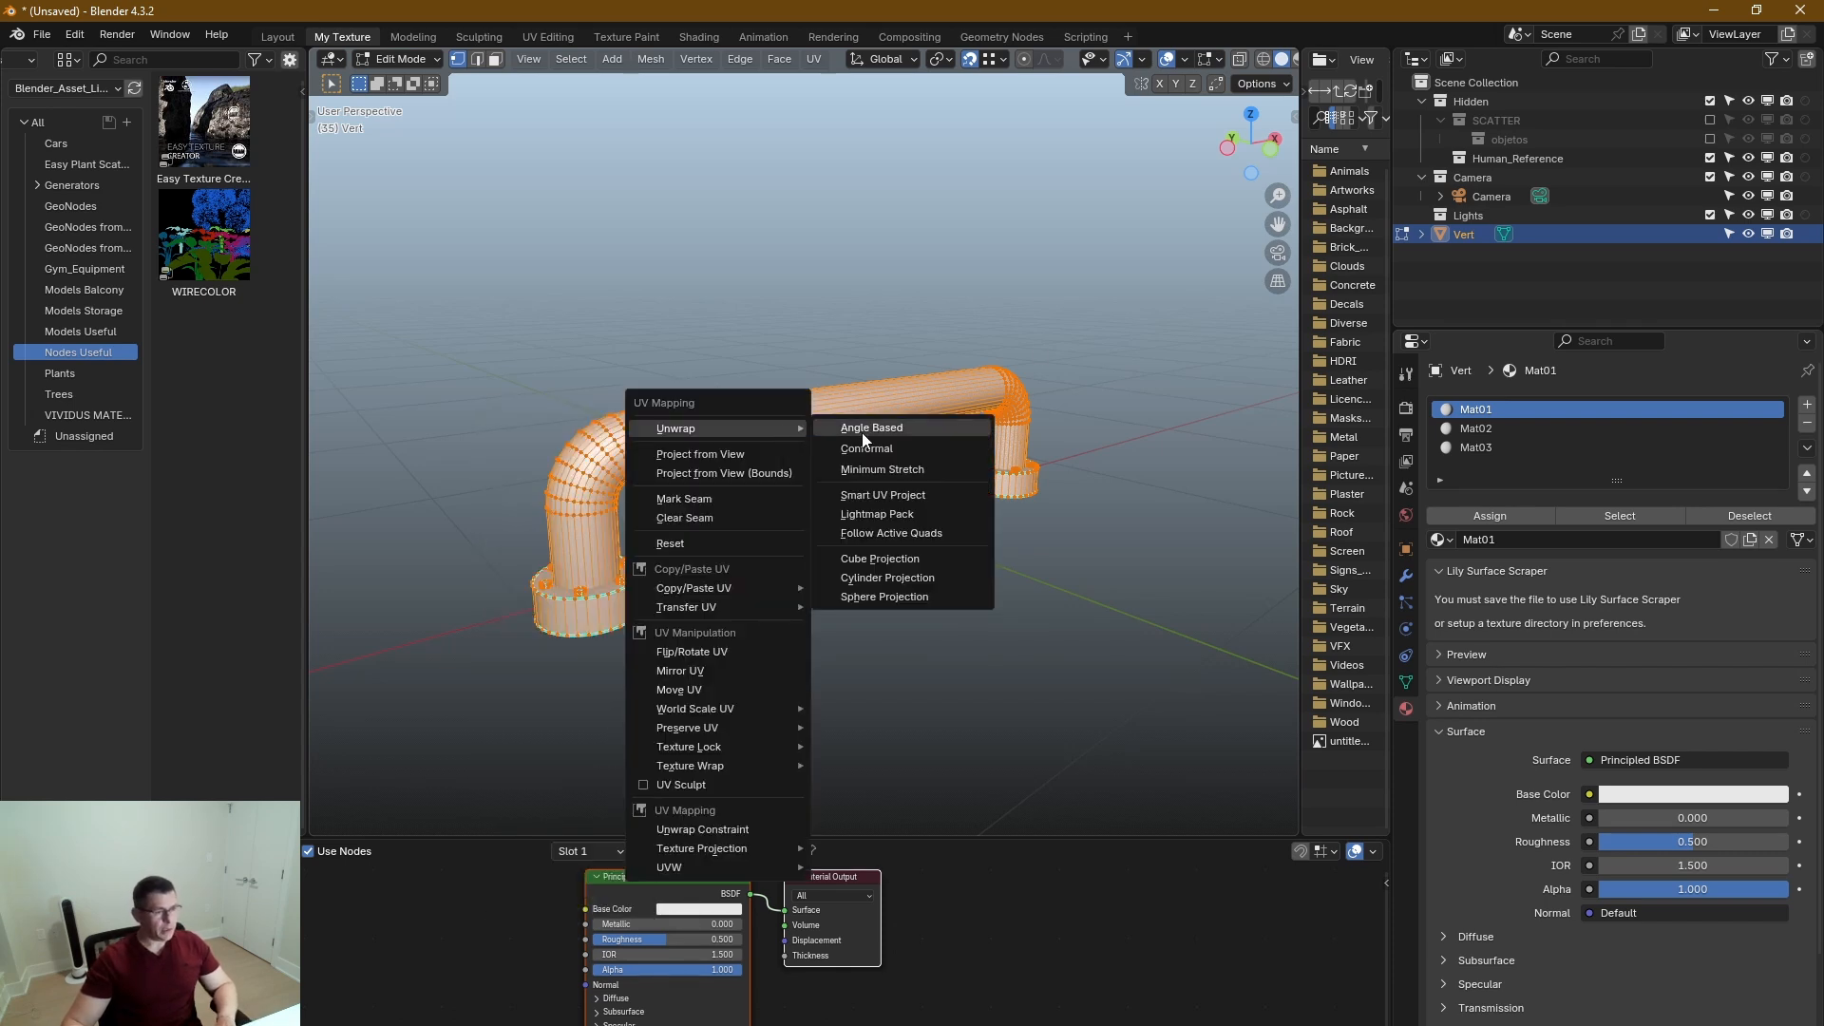
left_click(874, 495)
left_click(851, 682)
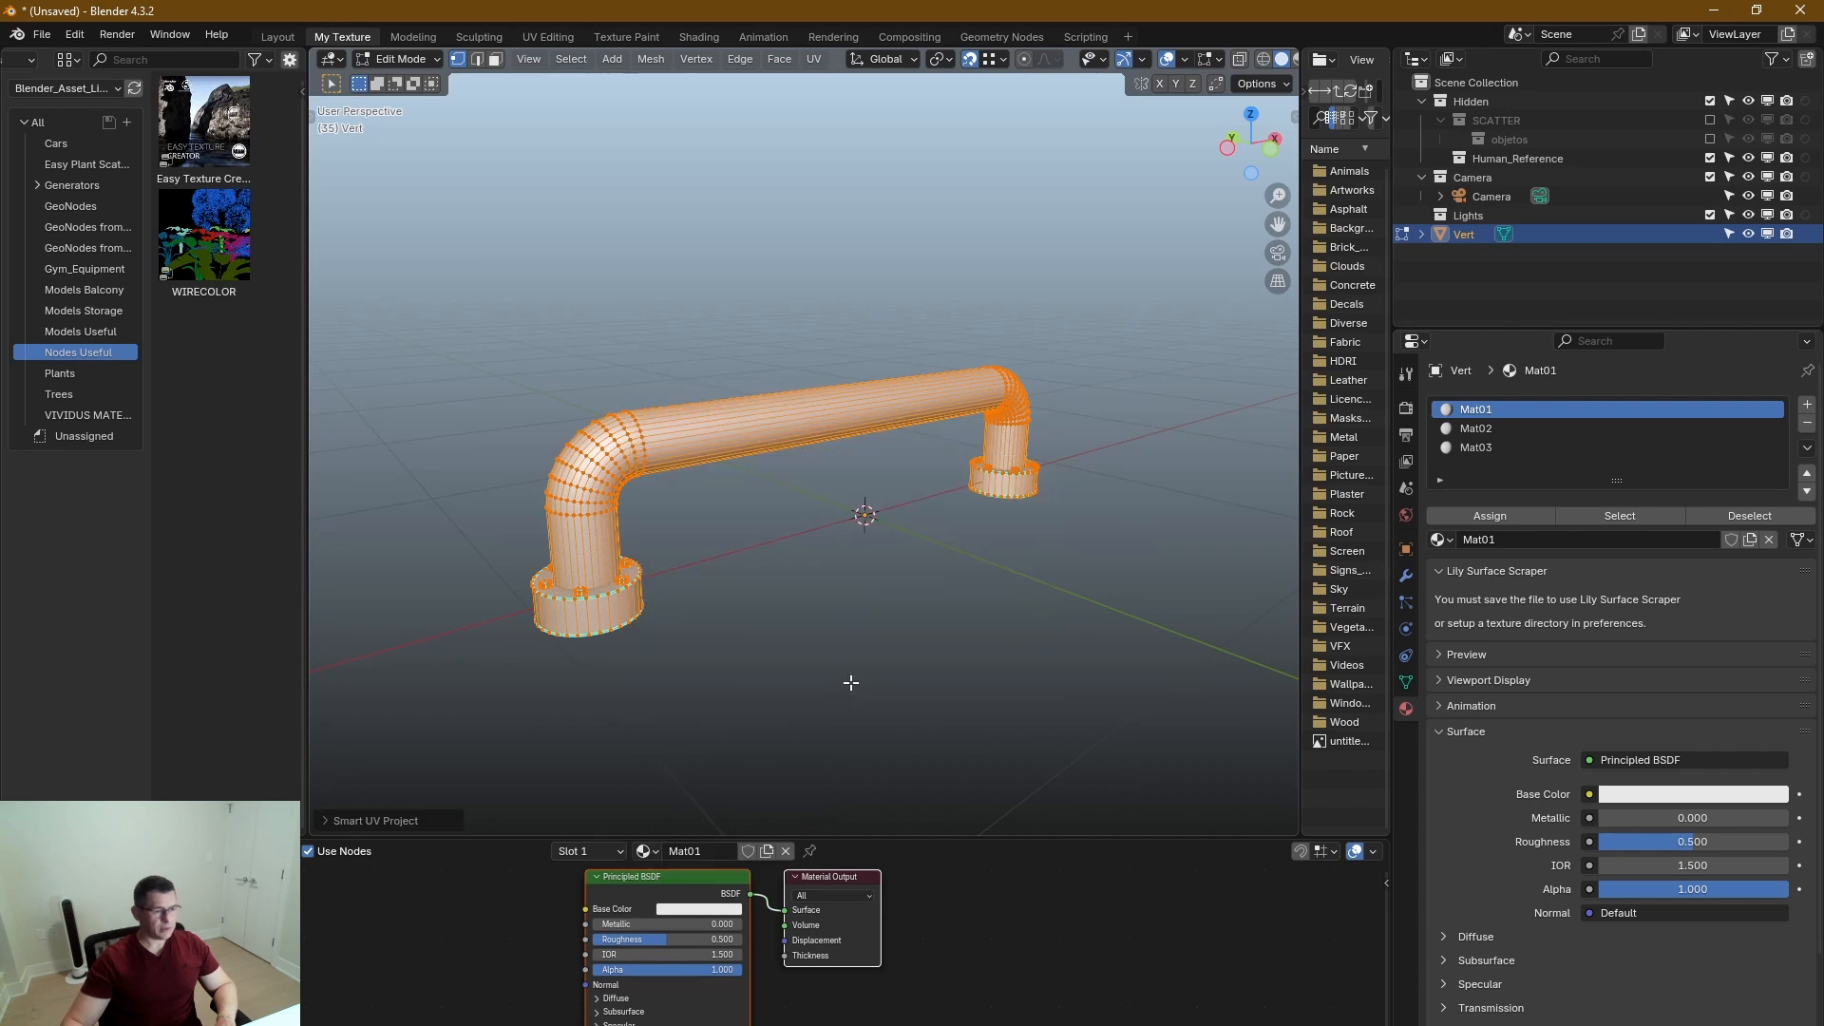
Split the shader editor area, turn the new part into a narrow UV Editor, and fit the UV layout in it.
left_click_drag(1385, 842, 864, 858)
left_click(889, 853)
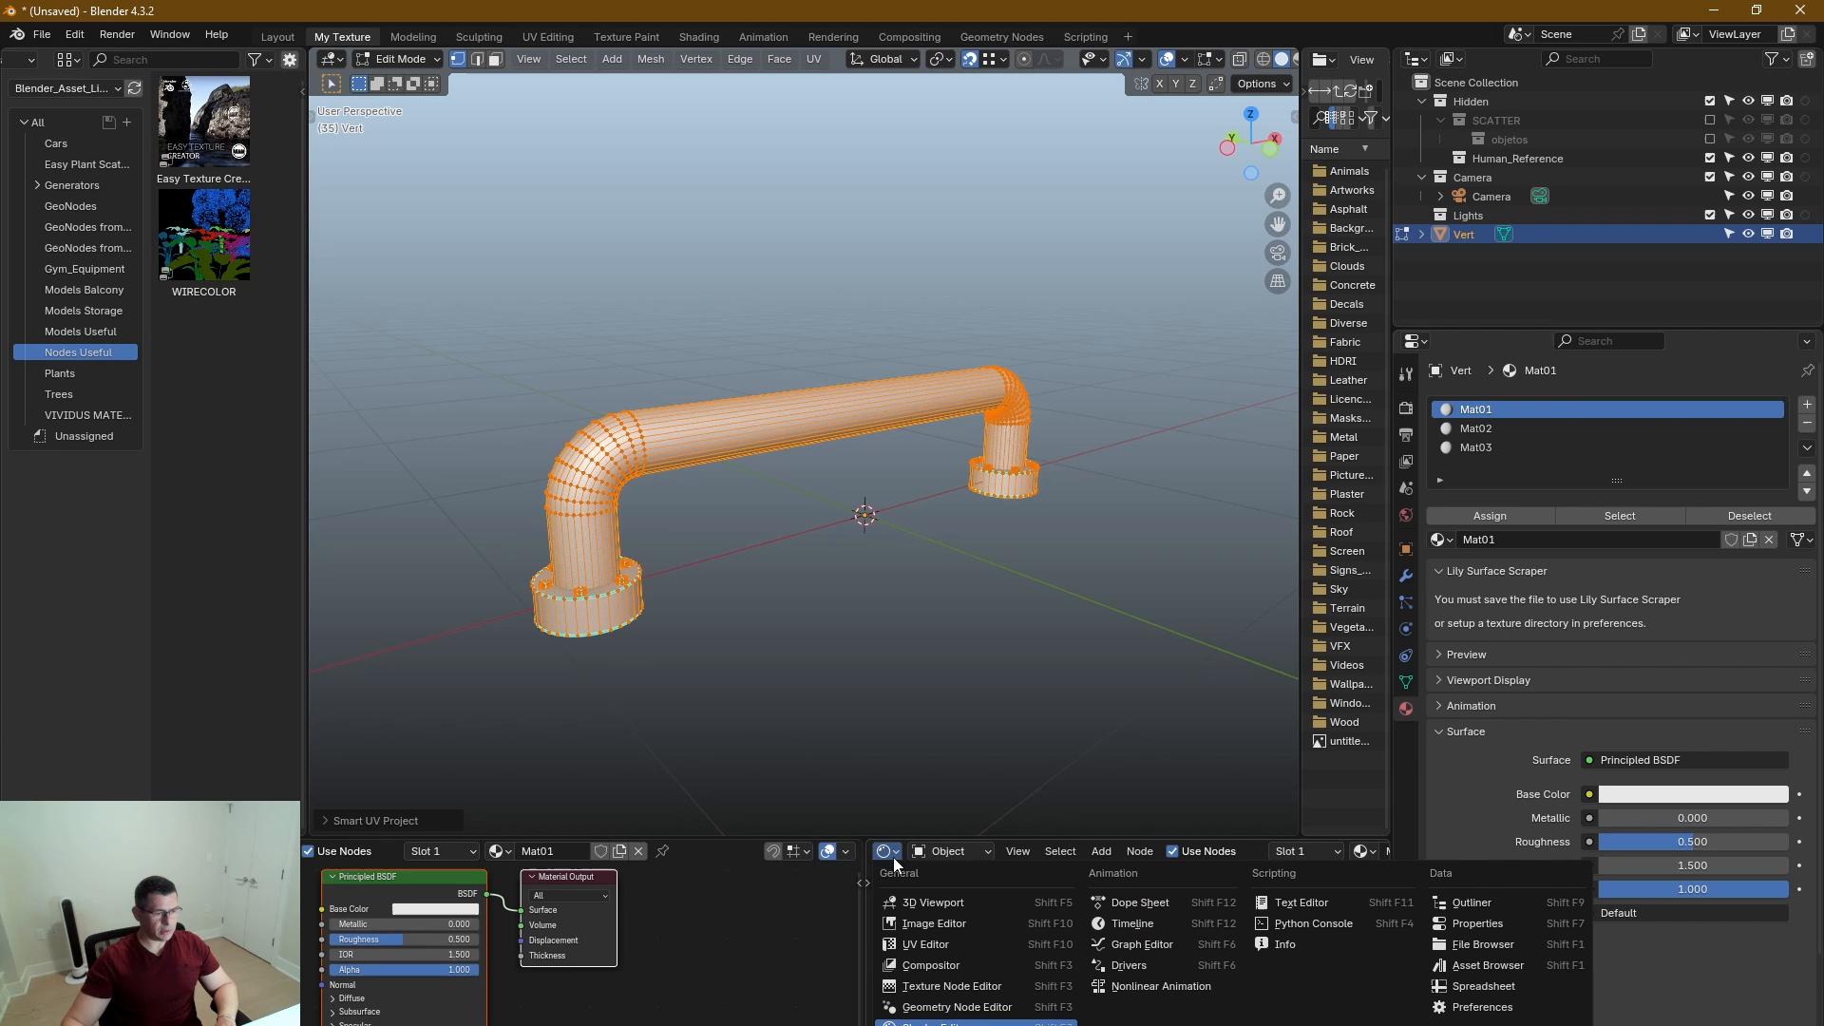
left_click(927, 946)
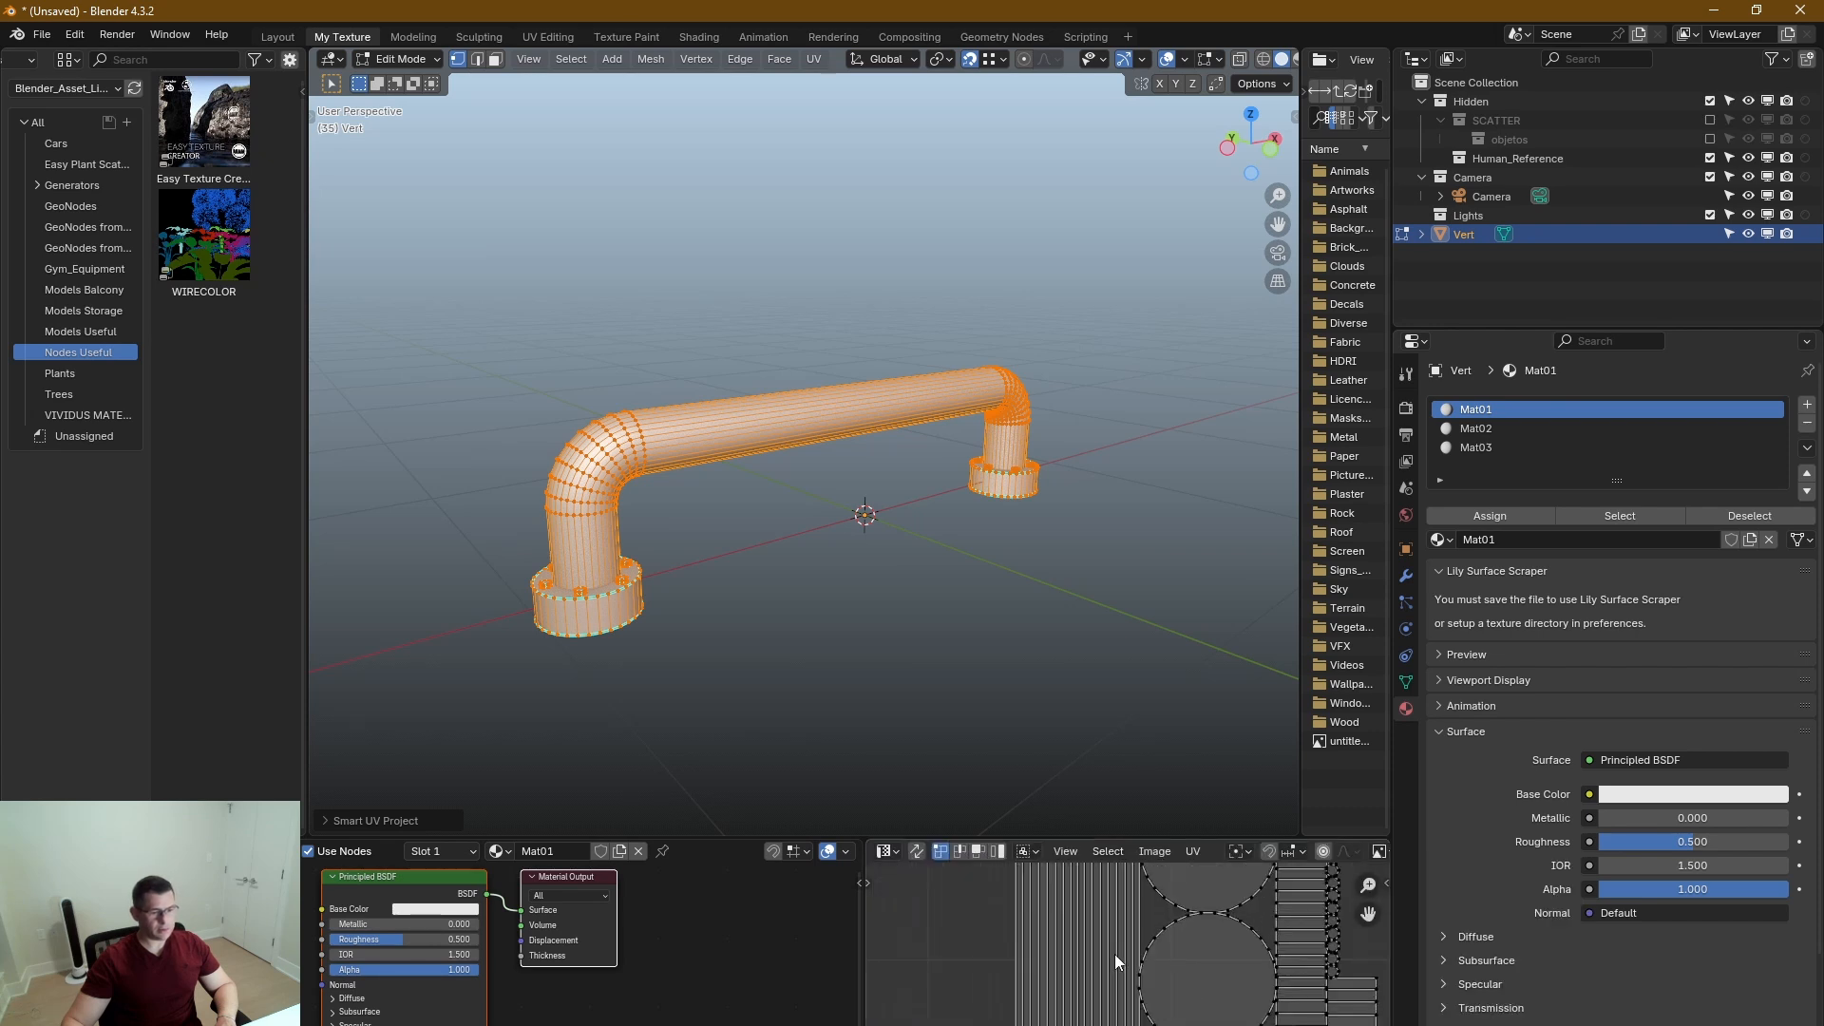
scroll(1138, 956, "down", 6)
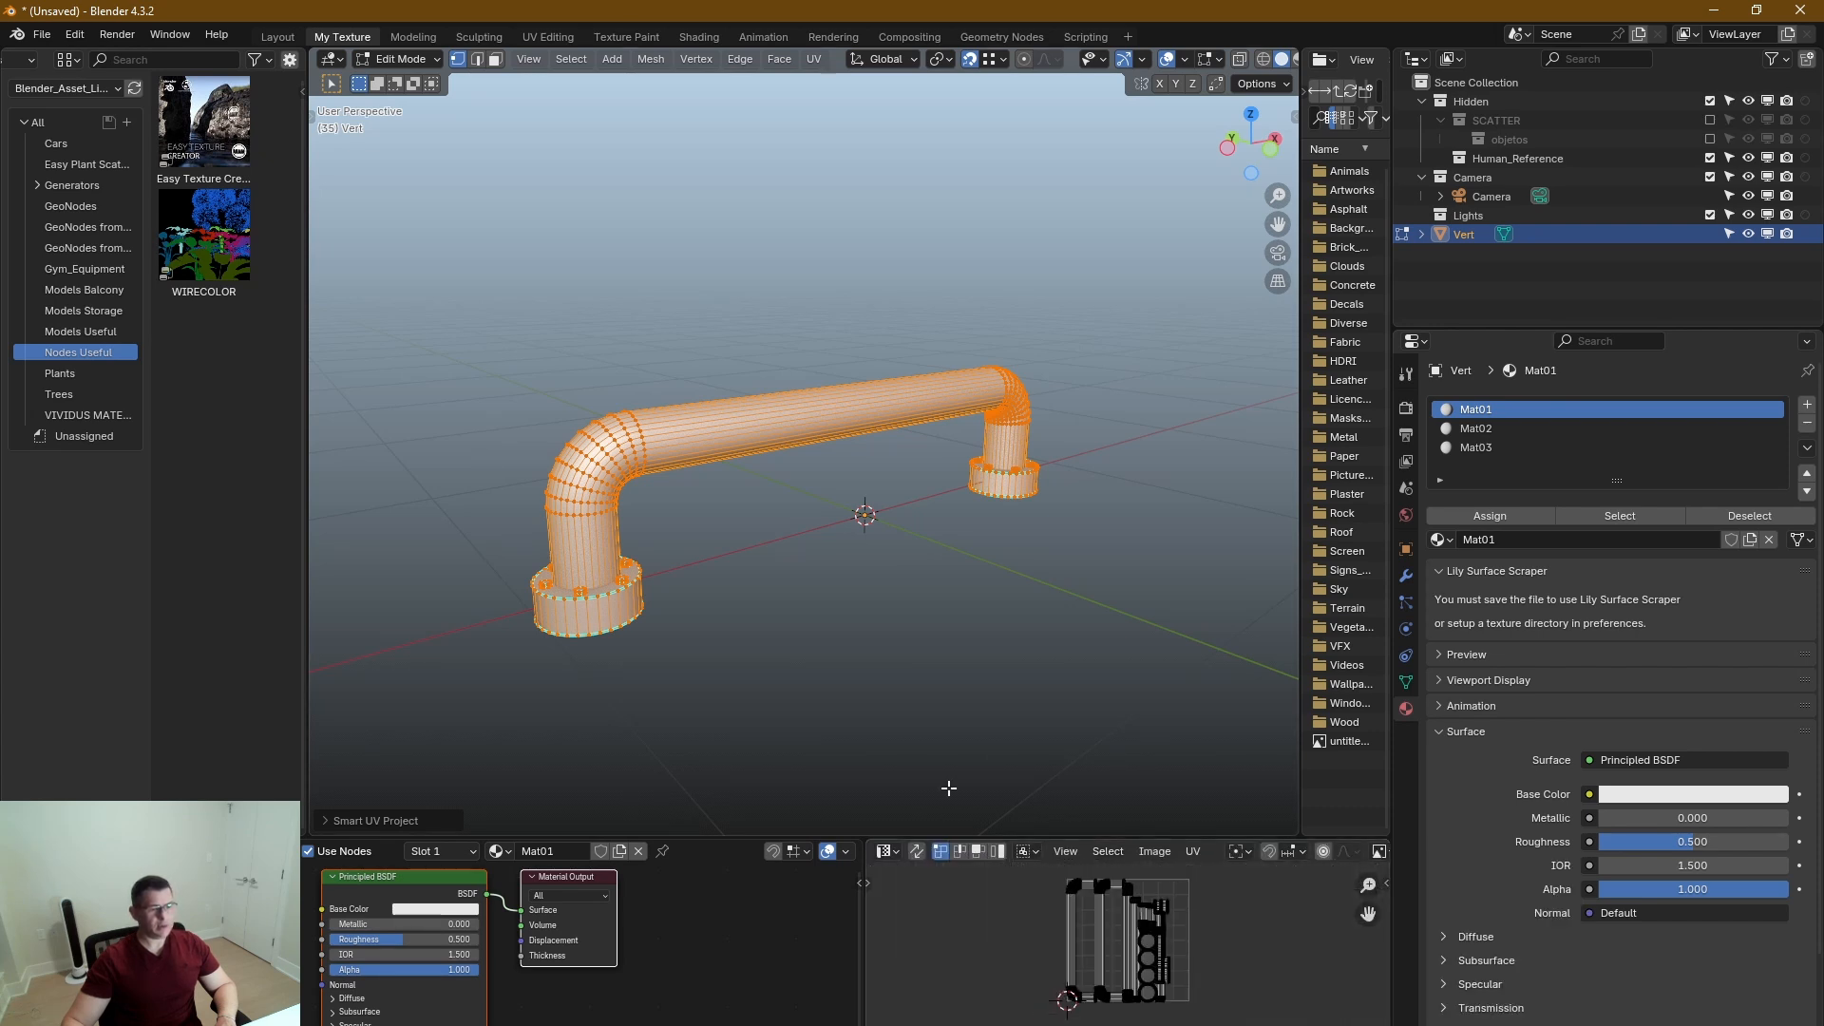
left_click_drag(864, 867, 1203, 882)
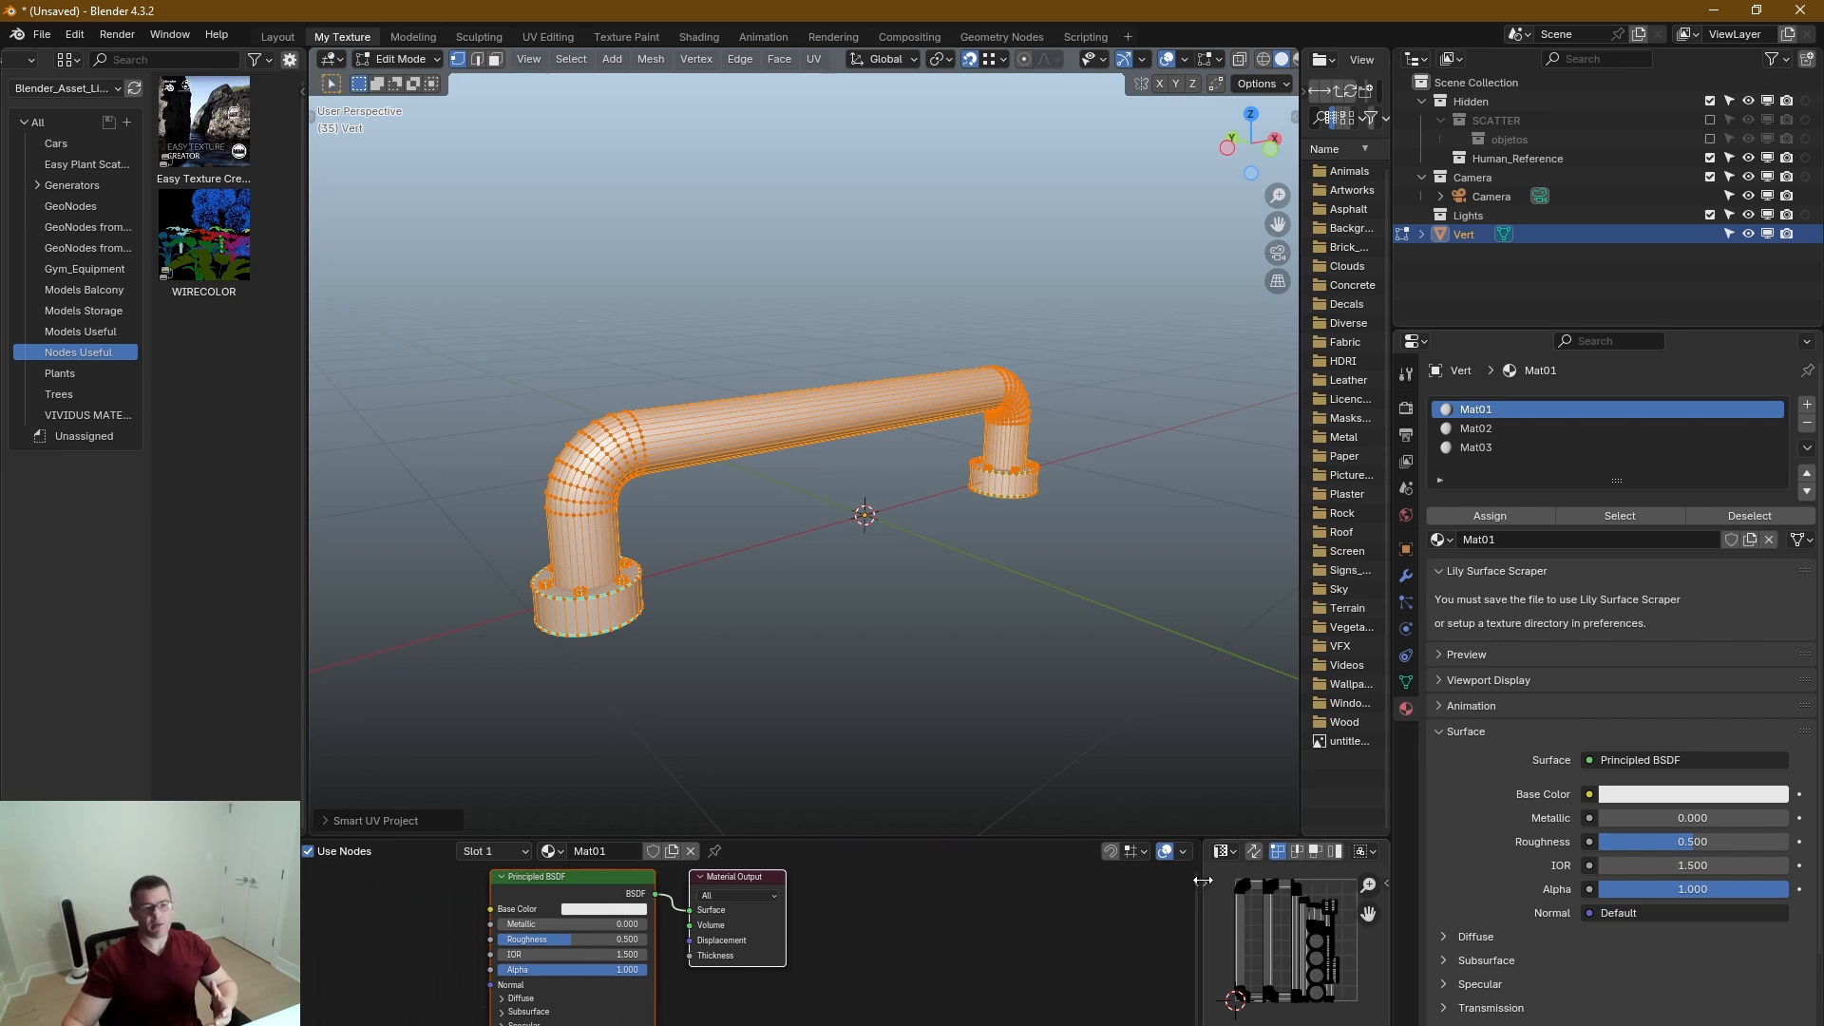
Return the handle to Object Mode and enlarge the file browser and shader editor areas.
left_click_drag(1302, 775, 1193, 780)
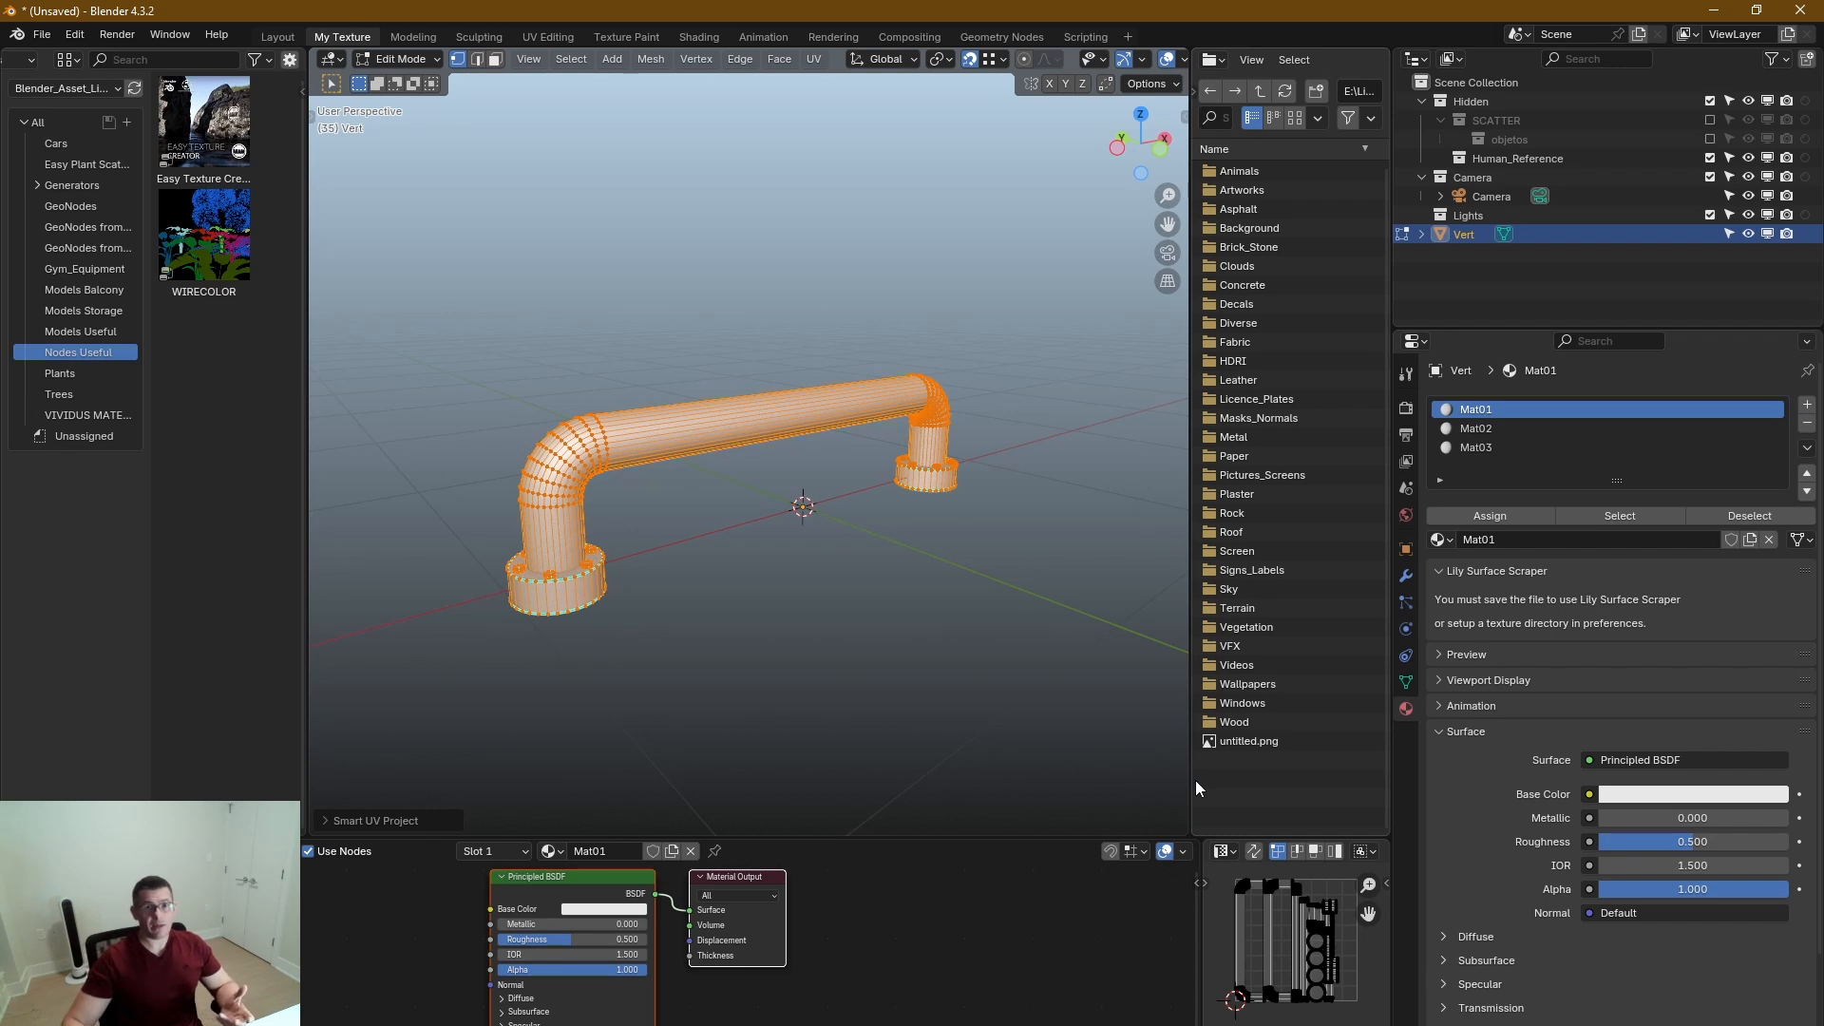
middle_click_drag(864, 652, 698, 506)
key("Tab")
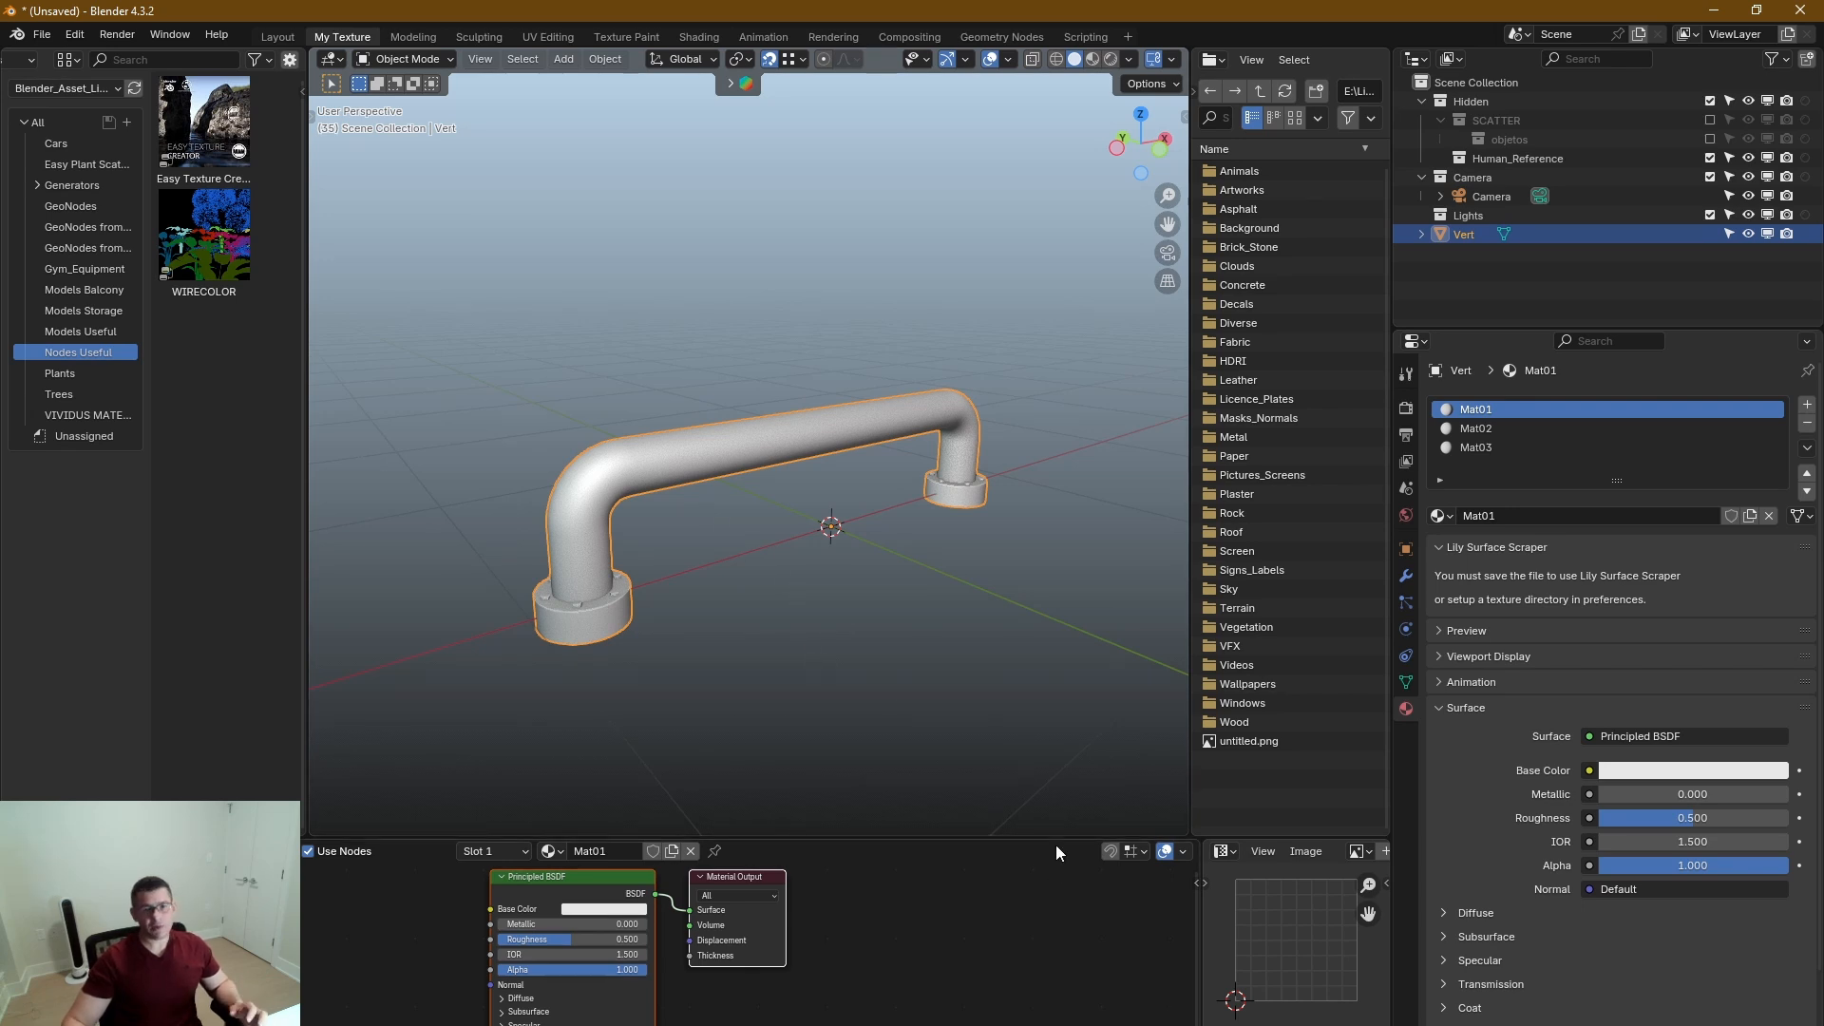
left_click_drag(1056, 839, 1052, 782)
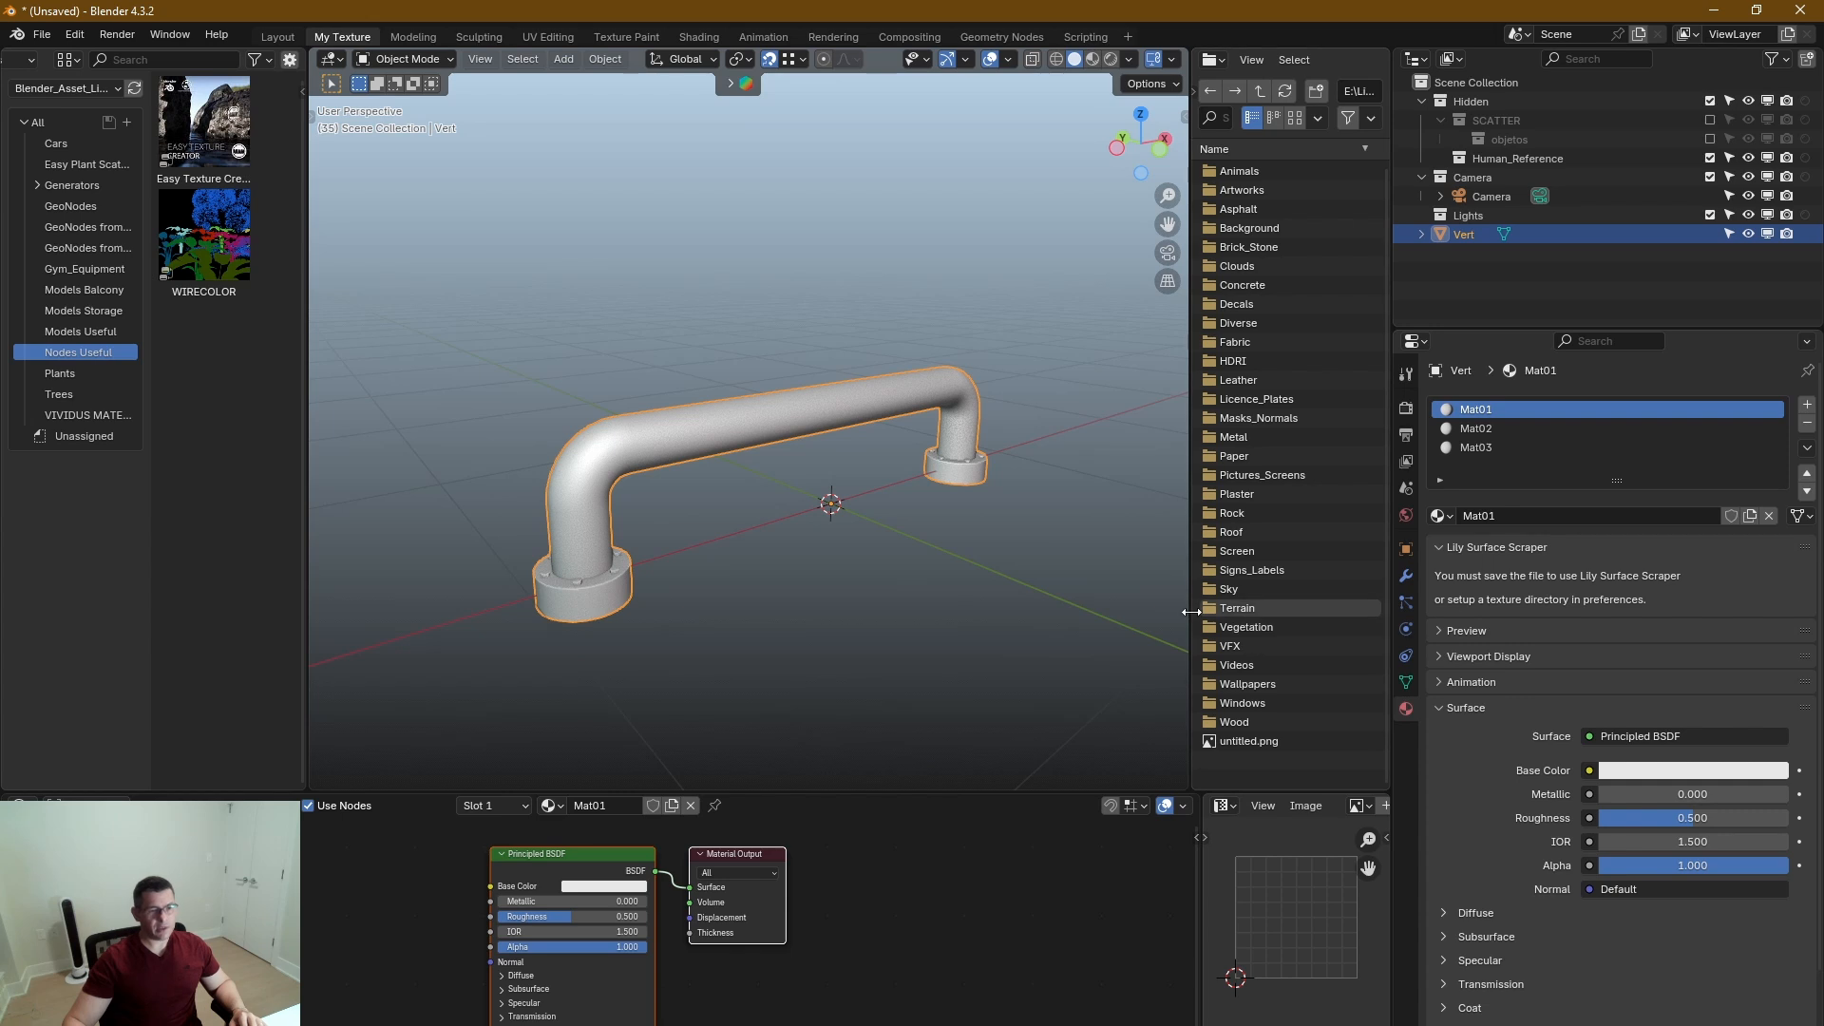
left_click_drag(1190, 611, 1127, 612)
Review Blender's built-in Bake settings in the render properties.
left_click(1410, 411)
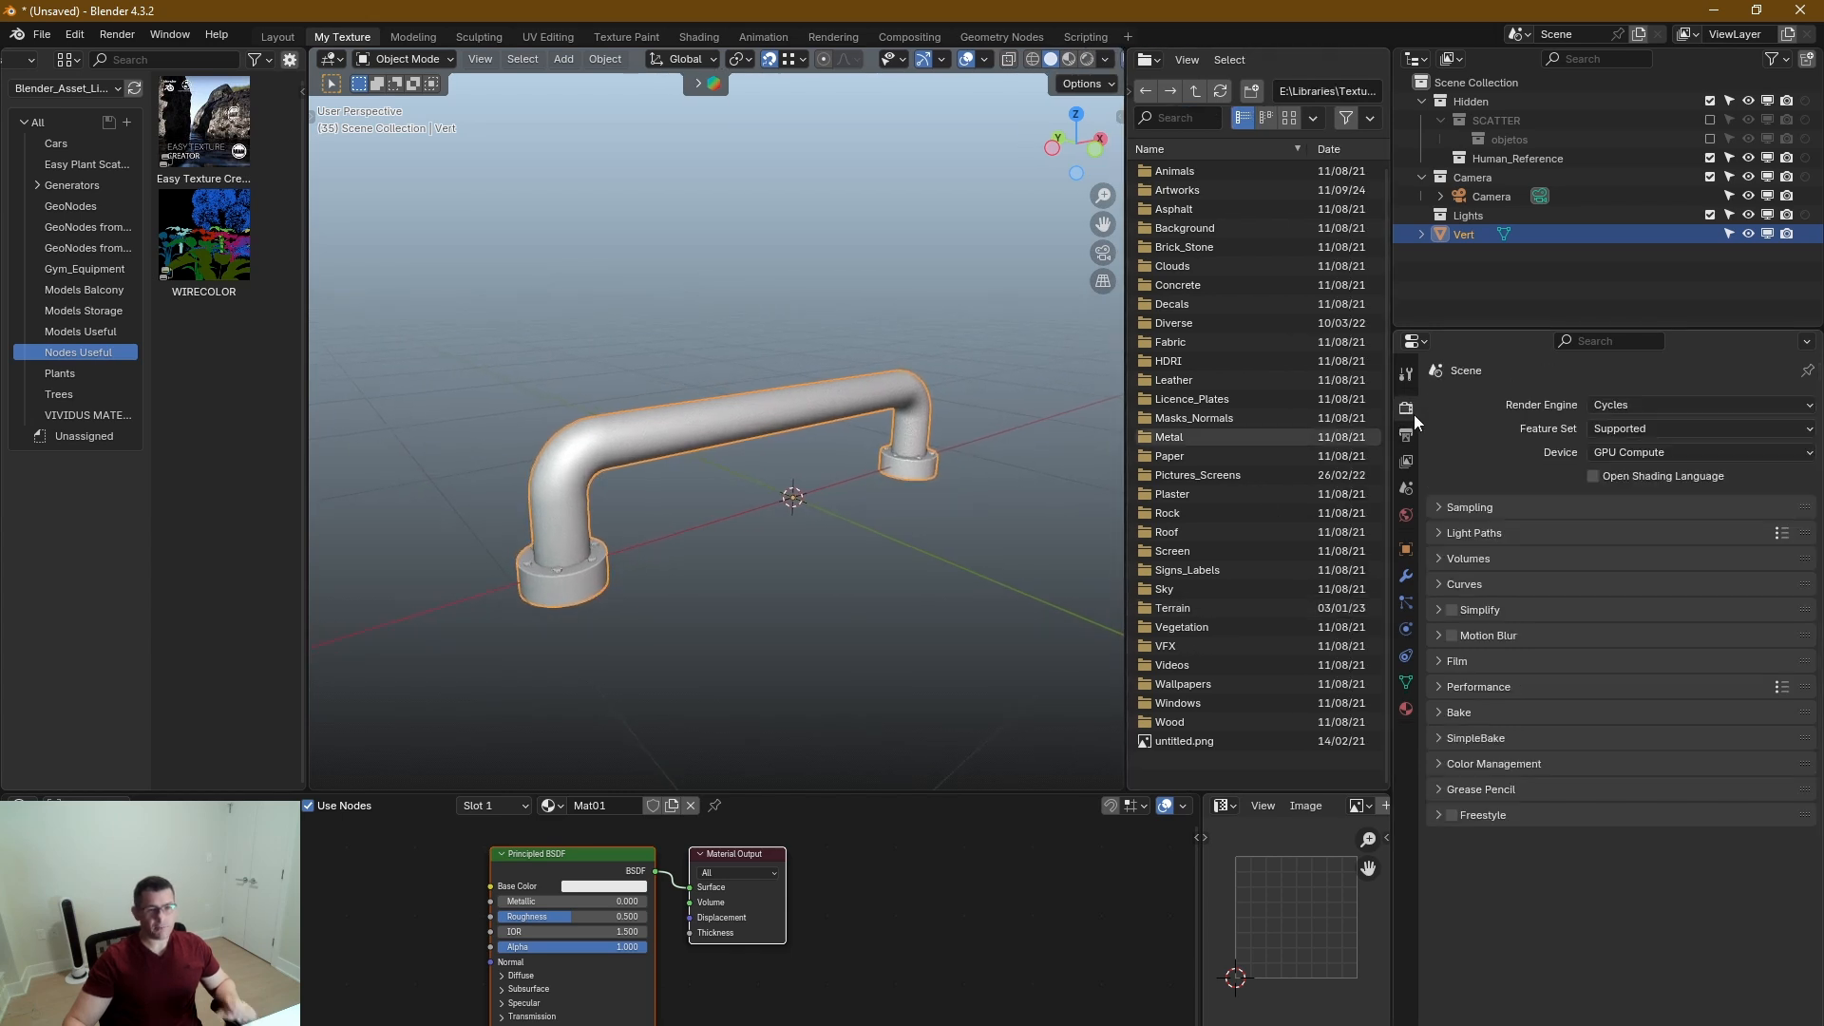
left_click(1440, 712)
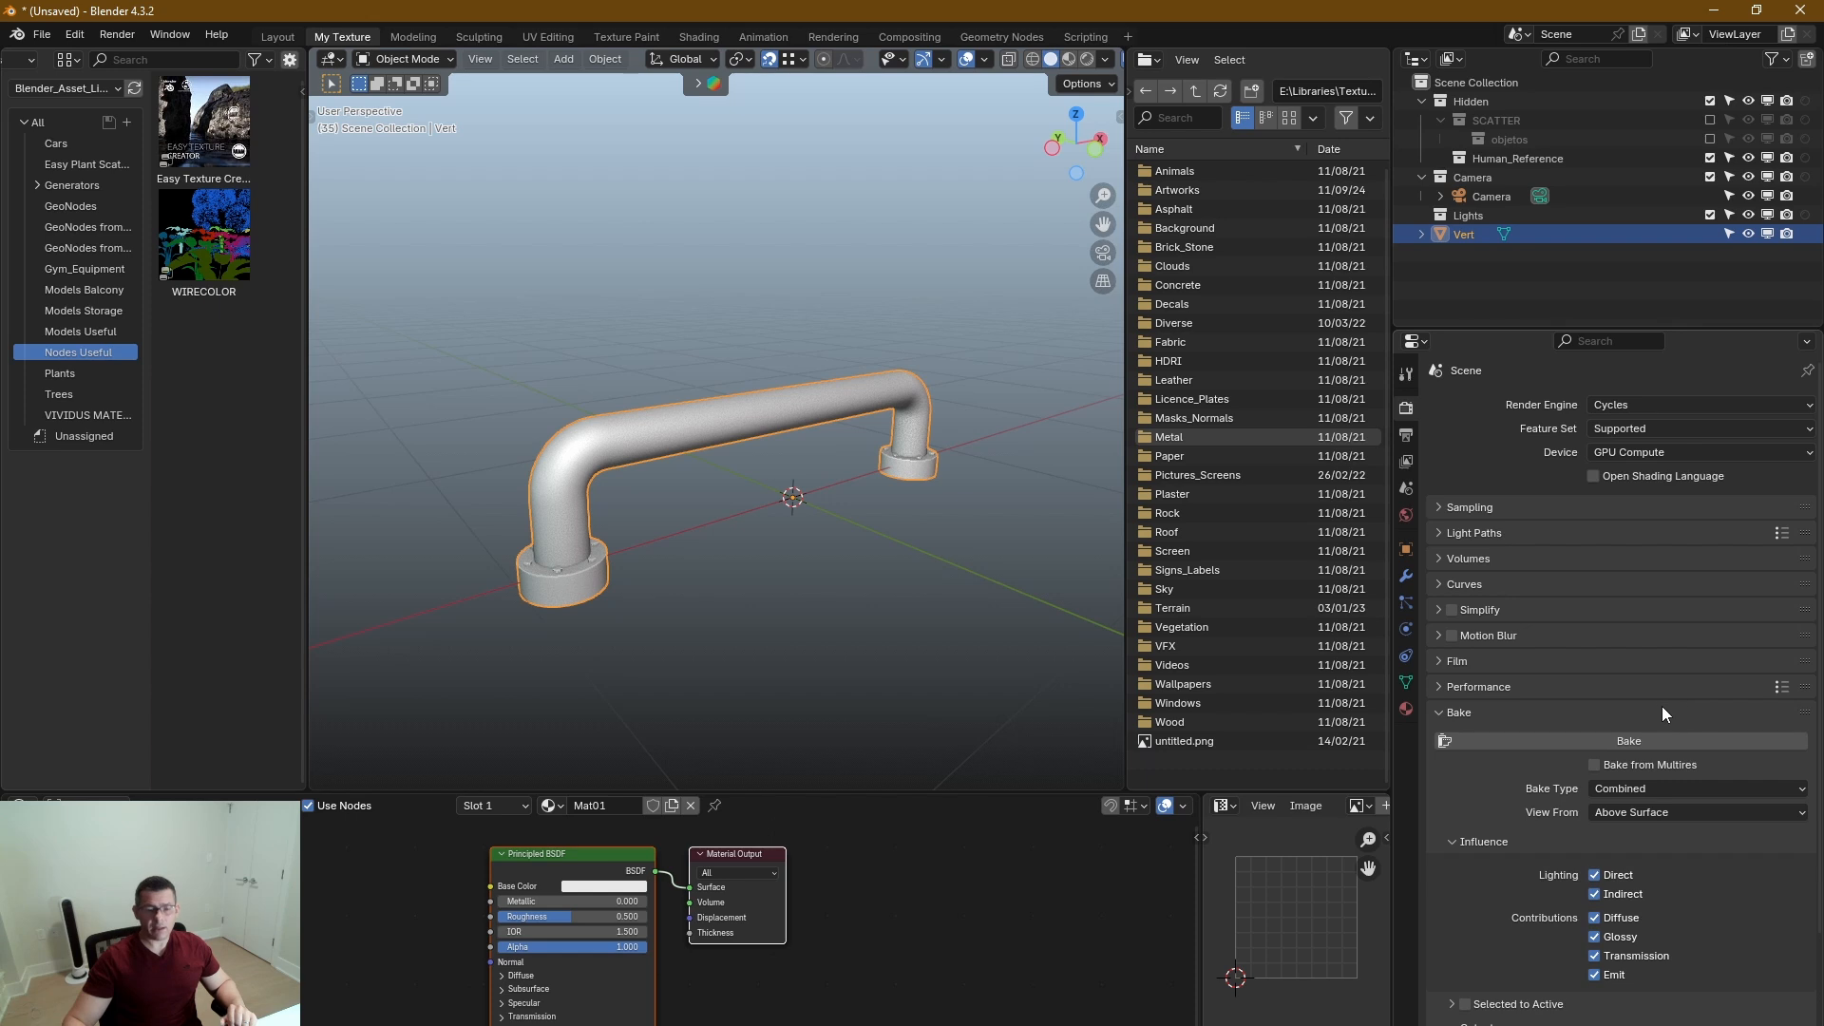
left_click(1438, 711)
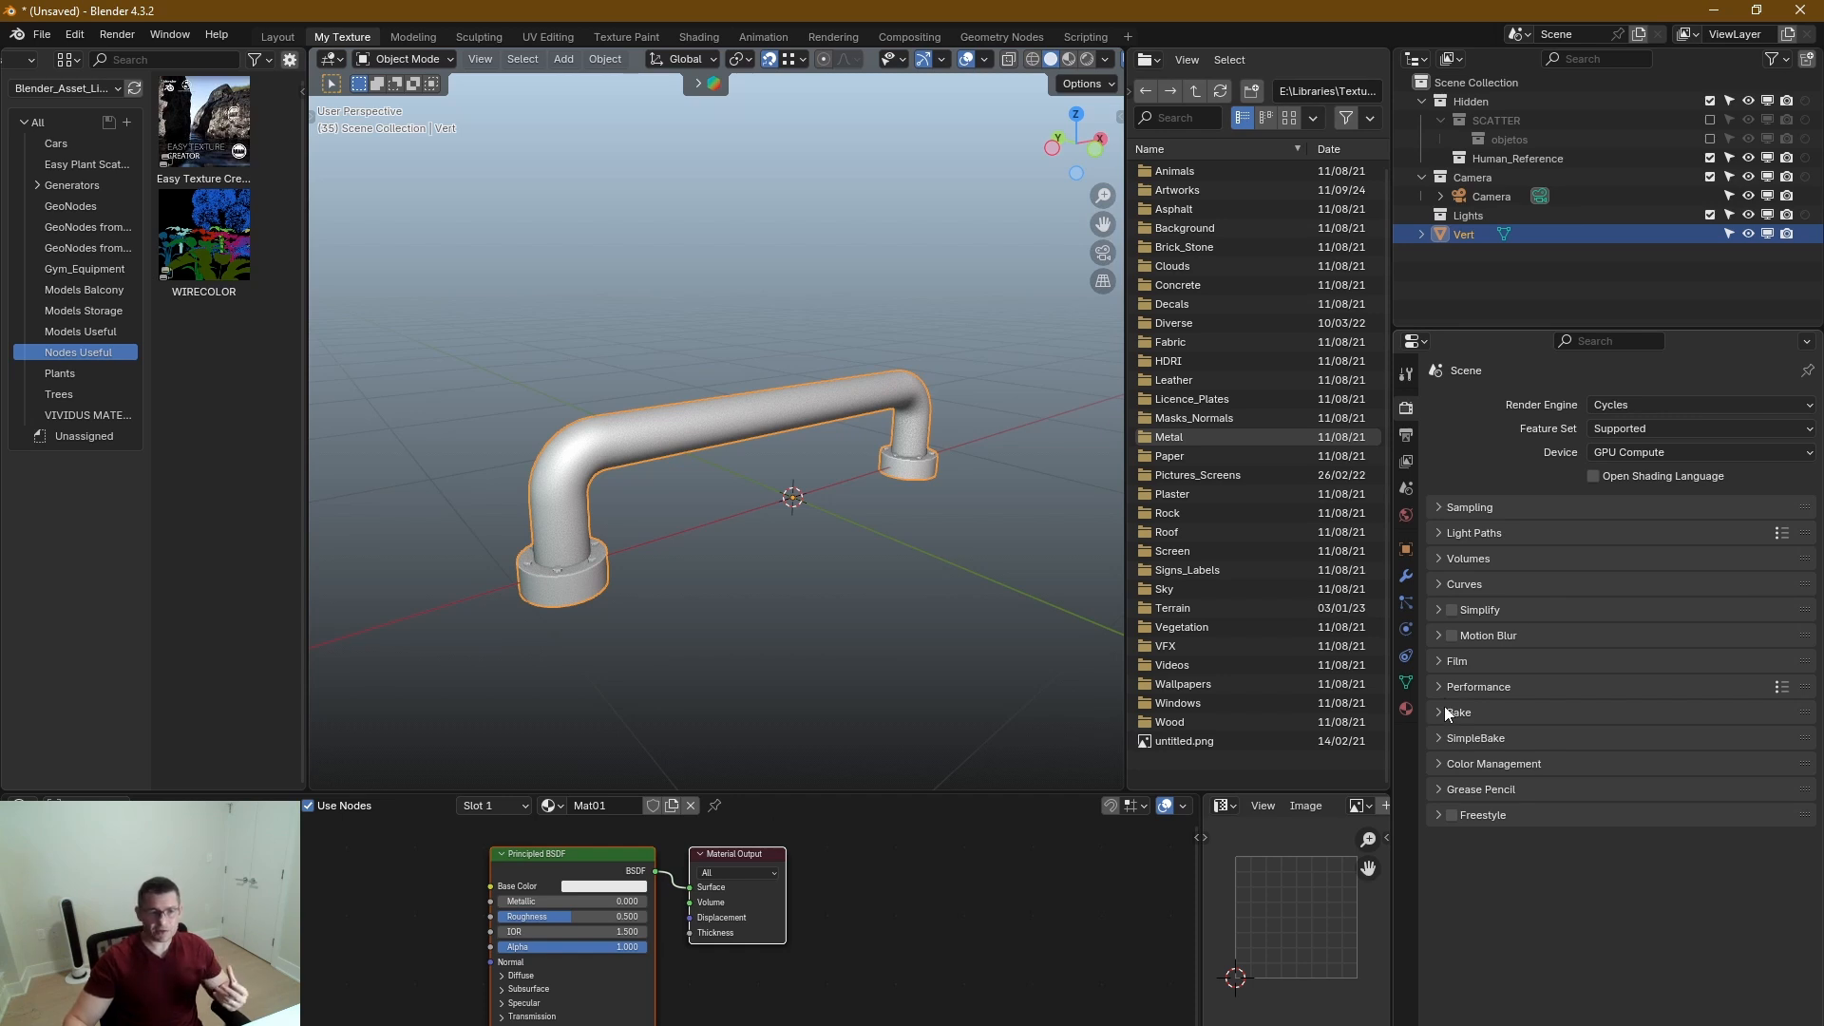
left_click_drag(1394, 610, 1434, 614)
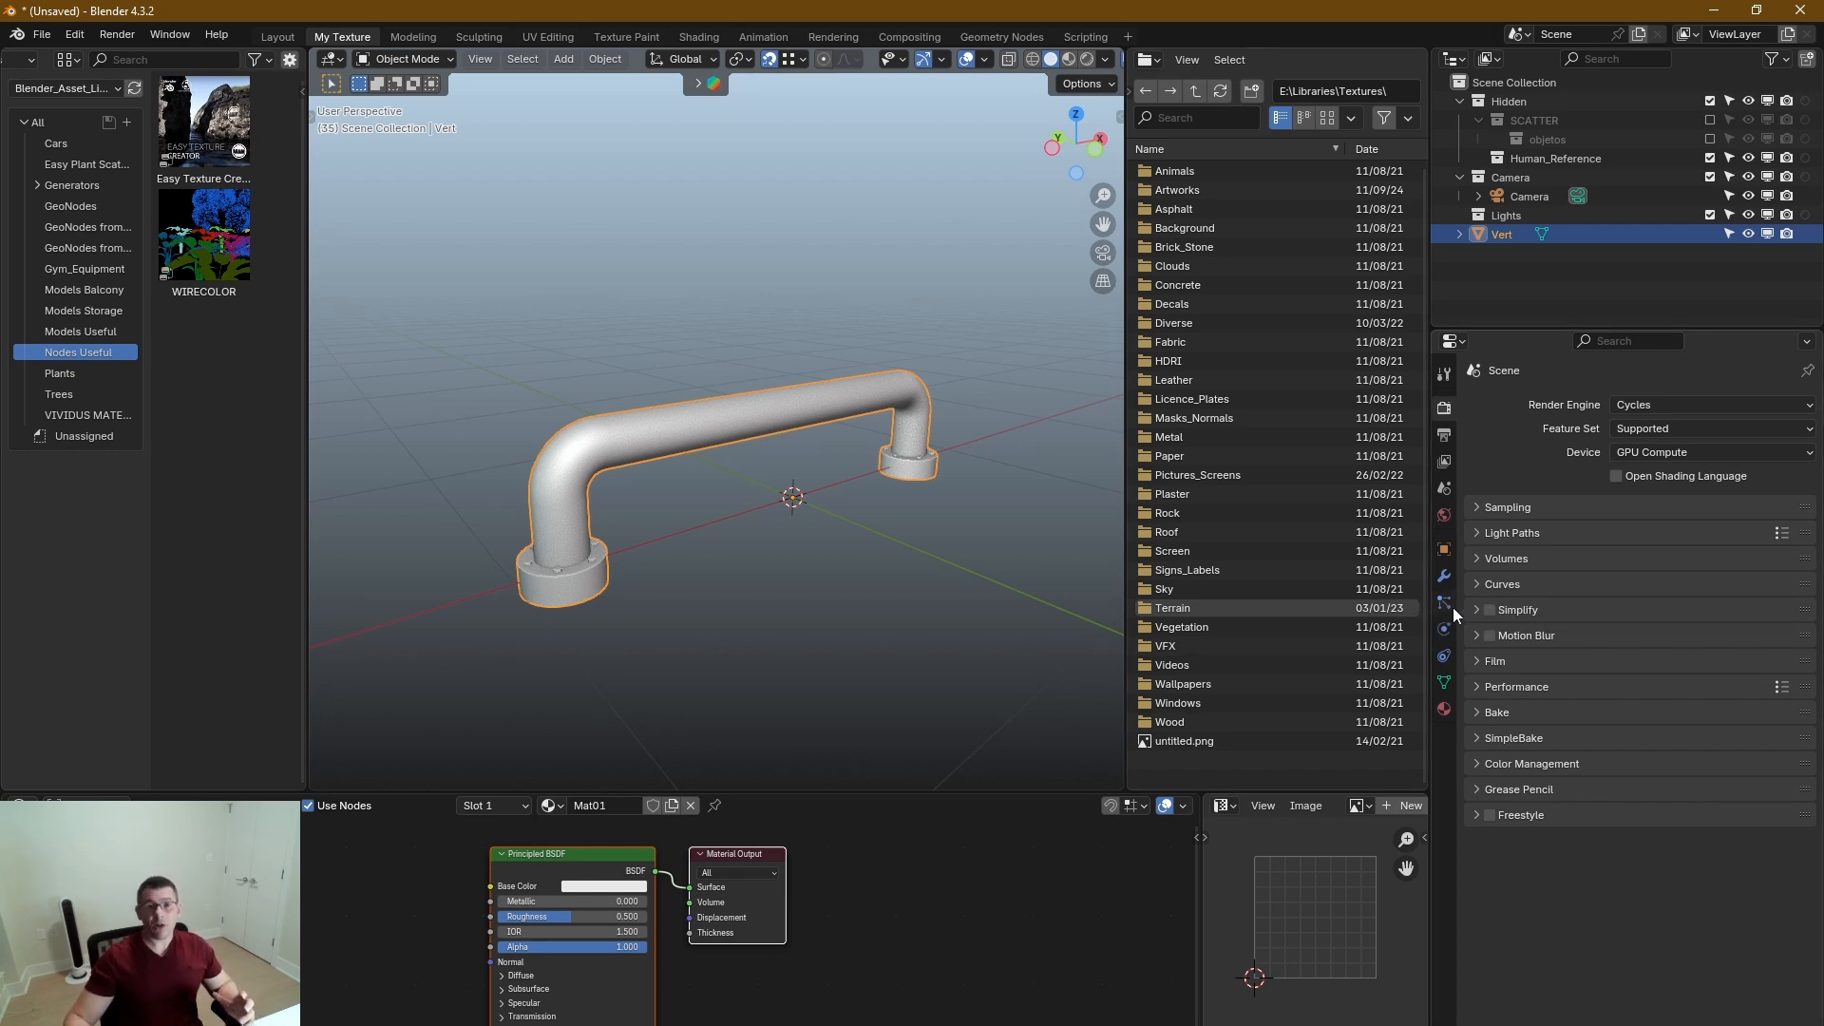
Examine the SimpleBake add-on's settings, including the map types under PBR Bakes and the remaining bake options.
left_click(1477, 737)
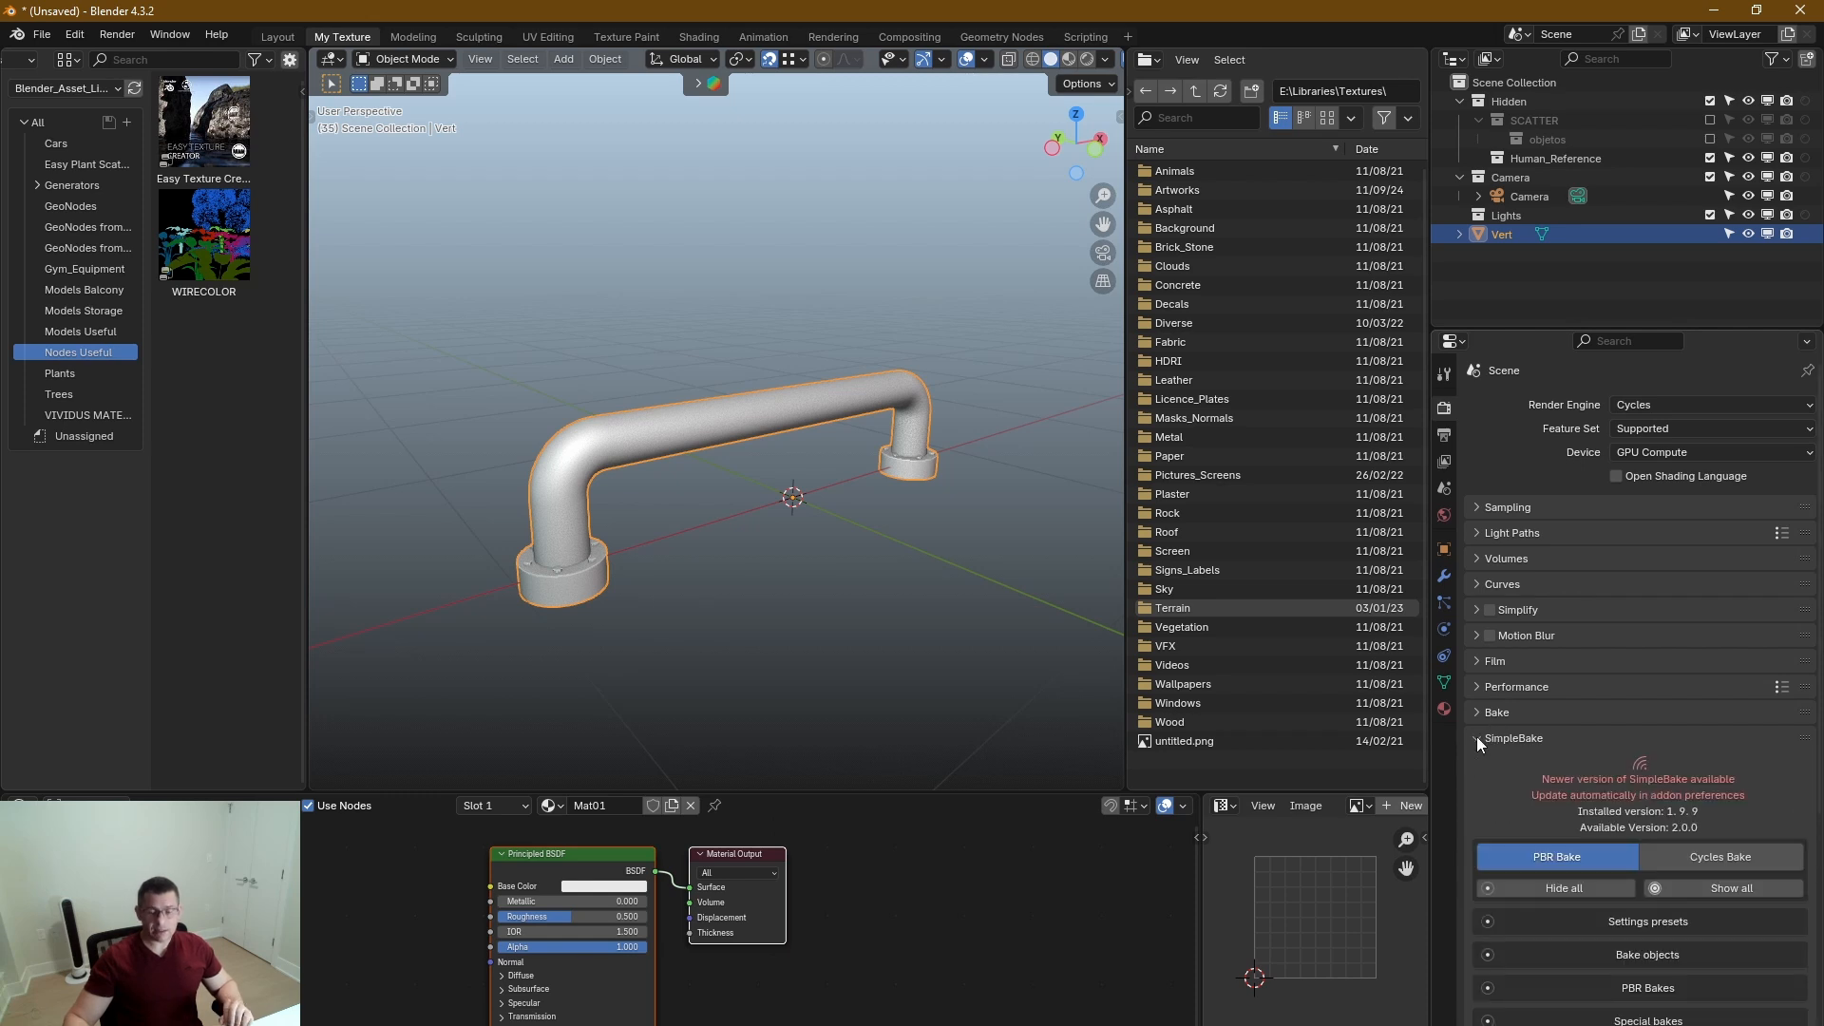
left_click(1477, 737)
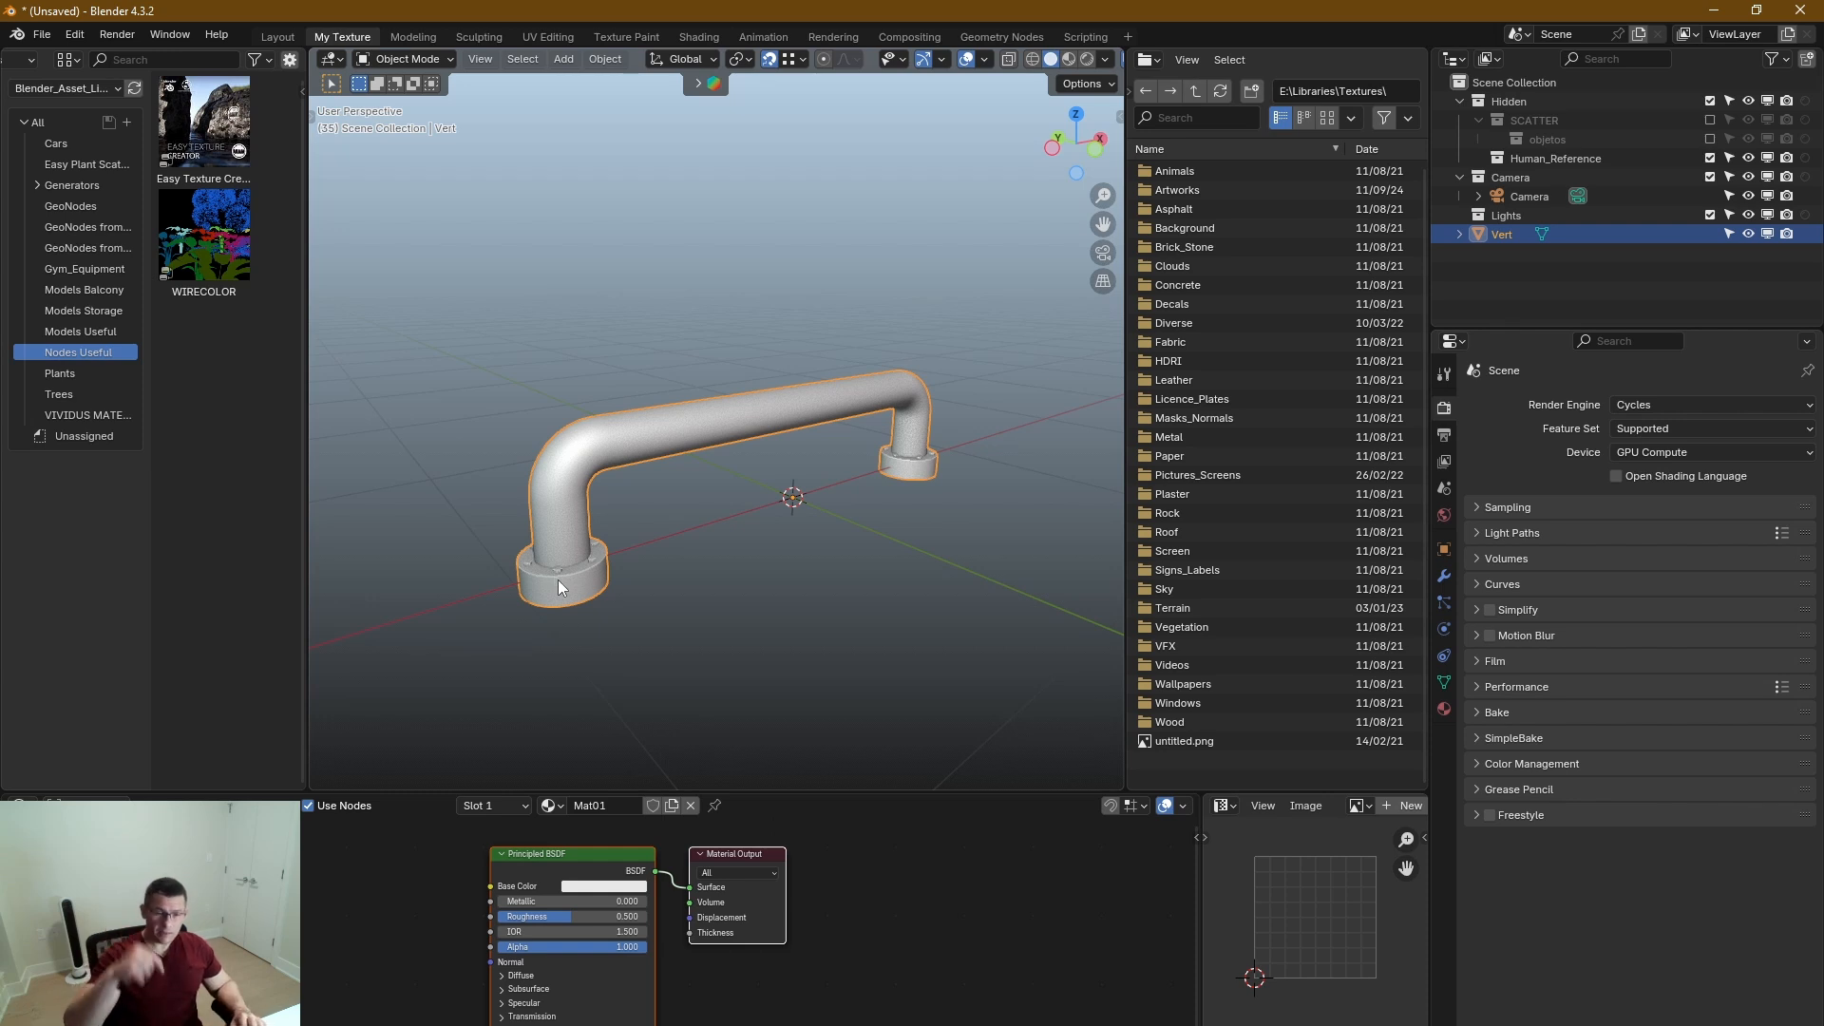
left_click(1476, 738)
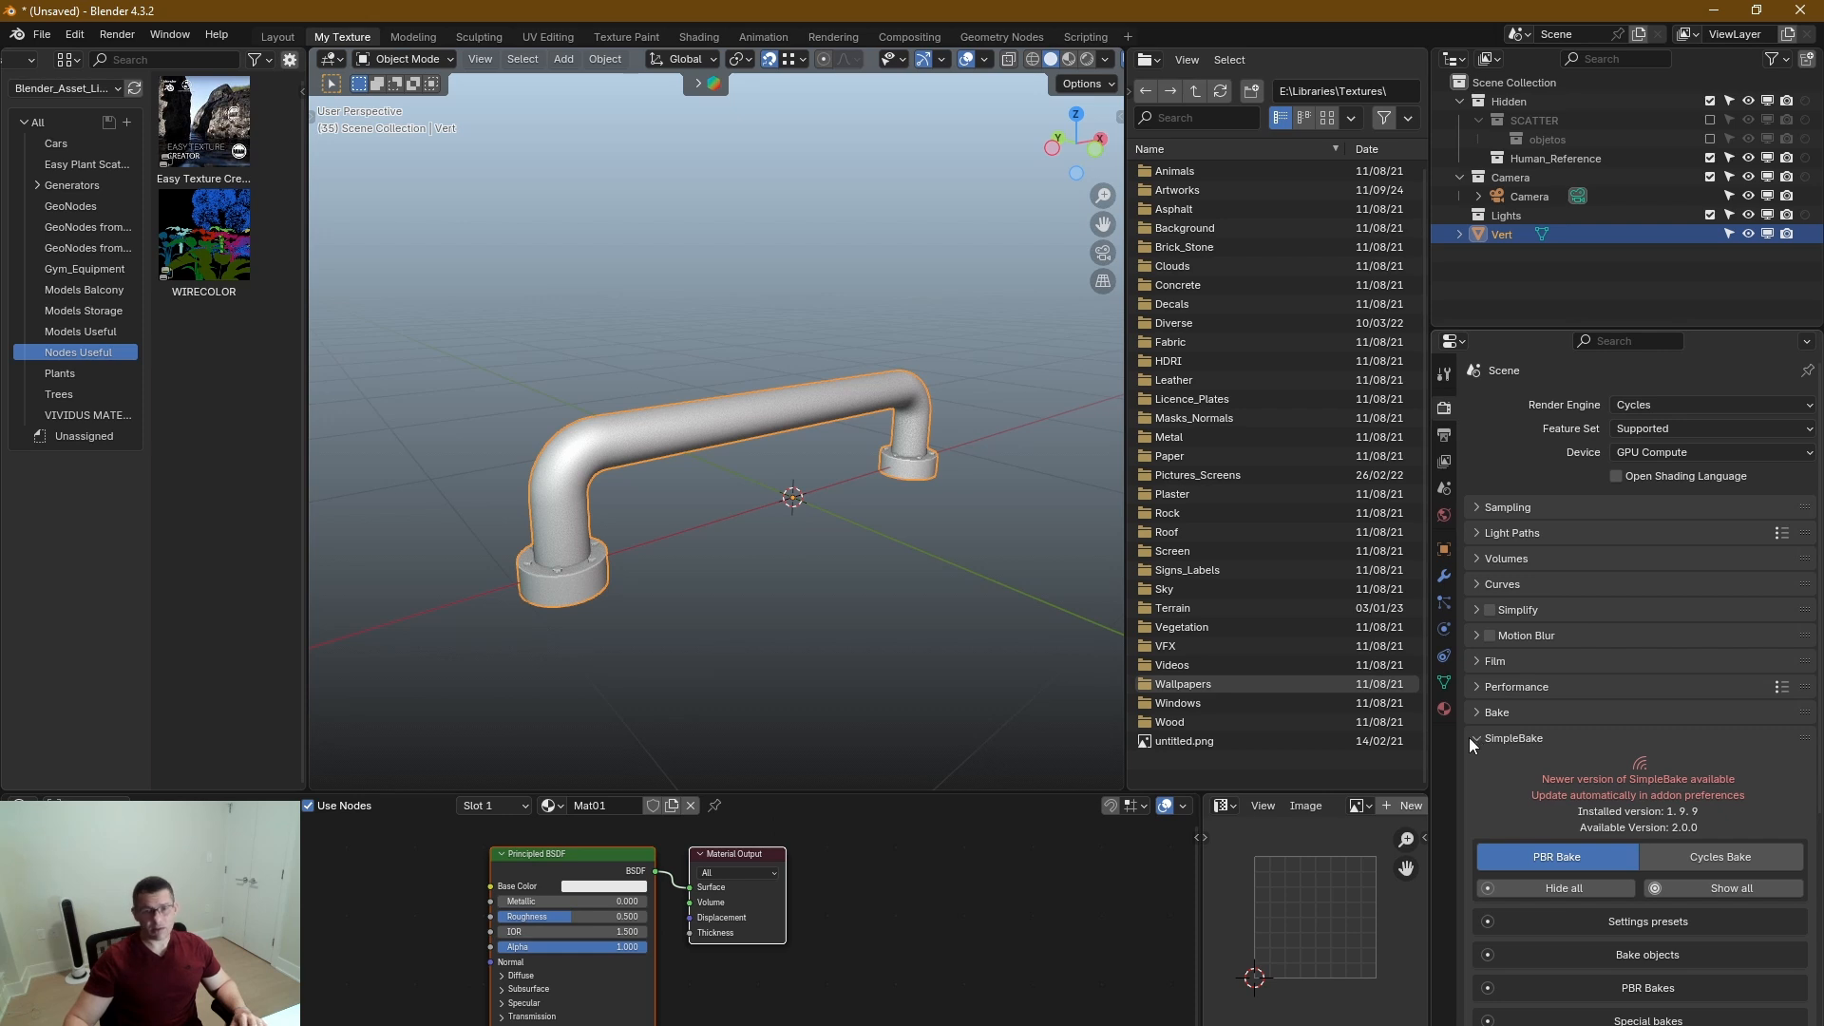
left_click(1469, 738)
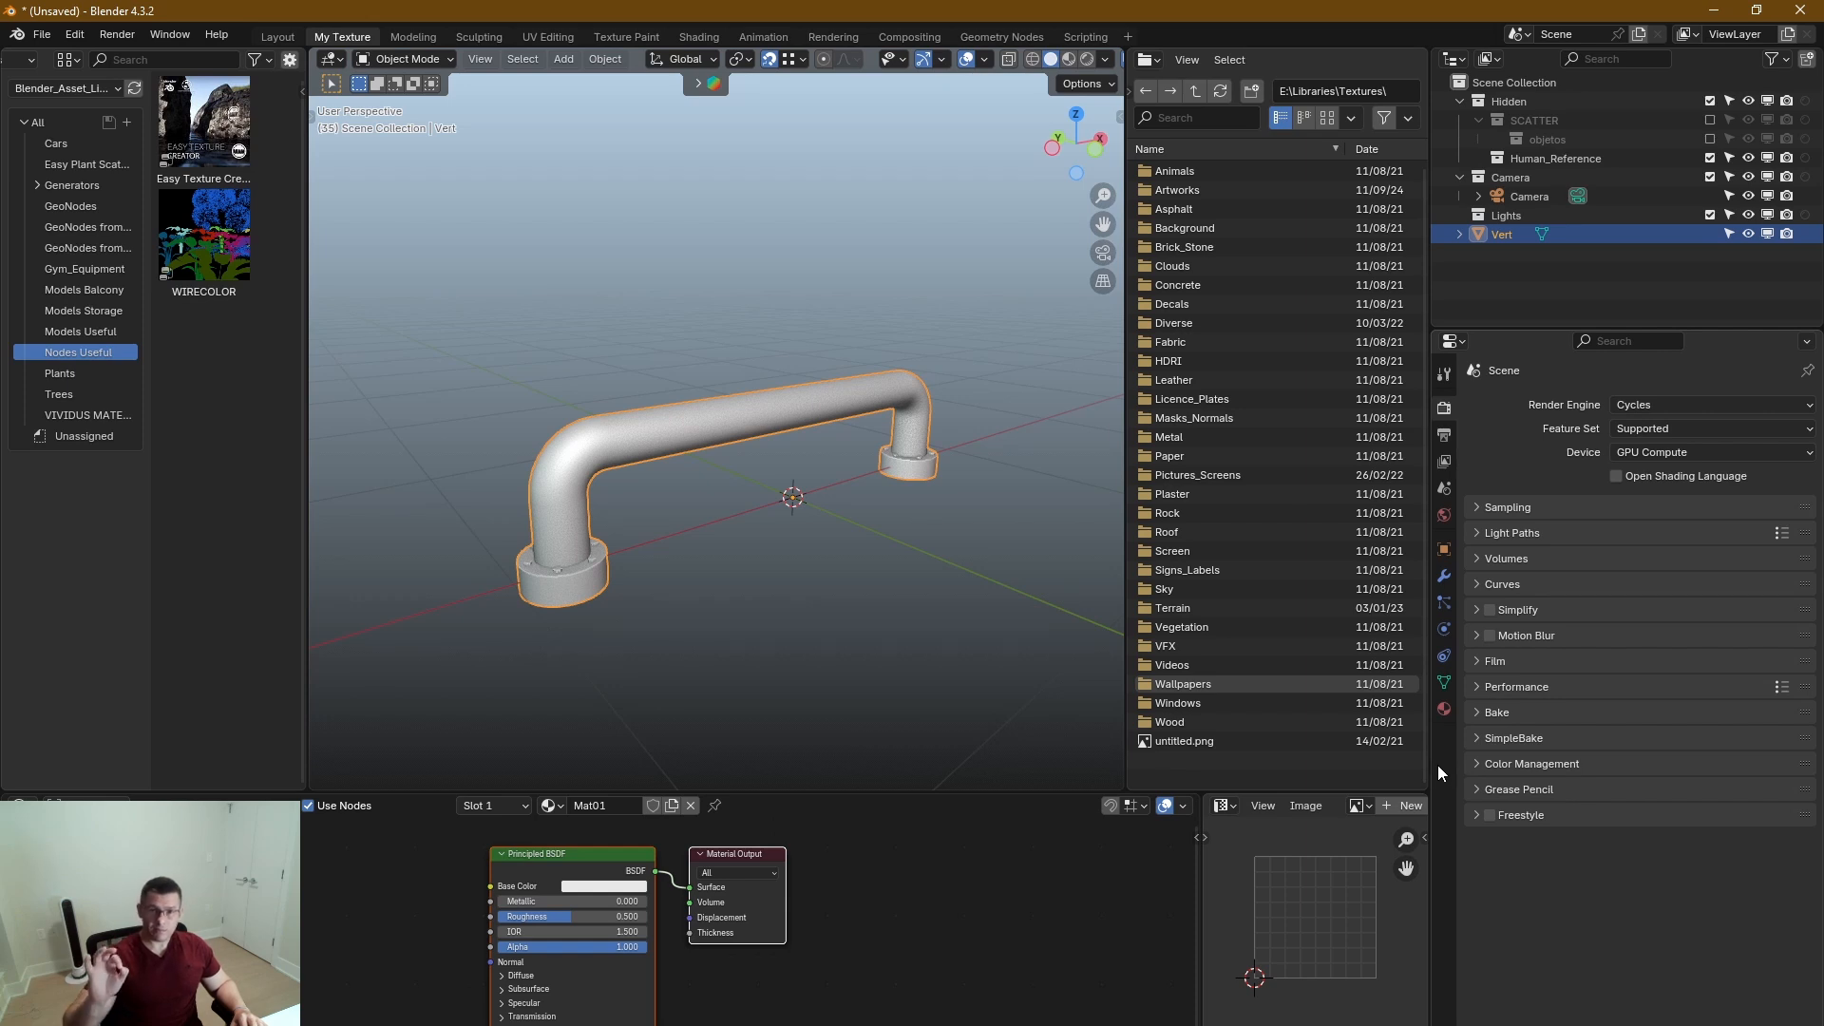
left_click(1480, 738)
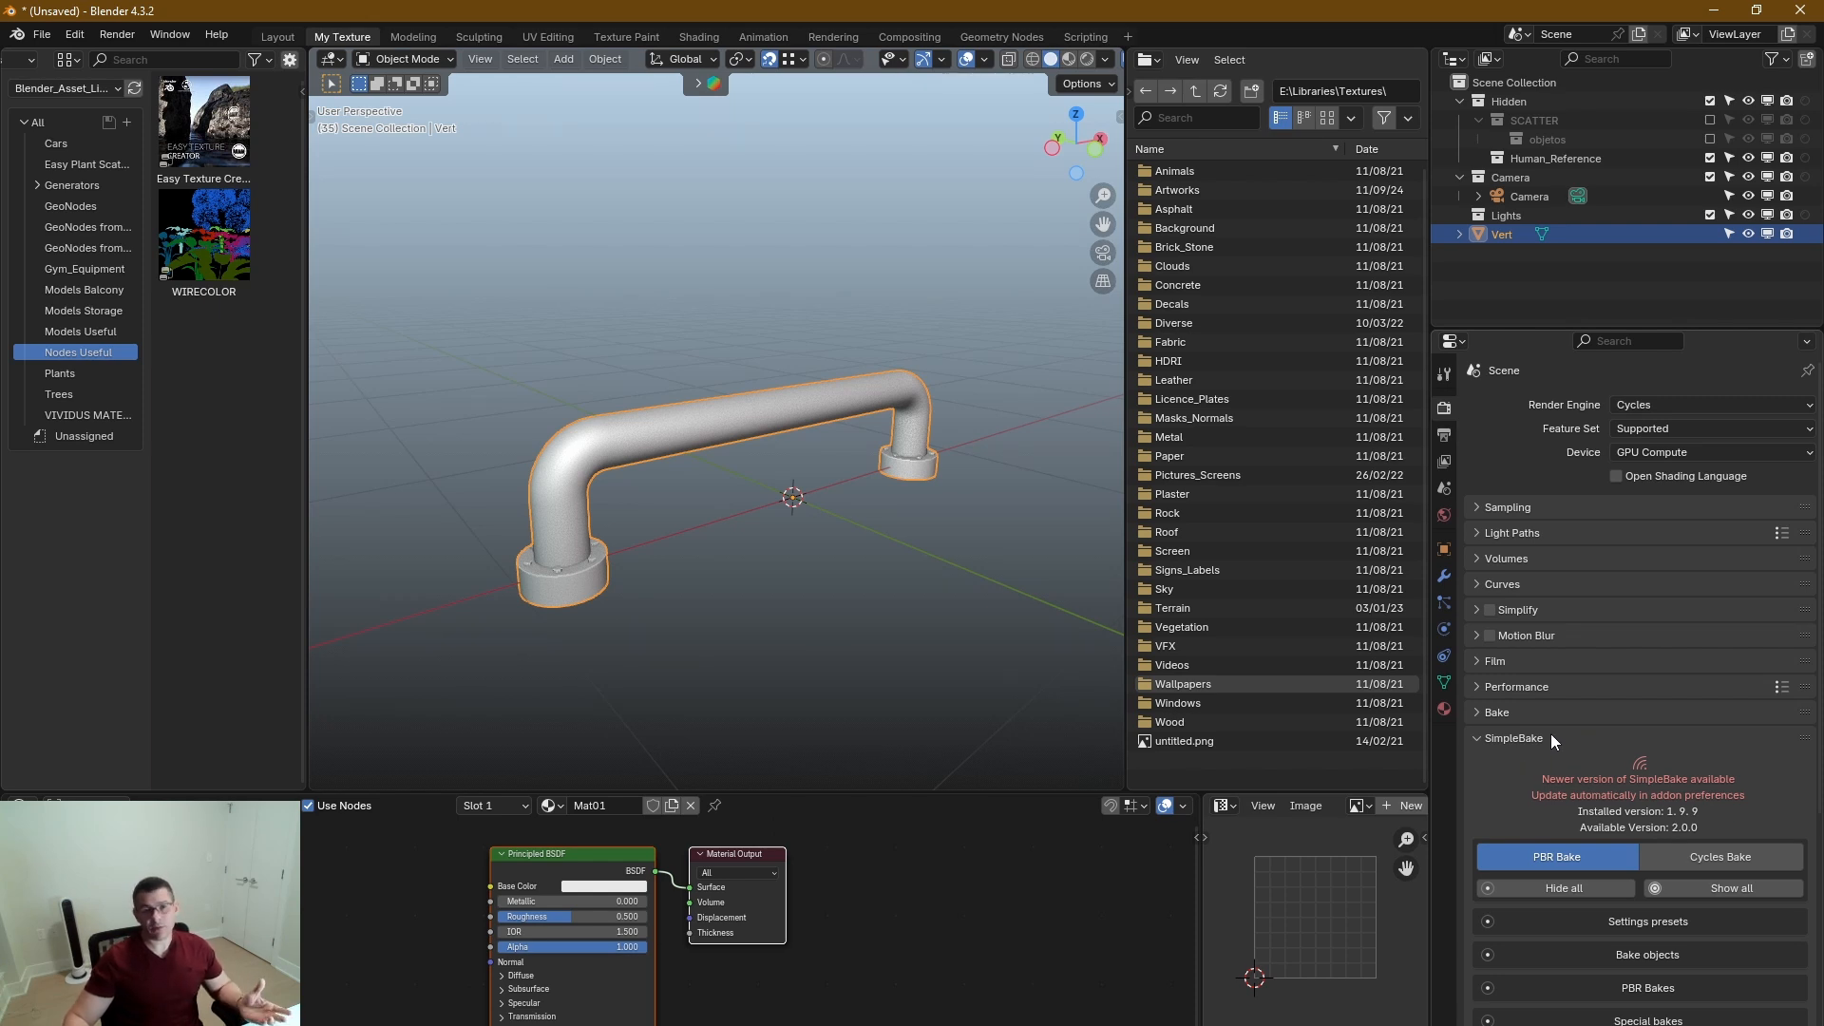
scroll(1592, 758, "down", 4)
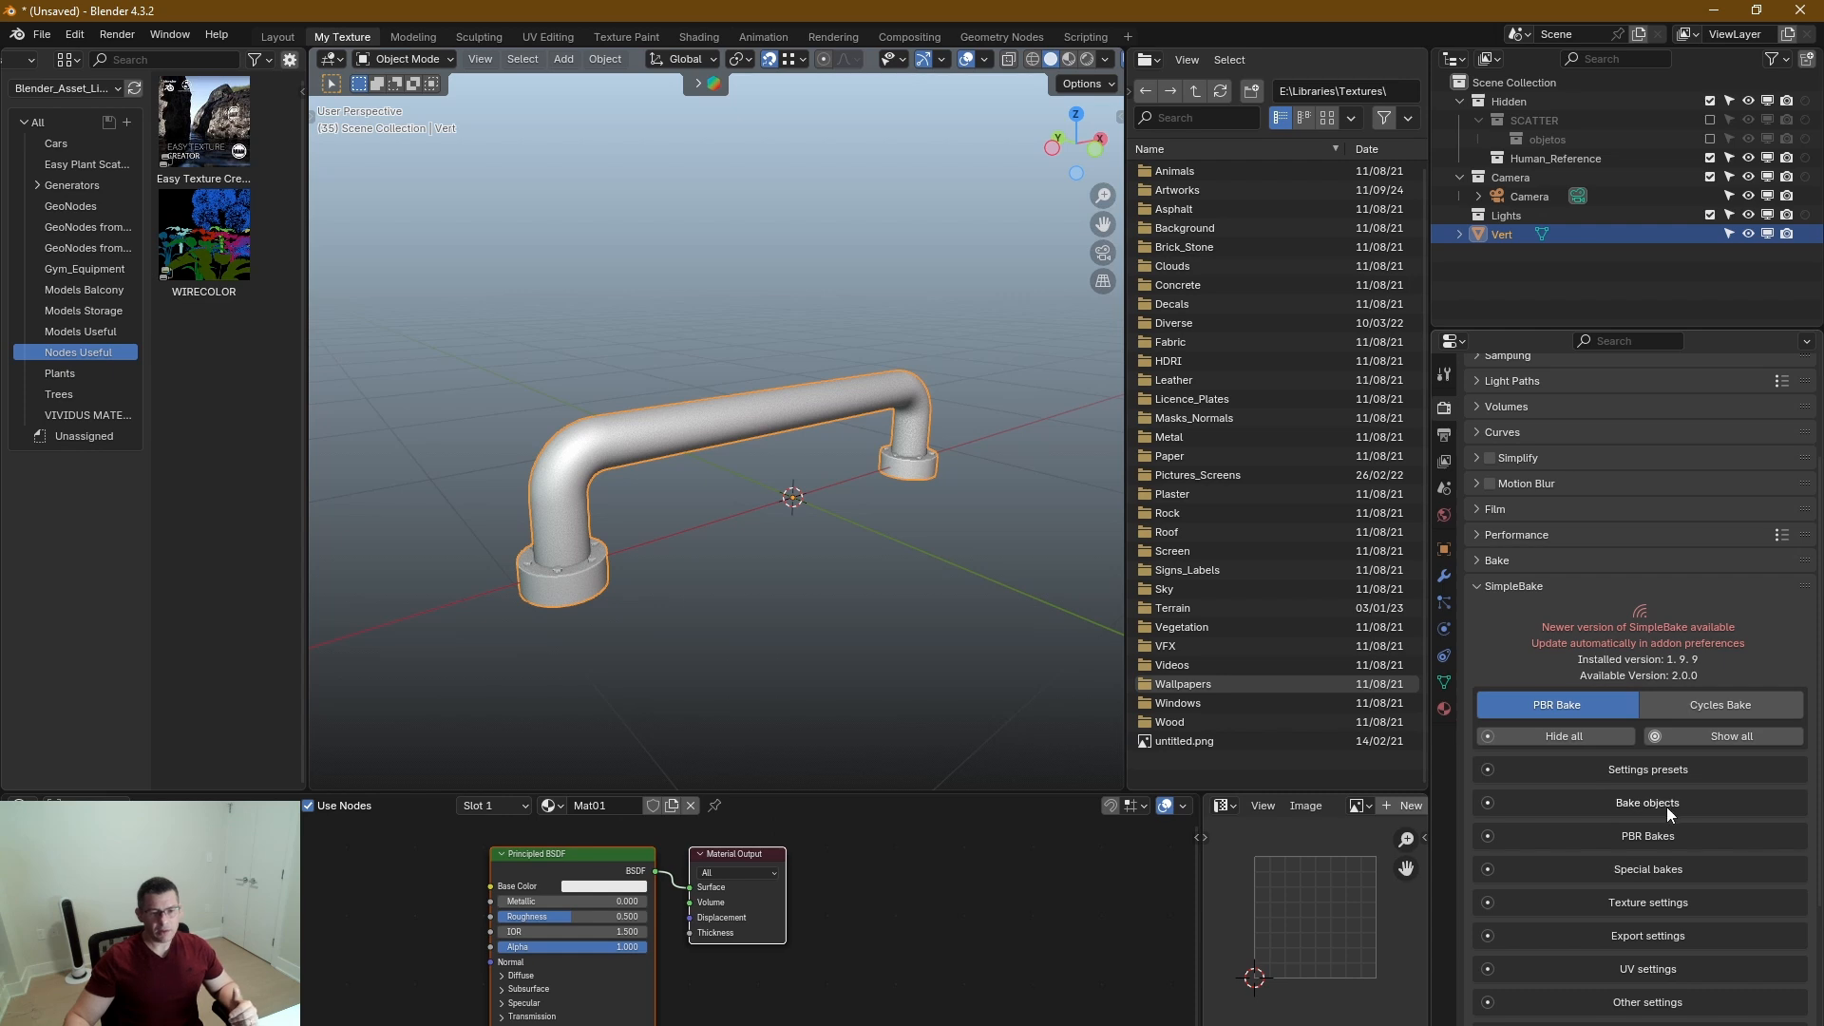
left_click(1636, 840)
scroll(1634, 832, "down", 4)
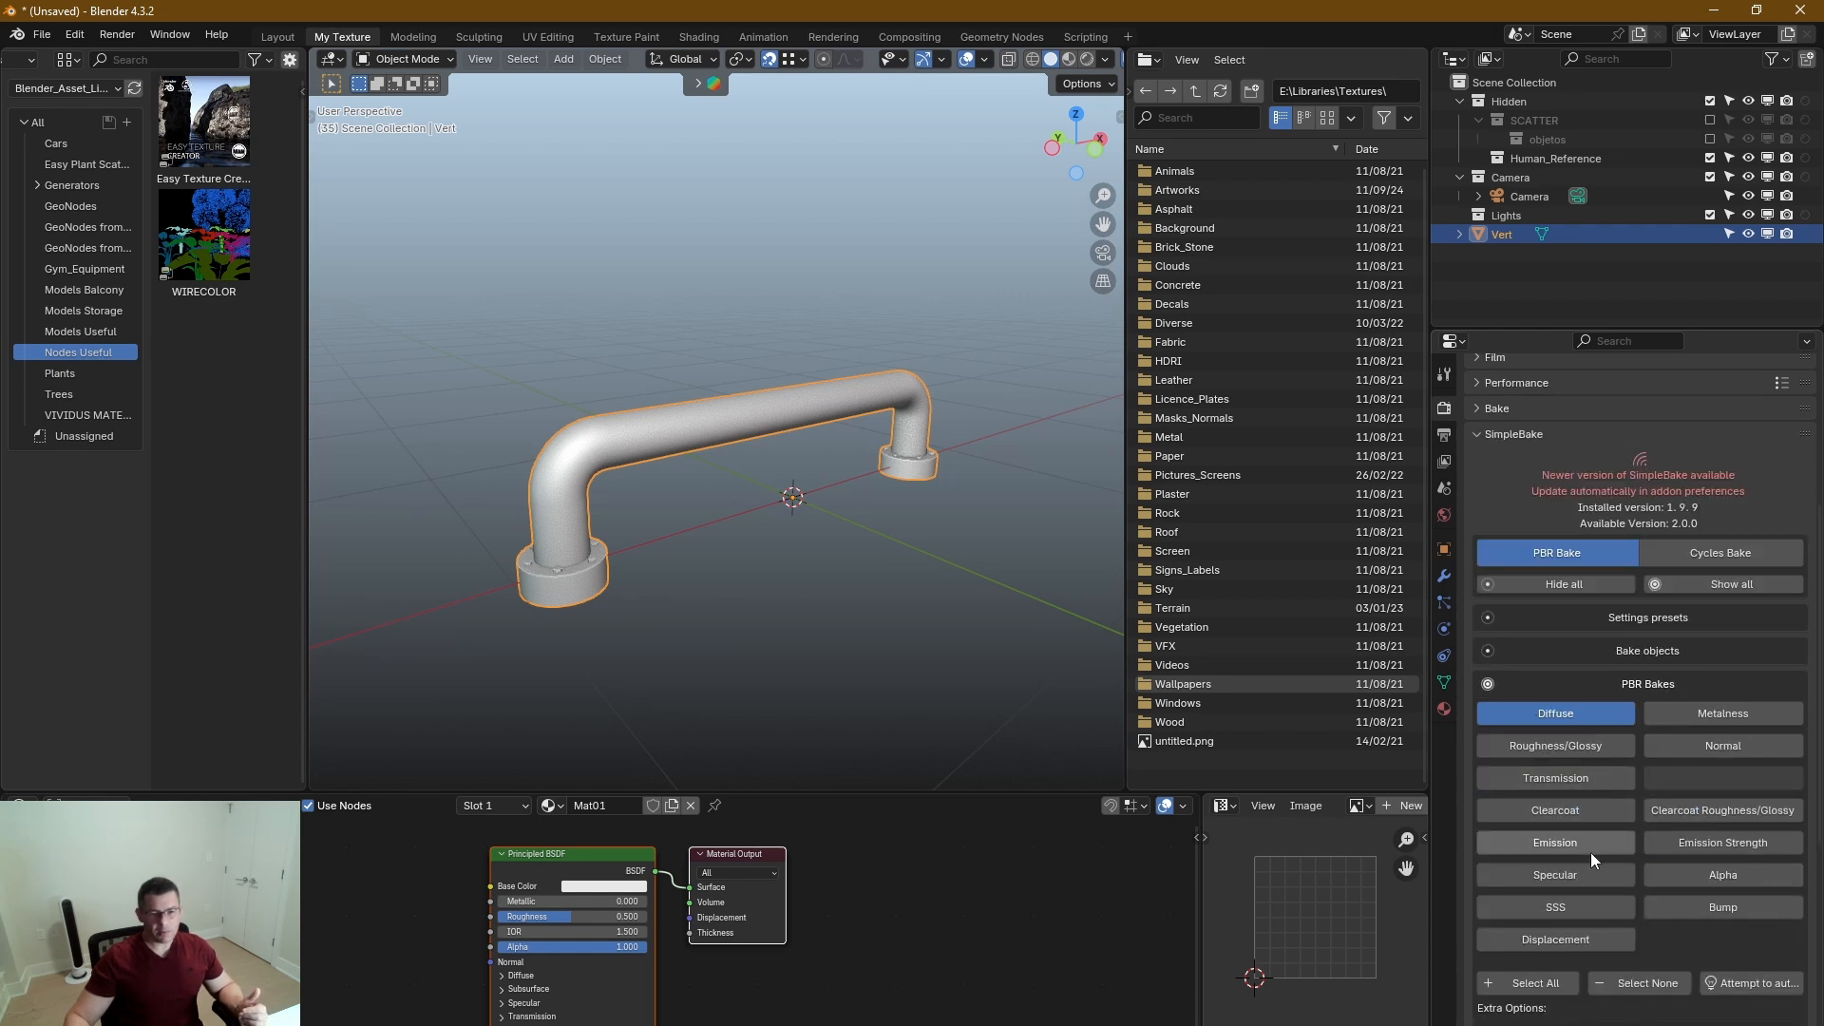
scroll(1654, 865, "down", 10)
scroll(1718, 883, "down", 2)
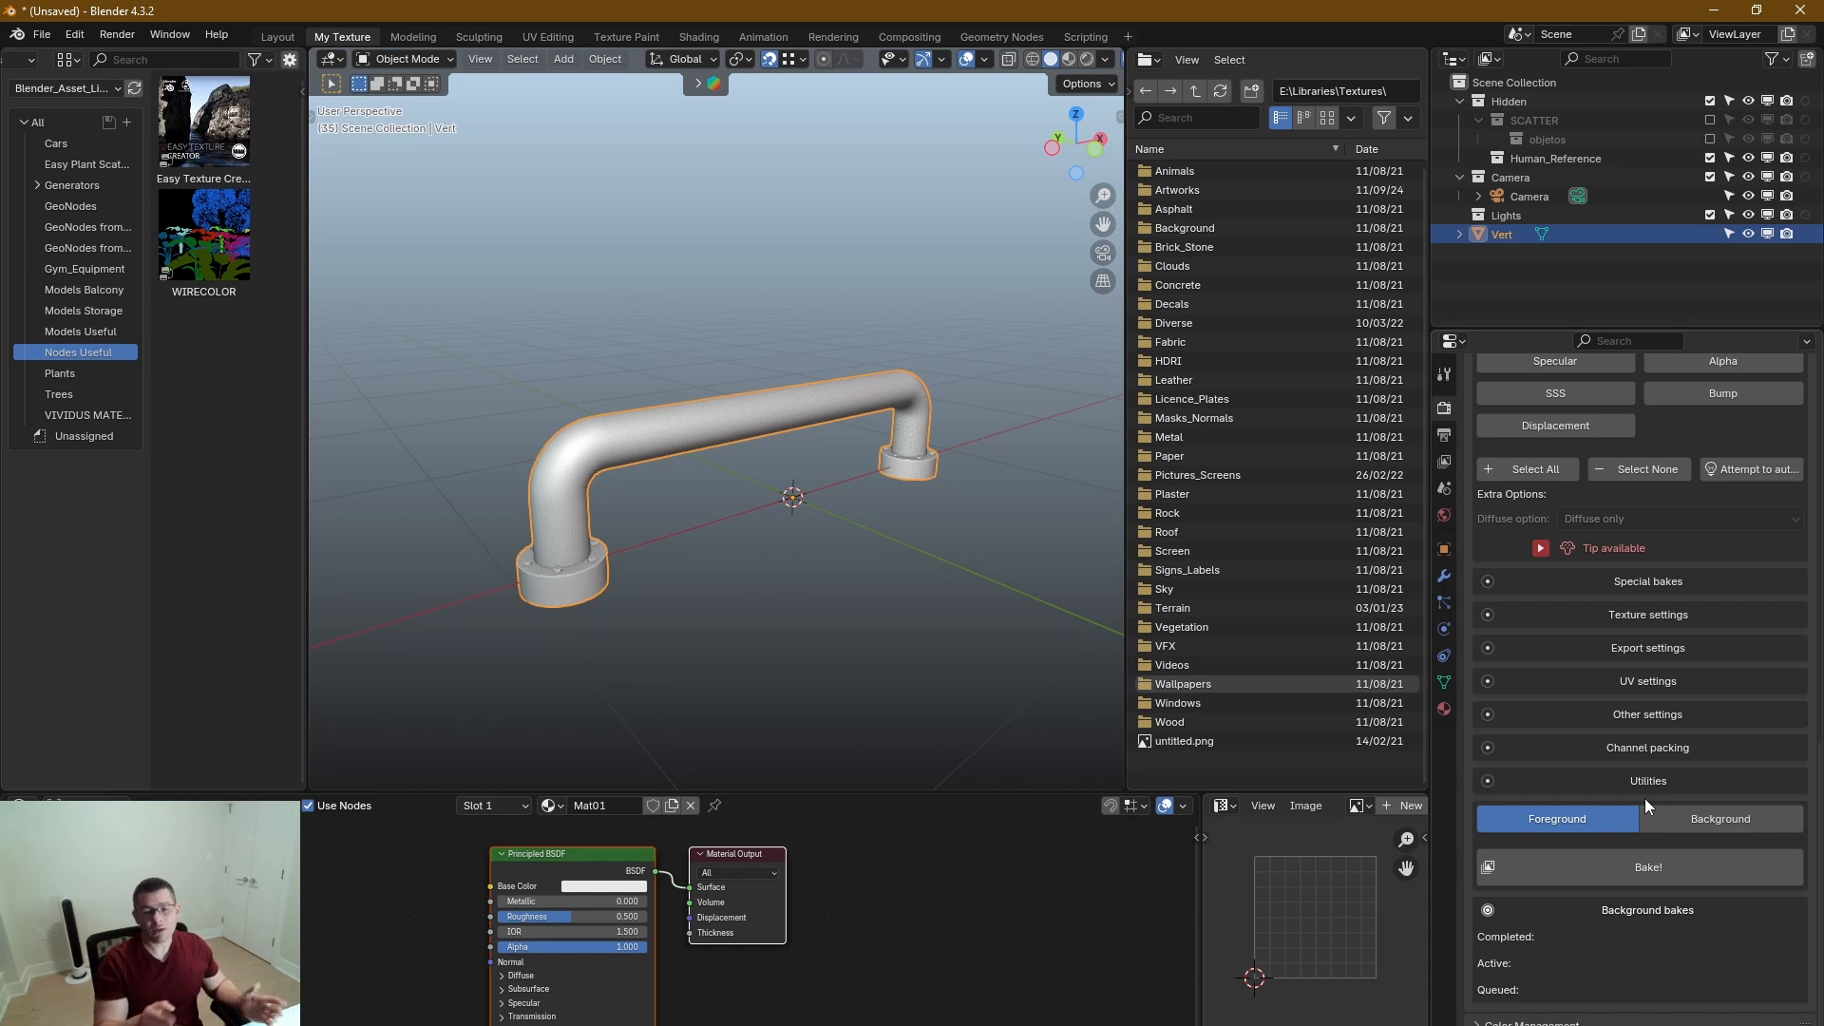
scroll(1633, 669, "up", 12)
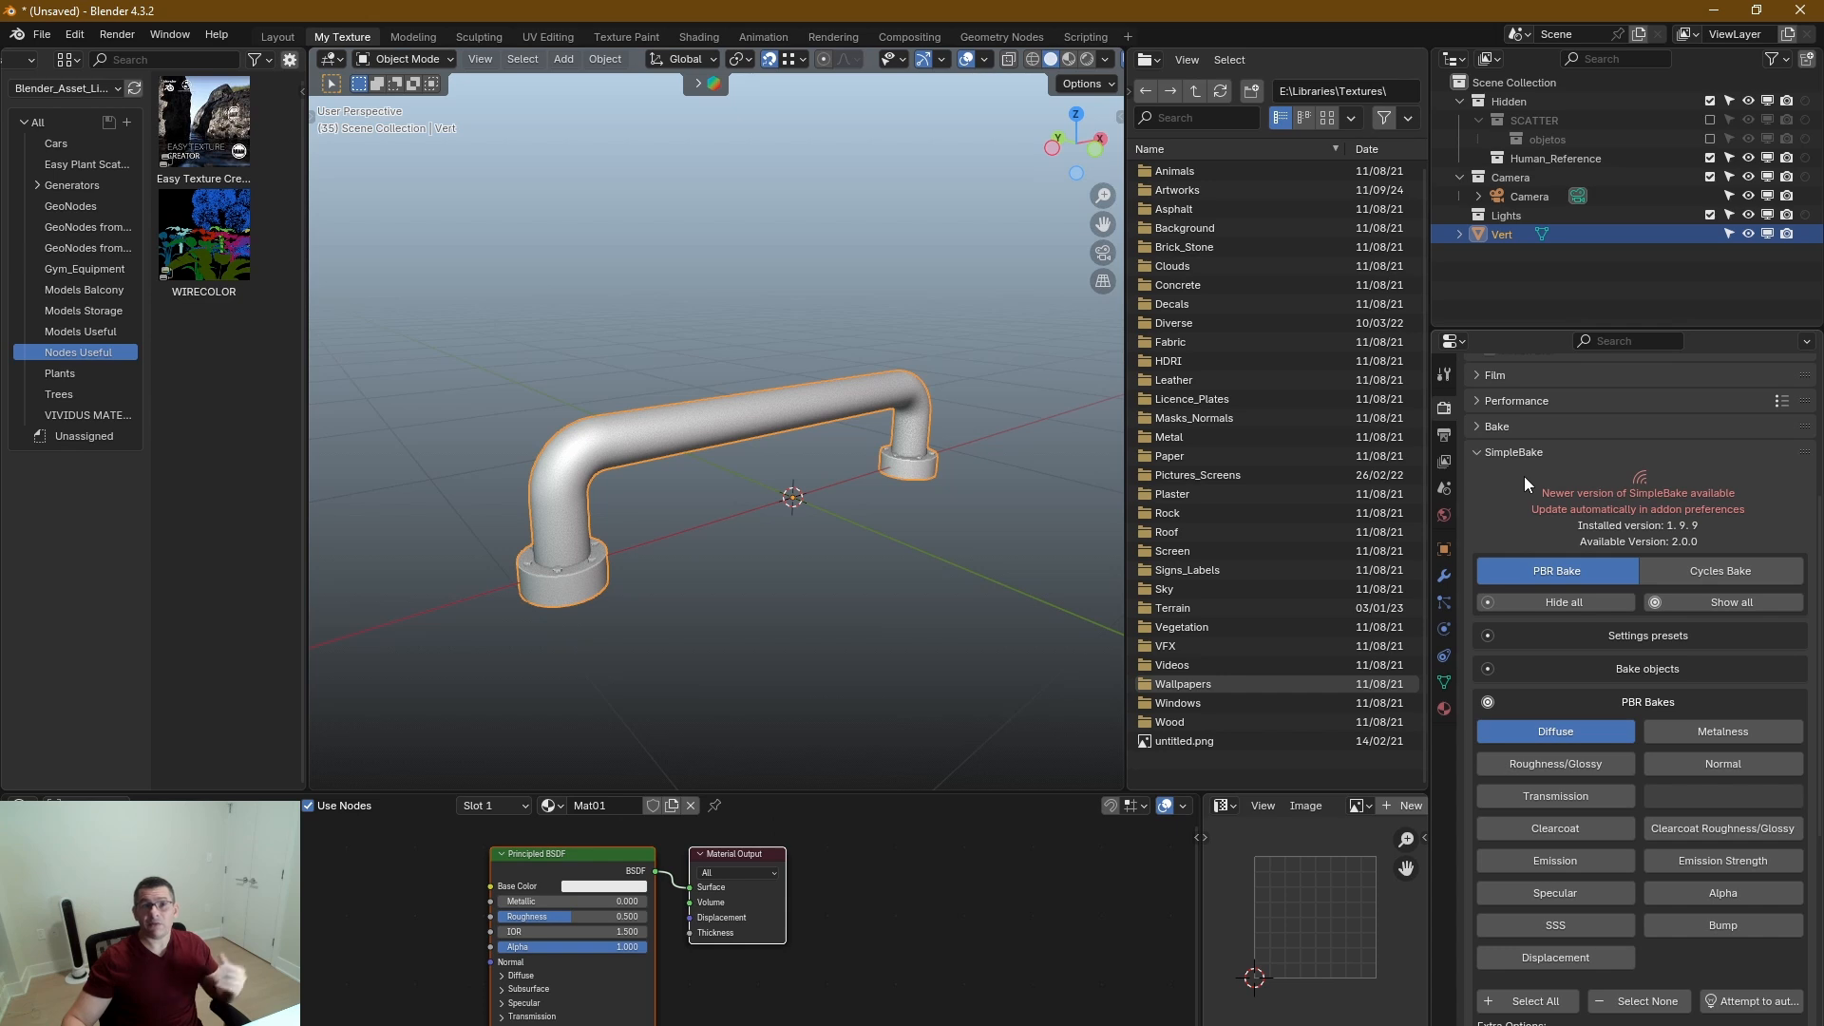
left_click(1477, 454)
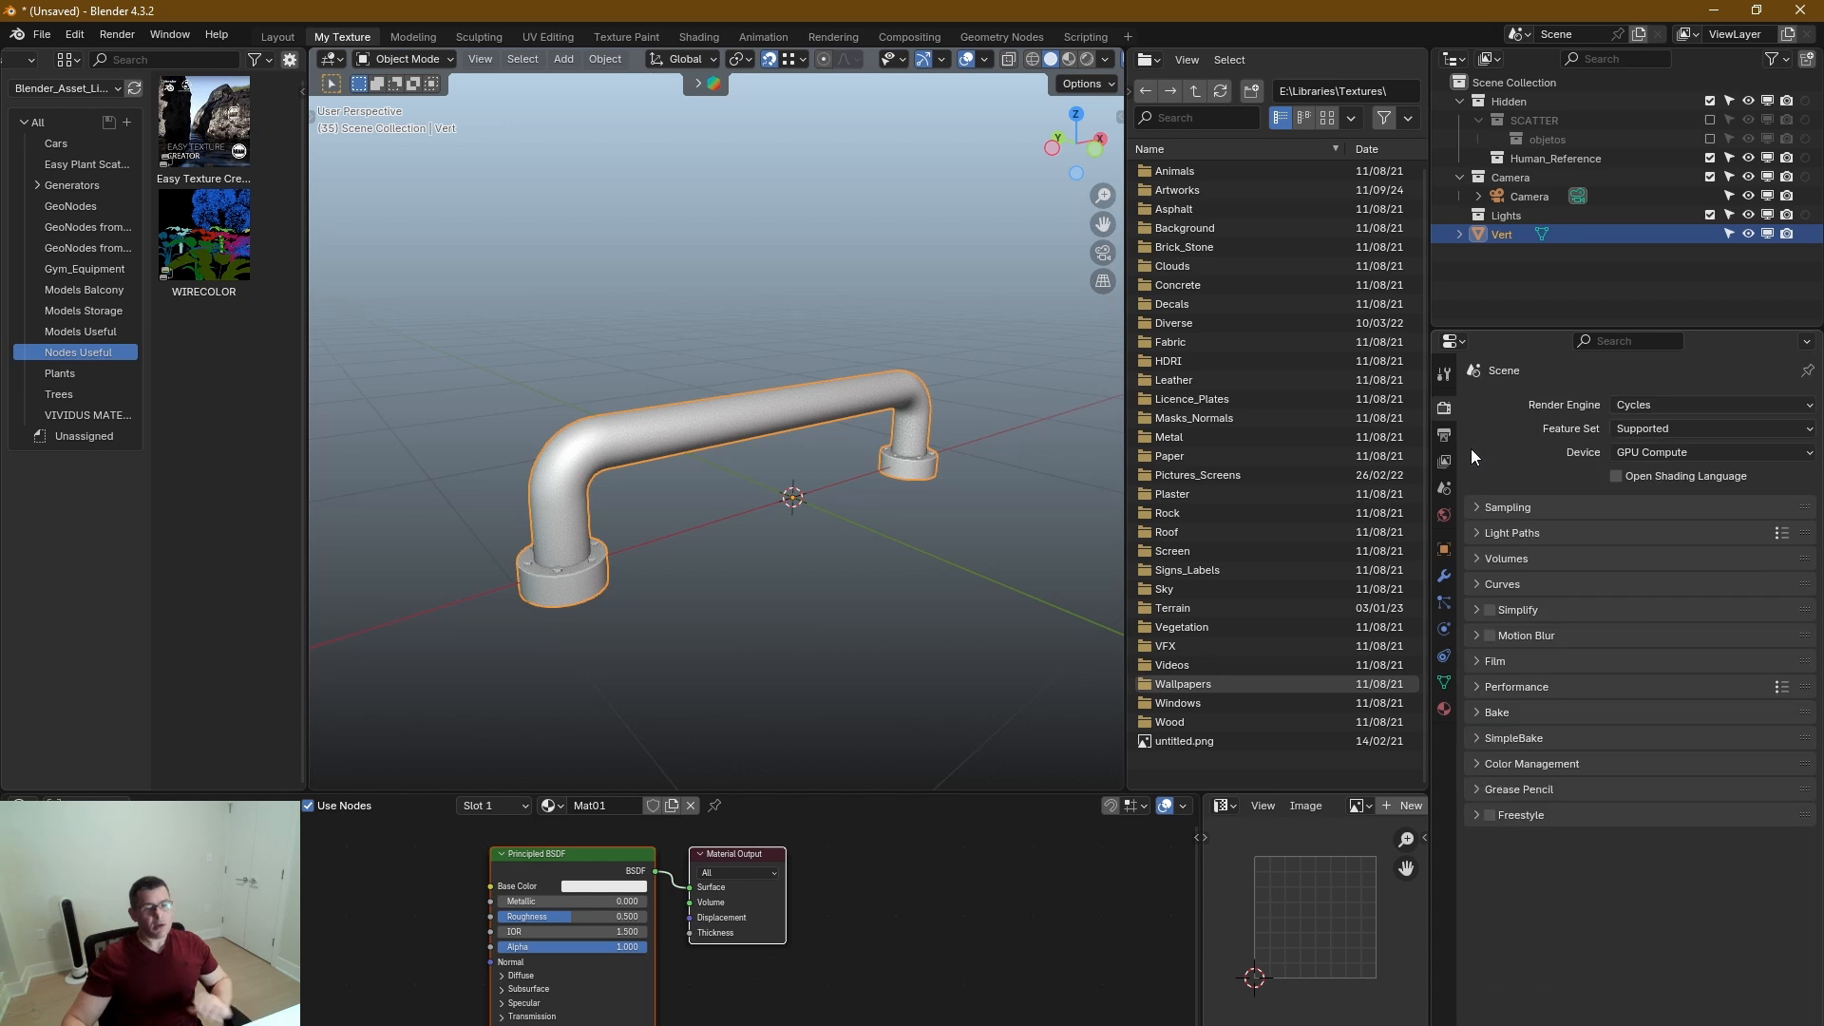
Show the handle's material properties, narrow the file browser, and switch the viewport to Rendered shading.
mouse_move(1428, 639)
left_mouse_down()
mouse_move(1457, 656)
mouse_move(1429, 657)
left_mouse_up()
left_click_drag(1130, 620, 1199, 634)
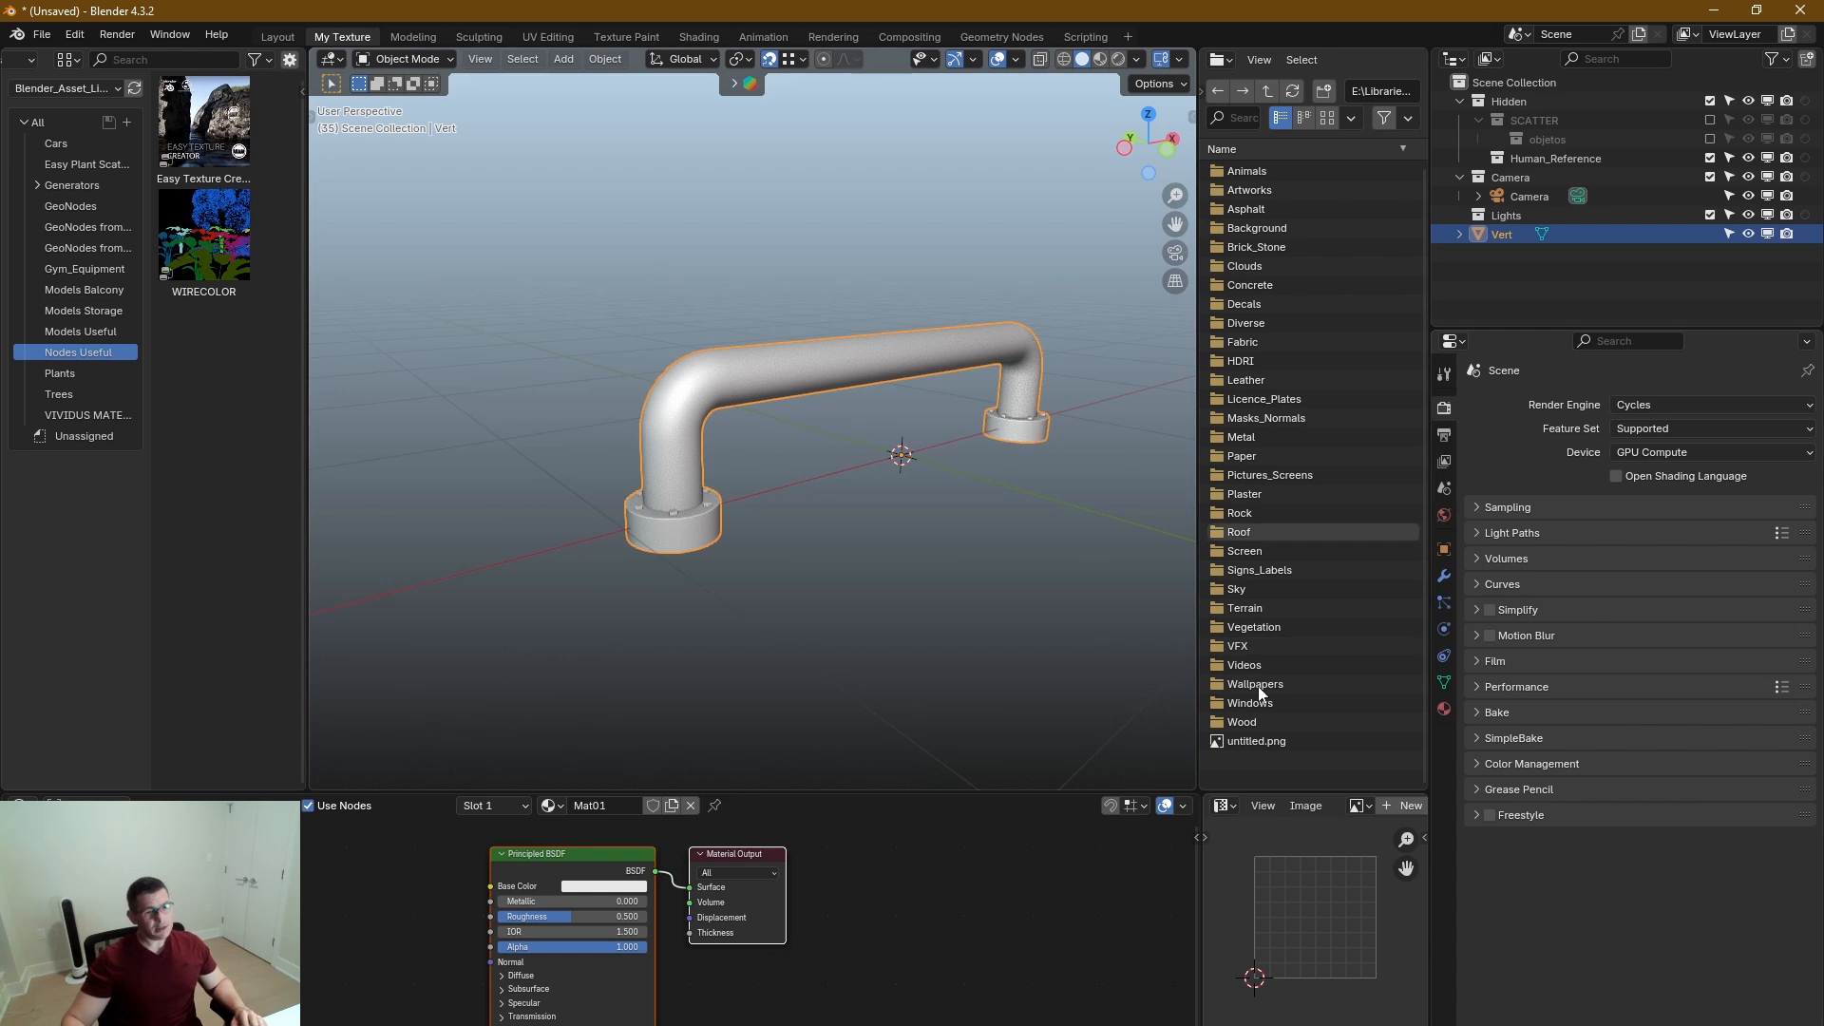
left_click(1444, 709)
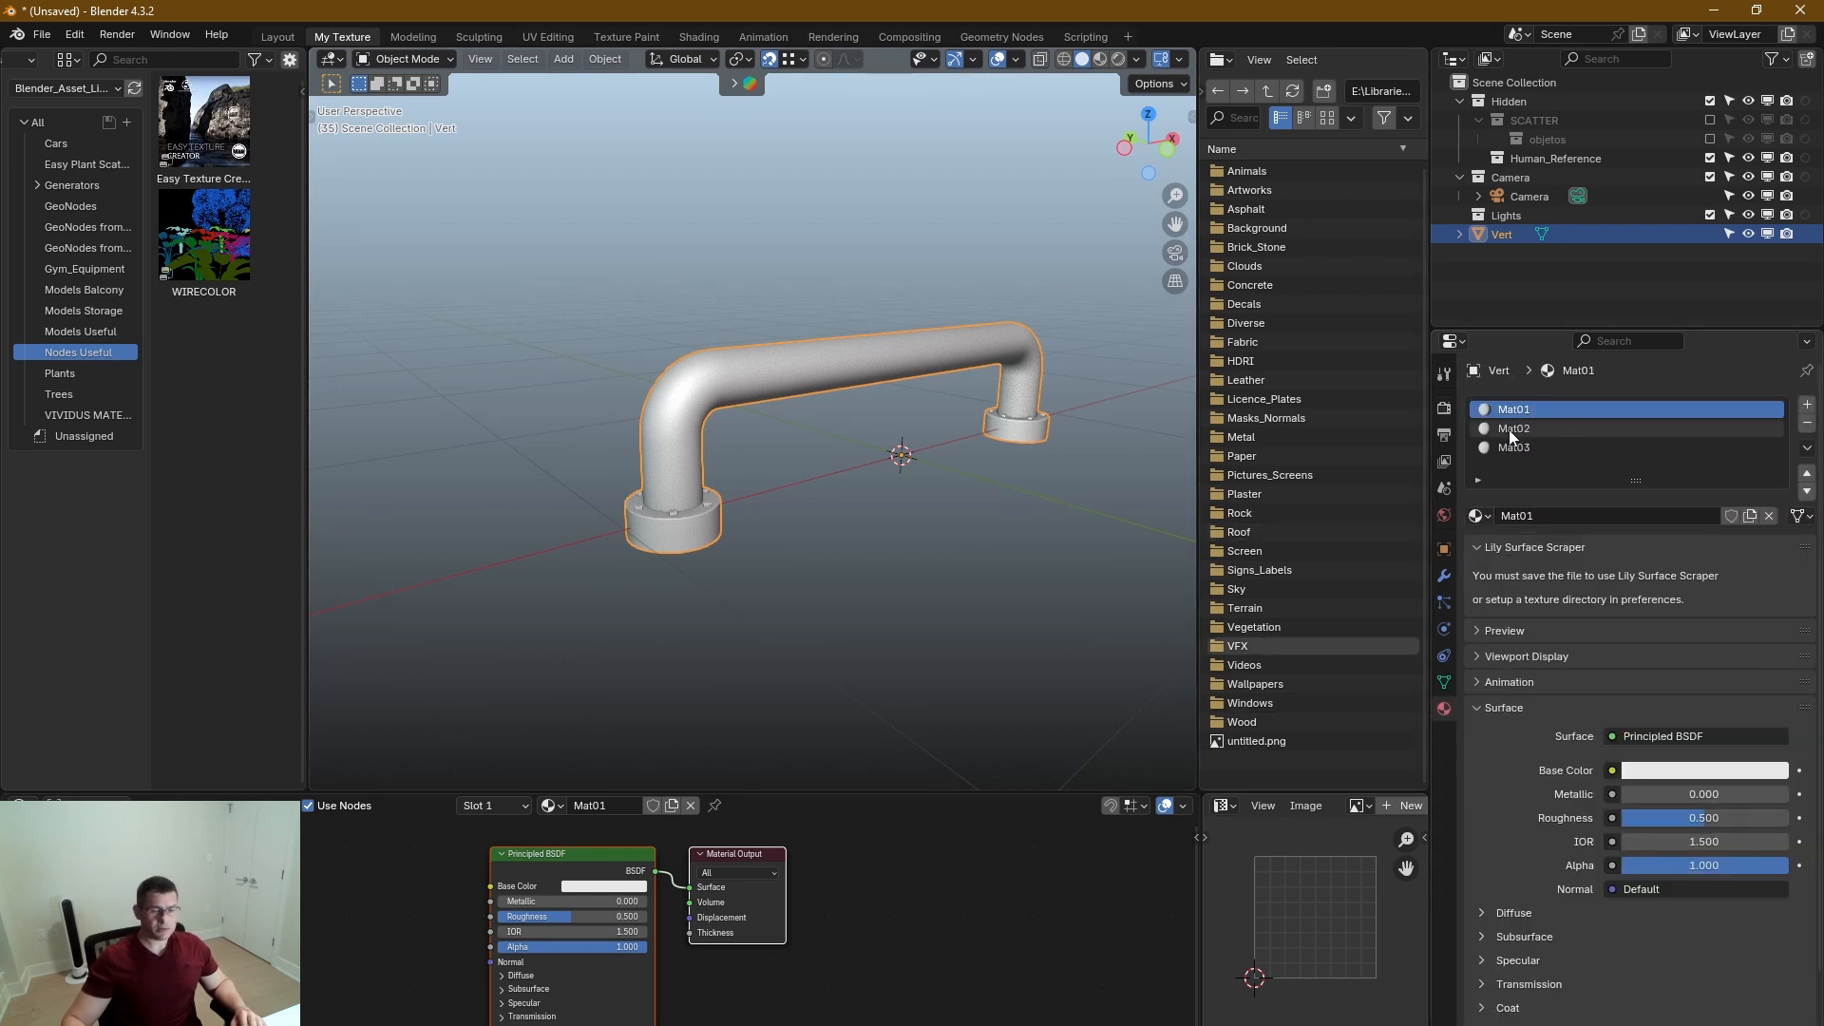
middle_click_drag(709, 464, 731, 475)
scroll(693, 433, "up", 3)
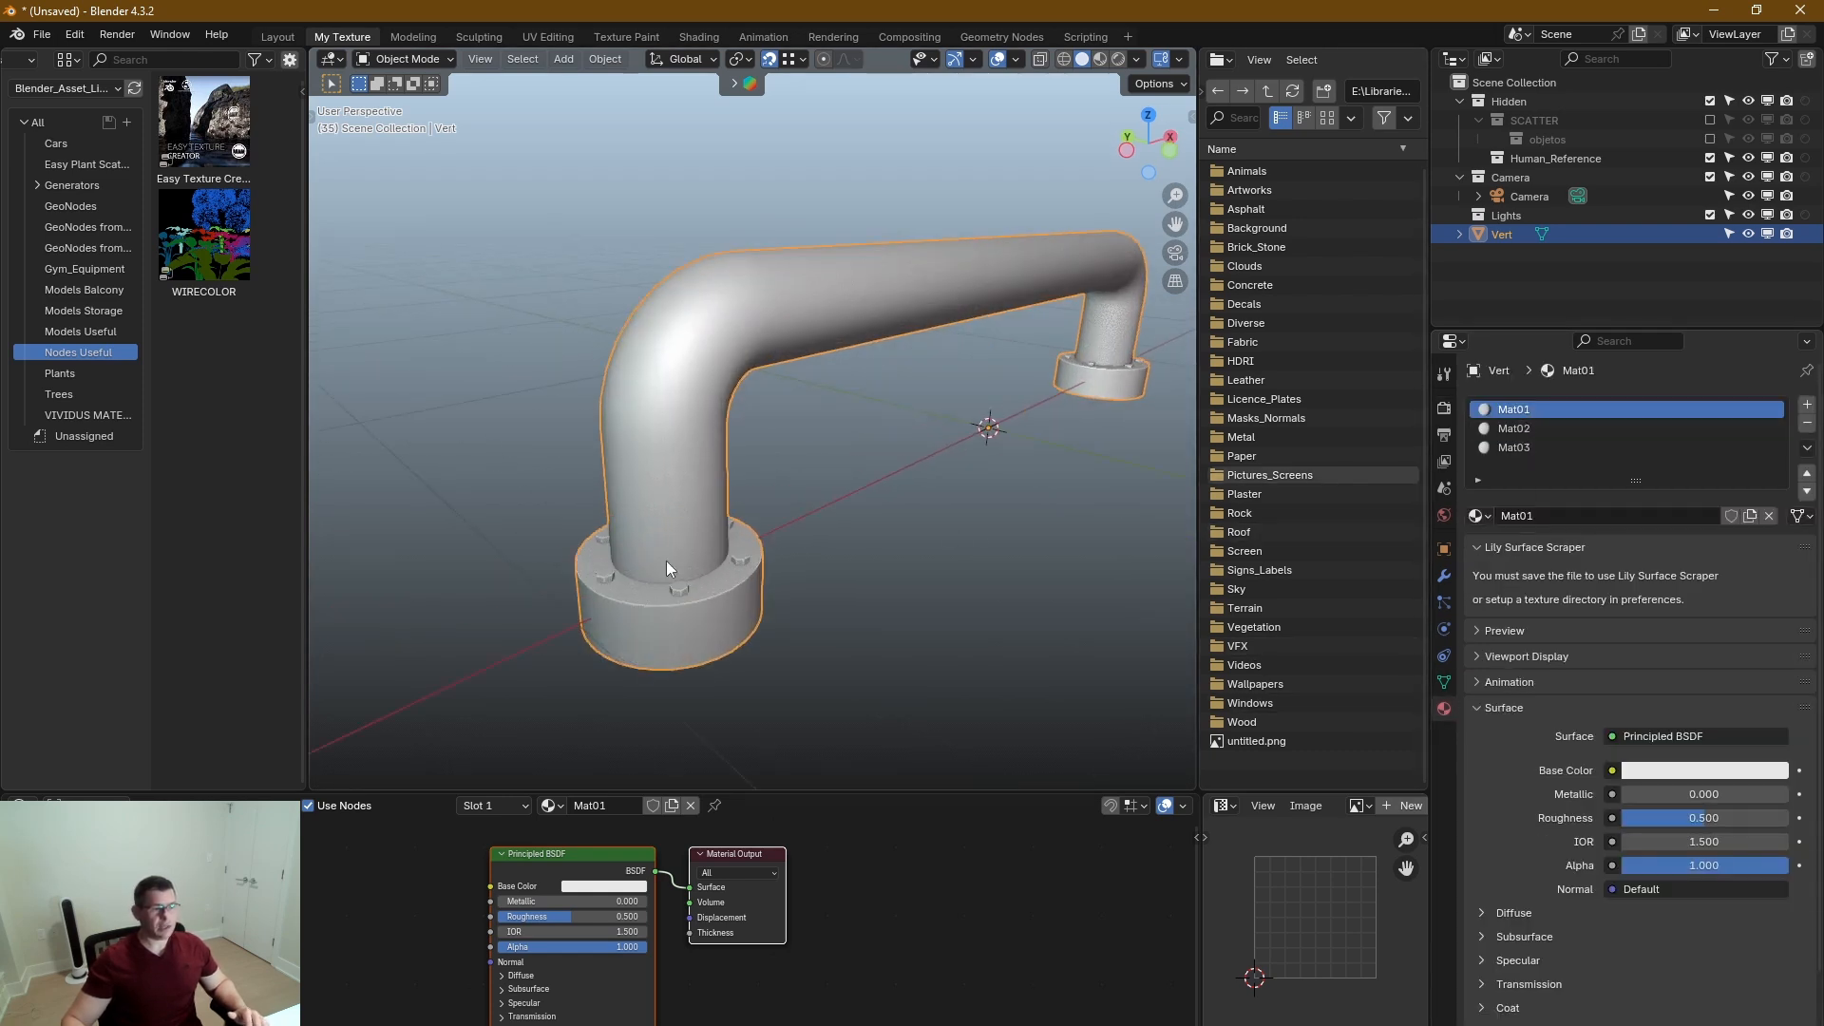
middle_click_drag(802, 582, 750, 548)
key("z")
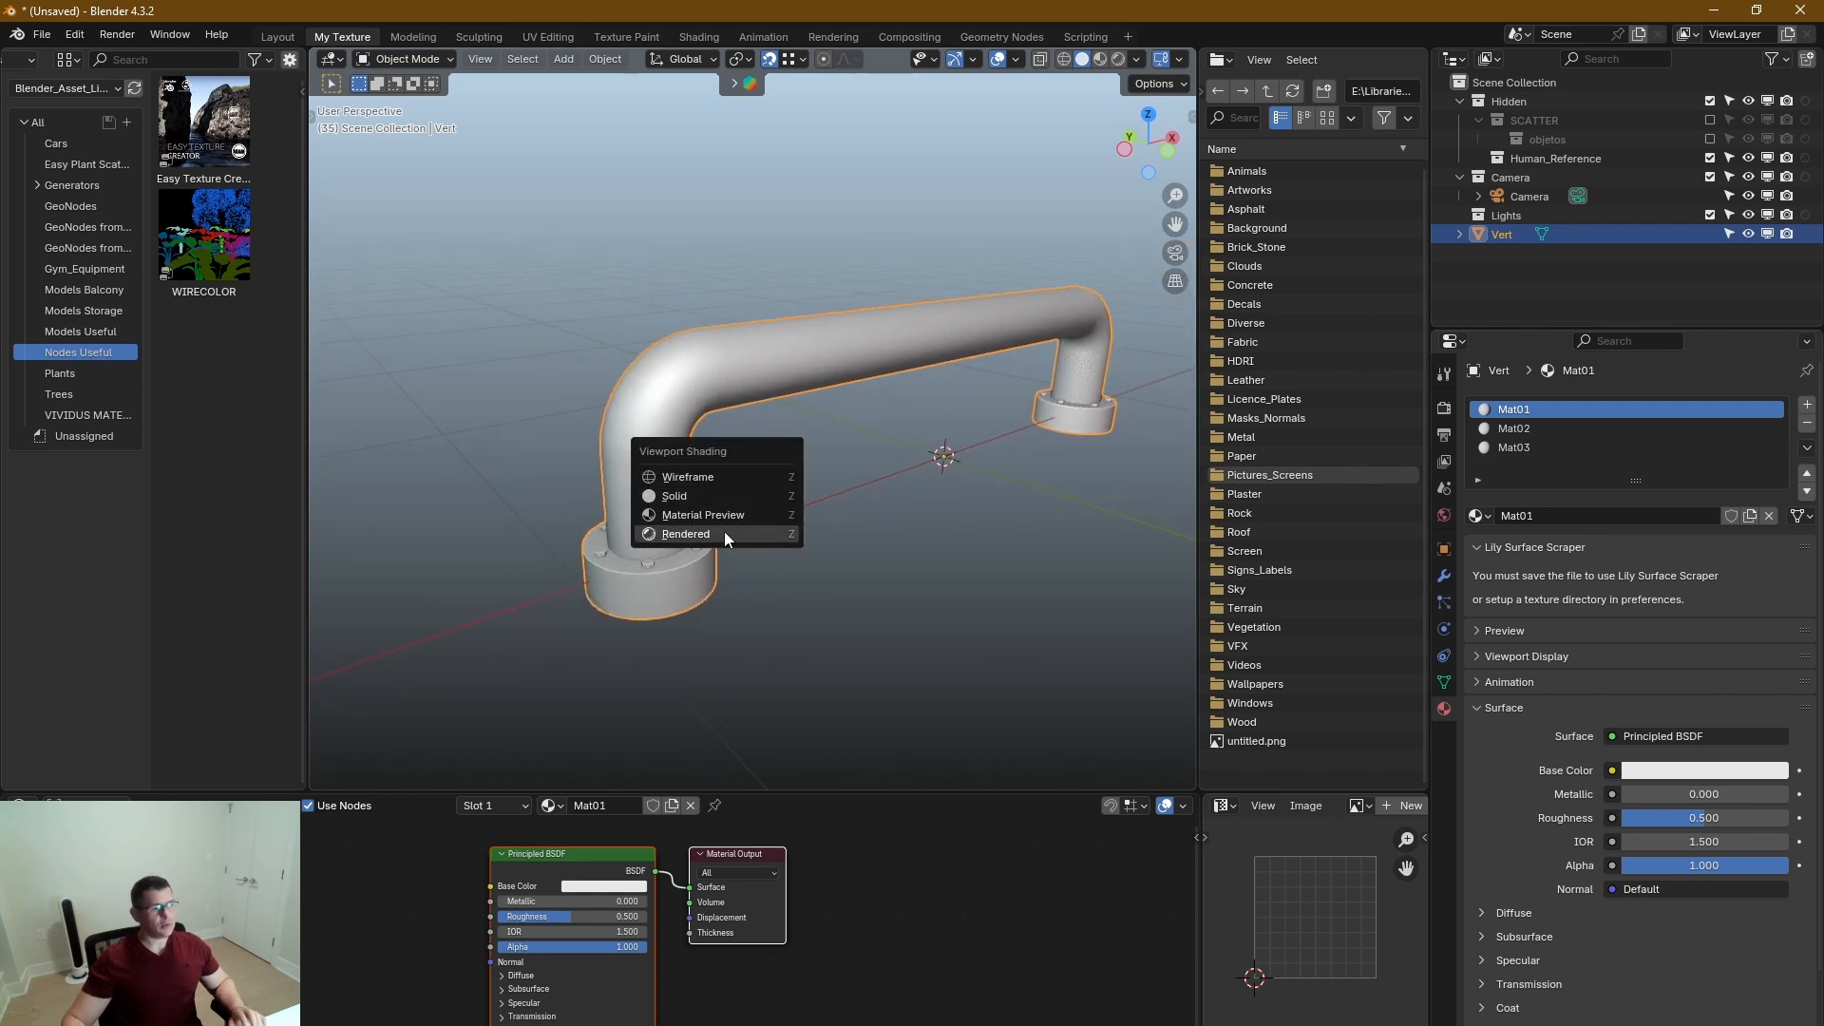
left_click(724, 532)
Enlarge the shader editor area and bring the Mat01 nodes into close view.
left_click_drag(933, 791, 997, 606)
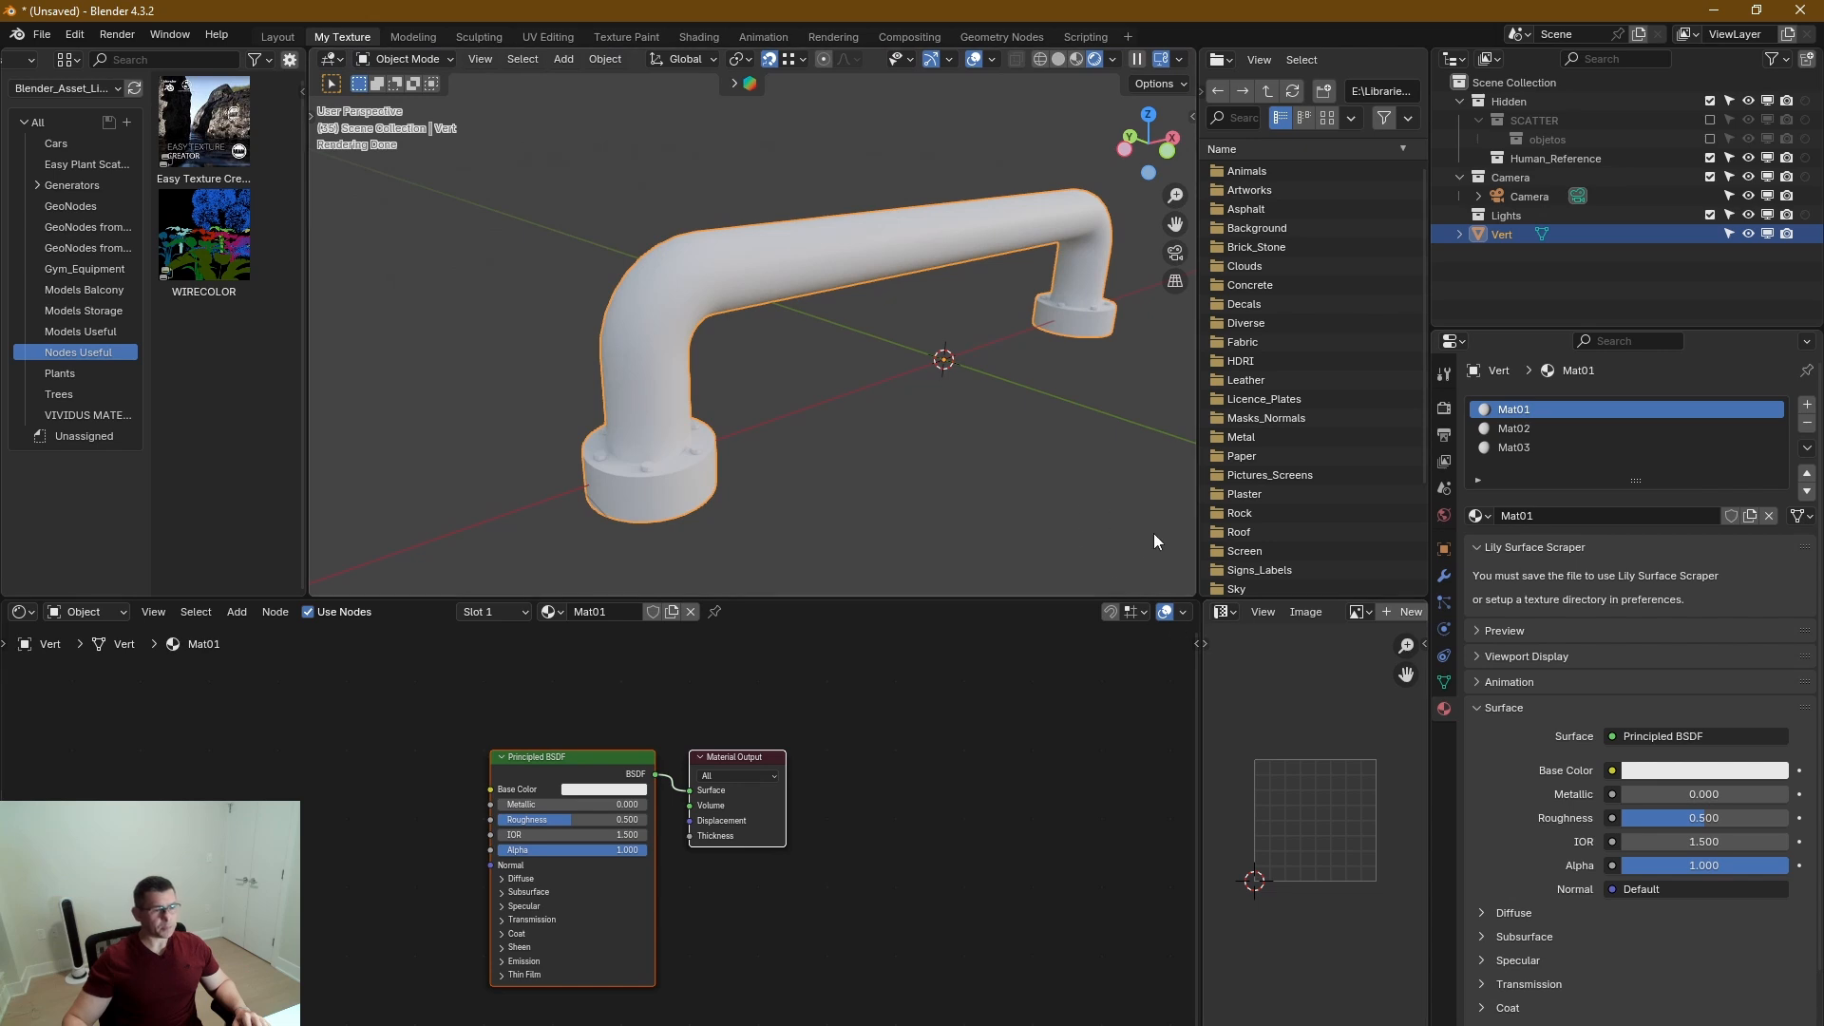
left_click_drag(1201, 545, 1230, 538)
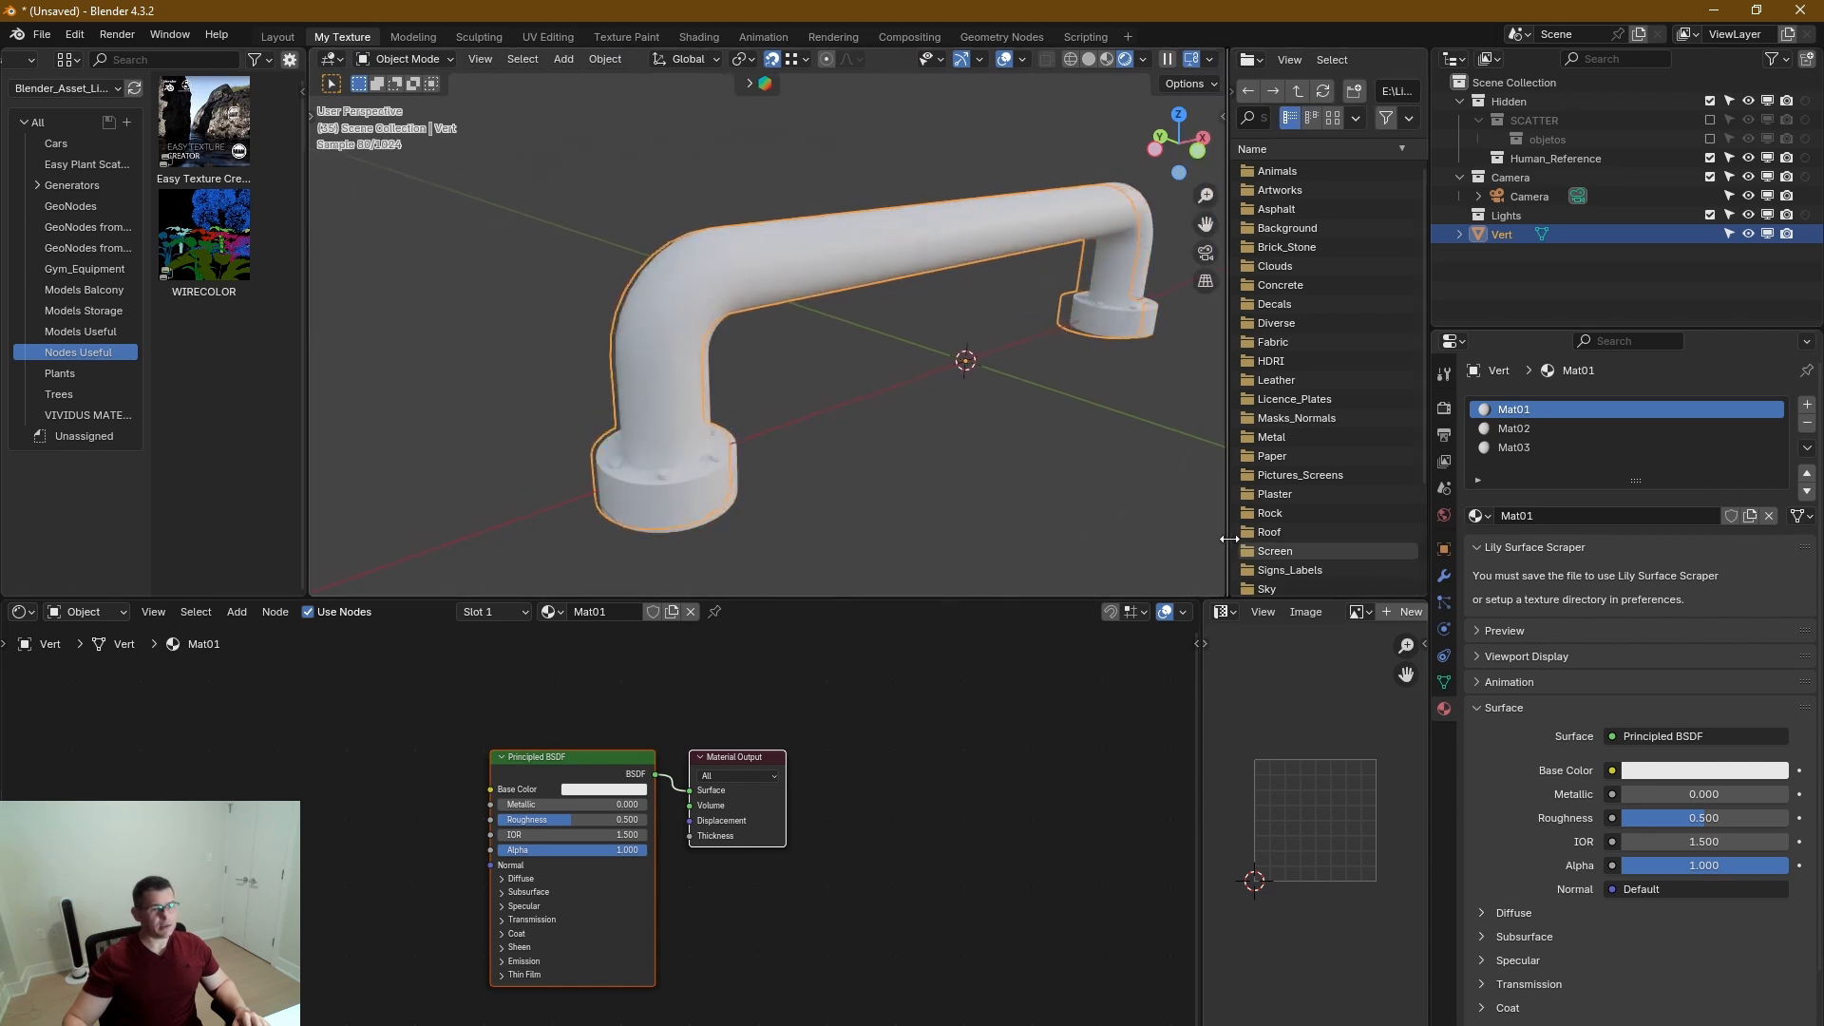
middle_click_drag(752, 779, 966, 708)
scroll(788, 705, "up", 5)
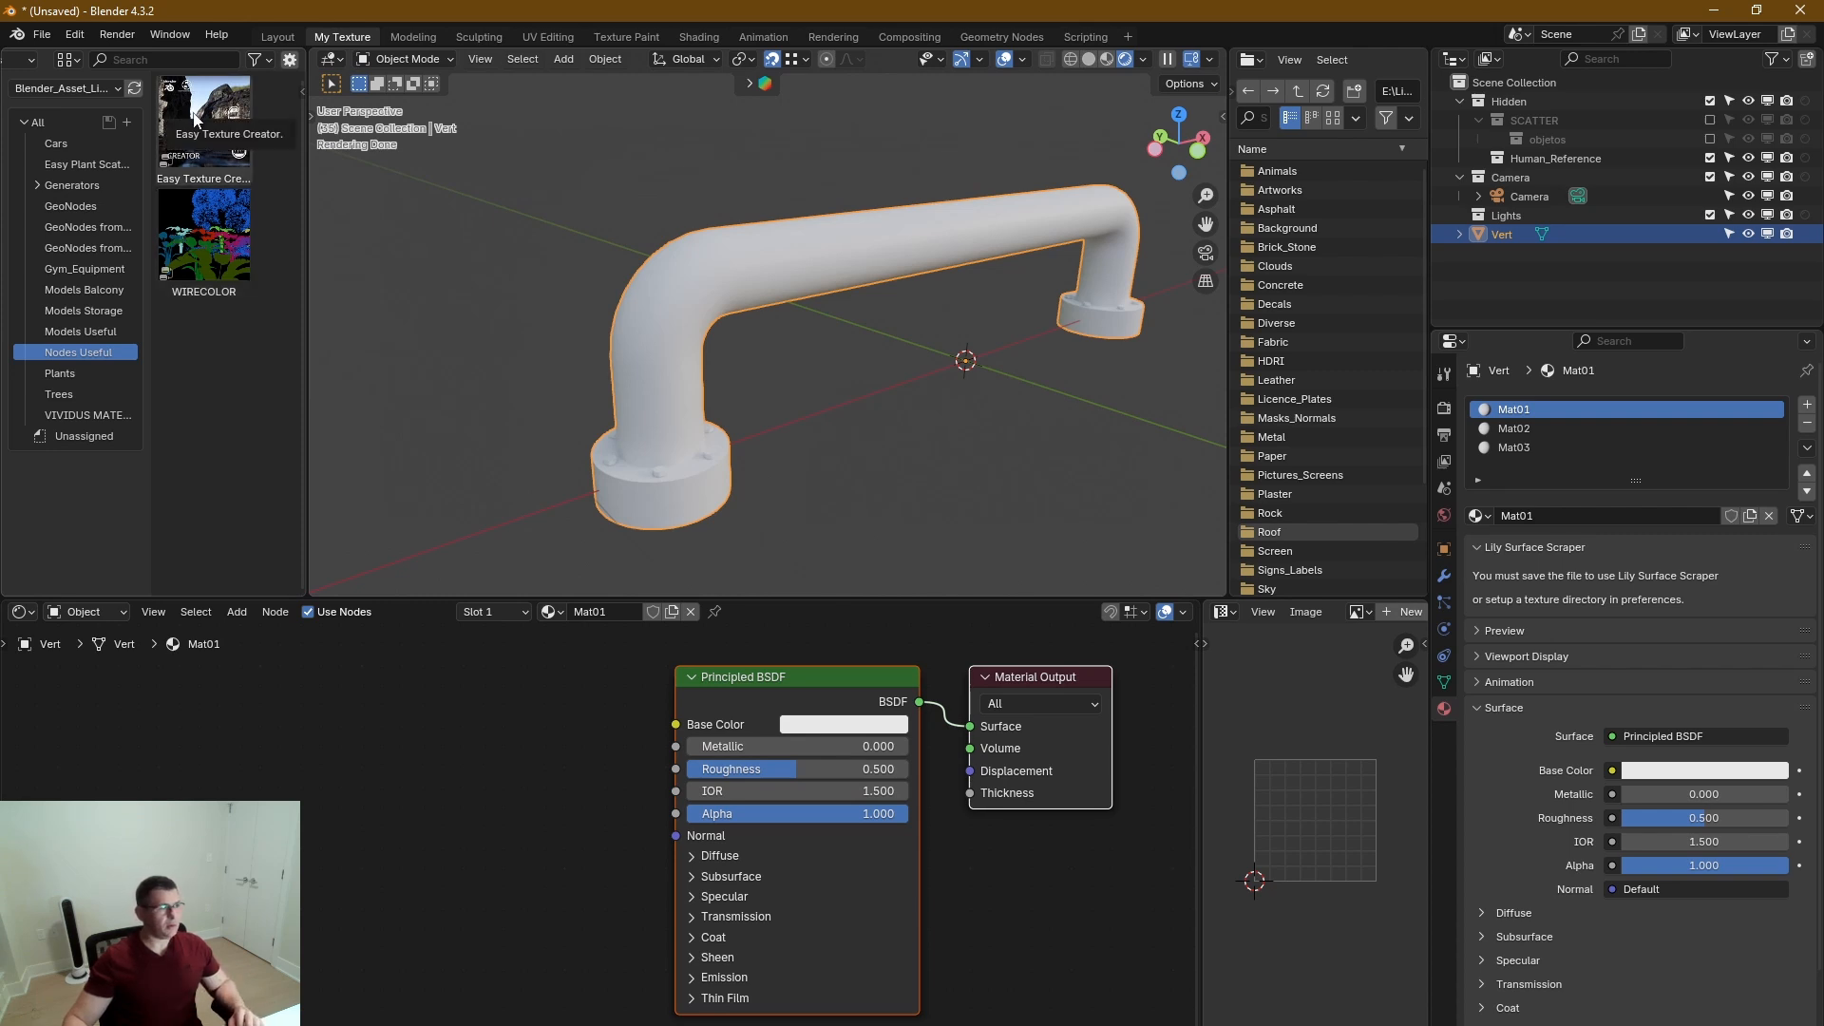
Add the Easy Texture Creator node group from the asset library to Mat01, placing it just before the Principled BSDF.
left_click_drag(201, 112, 474, 689)
middle_click_drag(536, 714, 551, 861)
left_click_drag(465, 831, 529, 764)
middle_click_drag(619, 782, 576, 748)
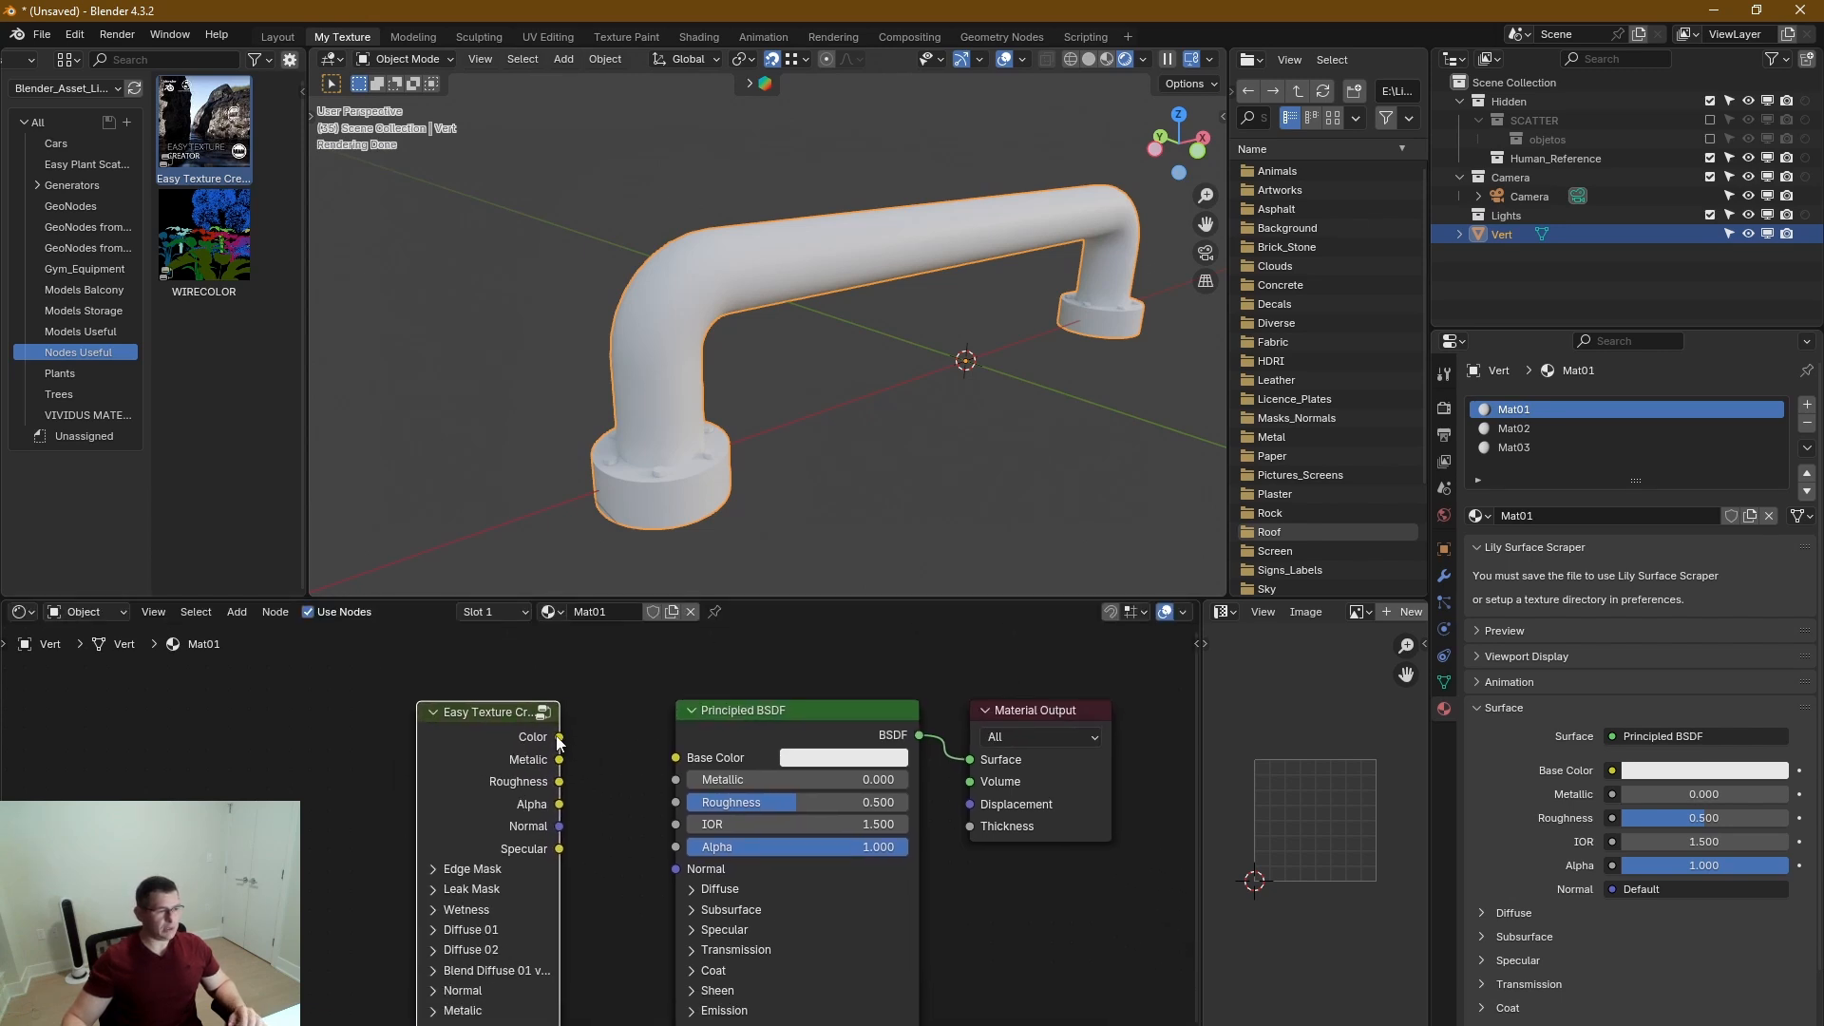
Connect Easy Texture Creator's Color, Metallic, Roughness, Alpha and Normal outputs to the matching Principled BSDF inputs.
left_click_drag(560, 737, 675, 779)
left_click_drag(560, 781, 676, 846)
left_click_drag(560, 825, 675, 869)
middle_click_drag(696, 902, 726, 812)
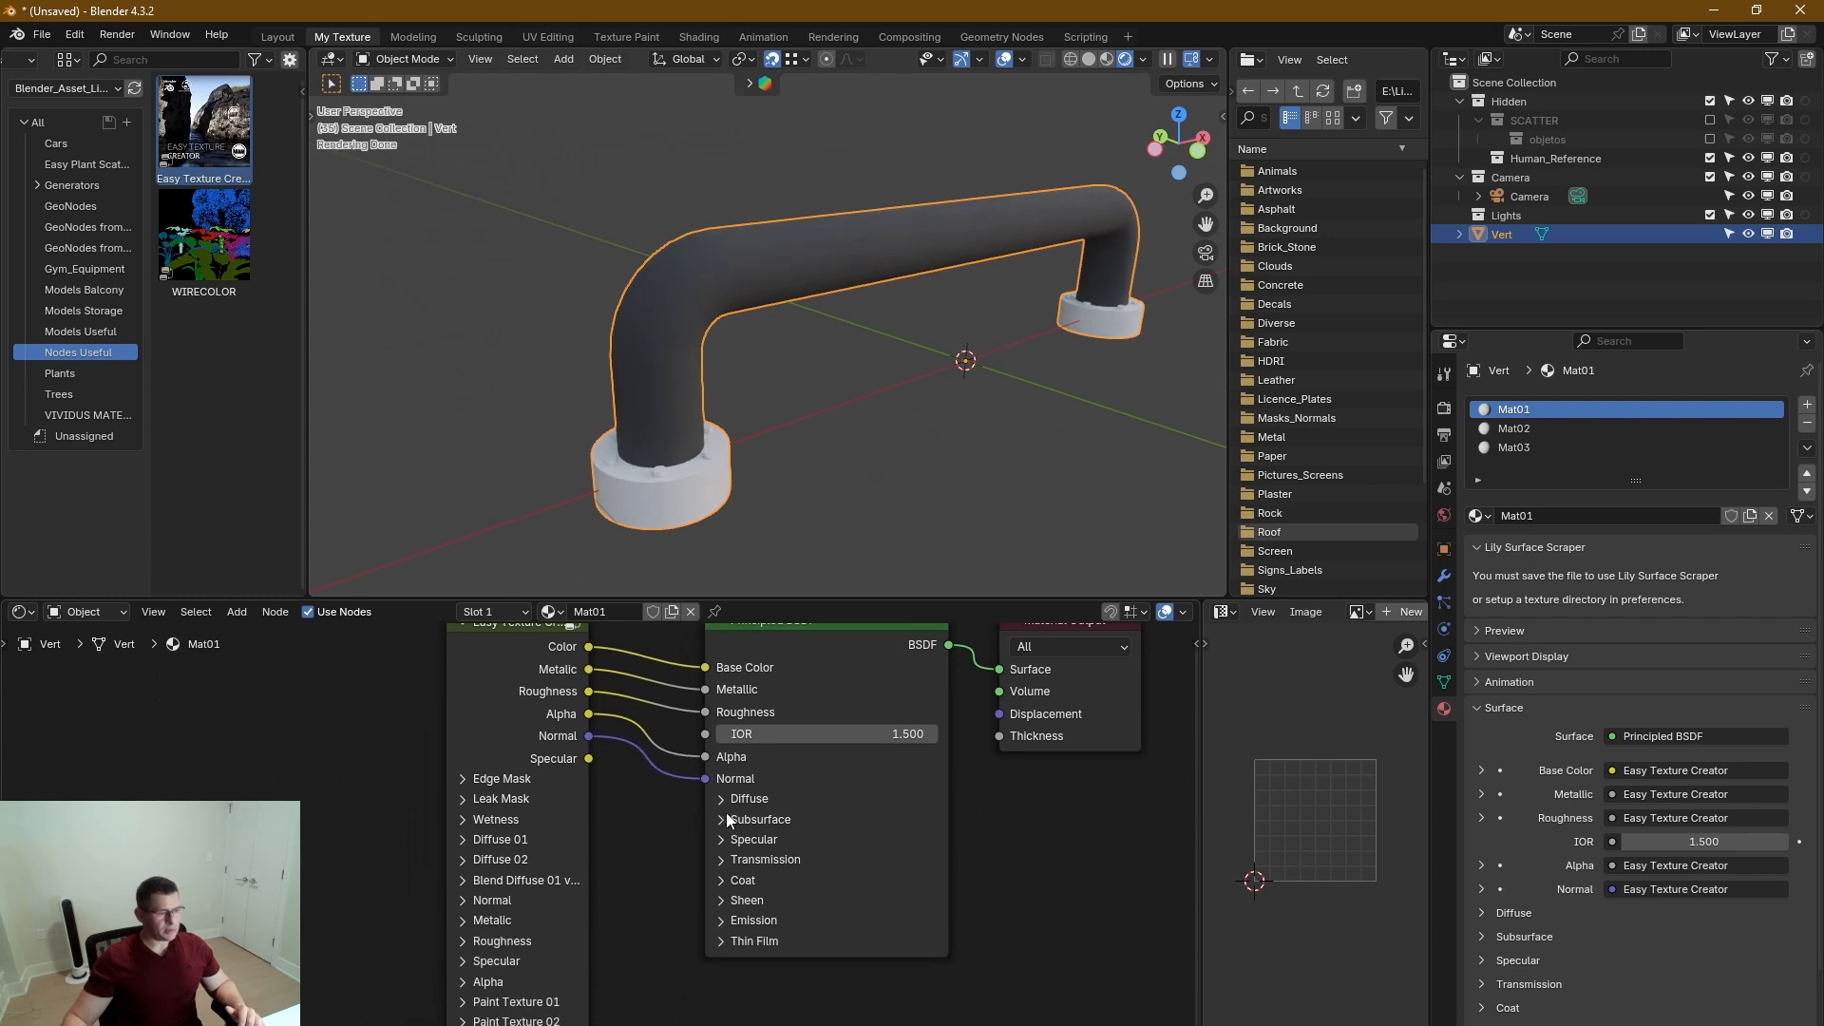
Connect Easy Texture Creator's Specular output to the Principled BSDF's specular input, leaving the Specular section collapsed.
left_click(722, 838)
left_click_drag(589, 758, 705, 888)
left_click(722, 839)
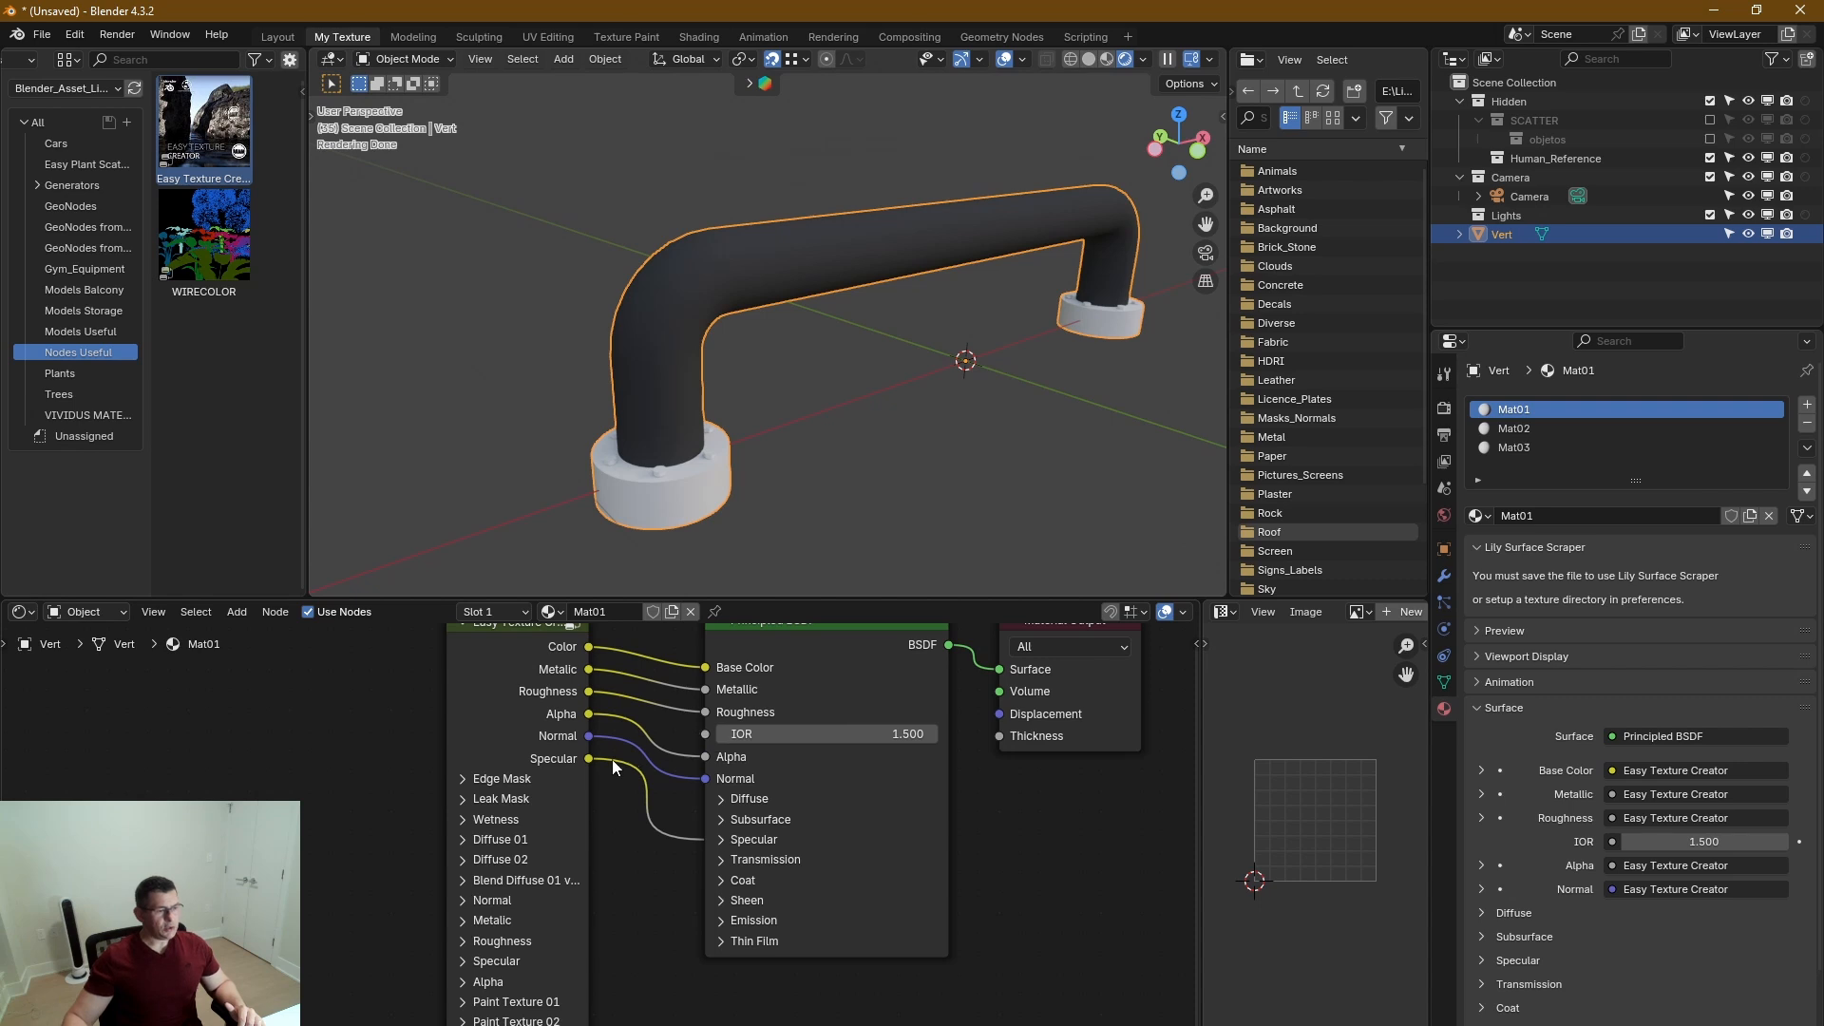
Widen the Easy Texture Creator node so that its section names show in full.
middle_click_drag(579, 663, 672, 729)
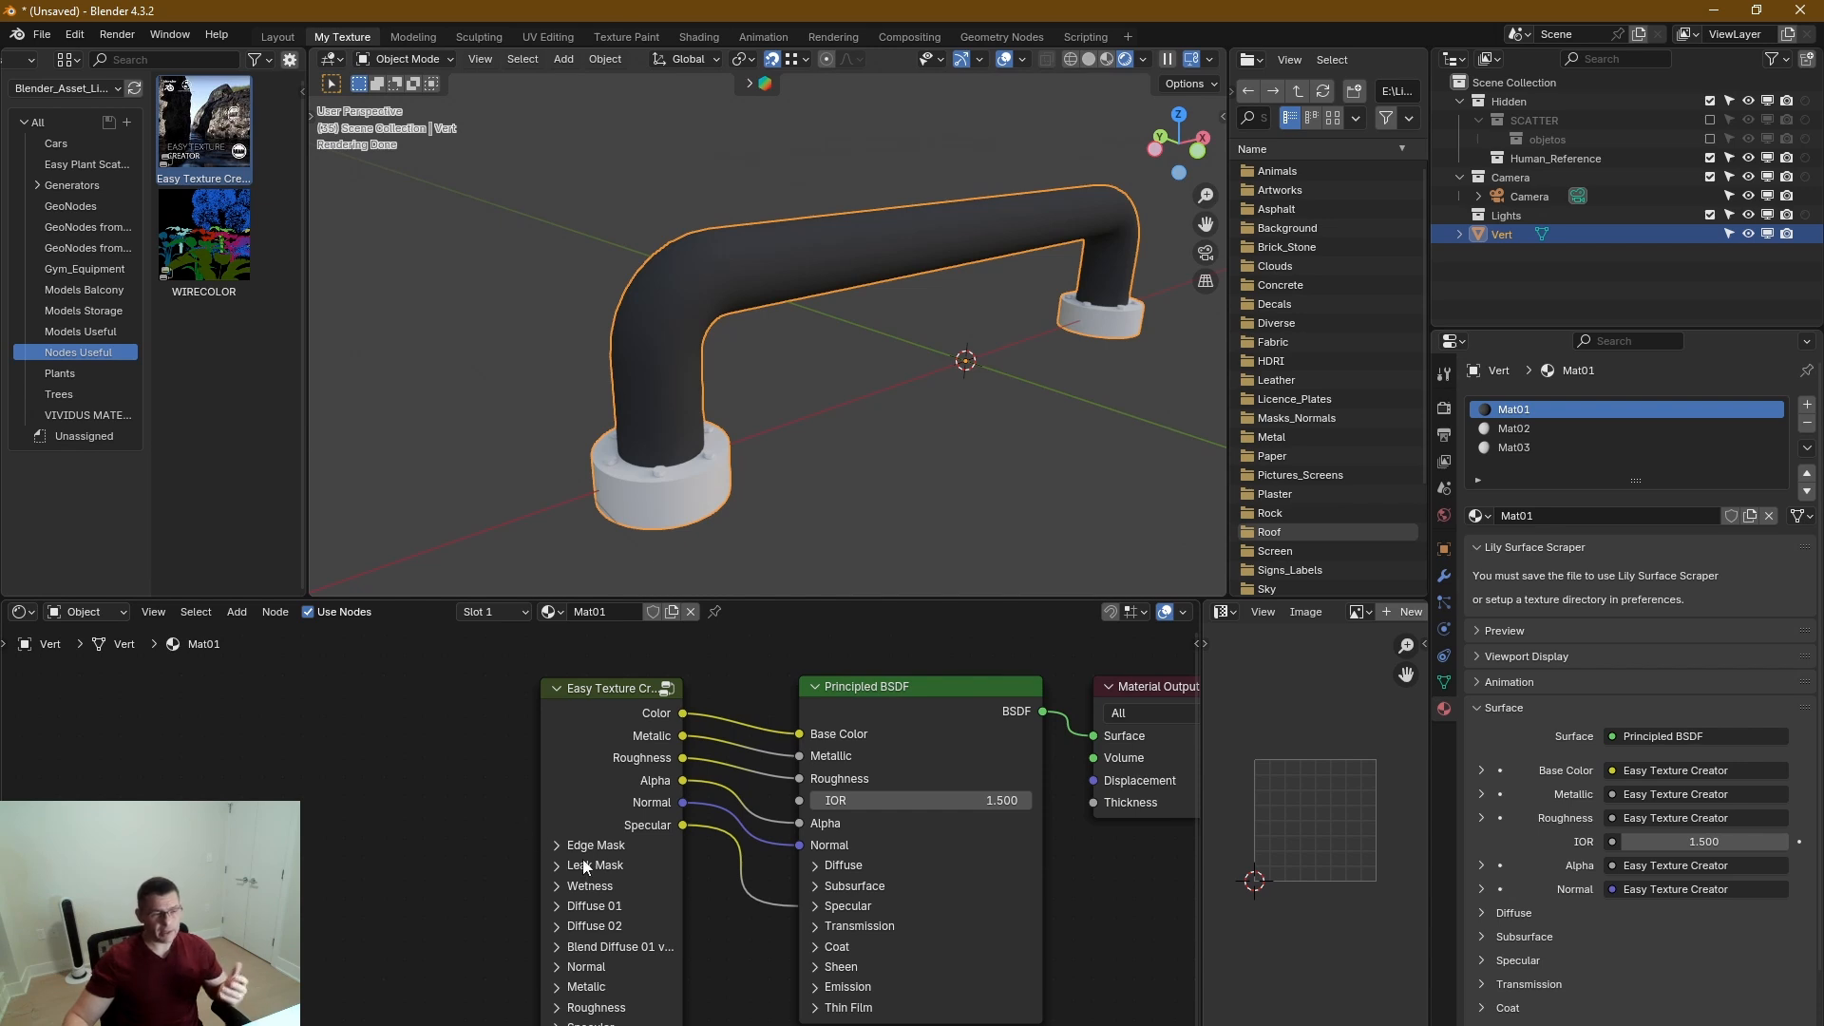
middle_click_drag(612, 884, 643, 819)
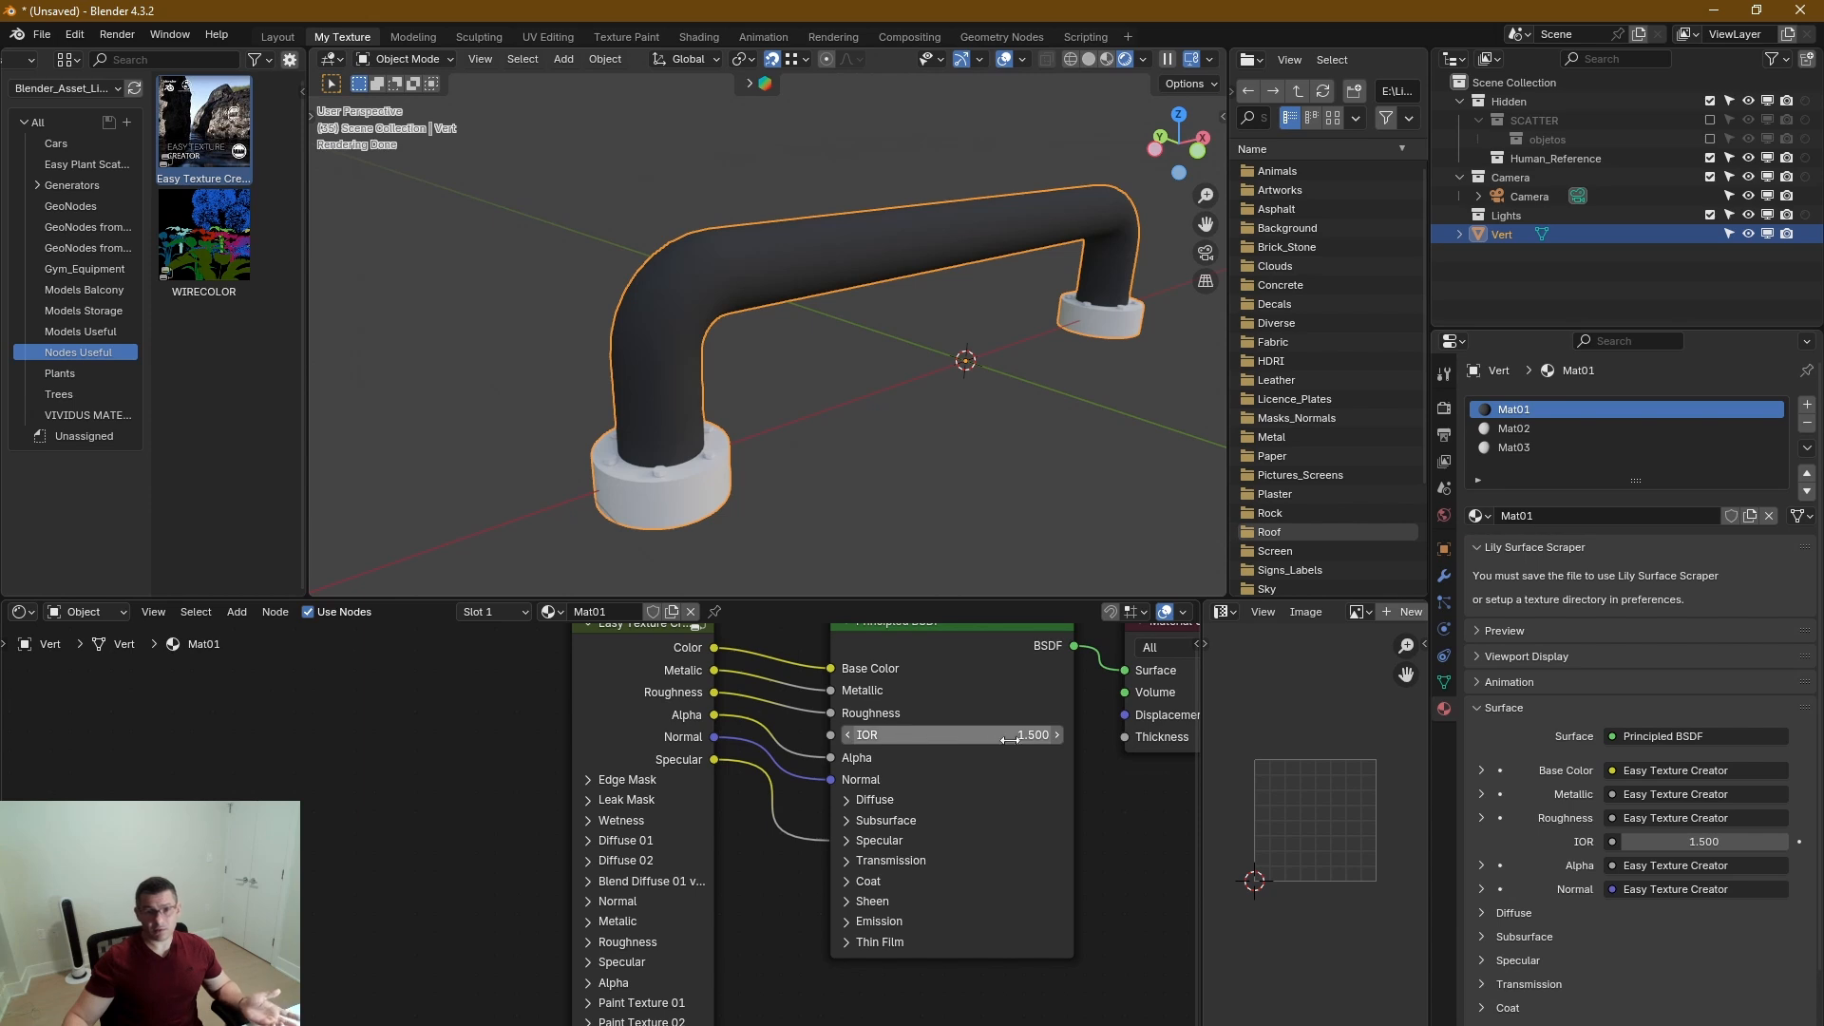
middle_click_drag(790, 805, 810, 842)
middle_click_drag(769, 415, 792, 388)
mouse_move(851, 879)
middle_mouse_down()
mouse_move(818, 777)
mouse_move(823, 878)
middle_mouse_up()
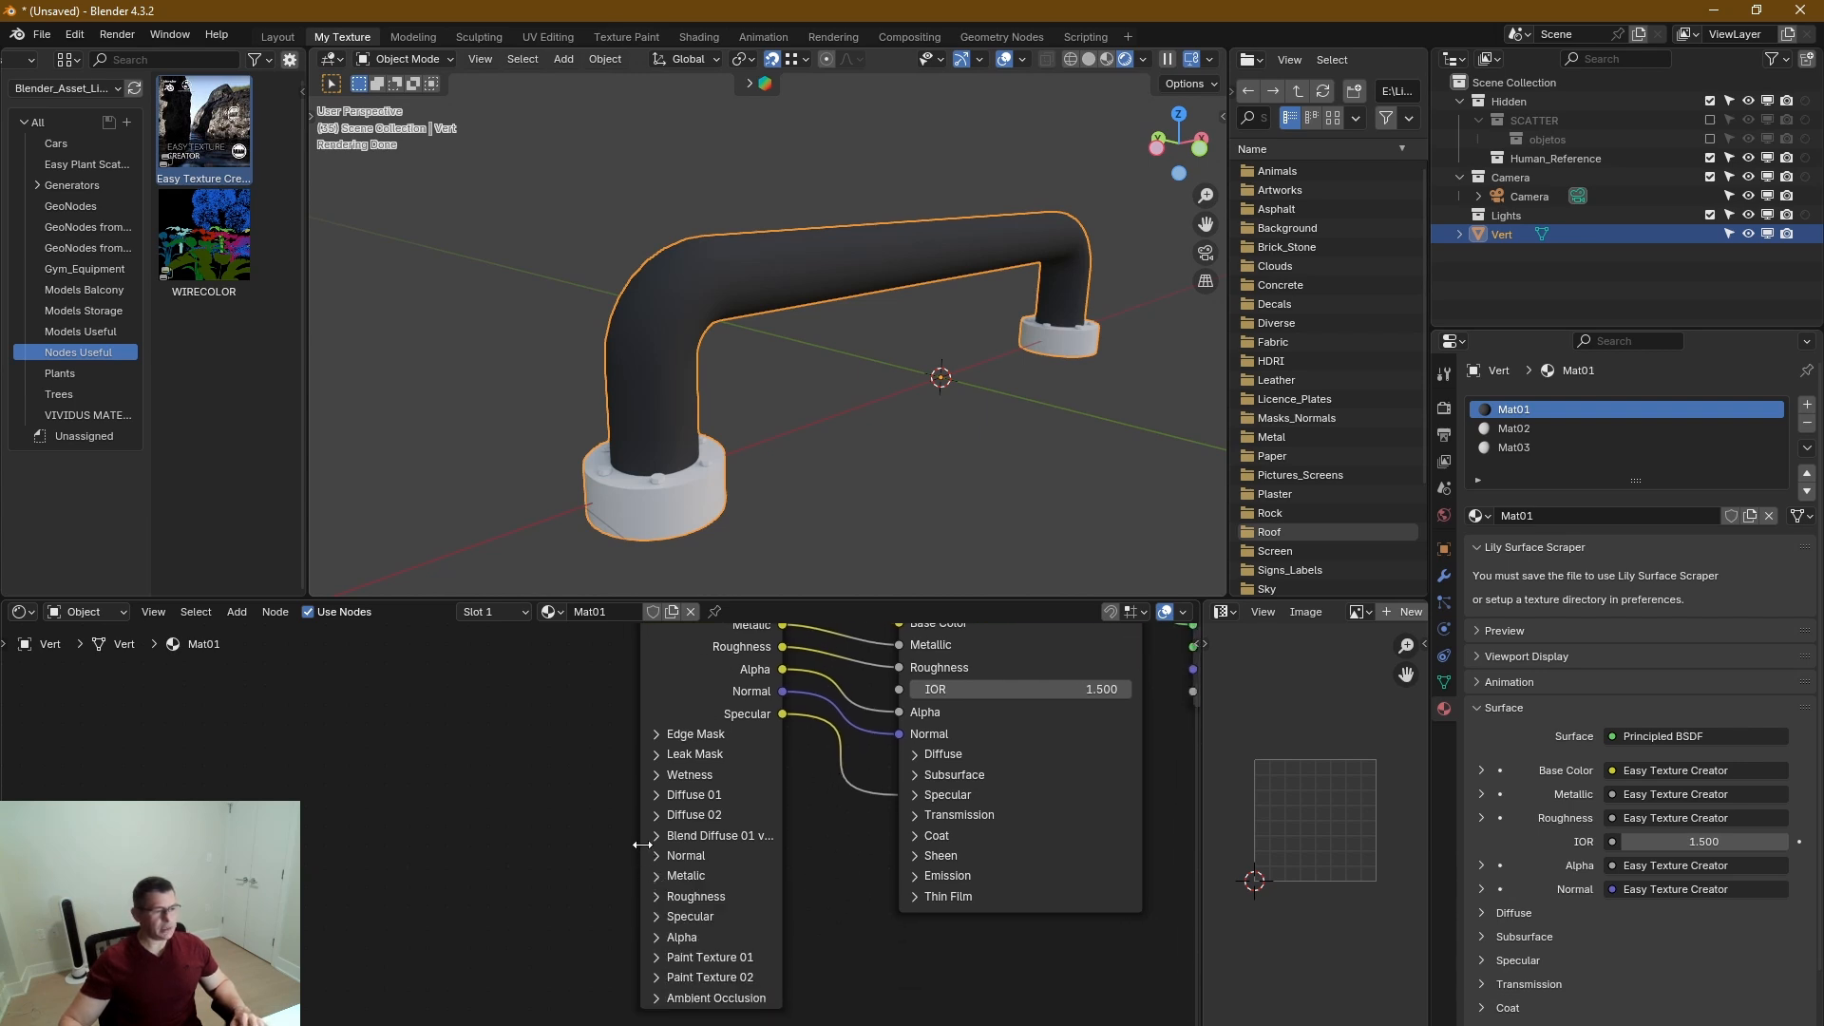
left_click_drag(643, 846, 574, 843)
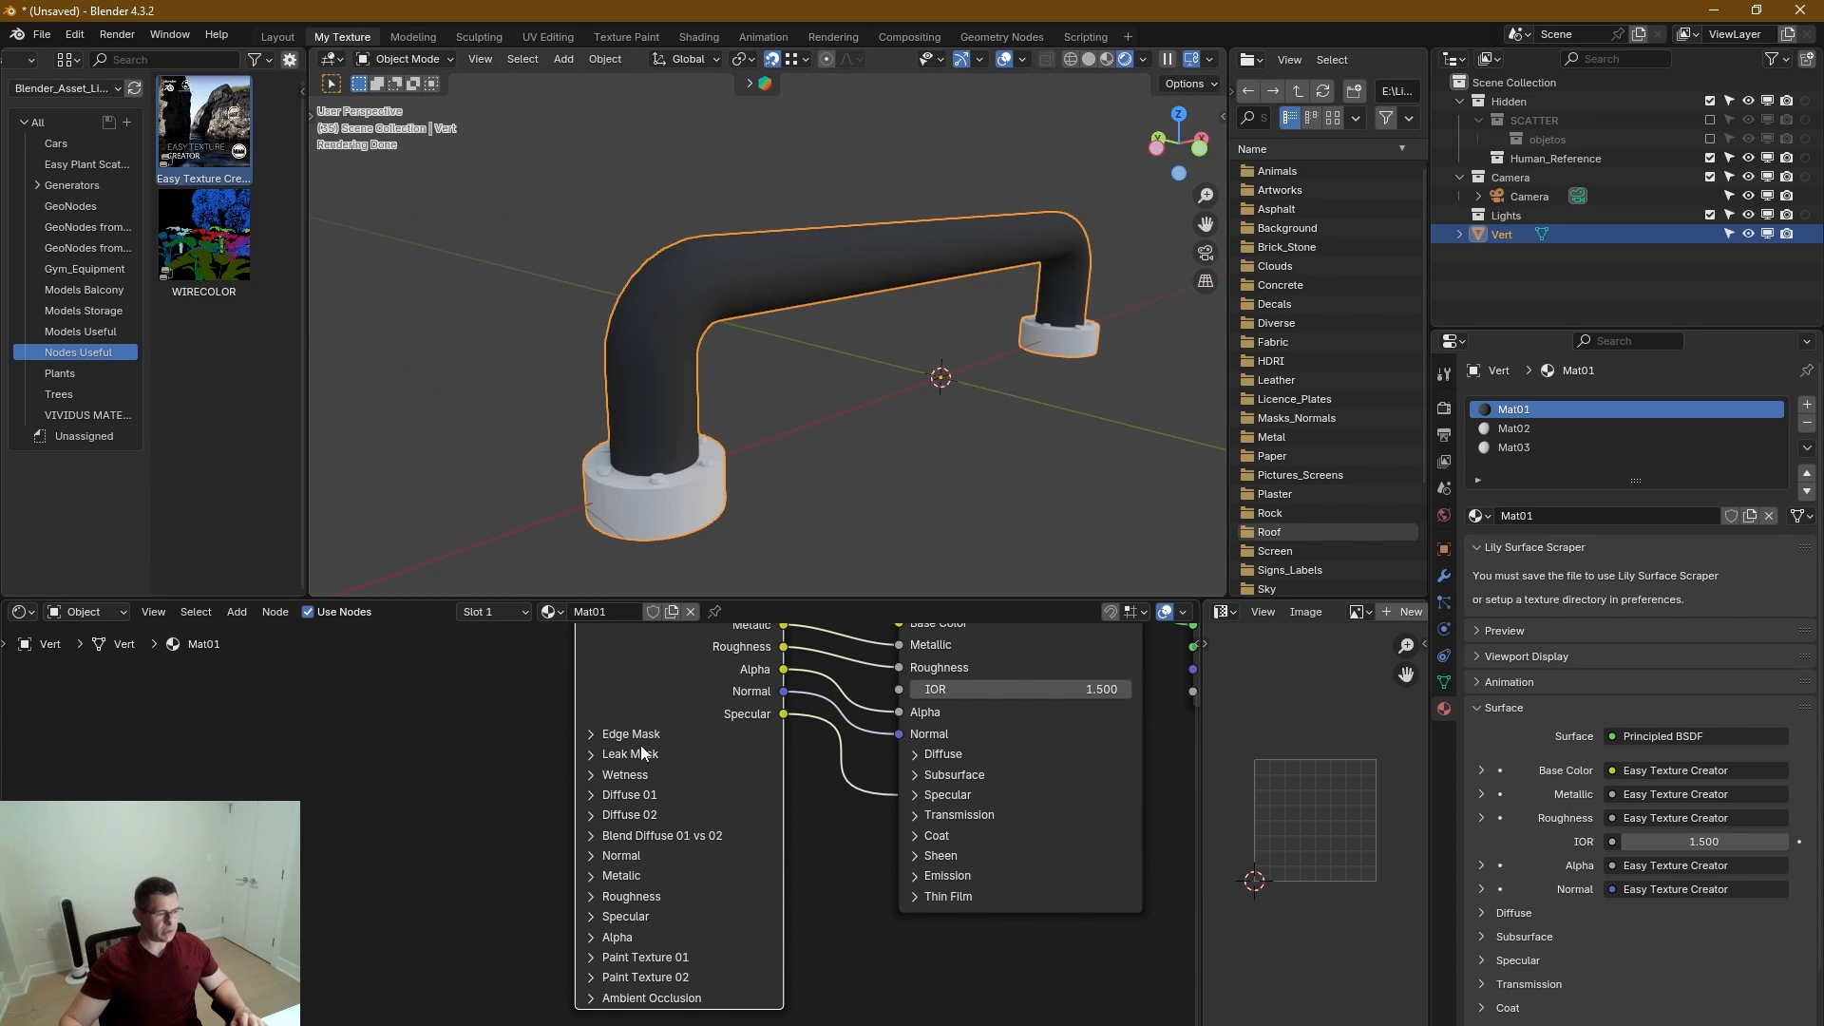
Expand the Edge Mask section of Easy Texture Creator and set Edge Scale to 8.1 and Edge Noise to 13.8.
scroll(746, 956, "up", 4)
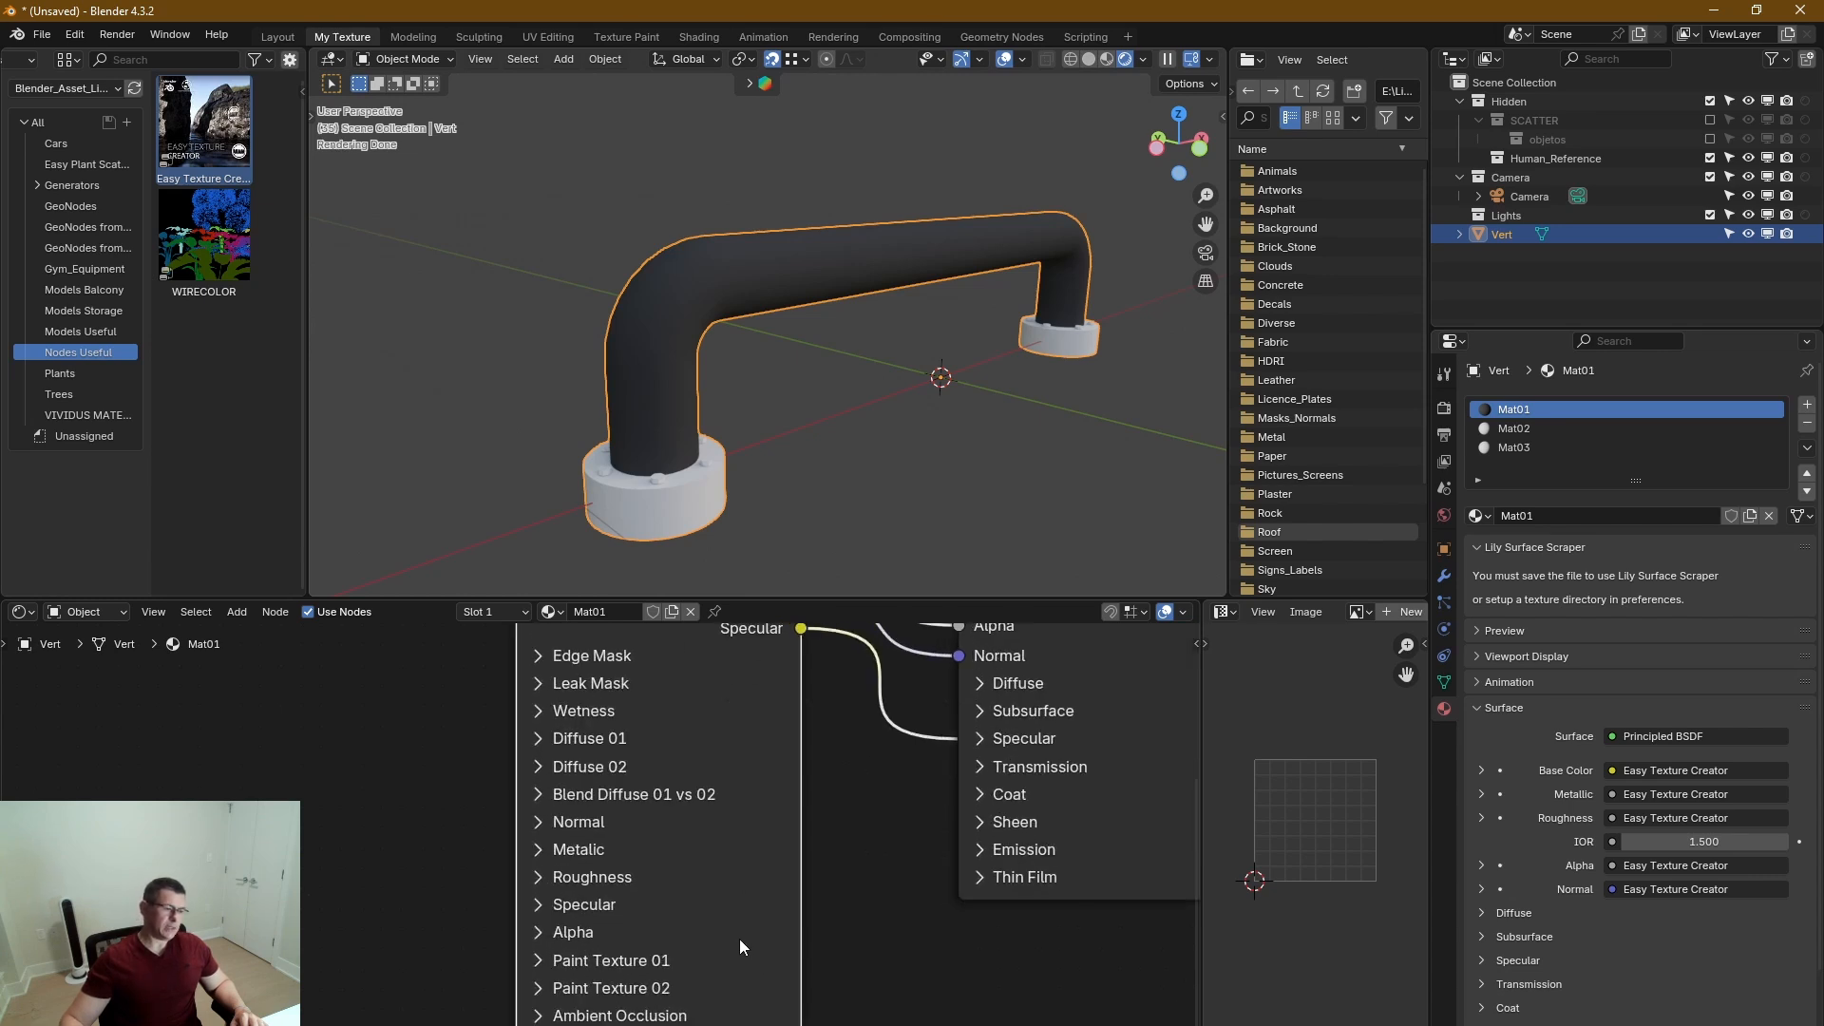
middle_click_drag(701, 945, 830, 945)
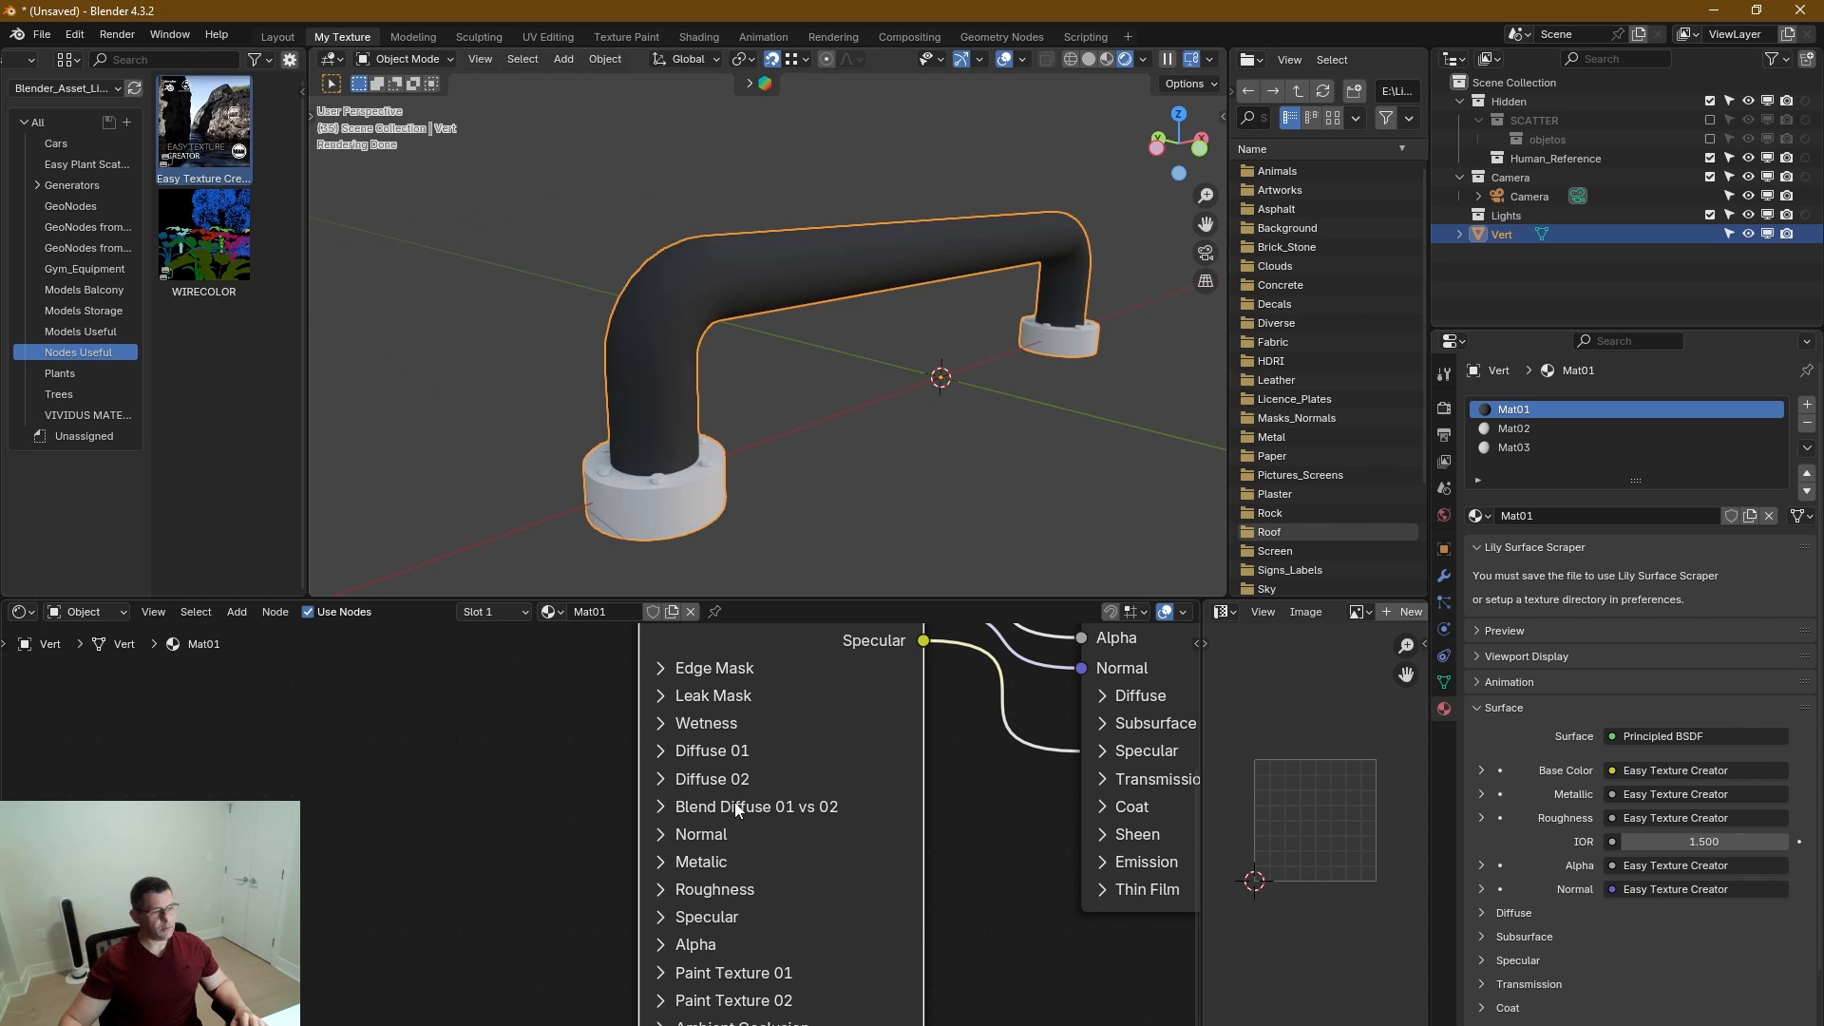
middle_click_drag(901, 943, 884, 959)
middle_click_drag(836, 903, 808, 961)
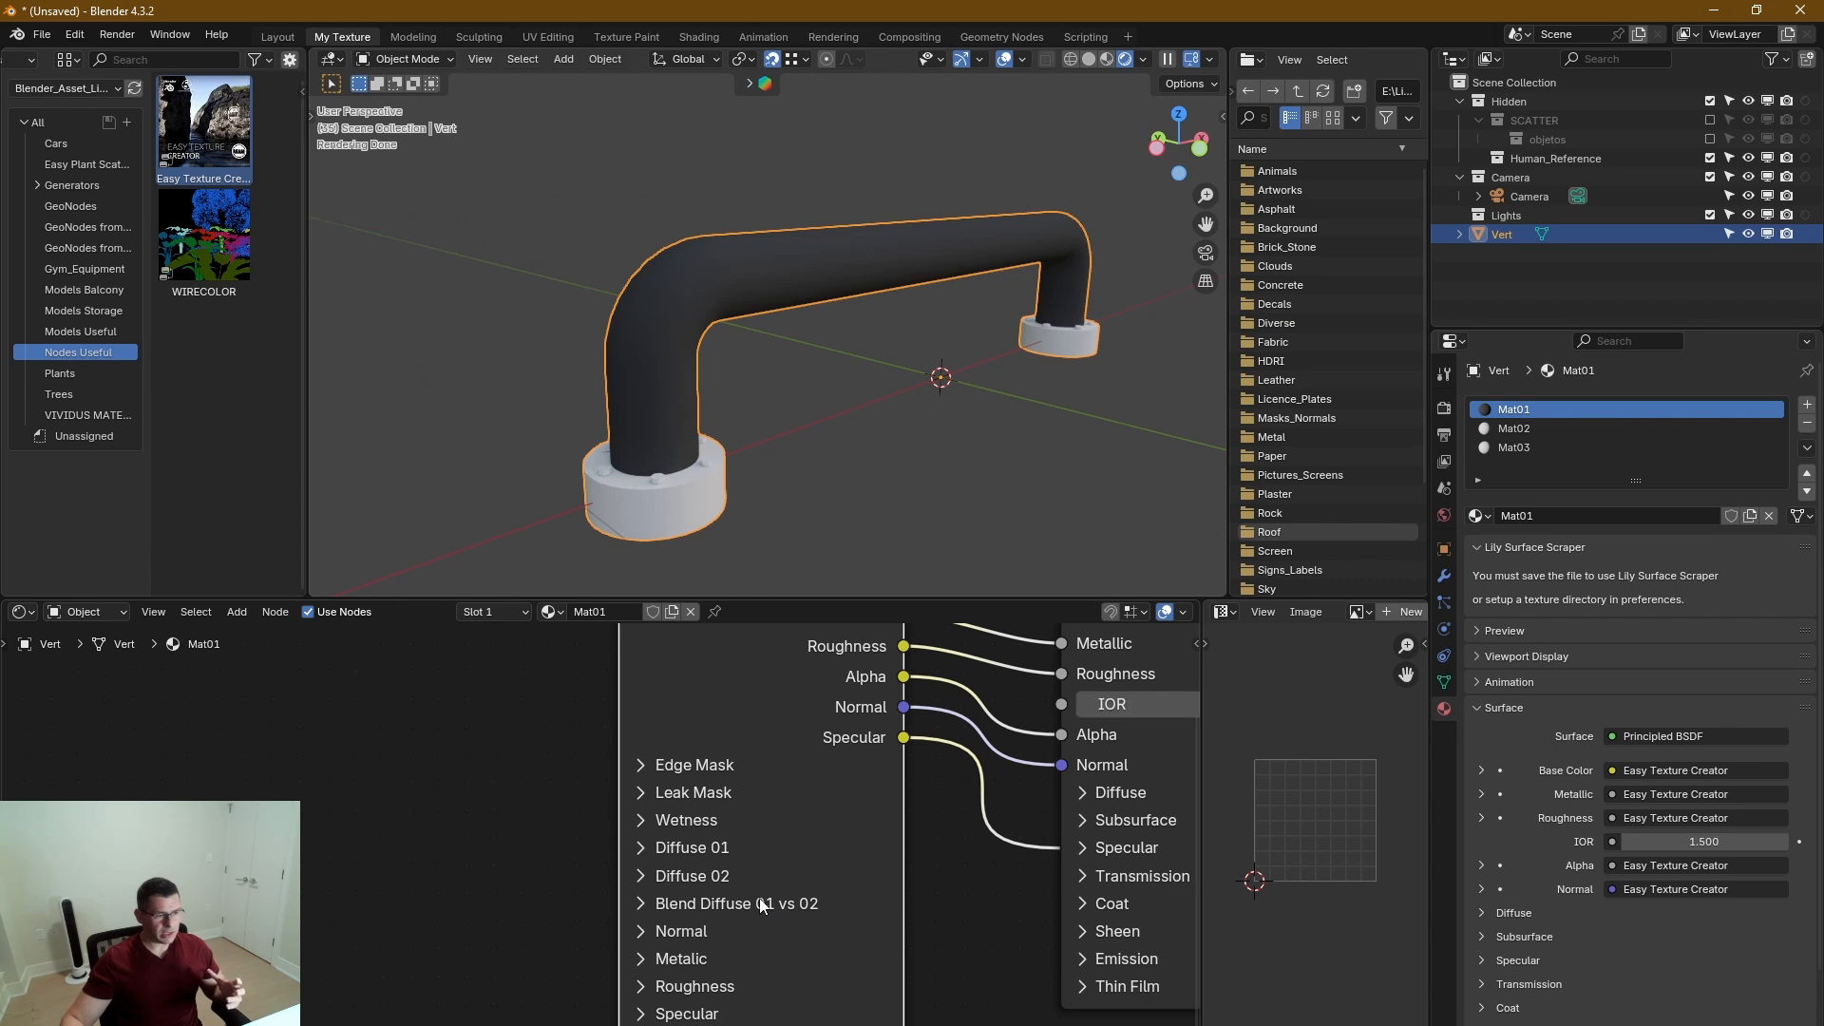
middle_click_drag(747, 852, 711, 851)
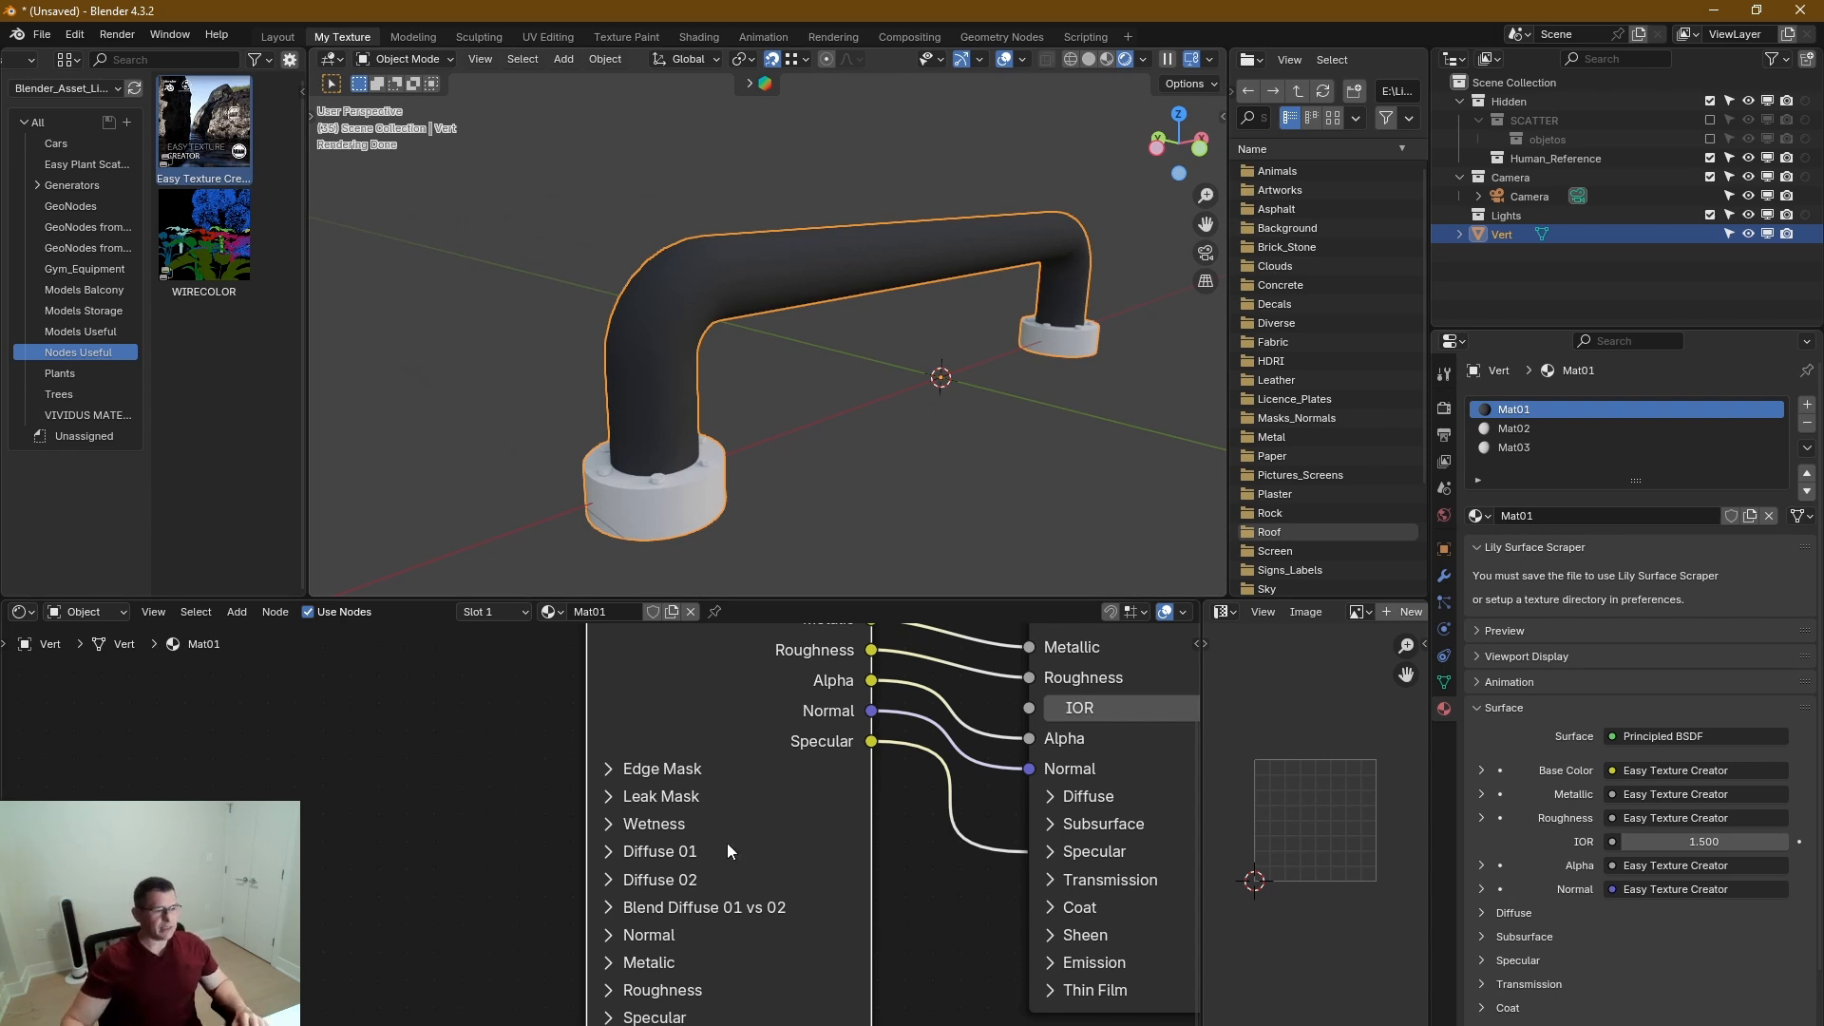
middle_click_drag(728, 843, 657, 831)
left_click(553, 770)
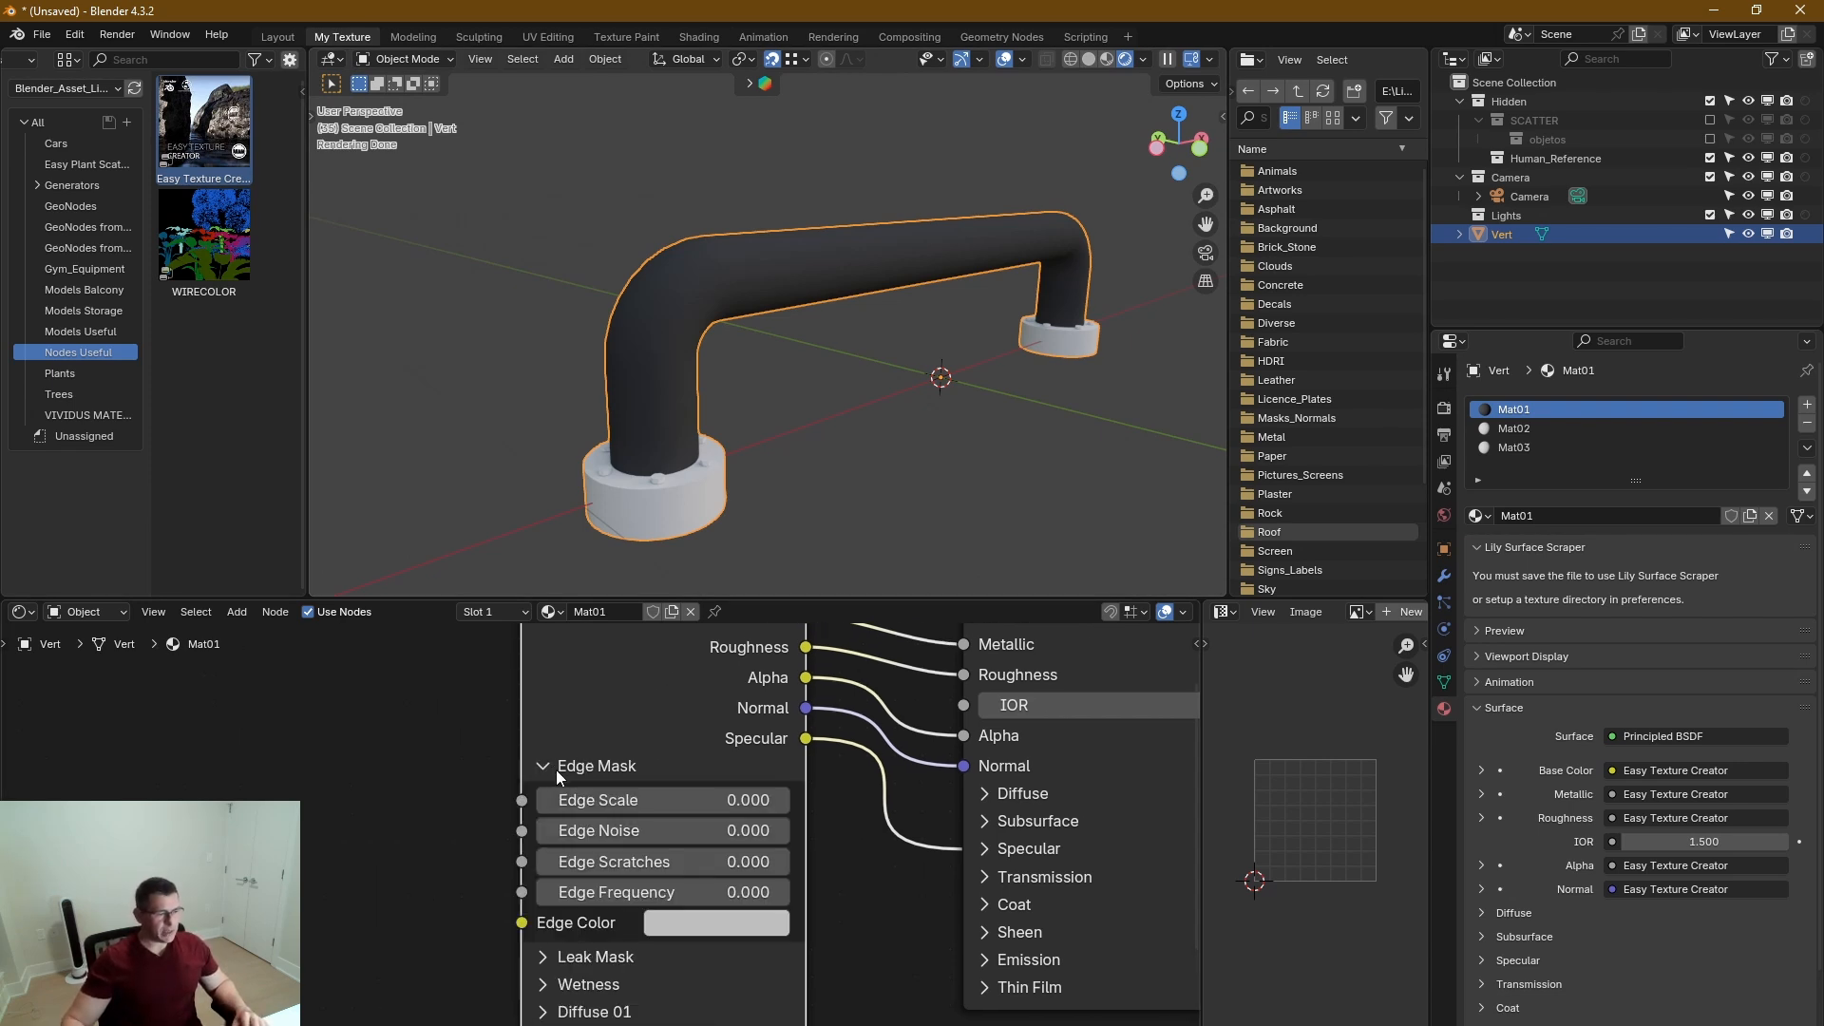
left_click_drag(746, 801, 823, 801)
scroll(687, 458, "up", 4)
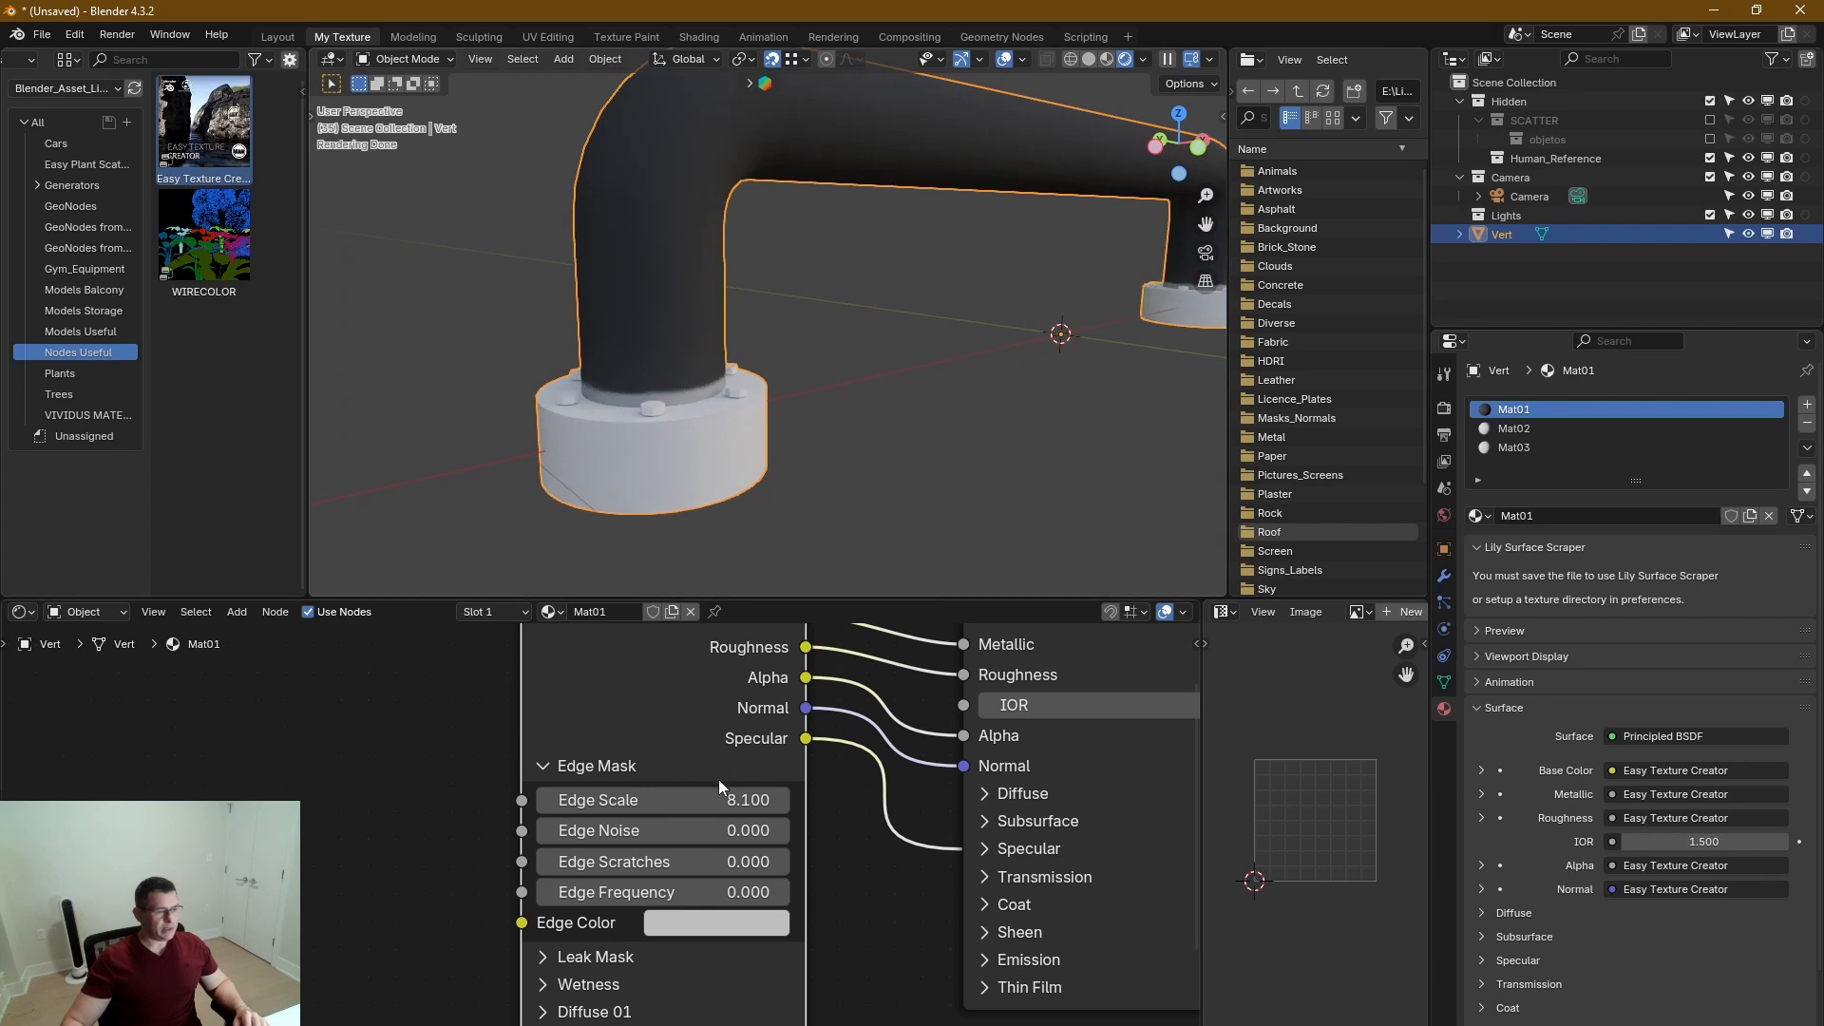
left_click_drag(722, 830, 854, 830)
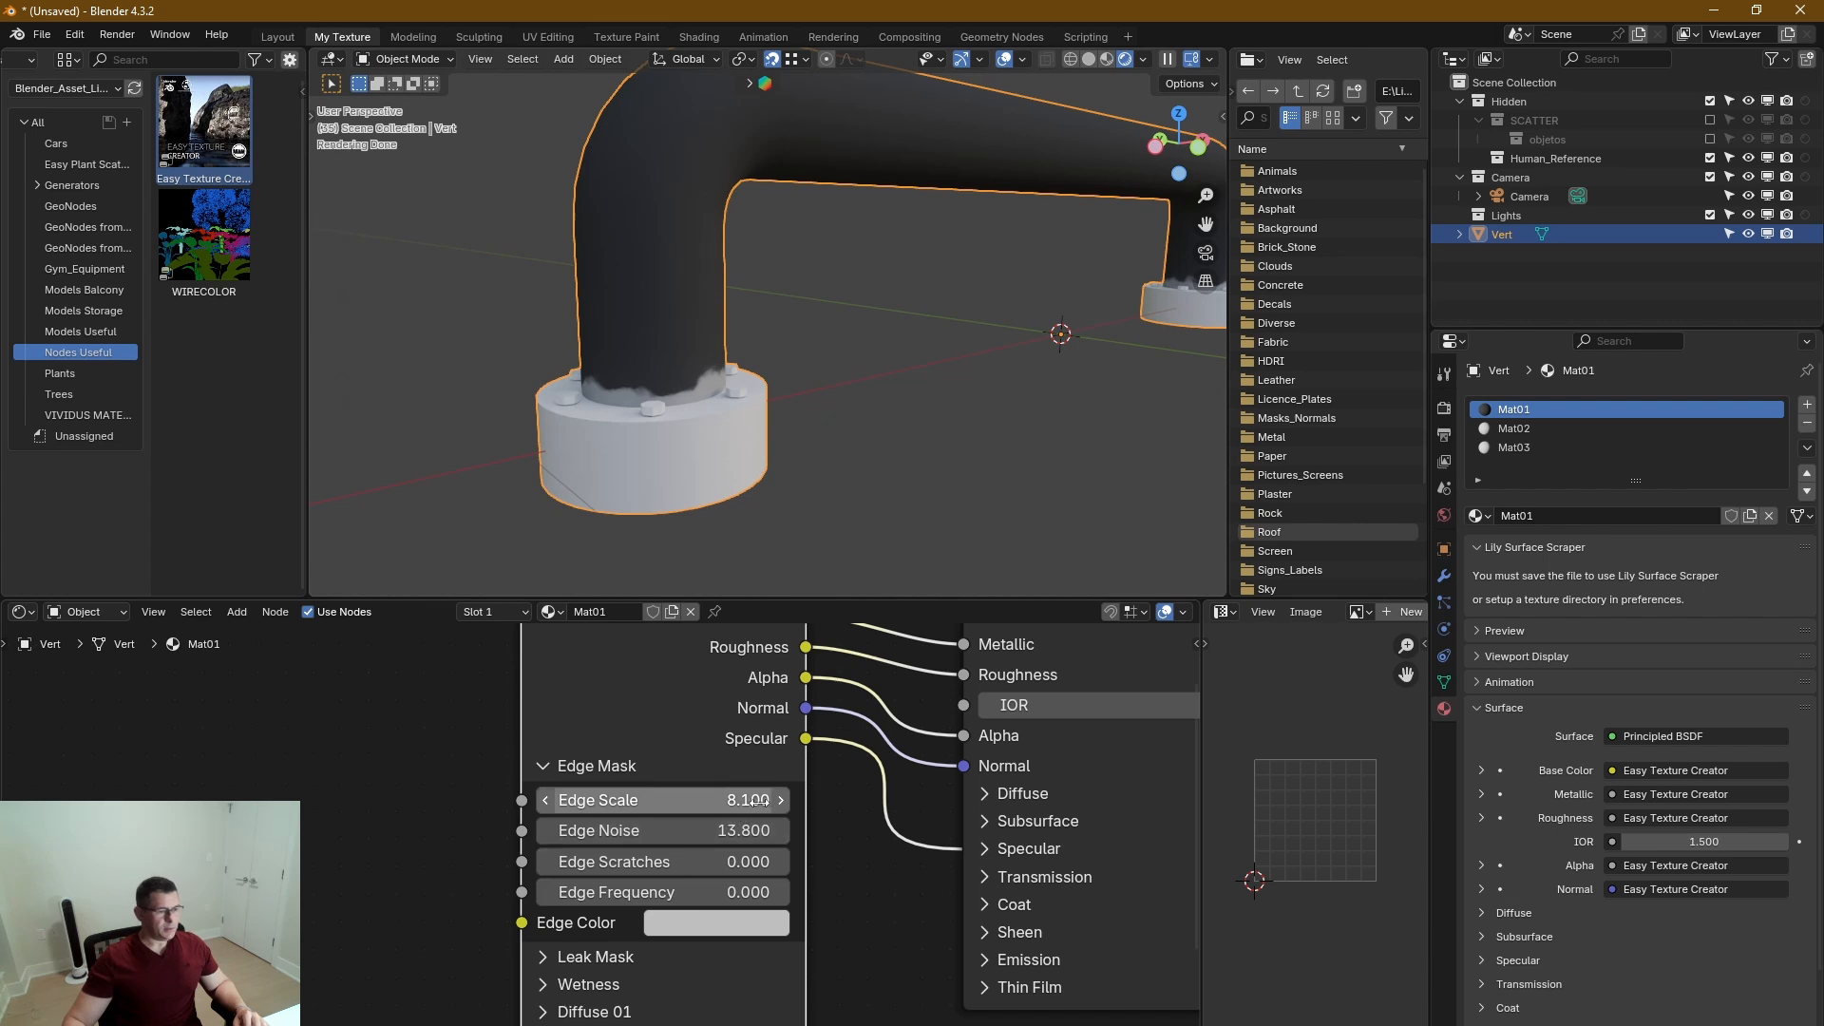
Refine the edge wear with Edge Scale 1.9 and Edge Noise 24.6, checking the handle's base, and collapse Edge Mask.
left_click_drag(758, 801, 703, 801)
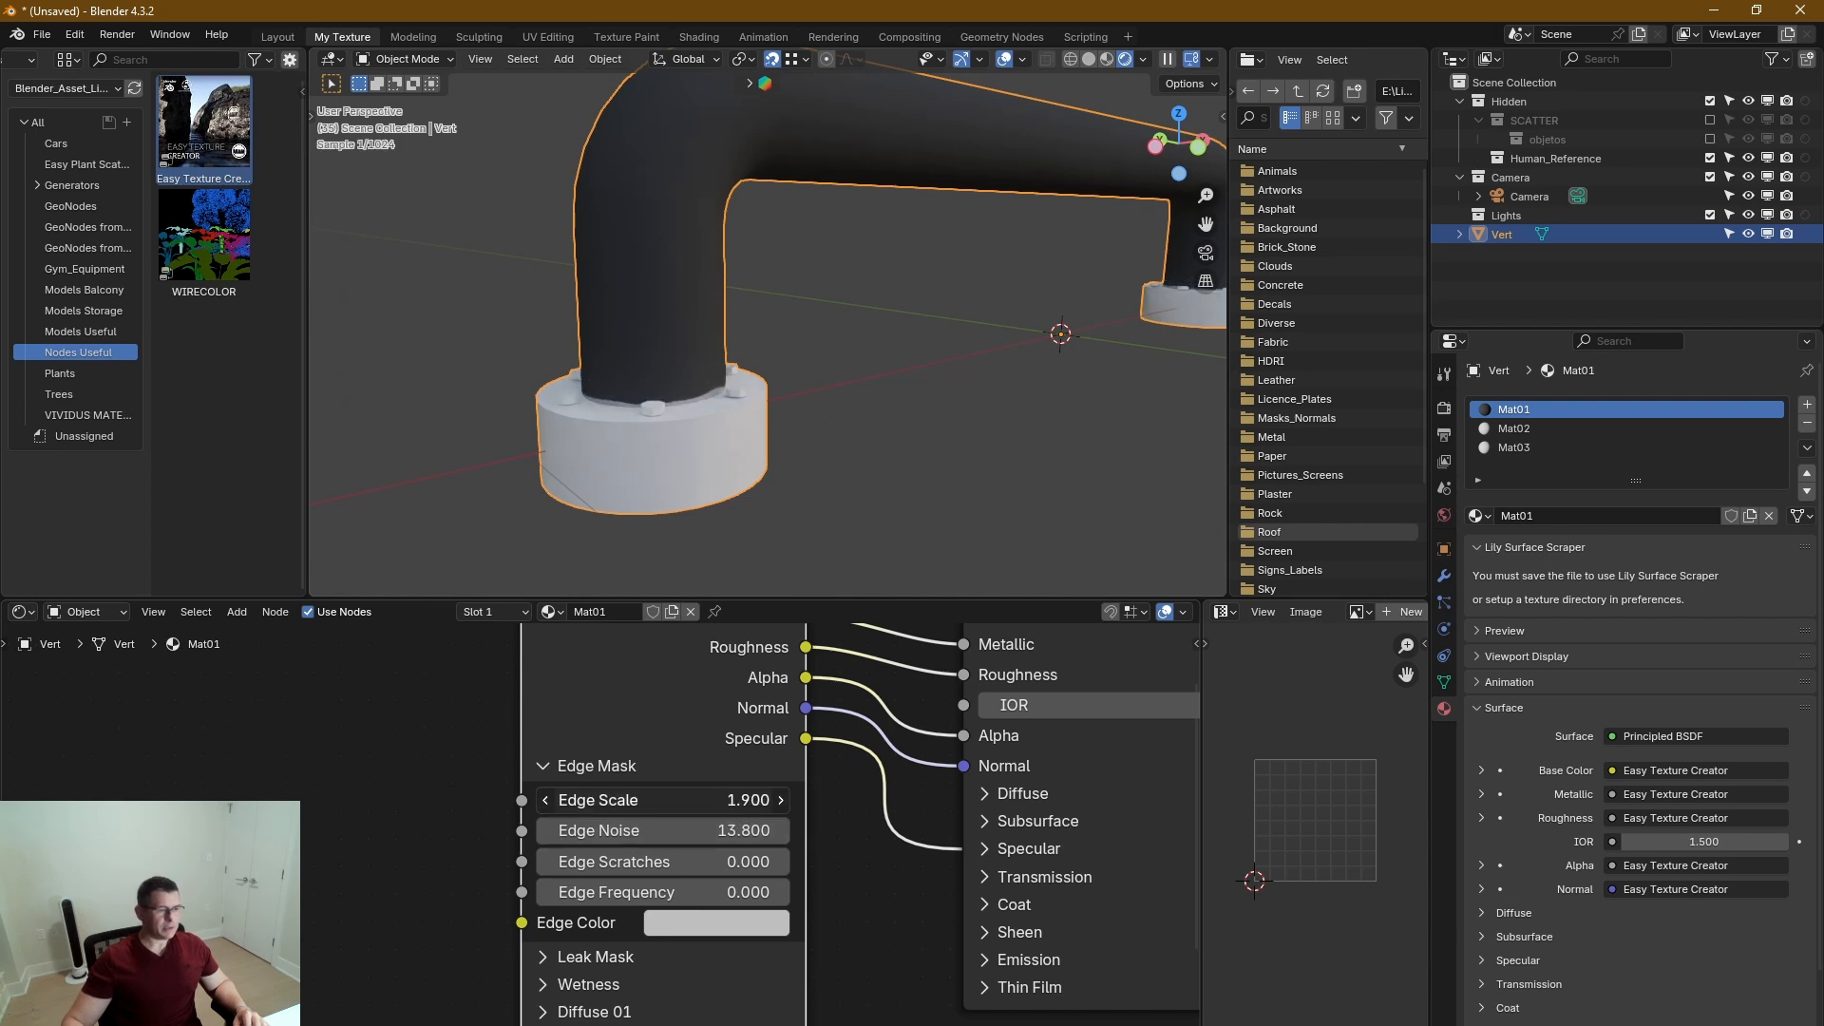
scroll(771, 385, "down", 2)
middle_click_drag(768, 369, 613, 396)
scroll(740, 387, "up", 4)
scroll(741, 392, "up", 2)
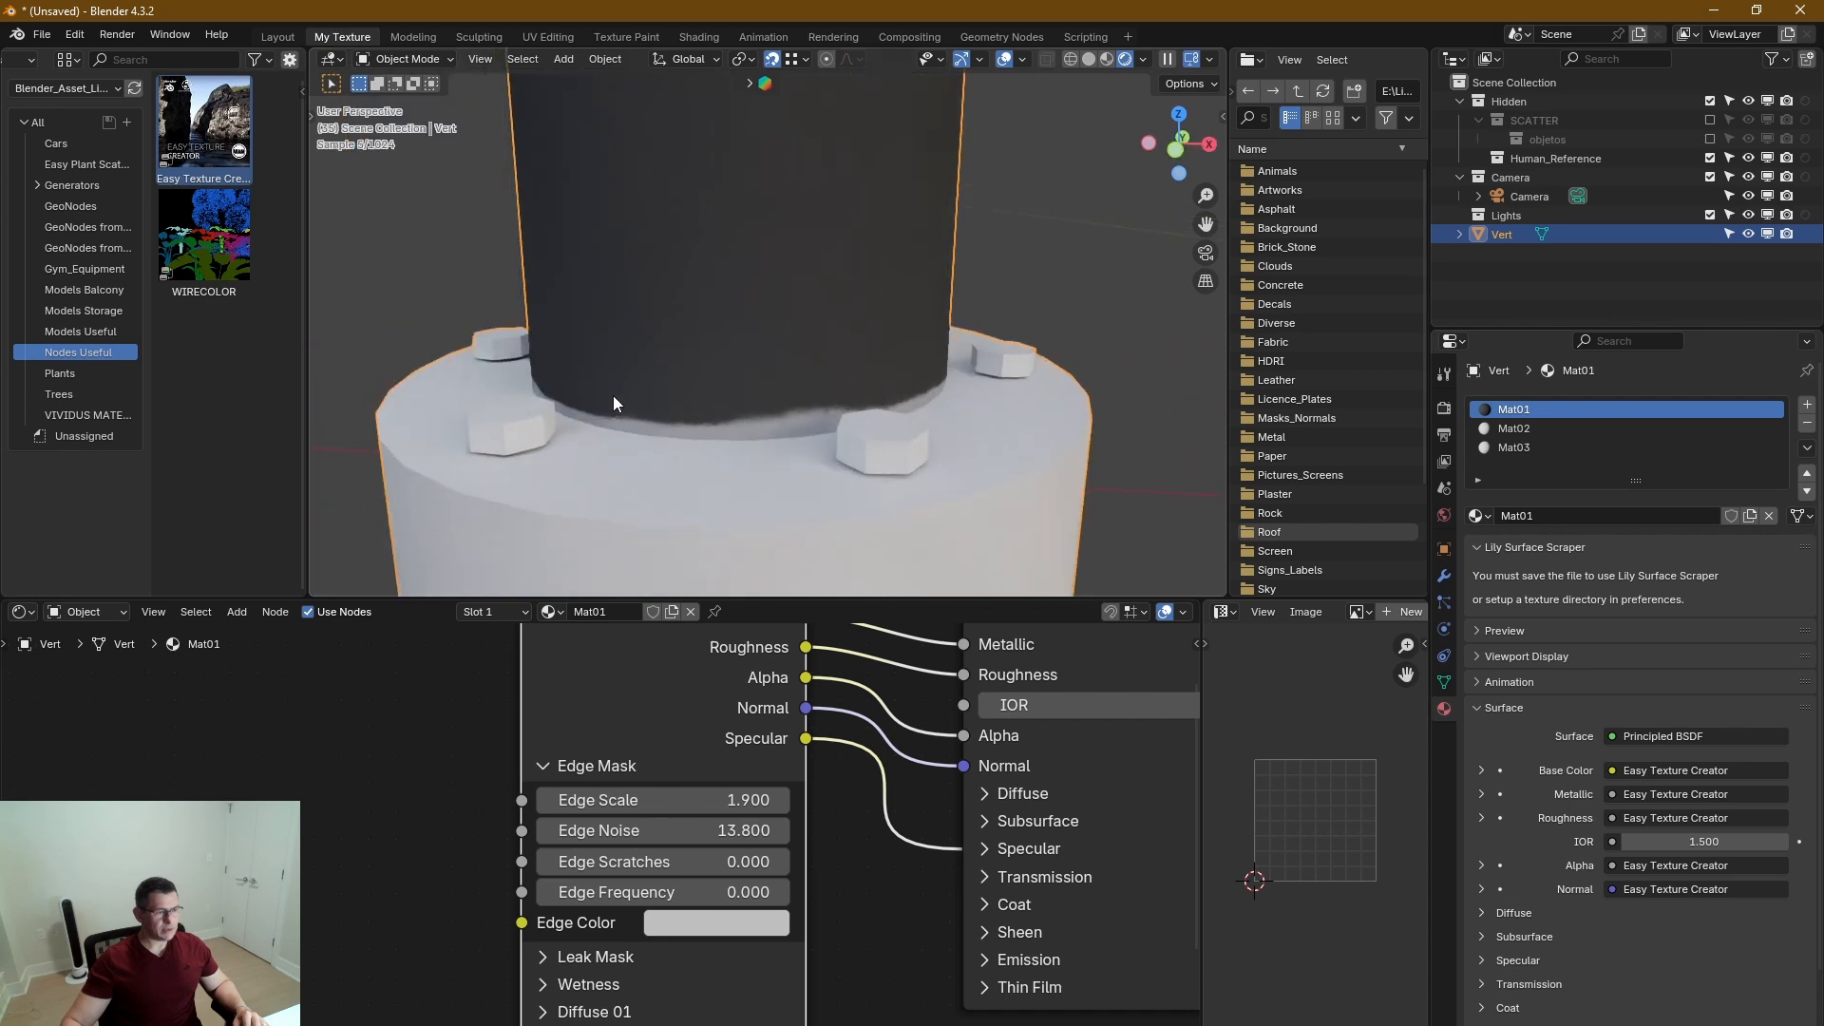
left_click_drag(739, 858, 715, 831)
scroll(778, 410, "down", 3)
mouse_move(778, 411)
middle_mouse_down()
mouse_move(840, 391)
mouse_move(784, 418)
middle_mouse_up()
scroll(823, 402, "down", 3)
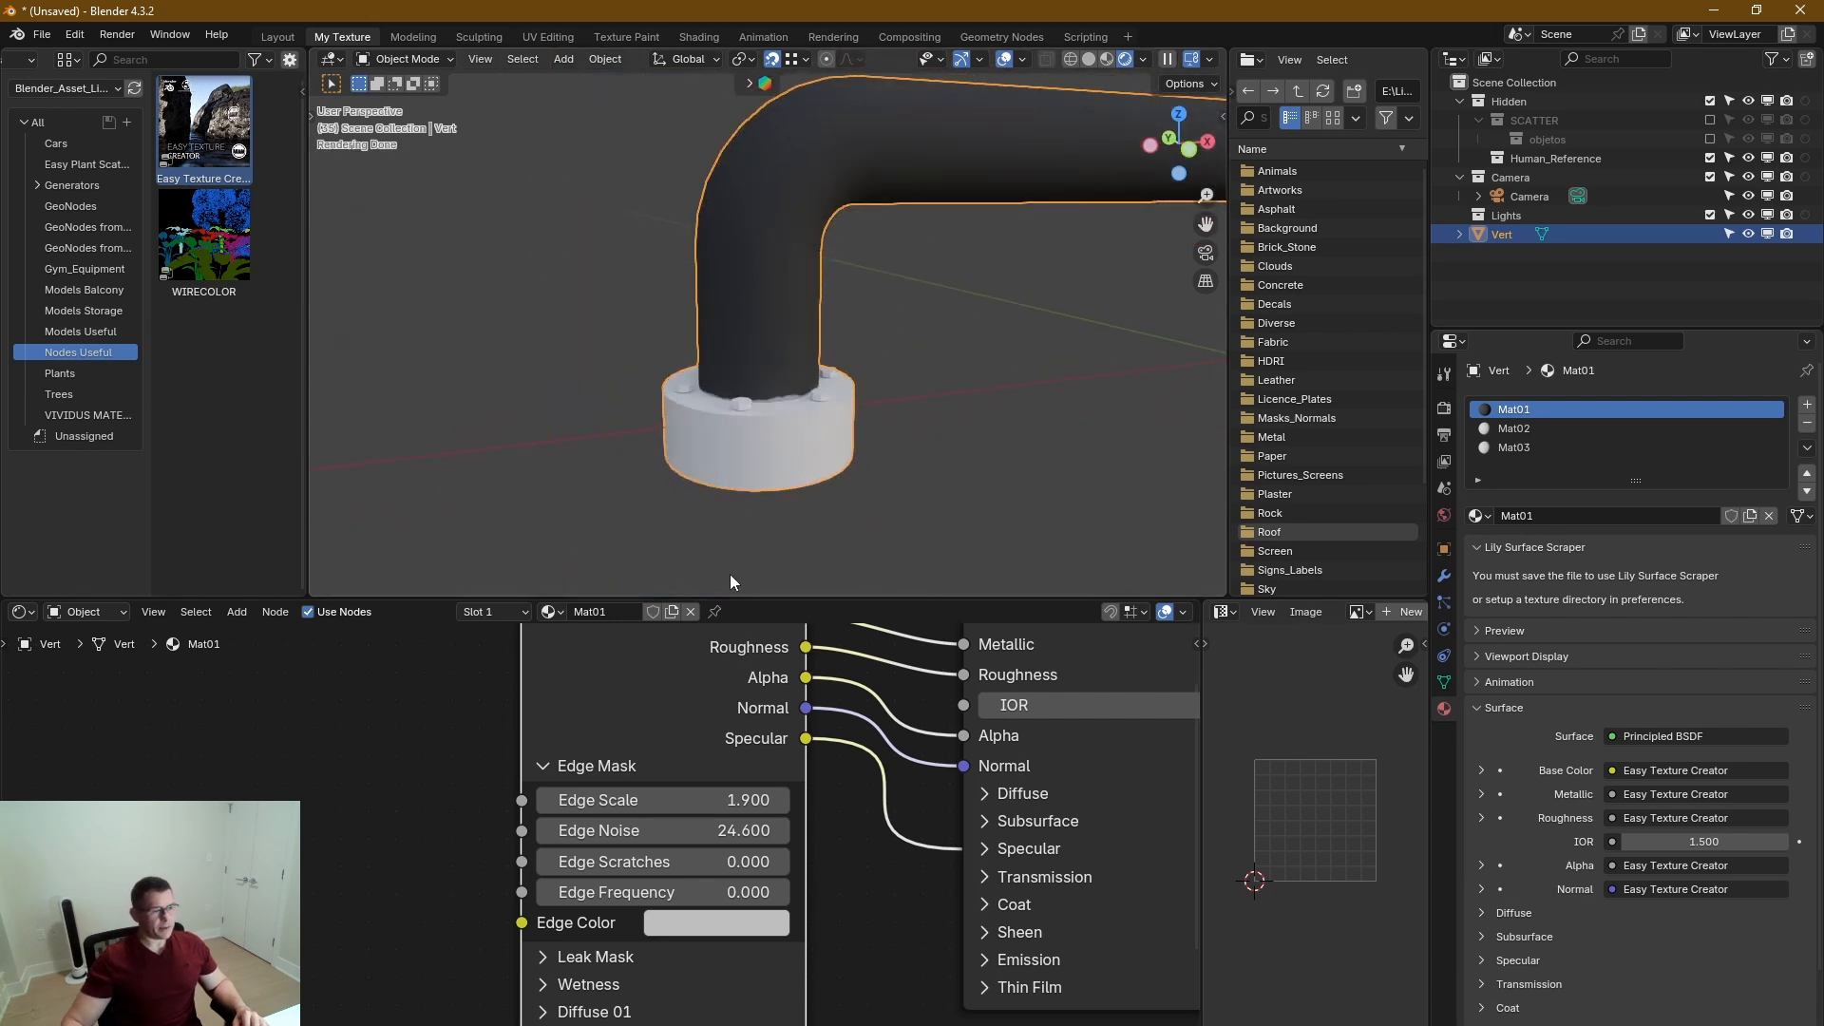
left_click(544, 766)
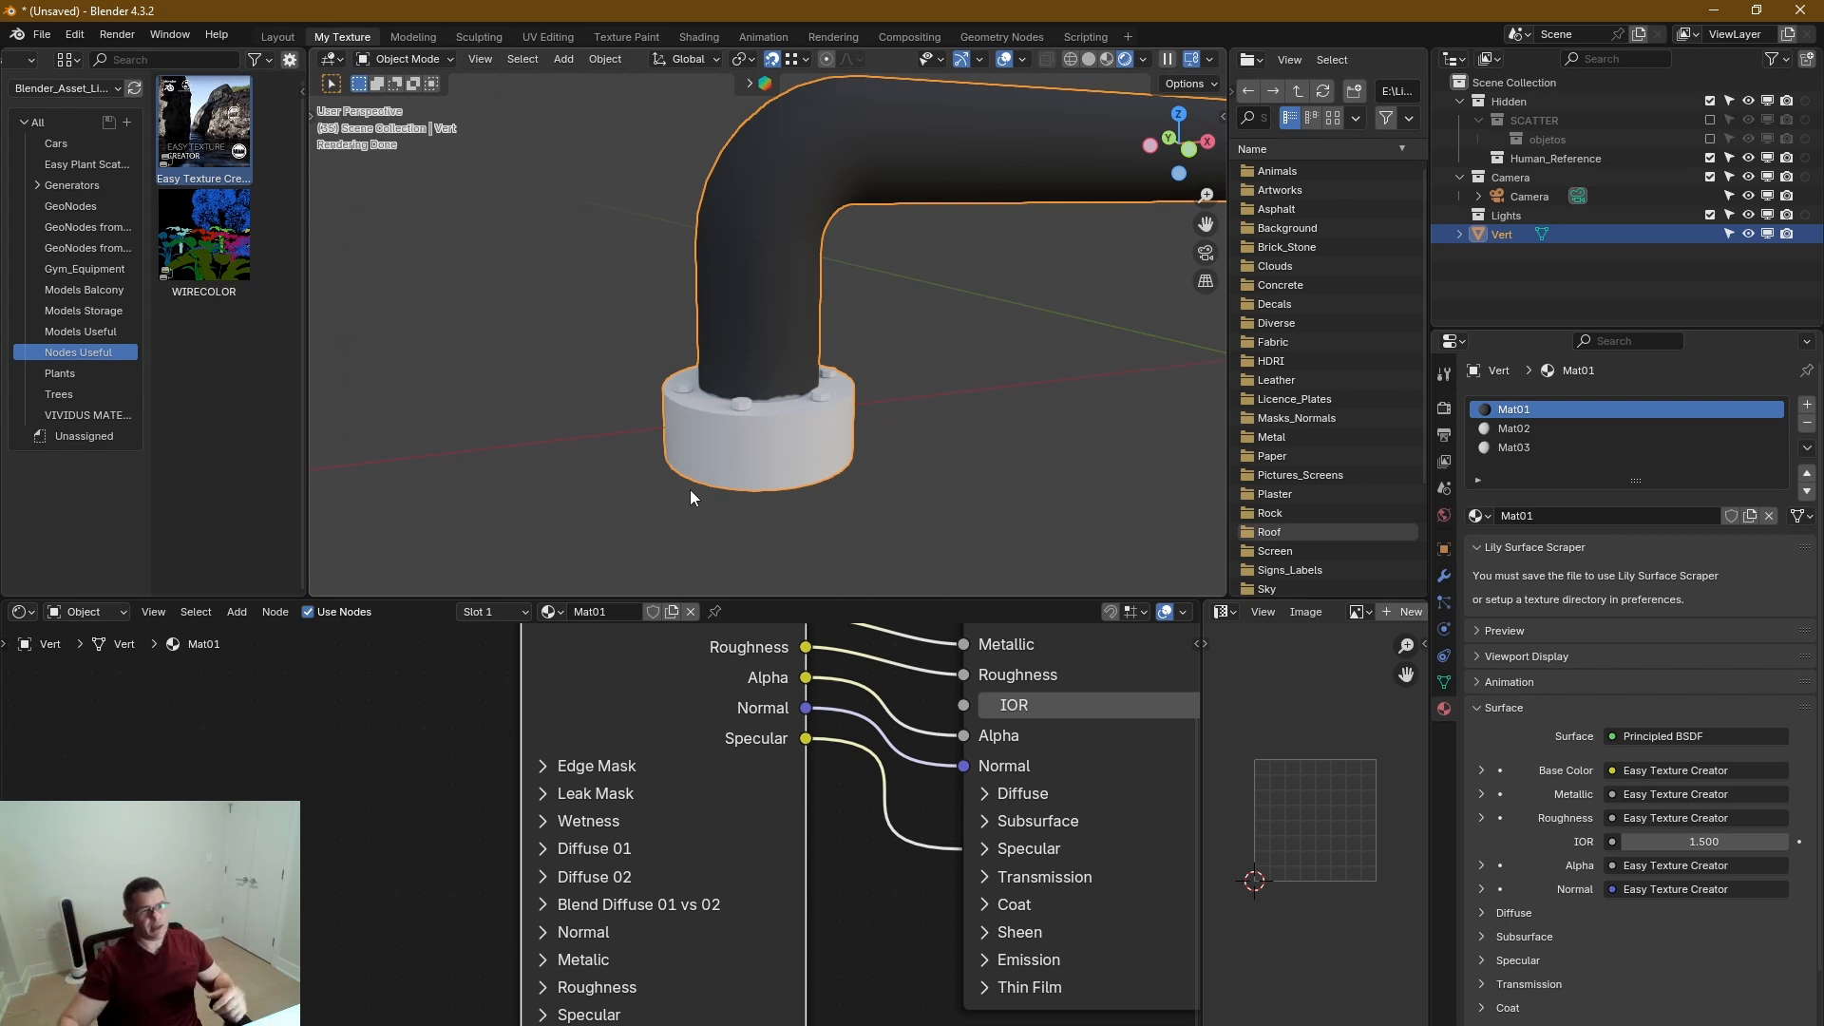
Set the Leak Mask Intensity to 0.451 and collapse the section again.
left_click(549, 792)
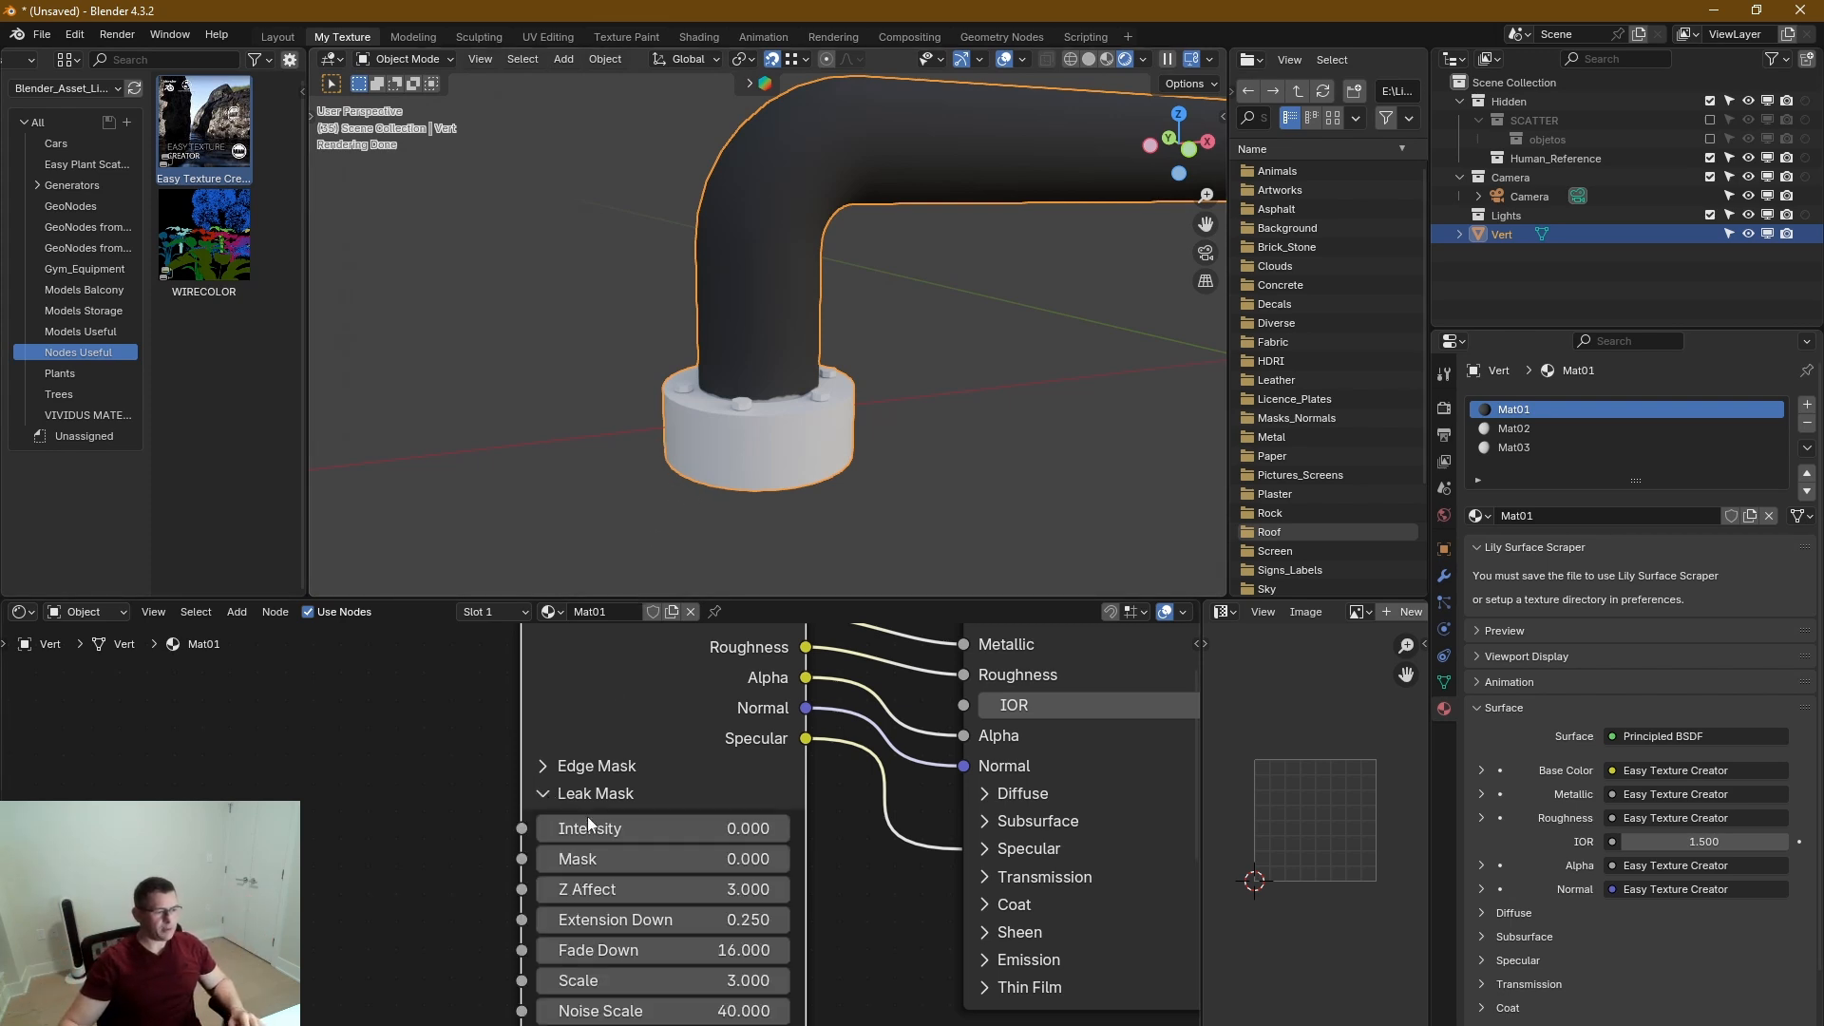
left_click_drag(589, 828, 703, 829)
left_click(554, 795)
Lighten color 01 in the Diffuse 01 section to a very light grey and collapse the section.
middle_click_drag(667, 848, 584, 690)
left_click(504, 751)
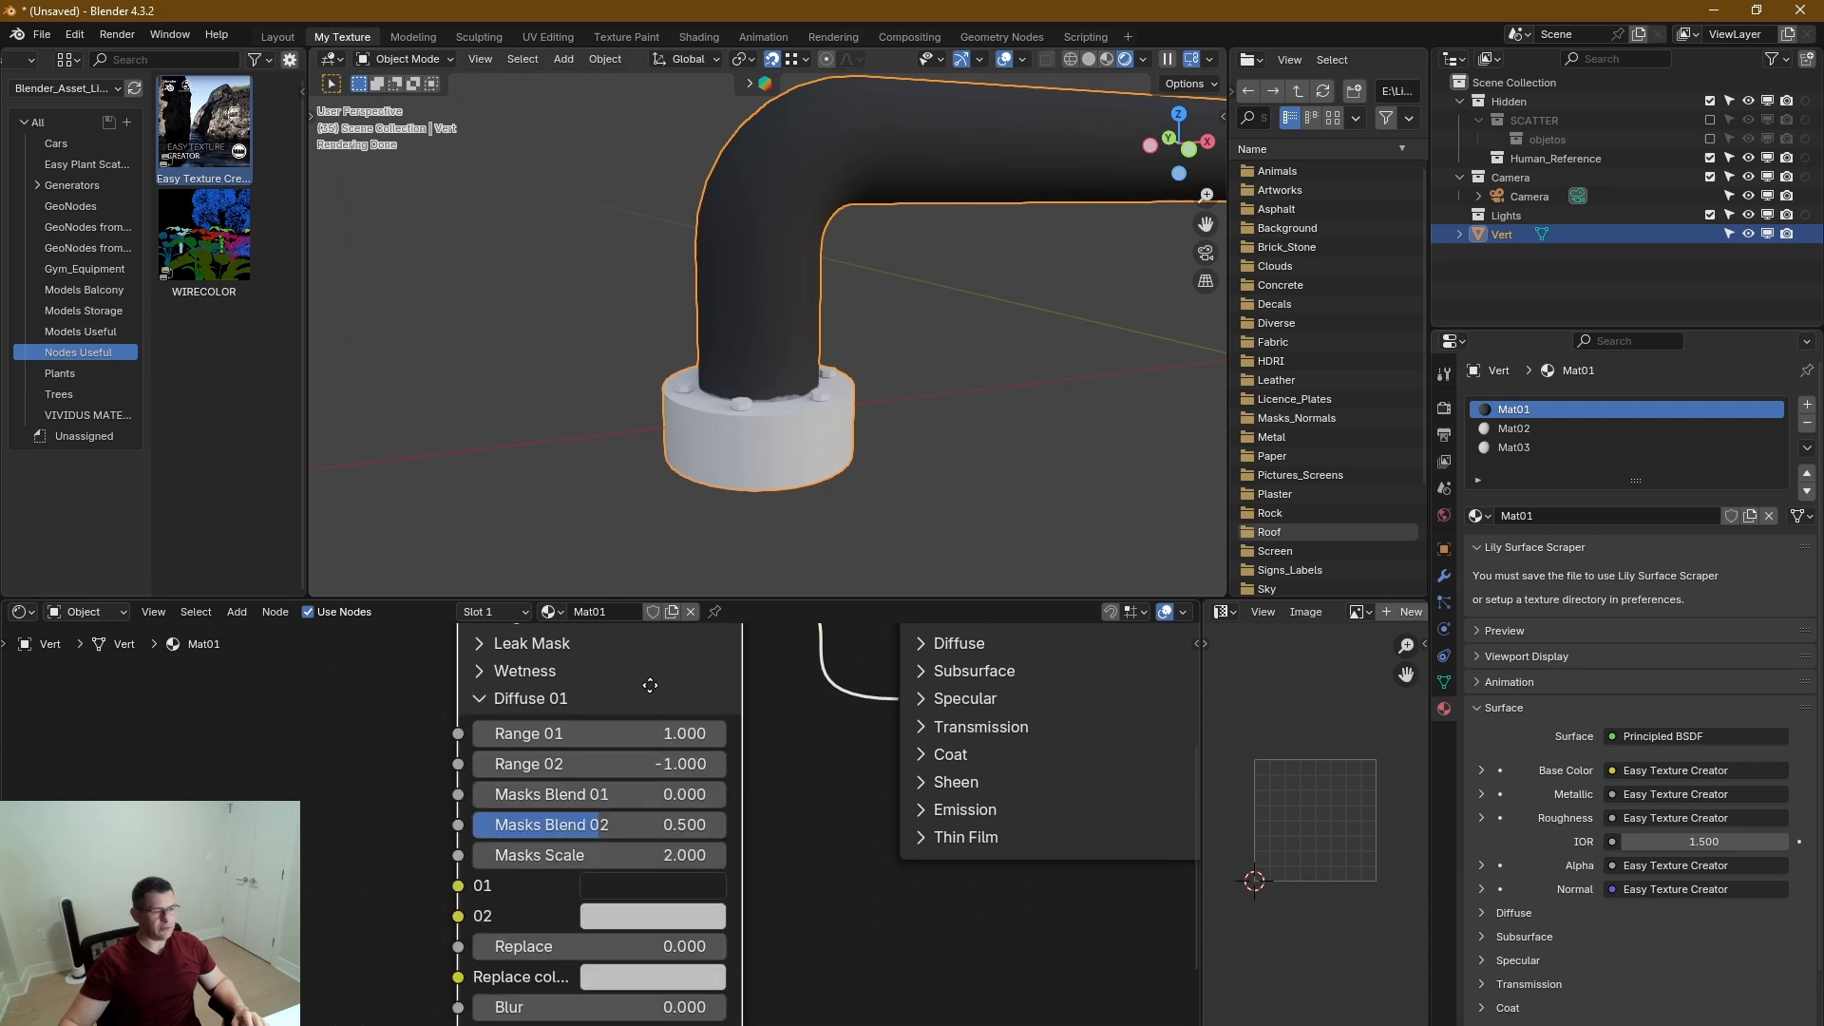
left_click(664, 884)
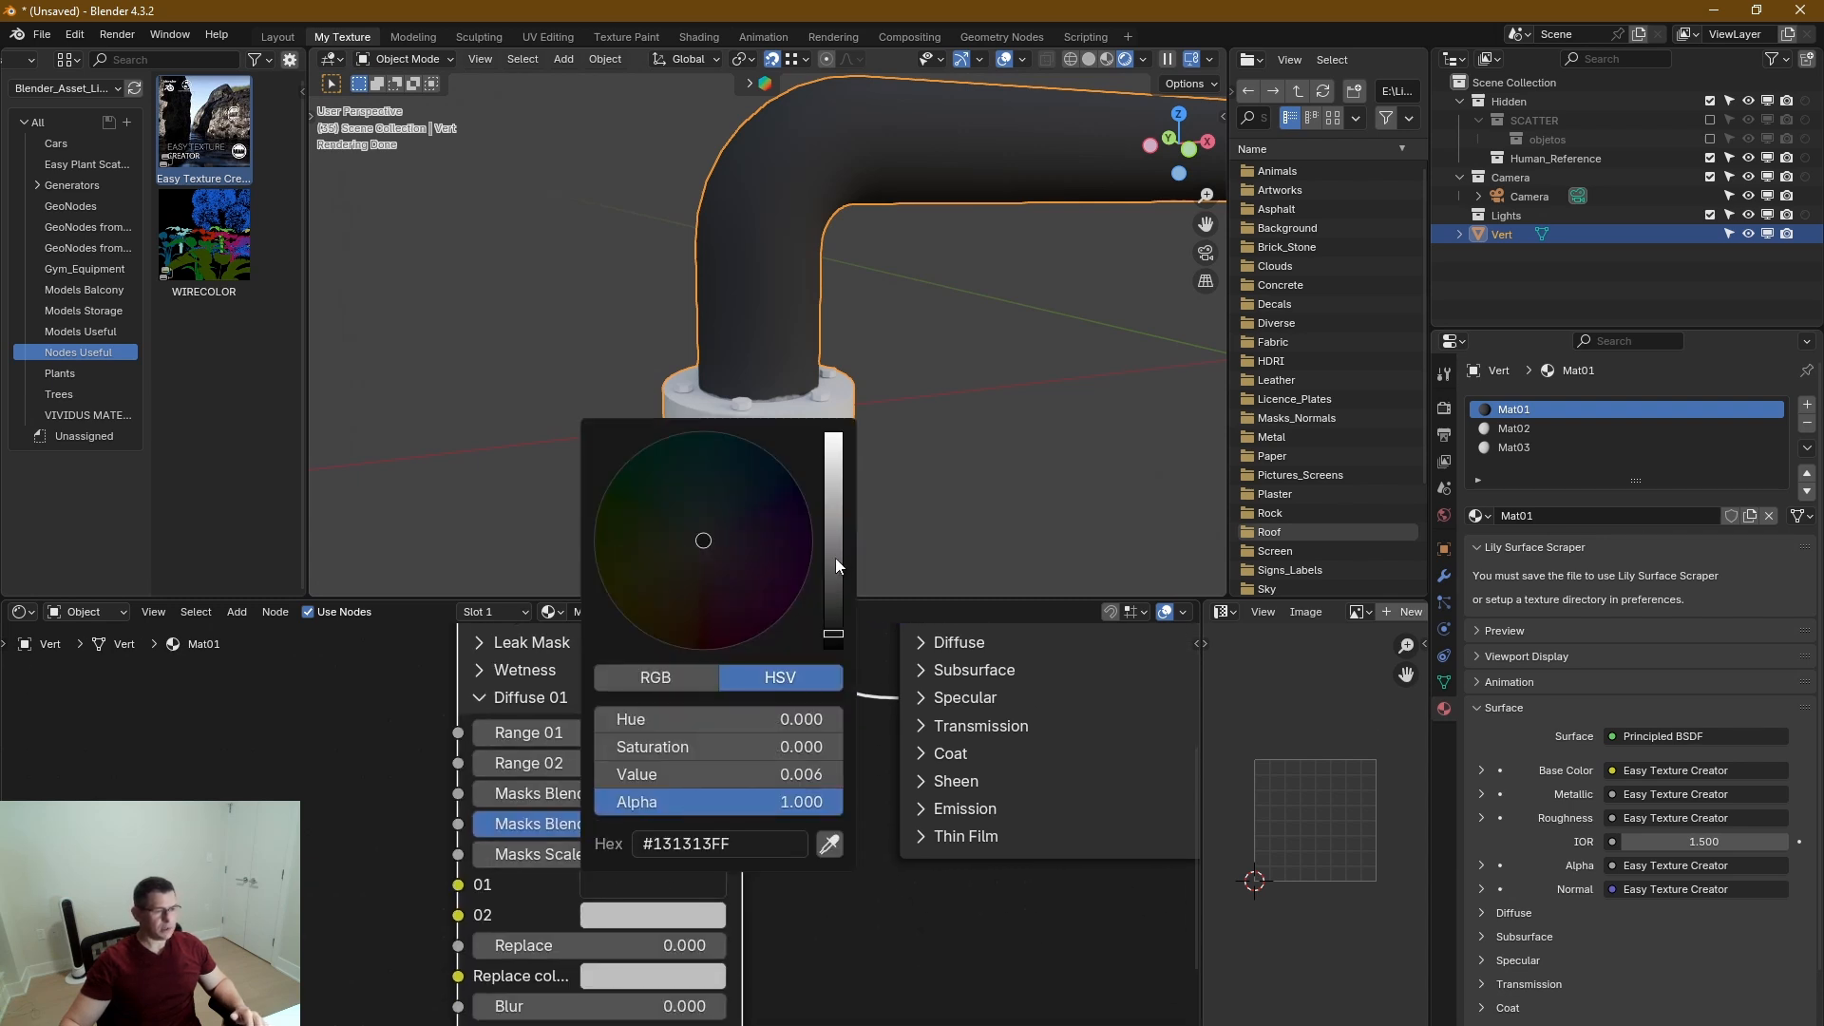
left_click_drag(836, 566, 835, 462)
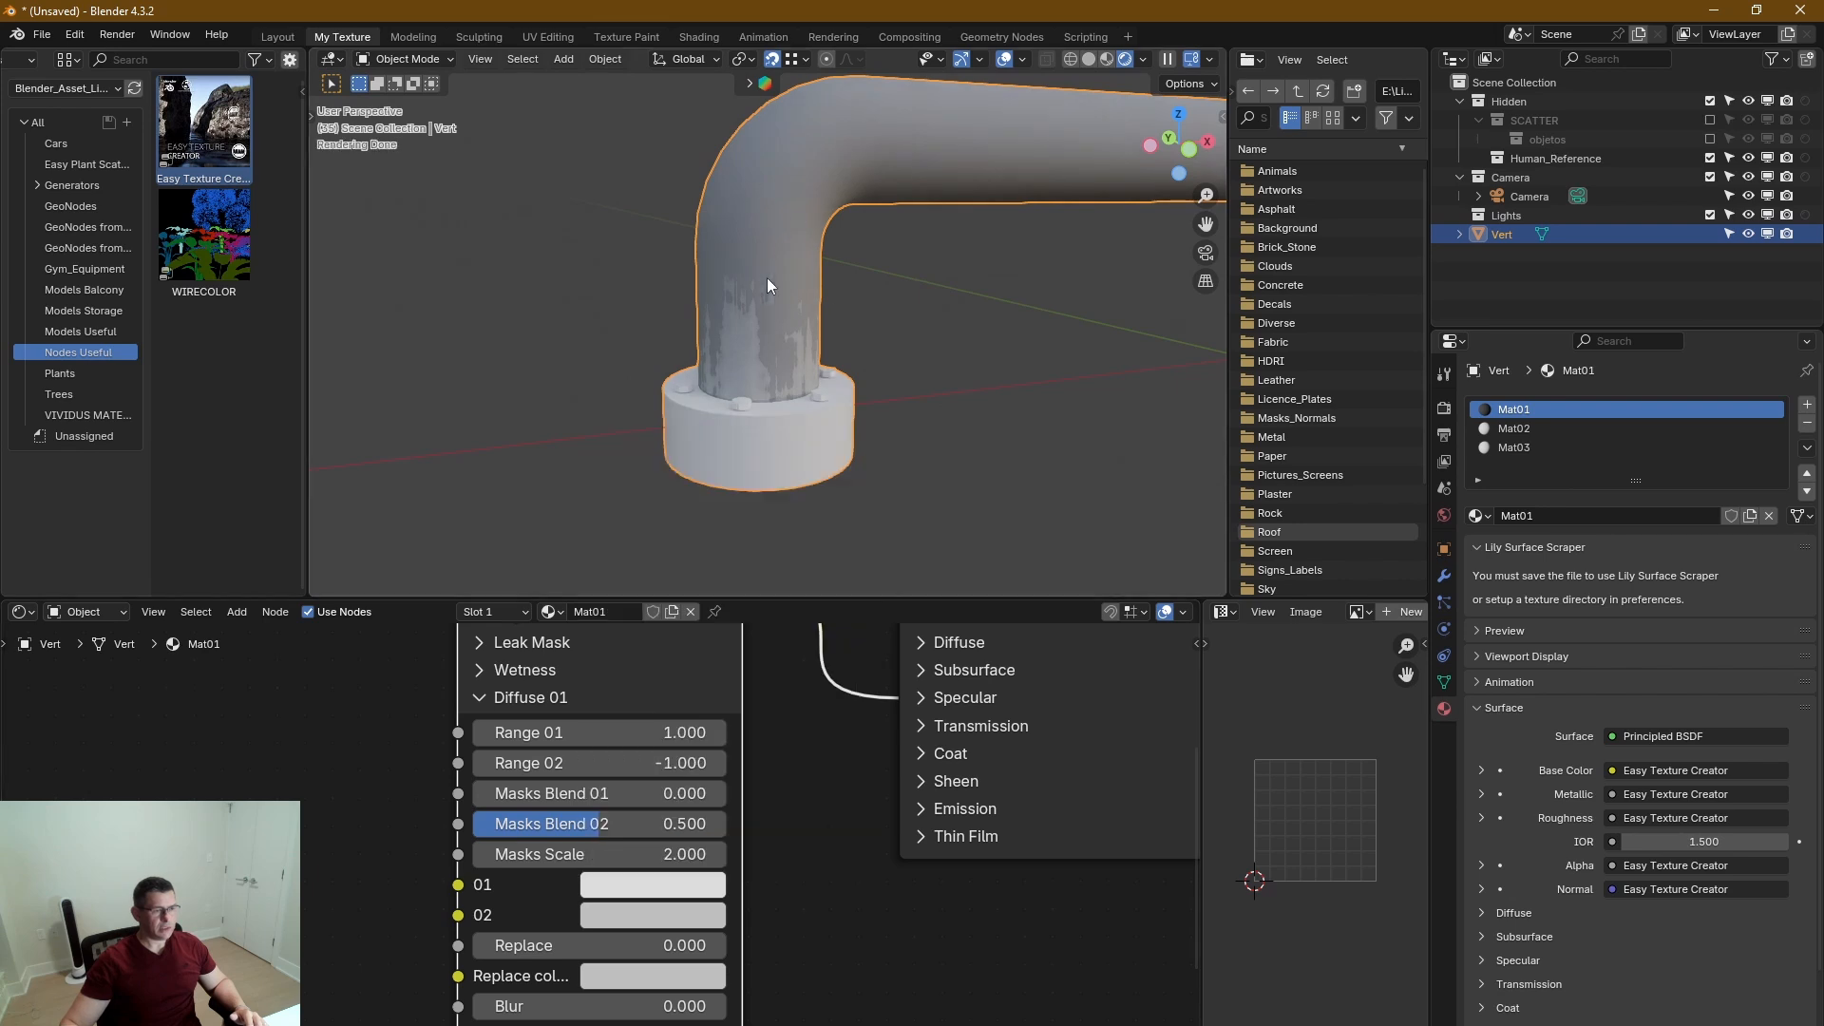
middle_click_drag(775, 287, 743, 203)
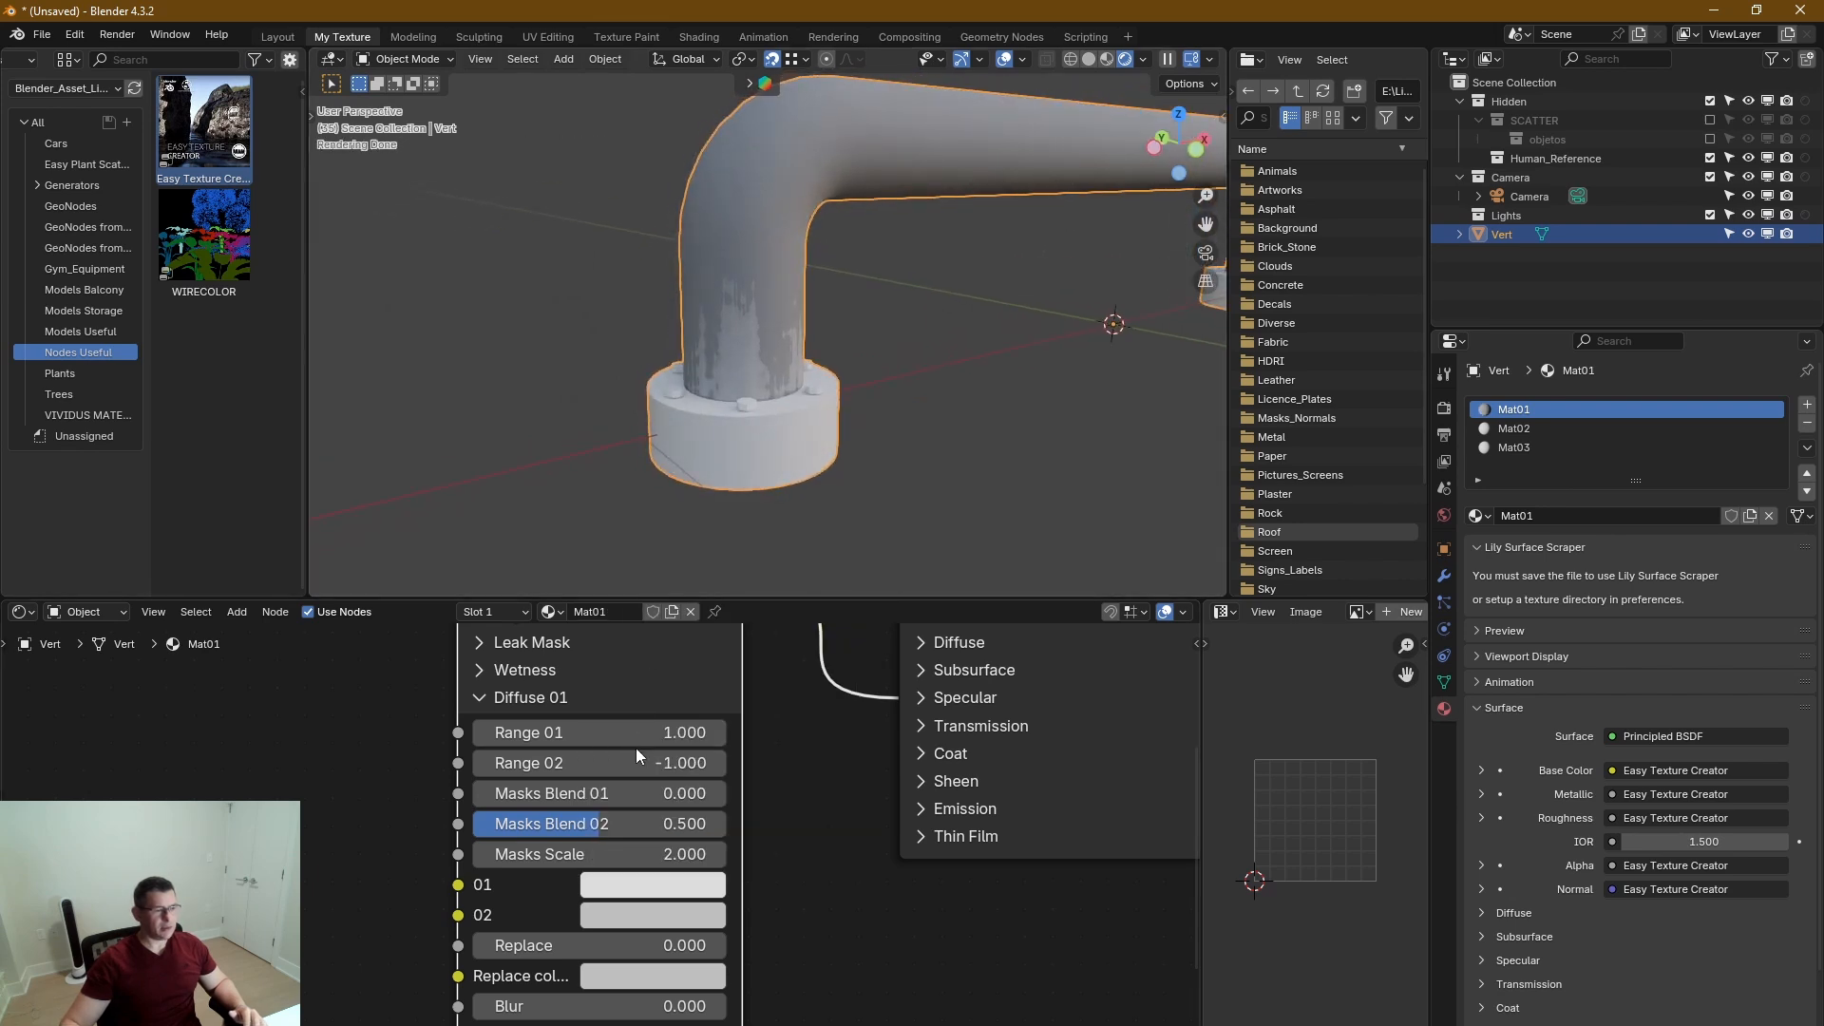
left_click(511, 699)
Reopen the Leak Mask section and set Intensity to 0.815 and Z Affect to 3.92, checking the leaks along the handle.
middle_click_drag(591, 686, 670, 738)
left_click(481, 794)
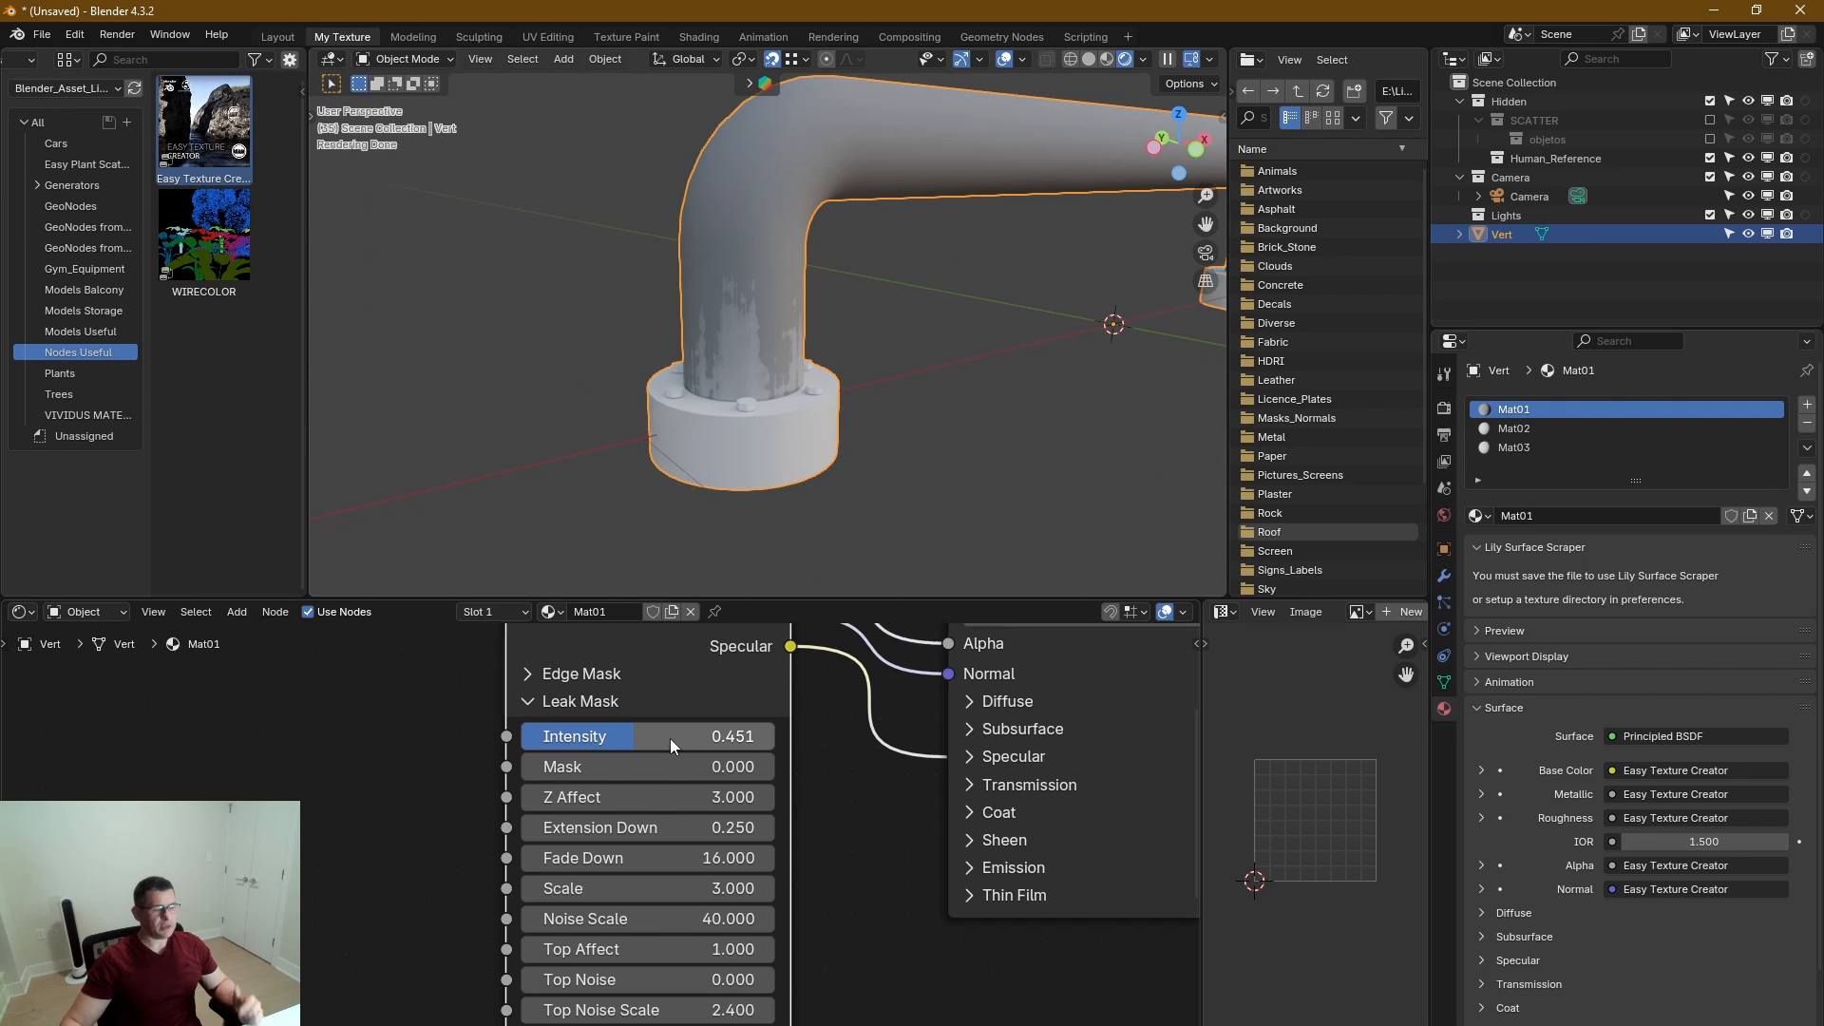
left_click_drag(667, 737, 758, 737)
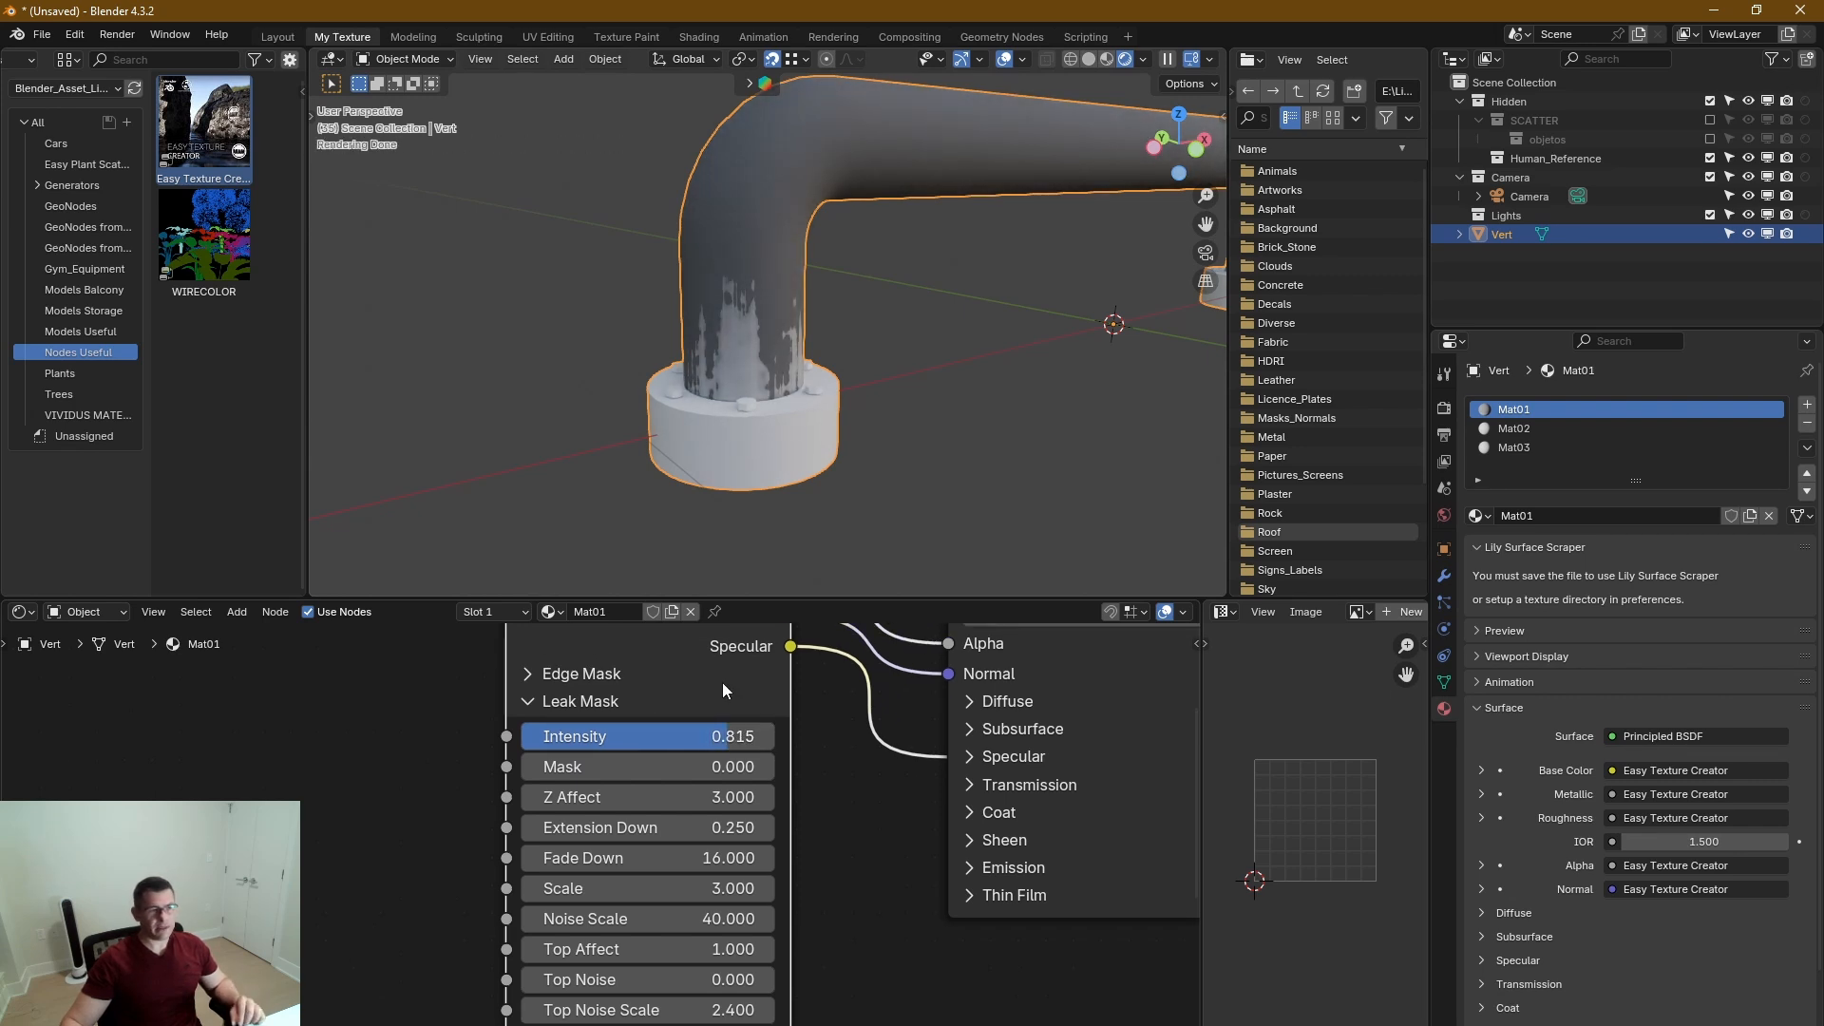
scroll(775, 340, "down", 2)
middle_click_drag(821, 338, 755, 318)
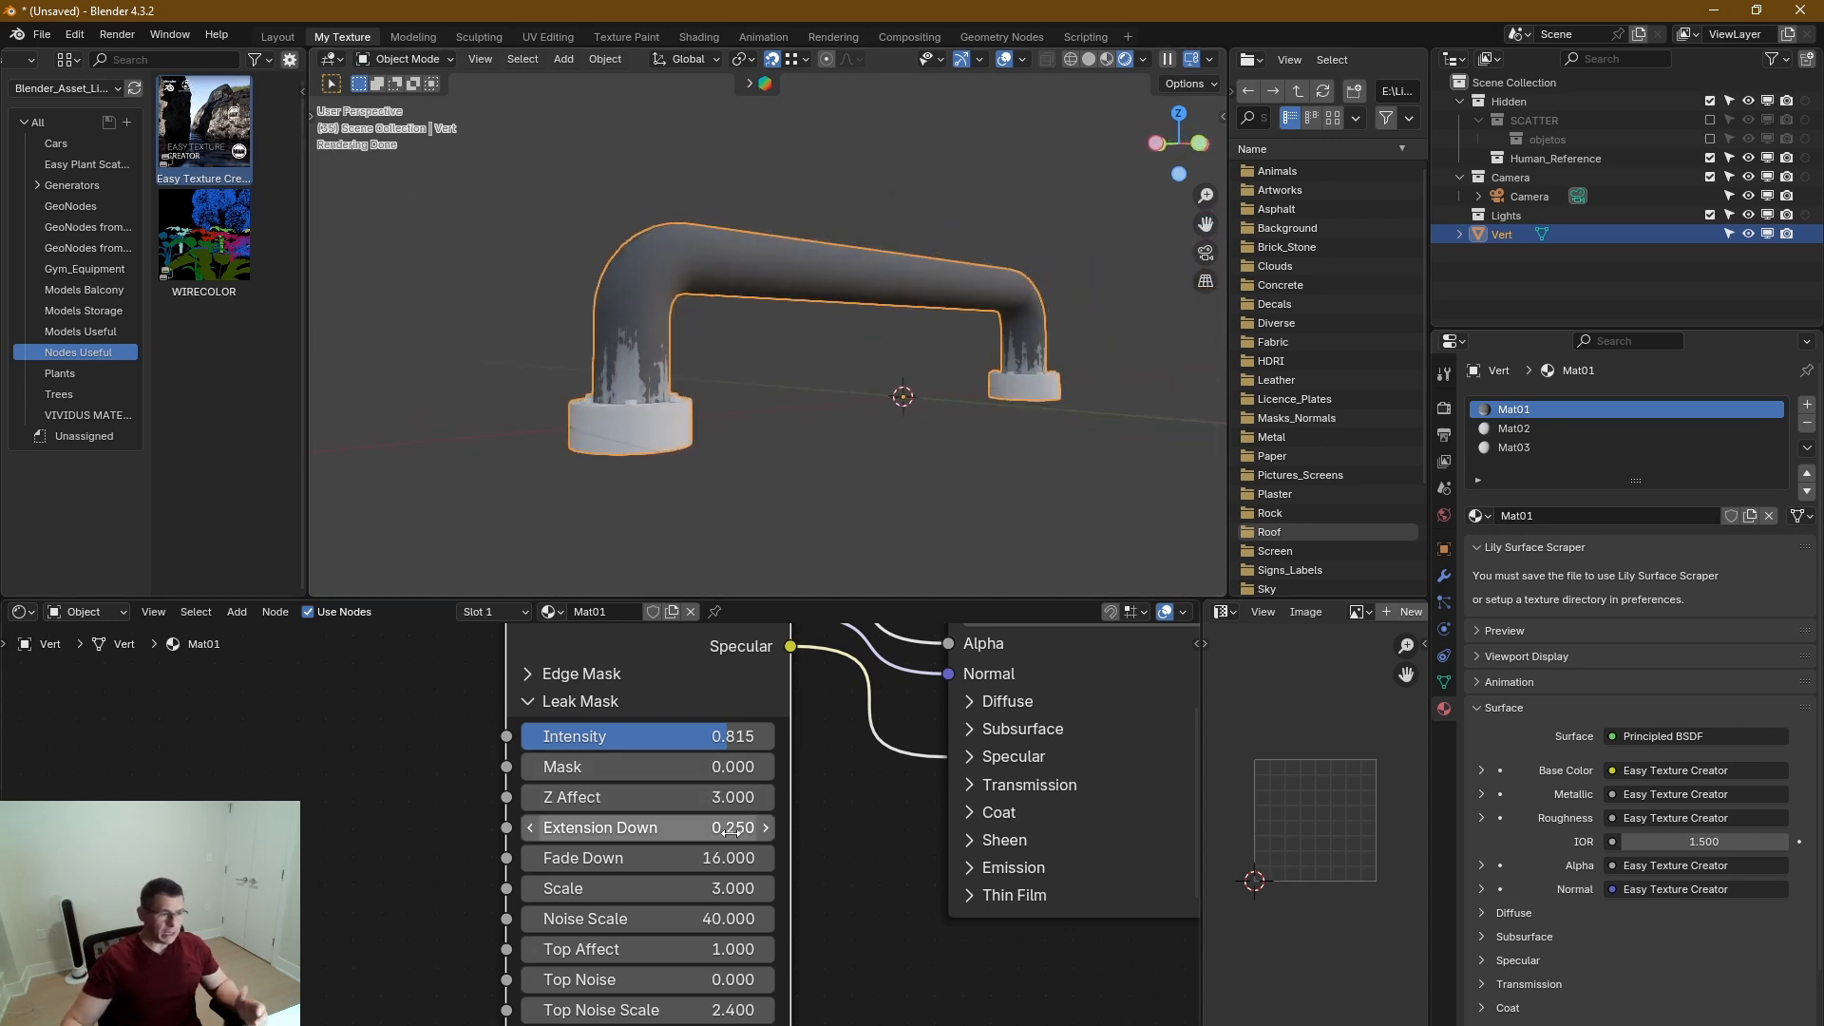
left_click_drag(724, 798, 768, 797)
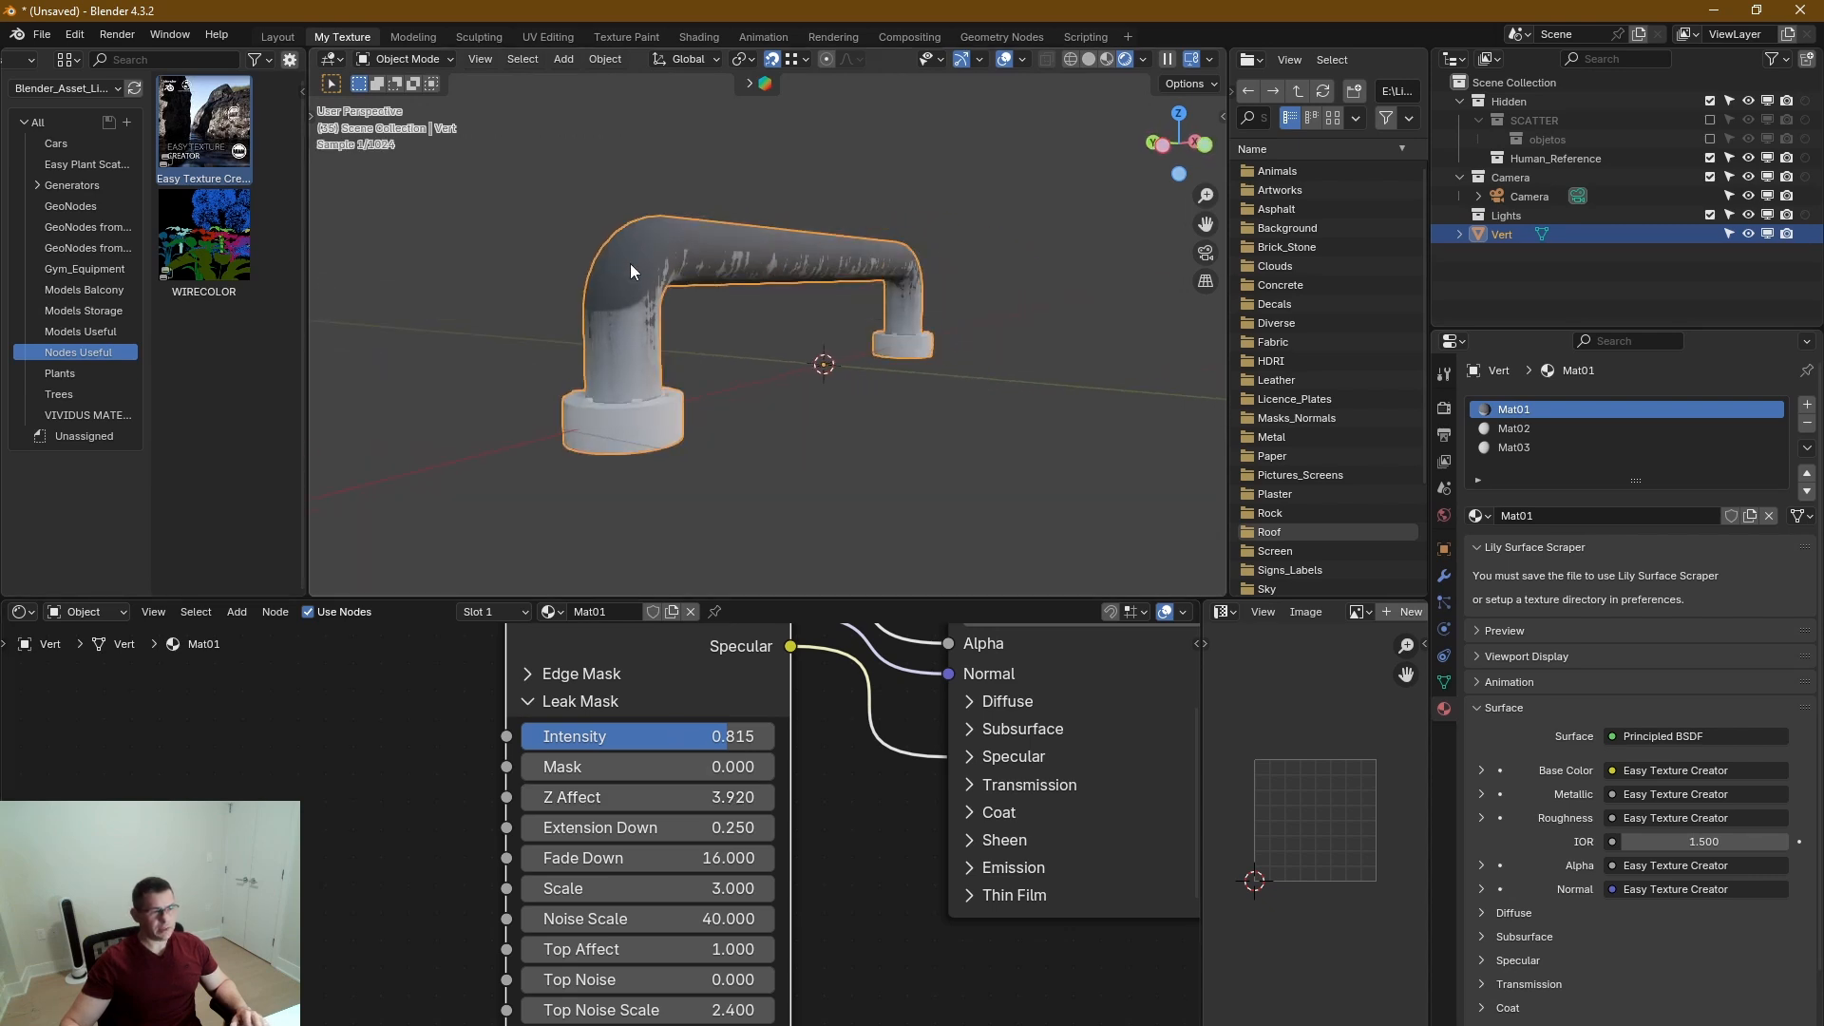
scroll(631, 285, "up", 4)
scroll(631, 354, "down", 4)
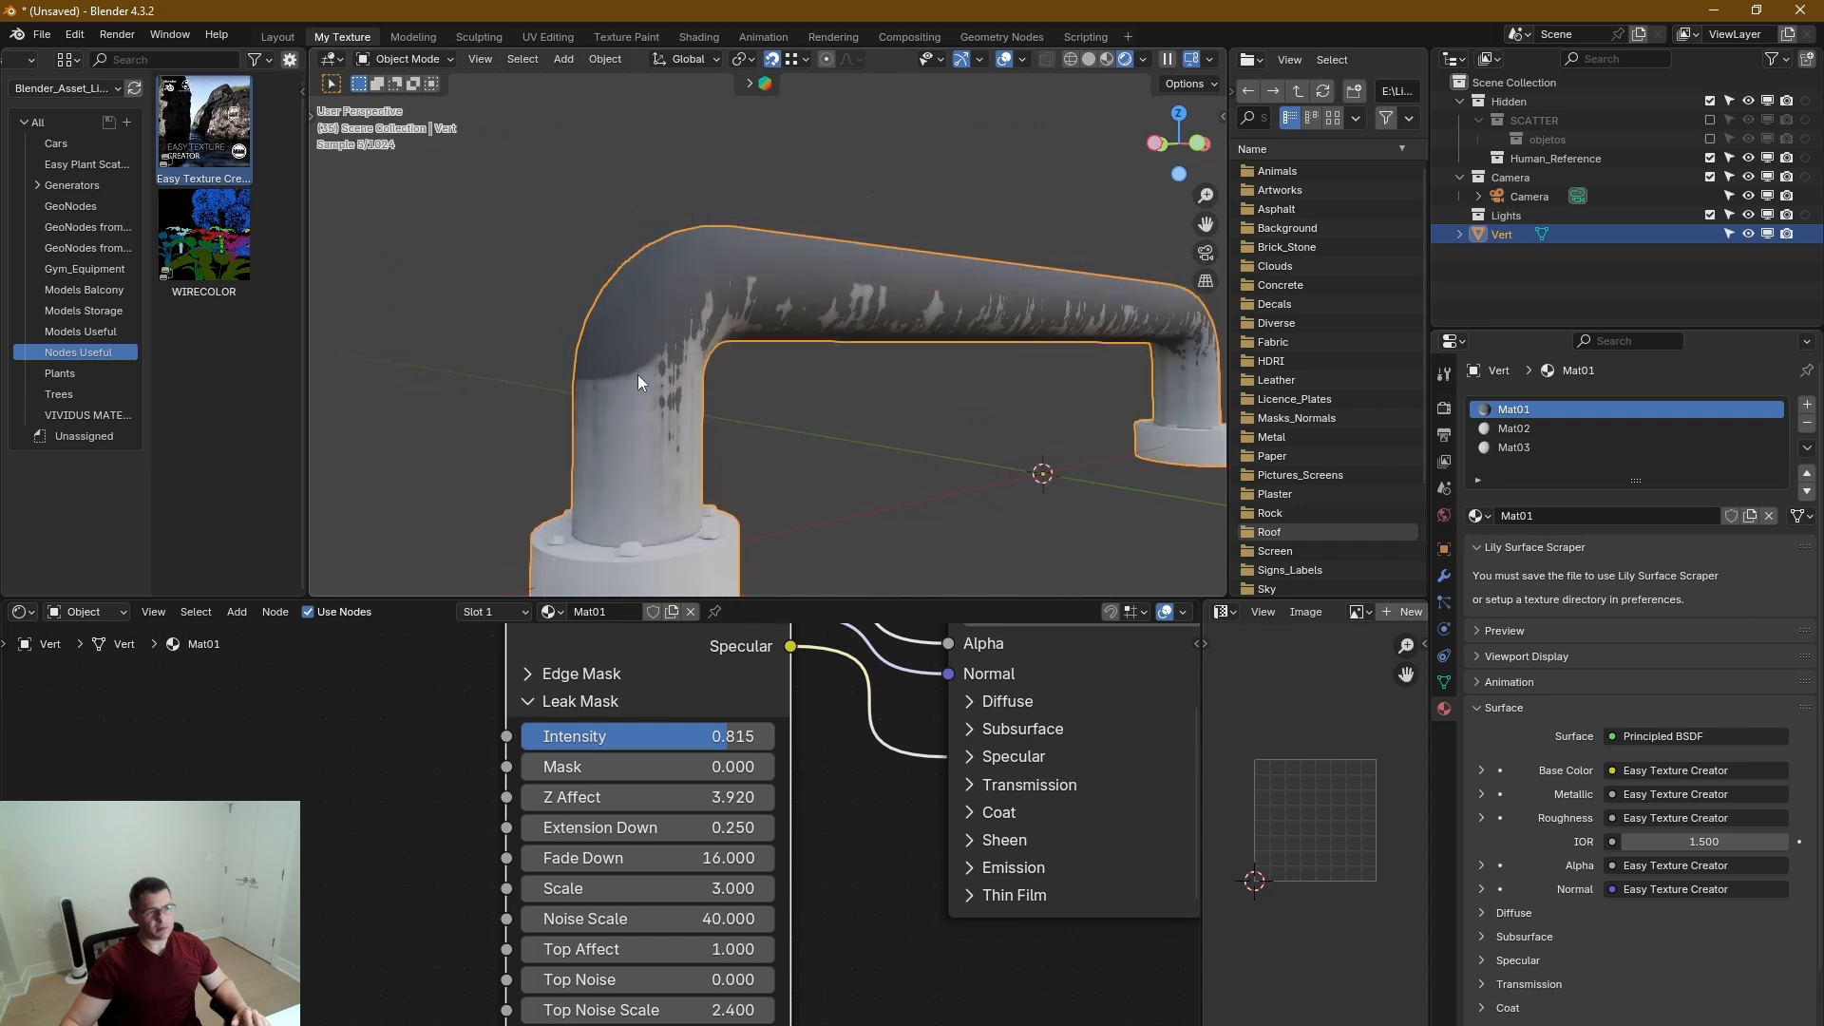
middle_click_drag(636, 374, 527, 358)
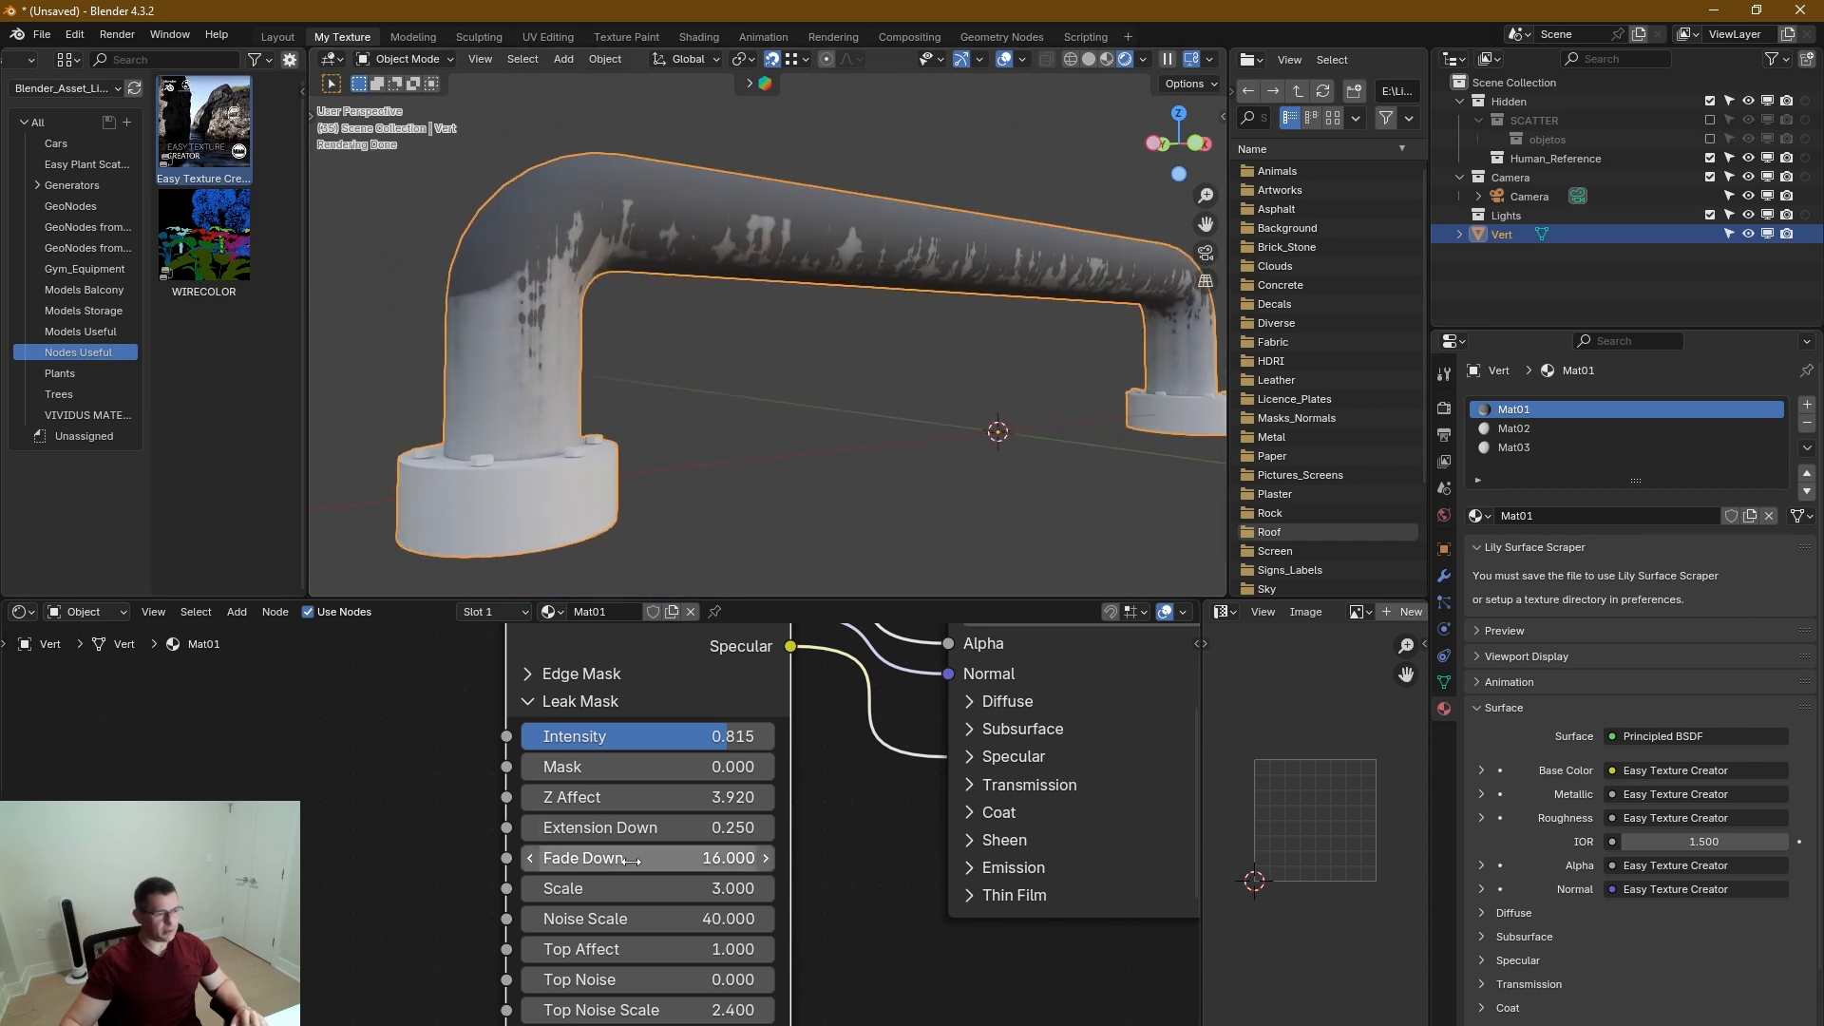
Set the Leak Mask's Extension Down to -0.57 and Z Affect to 3.1.
middle_click_drag(802, 825, 802, 732)
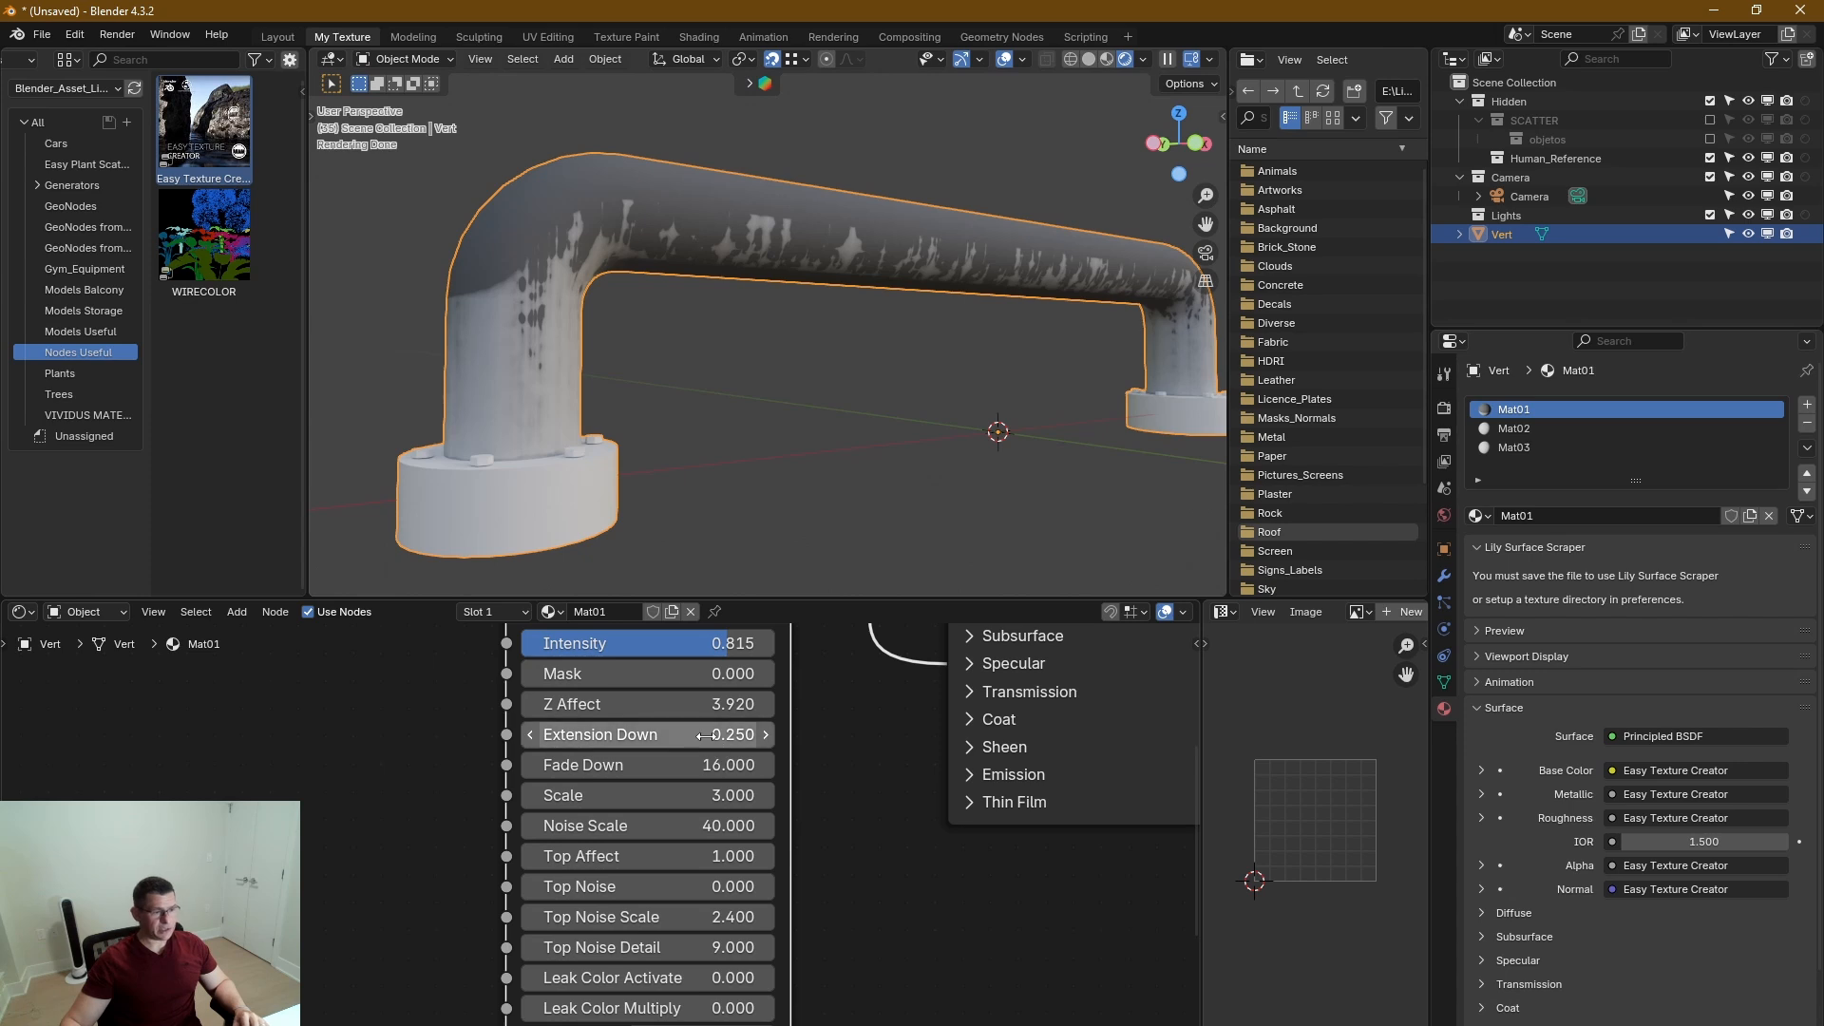
left_click_drag(716, 747, 591, 704)
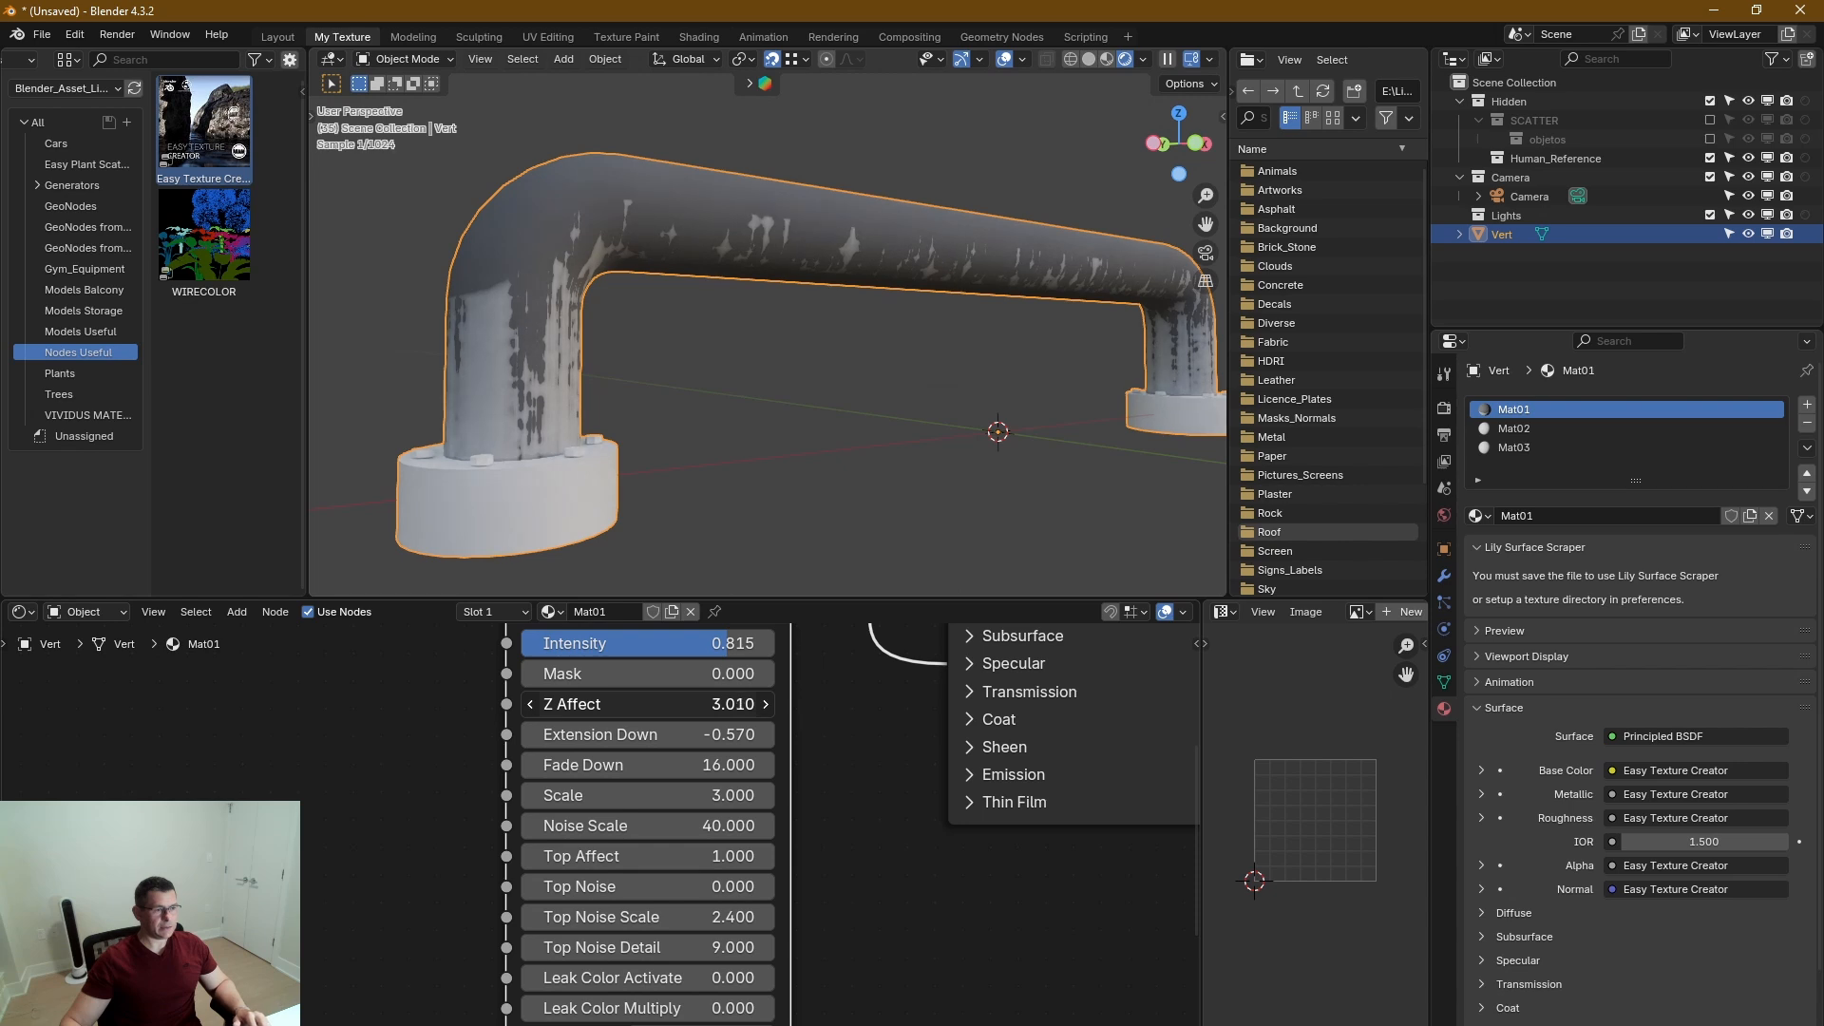
left_click_drag(575, 704, 587, 704)
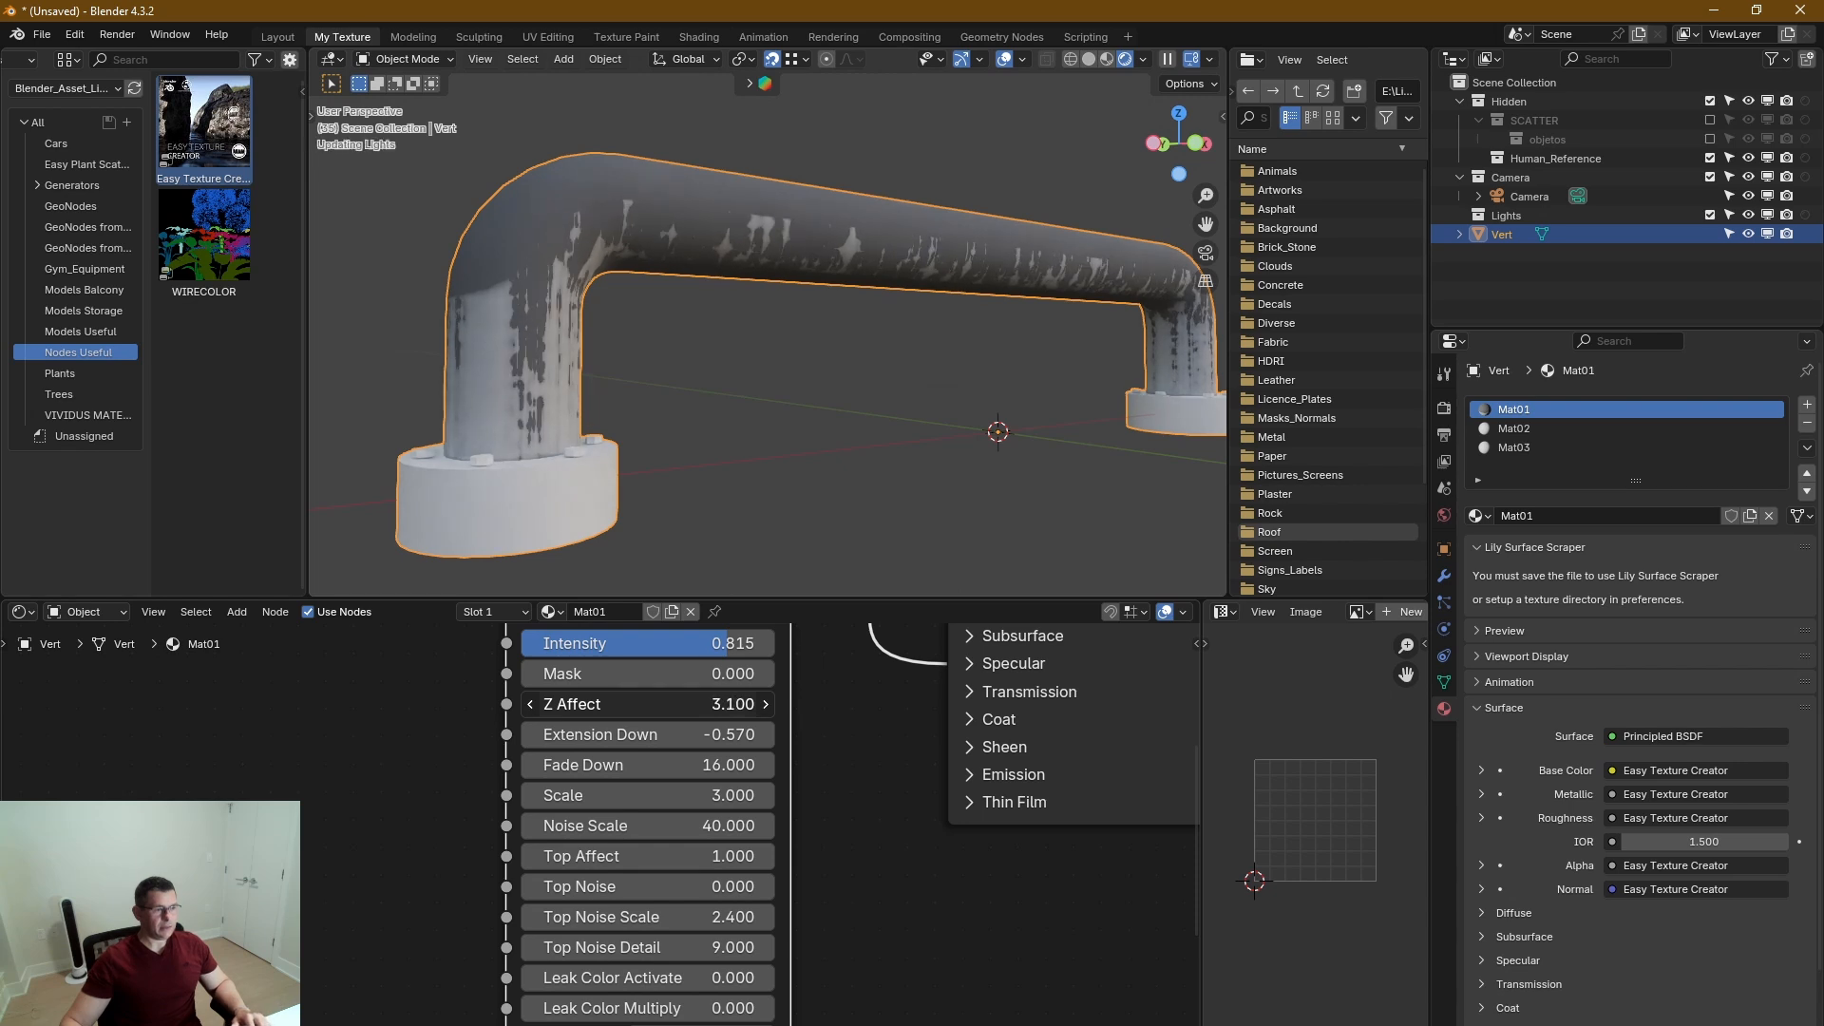
middle_click_drag(525, 300, 546, 368)
scroll(481, 298, "up", 2)
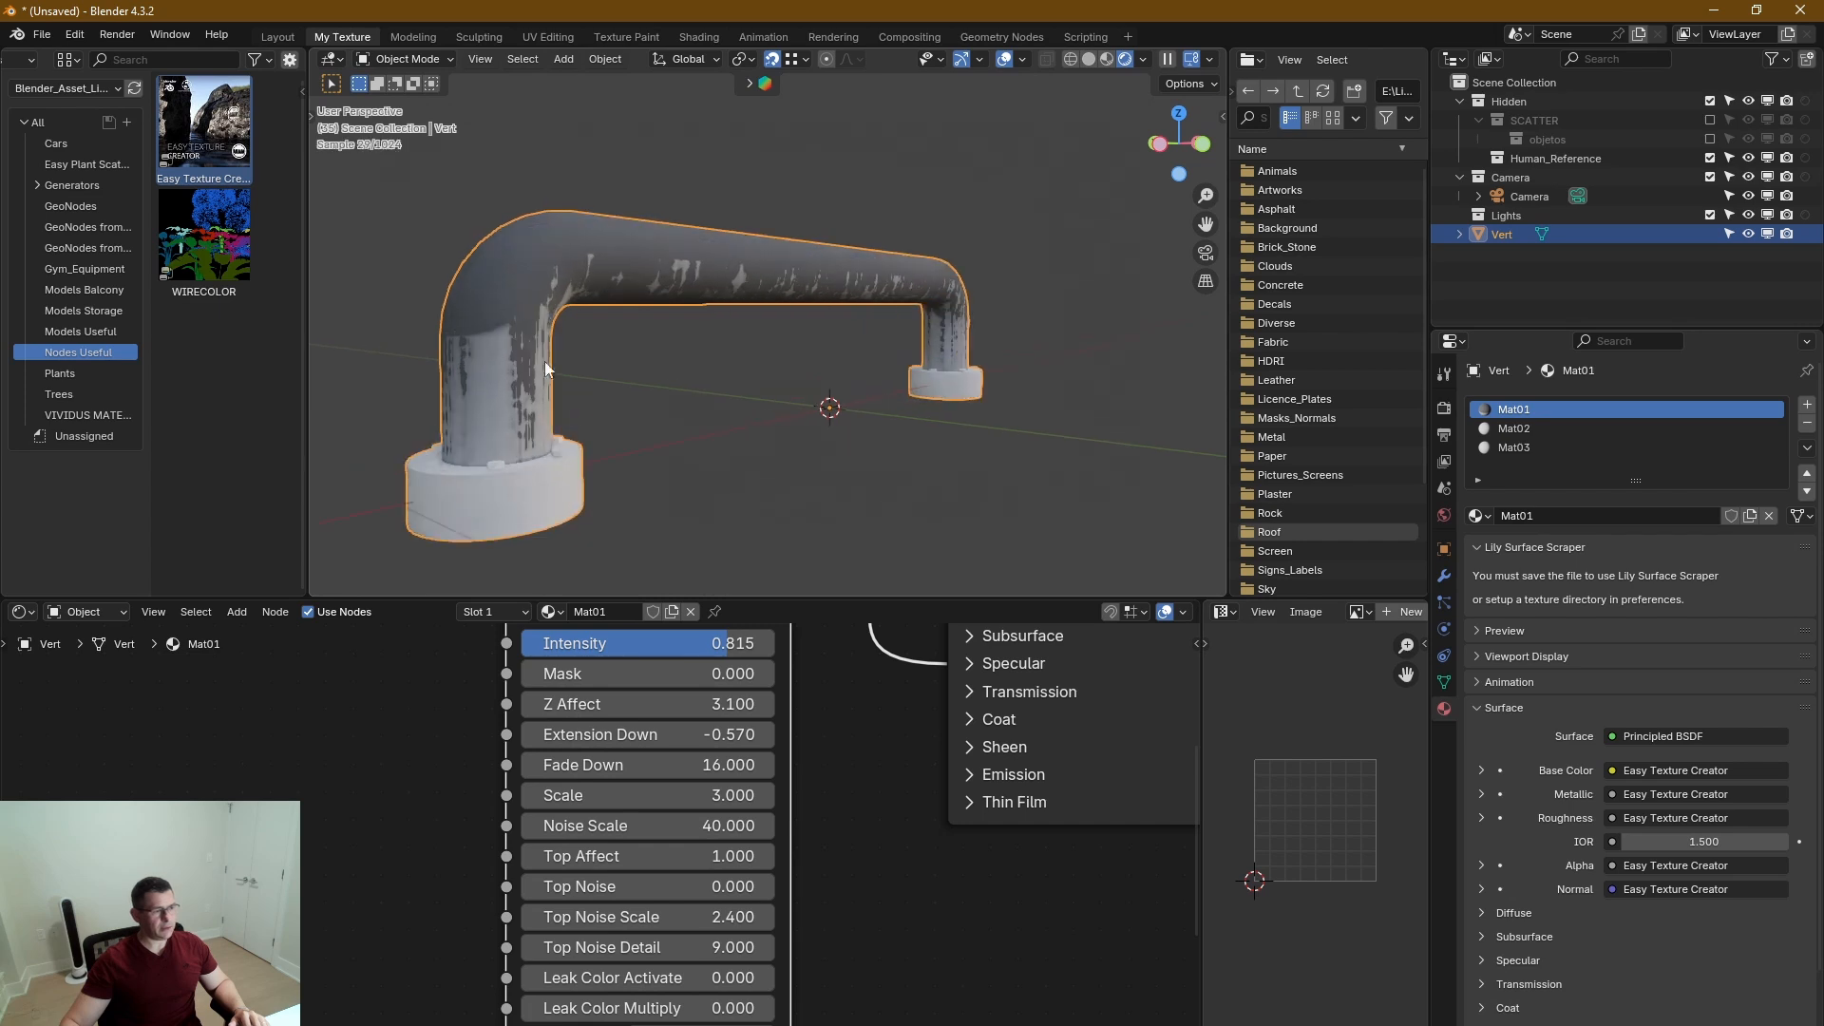
Set the Leak Mask's Top Affect to 0 and Top Noise to 1.
middle_click_drag(853, 872, 861, 892)
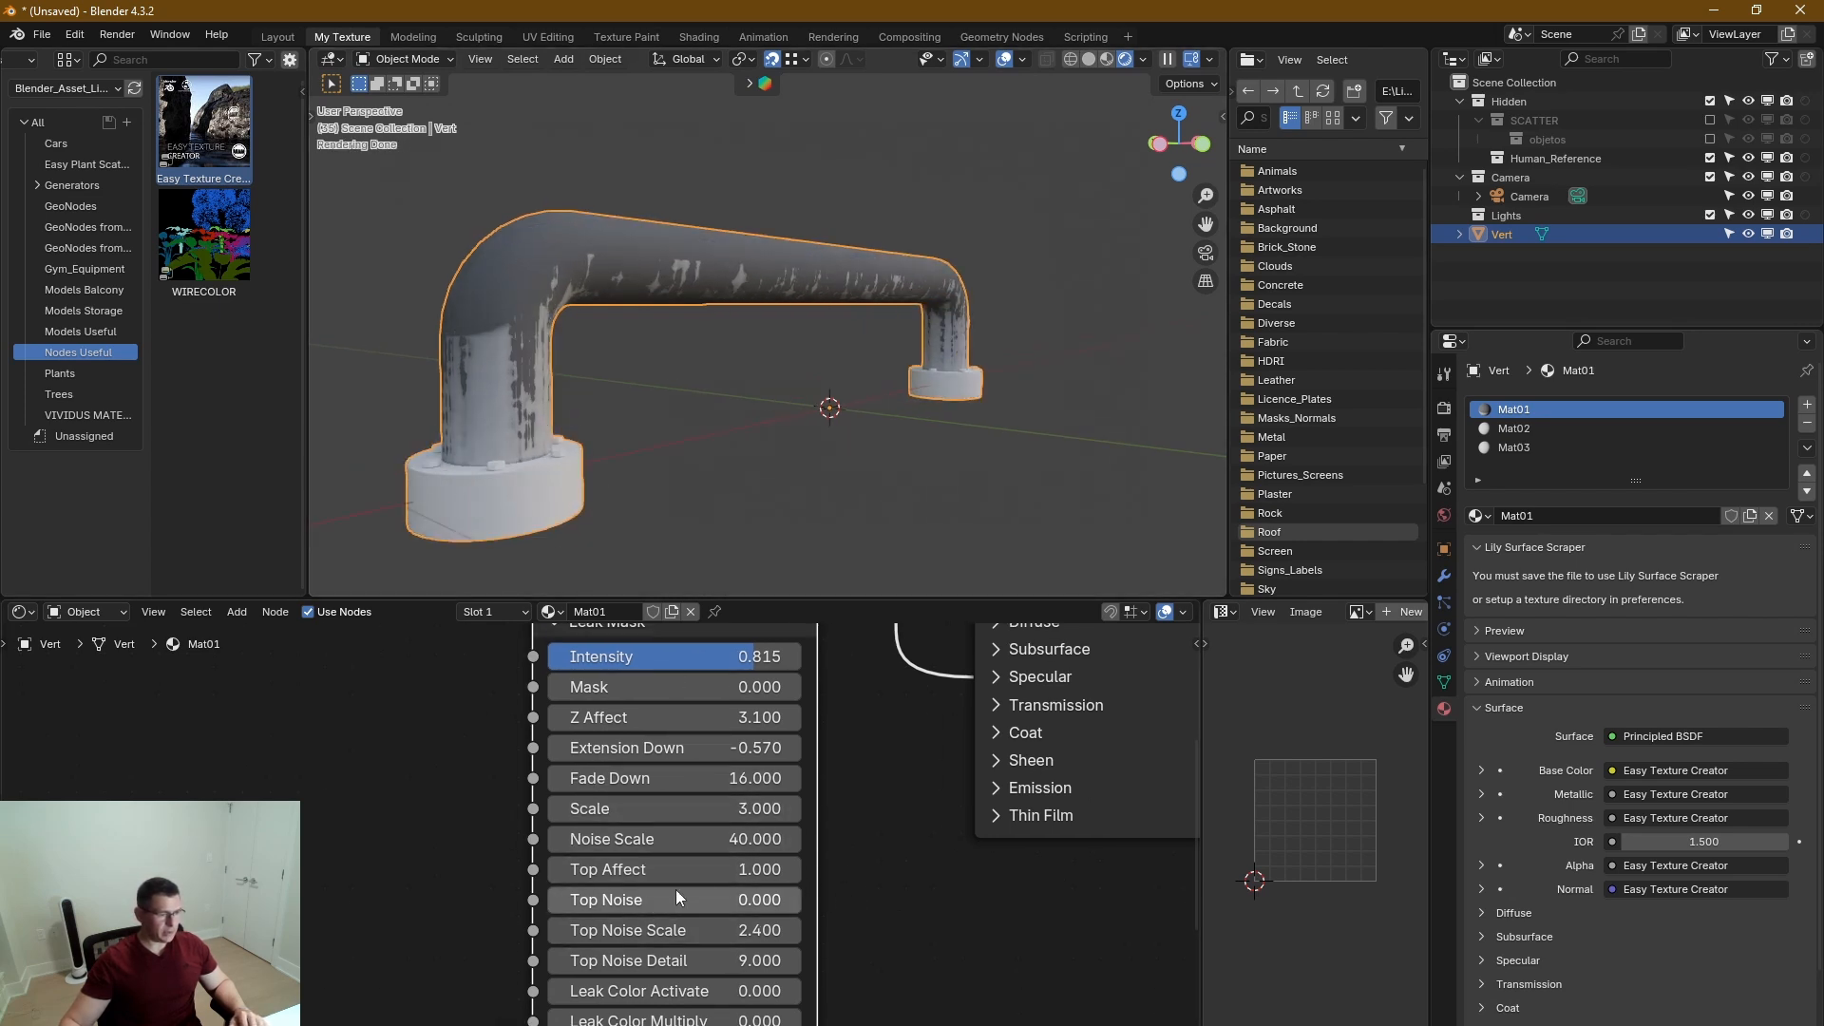
left_click_drag(755, 870, 680, 870)
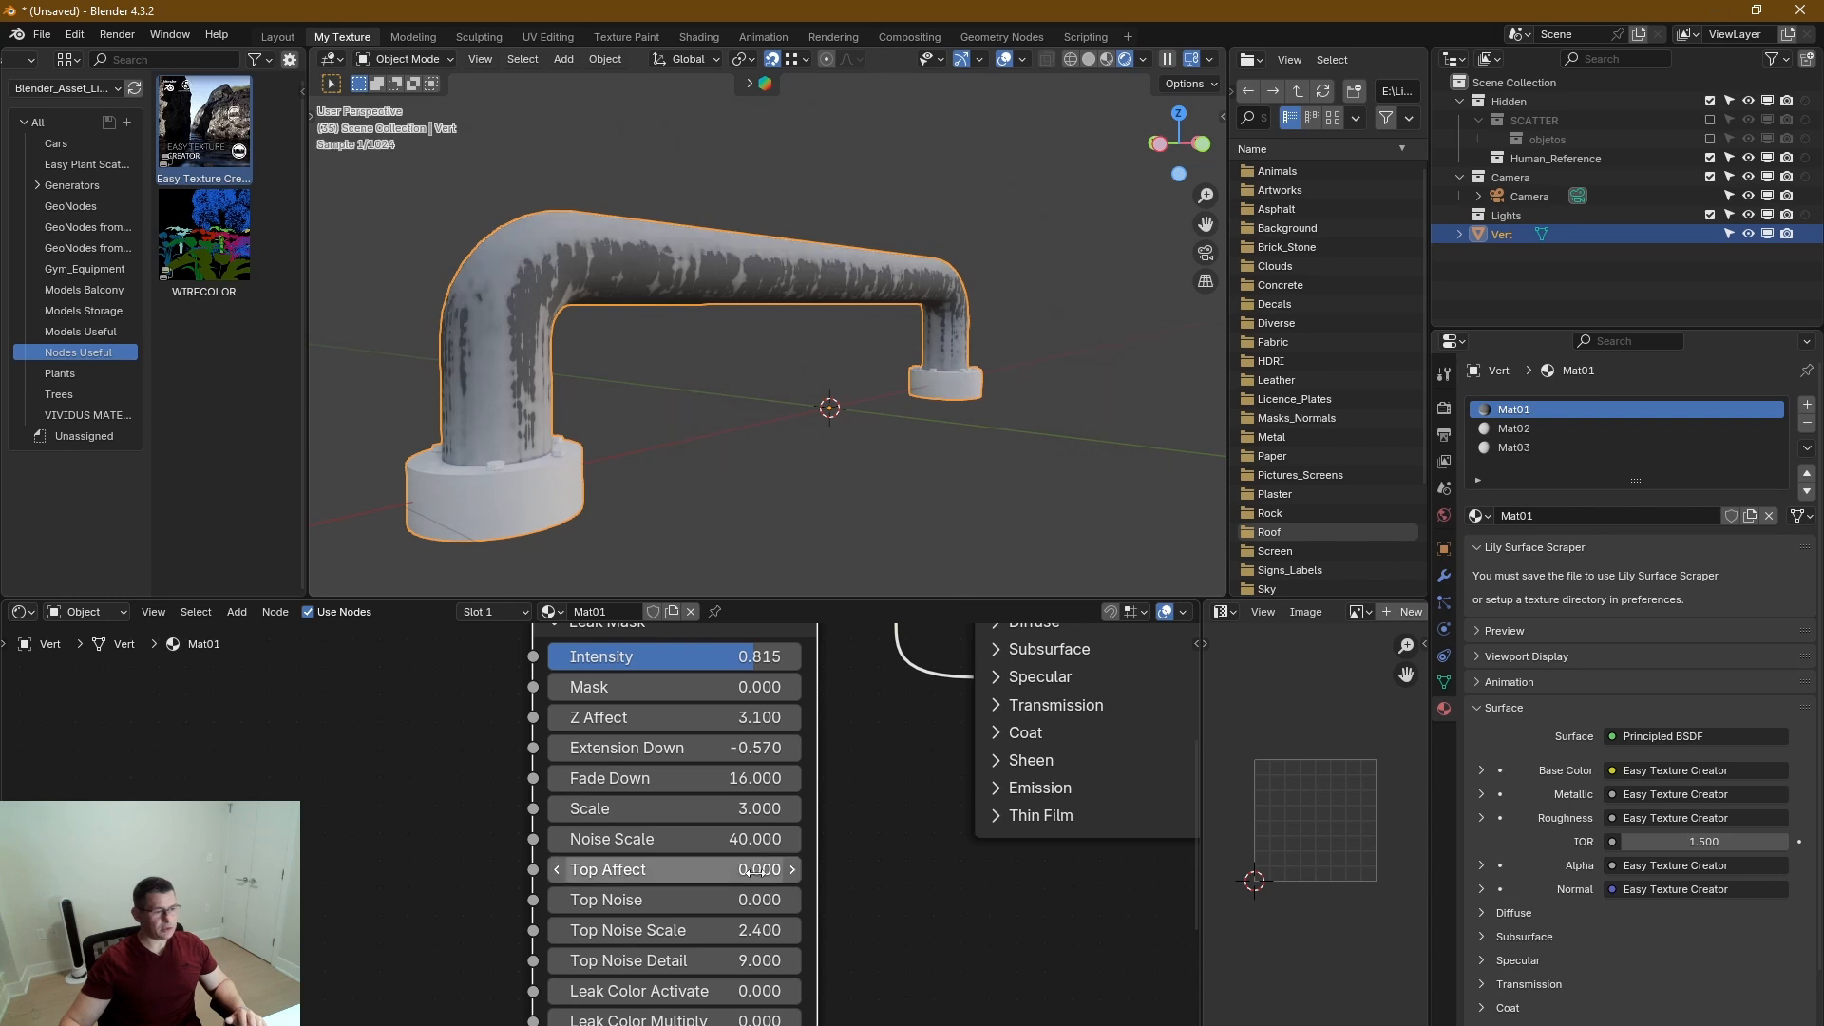
middle_click_drag(547, 293, 640, 413)
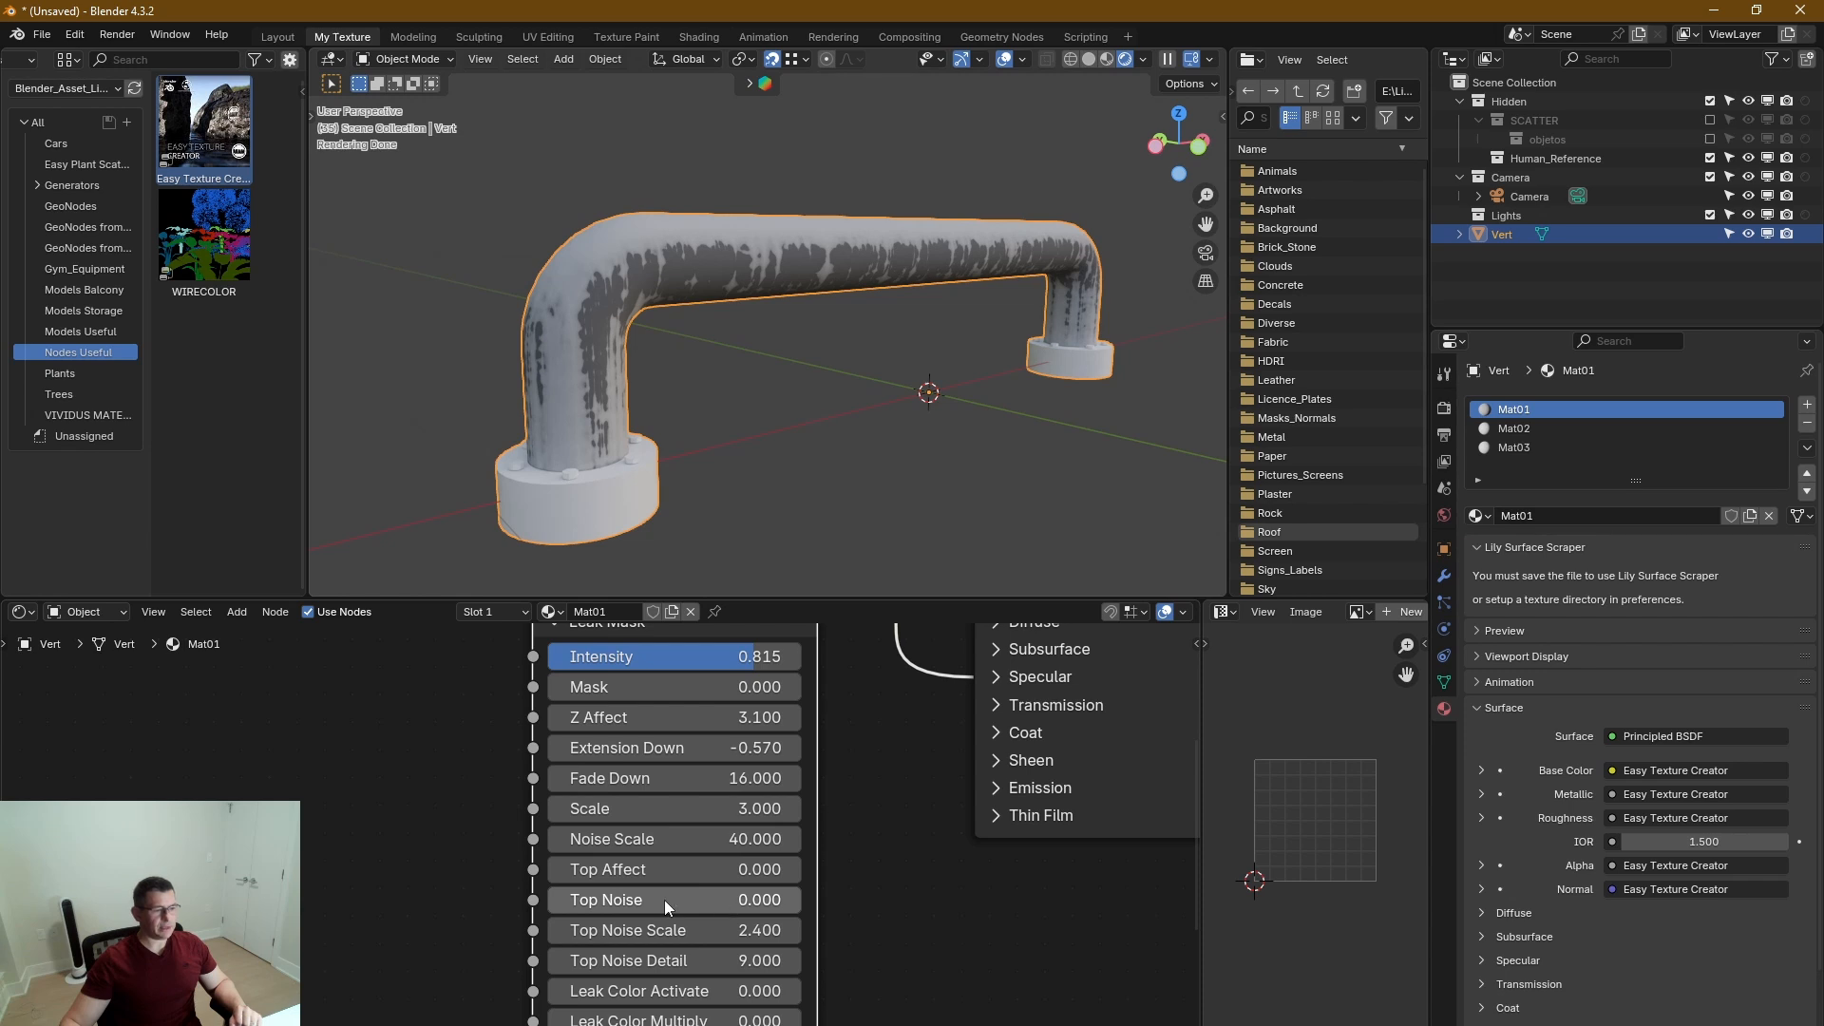
left_click_drag(664, 899, 801, 899)
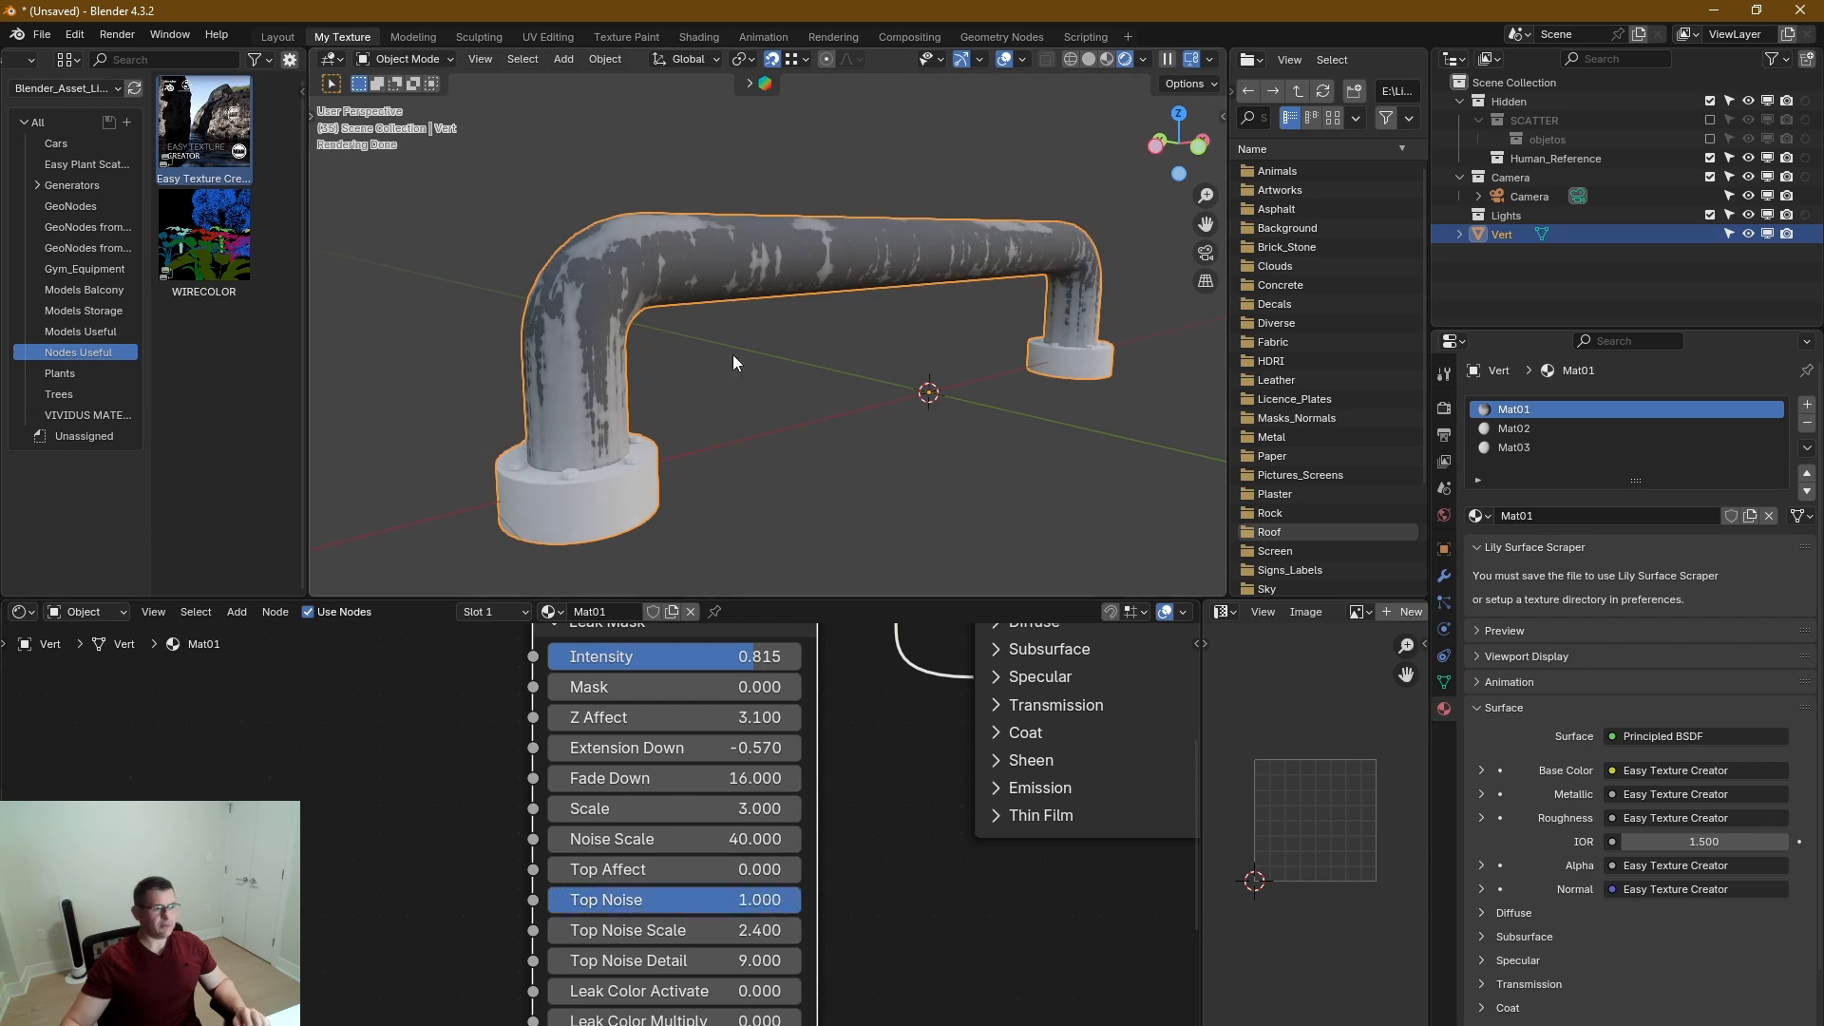
Set the Leak Mask's Top Affect to 0.81 and Top Noise Scale to 5.3.
middle_click_drag(733, 356, 1004, 264)
scroll(1004, 264, "up", 3)
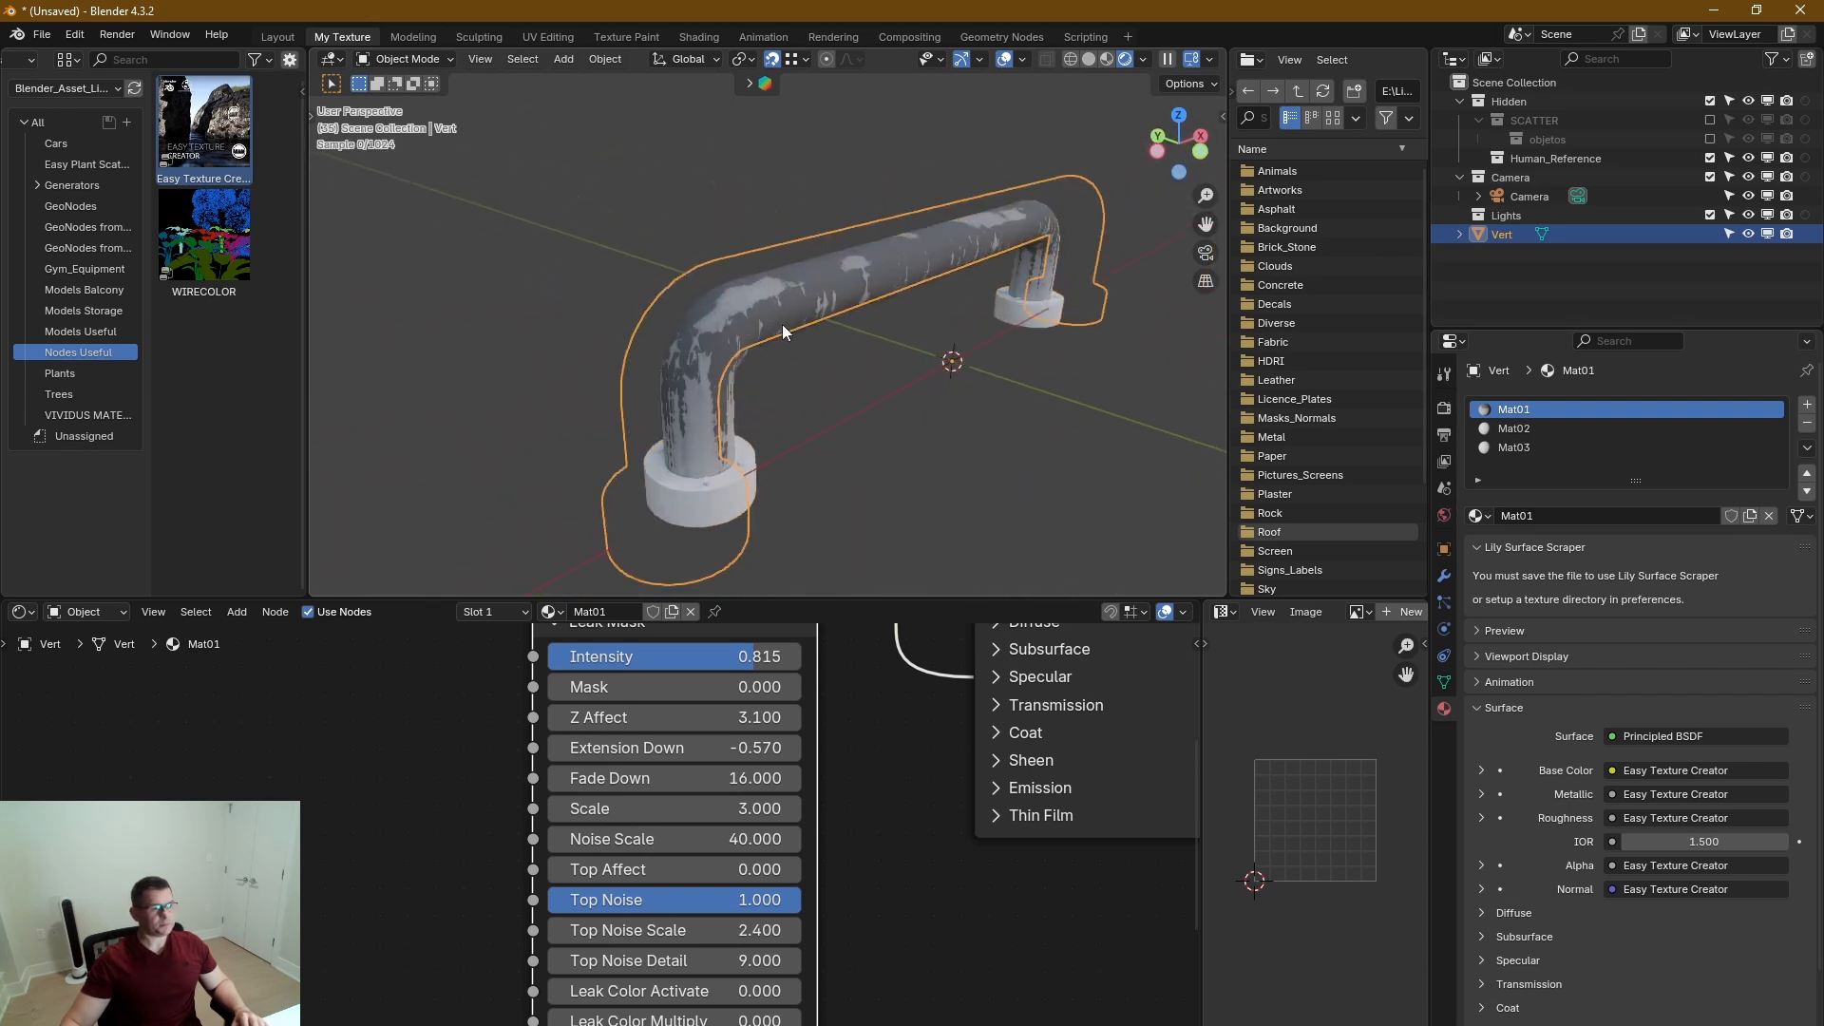
left_click_drag(683, 863, 775, 869)
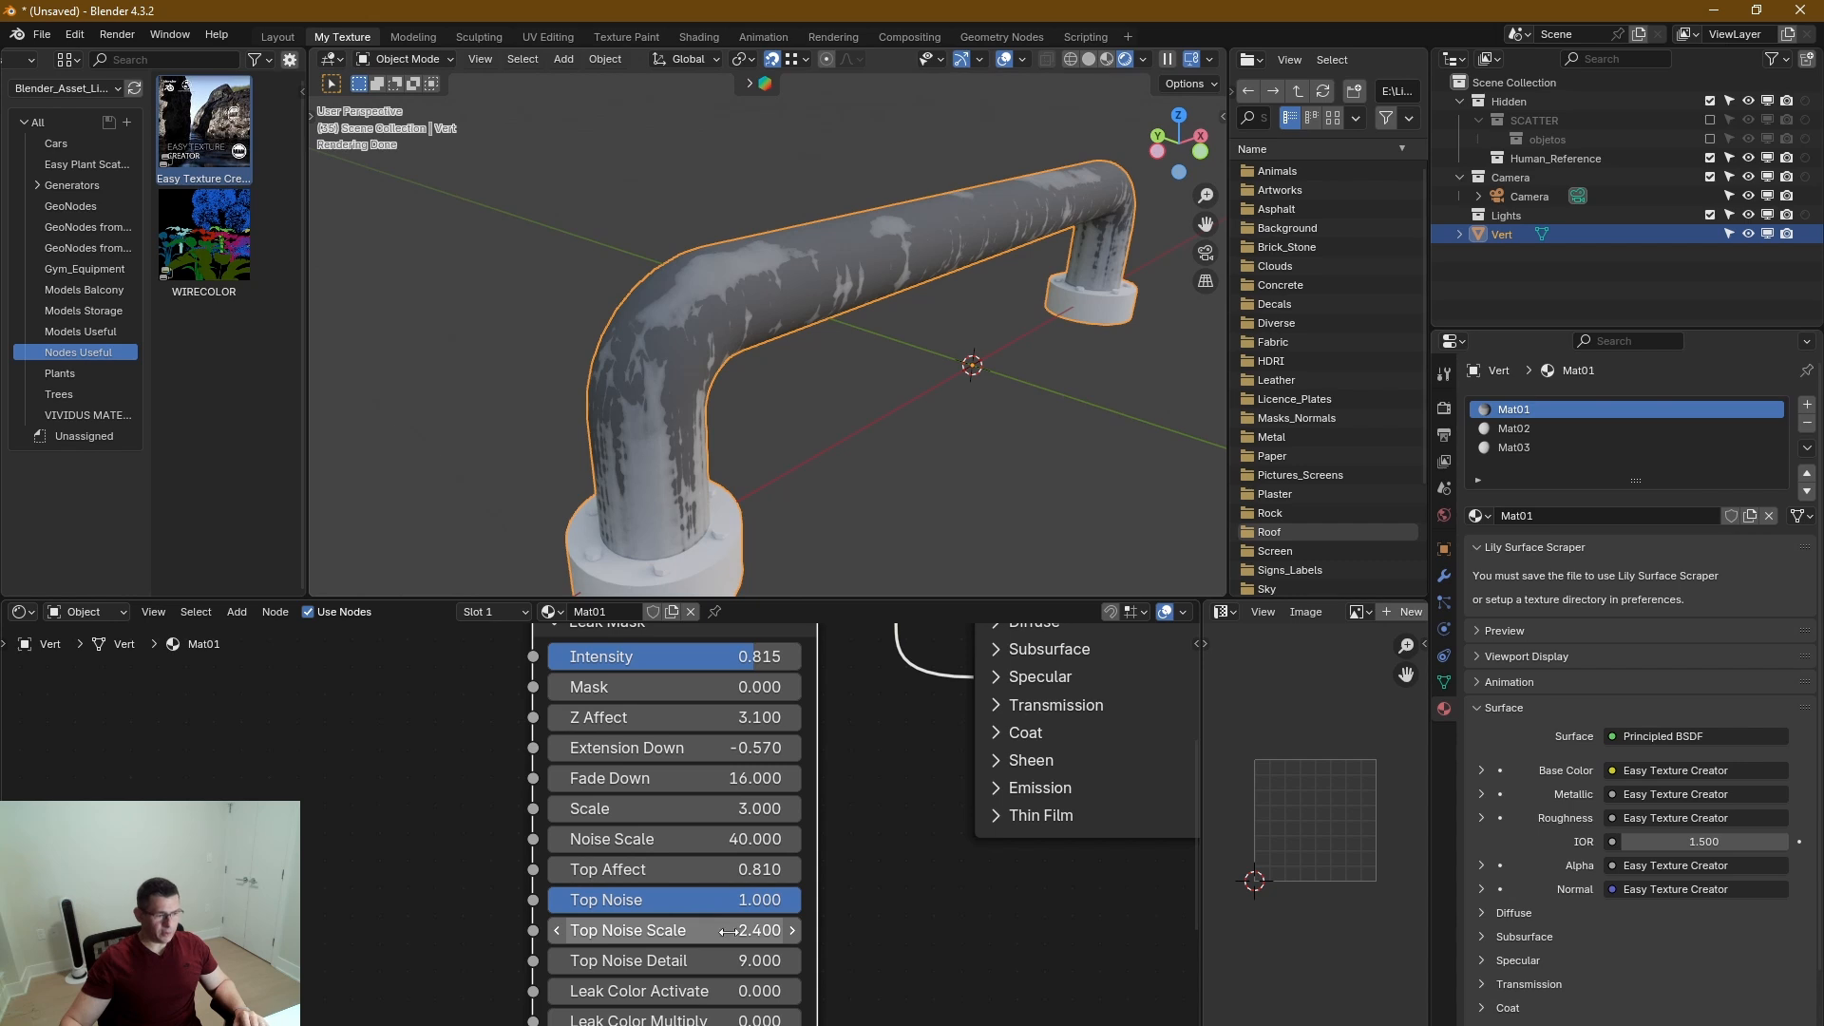
left_click_drag(744, 929, 789, 929)
left_click_drag(675, 931, 738, 931)
middle_click_drag(665, 532, 749, 249)
scroll(630, 319, "up", 6)
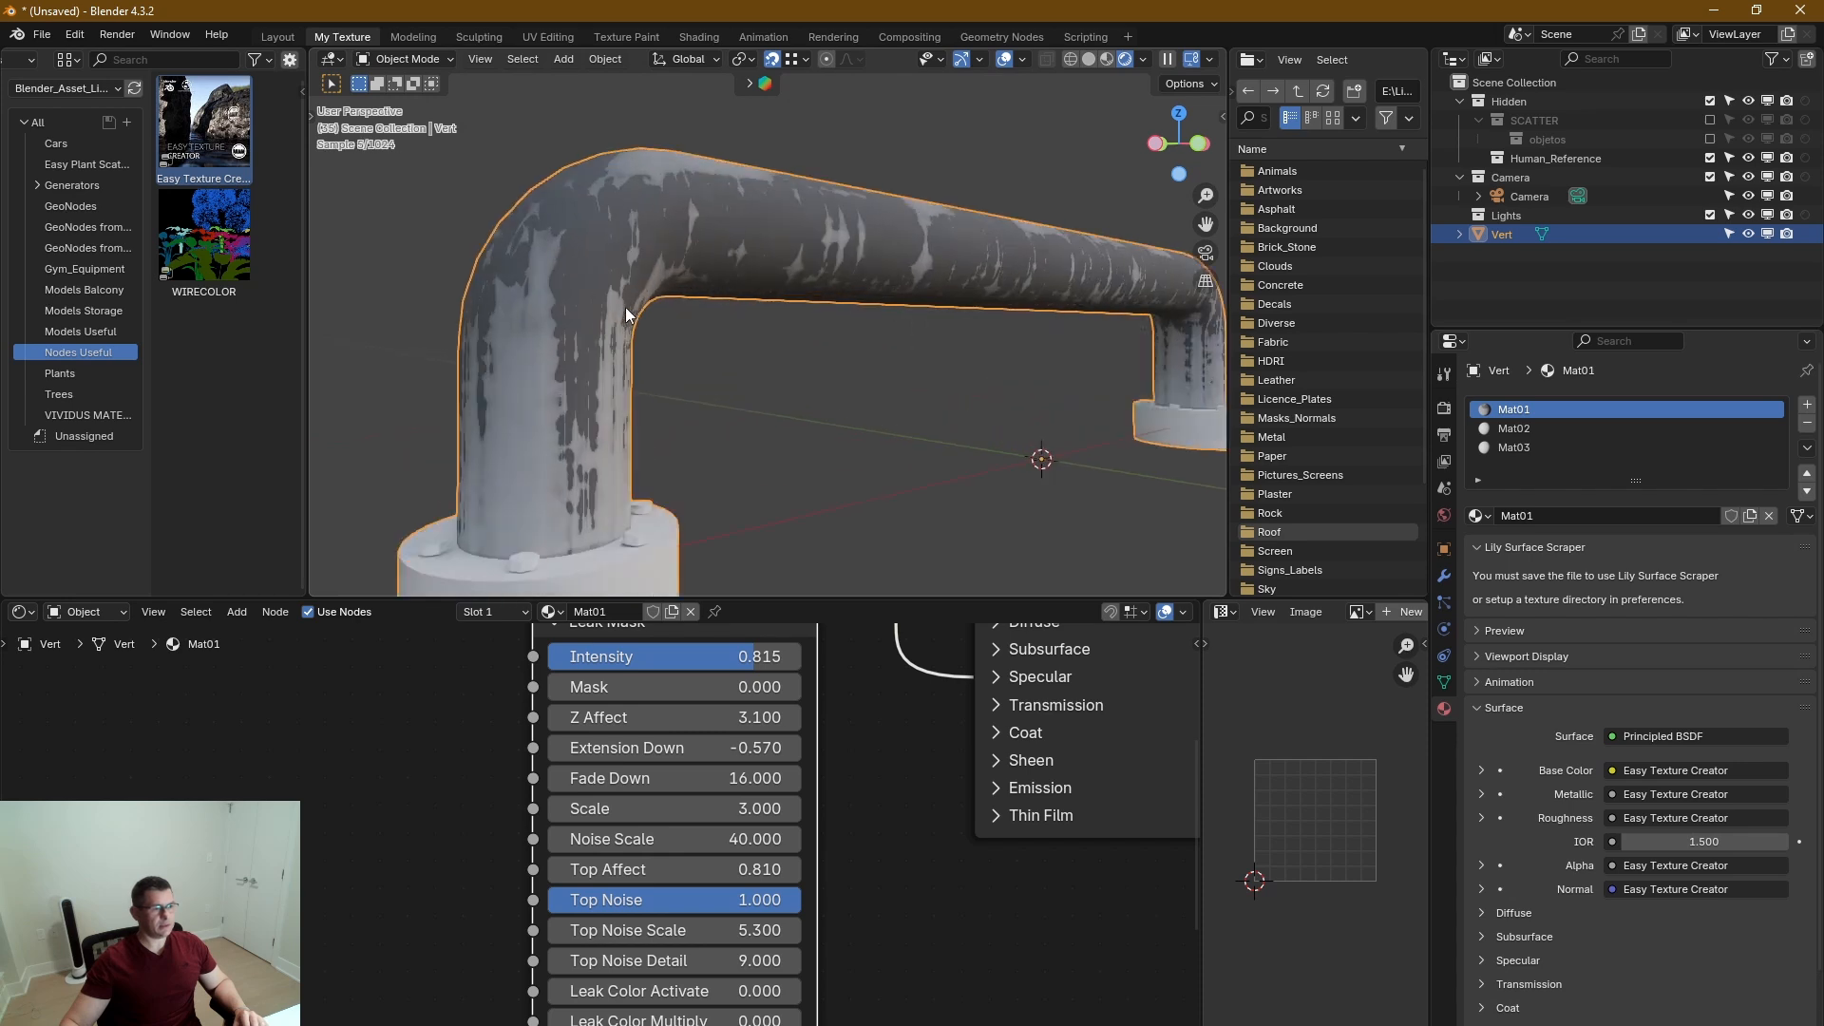
Lower the Leak Mask's Intensity to 0.473 and check the streaks on the handle's vertical leg.
middle_click_drag(625, 306, 779, 835)
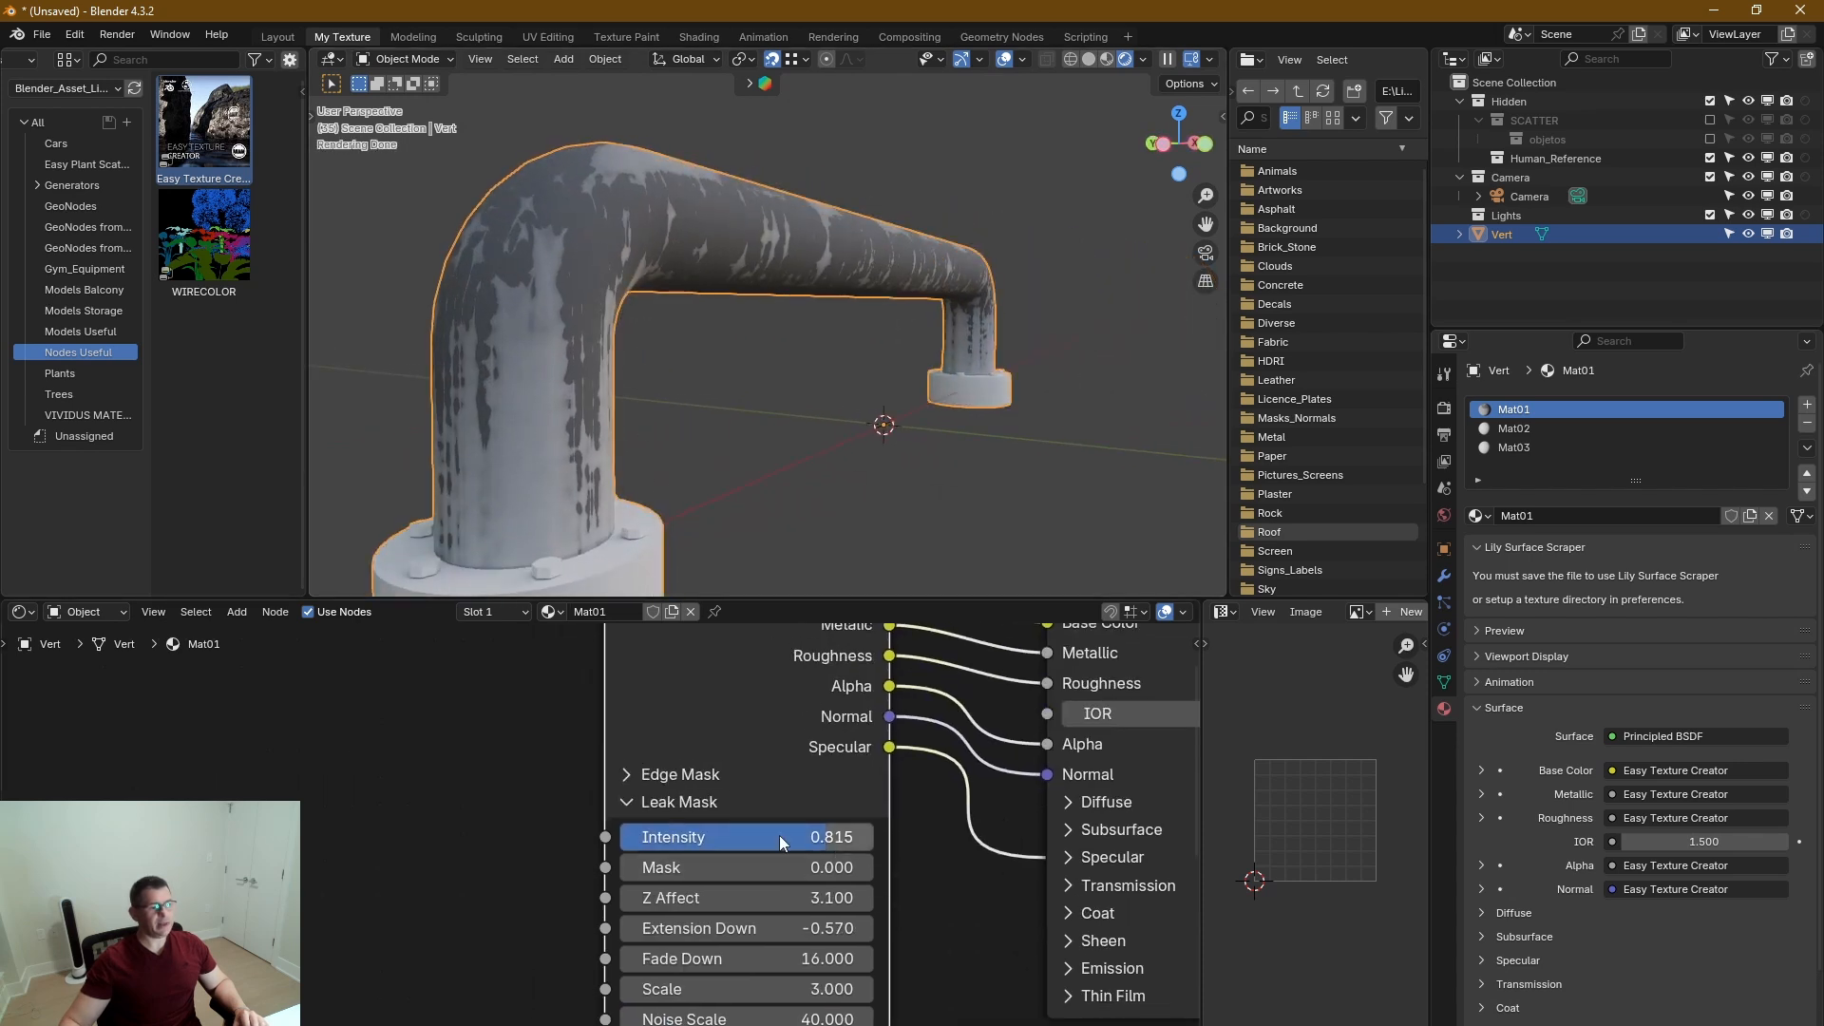
mouse_move(814, 836)
left_mouse_down()
mouse_move(665, 837)
mouse_move(739, 837)
left_mouse_up()
middle_click_drag(606, 357, 634, 517)
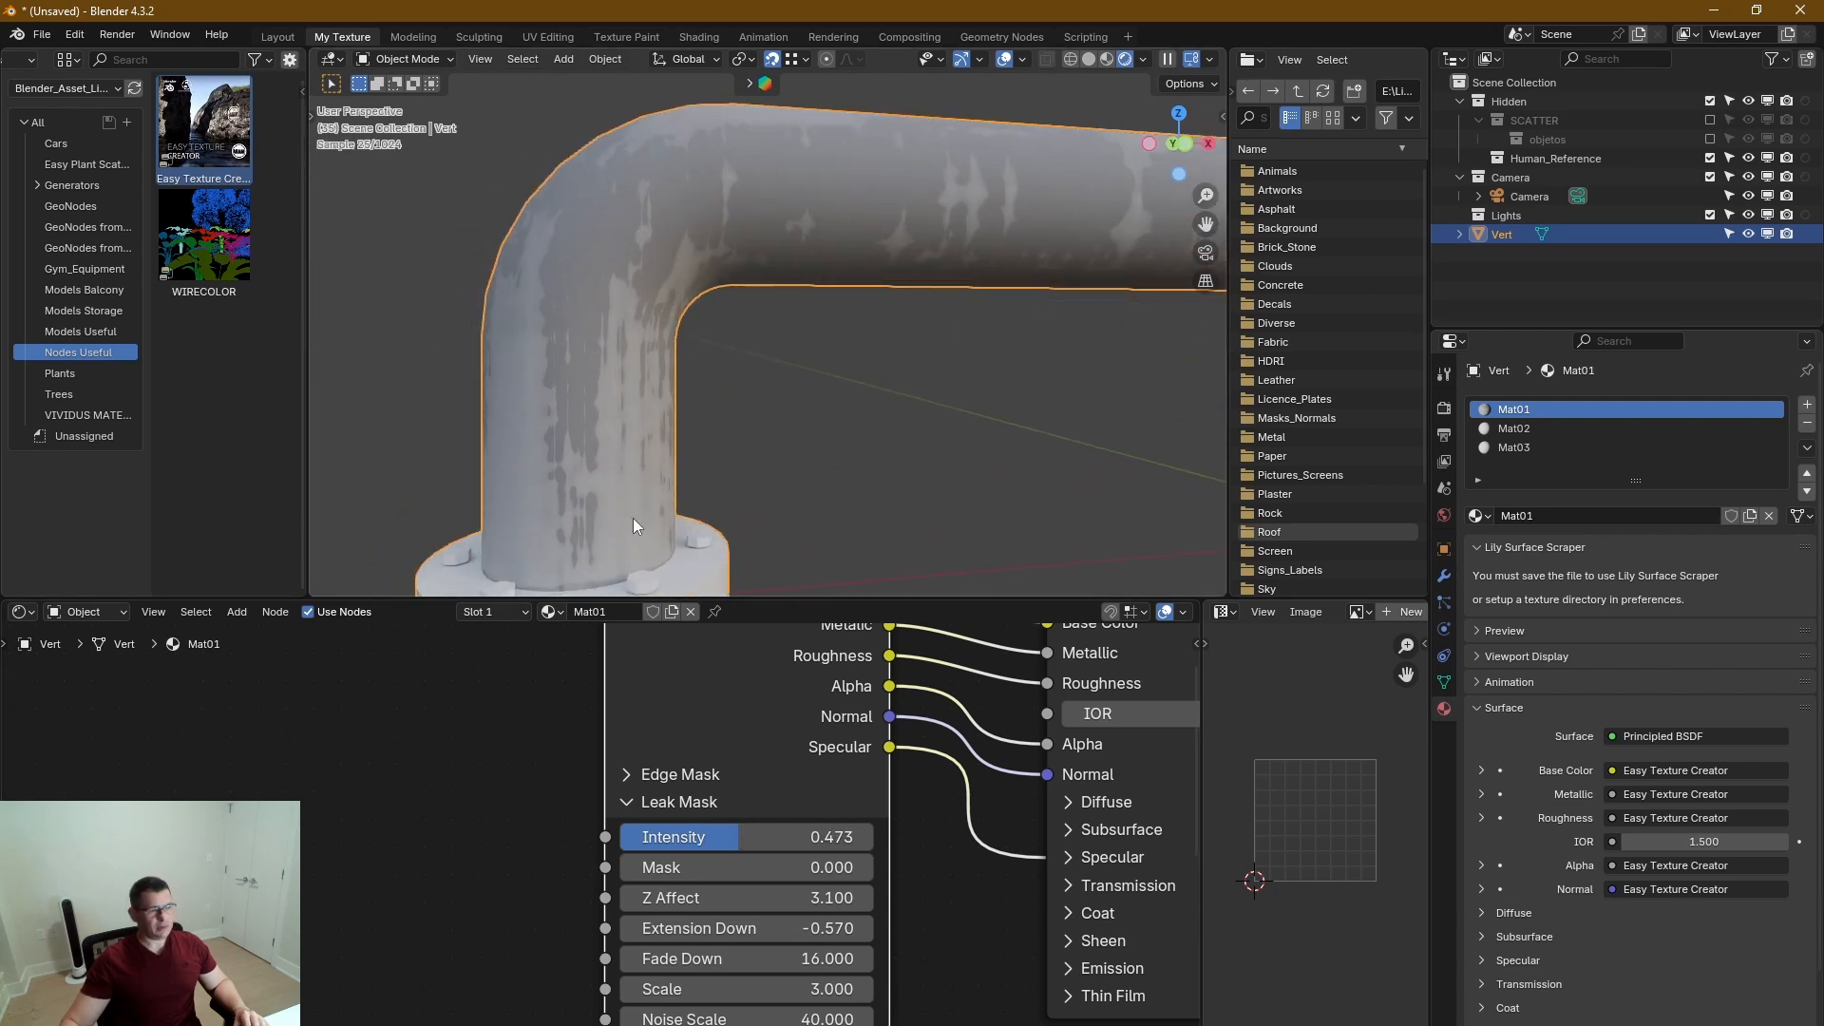
Try a Leak Mask Noise Scale of 0 and check the streaks around the handle's bend.
middle_click_drag(785, 913, 726, 730)
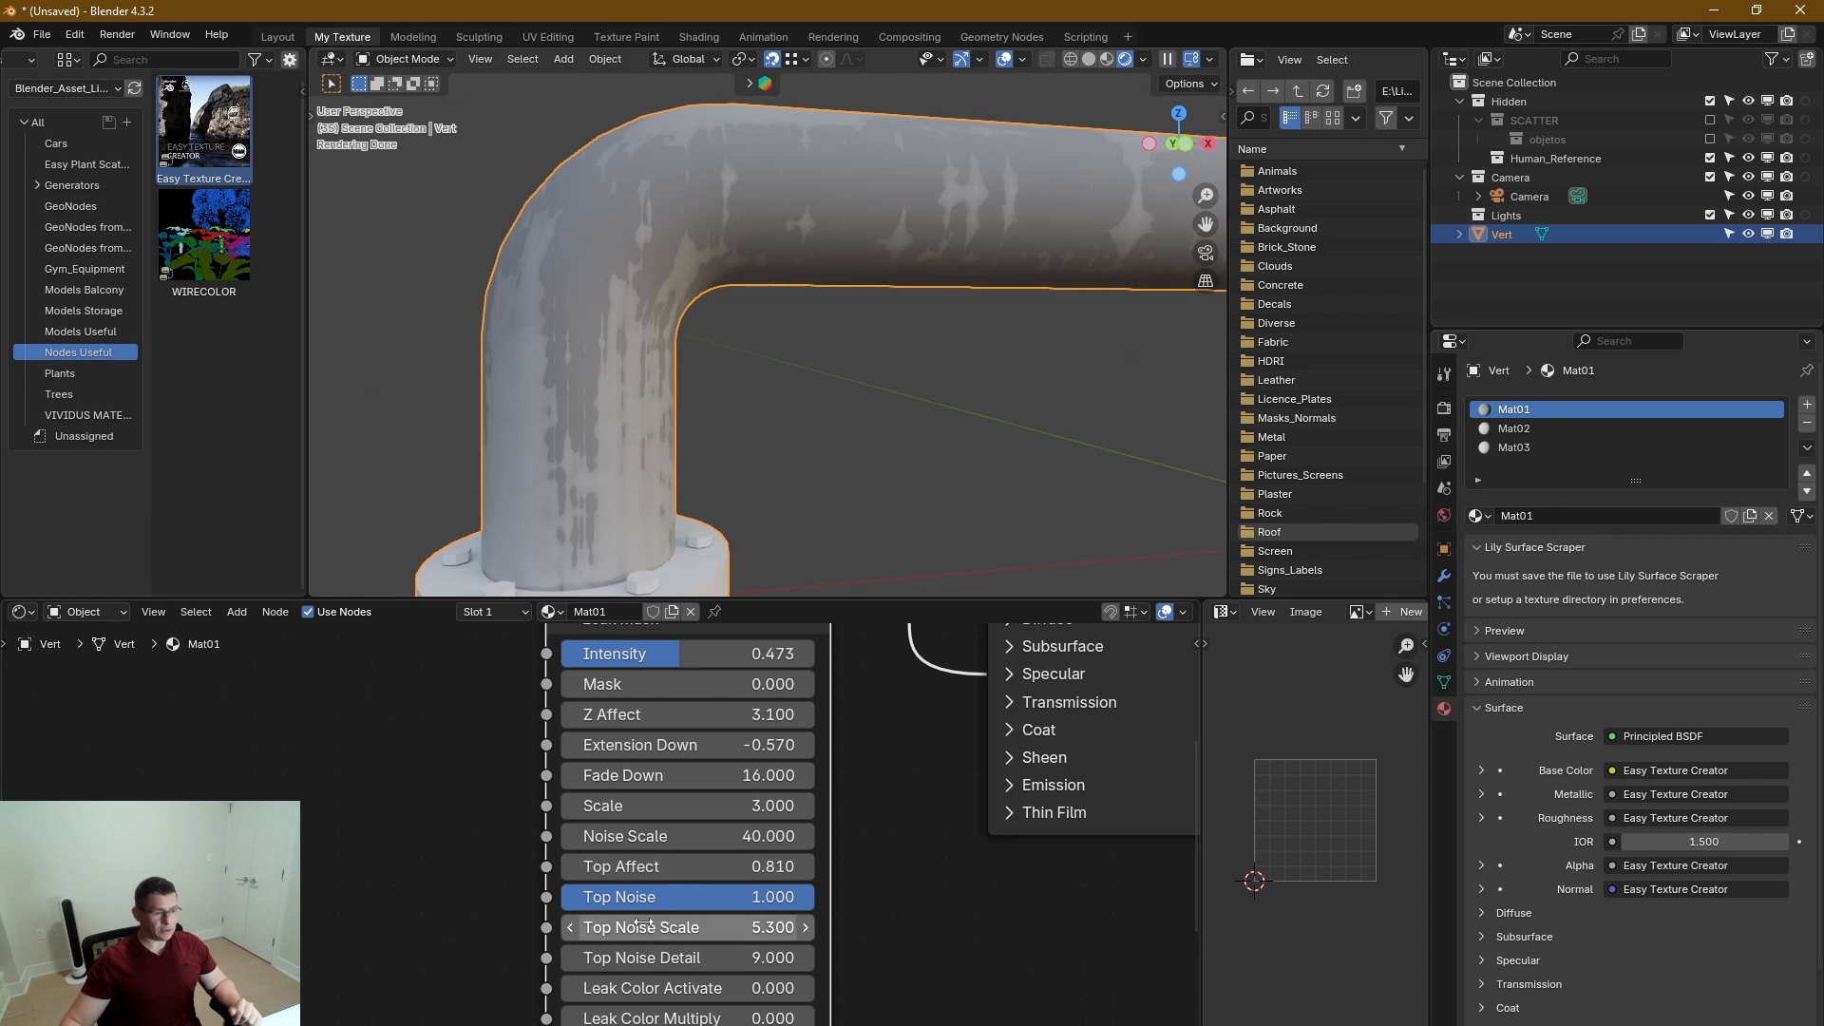
double_click(761, 838)
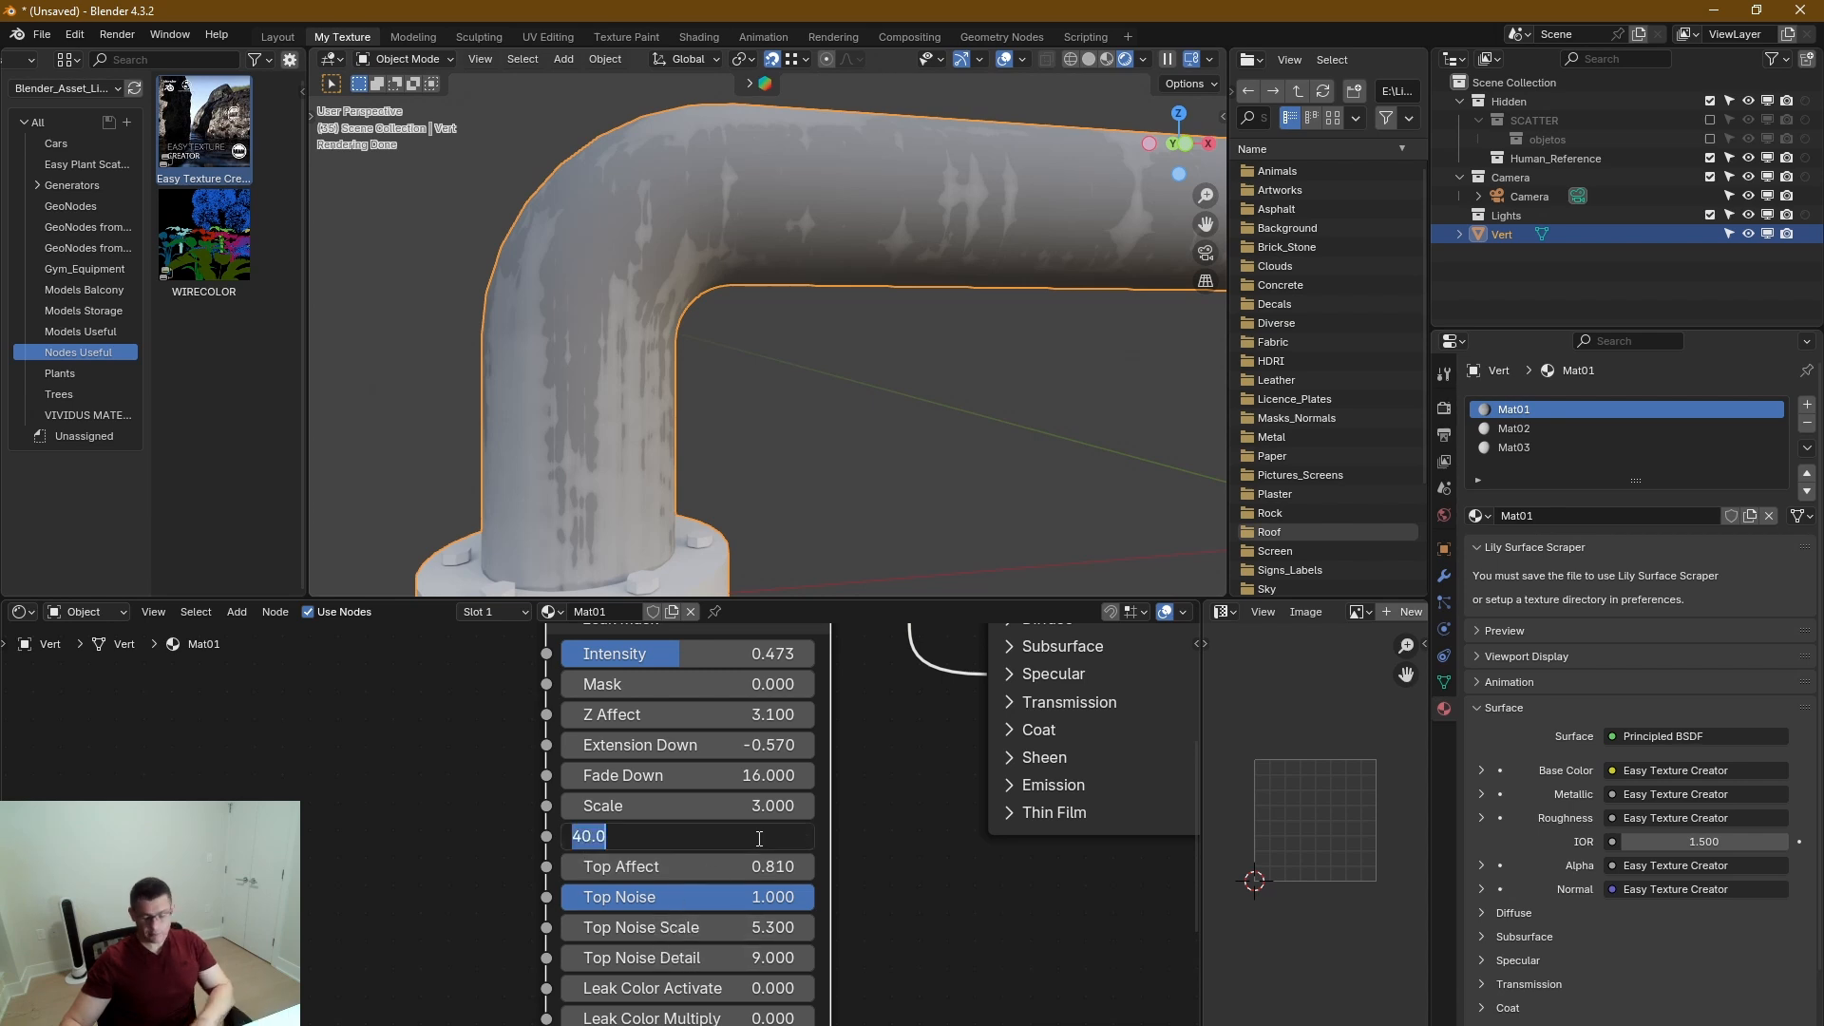
type("0")
key("Return")
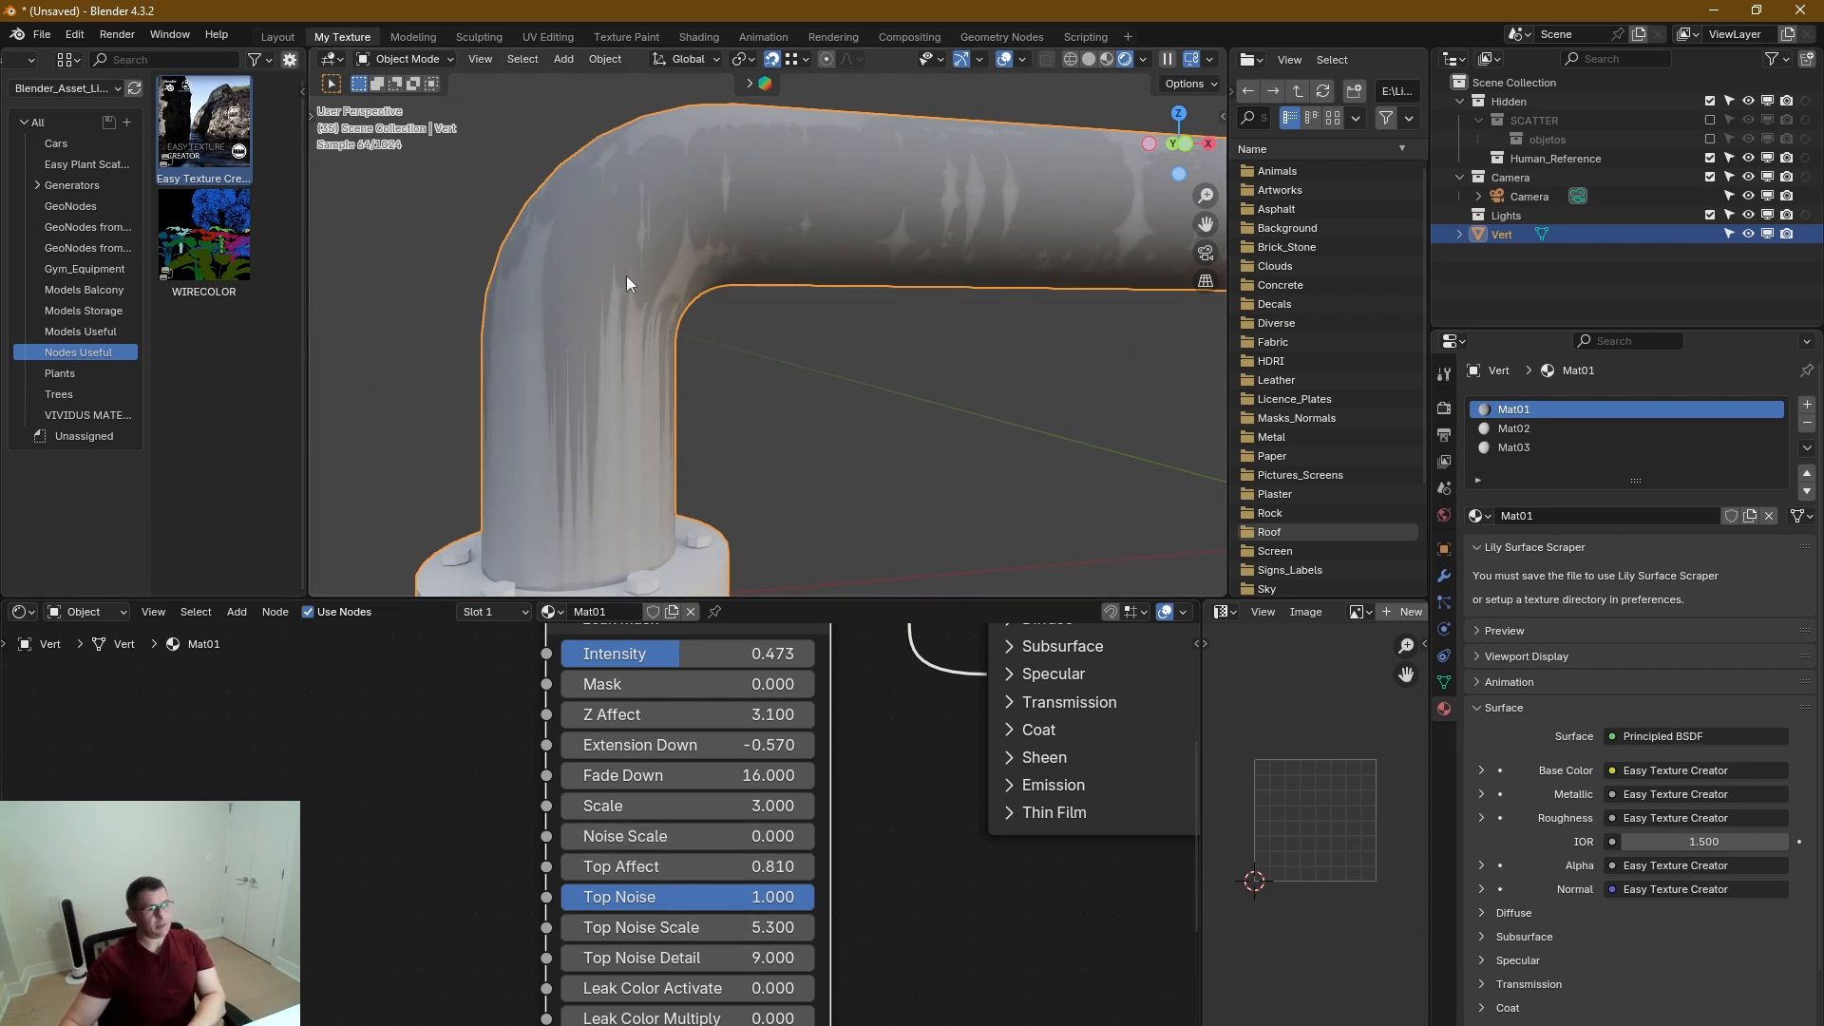
middle_click_drag(626, 275, 570, 476)
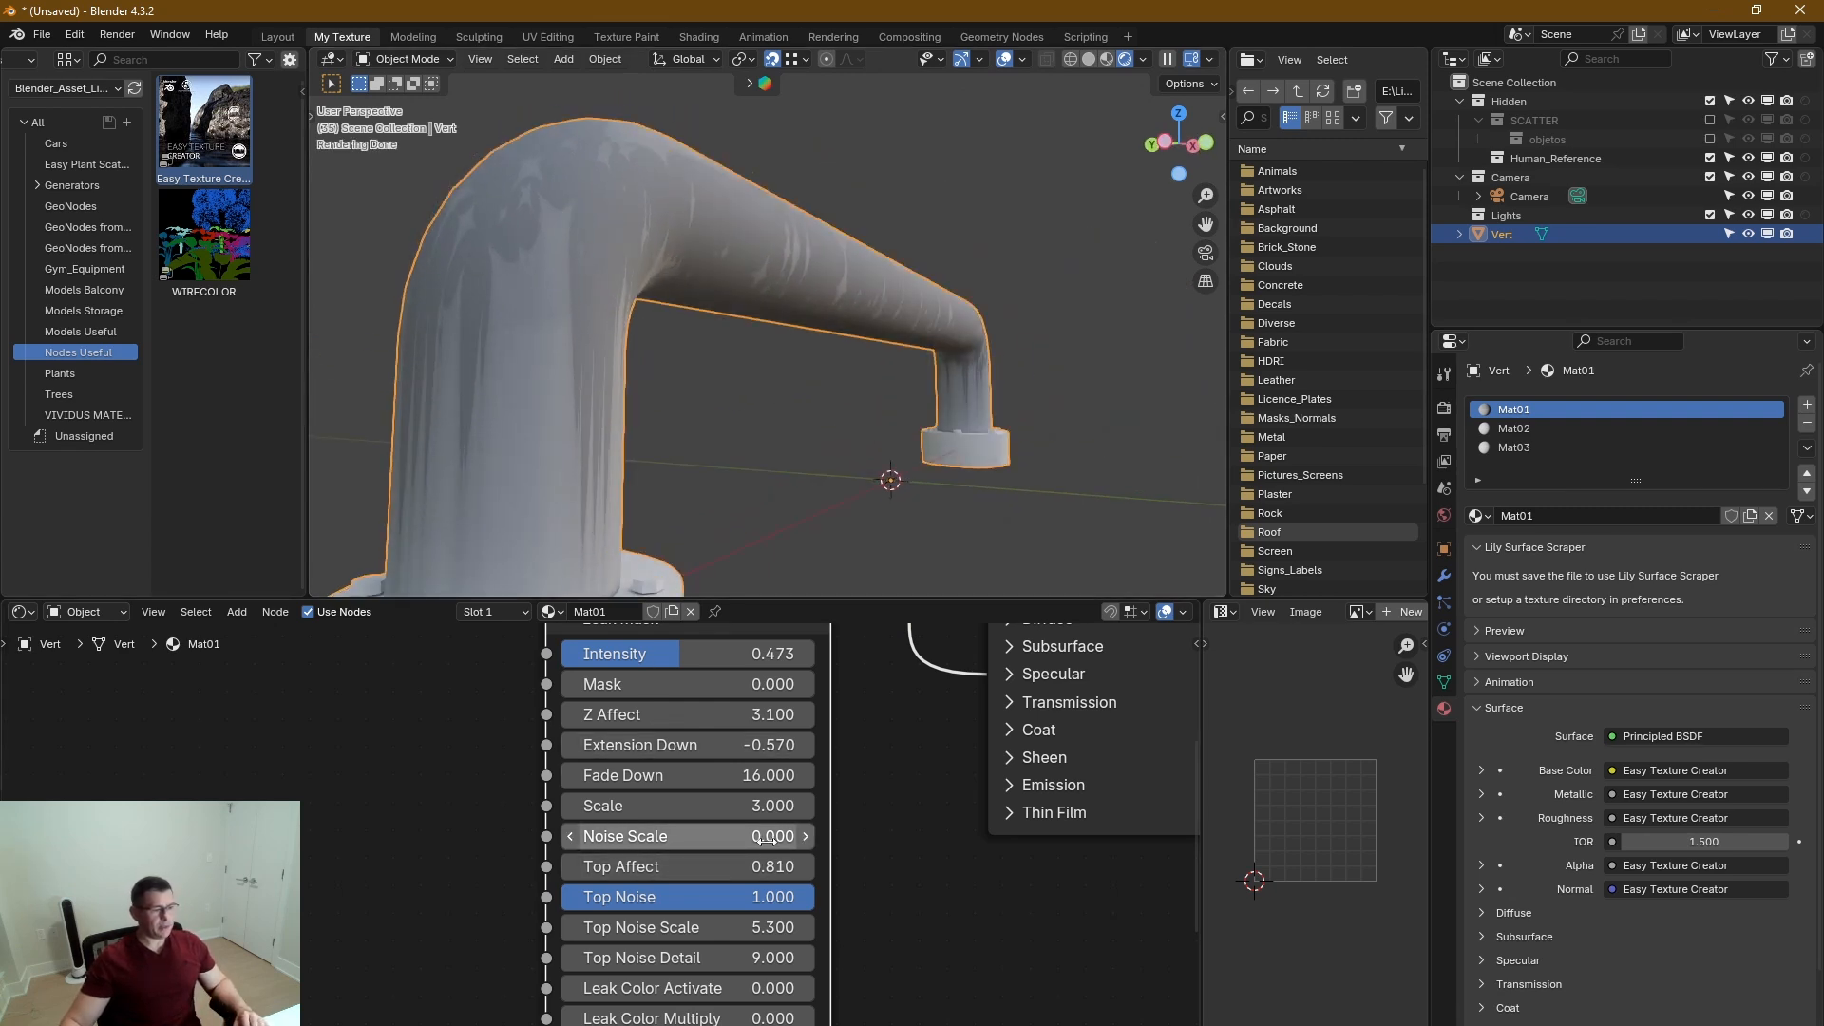
Set the Leak Mask's Noise Scale to 143.7 and inspect the leaks along the whole handle.
left_click_drag(768, 840, 1108, 841)
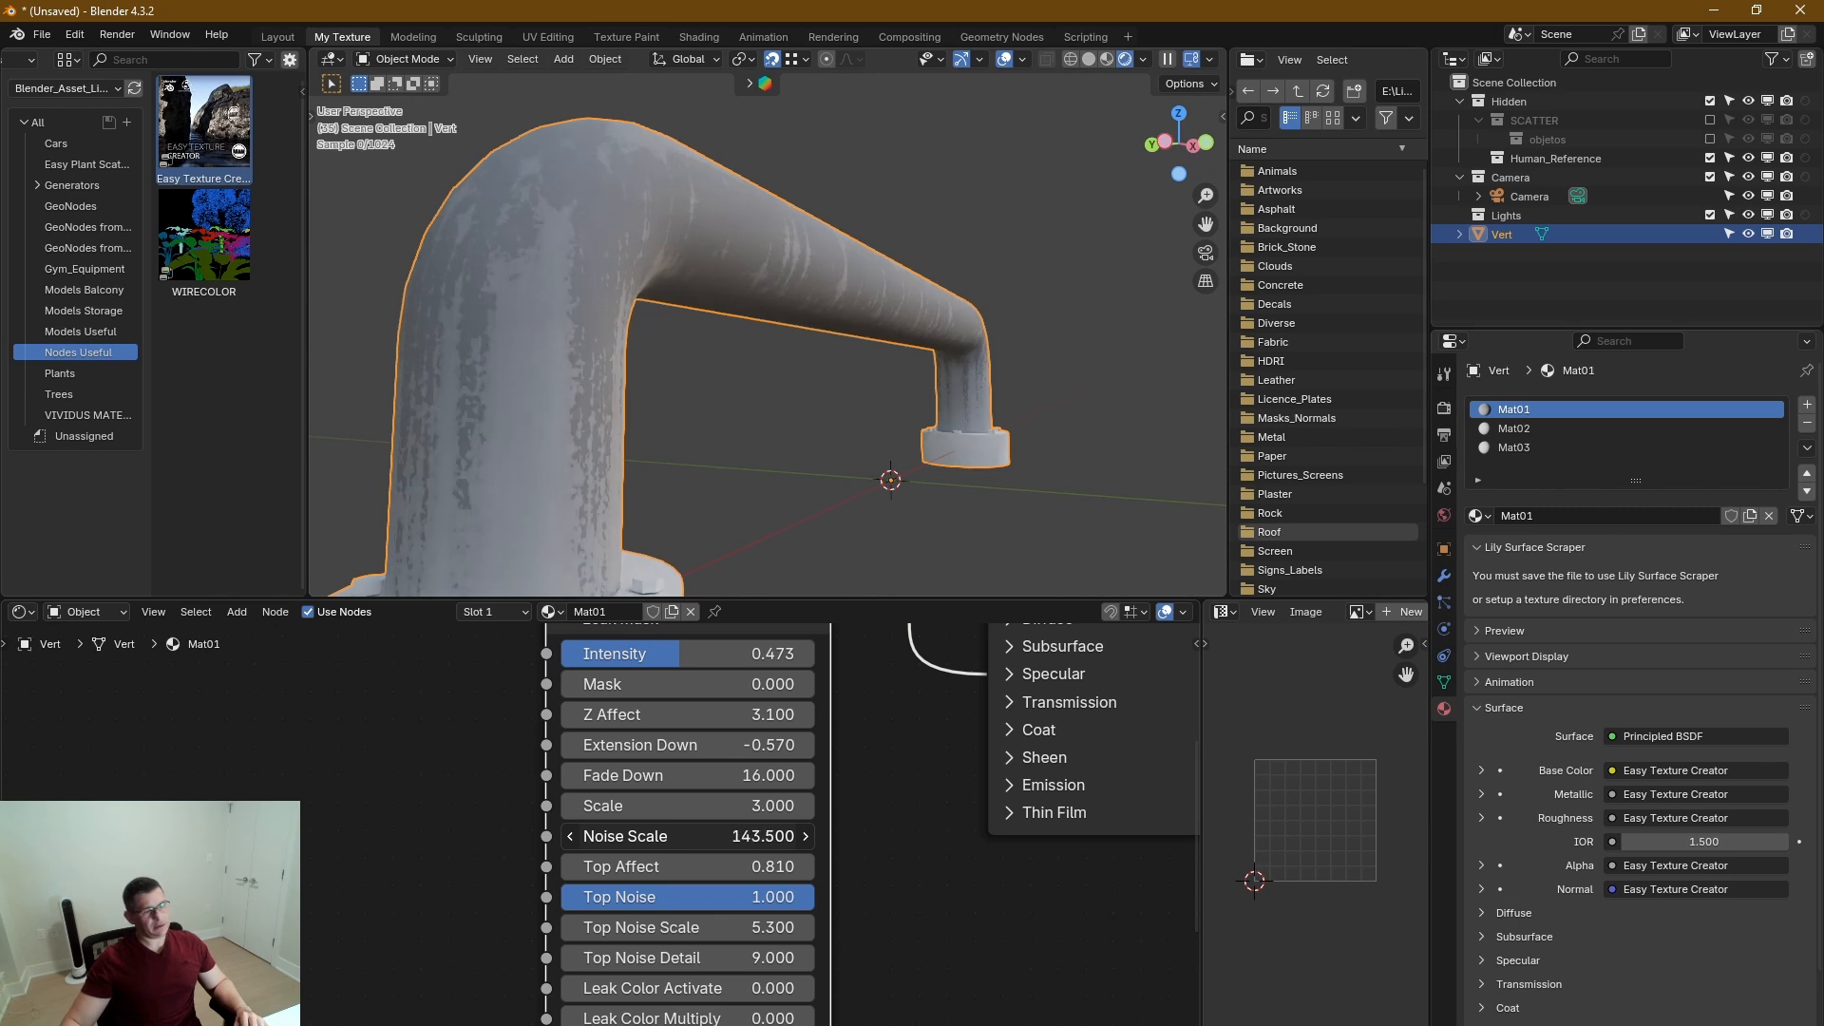
middle_click_drag(580, 350, 599, 414)
scroll(568, 317, "down", 2)
scroll(585, 399, "down", 4)
scroll(585, 385, "up", 3)
scroll(641, 509, "up", 3)
scroll(825, 453, "down", 3)
scroll(652, 418, "down", 2)
scroll(619, 425, "up", 2)
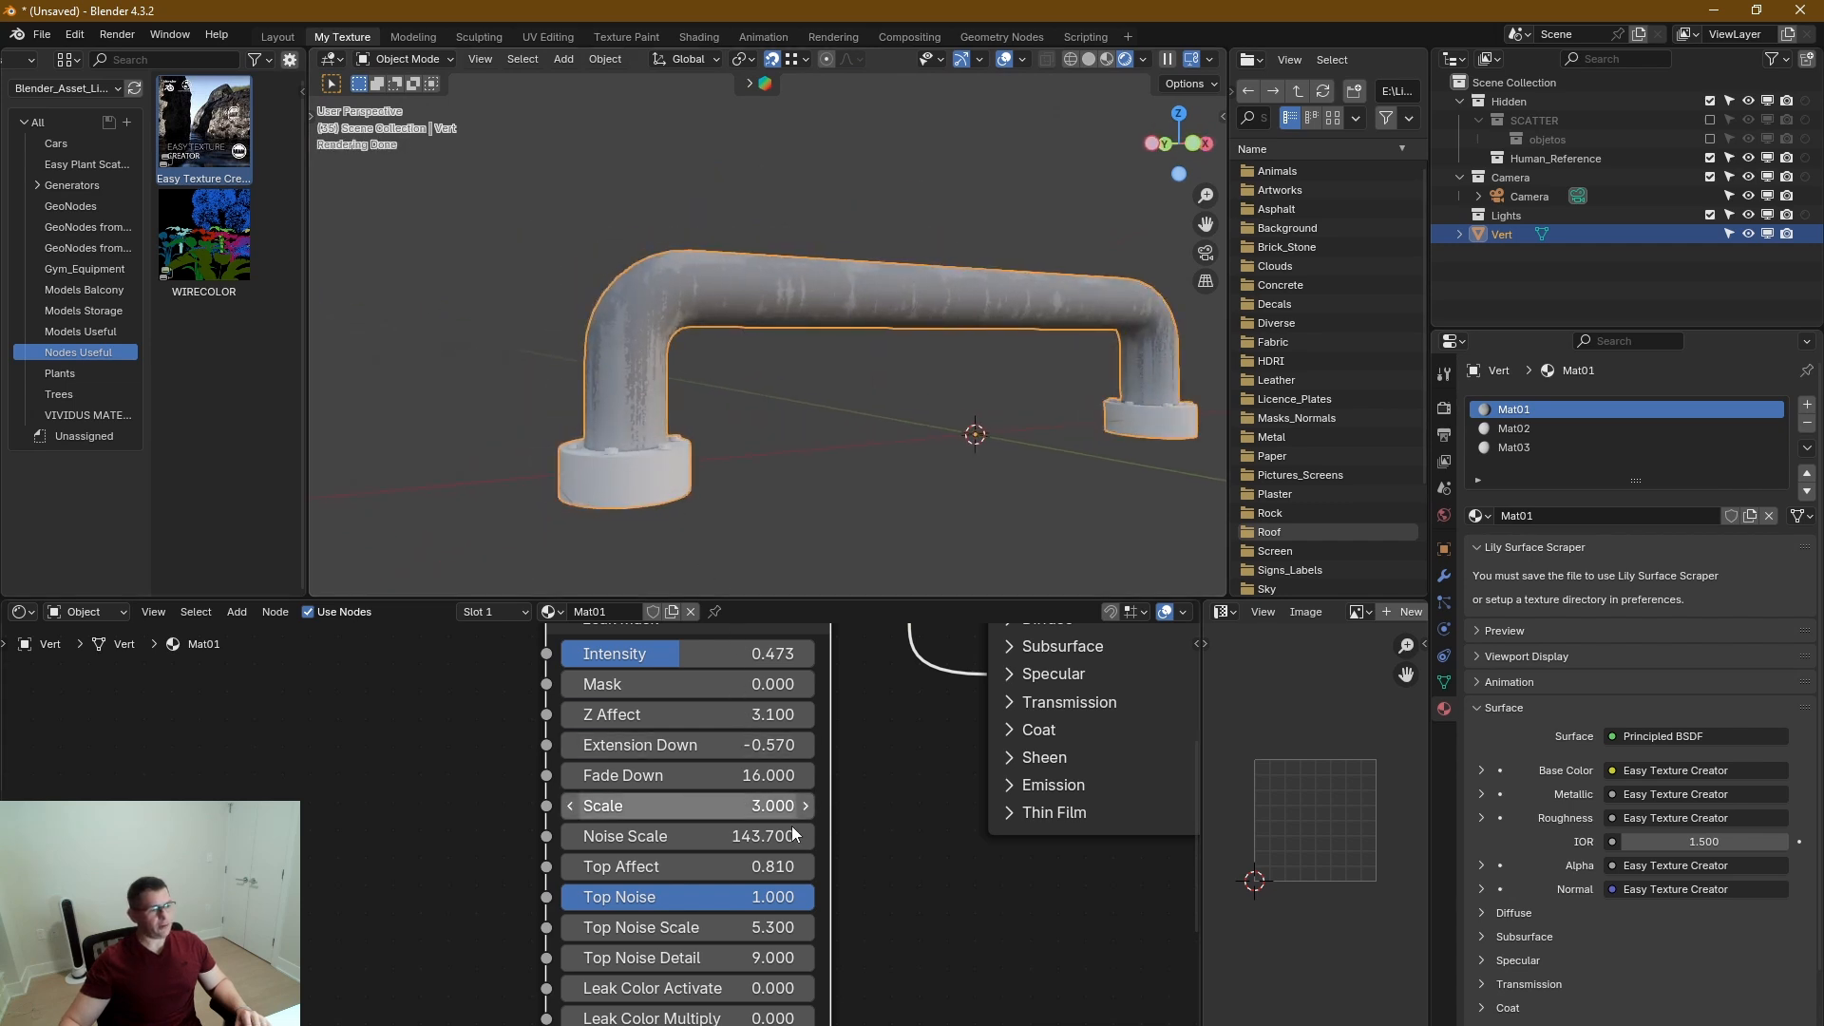
Collapse the Leak Mask section and inspect the leaks near the handle's round base.
middle_click_drag(891, 855, 928, 985)
left_click(607, 748)
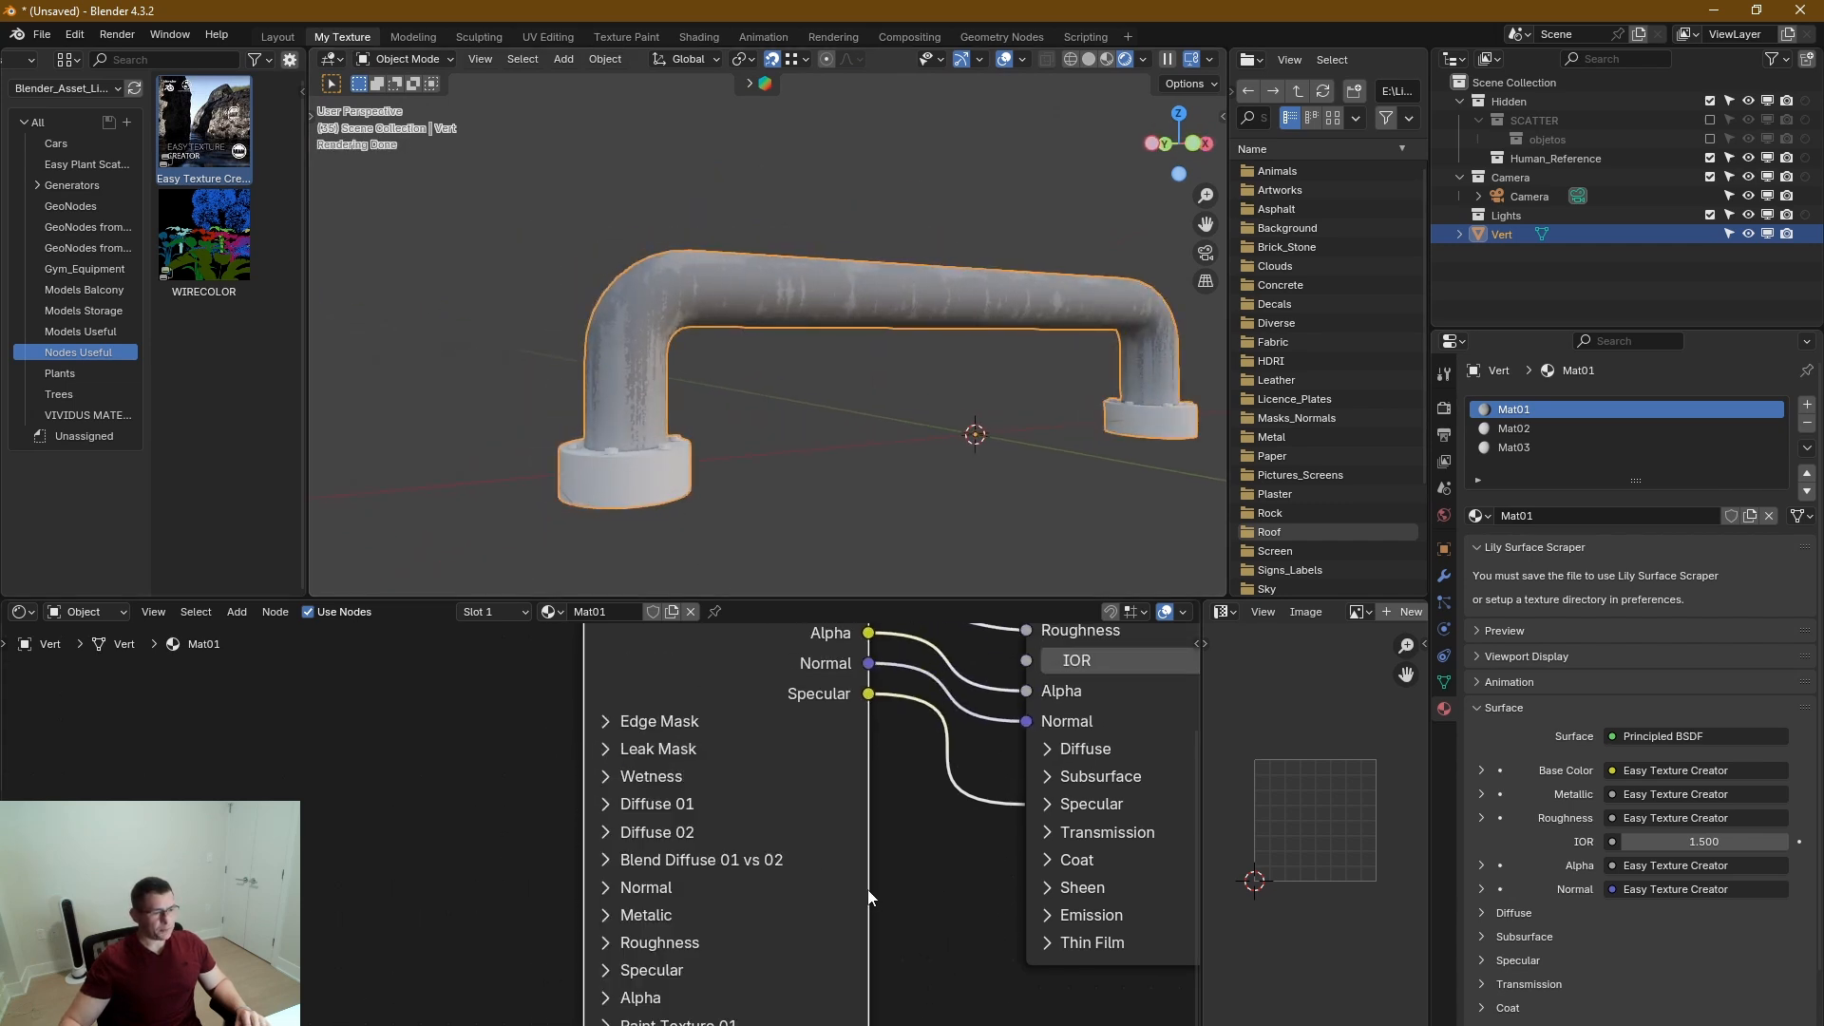
middle_click_drag(869, 896, 888, 839)
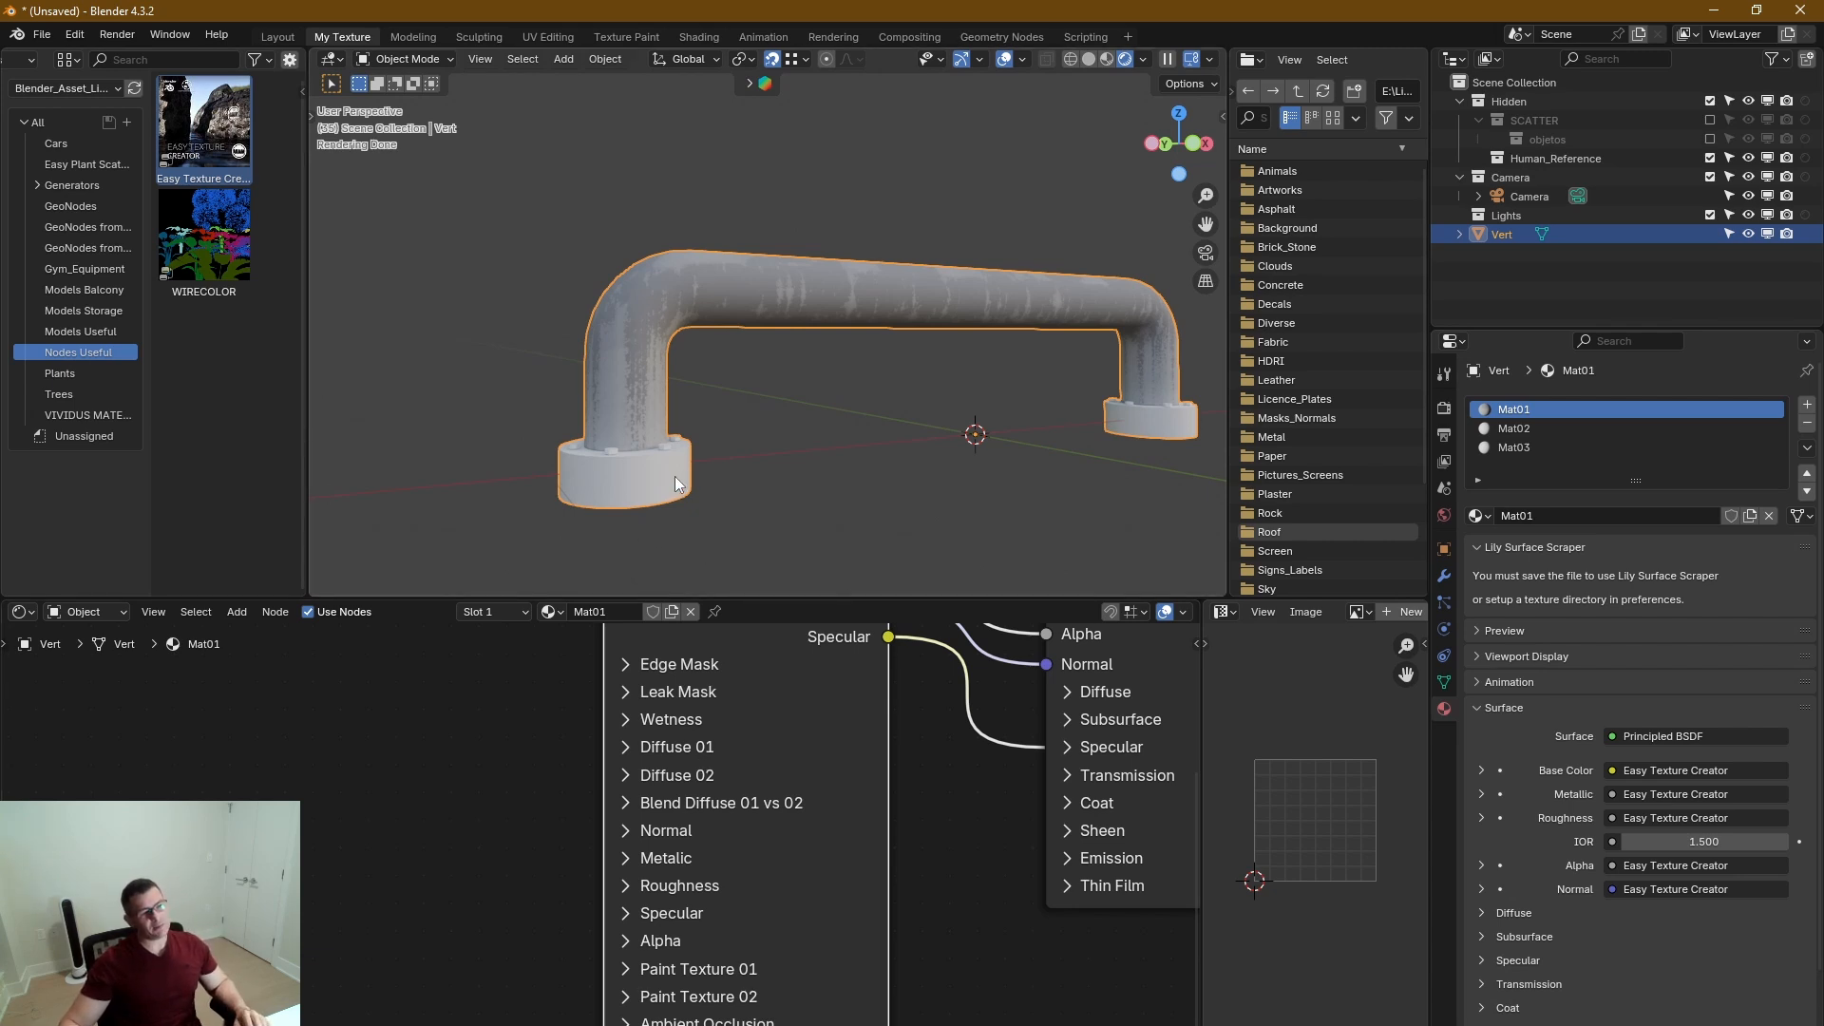
scroll(670, 420, "up", 4)
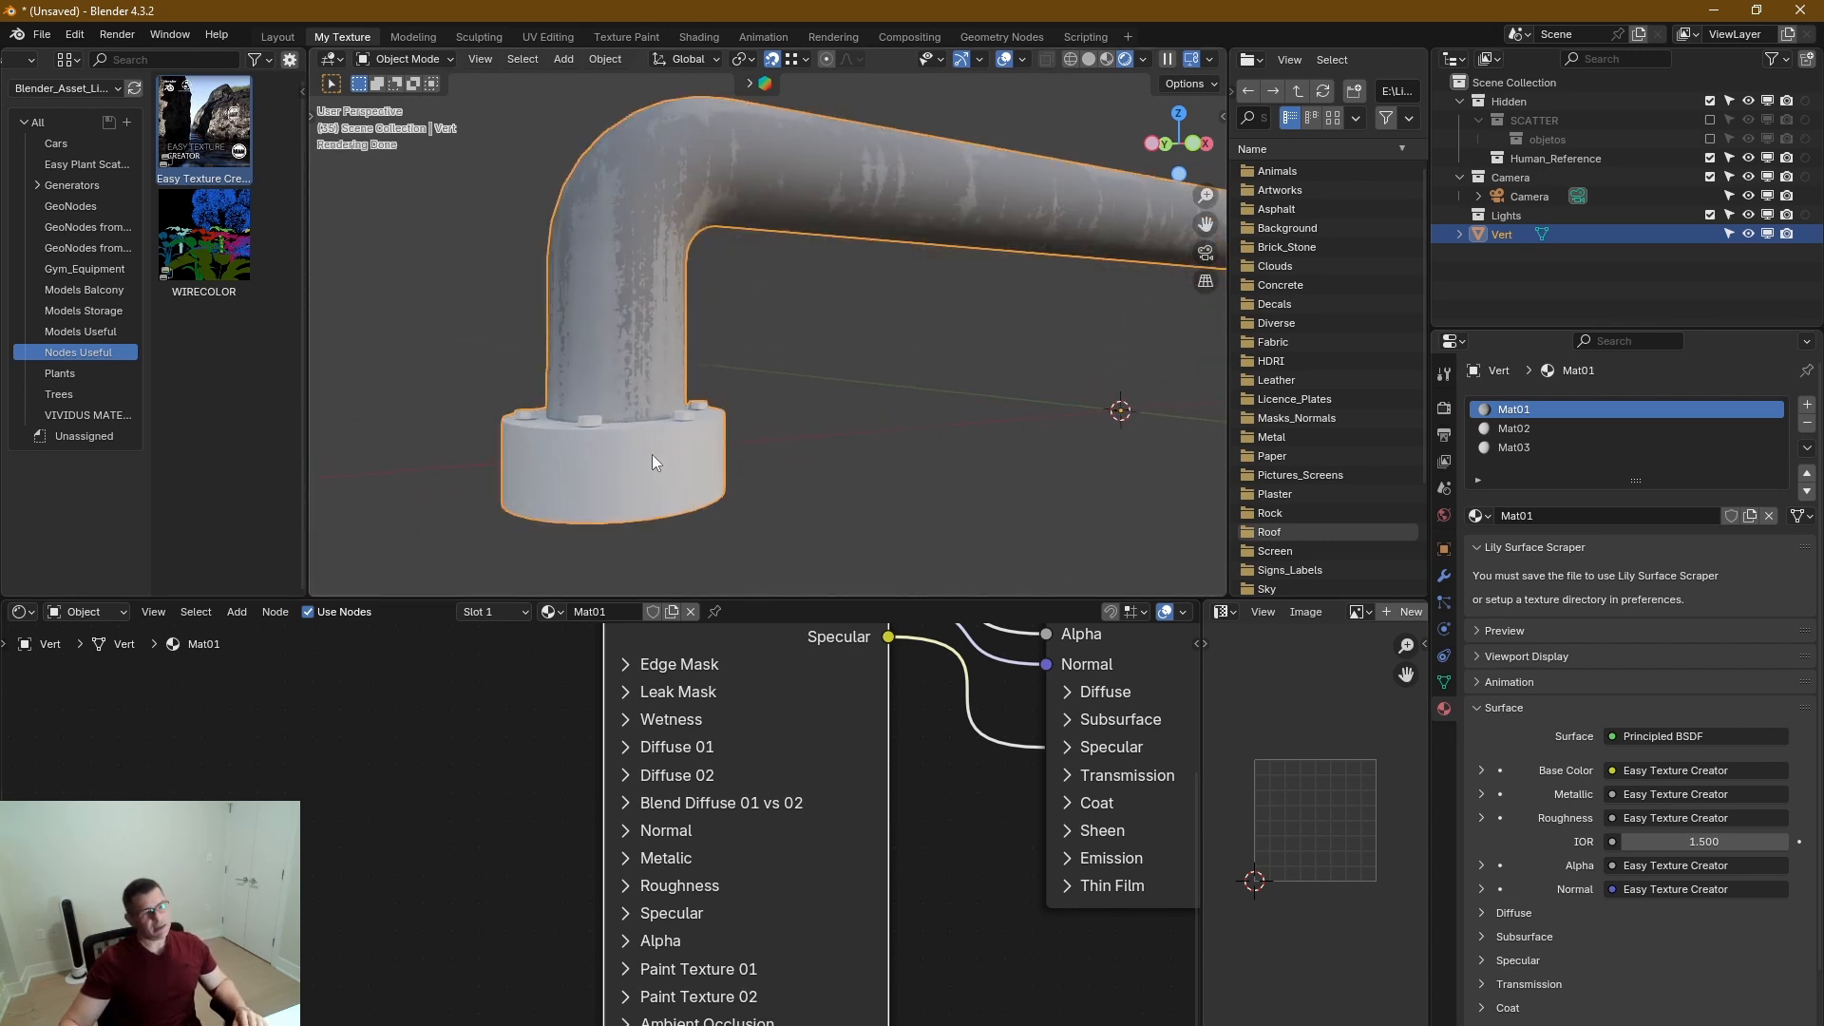
middle_click_drag(652, 454, 648, 449)
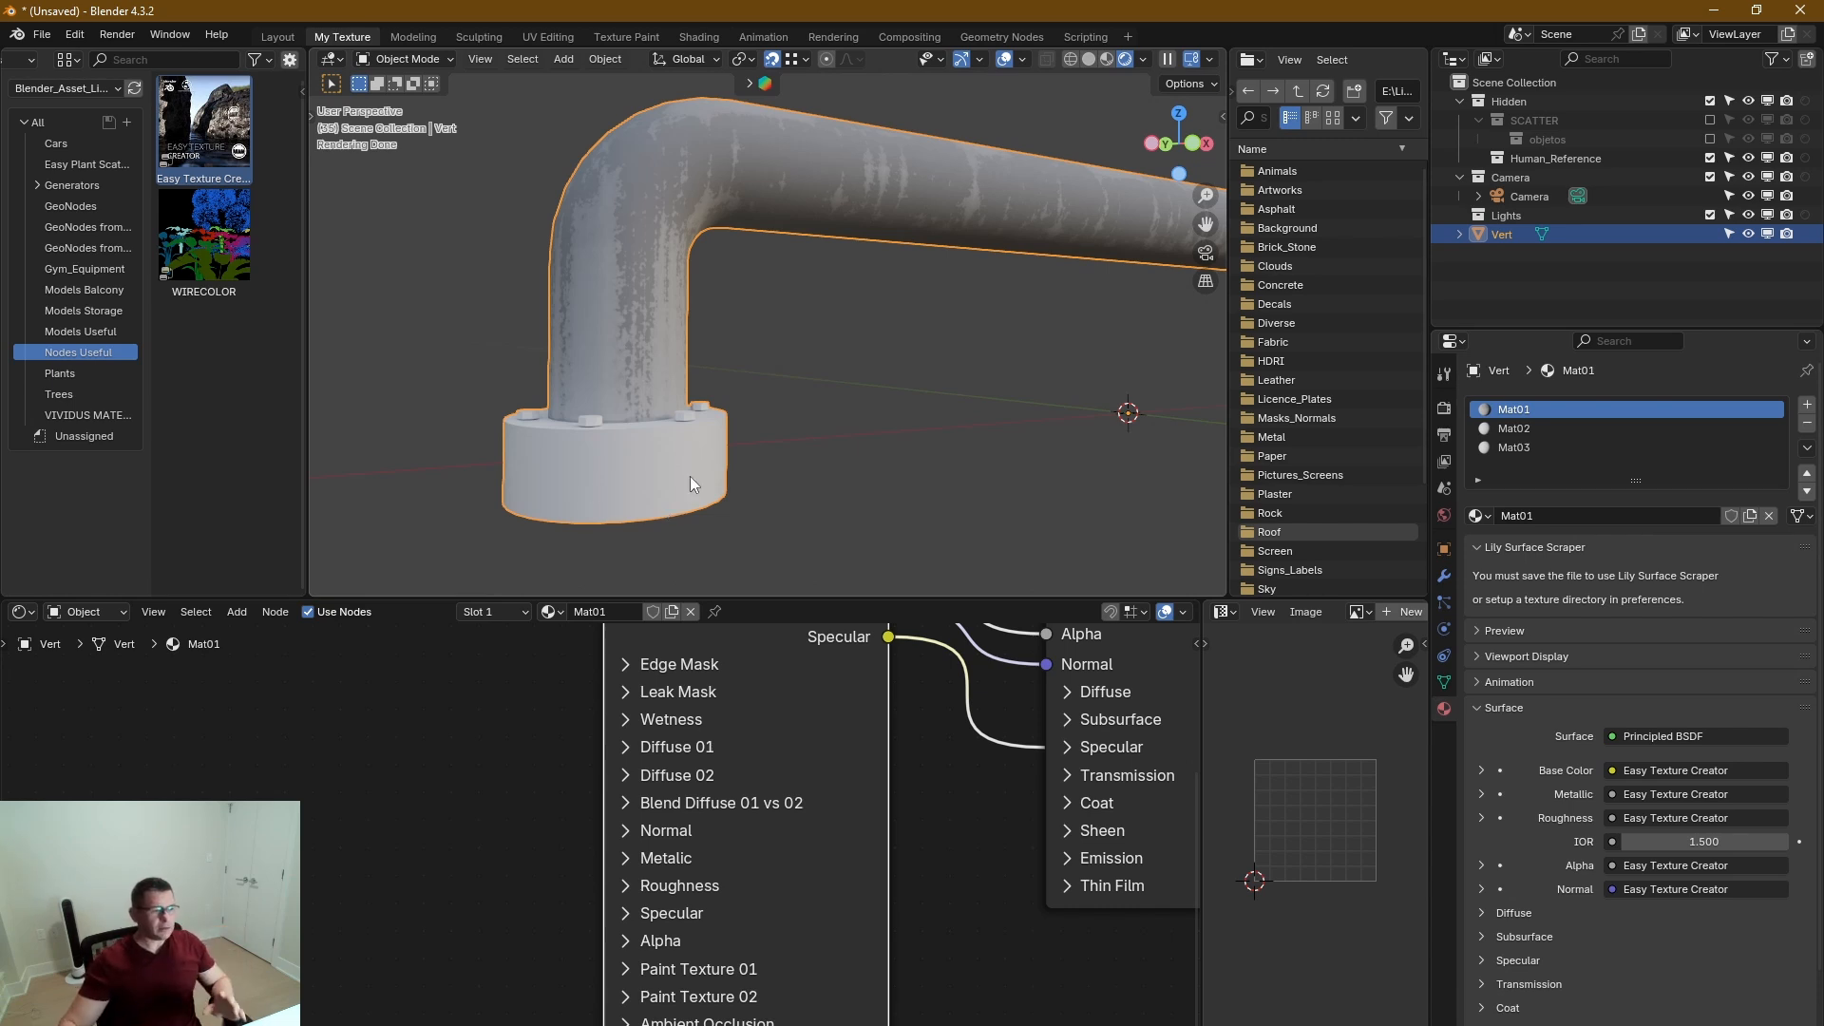
Reopen the Diffuse 01 section and darken color 01 to a dark grey.
scroll(859, 849, "up", 1)
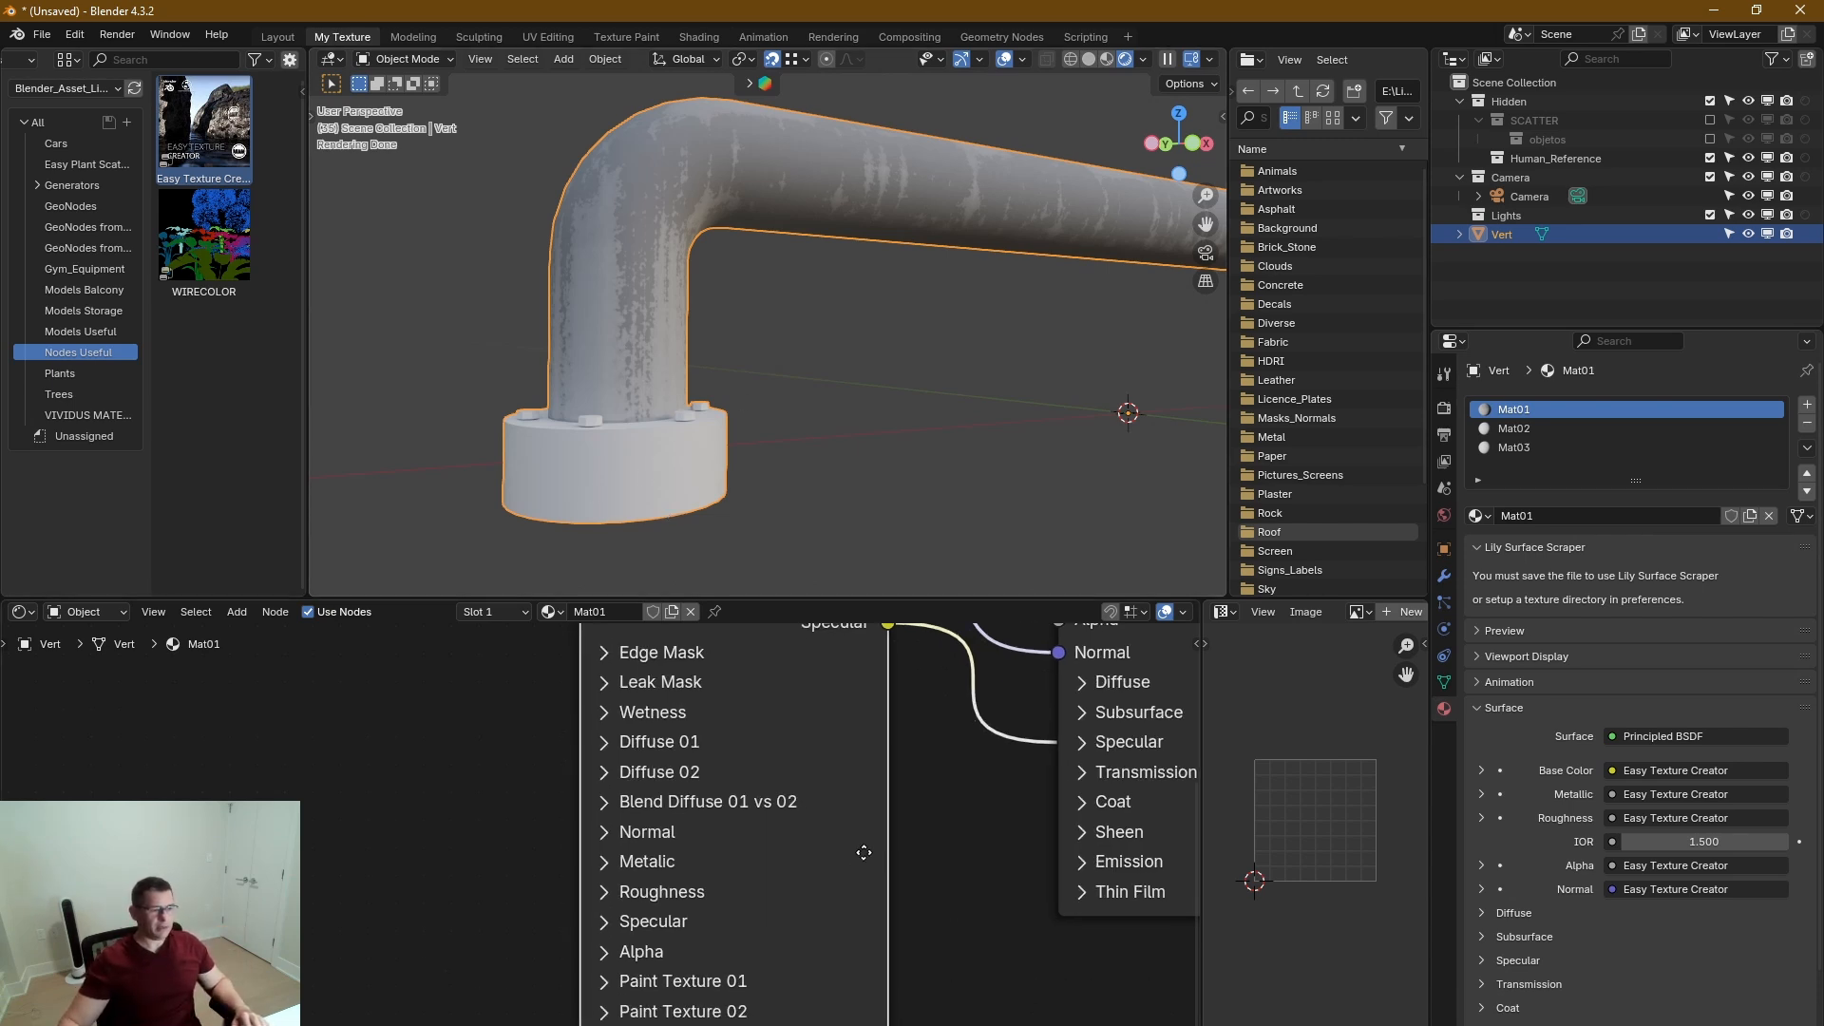
middle_click_drag(813, 862, 745, 948)
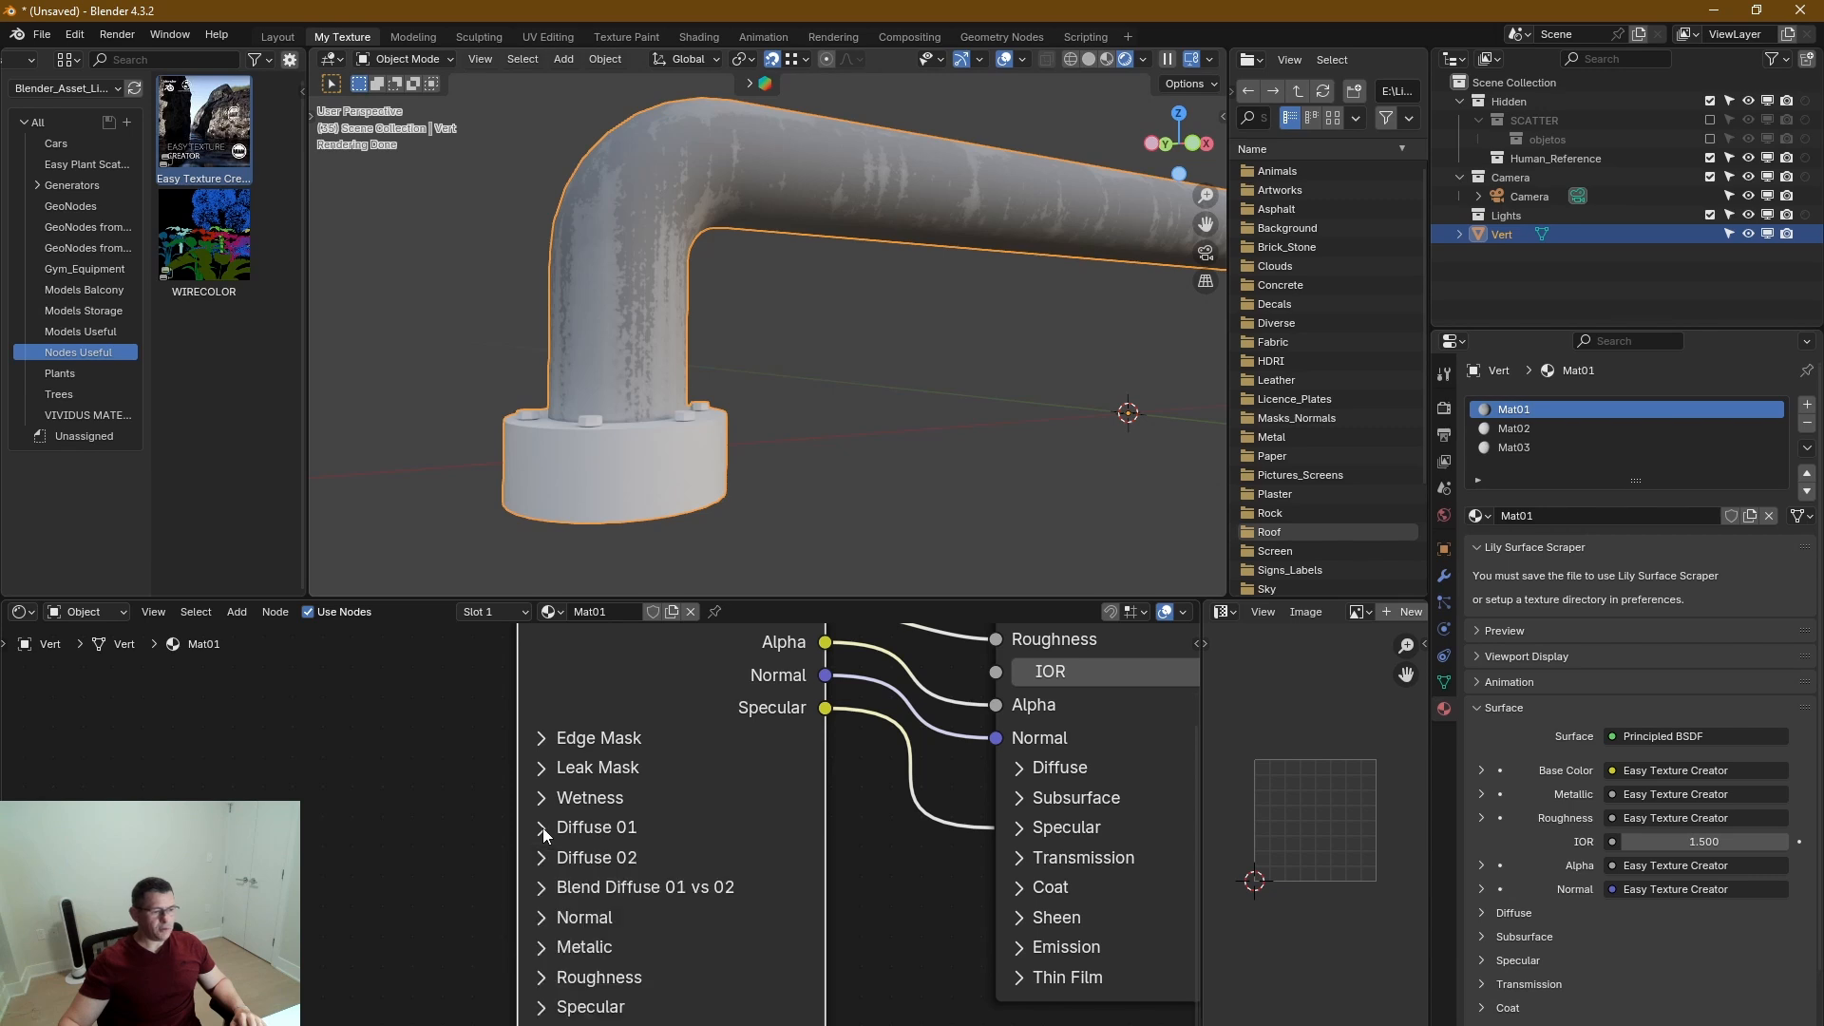
left_click(544, 828)
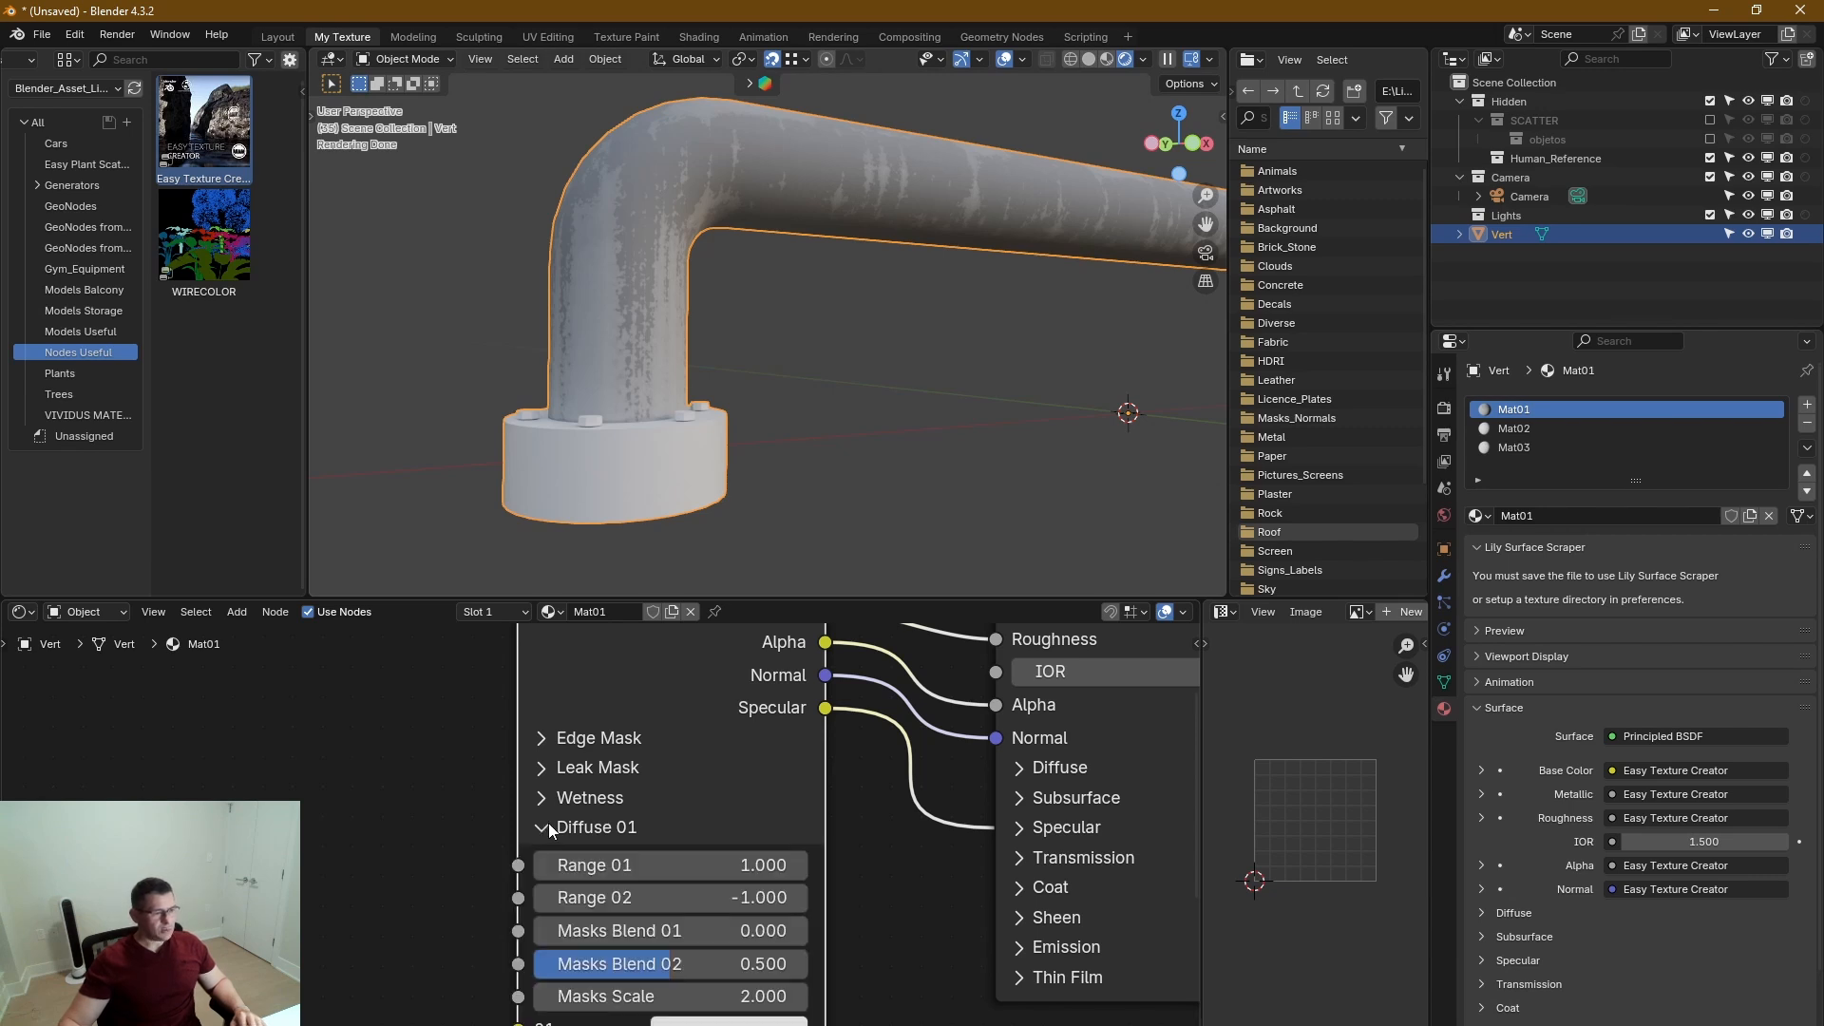
middle_click_drag(829, 981, 721, 833)
left_click(660, 876)
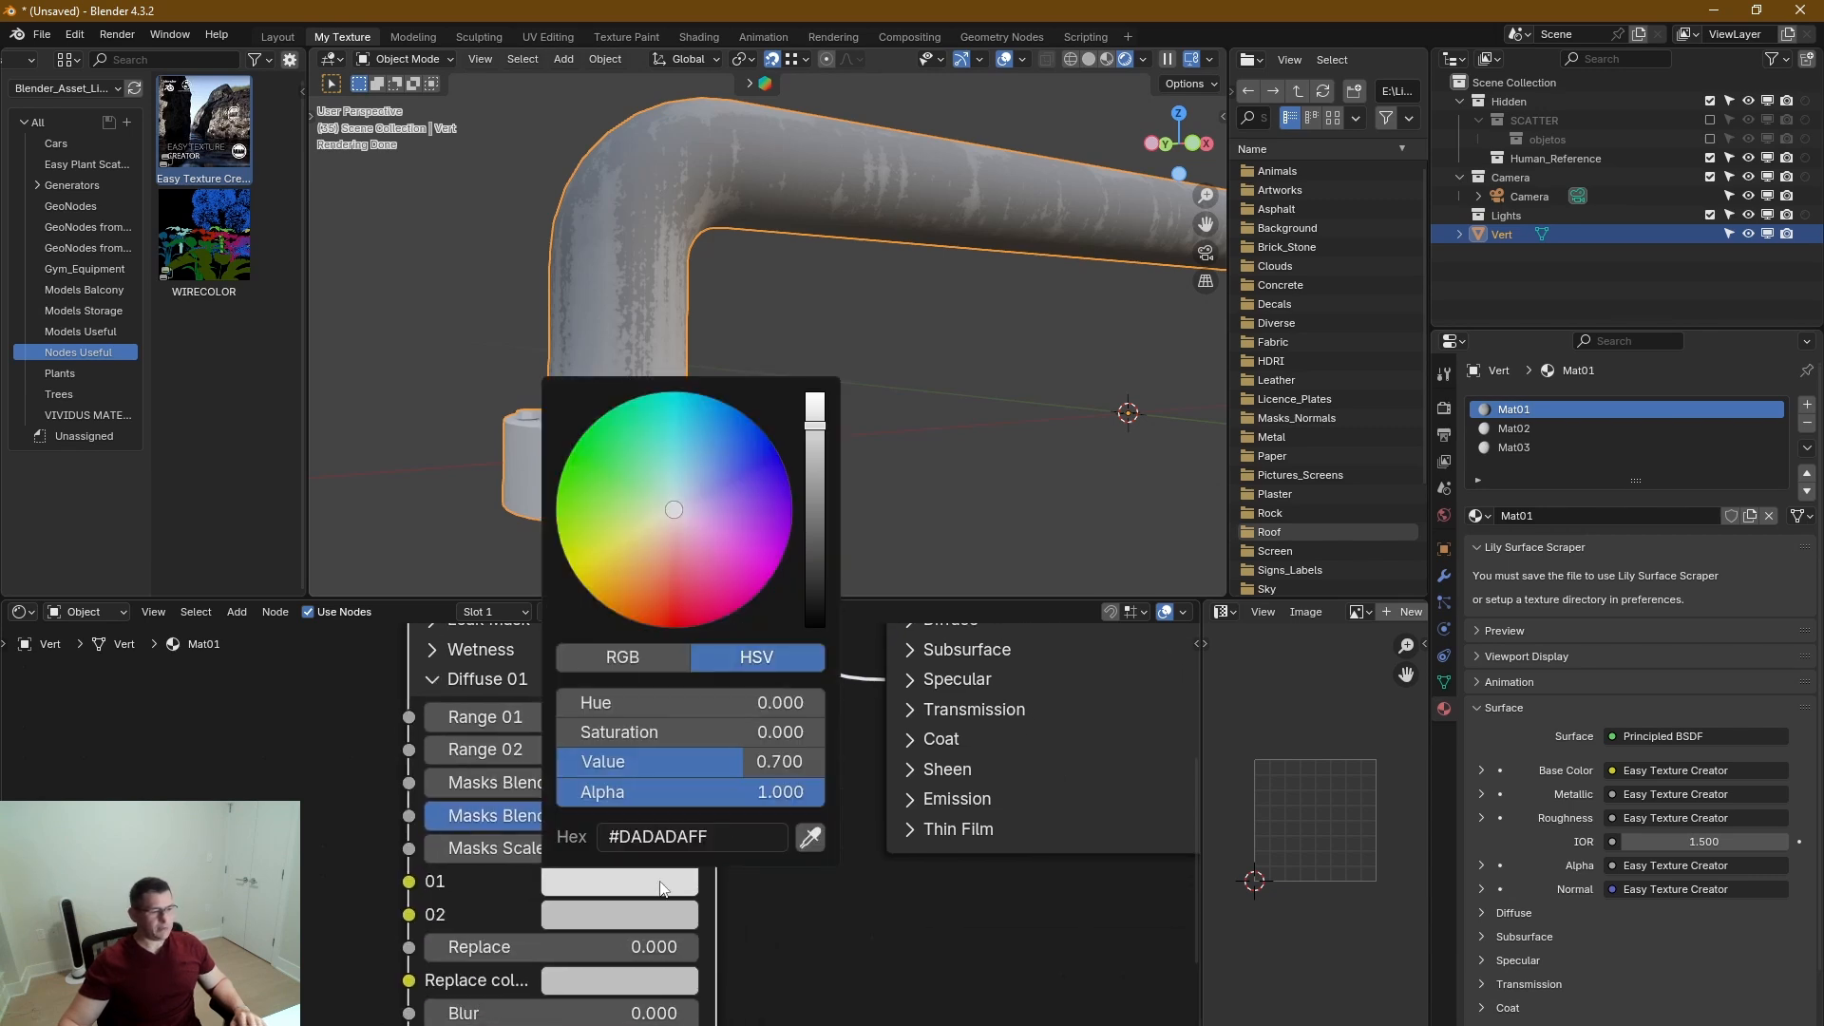
left_click_drag(819, 511, 816, 567)
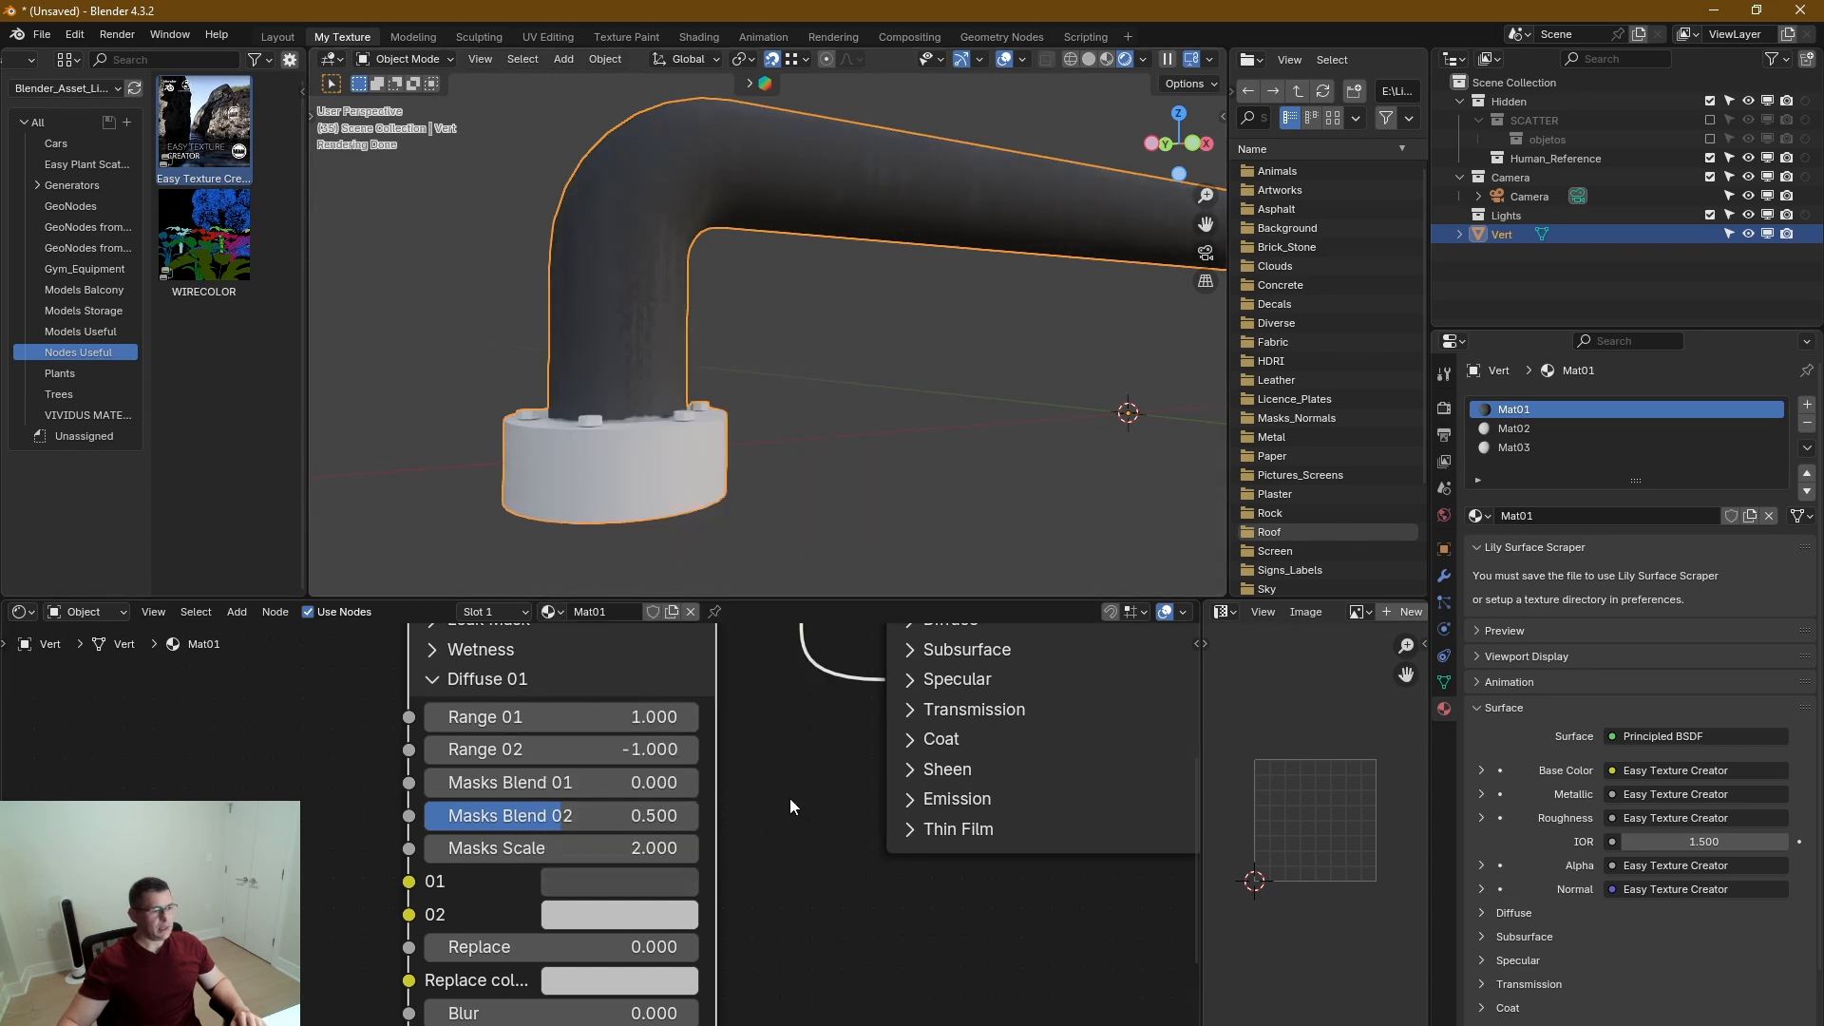
Set Range 01 in Diffuse 01 to 3.46, check the handle's surface, and collapse the section.
middle_click_drag(789, 798, 766, 861)
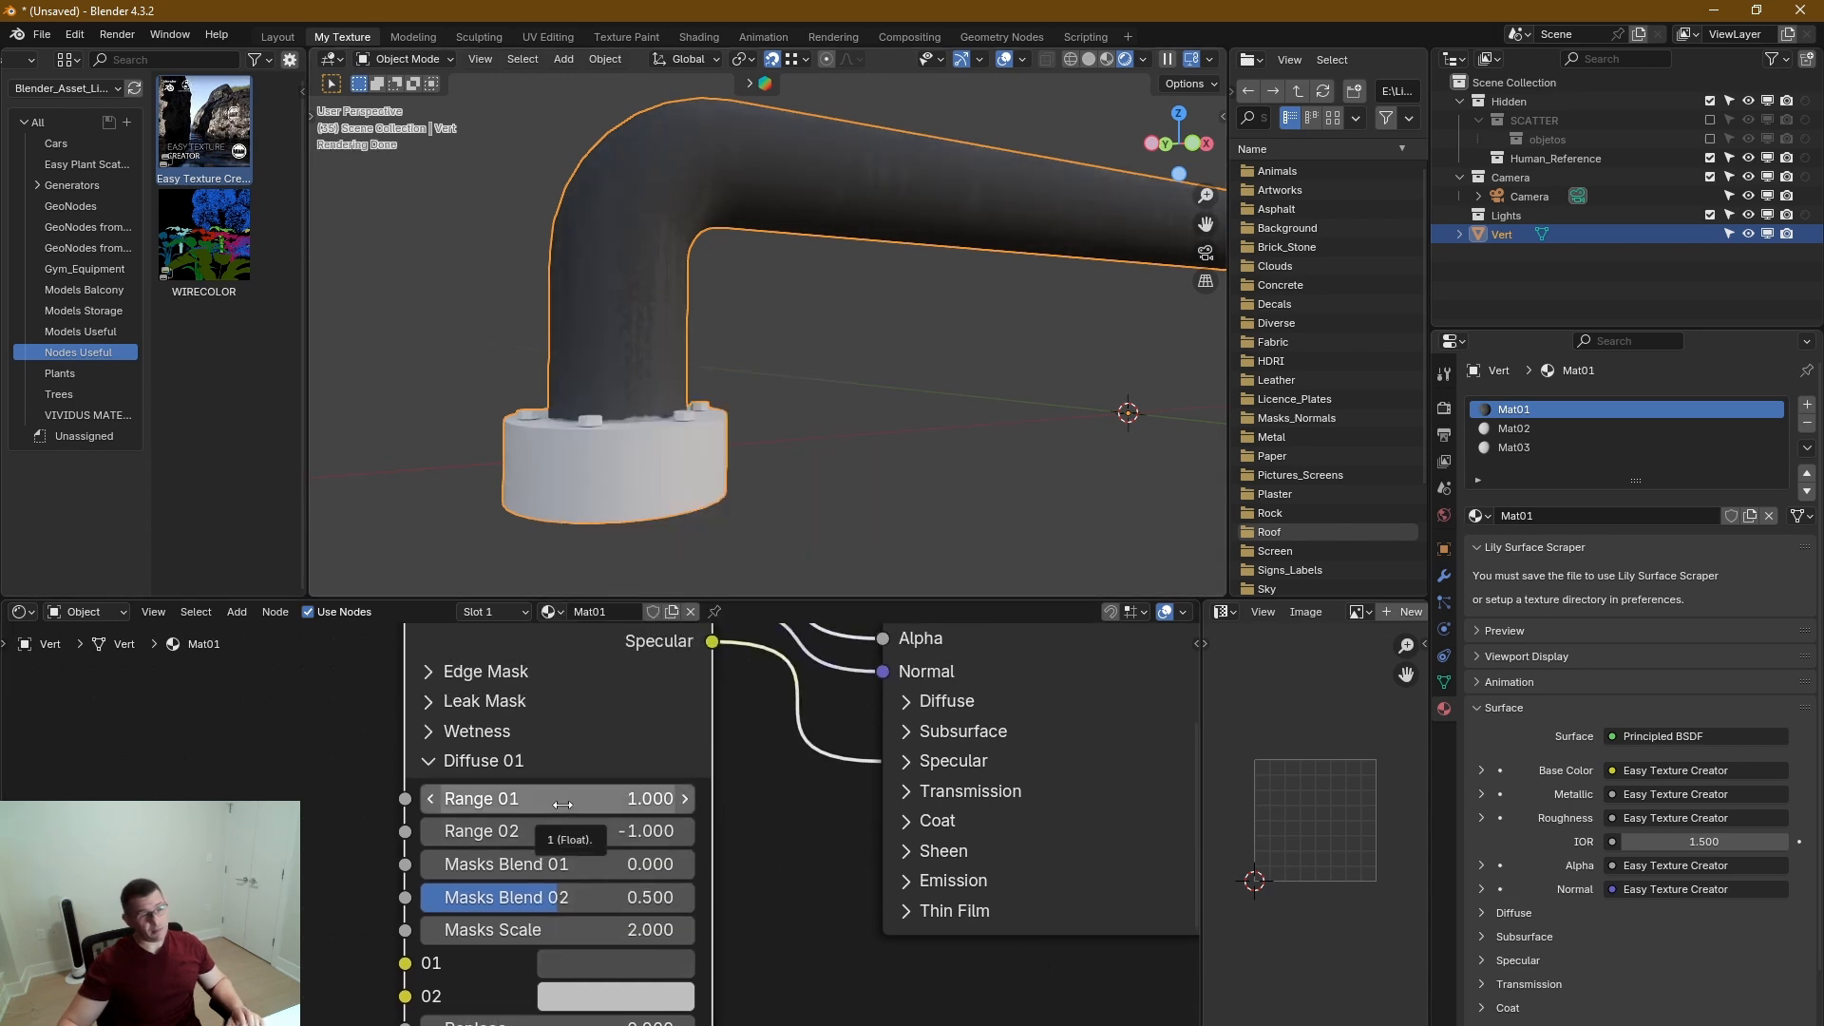
mouse_move(608, 808)
left_mouse_down()
mouse_move(589, 810)
mouse_move(847, 815)
mouse_move(812, 819)
left_mouse_up()
middle_click_drag(533, 249, 634, 272)
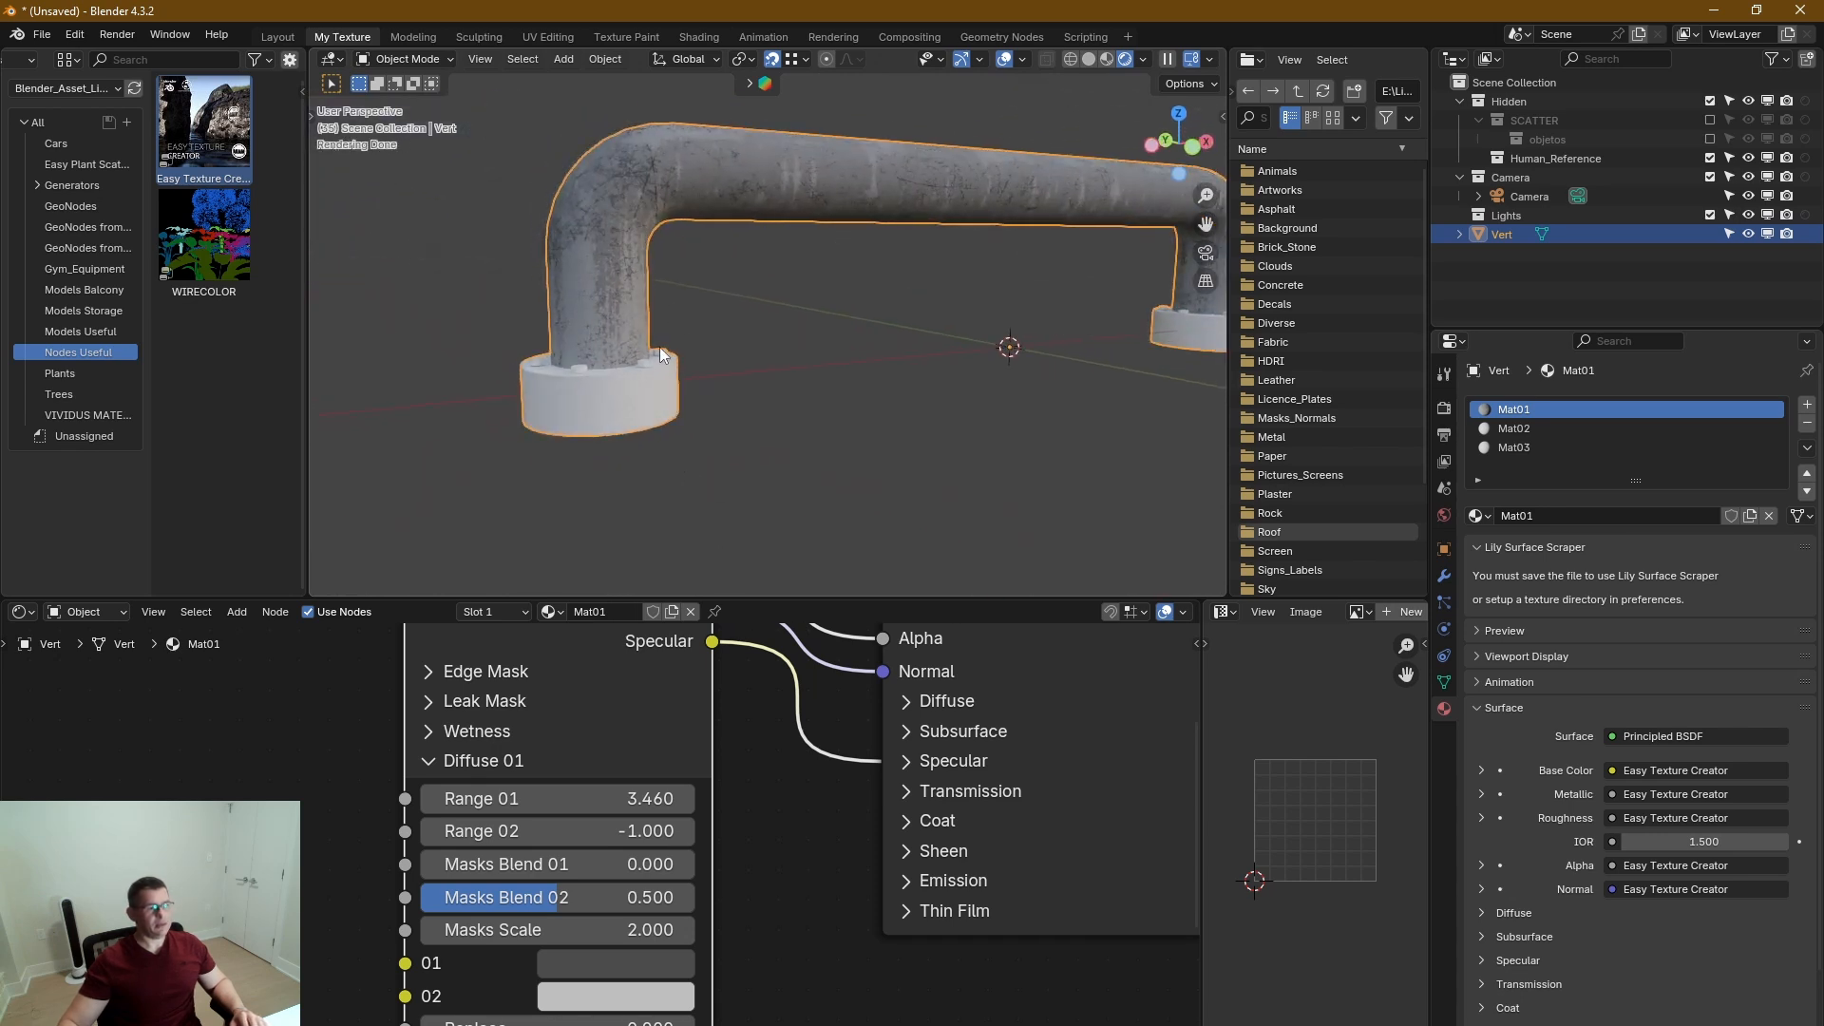
left_click(429, 761)
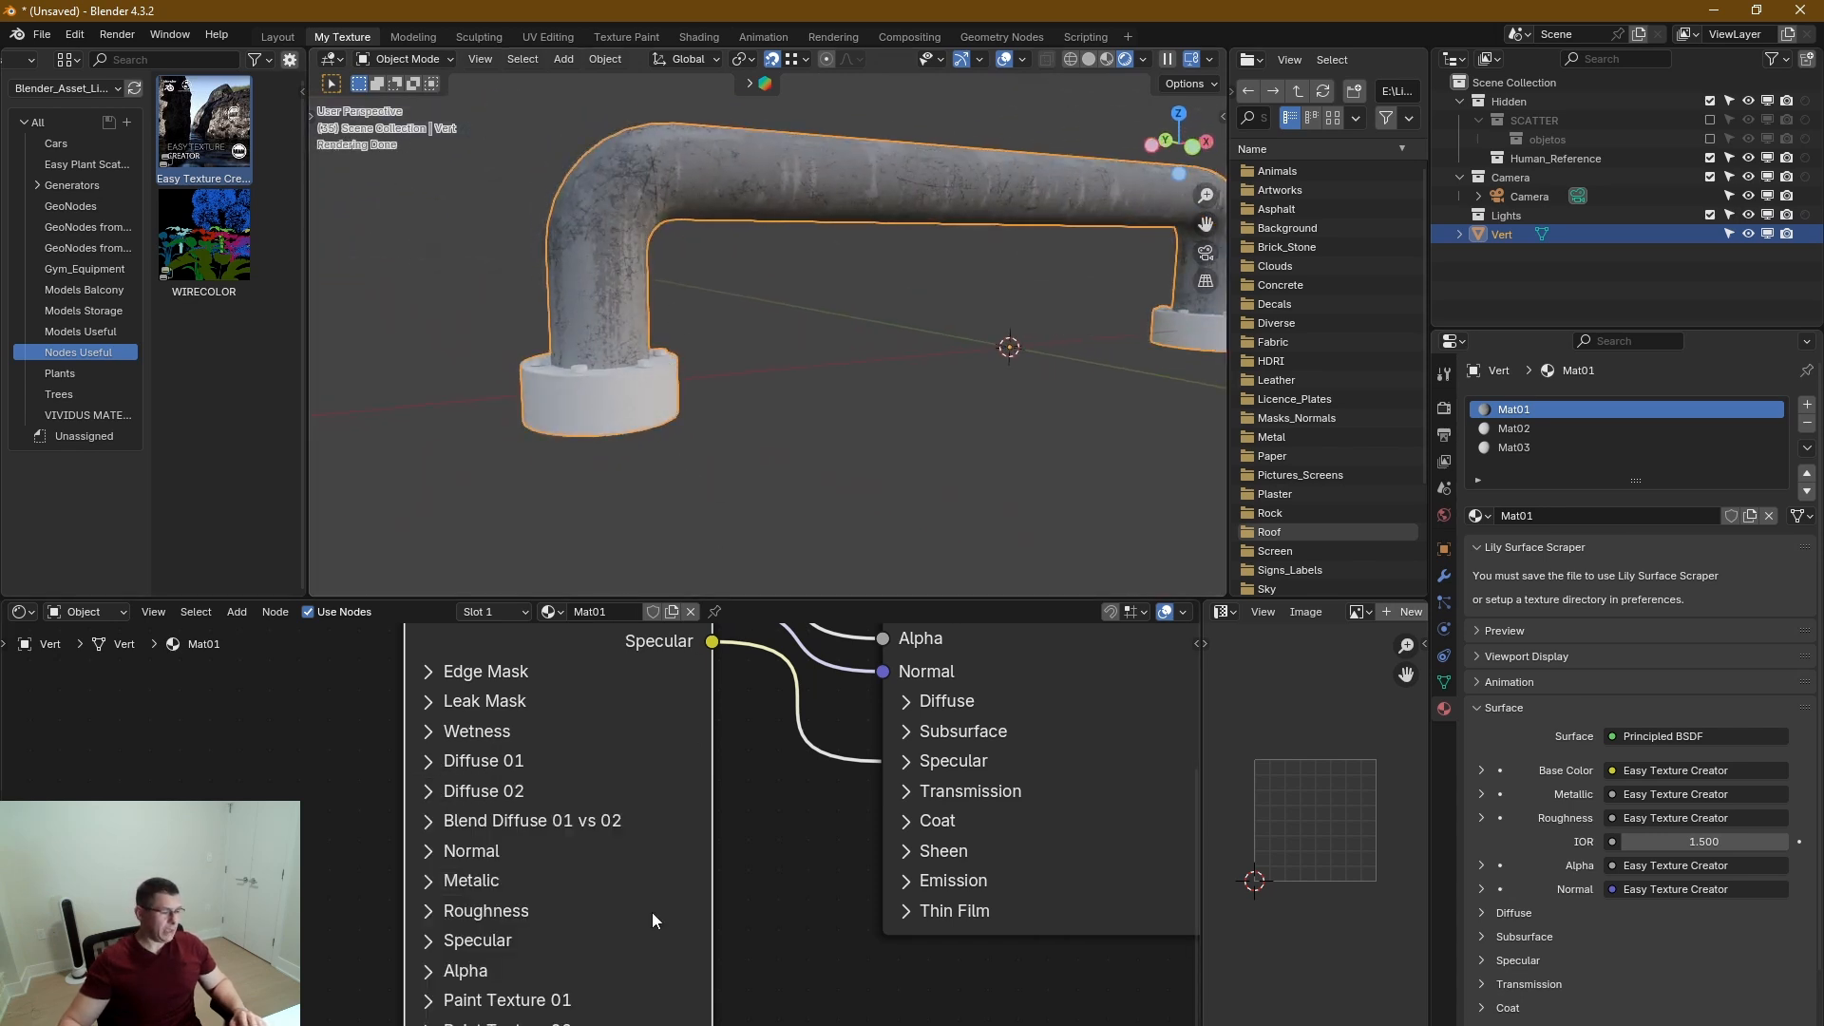
Expand the Diffuse 02 section to examine its range and mask settings, and collapse it again.
middle_click_drag(651, 912, 629, 807)
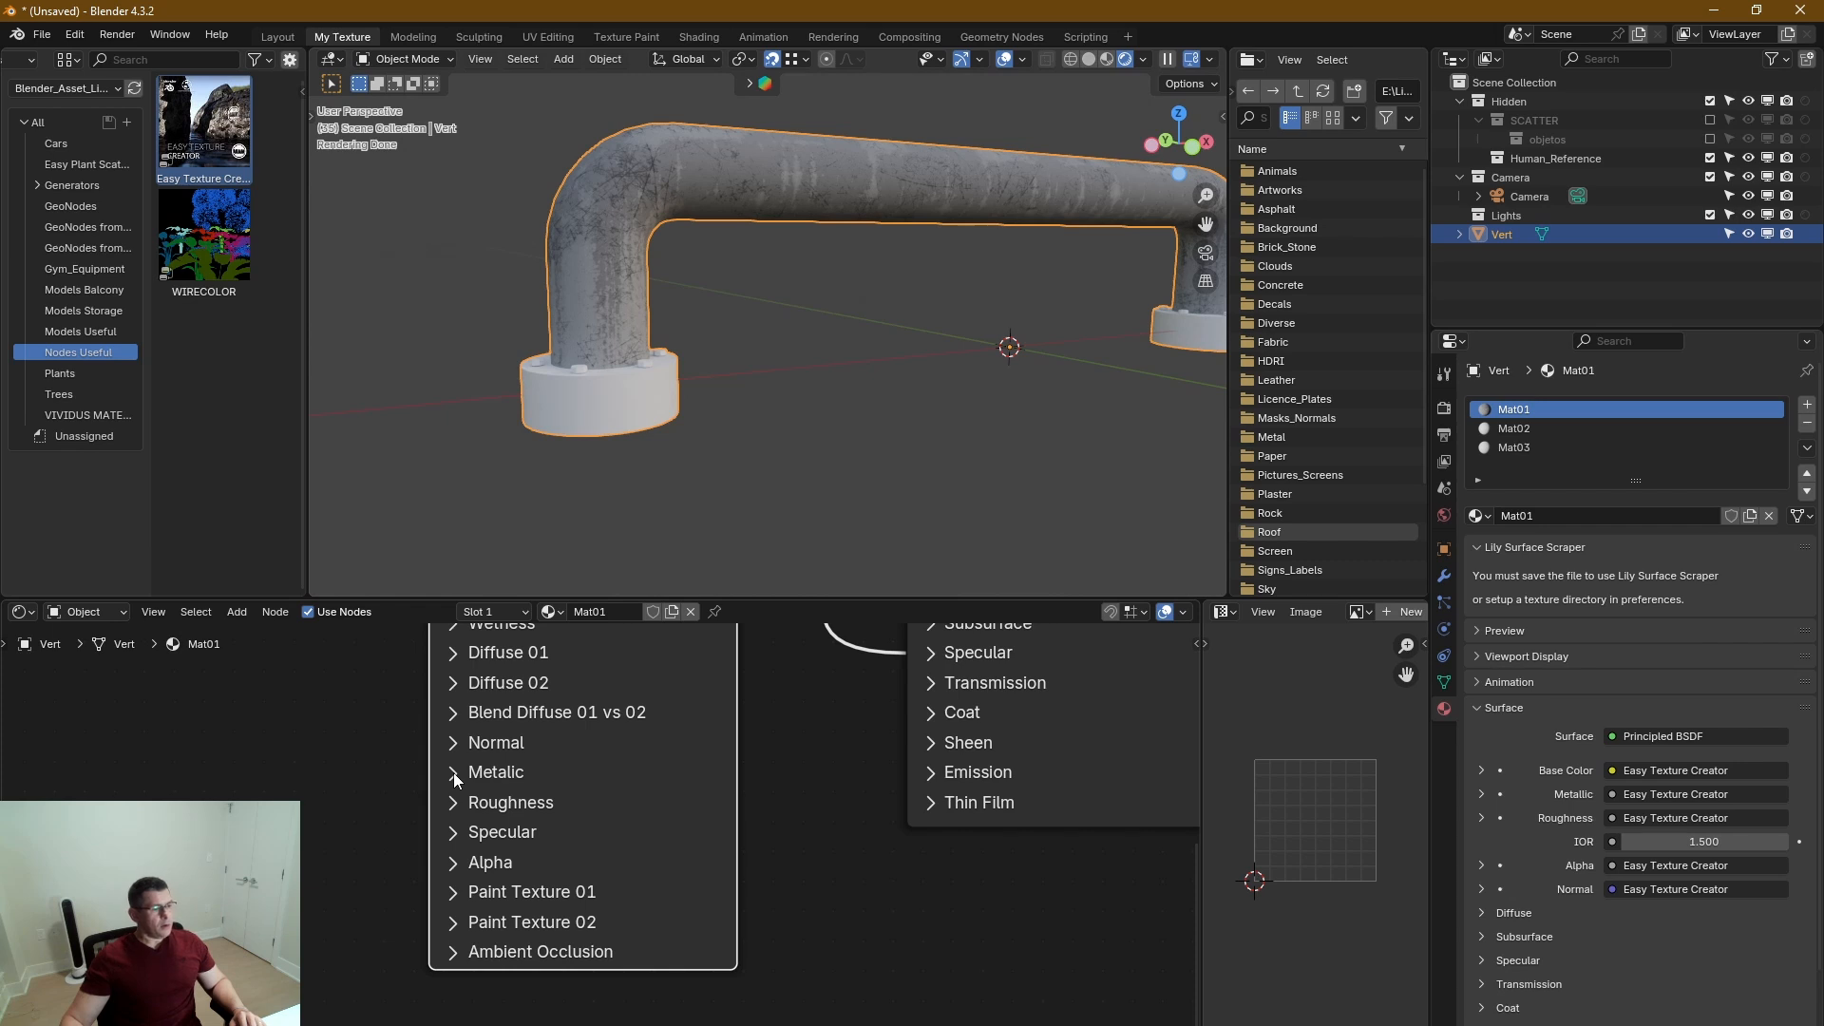
middle_click_drag(465, 688, 507, 773)
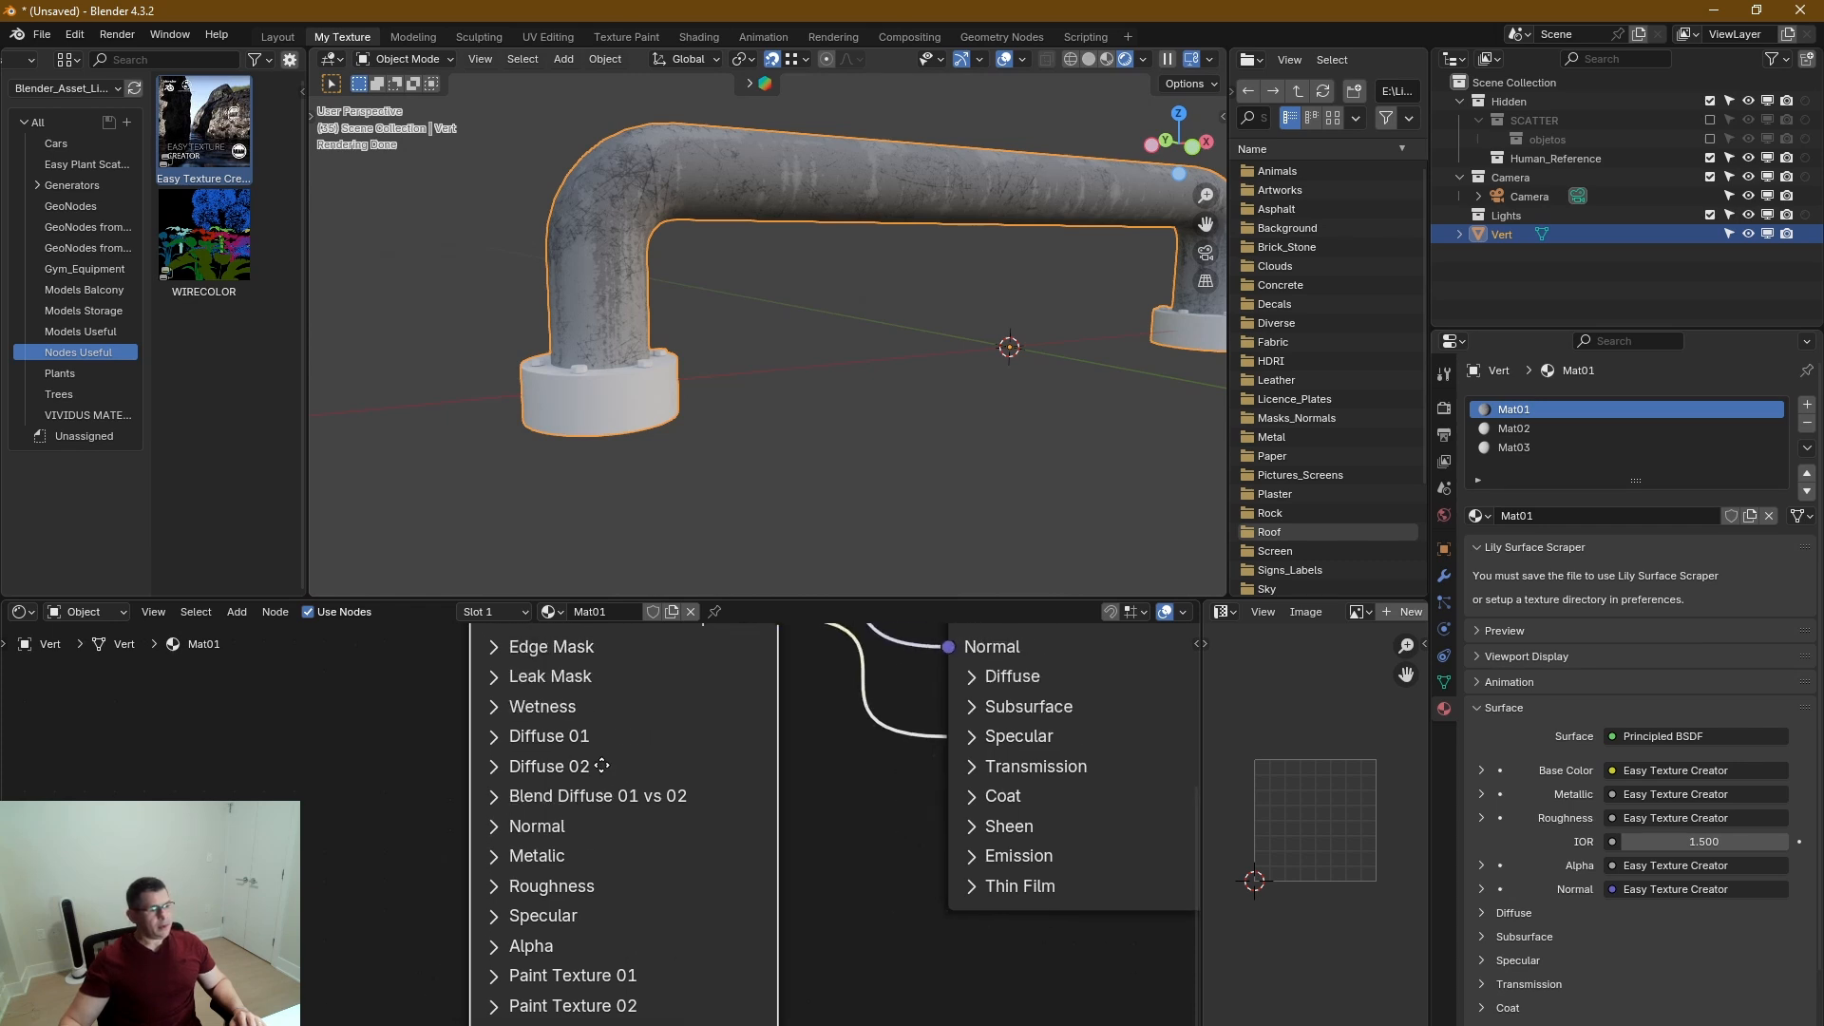
left_click(494, 767)
middle_click_drag(629, 788, 575, 749)
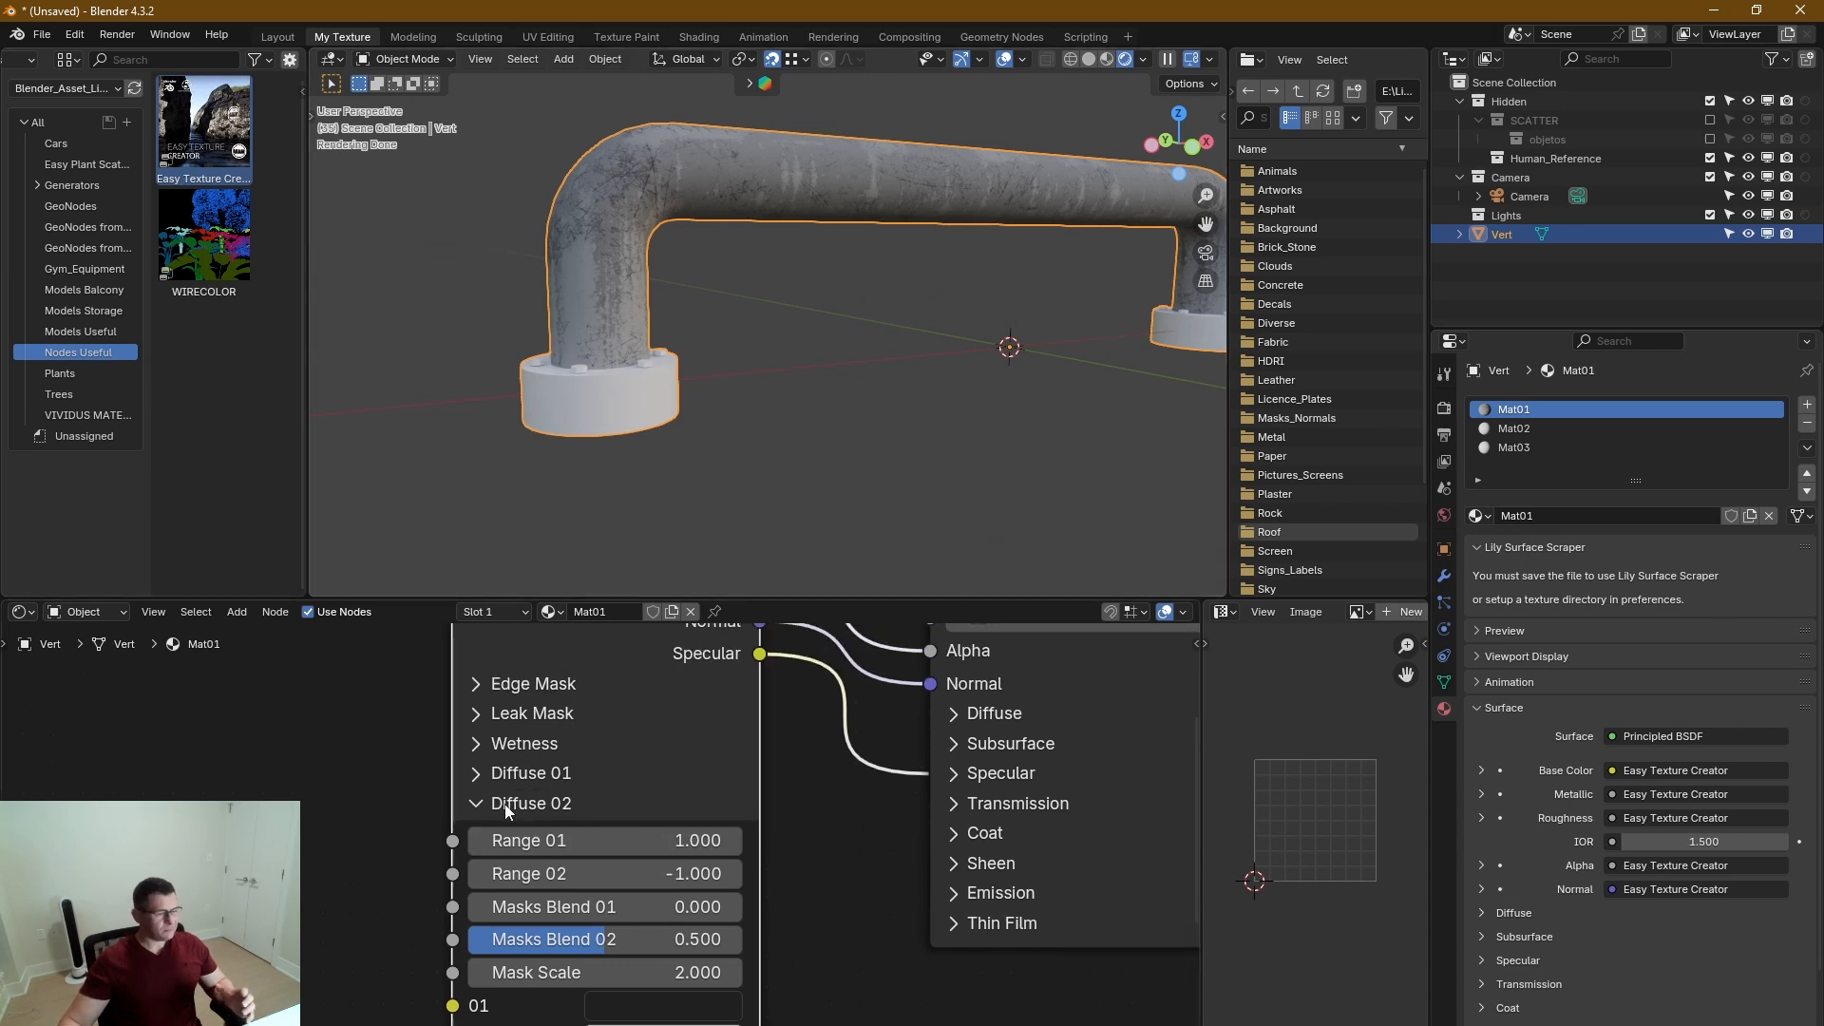
left_click(478, 804)
In Blend Diffuse 01 vs 02, set Blend Control 01 to 31.2, Blend Control 02 to -14.4 and Blend Noise Scale to 5.3, and collapse the section.
middle_click_drag(478, 808, 750, 768)
left_click(669, 863)
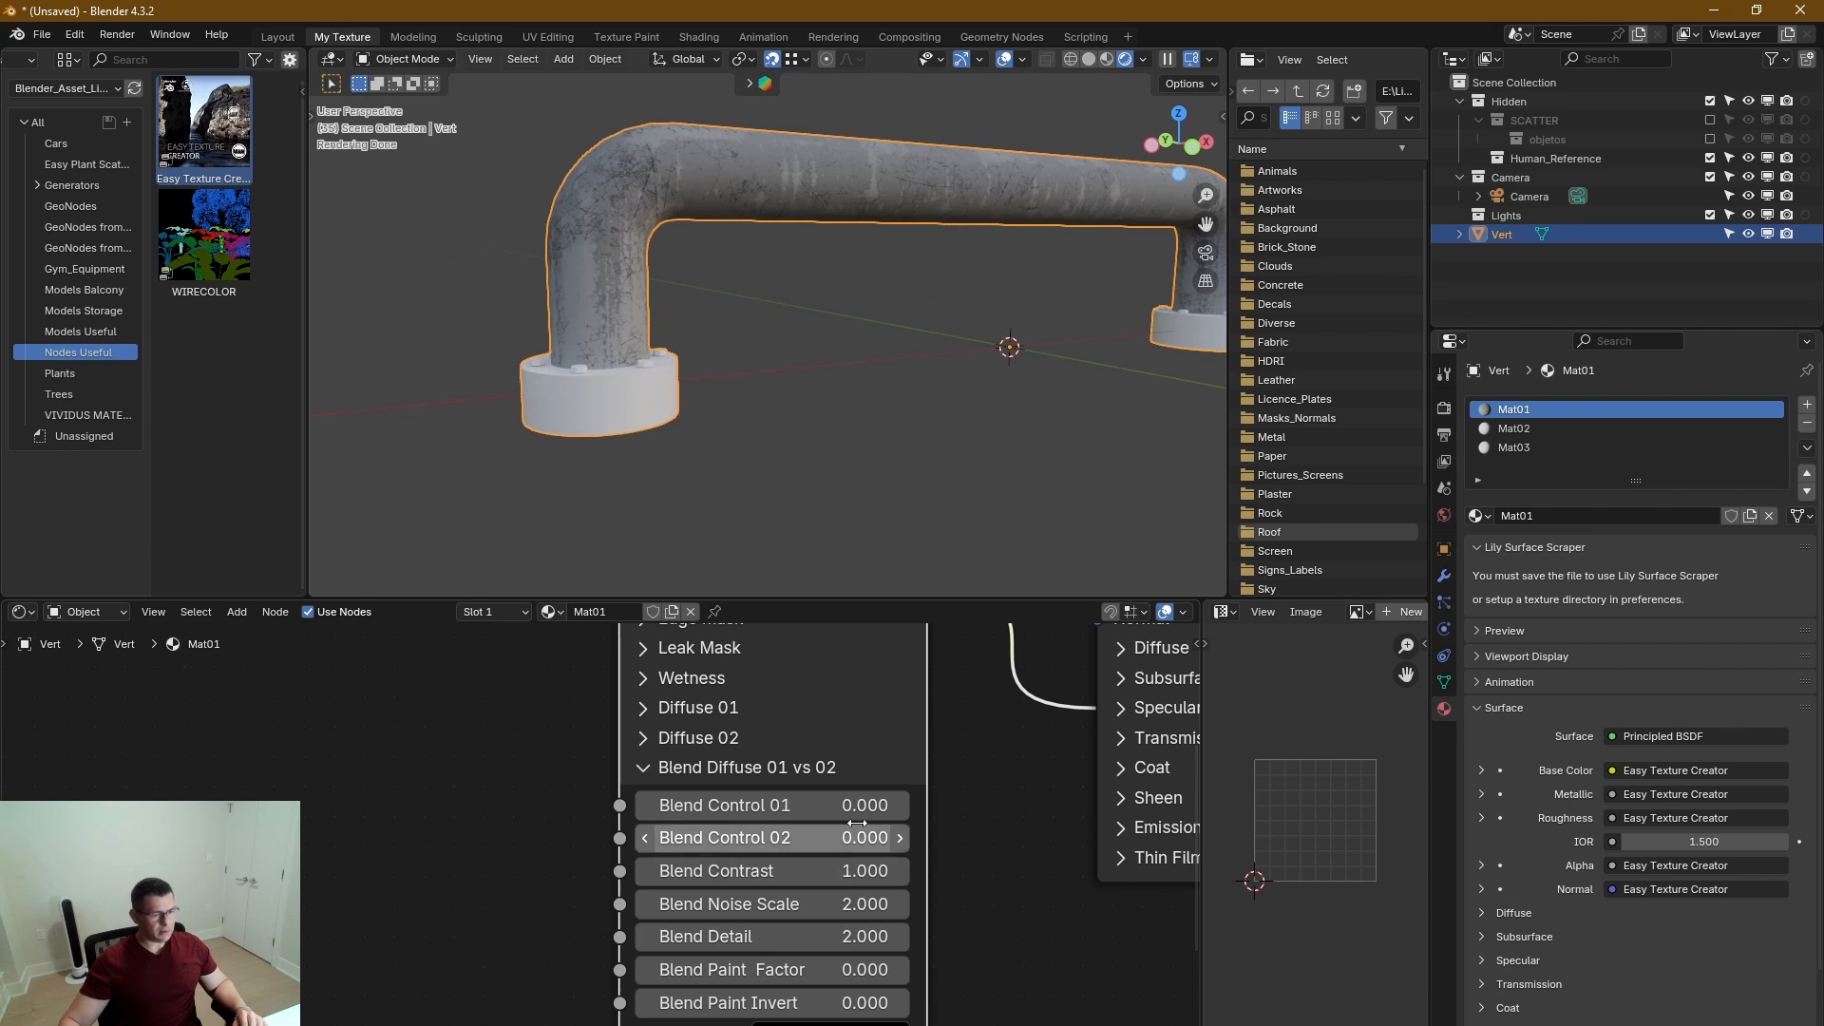
left_click_drag(862, 805, 969, 805)
mouse_move(859, 837)
left_mouse_down()
mouse_move(761, 837)
mouse_move(869, 805)
left_mouse_up()
left_click_drag(825, 903, 838, 903)
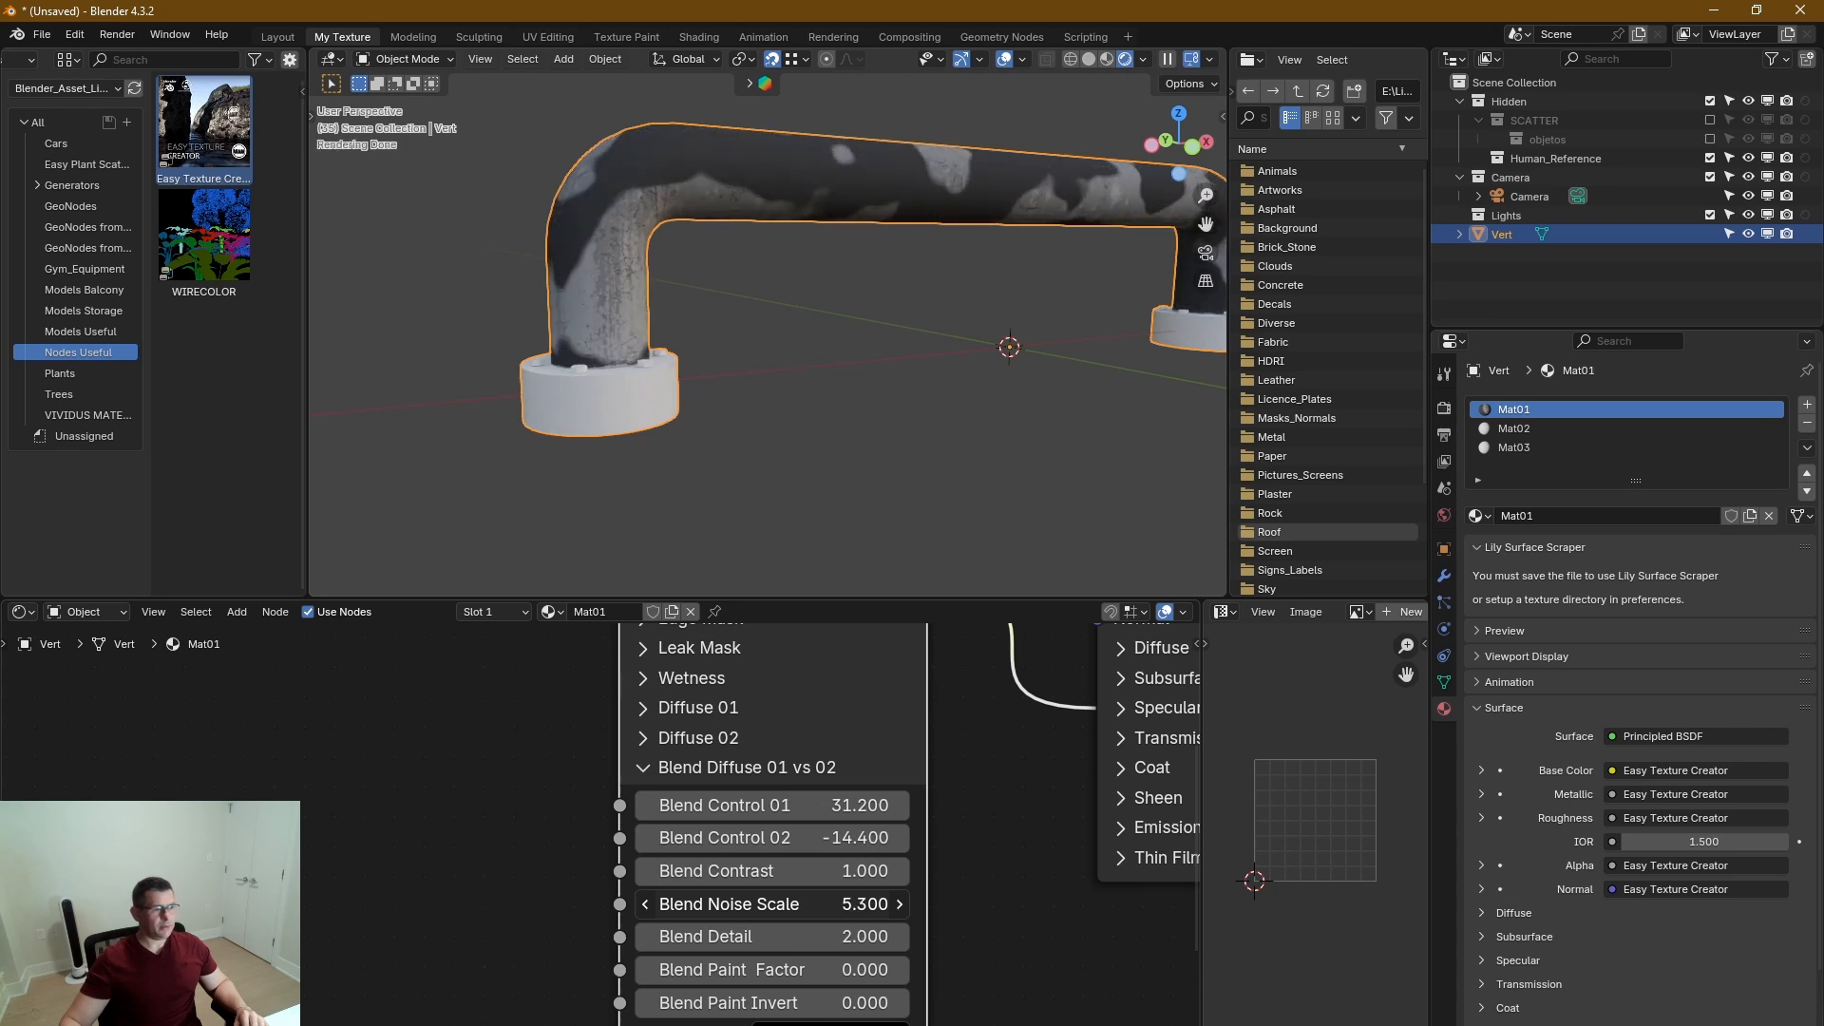
middle_click_drag(786, 825, 813, 790)
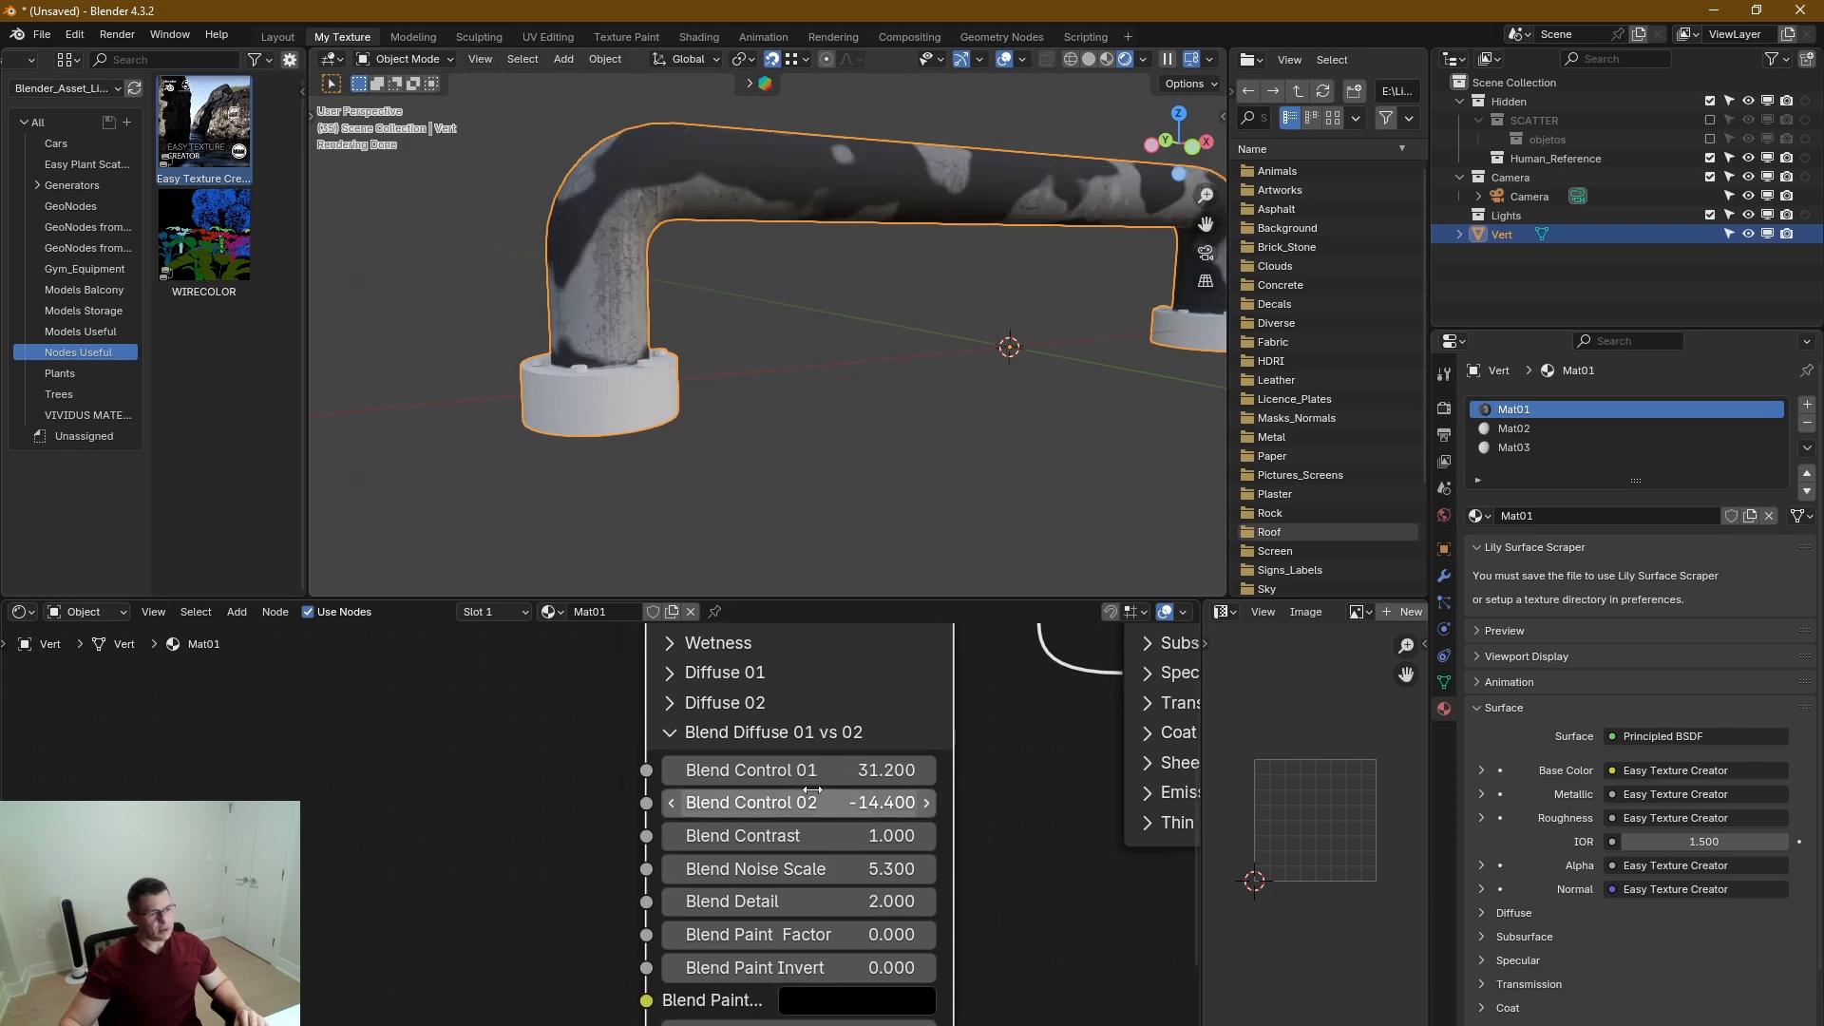
left_click(772, 730)
Reopen the Diffuse 02 section and change color 01 to a muted brown, hex #867463.
middle_click_drag(719, 693, 747, 808)
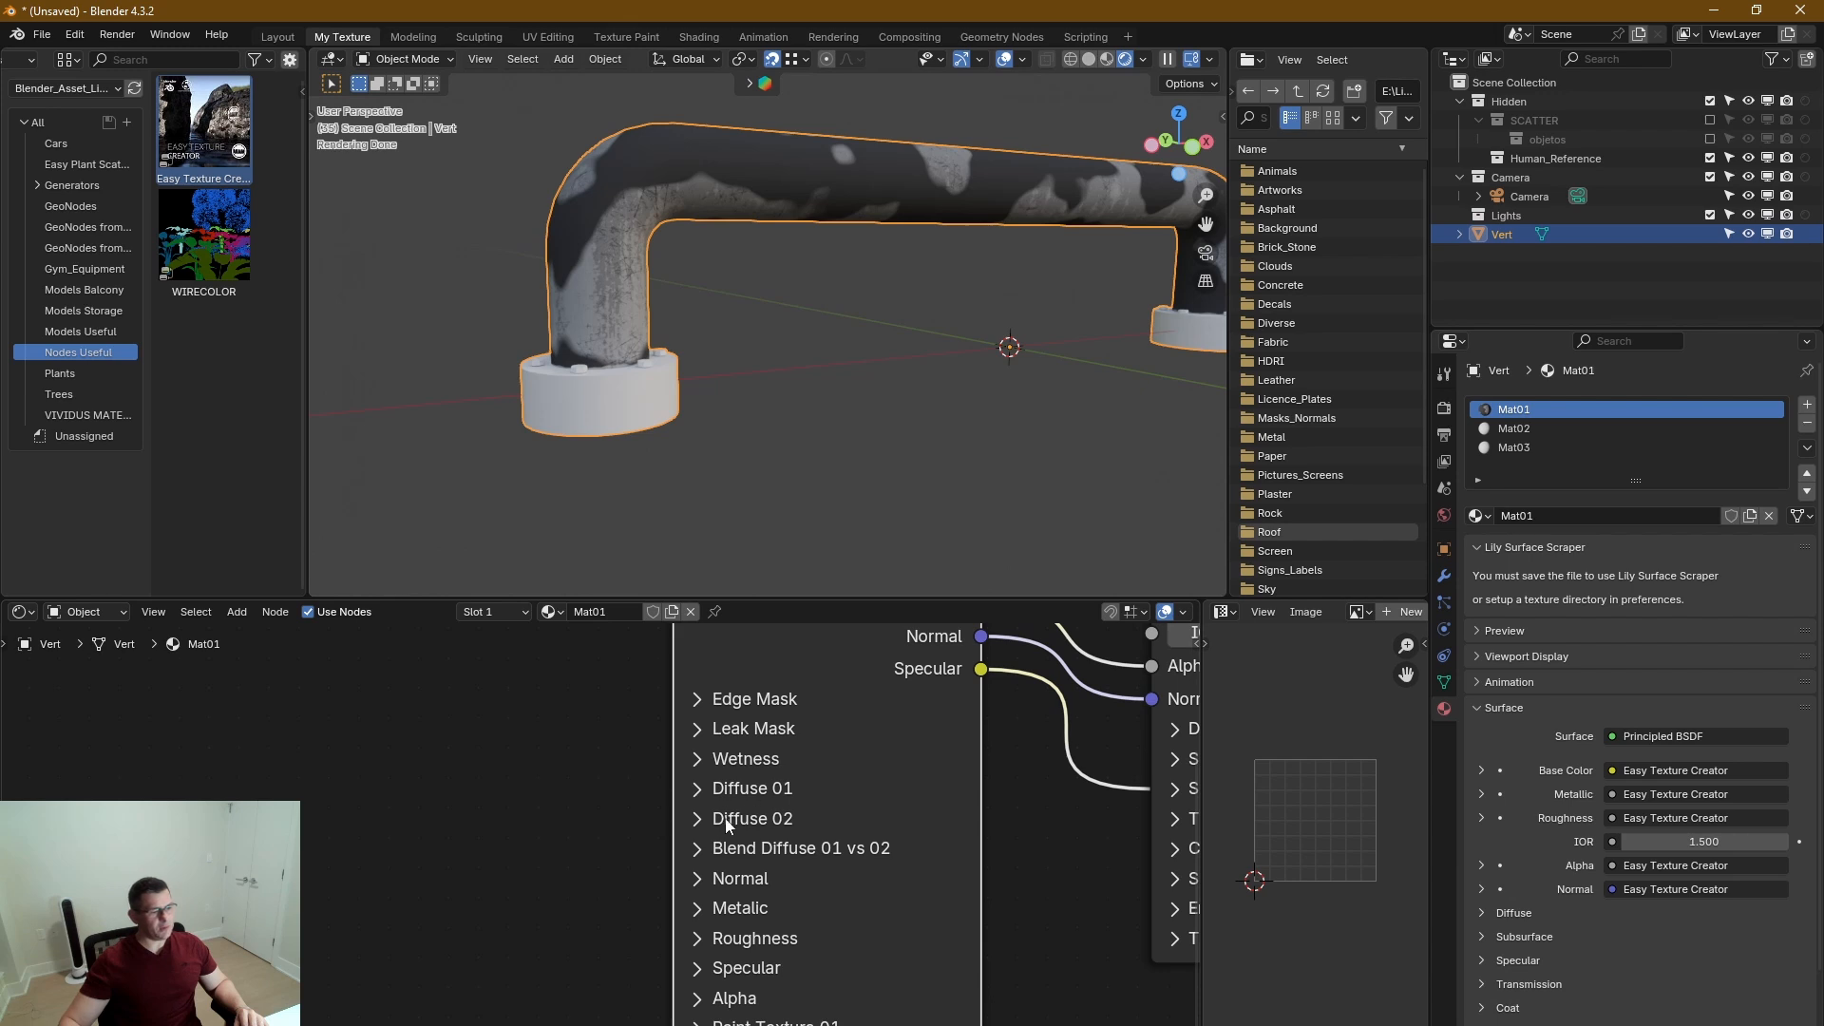
left_click(696, 791)
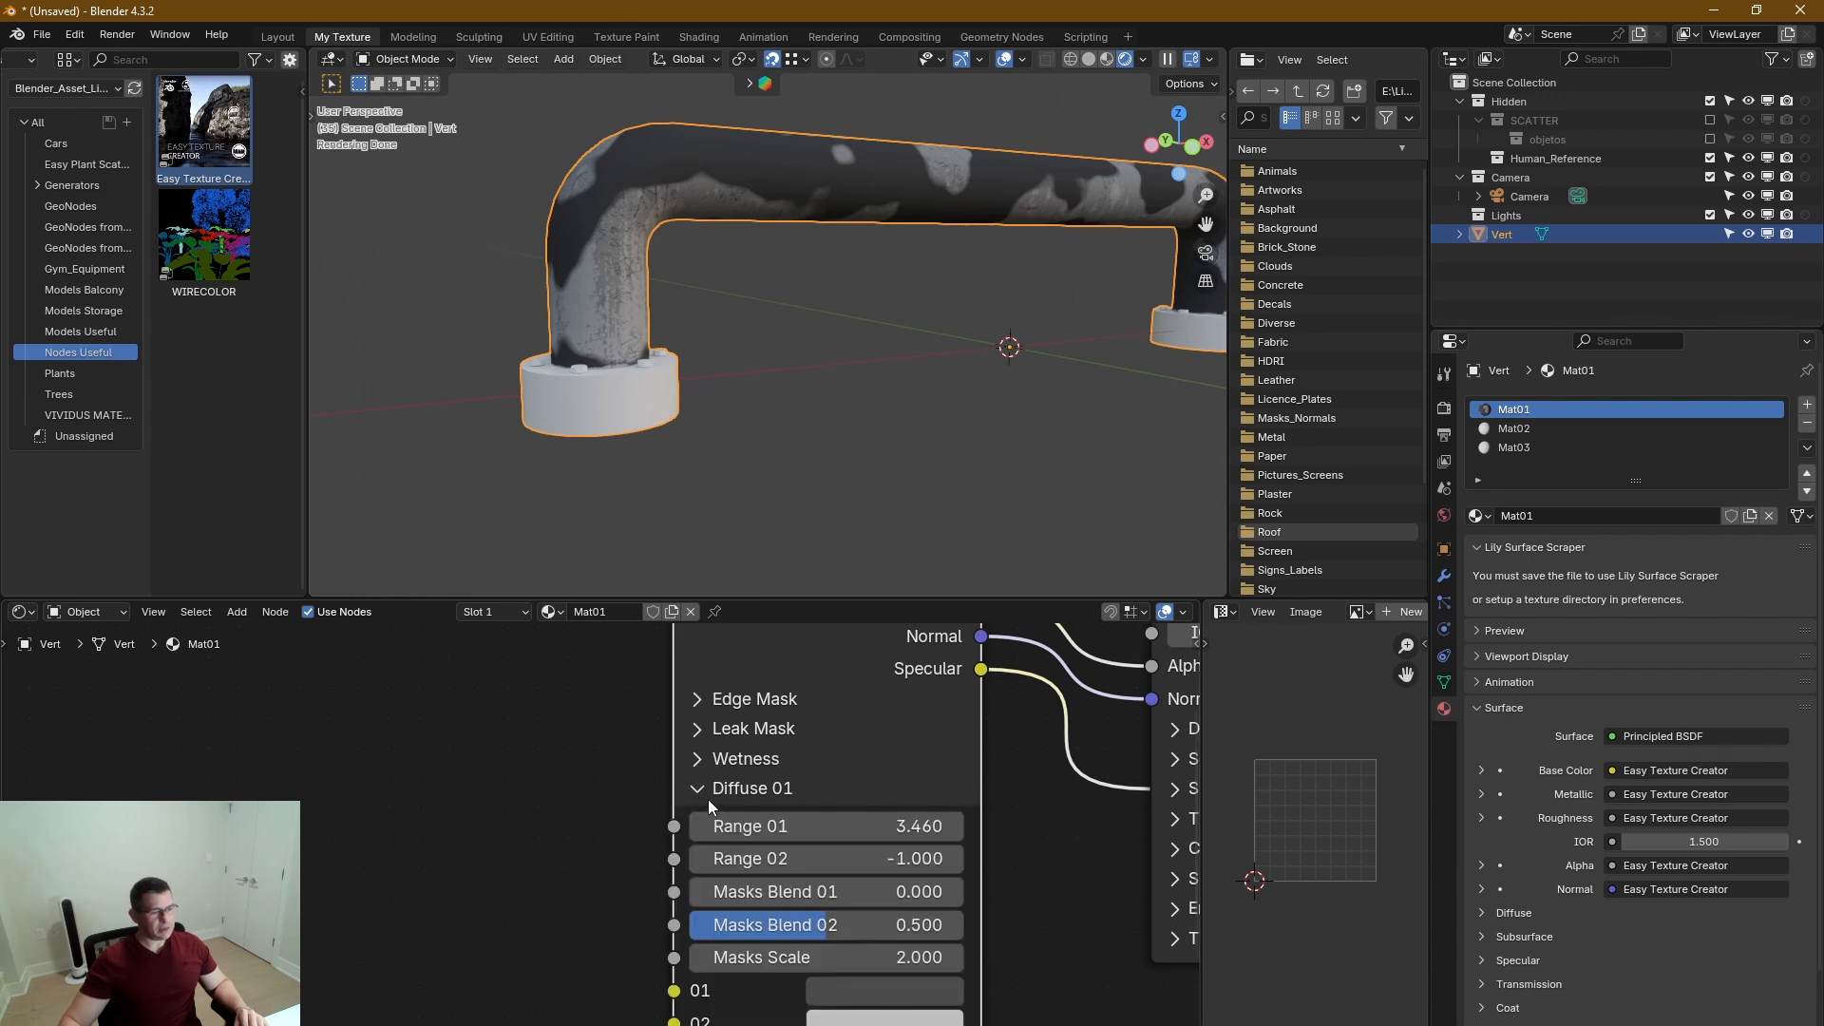
left_click(708, 798)
left_click(697, 823)
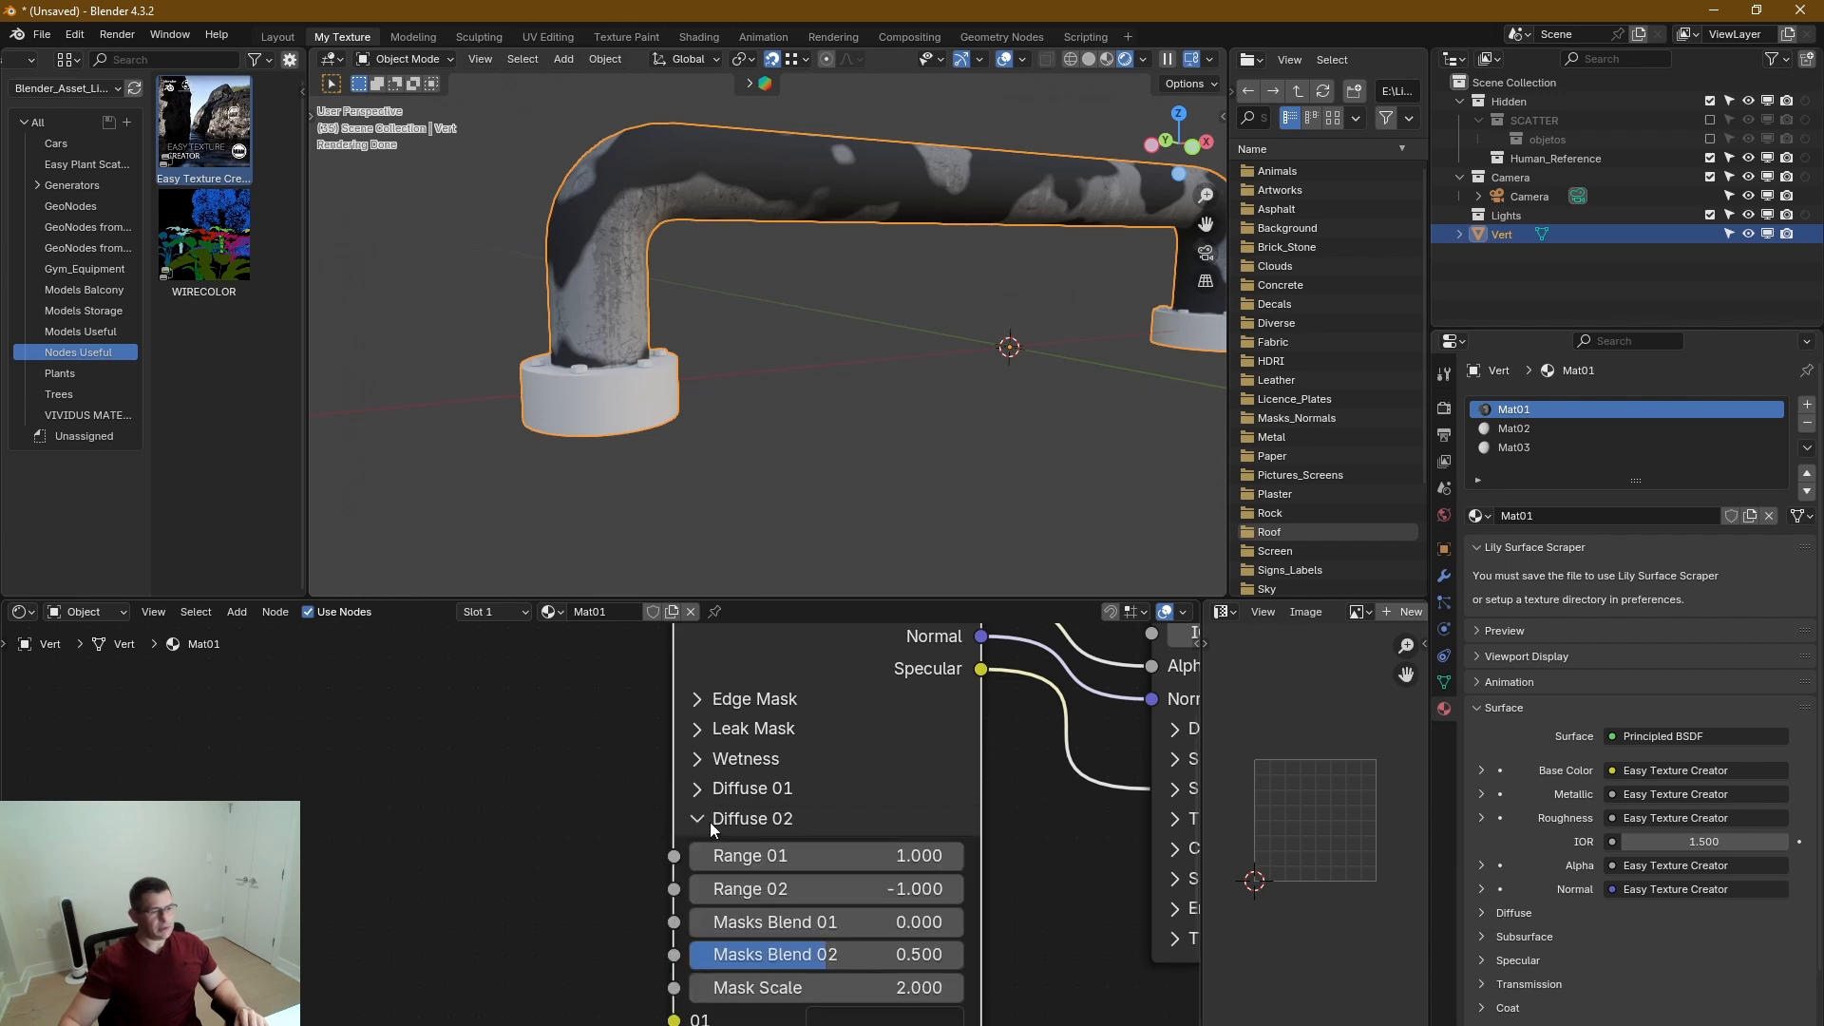
left_click(888, 1020)
left_click_drag(1075, 667, 1081, 642)
mouse_move(950, 696)
left_mouse_down()
mouse_move(957, 713)
mouse_move(924, 675)
left_mouse_up()
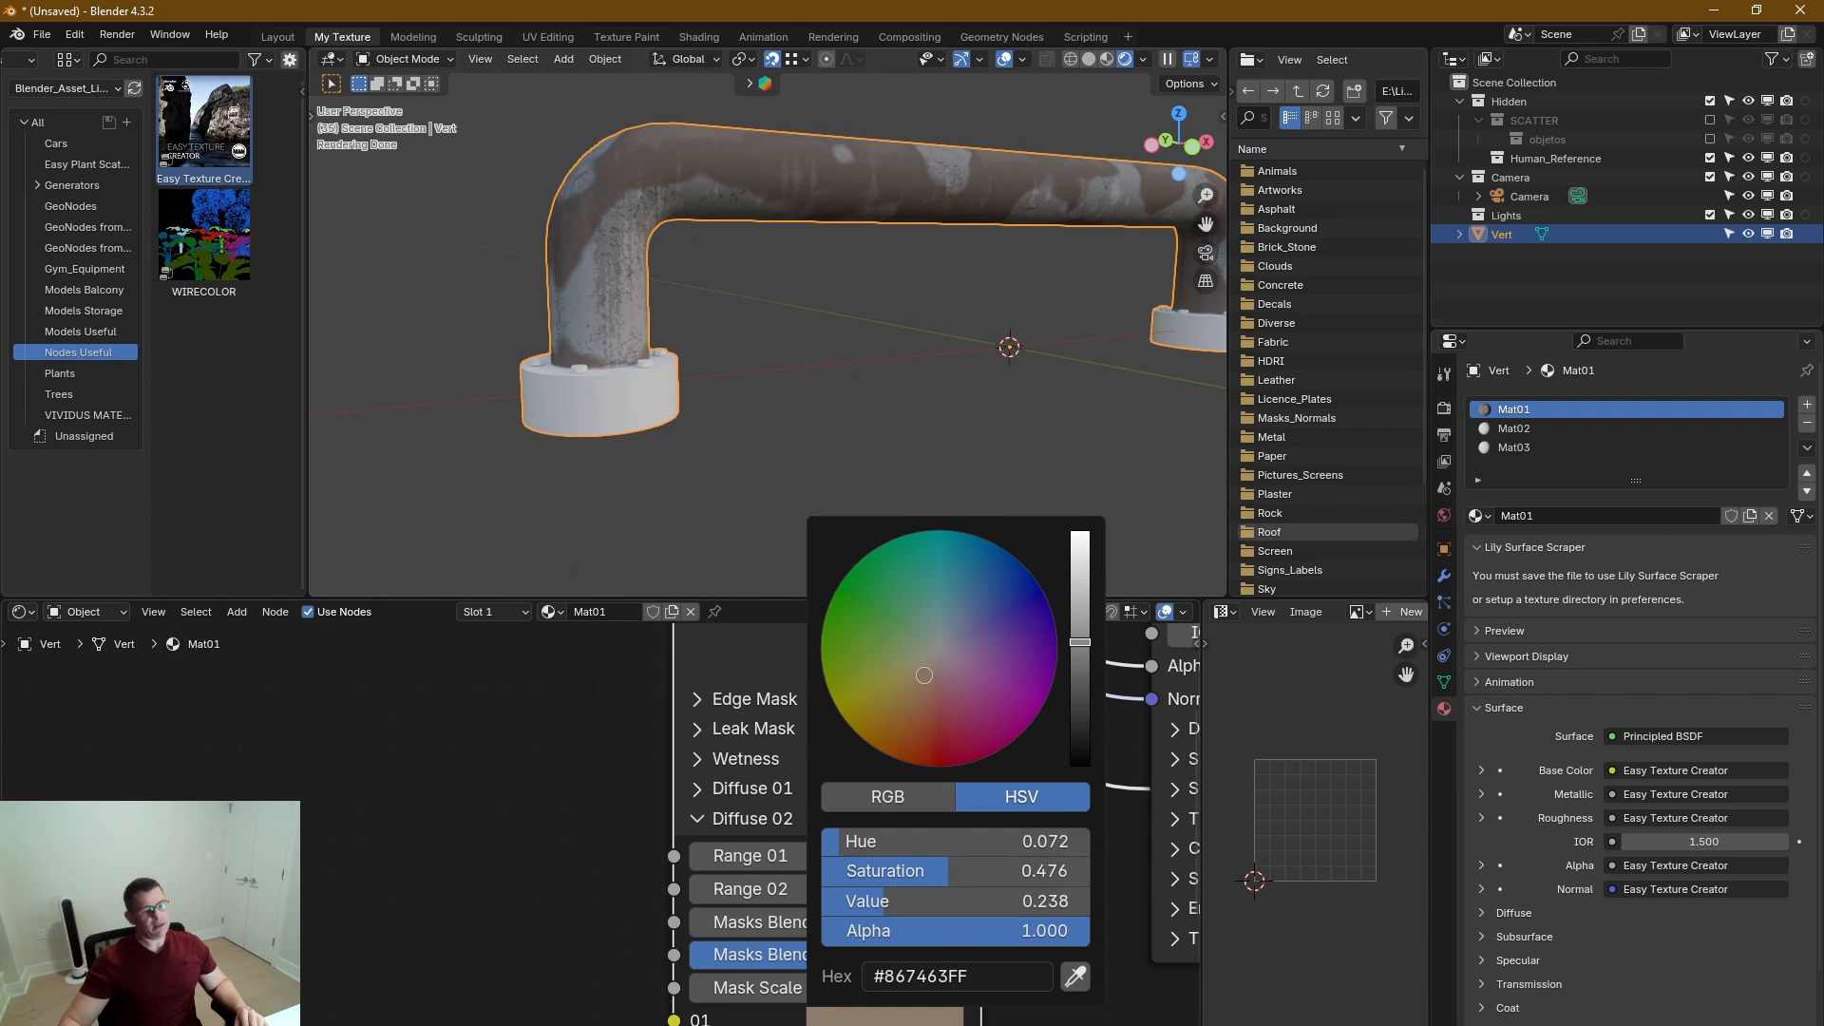
Darken color 01 of Diffuse 02 to a near-black brown, hex #1E1A16.
left_click(887, 1025)
left_click_drag(919, 724, 925, 705)
left_click(884, 1019)
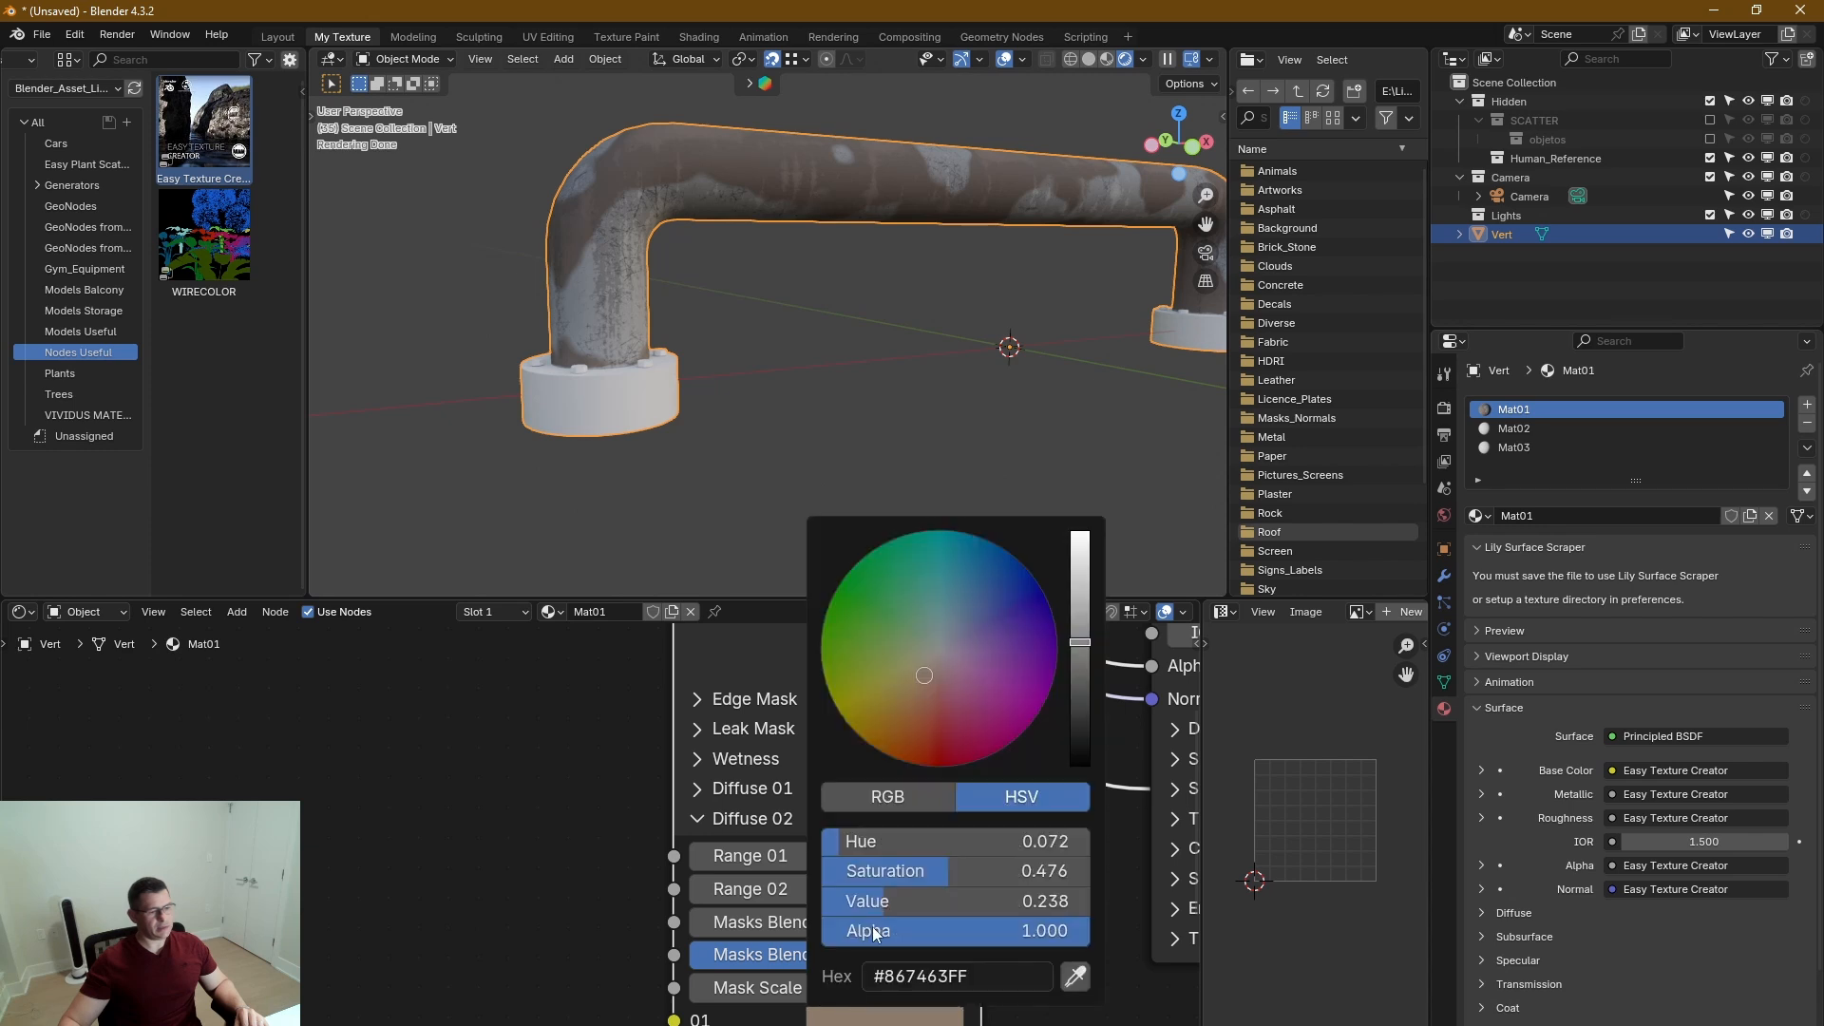
left_click_drag(1079, 741, 1079, 739)
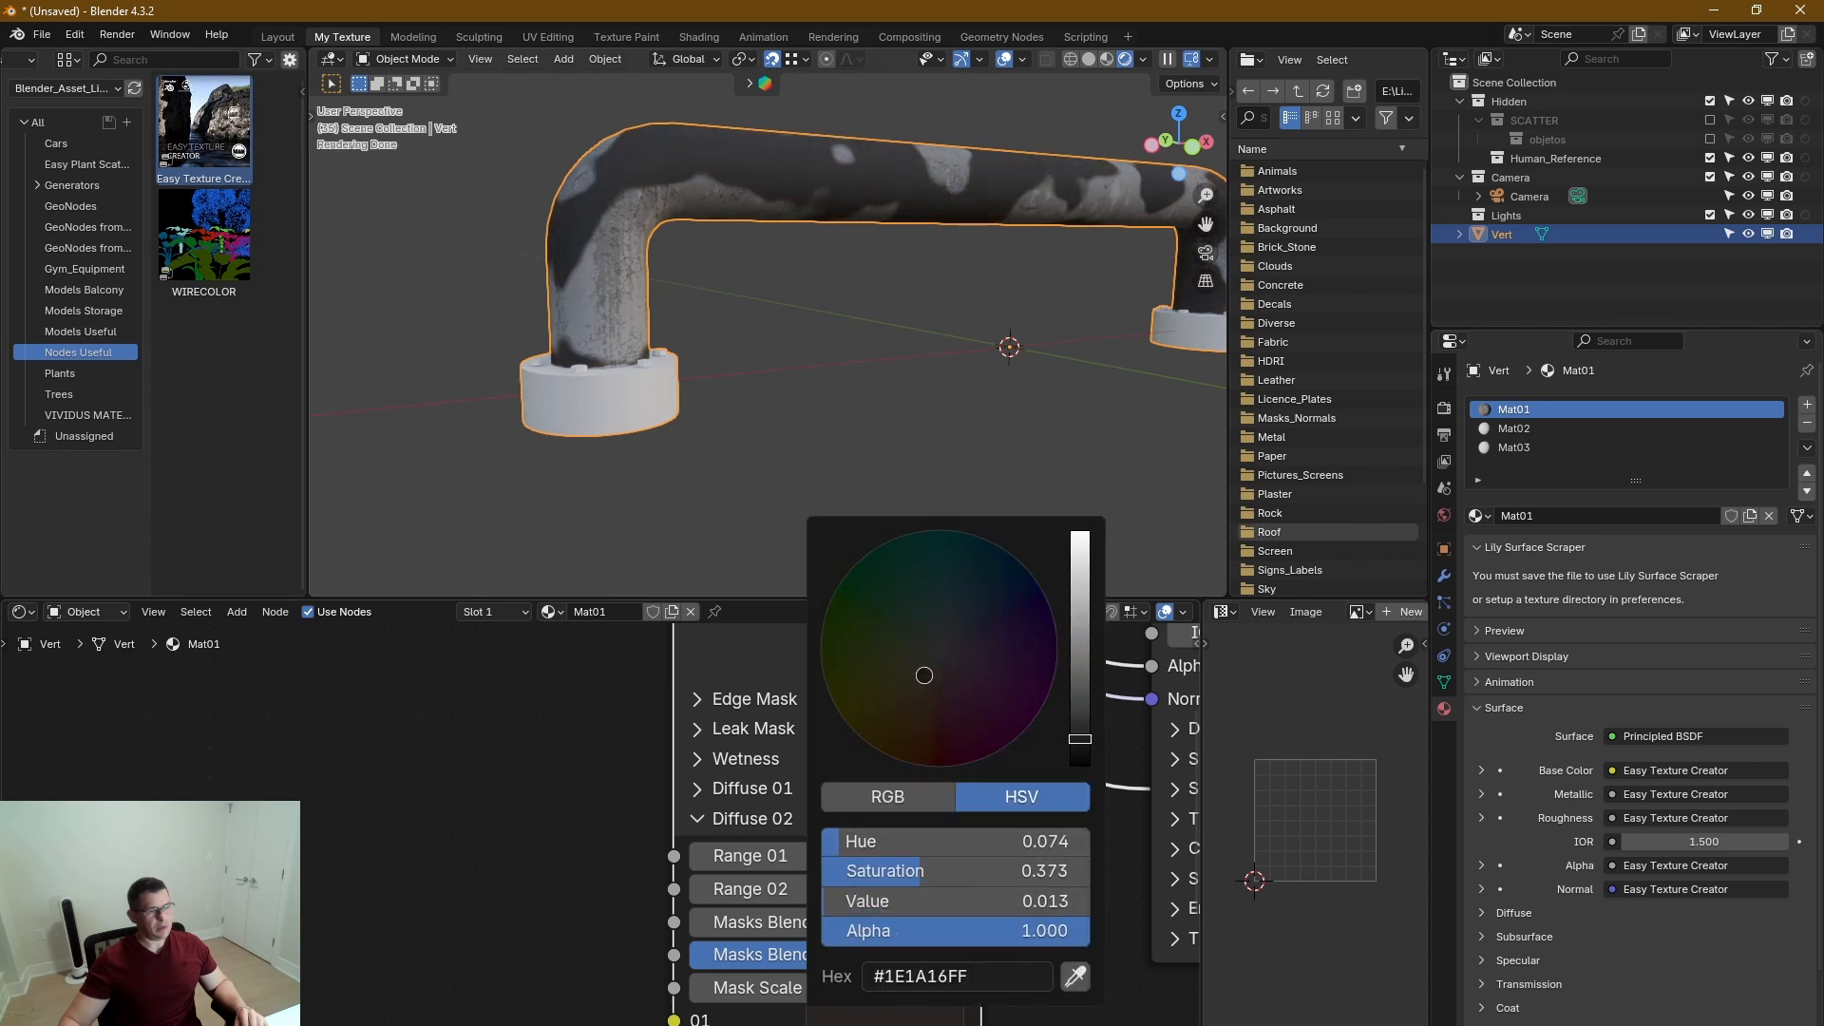
In Diffuse 02, set Range 01 to 2.88, Masks Blend 02 to 0.663 and Mask Scale to 2.34.
mouse_move(833, 855)
left_mouse_down()
mouse_move(876, 855)
mouse_move(836, 855)
mouse_move(852, 855)
left_mouse_up()
mouse_move(827, 954)
left_mouse_down()
mouse_move(760, 954)
mouse_move(860, 954)
left_mouse_up()
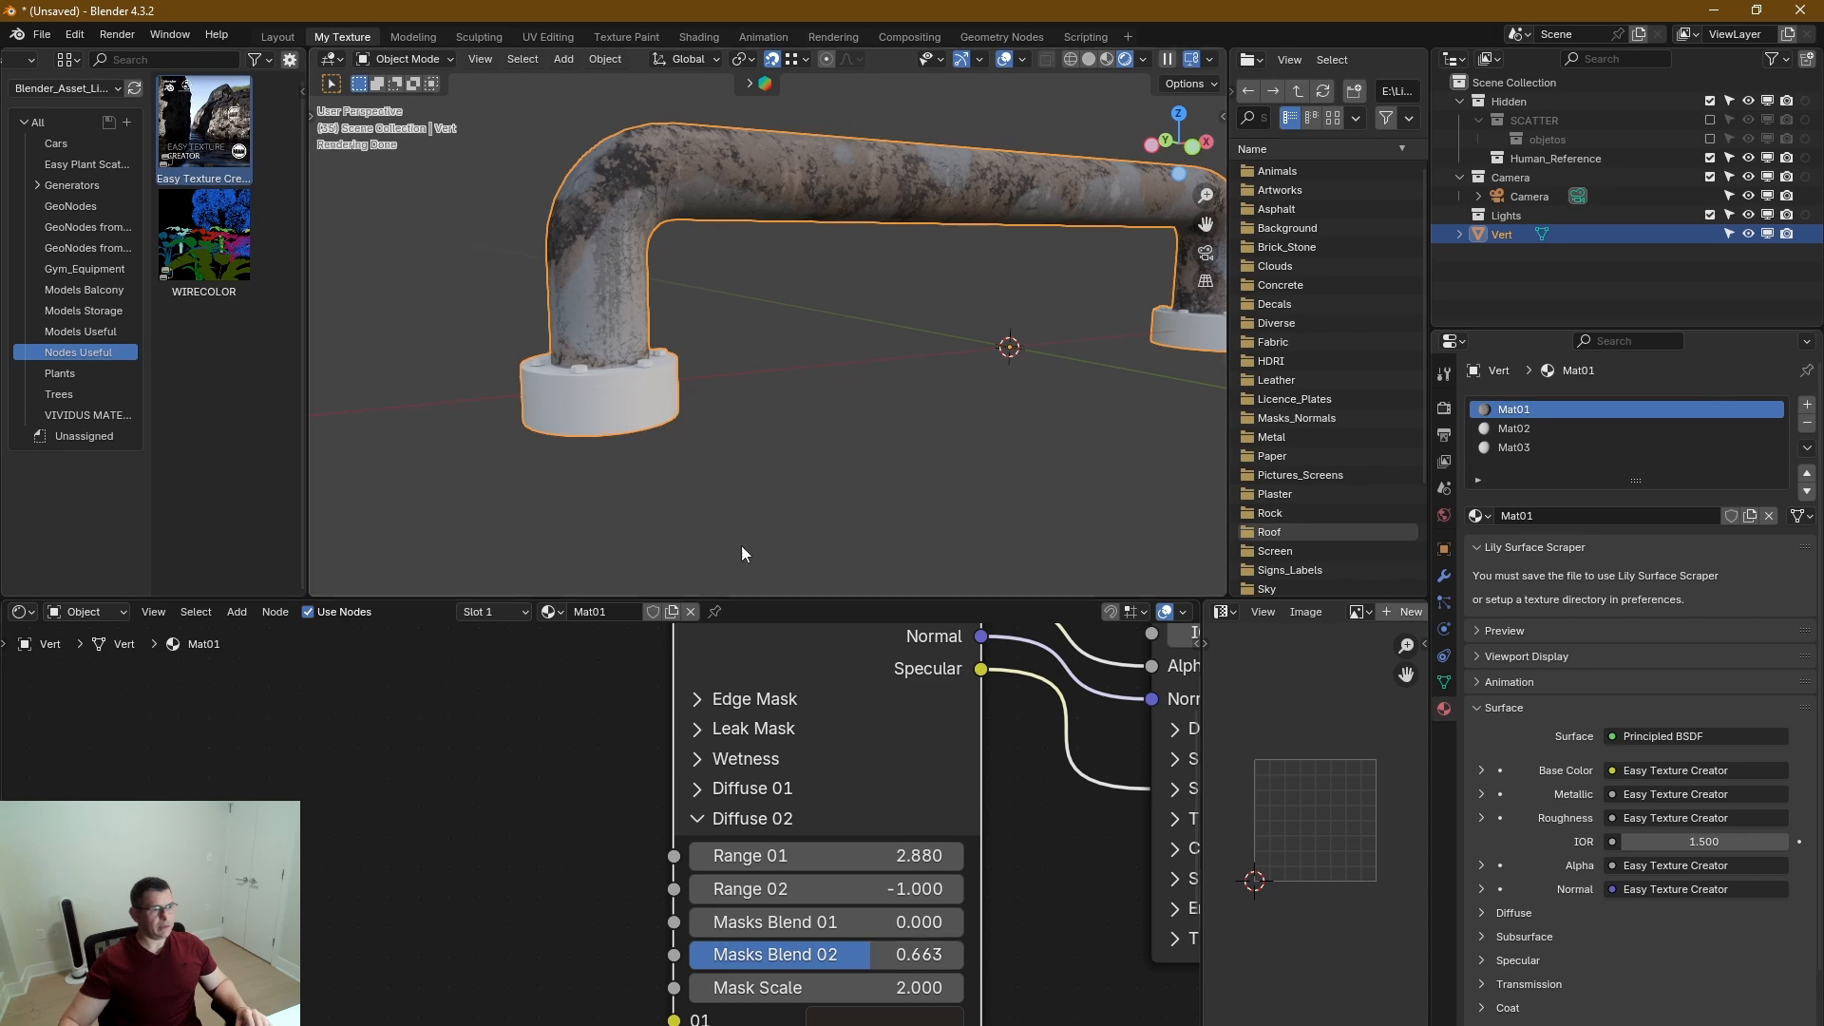
middle_click_drag(1032, 995, 995, 913)
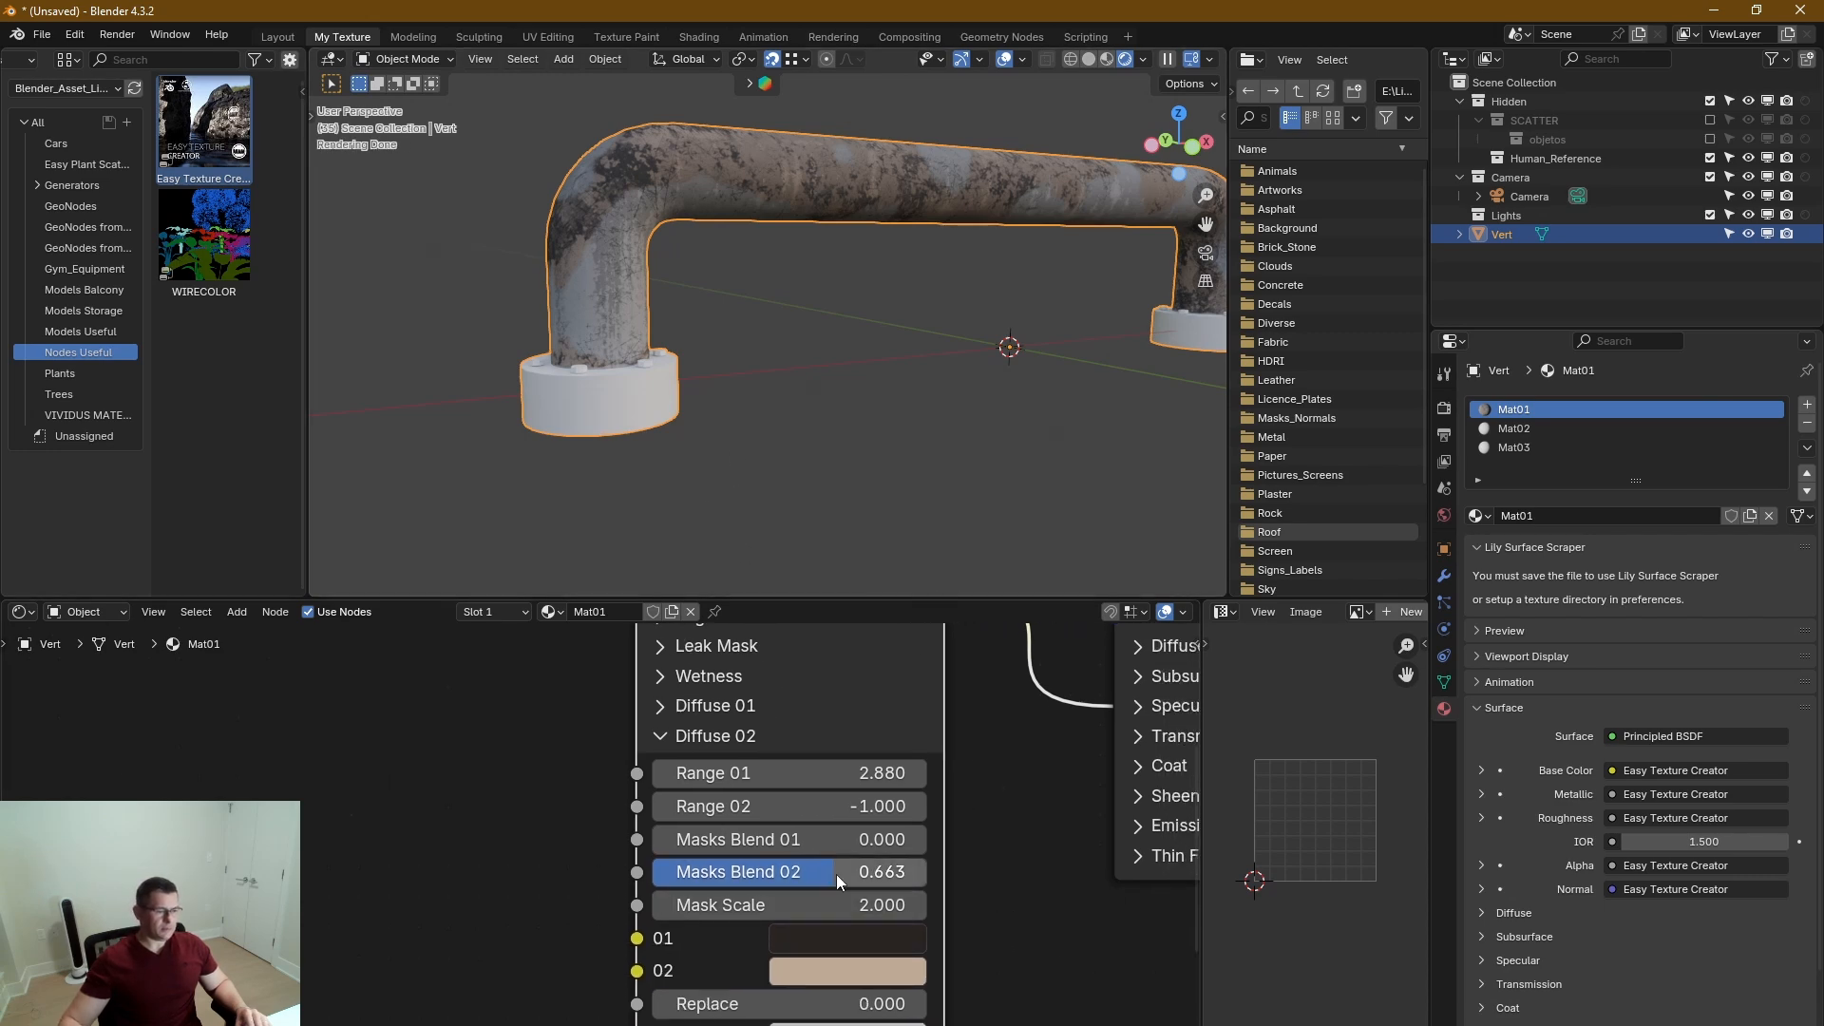
scroll(640, 150, "up", 6)
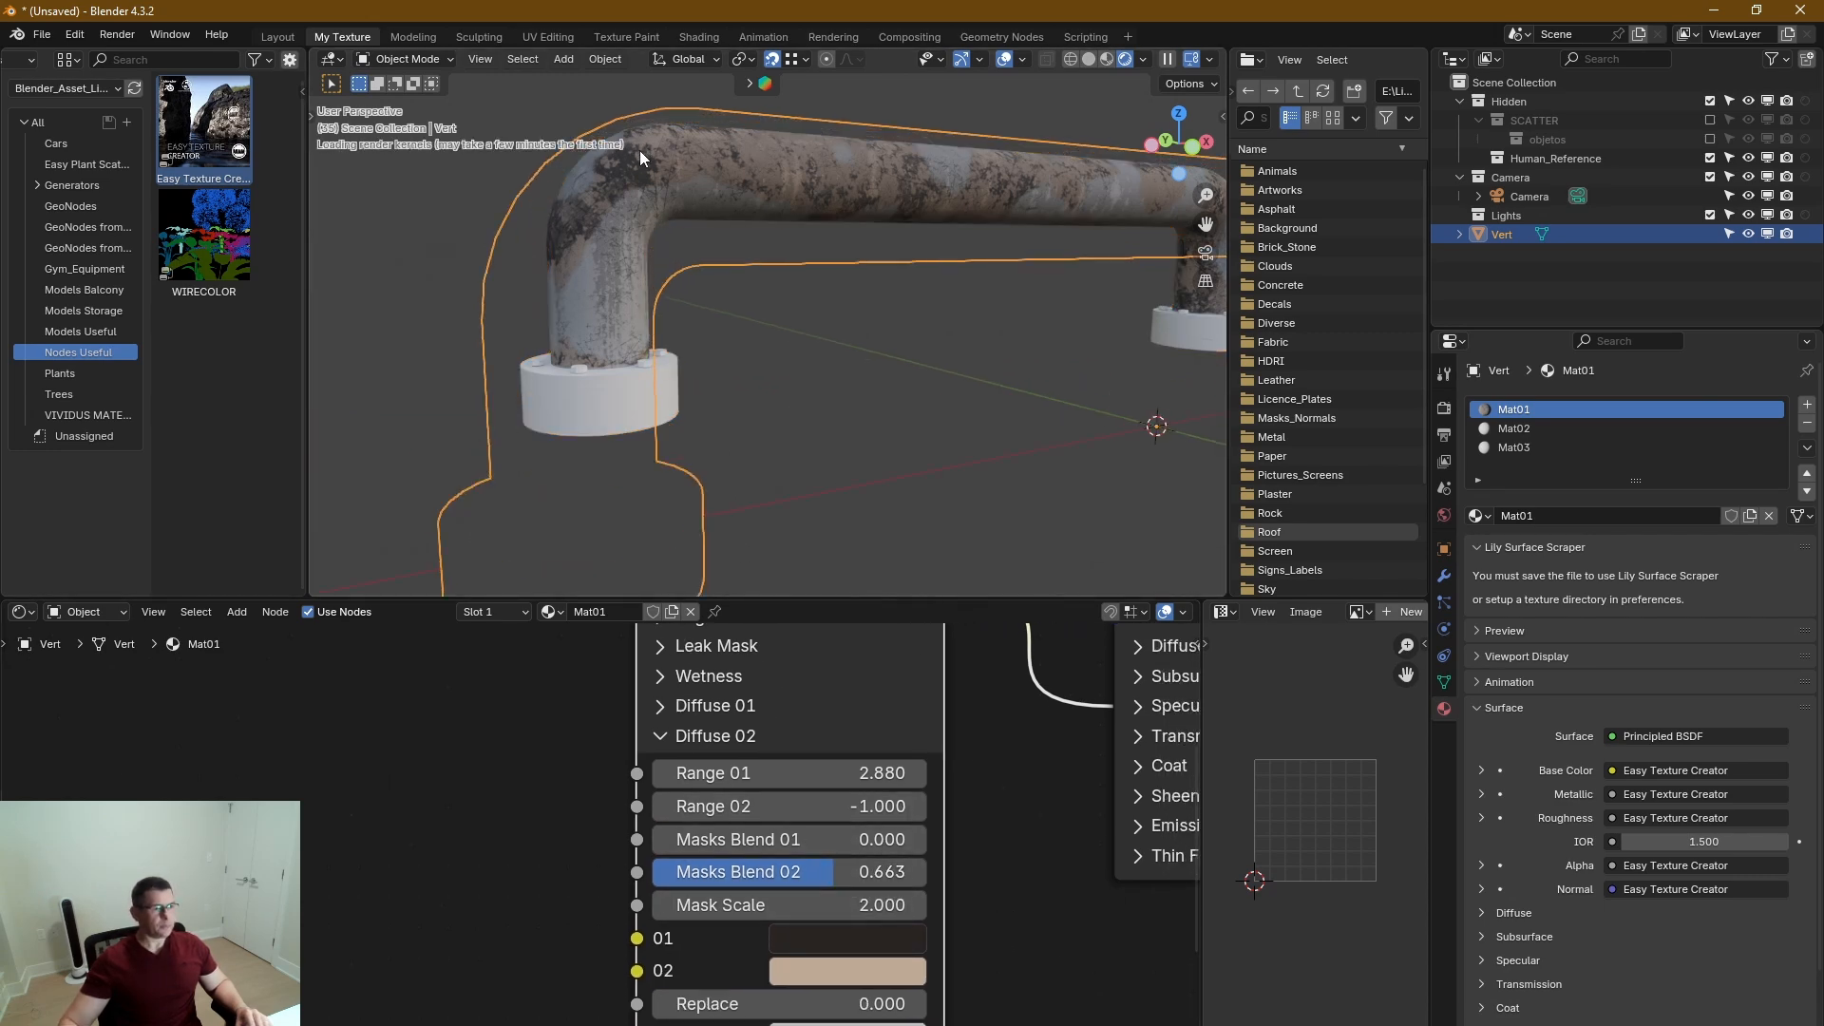
scroll(659, 161, "down", 2)
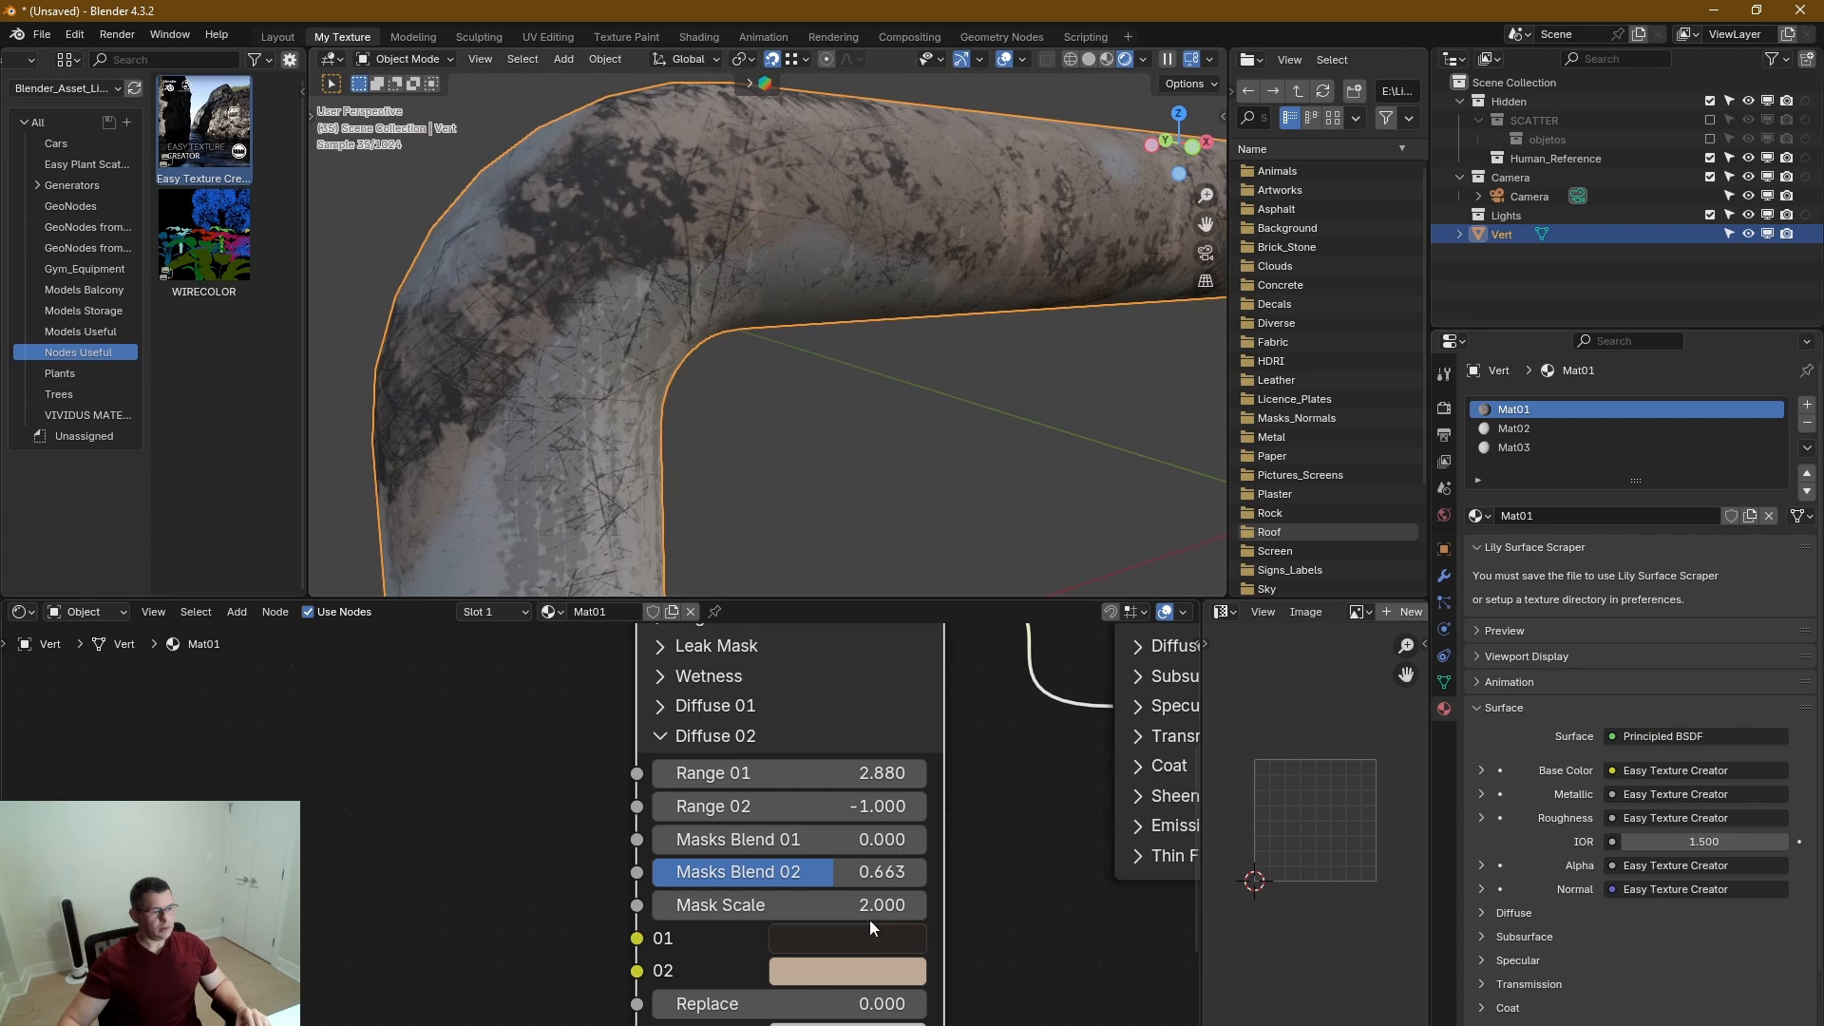
mouse_move(870, 905)
left_mouse_down()
mouse_move(1001, 905)
mouse_move(880, 905)
left_mouse_up()
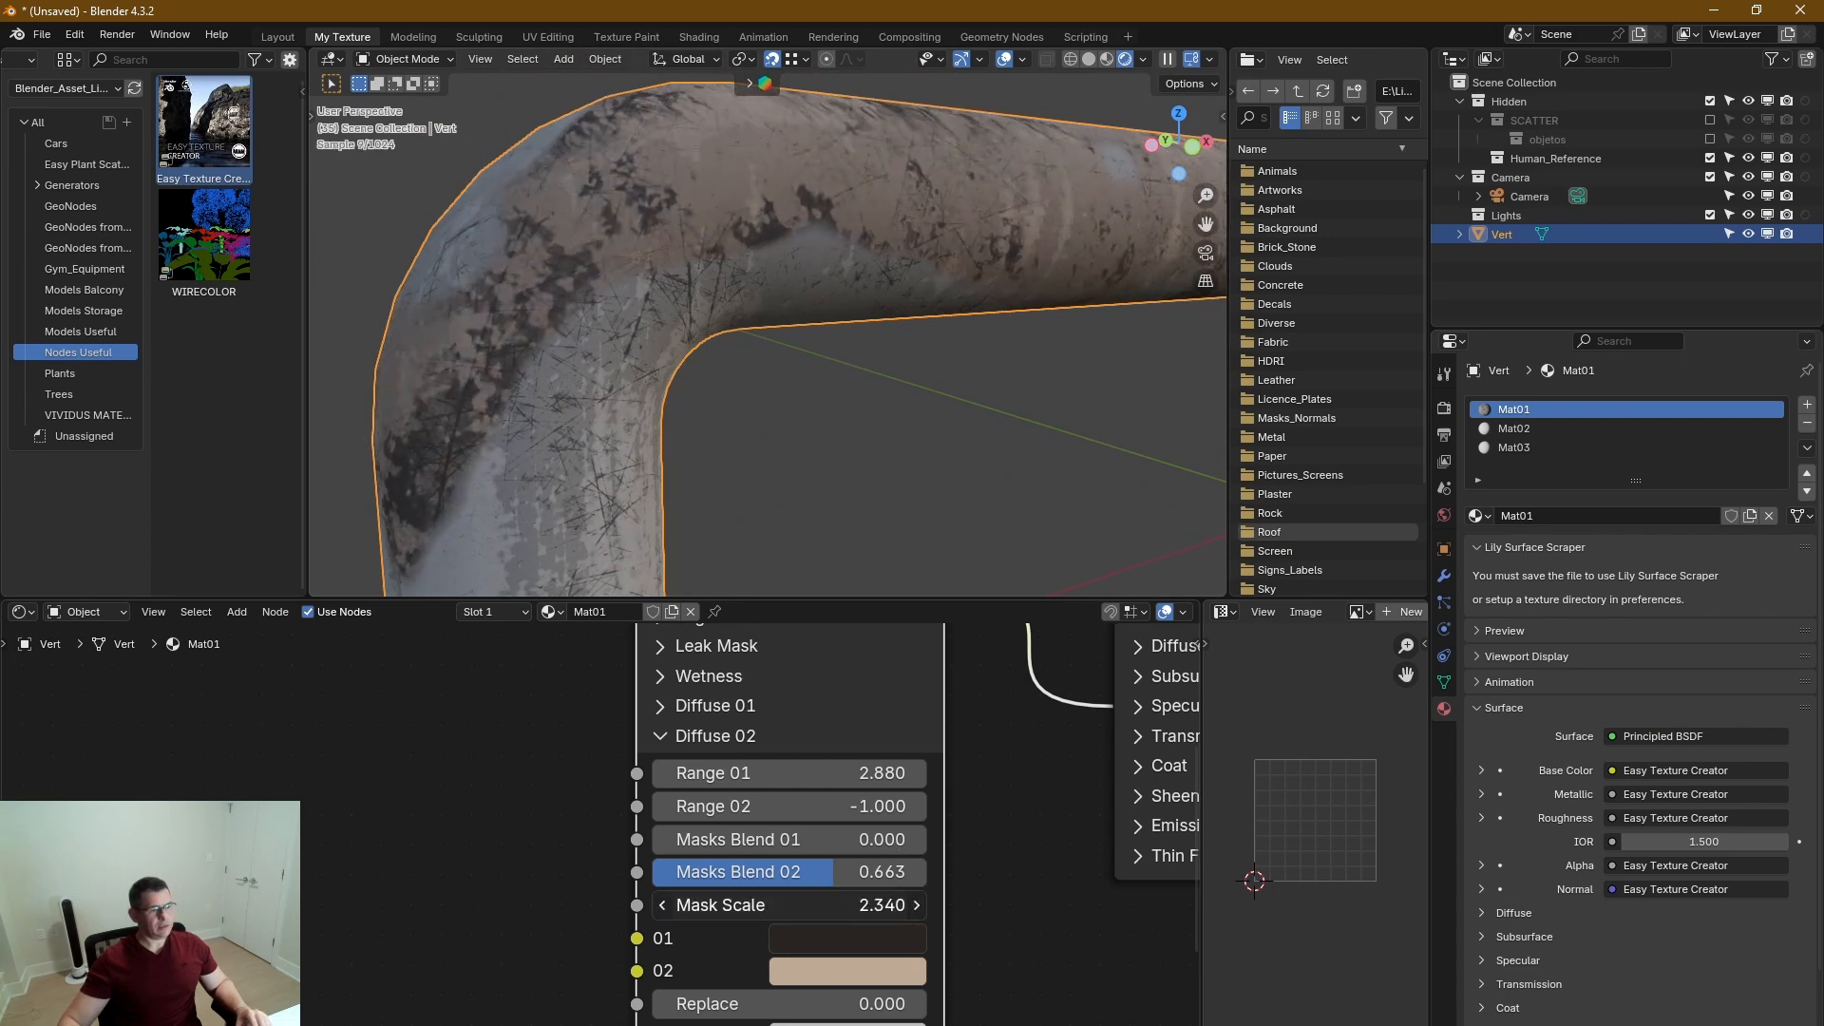
Raise Blend Detail to 15 in Blend Diffuse 01 vs 02, check the pipe's bend up close, and collapse the section.
middle_click_drag(1035, 893, 998, 791)
left_click(703, 766)
left_click(756, 800)
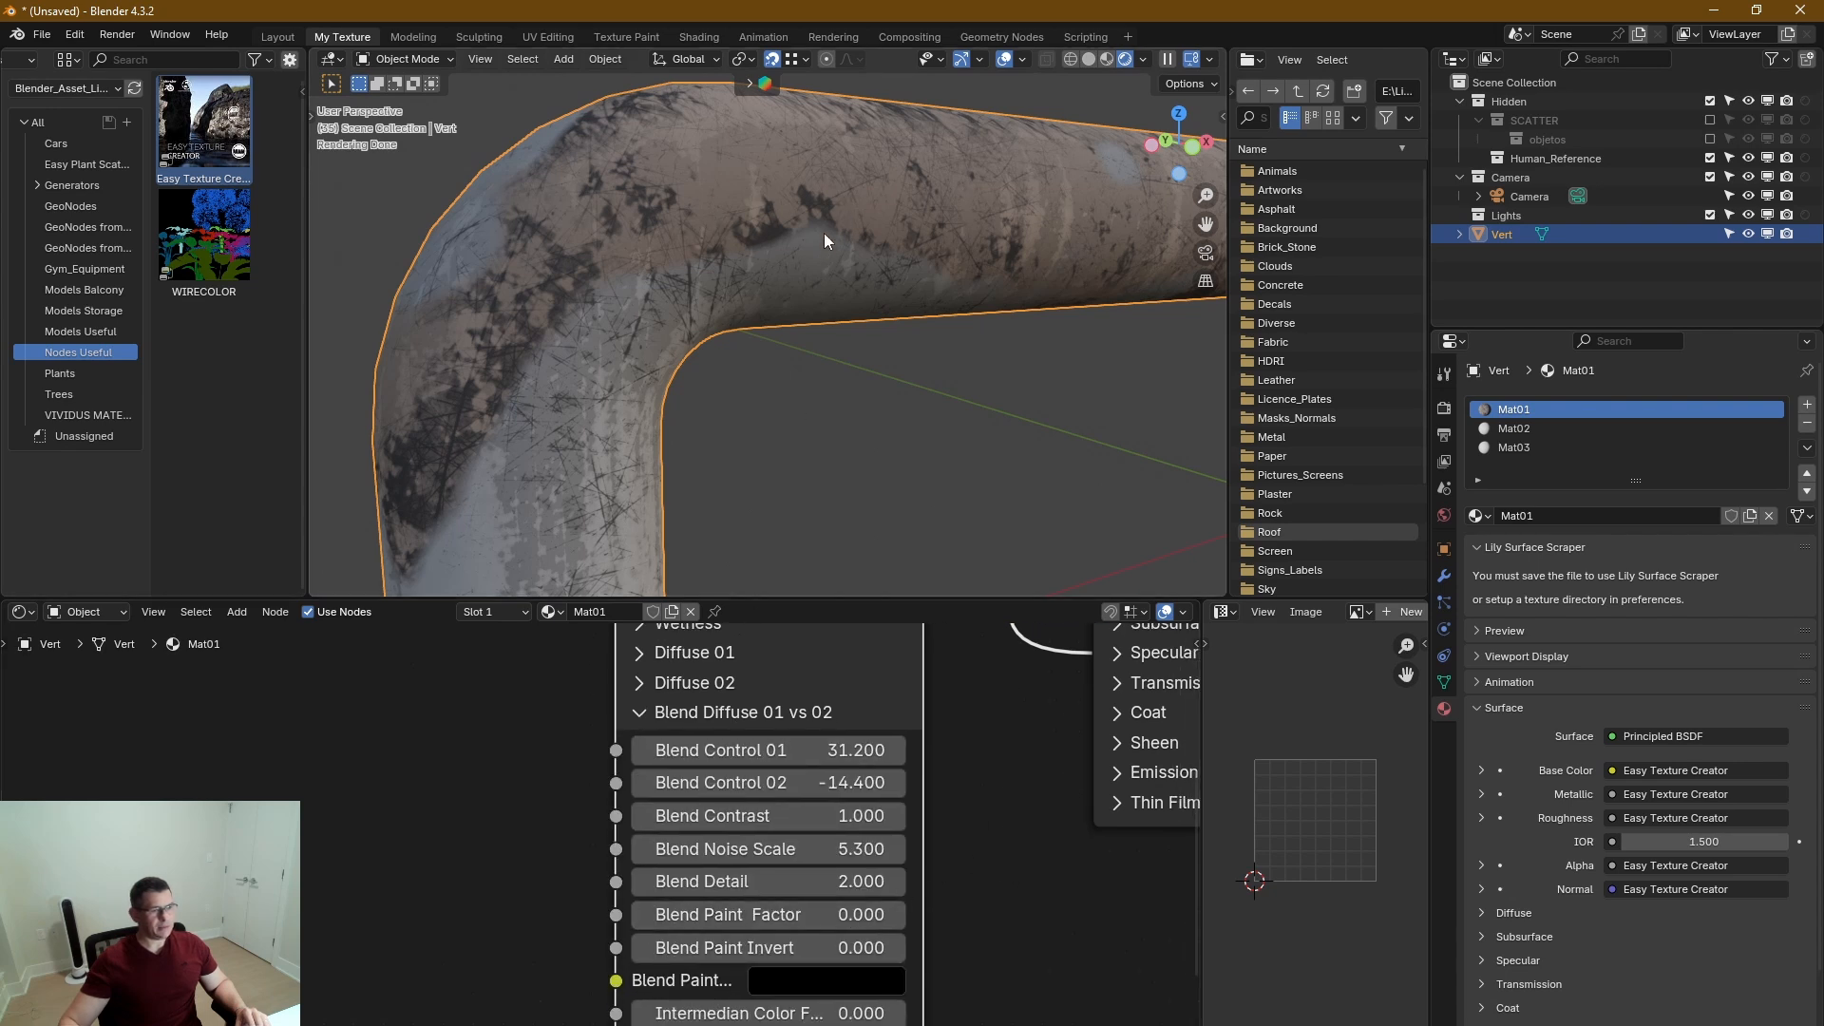
left_click_drag(751, 880, 836, 881)
middle_click_drag(739, 351, 589, 219)
scroll(965, 729, "down", 5, "shift")
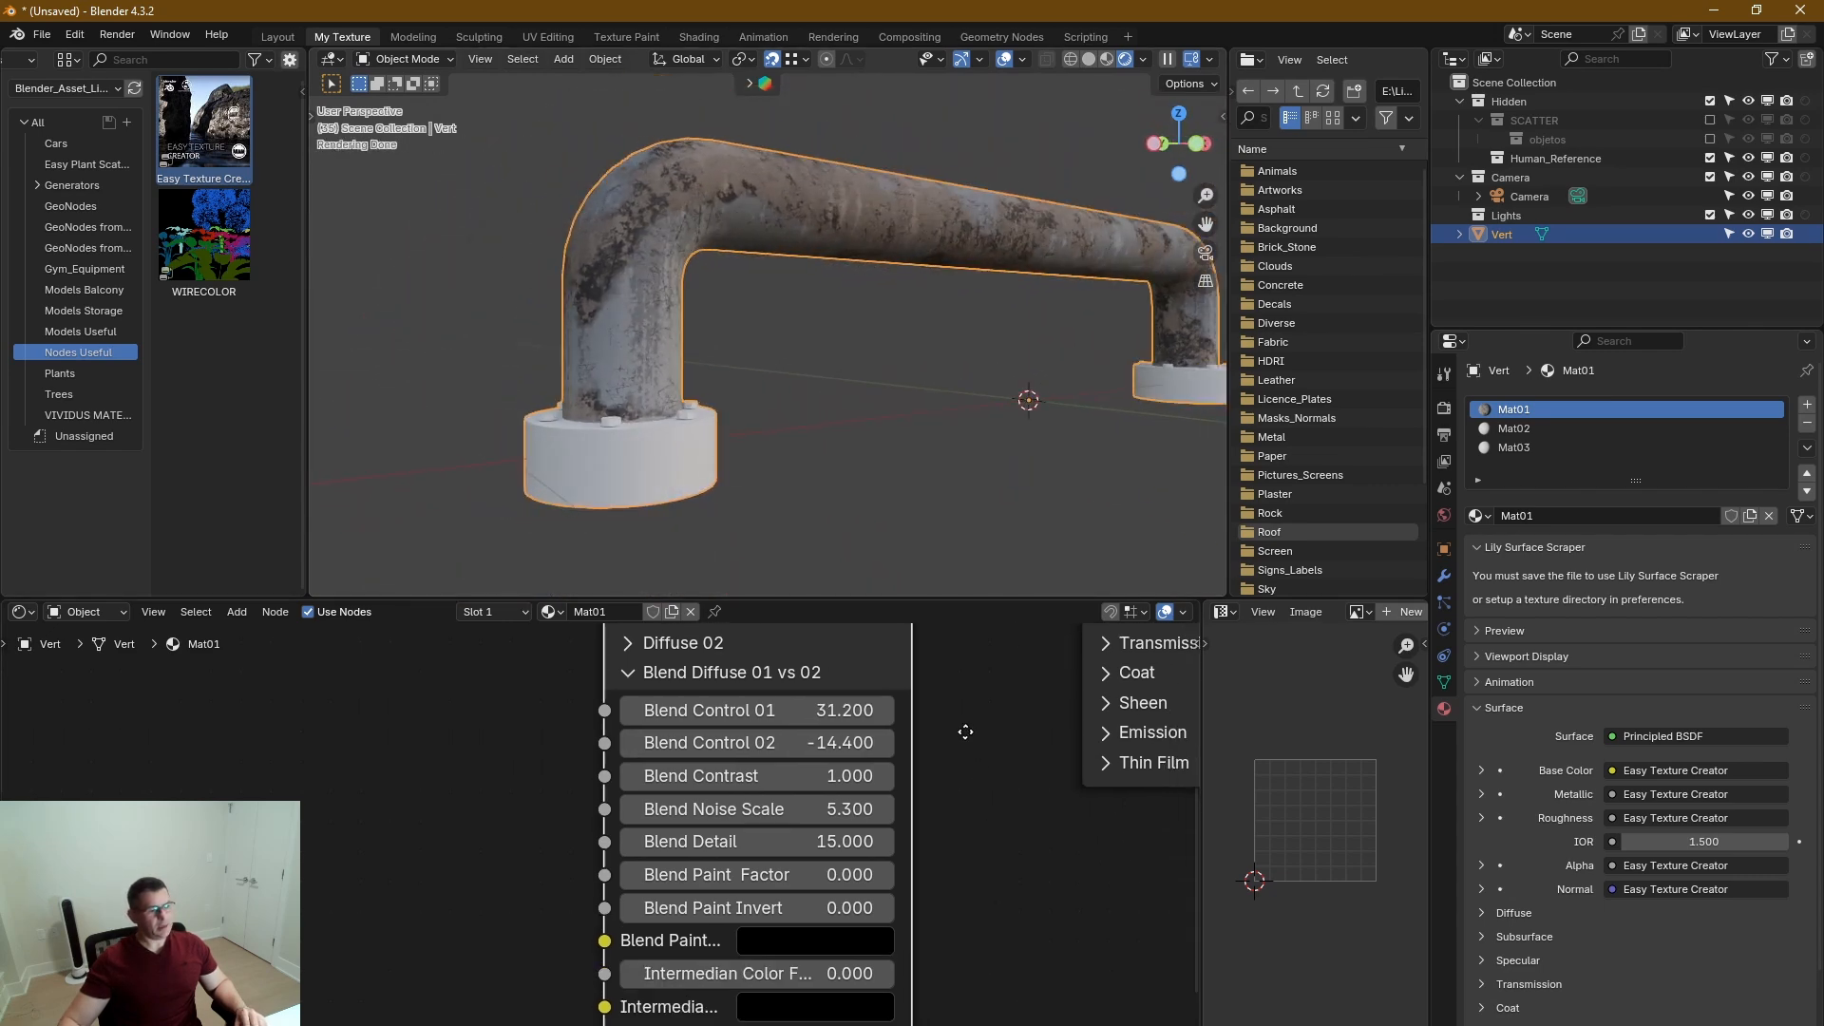
middle_click_drag(927, 320, 777, 573)
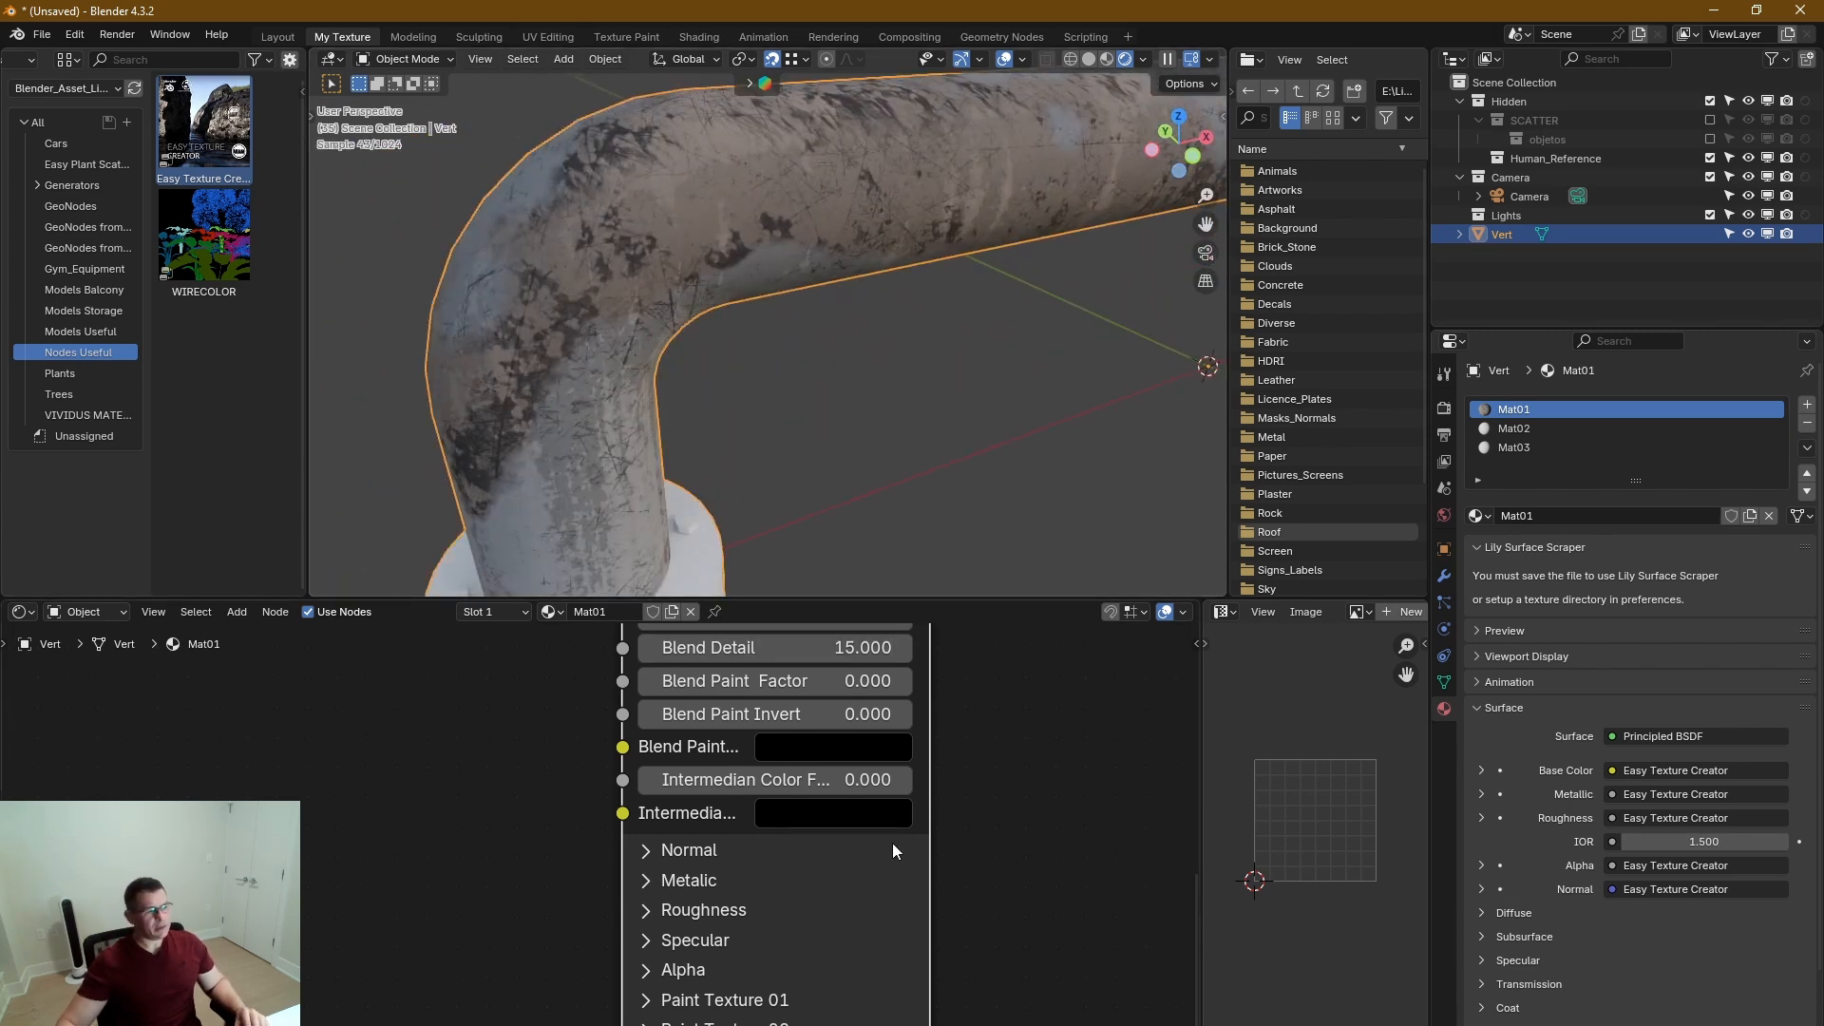
middle_click_drag(835, 678, 823, 917)
left_click(635, 723)
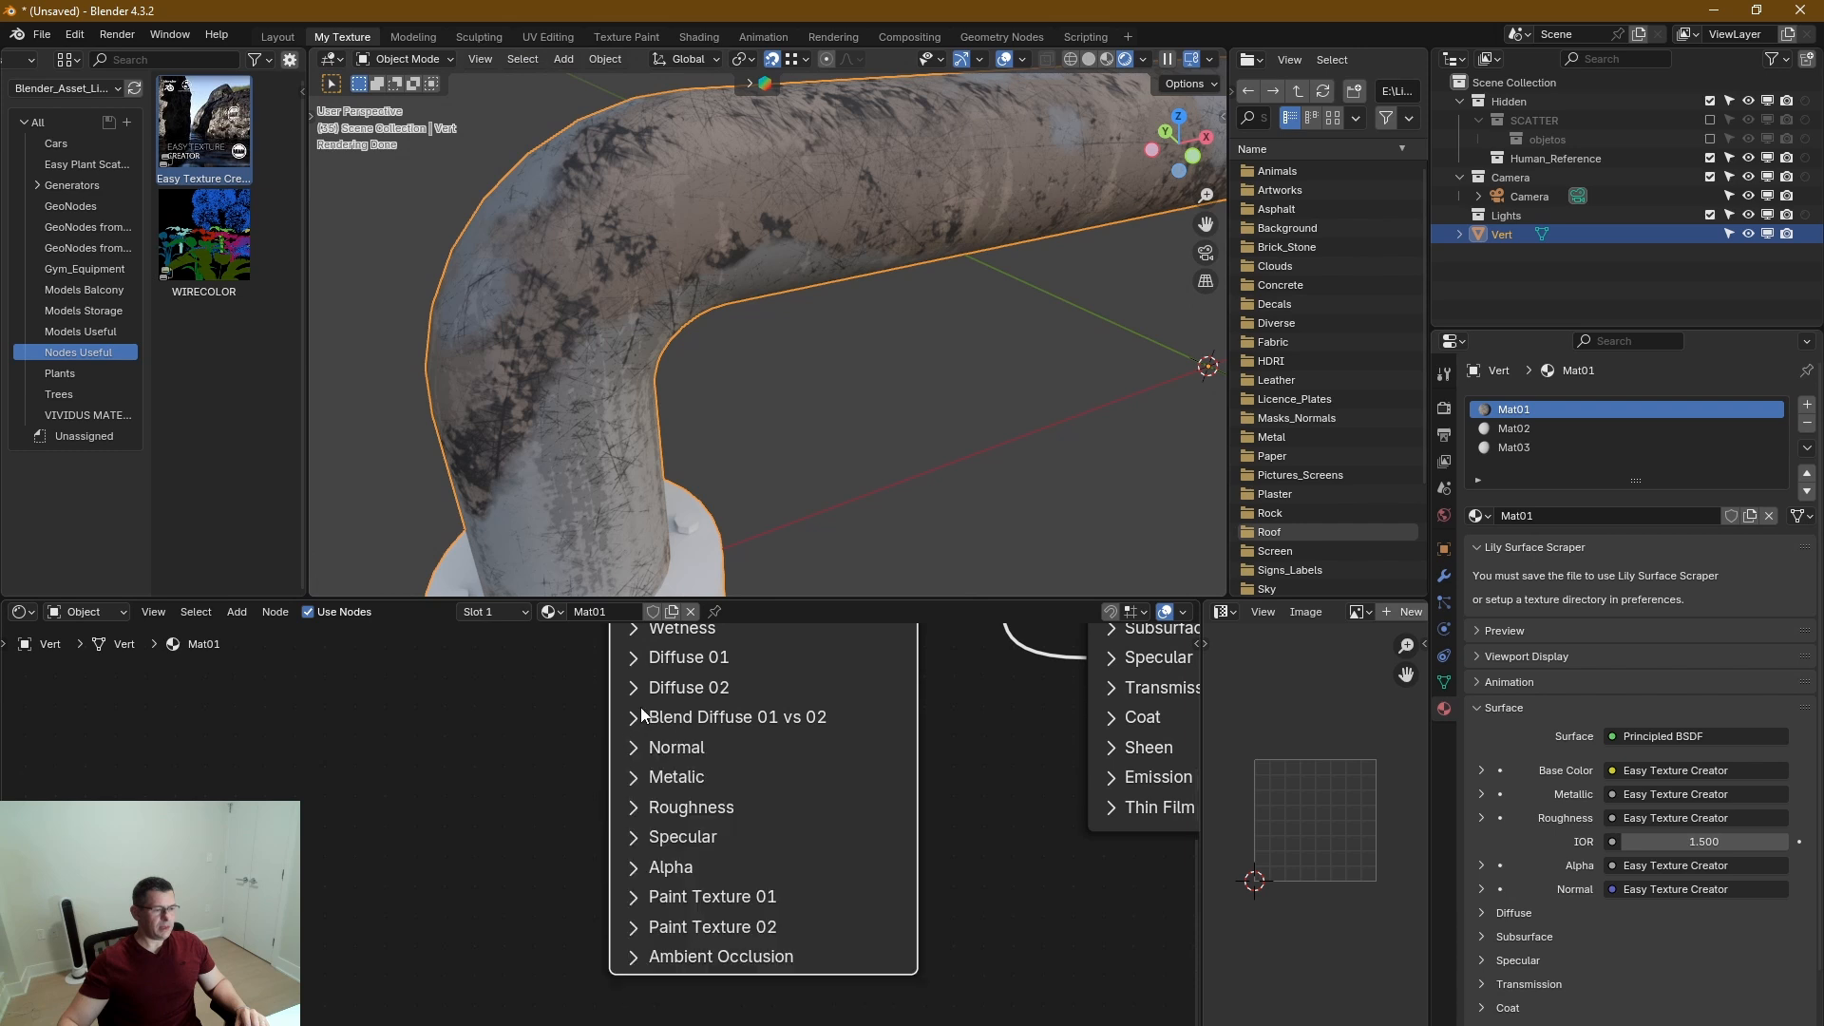
Change color 02 of Diffuse 02 to a darker, less saturated pinkish beige.
left_click(636, 690)
left_click(867, 920)
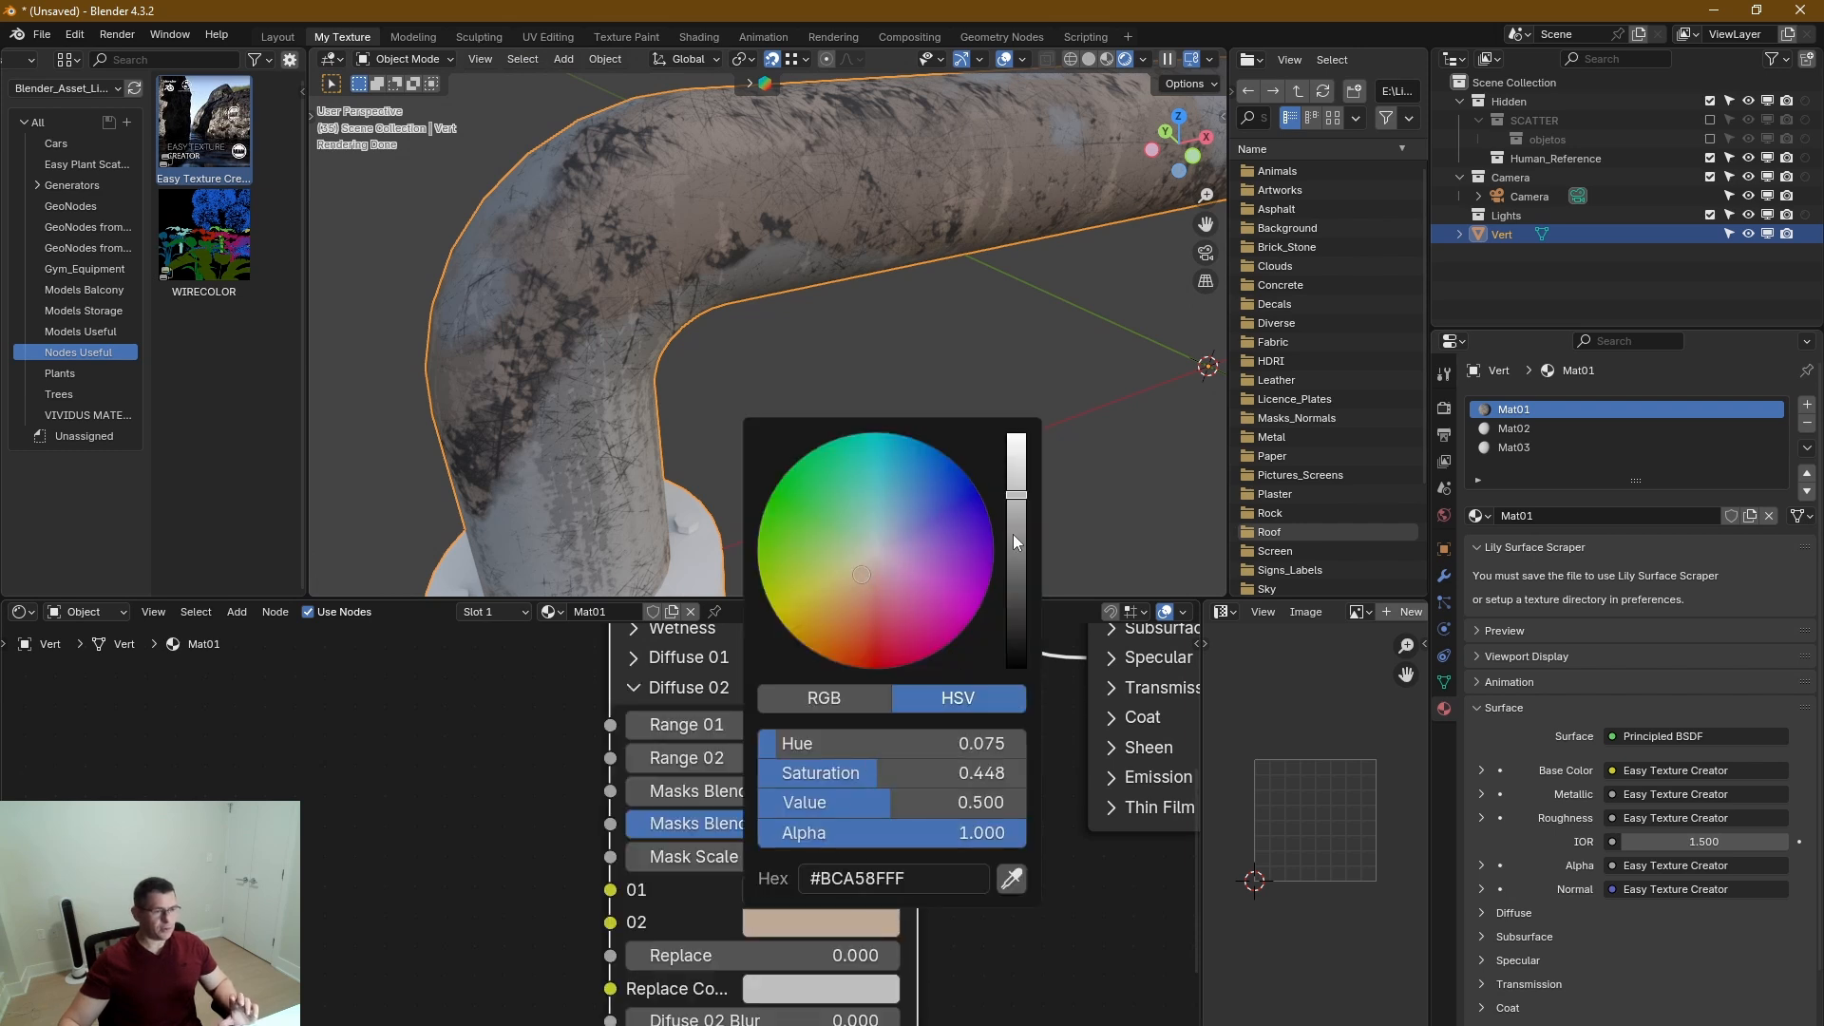
mouse_move(1009, 517)
left_mouse_down()
mouse_move(1016, 549)
mouse_move(1016, 514)
left_mouse_up()
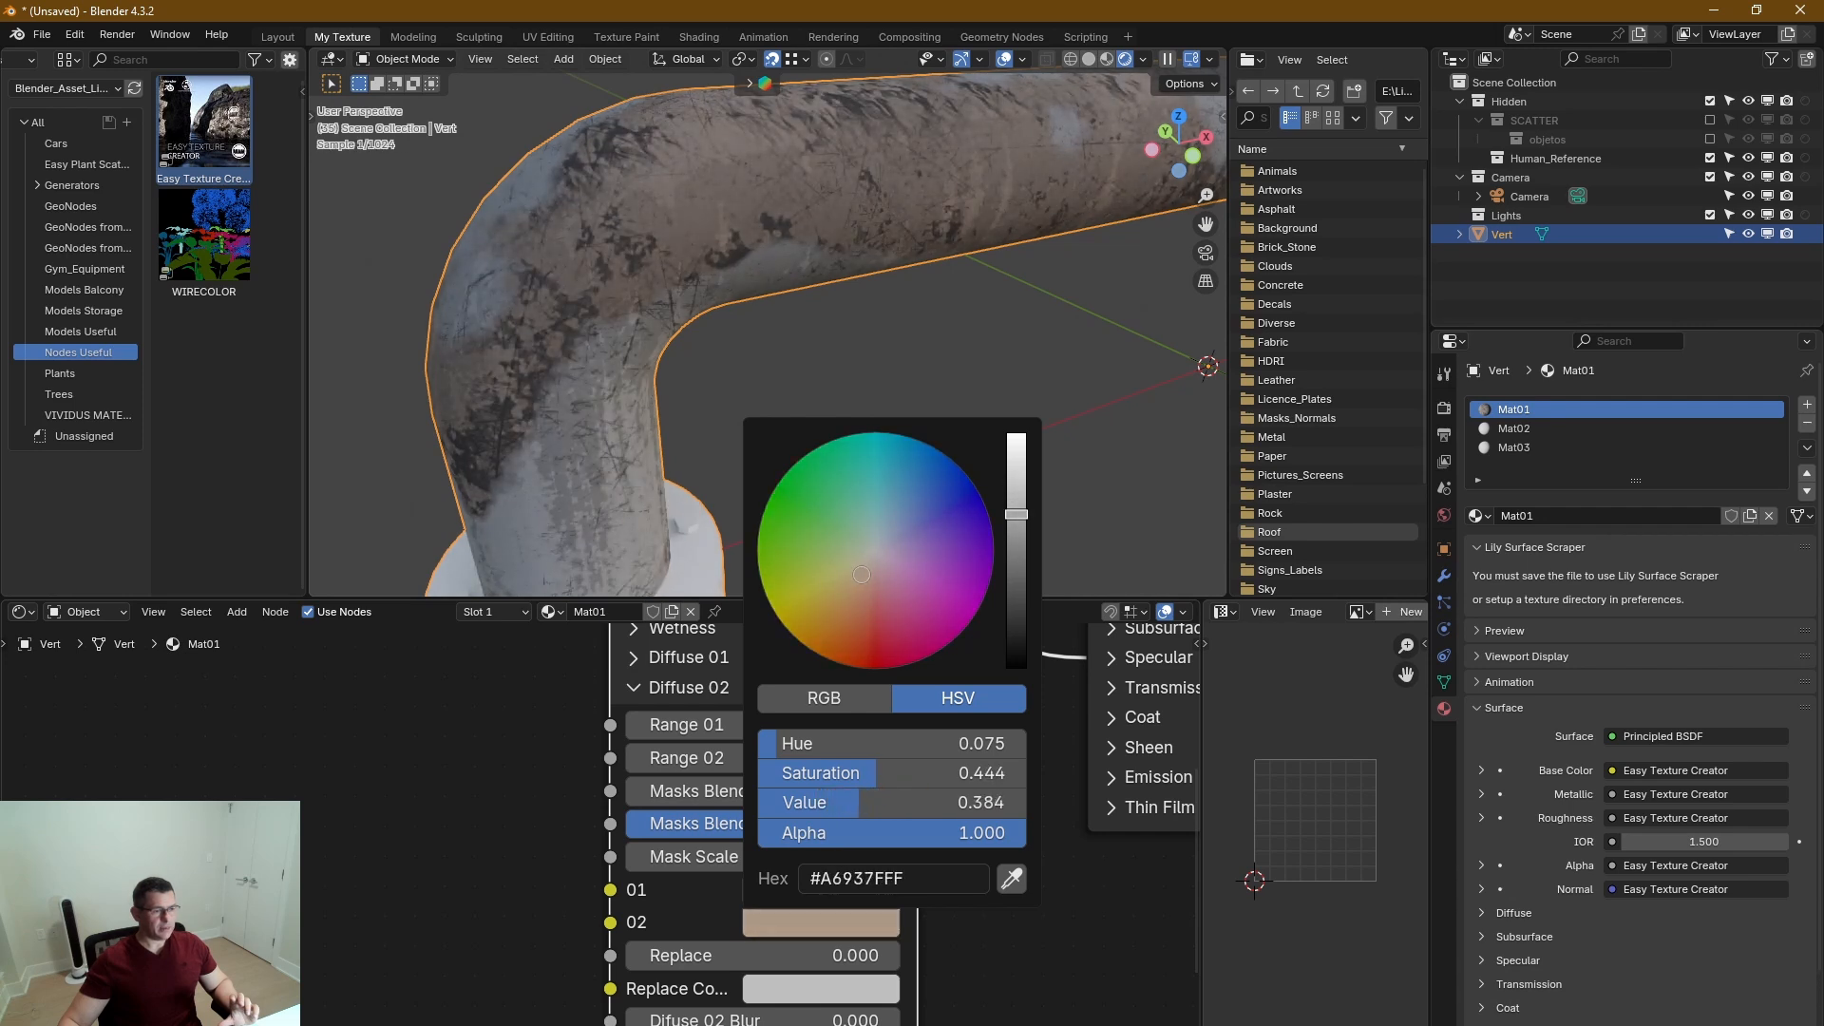
left_click_drag(863, 567, 870, 564)
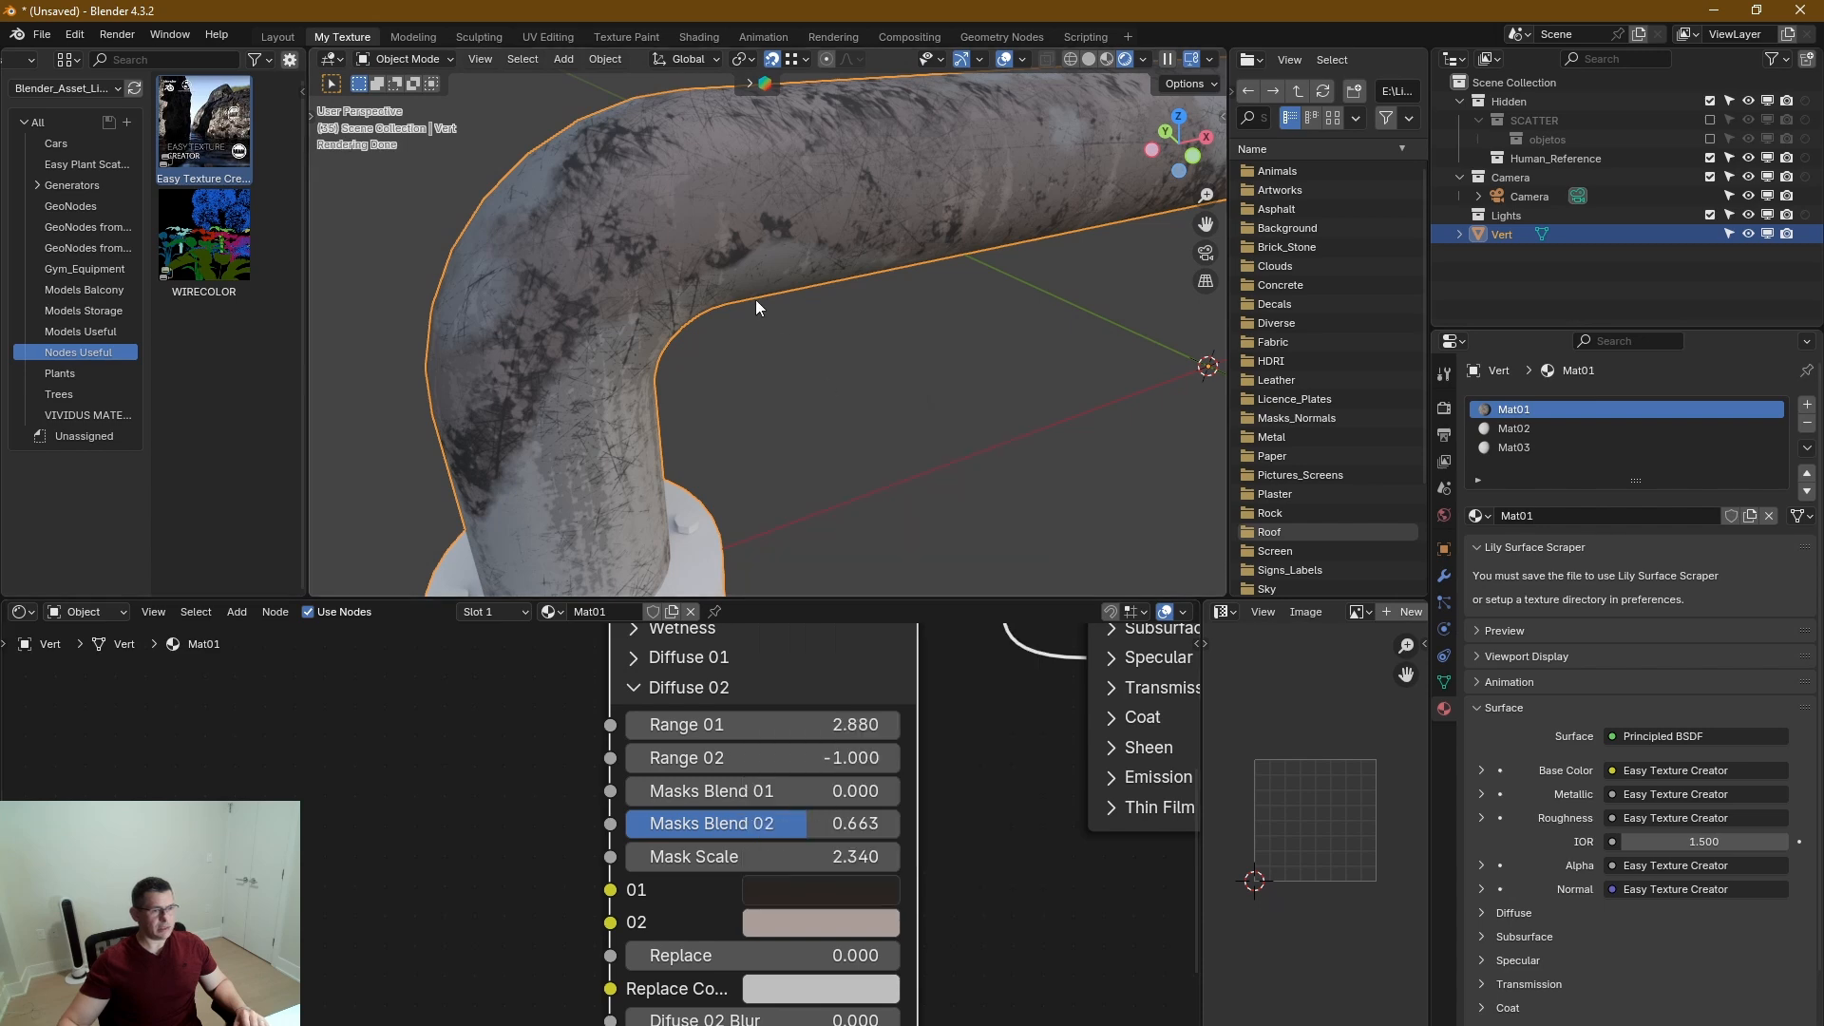
scroll(755, 299, "down", 4)
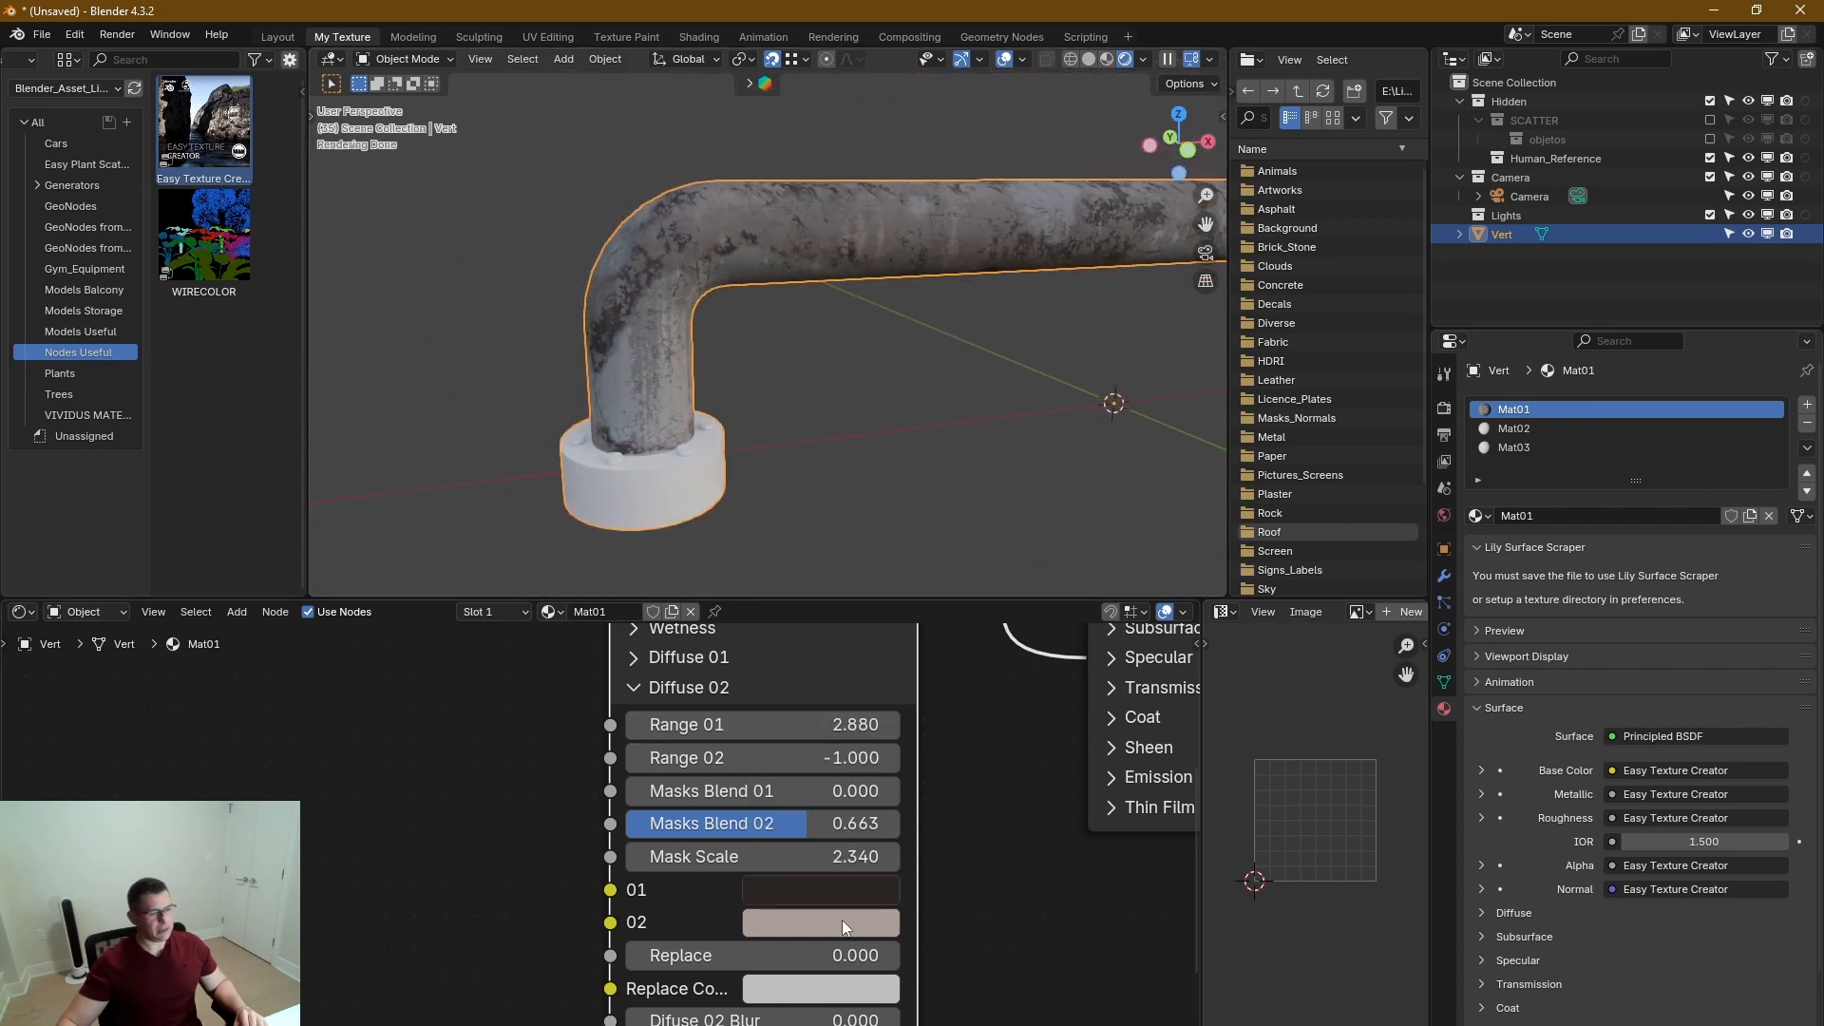
Lighten color 01 of Diffuse 02 to a medium brown, hex #6B5D4F, and check it on the pipe.
left_click(835, 887)
mouse_move(1028, 533)
left_mouse_down()
mouse_move(1016, 558)
mouse_move(1016, 535)
left_mouse_up()
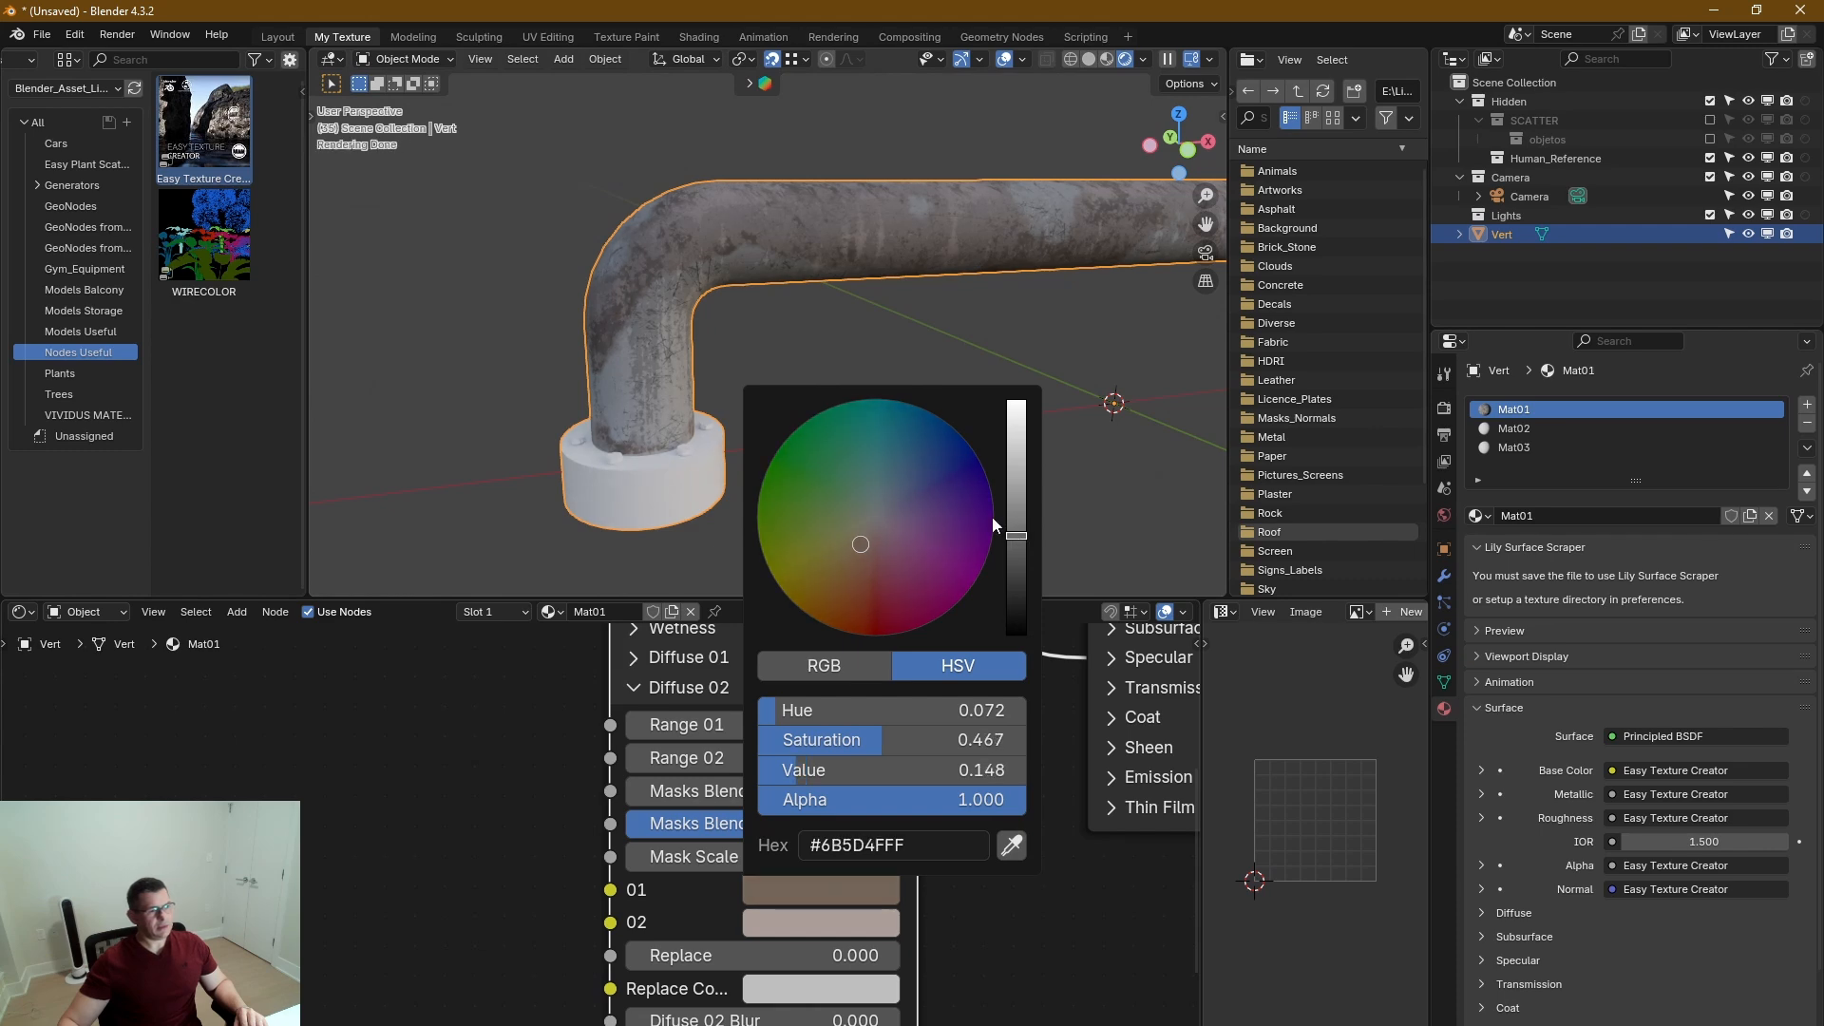
middle_click_drag(904, 260, 961, 244)
scroll(1018, 230, "up", 6)
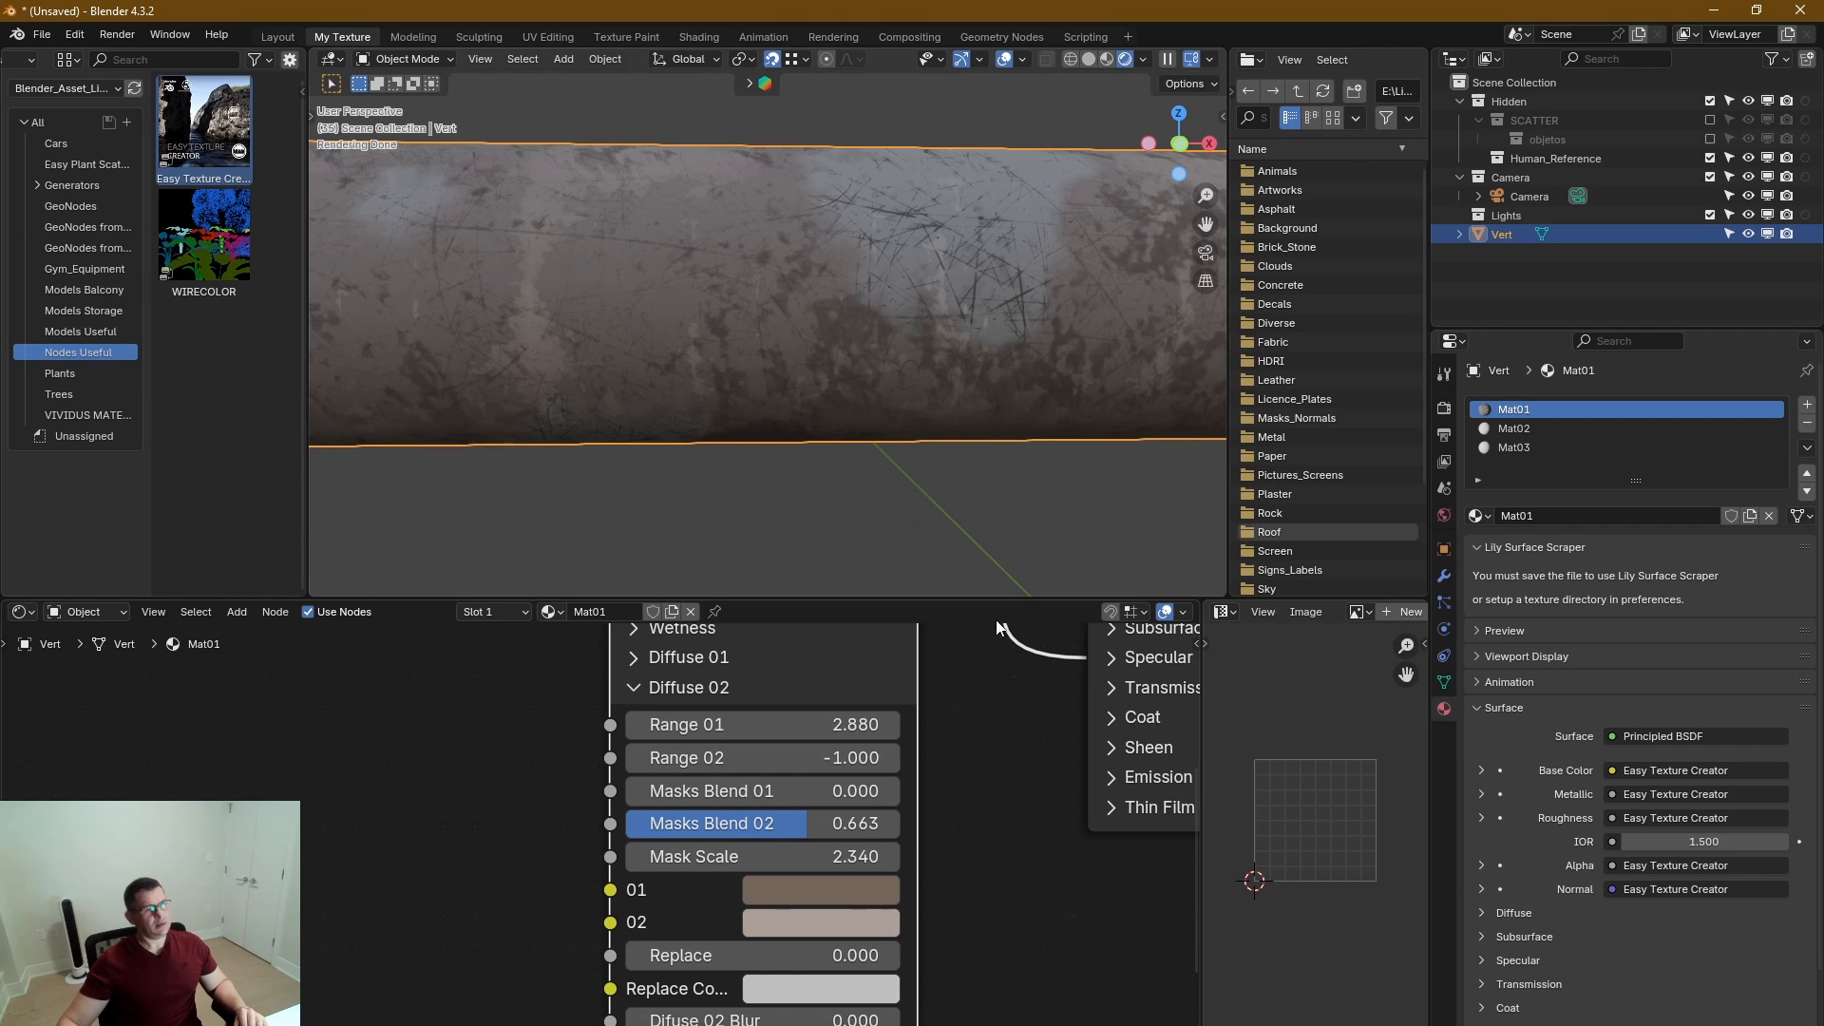
middle_click_drag(1125, 294, 1068, 294)
scroll(1053, 309, "down", 4)
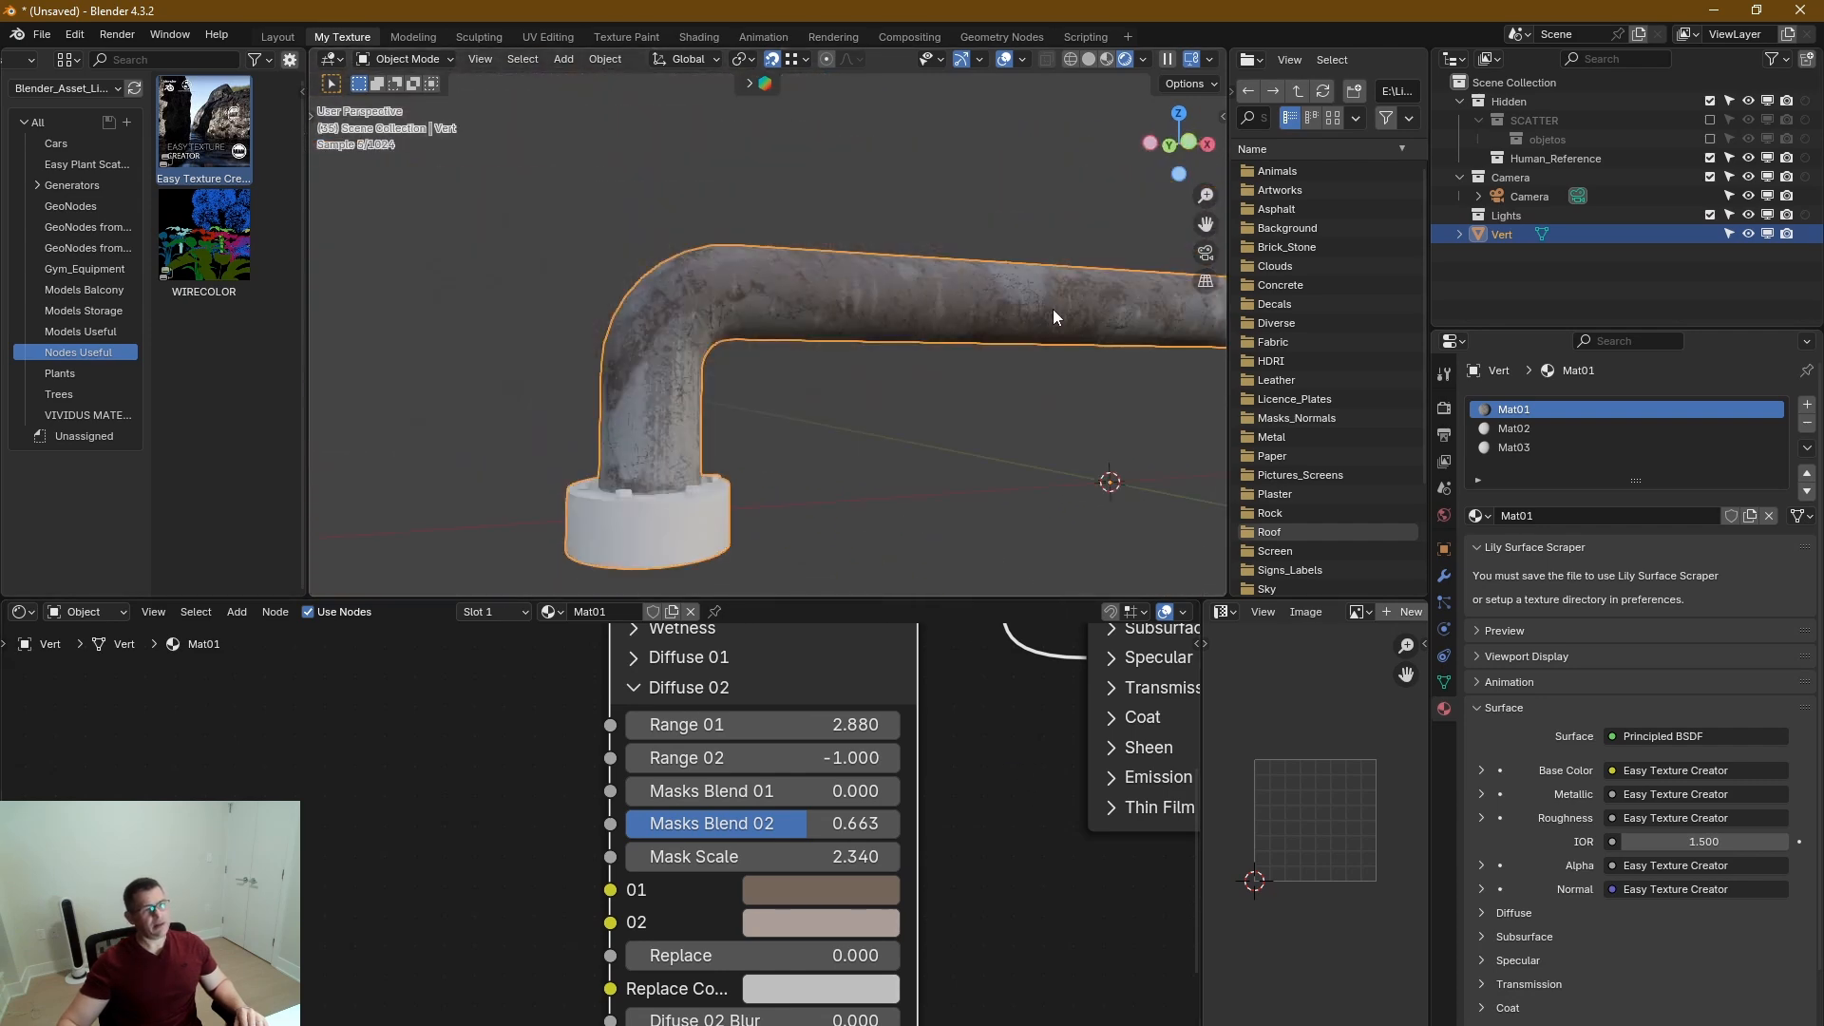
Try a Blend Contrast of 0.001 in Blend Diffuse 01 vs 02, settle on 0.271, and collapse the section.
mouse_move(984, 815)
middle_mouse_down()
mouse_move(1022, 946)
mouse_move(993, 763)
middle_mouse_up()
left_click(691, 813)
left_click(688, 844)
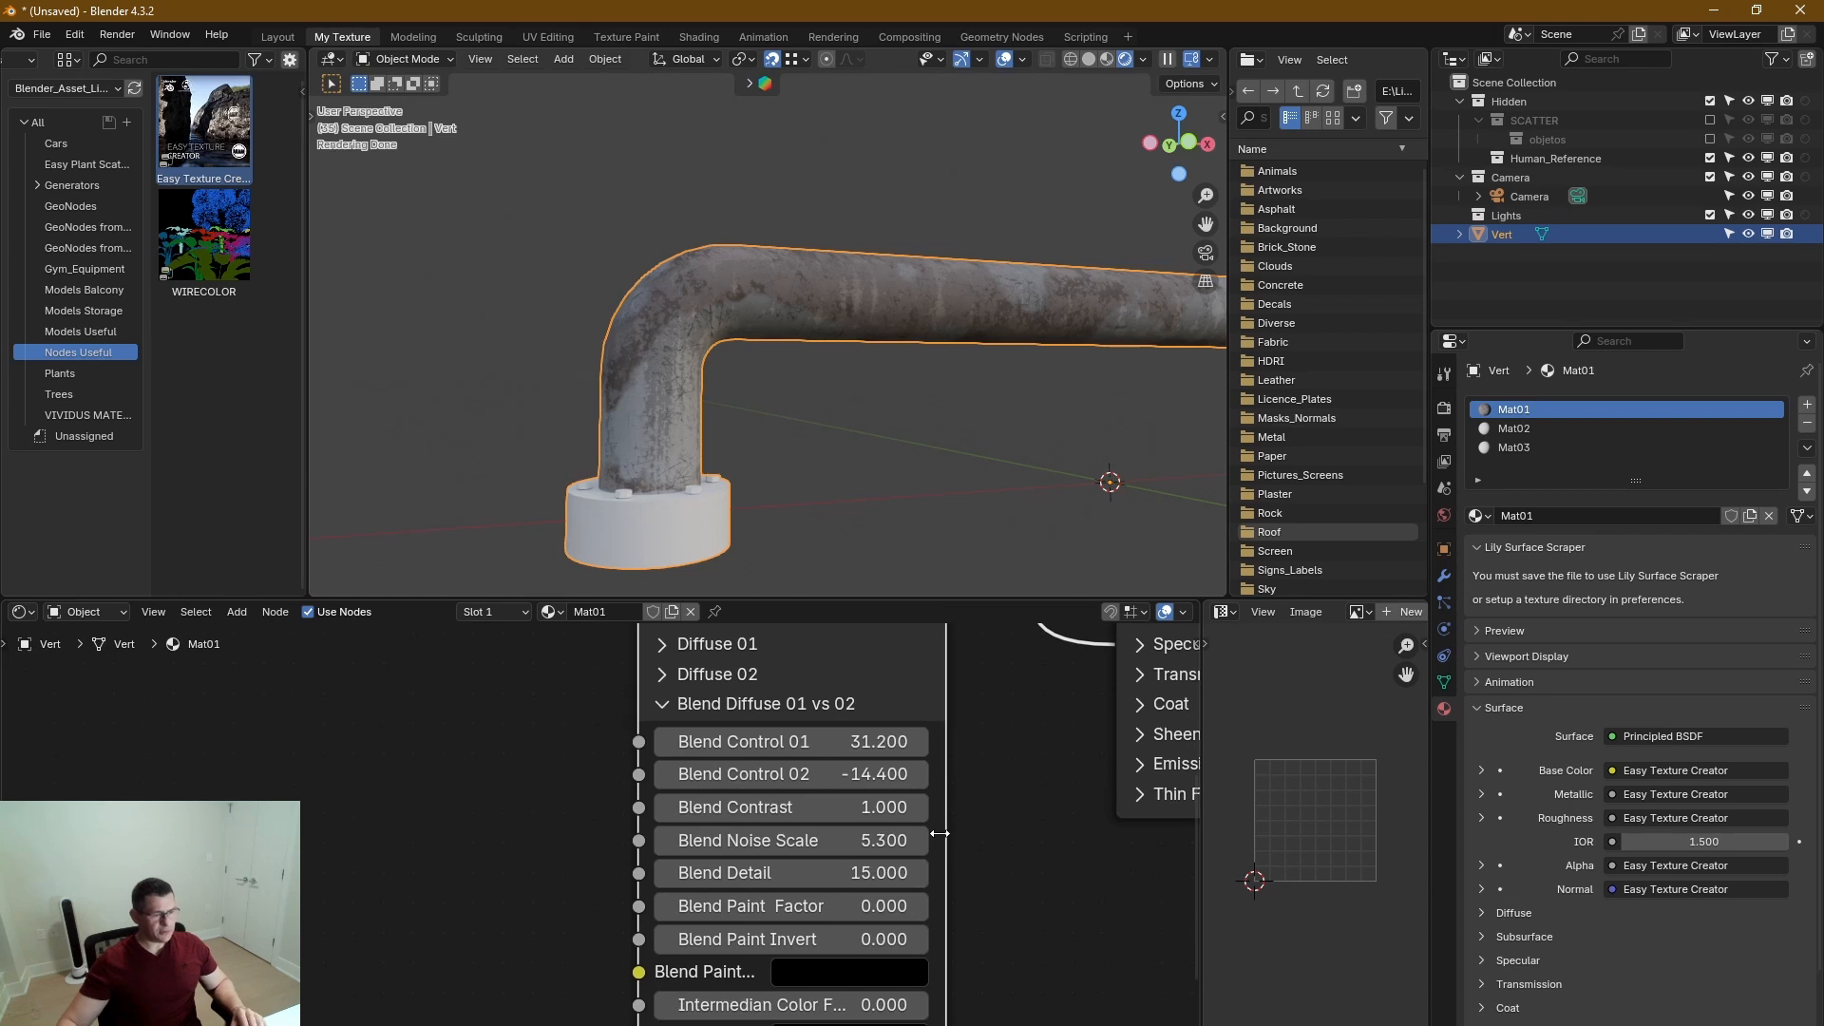
left_click_drag(884, 807, 817, 807)
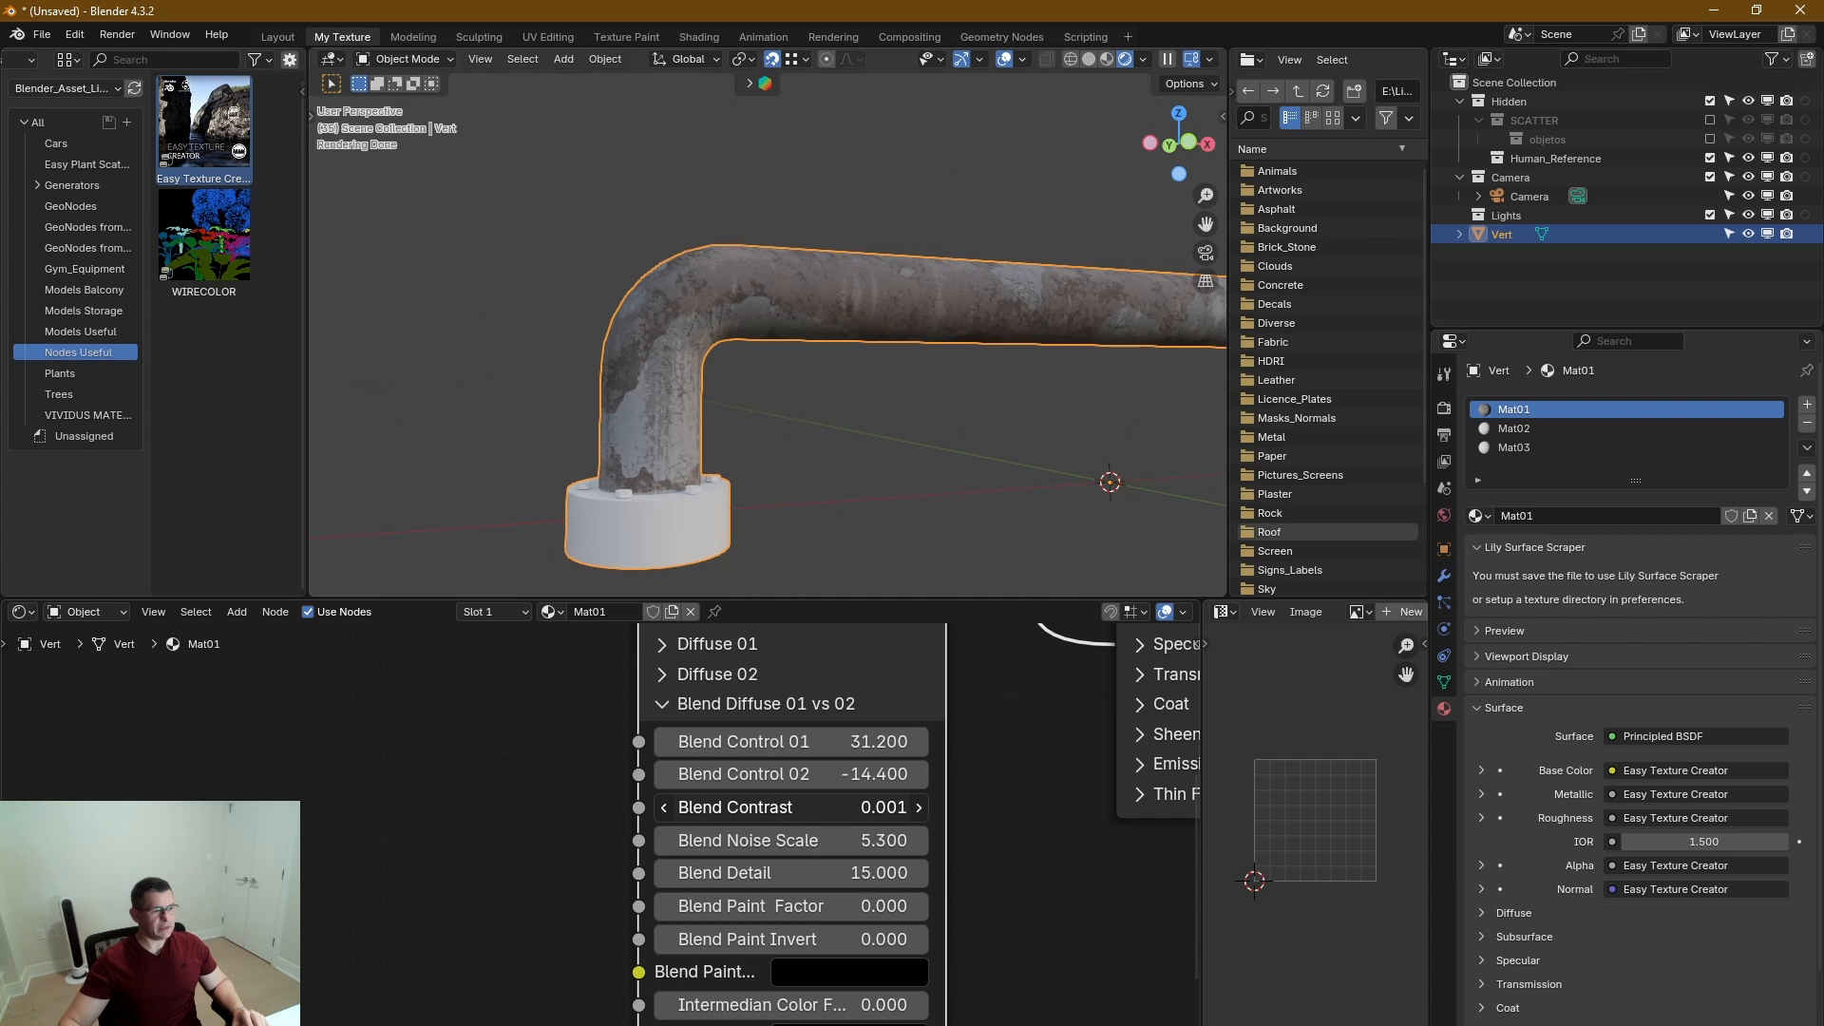
scroll(659, 324, "up", 2)
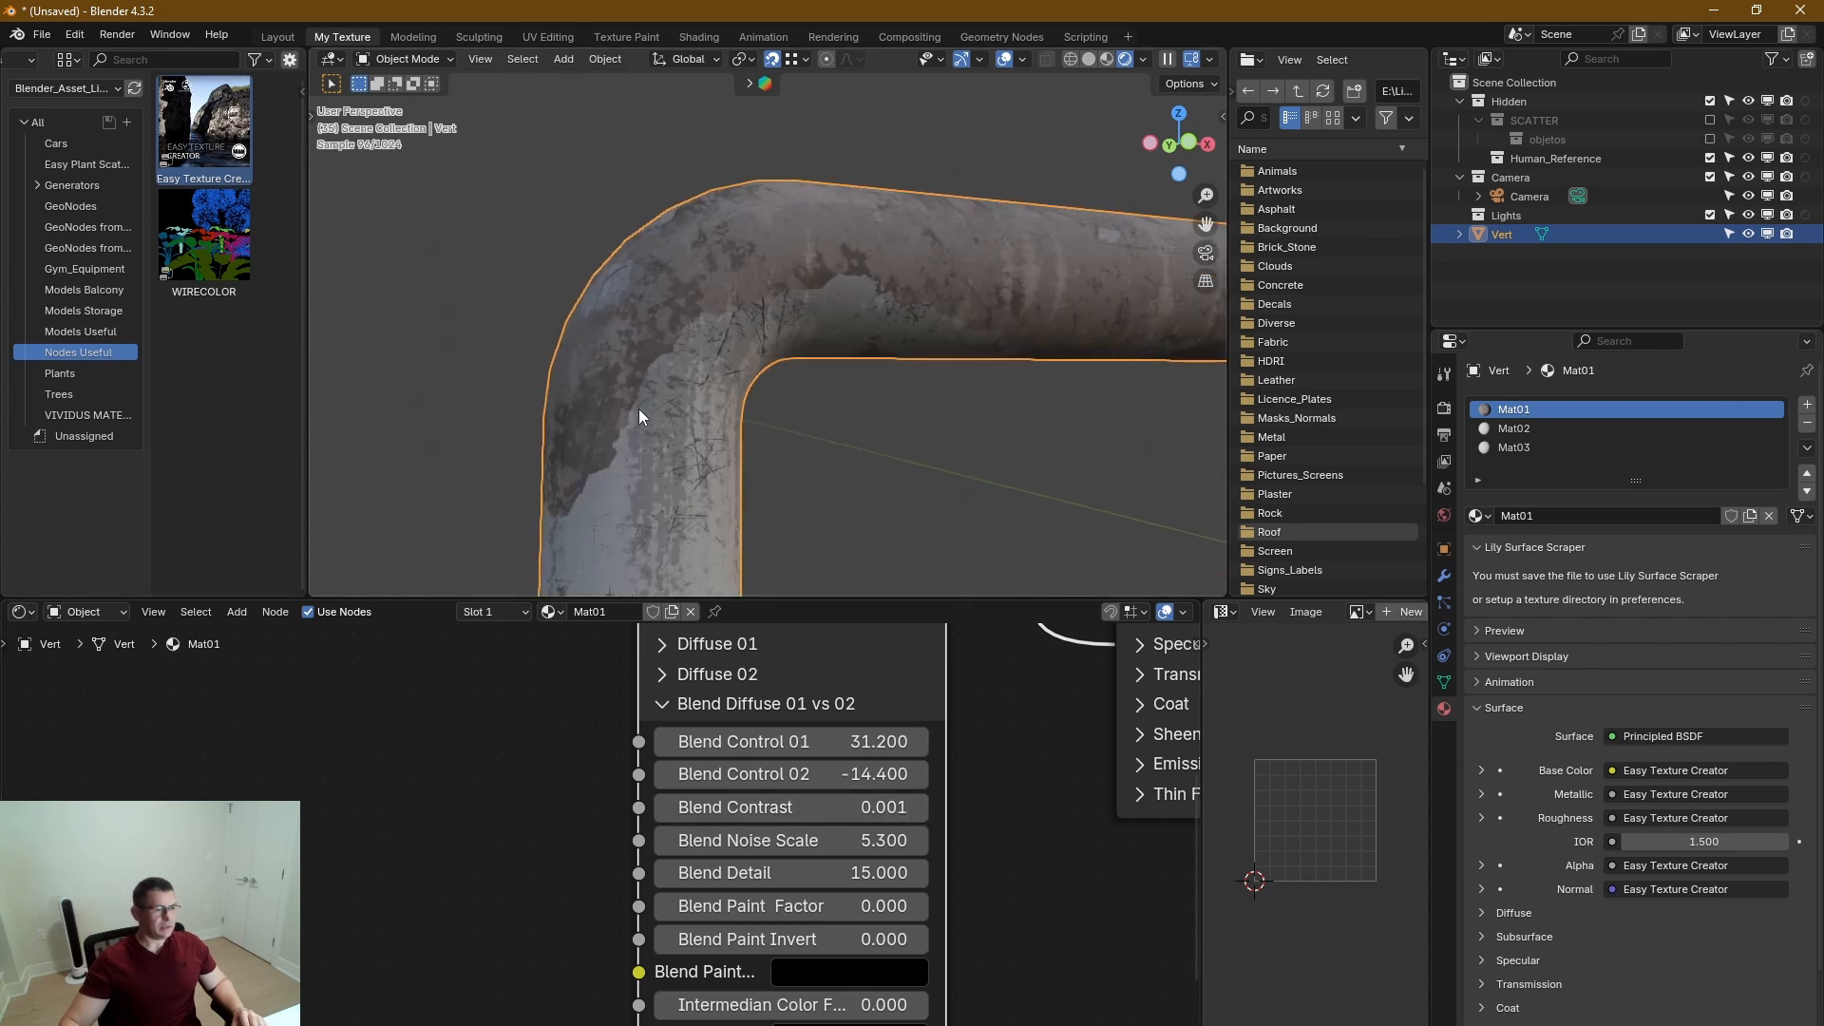
middle_click_drag(639, 408, 653, 459)
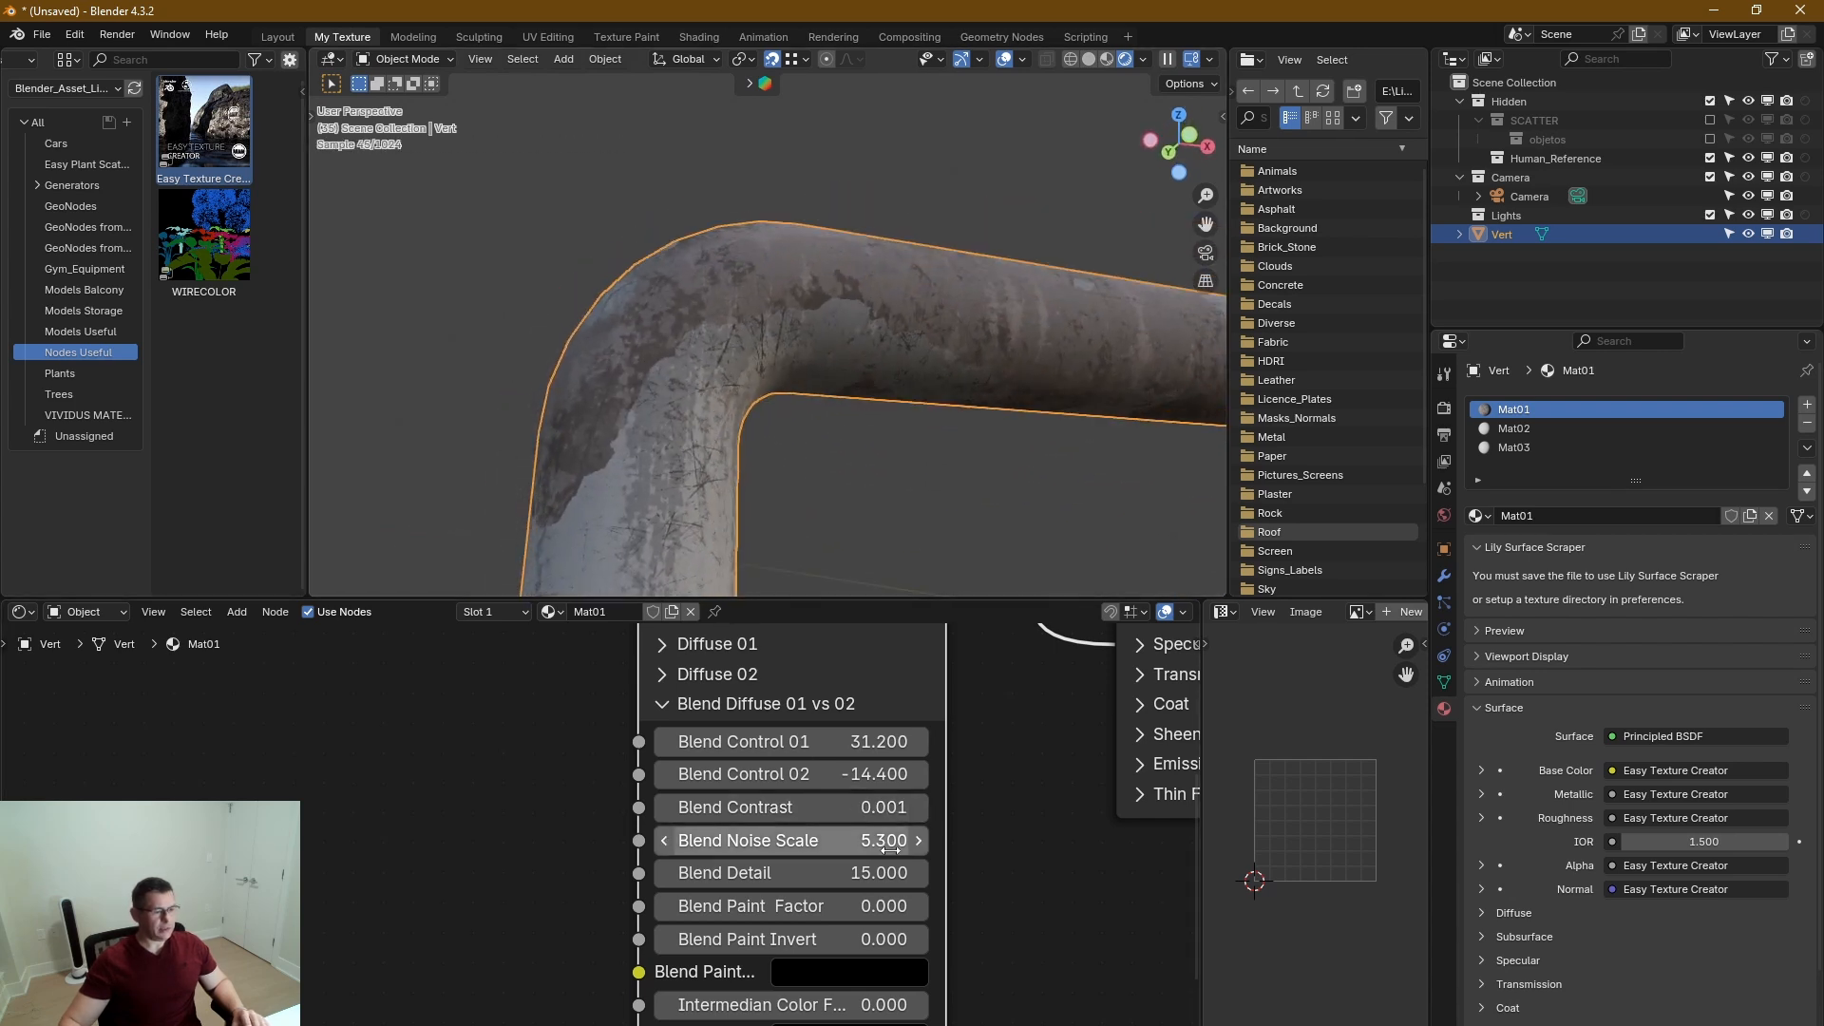
left_click_drag(884, 807, 916, 808)
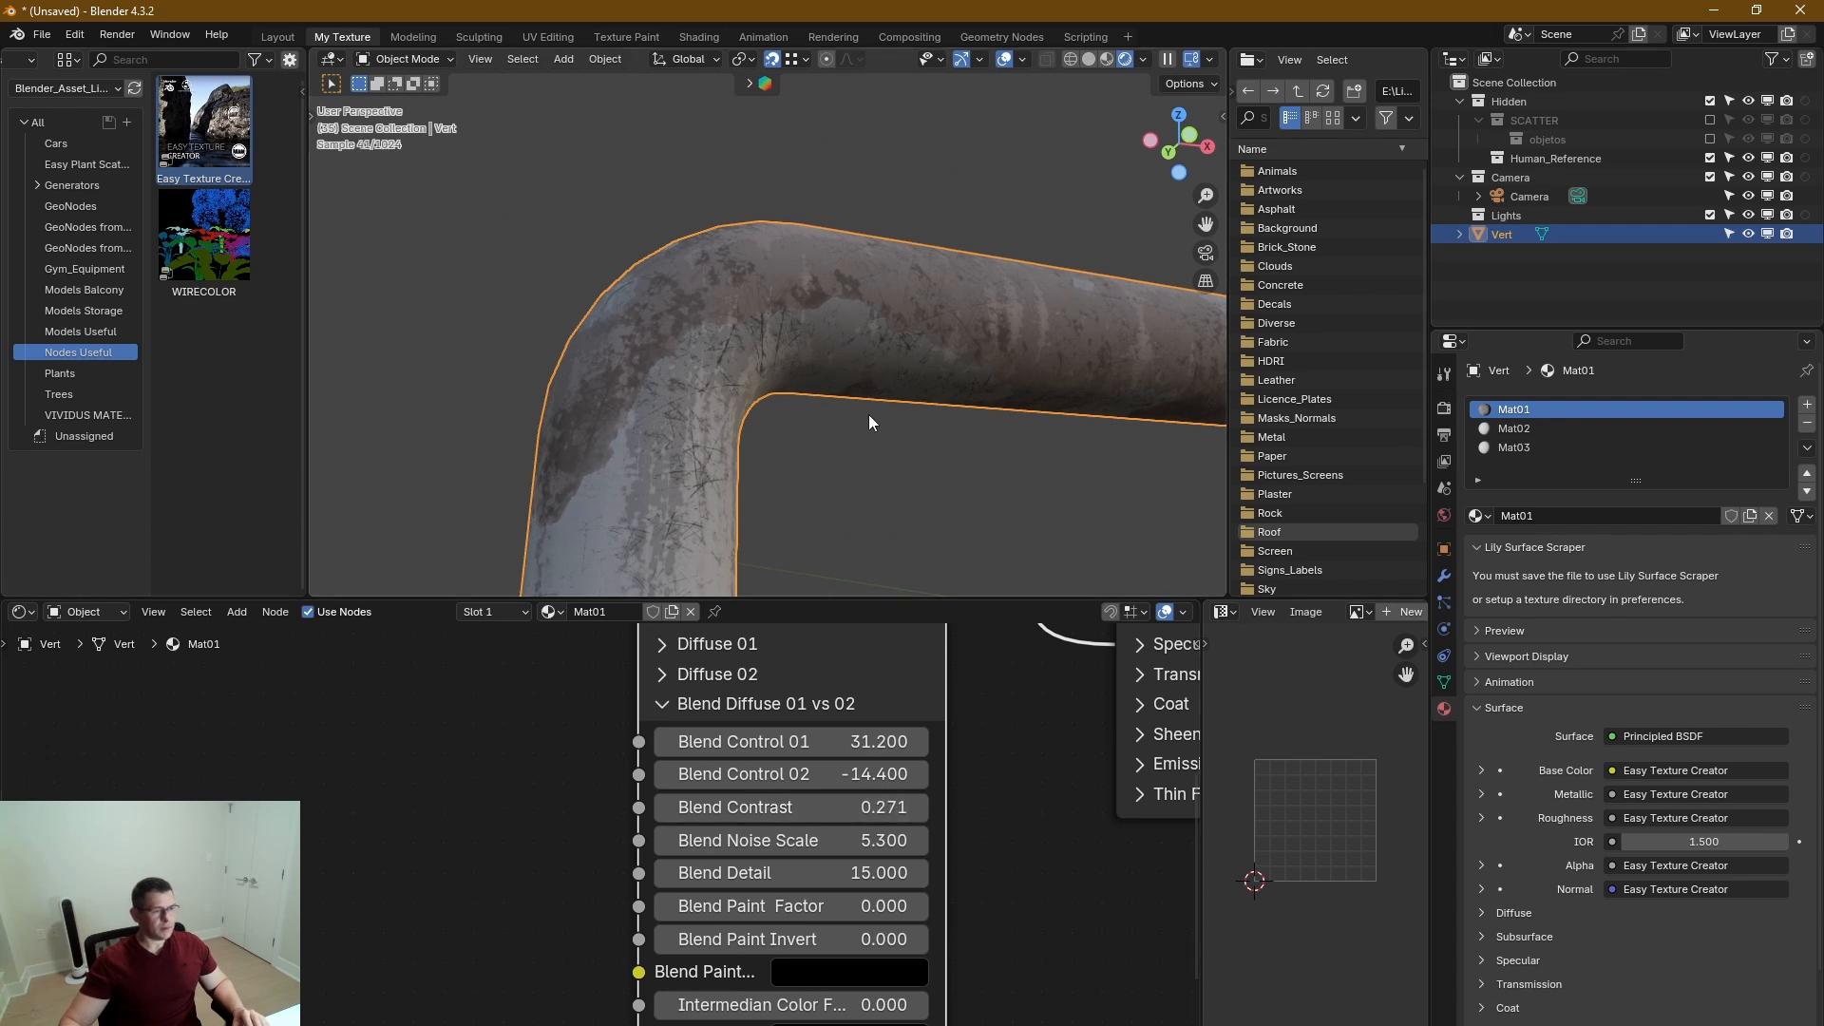
scroll(875, 424, "down", 5)
middle_click_drag(1054, 798, 1109, 866)
left_click(686, 716)
Set the Metalic section's Mix Color to white, inspect the pipe, and collapse the section.
left_click(708, 825)
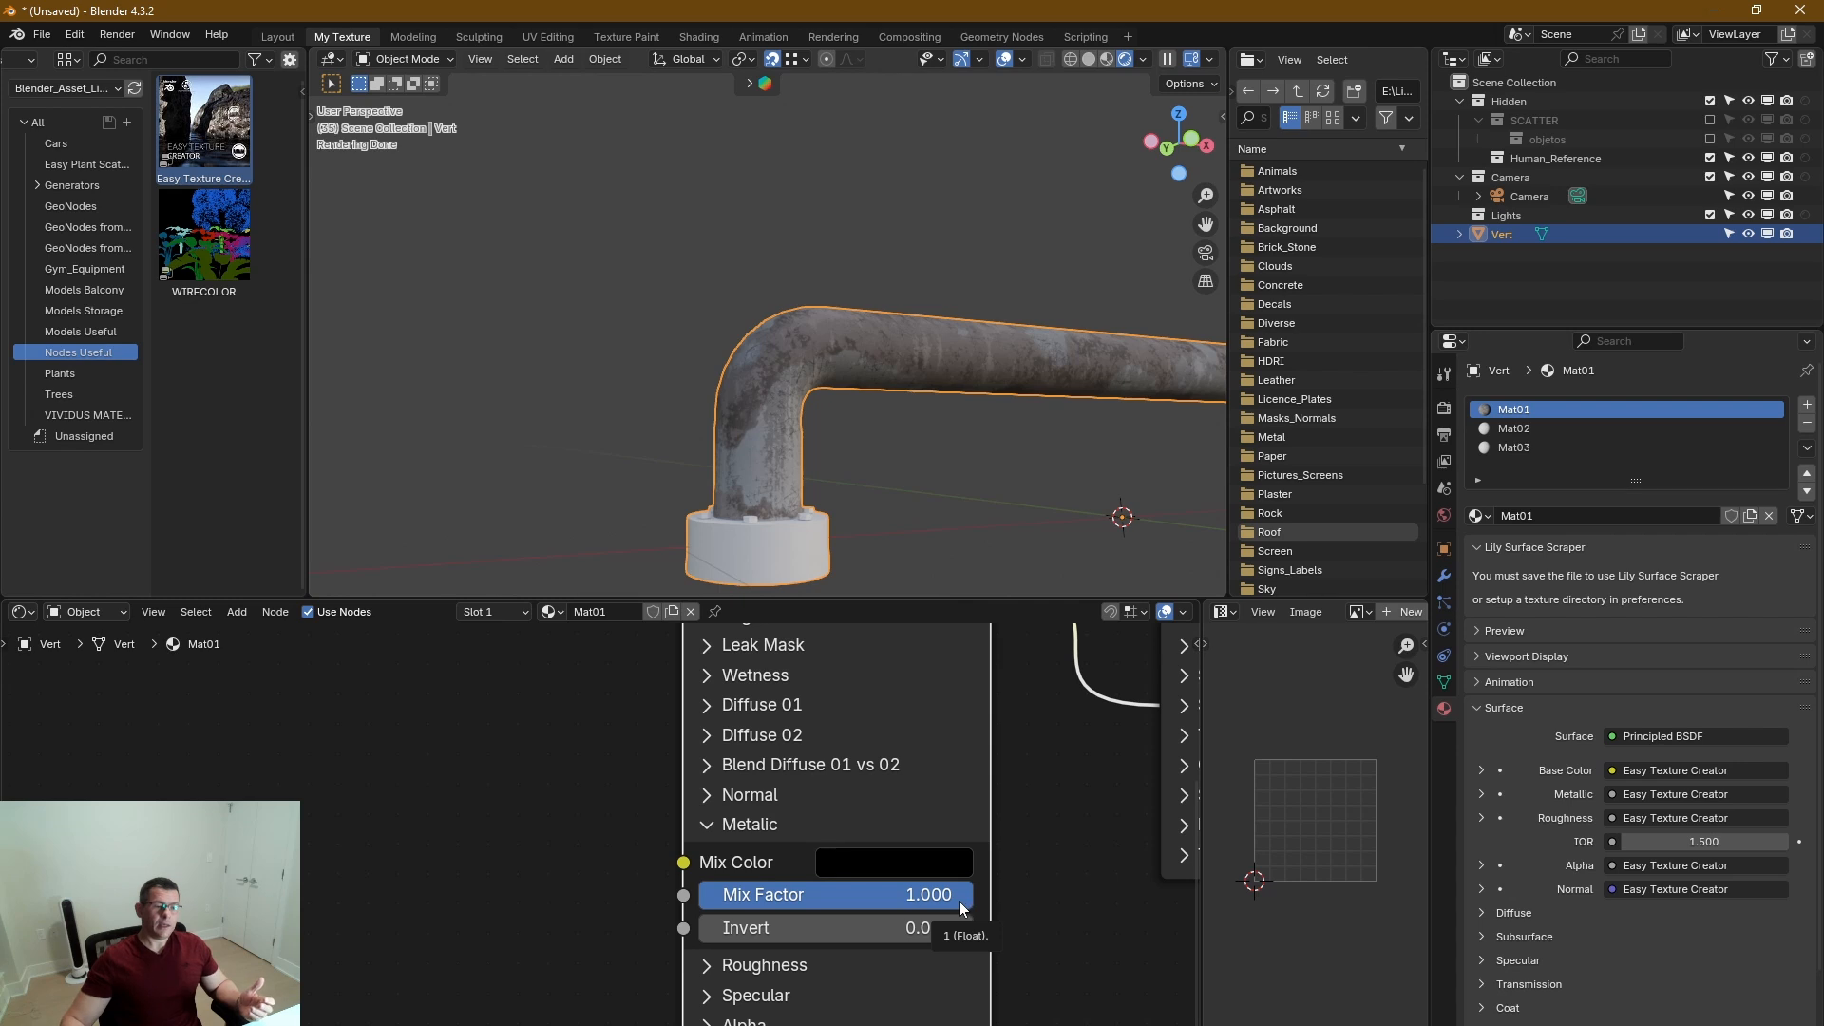
left_click(950, 853)
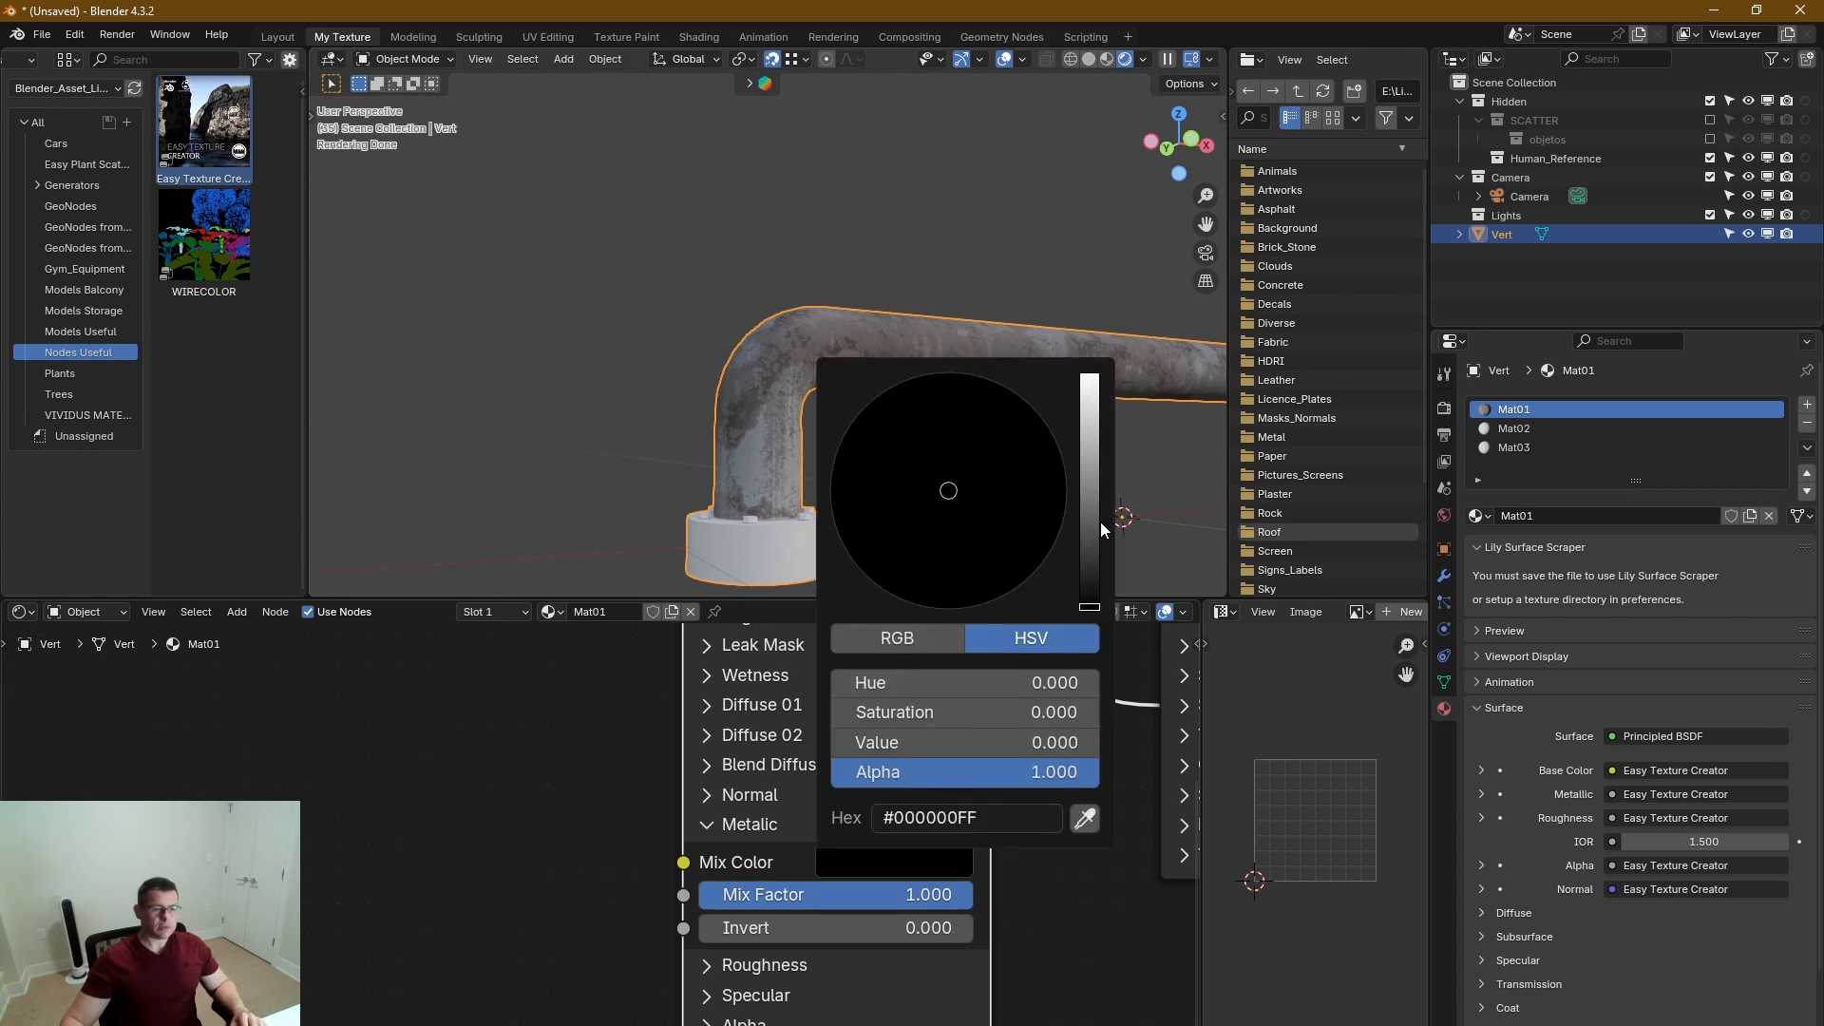
left_click_drag(1092, 522, 1092, 378)
middle_click_drag(855, 357, 940, 339)
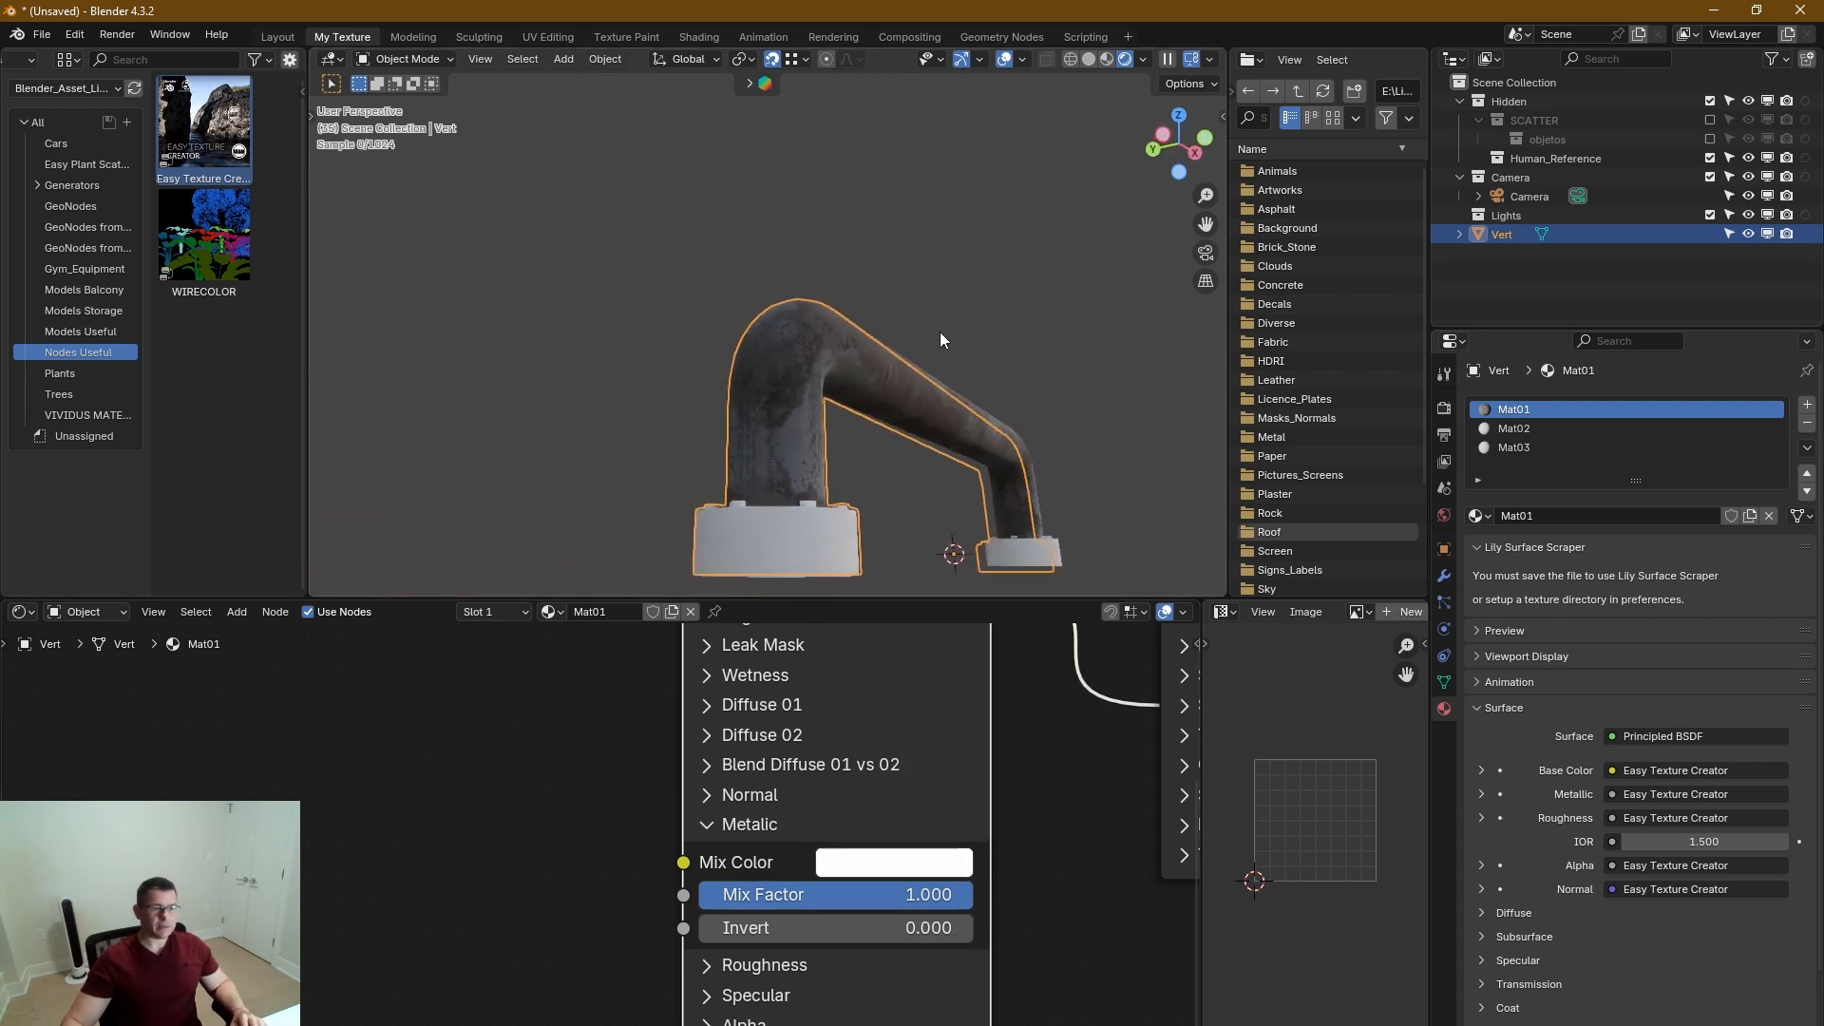
scroll(905, 407, "up", 2)
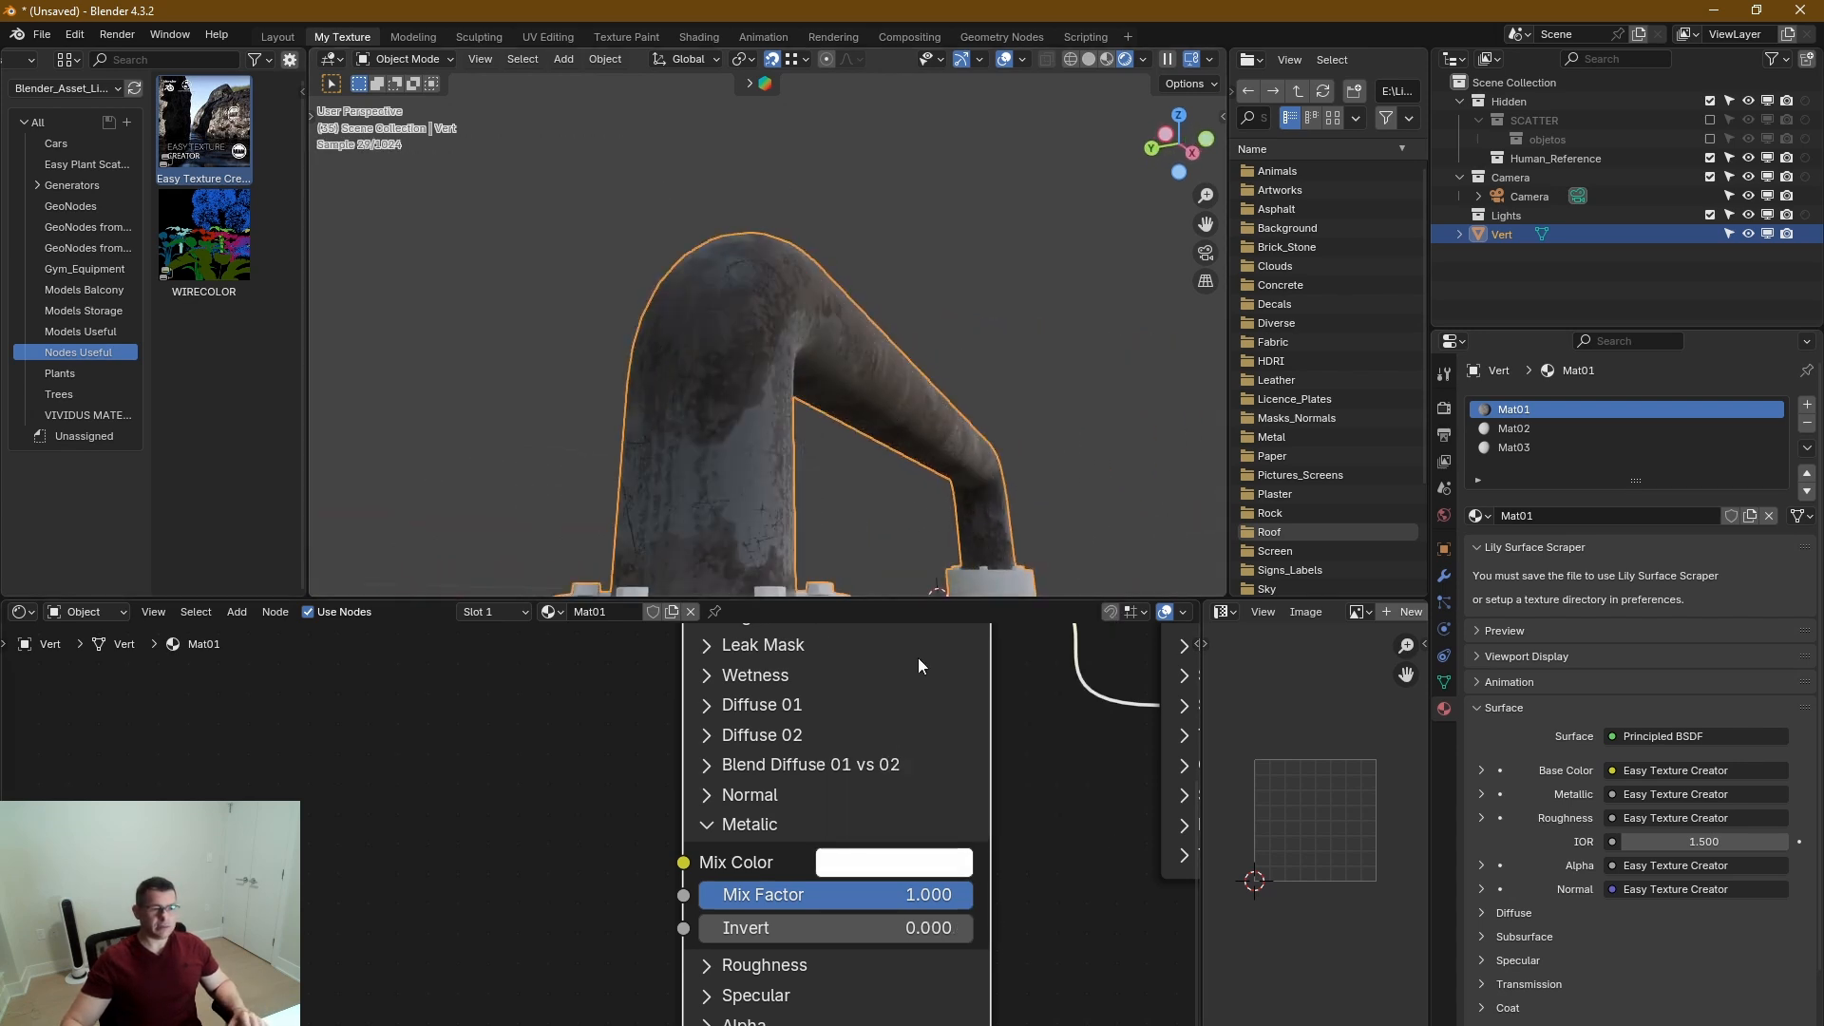
left_click(706, 826)
In the Roughness section, set Mix Color to black and lower Mix Factor to 0.
left_click(722, 855)
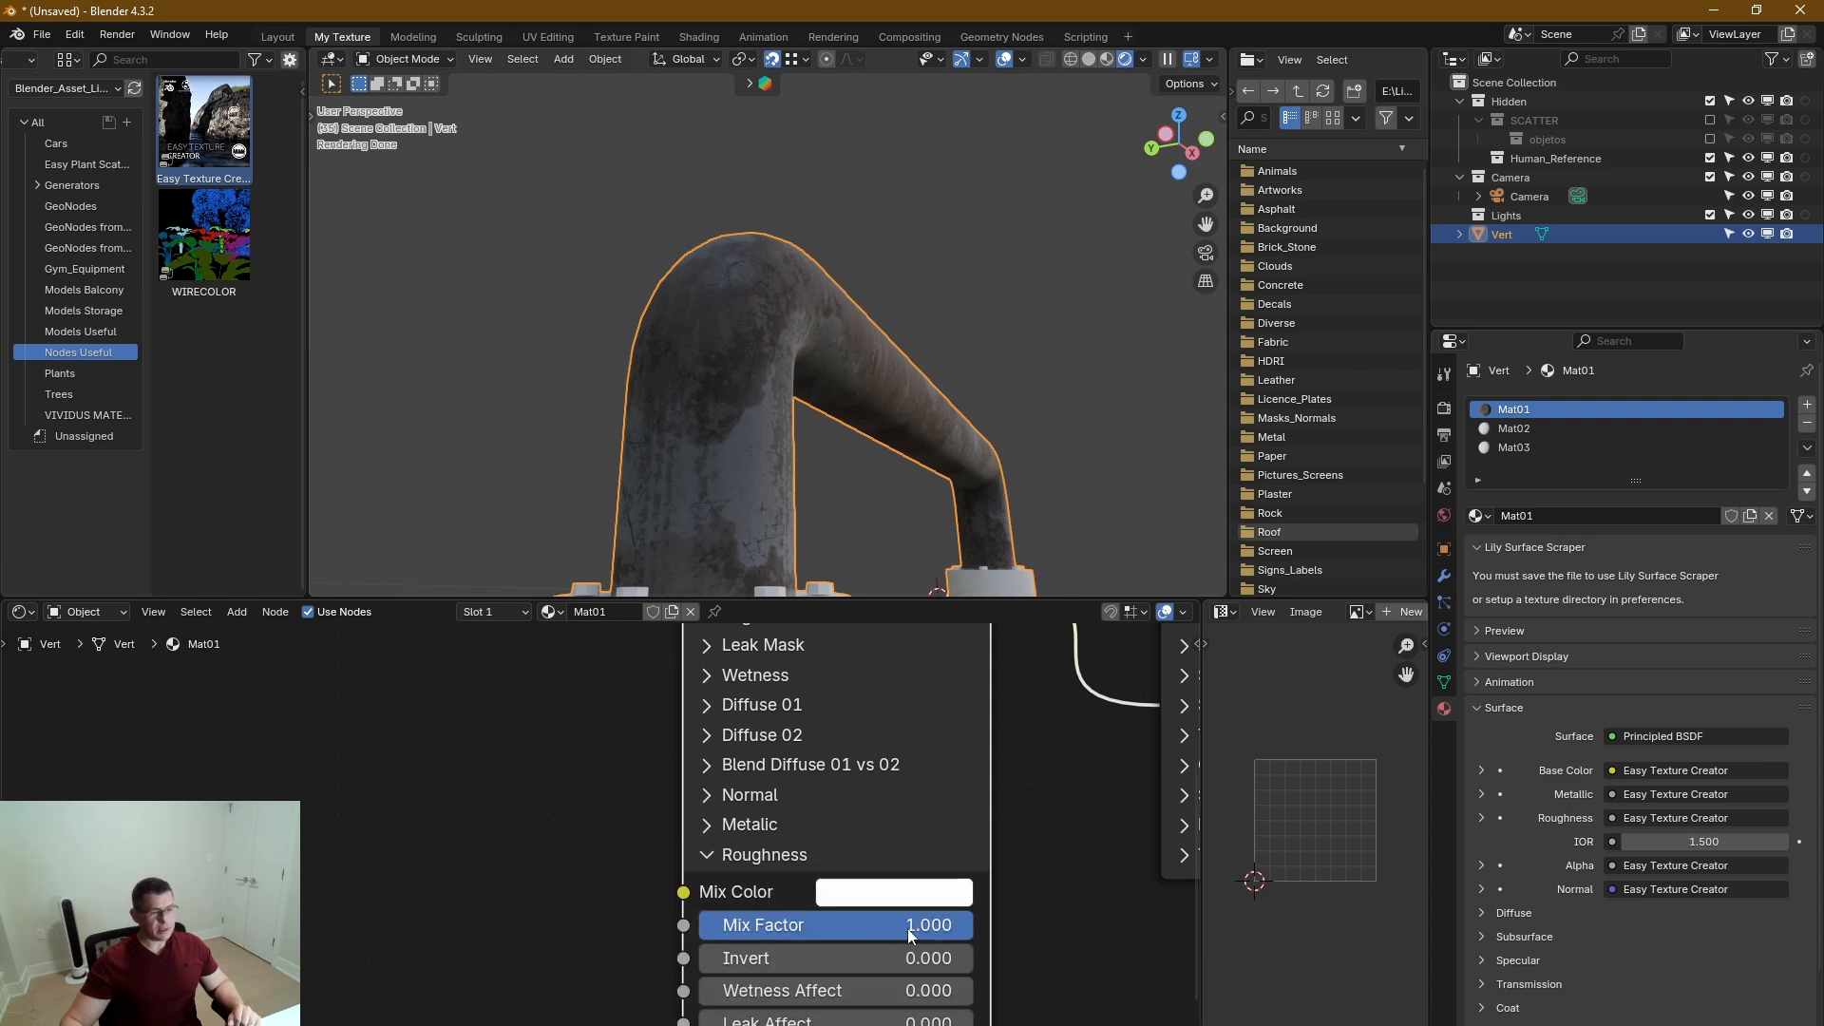
left_click(945, 905)
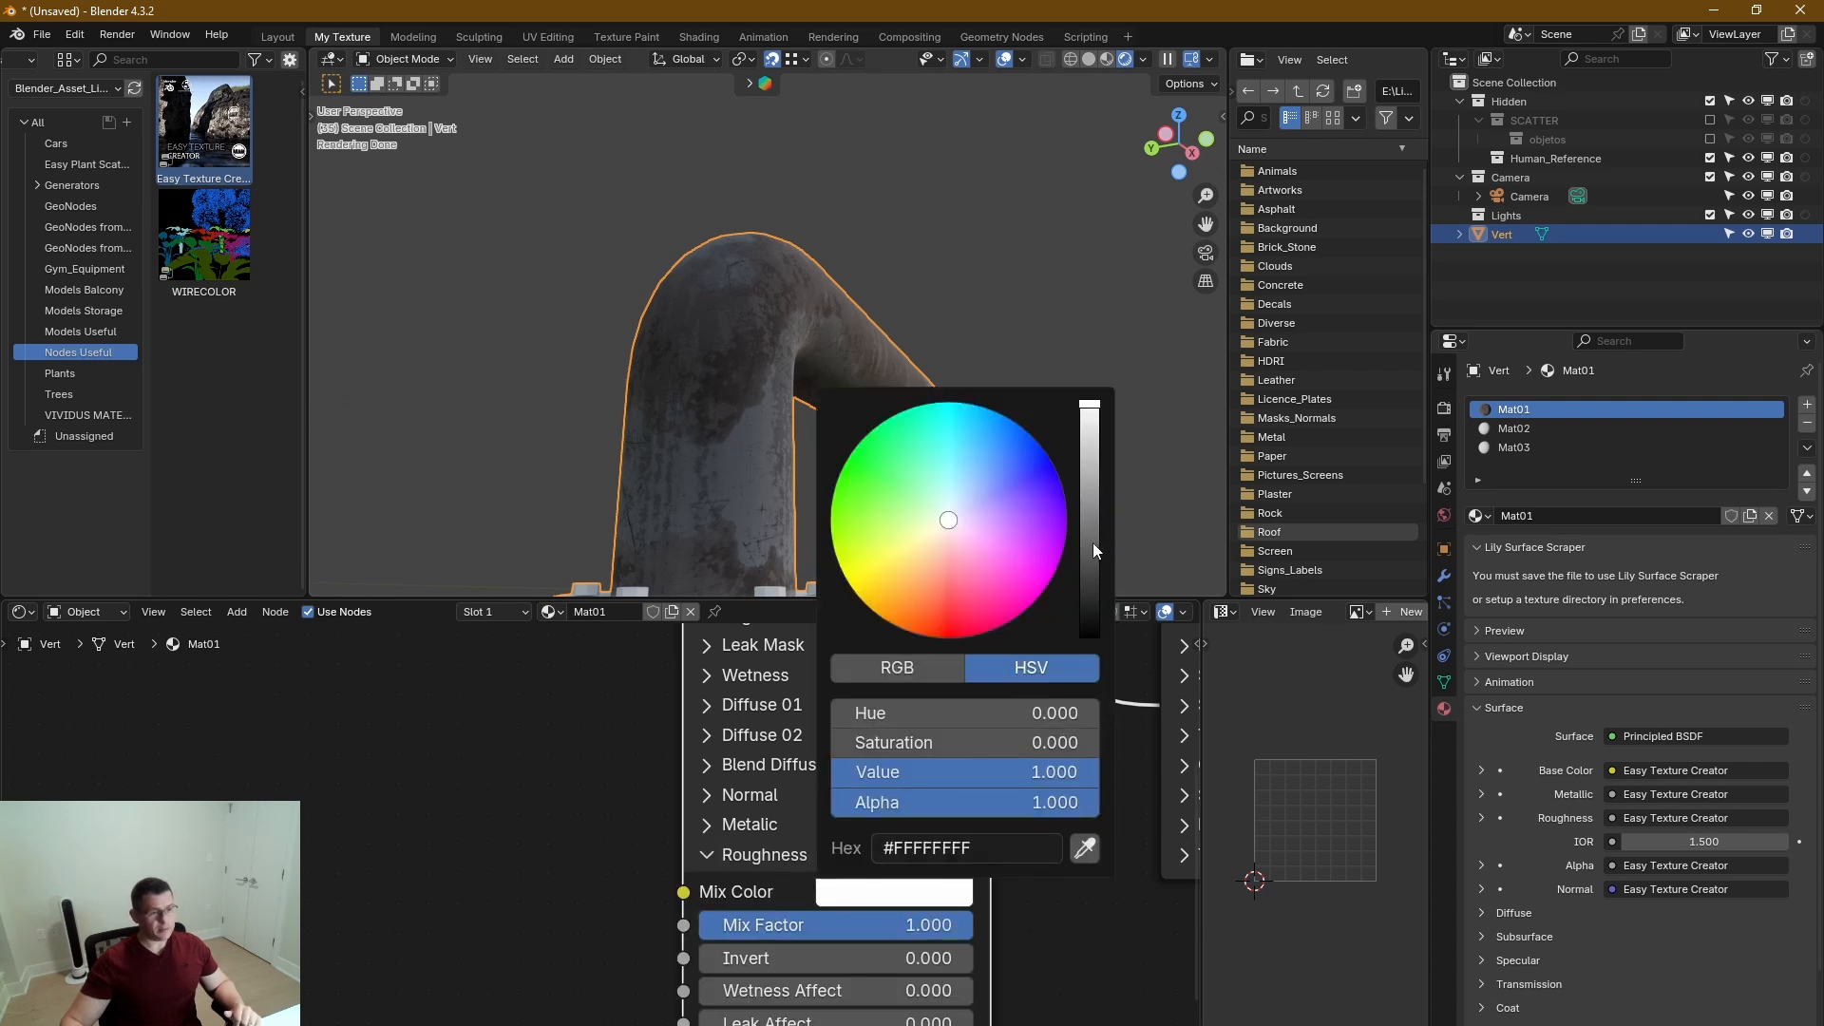
left_click_drag(1093, 543, 1090, 635)
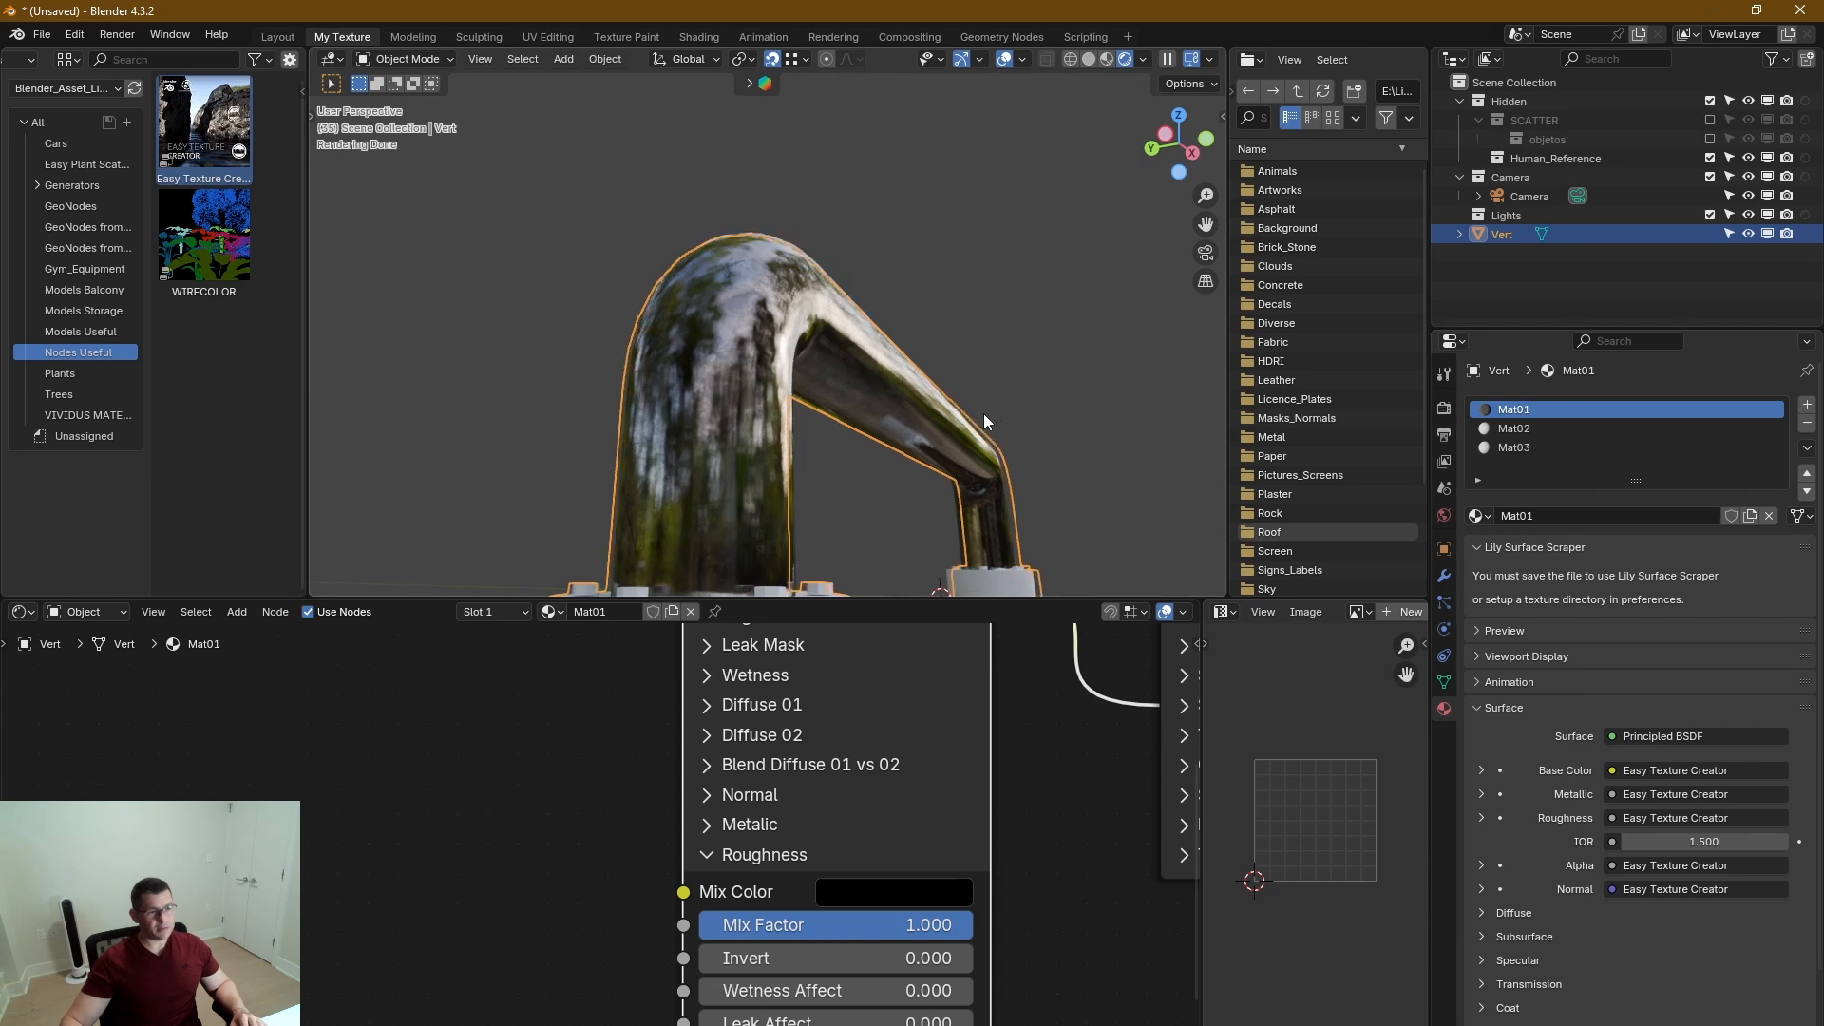
middle_click_drag(1004, 815, 1068, 776)
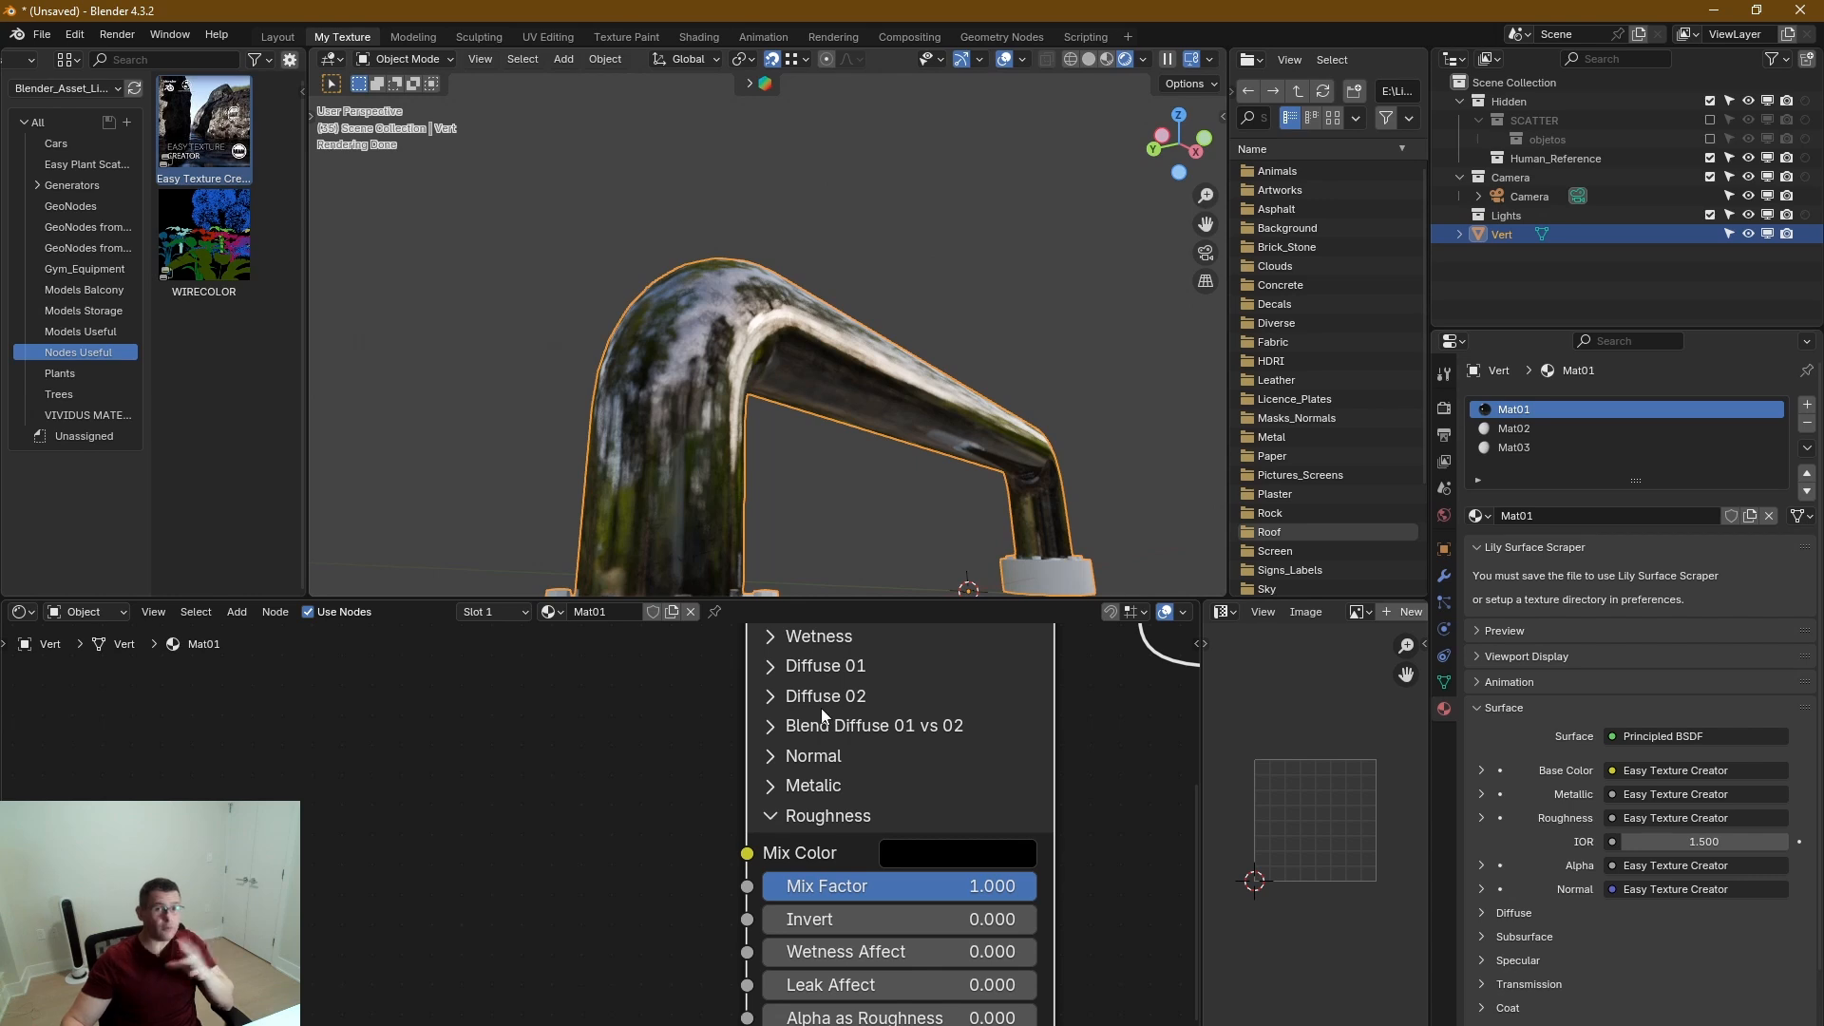
middle_click_drag(985, 887, 987, 835)
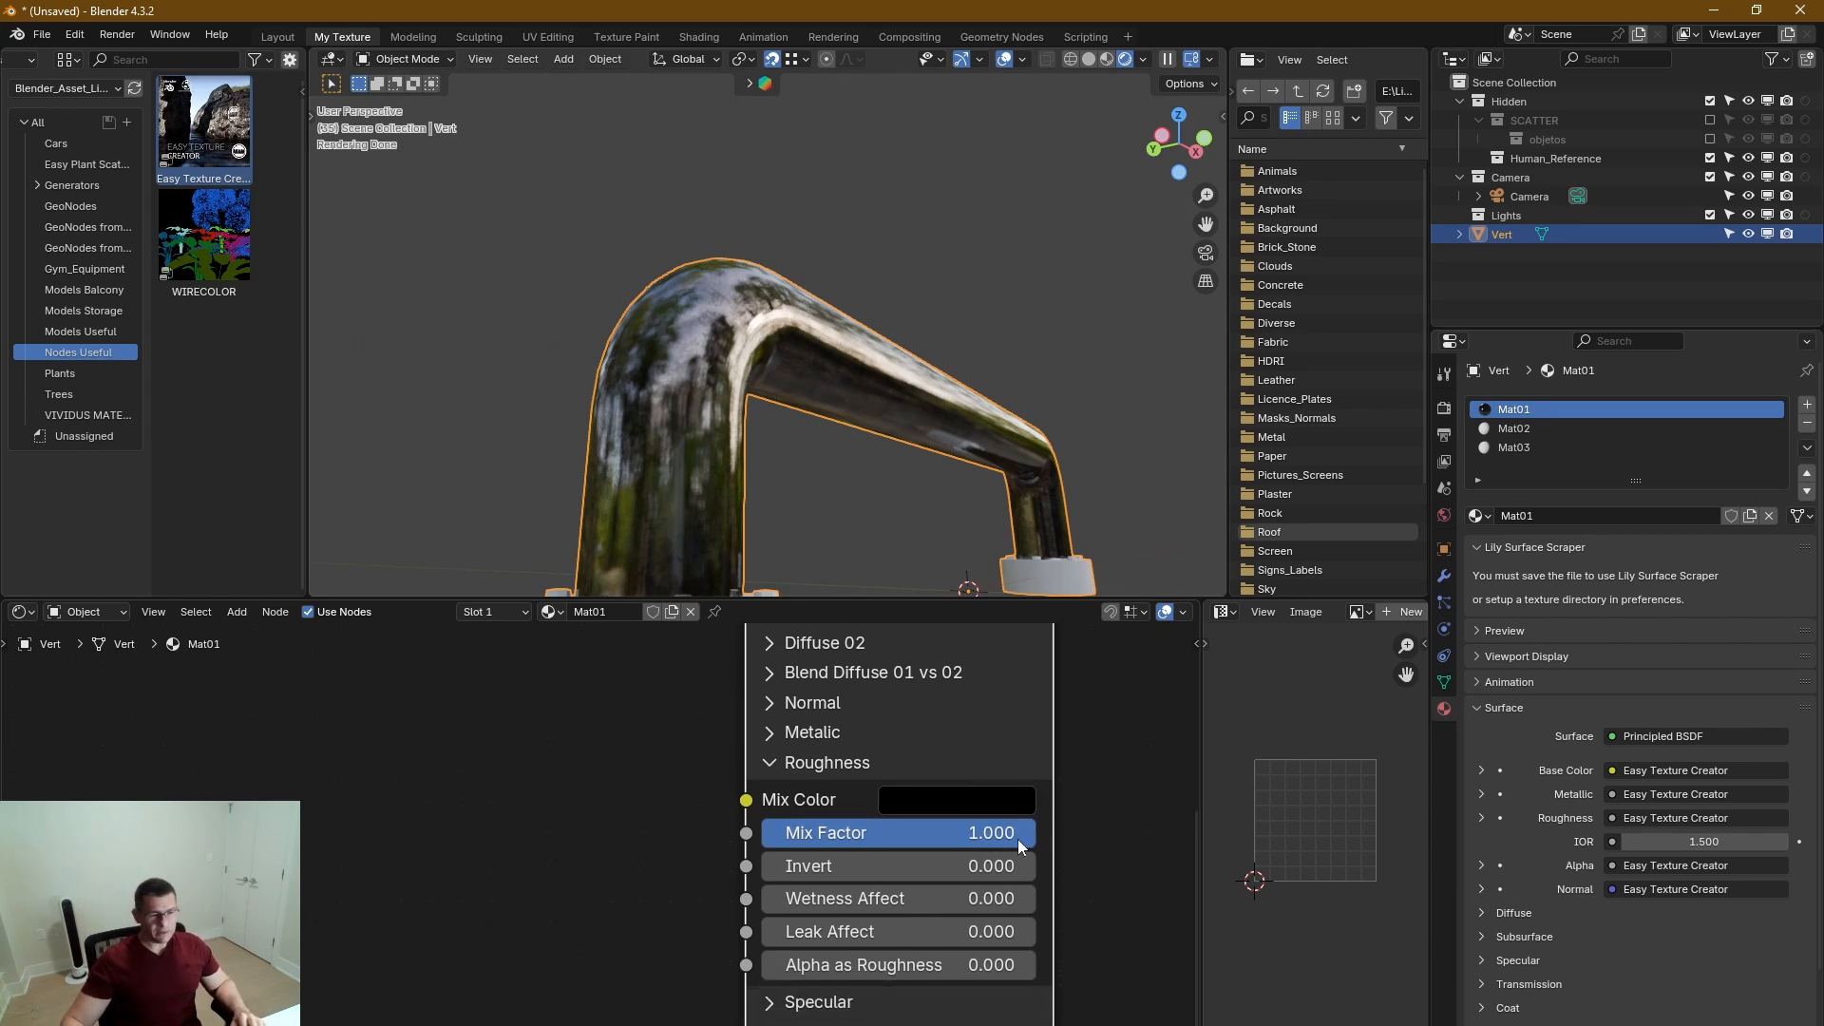
left_click_drag(1018, 840, 760, 840)
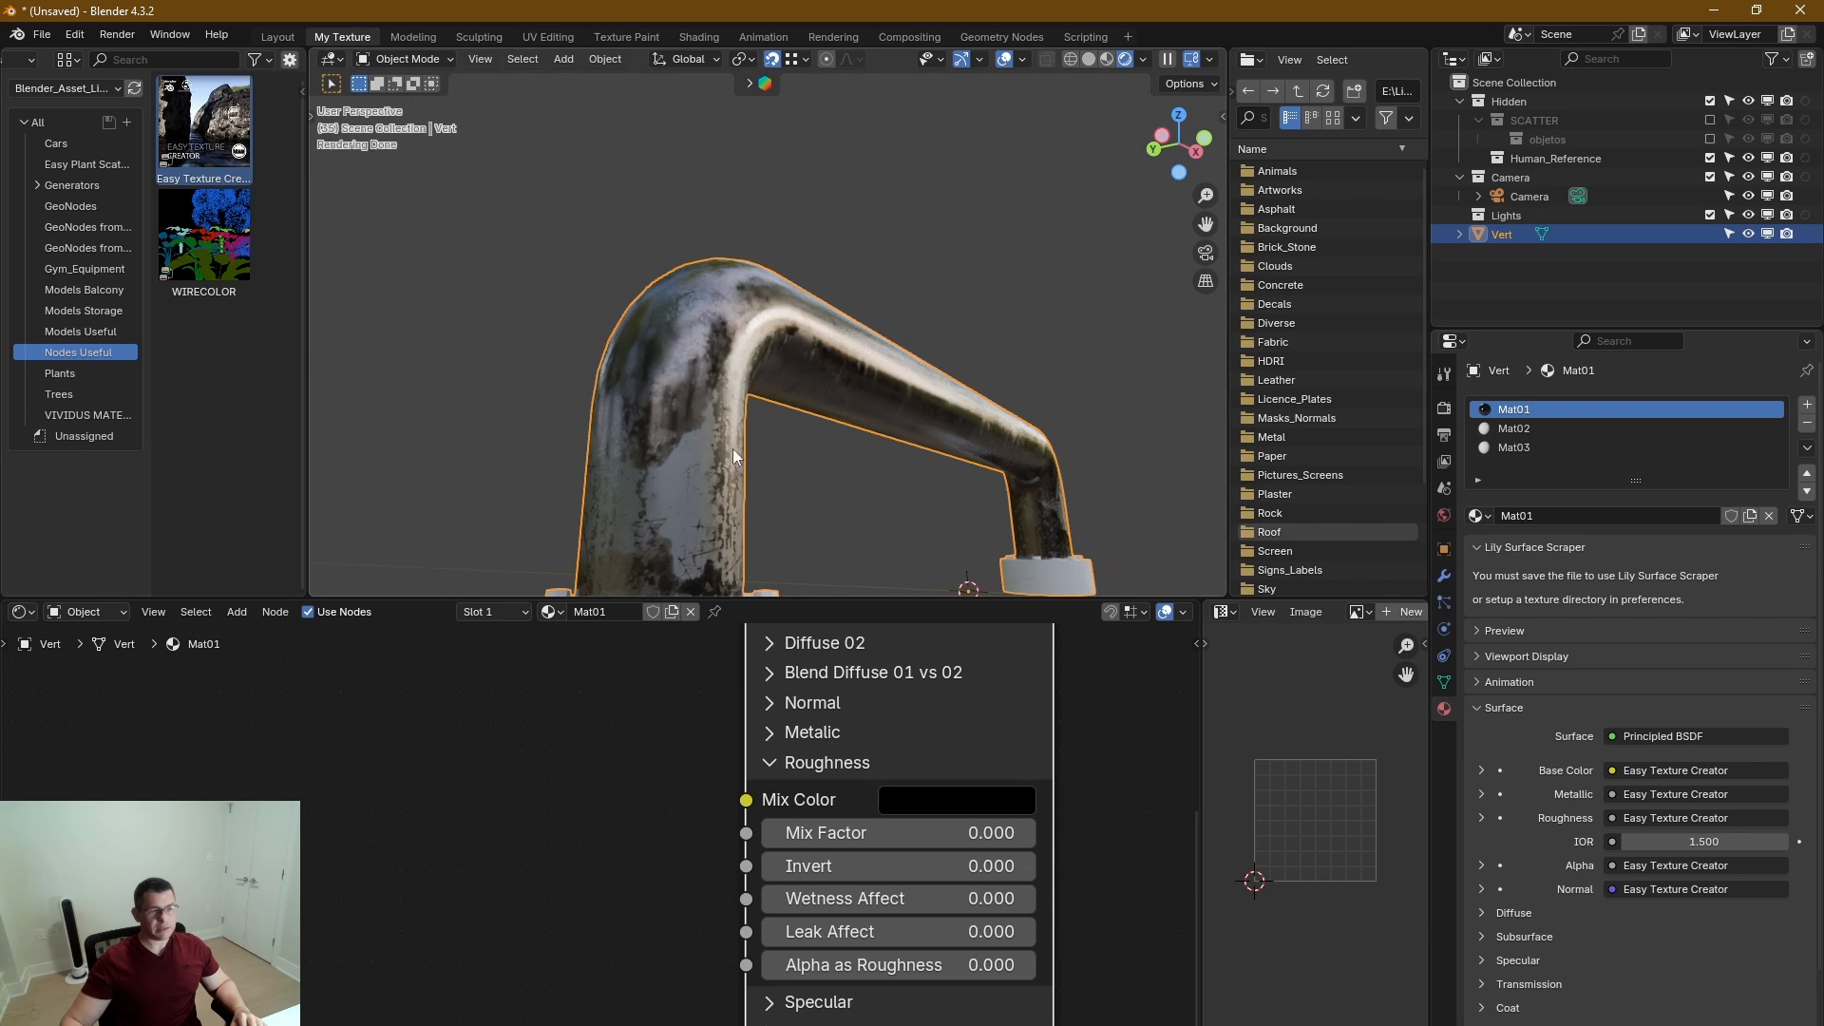
middle_click_drag(737, 459, 680, 456)
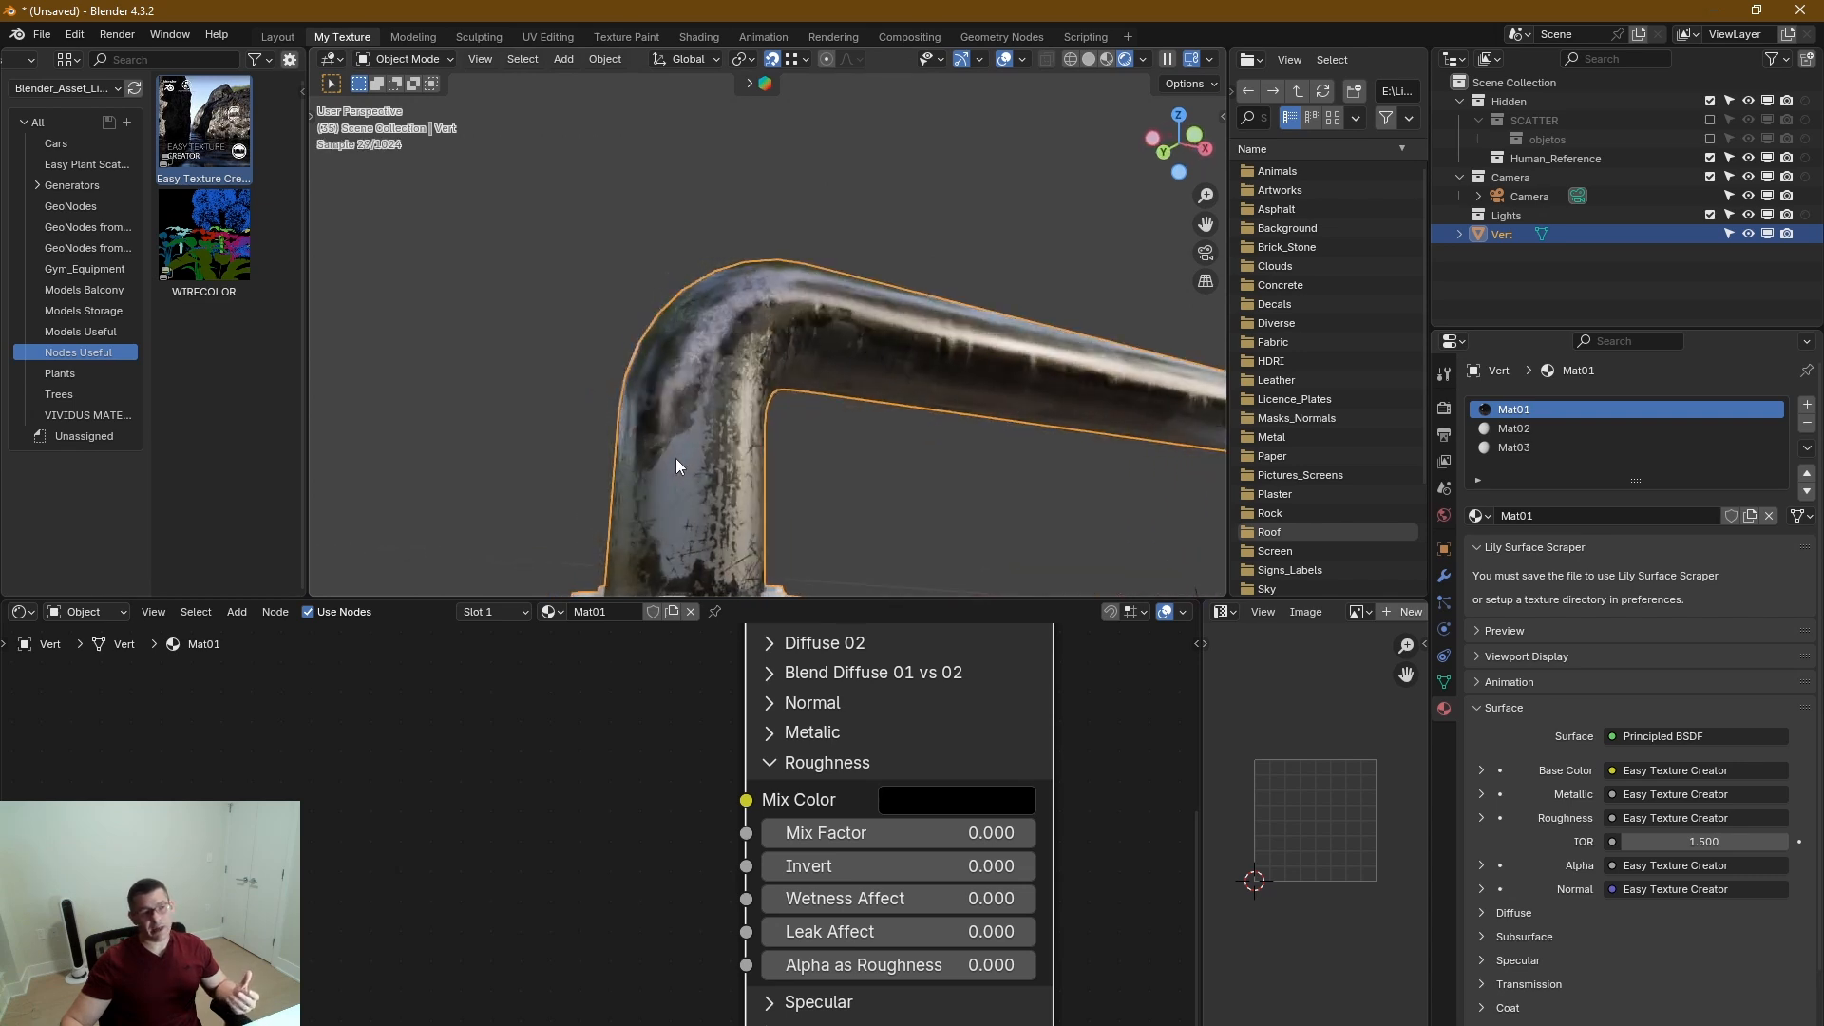
Raise the Roughness section's Invert value to about 0.32 with the pipe in view.
middle_click_drag(899, 679, 931, 717)
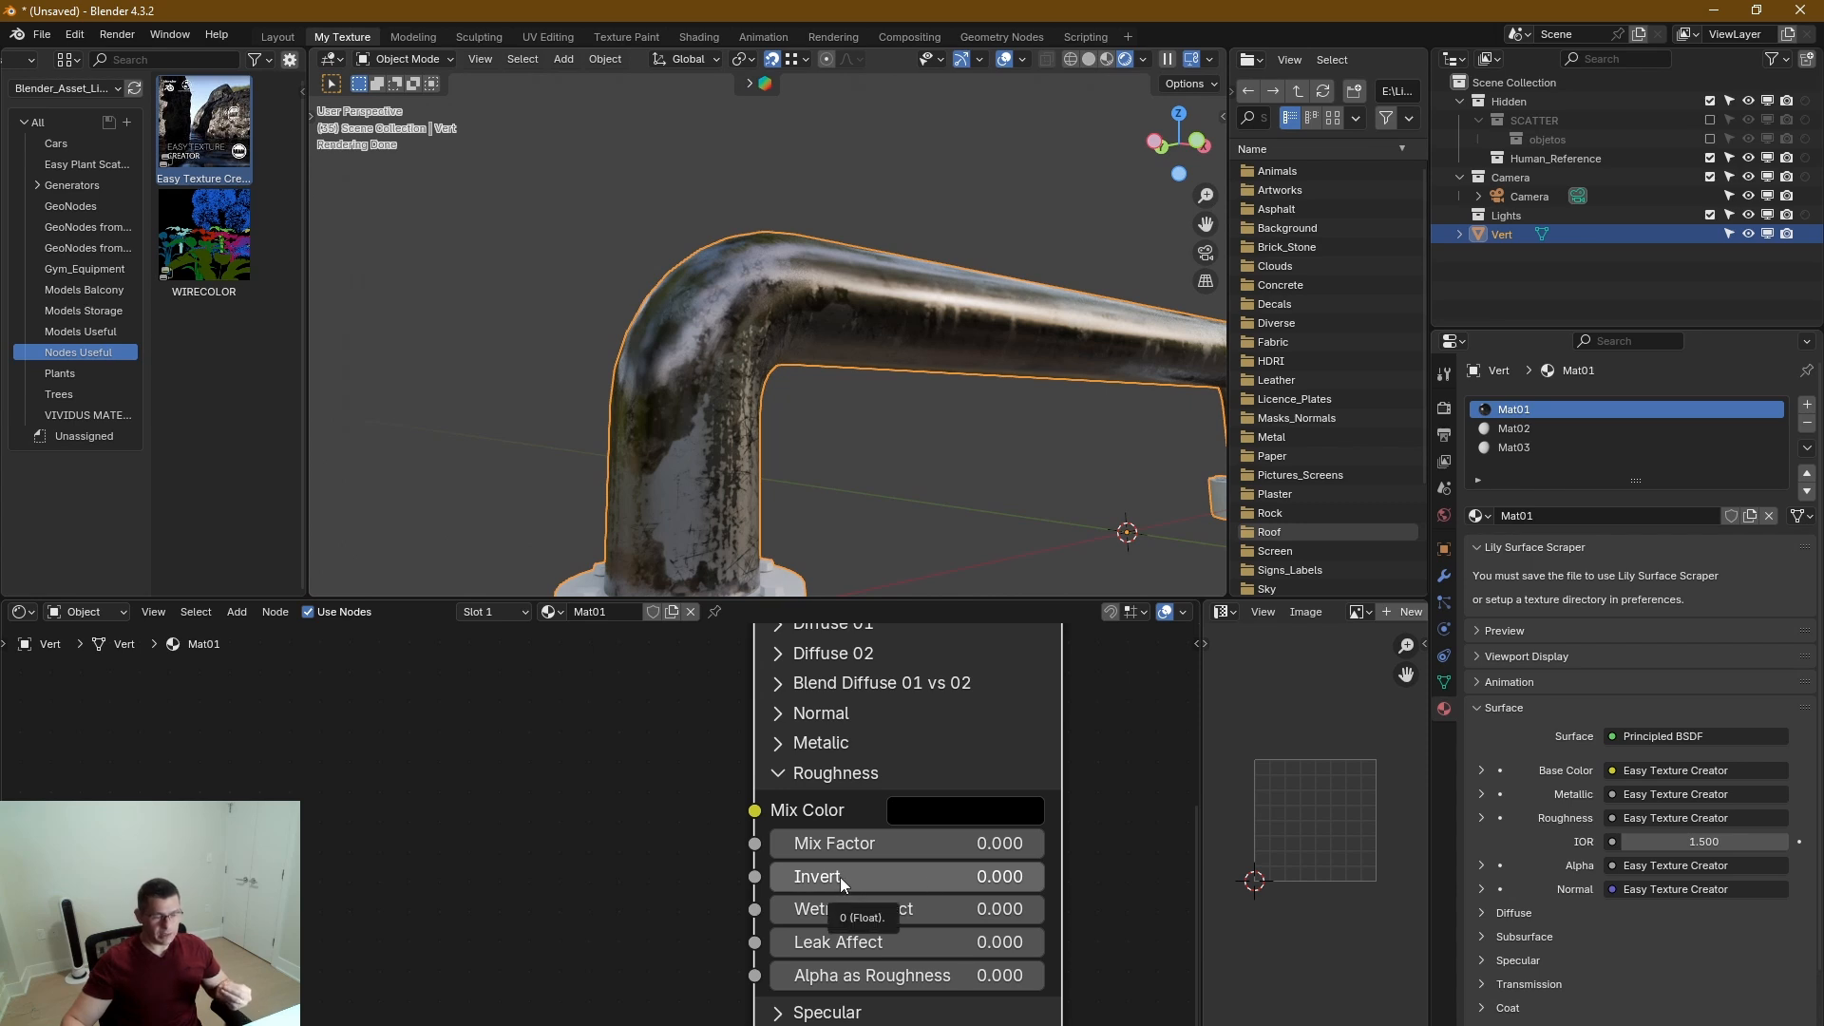
middle_click_drag(825, 460, 835, 527)
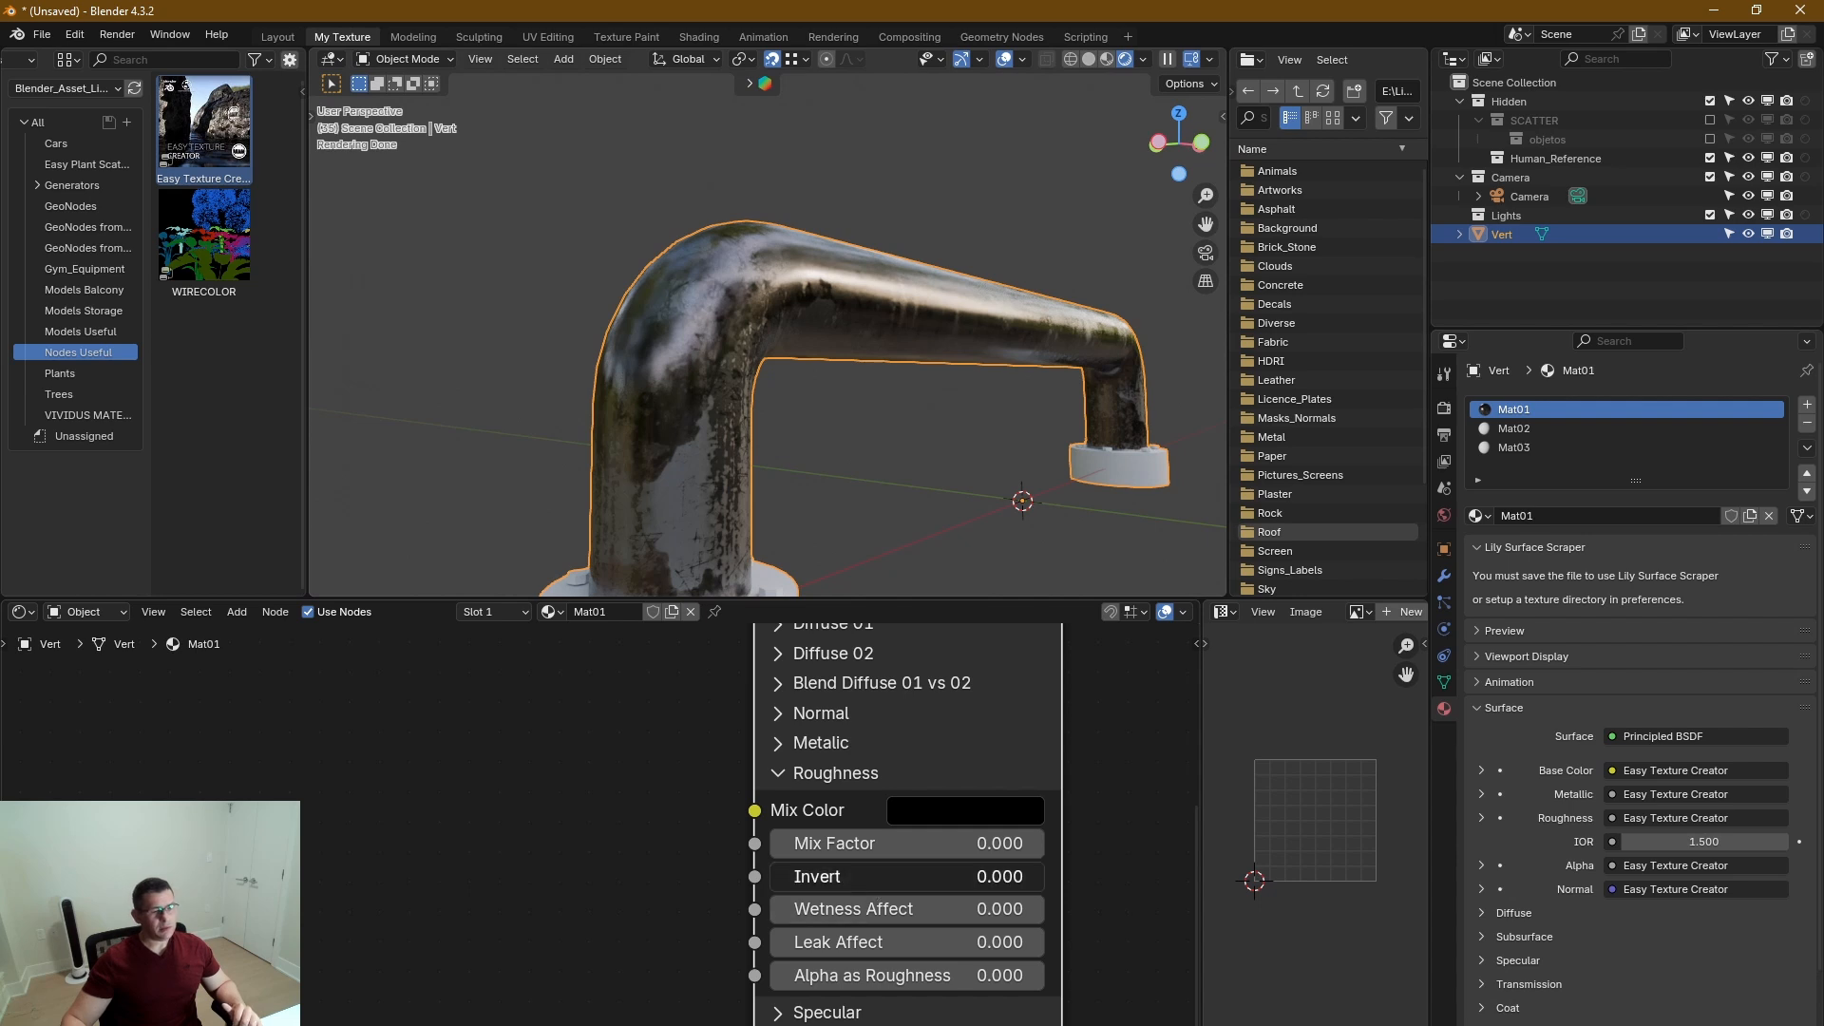
left_click_drag(880, 876, 986, 876)
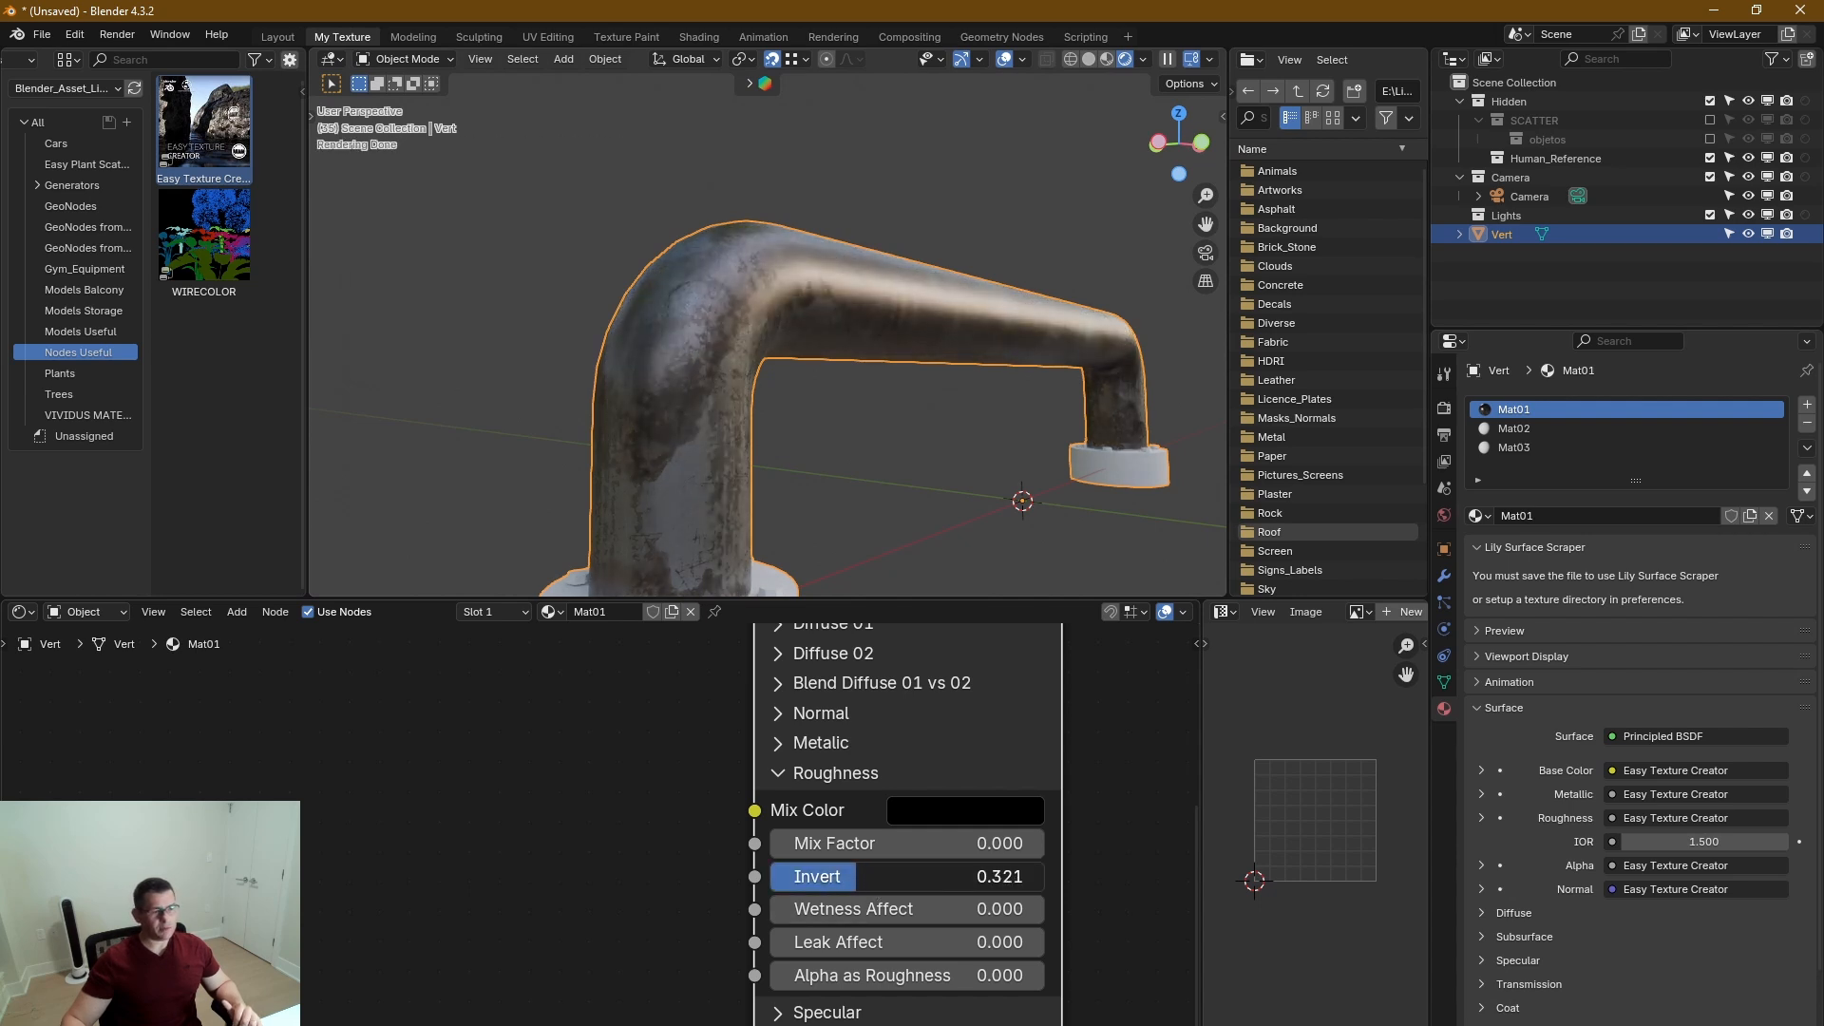
Lower the Roughness section's Invert value to 0.250 and check the pipe's shine from another angle.
middle_click_drag(796, 542, 783, 429)
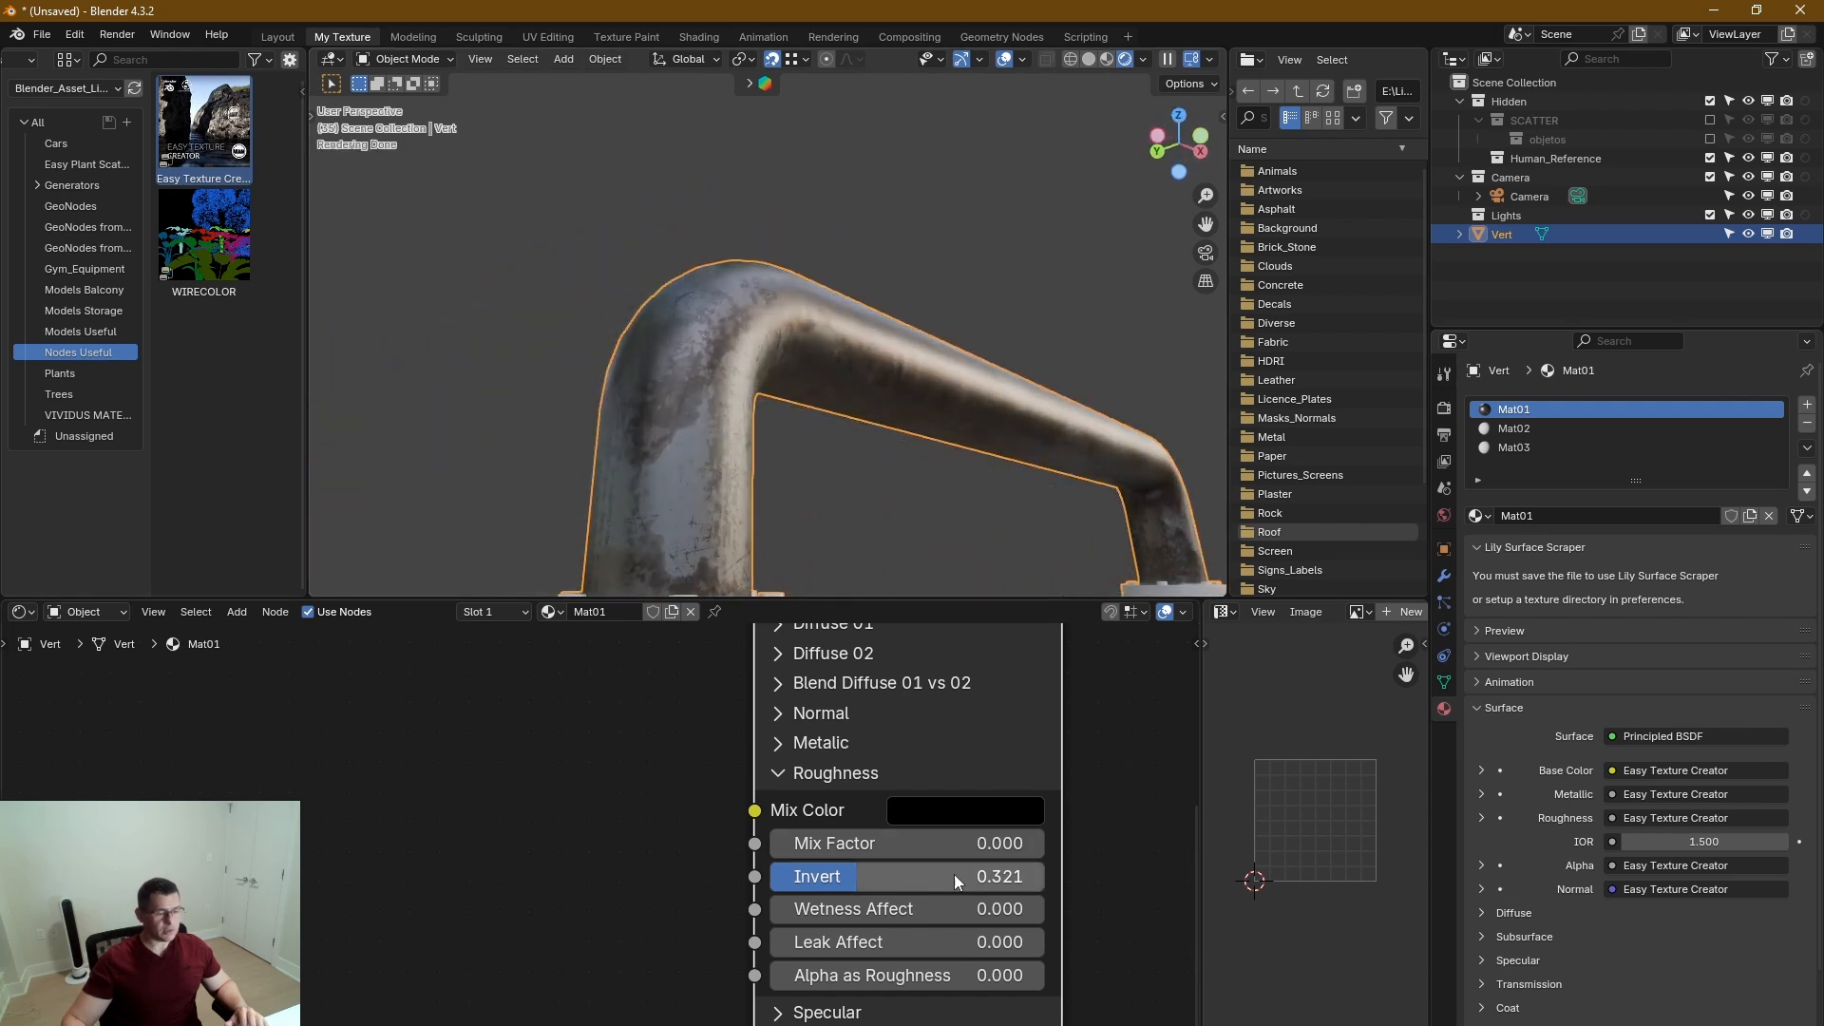
left_click_drag(850, 875, 838, 874)
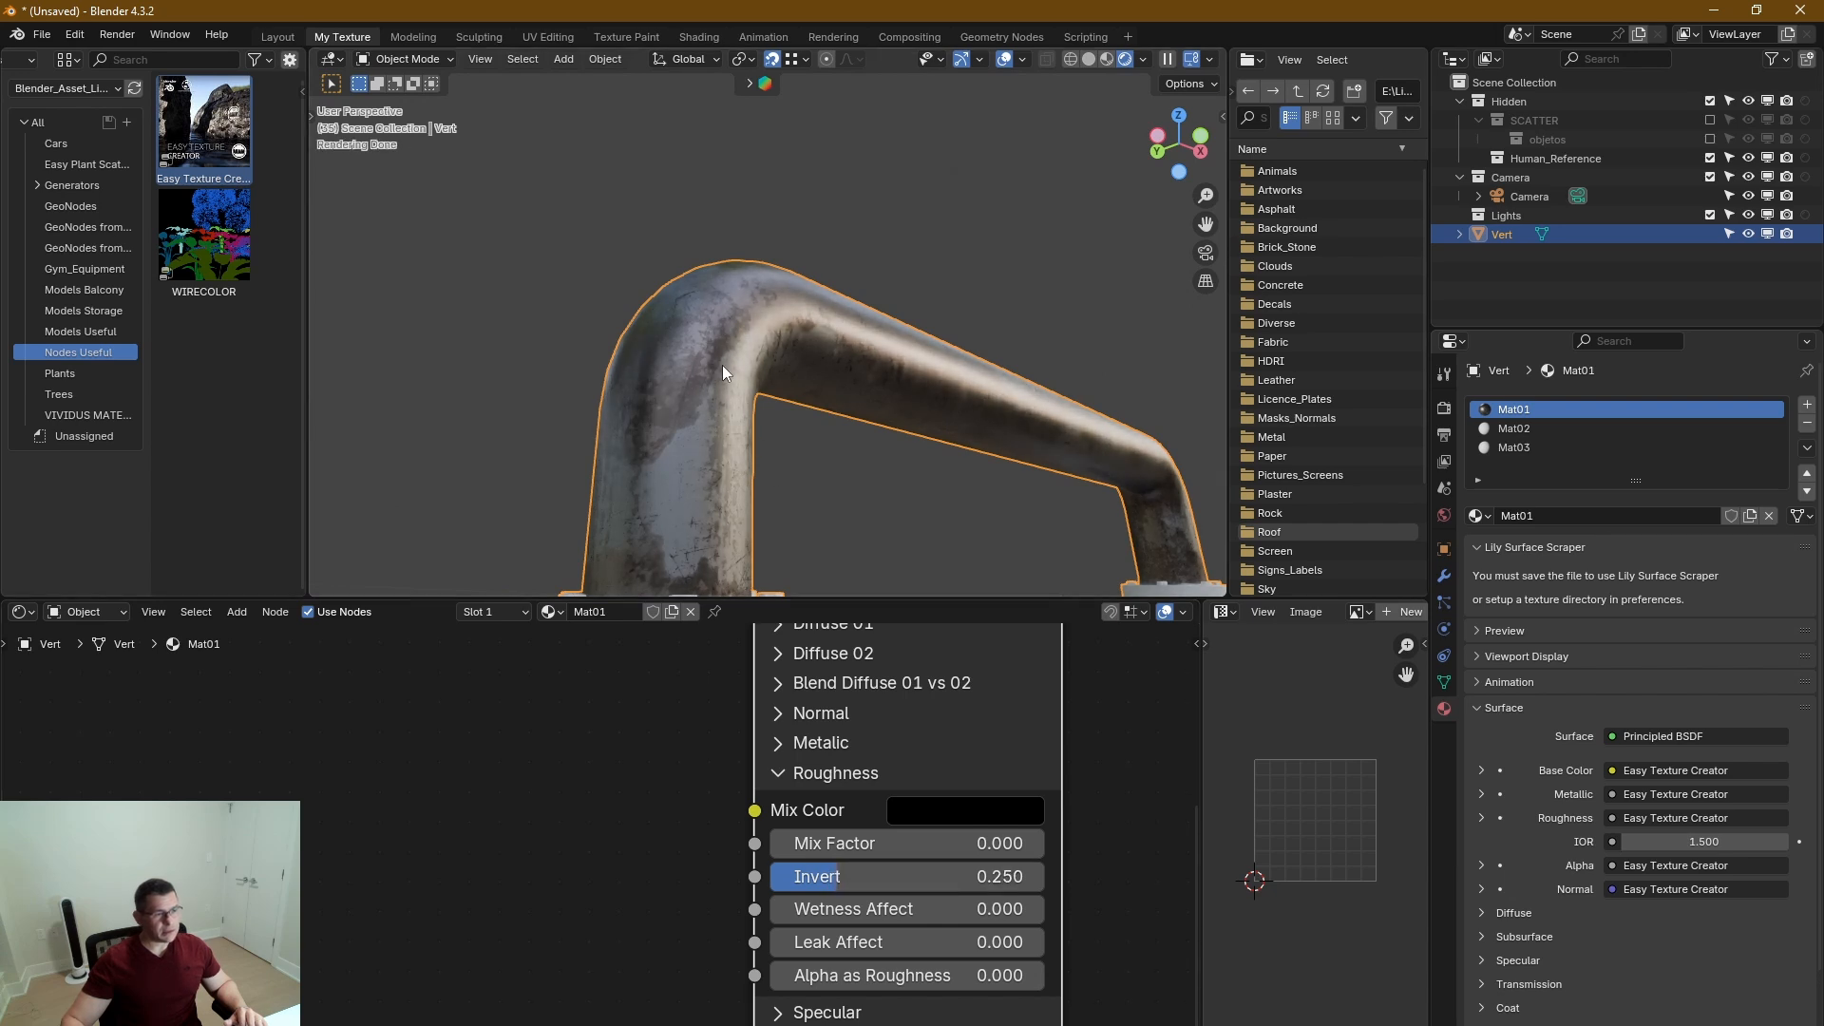
middle_click_drag(1007, 401, 914, 308)
scroll(974, 454, "down", 2)
scroll(1069, 751, "up", 1)
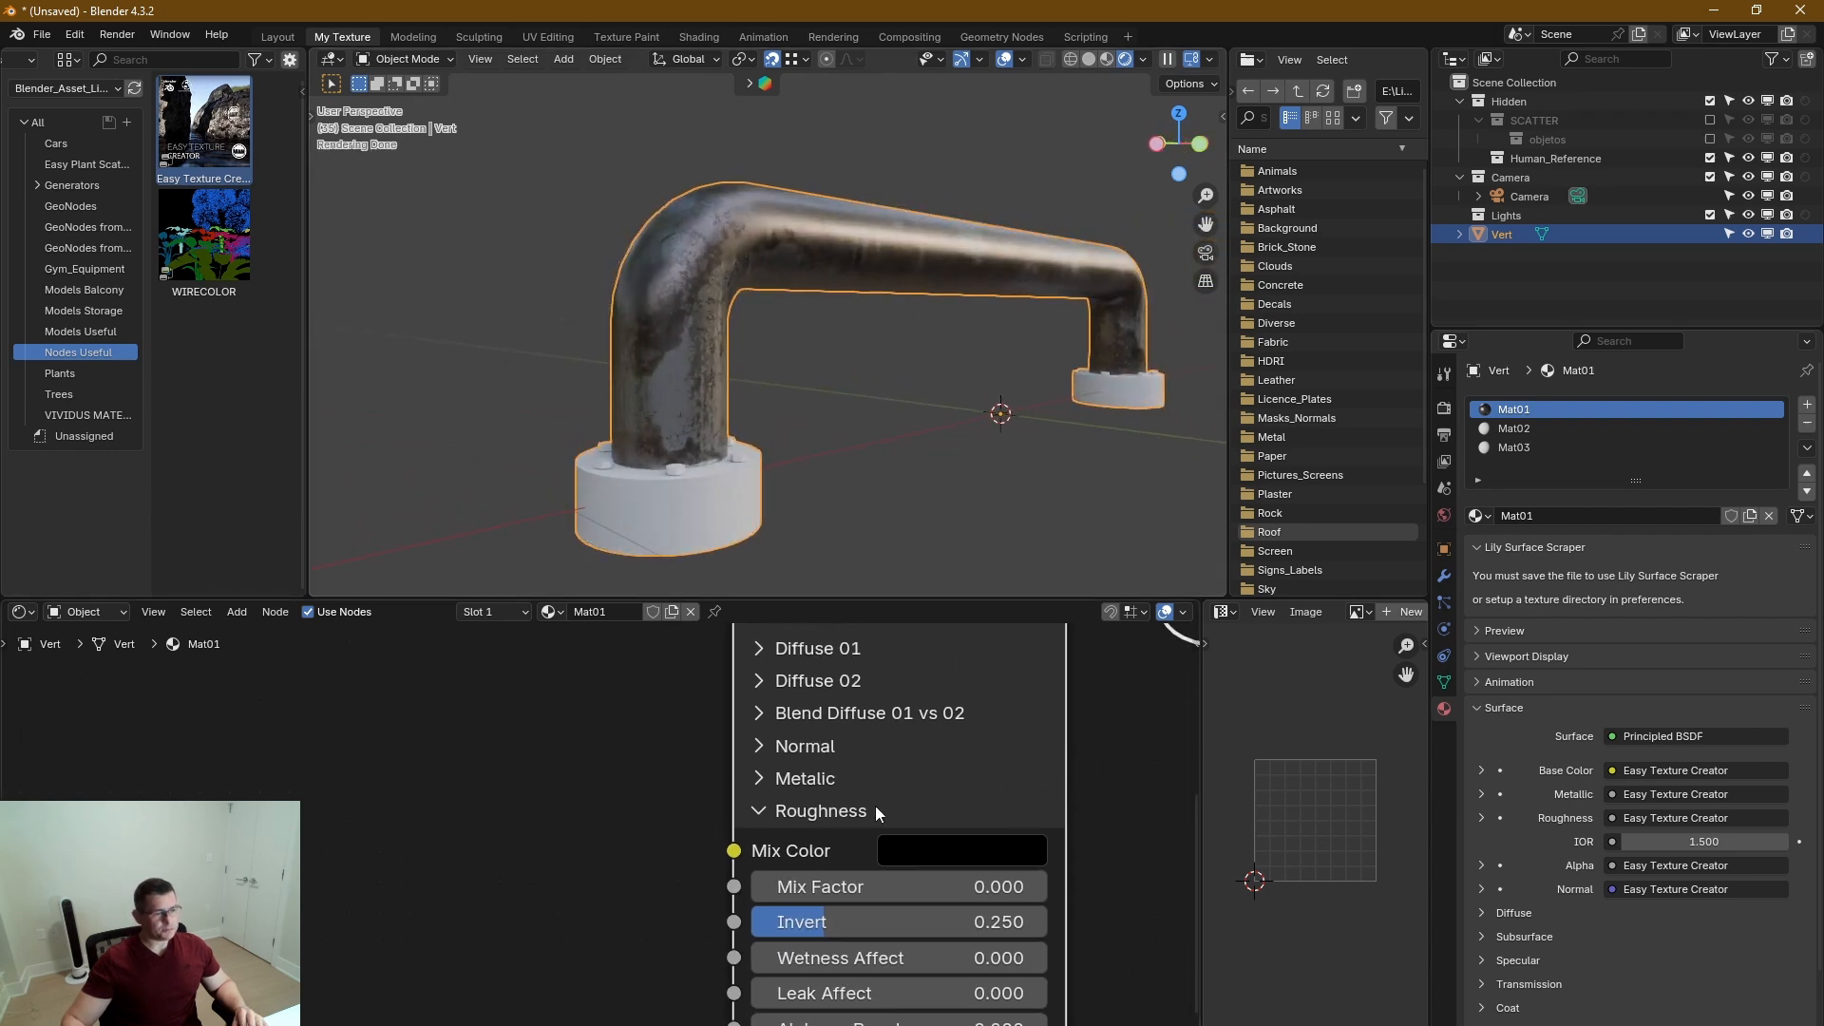
Lower the Metalic section's Mix Factor to about 0.65, inspect the pipe up close, and collapse the section.
left_click(764, 783, "ctrl")
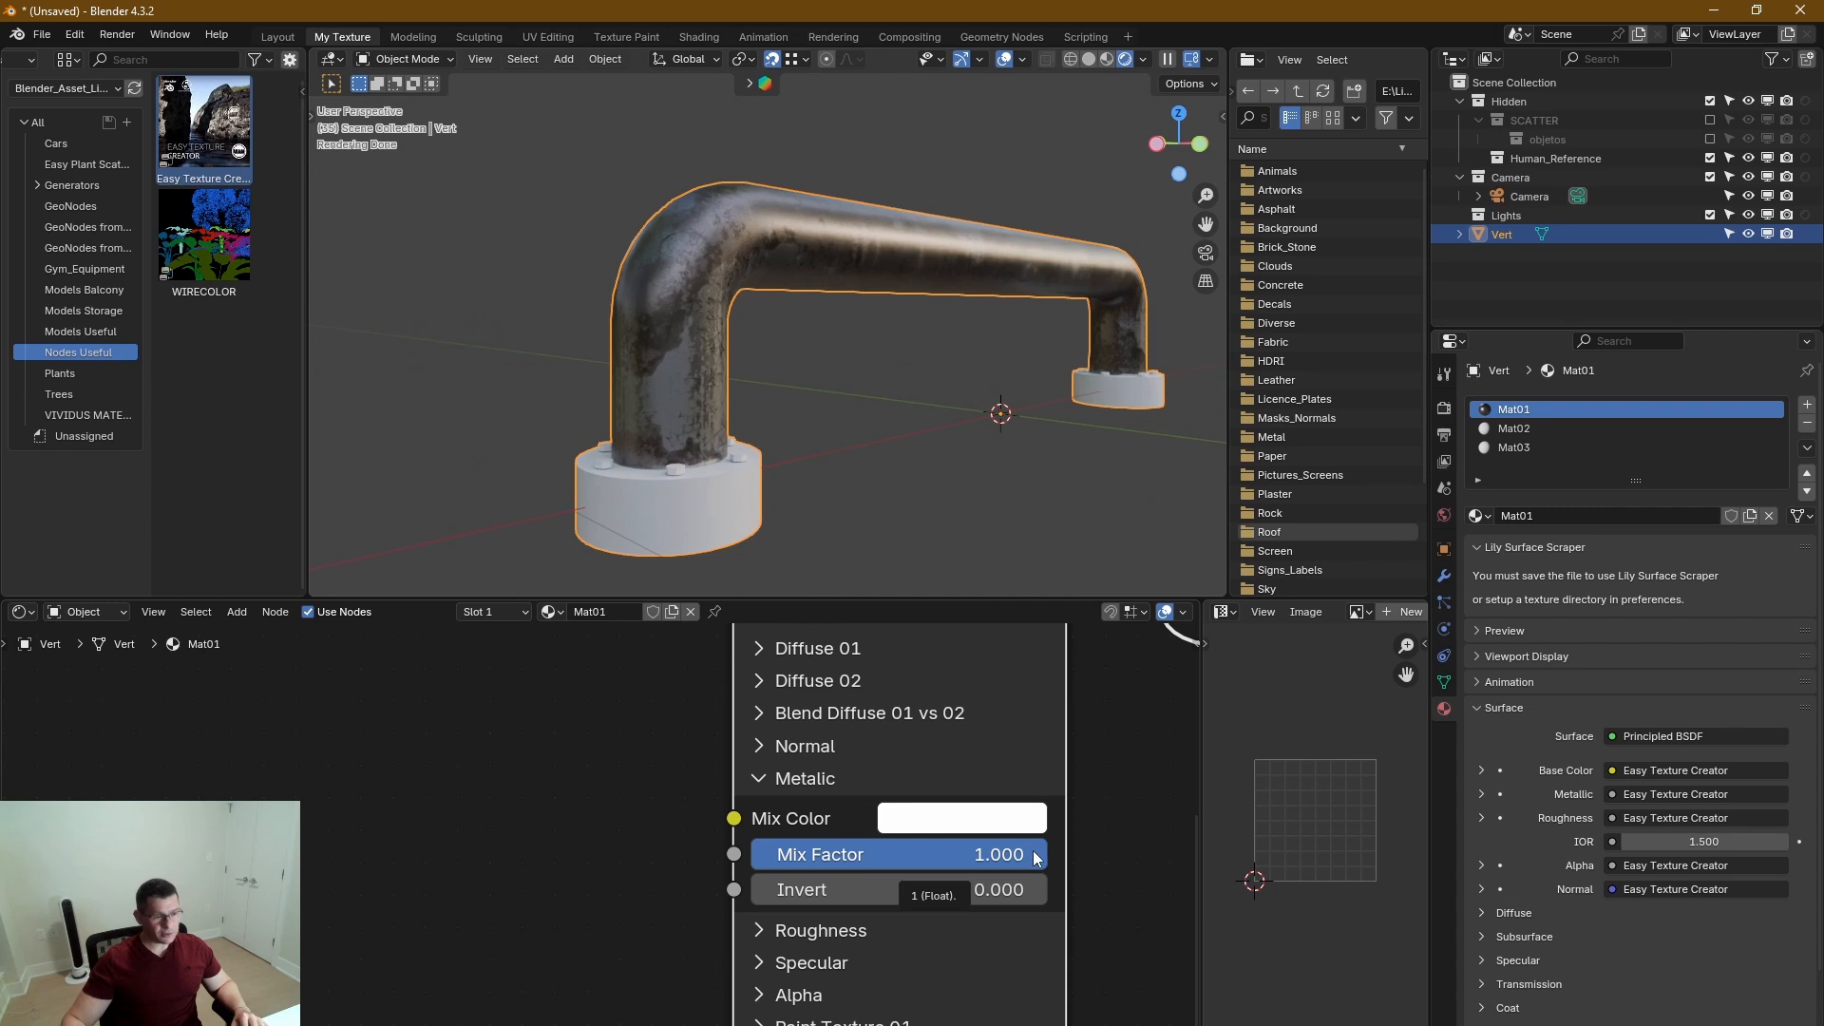
left_click_drag(1036, 858, 940, 854)
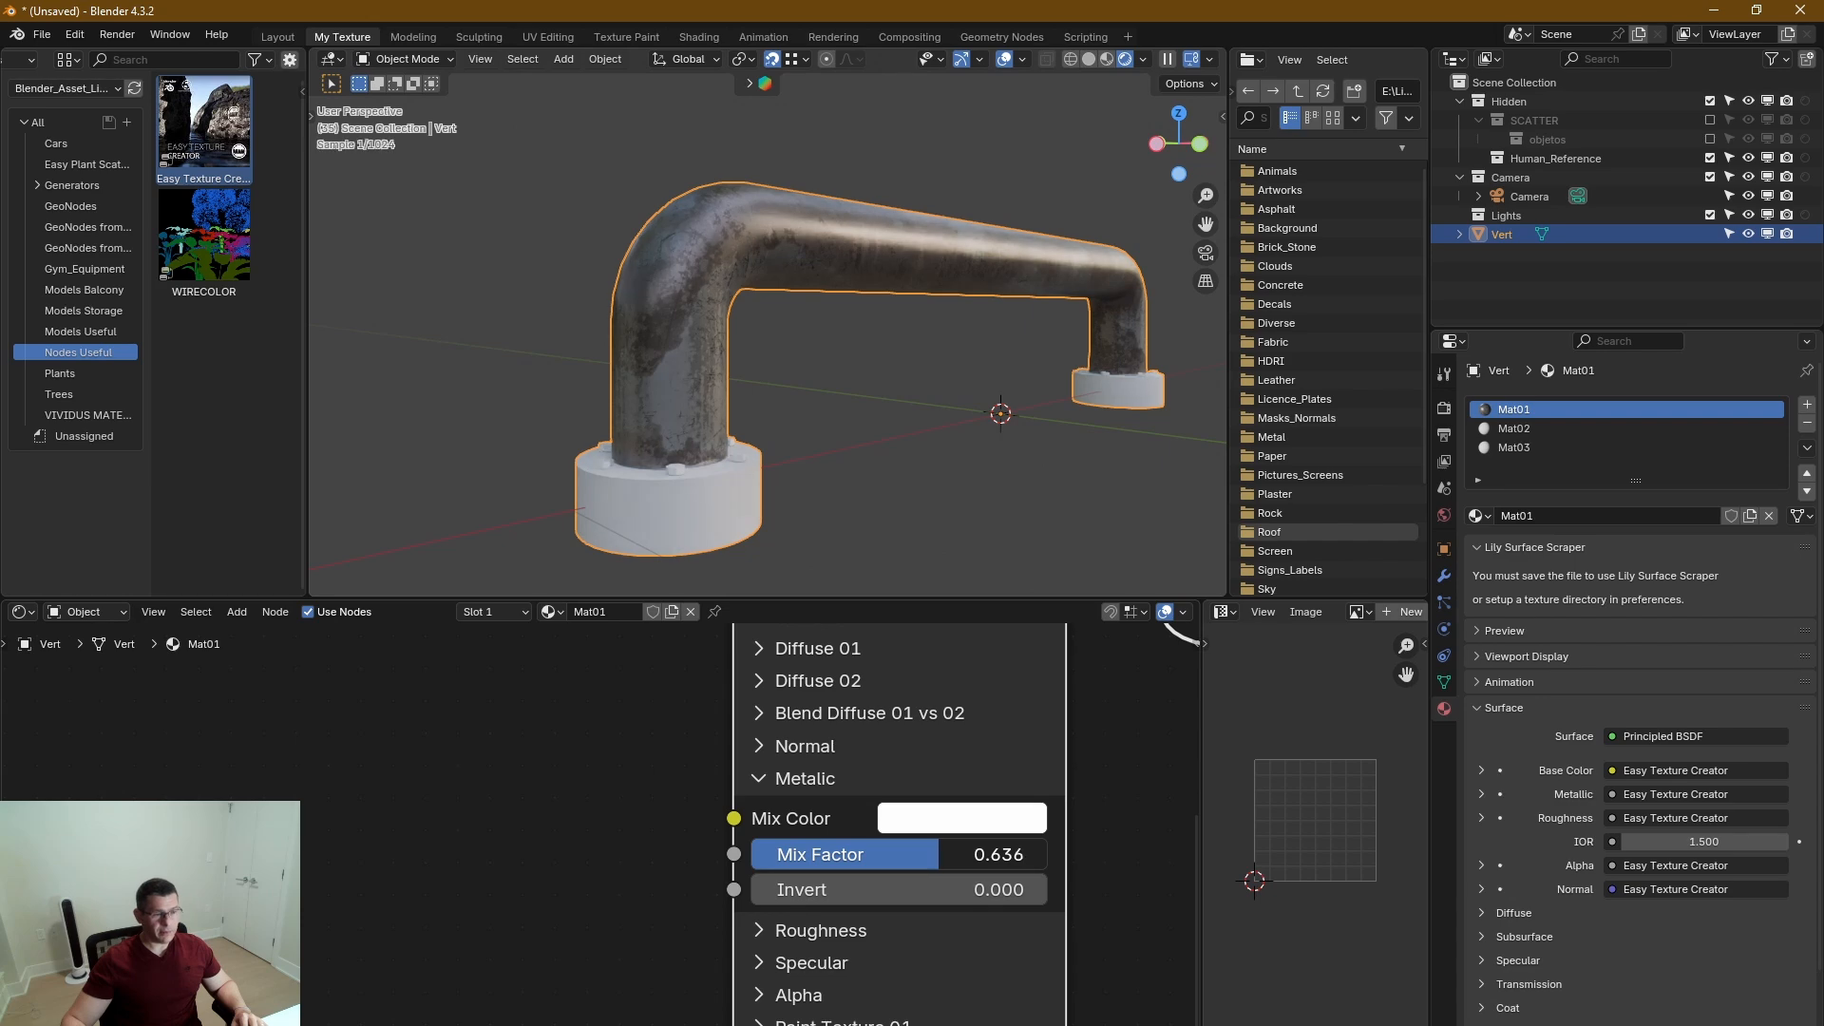
scroll(701, 317, "up", 6)
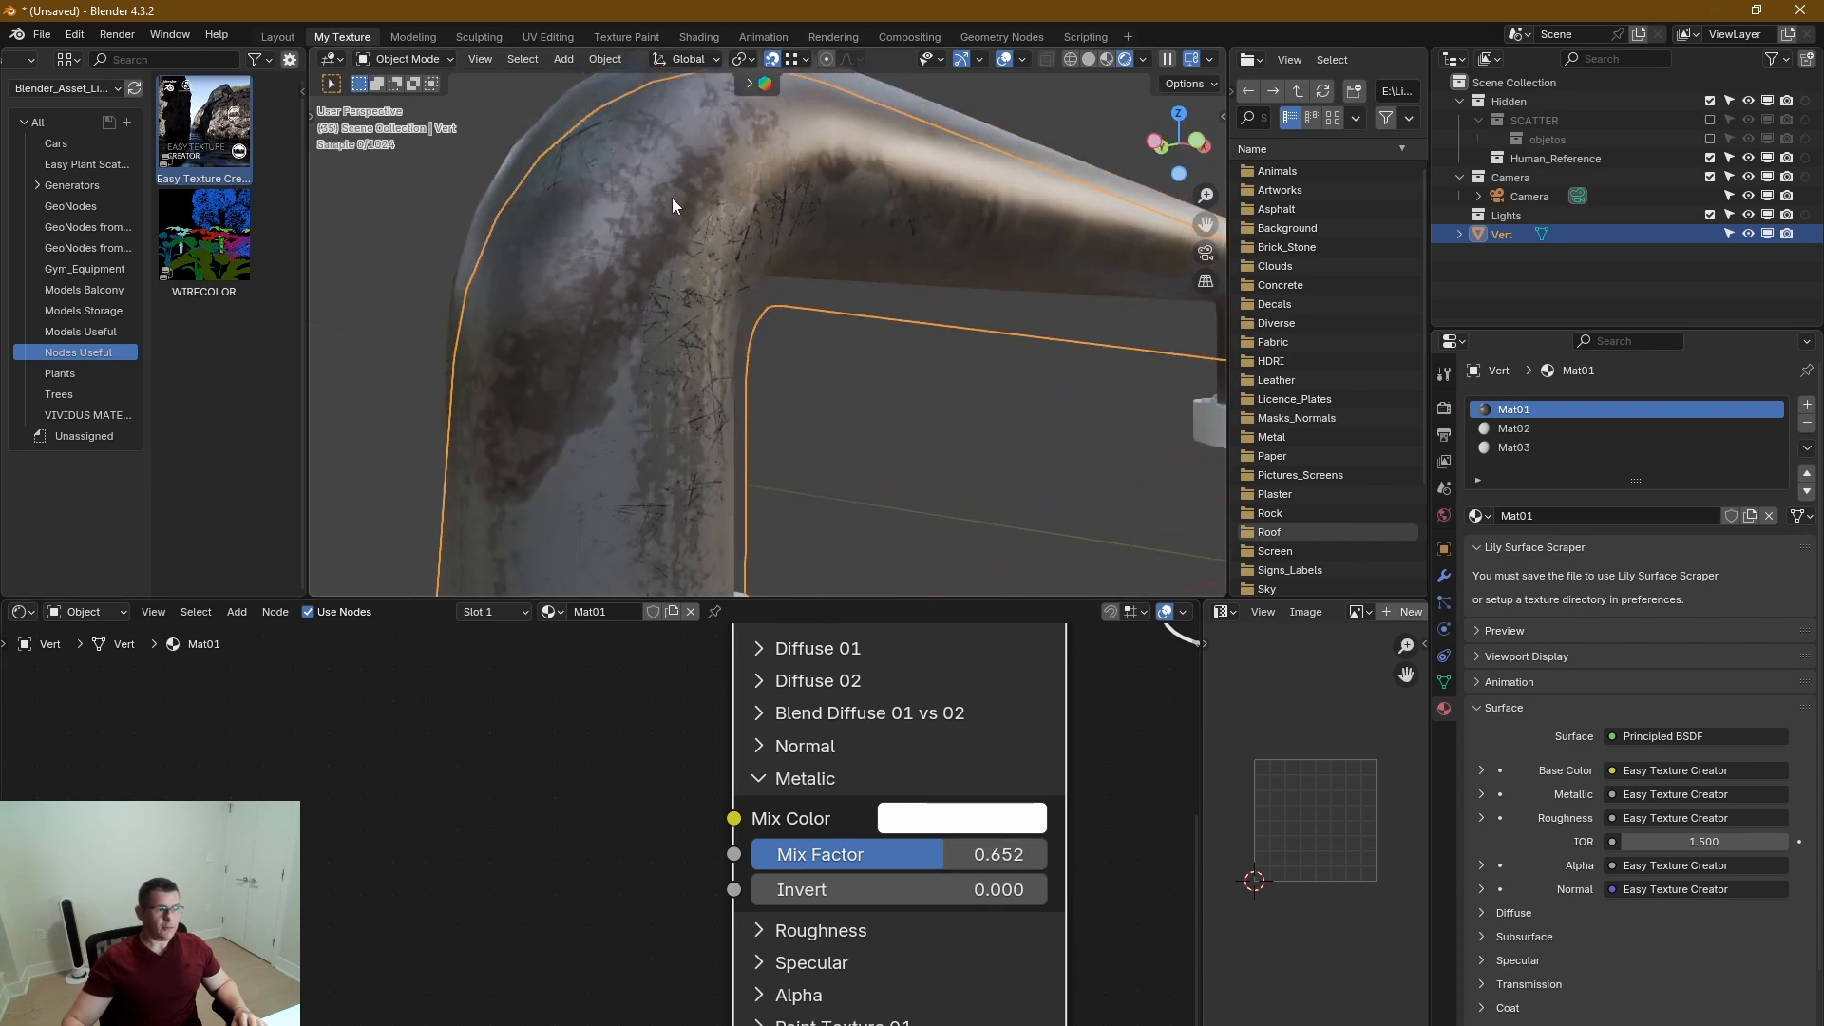
mouse_move(653, 179)
middle_mouse_down()
mouse_move(641, 137)
mouse_move(683, 188)
middle_mouse_up()
scroll(686, 195, "down", 6)
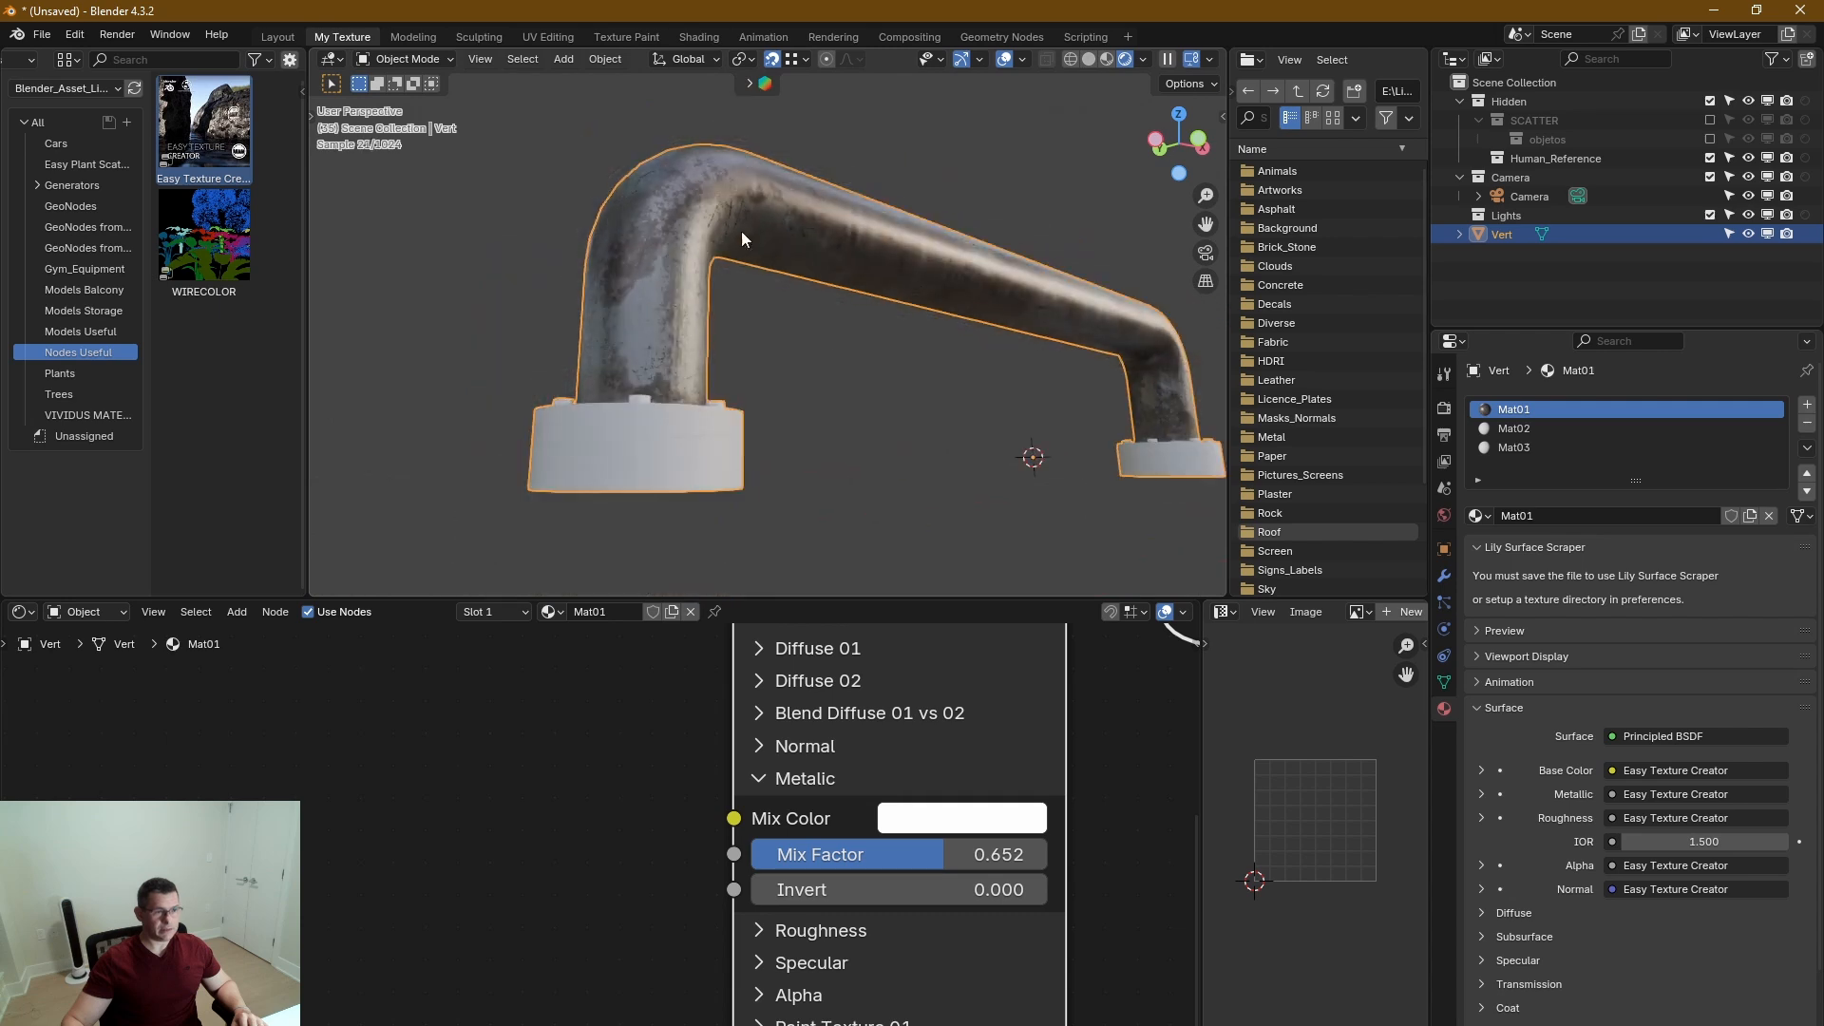
middle_click_drag(891, 446, 906, 462)
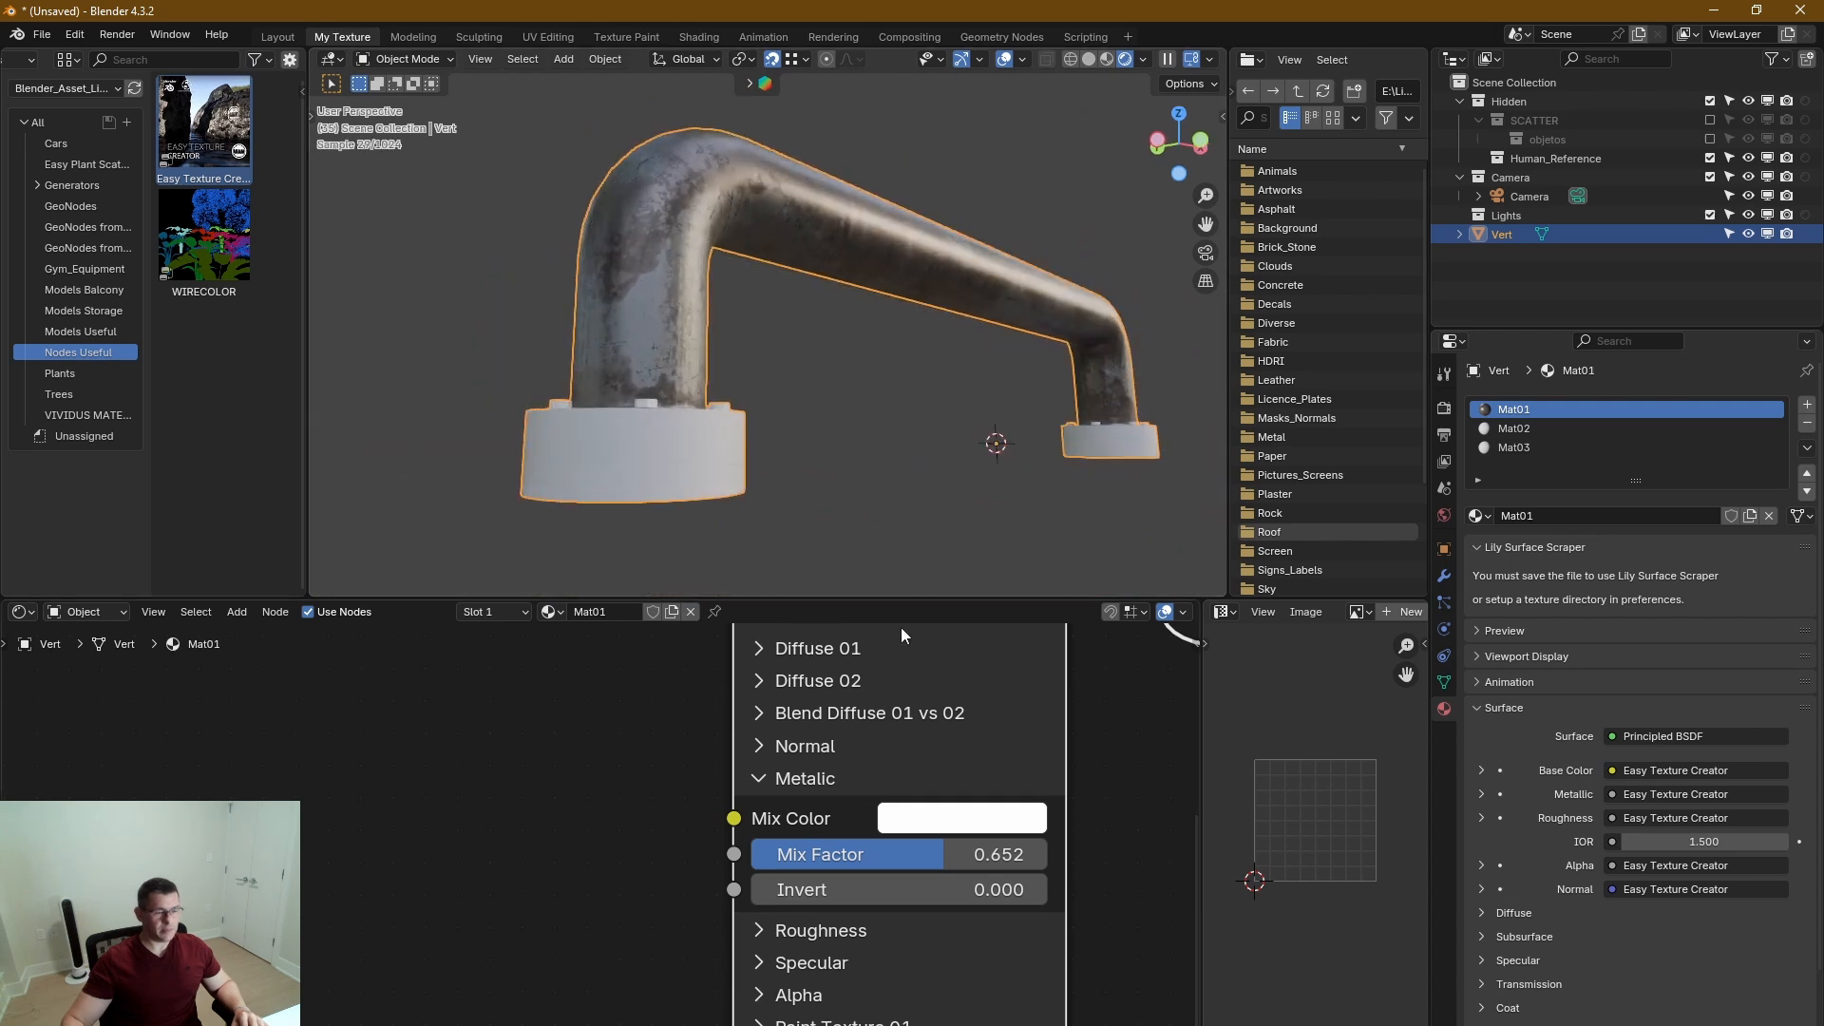
left_click(758, 778)
Look over the Specular section's Mix Color, Mix Factor and Invert settings and collapse the section.
left_click(757, 843)
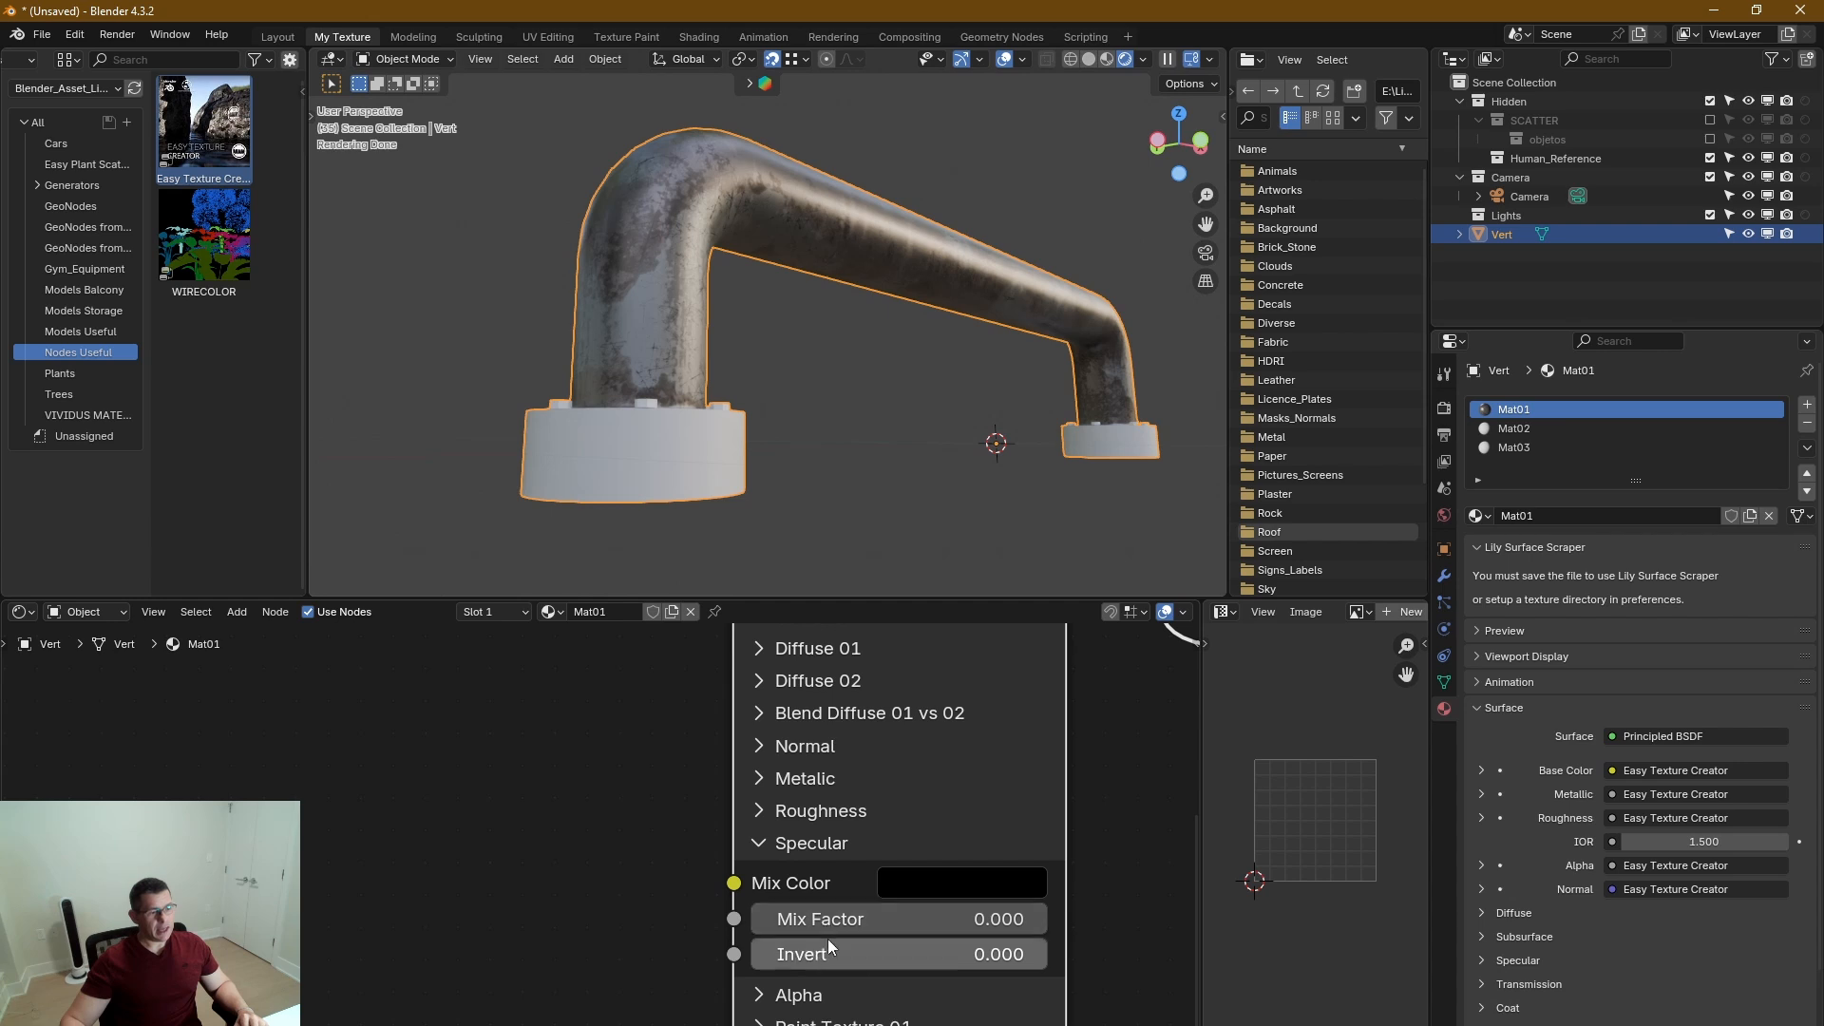
left_click_drag(842, 955, 760, 955)
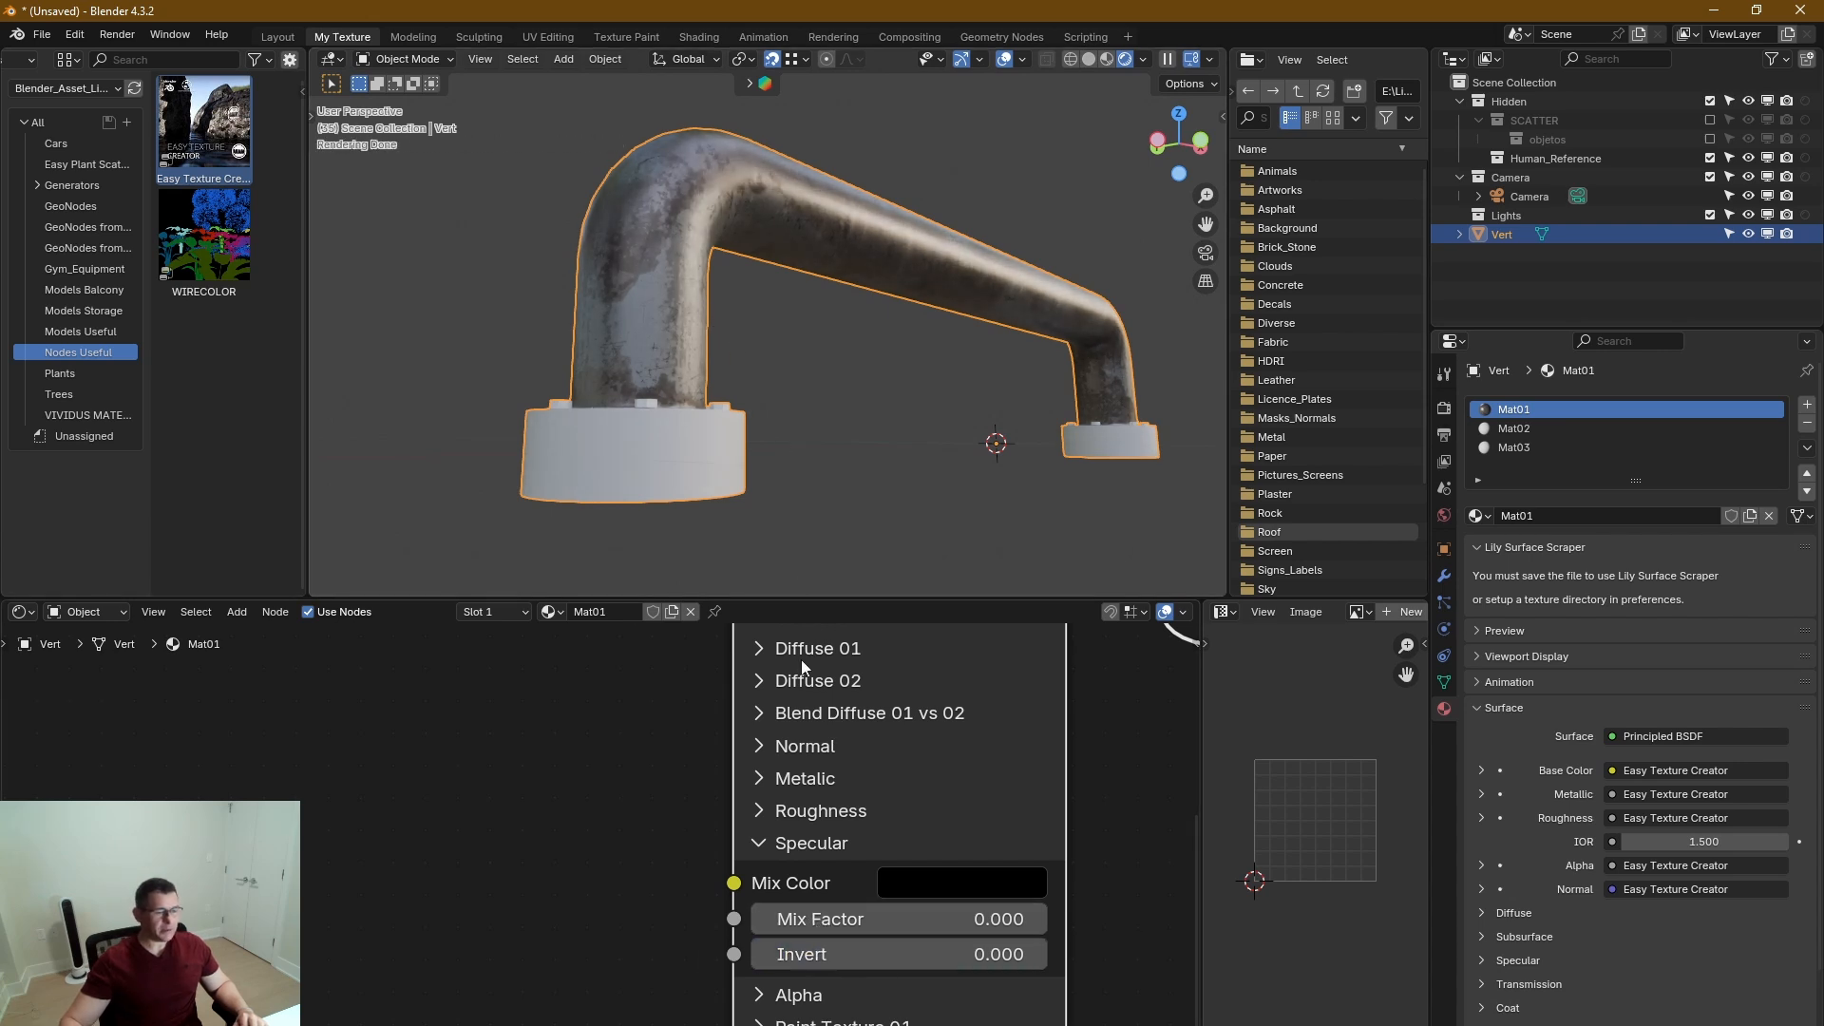
left_click(759, 842)
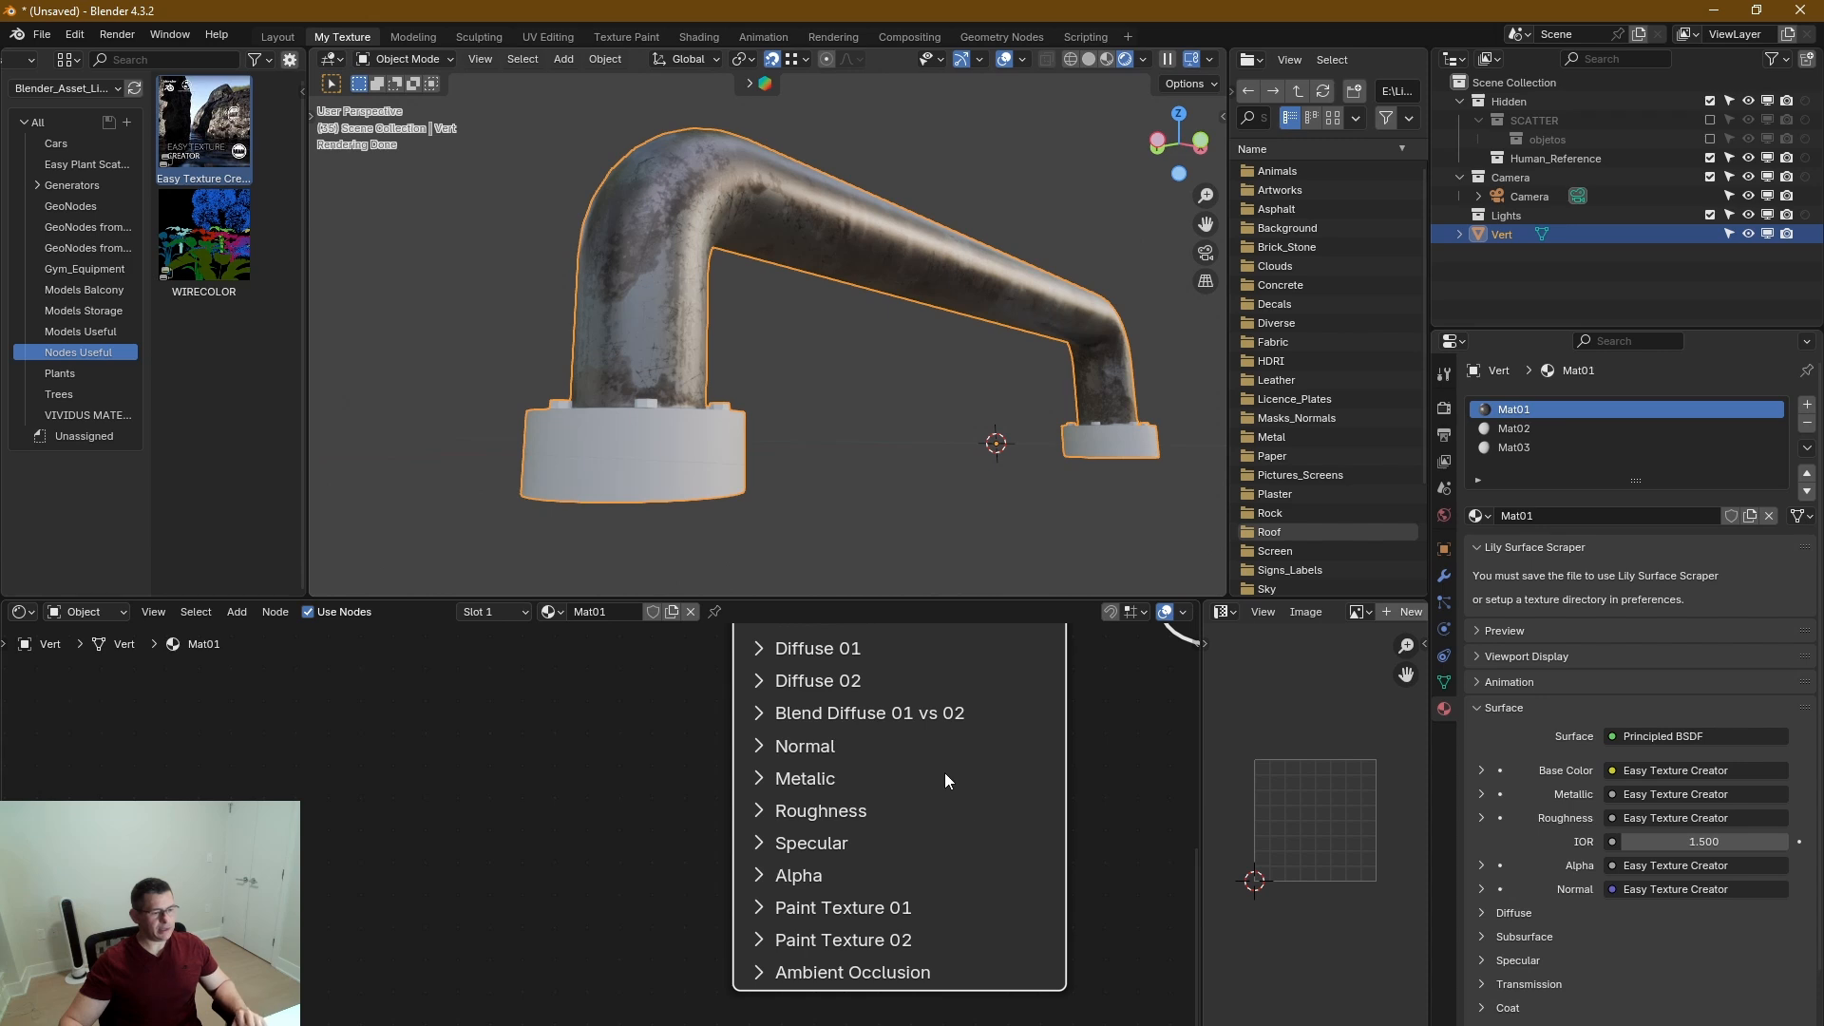
Reopen the Roughness section and raise Leak Affect to 0.440.
middle_click_drag(944, 773, 934, 889)
middle_click_drag(884, 779, 894, 815)
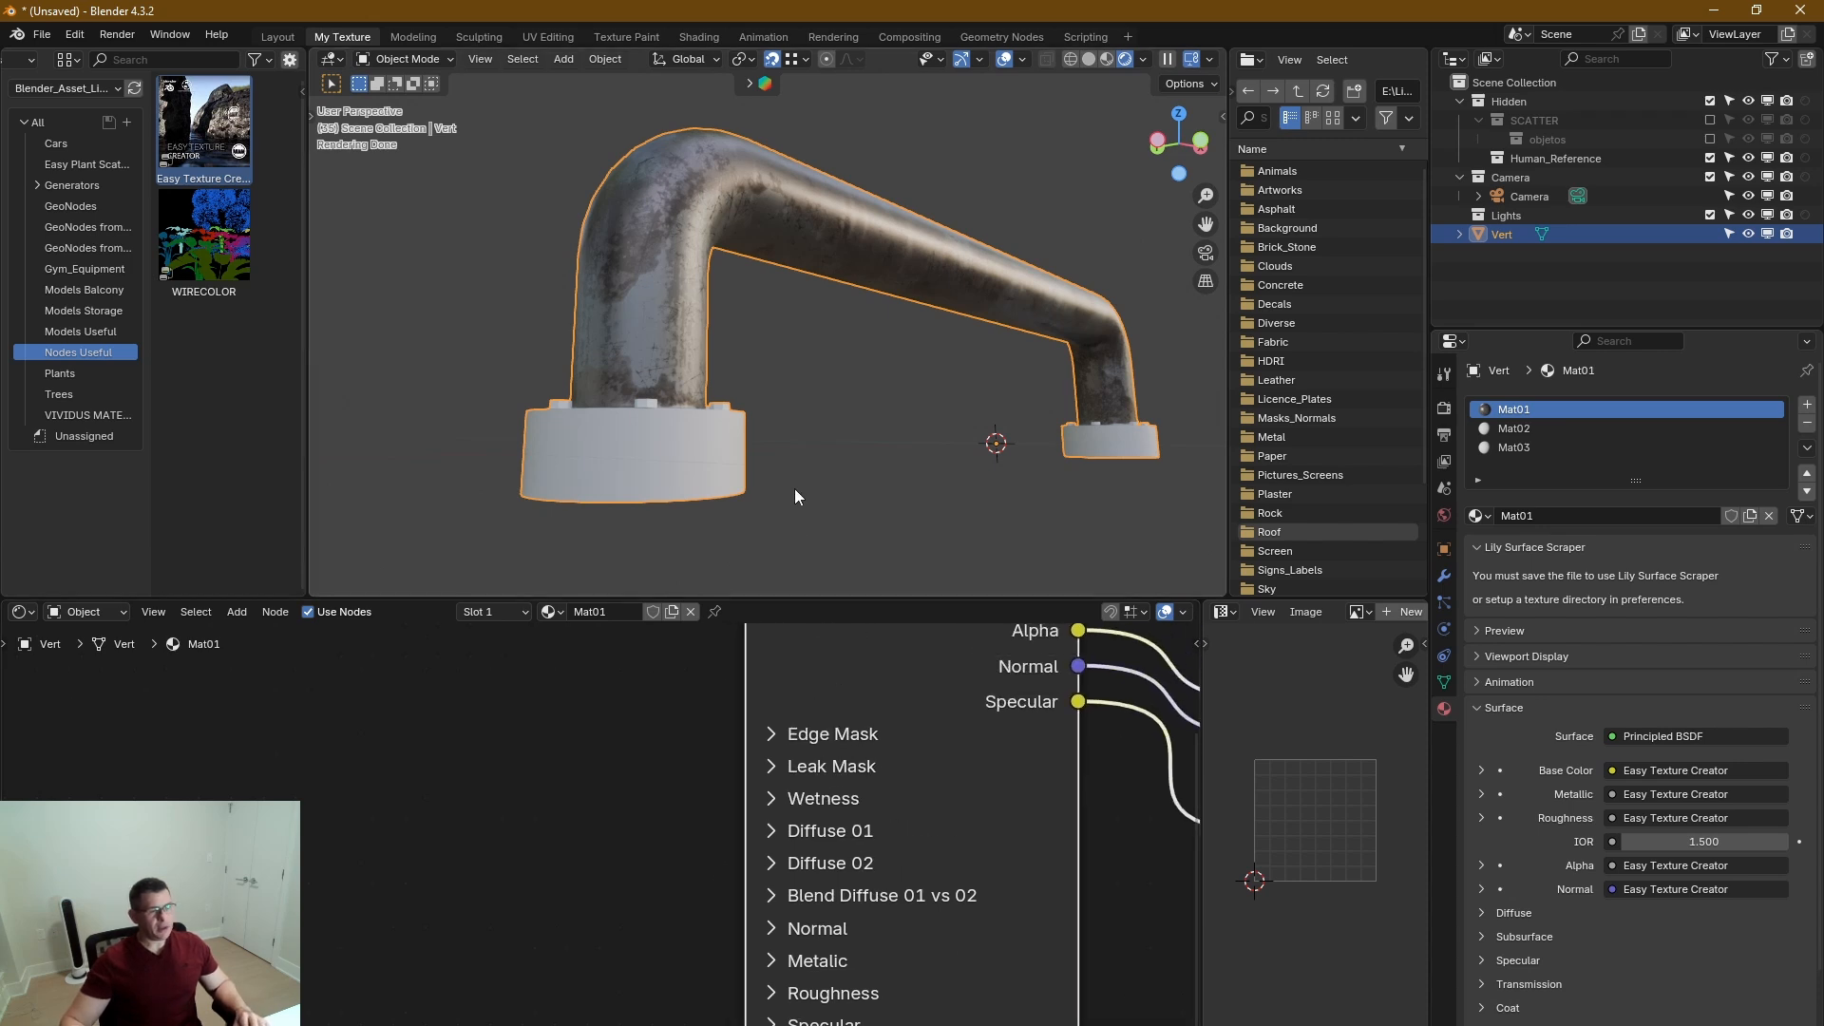
scroll(720, 180, "up", 3)
middle_click_drag(730, 331, 773, 235, "shift")
scroll(767, 179, "down", 2)
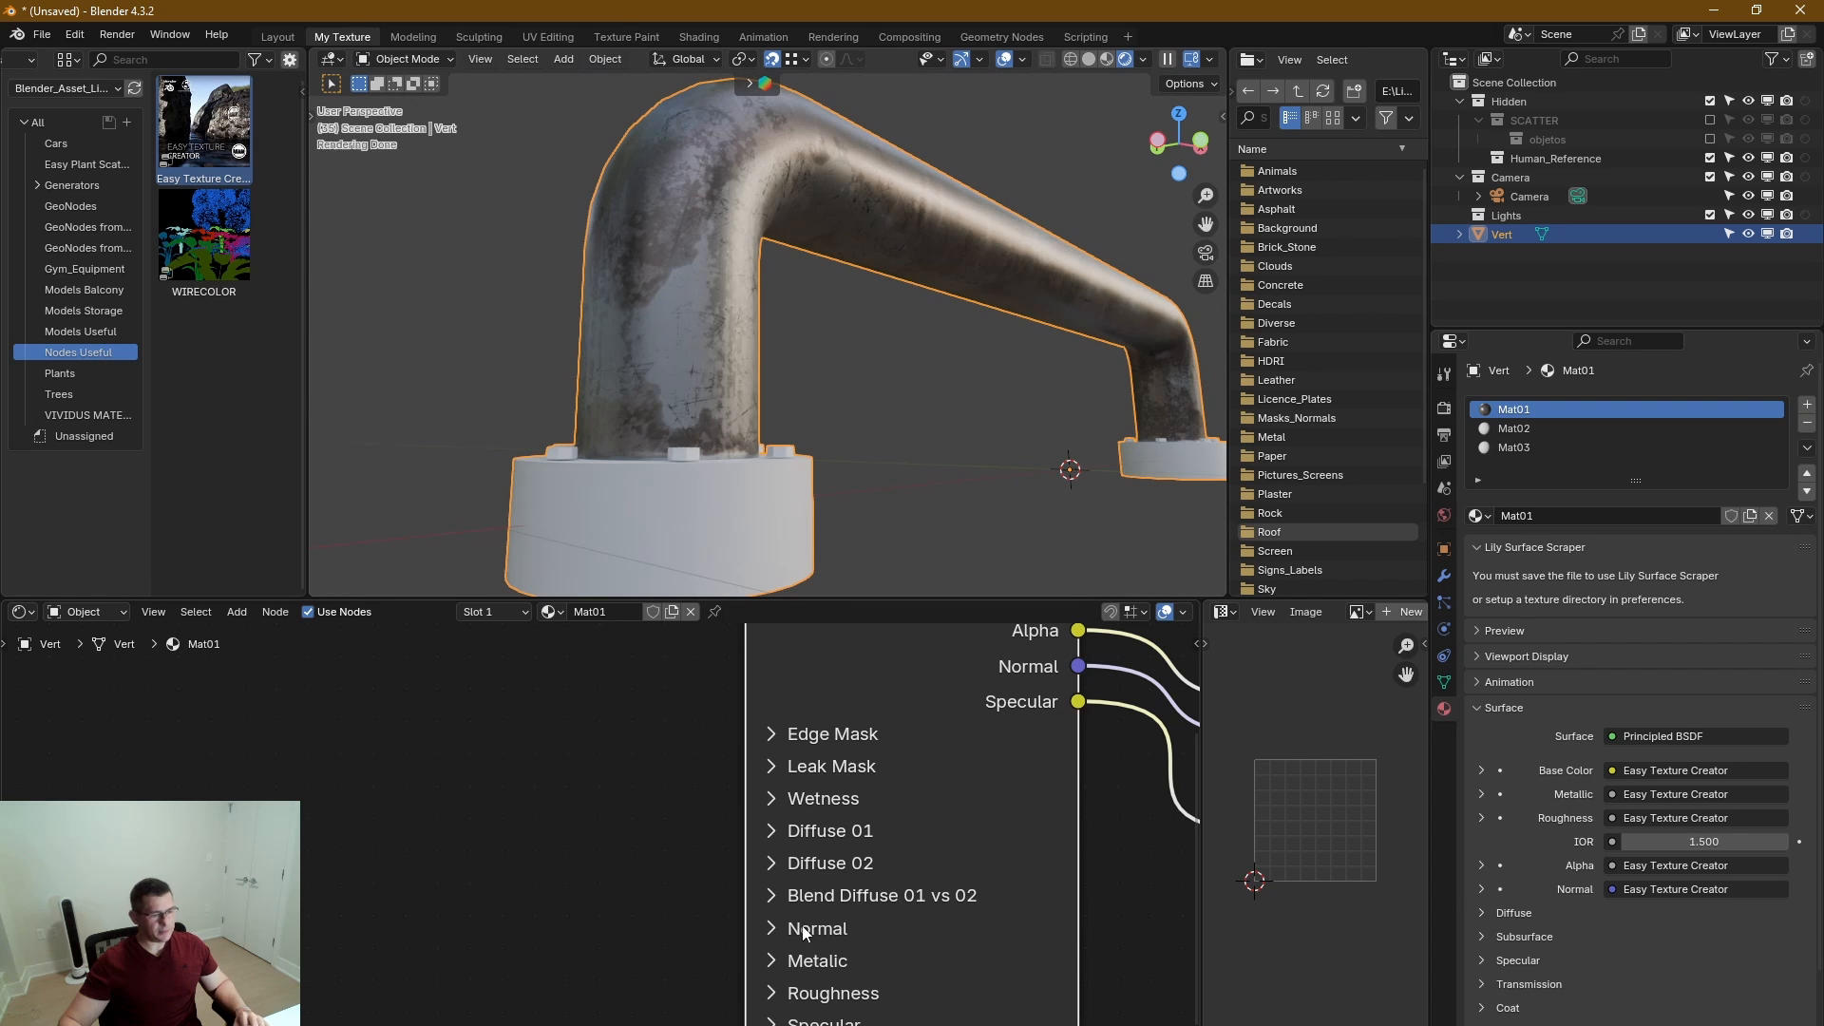
middle_click_drag(928, 907, 920, 893)
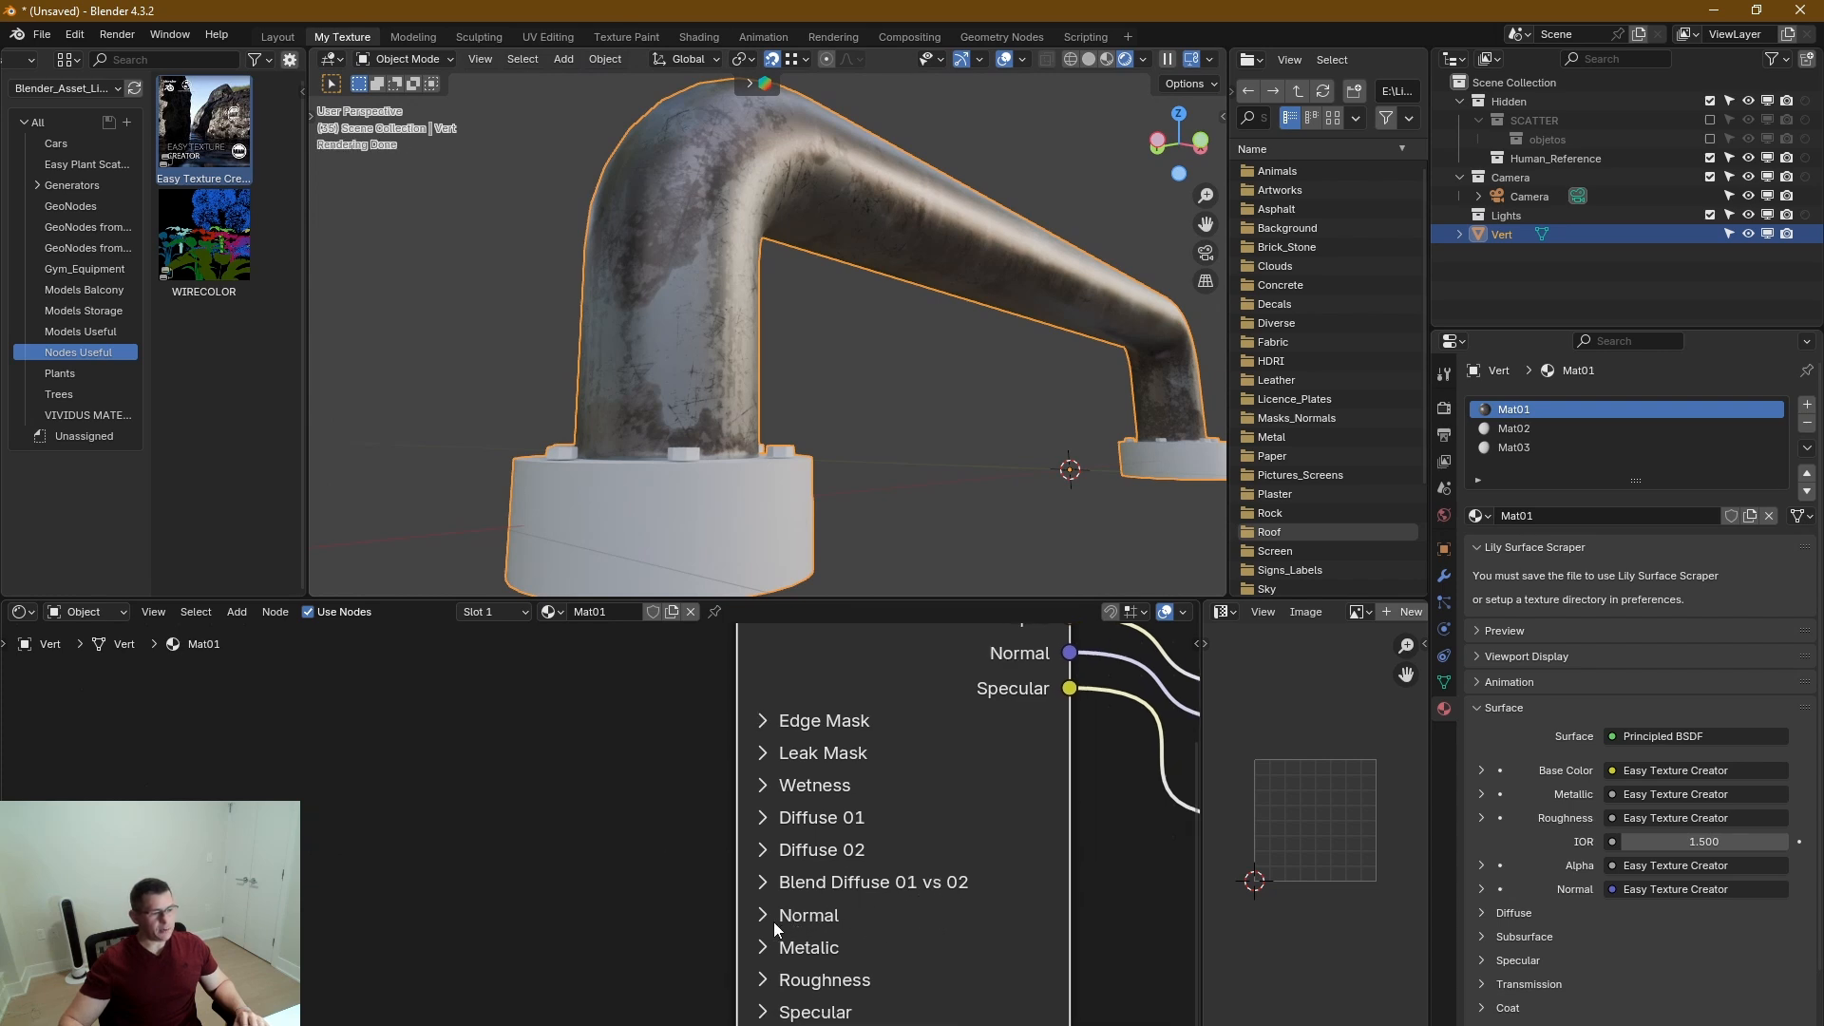
left_click(771, 988)
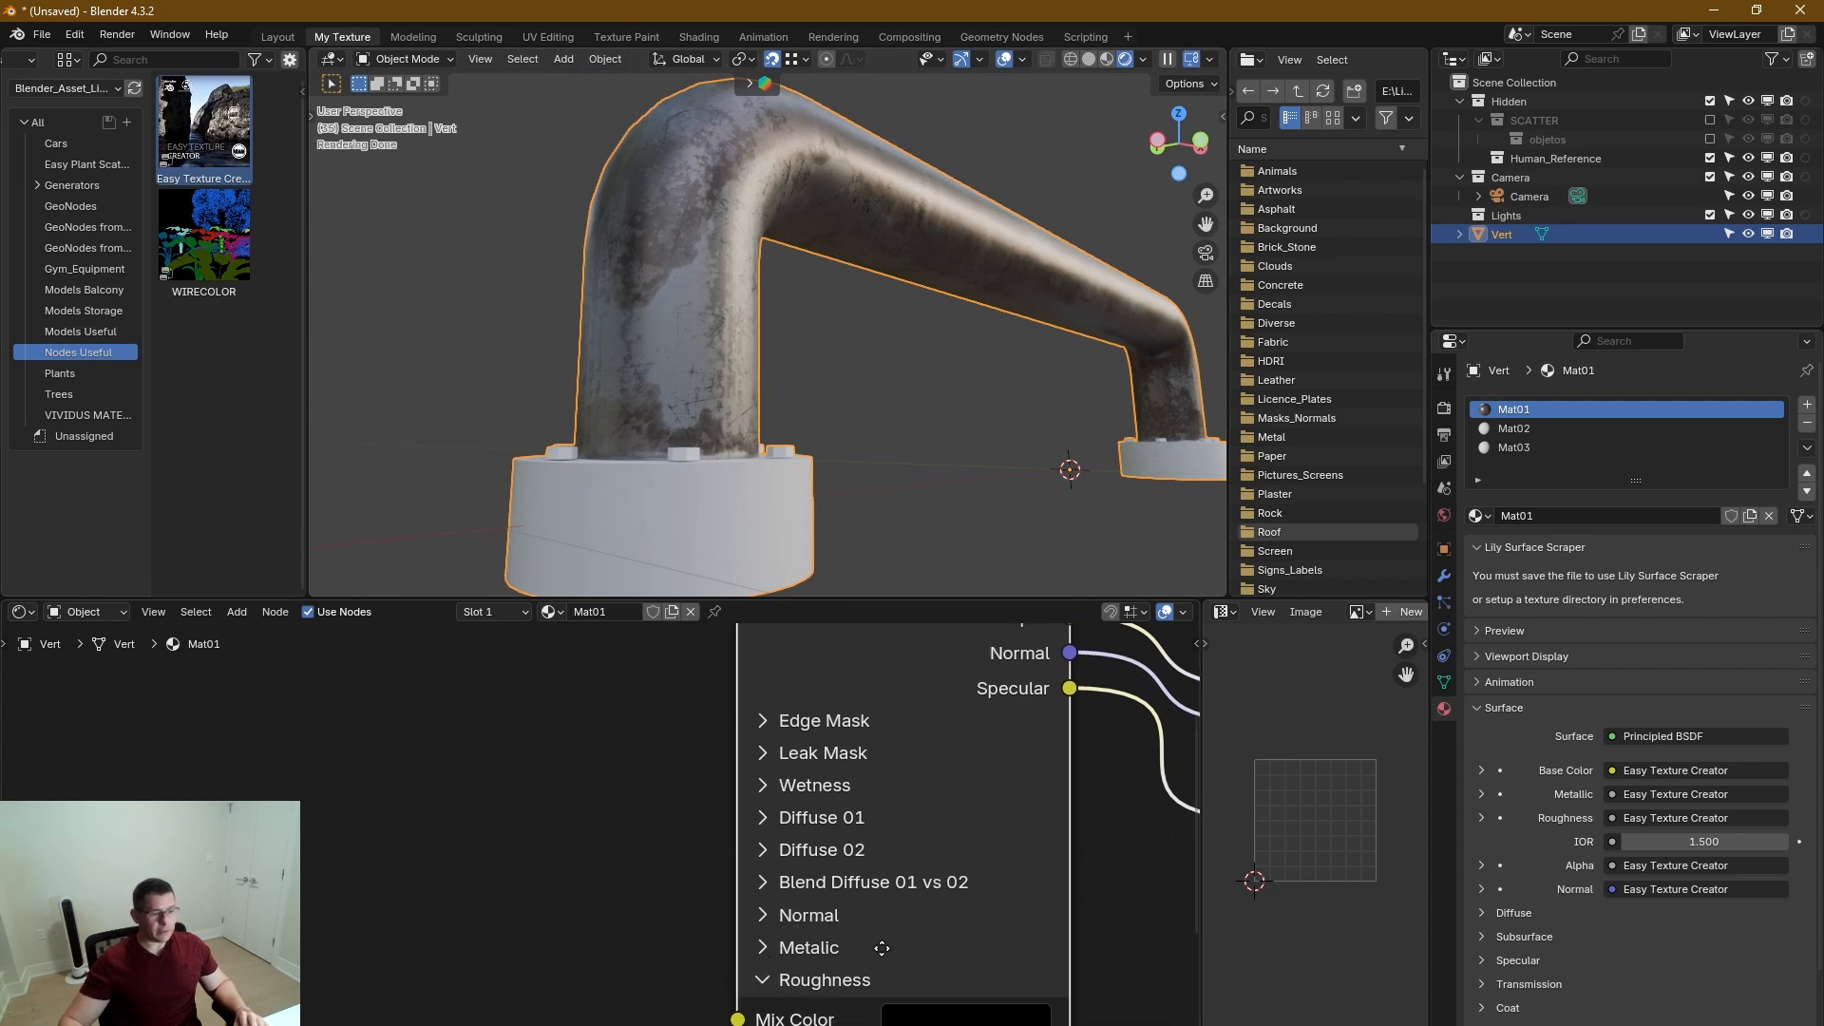
middle_click_drag(876, 945, 896, 729)
middle_click_drag(857, 926, 824, 828)
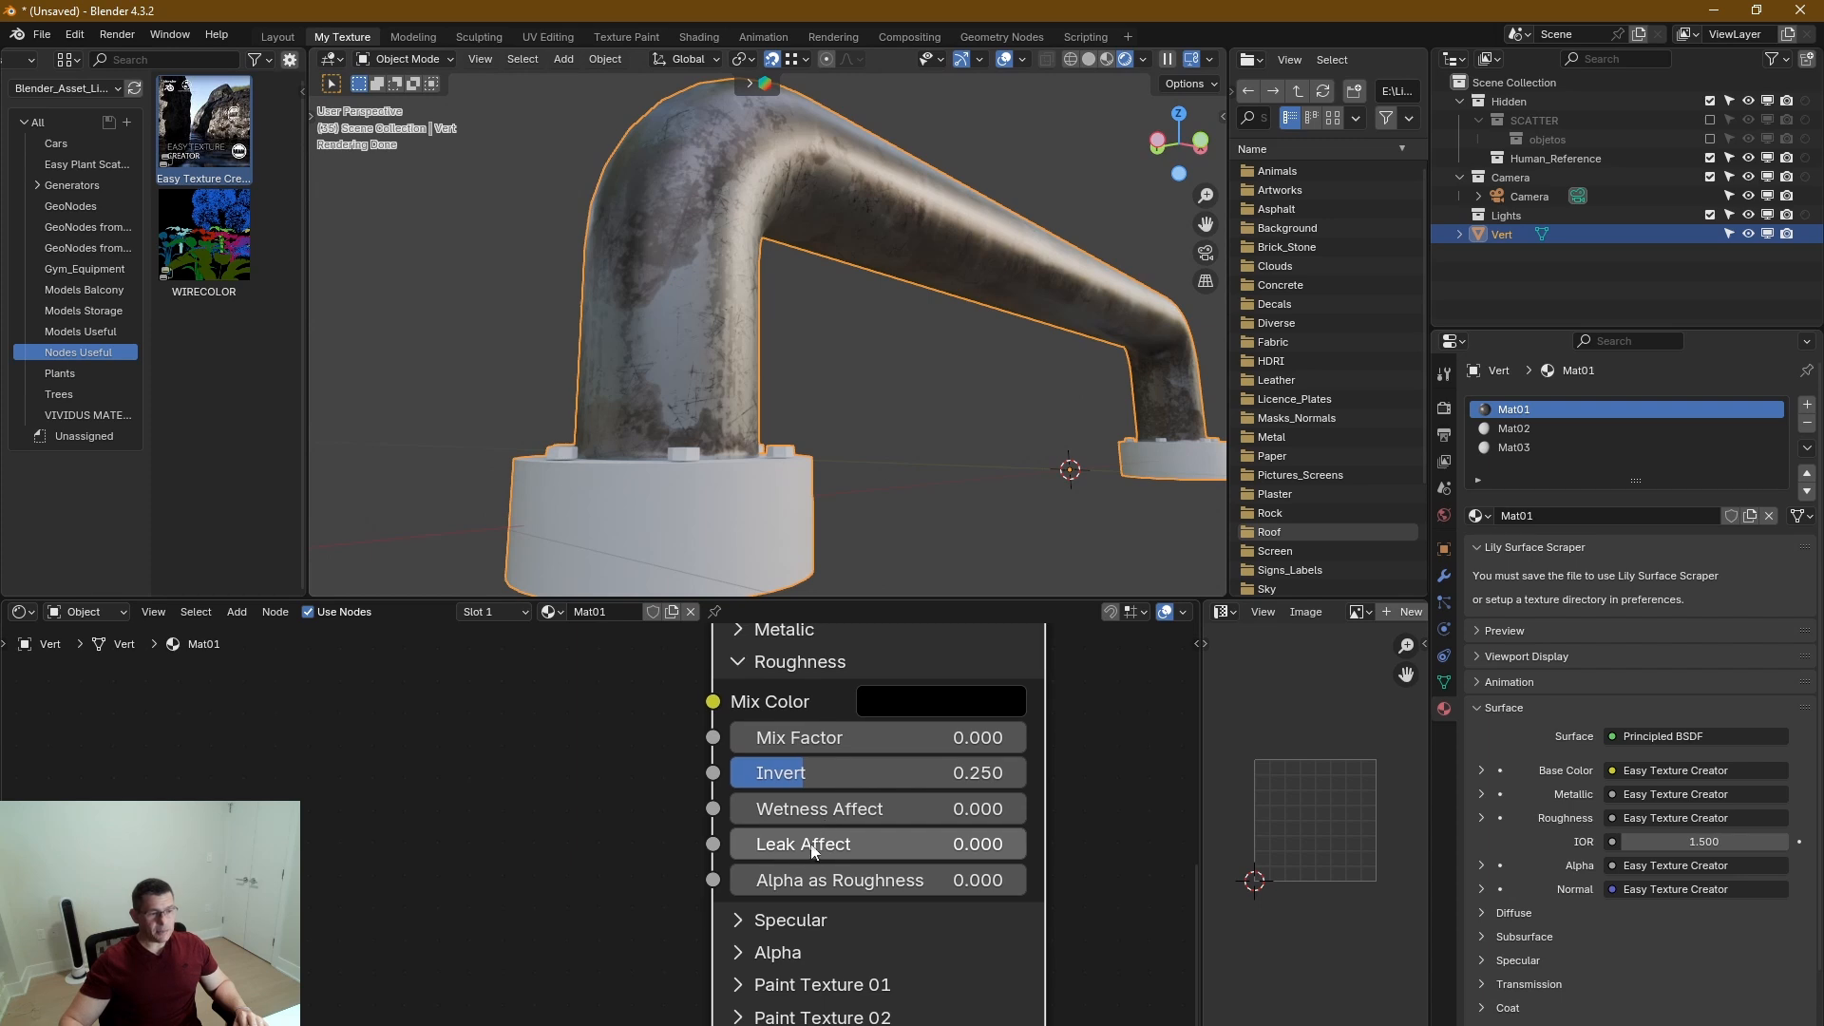
mouse_move(784, 847)
left_mouse_down()
mouse_move(972, 846)
mouse_move(810, 844)
mouse_move(964, 843)
mouse_move(861, 843)
left_mouse_up()
Inspect the leak effect on the pipe from several angles and collapse the Roughness section.
scroll(737, 251, "up", 5)
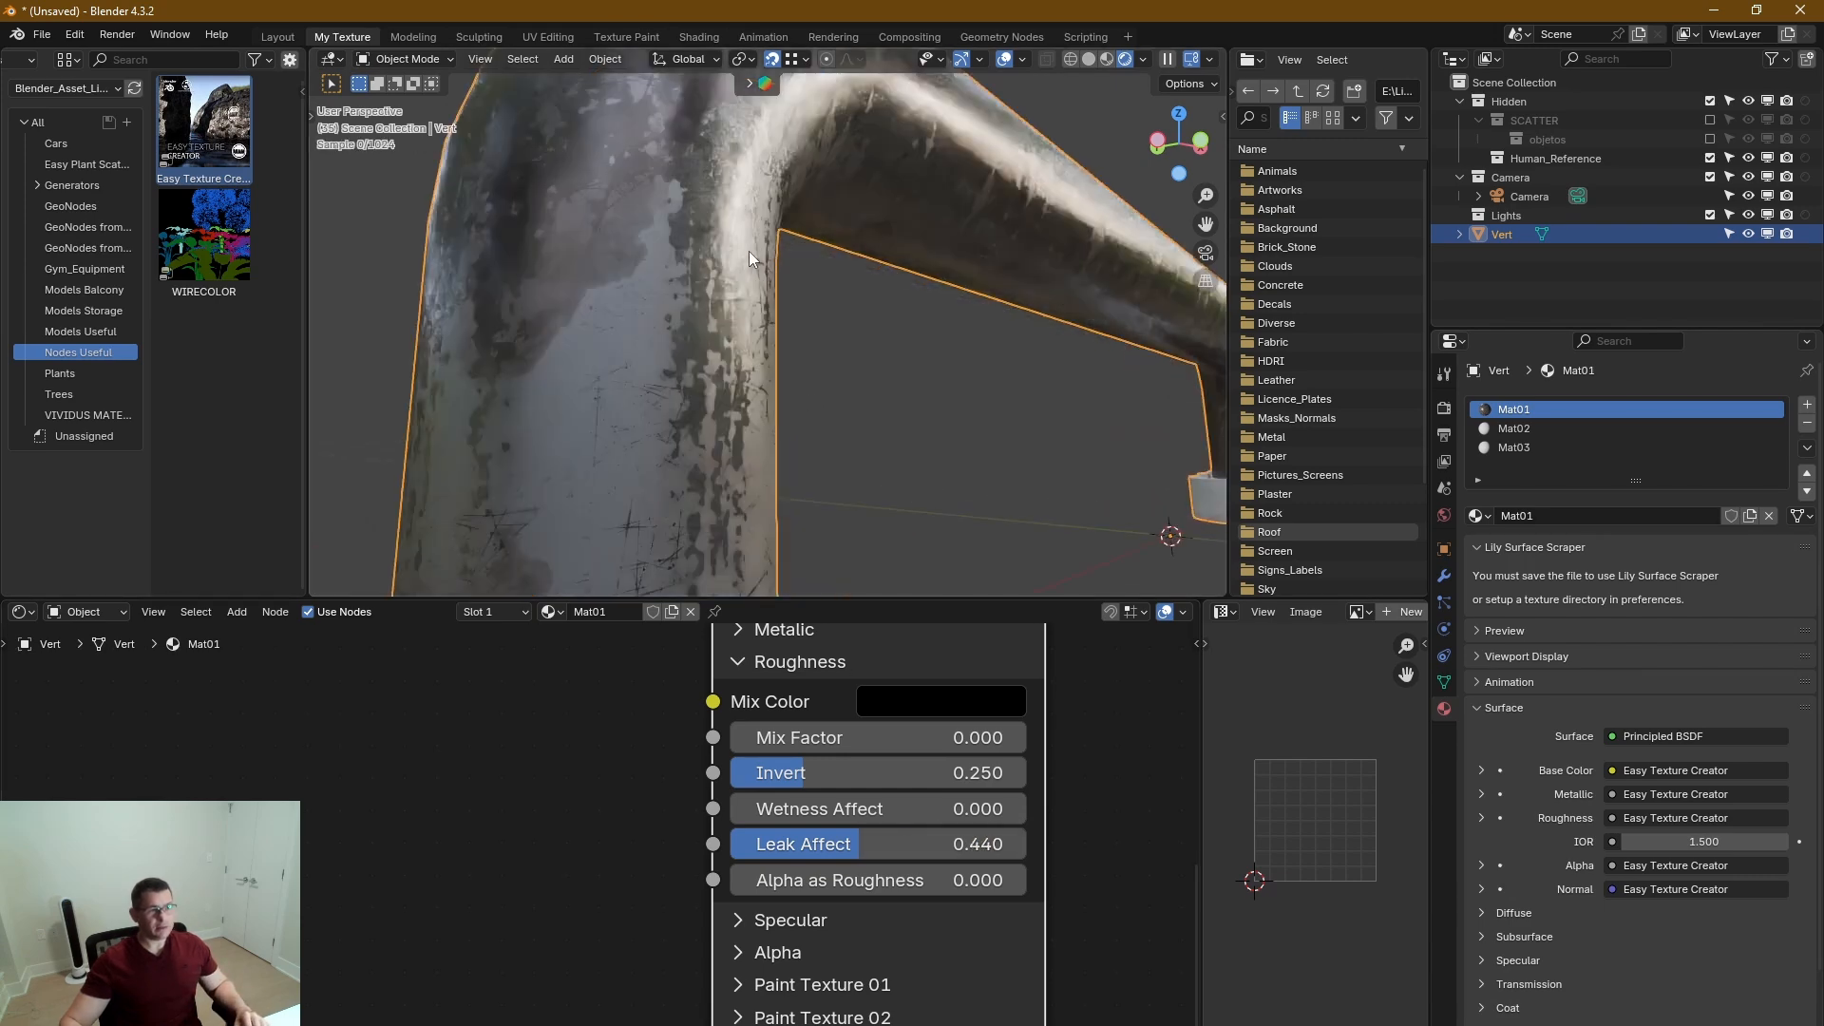
middle_click_drag(749, 251, 585, 327)
scroll(693, 259, "down", 5)
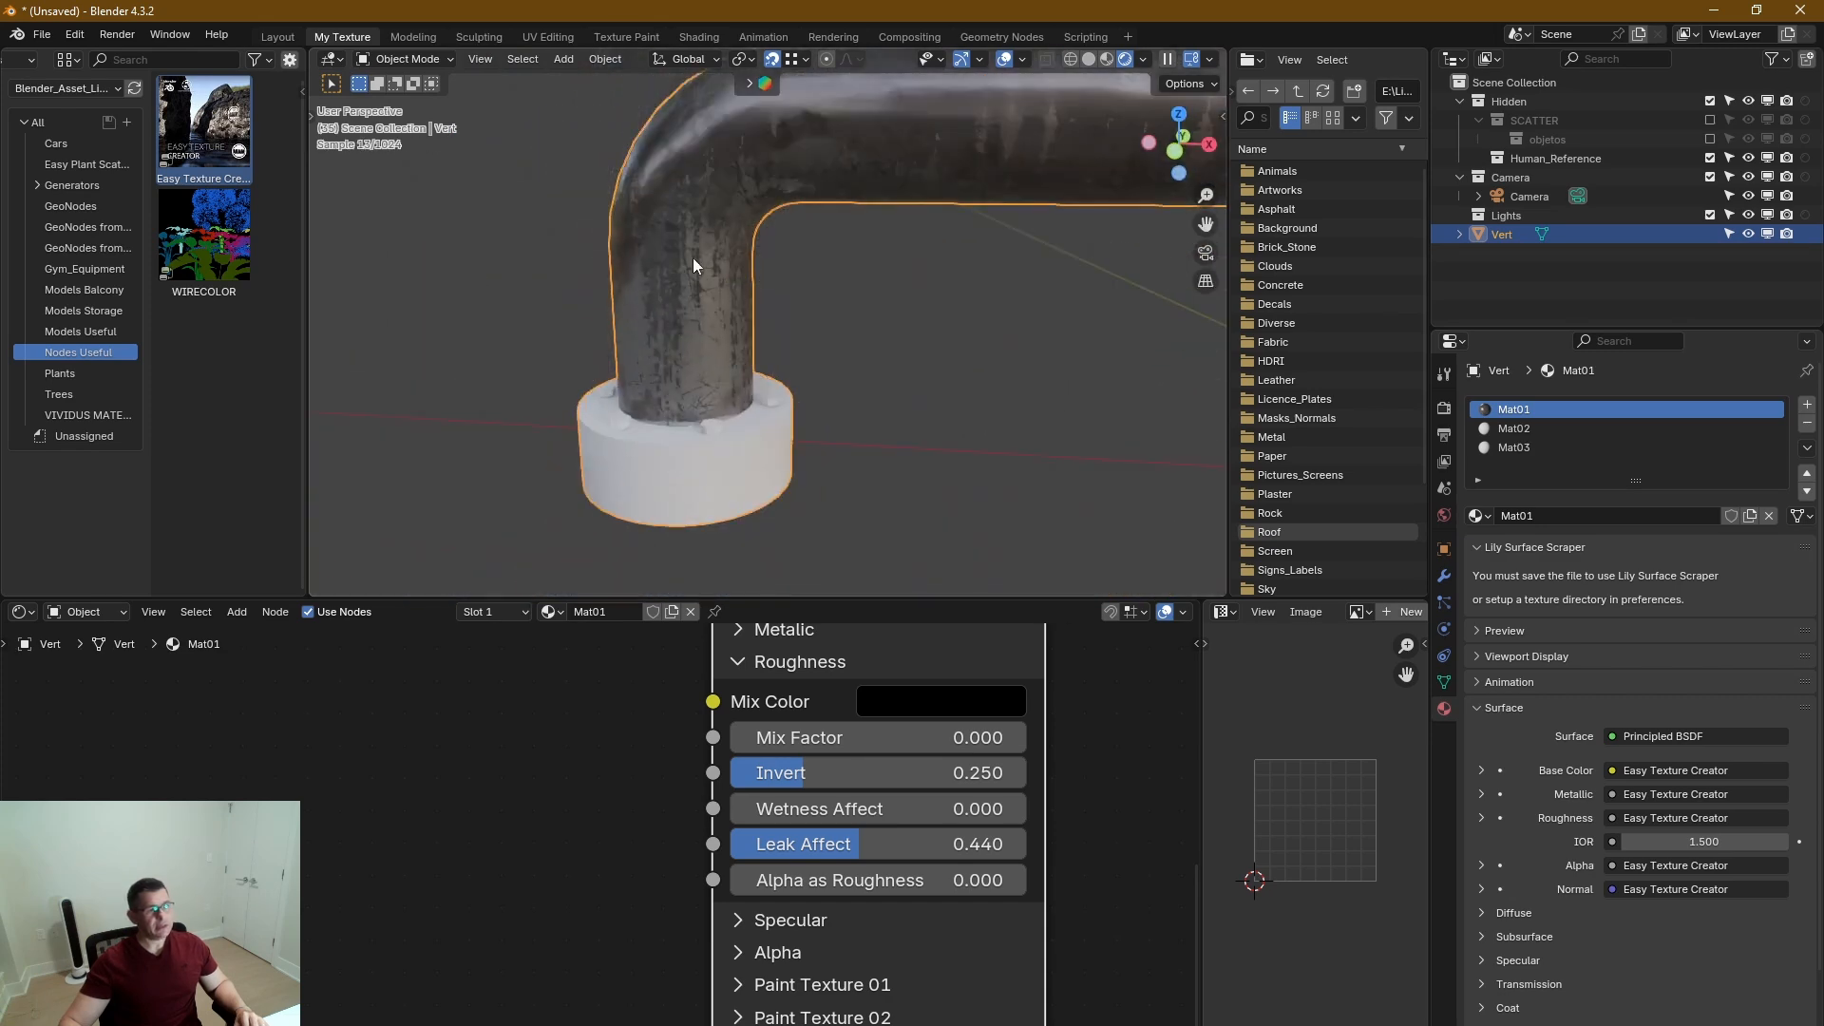
mouse_move(705, 243)
middle_mouse_down()
mouse_move(857, 205)
mouse_move(724, 254)
middle_mouse_up()
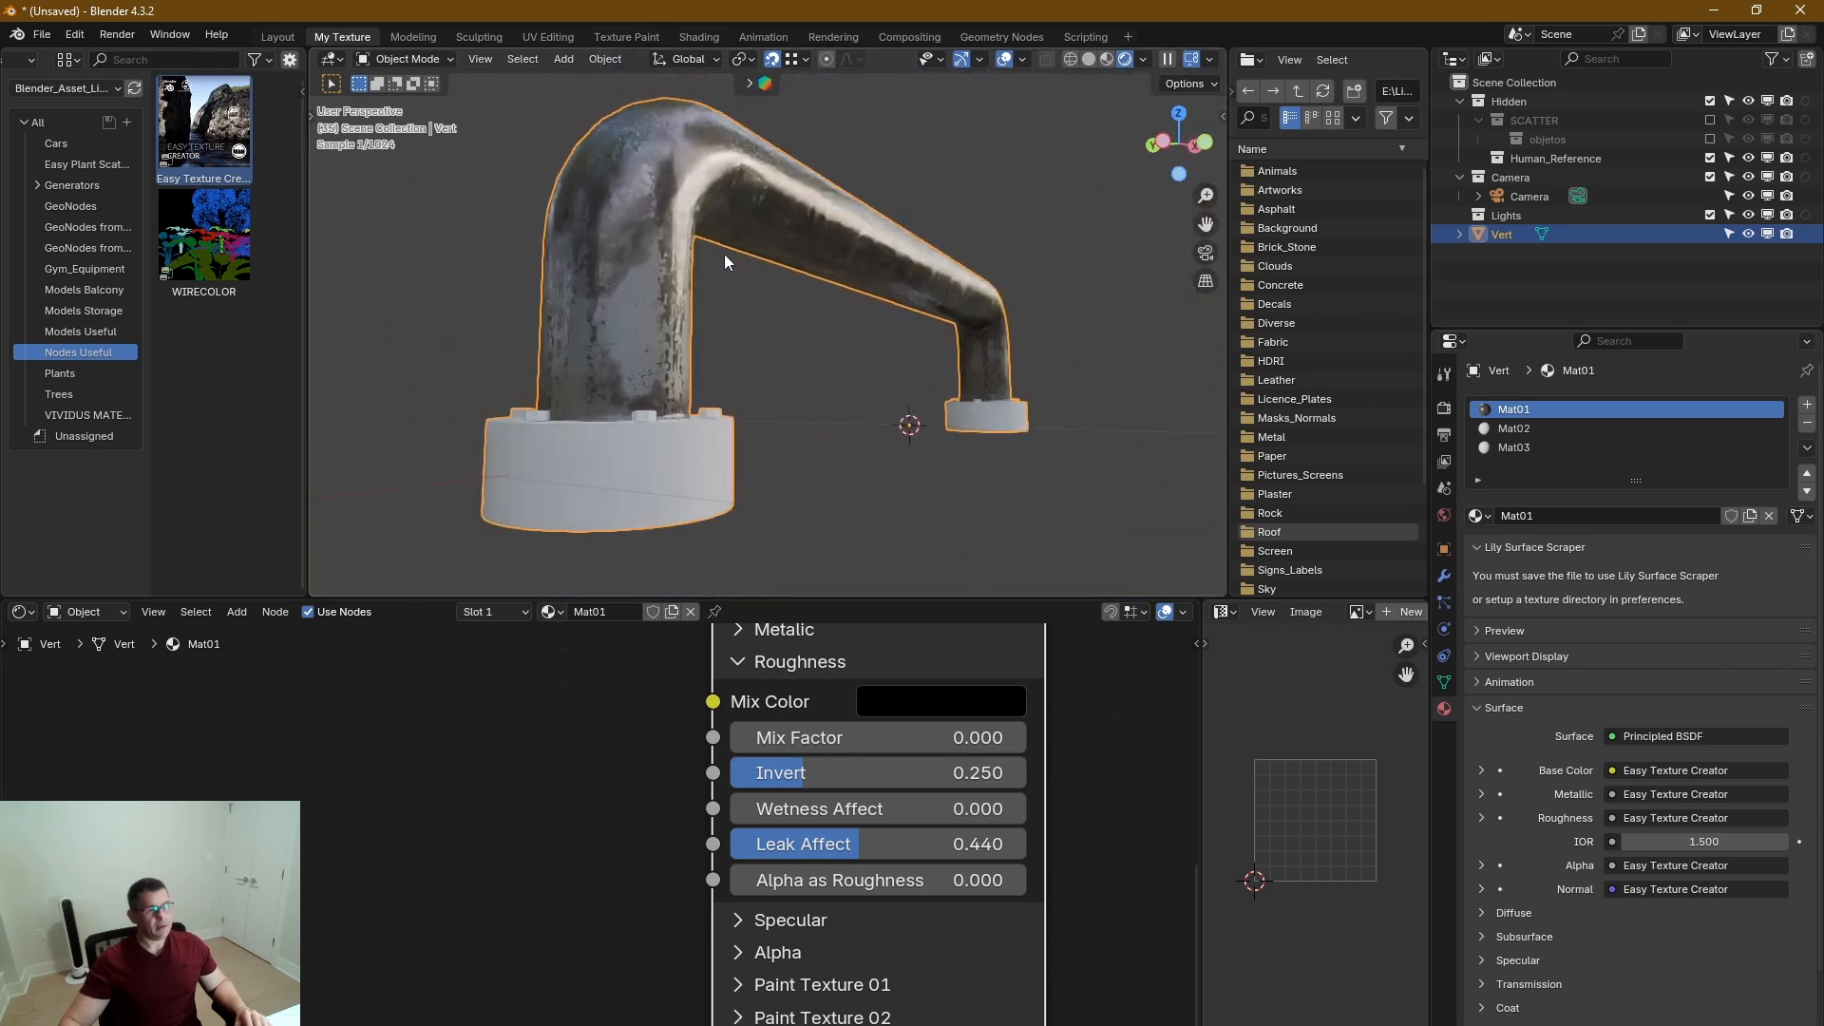
middle_click_drag(903, 853, 915, 884)
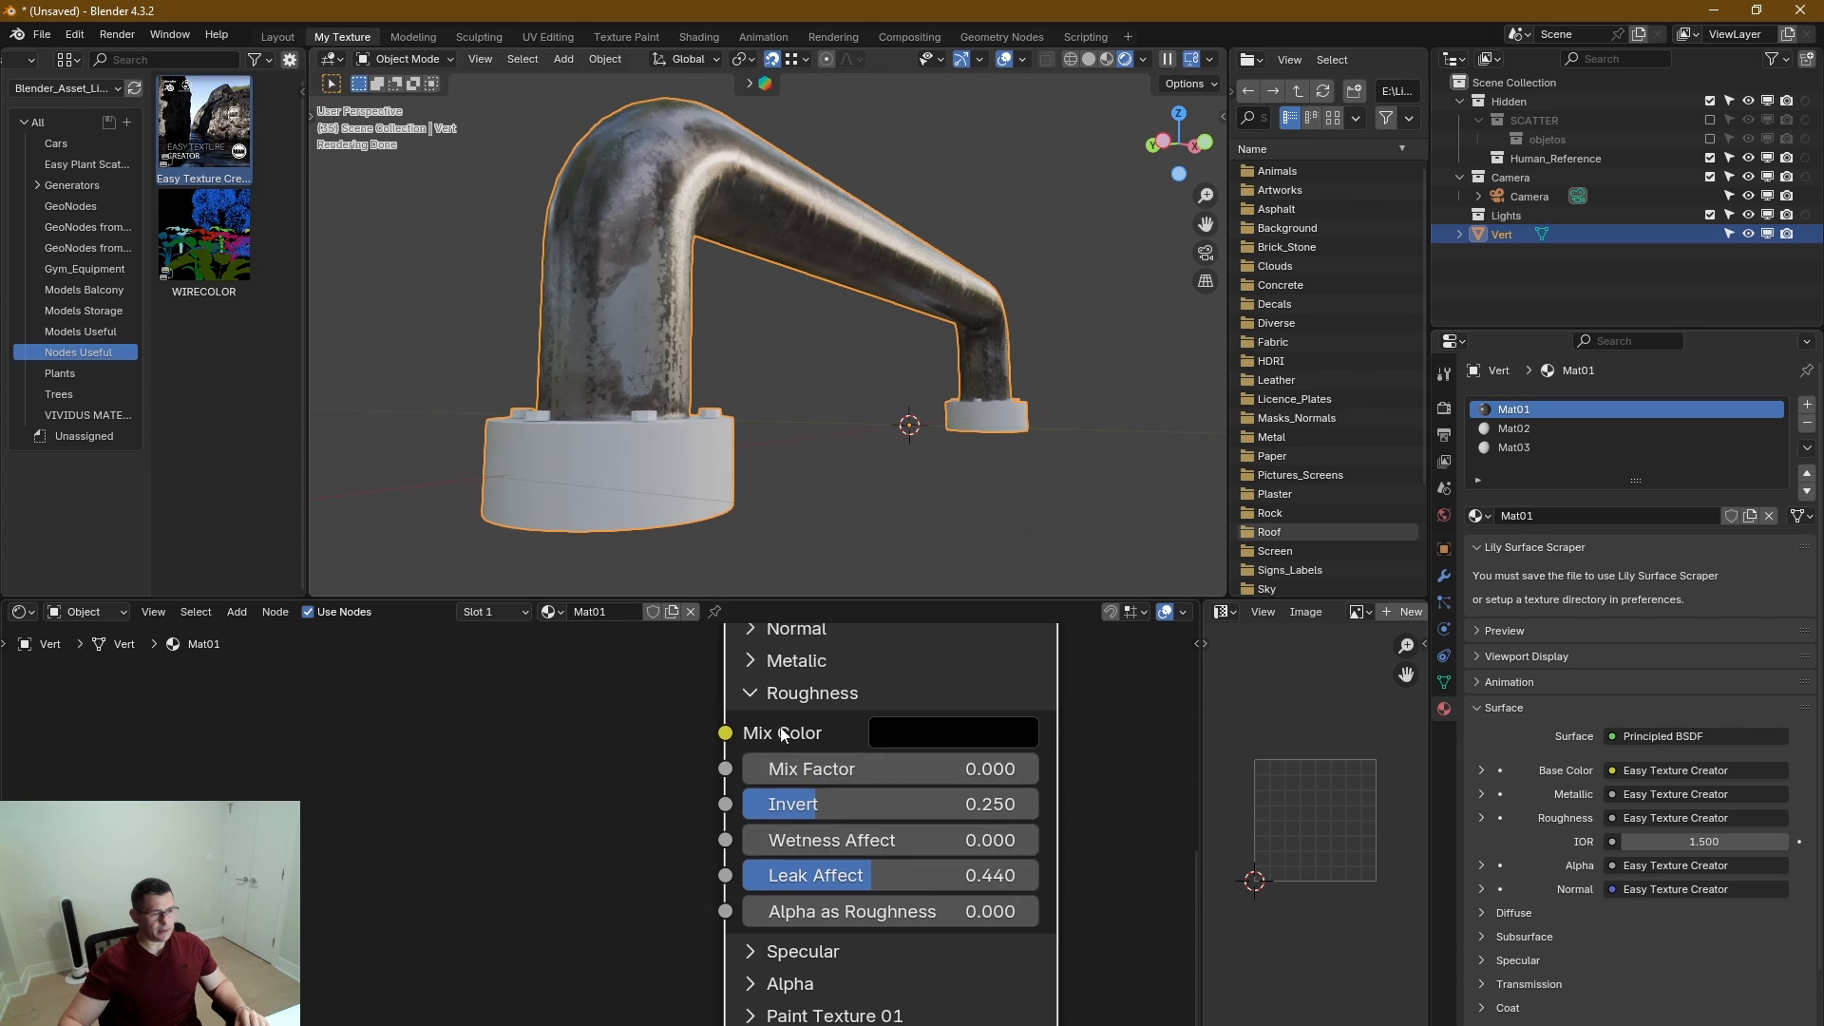
left_click(749, 698)
Expand the Normal section, raise Bump Strength General to 1.000, and inspect the bump on the pipe bend.
middle_click_drag(849, 710, 778, 936)
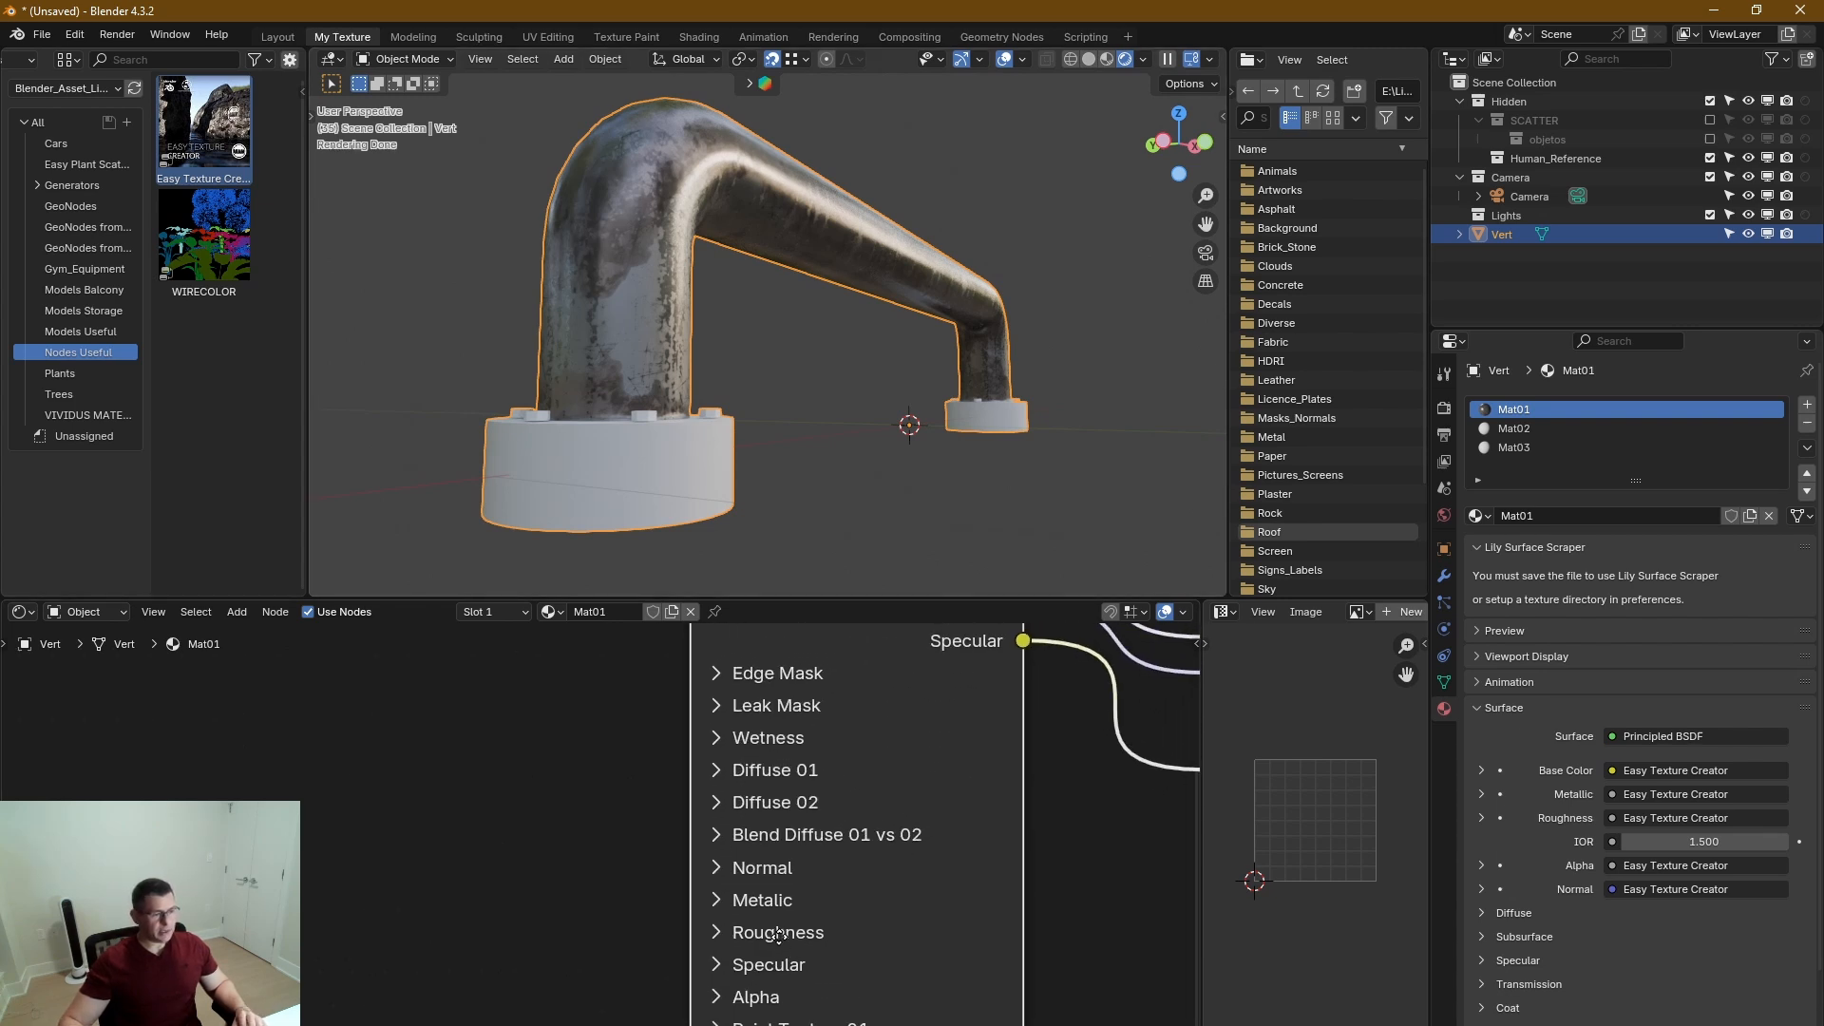
left_click(726, 875)
middle_click_drag(883, 893, 852, 728)
scroll(697, 181, "up", 1)
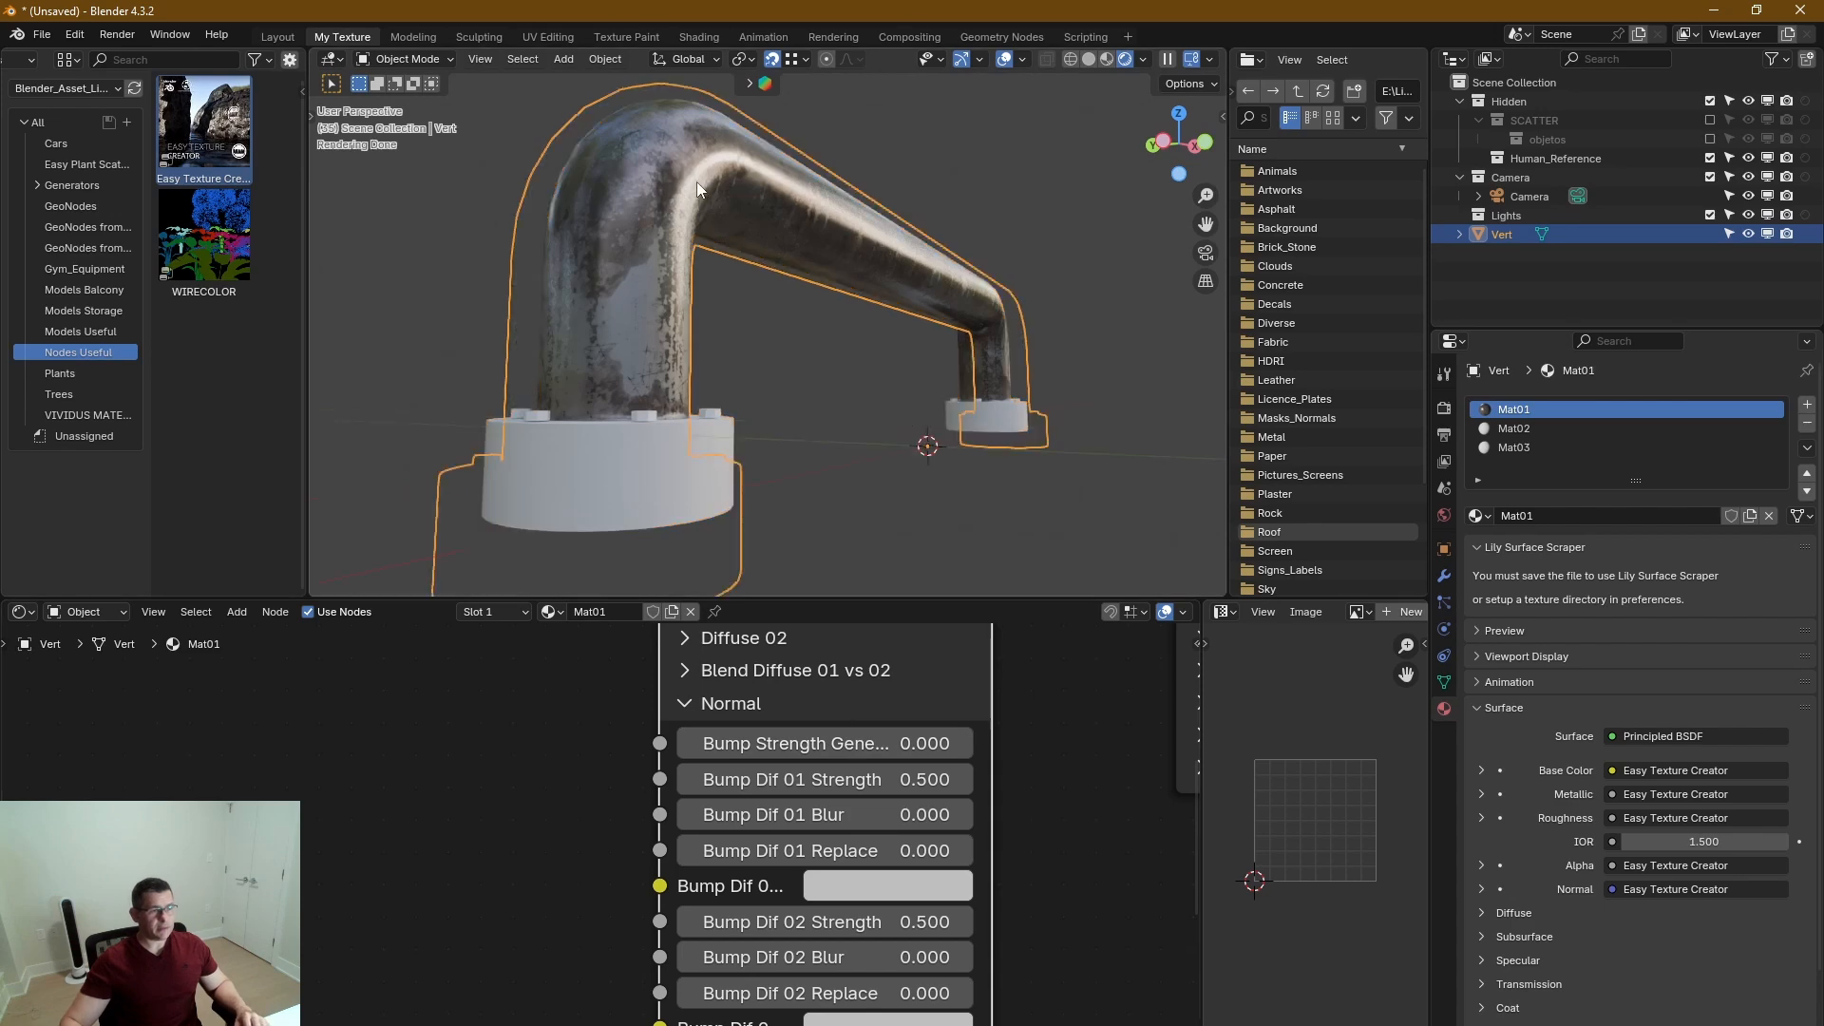
scroll(697, 180, "up", 5)
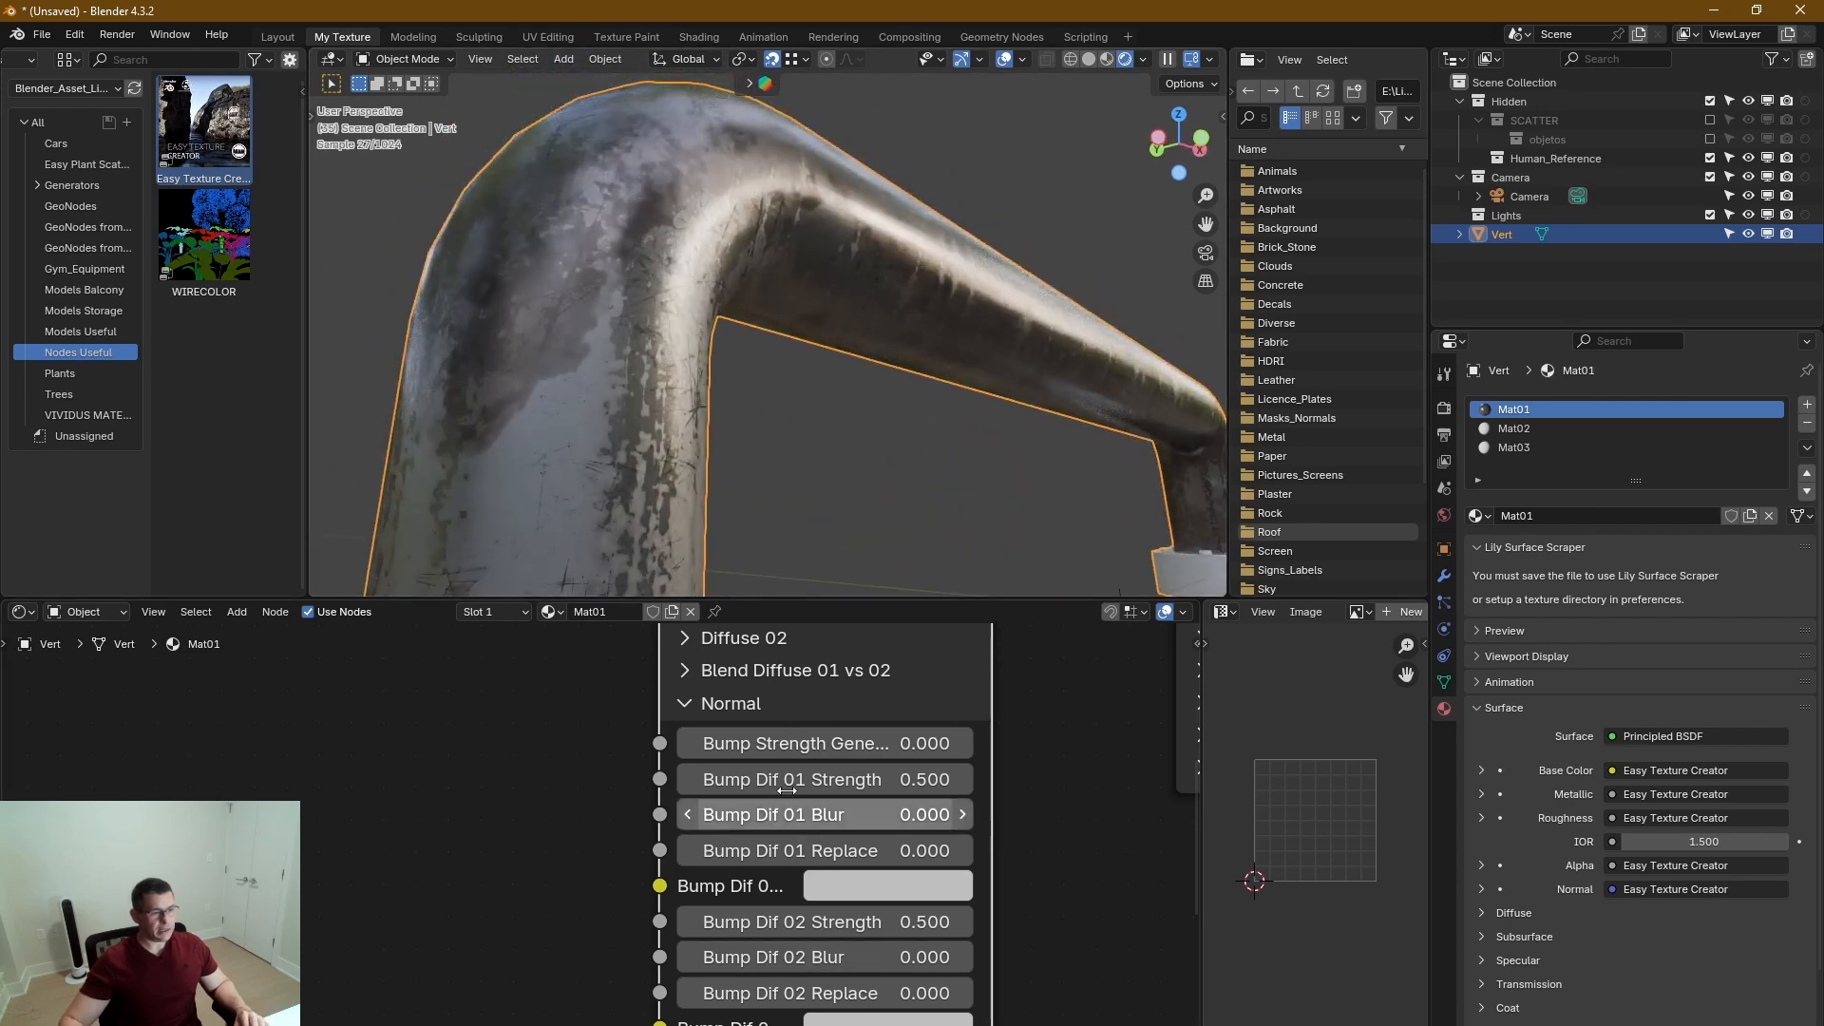
left_click_drag(745, 748, 1102, 761)
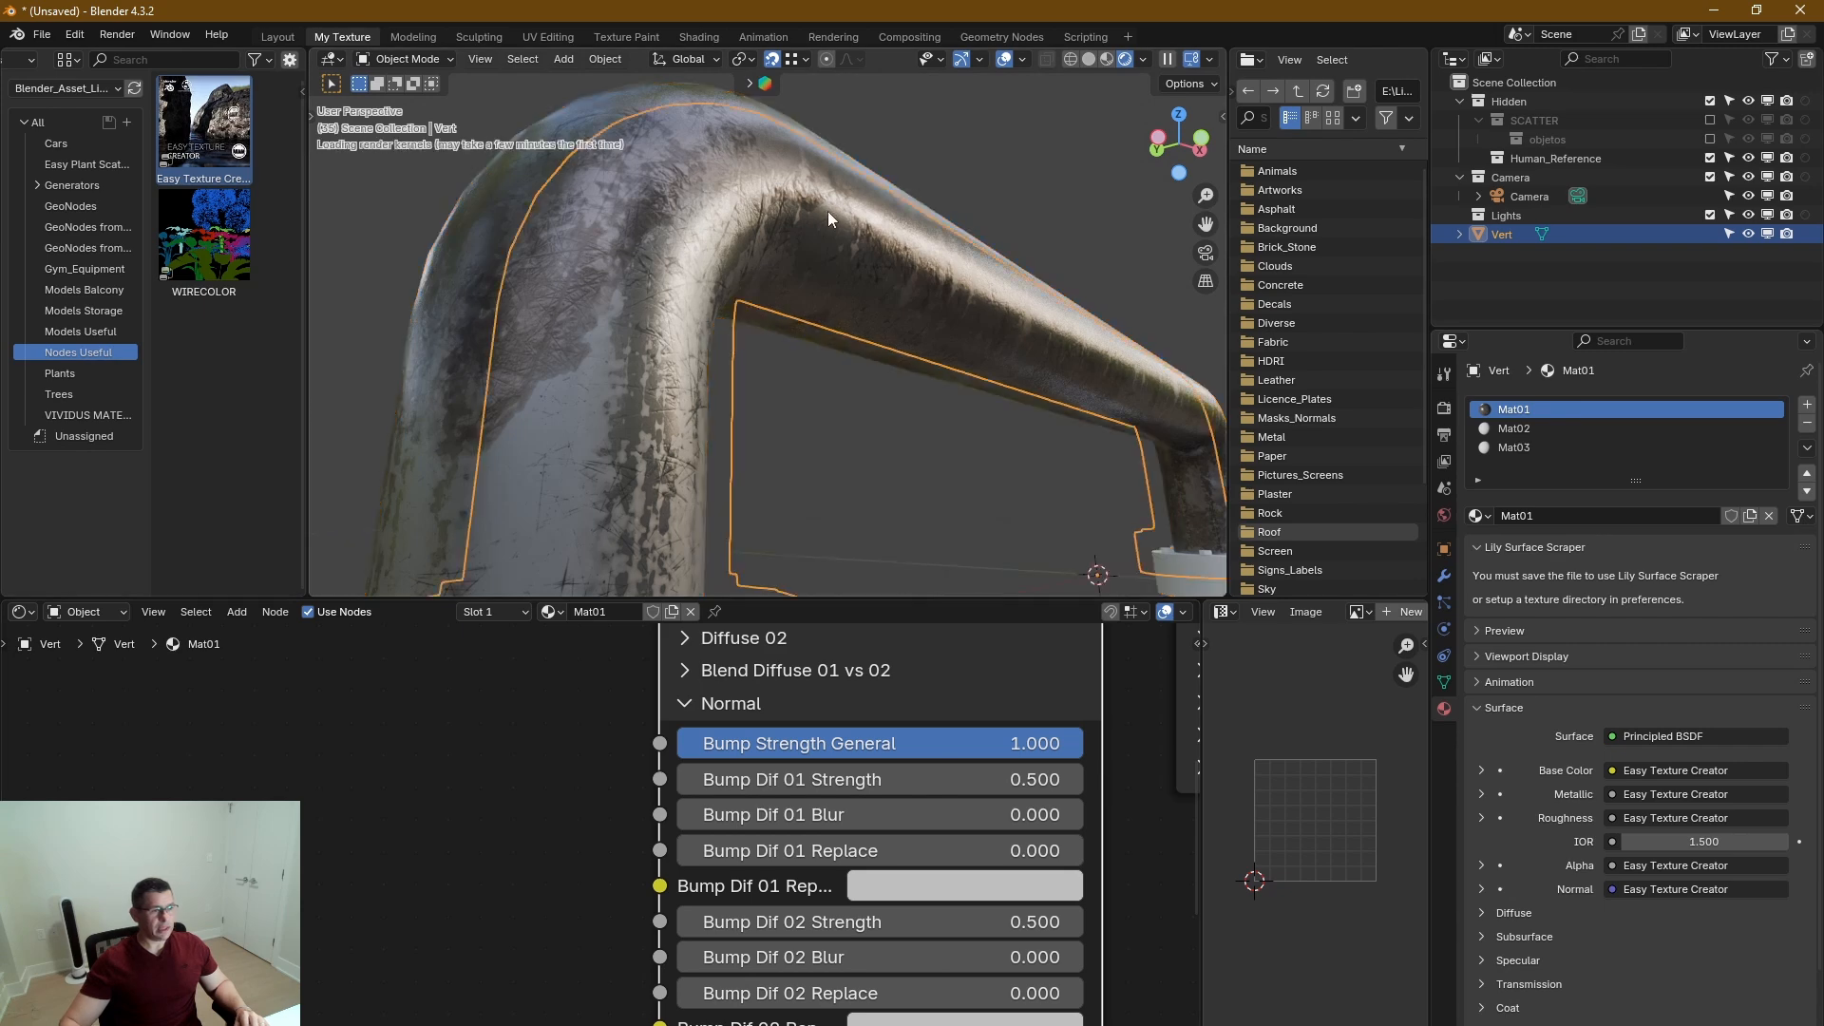
scroll(828, 213, "down", 2)
middle_click_drag(785, 237, 729, 273)
scroll(730, 275, "up", 4)
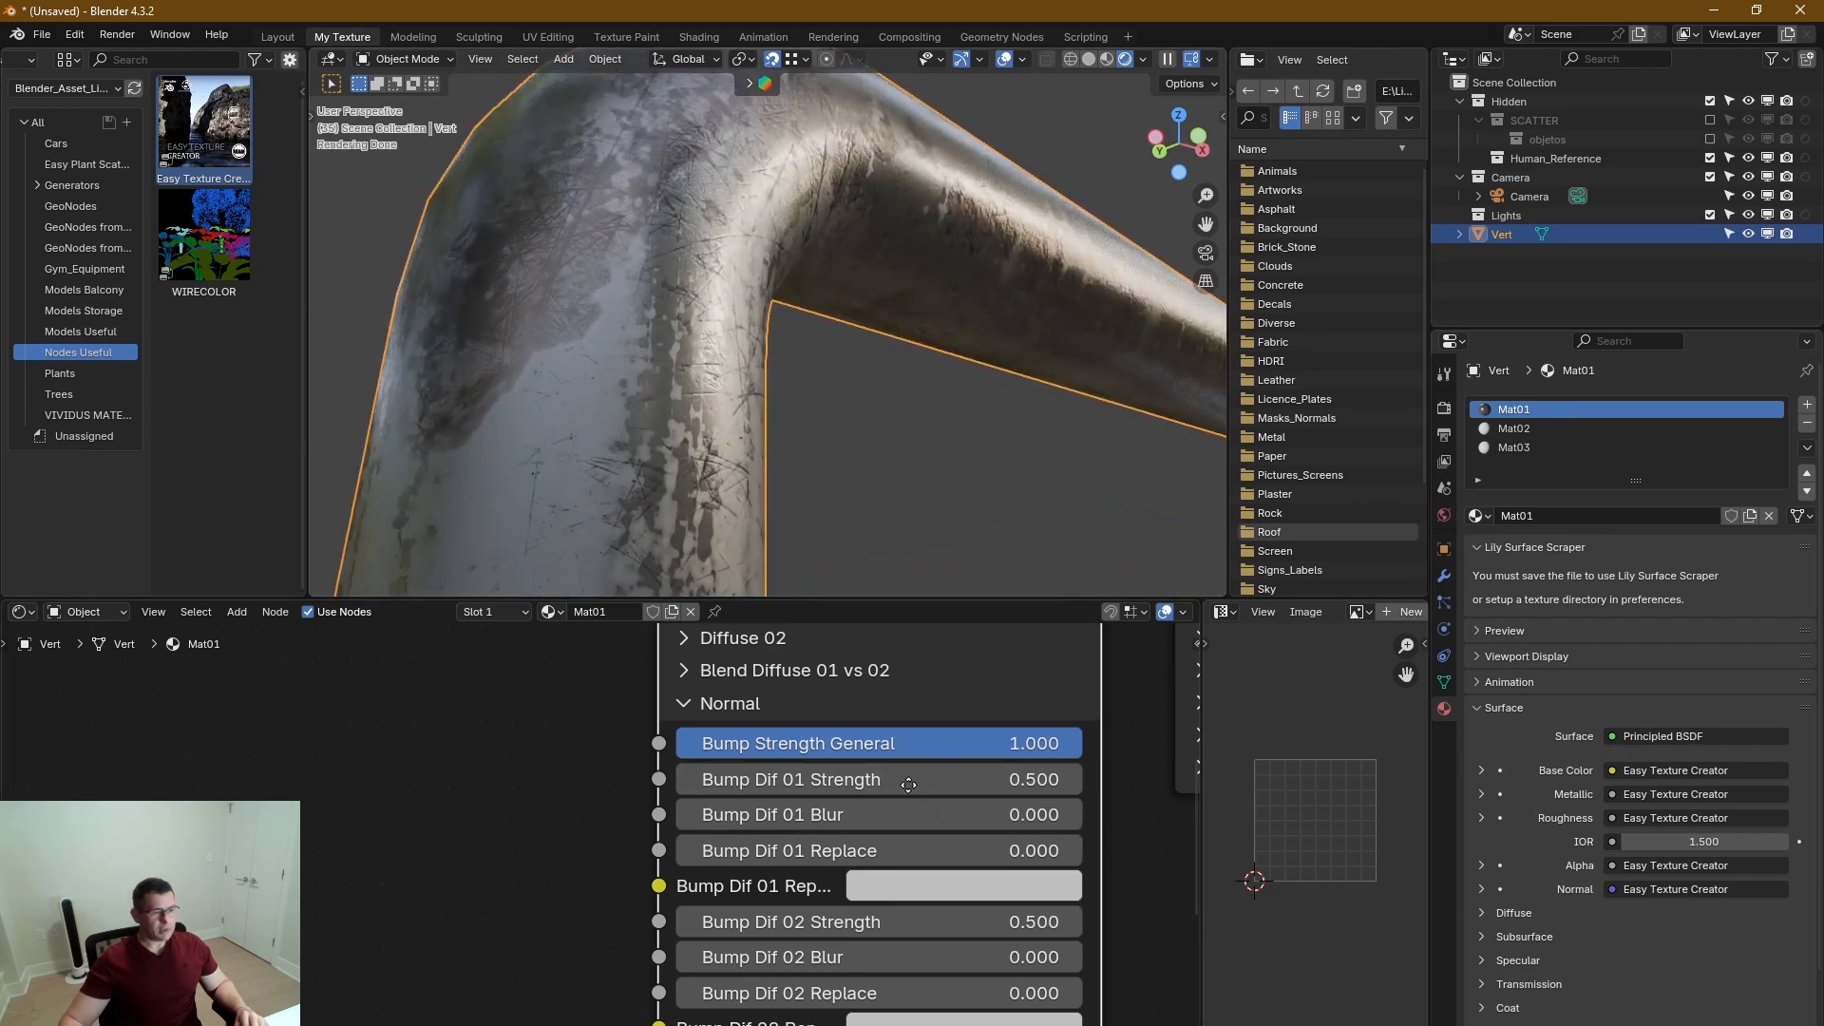
In the Normal section, try a Bump Mask Depth of 1.000 and settle on 0.238.
middle_click_drag(703, 781, 595, 683)
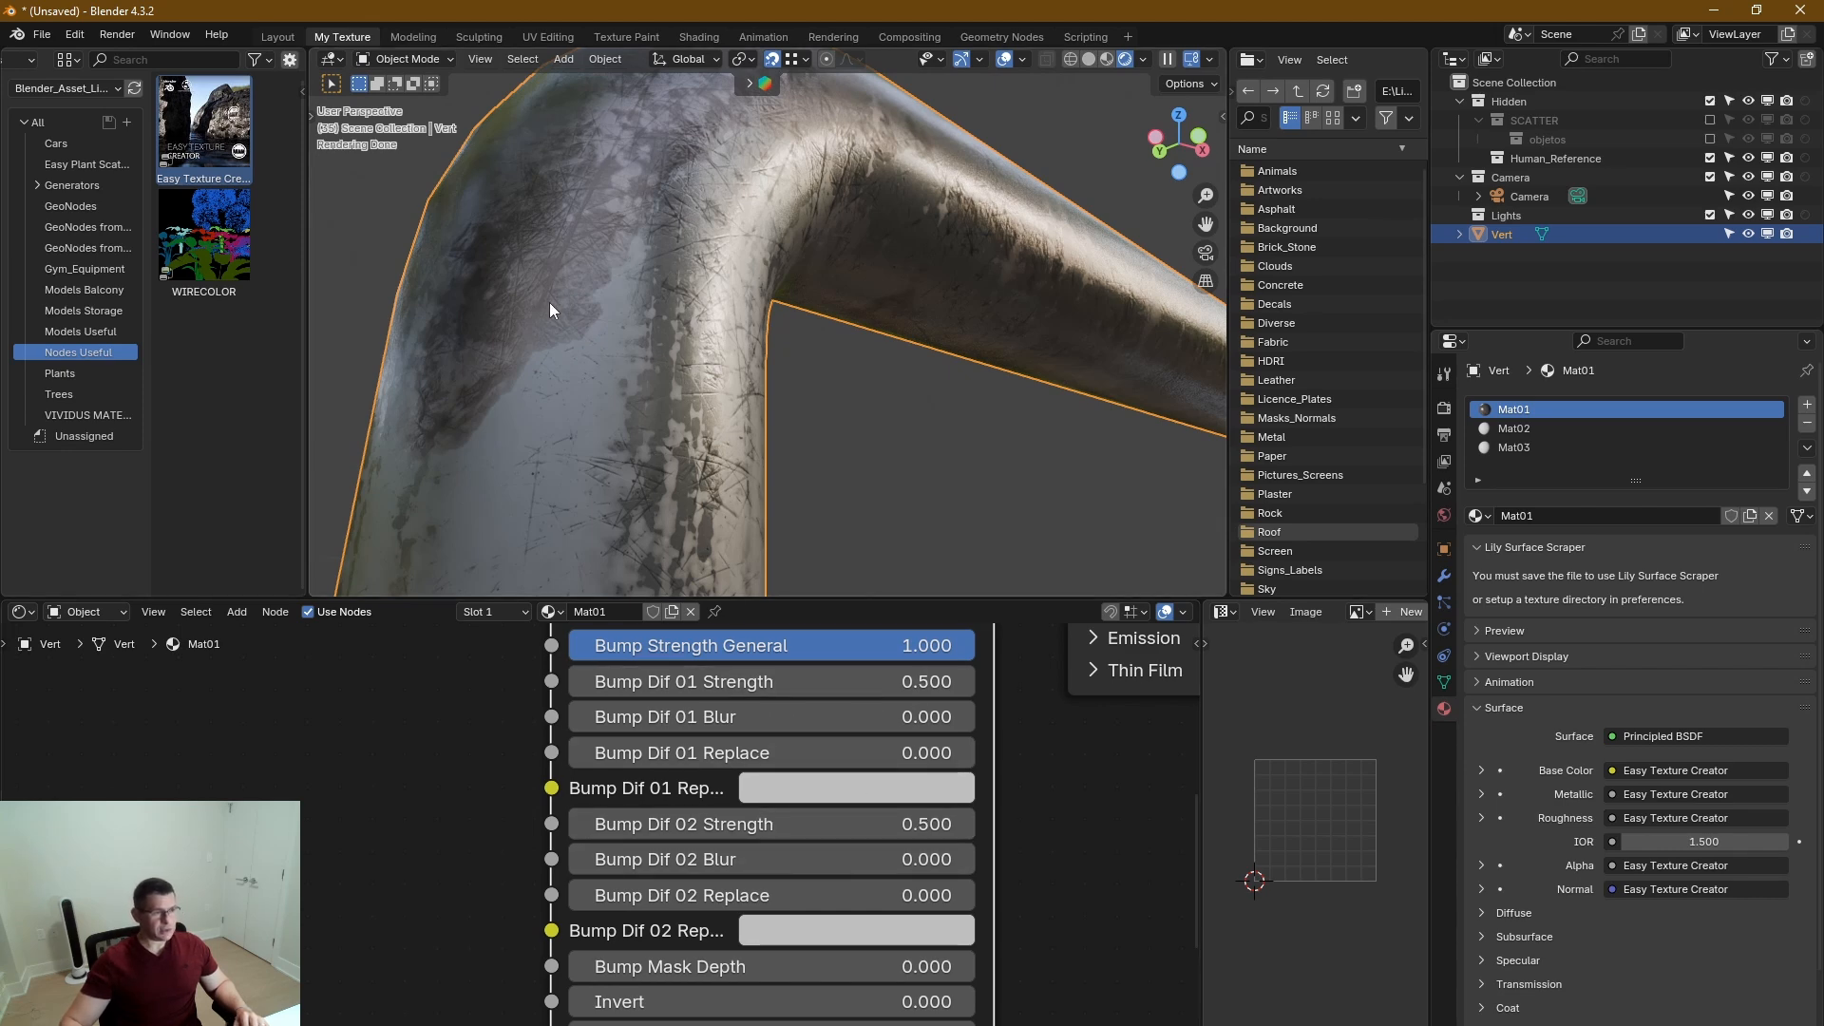
middle_click_drag(563, 275, 640, 192)
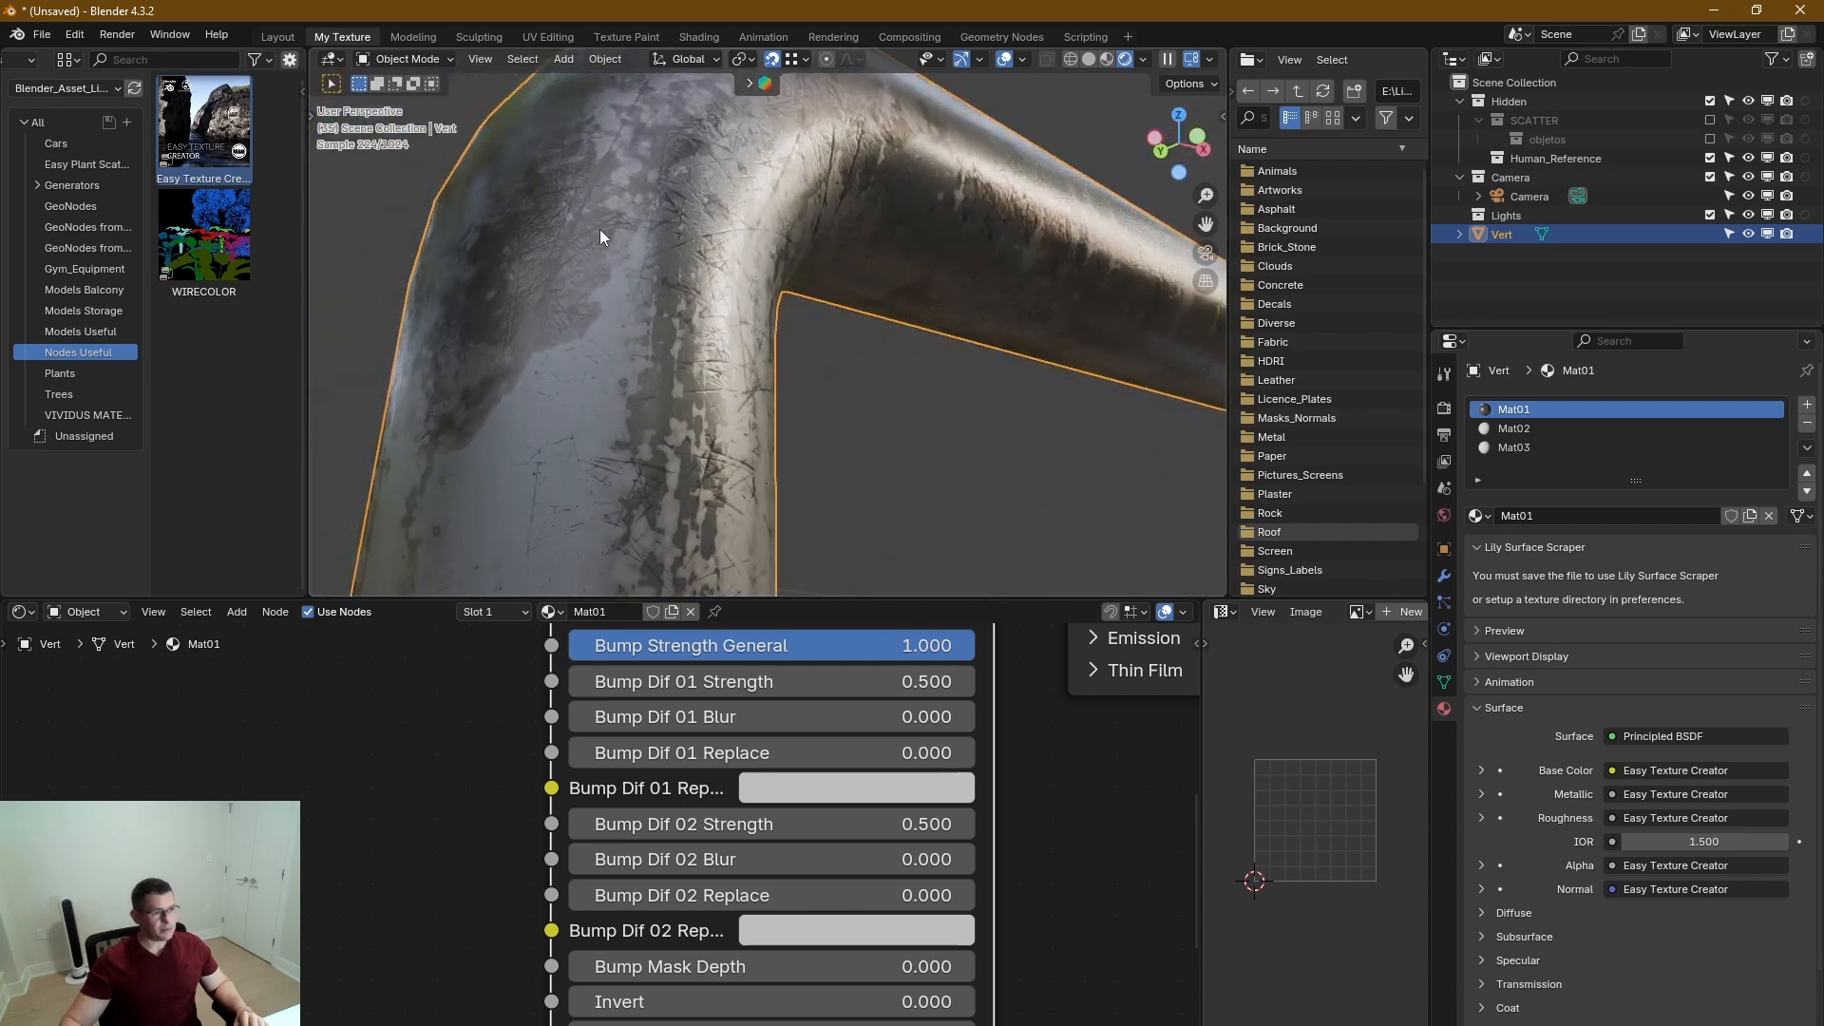
middle_click_drag(1063, 924, 1003, 752)
left_click_drag(622, 796, 1028, 796)
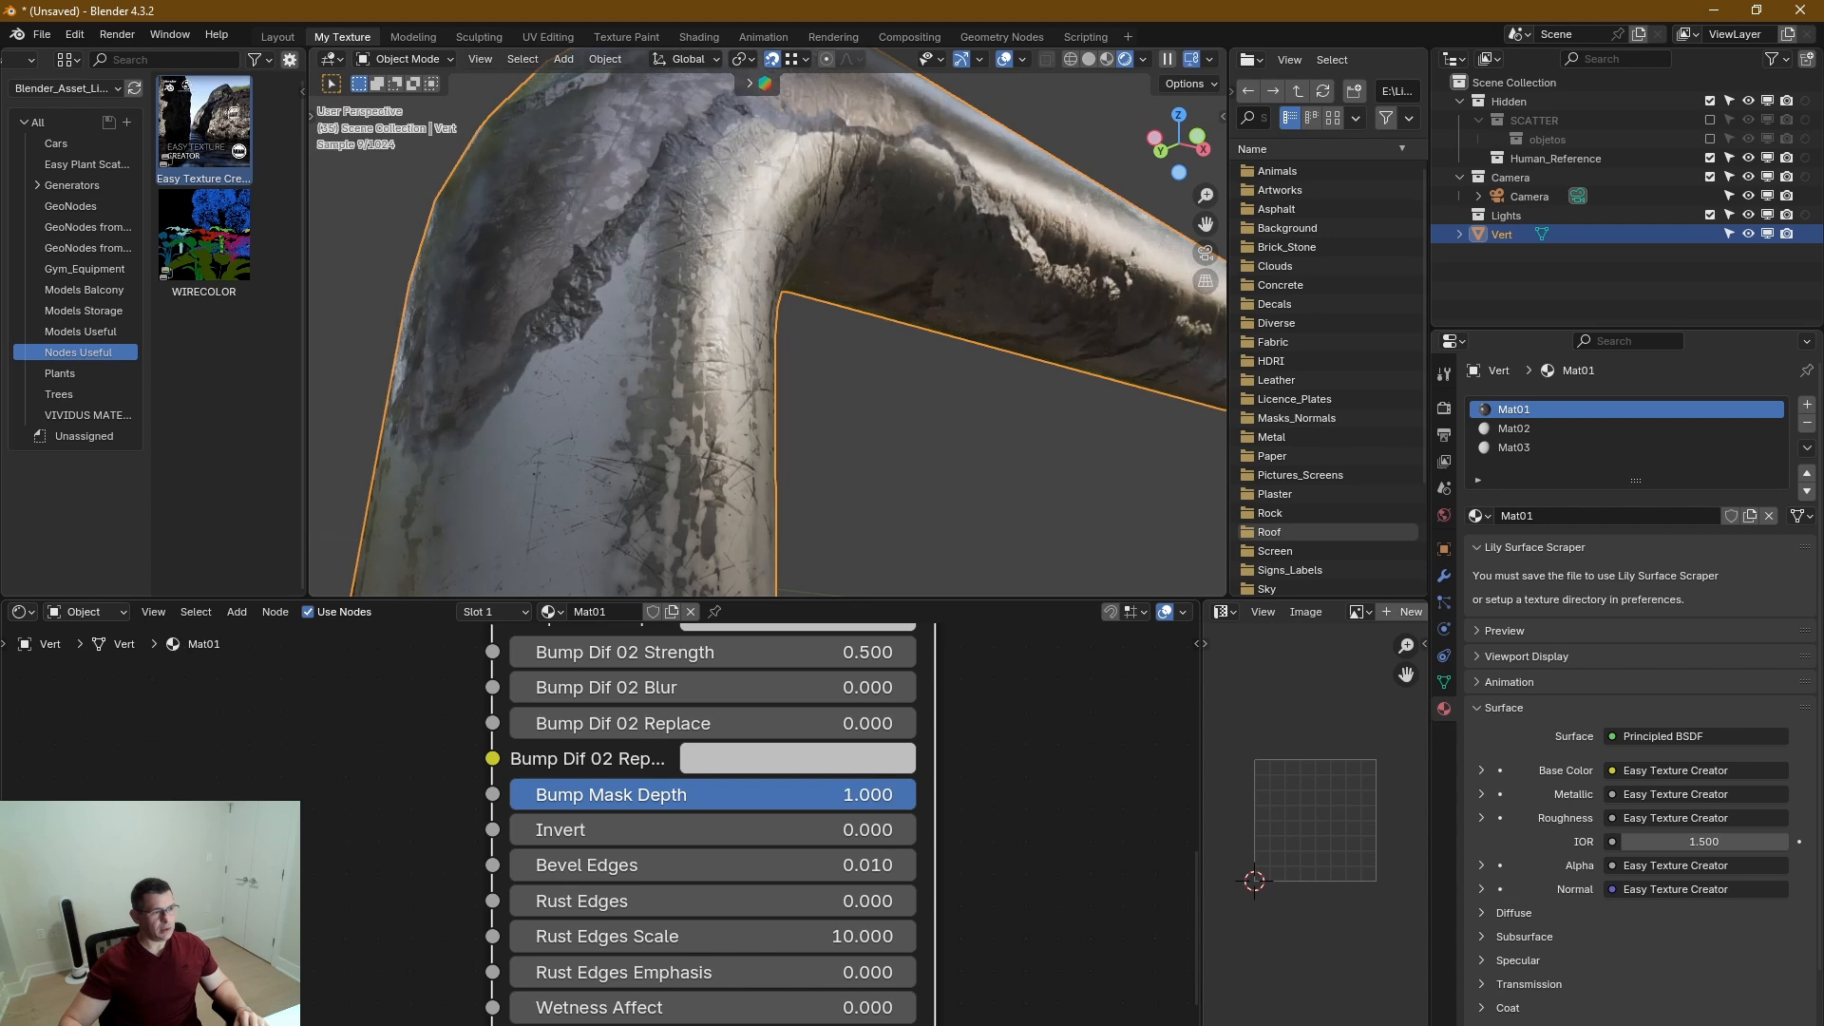
left_click_drag(847, 790, 605, 794)
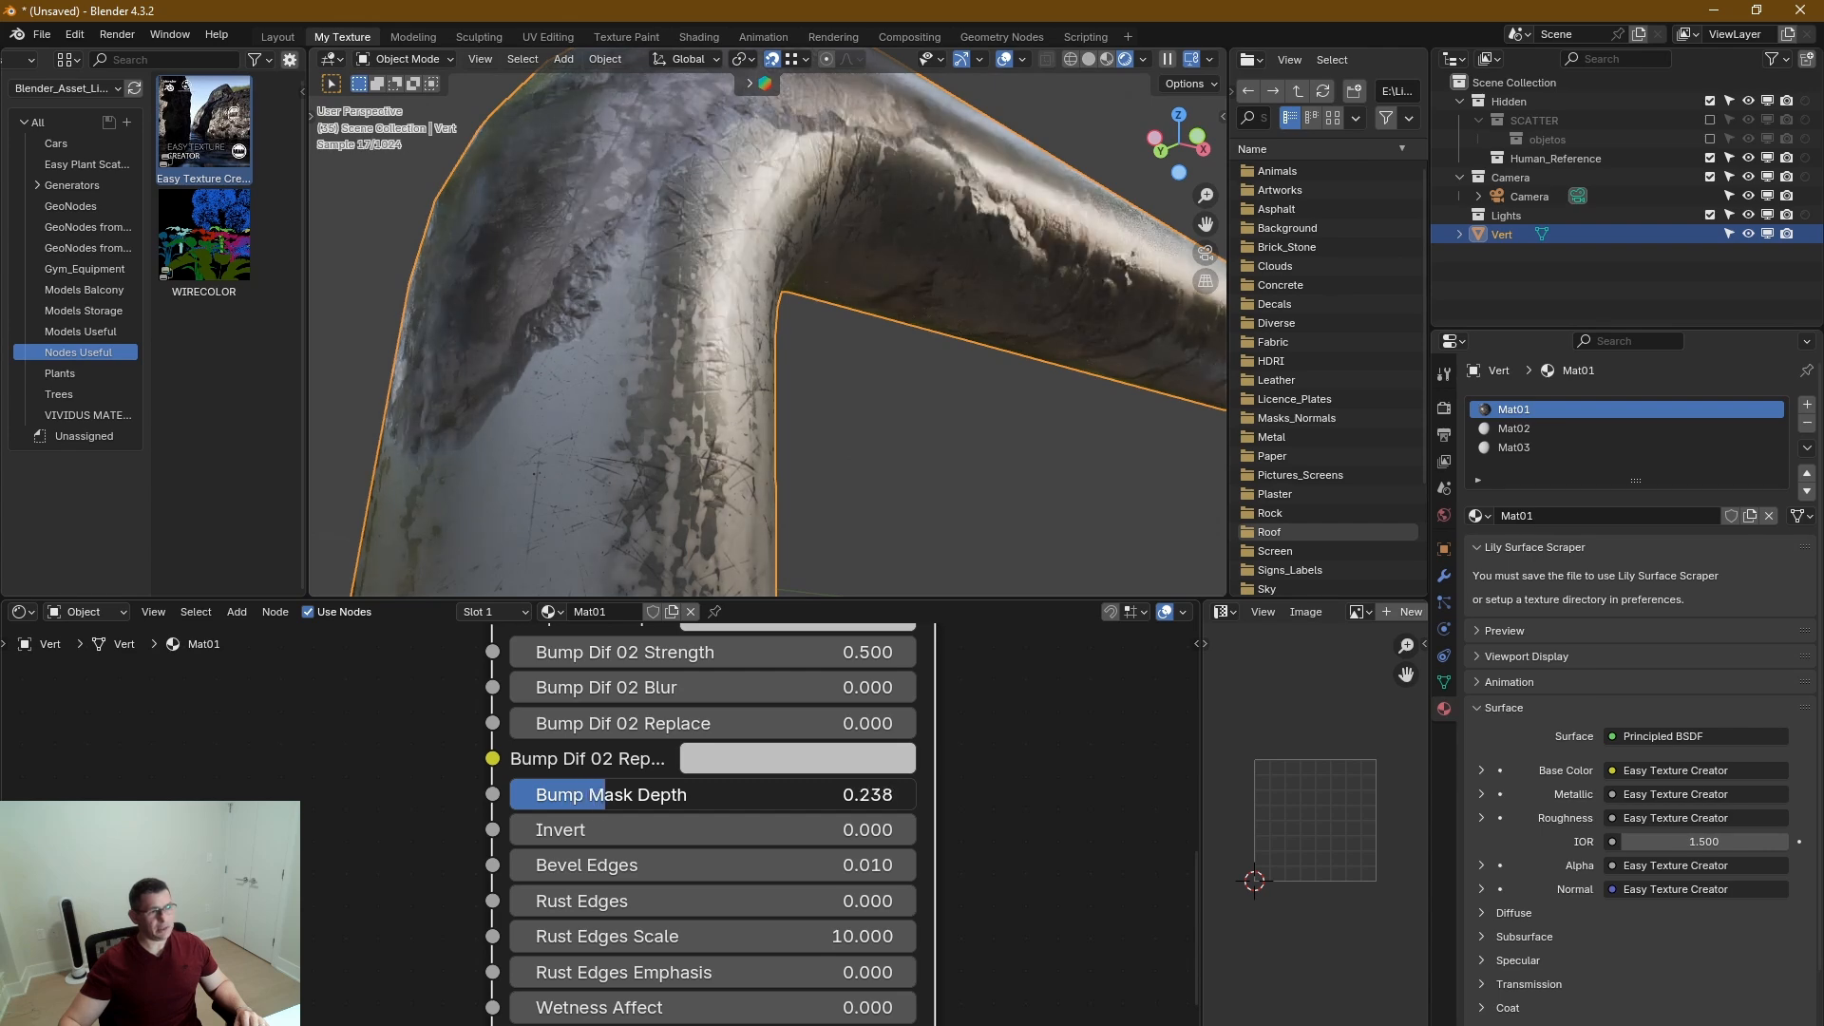
Examine the bump mask relief along the whole pipe and around its bend.
scroll(545, 339, "down", 6)
scroll(545, 333, "down", 4)
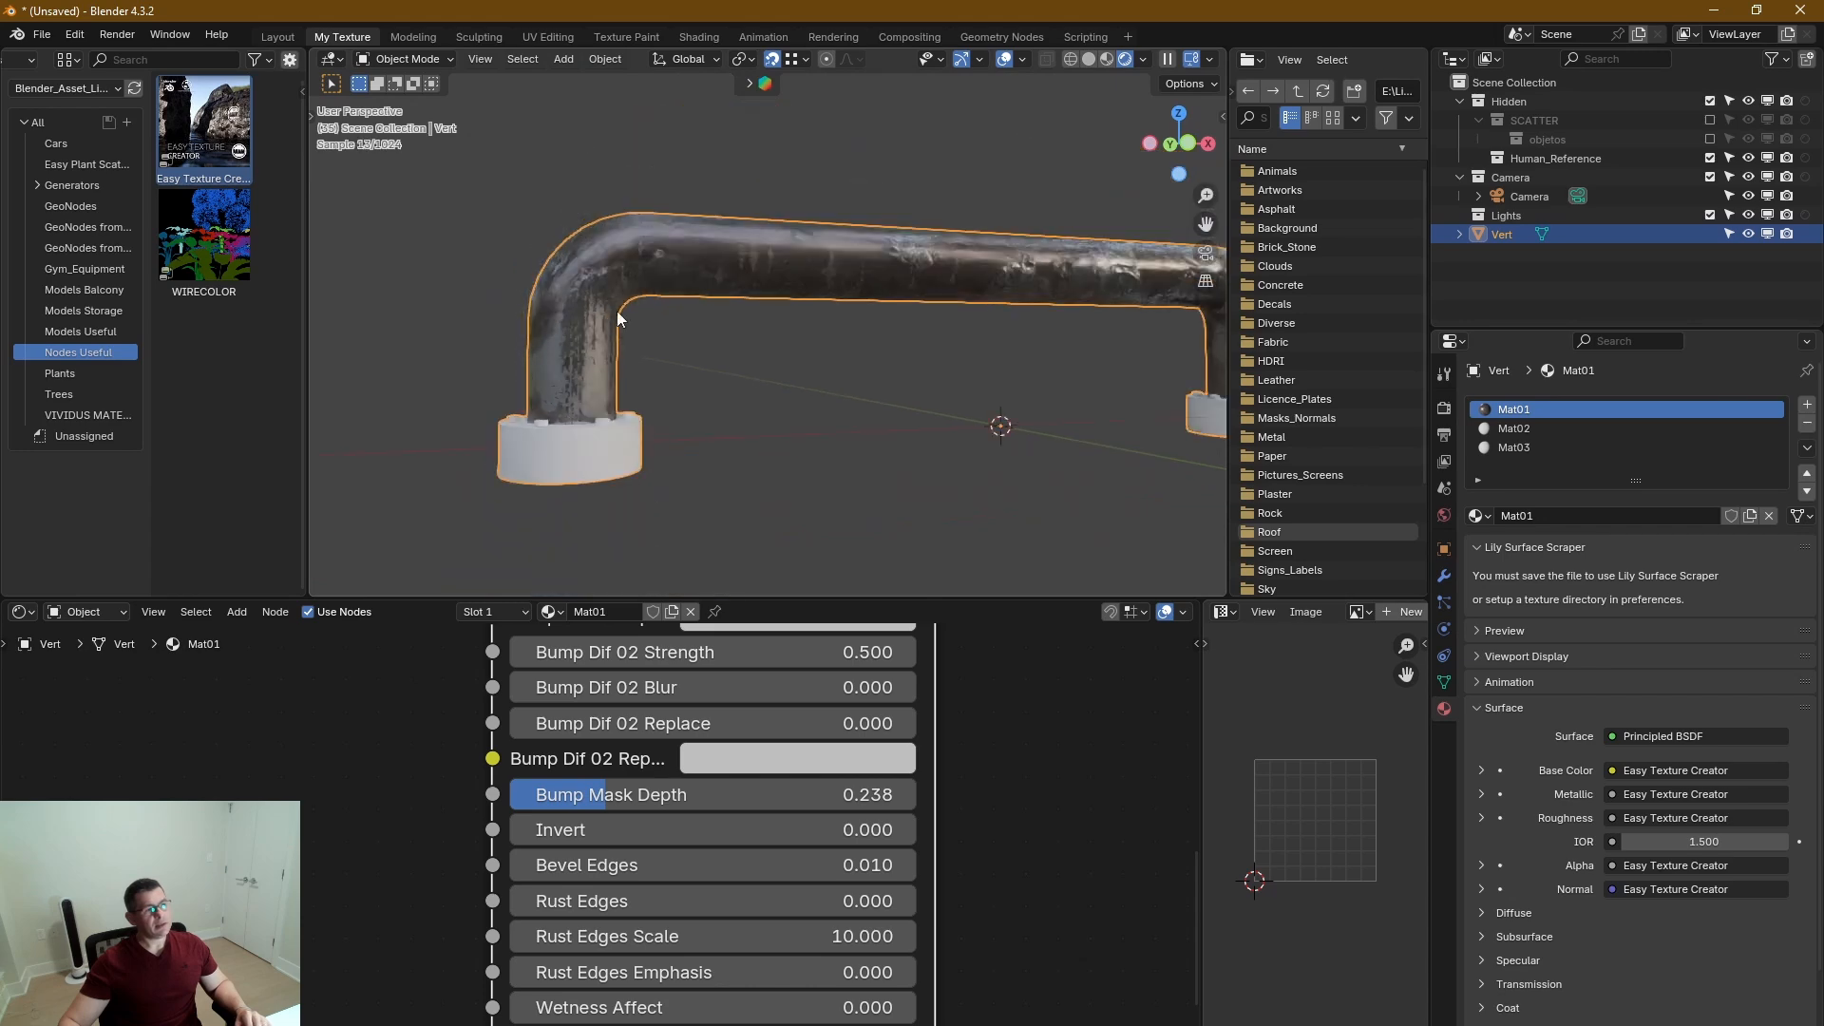
middle_click_drag(772, 269, 731, 310, "shift")
scroll(1042, 288, "up", 5)
scroll(956, 395, "down", 4)
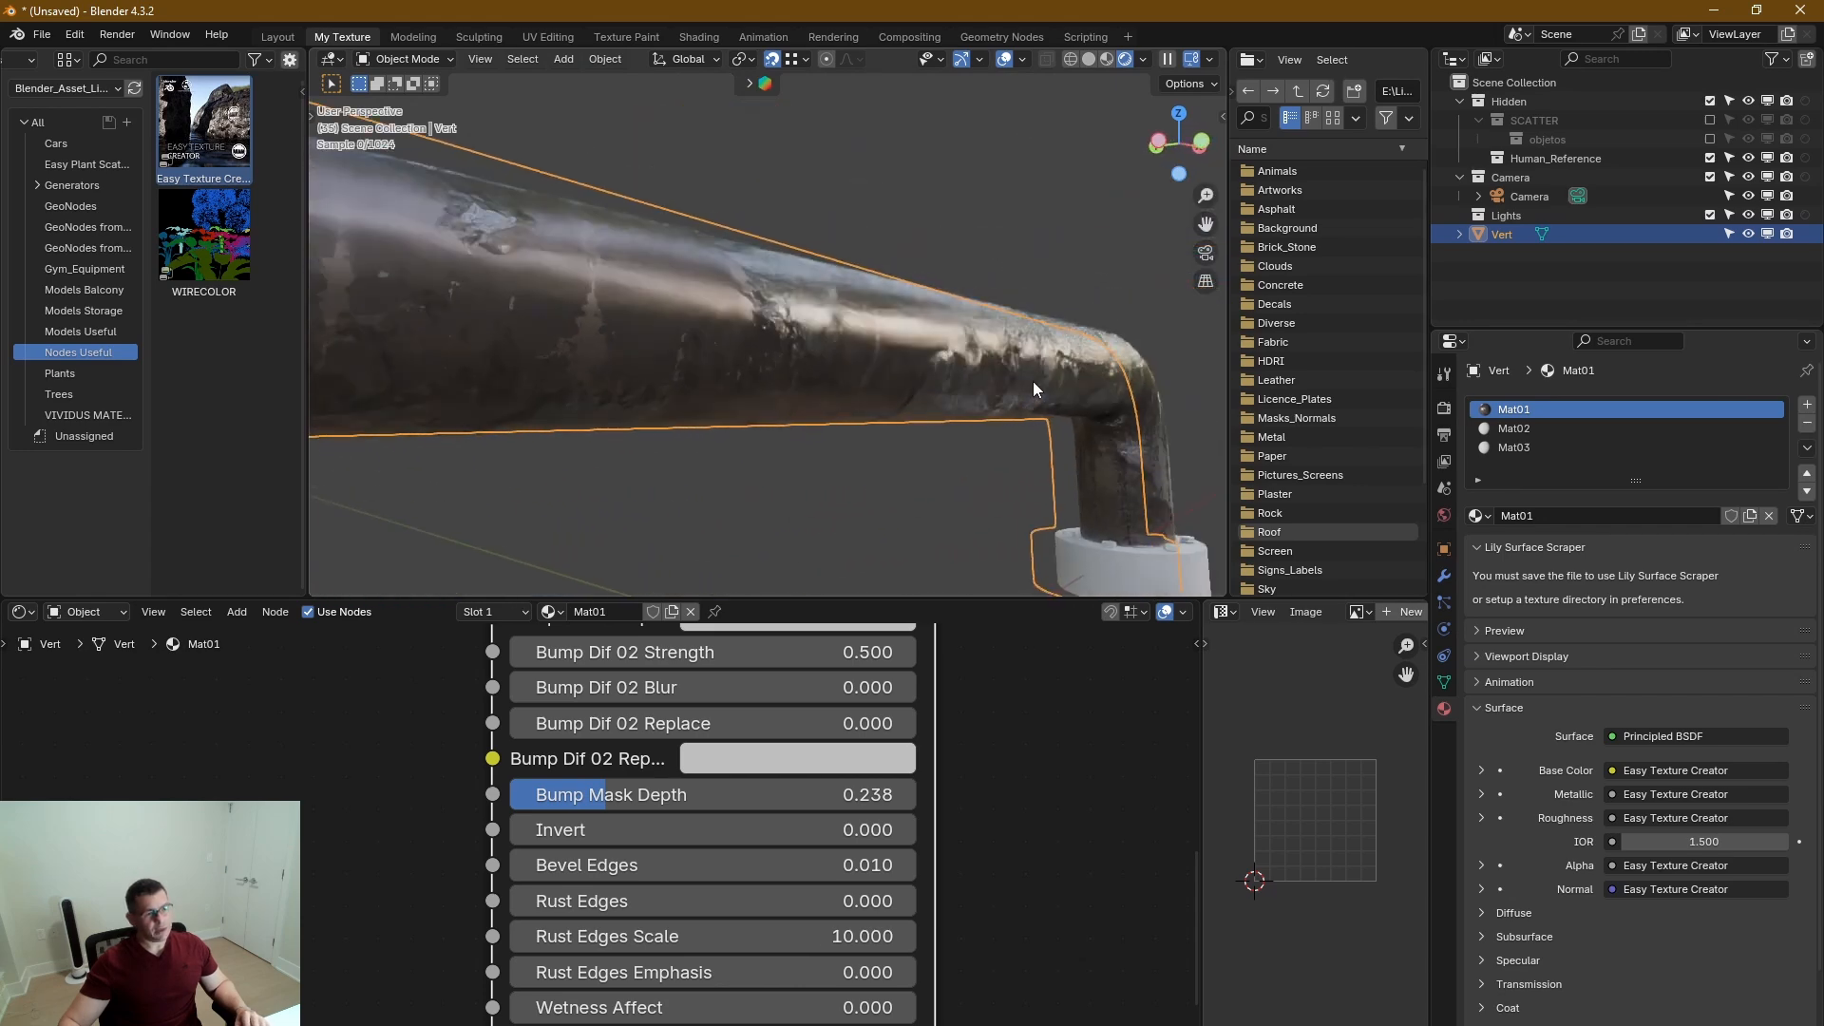
scroll(962, 352, "up", 6)
scroll(928, 352, "down", 3)
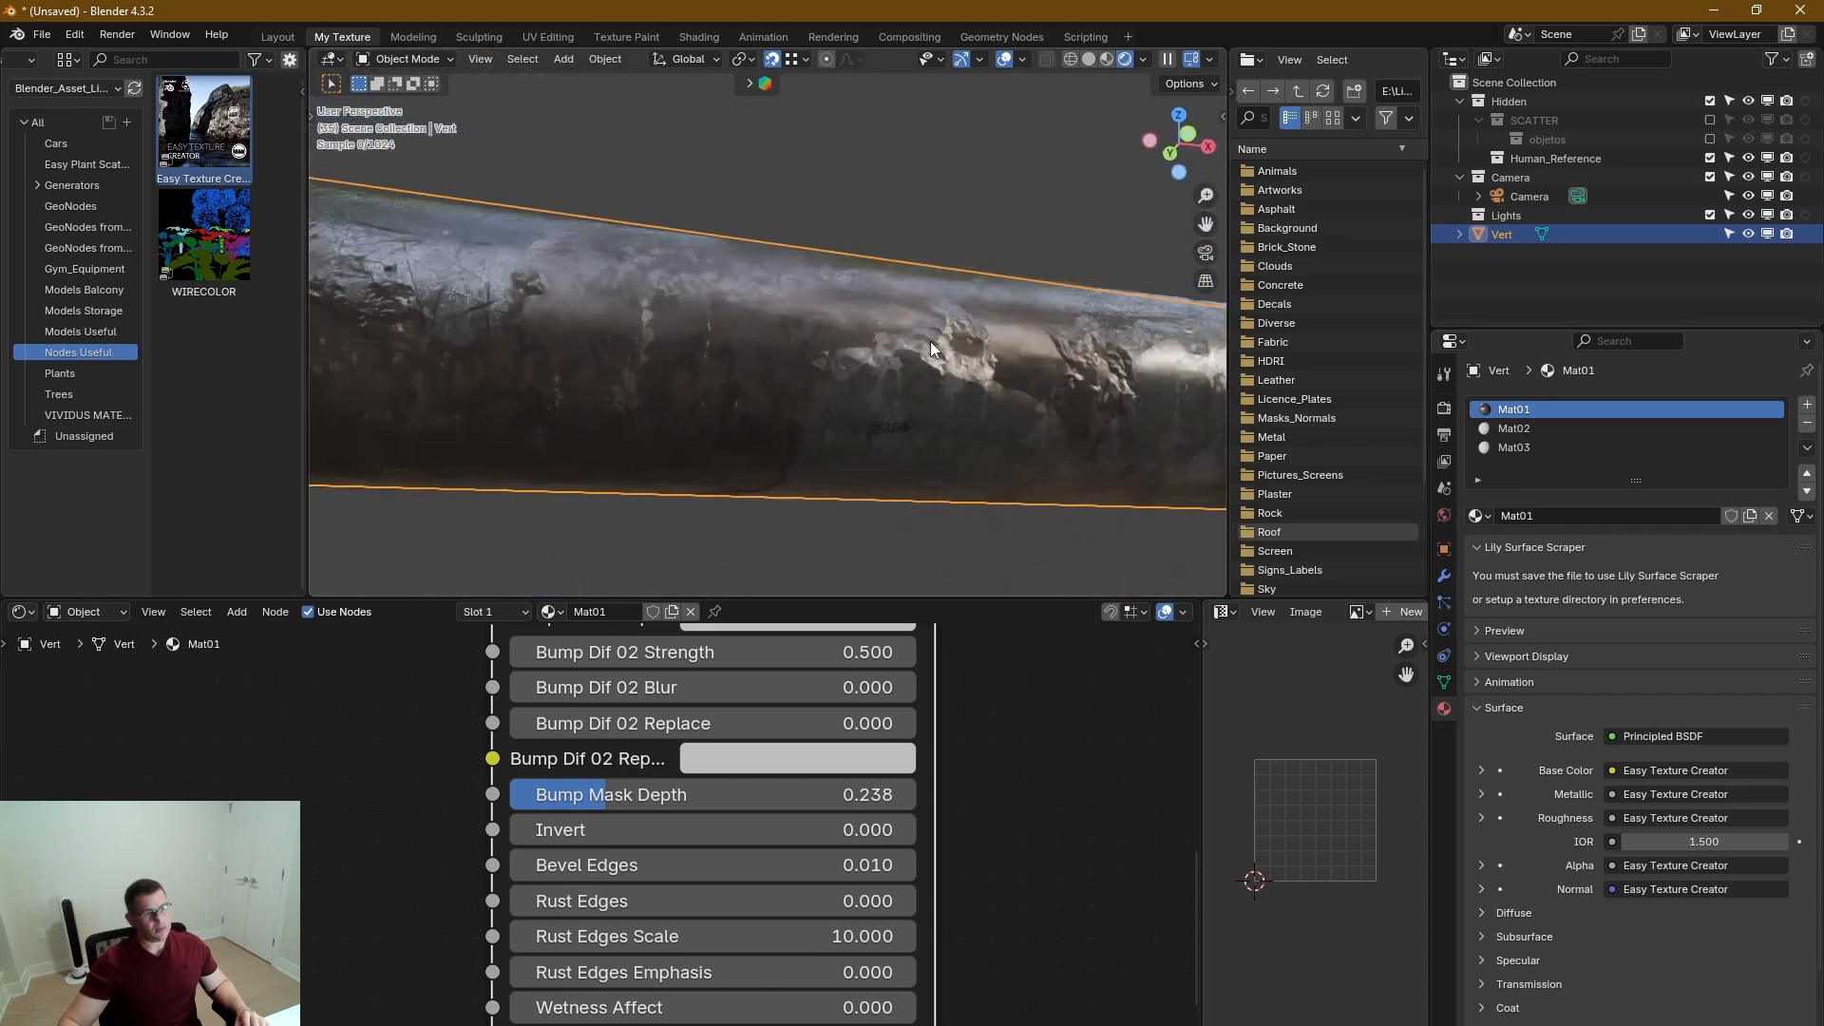
scroll(595, 390, "down", 3)
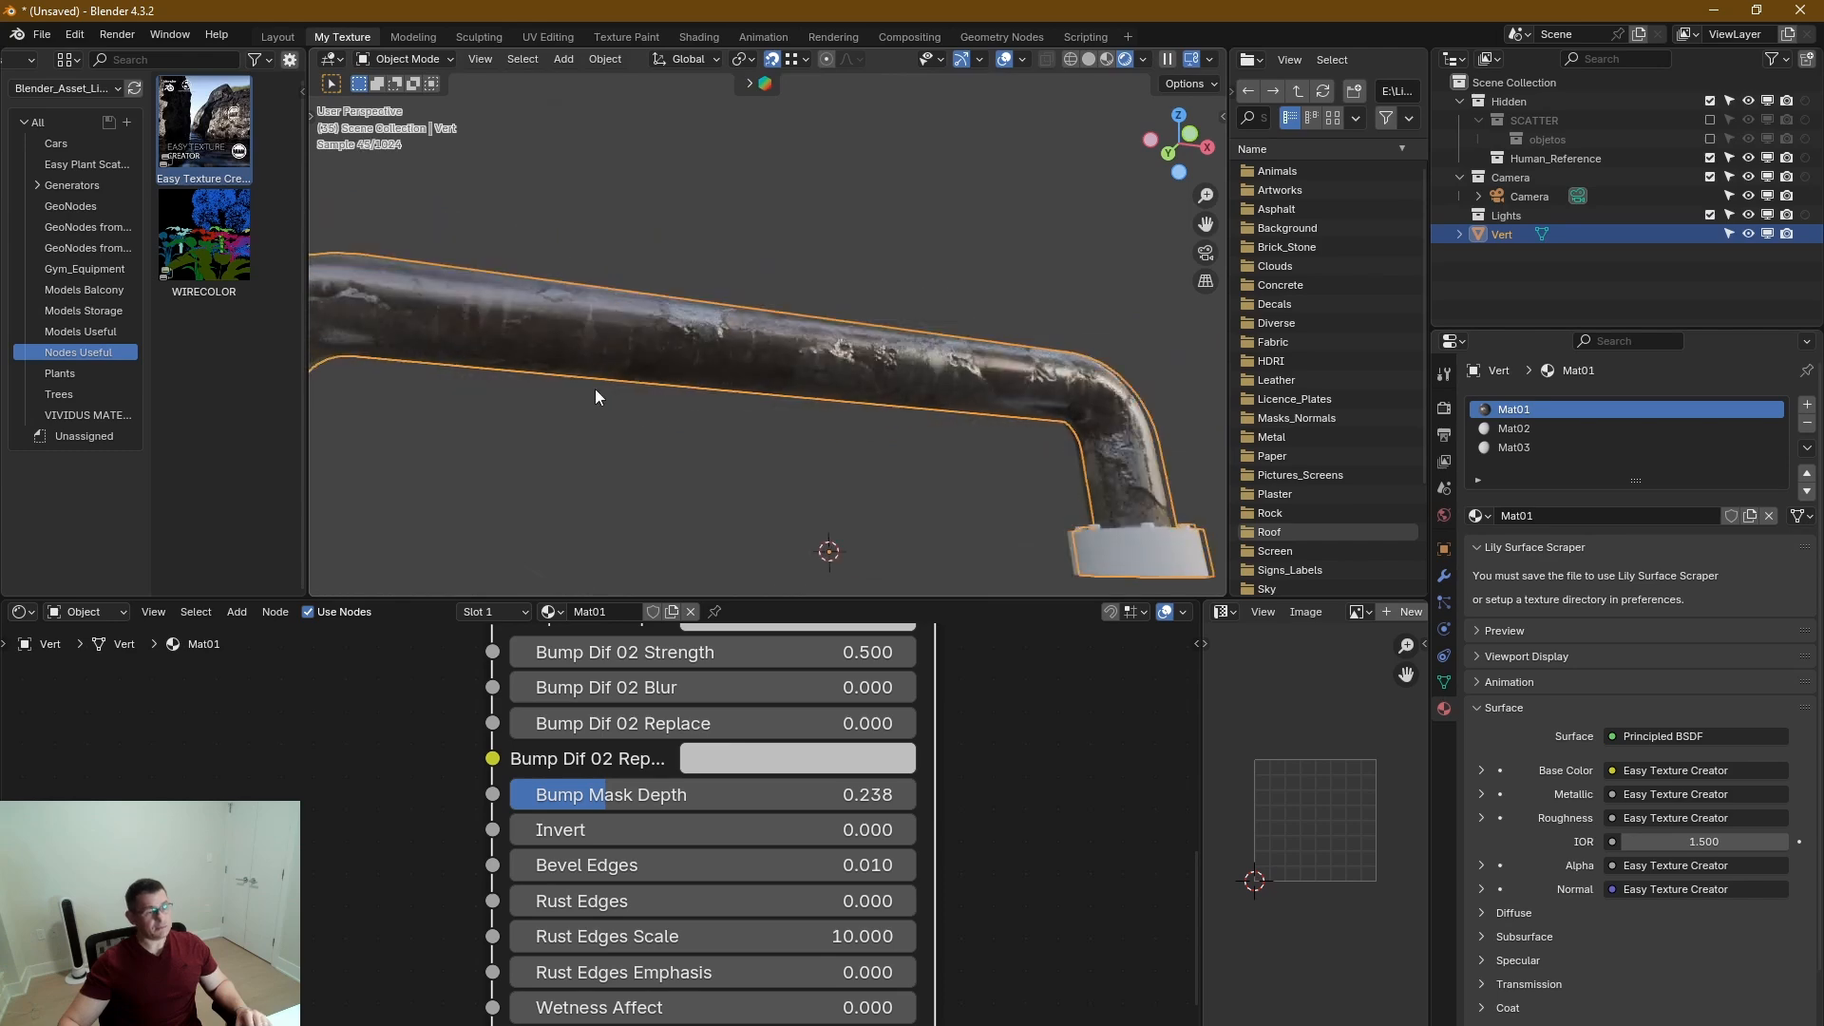
middle_click_drag(594, 390, 895, 376)
scroll(703, 369, "up", 5)
scroll(722, 441, "down", 3)
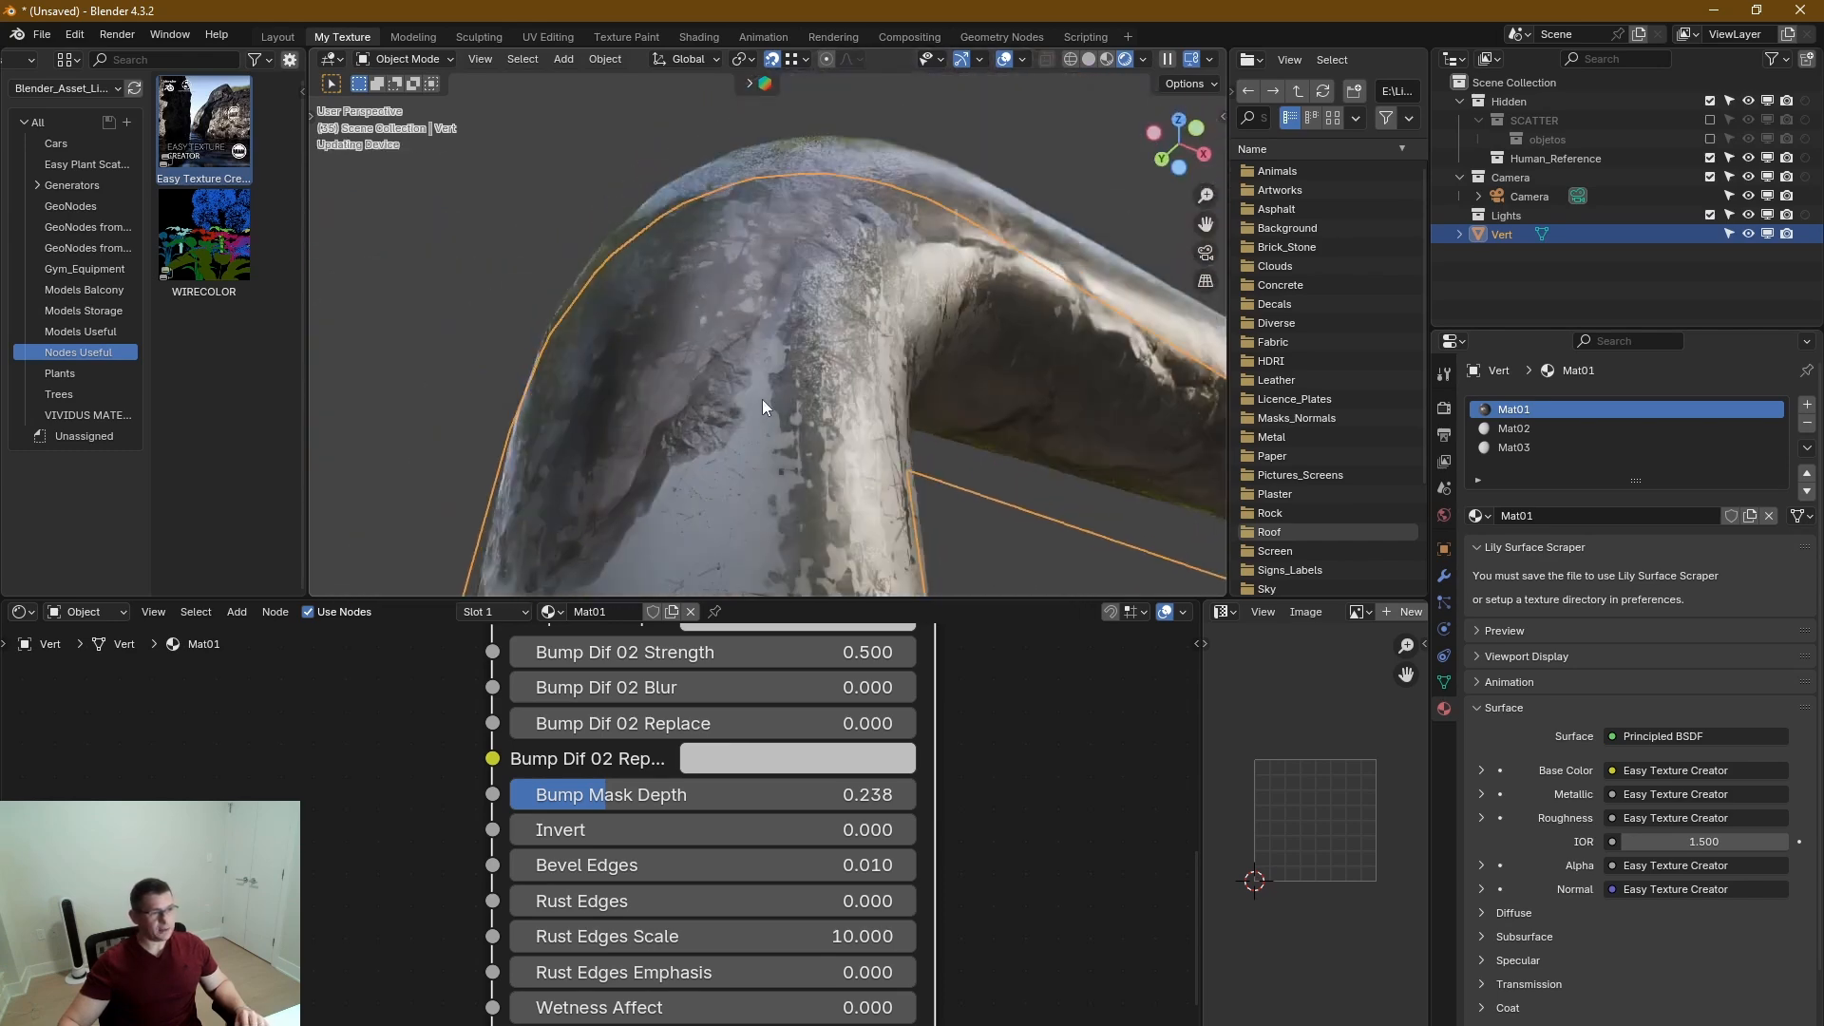
middle_click_drag(762, 399, 792, 504)
middle_click_drag(967, 681, 983, 878)
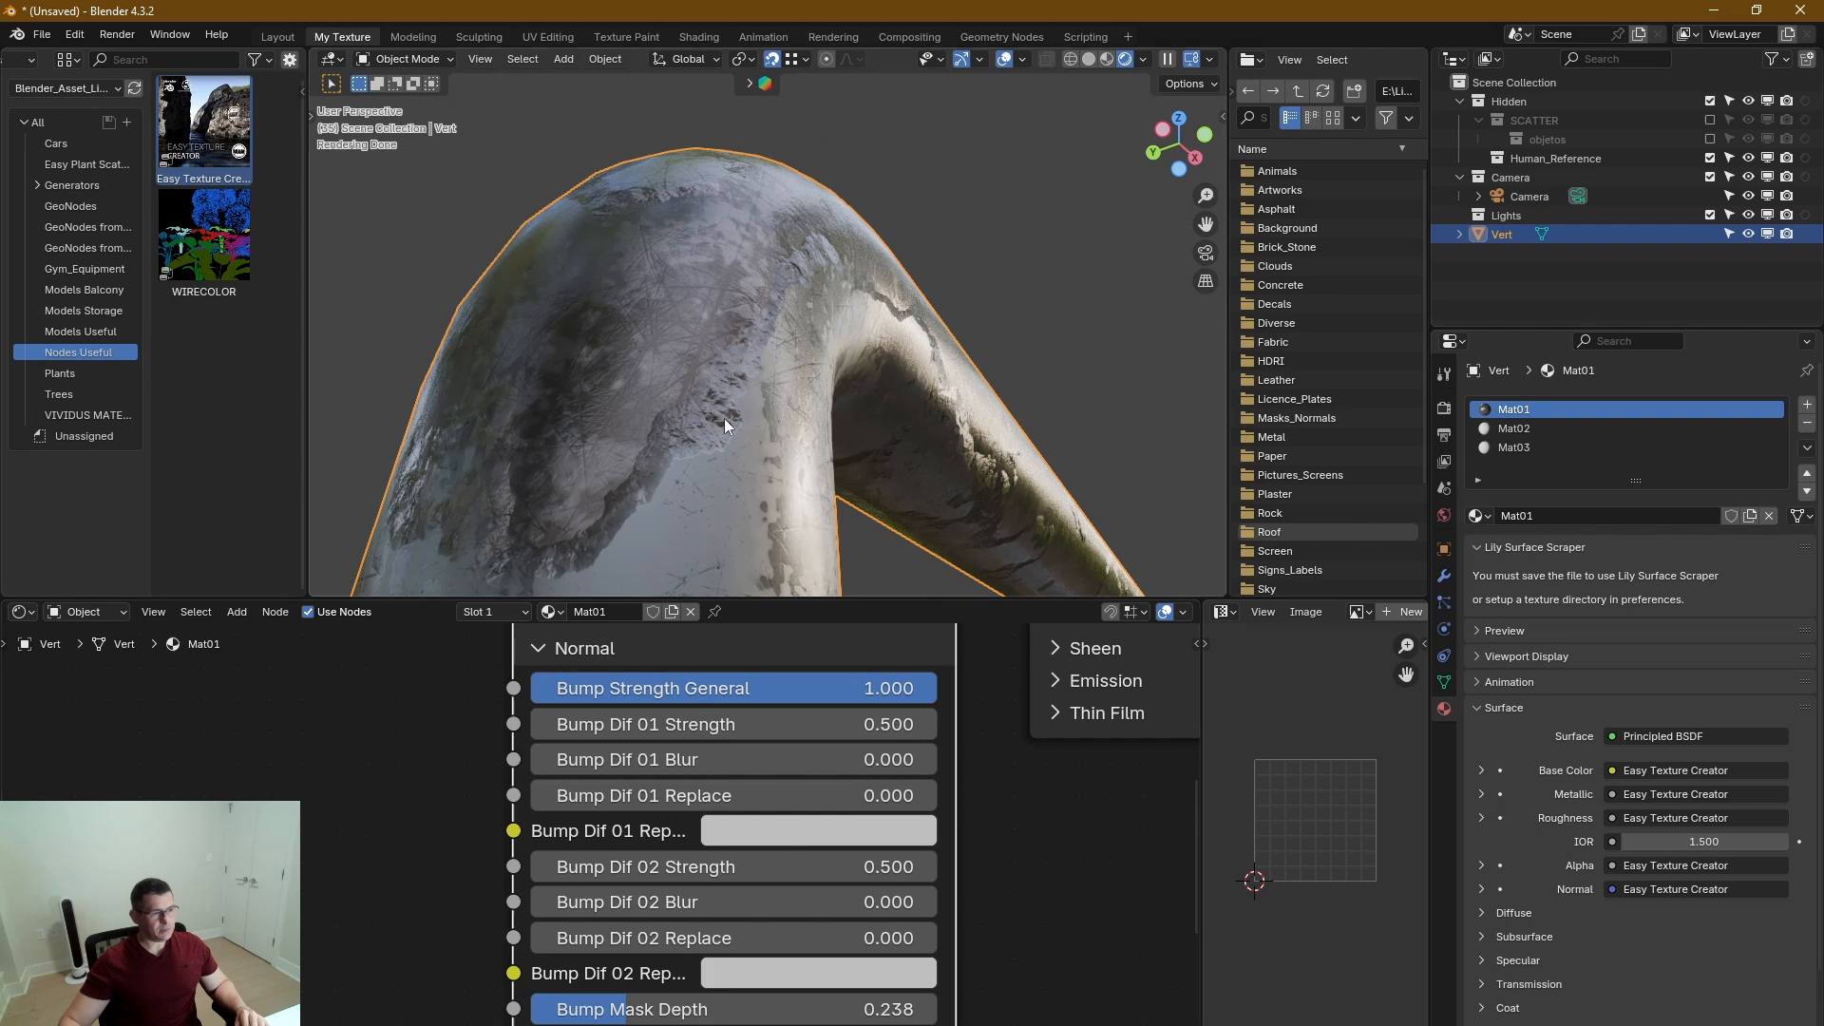
Expand the Blend Diffuse 01 vs 02 section and raise Intermedian Color Factor to 0.579.
middle_click_drag(712, 401, 642, 423)
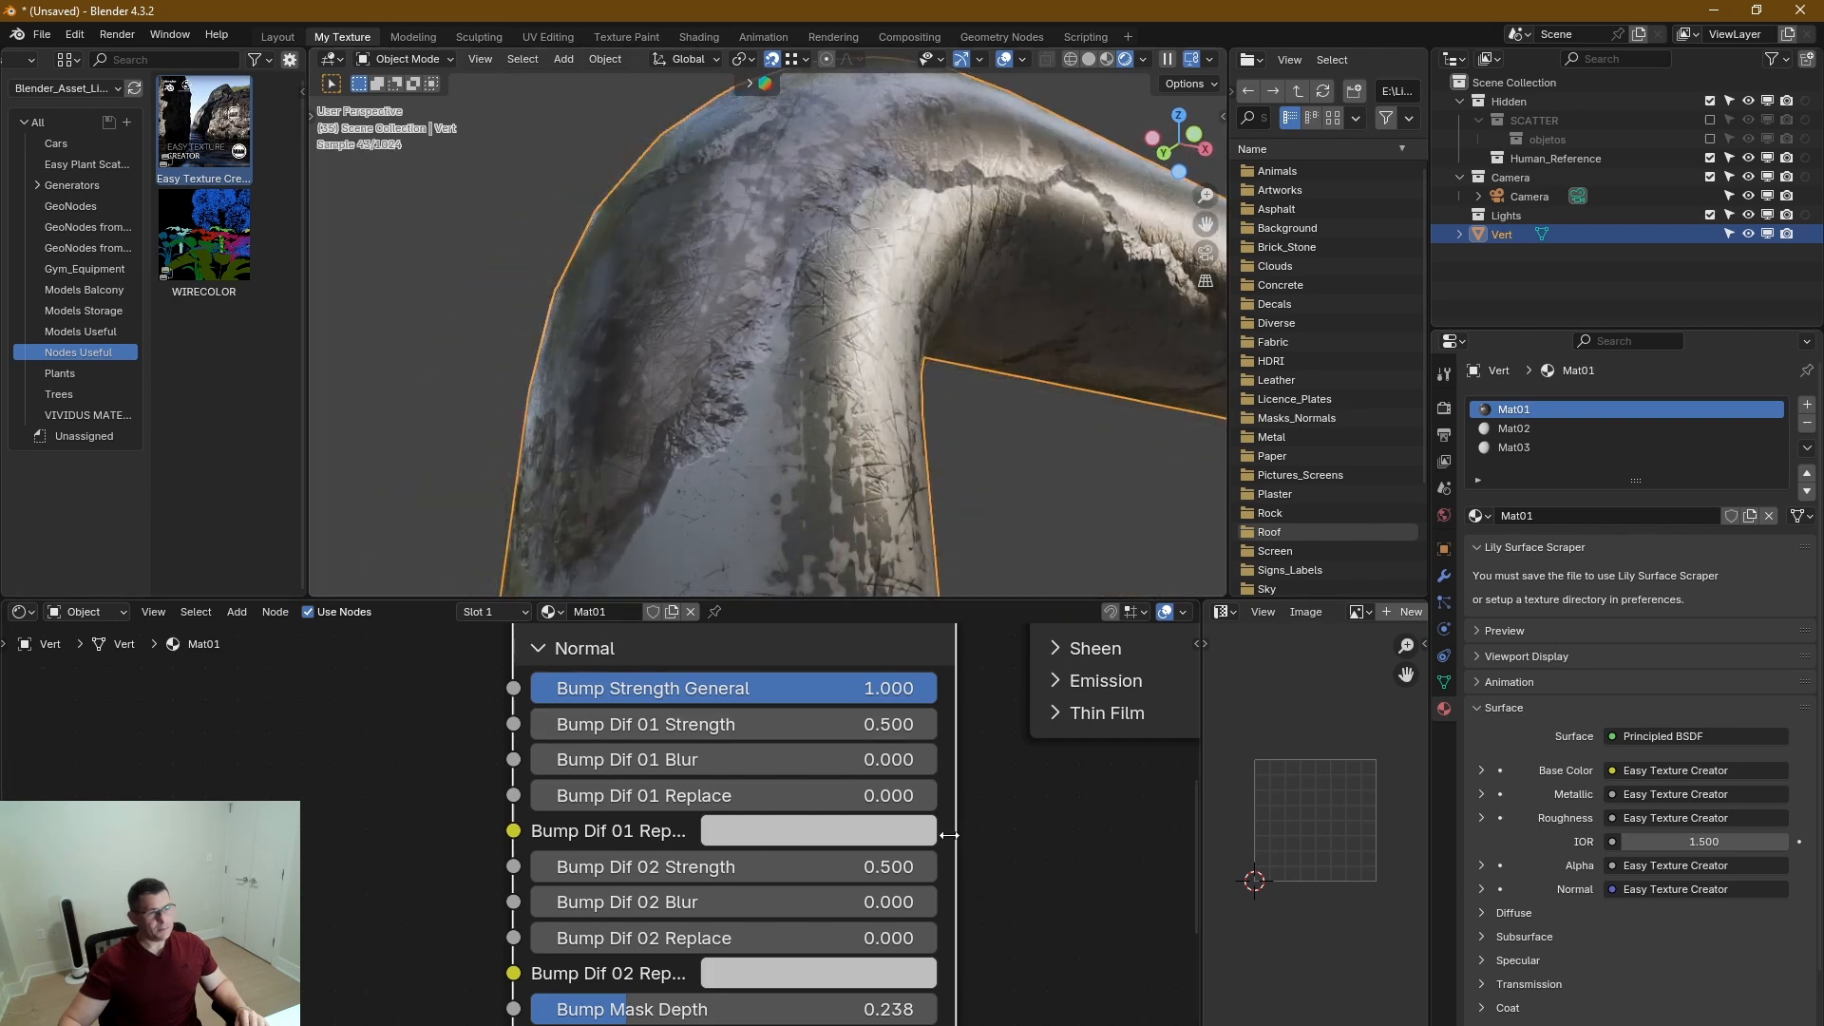
scroll(958, 843, "down", 1)
scroll(957, 845, "down", 1)
middle_click_drag(950, 996, 919, 783)
middle_click_drag(968, 868, 985, 1023)
left_click(728, 691)
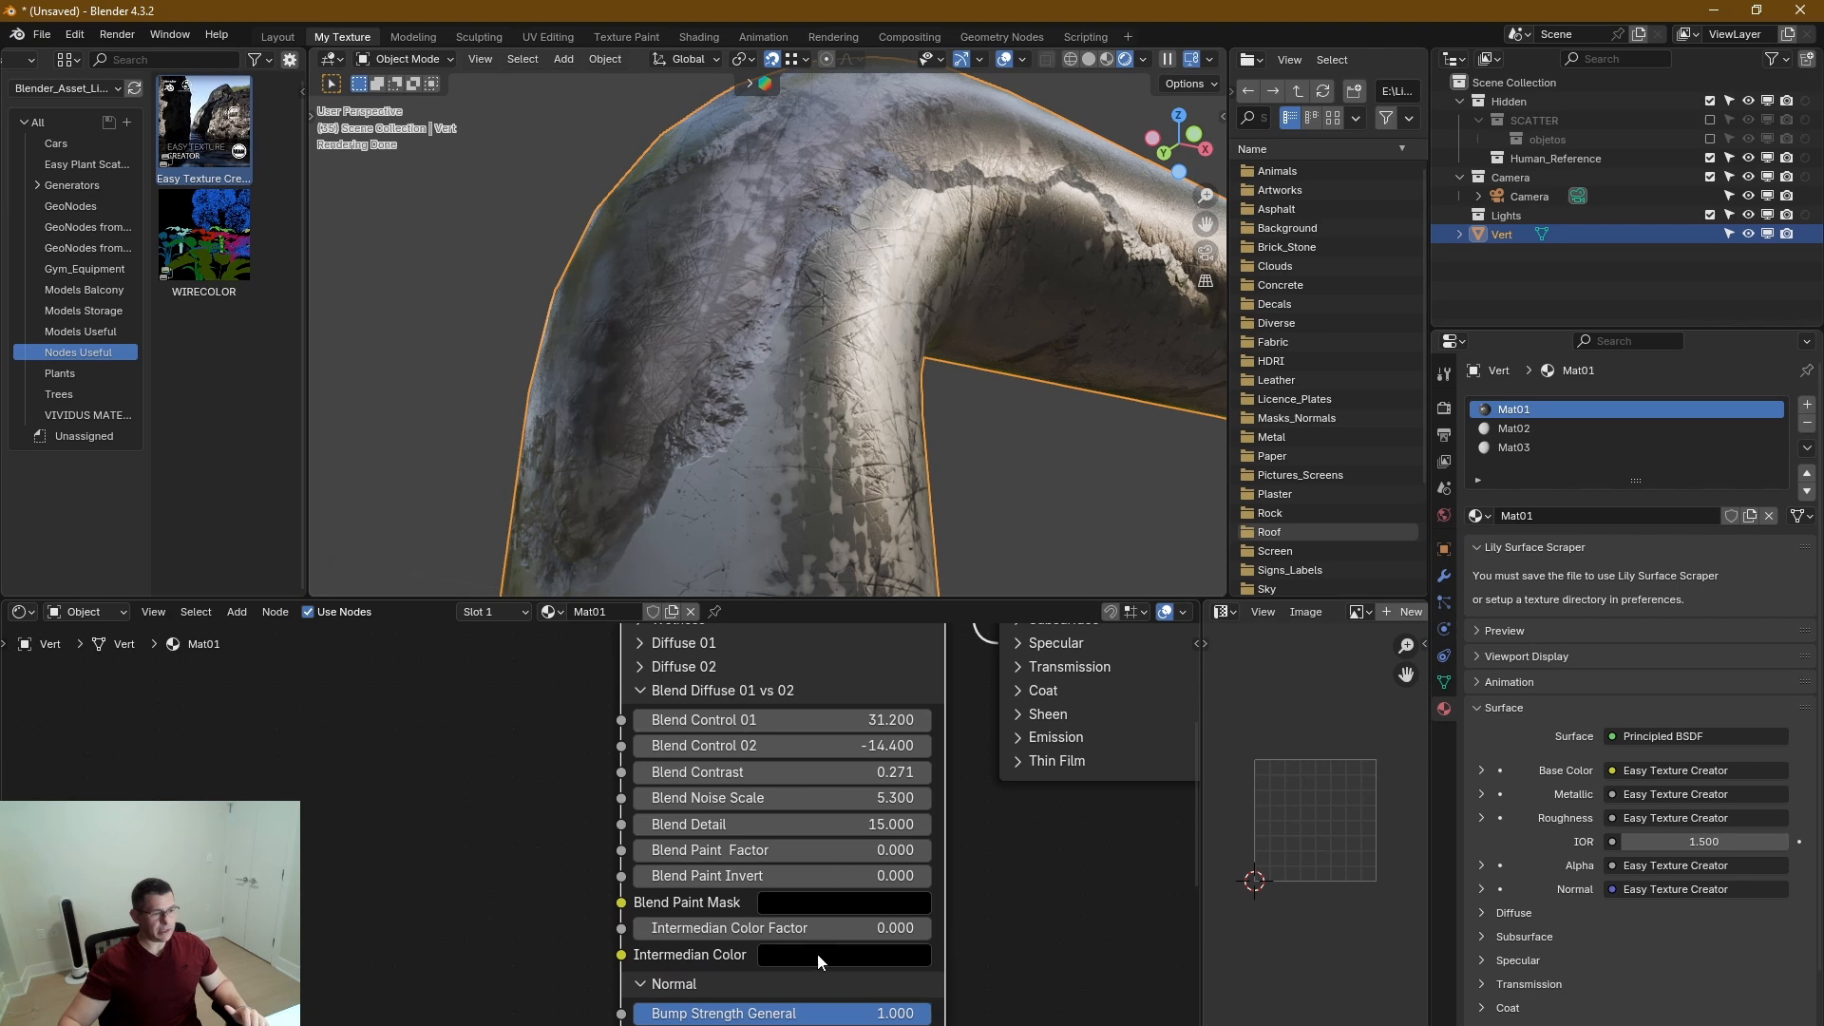
left_click_drag(703, 928, 822, 928)
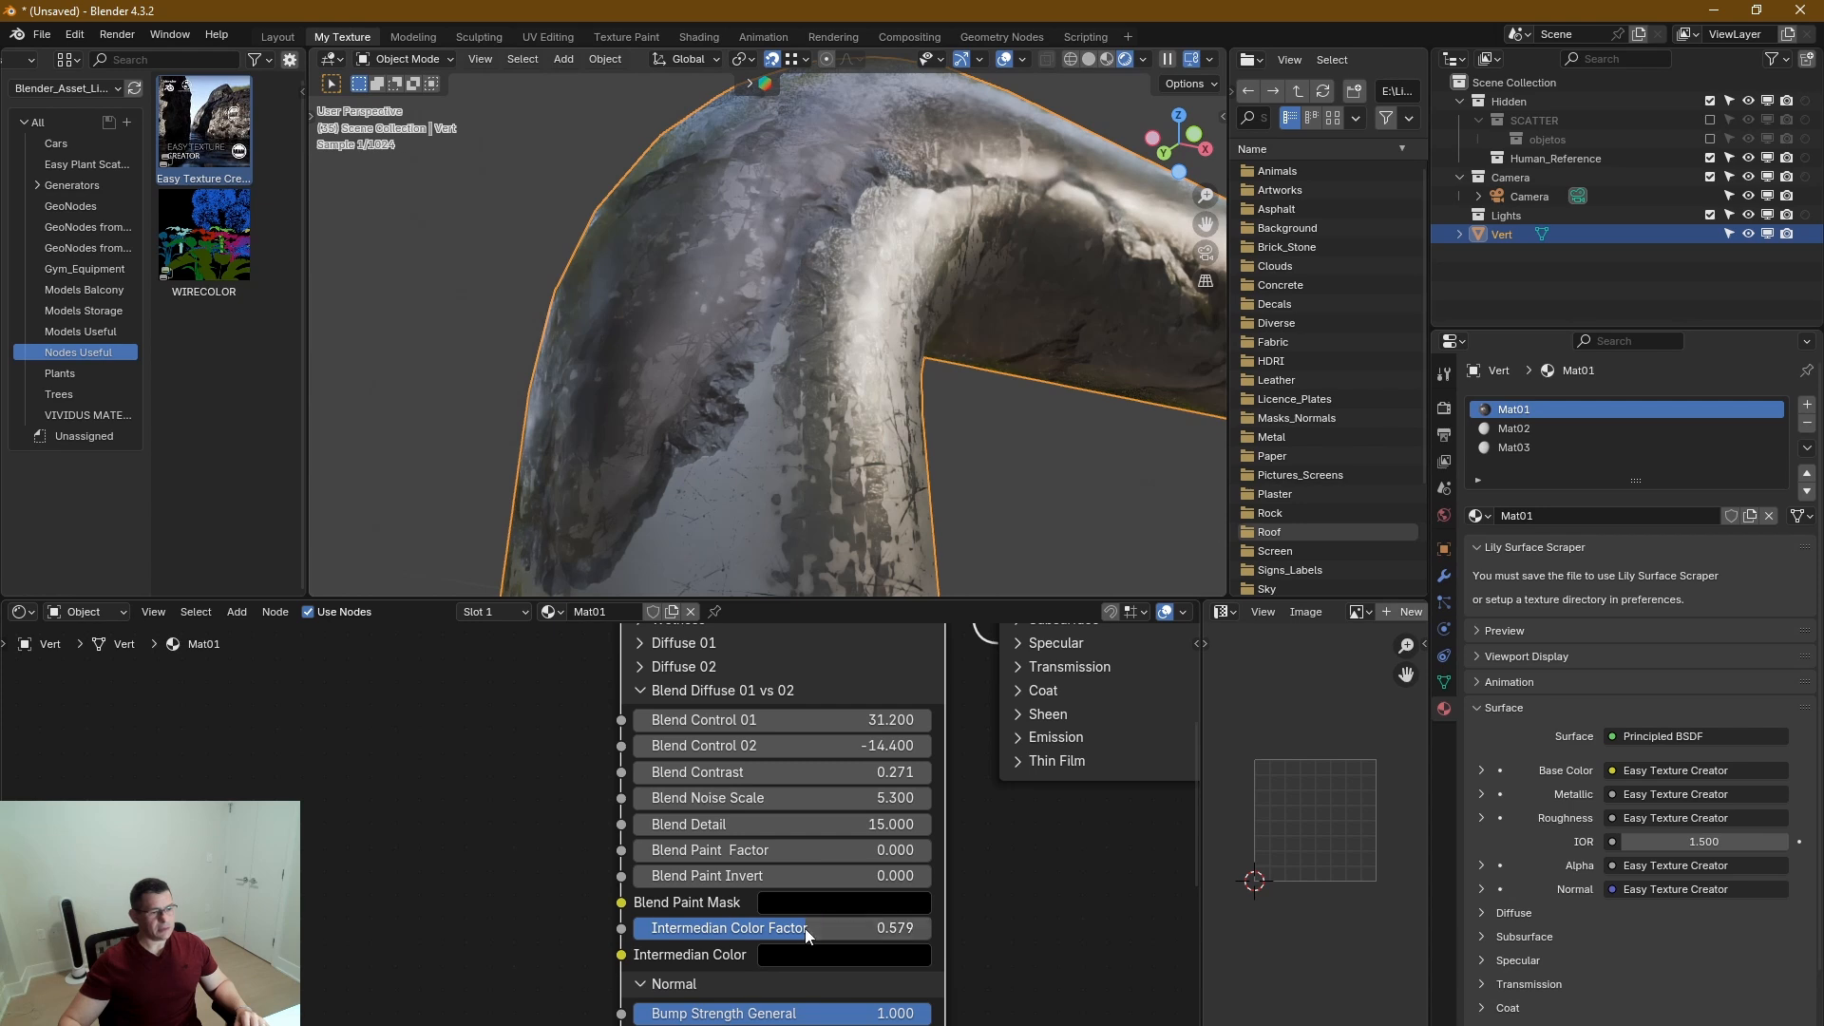
Try a Blend Contrast of 0.031, settle on 10.000, and inspect the blend edge on the pipe bend.
mouse_move(890, 771)
left_mouse_down()
mouse_move(853, 772)
mouse_move(868, 771)
left_mouse_up()
scroll(773, 274, "down", 4)
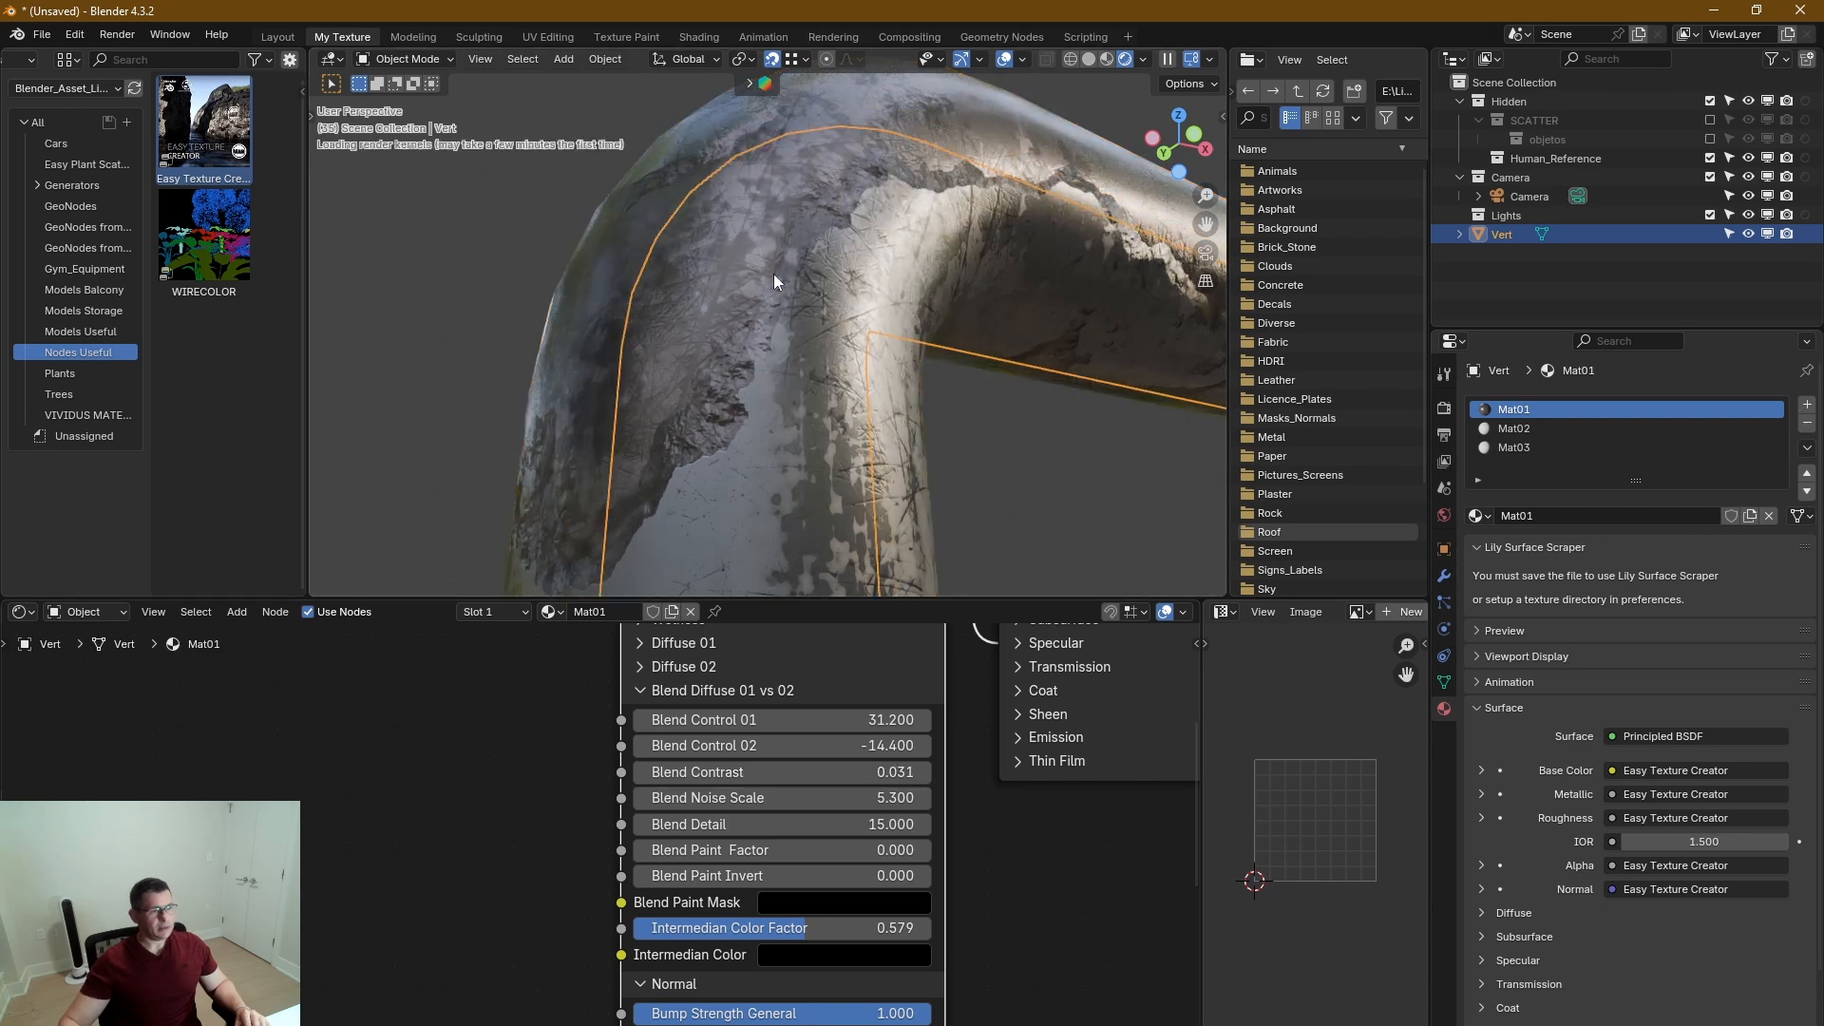
middle_click_drag(773, 273, 847, 305)
scroll(719, 198, "up", 4)
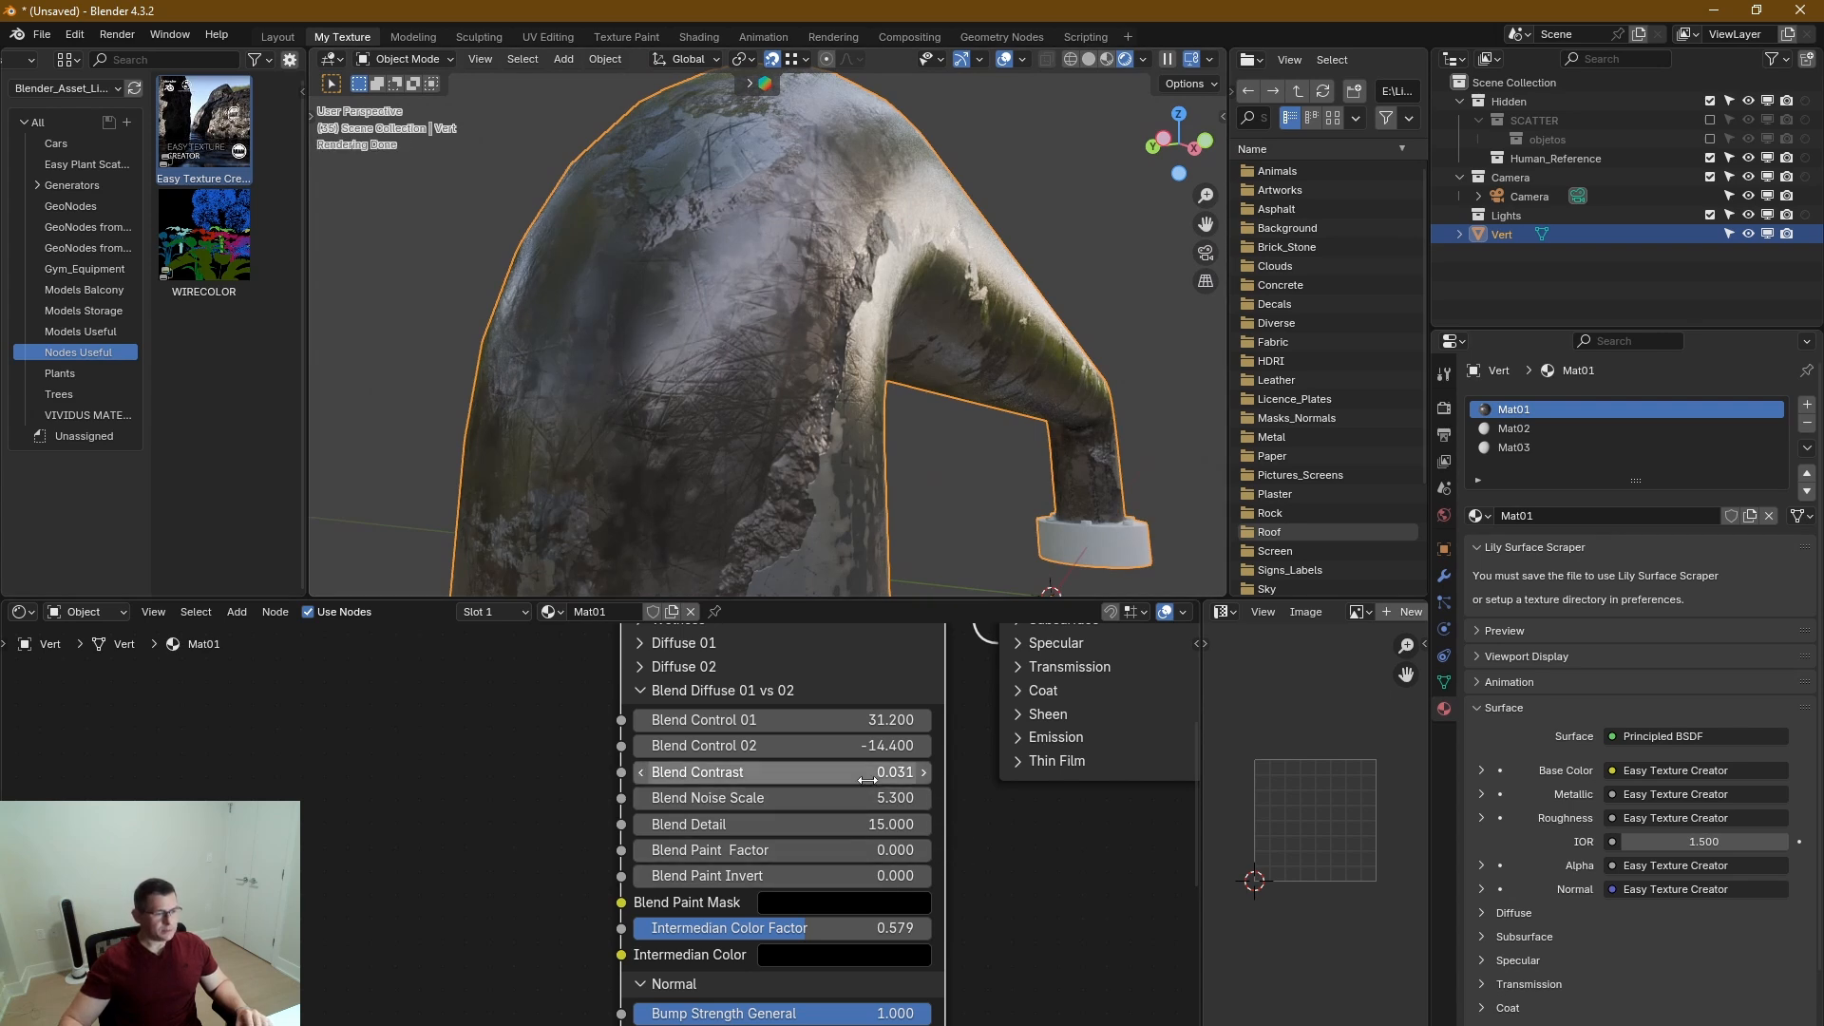
left_click_drag(870, 774, 966, 774)
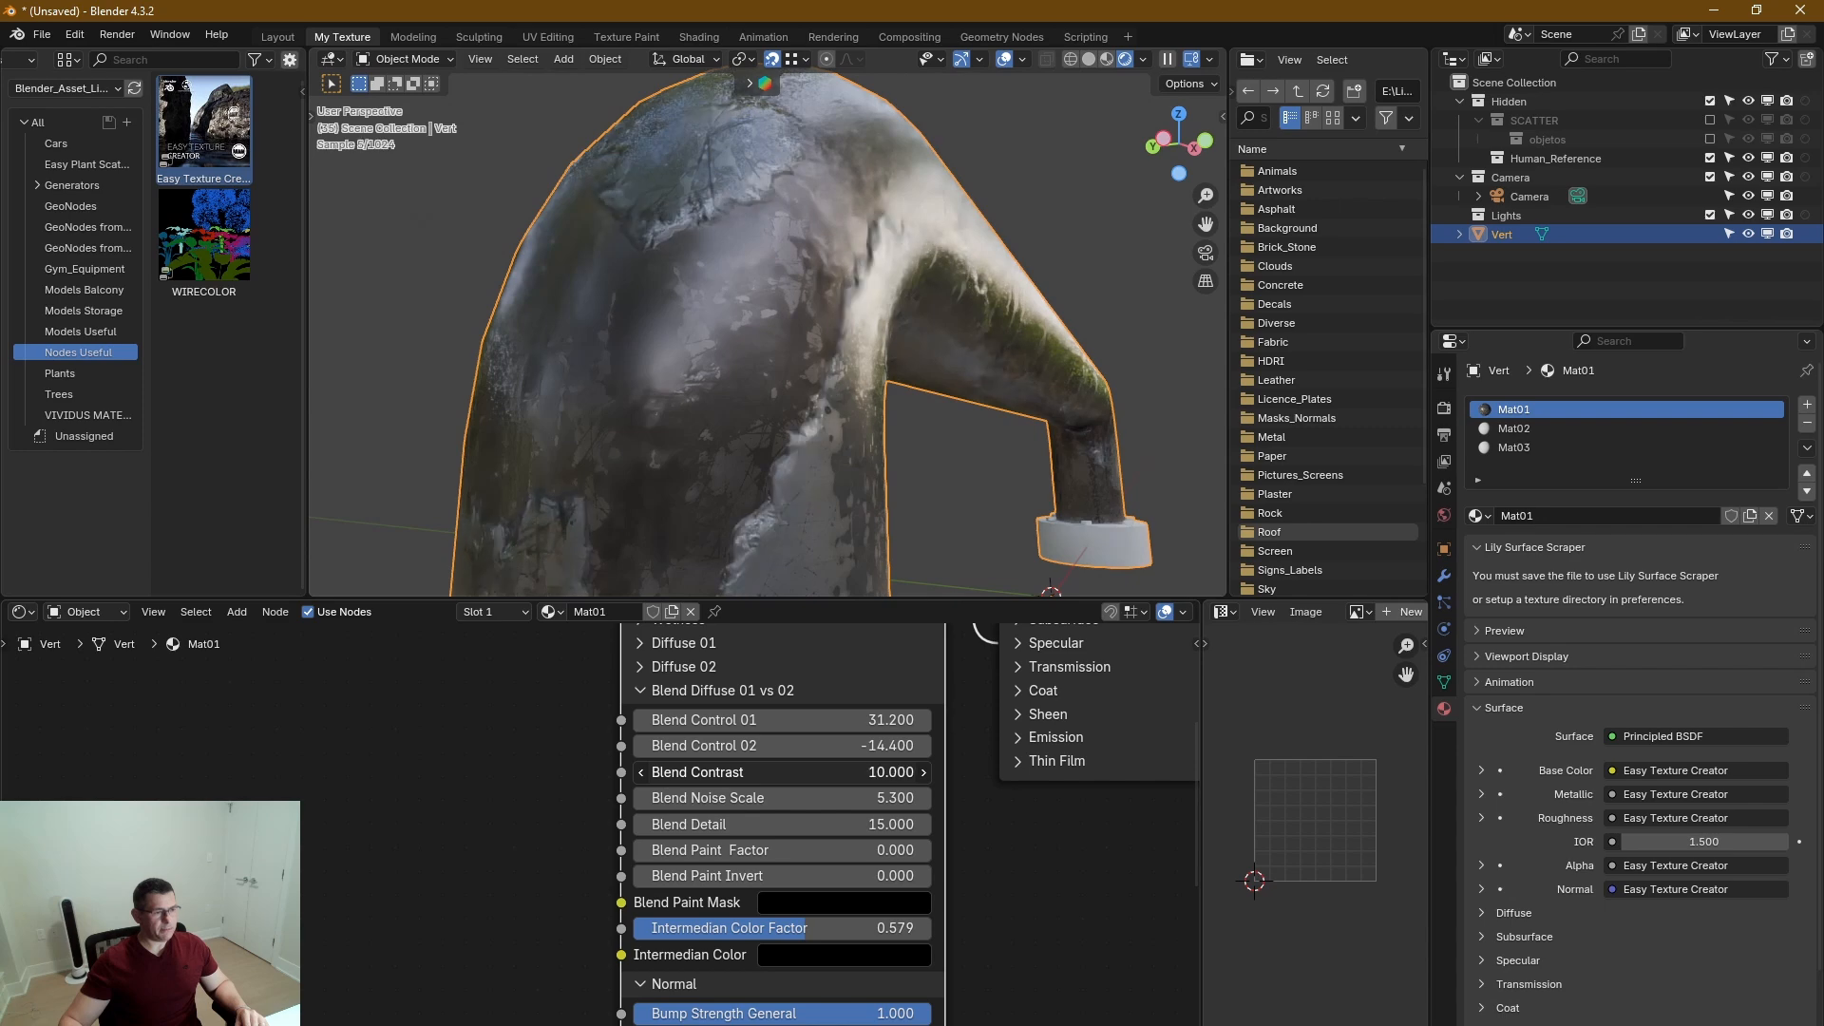
middle_click_drag(726, 378, 901, 306)
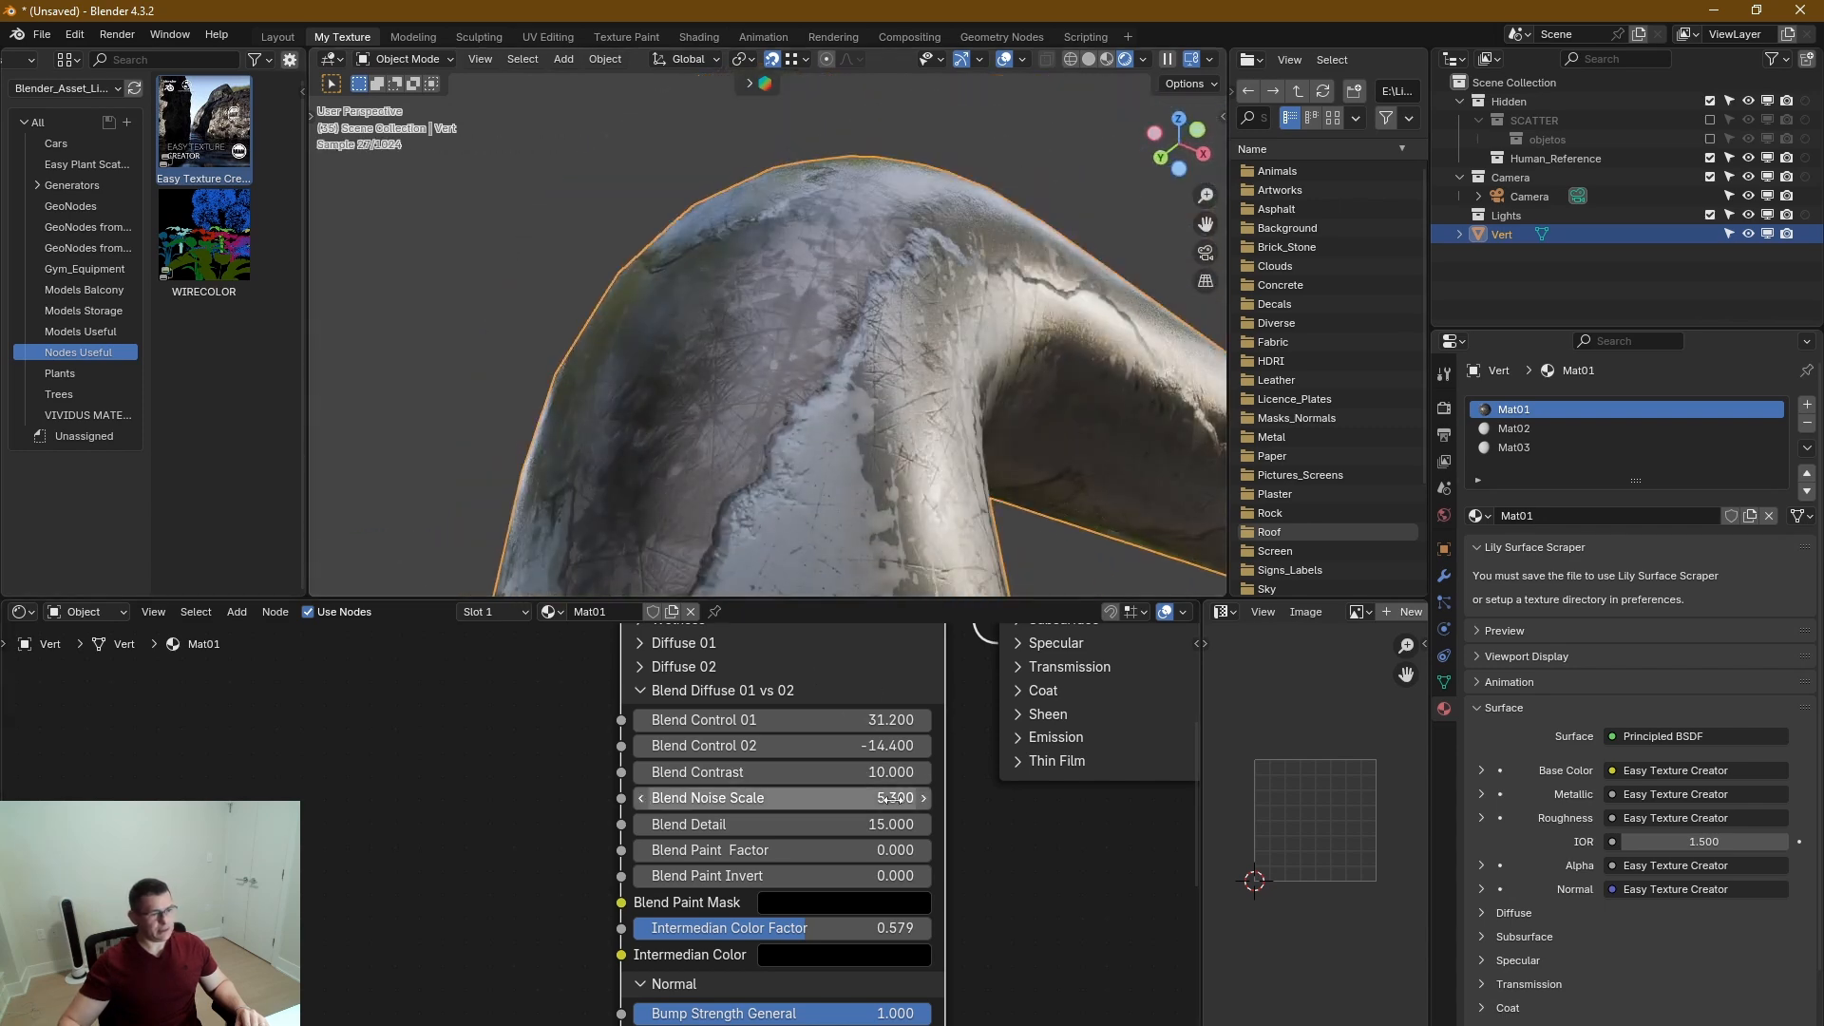
Set Blend Control 01 to 34.730 and Blend Control 02 to -15.720, and check the shifted blend pattern on the bend.
middle_click_drag(1011, 867, 1026, 942)
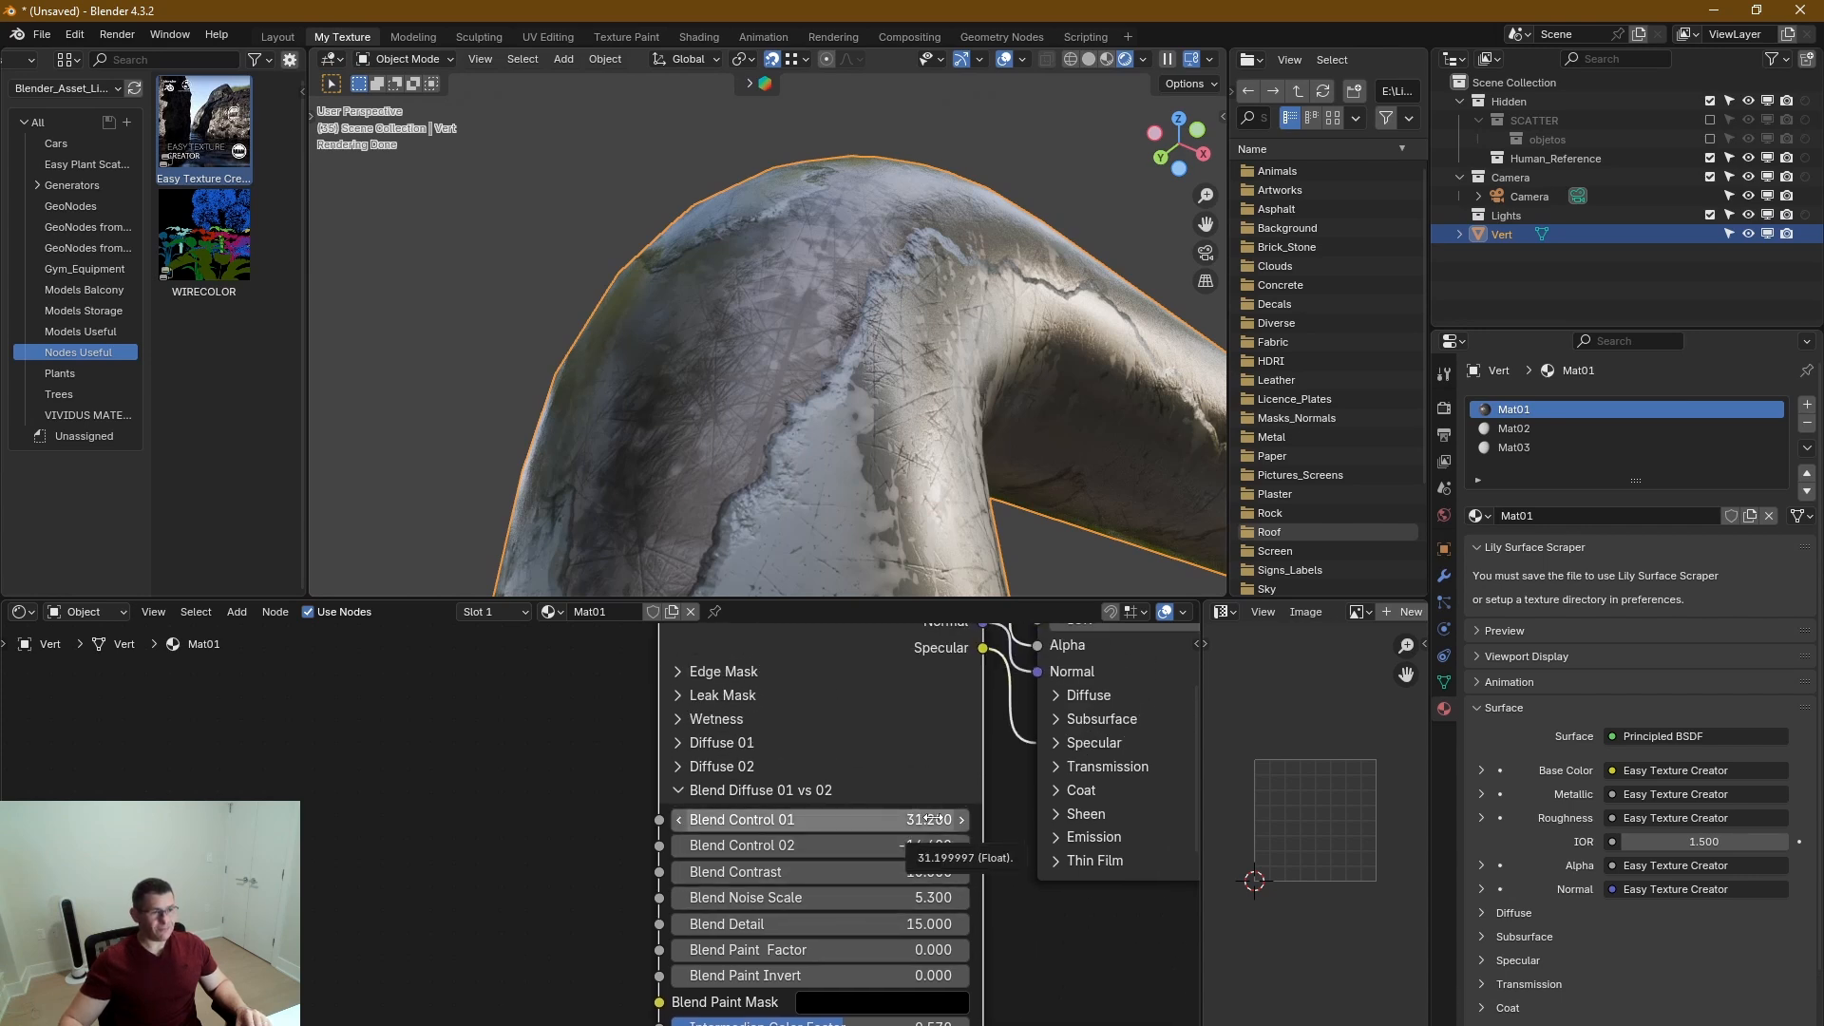
mouse_move(931, 819)
left_mouse_down()
mouse_move(910, 819)
mouse_move(1021, 819)
mouse_move(911, 846)
left_mouse_up()
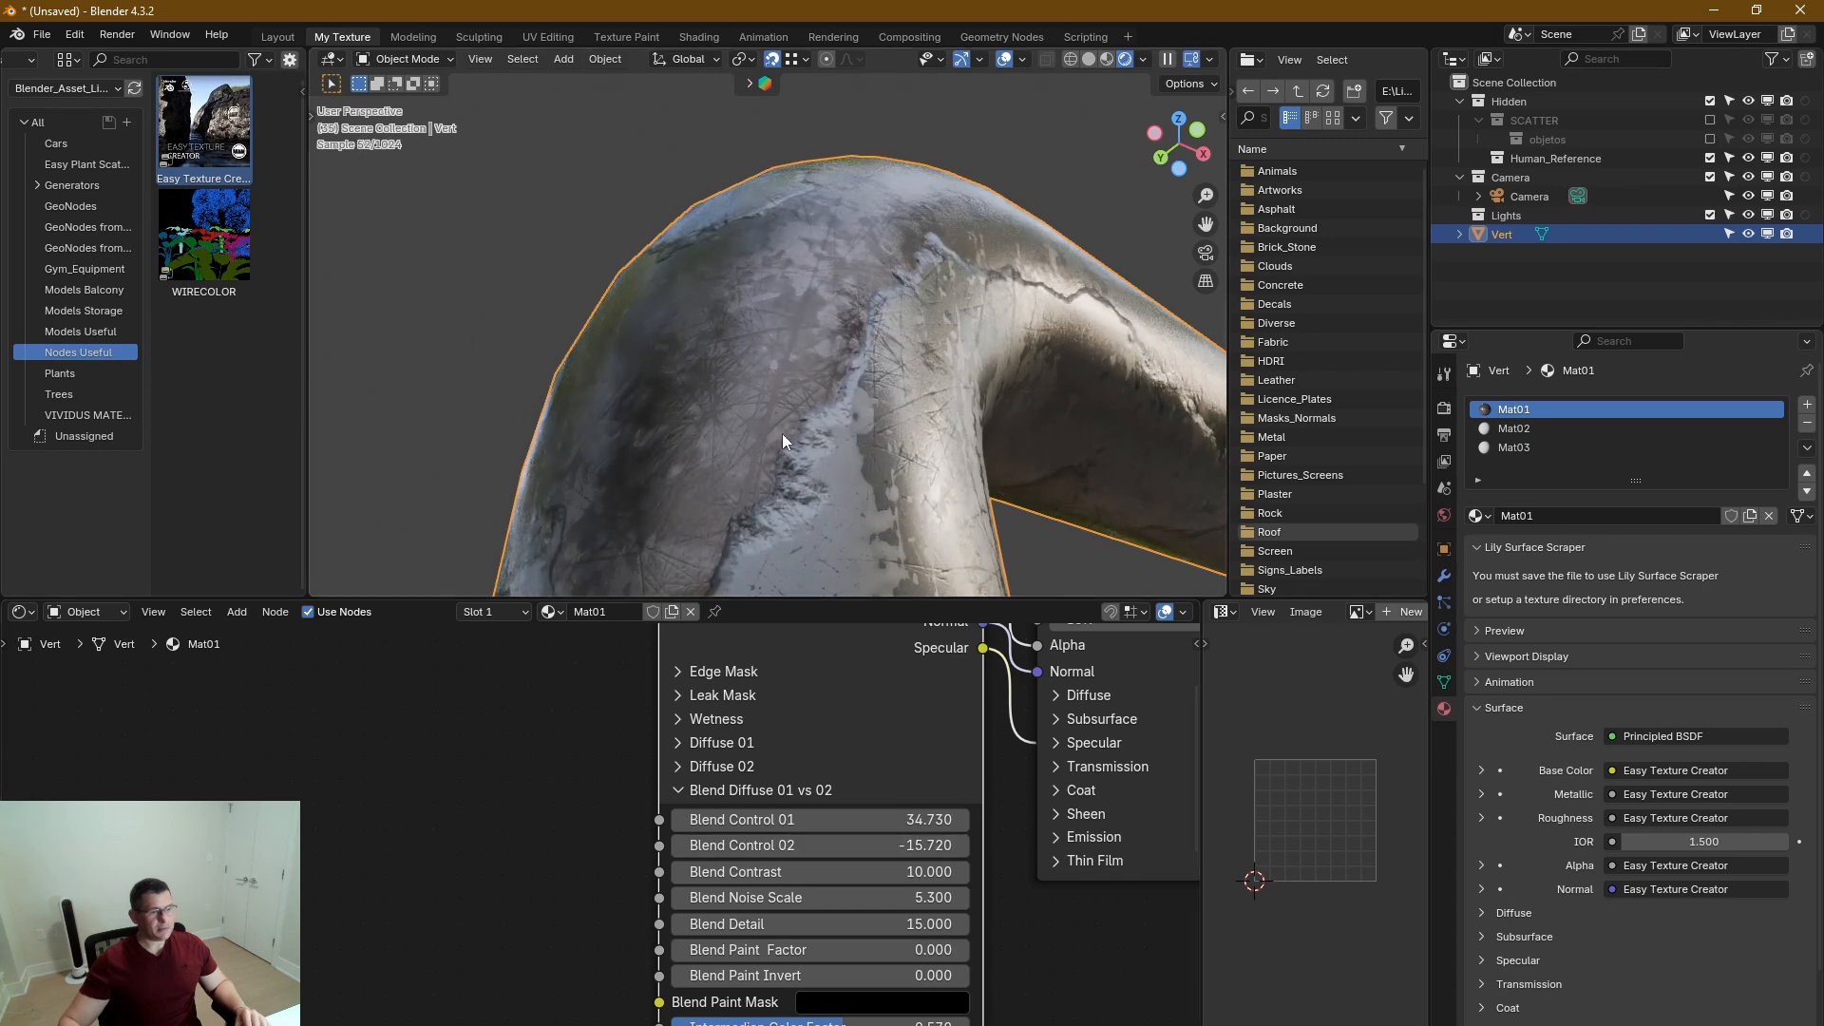
scroll(764, 403, "down", 2)
scroll(760, 390, "down", 3)
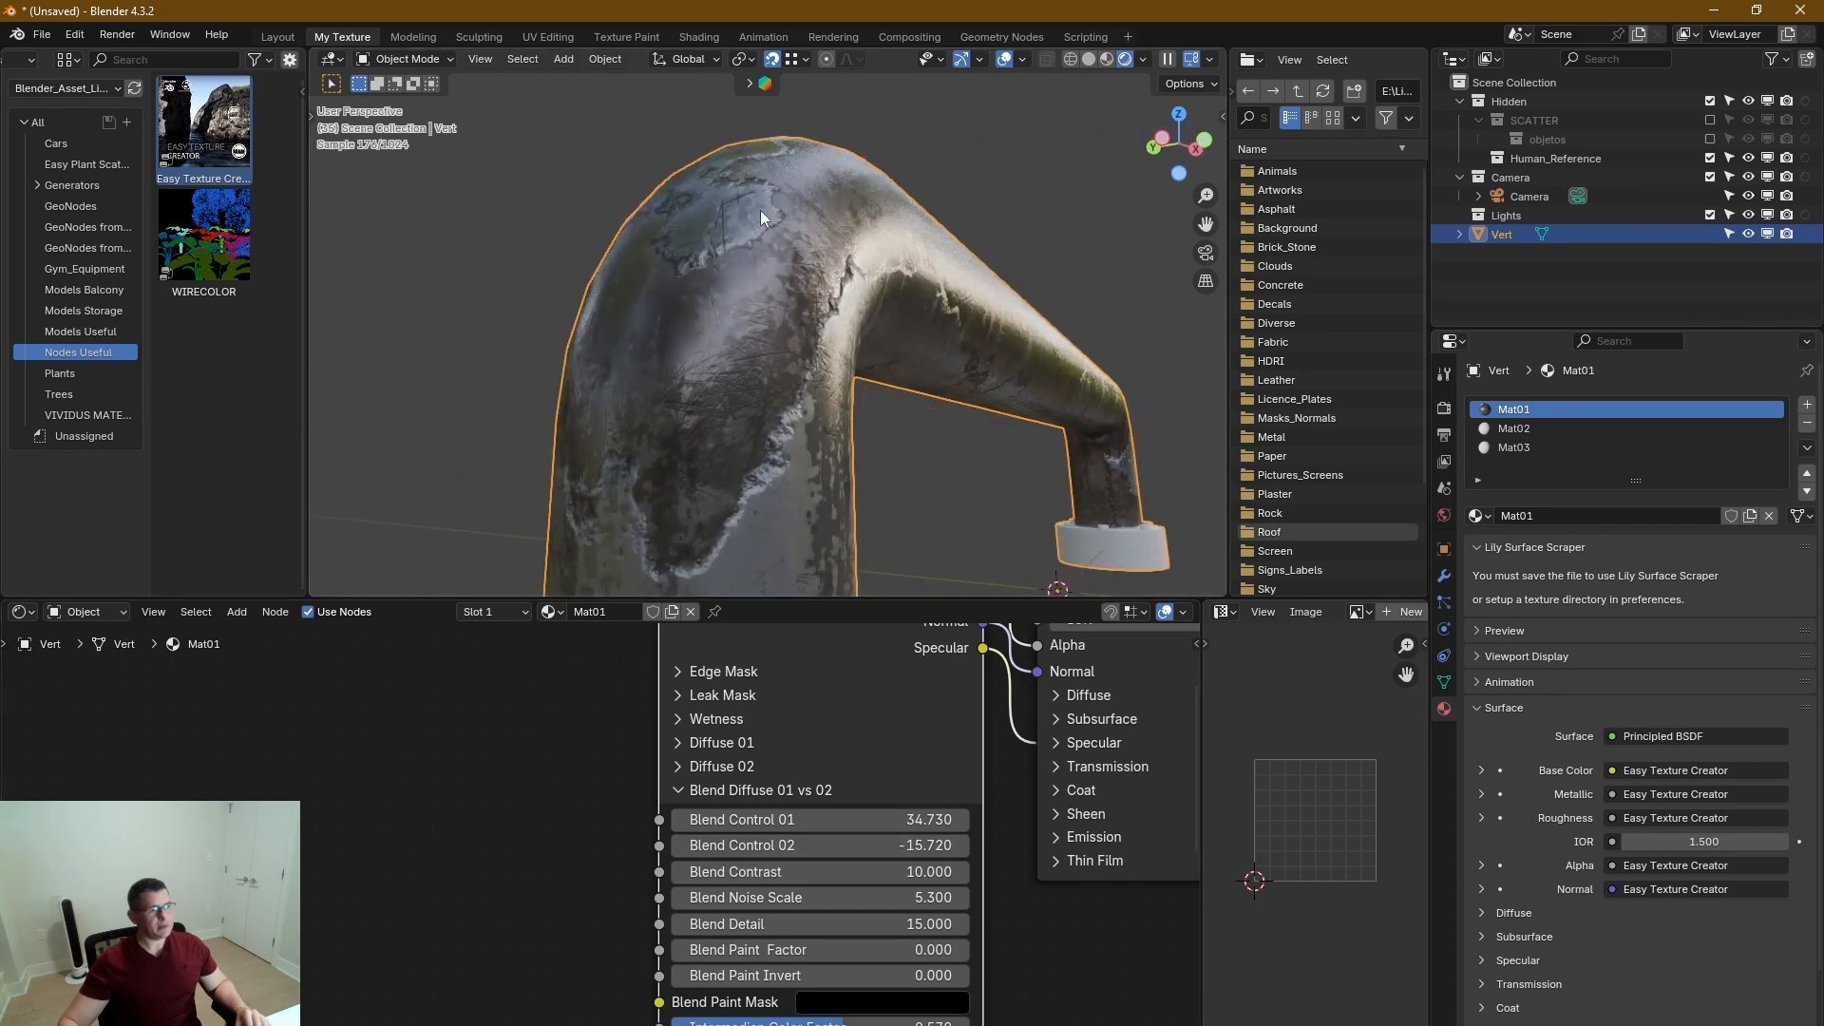
middle_click_drag(761, 209, 846, 426)
scroll(795, 456, "up", 7)
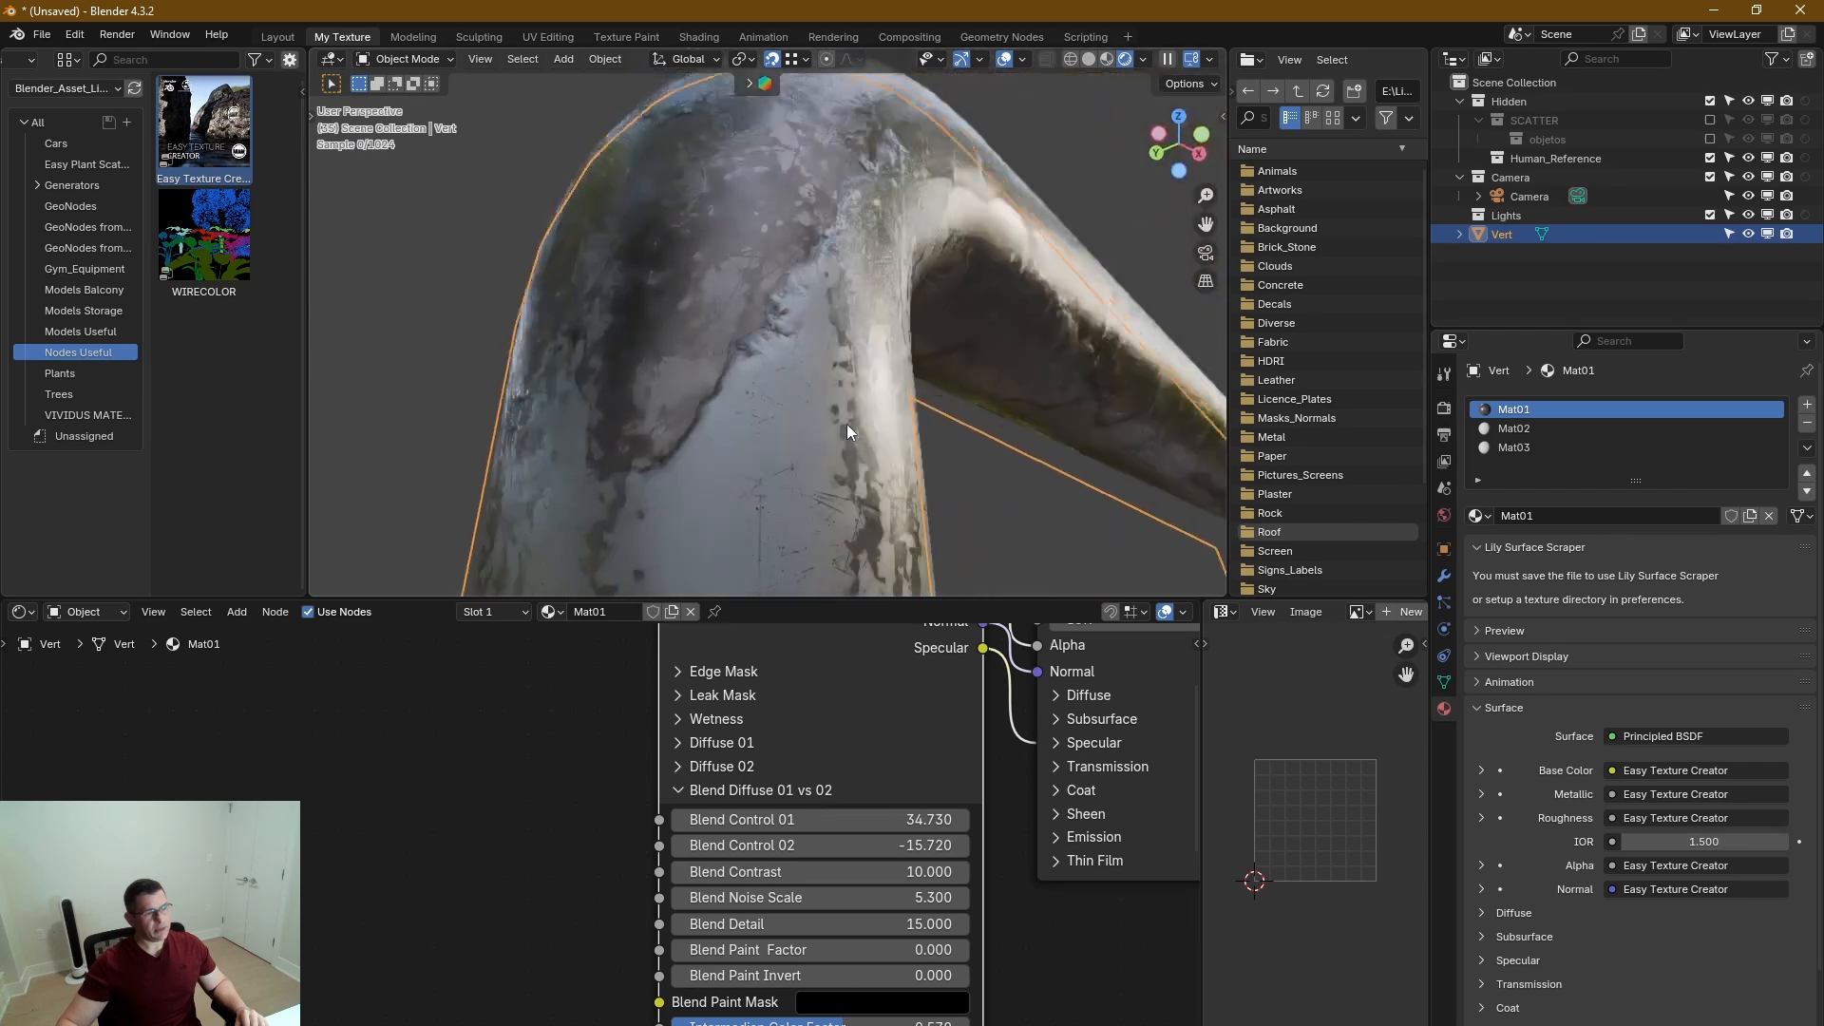
Lower Bump Mask Depth in the Normal section to 0.123 and review the relief on the whole handle.
middle_click_drag(1011, 980, 998, 829)
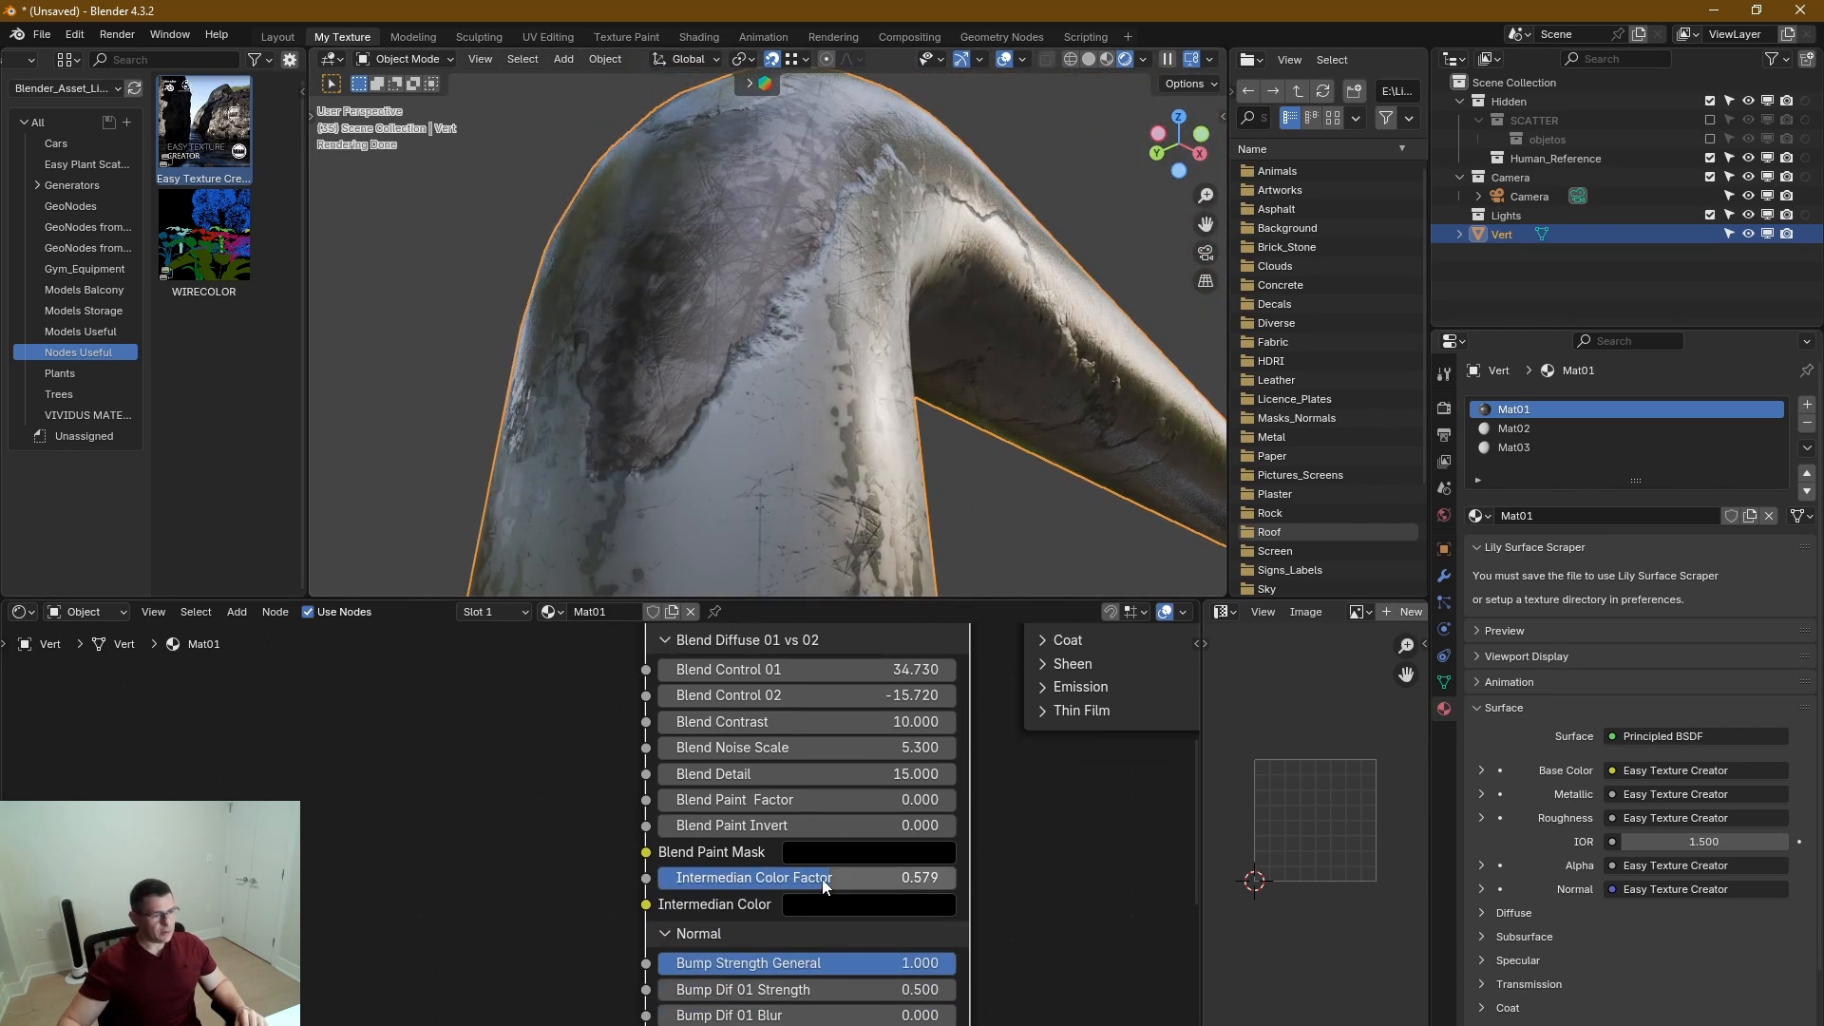
middle_click_drag(1050, 877, 1077, 722)
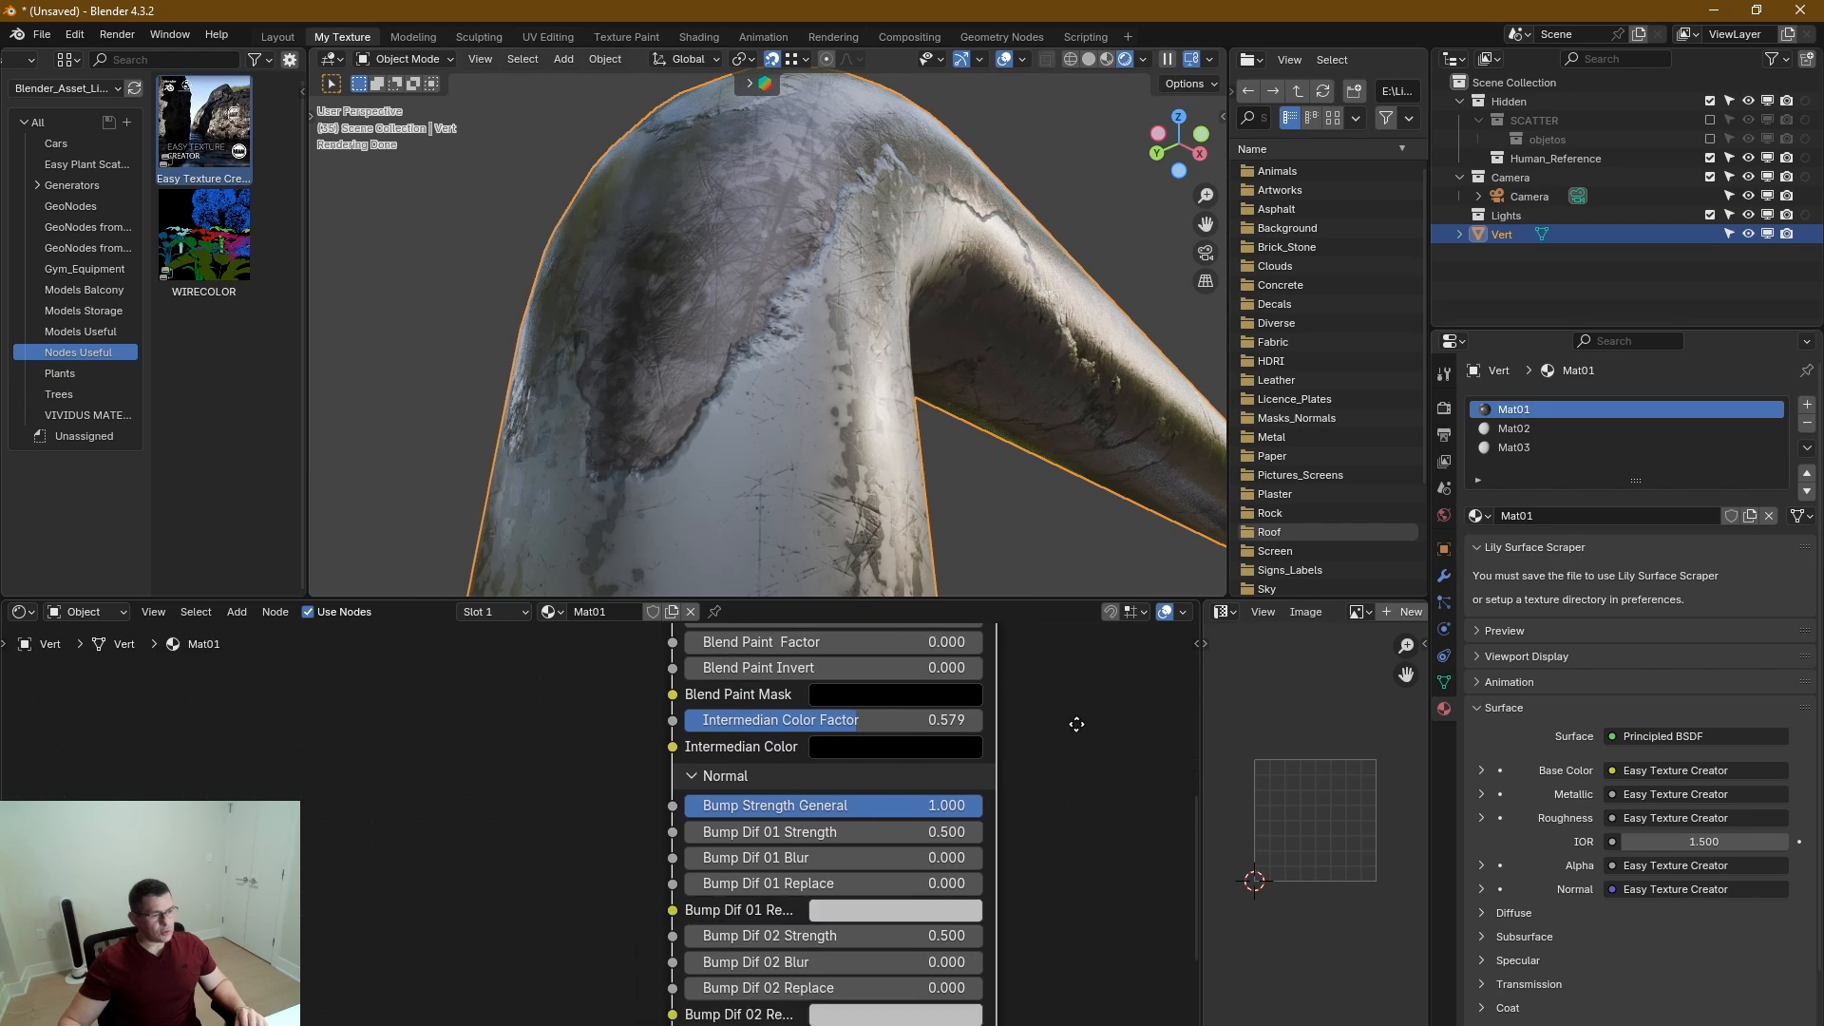
middle_click_drag(1066, 803, 1074, 689)
middle_click_drag(1007, 884, 1008, 820)
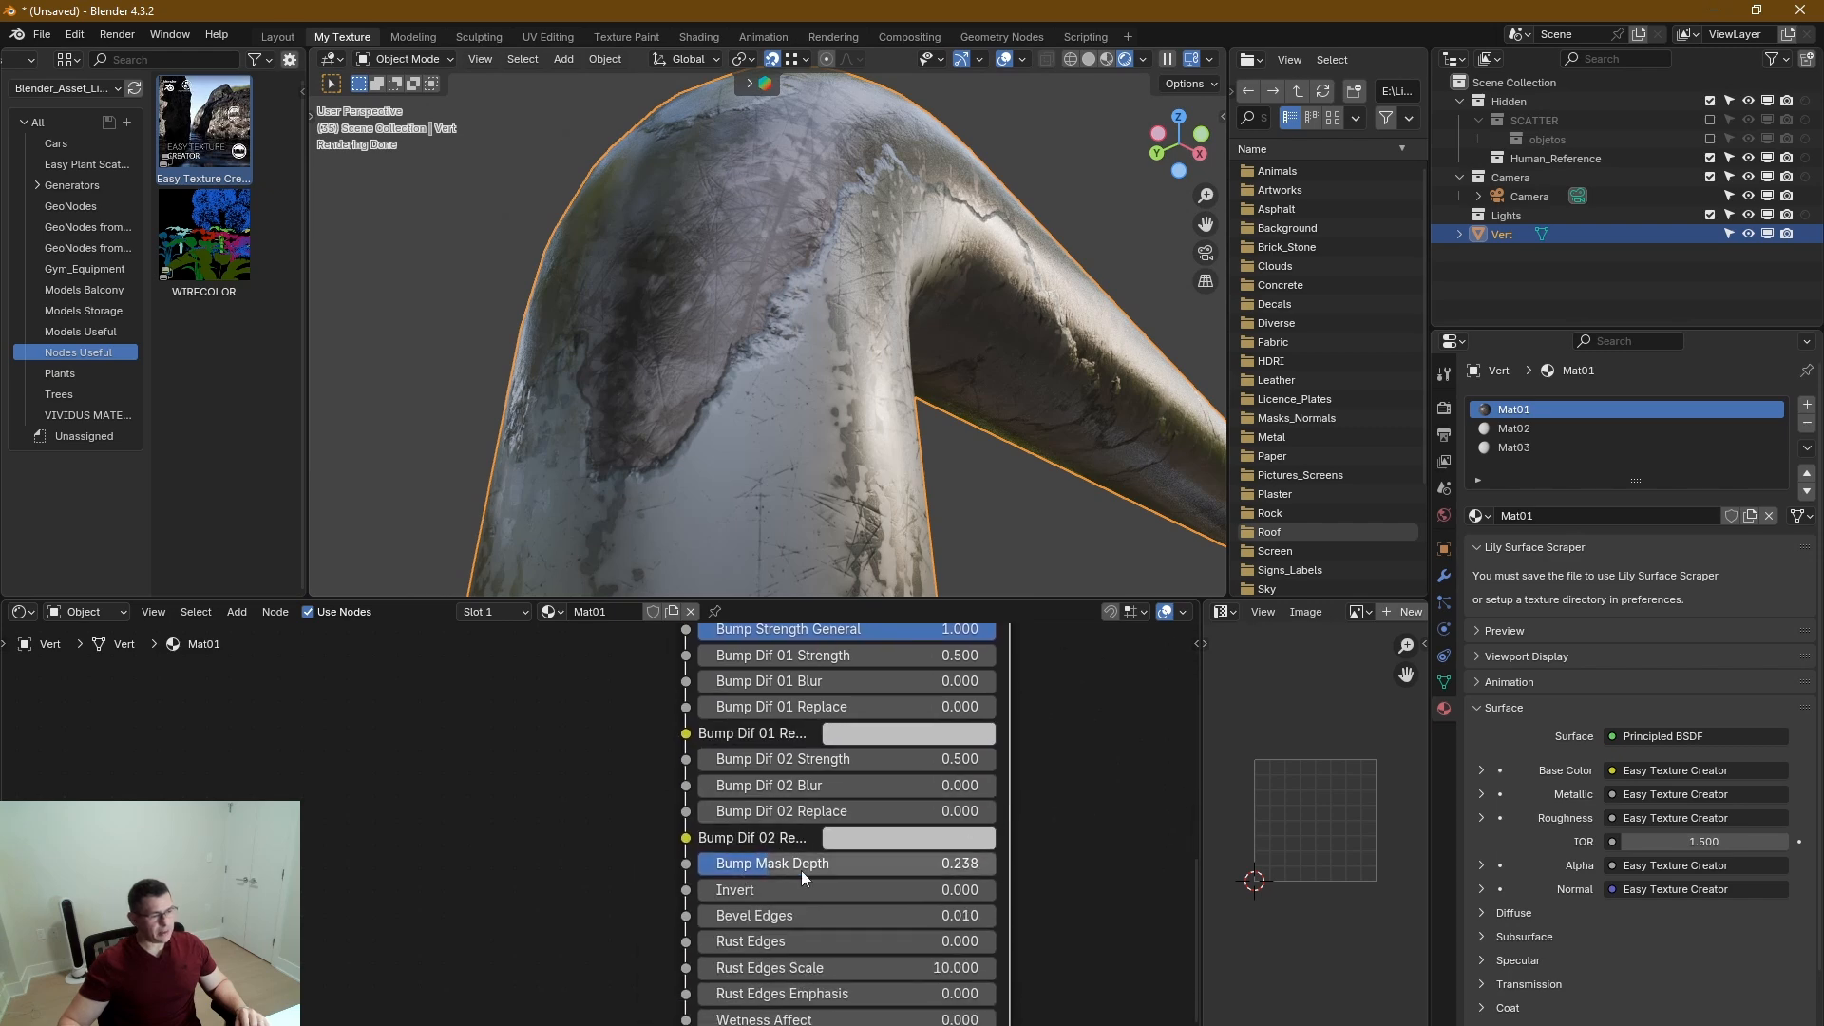
left_click_drag(756, 891, 734, 863)
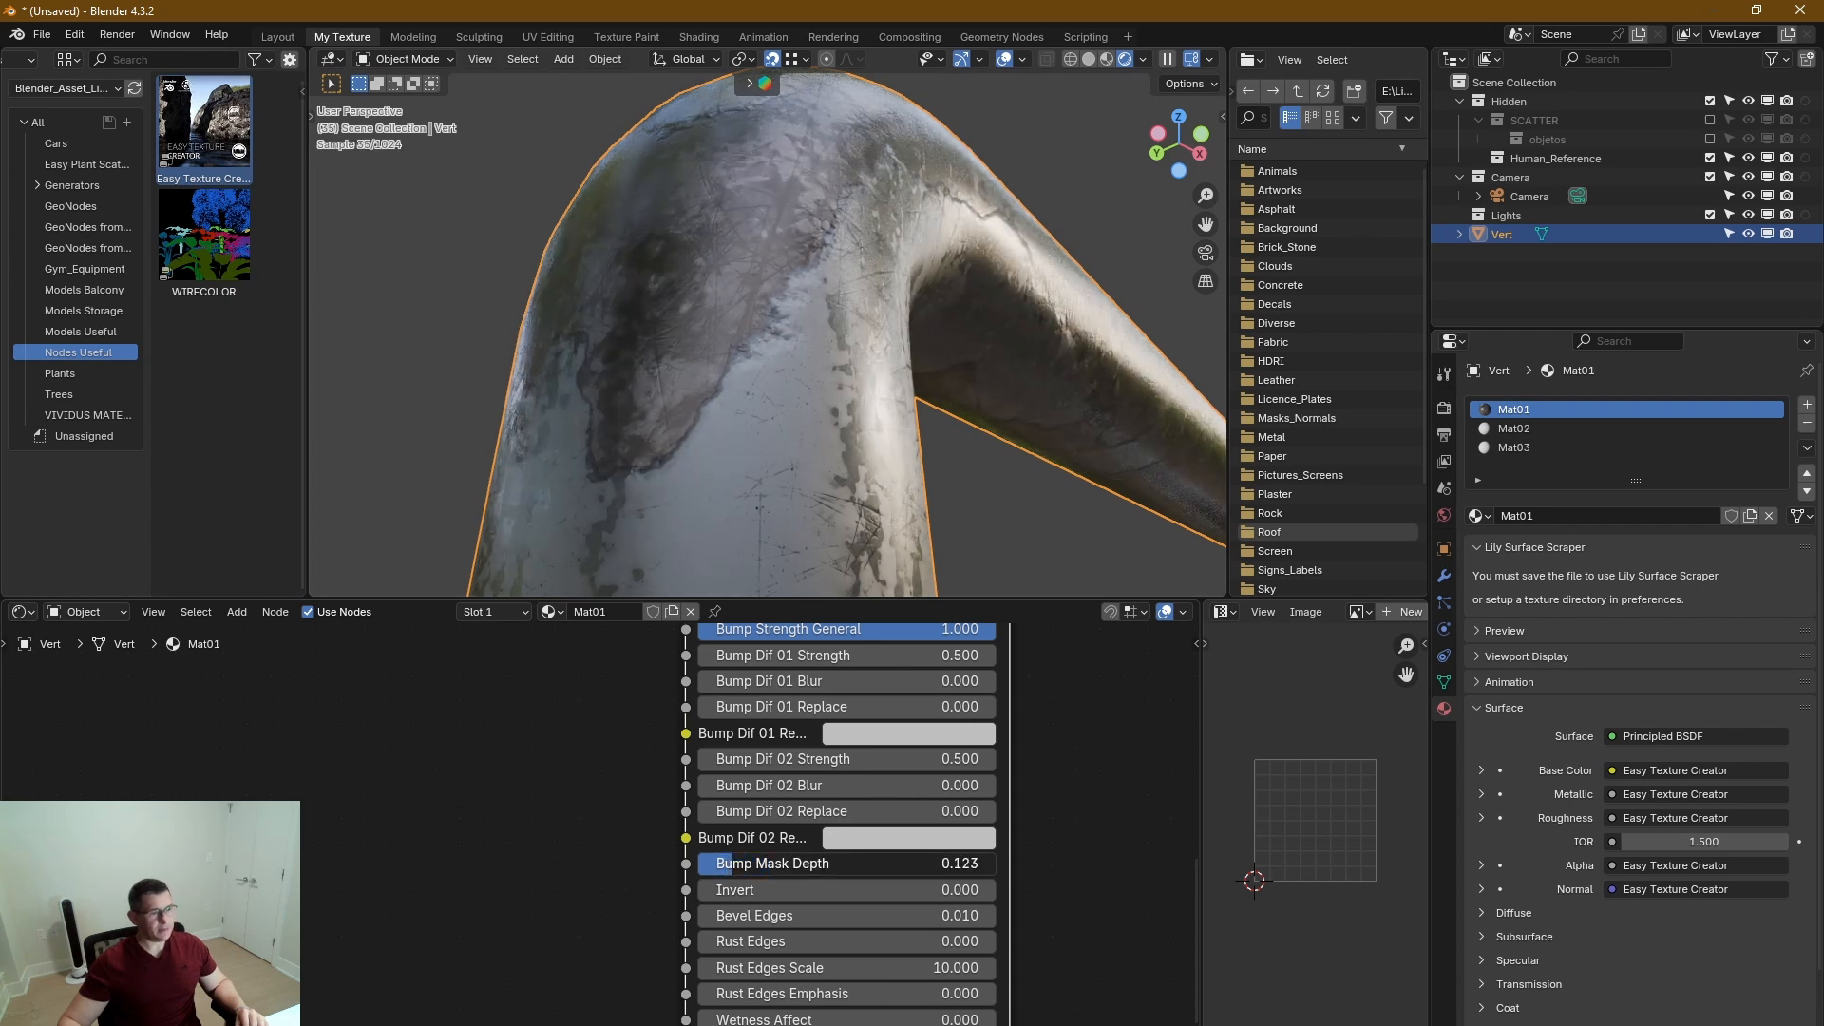
middle_click_drag(803, 504, 693, 426)
scroll(829, 431, "down", 5)
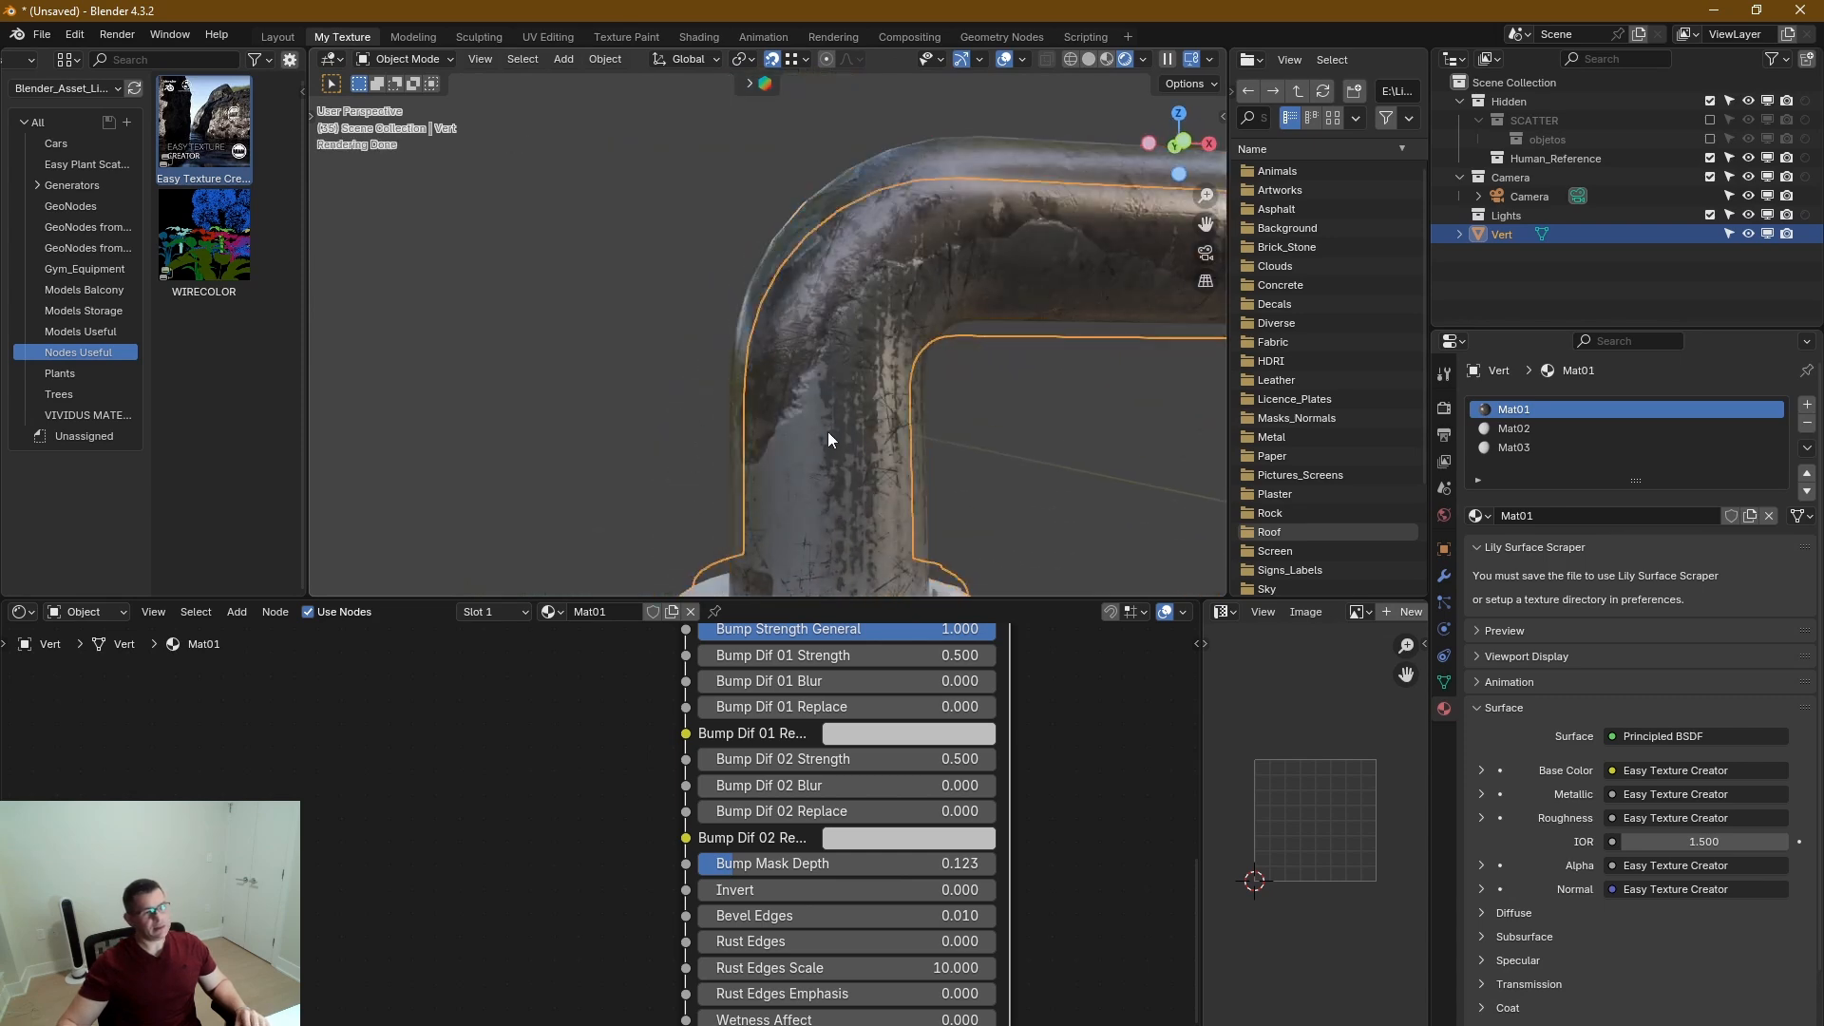
middle_click_drag(859, 433, 754, 410)
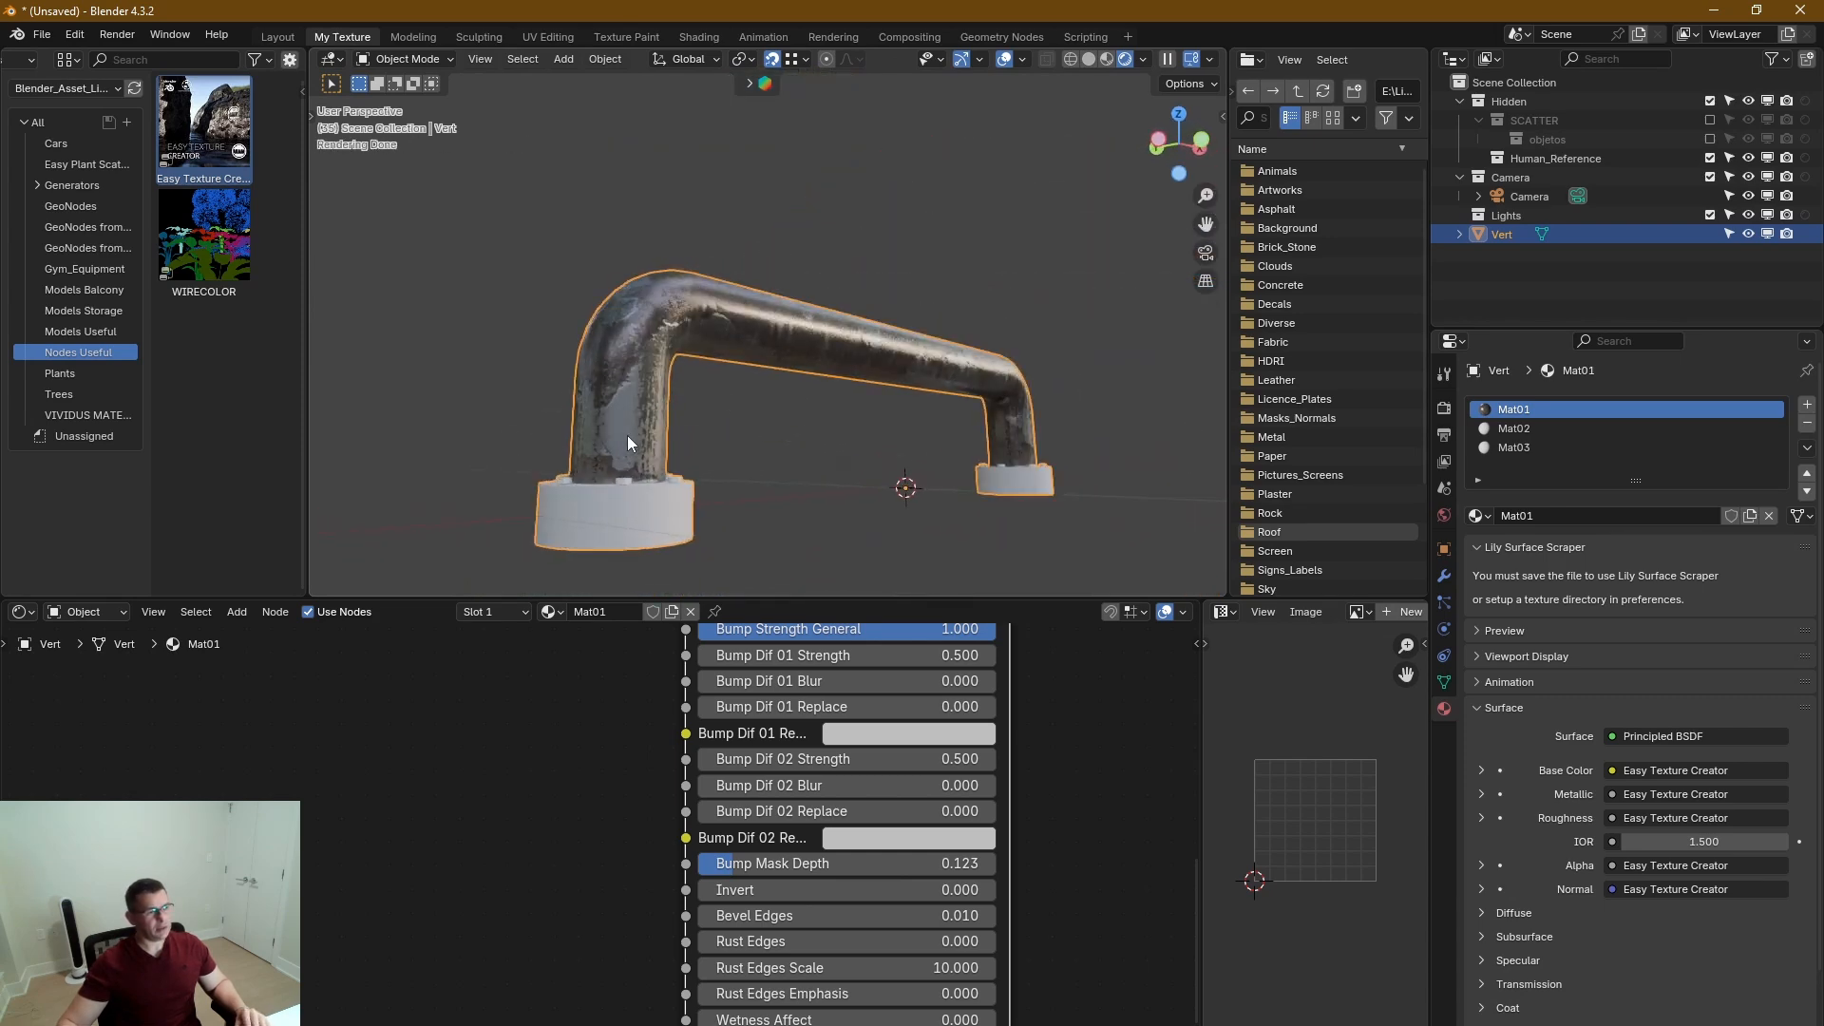
mouse_move(619, 435)
middle_mouse_down()
mouse_move(794, 442)
mouse_move(603, 435)
mouse_move(624, 448)
middle_mouse_up()
scroll(1079, 787, "down", 3)
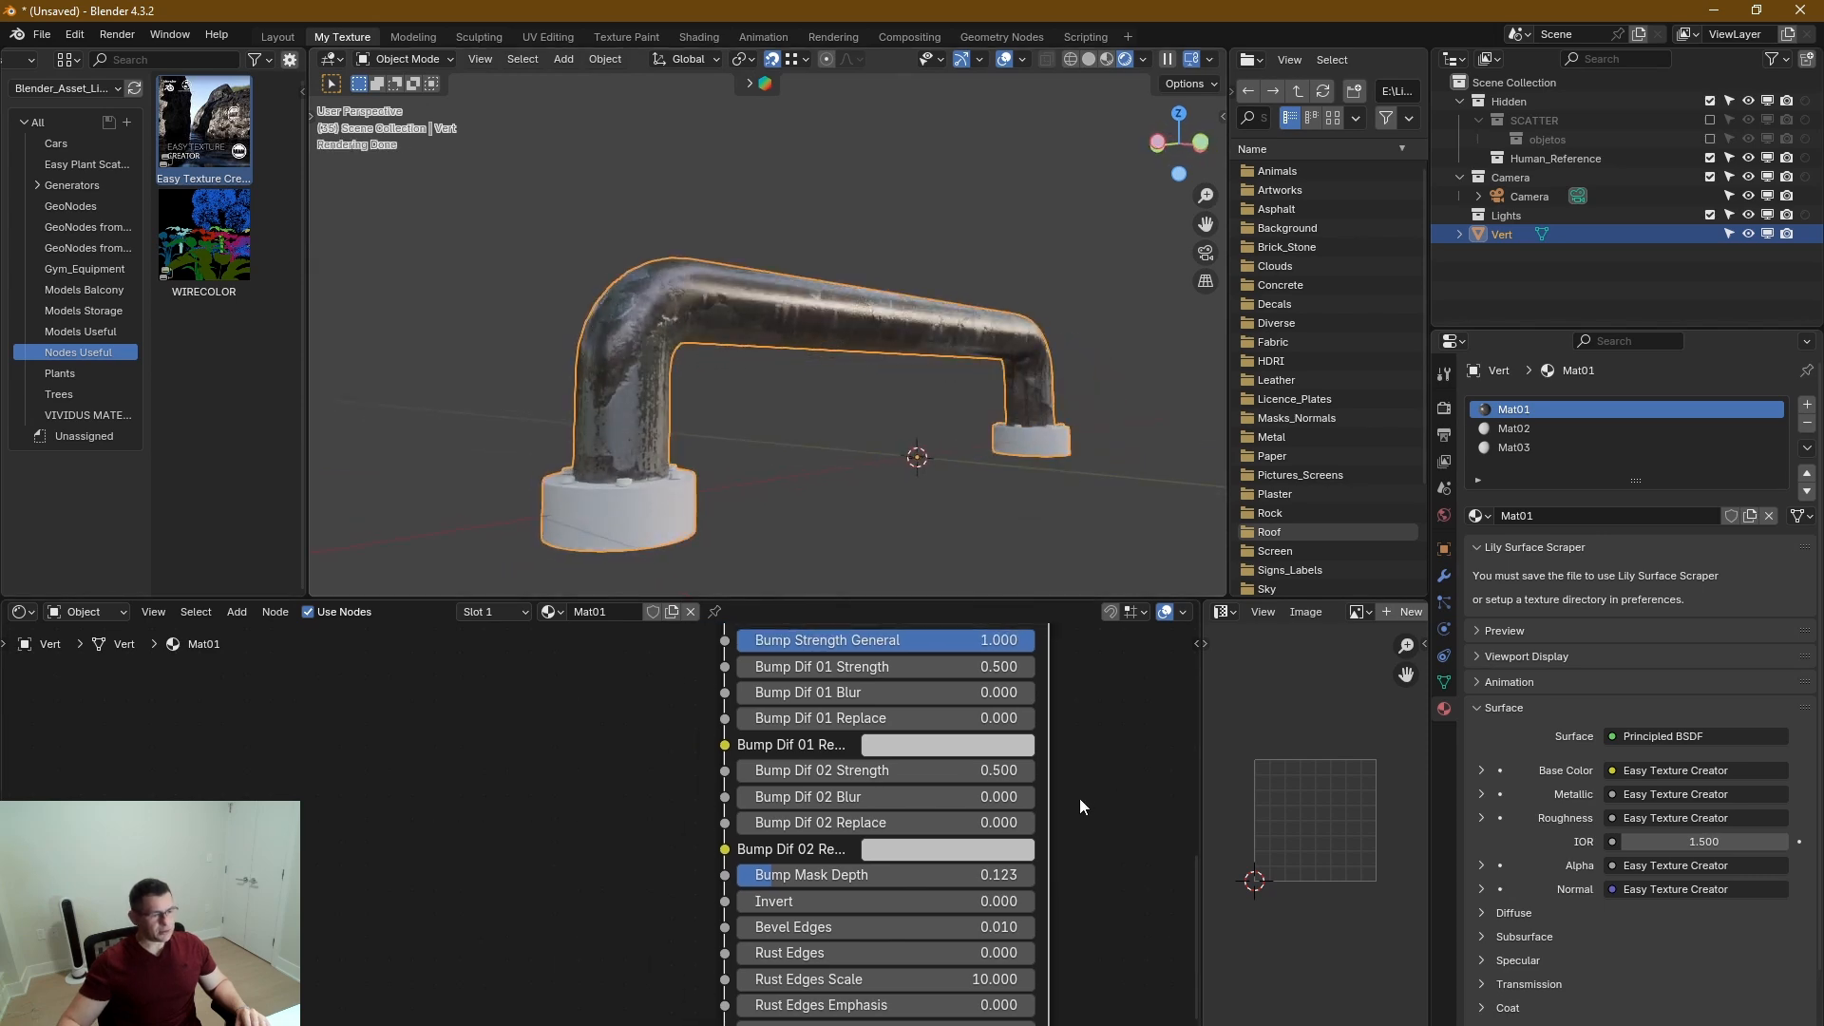
Test the Normal section's Leak Affect on the pipe bend and return it to 0.000.
middle_click_drag(1078, 941, 1046, 884, "shift")
scroll(618, 392, "up", 6)
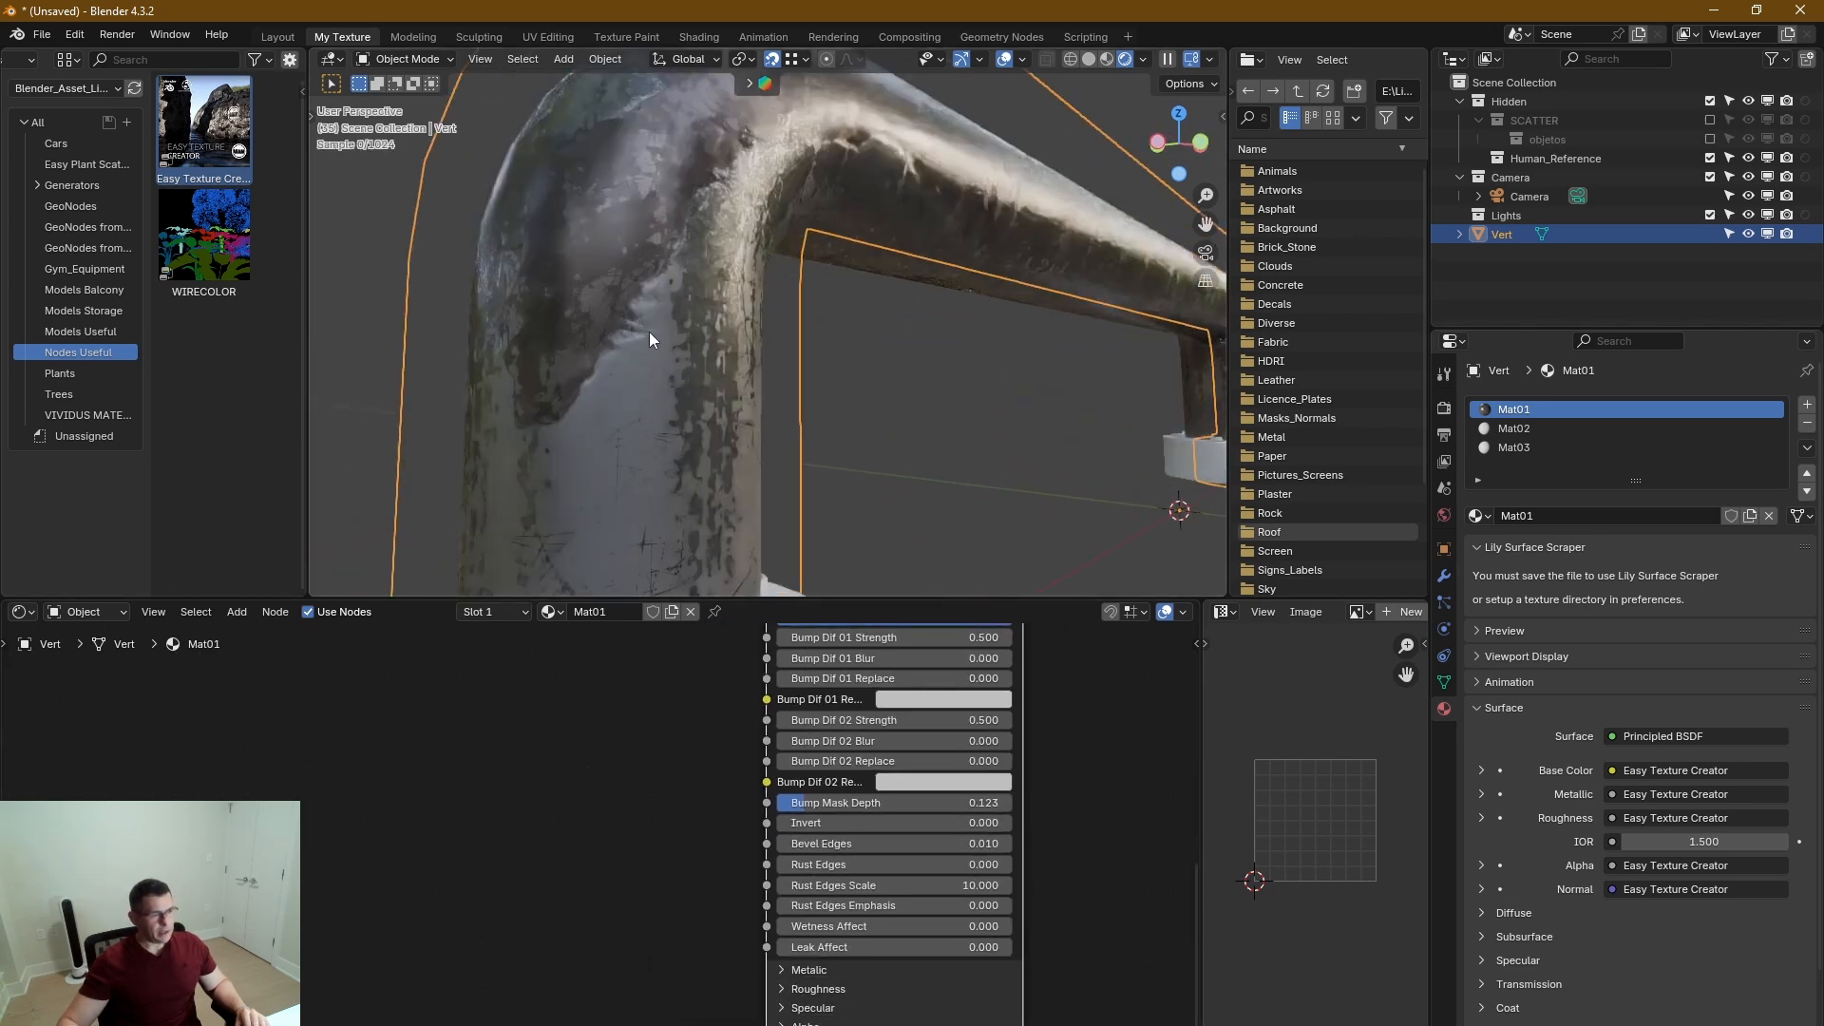
middle_click_drag(648, 332, 682, 305)
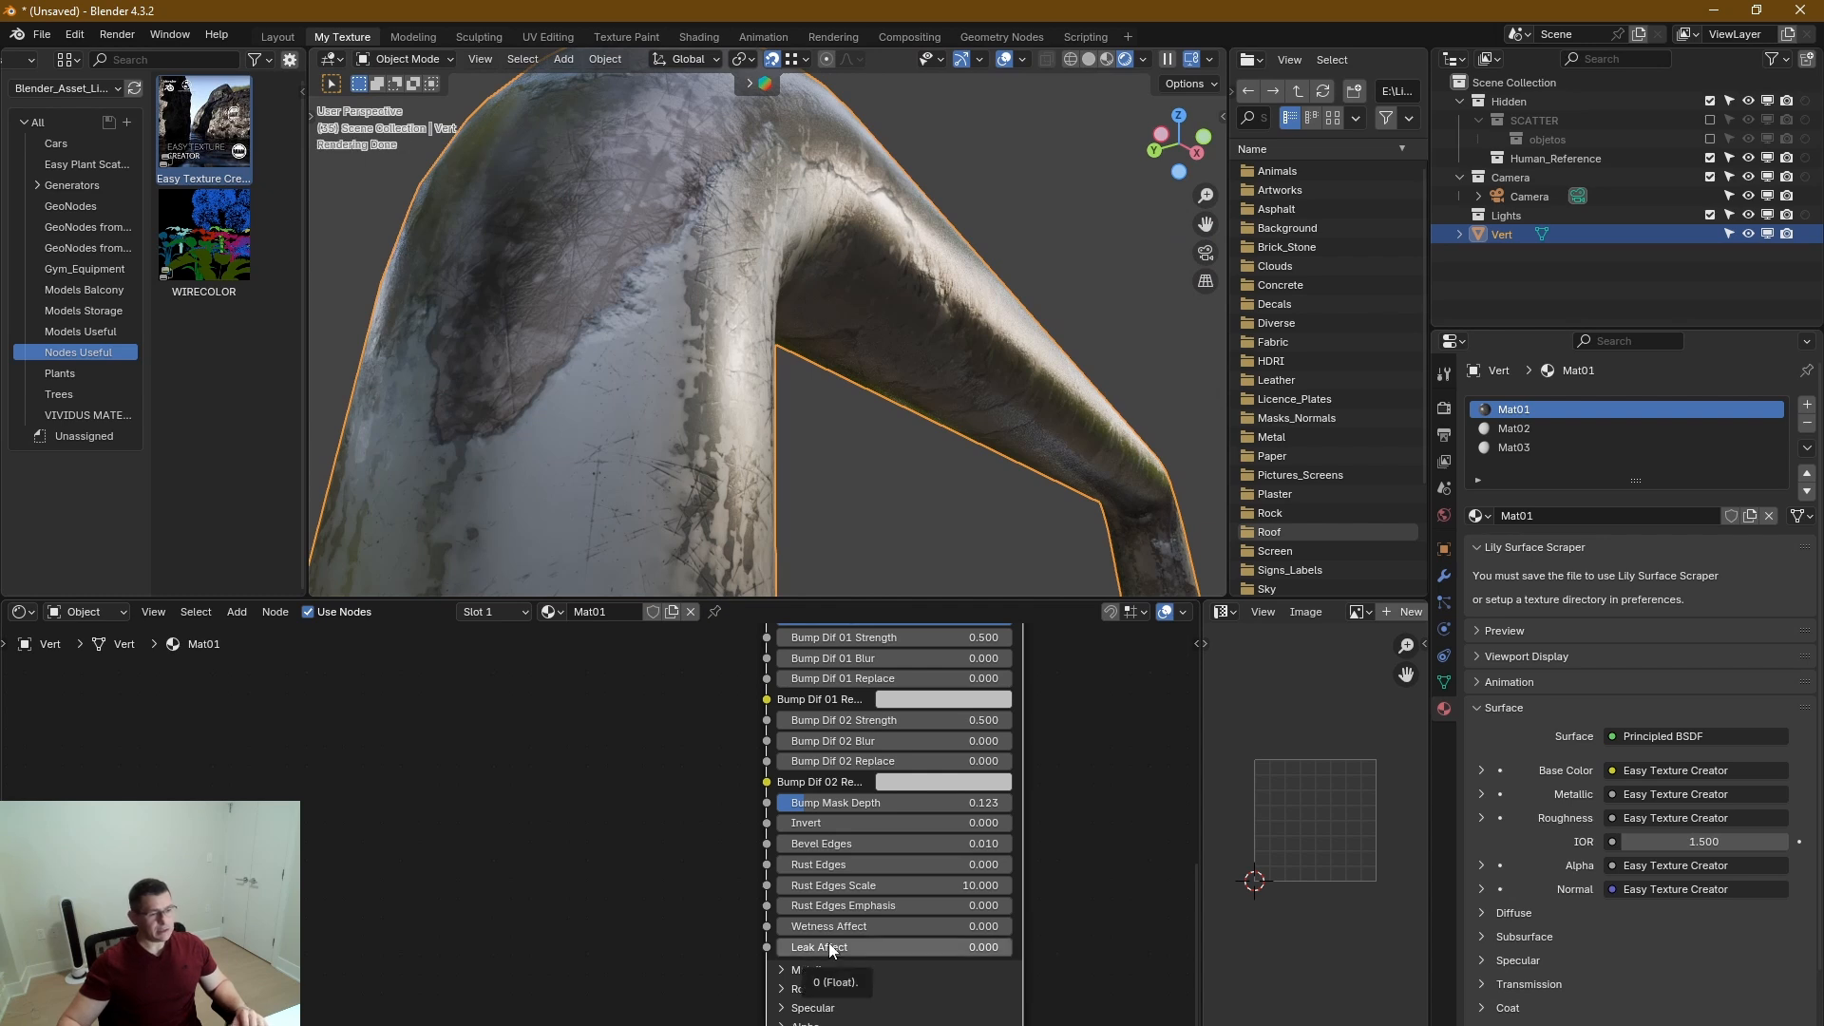
left_click_drag(828, 943, 775, 946)
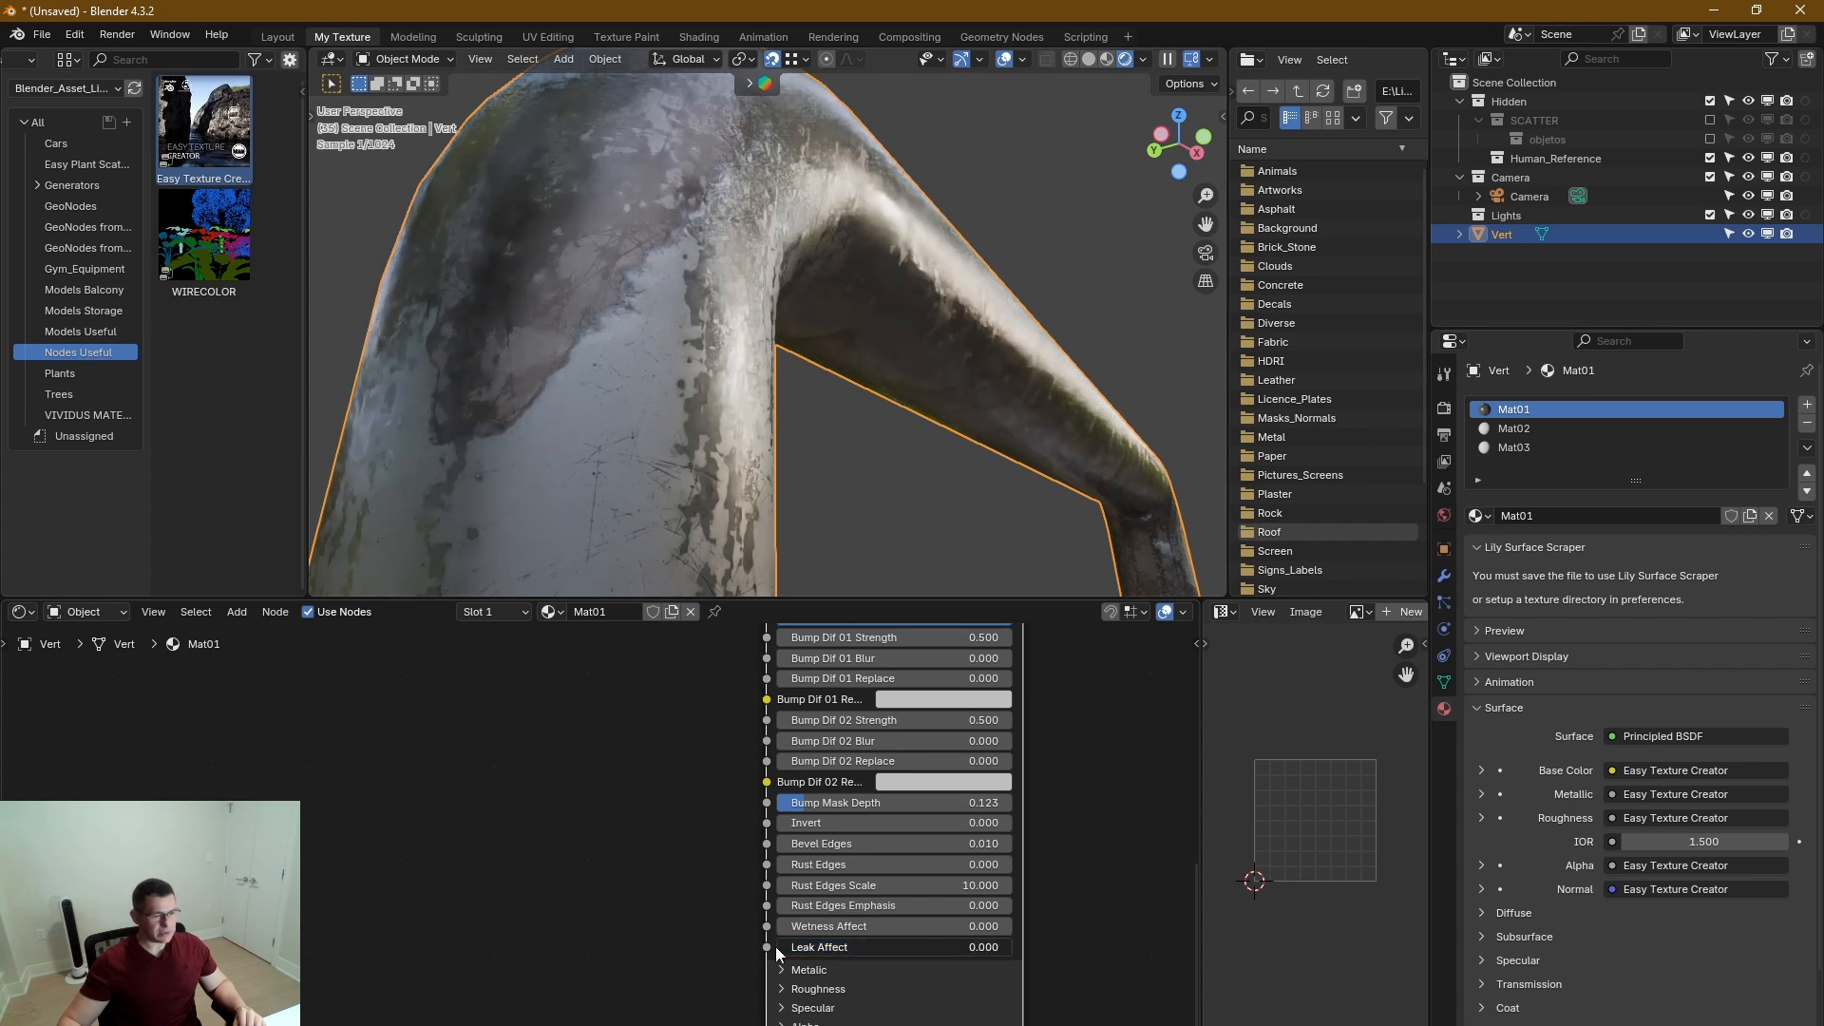
Collapse the Blend Diffuse 01 vs 02 and Normal sections and expand Edge Mask, with the pipe's base in view.
middle_click_drag(779, 450, 801, 386)
scroll(1079, 760, "down", 10)
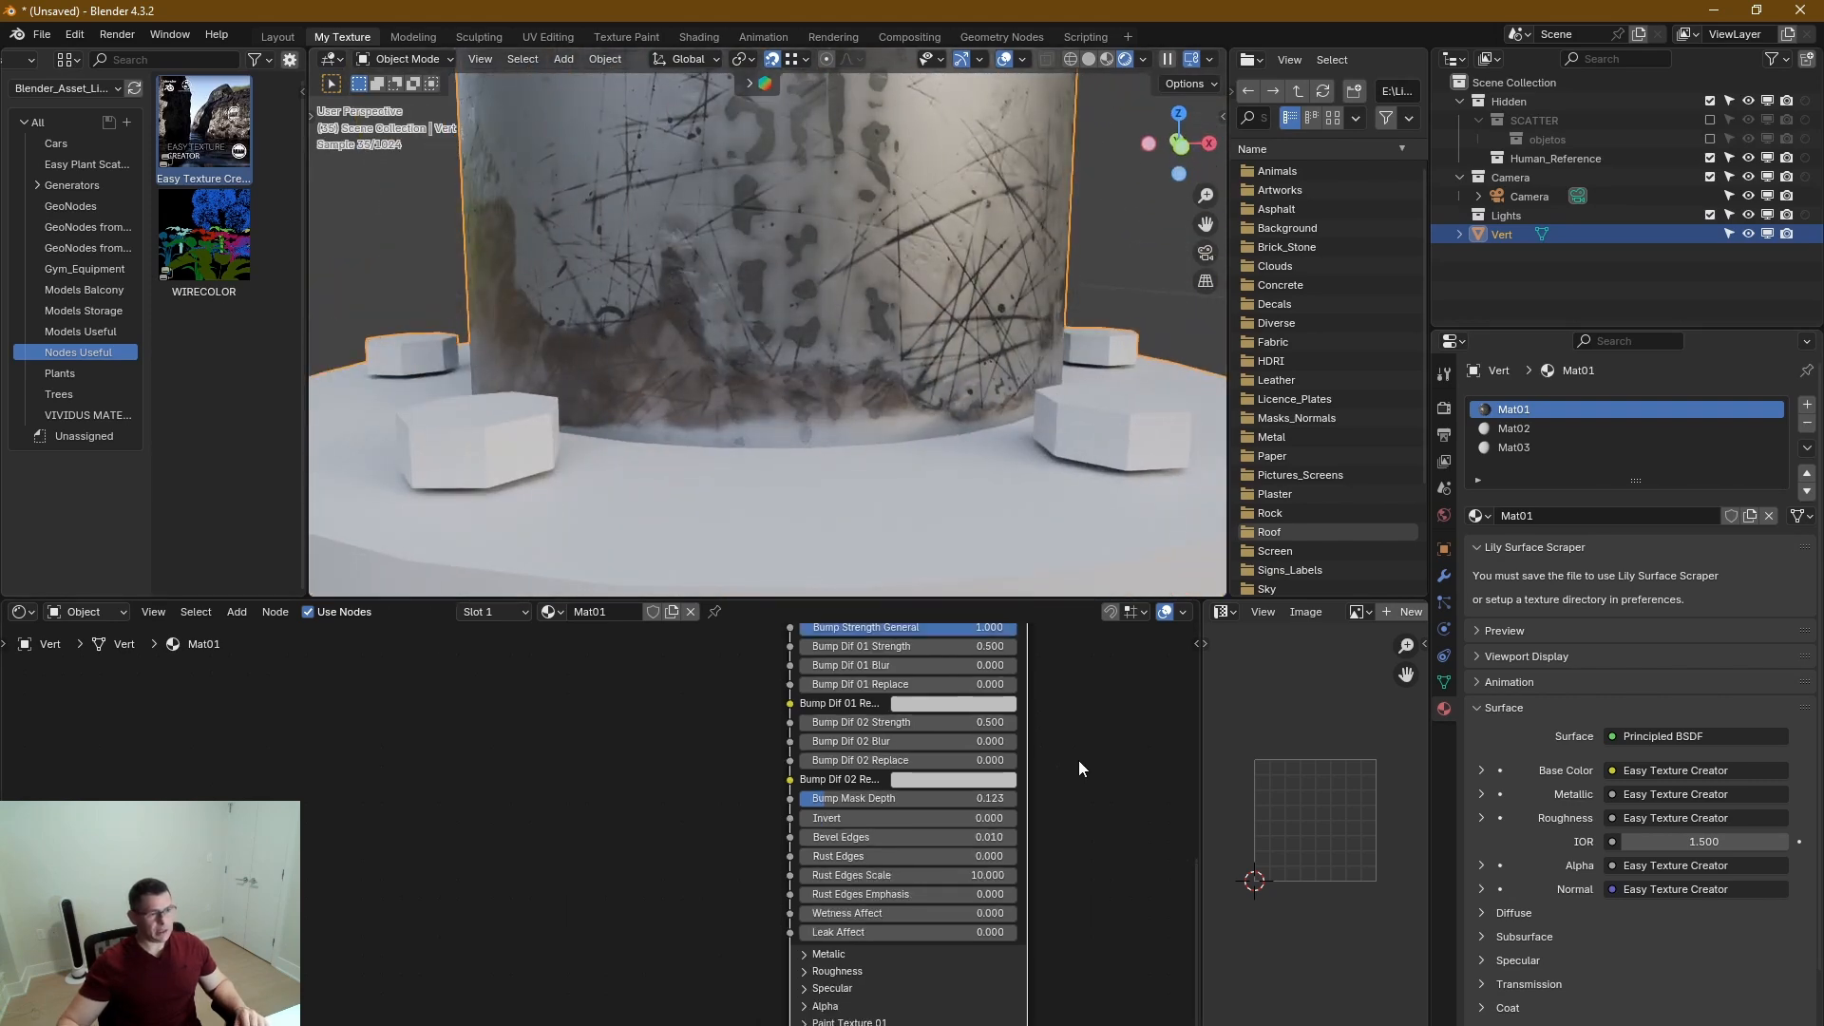
middle_click_drag(1041, 726, 969, 941)
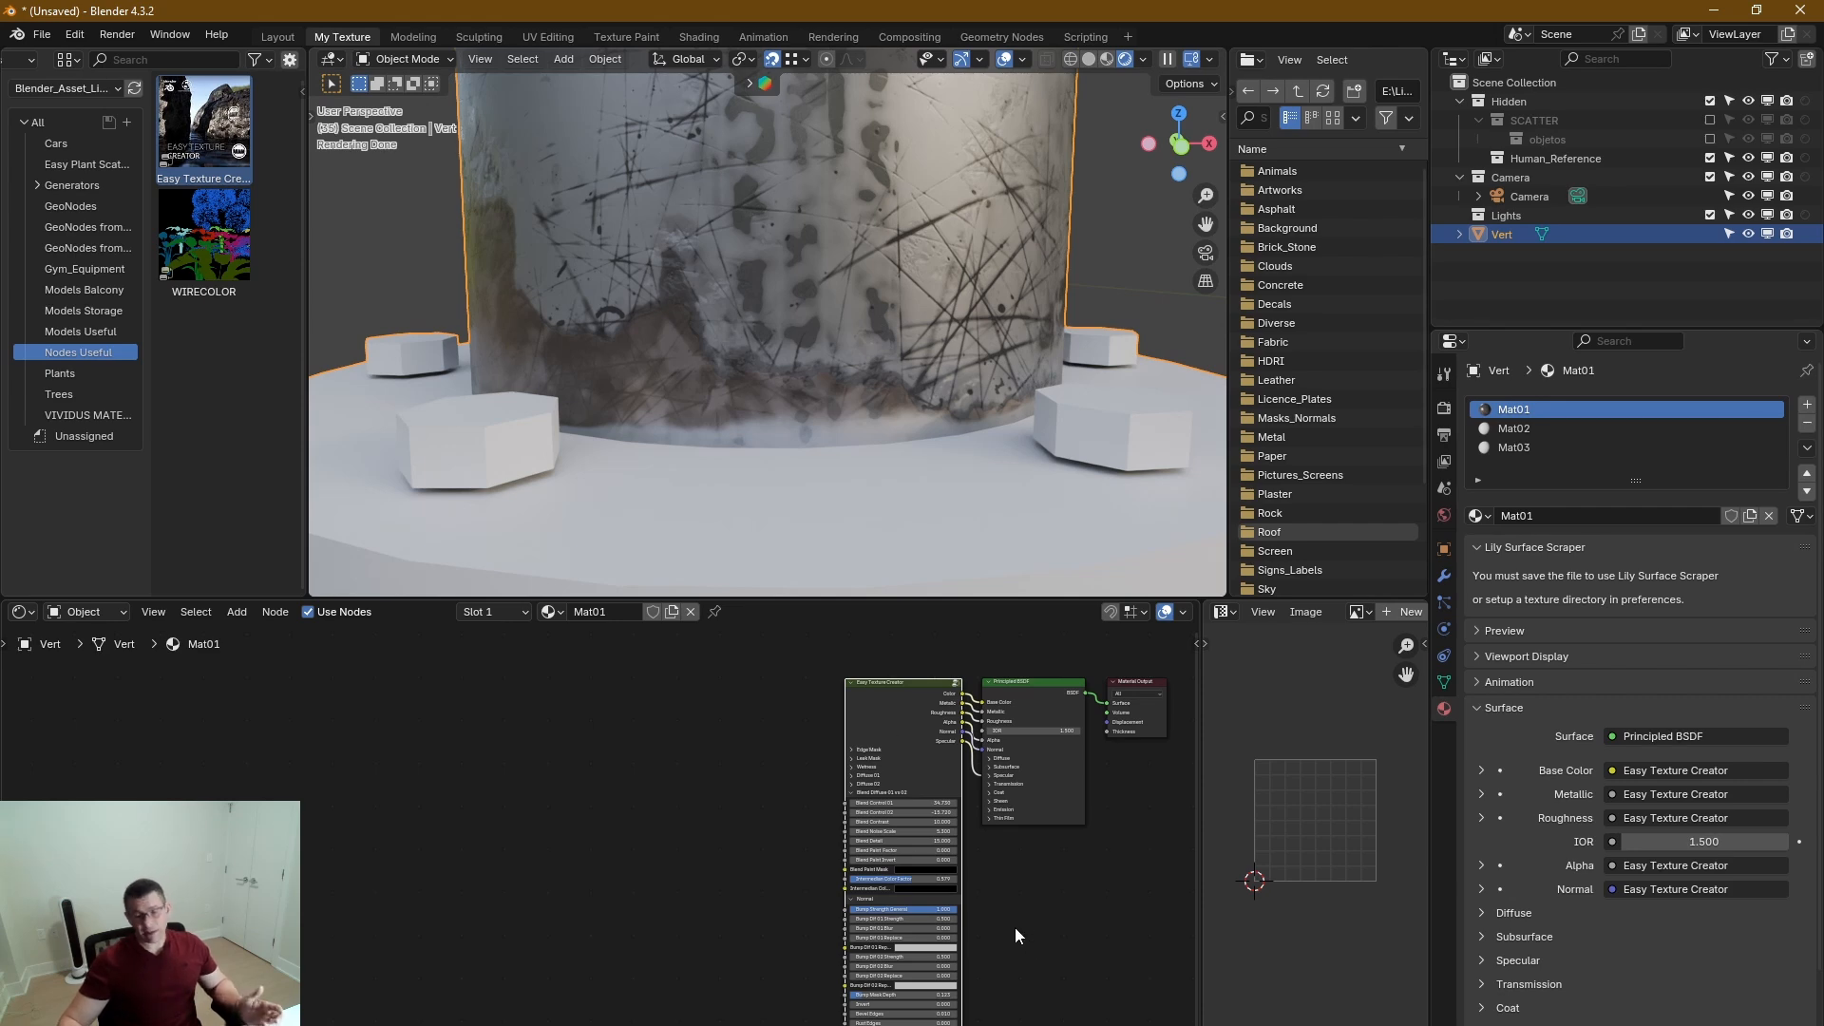
scroll(815, 788, "up", 5)
left_click(863, 804)
left_click(862, 817)
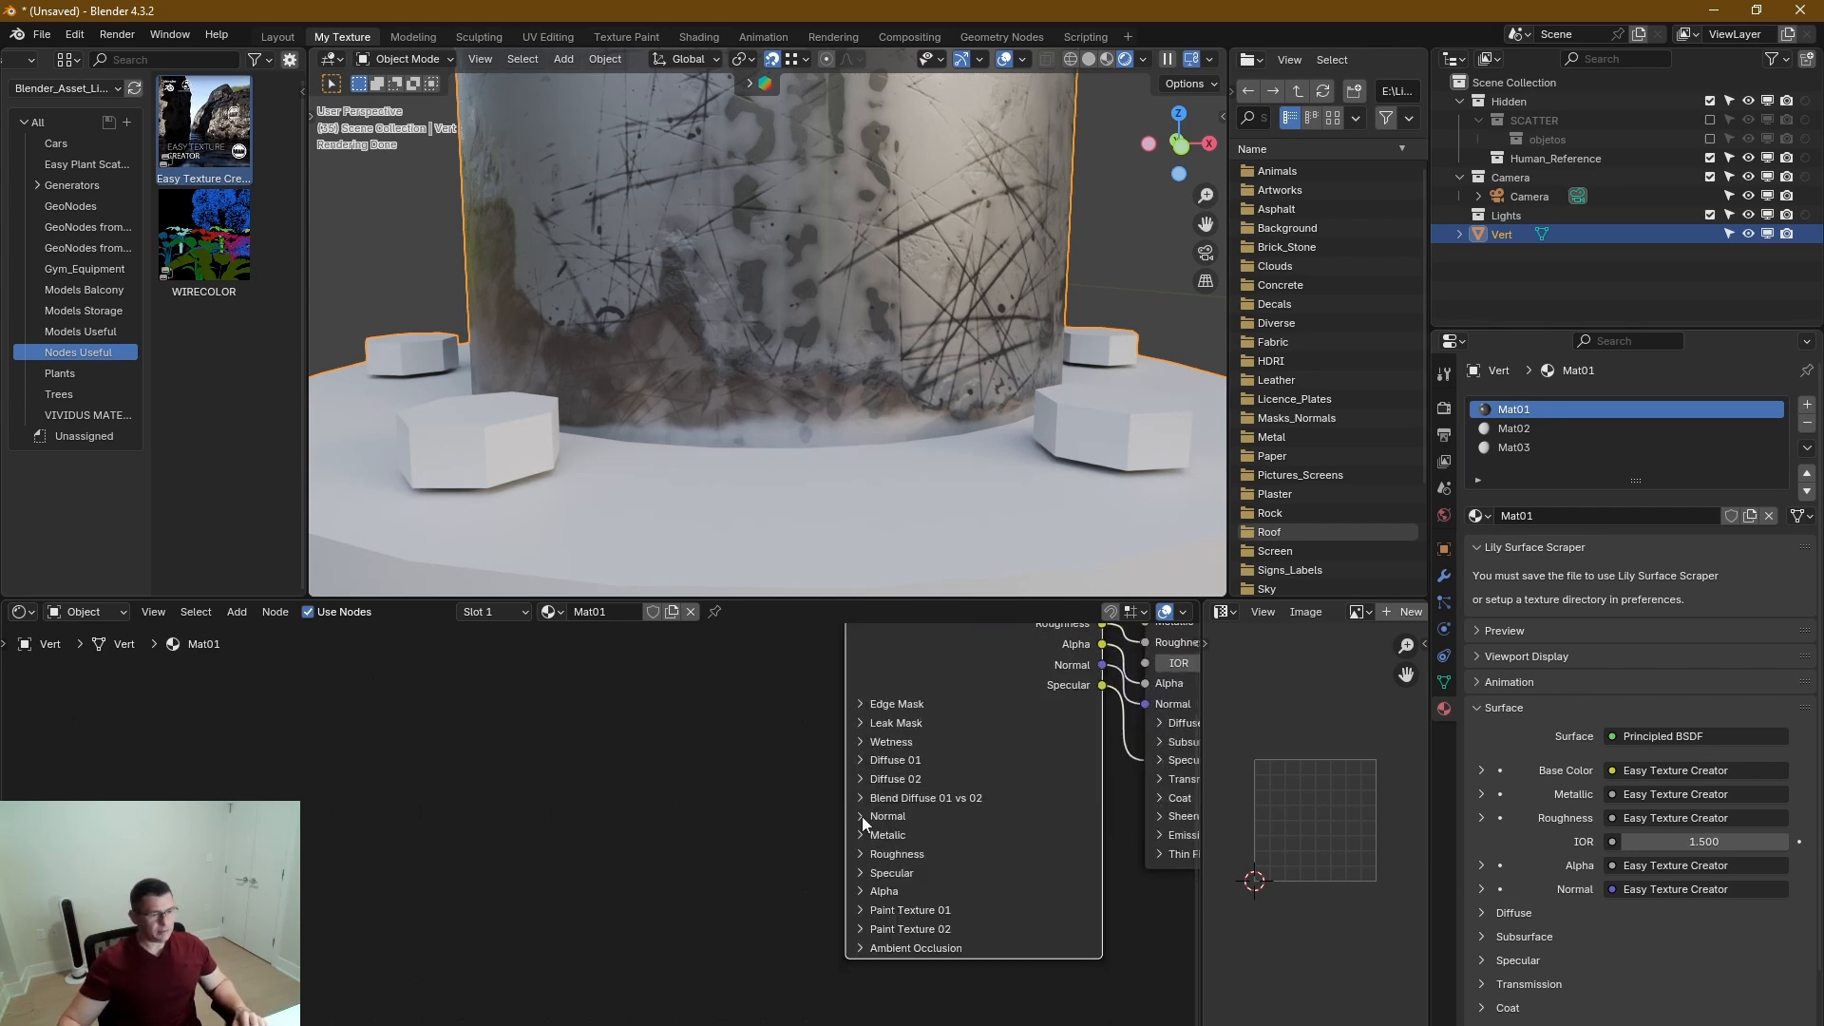
left_click(861, 704)
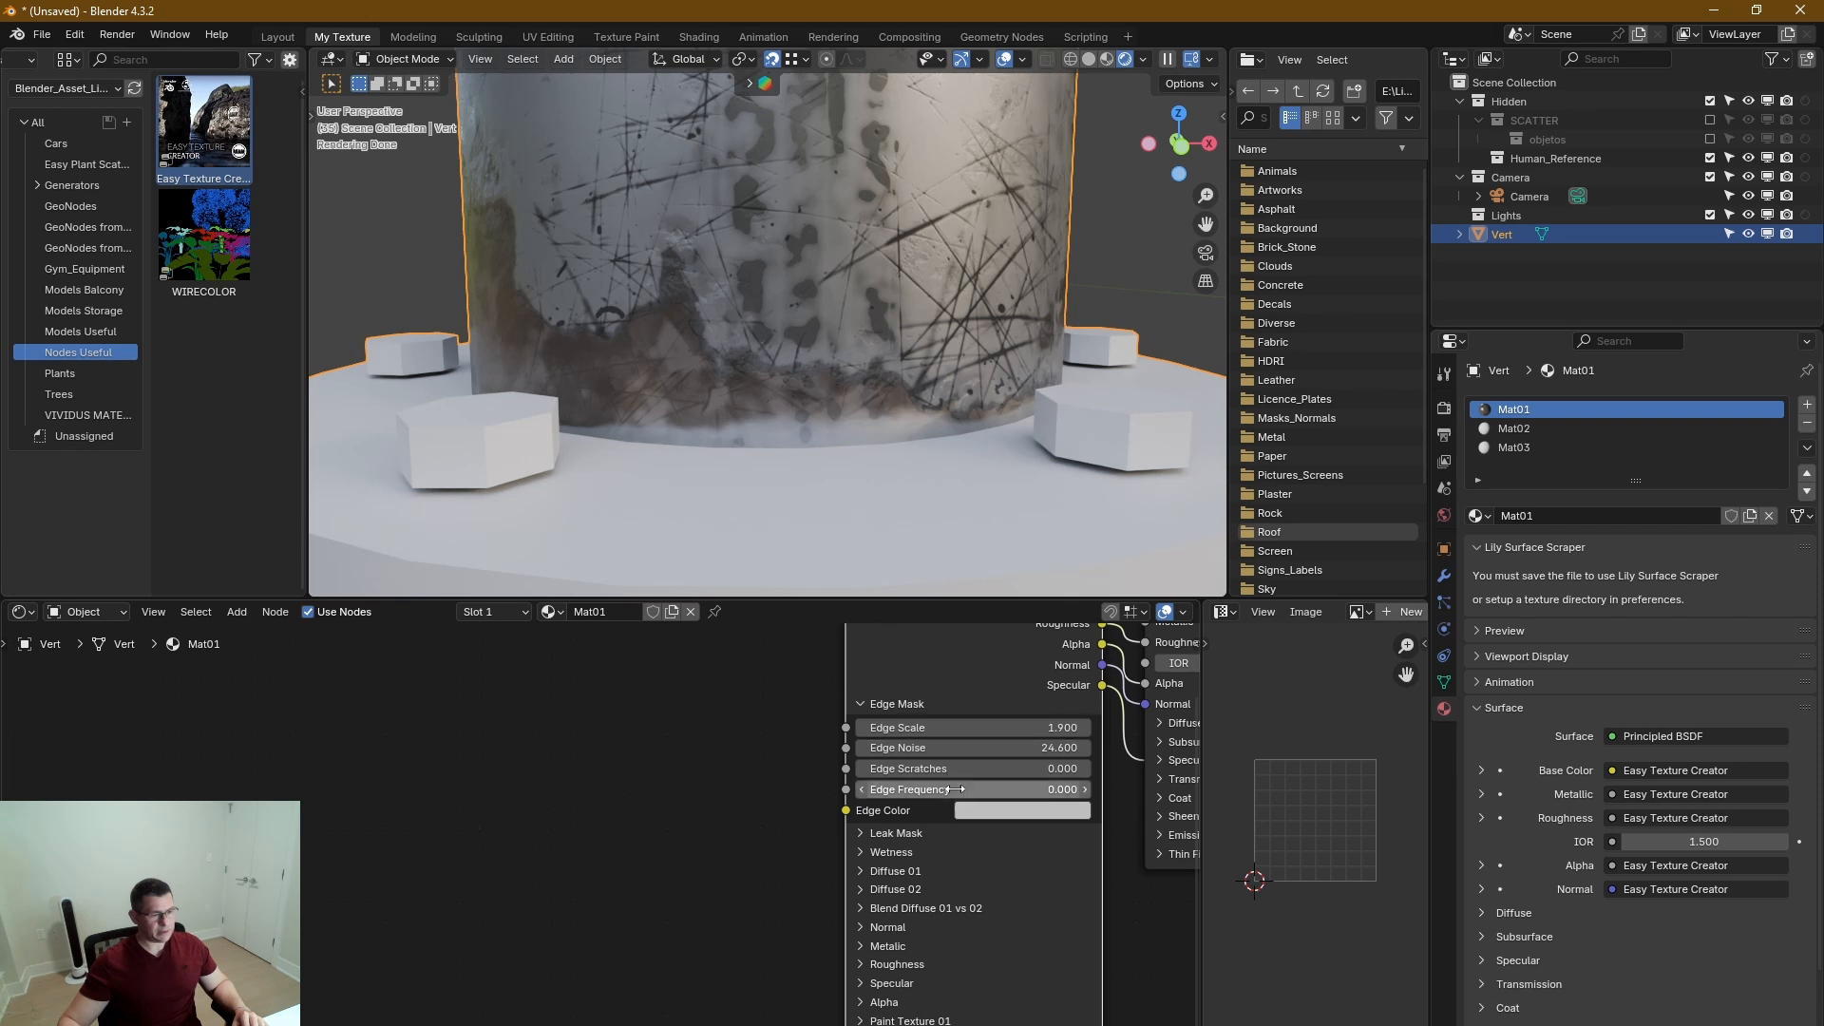
Set the Edge Color to dark rust brown, hex 643116, and inspect the edge at the pipe's base.
left_click(1043, 812)
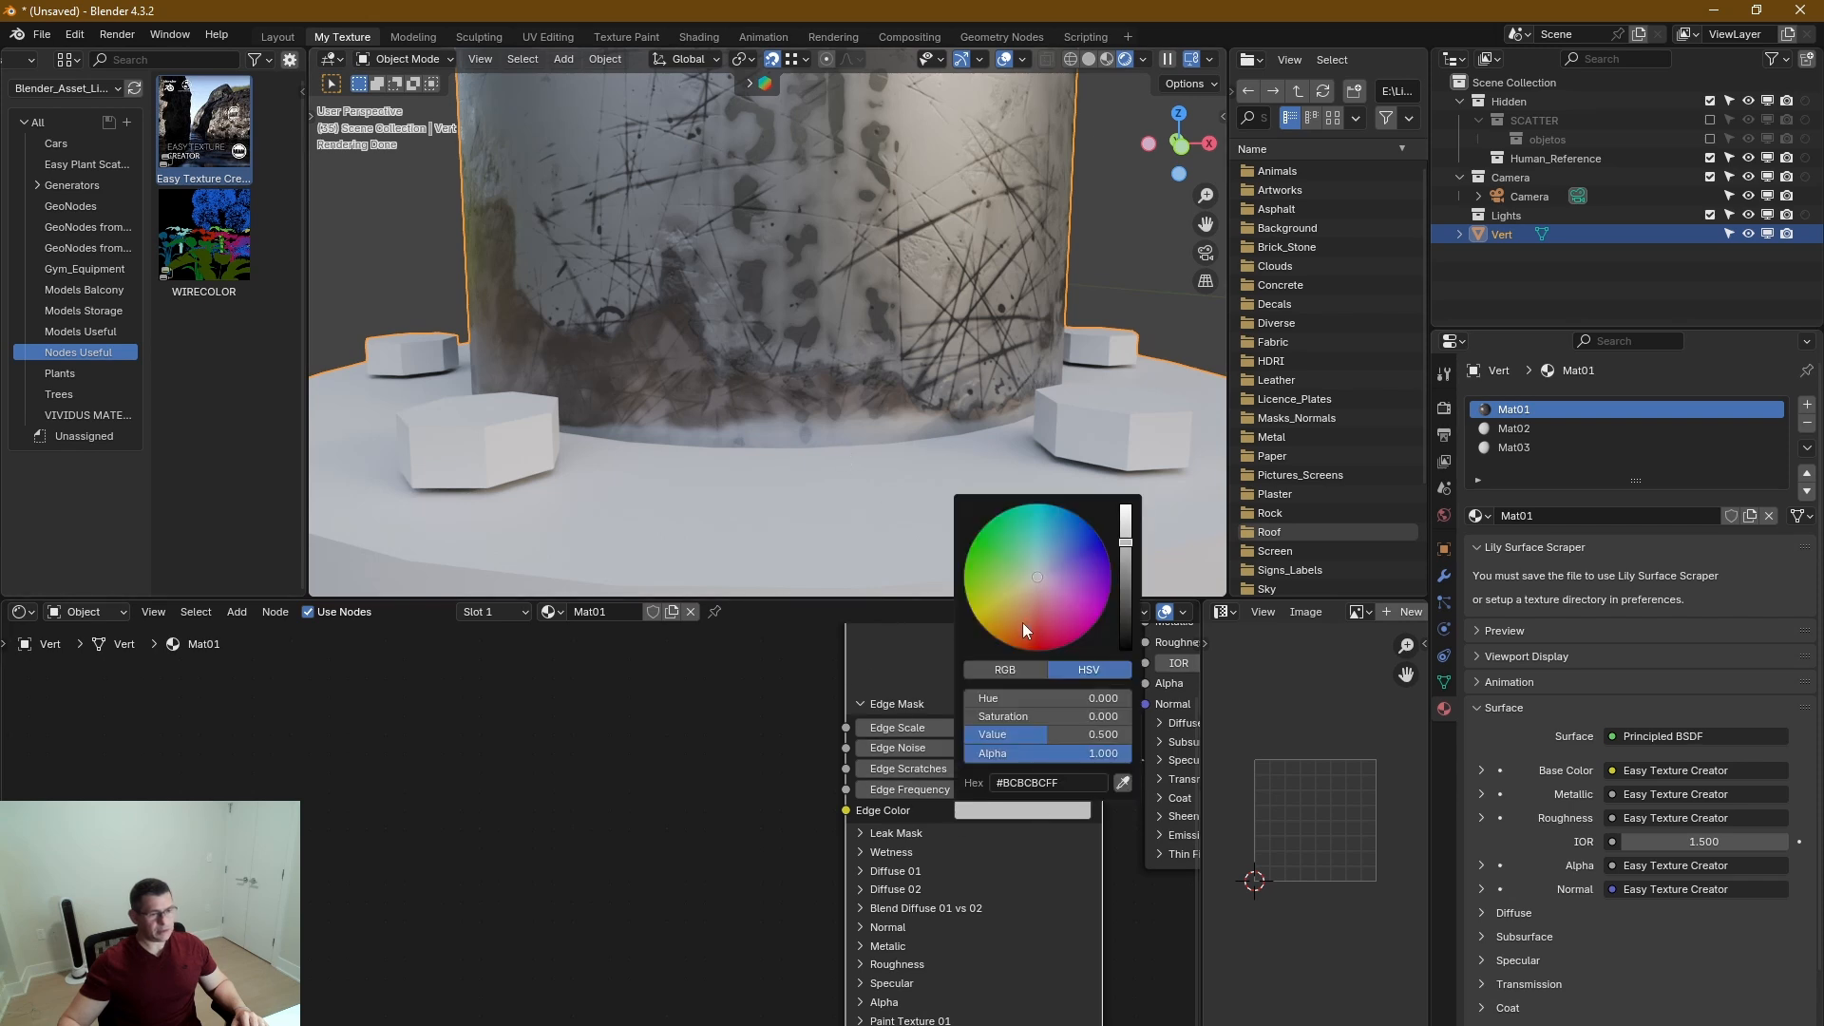
left_click_drag(1023, 623, 1016, 631)
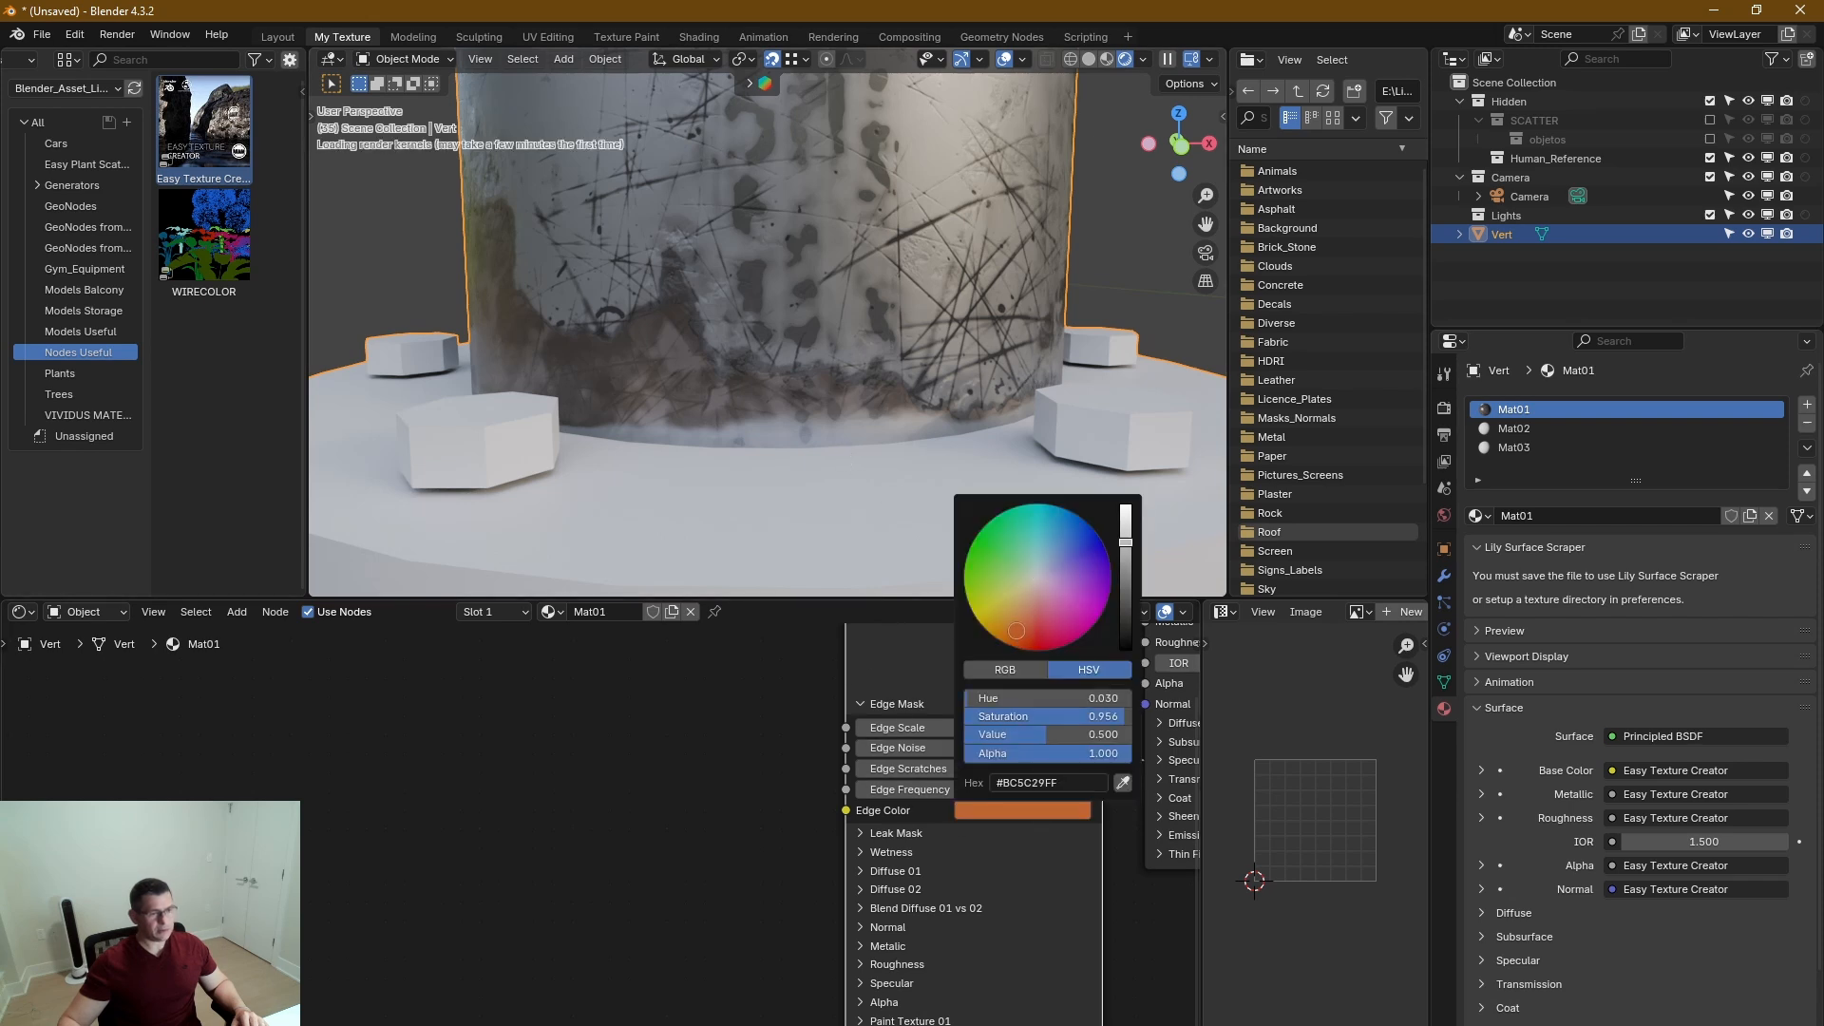
left_click(1128, 595)
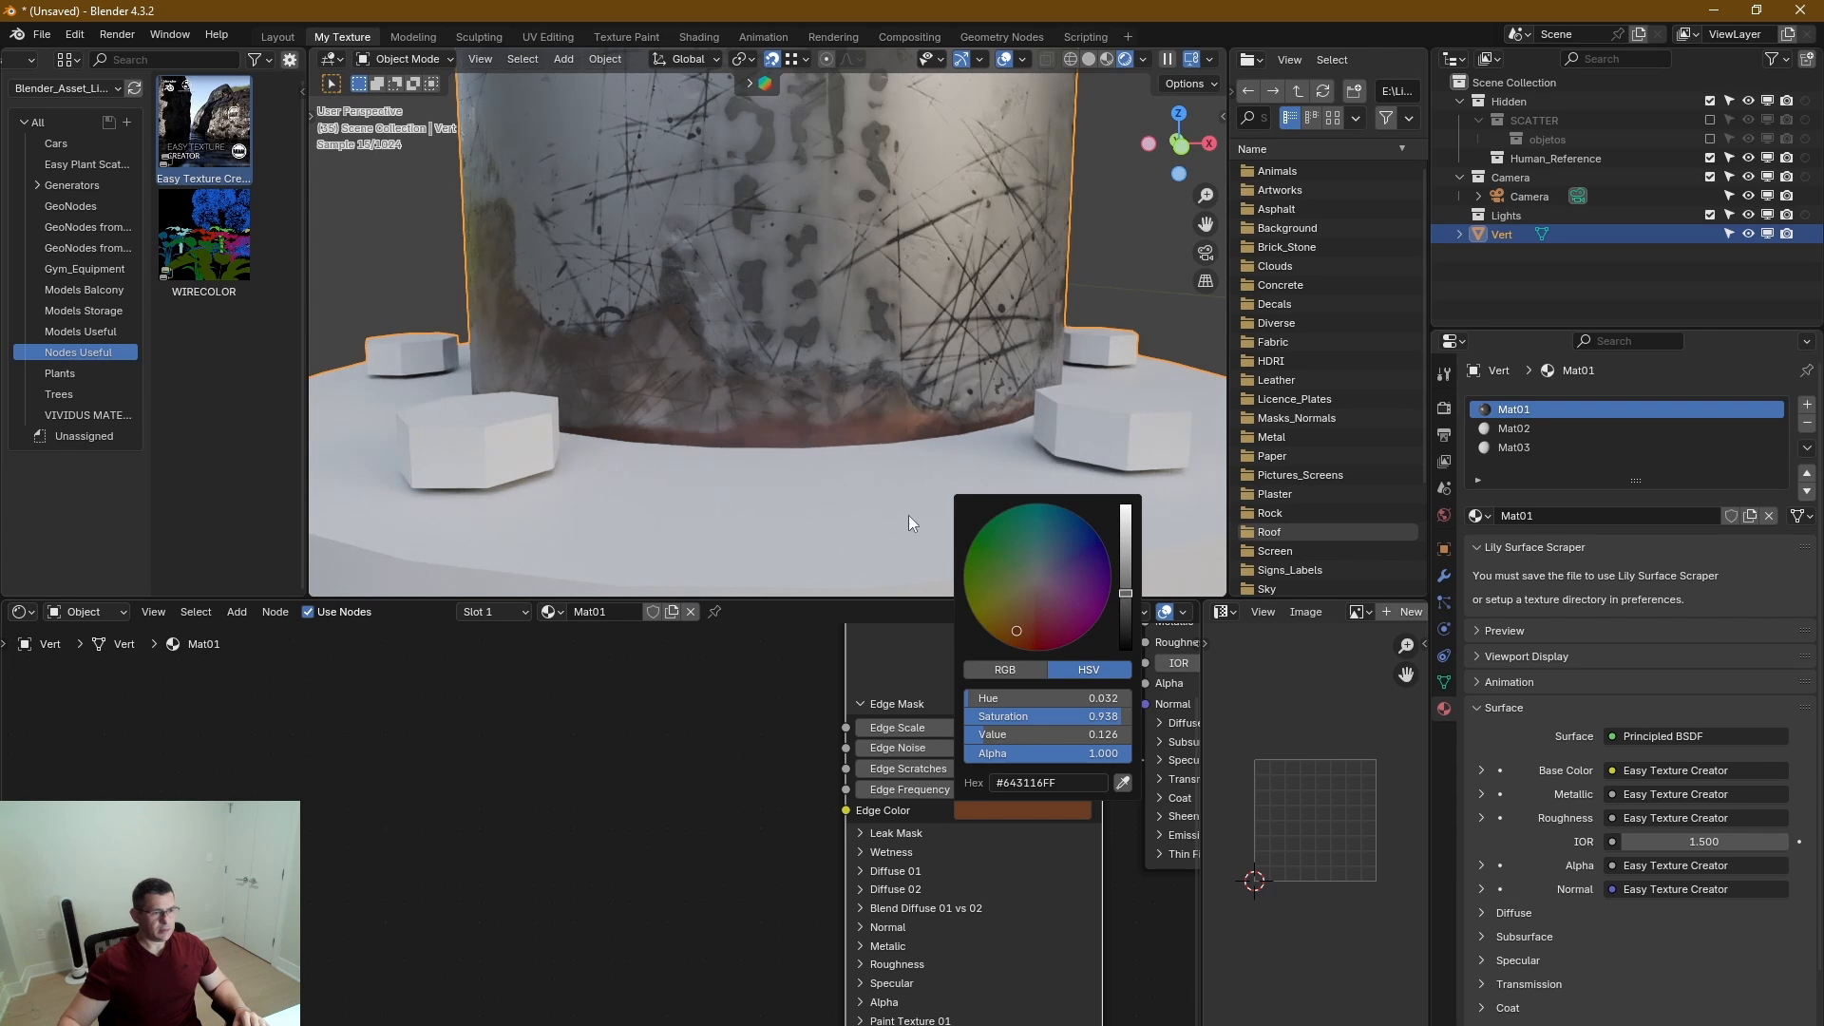
middle_click_drag(893, 464, 895, 441)
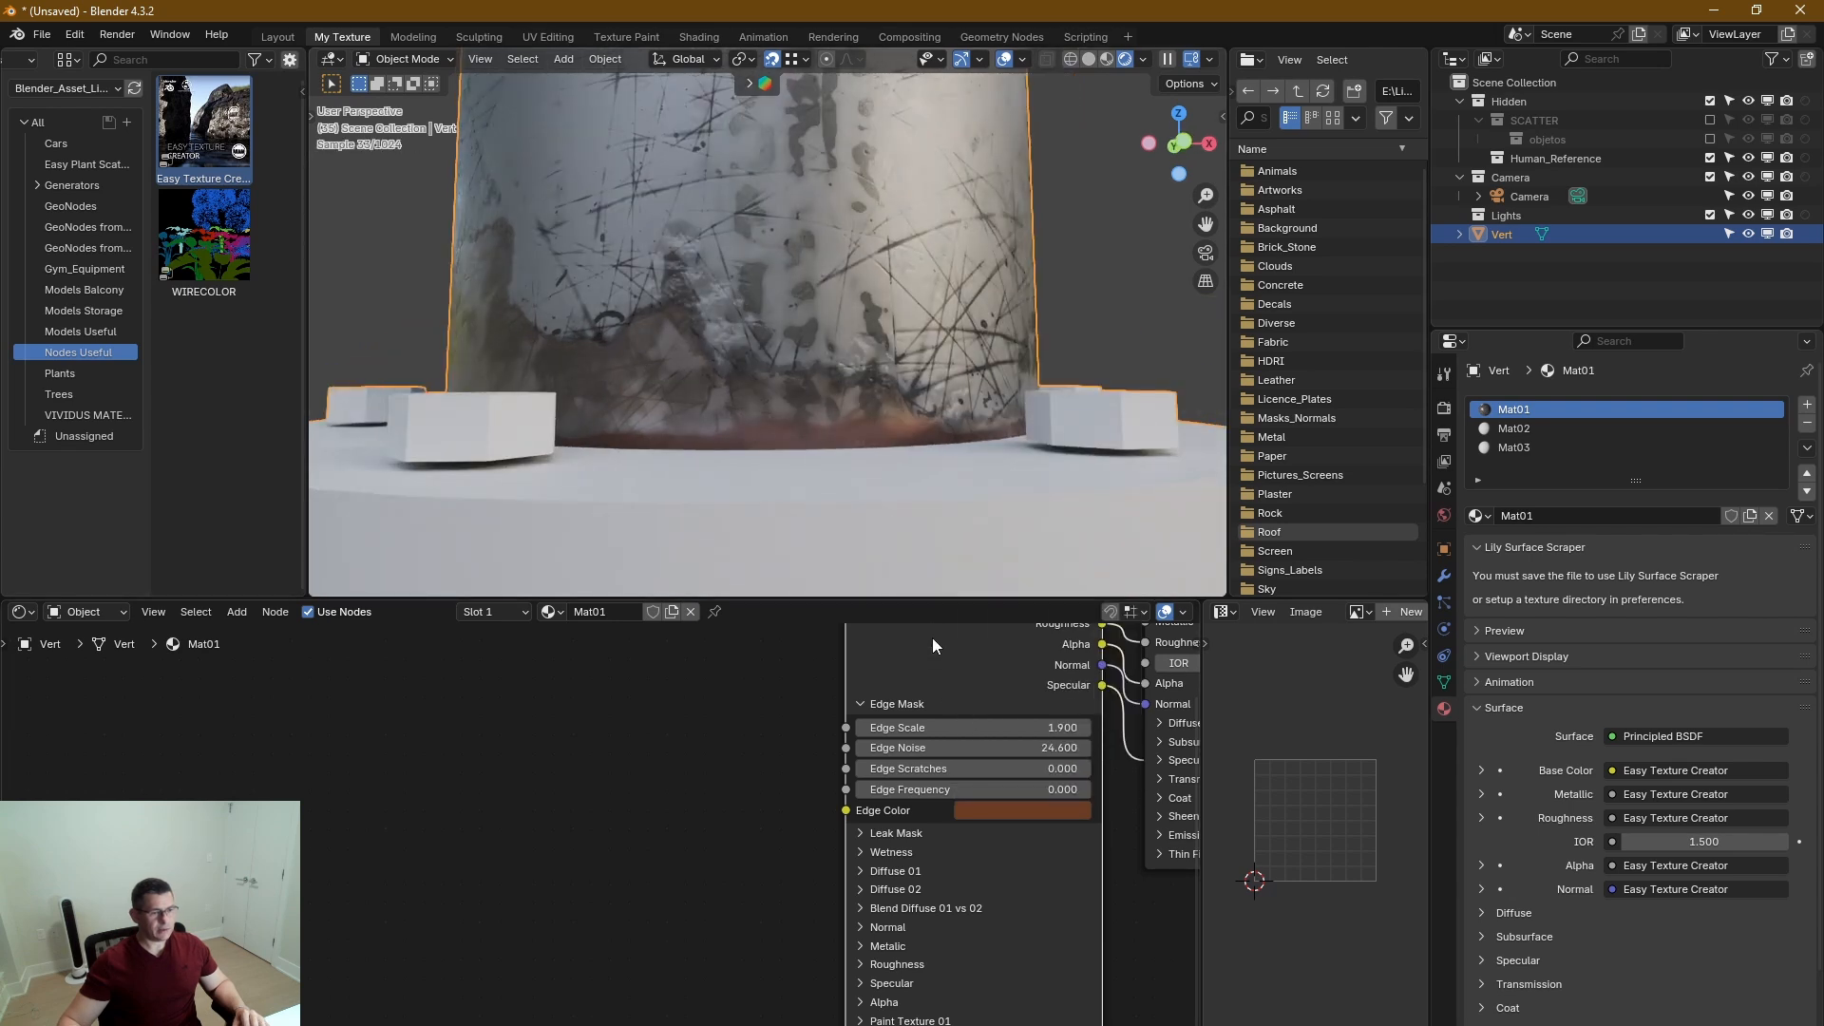
Add an Image Texture with Mapping and Texture Coordinate nodes and connect its Color output to Edge Color.
middle_click_drag(932, 636, 893, 692)
scroll(941, 728, "down", 2)
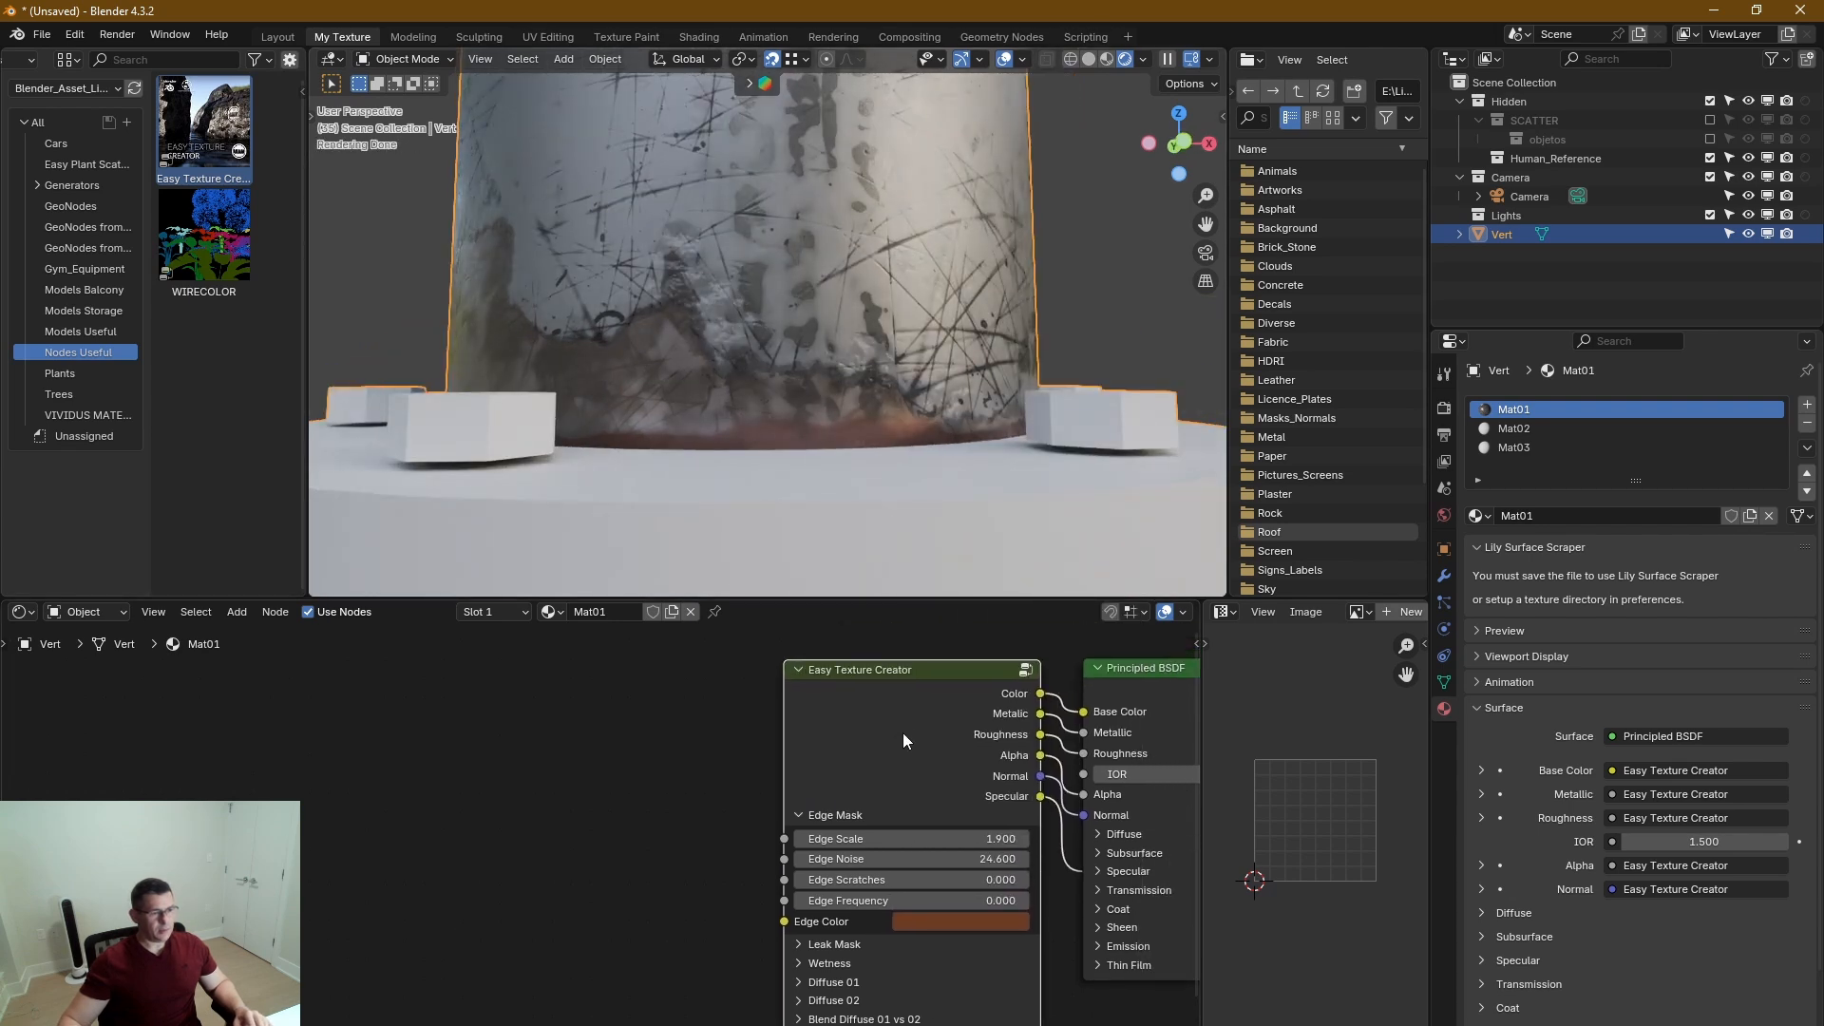
scroll(904, 726, "down", 1)
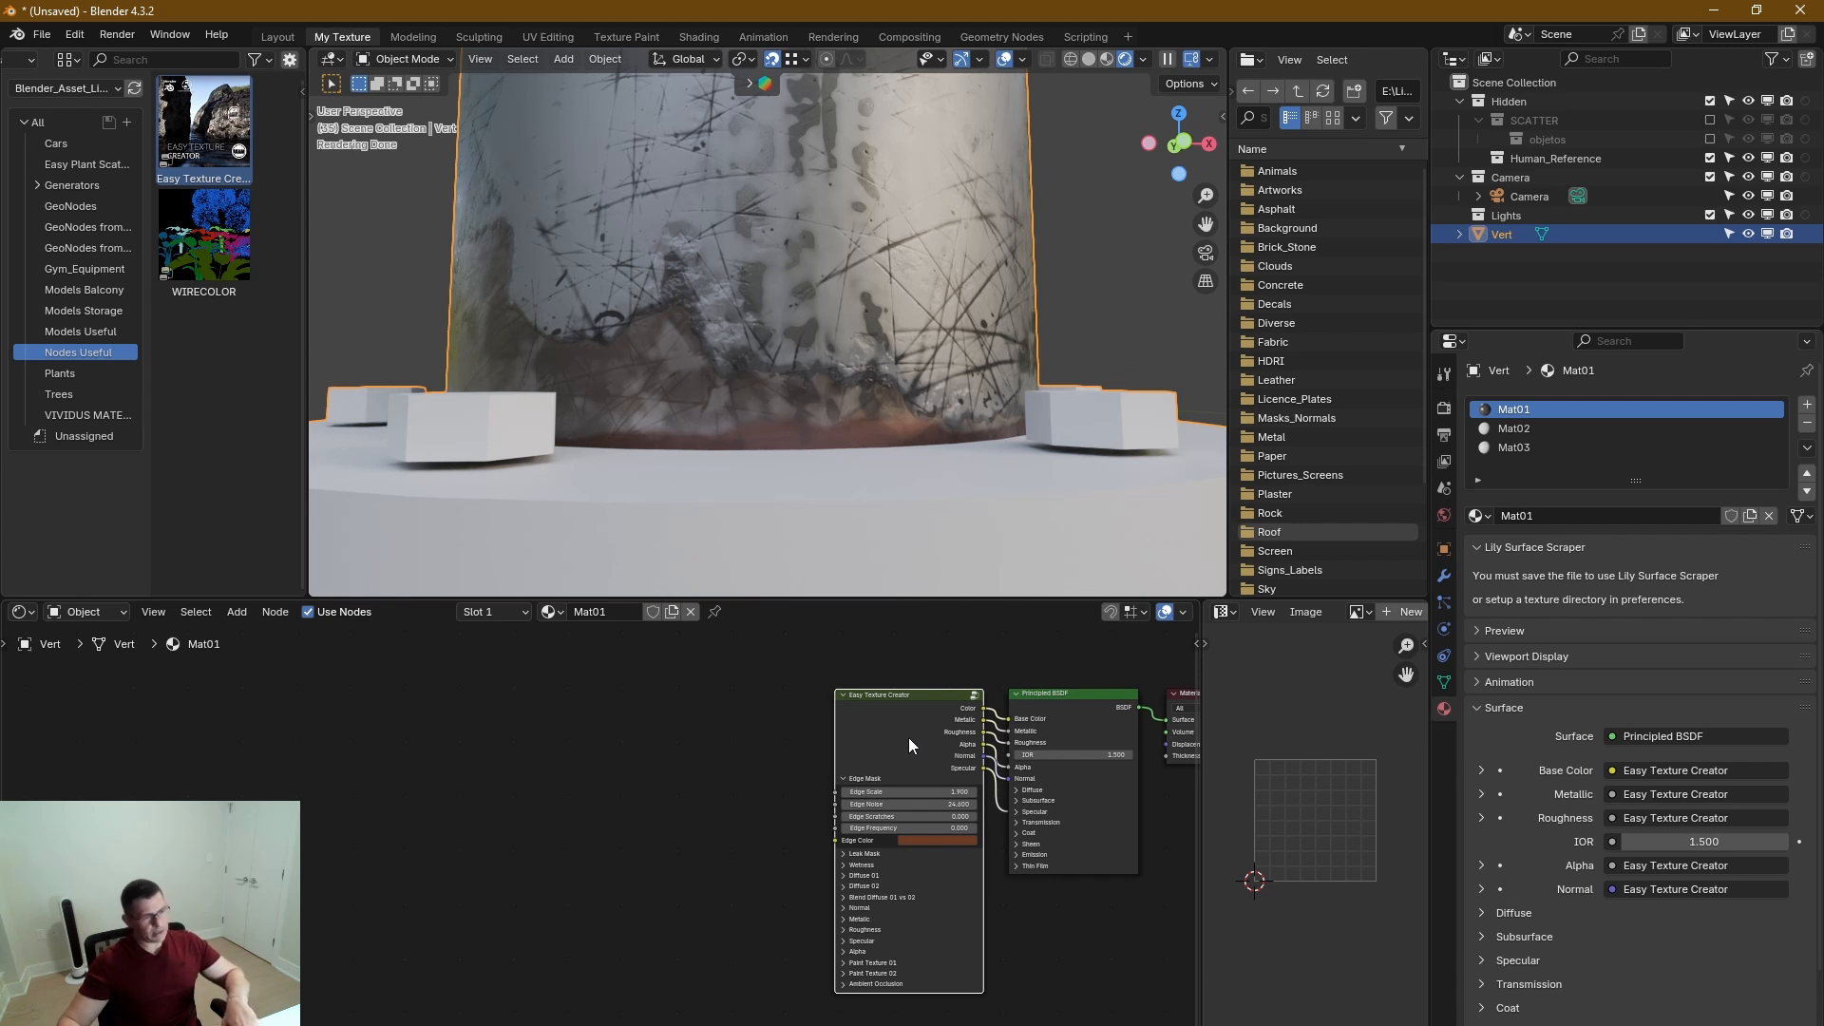
key("ctrl+t")
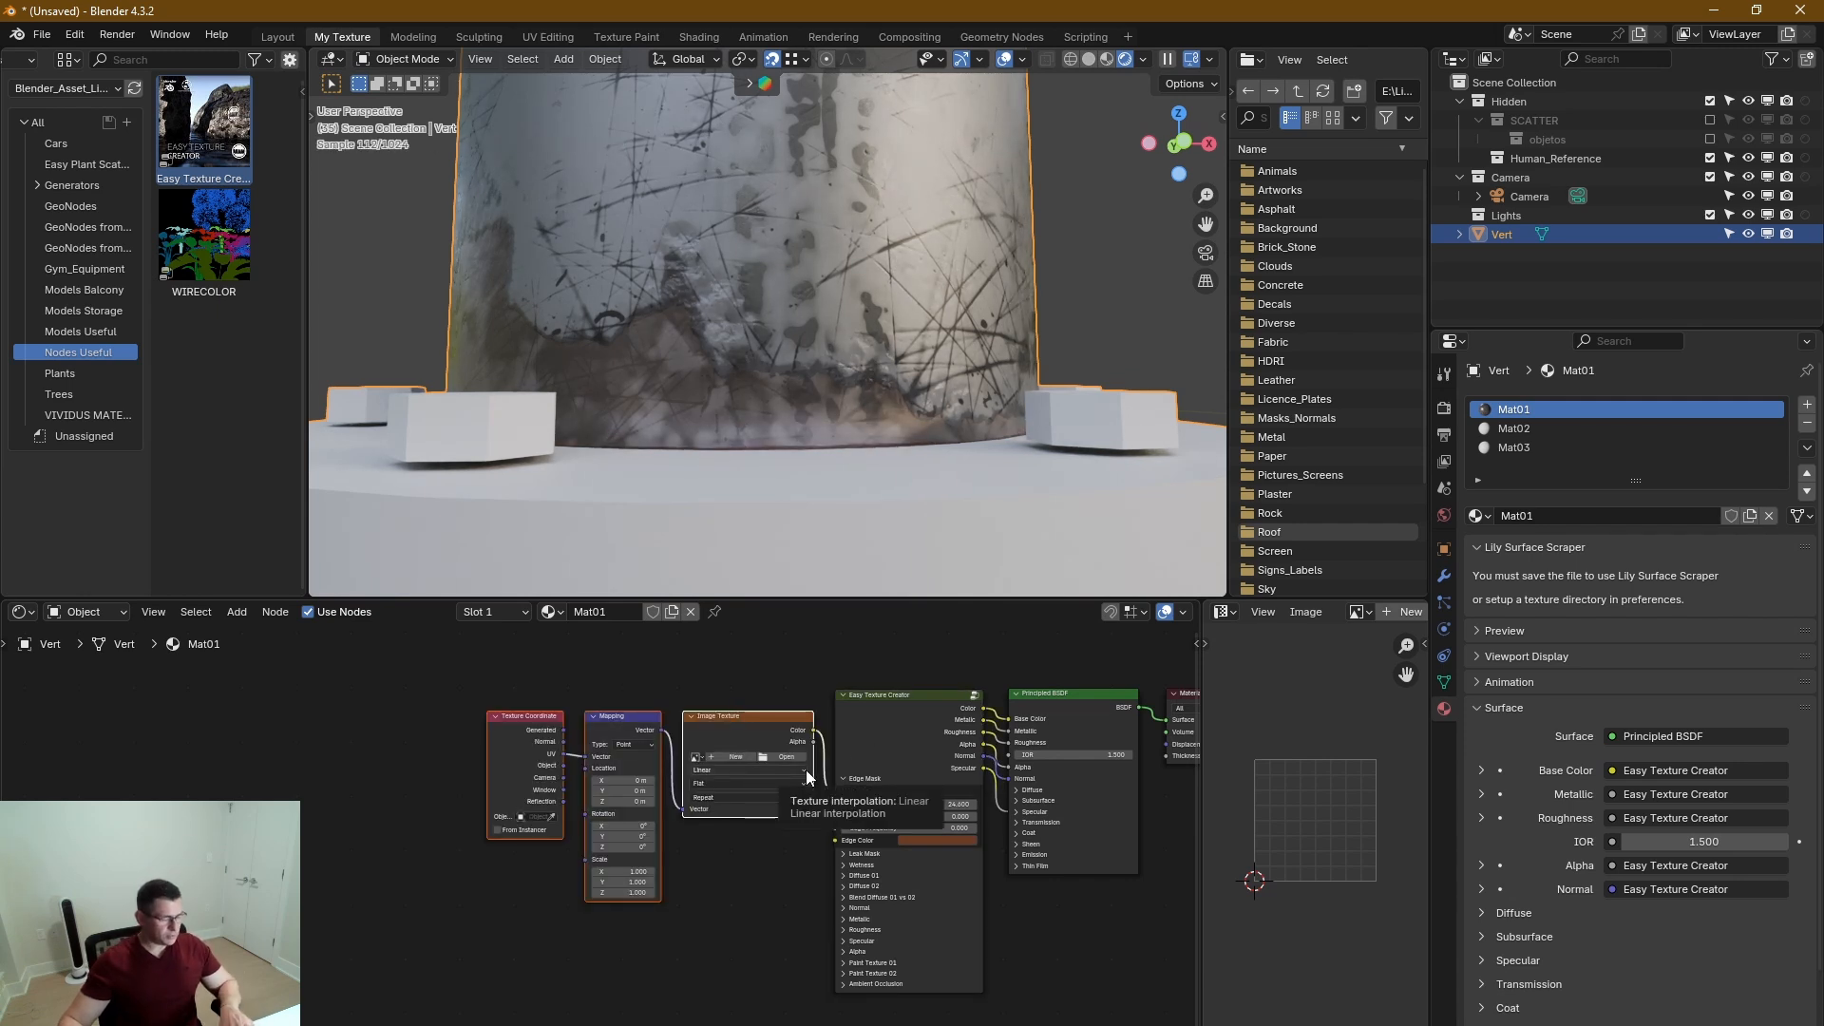
middle_click_drag(806, 770, 780, 730)
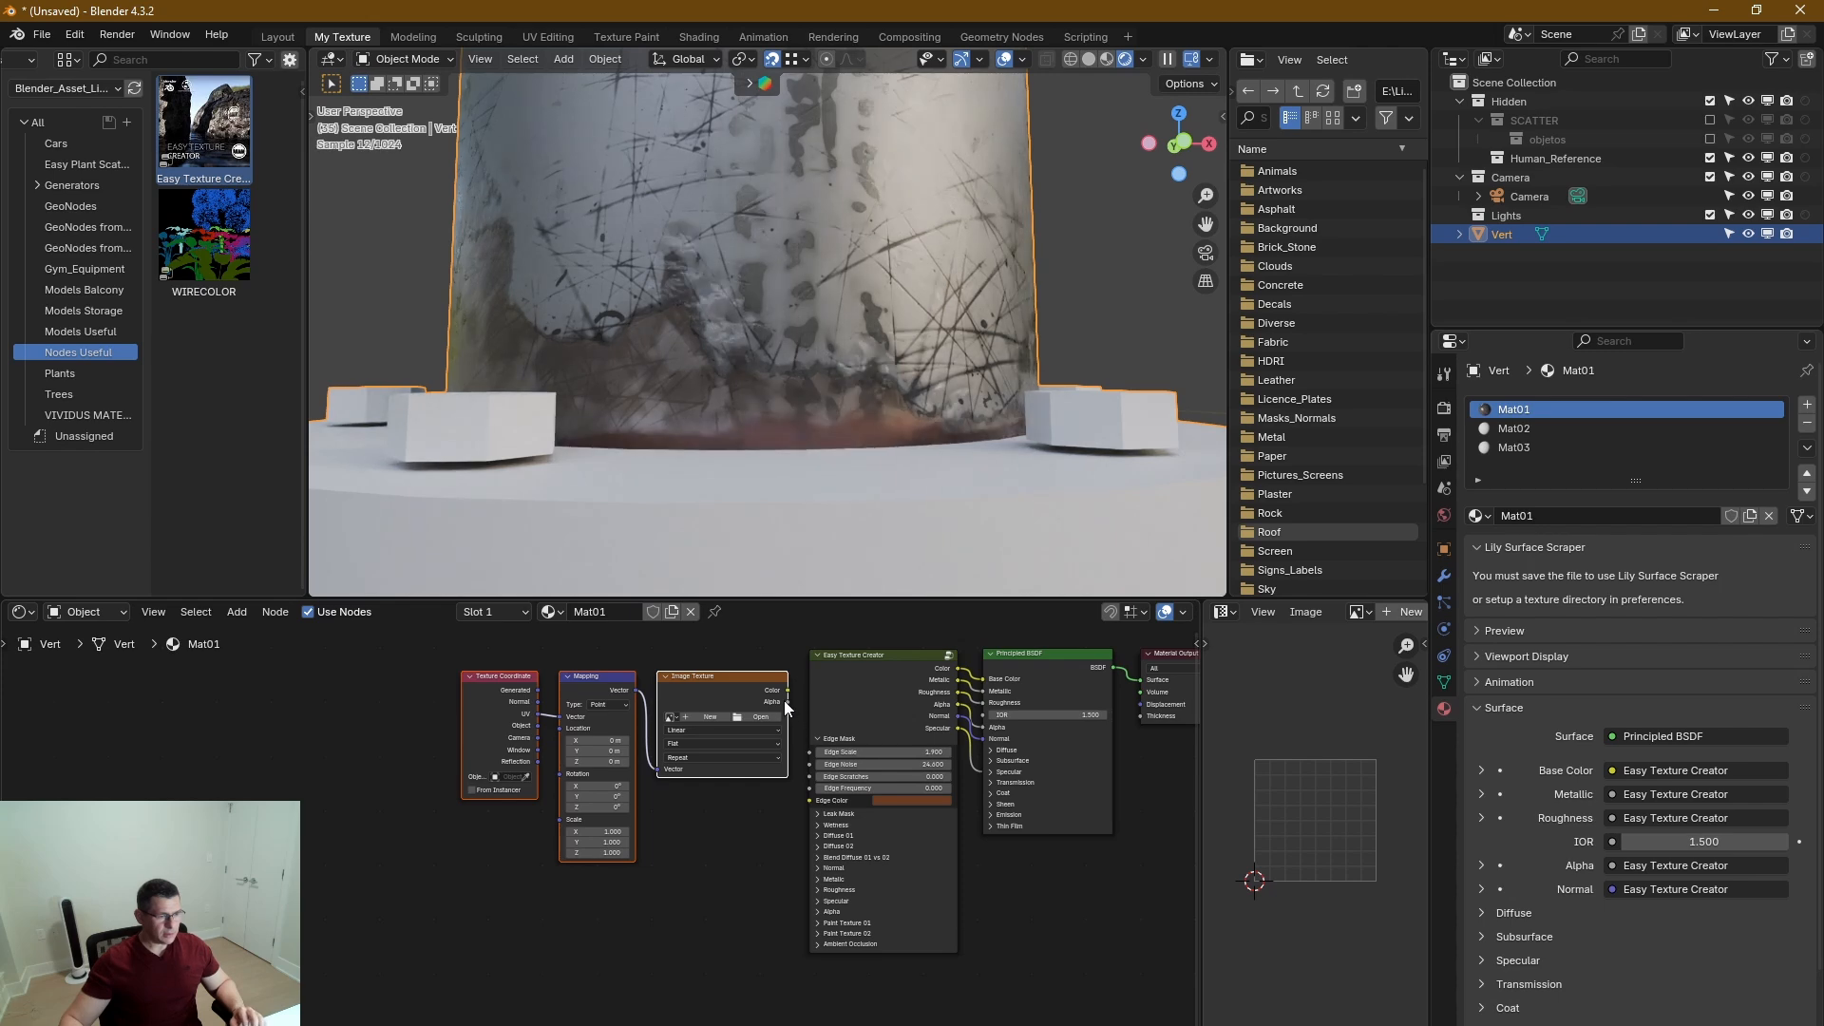
left_click_drag(788, 691, 813, 801)
Switch the new Image Texture's projection from Flat to Box.
scroll(636, 770, "up", 3)
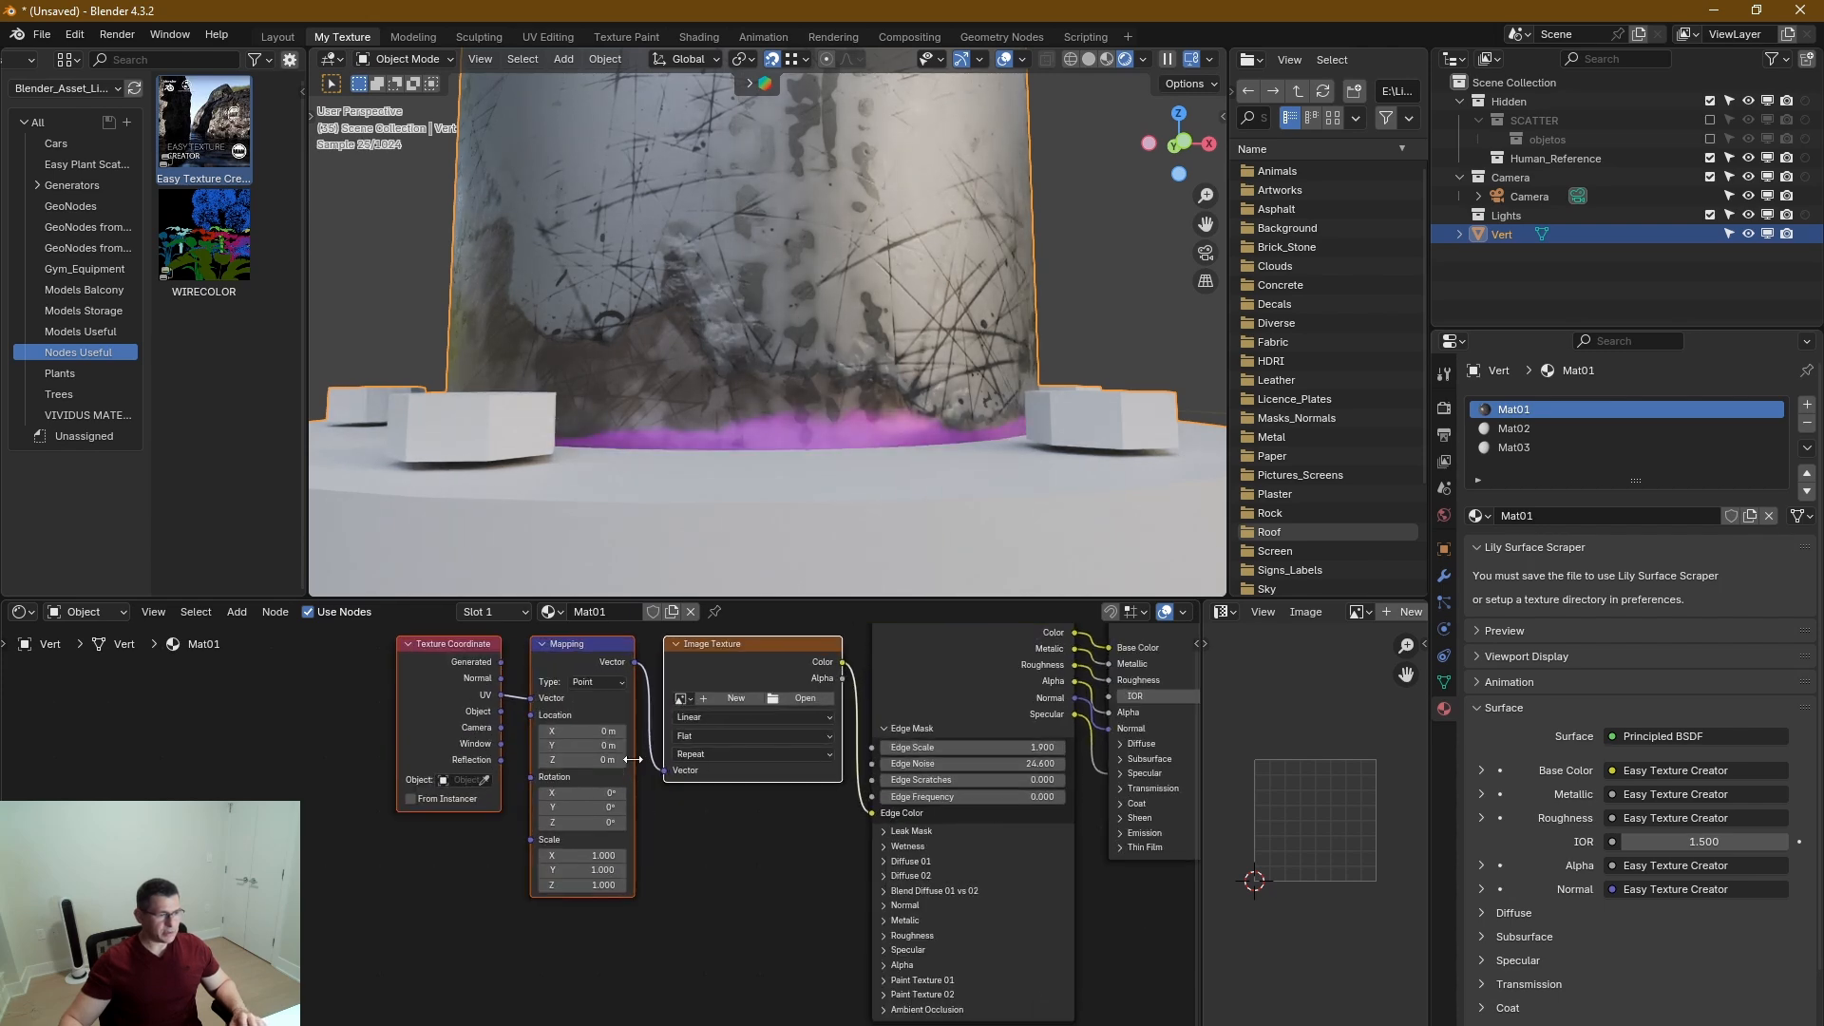
left_click(748, 727)
left_click(726, 802)
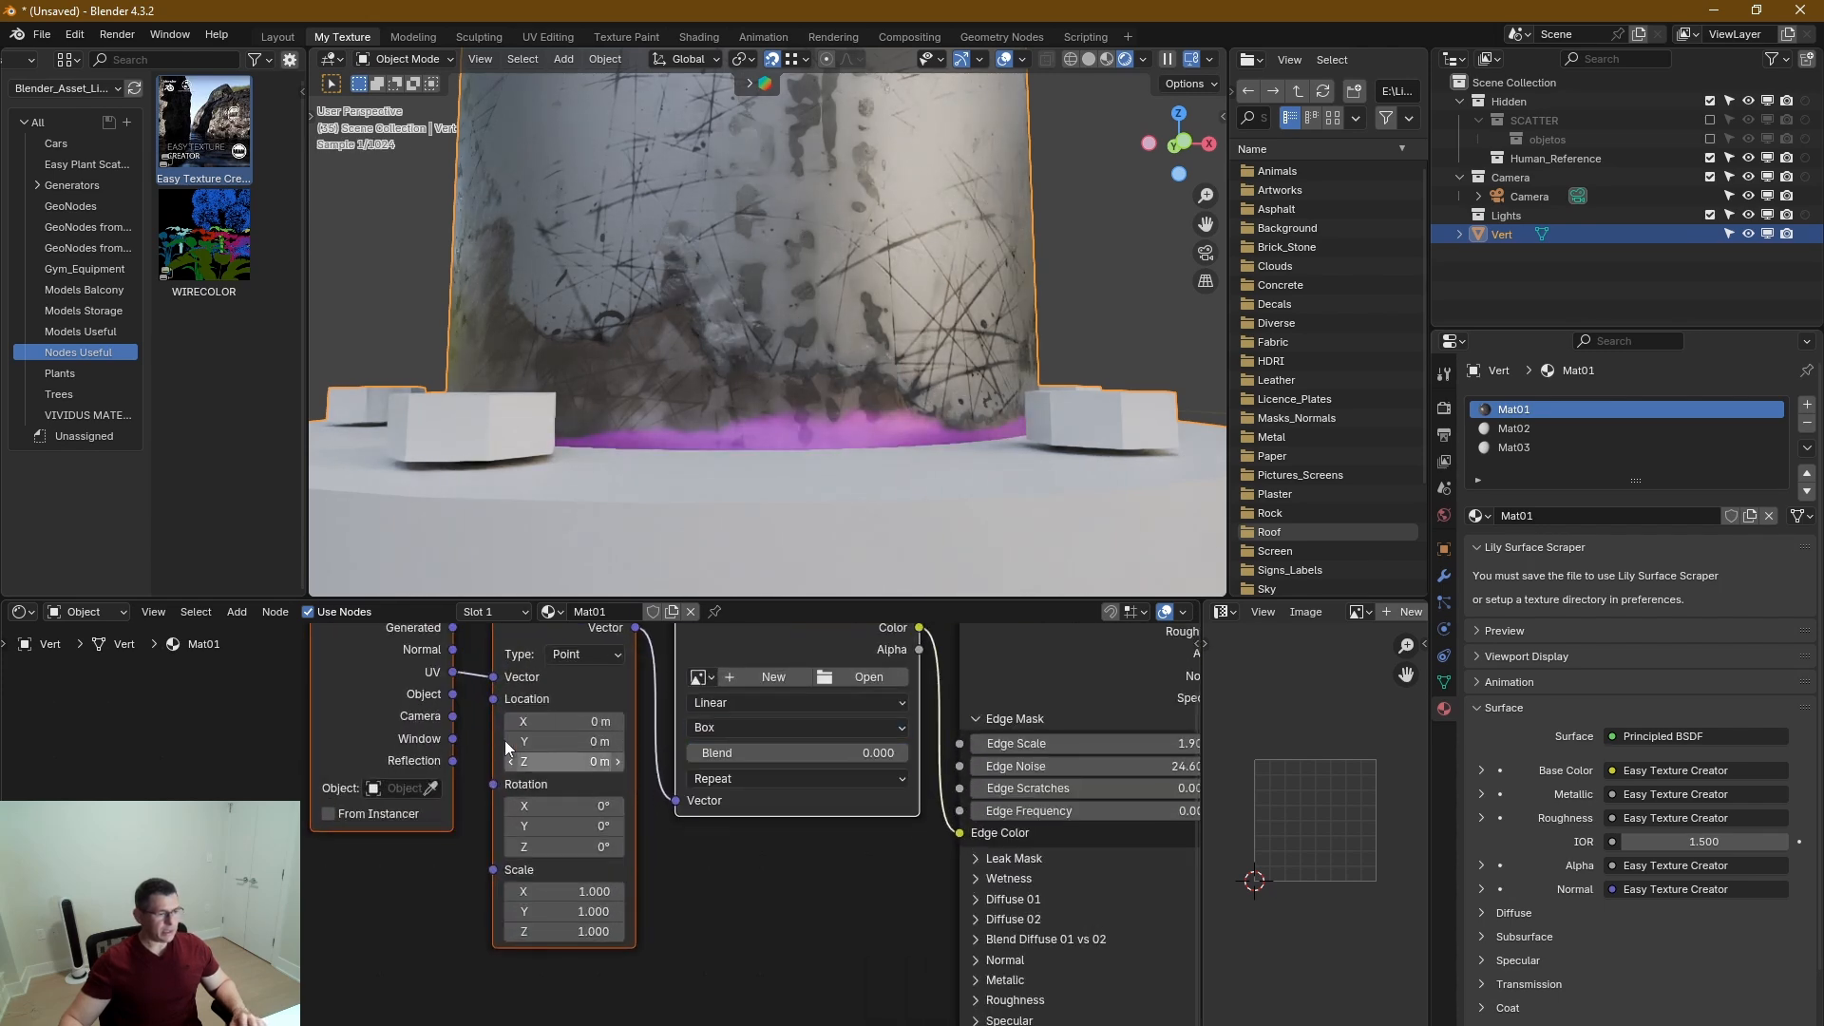
Feed the Mapping node's Vector input from the Texture Coordinate node's Object output instead of UV.
left_click_drag(506, 682, 502, 678)
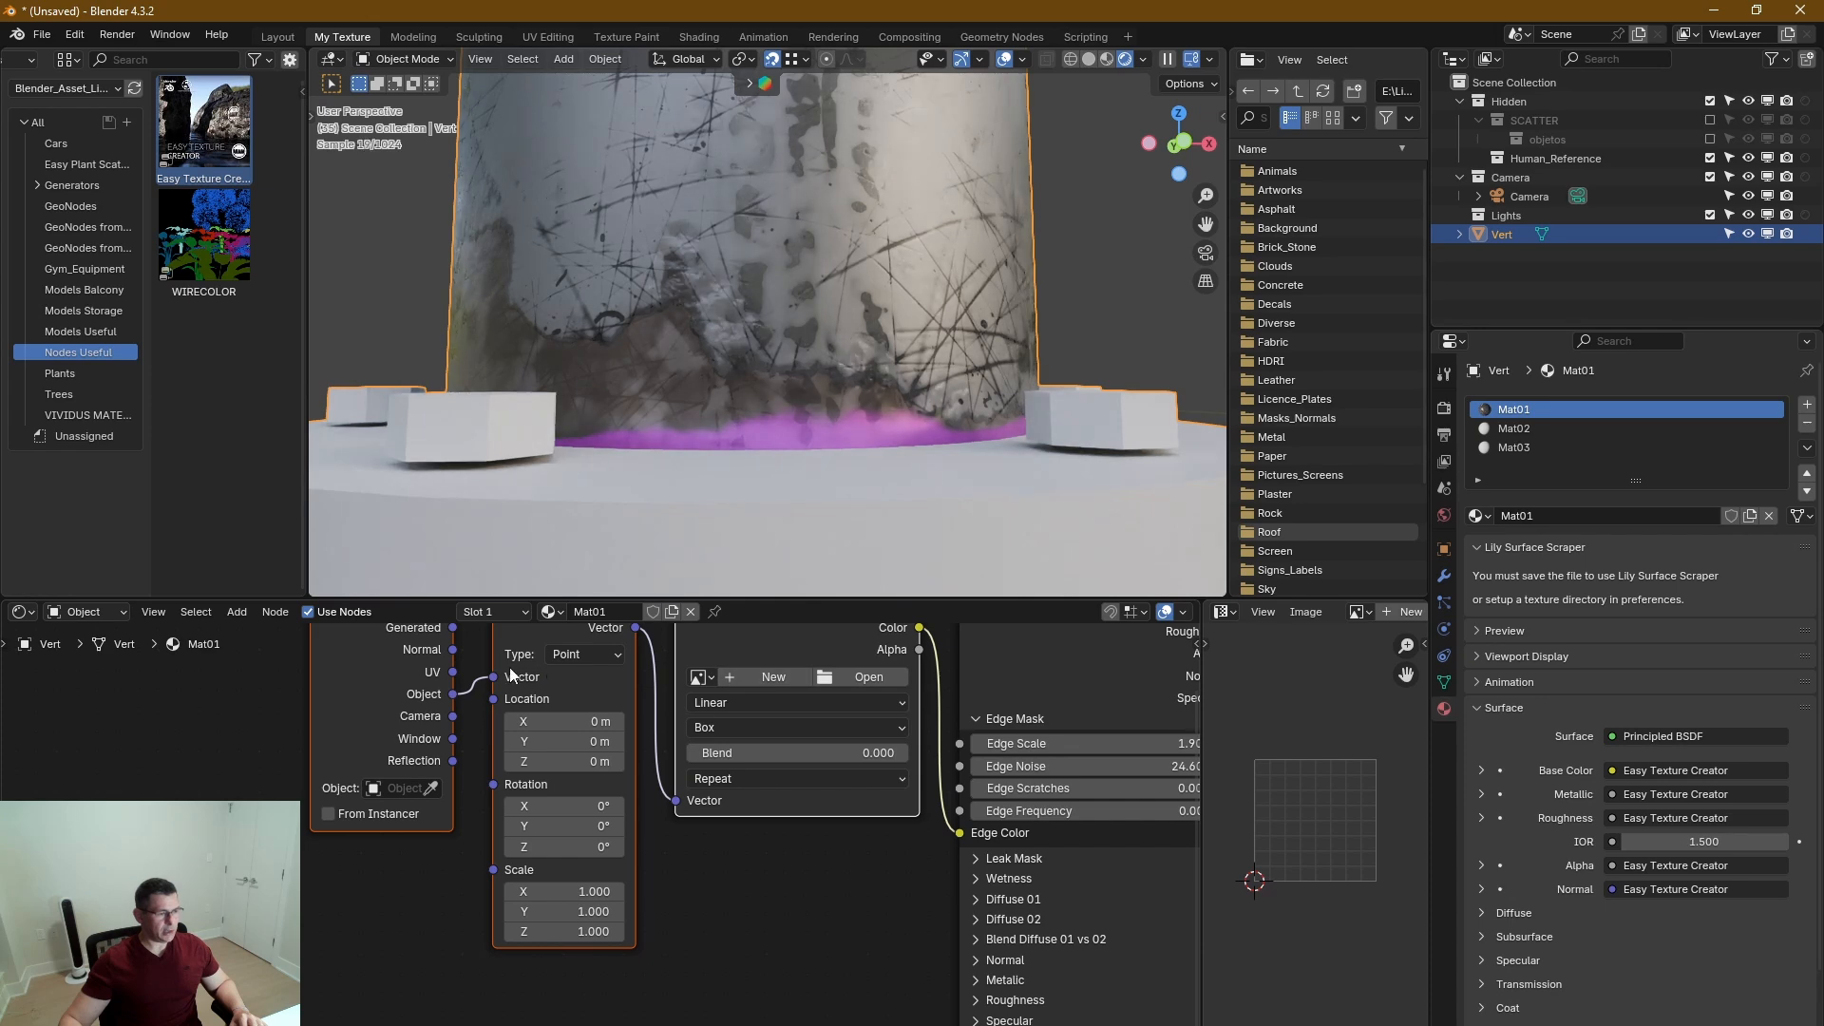
middle_click_drag(475, 686, 406, 742)
left_click(803, 734)
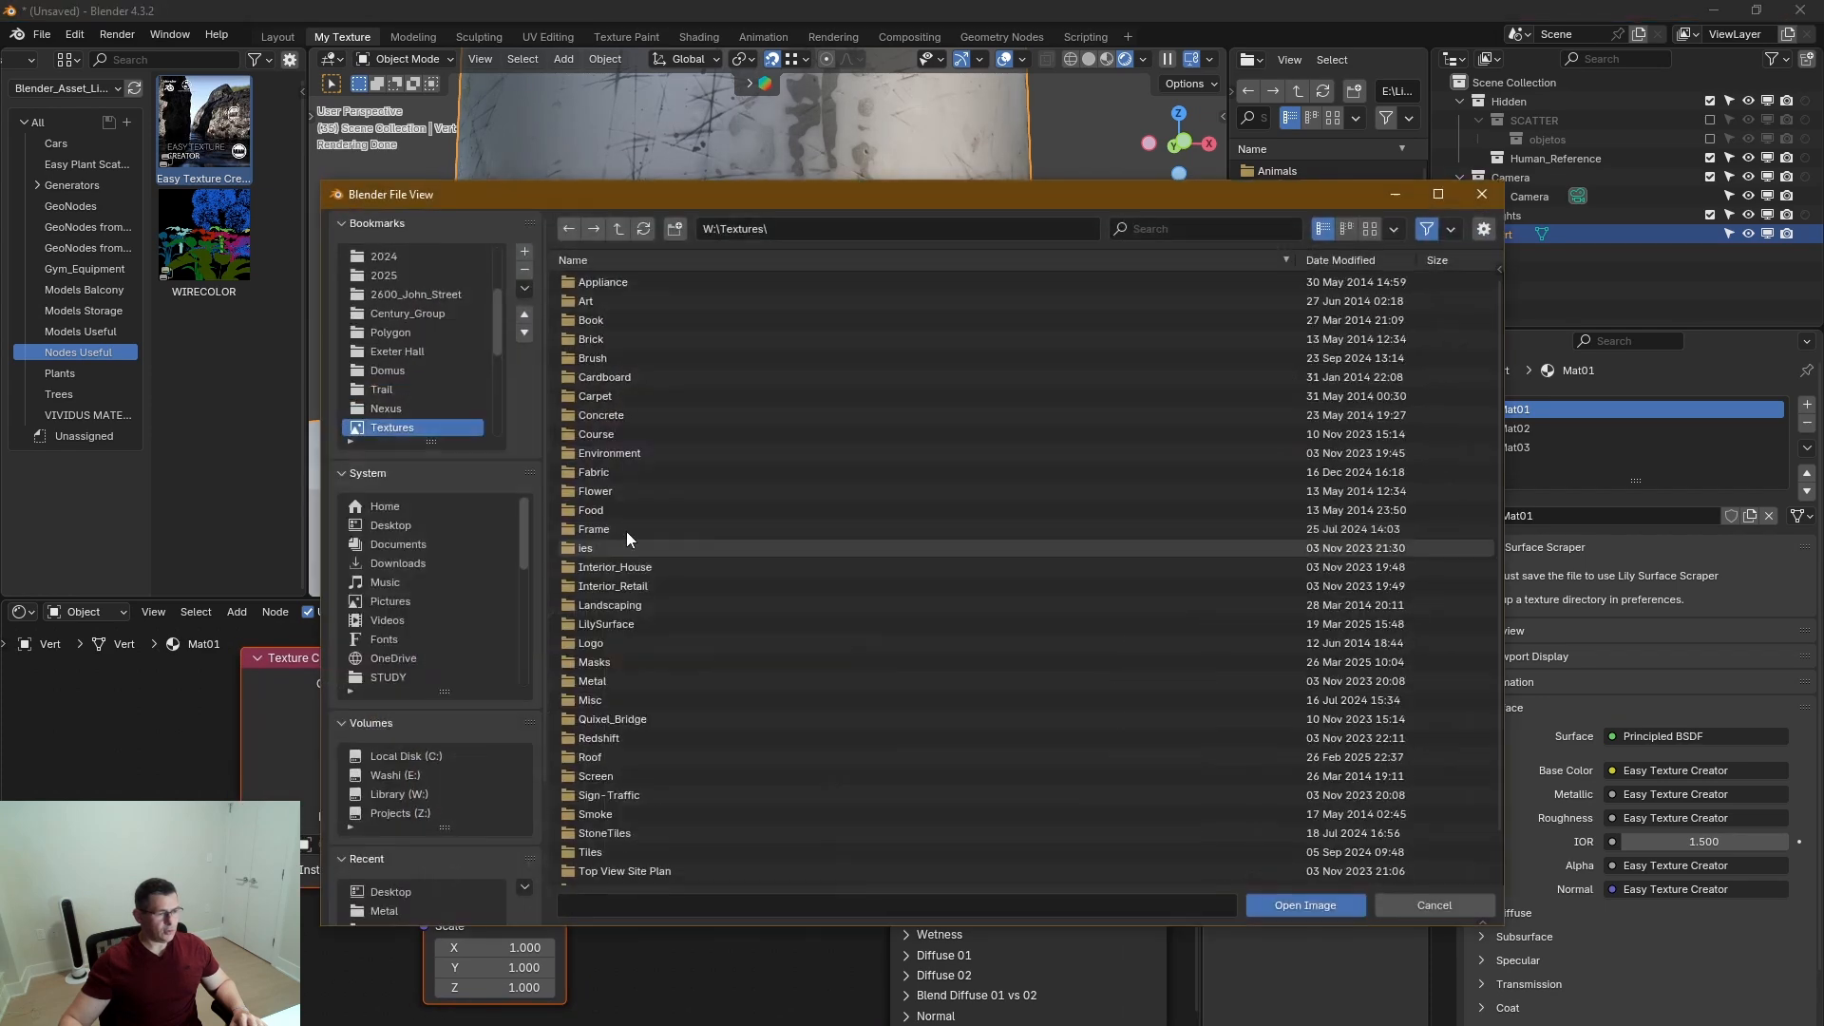
left_click(1482, 195)
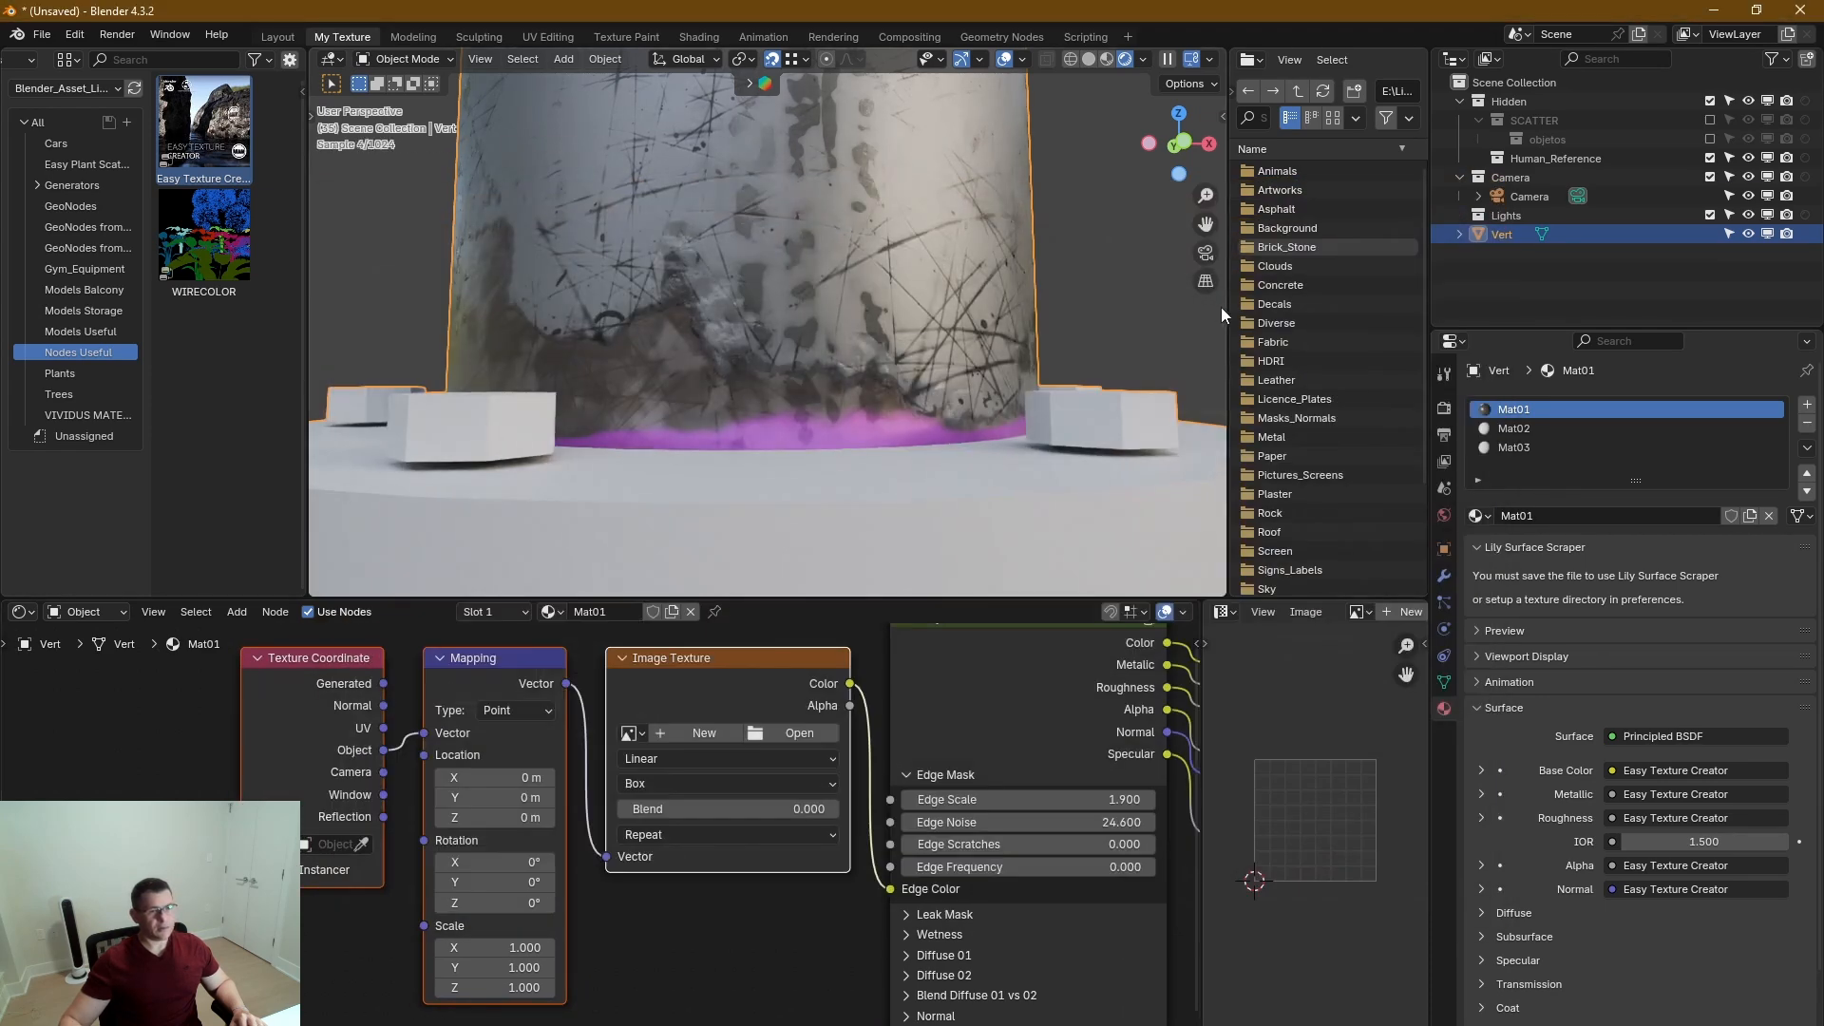
Widen the texture library browser, open its Metal folder and show the files as thumbnails.
left_click_drag(1228, 314, 1102, 332)
scroll(1151, 399, "down", 1)
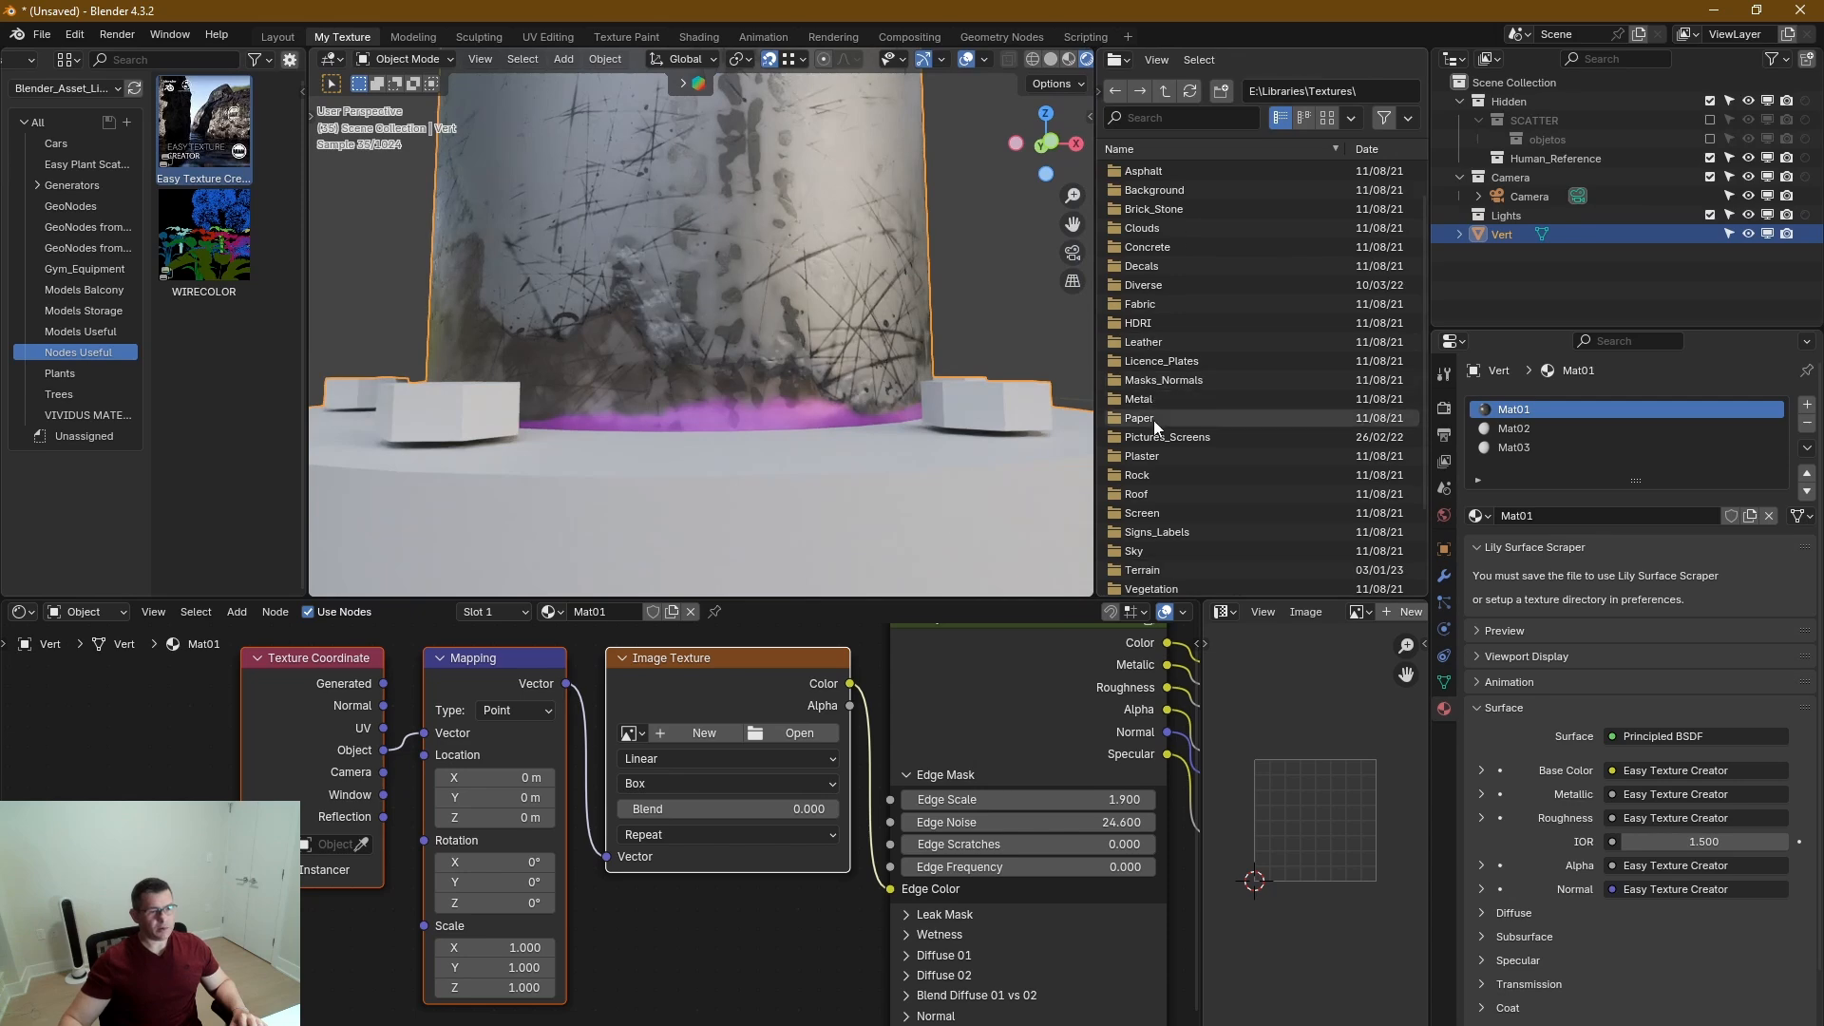
left_click(1160, 397)
double_click(1160, 397)
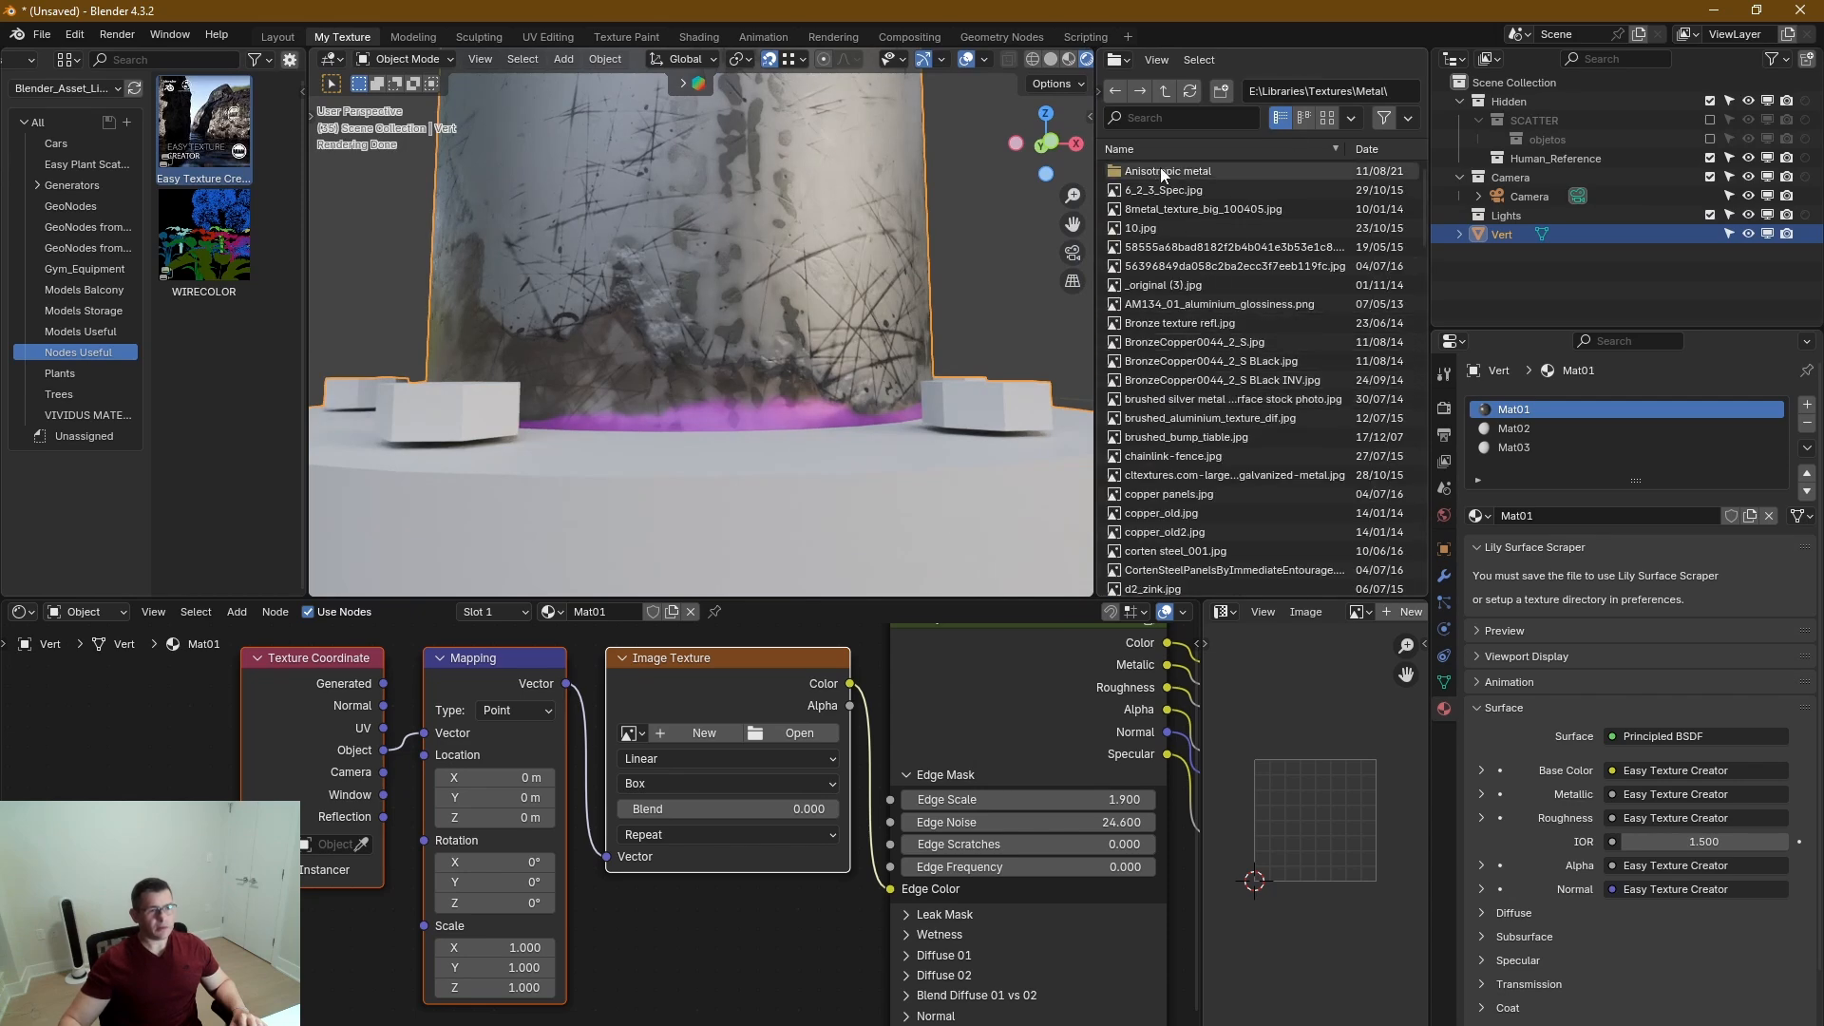
left_click(1328, 118)
scroll(1209, 446, "down", 10)
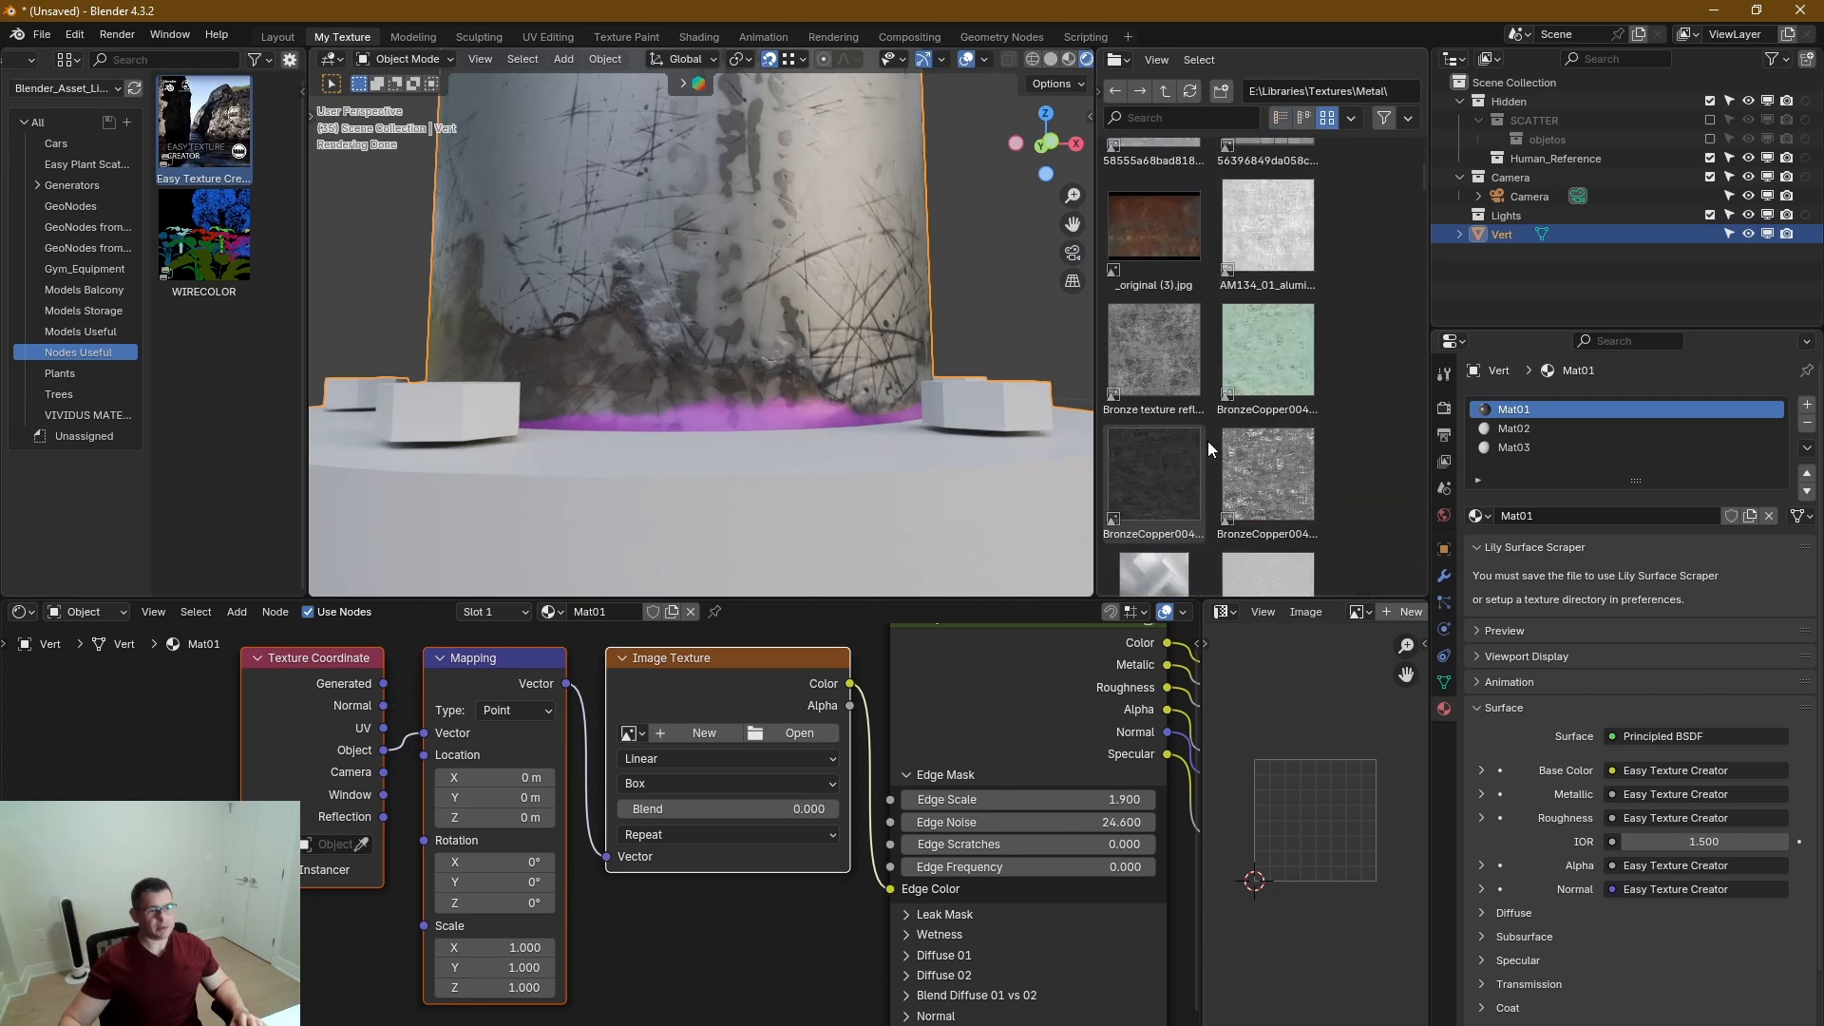
Find copper_old.jpg in the Metal folder, add it as an image node and set its projection to Box.
scroll(1268, 370, "down", 2)
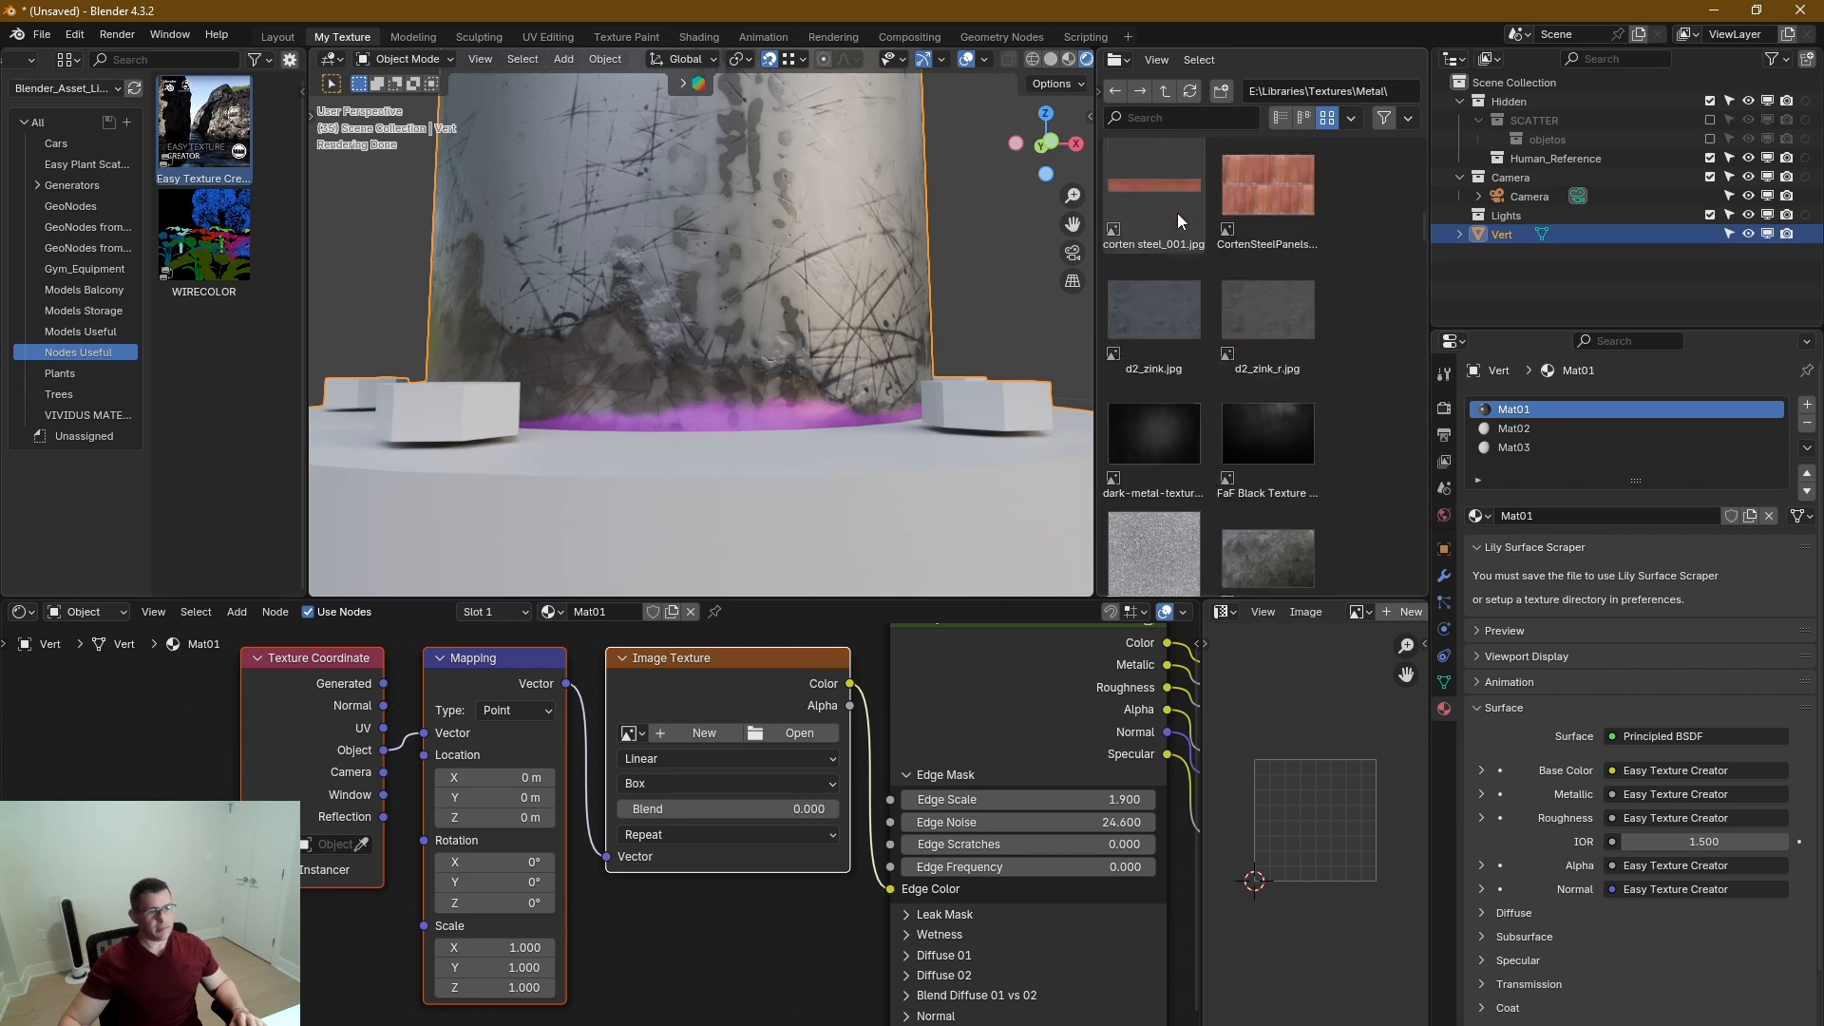
scroll(1216, 385, "down", 2)
scroll(1216, 380, "up", 3)
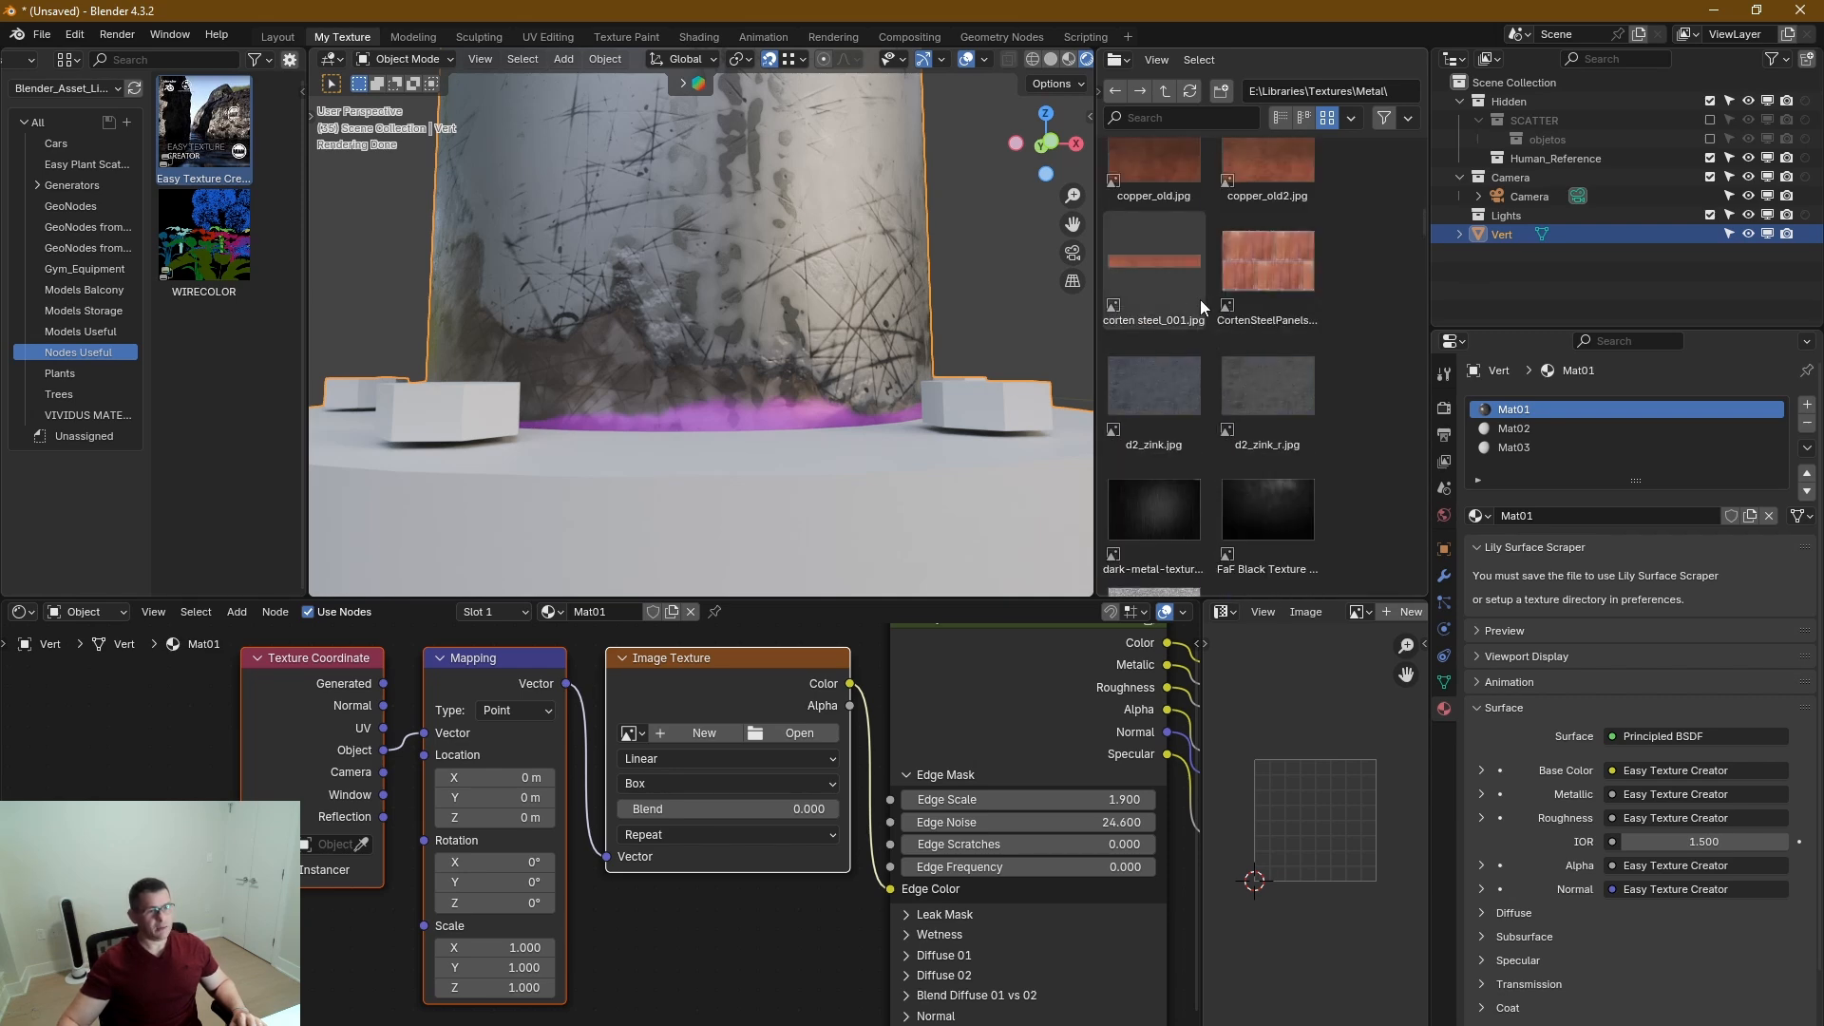
left_click_drag(1154, 276, 351, 927)
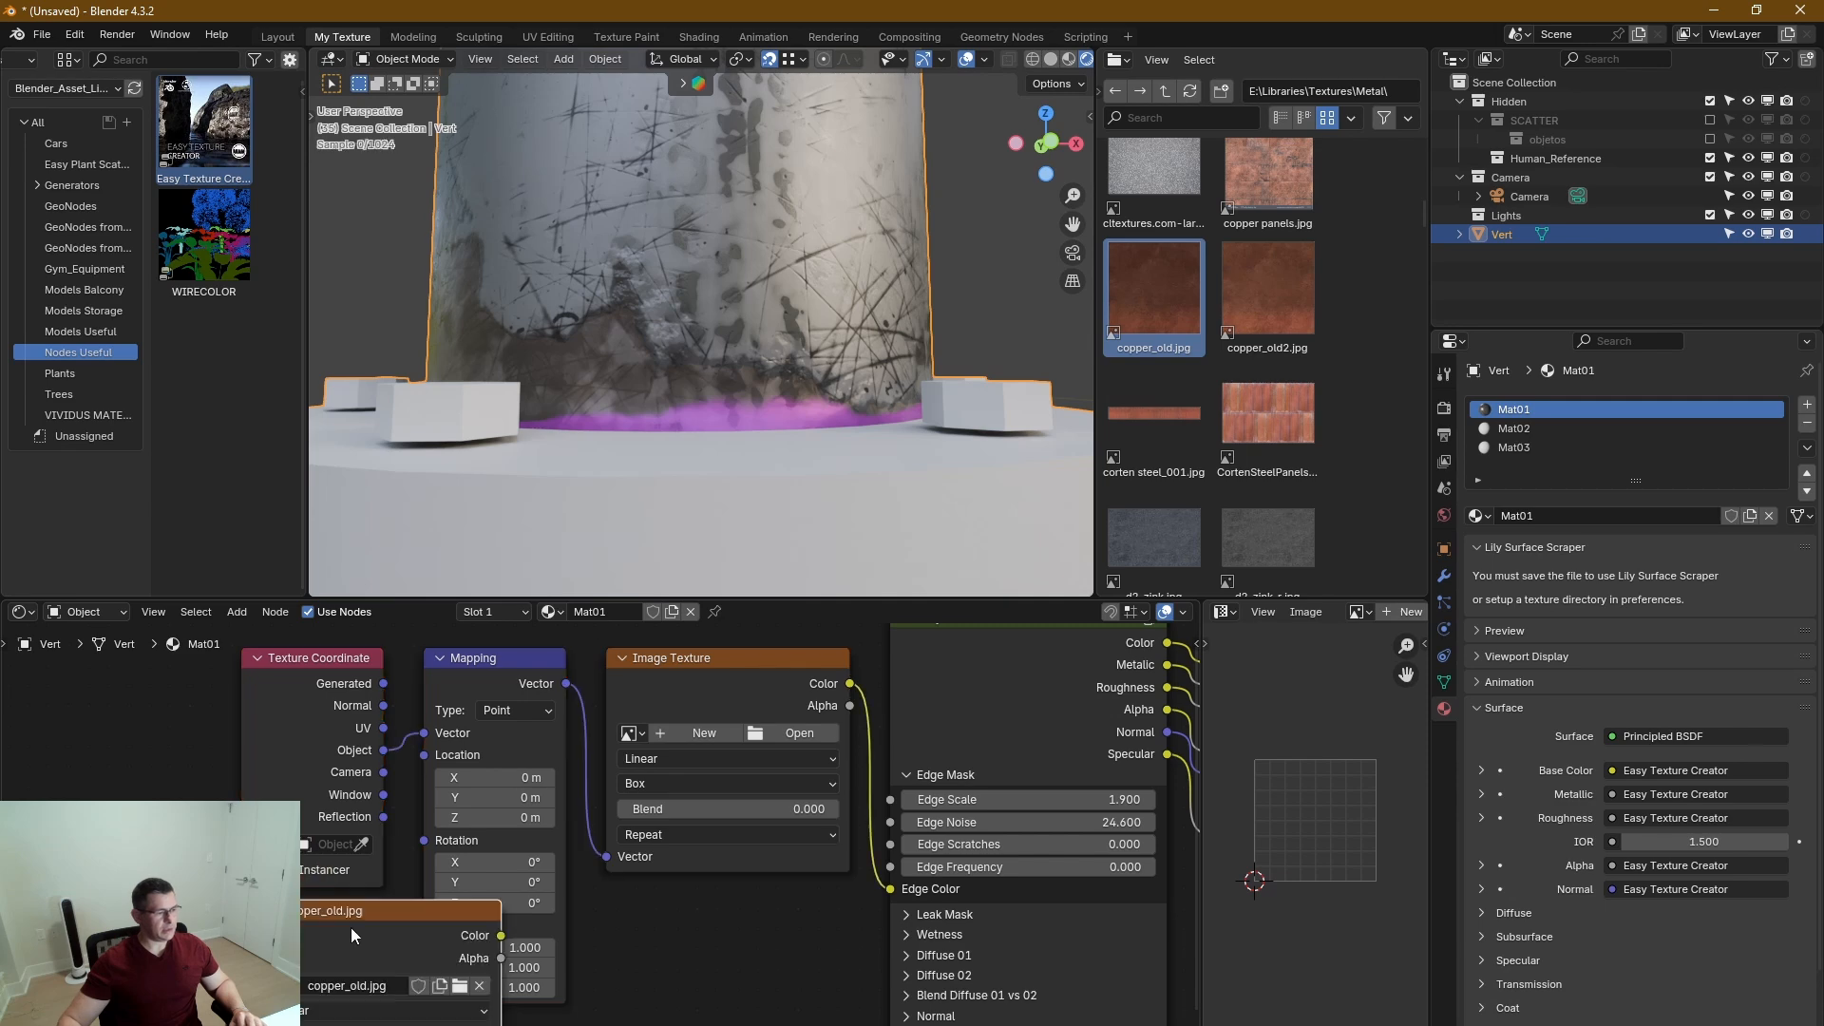
left_click(625, 891)
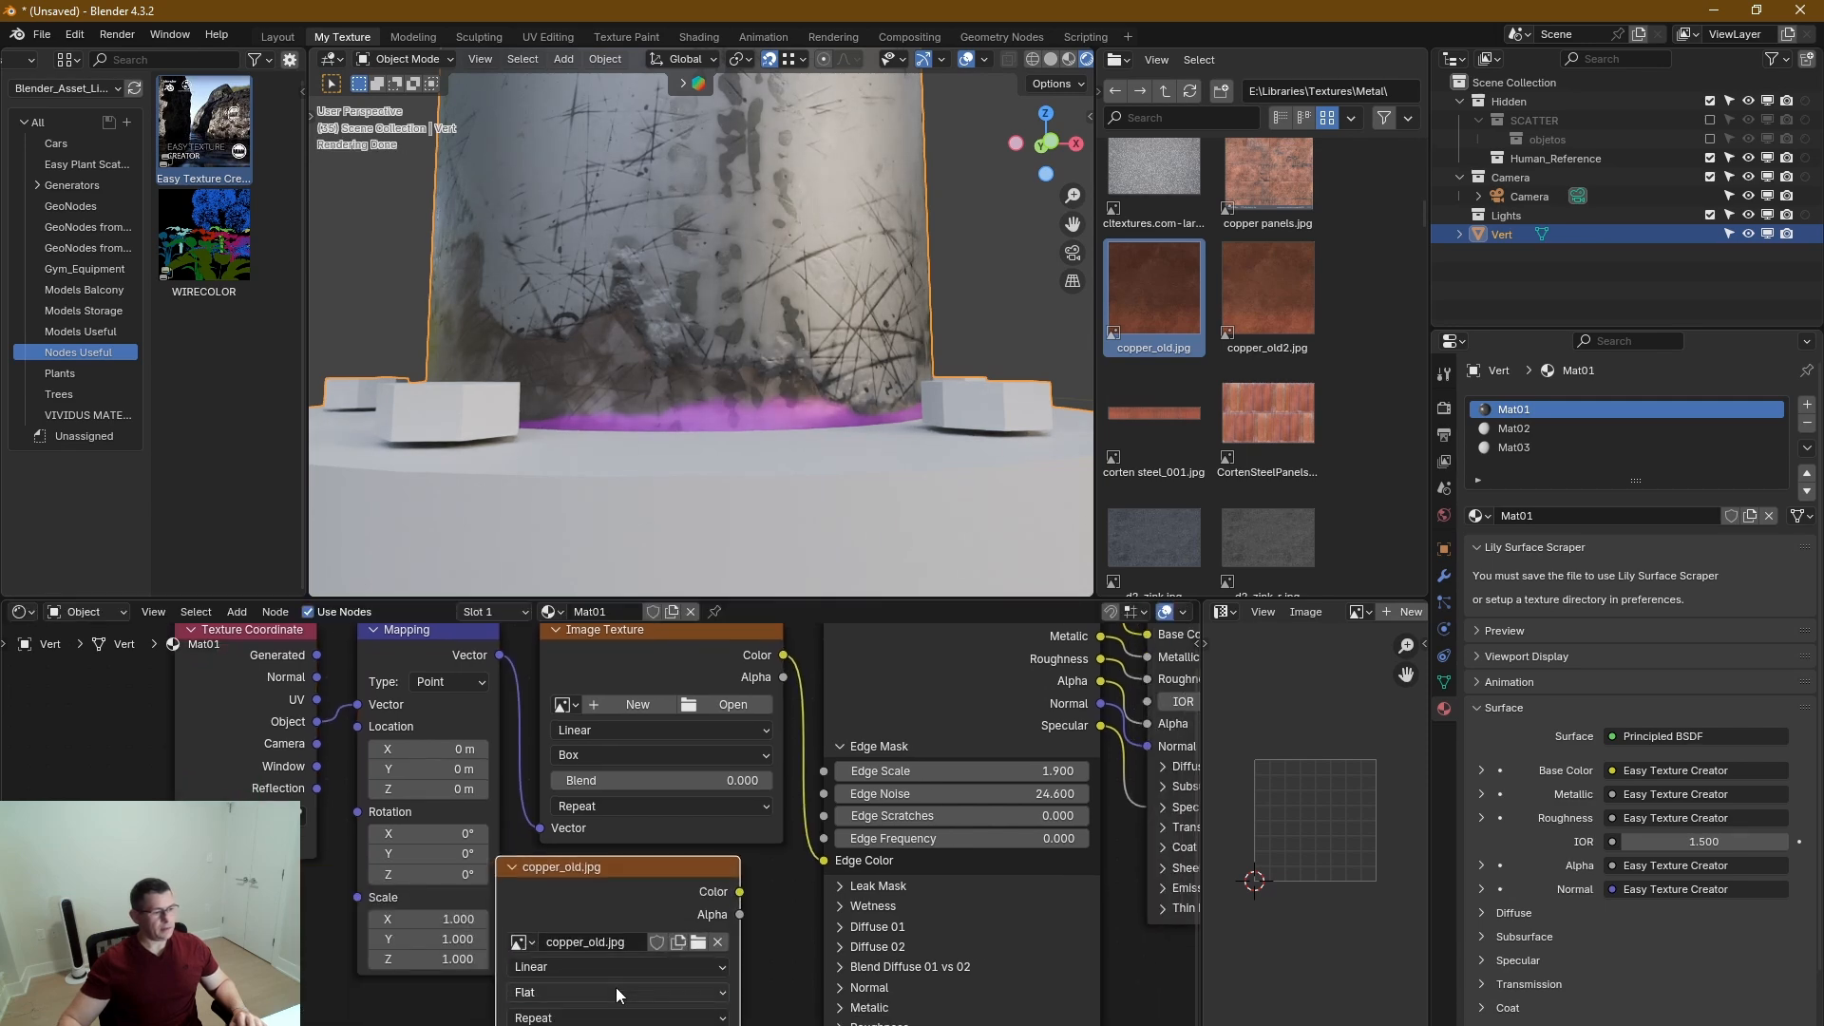
left_click(616, 988)
left_click(576, 924)
middle_click_drag(579, 915, 589, 821)
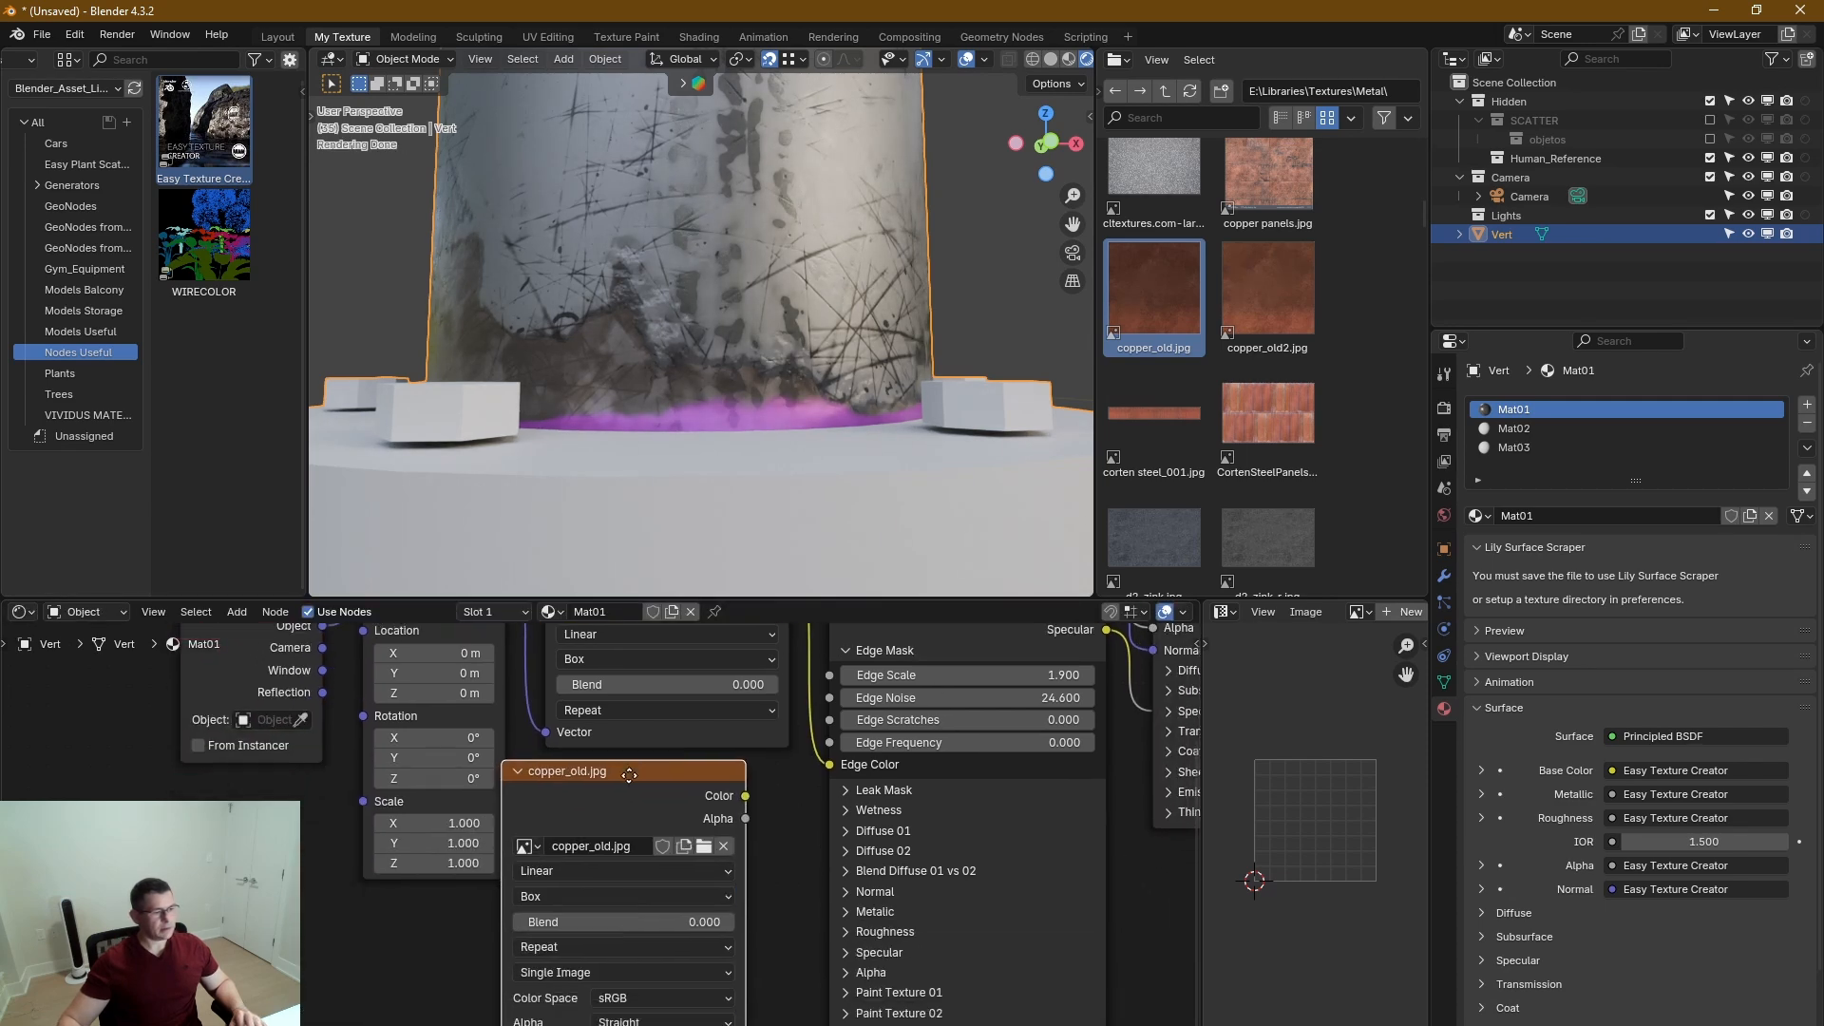
Wire the copper_old.jpg node between Mapping and Edge Color, and delete the empty Image Texture node it replaces.
scroll(577, 720, "down", 3)
middle_click_drag(583, 727, 614, 801)
left_click_drag(568, 677, 565, 952)
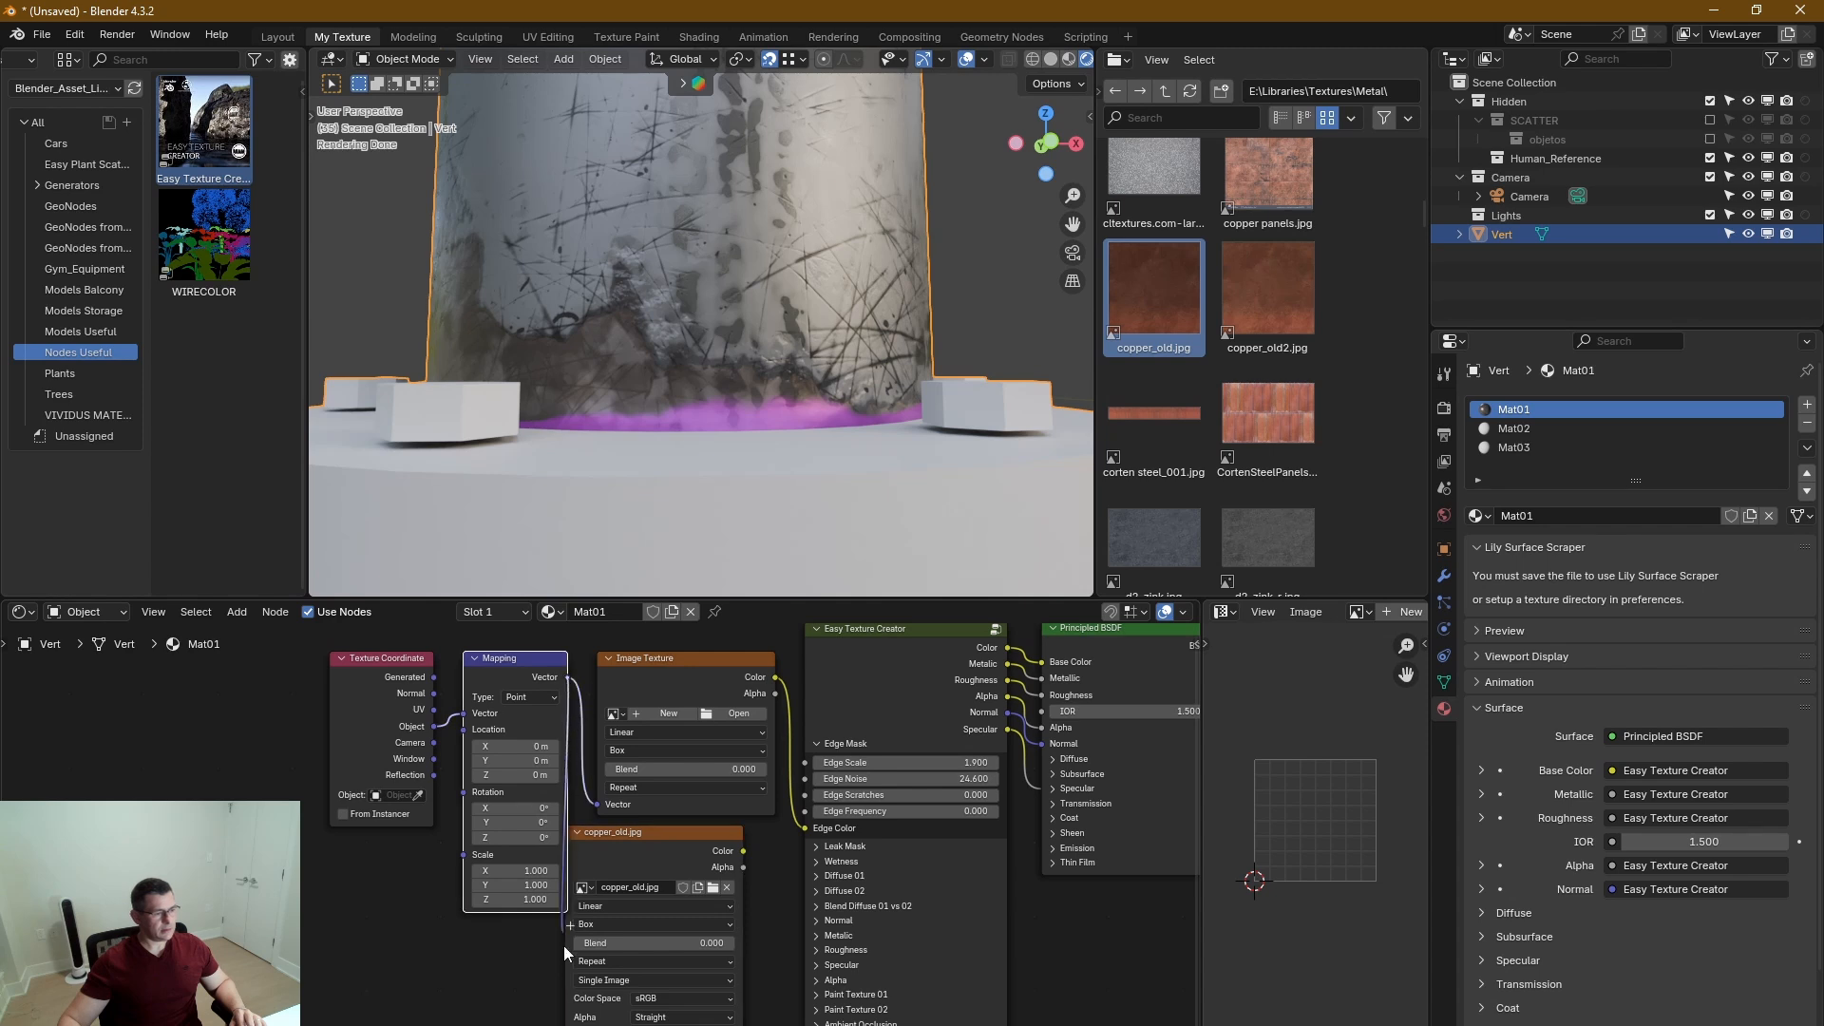
left_click_drag(742, 850, 806, 828)
left_click(730, 669)
key("x")
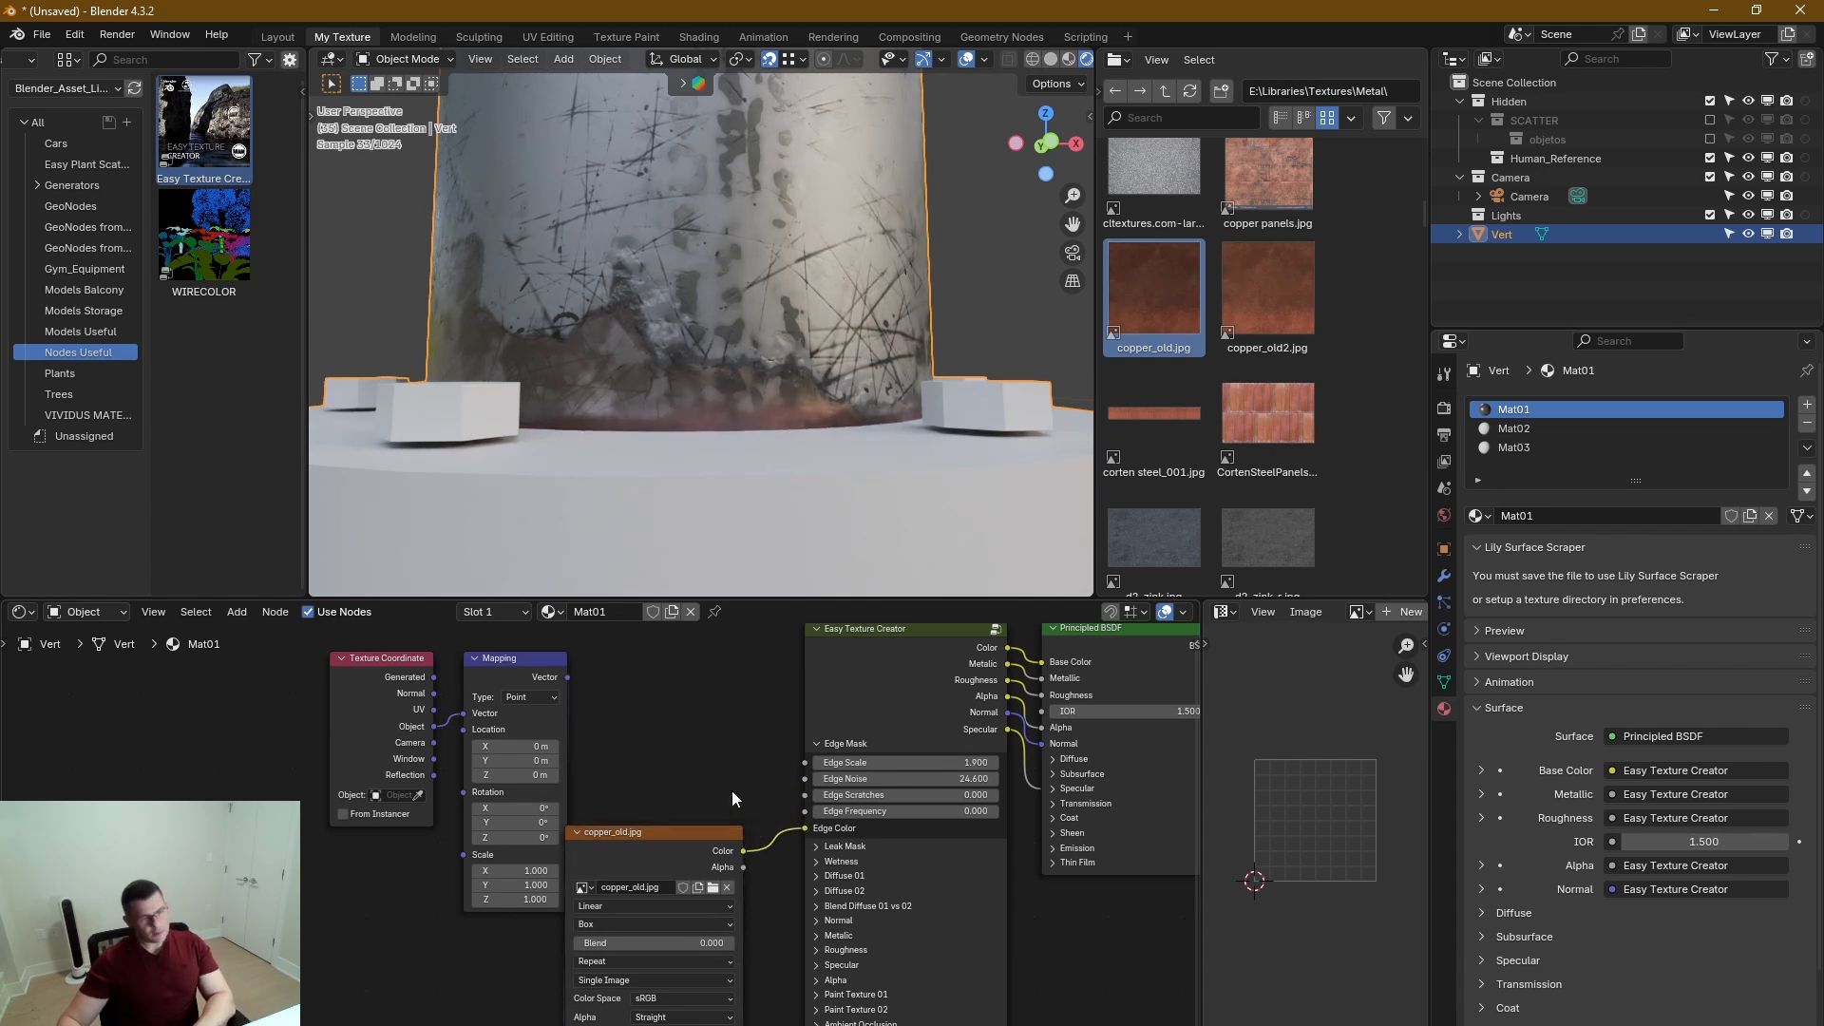
left_click_drag(676, 840, 697, 713)
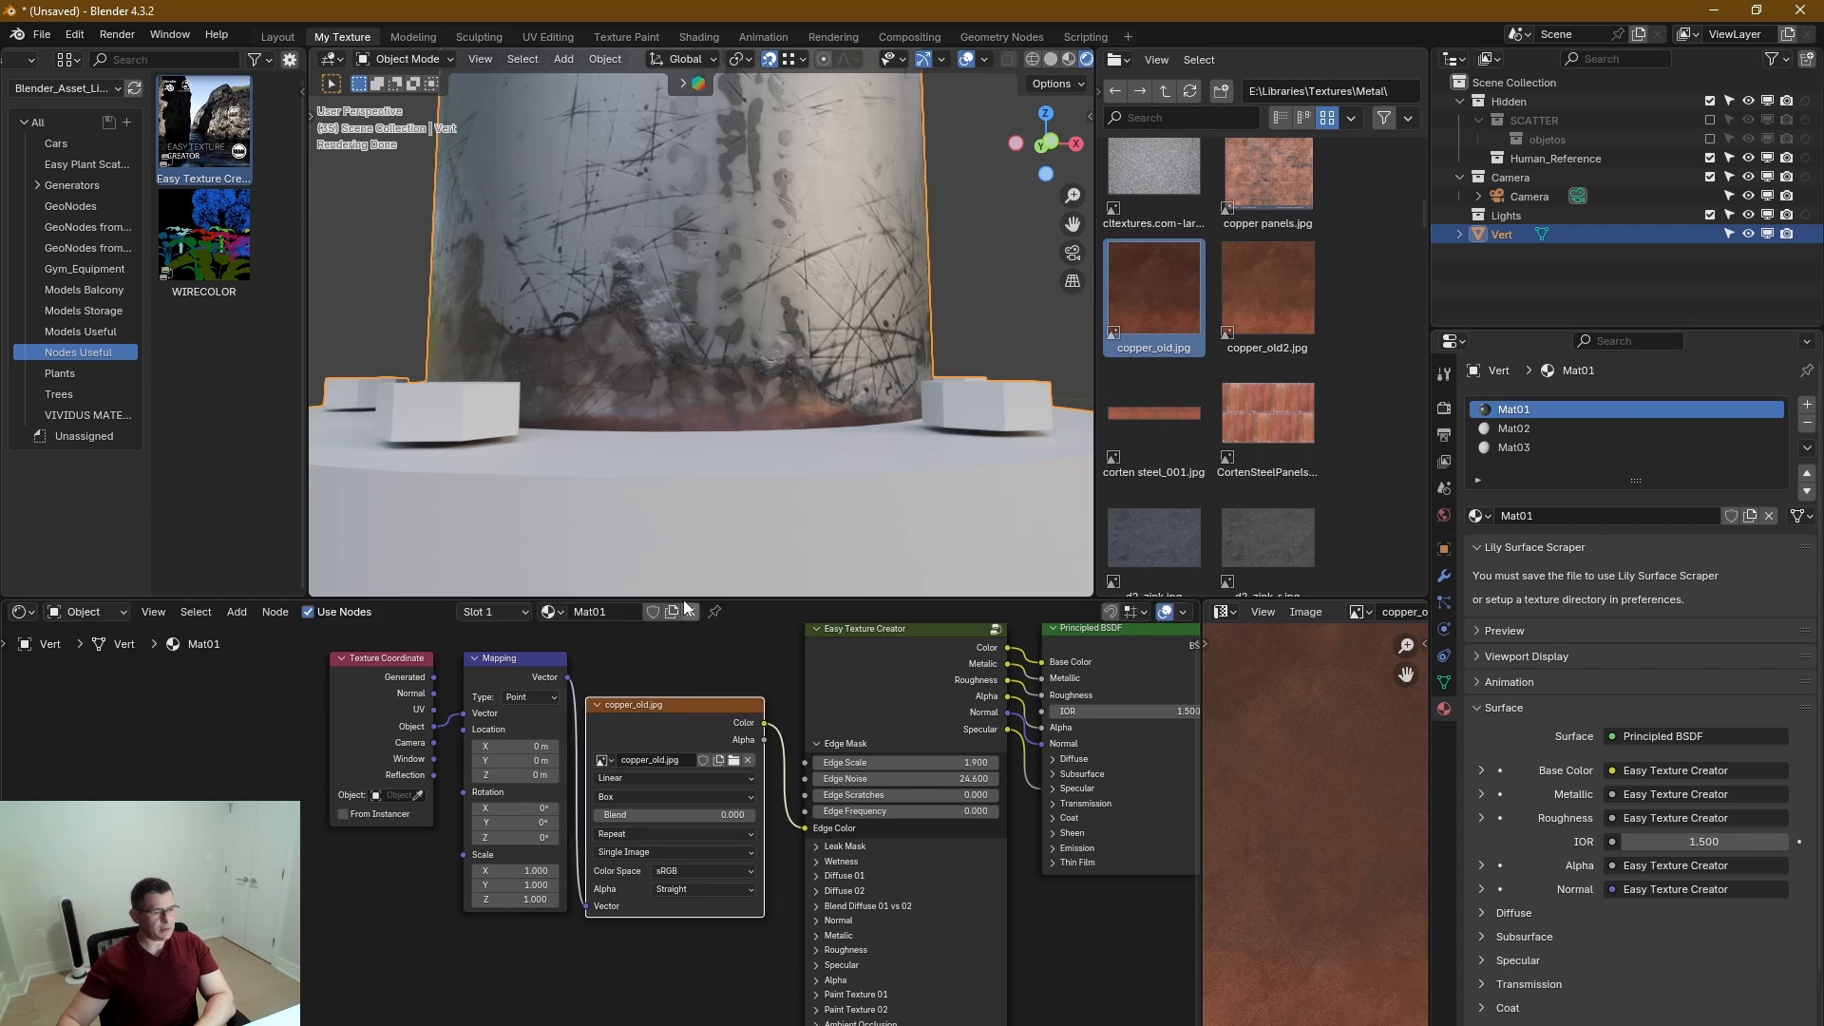
Set the Mapping node's X, Y and Z scale to 3.630 for the copper texture on the pipe's base edge.
scroll(781, 424, "up", 2)
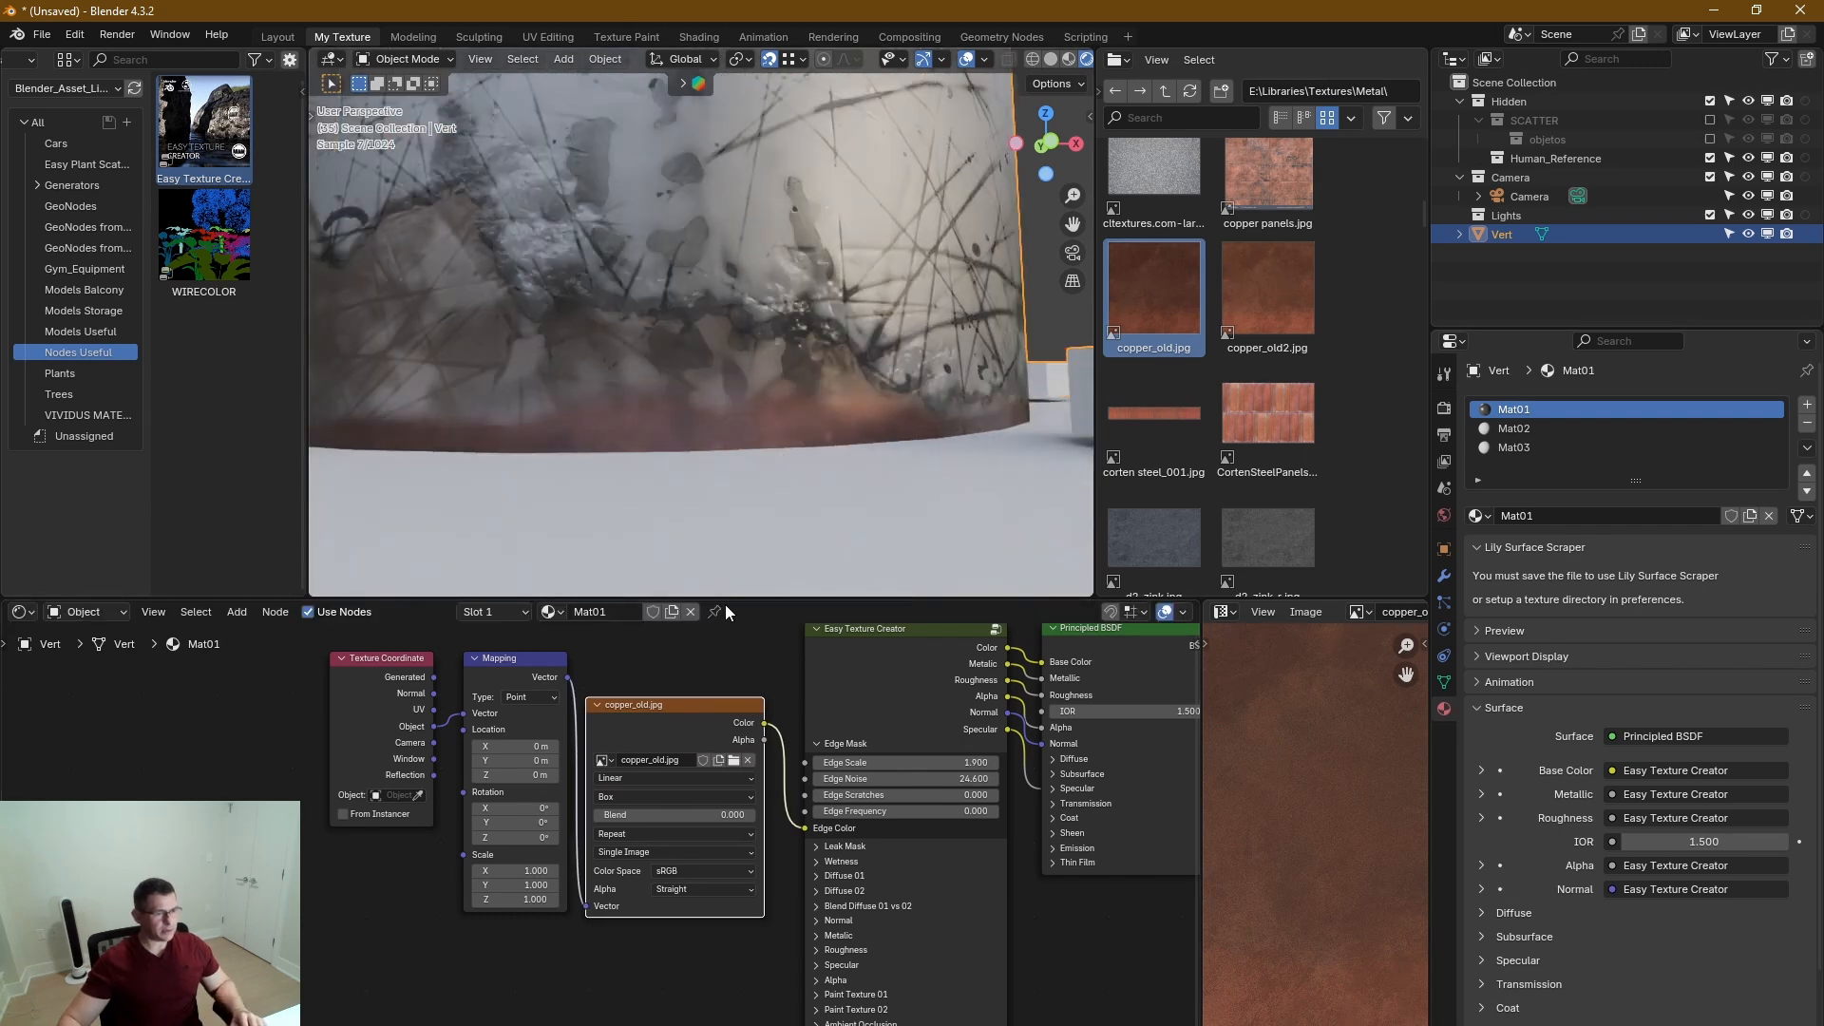
middle_click_drag(581, 853, 589, 858)
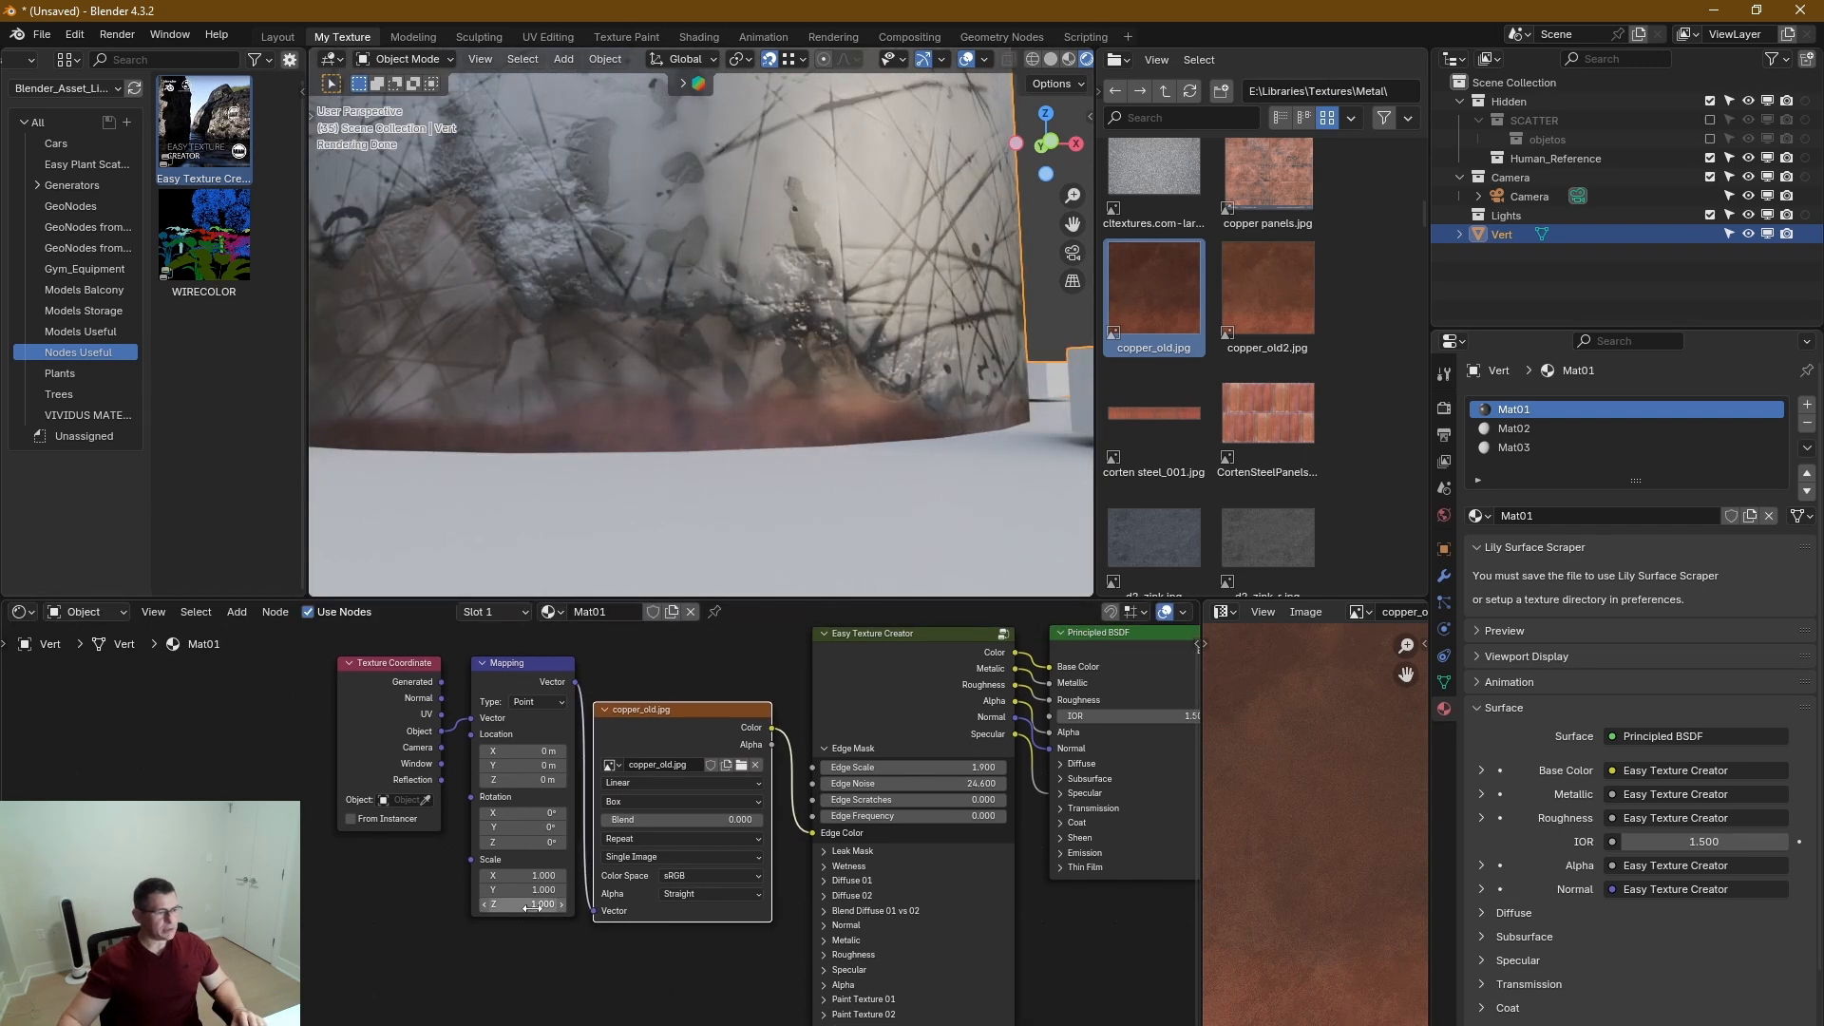
left_click_drag(522, 904, 604, 905)
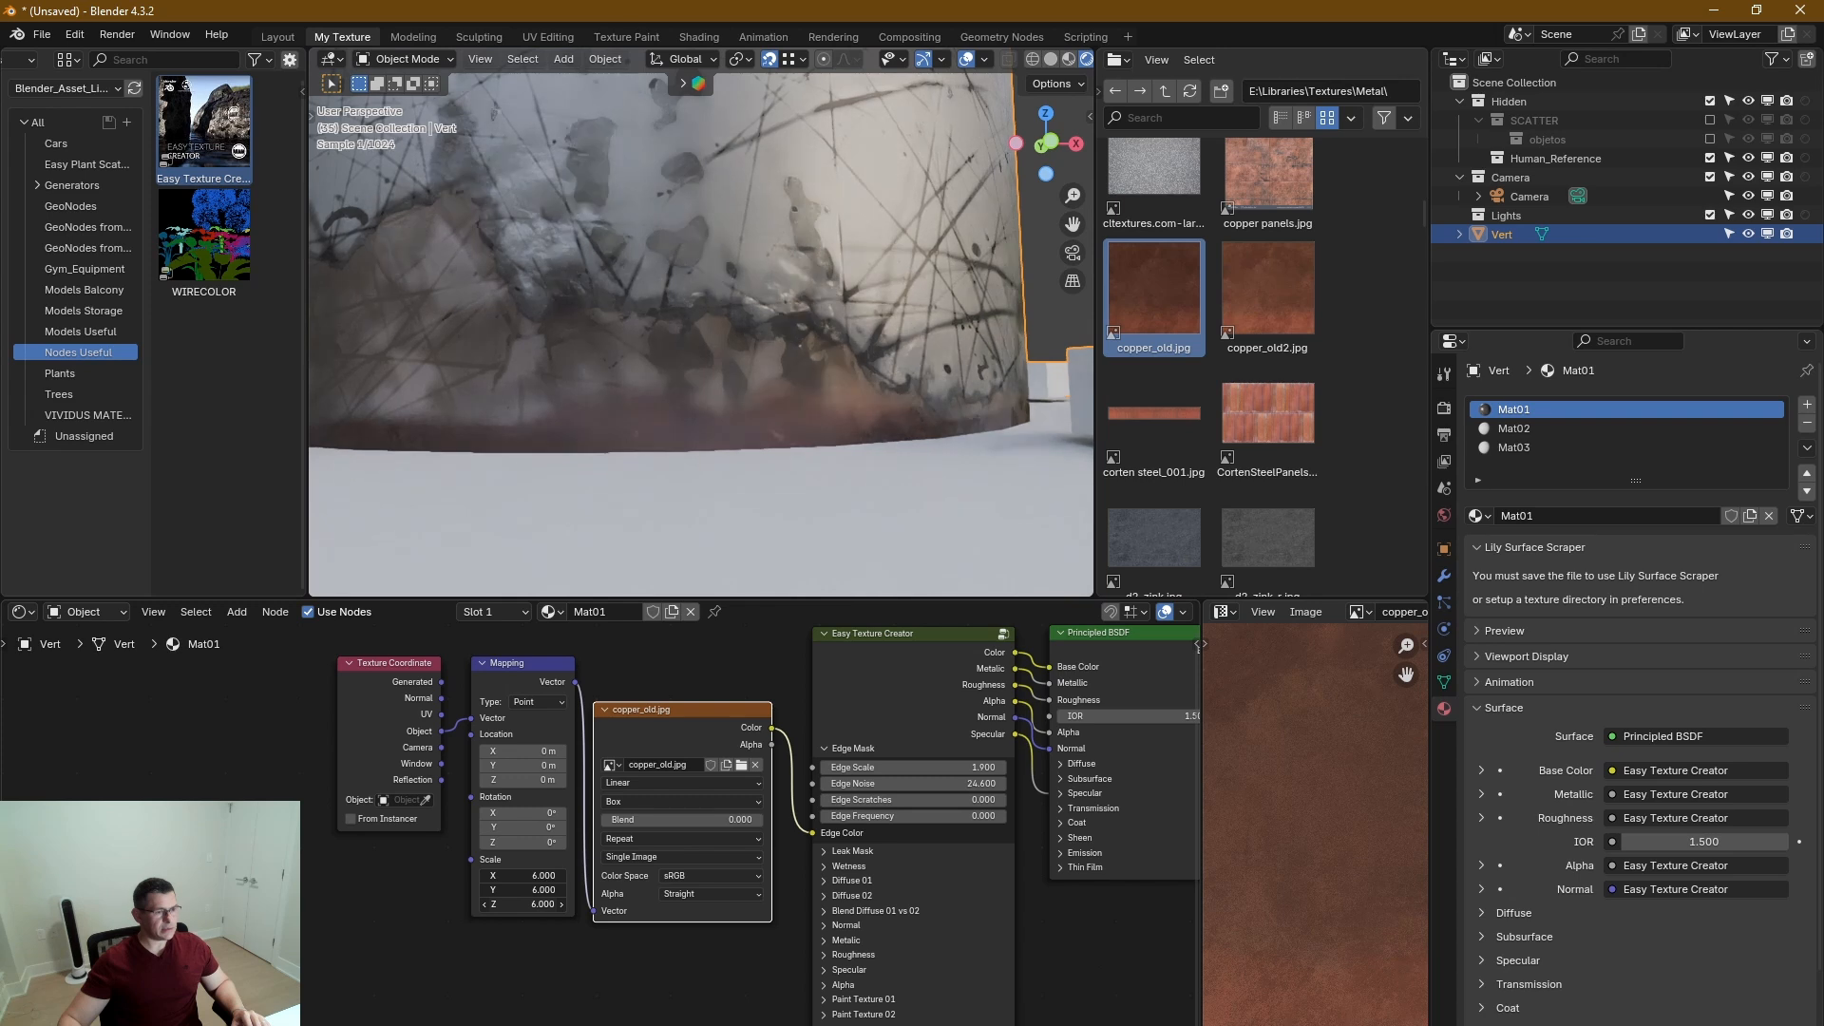
left_click_drag(484, 904, 551, 905)
mouse_move(522, 905)
left_mouse_down()
mouse_move(501, 904)
mouse_move(528, 904)
left_mouse_up()
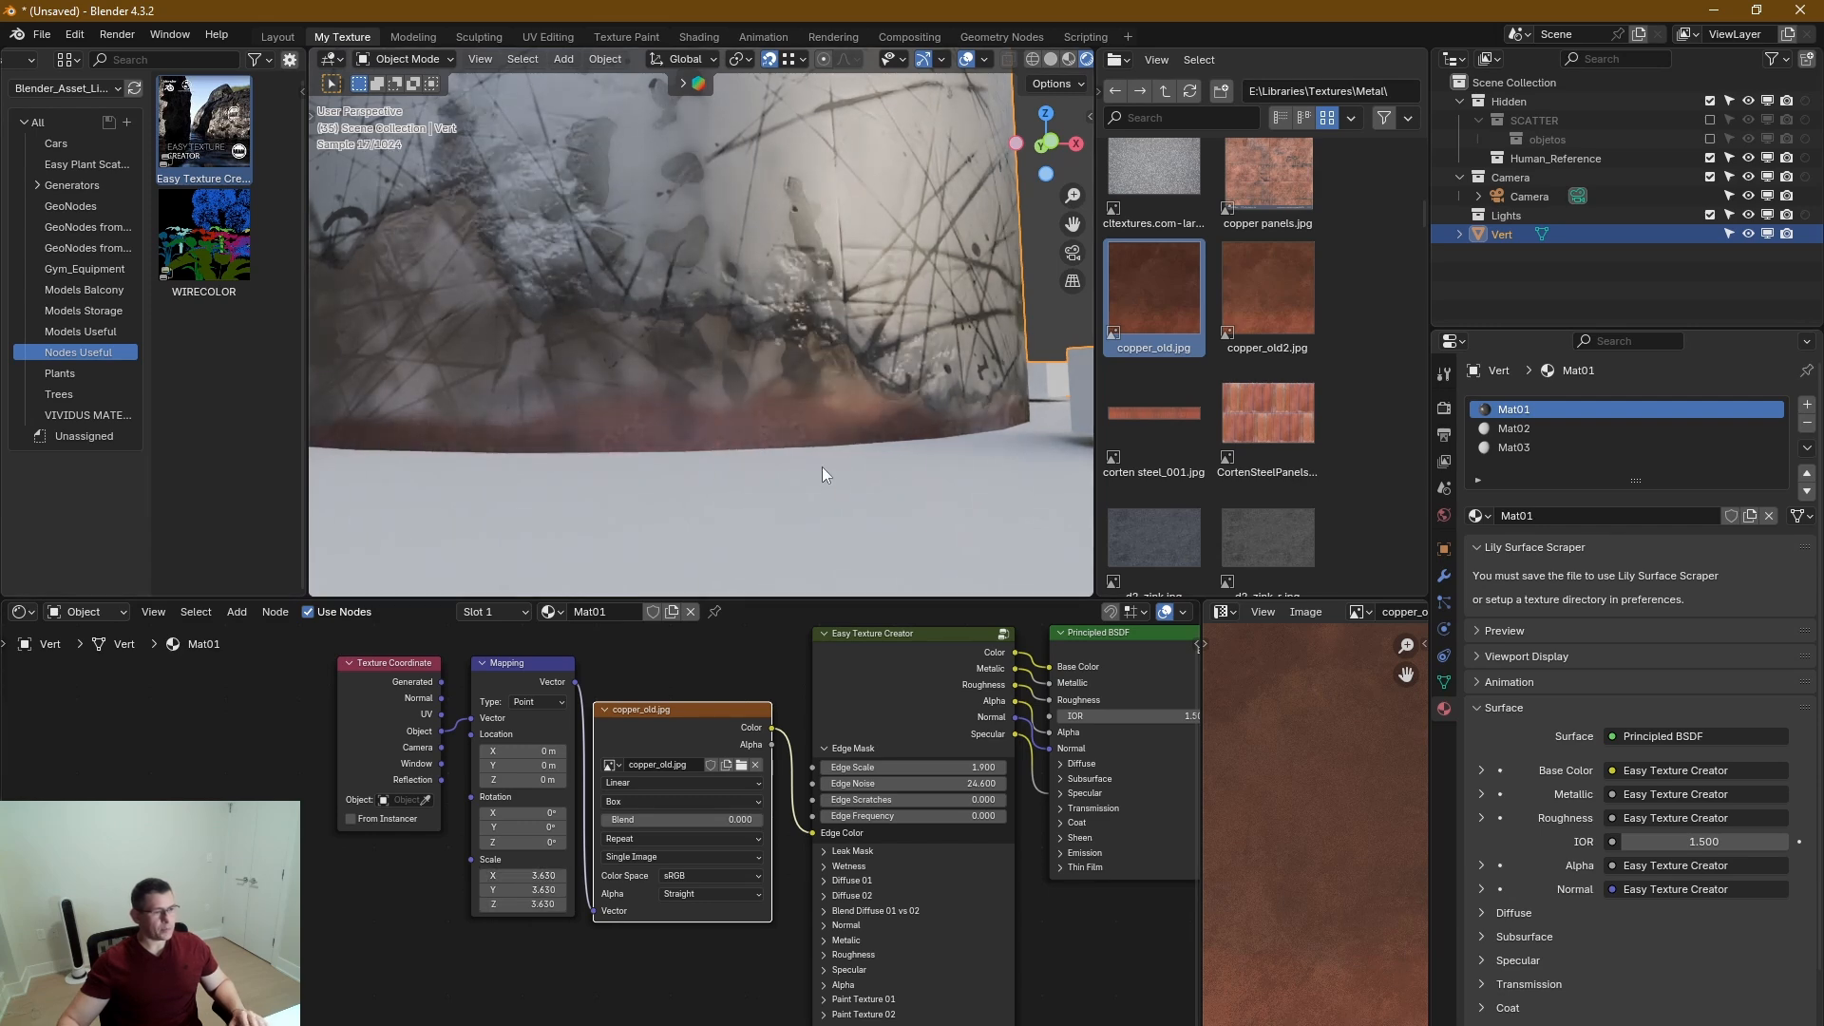
Raise the Edge Scale to 65.000 to spread the copper edge texture over the pipe and inspect its base.
scroll(845, 435, "down", 4)
scroll(818, 420, "down", 2)
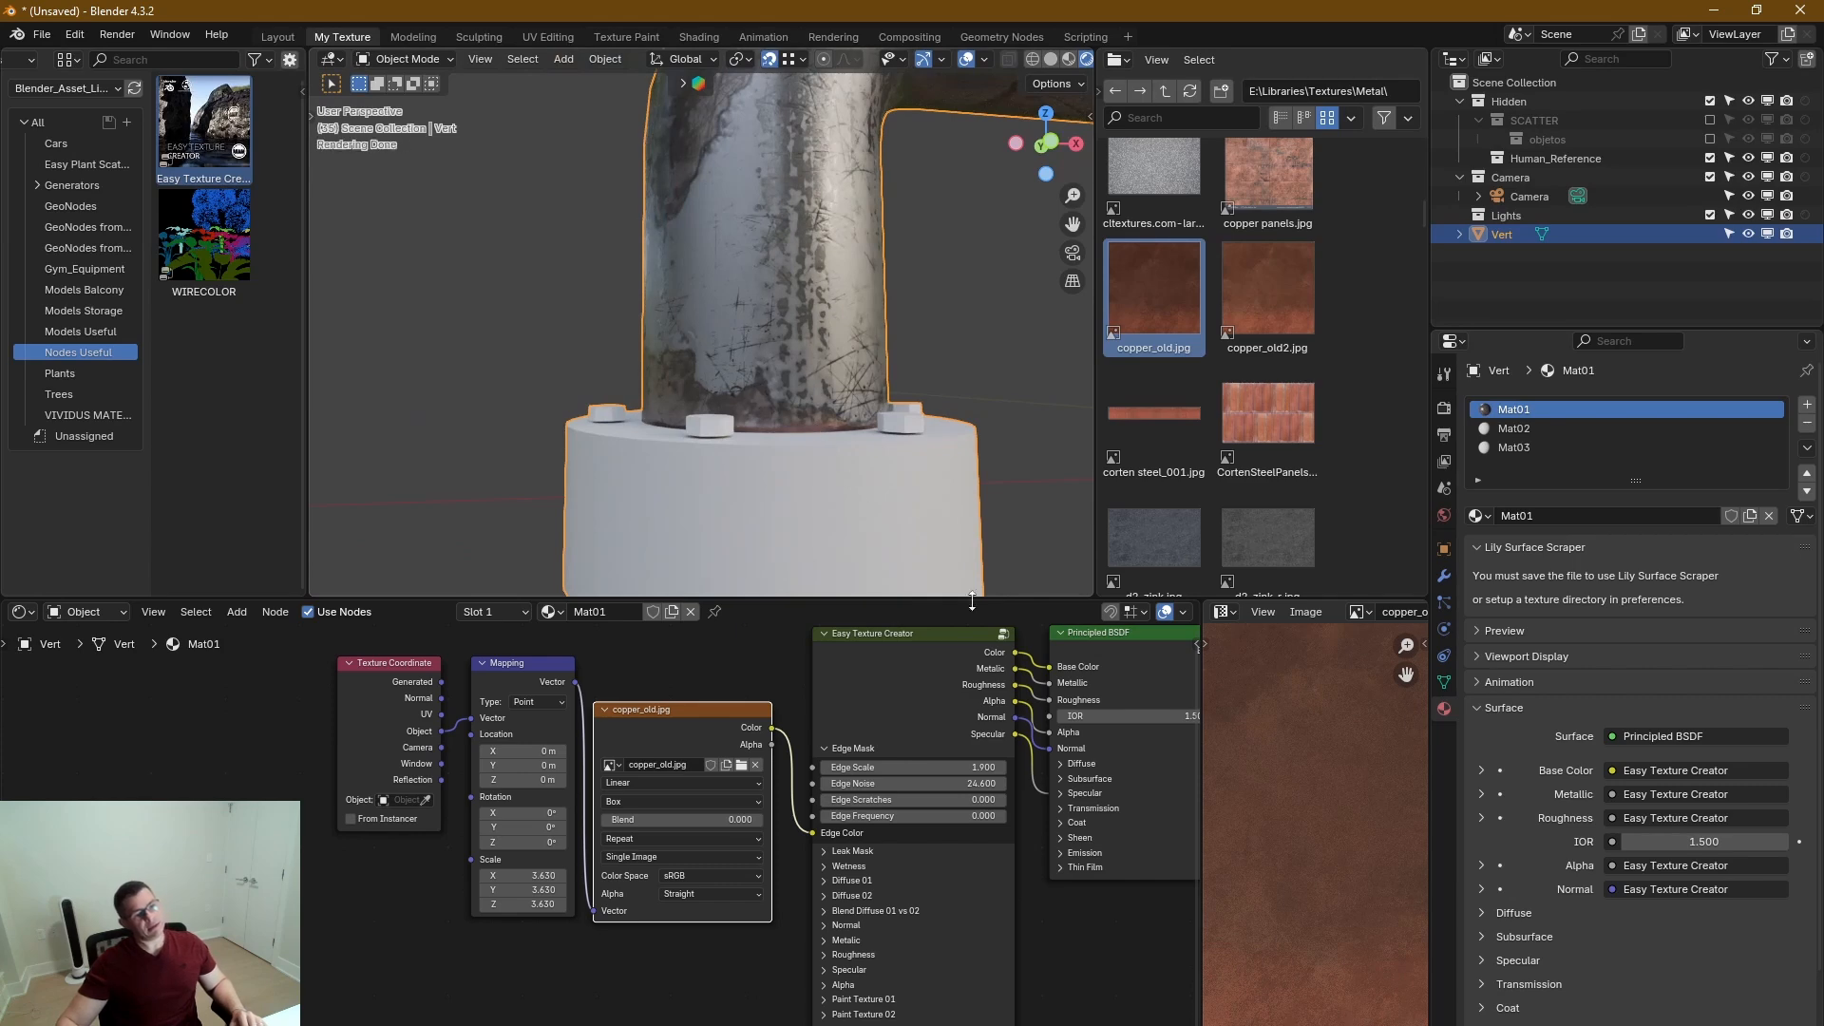
scroll(823, 860, "up", 4)
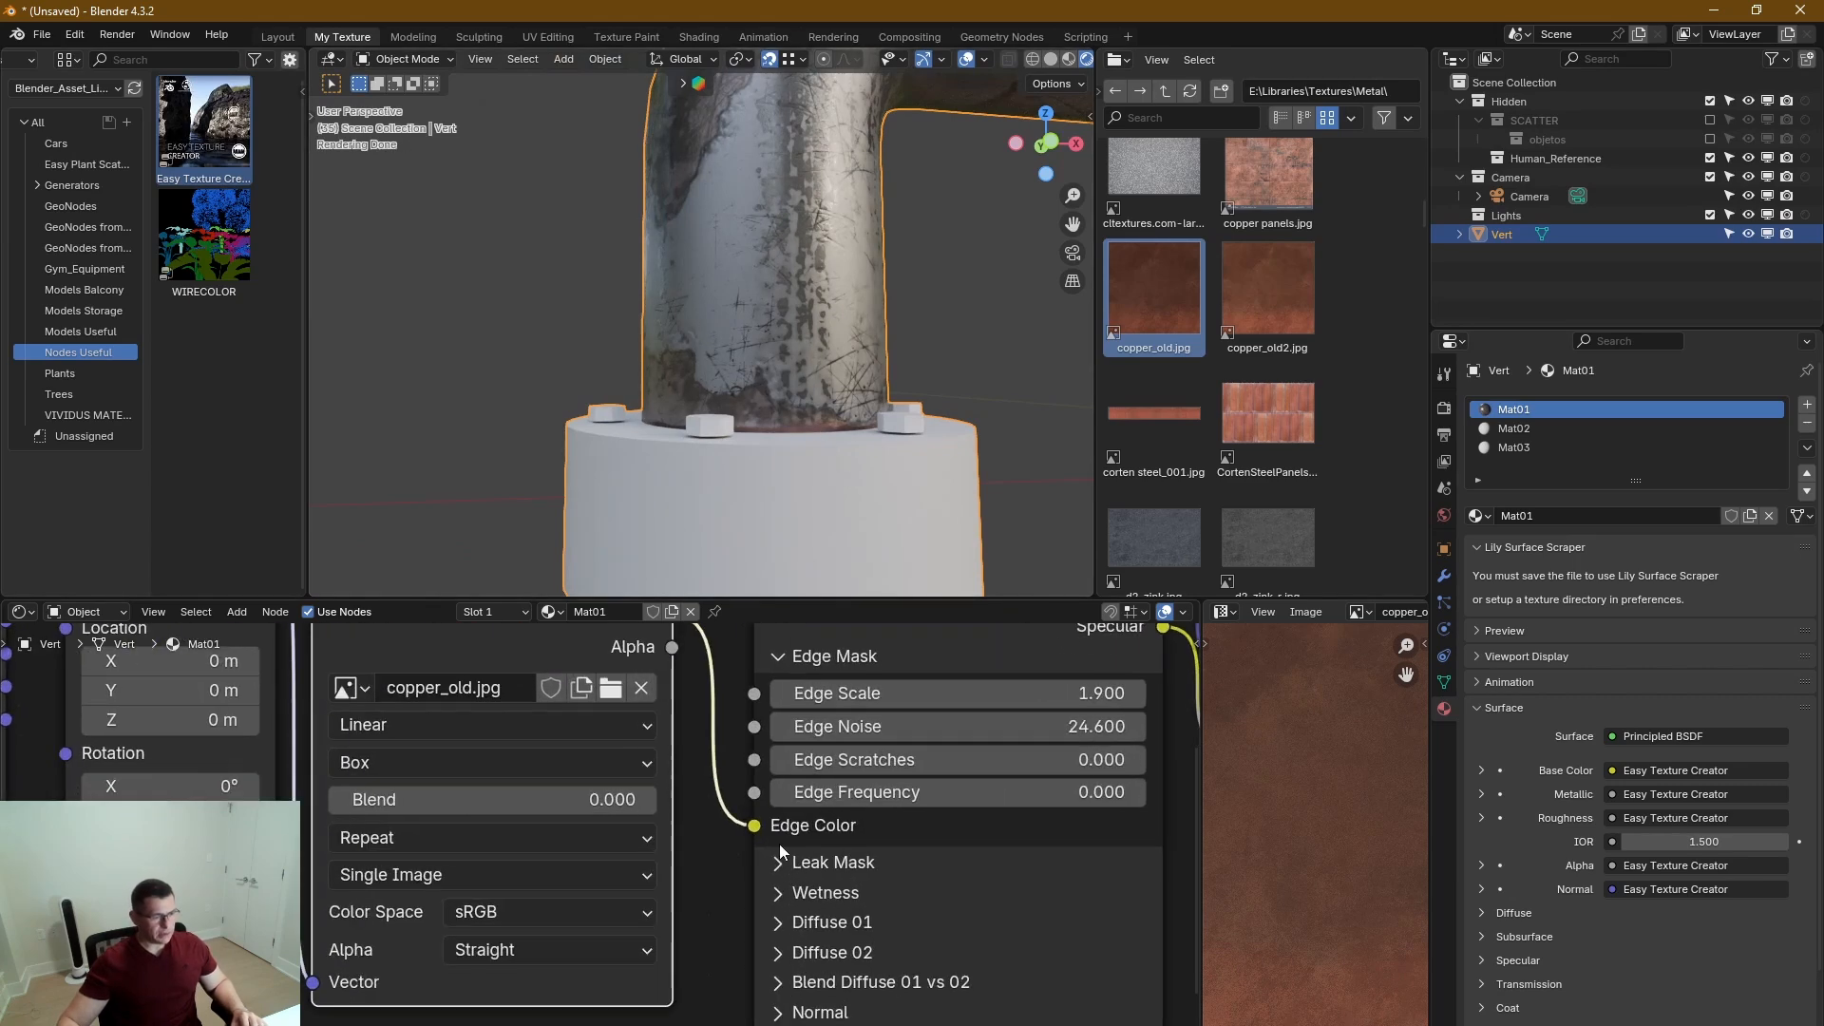
left_click_drag(836, 693, 1140, 693)
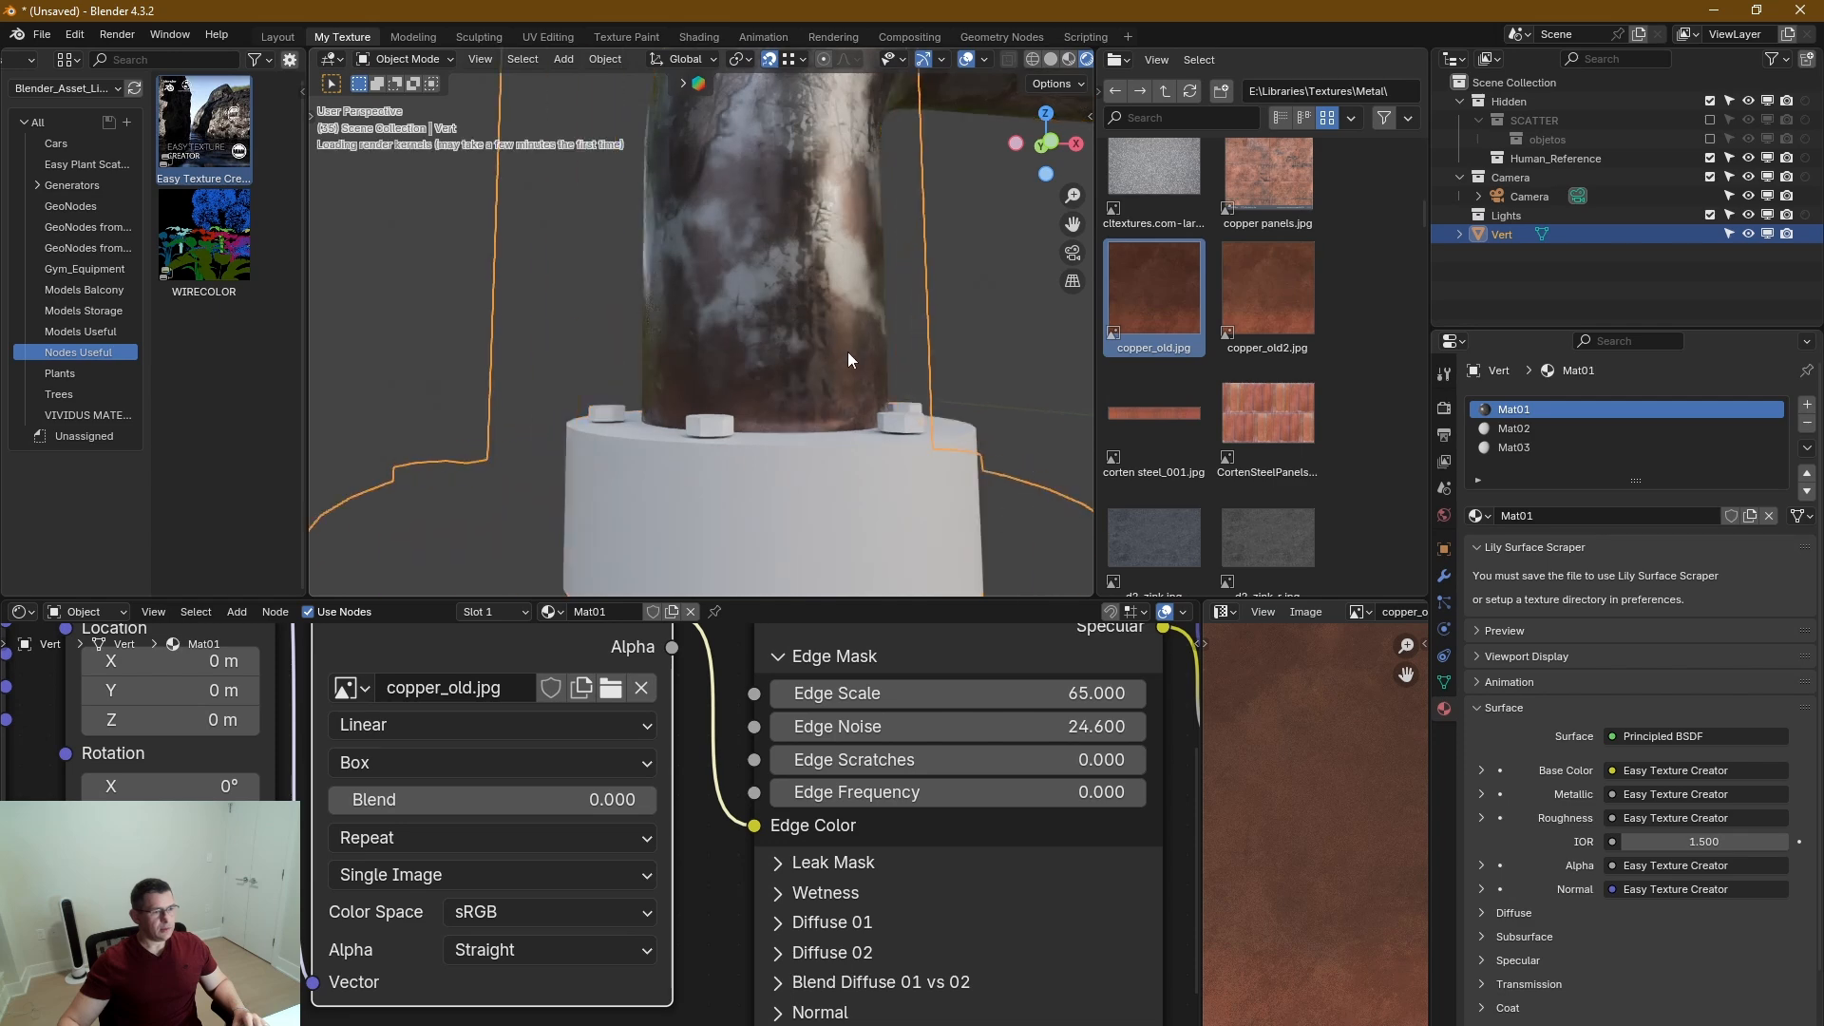
middle_click_drag(851, 458, 816, 442)
In the Normal section, set Rust Edges to 1.000 and Rust Edges Emphasis to 0.480.
middle_click_drag(682, 885, 530, 778)
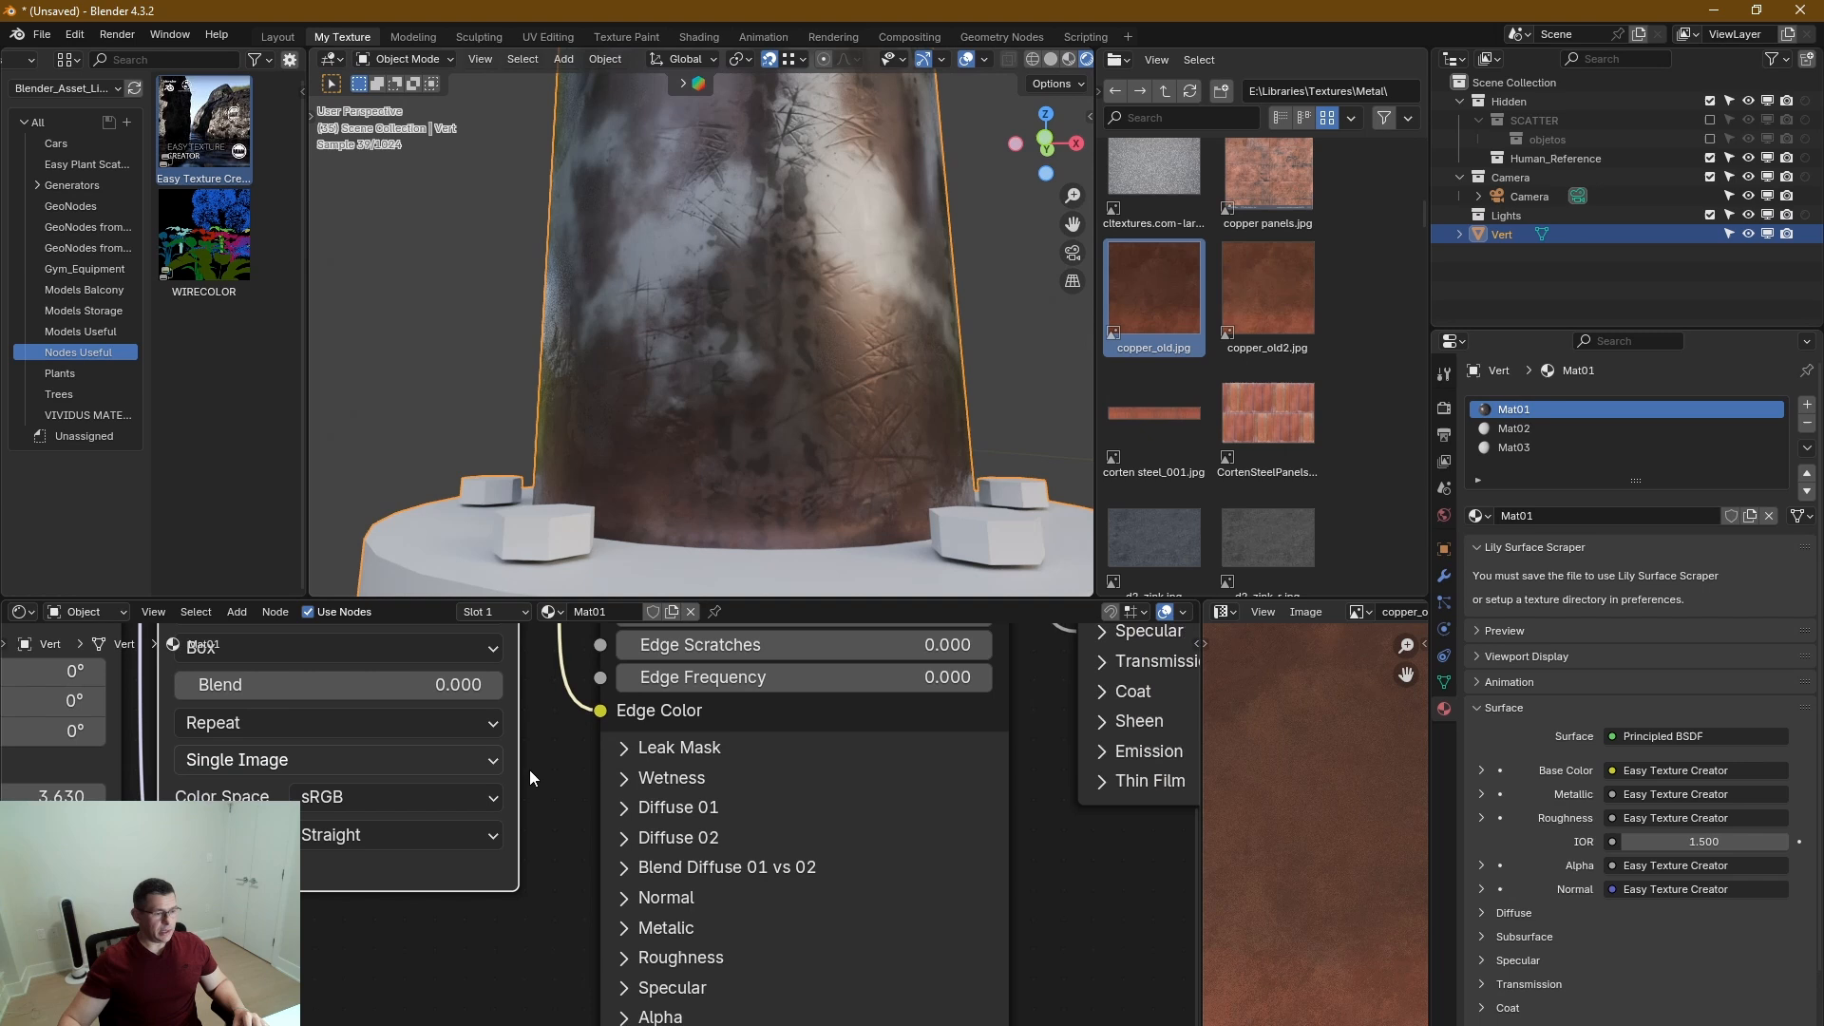
left_click(771, 932)
left_click(625, 908)
scroll(721, 815, "down", 10, "shift")
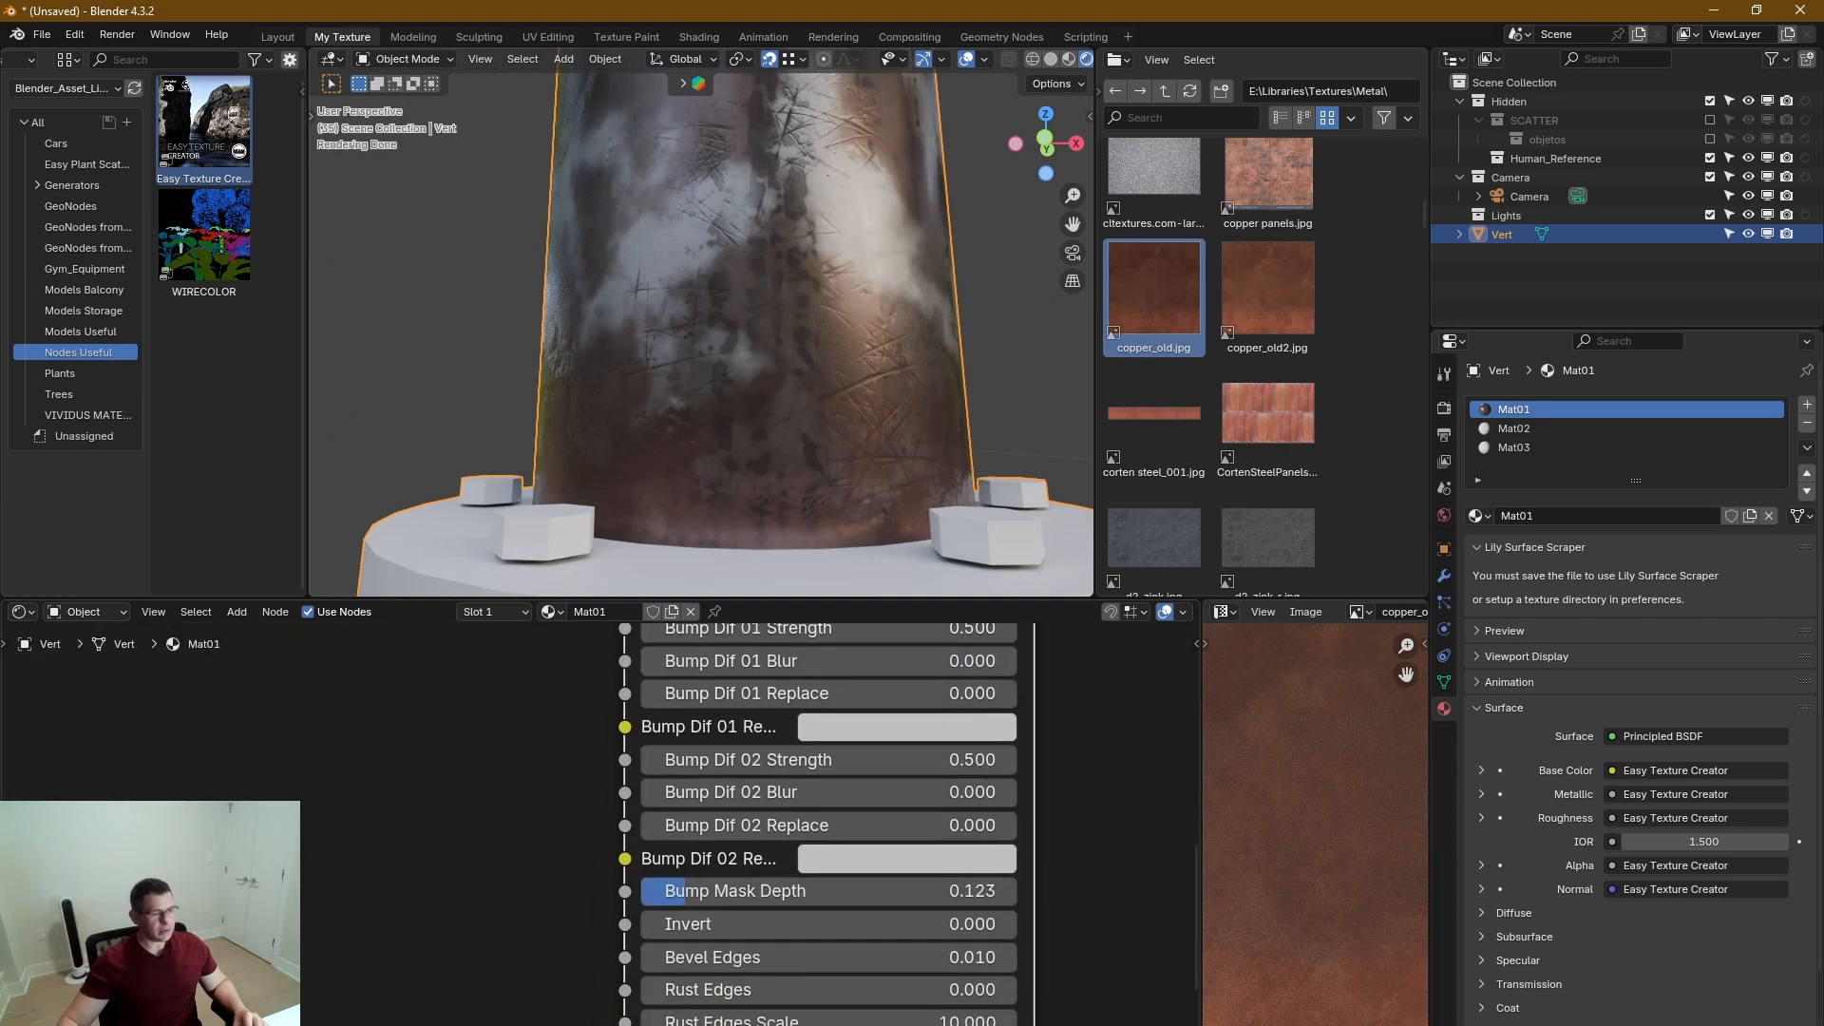
scroll(699, 824, "up", 2, "shift")
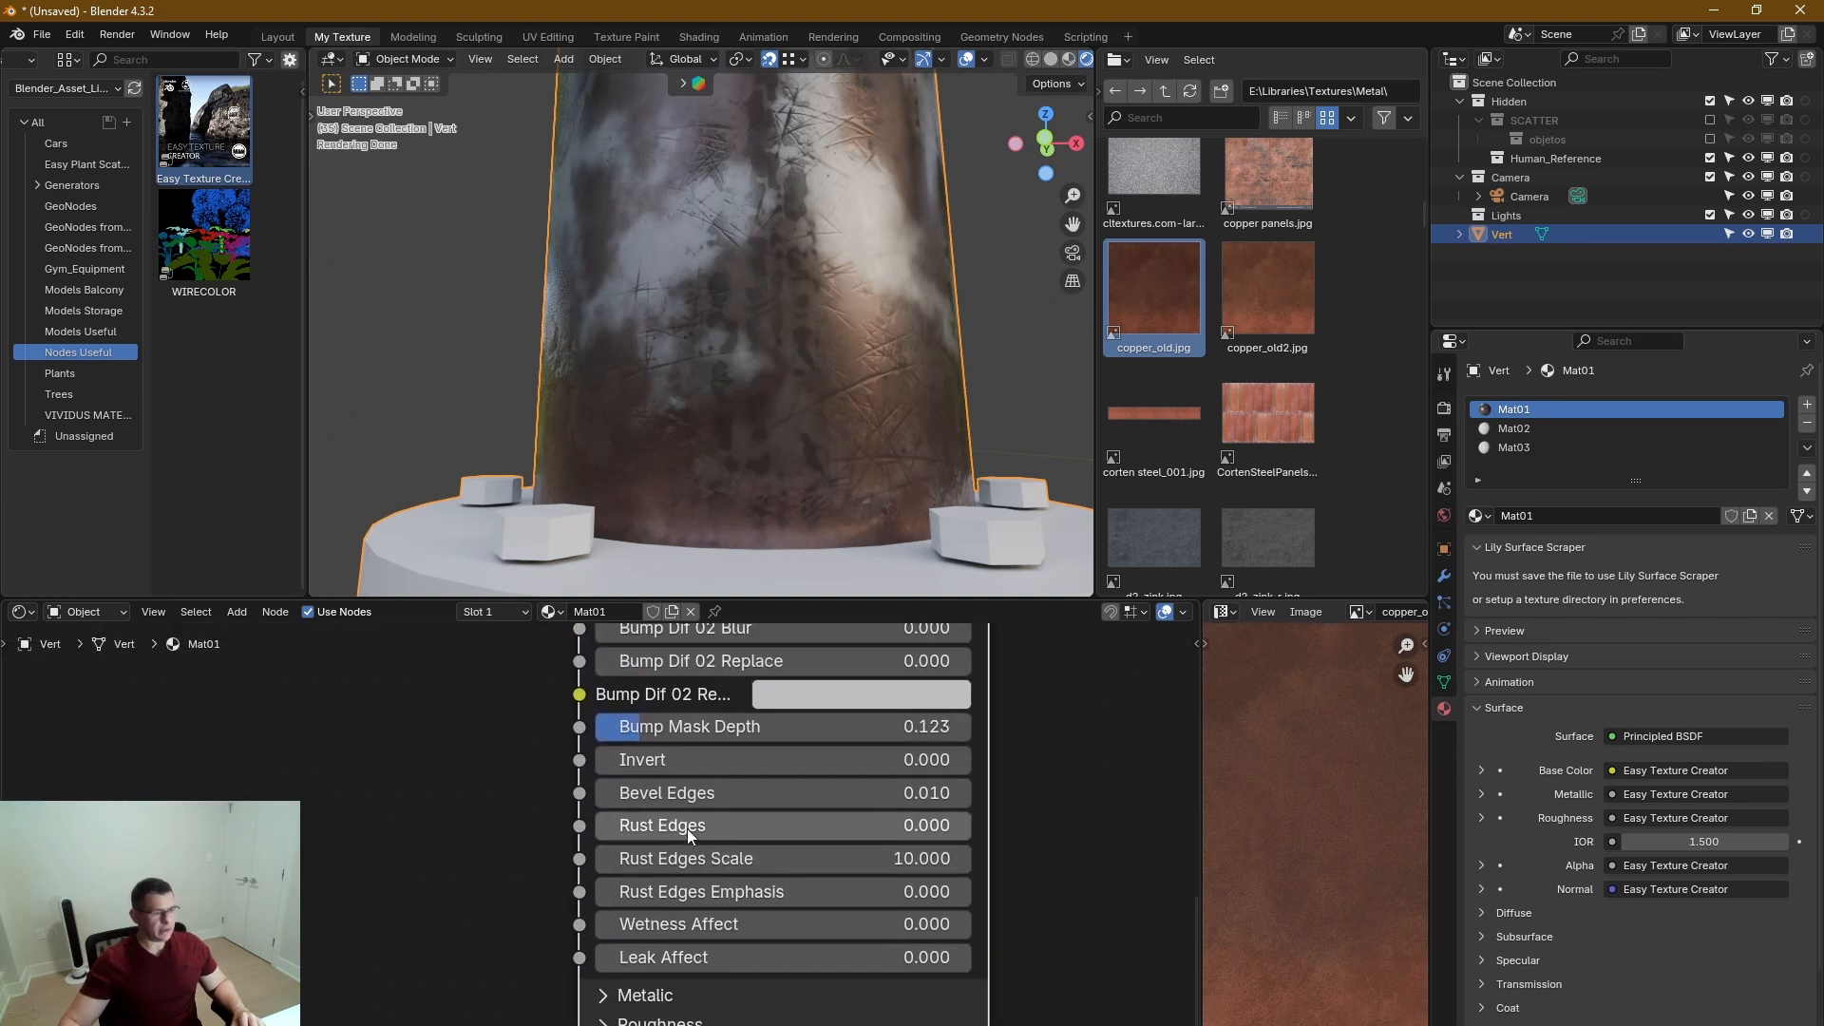
left_click_drag(654, 823, 950, 825)
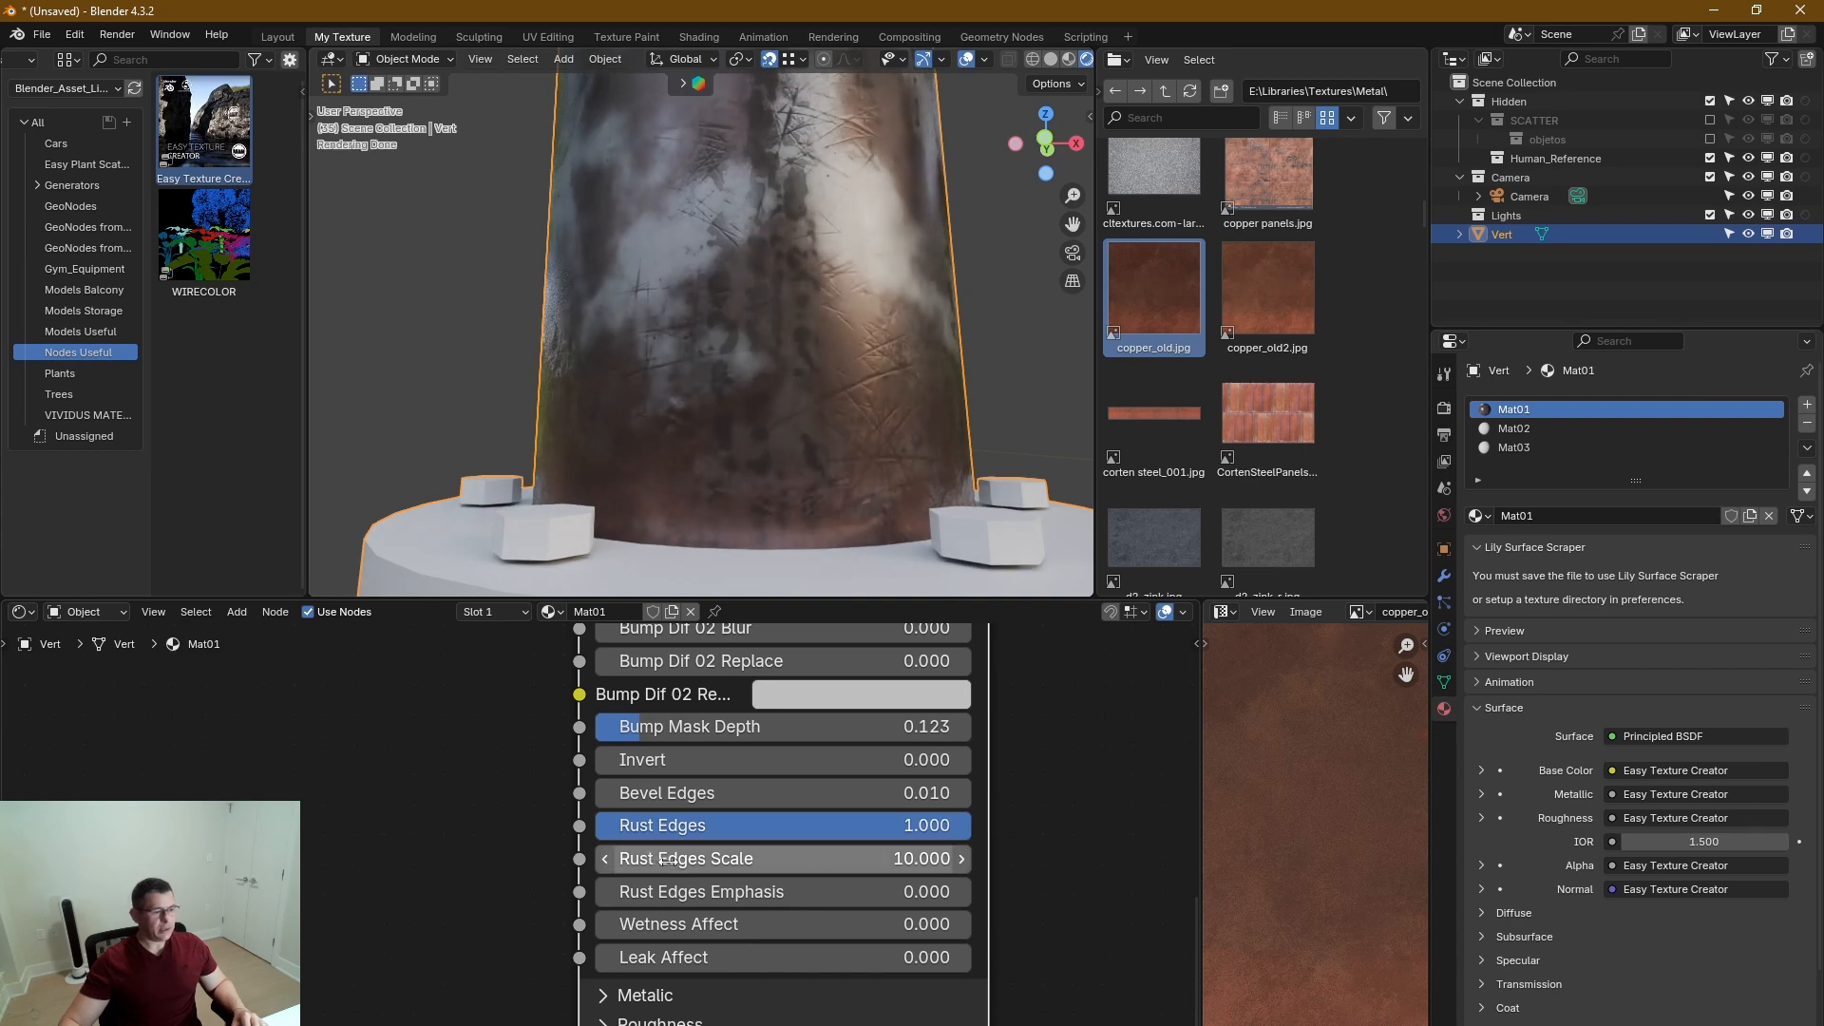
left_click_drag(659, 897, 775, 893)
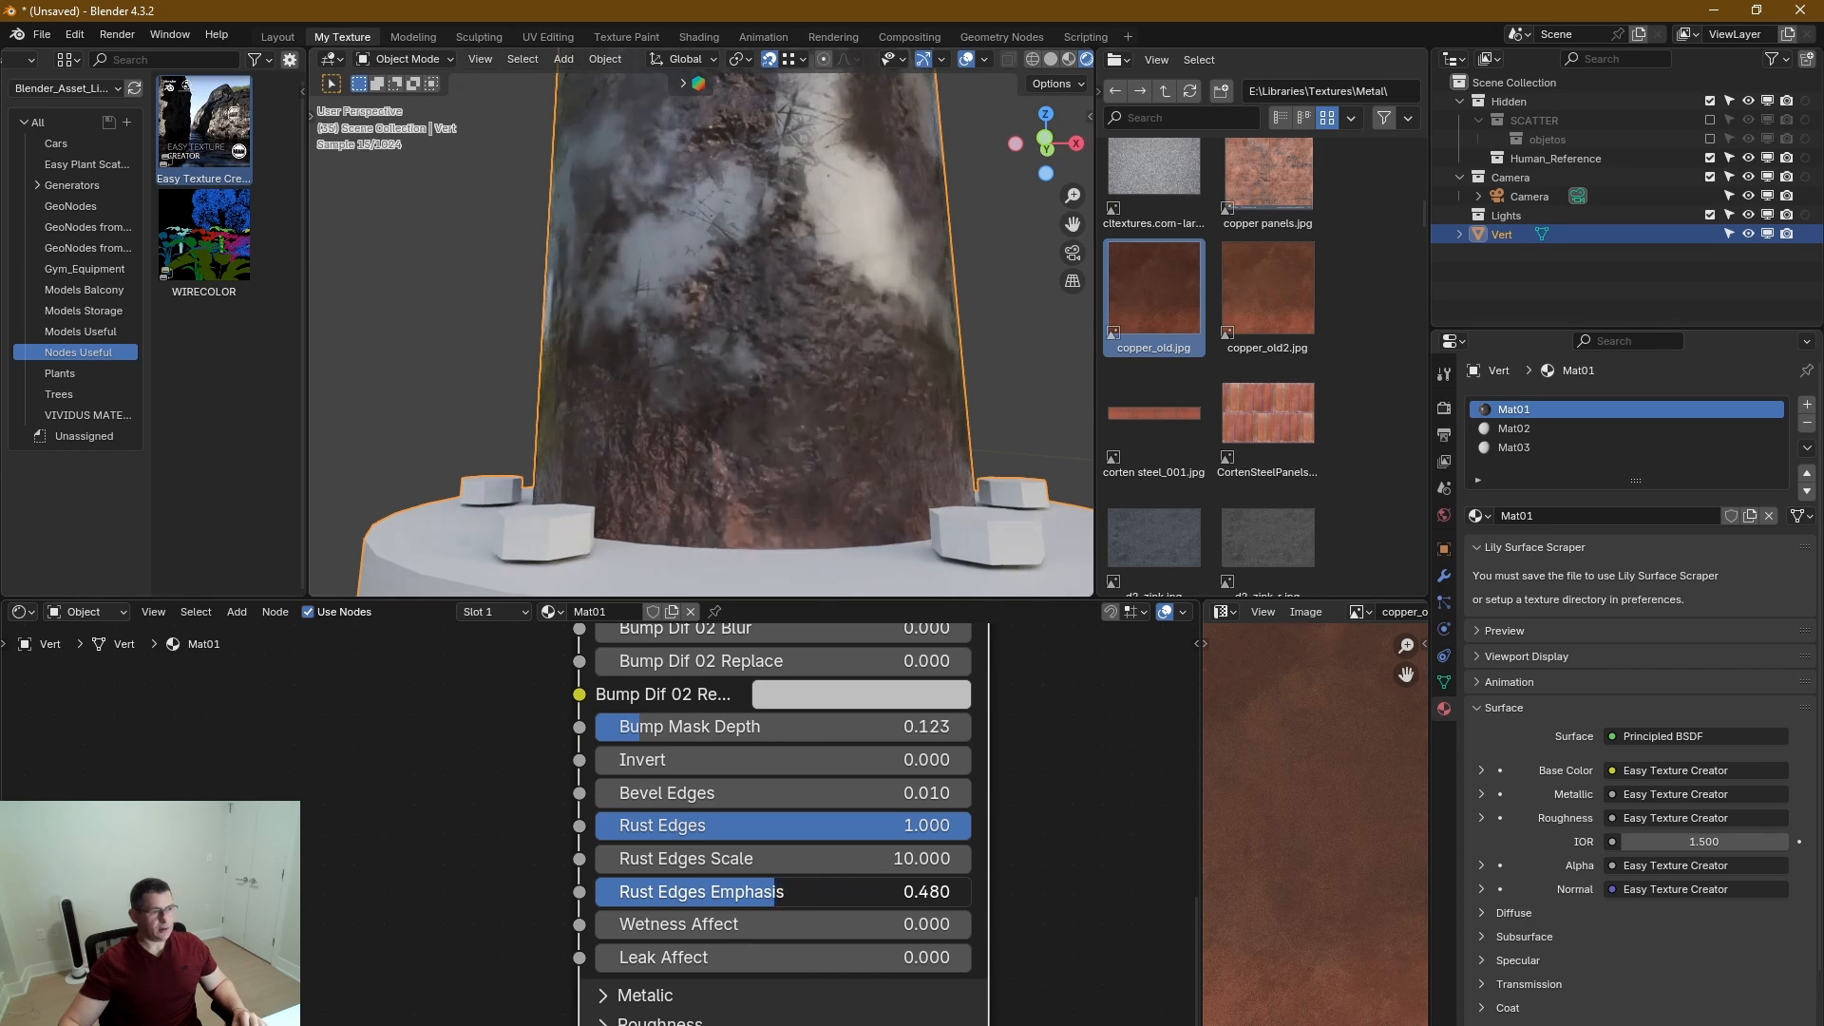
Collapse the Normal section, set the Edge Scale to 2.760 and inspect the rust around the pipe's base.
middle_click_drag(519, 654, 551, 935)
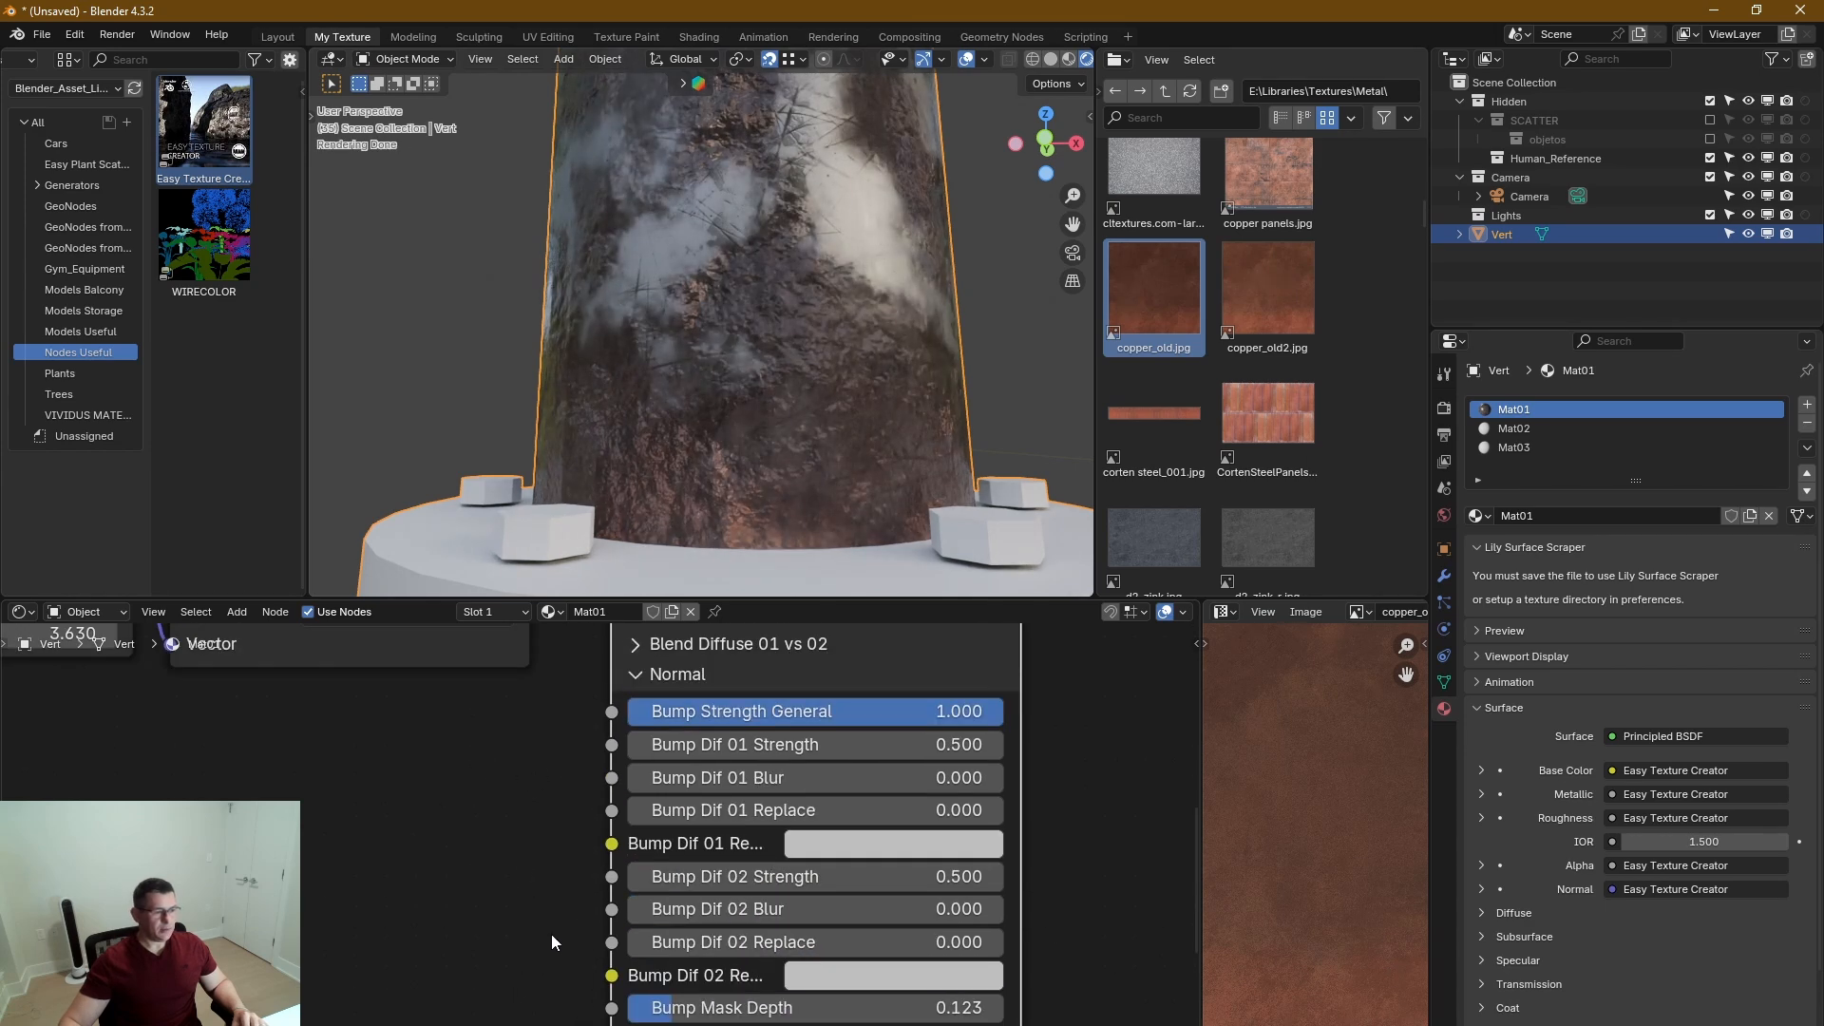
left_click(635, 676)
middle_click_drag(635, 679, 593, 879)
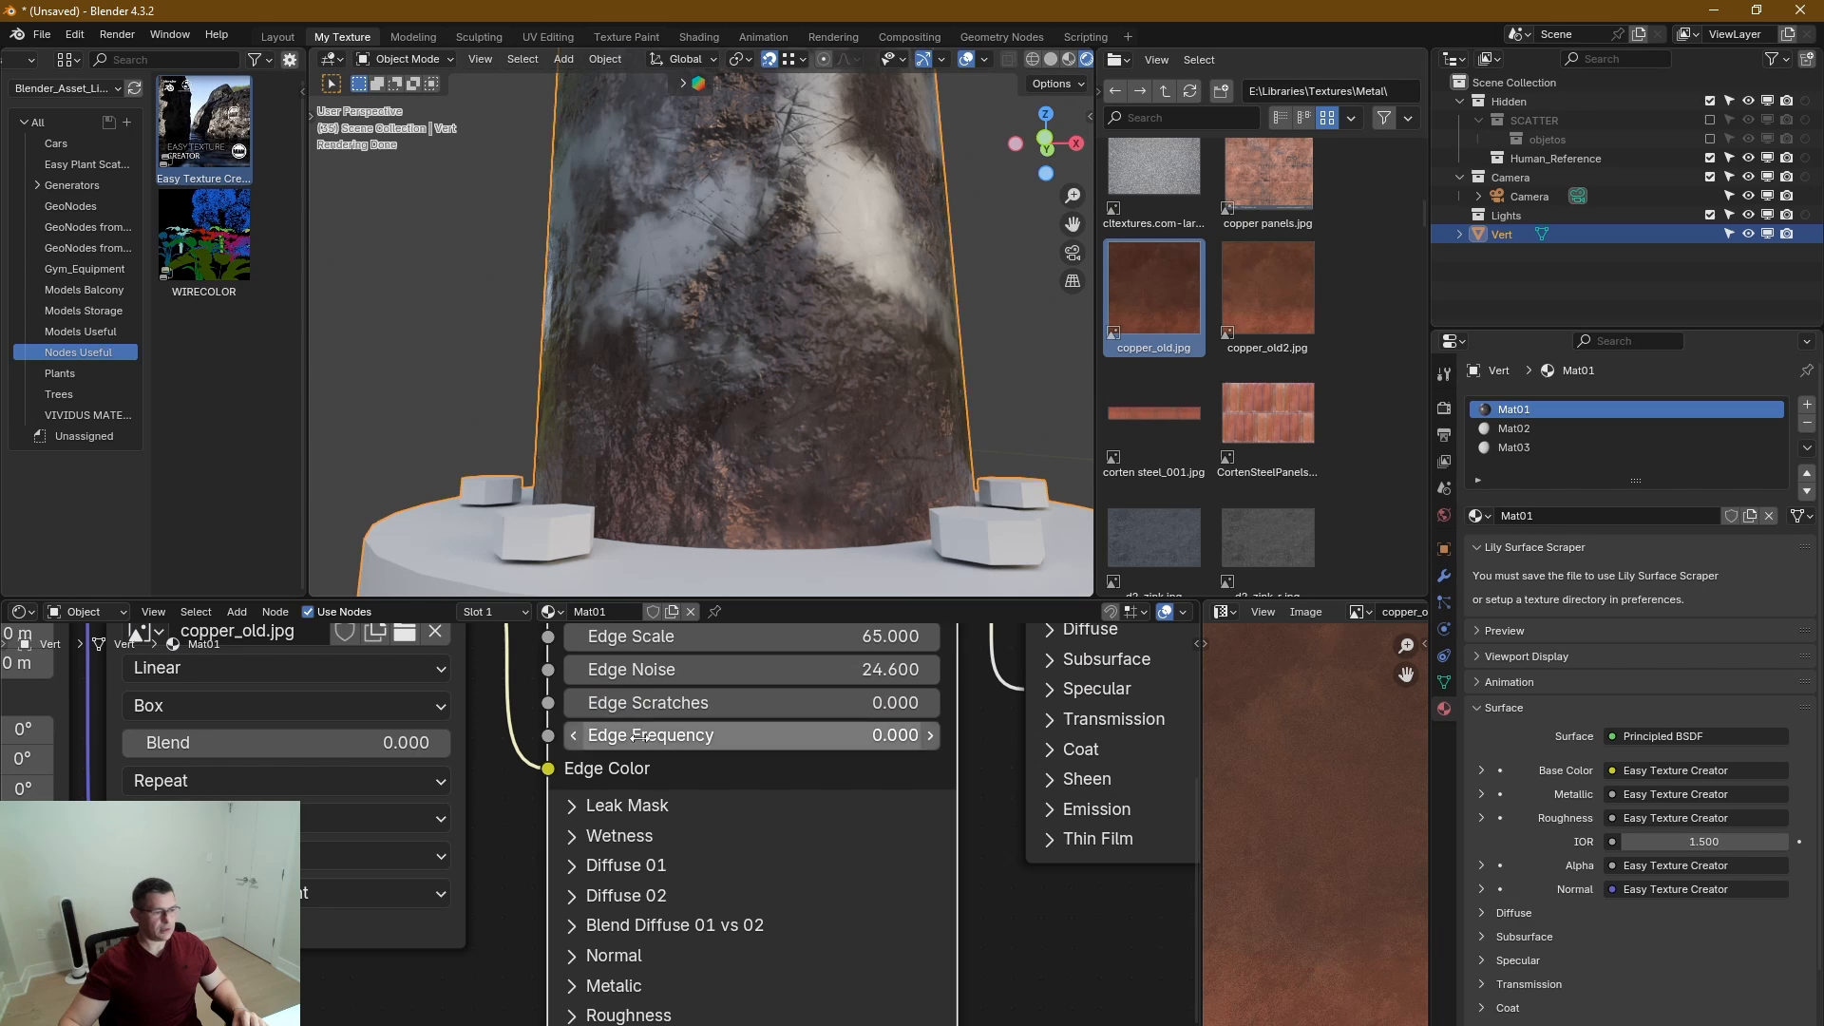
middle_click_drag(670, 741, 671, 898)
mouse_move(672, 795)
left_mouse_down()
mouse_move(450, 794)
mouse_move(686, 795)
left_mouse_up()
middle_click_drag(784, 534, 770, 489)
scroll(830, 532, "down", 5)
scroll(770, 488, "up", 3)
mouse_move(684, 794)
left_mouse_down()
mouse_move(724, 794)
mouse_move(700, 794)
left_mouse_up()
mouse_move(778, 490)
middle_mouse_down()
mouse_move(906, 490)
mouse_move(807, 506)
middle_mouse_up()
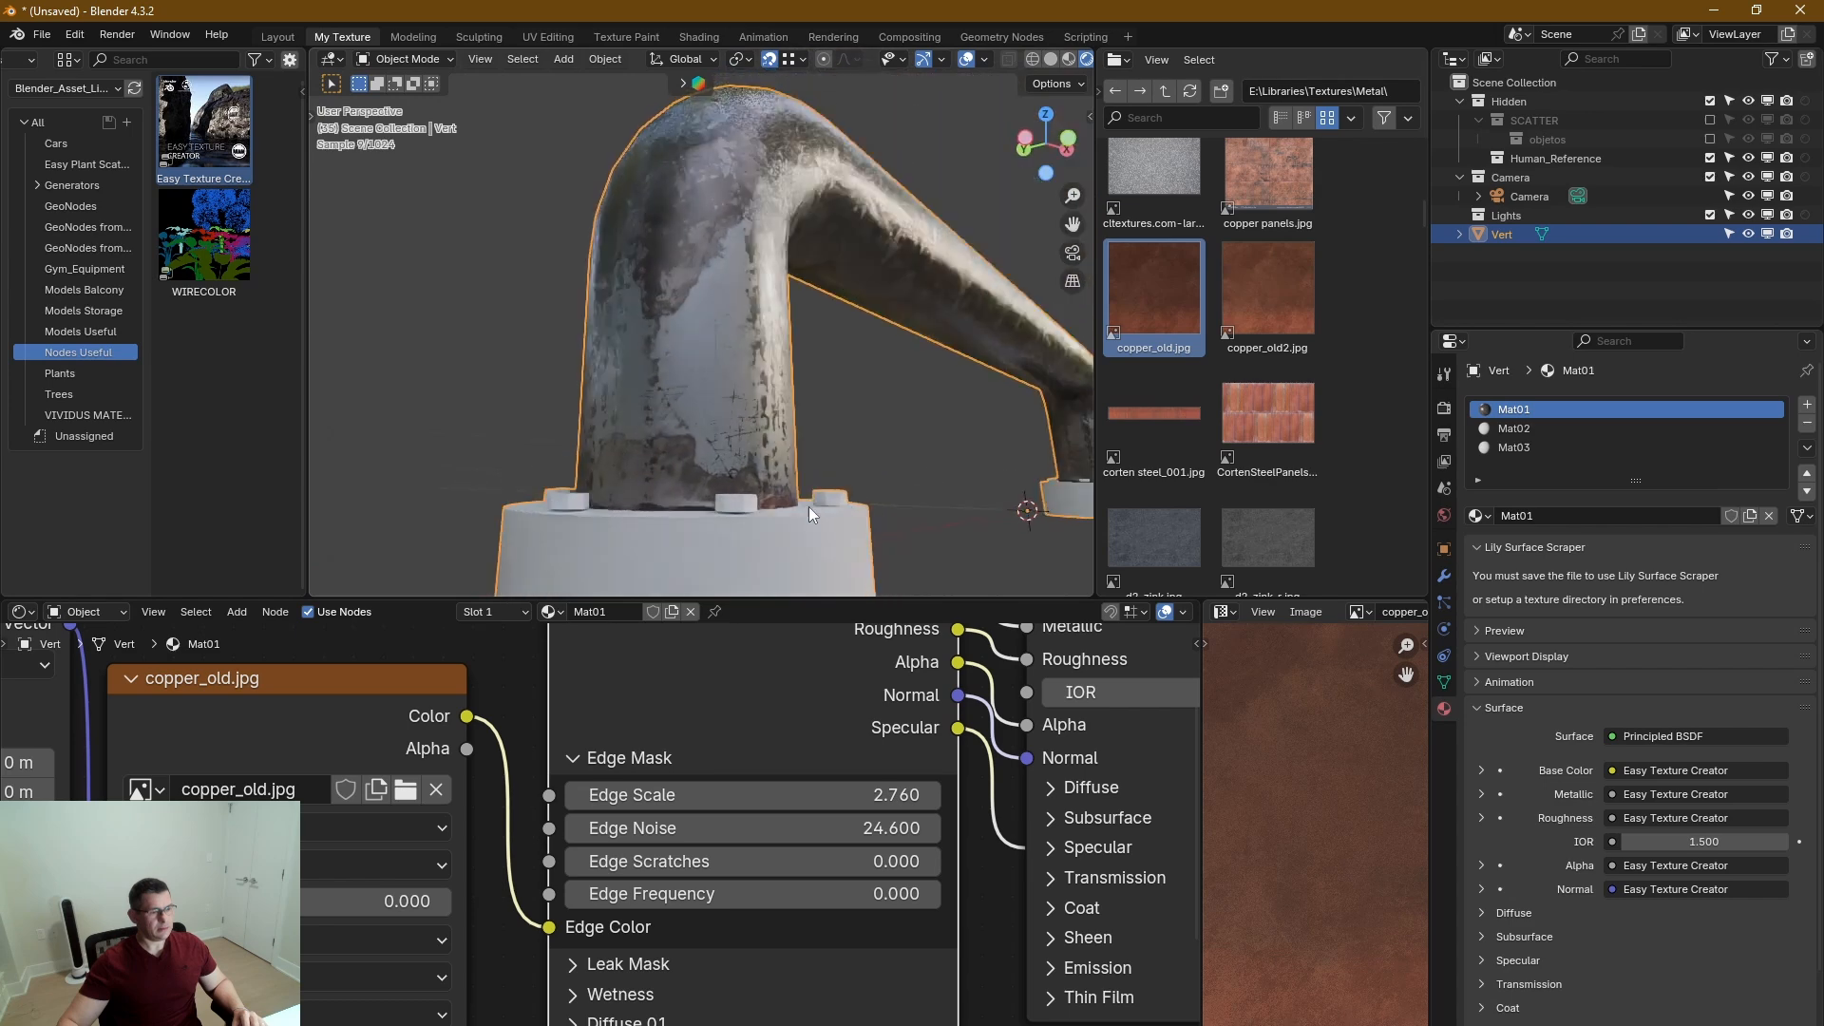
scroll(760, 521, "up", 4)
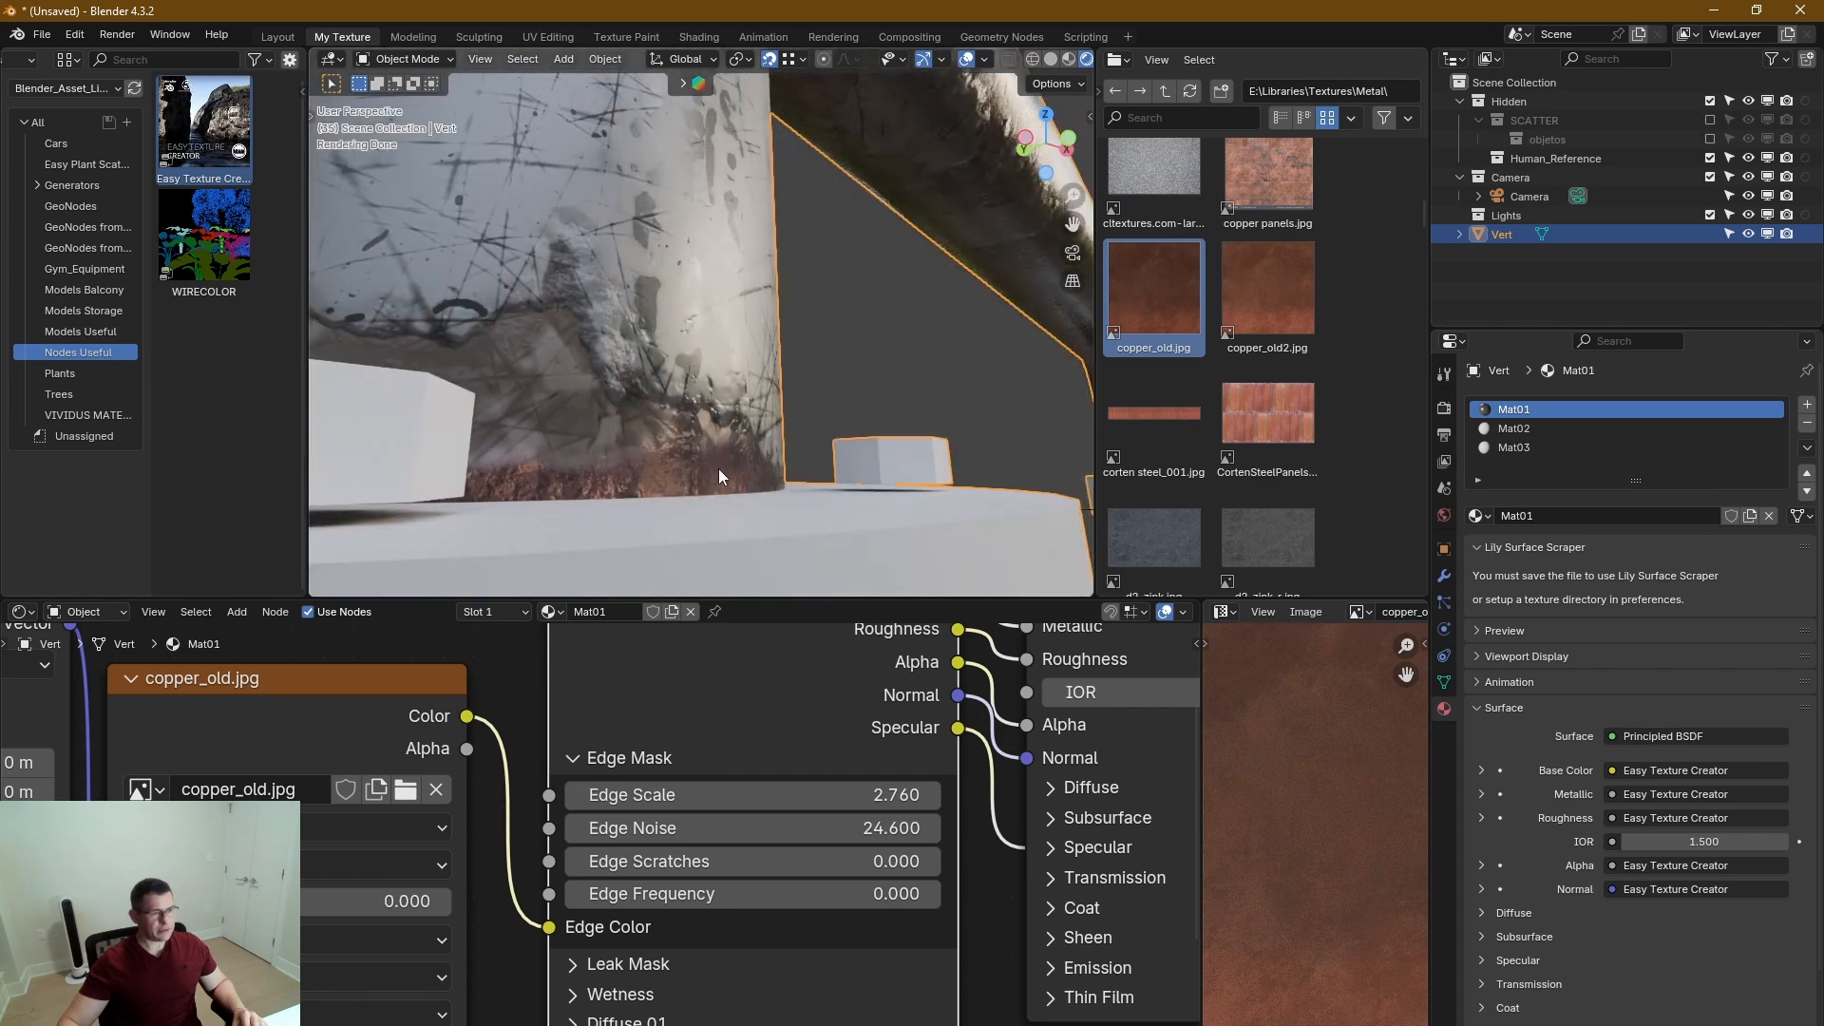
scroll(722, 475, "down", 4)
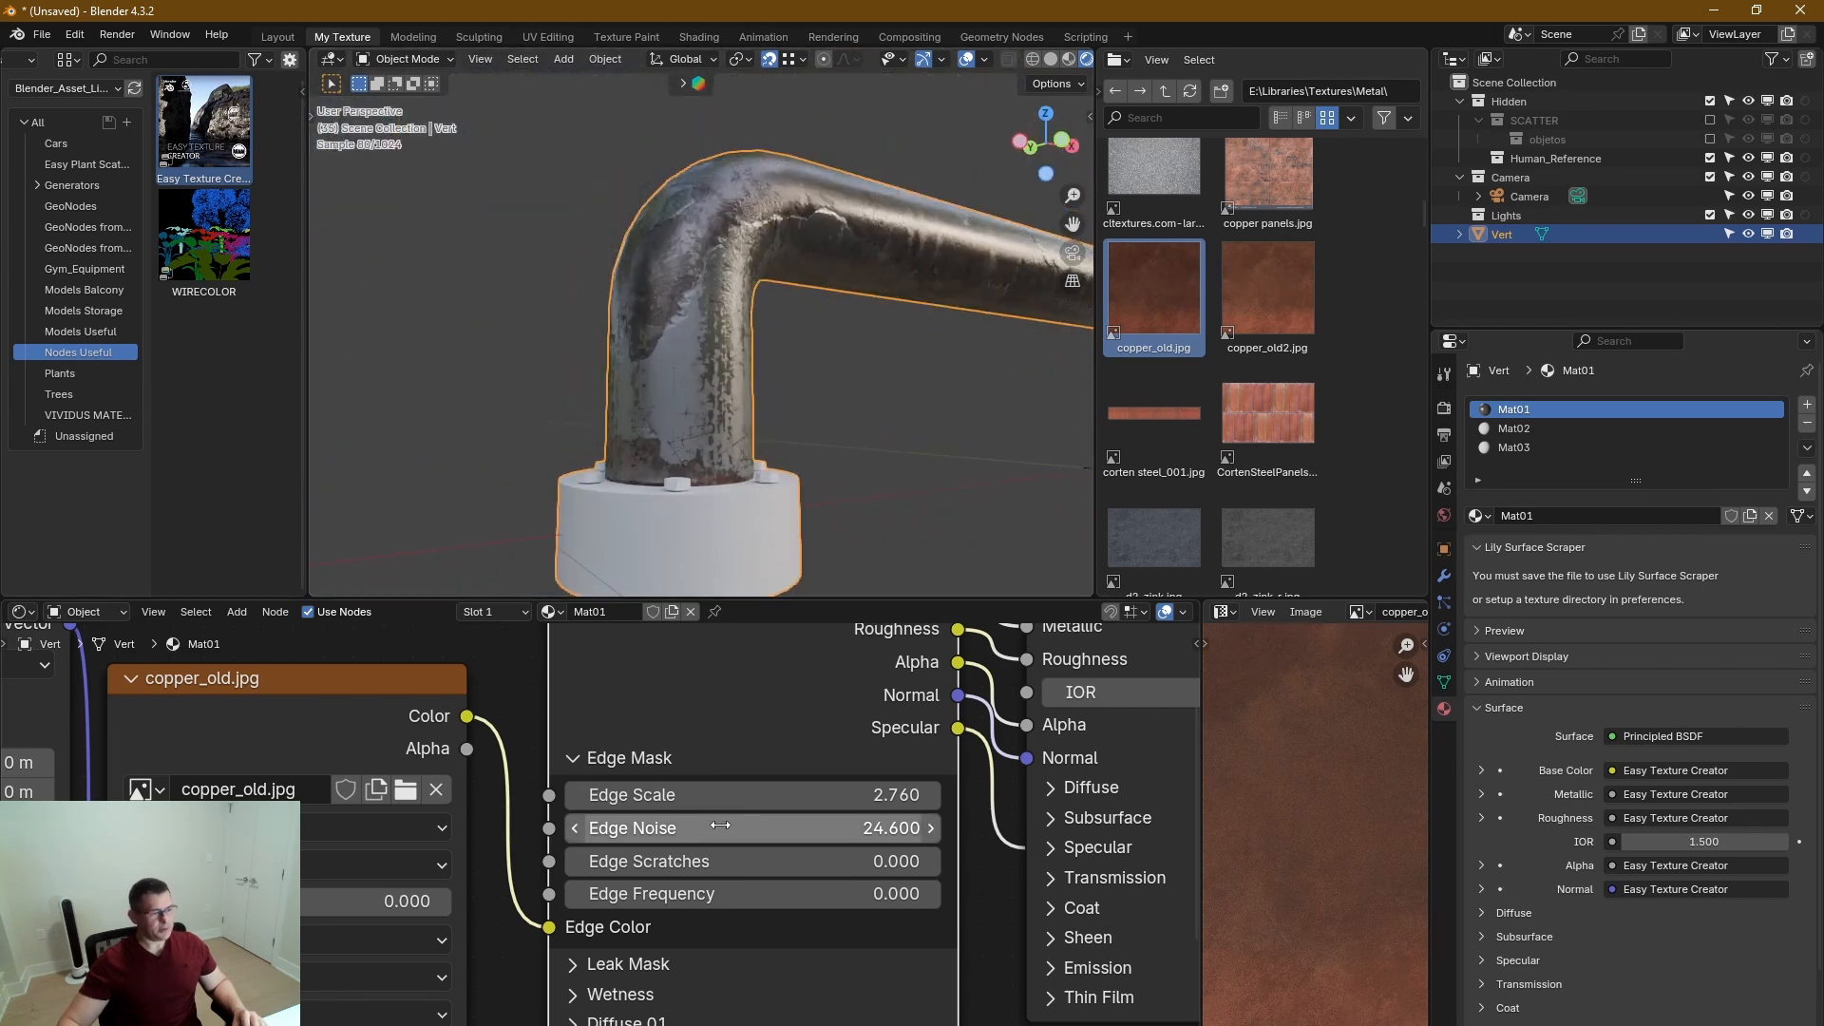
Expand the Normal section again and review its bump and Rust Edges settings.
key("Home")
scroll(743, 818, "up", 8)
scroll(699, 870, "up", 2)
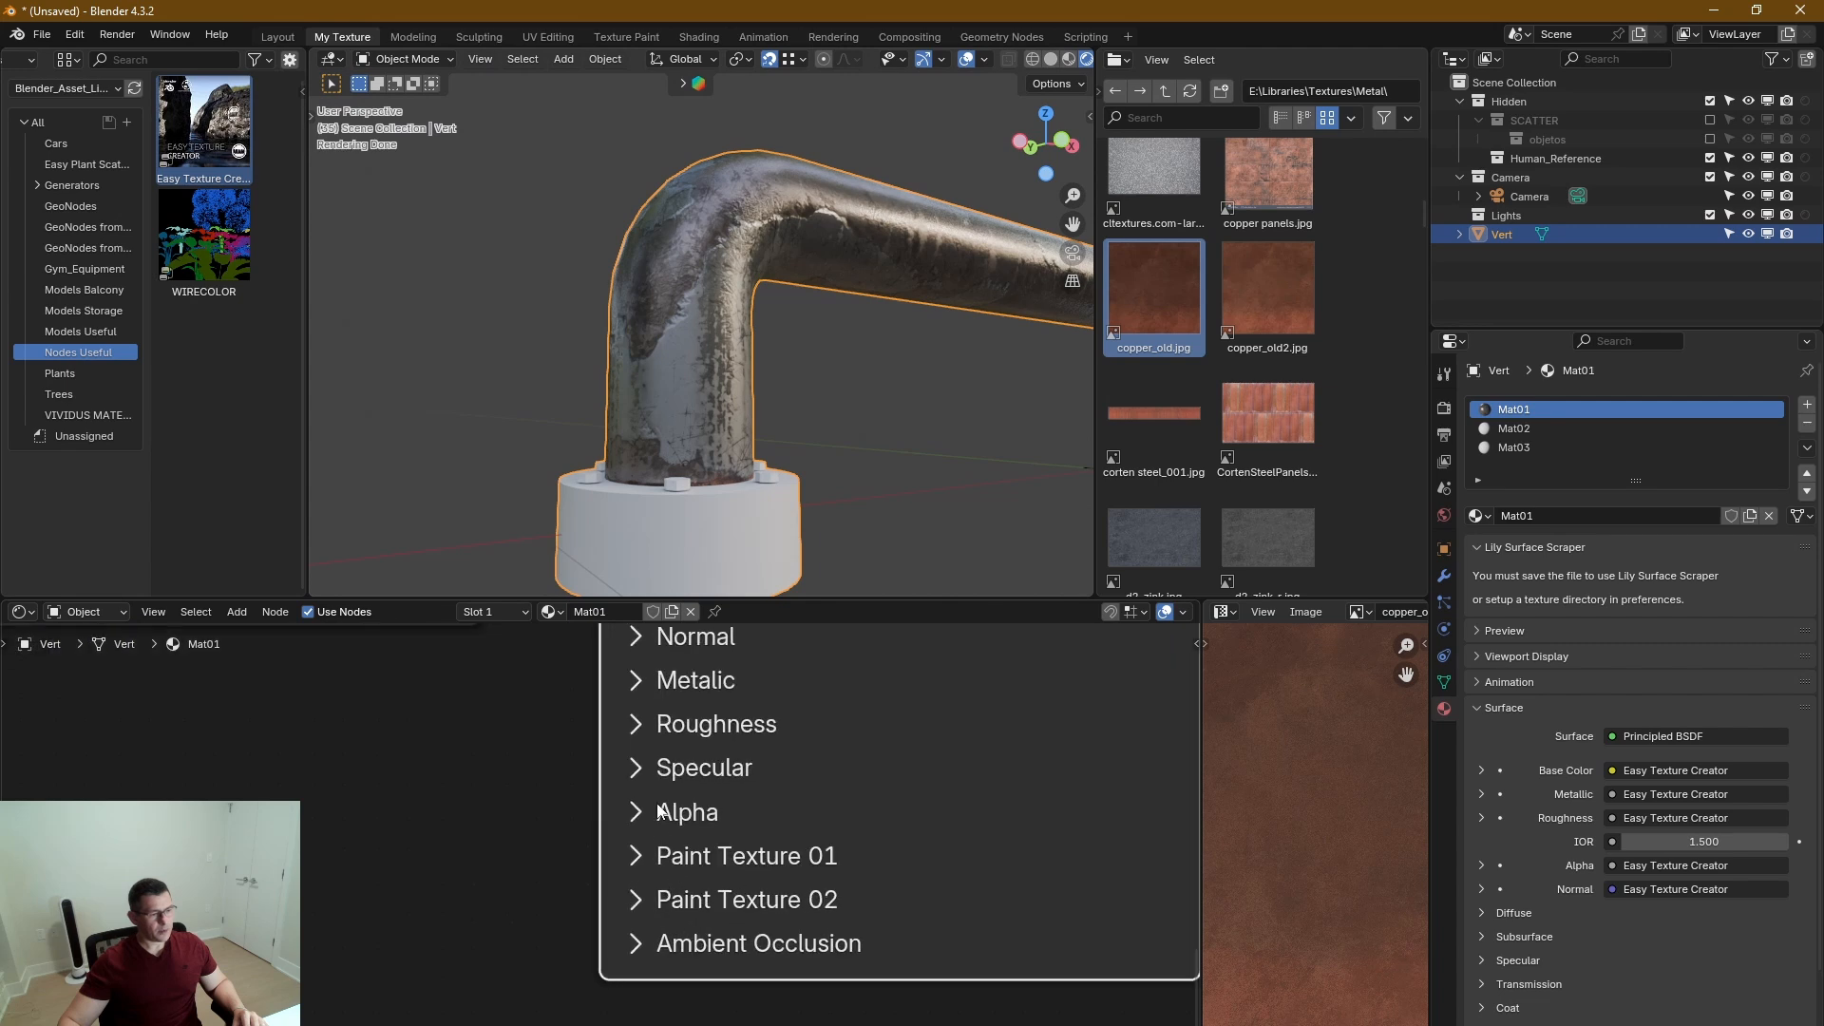
left_click(608, 779)
scroll(834, 784, "down", 5, "shift")
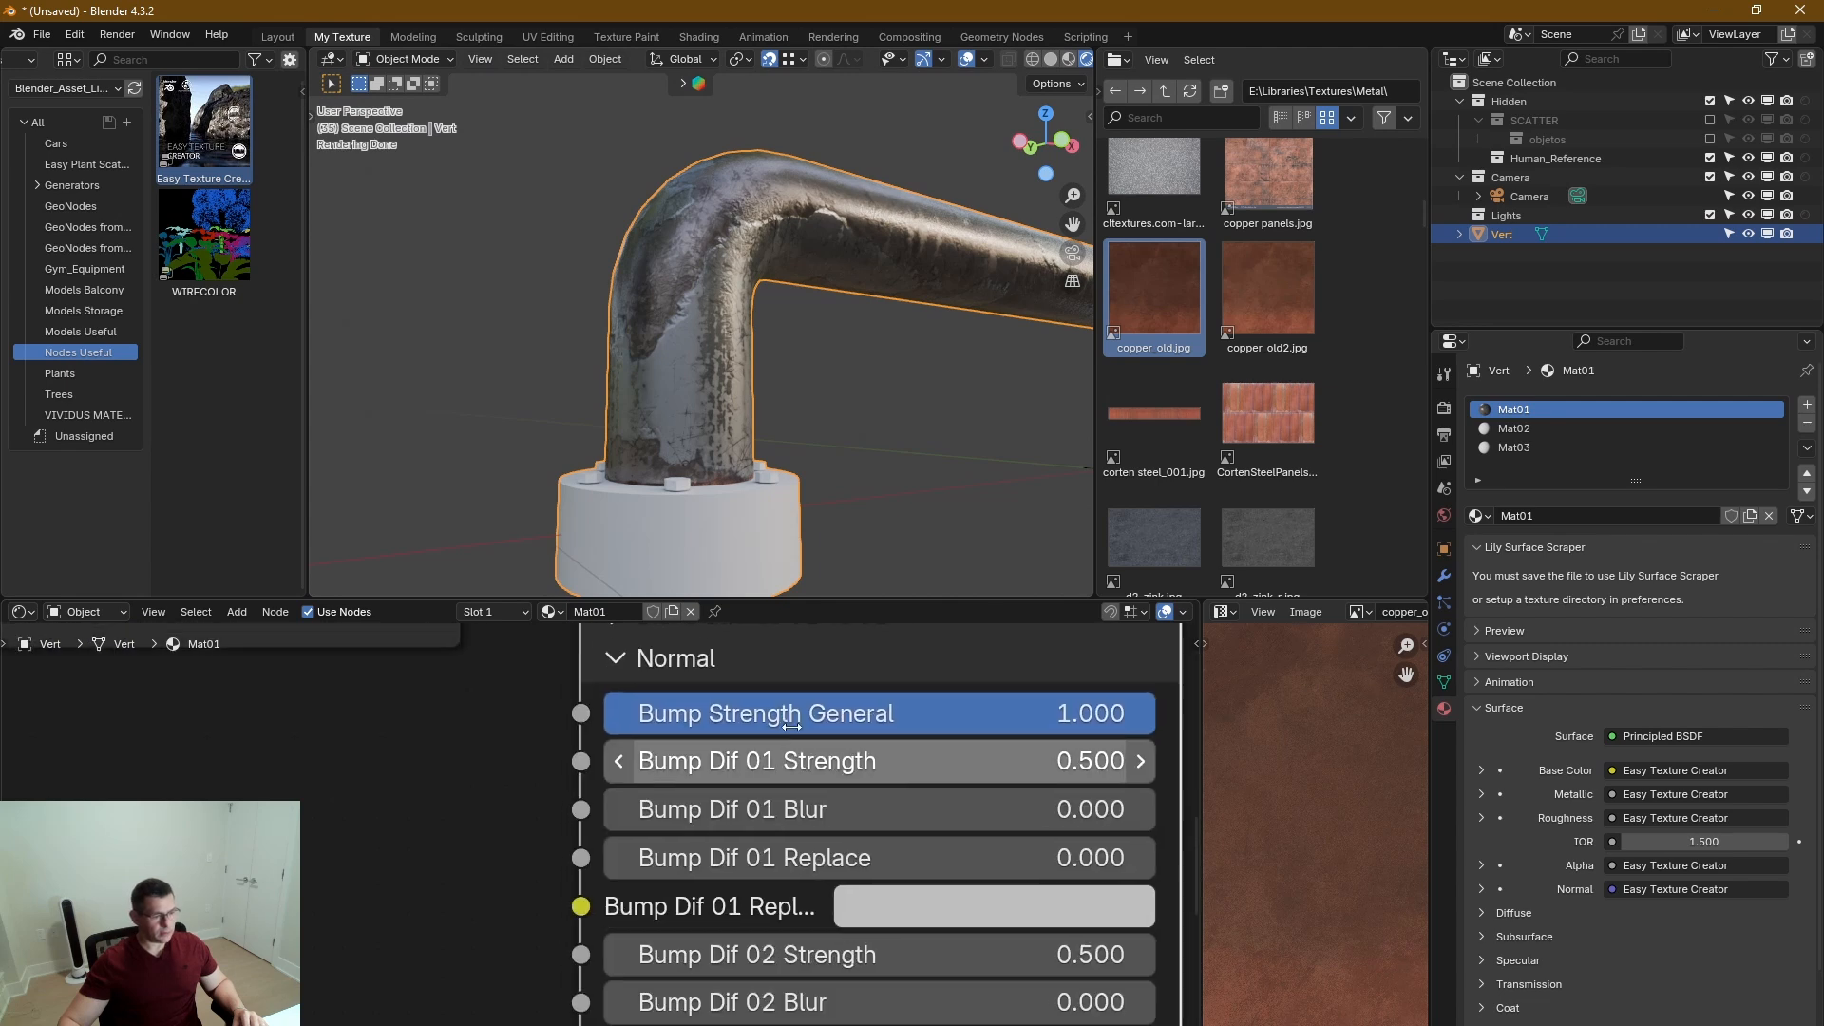
scroll(834, 784, "down", 3, "shift")
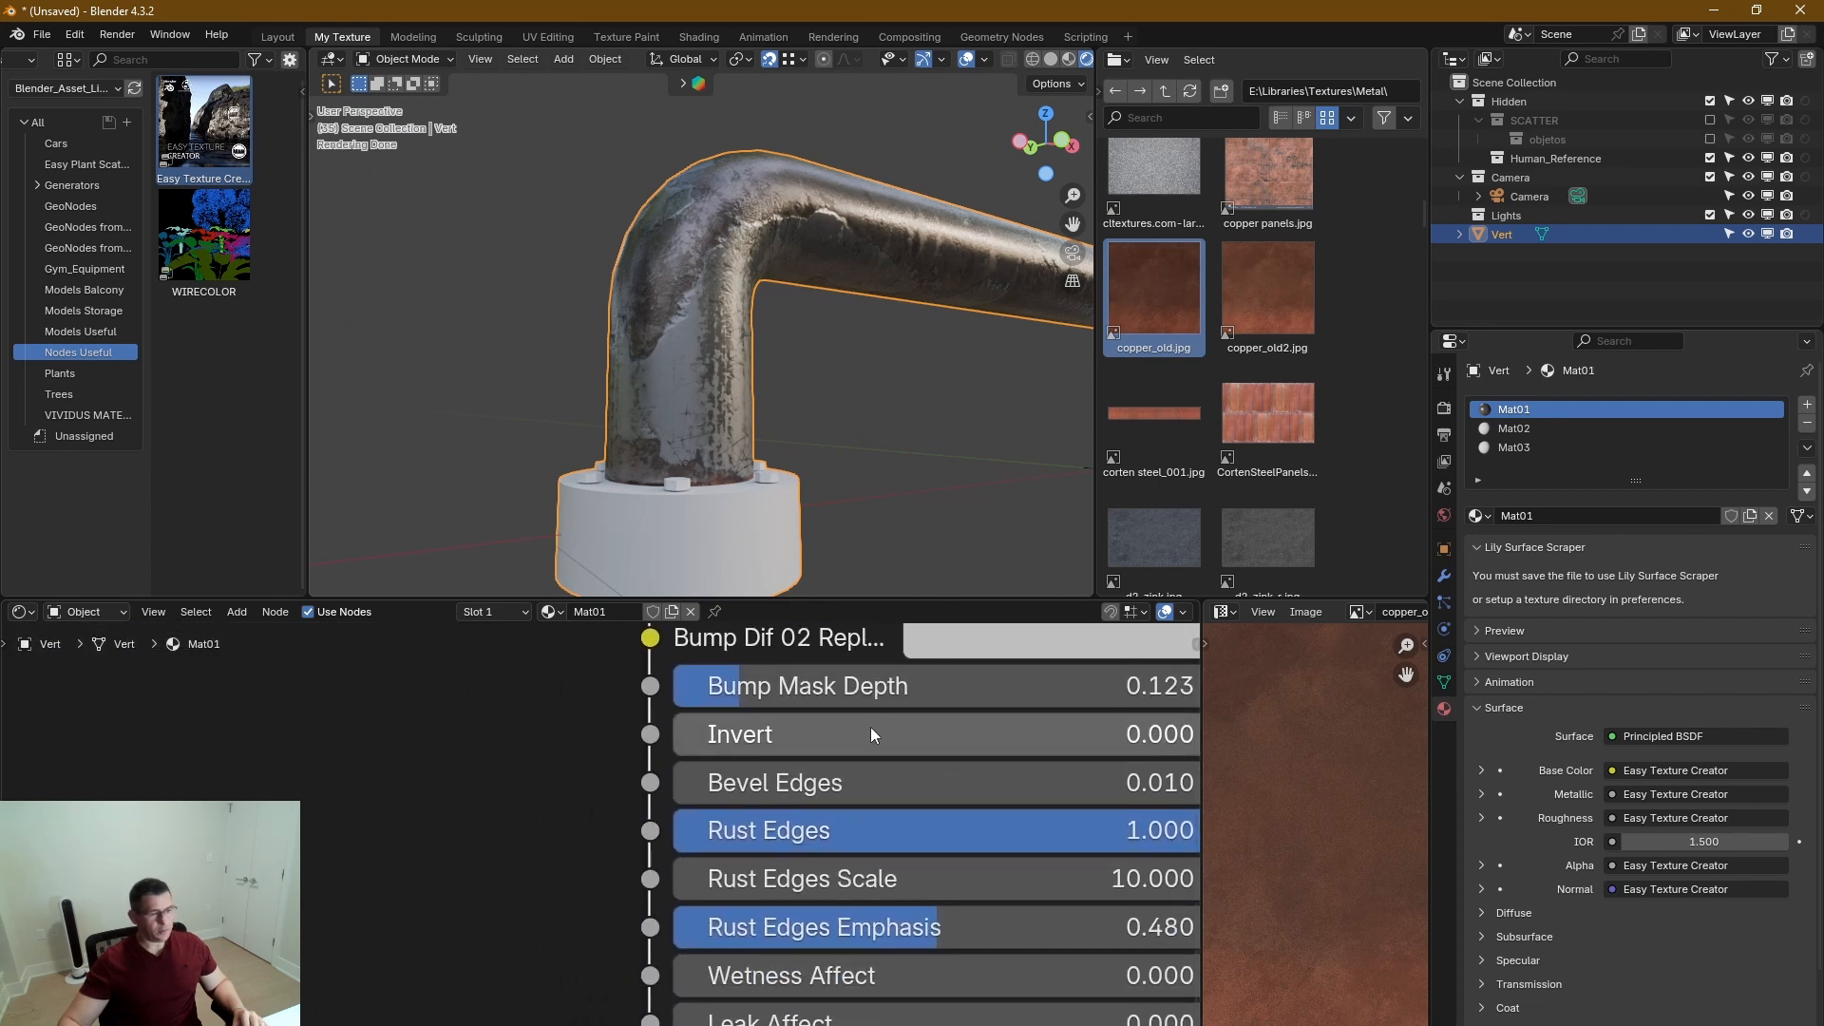
scroll(870, 727, "right", 5, "ctrl")
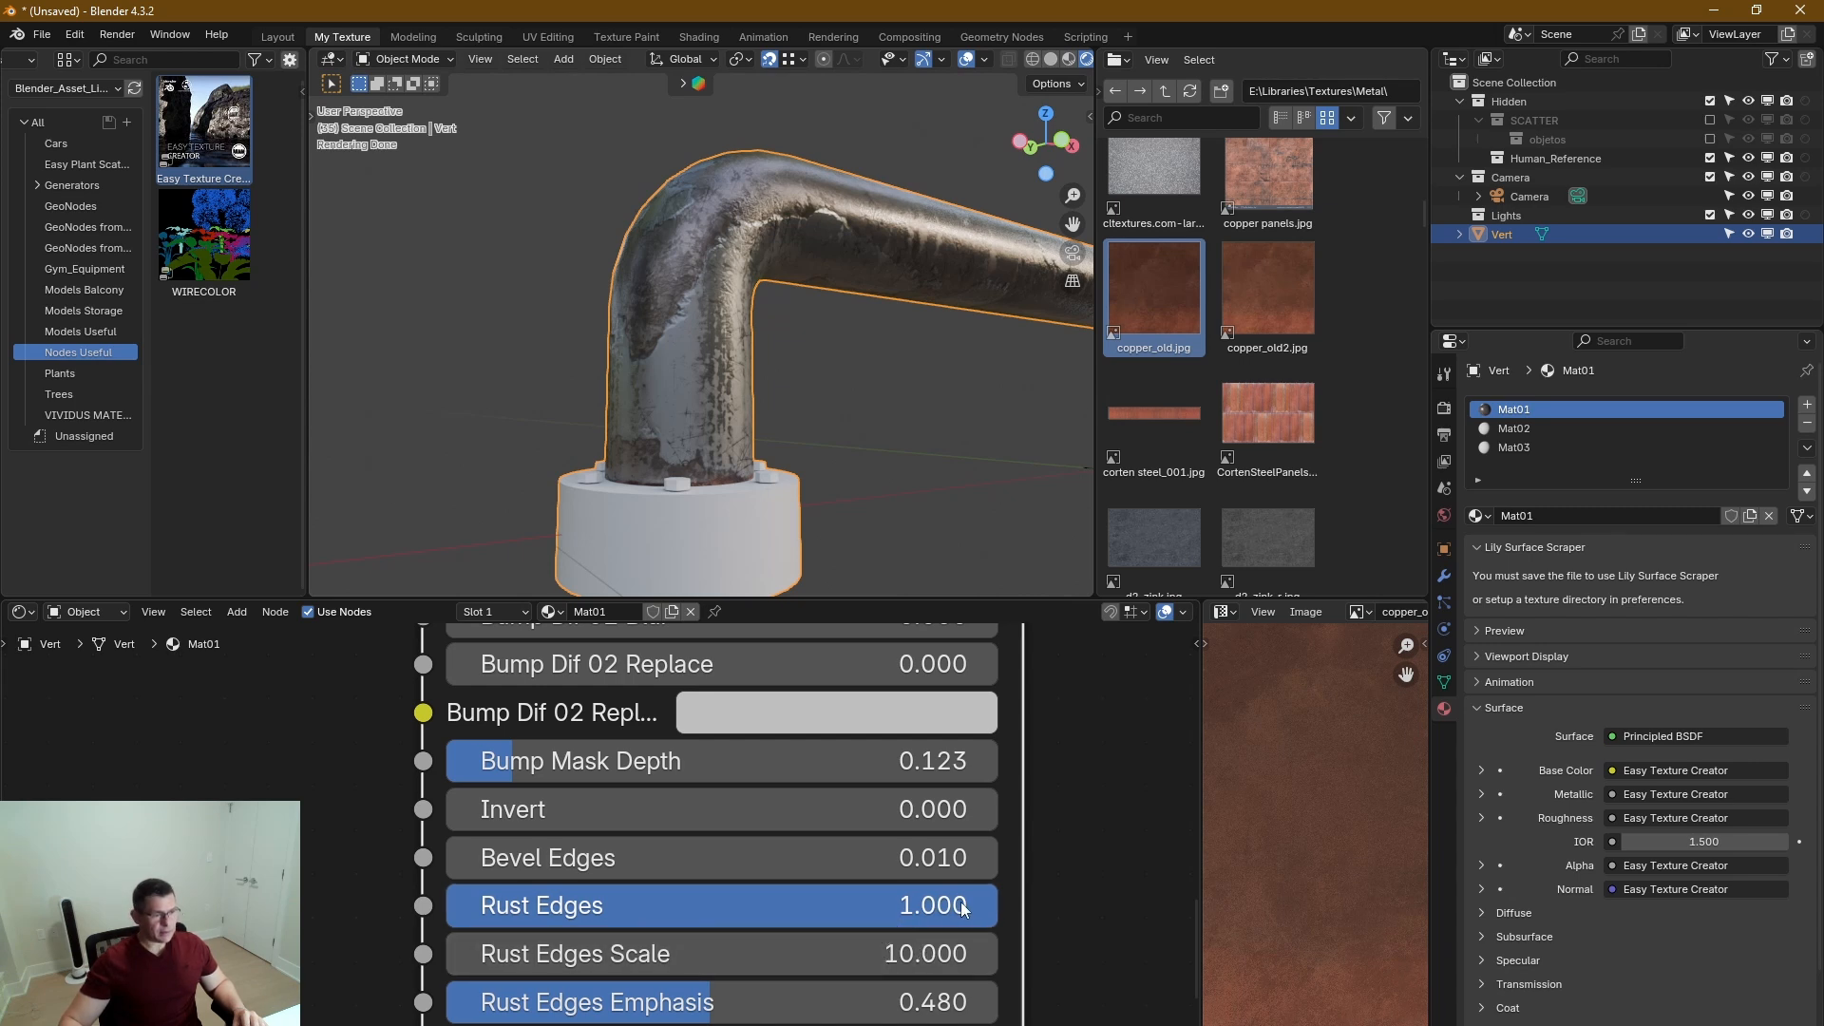
Set Rust Edges to 0.516 while checking the pipe's base, and collapse the Normal section.
left_click_drag(963, 908, 586, 907)
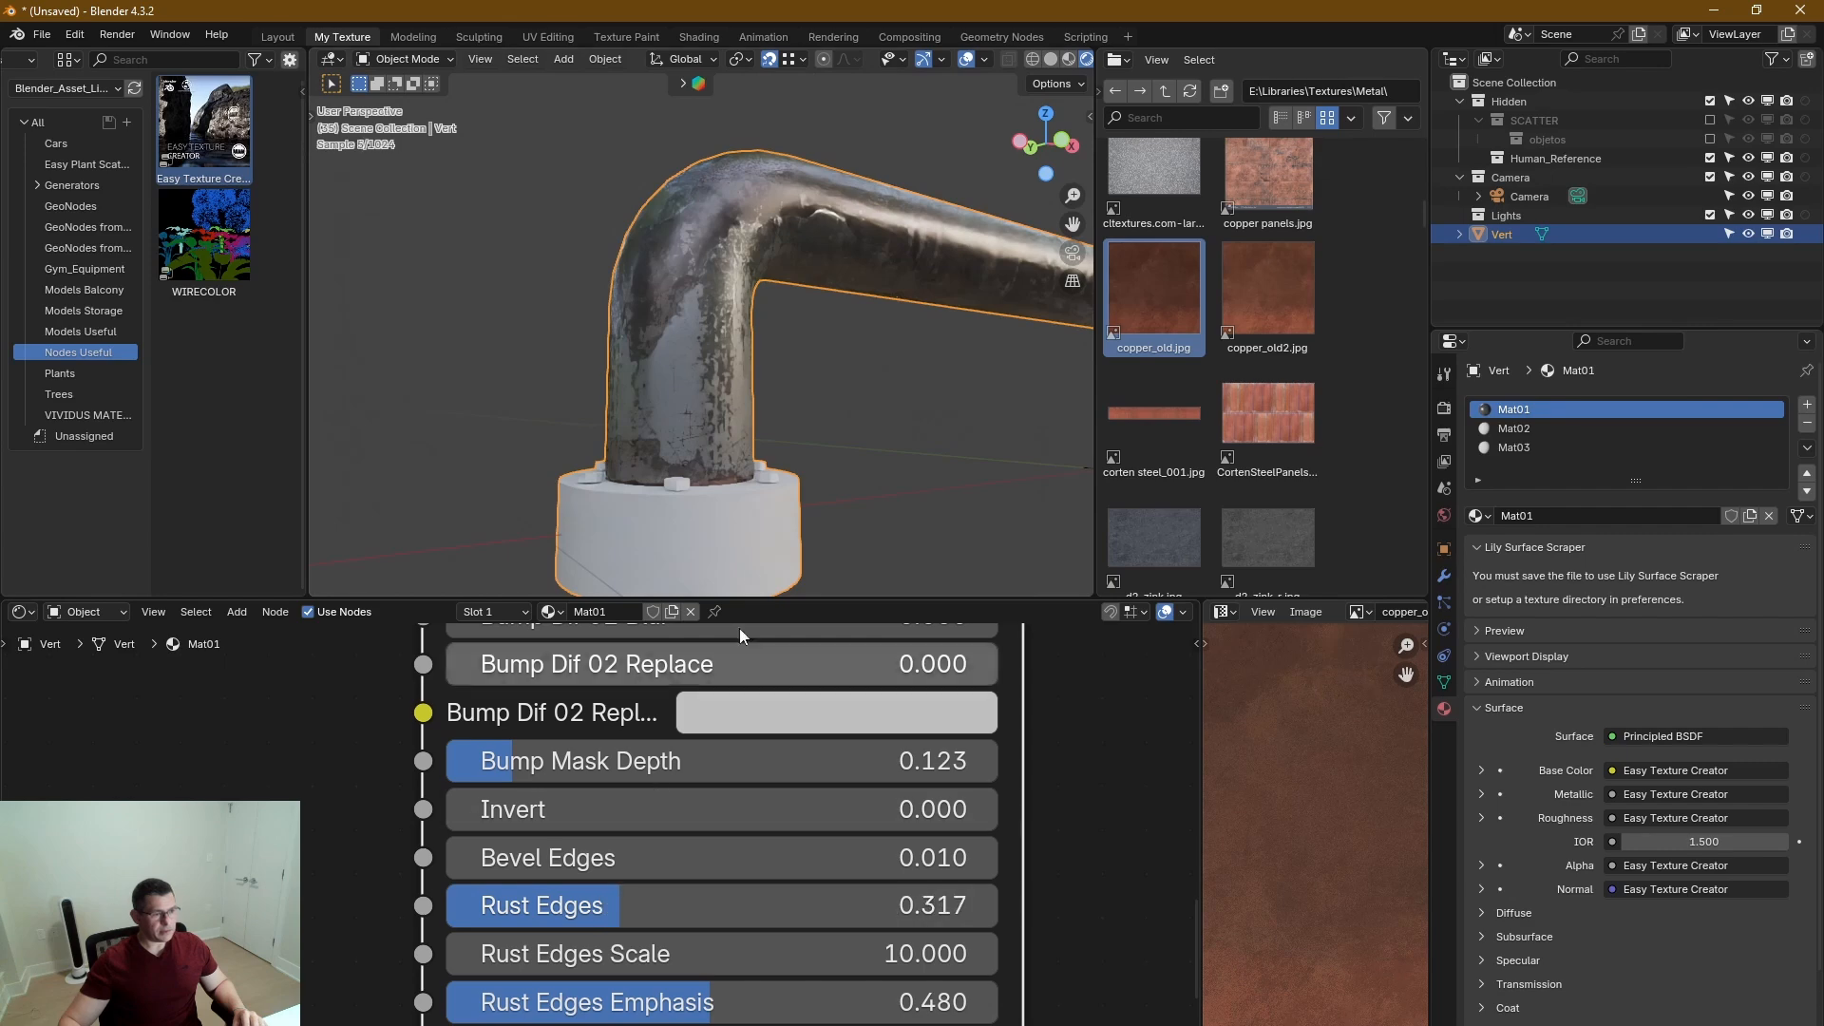
scroll(736, 480, "up", 5)
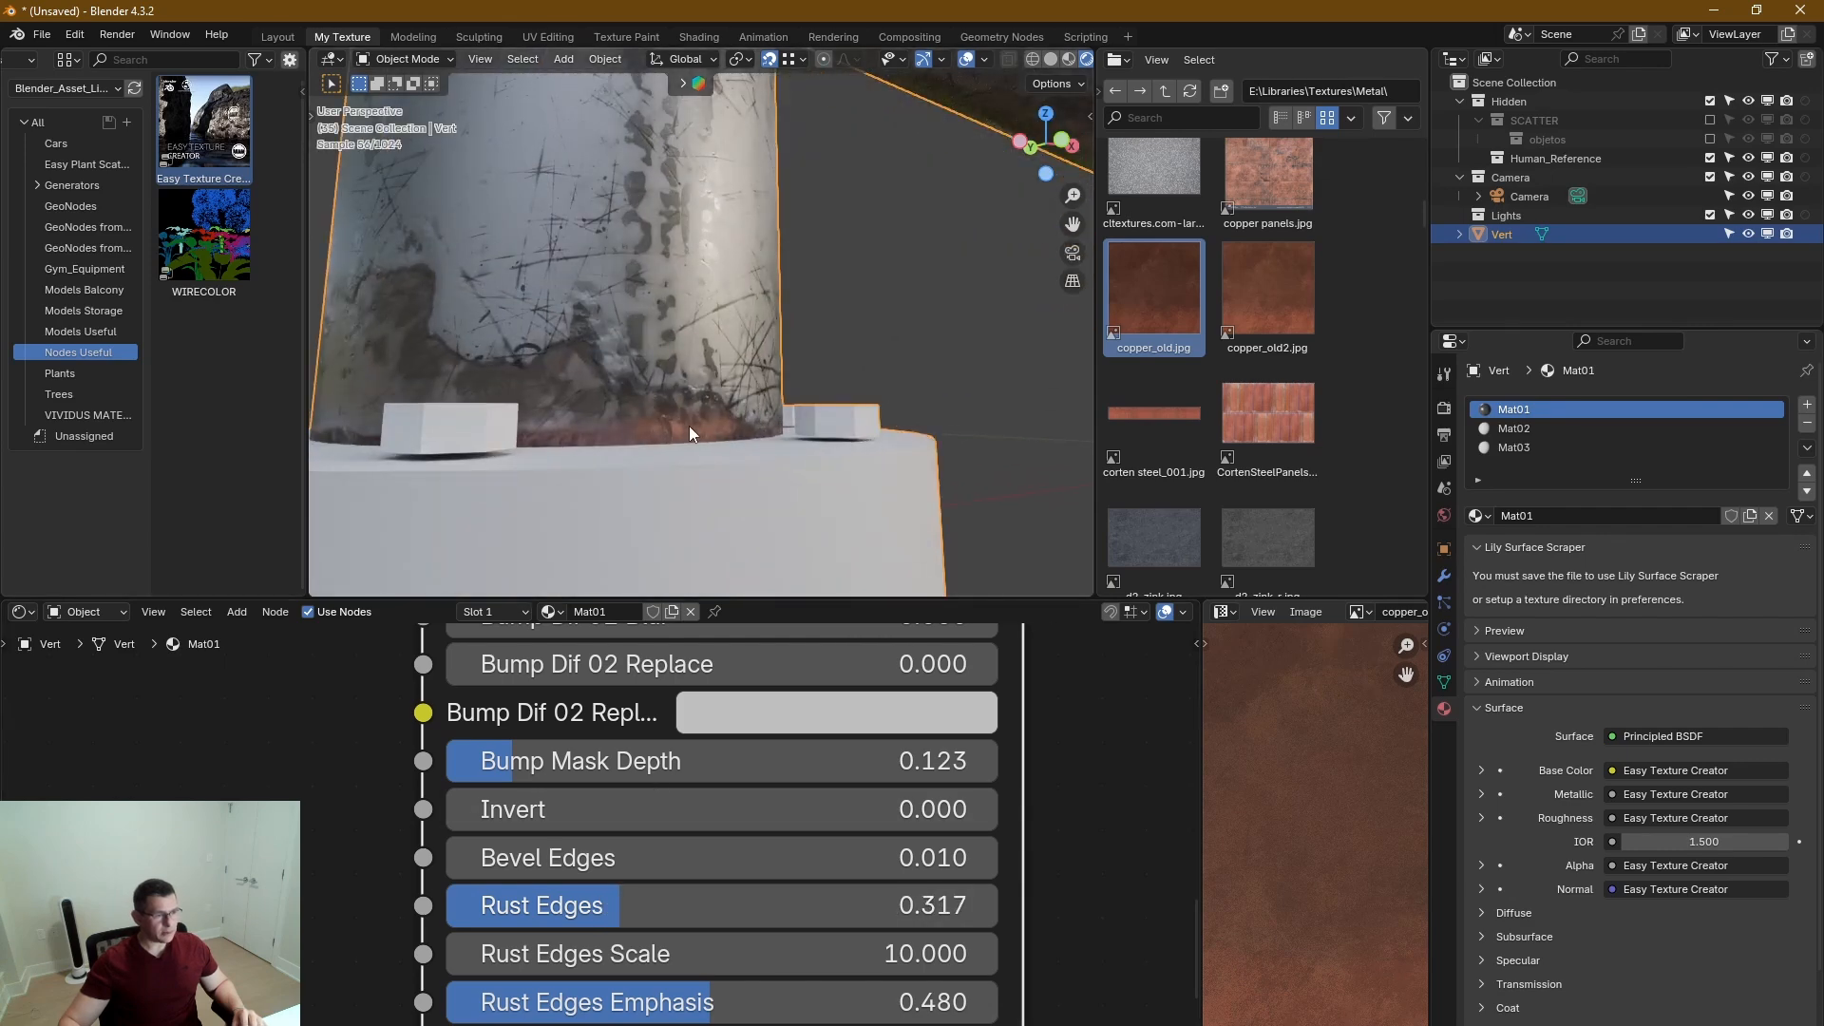
left_click_drag(620, 904, 728, 880)
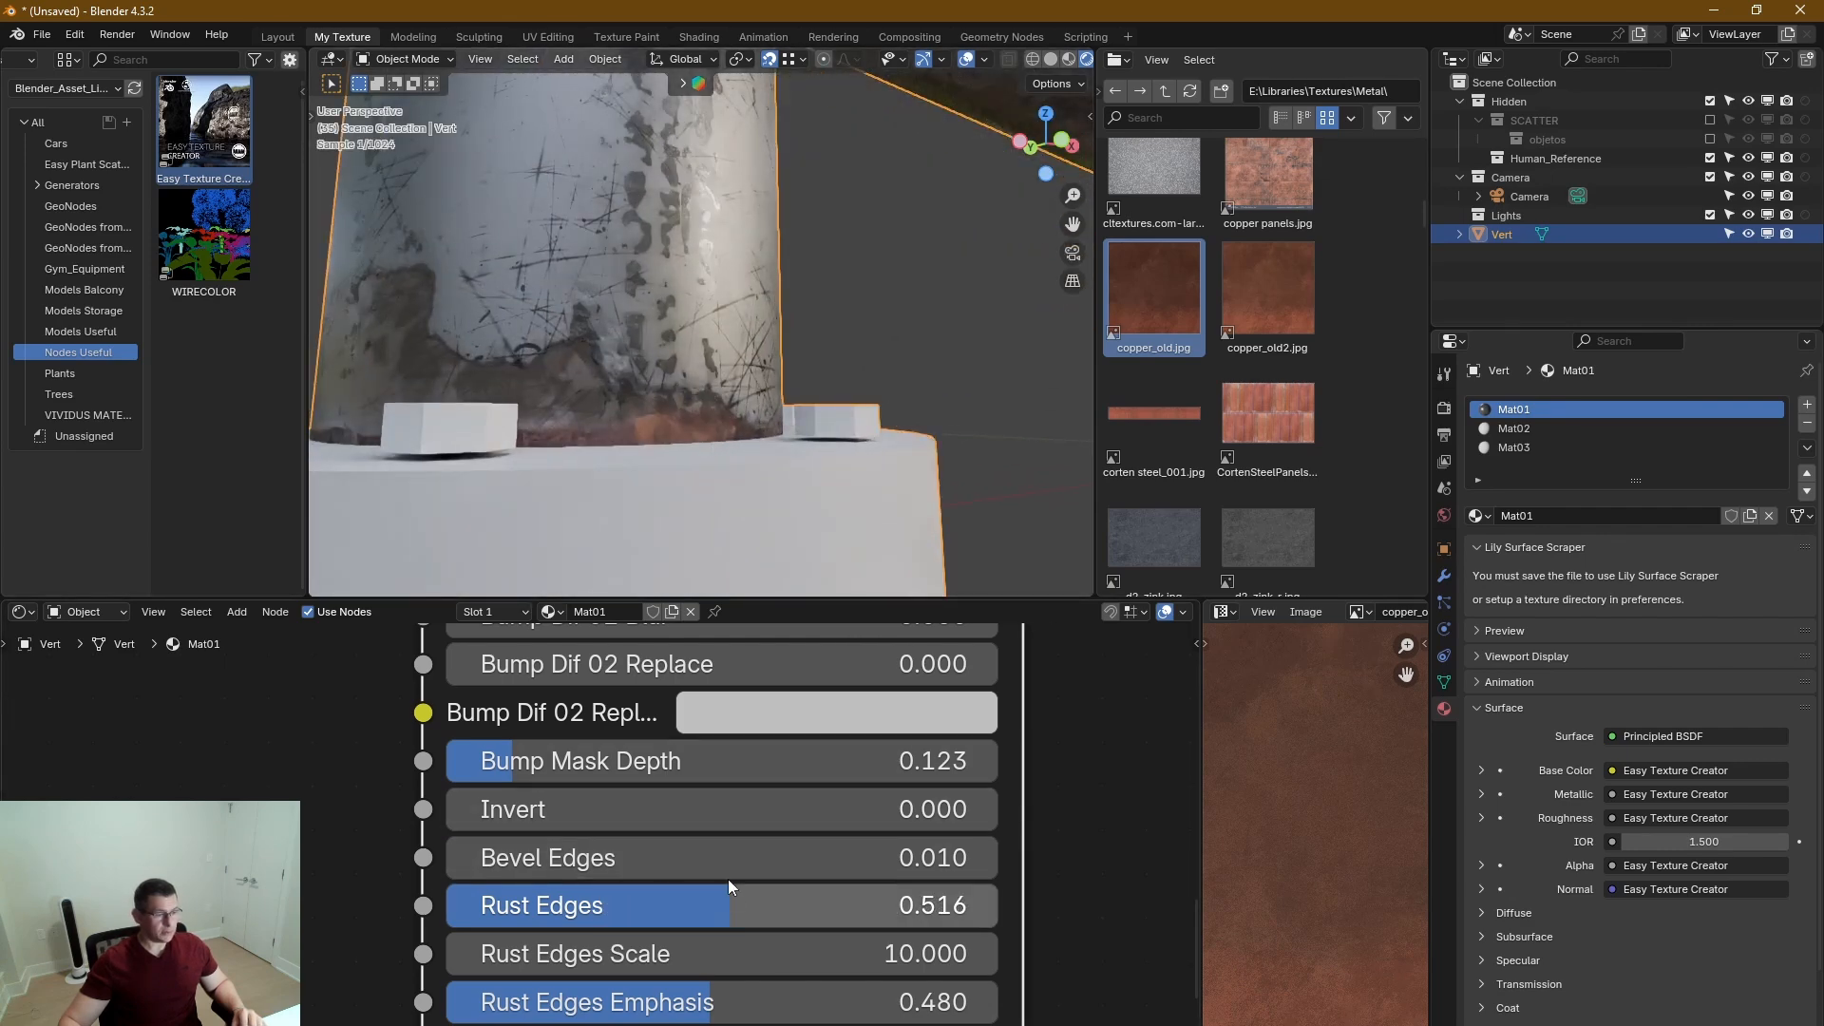
scroll(688, 828, "down", 6)
middle_click_drag(668, 790, 709, 931)
middle_click_drag(643, 718, 667, 834)
left_click(629, 794)
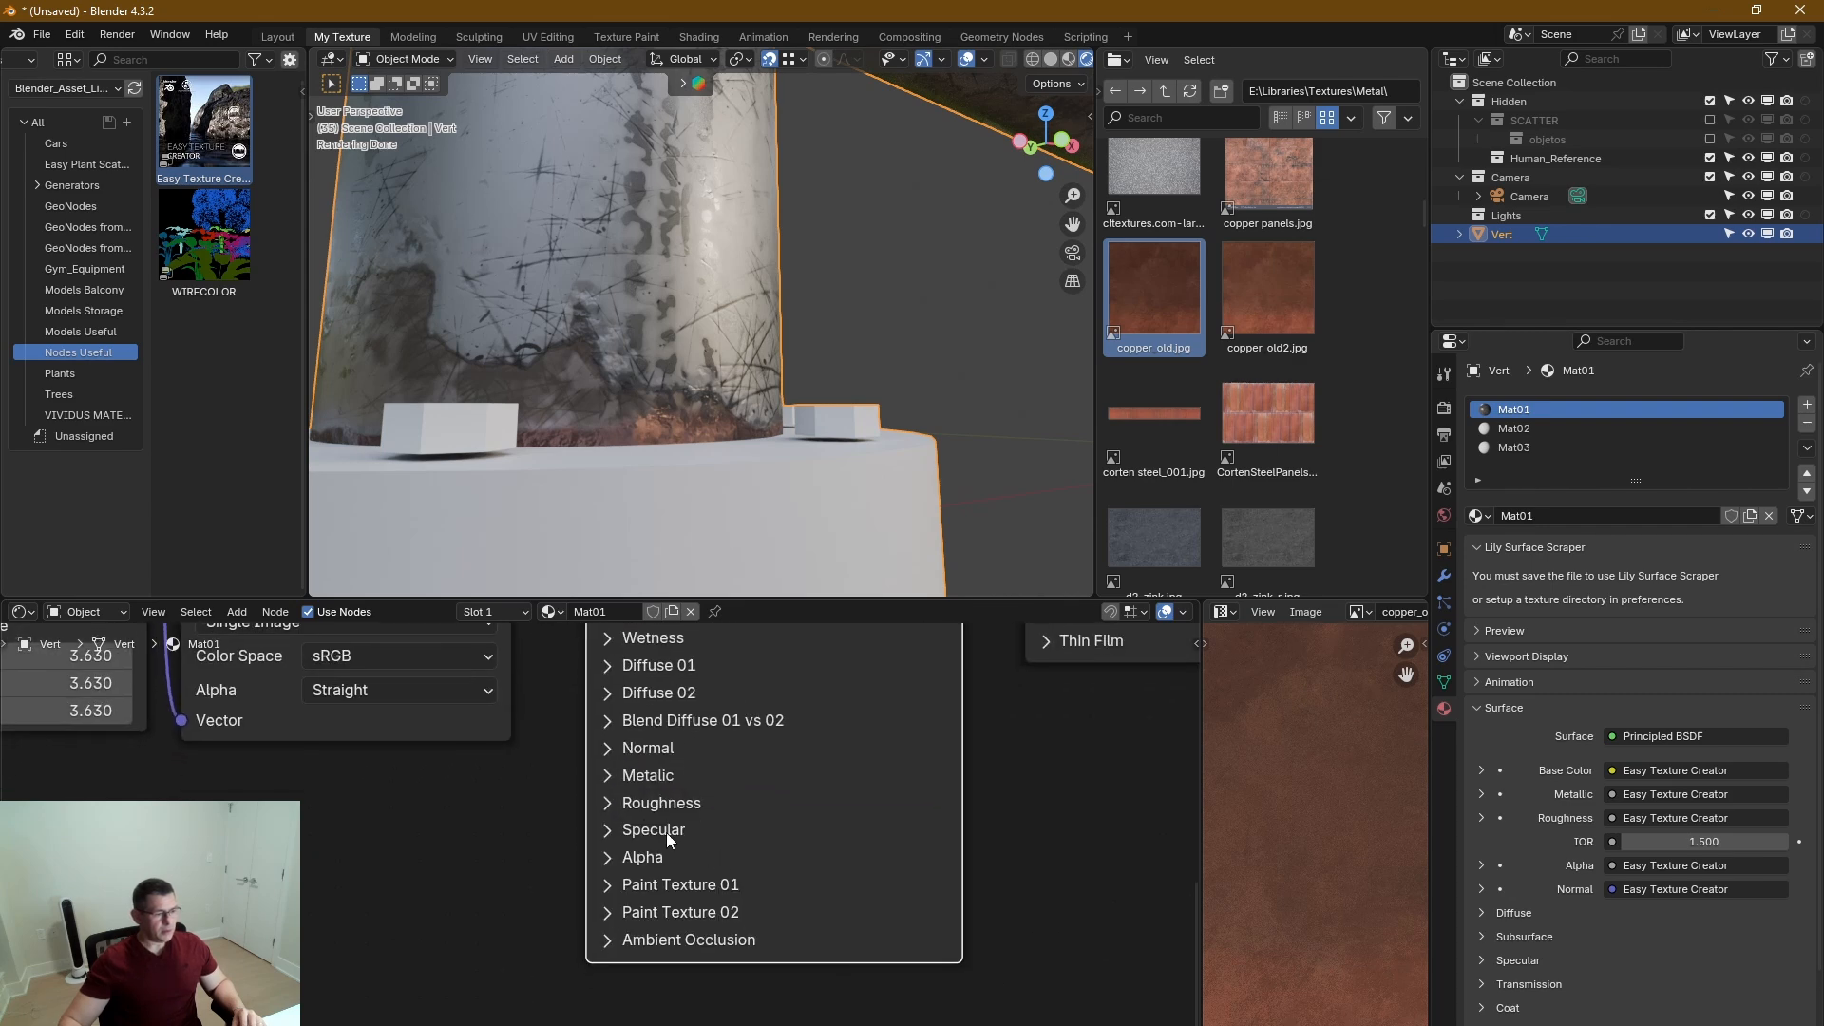
Expand the Roughness section of the Easy Texture Creator node and set its Invert to 0.492.
left_click(612, 806)
middle_click_drag(824, 847, 847, 709)
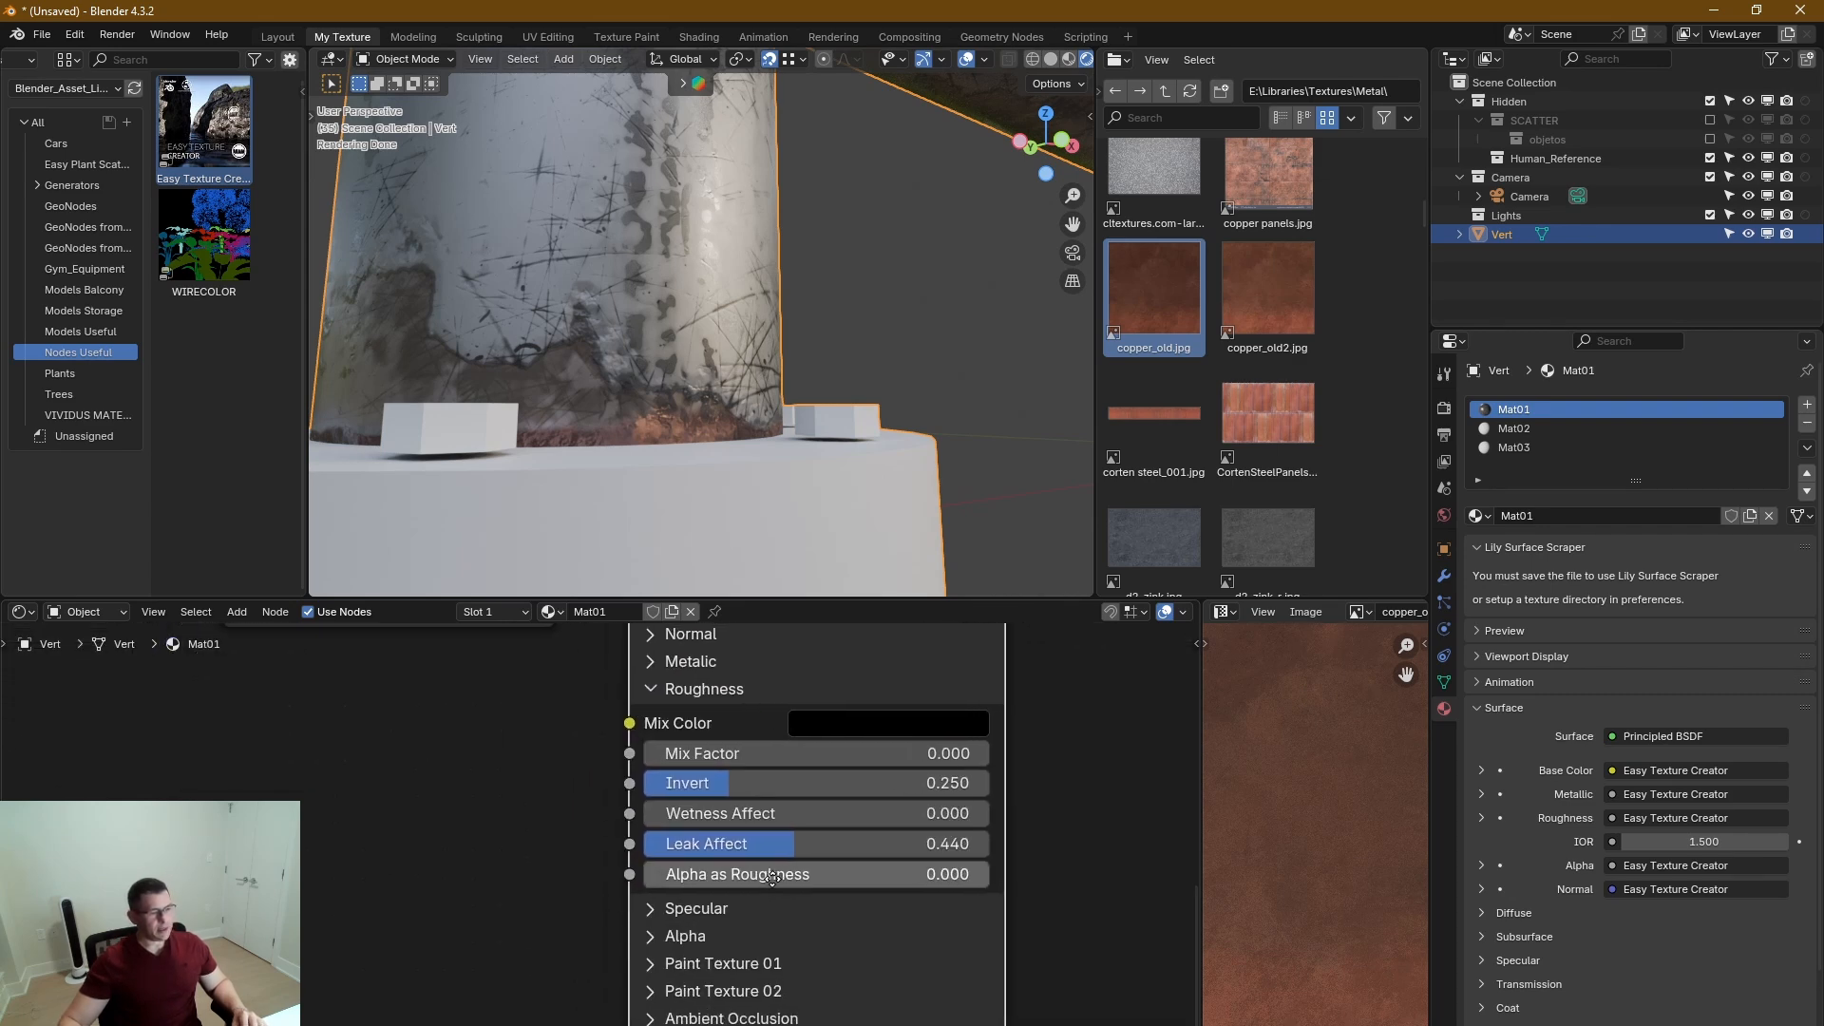
mouse_move(823, 787)
left_mouse_down()
mouse_move(1093, 786)
mouse_move(731, 786)
mouse_move(836, 787)
left_mouse_up()
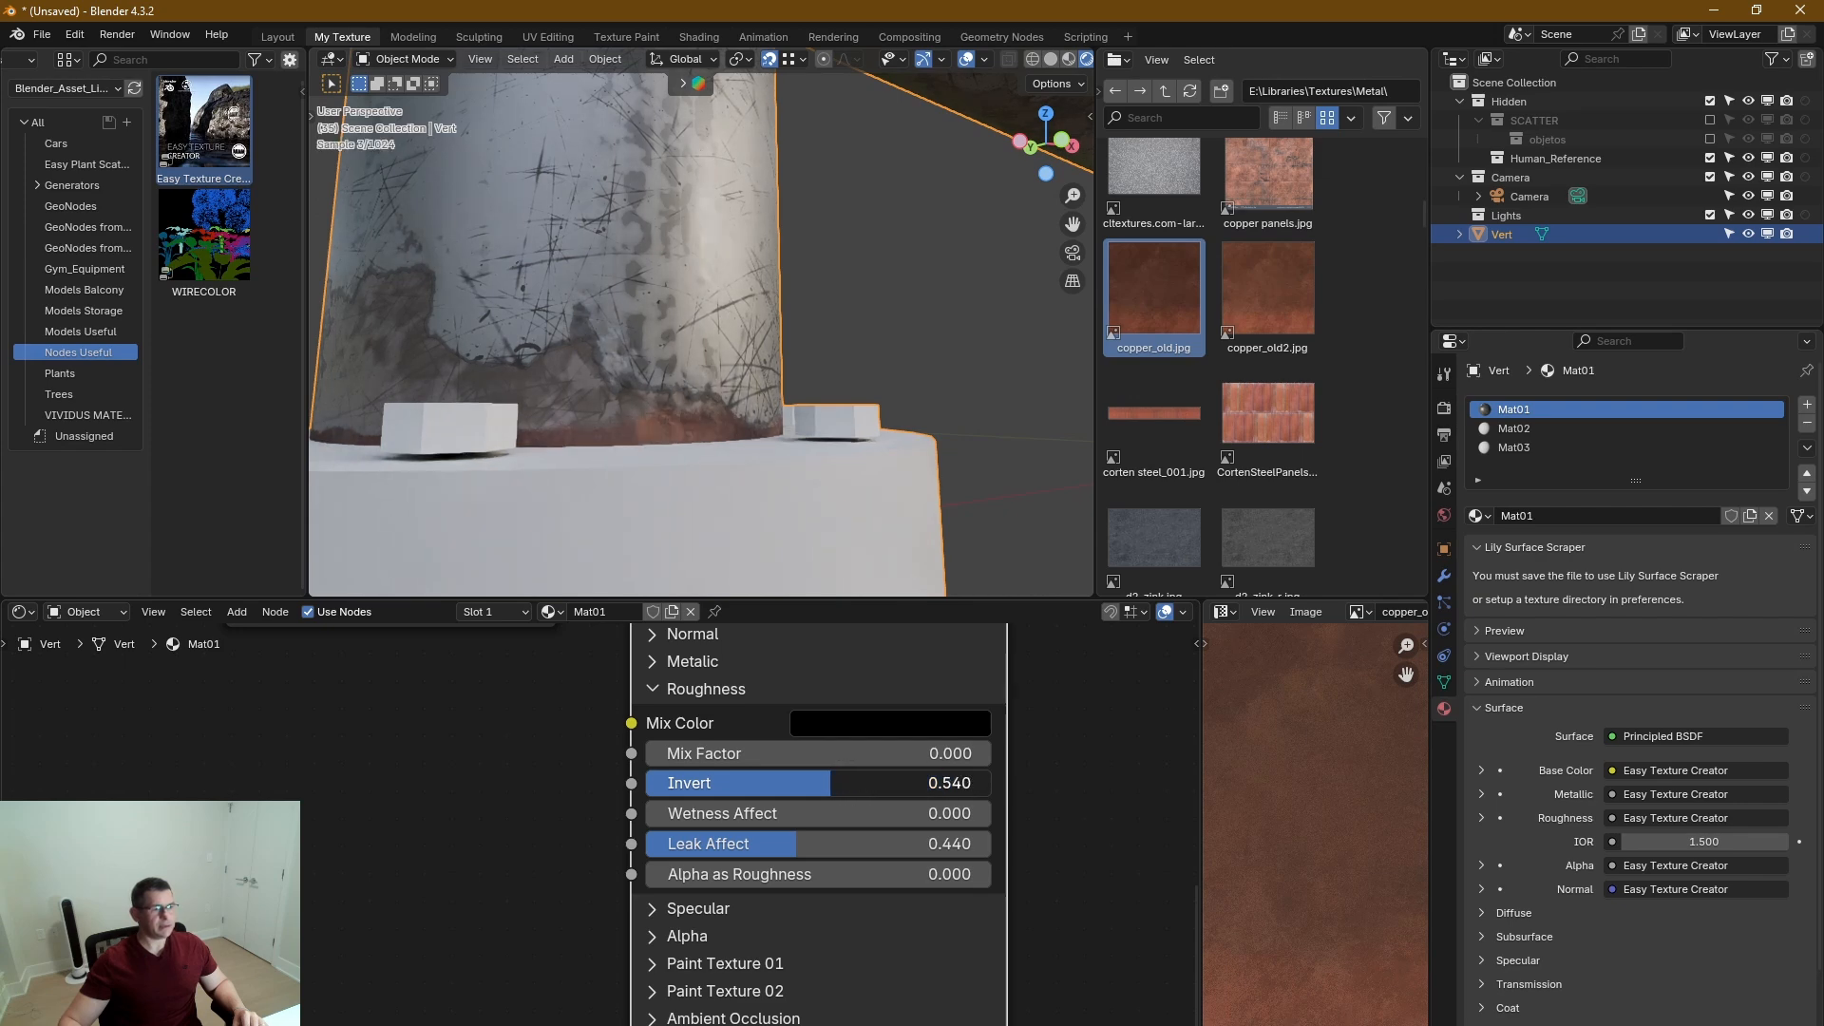
mouse_move(808, 787)
left_mouse_down()
mouse_move(694, 787)
mouse_move(816, 787)
left_mouse_up()
Inspect the rust and surface reflections at the pipe's base and bend, close up and from several angles.
scroll(670, 405, "up", 3)
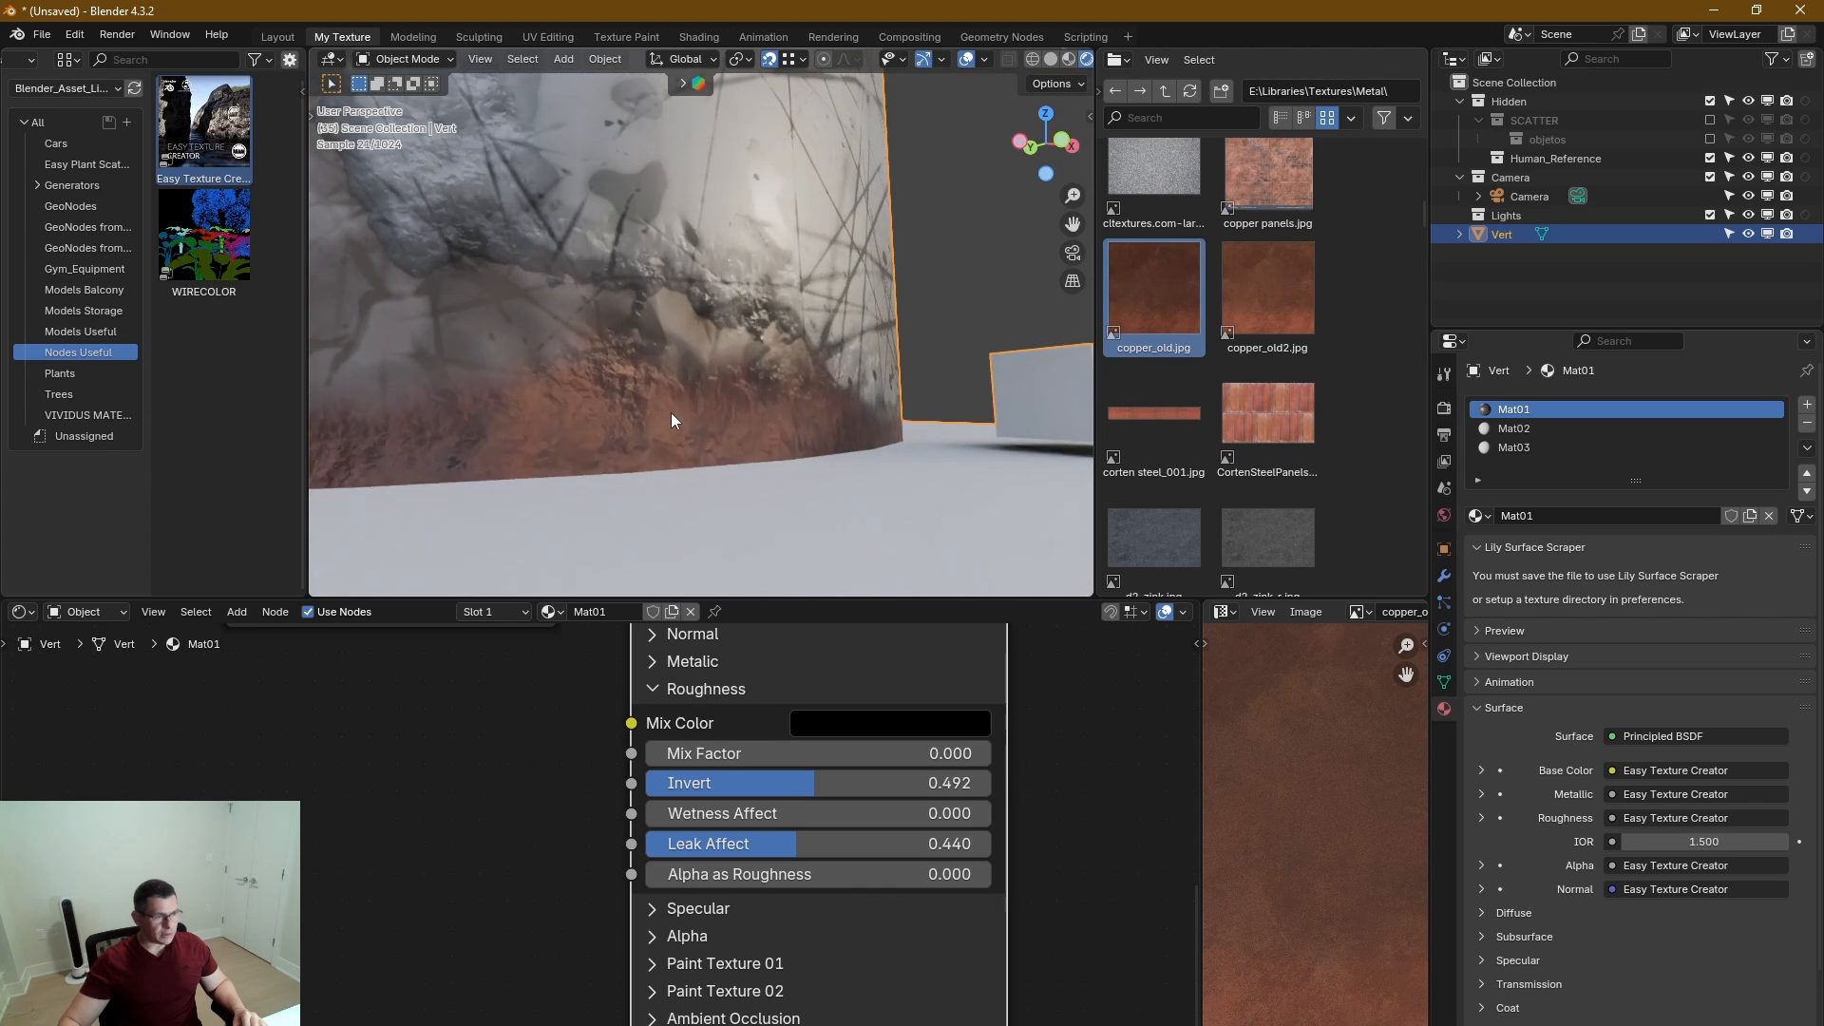
scroll(671, 413, "up", 2)
scroll(674, 416, "down", 5)
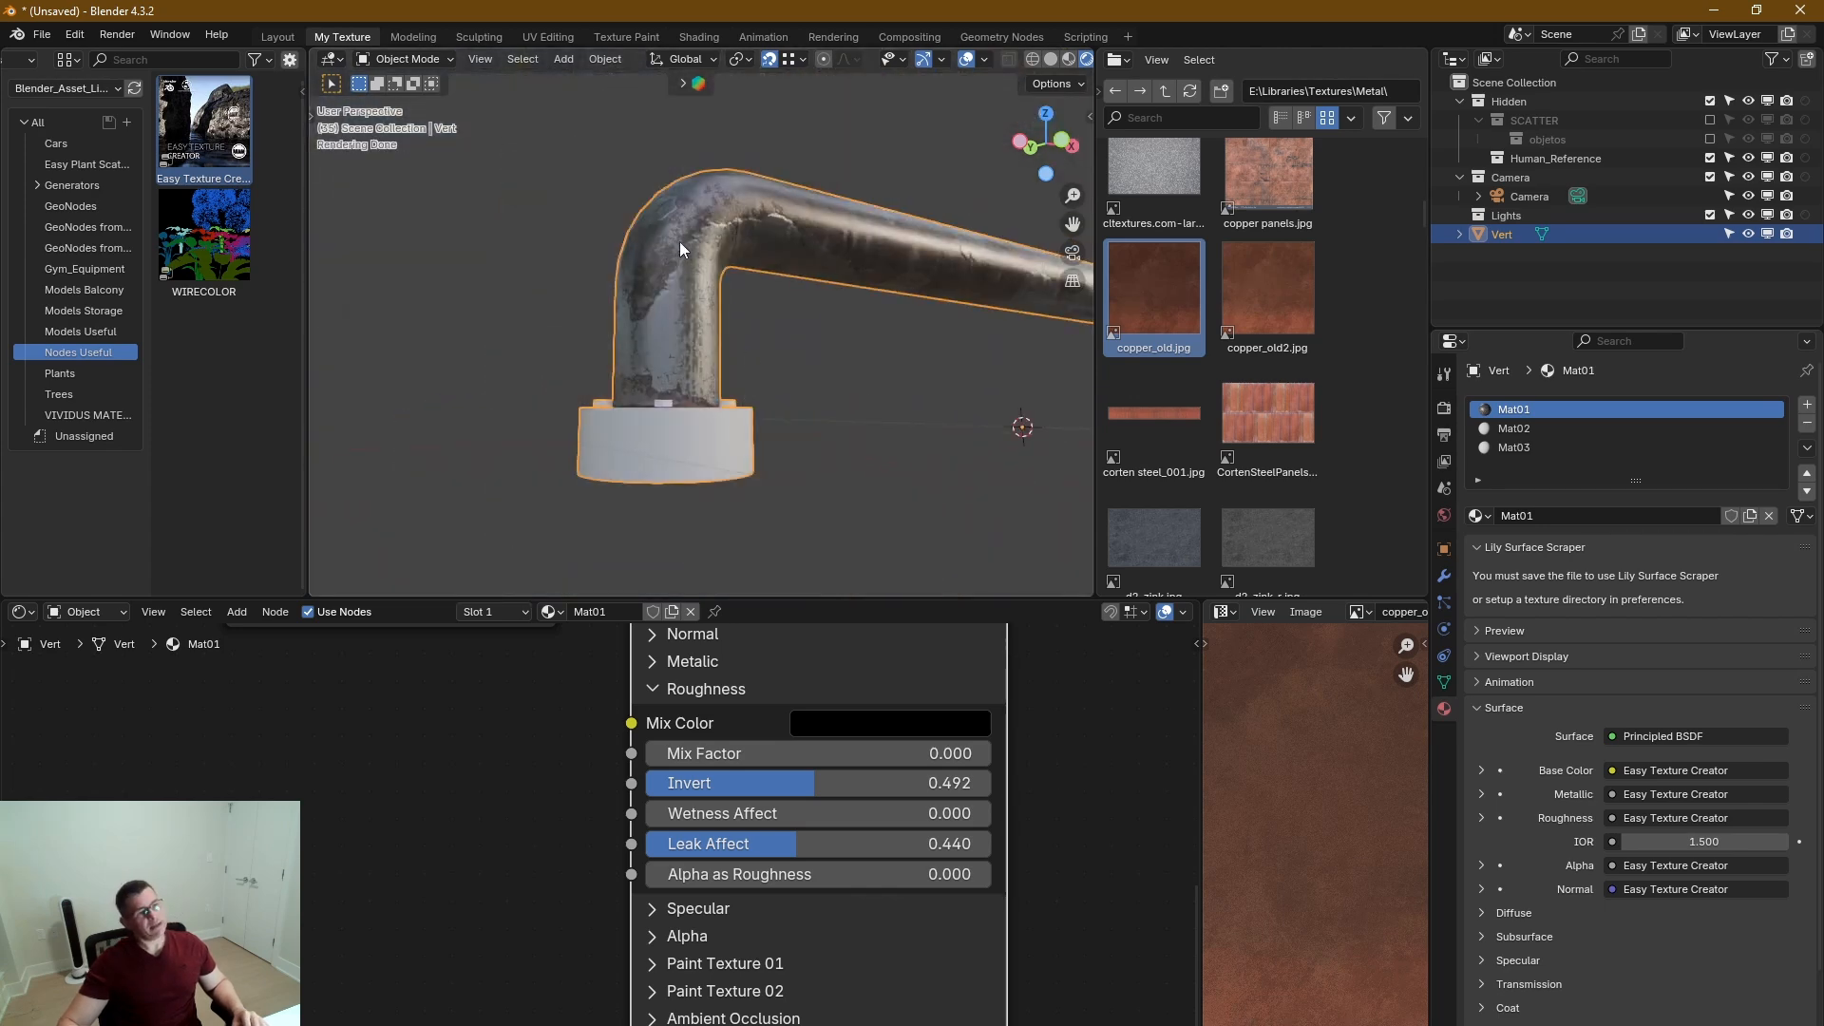
scroll(686, 261, "up", 2)
middle_click_drag(731, 351, 771, 356)
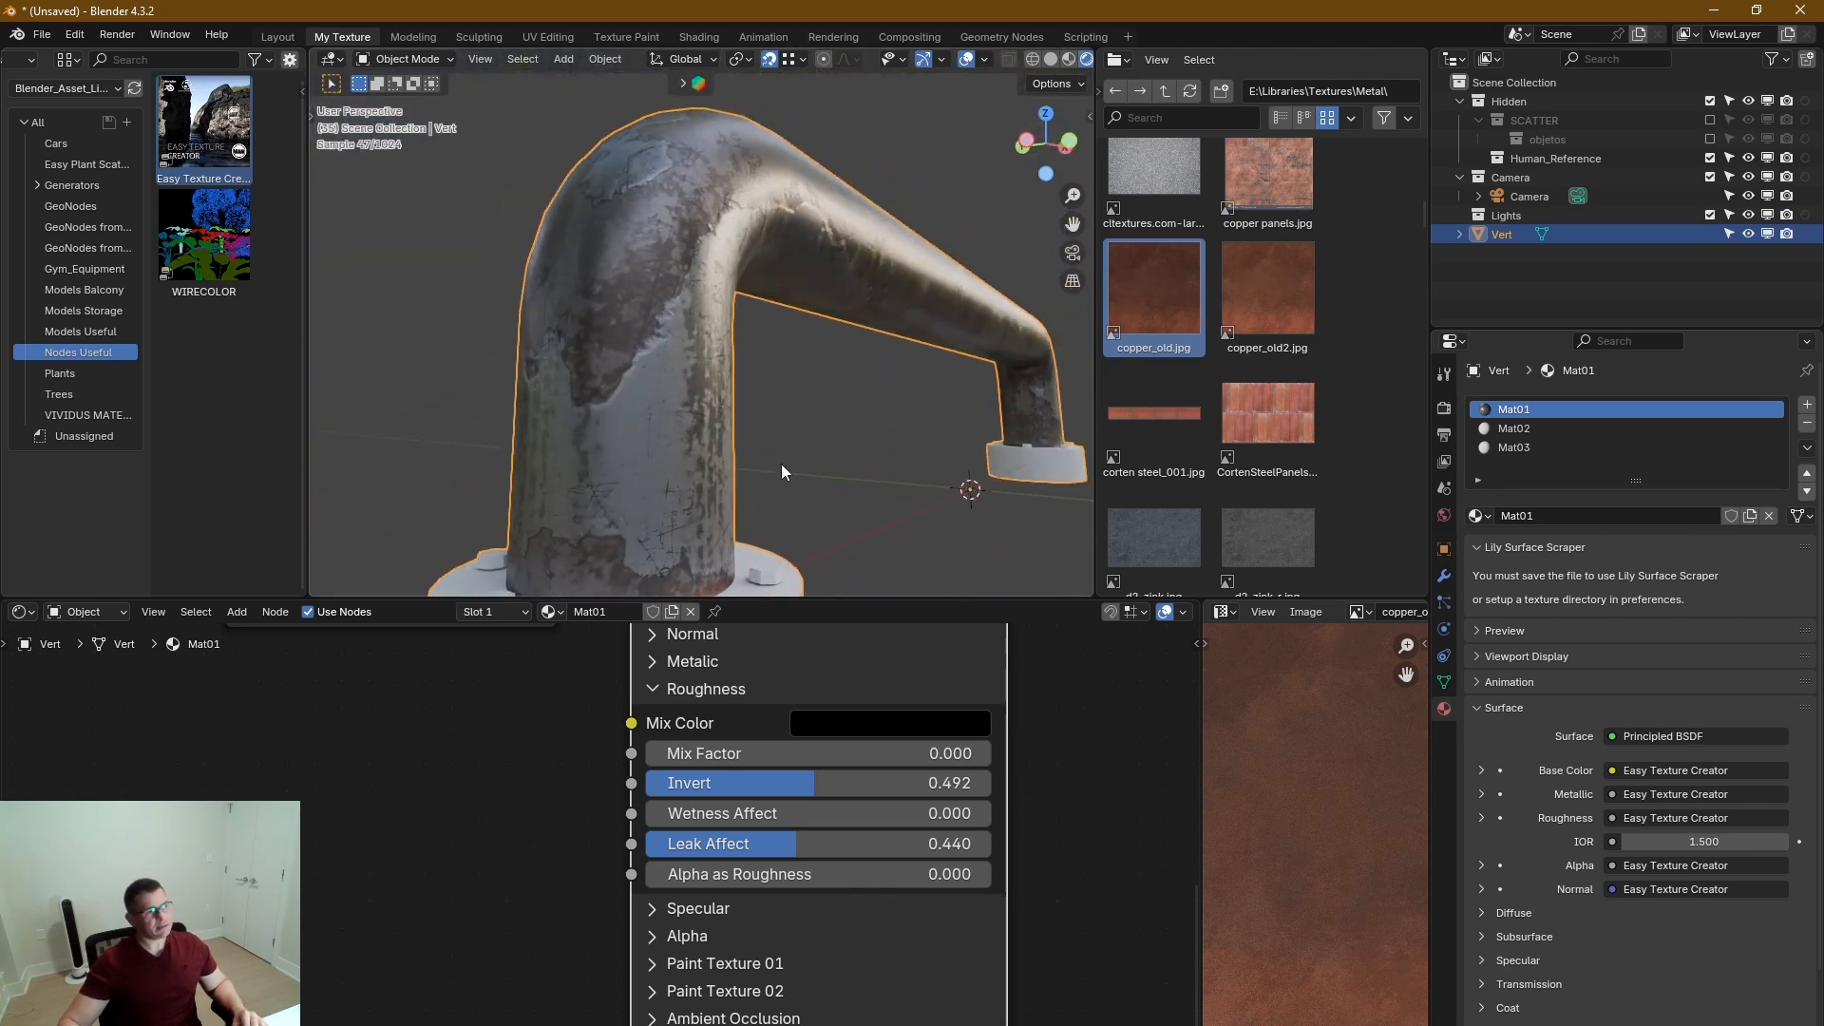
scroll(703, 509, "down", 3)
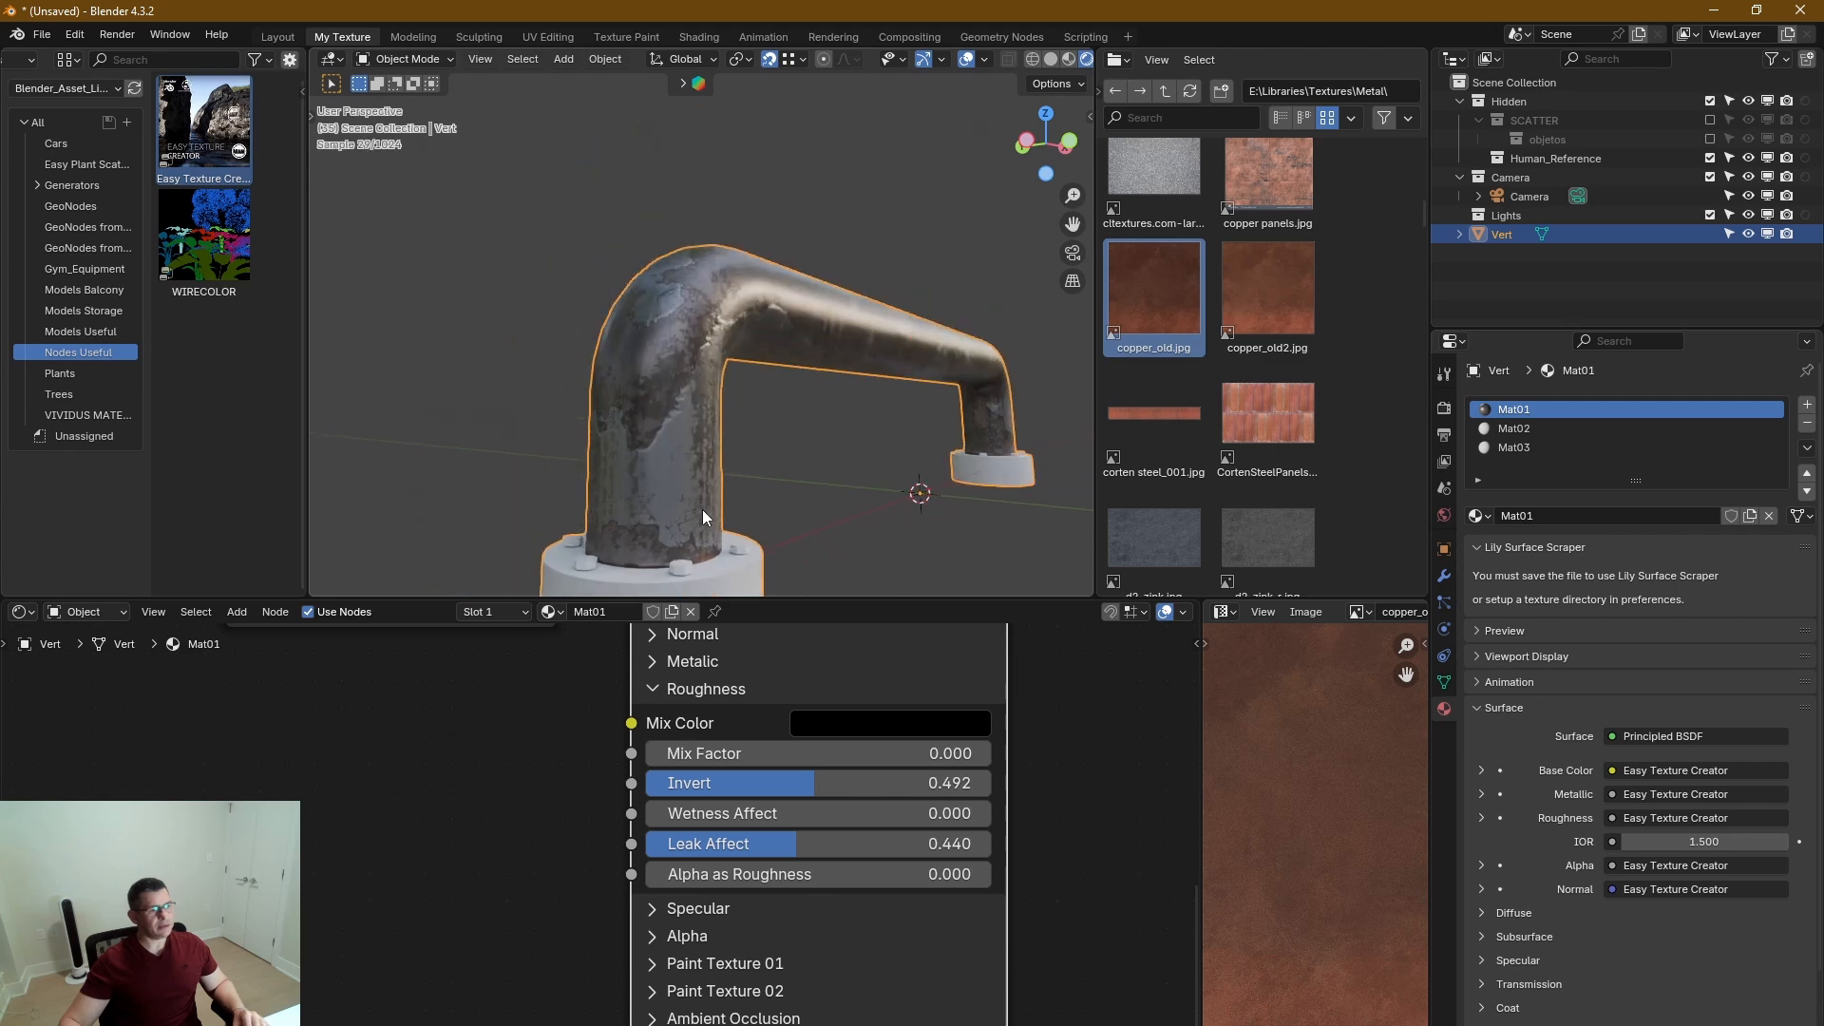
middle_click_drag(703, 510, 610, 348, "shift")
scroll(686, 409, "up", 2)
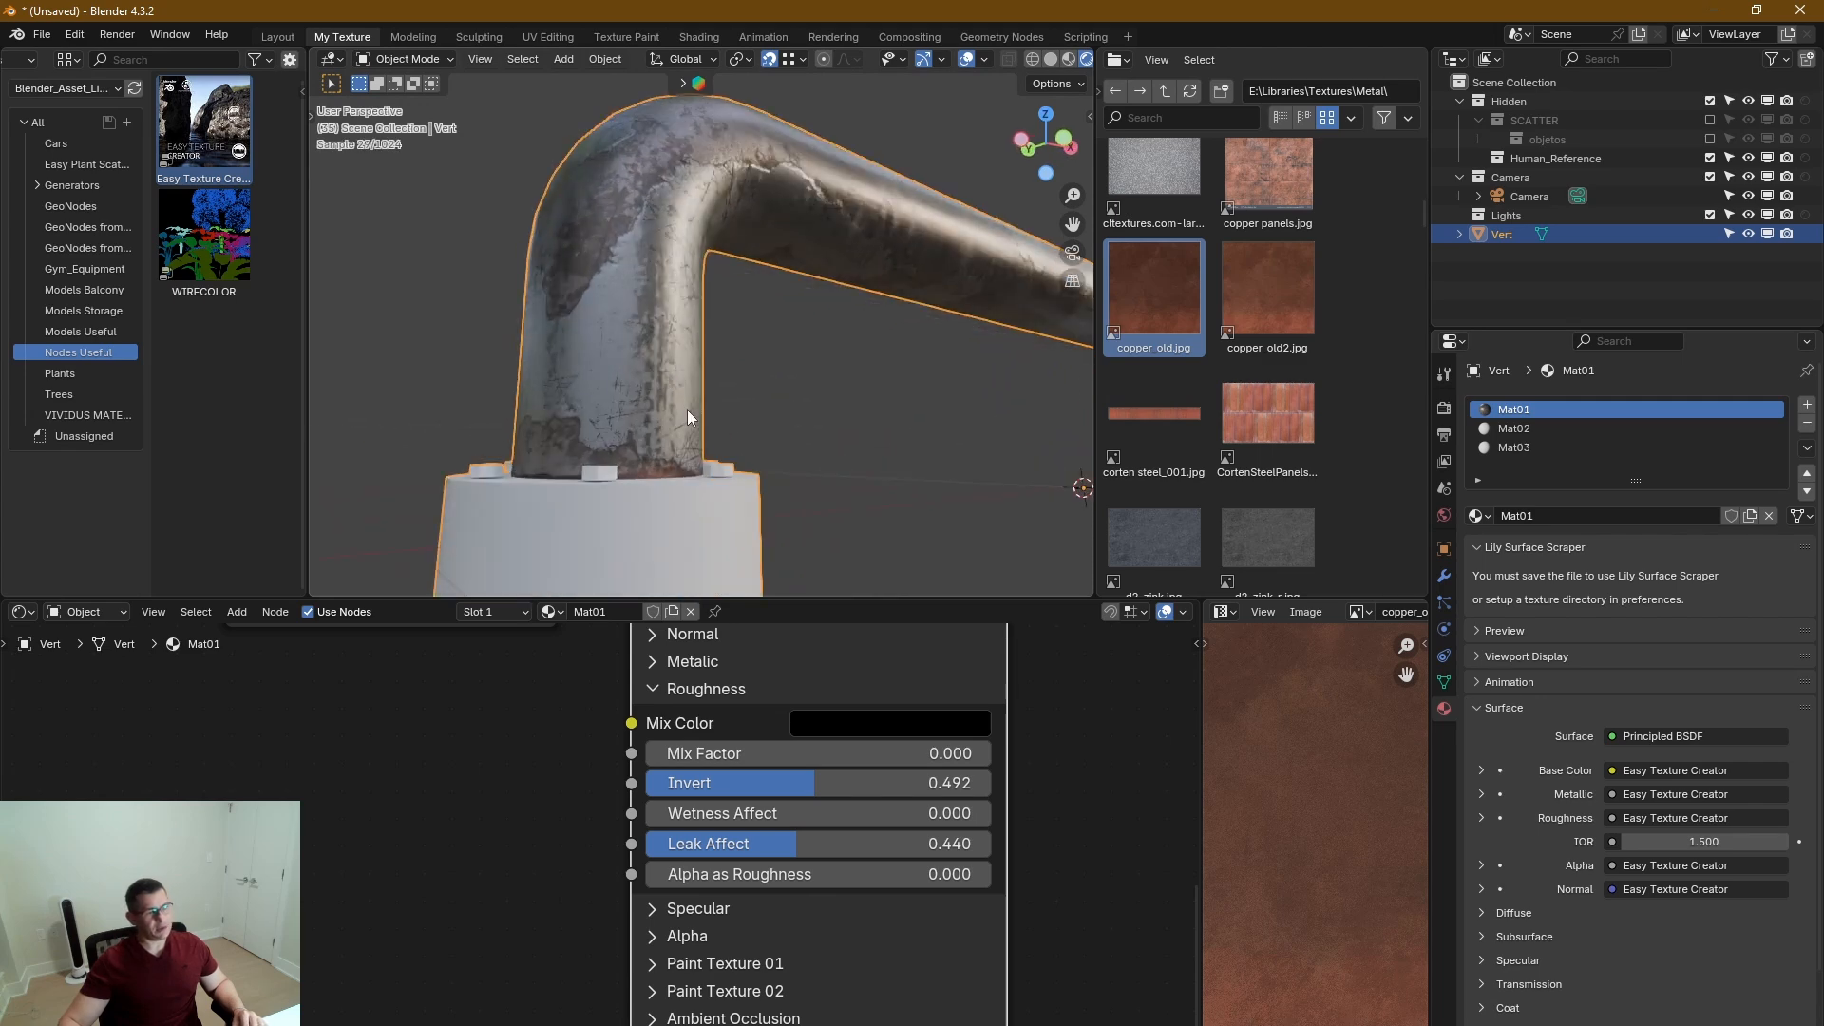
middle_click_drag(682, 500, 712, 528)
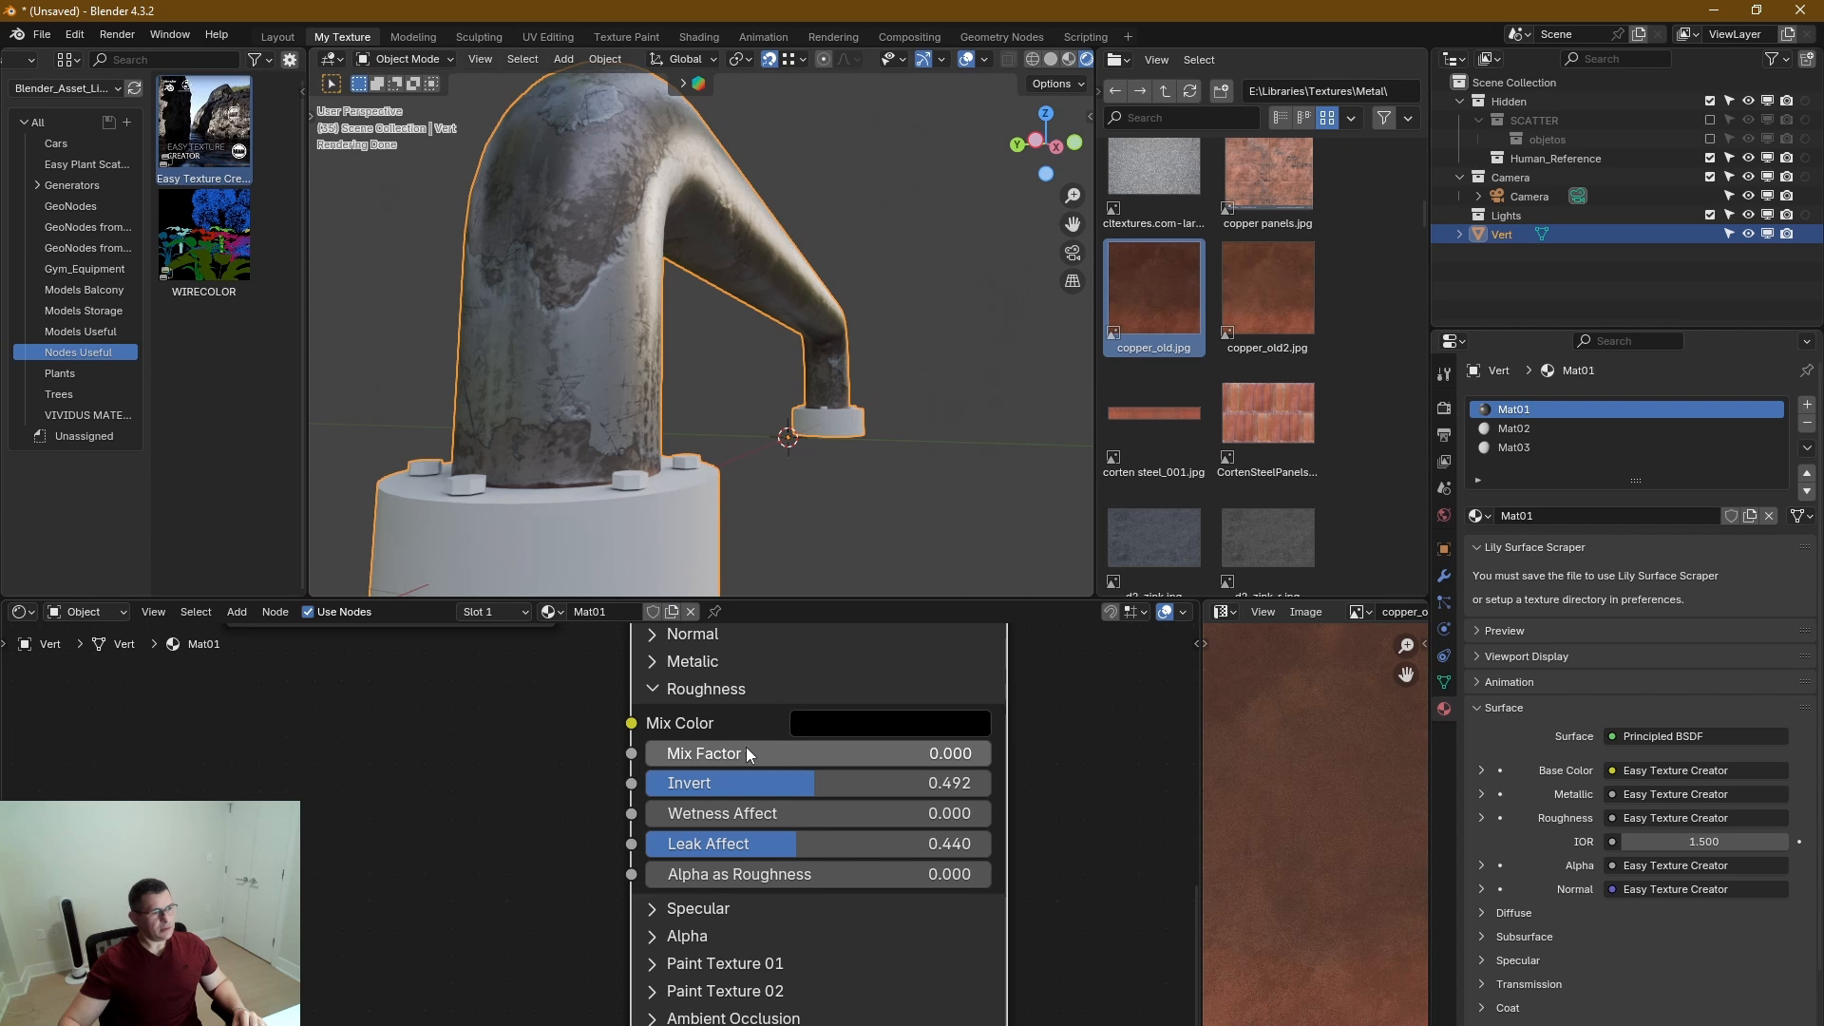
Set the Roughness Mix Factor to 0.286 and check the finish over the whole handle.
middle_click_drag(805, 760, 812, 787)
left_click_drag(795, 777, 894, 777)
middle_click_drag(470, 473, 552, 476)
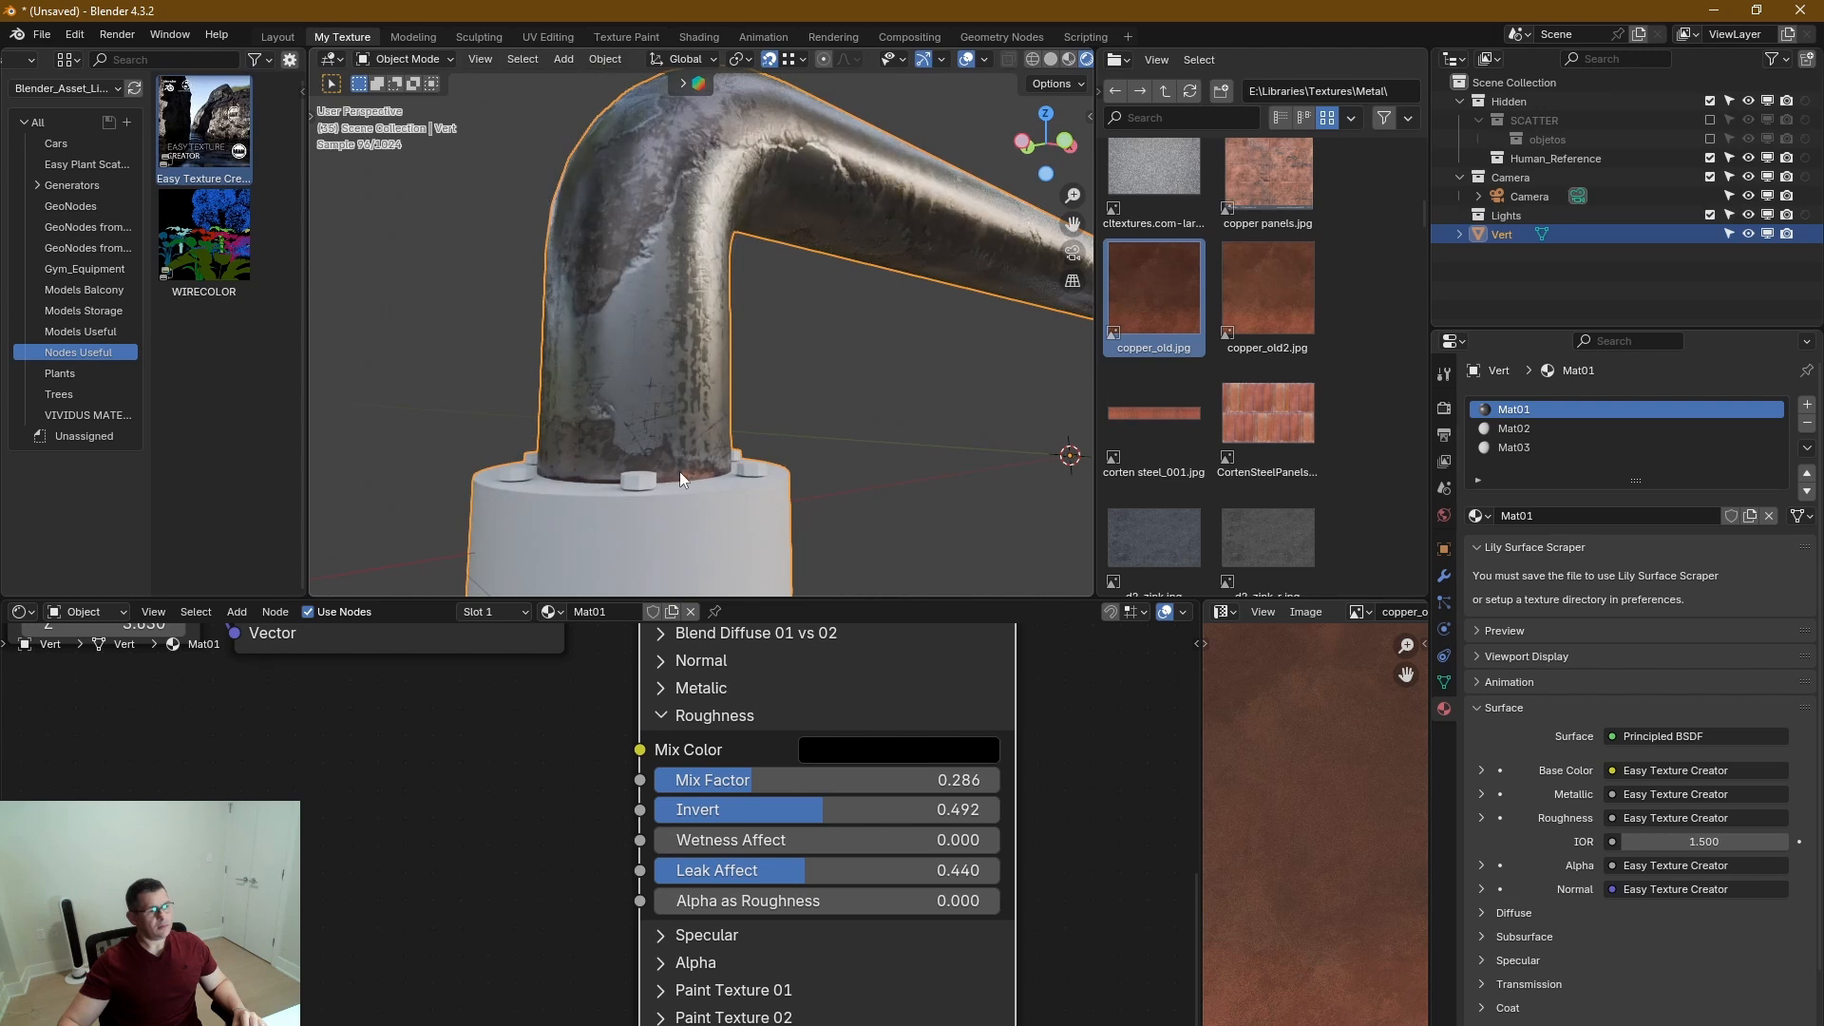
scroll(681, 469, "down", 5)
middle_click_drag(747, 452, 720, 418)
middle_click_drag(656, 309, 717, 402)
scroll(612, 351, "up", 4)
scroll(920, 870, "down", 6)
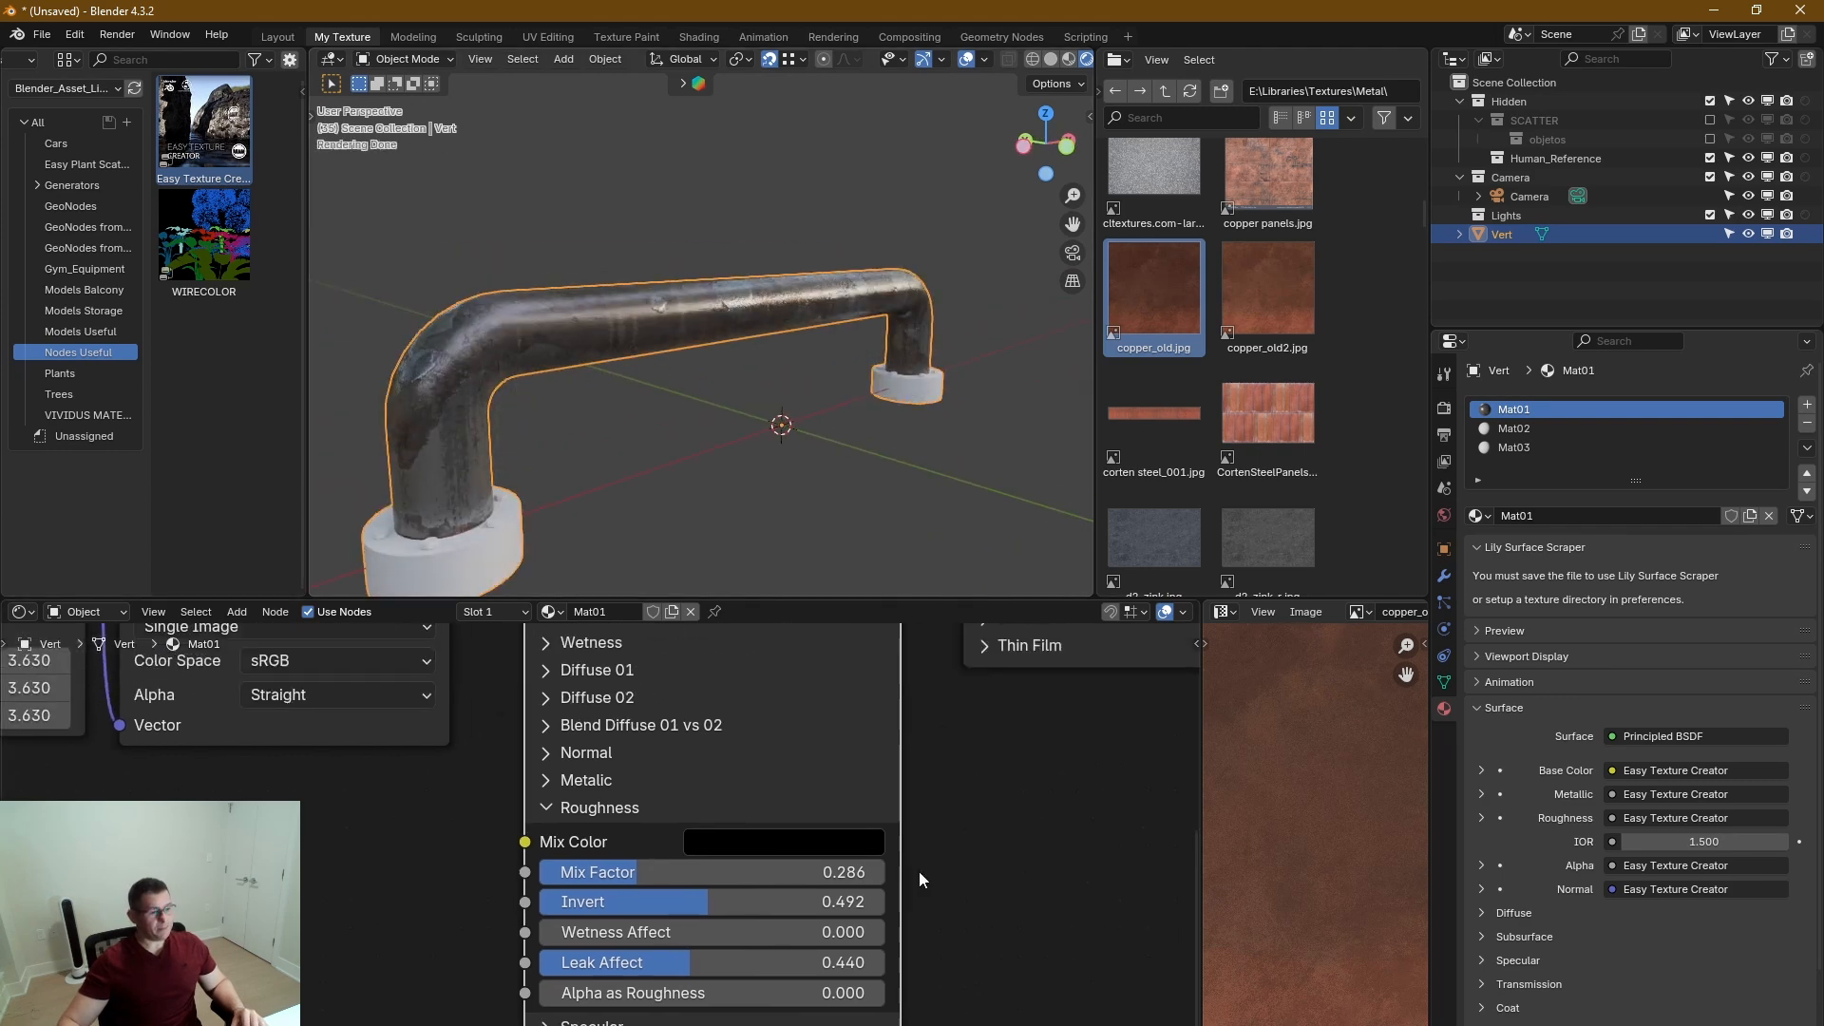
Copy the Texture Coordinate, Mapping, copper_old.jpg and Easy Texture Creator nodes from Mat01 into Mat02.
middle_click_drag(914, 858, 862, 892)
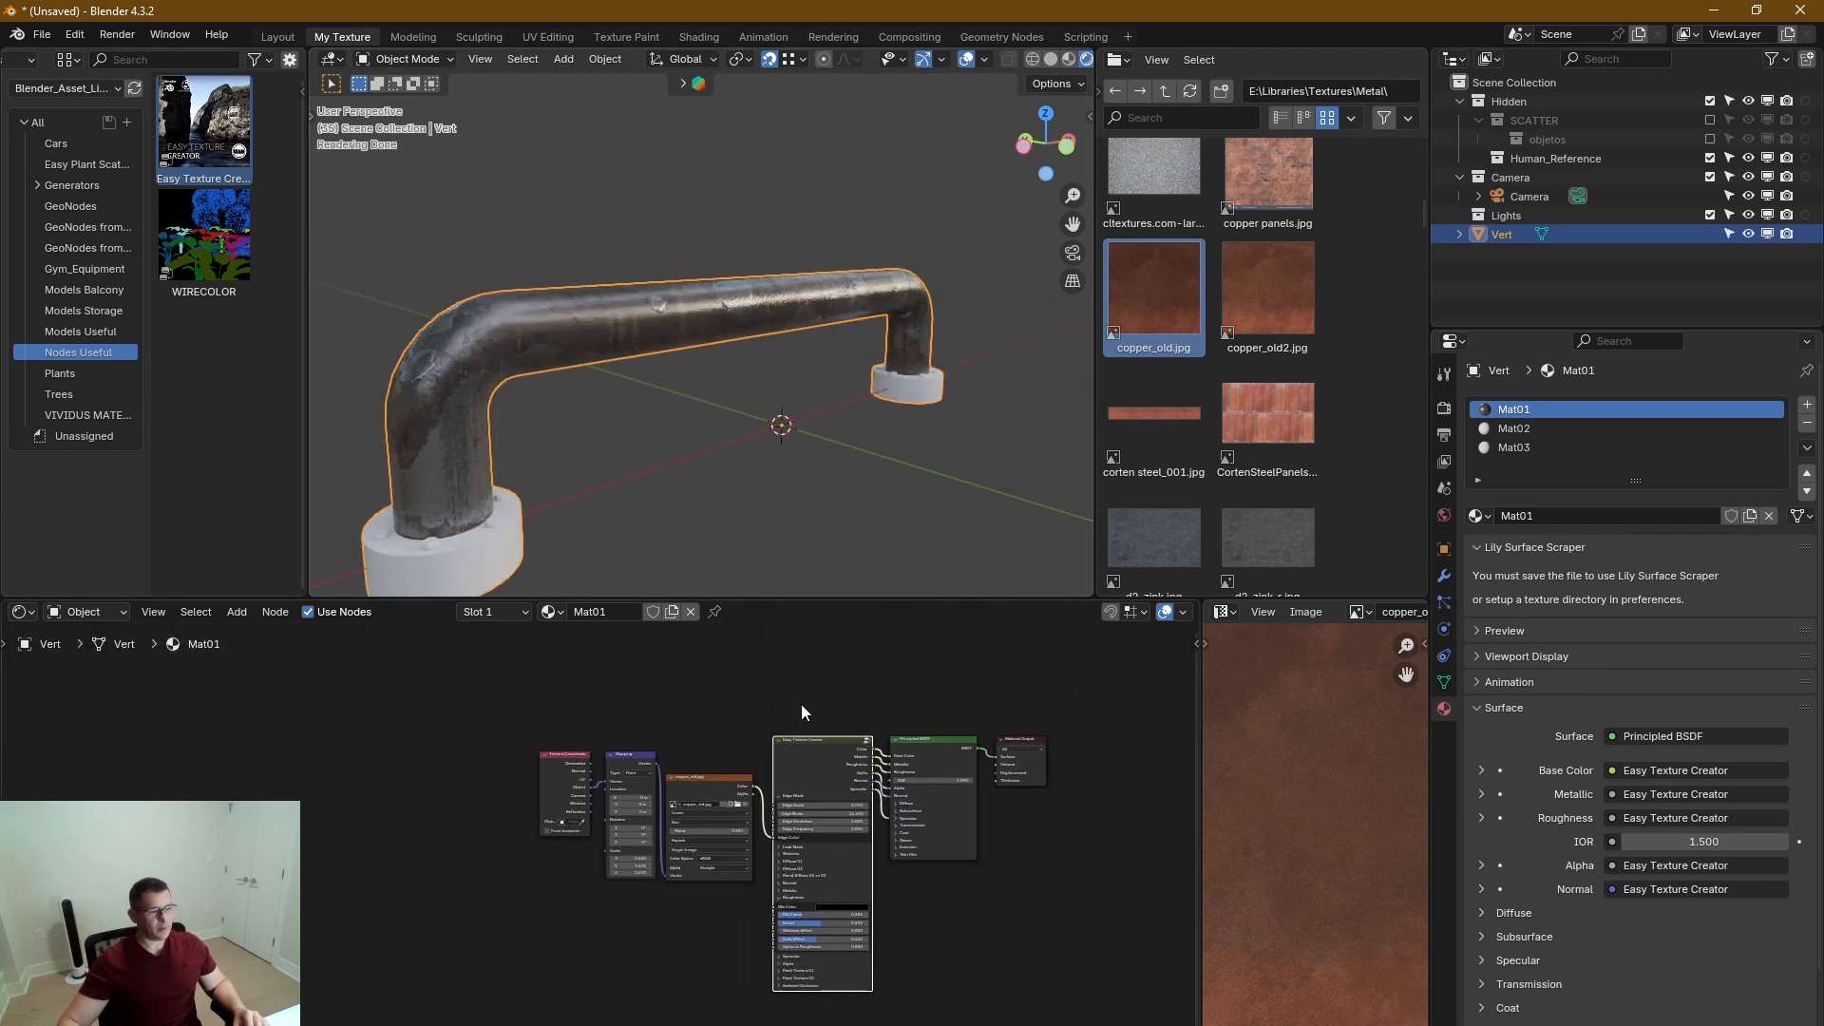
left_click_drag(801, 704, 573, 891)
right_click(796, 755)
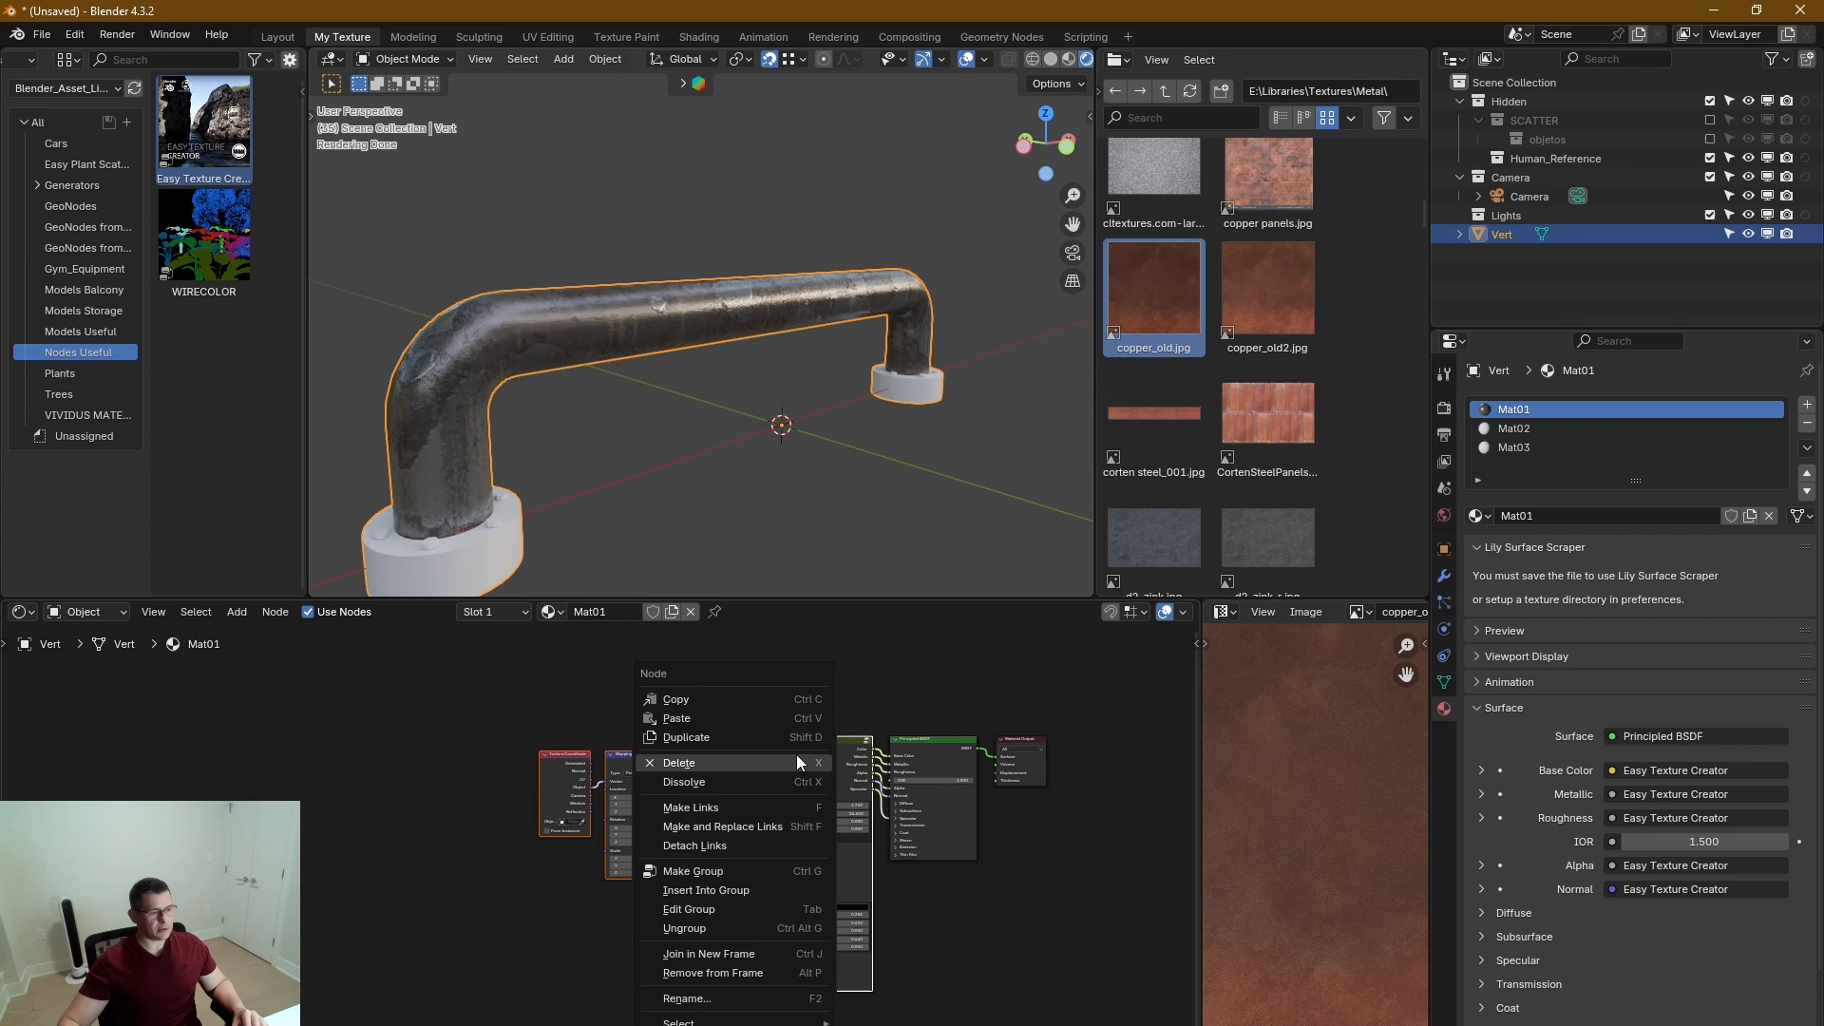
left_click(756, 705)
left_click(1487, 435)
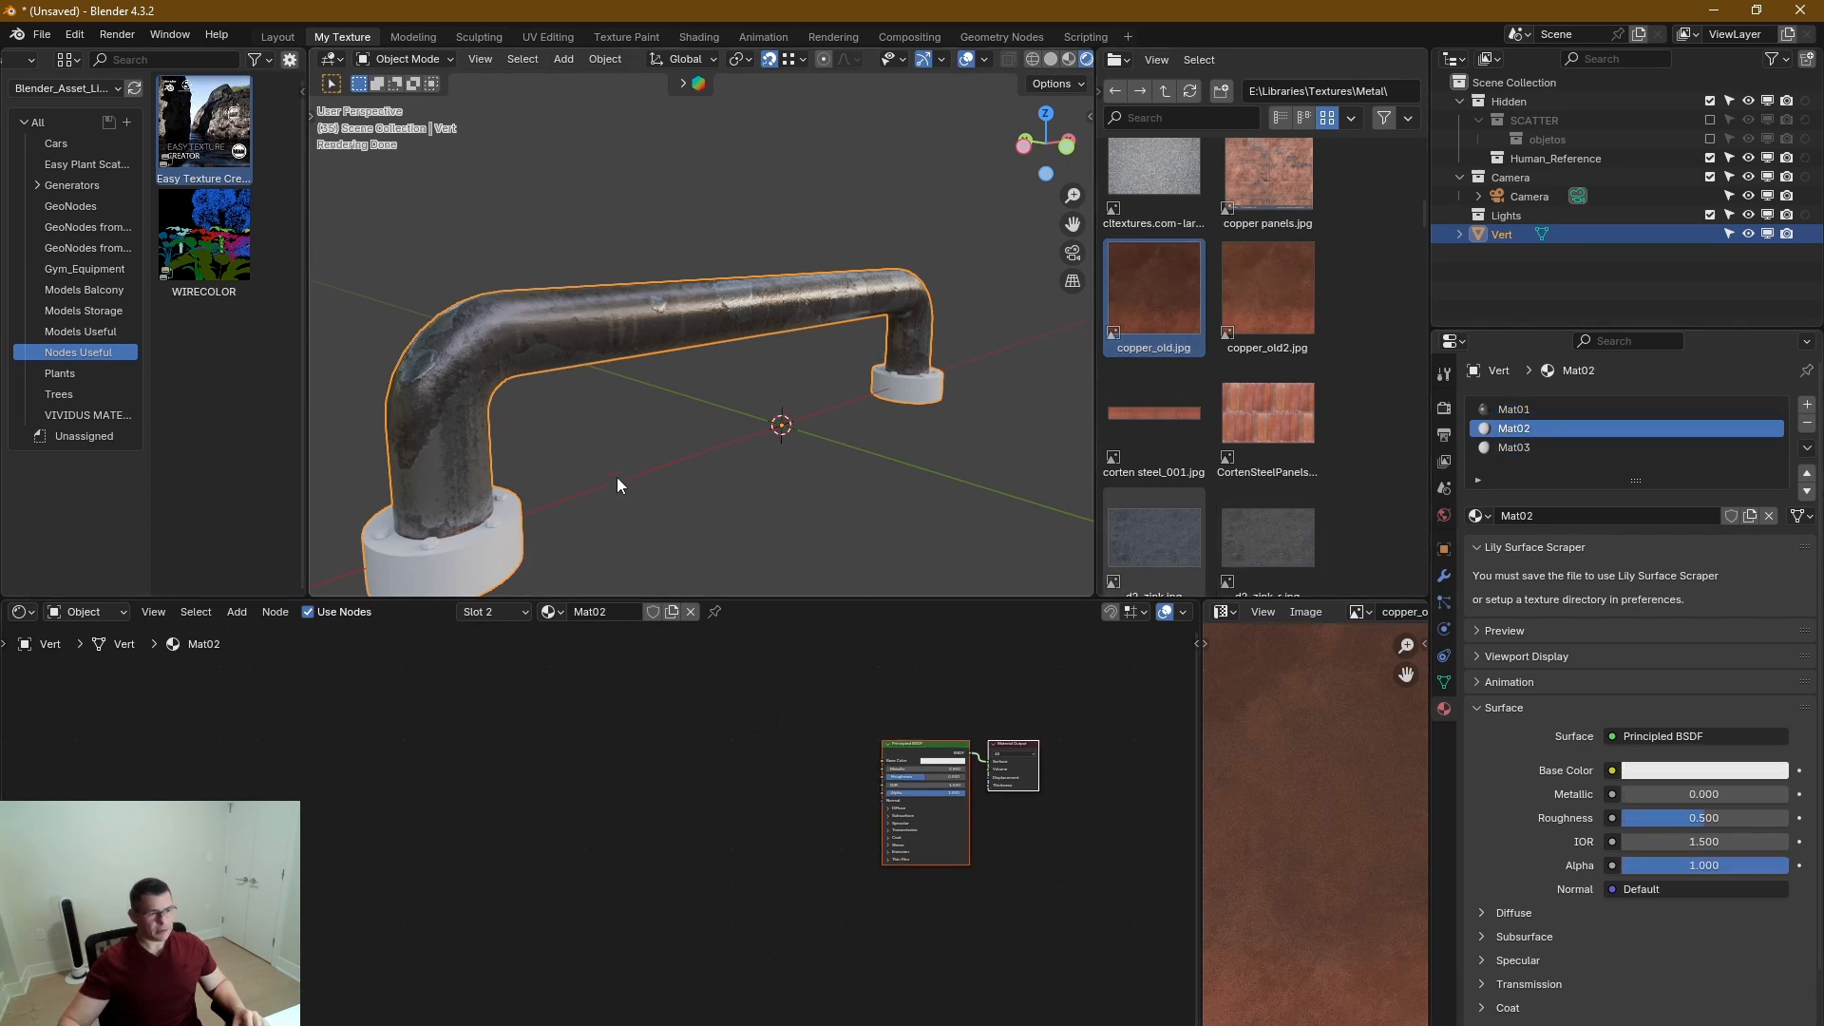
right_click(652, 806)
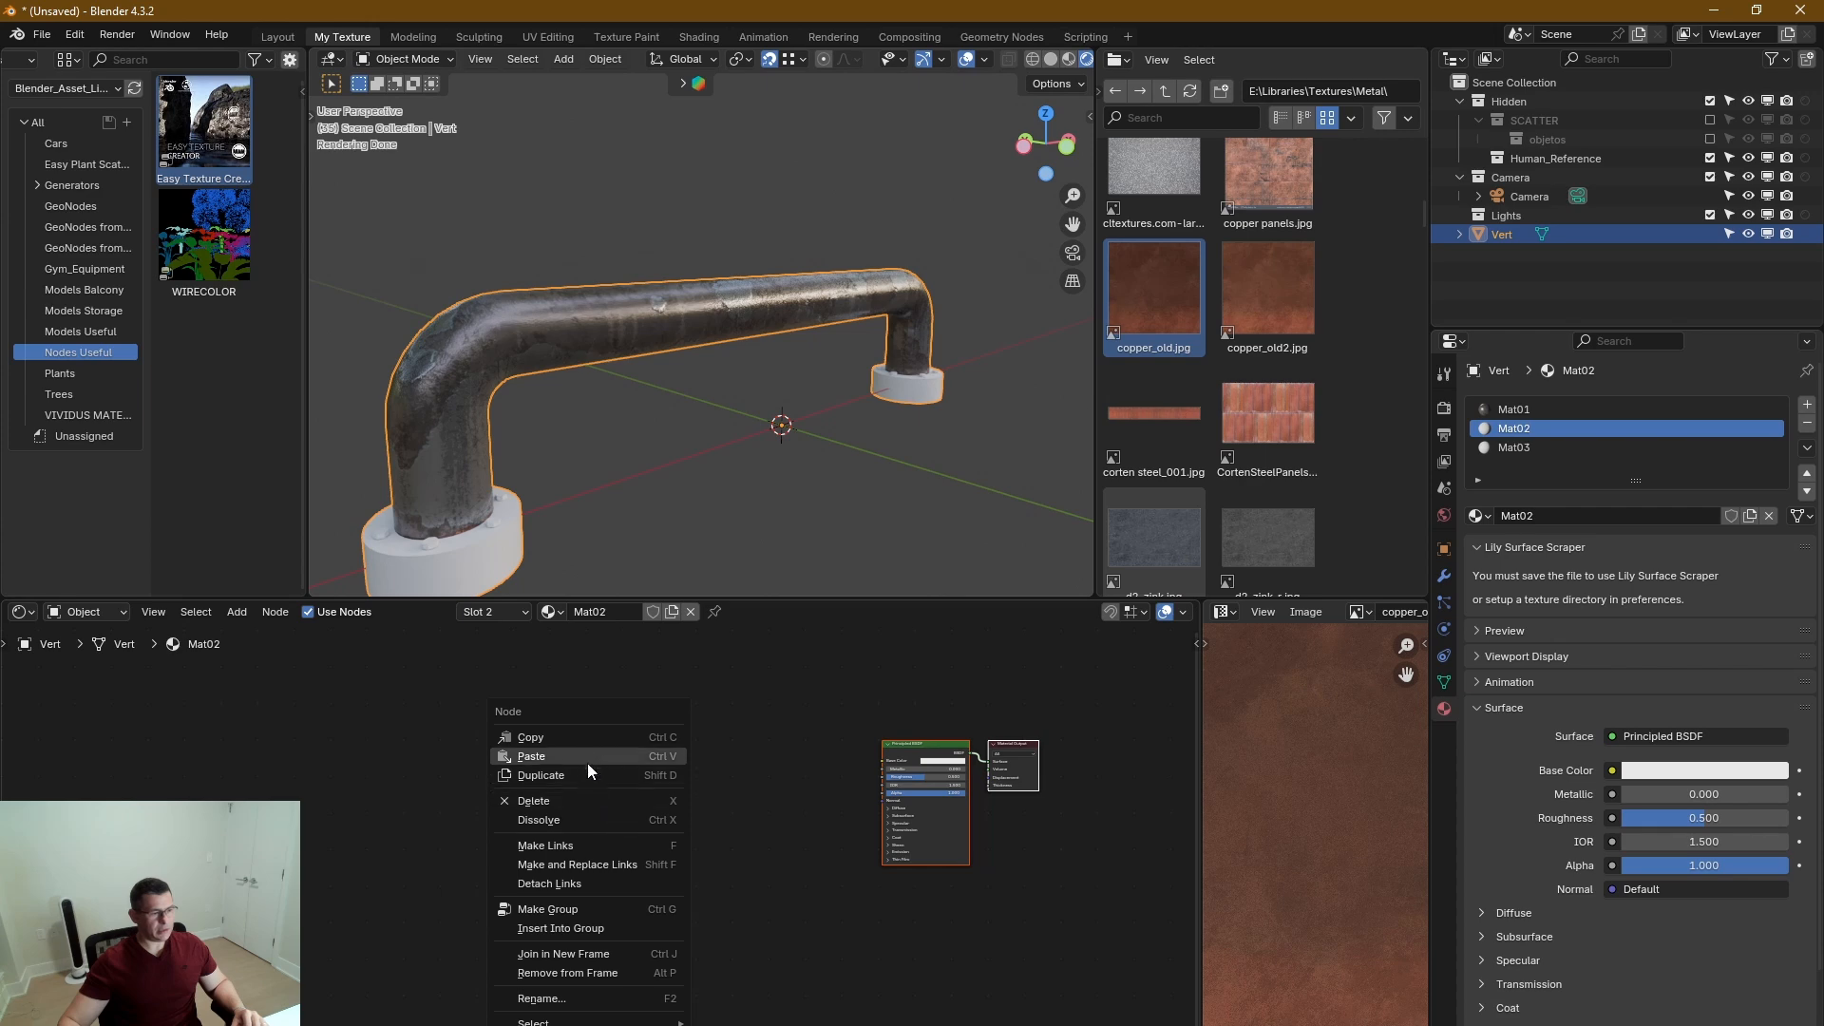
left_click(531, 757)
In Mat02, connect the Easy Texture Creator outputs to the matching Principled BSDF inputs, with Specular feeding IOR Level.
scroll(817, 752, "up", 3)
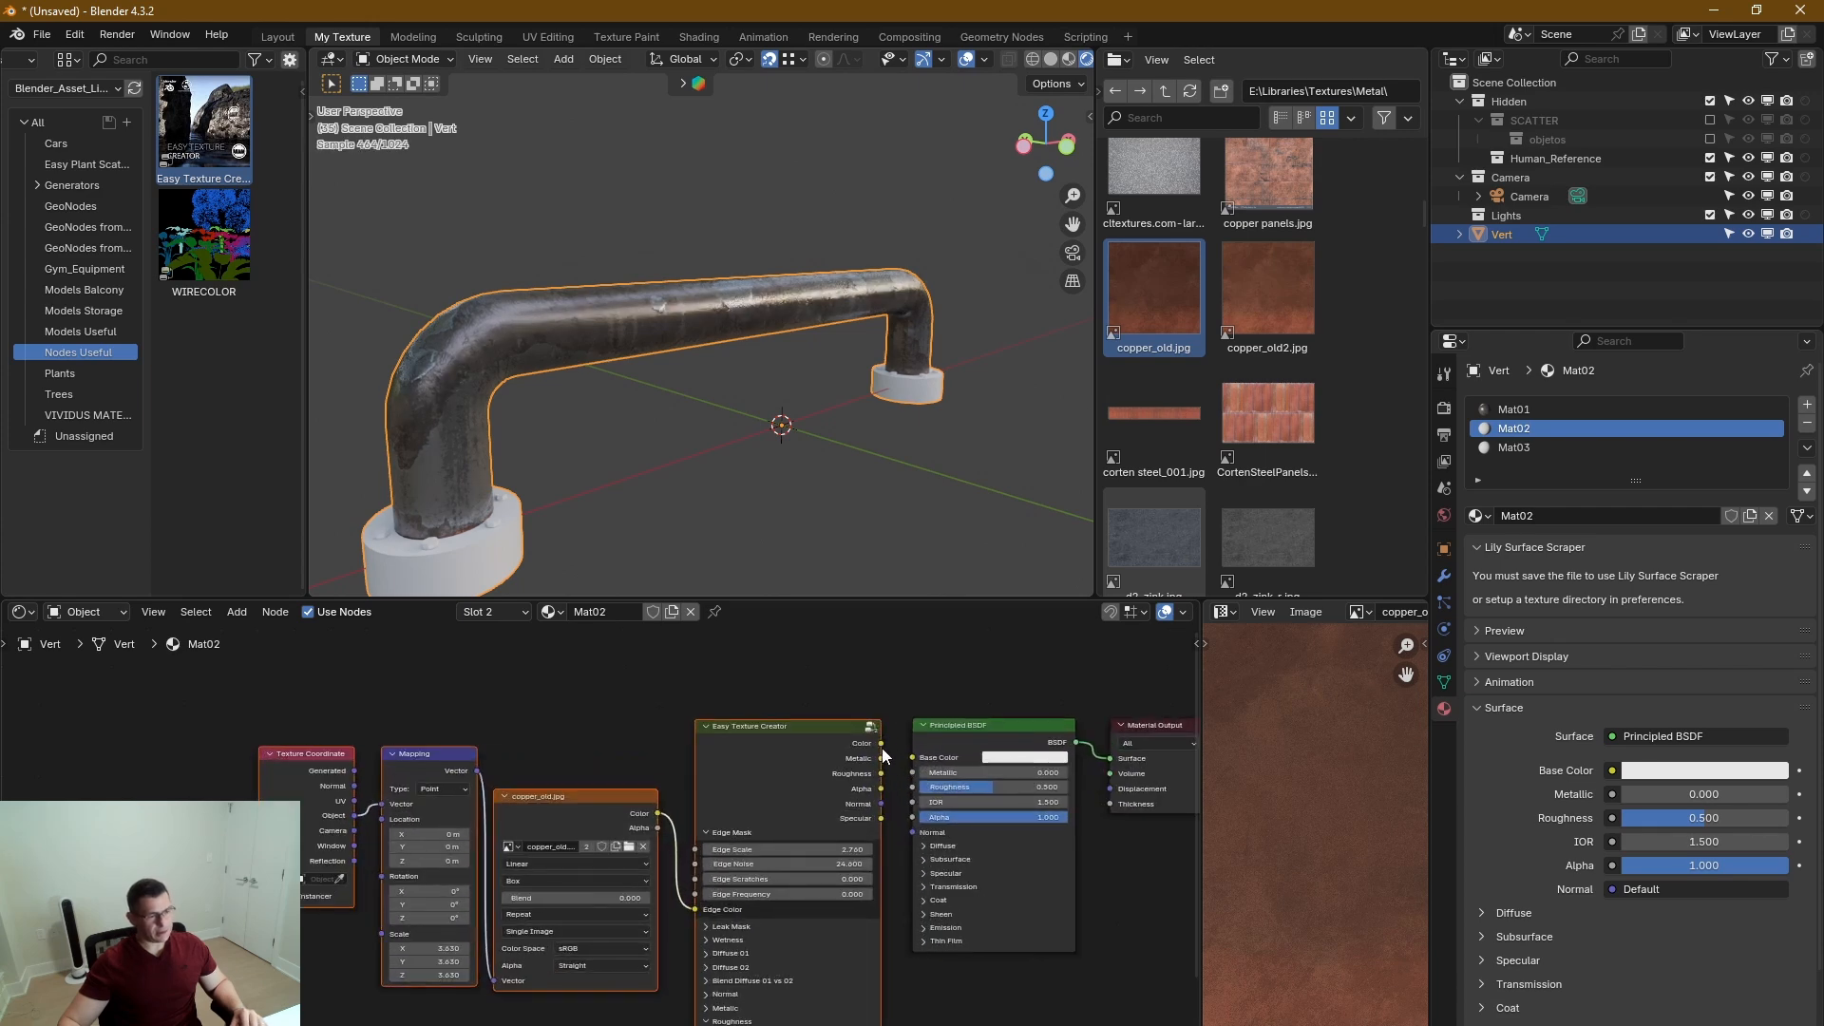
left_click_drag(882, 745, 911, 832)
left_click(925, 873)
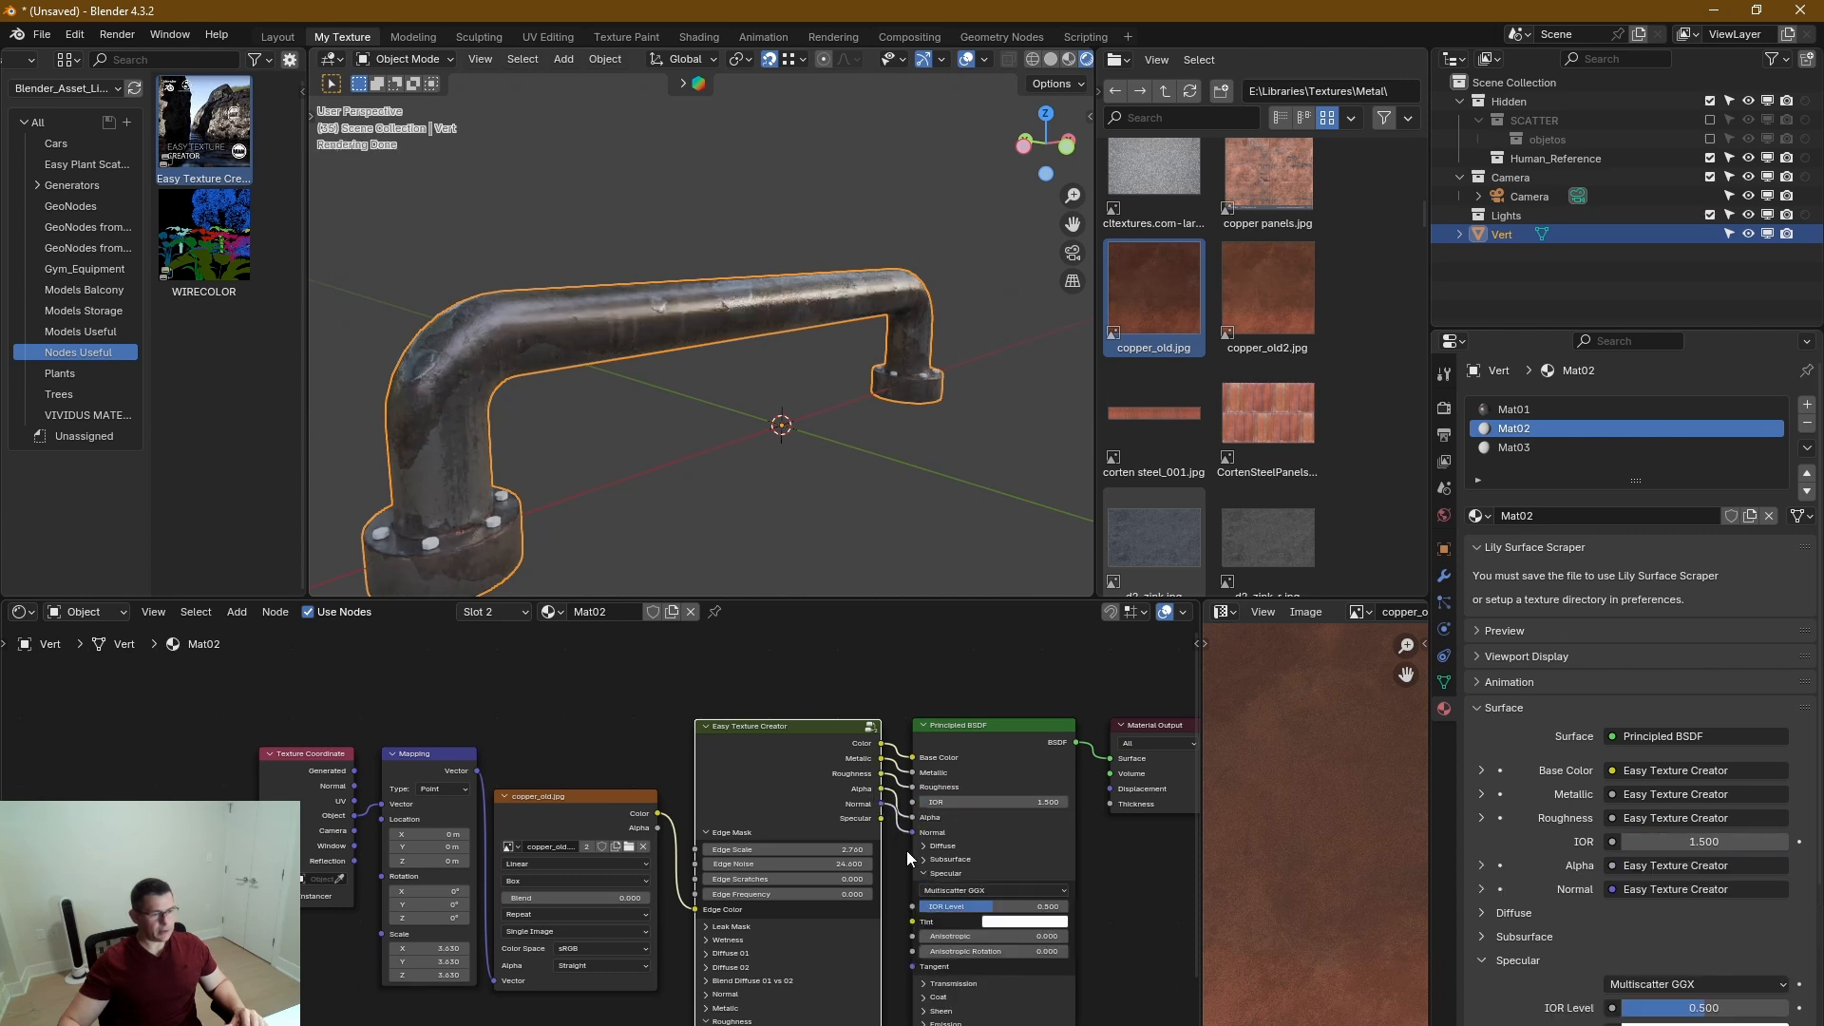
left_click_drag(899, 910, 910, 908)
Inspect the new Mat02 texture on the handle's round base flanges, close up and from a distance.
scroll(488, 539, "up", 6)
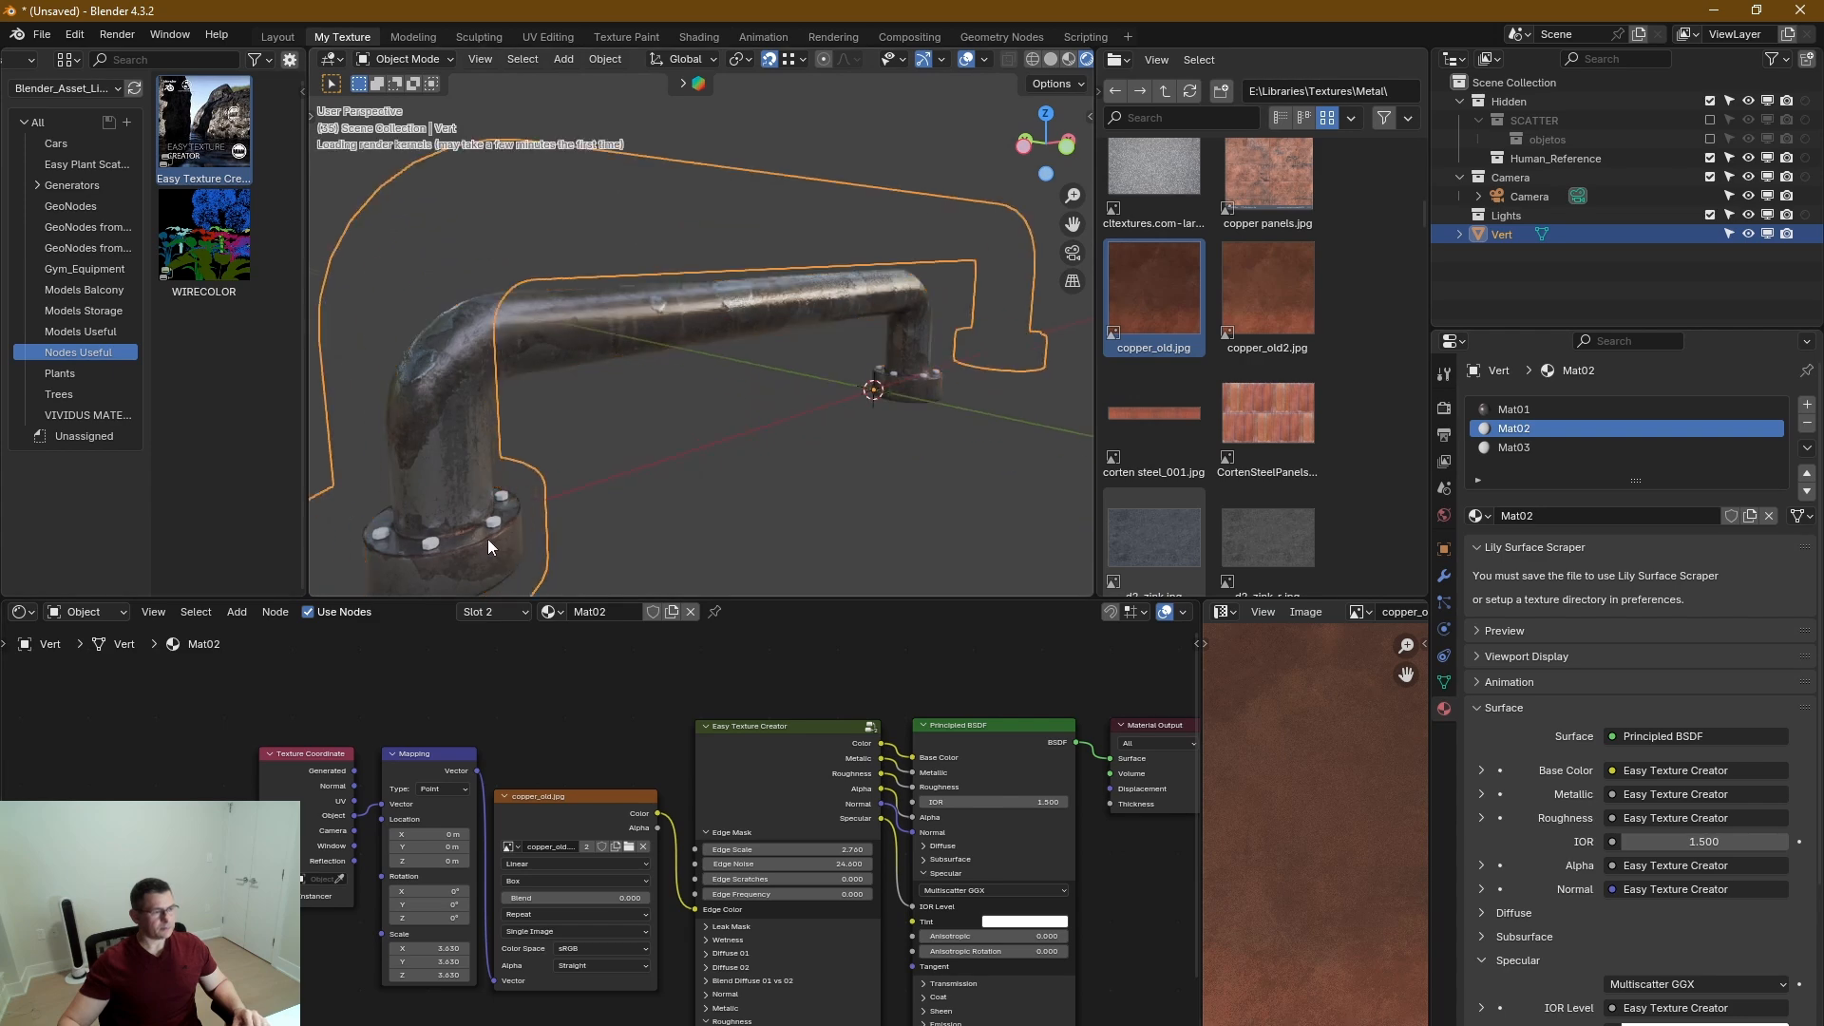
middle_click_drag(747, 357, 533, 454)
scroll(629, 377, "down", 4)
scroll(546, 483, "up", 3)
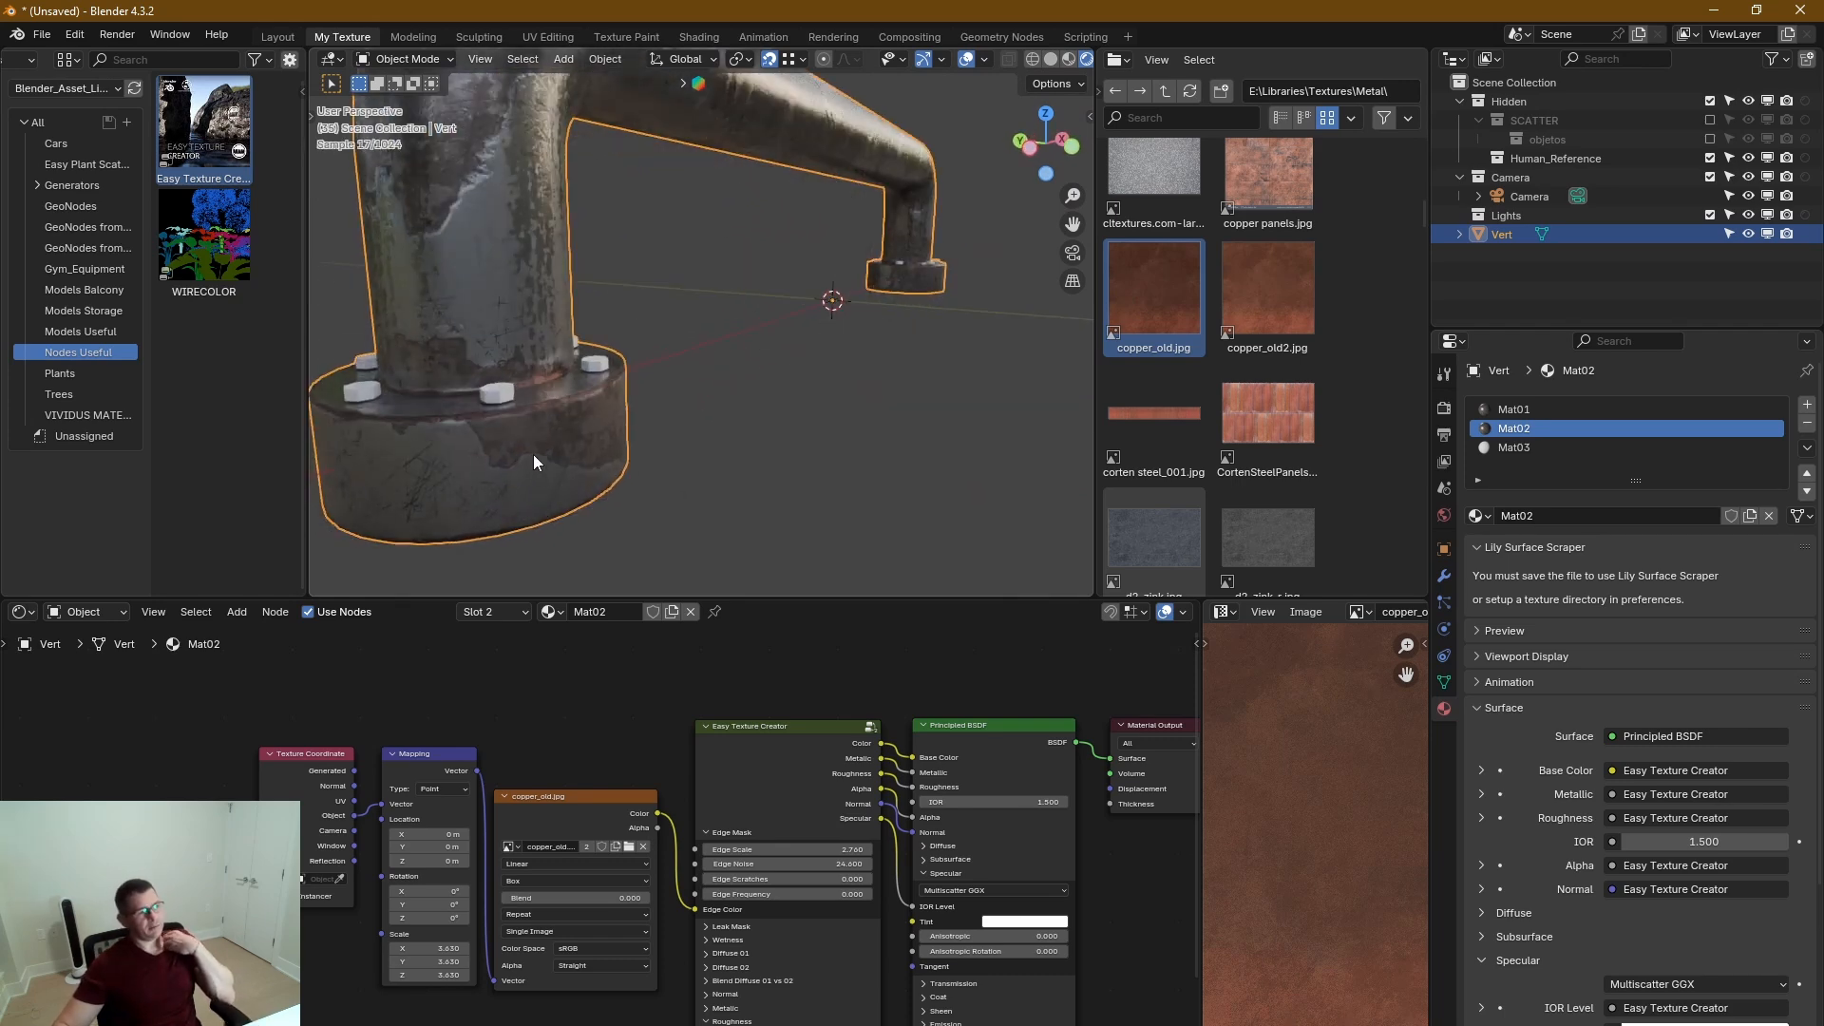
mouse_move(567, 914)
middle_mouse_down()
mouse_move(416, 761)
mouse_move(528, 865)
middle_mouse_up()
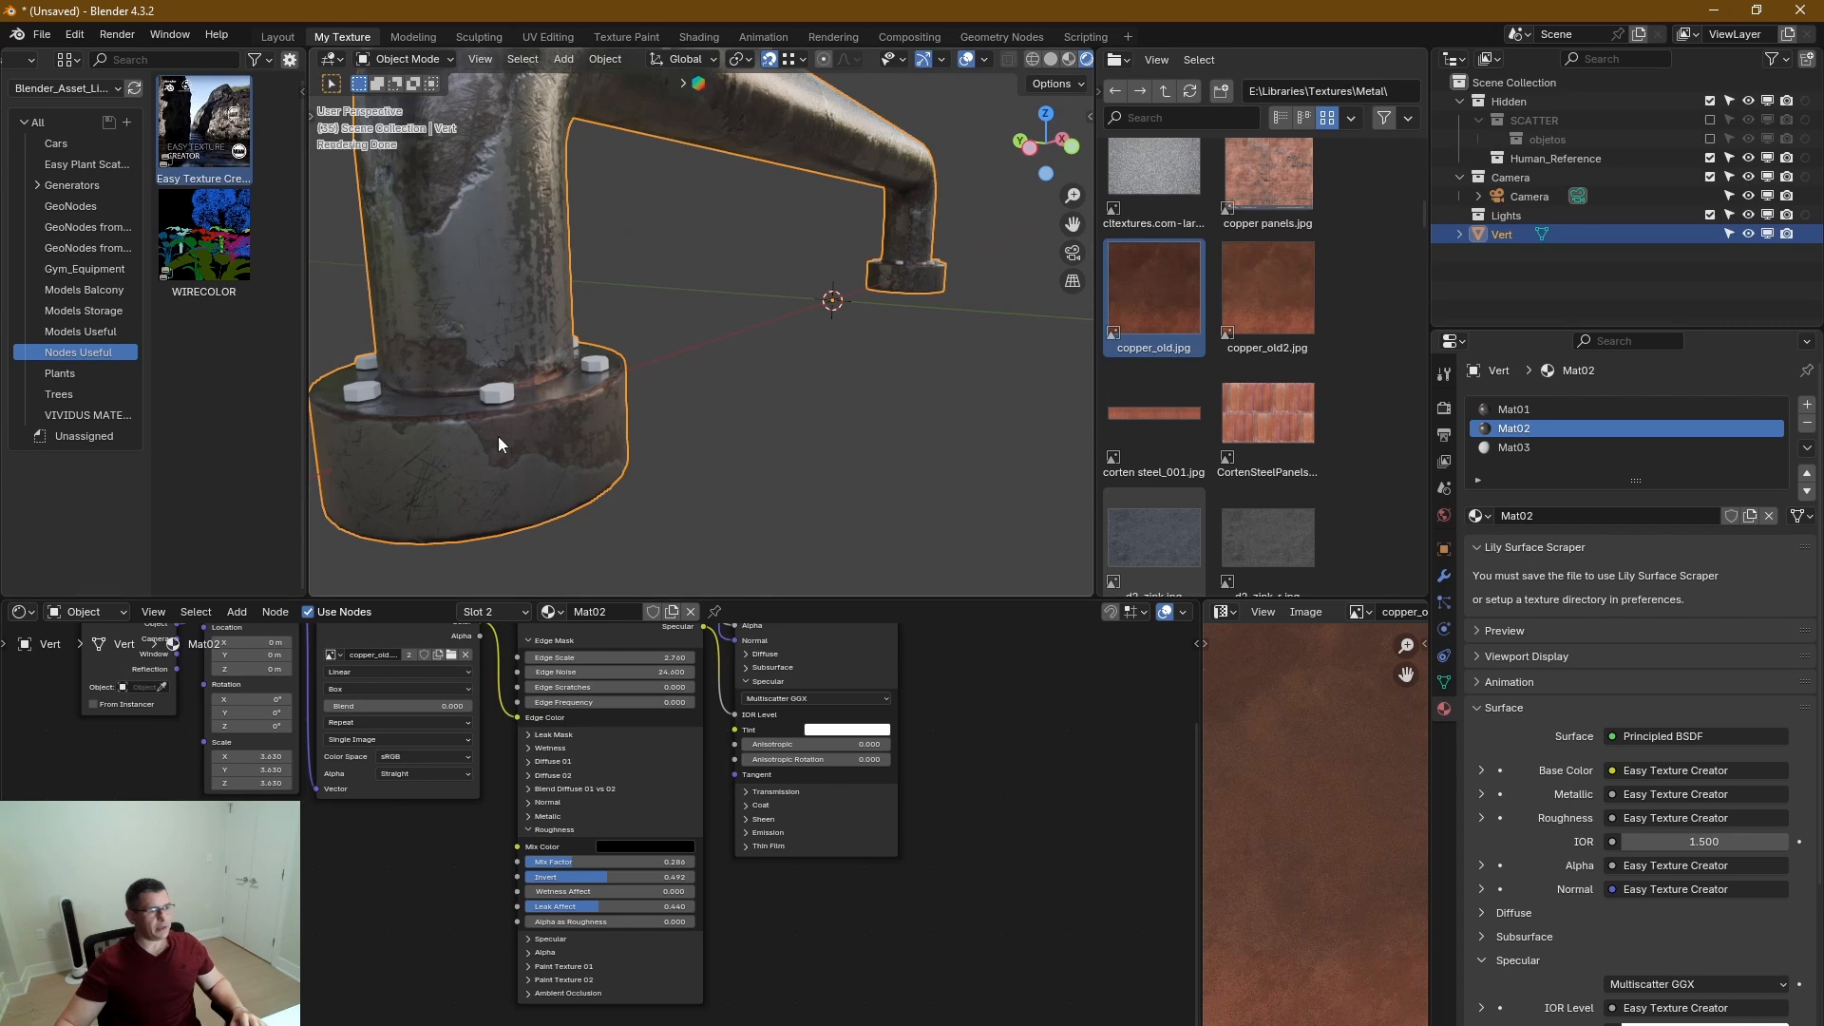
middle_click_drag(498, 436, 534, 481)
scroll(511, 433, "down", 3)
Move Mat02's Texture Coordinate, Mapping and copper_old.jpg nodes farther away from the Easy Texture Creator node.
middle_click_drag(532, 817, 514, 880)
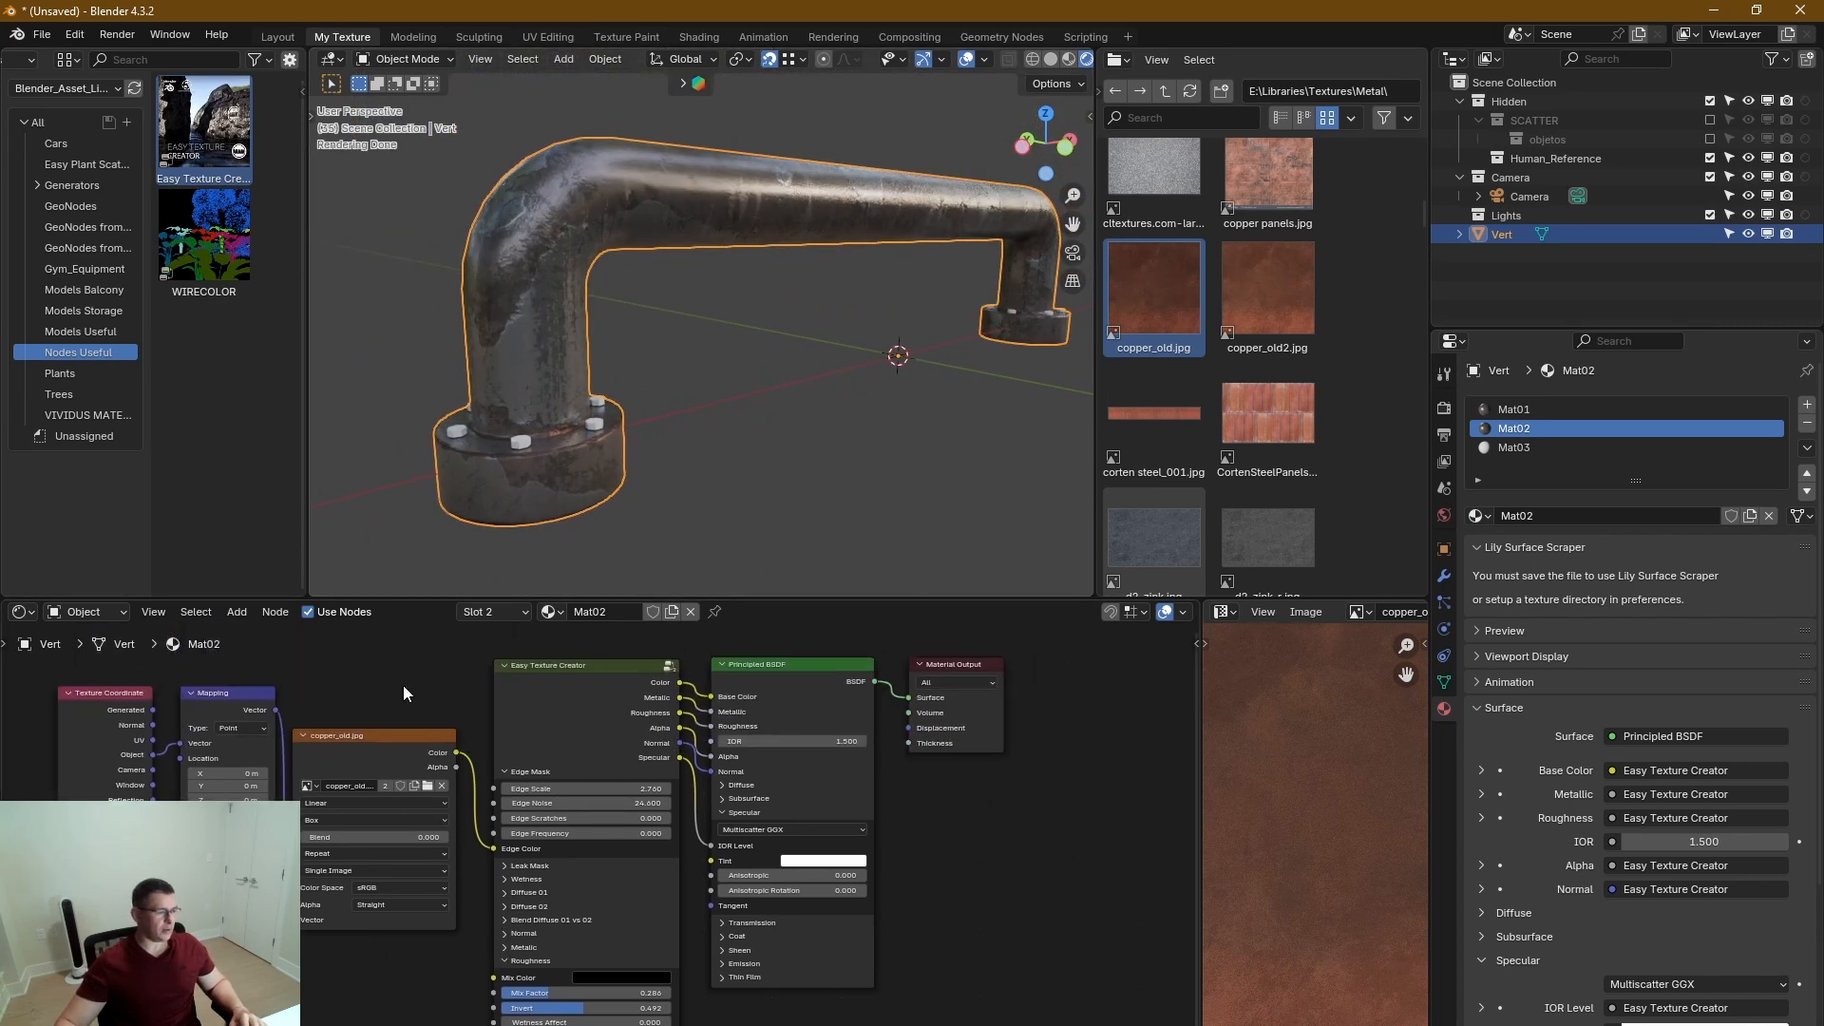
left_click_drag(403, 686, 75, 988)
left_click_drag(323, 760, 145, 801)
middle_click_drag(500, 851, 540, 790)
Expand the Diffuse 01 section of Mat02's Easy Texture Creator node and open its 02 color for editing.
scroll(539, 790, "up", 1)
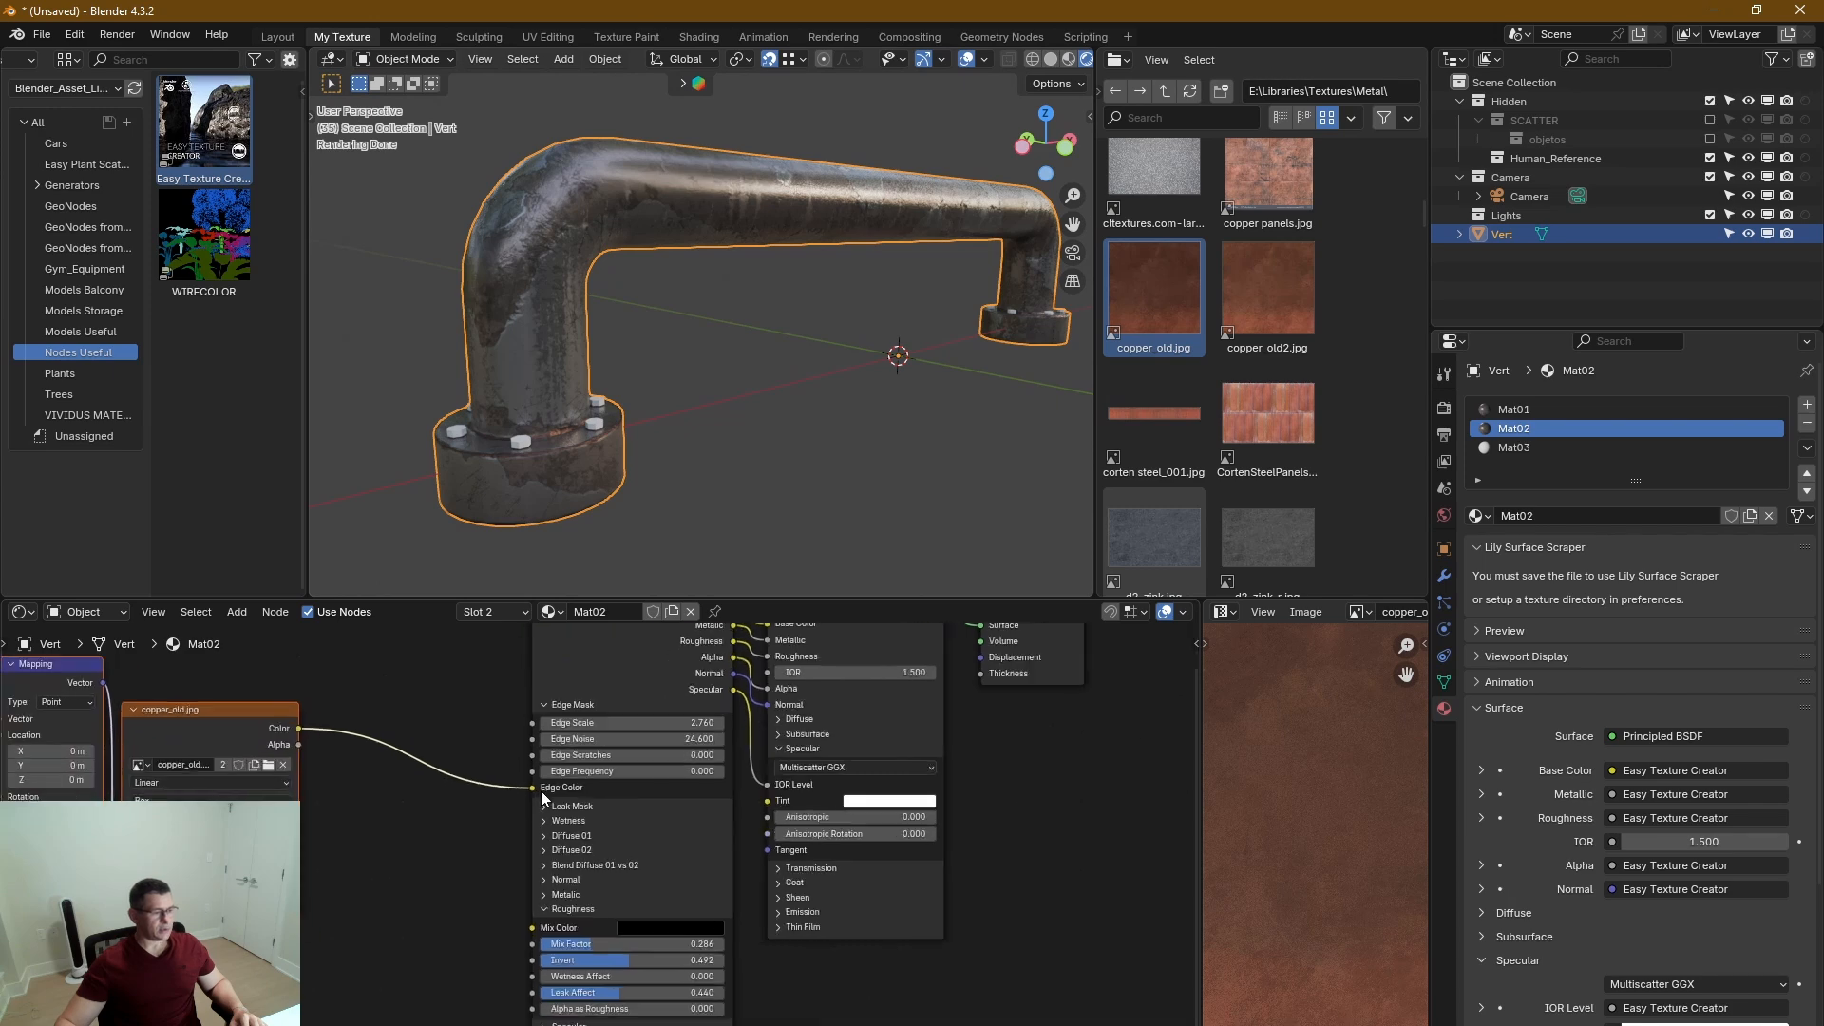
scroll(542, 796, "up", 3)
left_click(537, 867)
middle_click_drag(545, 869, 522, 740)
middle_click_drag(729, 903, 707, 815)
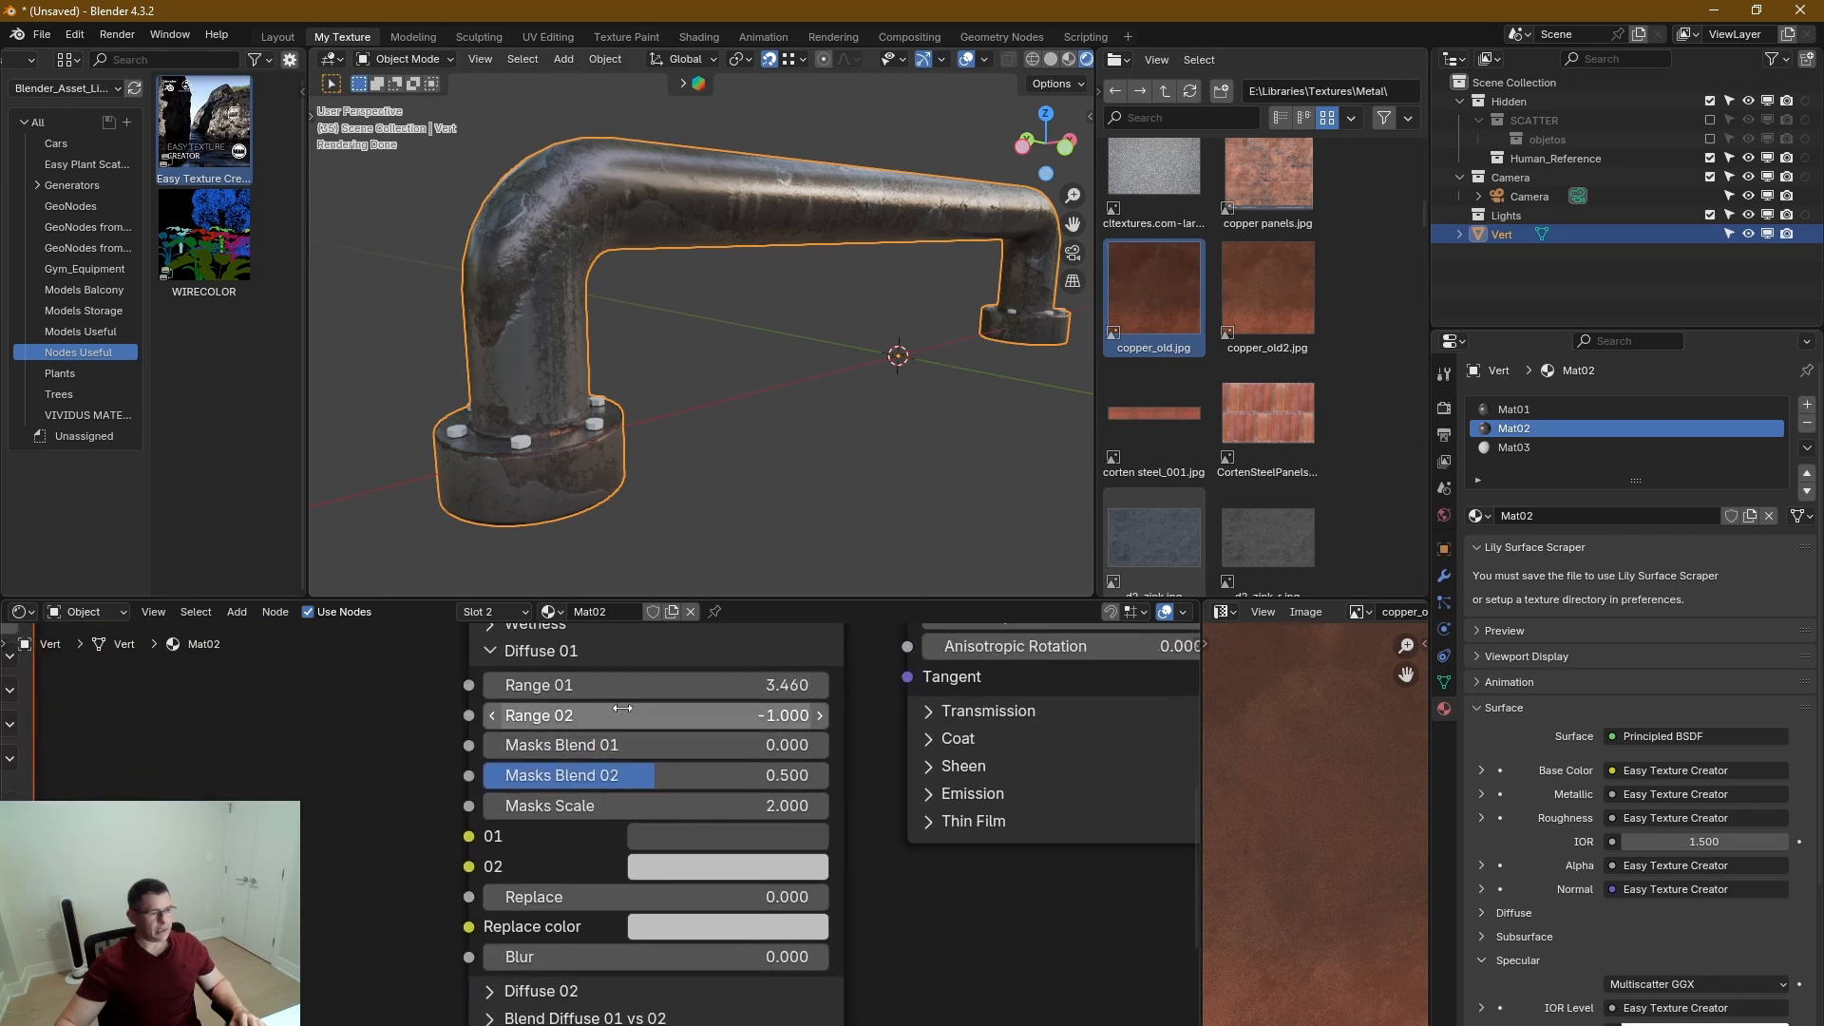
left_click(775, 868)
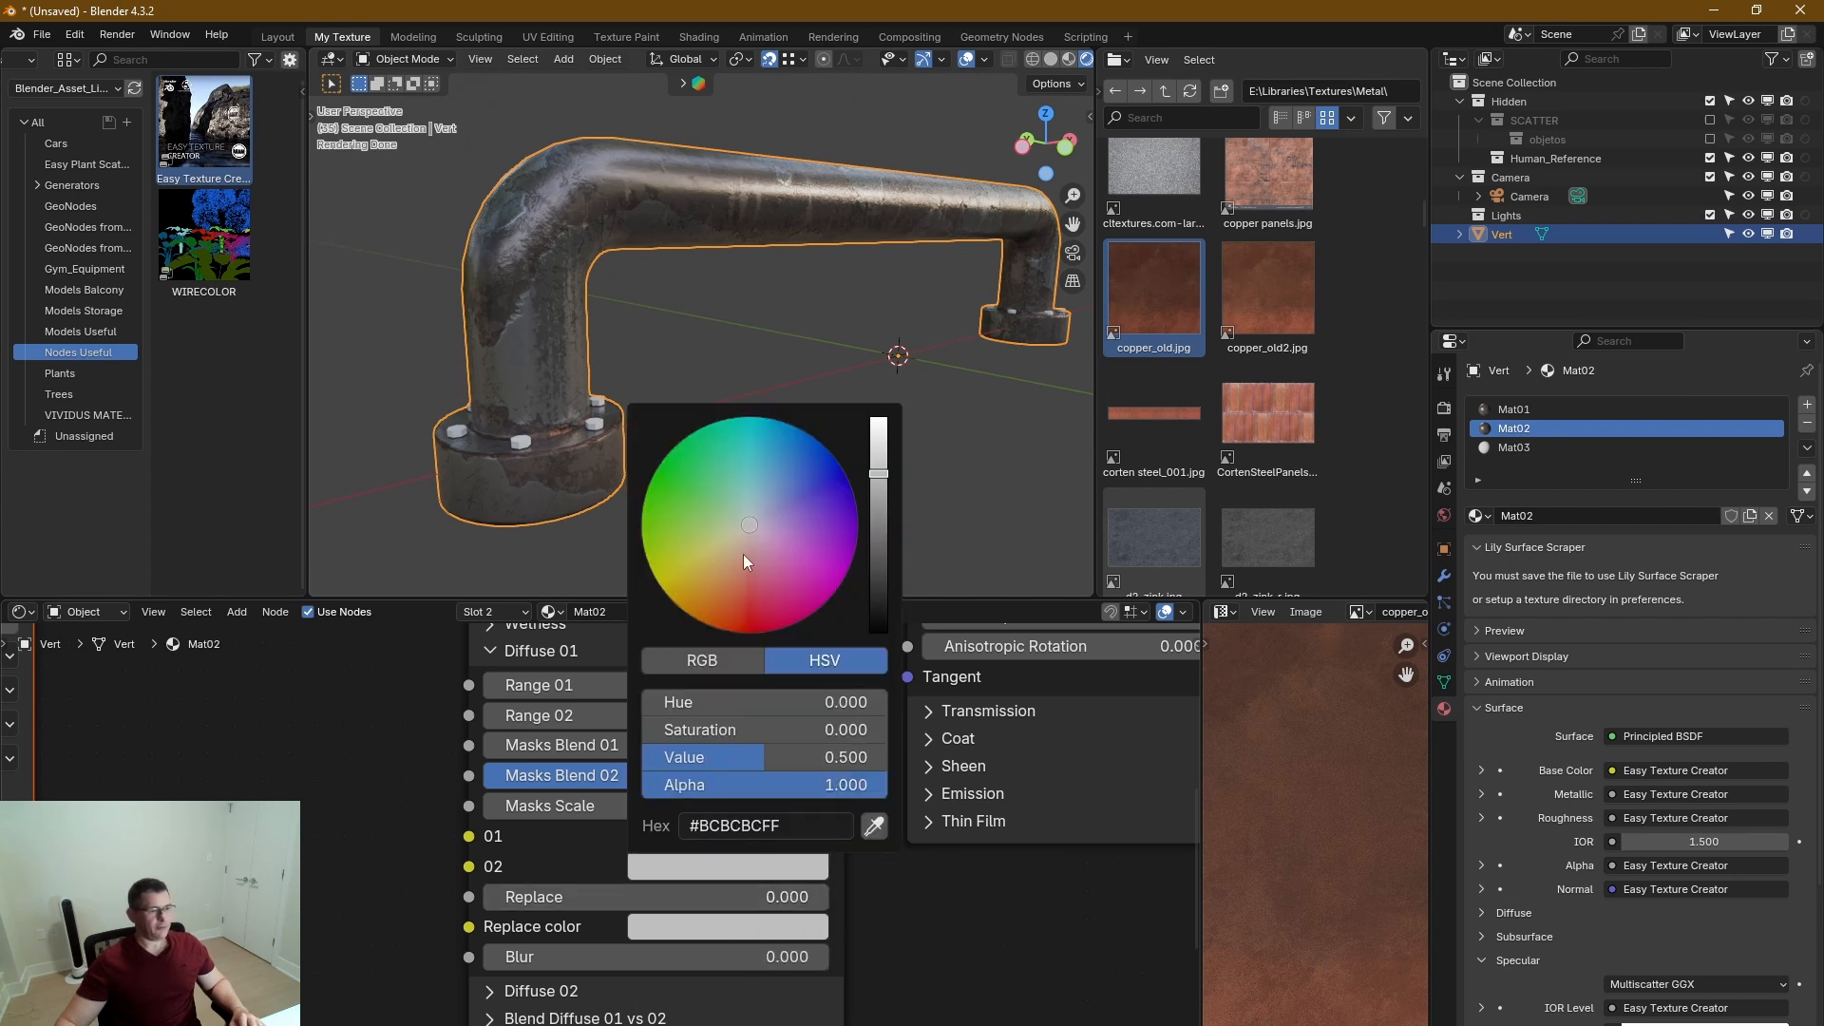
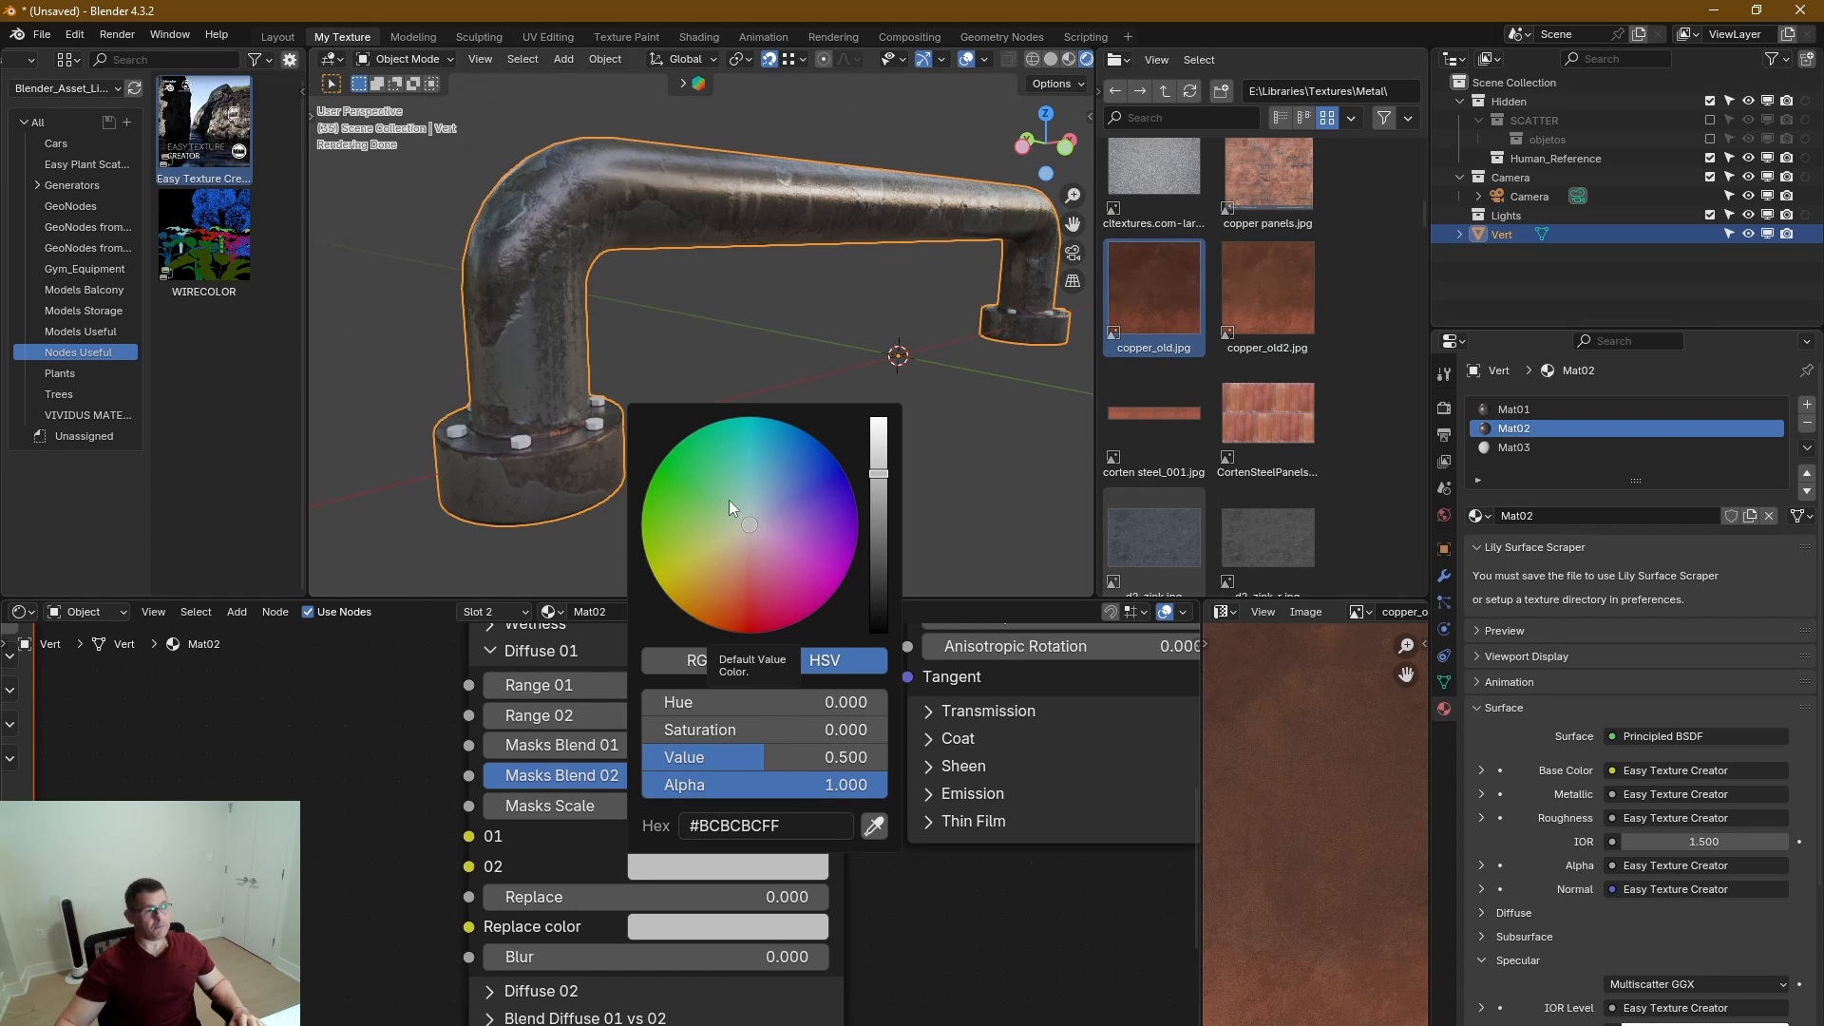
Set the 02 color of Diffuse 01 in Mat02's Easy Texture Creator node to a light blue.
left_click(764, 489)
left_click_drag(764, 489, 772, 482)
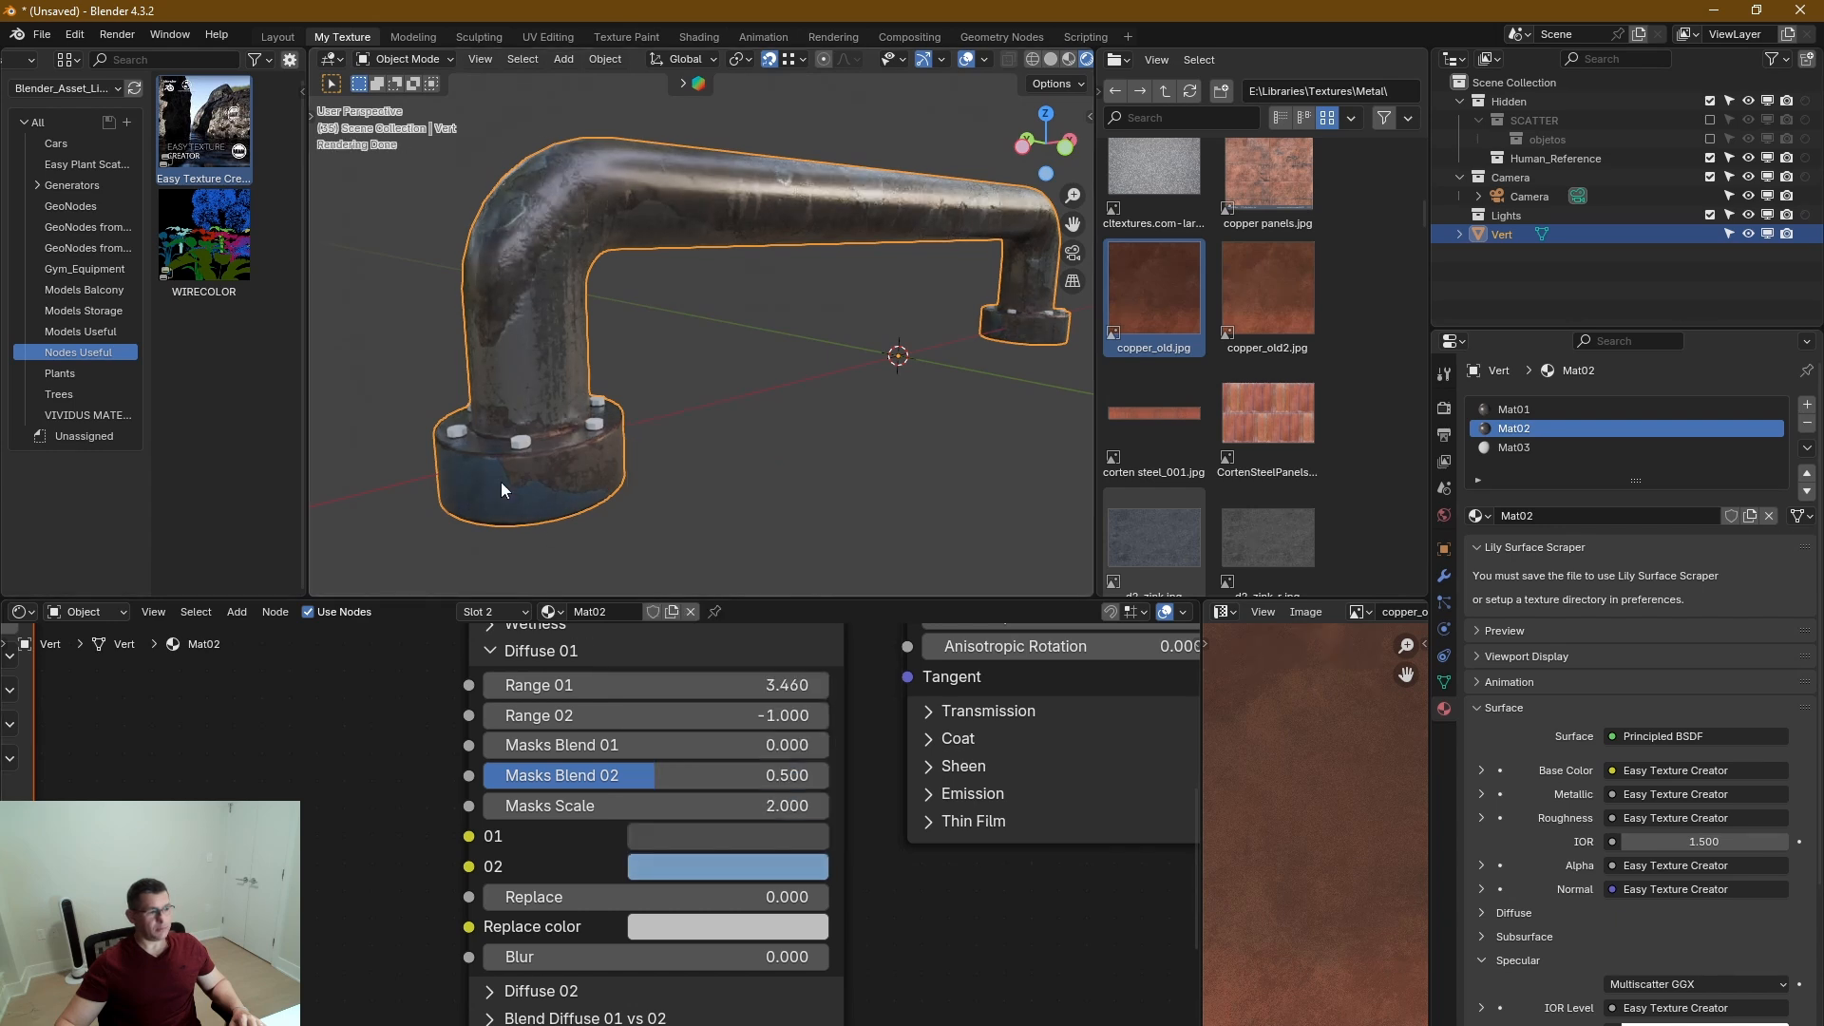
mouse_move(500, 482)
middle_mouse_down()
mouse_move(428, 483)
mouse_move(496, 447)
middle_mouse_up()
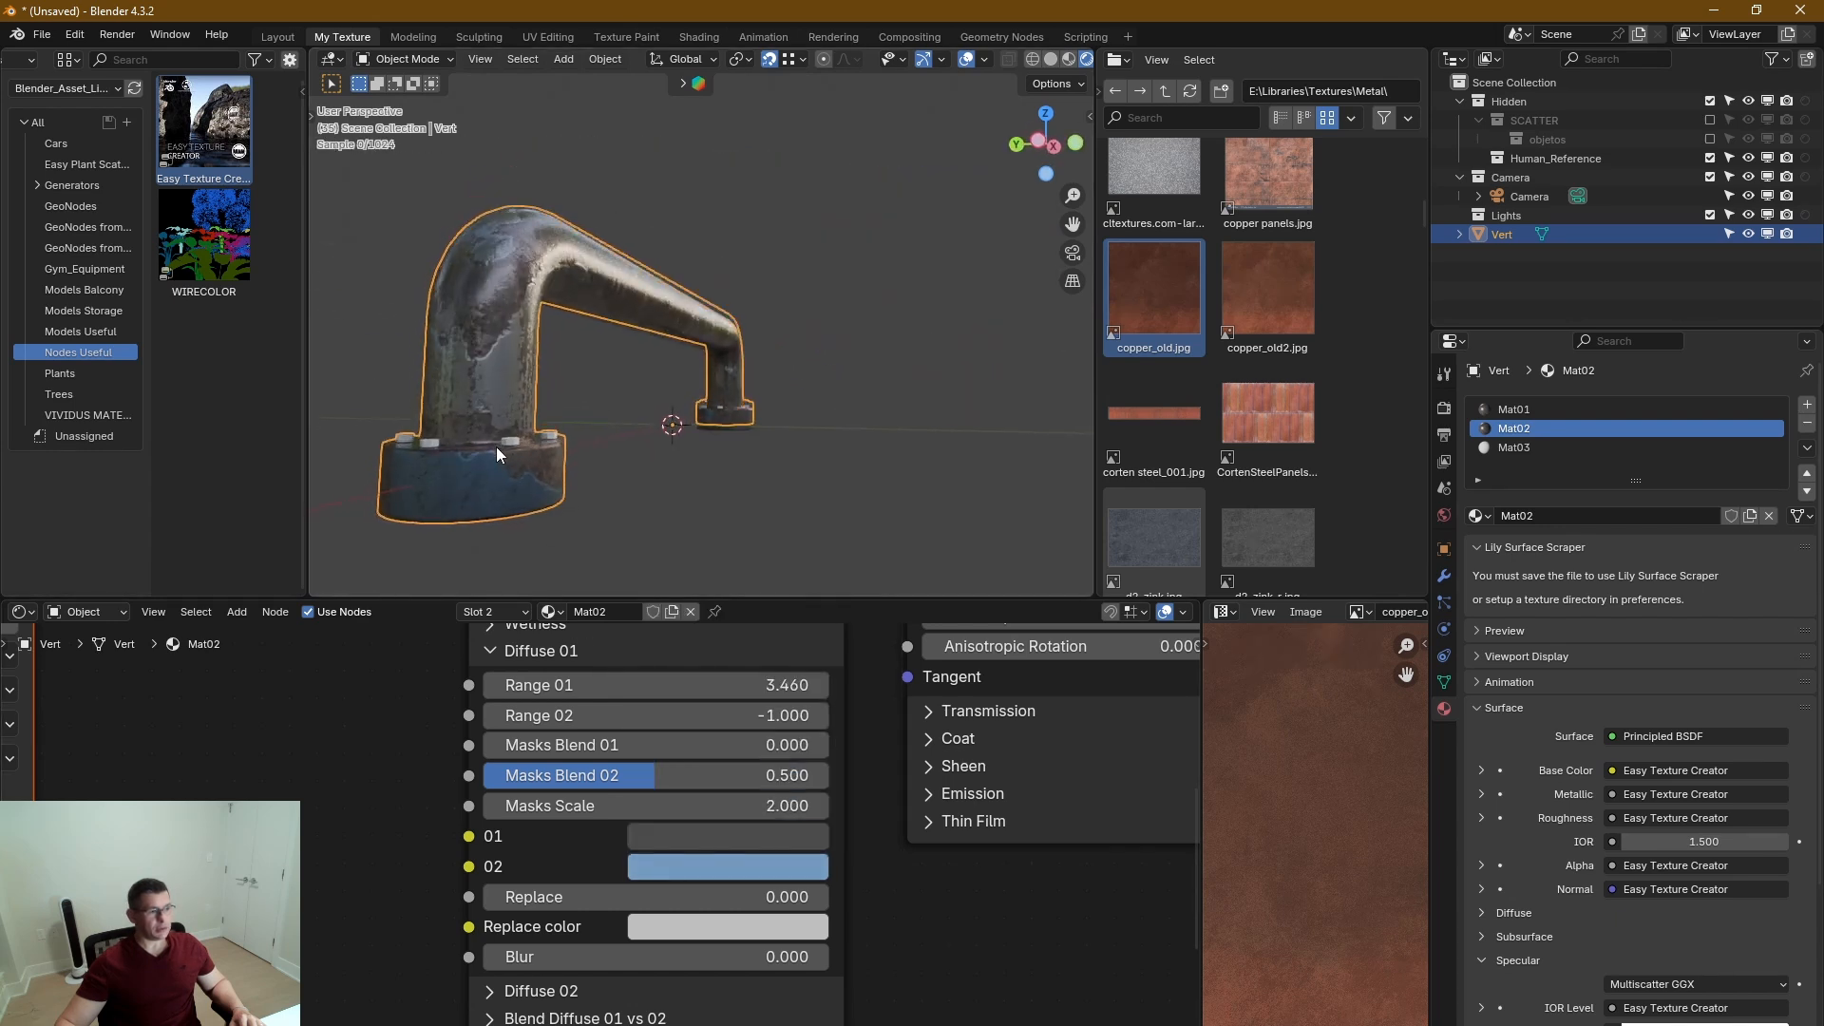
Set the Diffuse 02 colors to dark teal #43646B for 01 and grayish blue #8D9DA6 for 02.
left_click(490, 650)
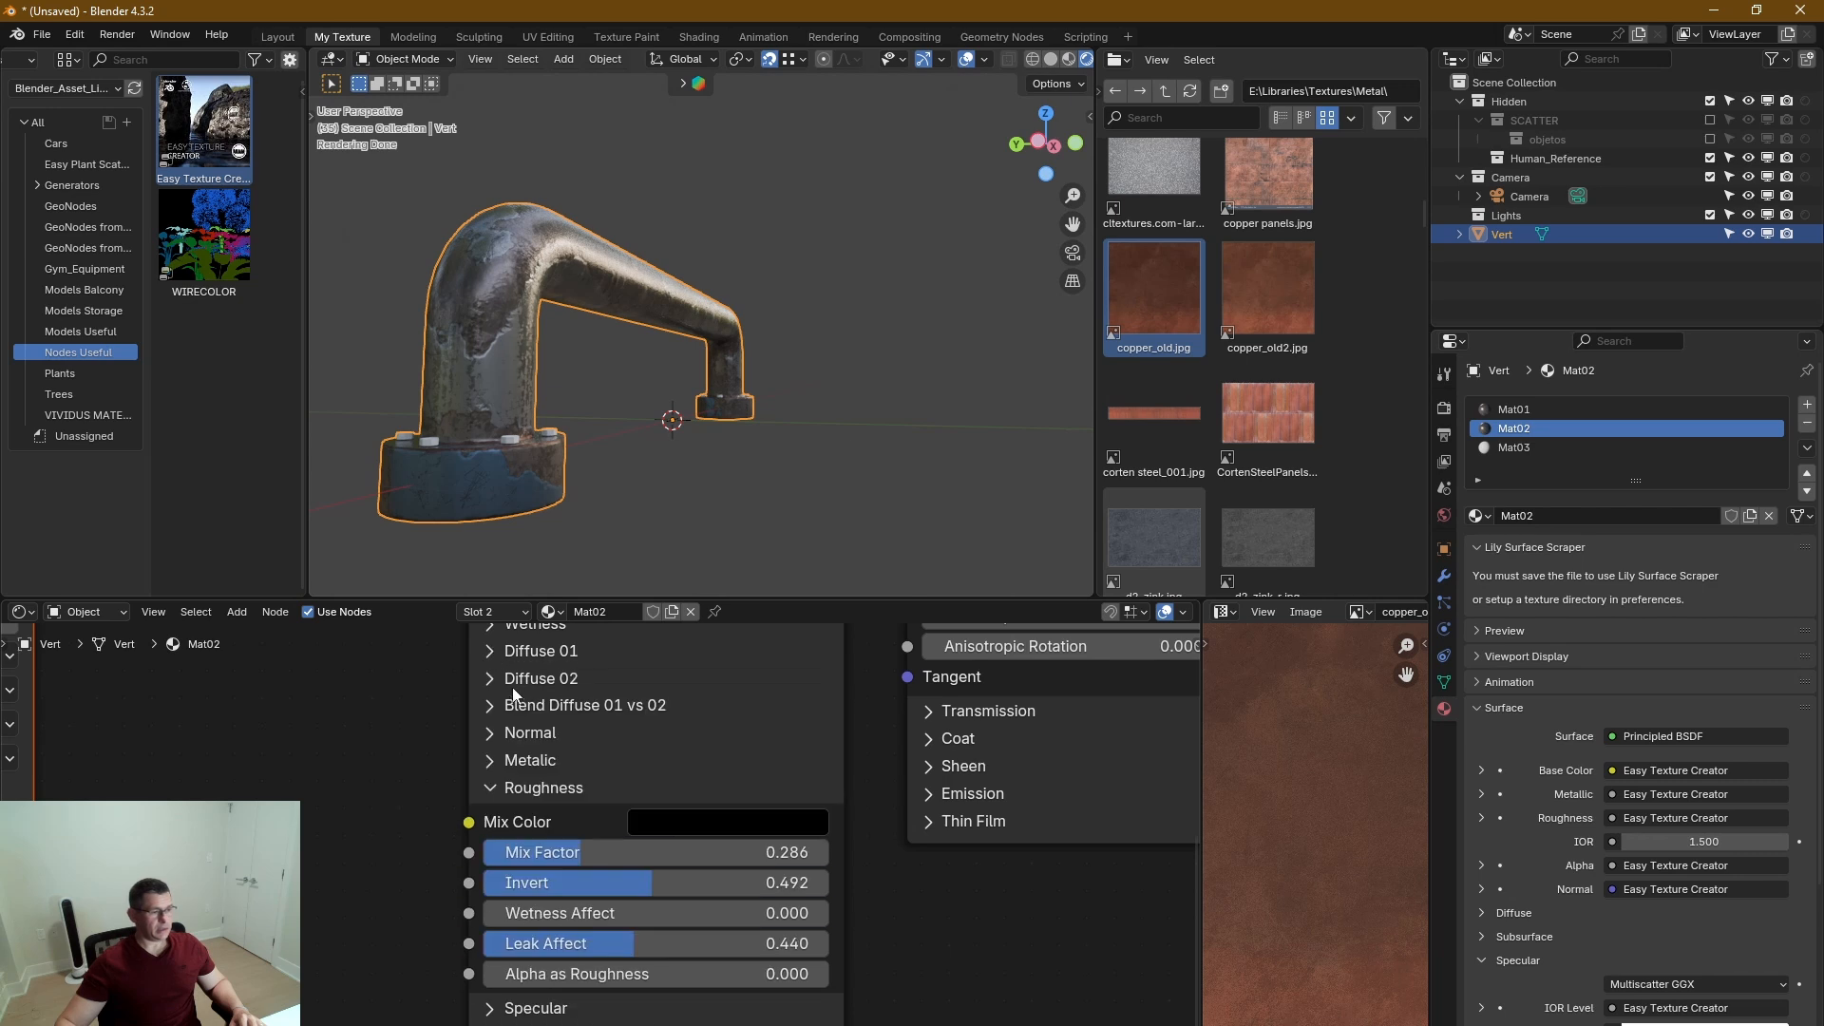
left_click(515, 680)
left_click(743, 859)
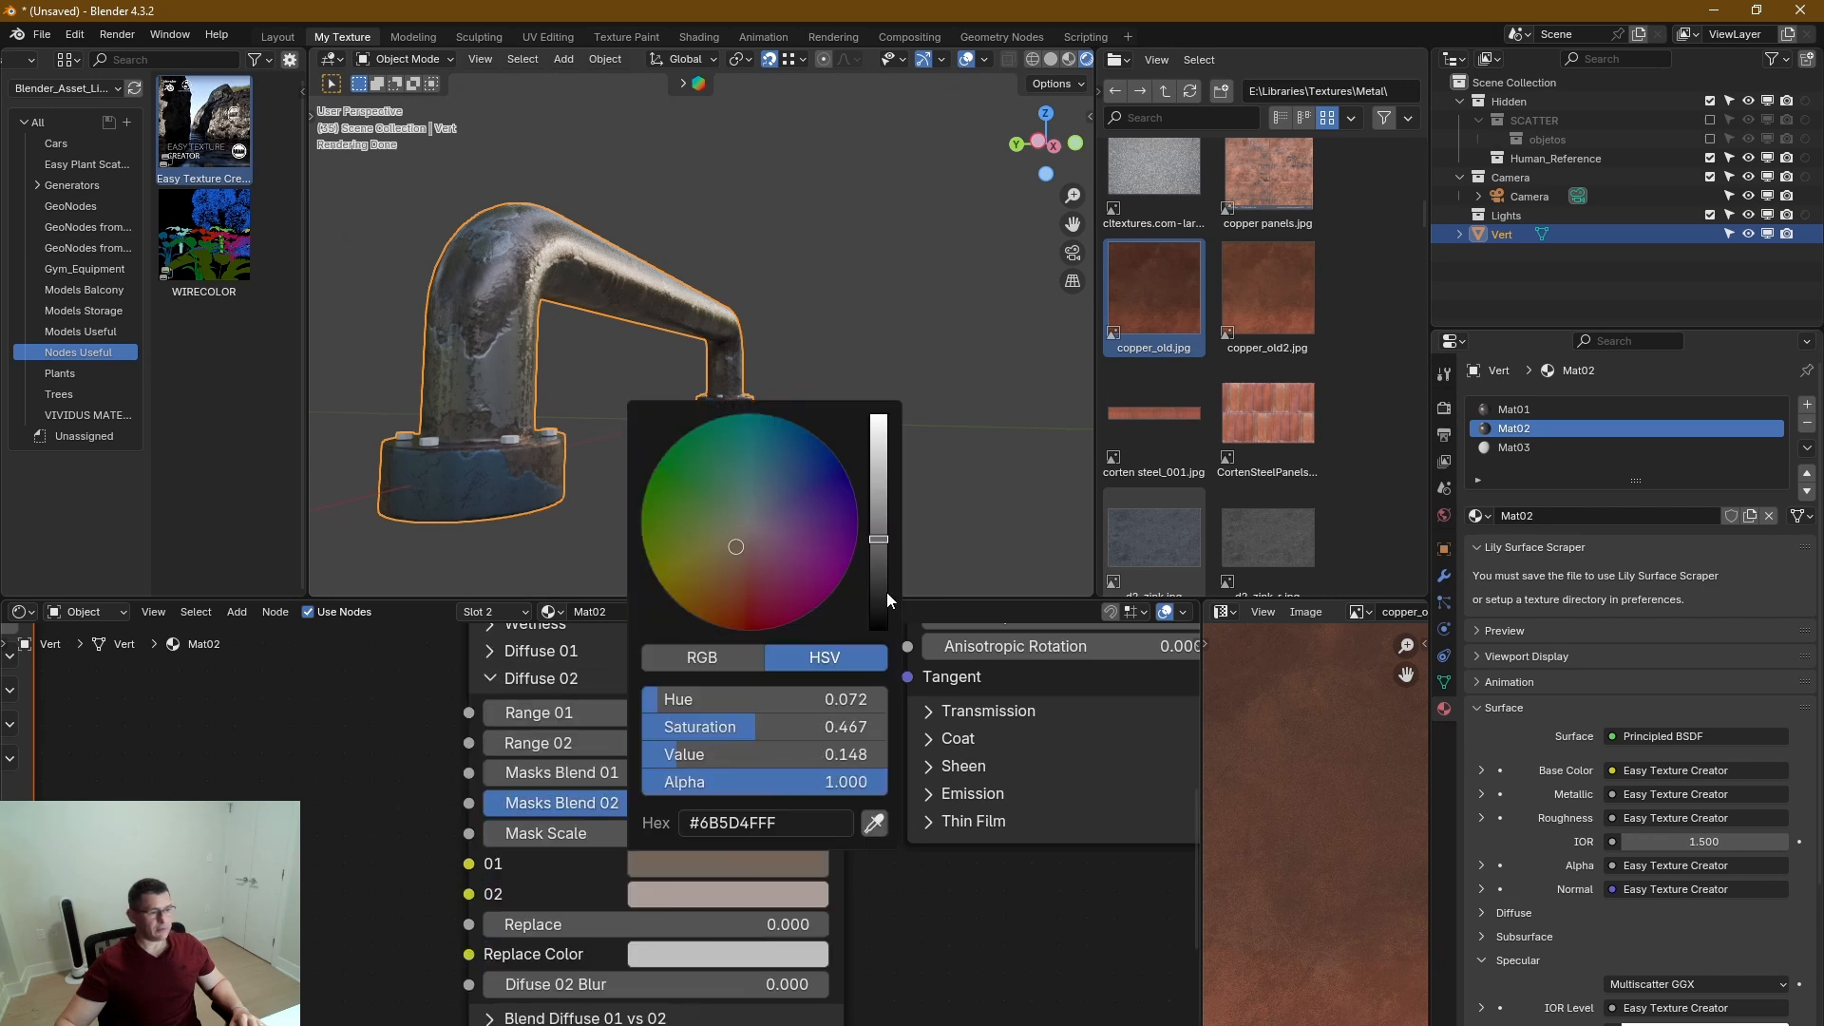
left_click(766, 499)
left_click_drag(768, 473, 755, 488)
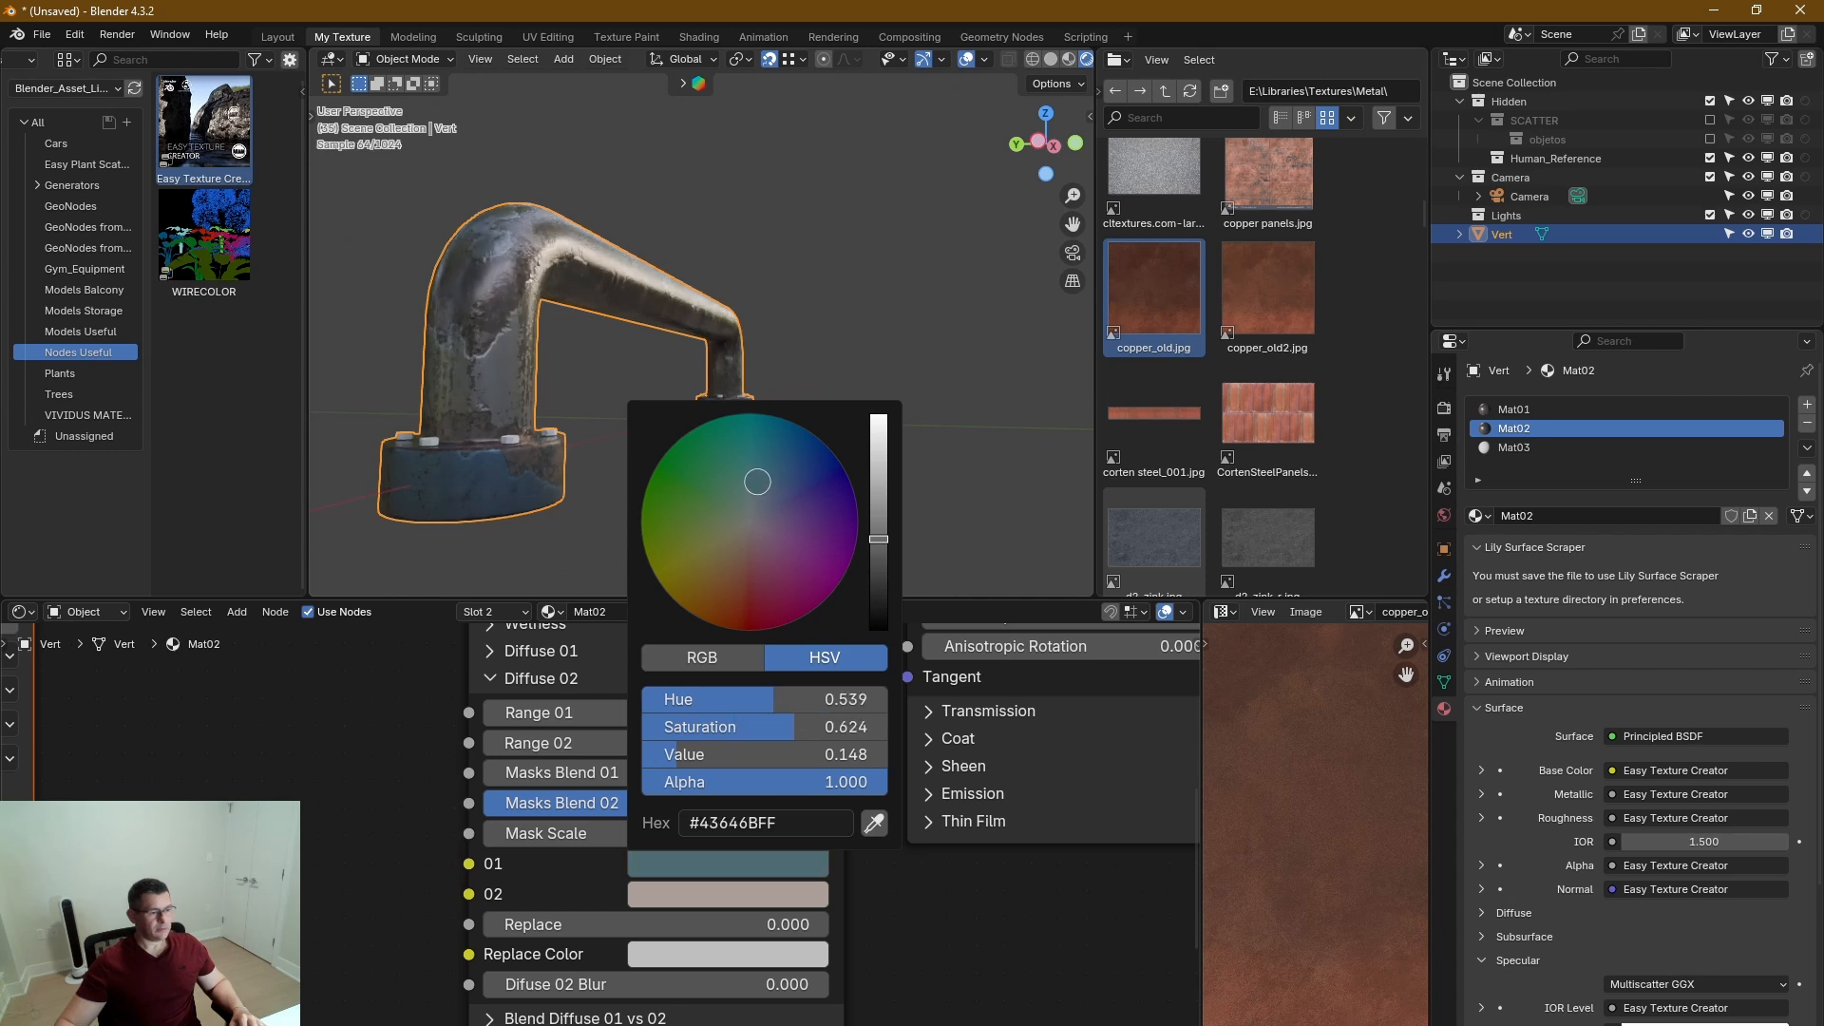
left_click(714, 898)
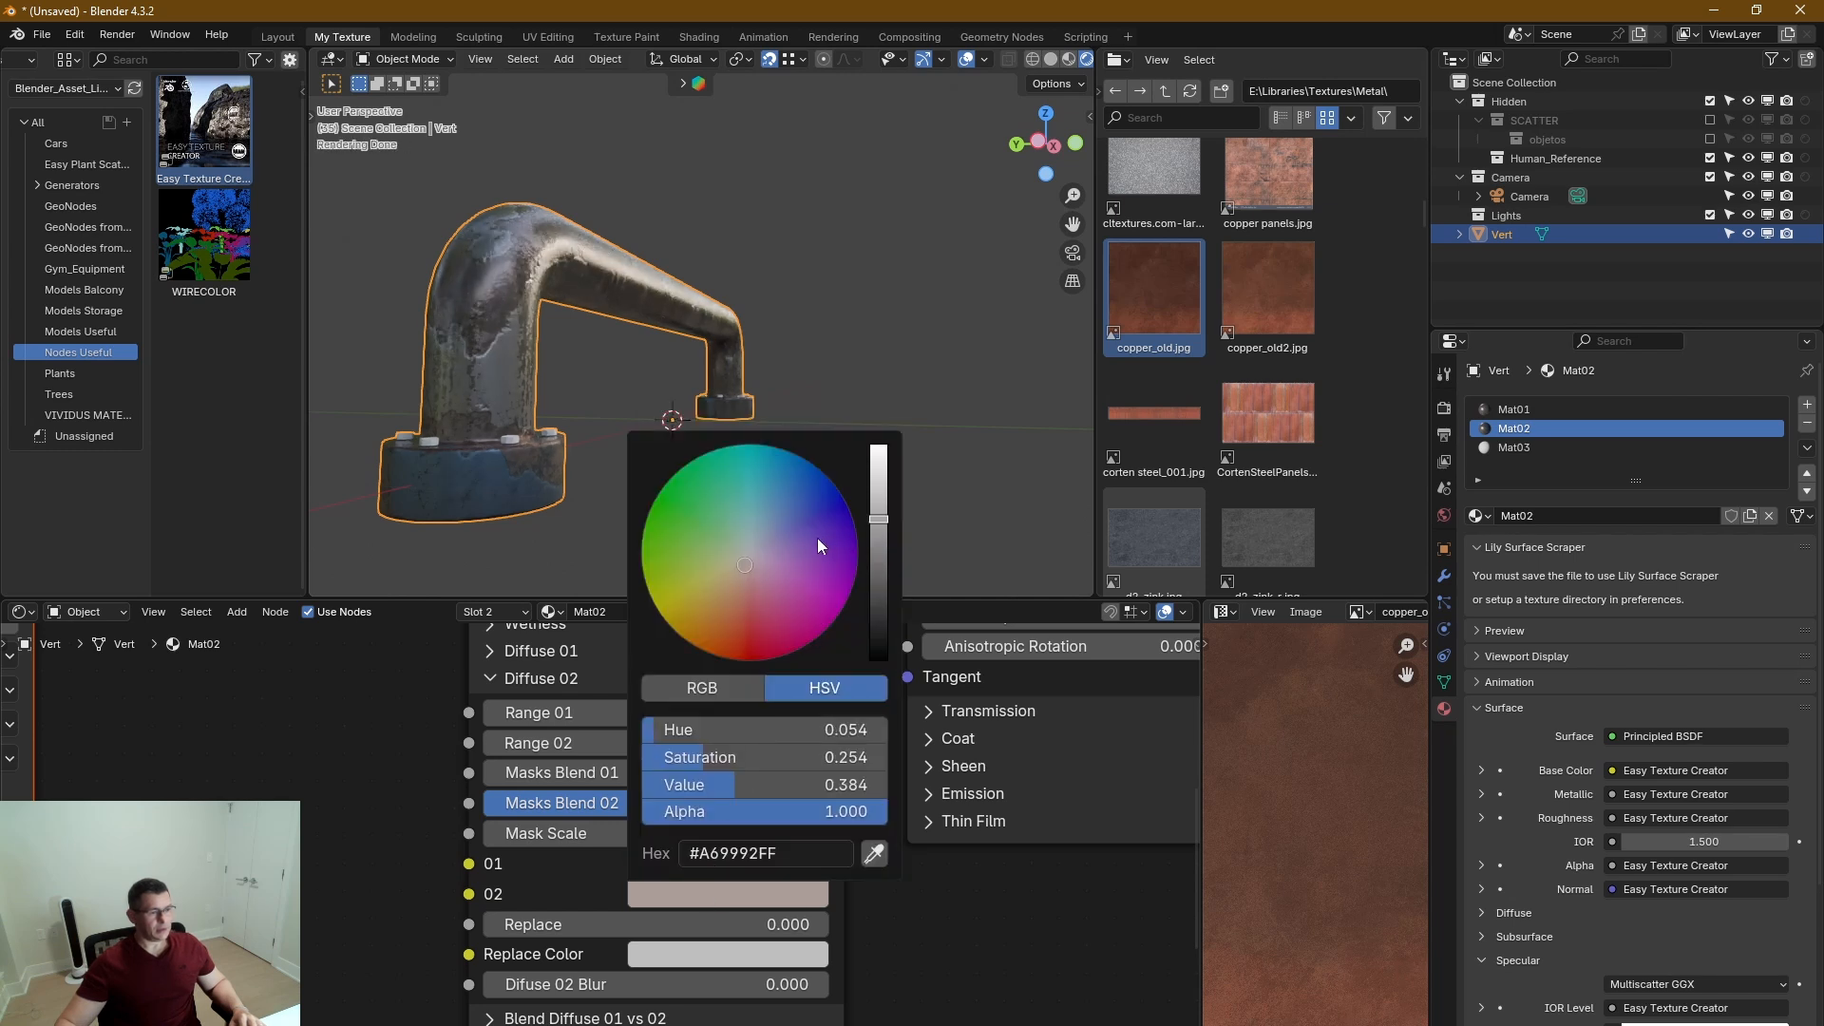
left_click_drag(758, 555, 755, 537)
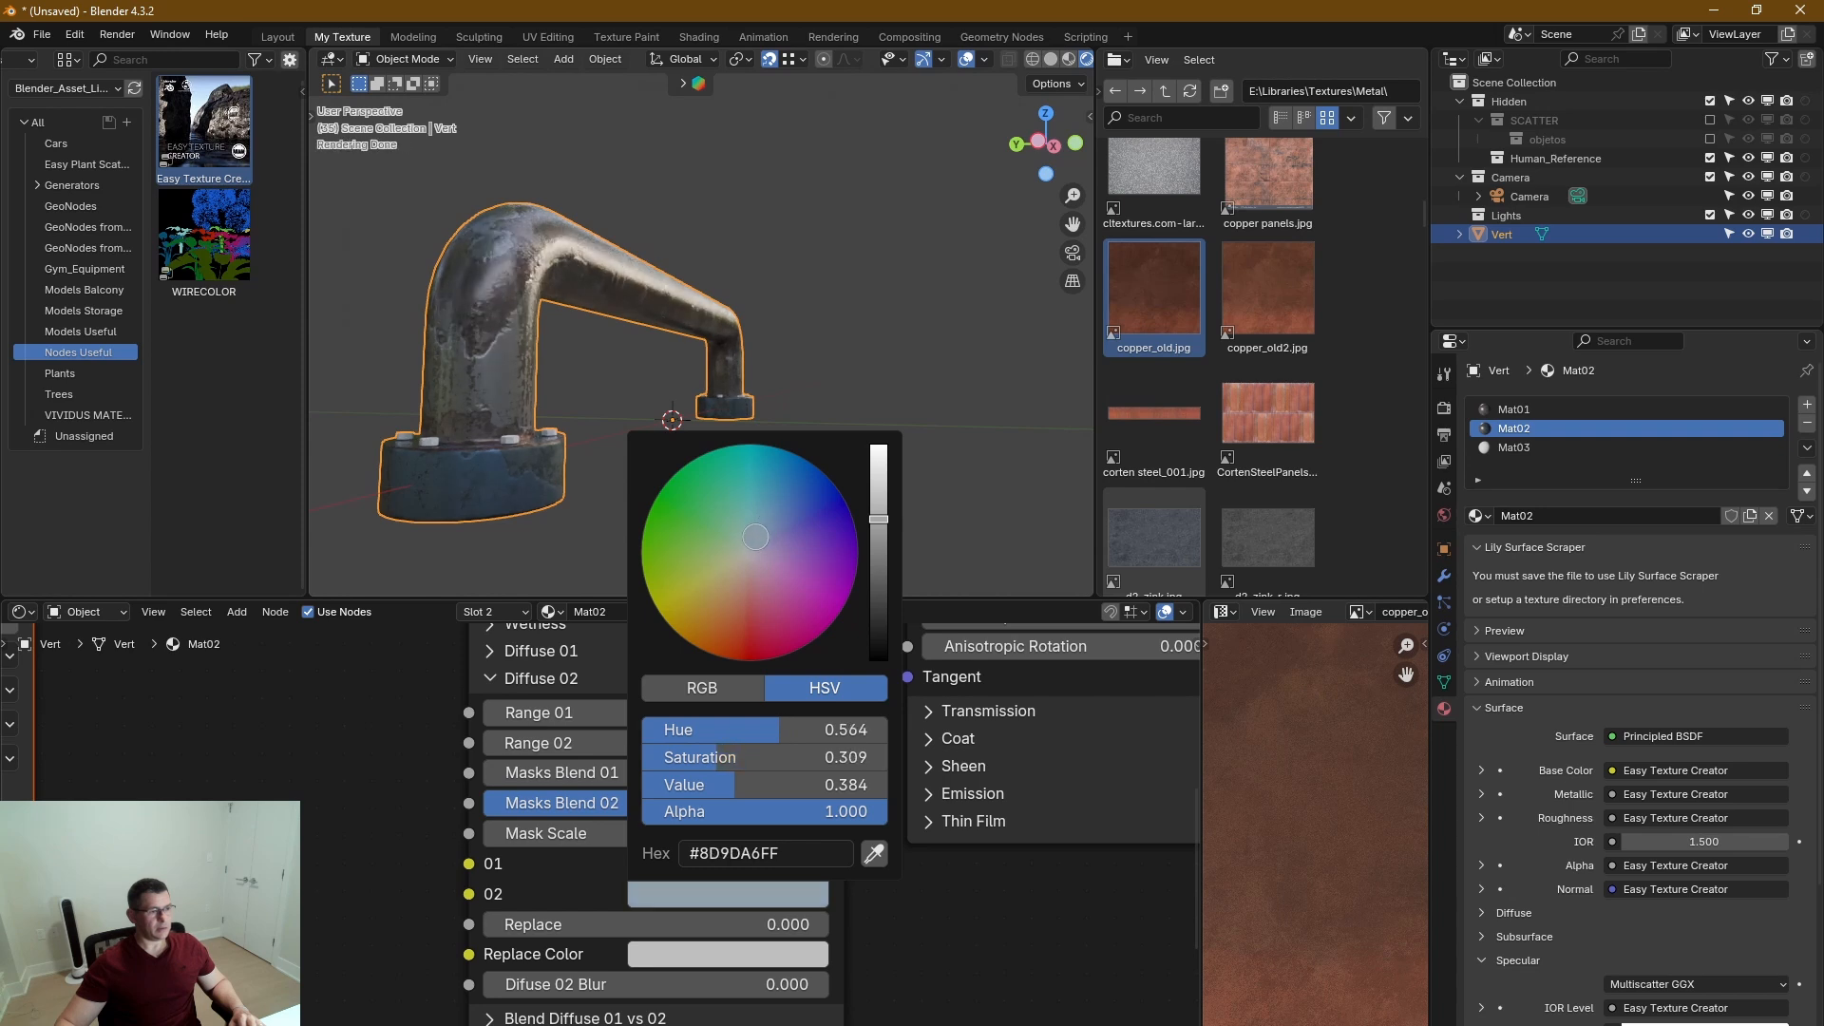
Inspect the new blue coloring on the handle's base flange from several angles, close up and from a distance.
scroll(447, 505, "up", 5)
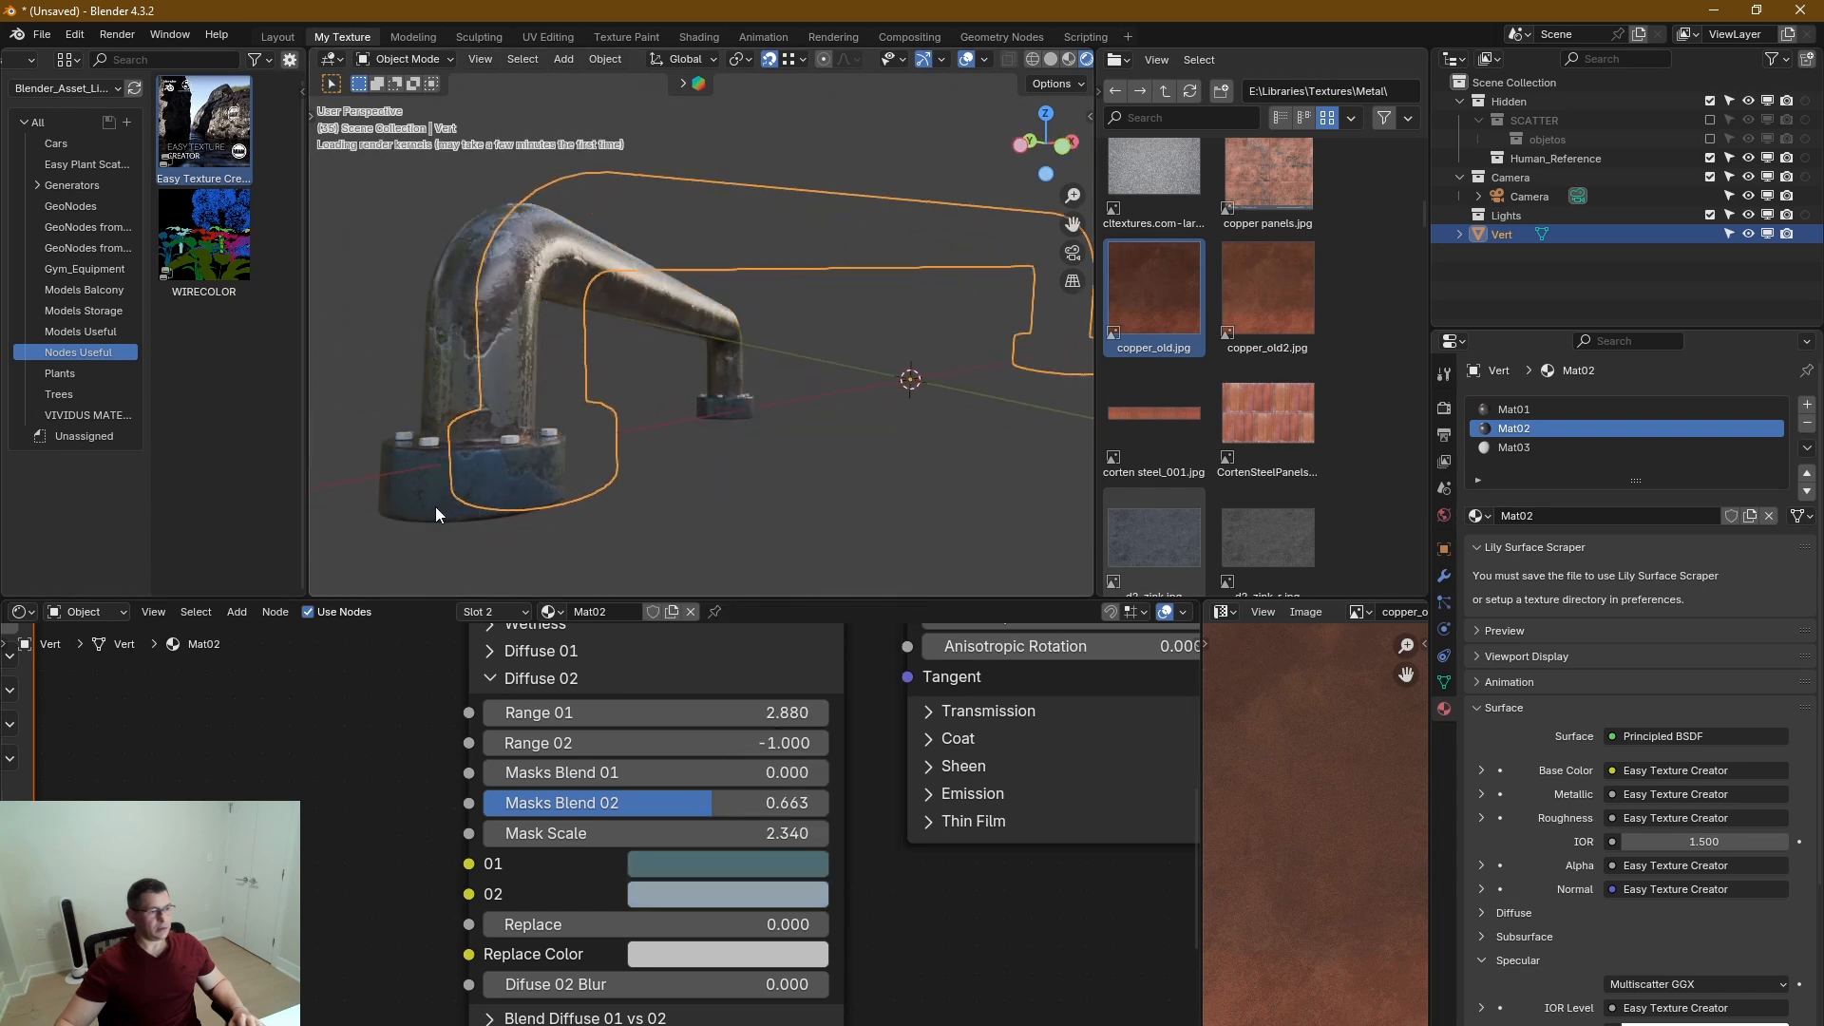
middle_click_drag(561, 453, 619, 561)
scroll(665, 503, "down", 4)
scroll(598, 447, "up", 3)
middle_click_drag(618, 465, 582, 404)
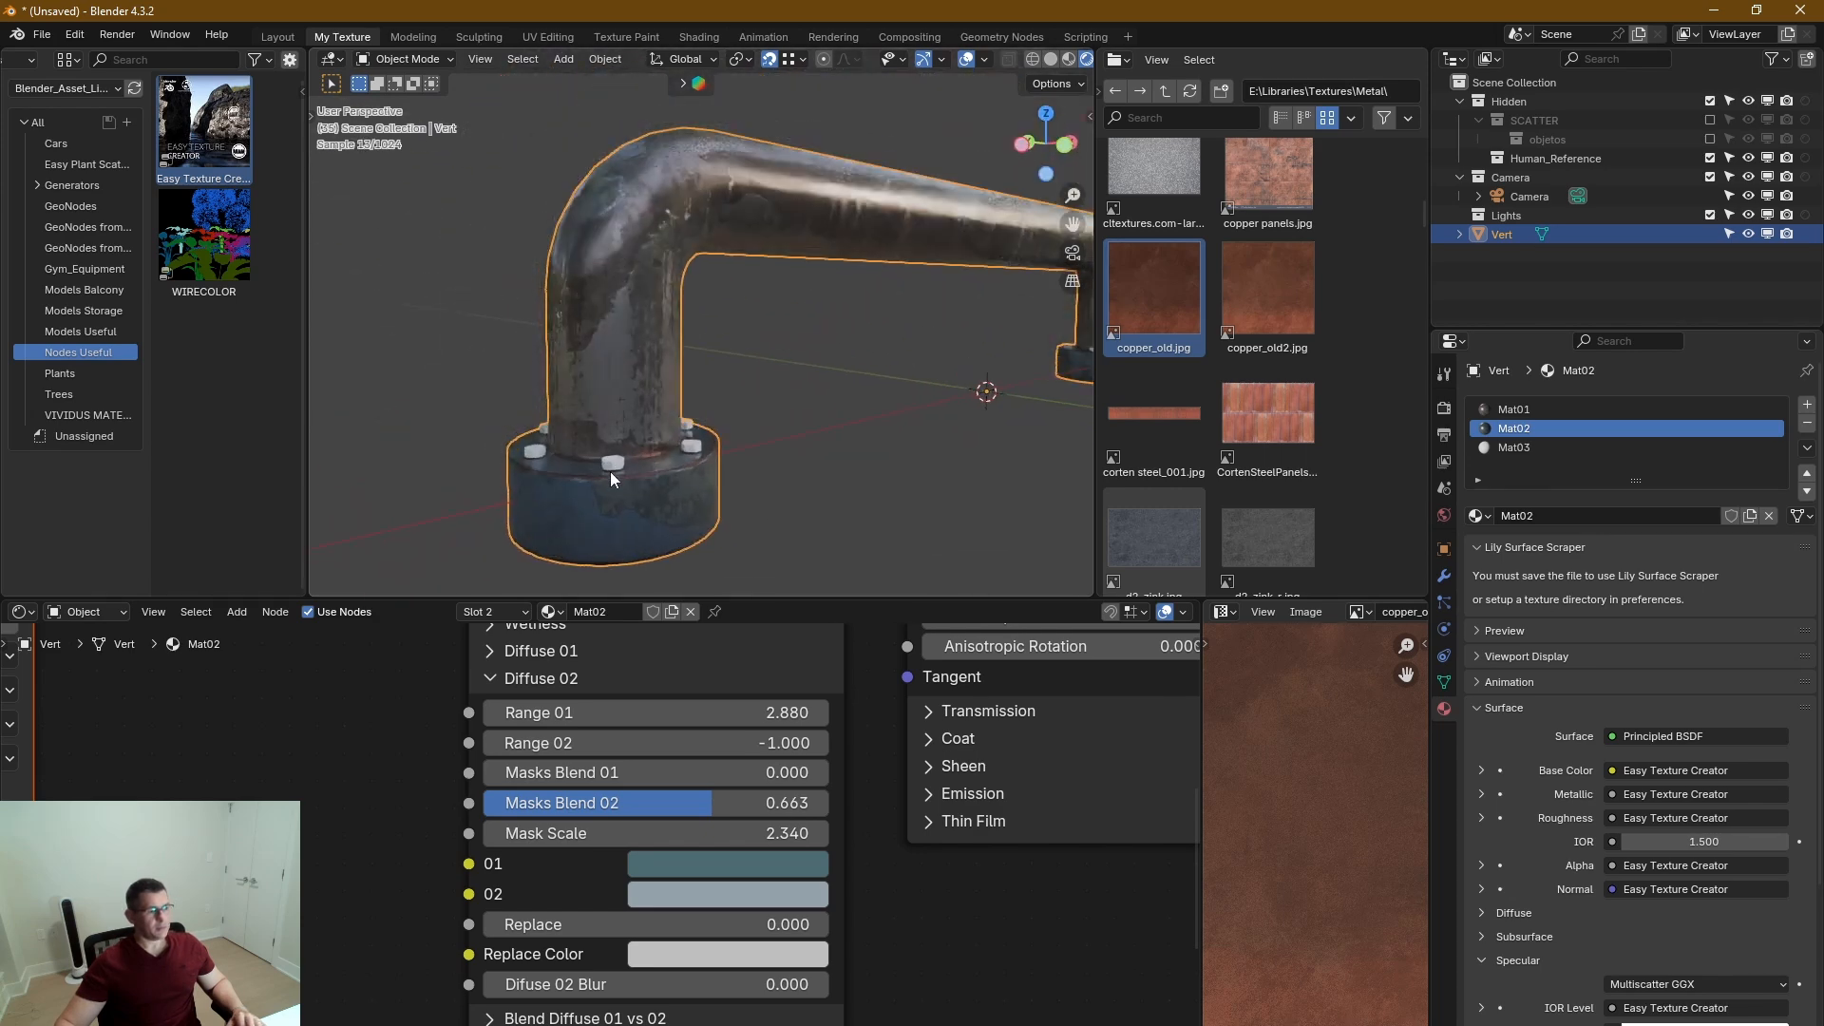
scroll(631, 513, "up", 5)
middle_click_drag(668, 556, 720, 475)
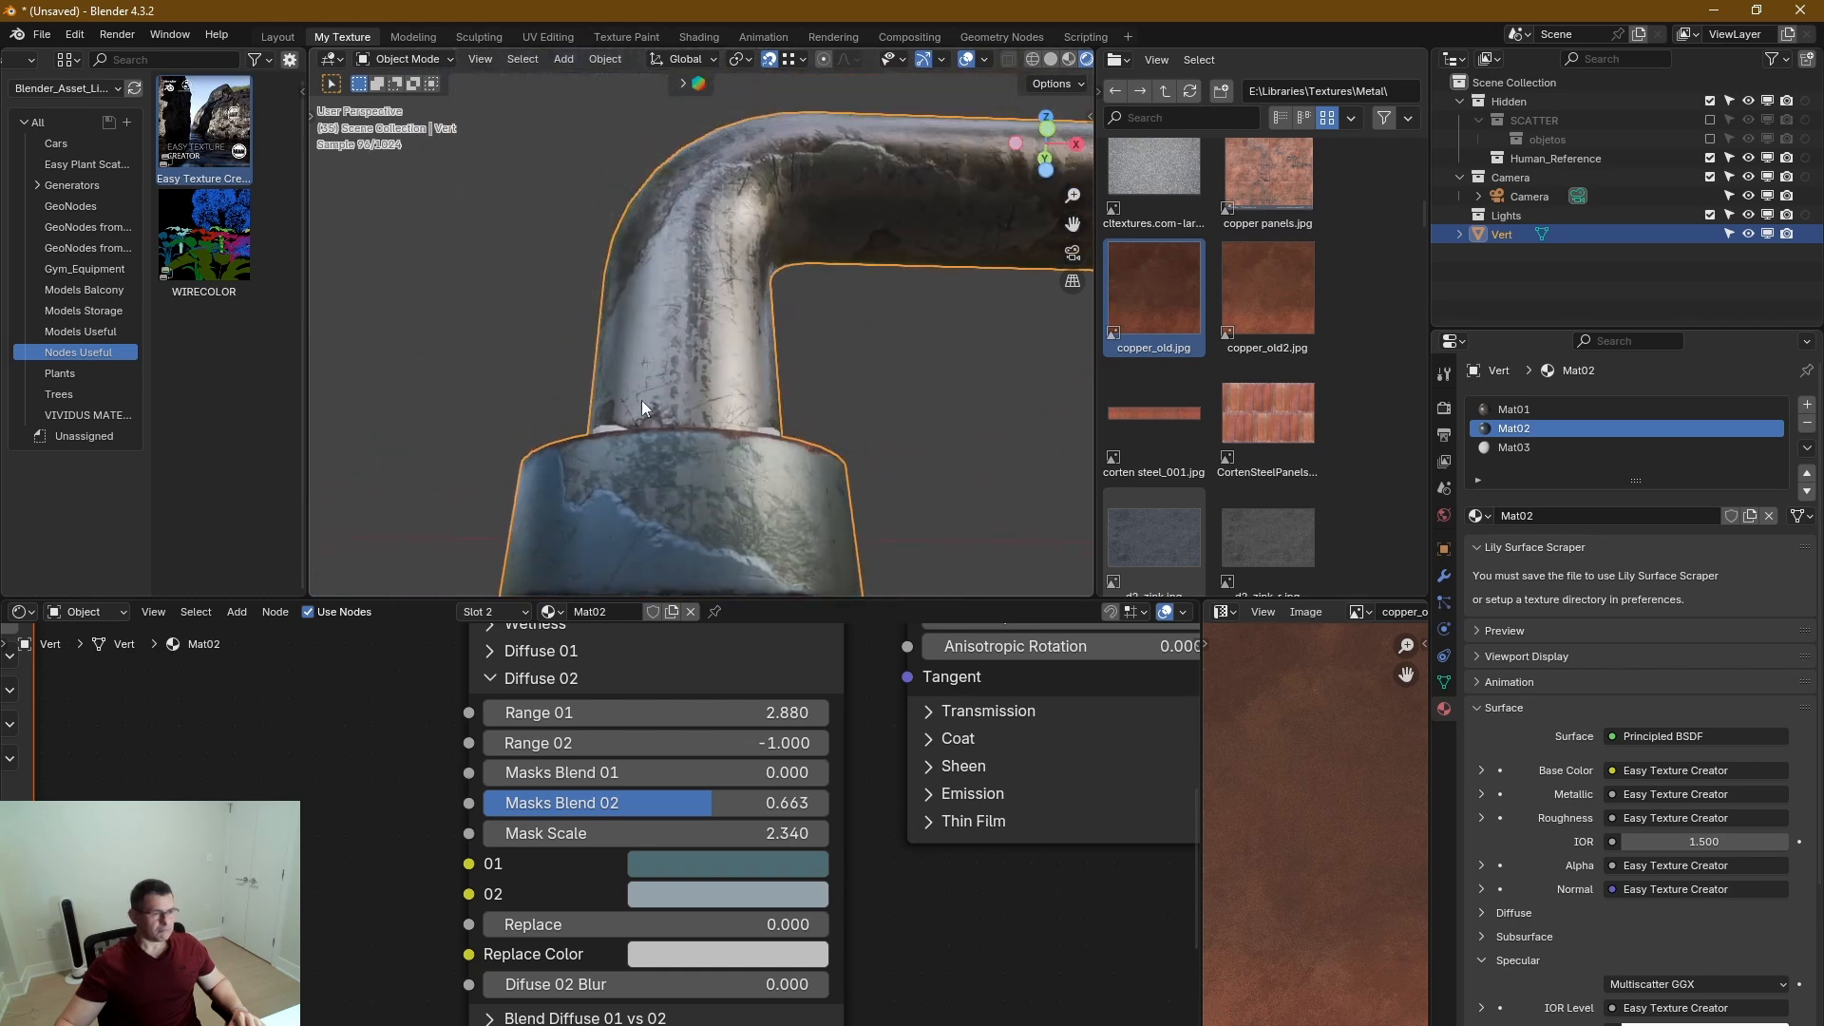
middle_click_drag(707, 653, 758, 664)
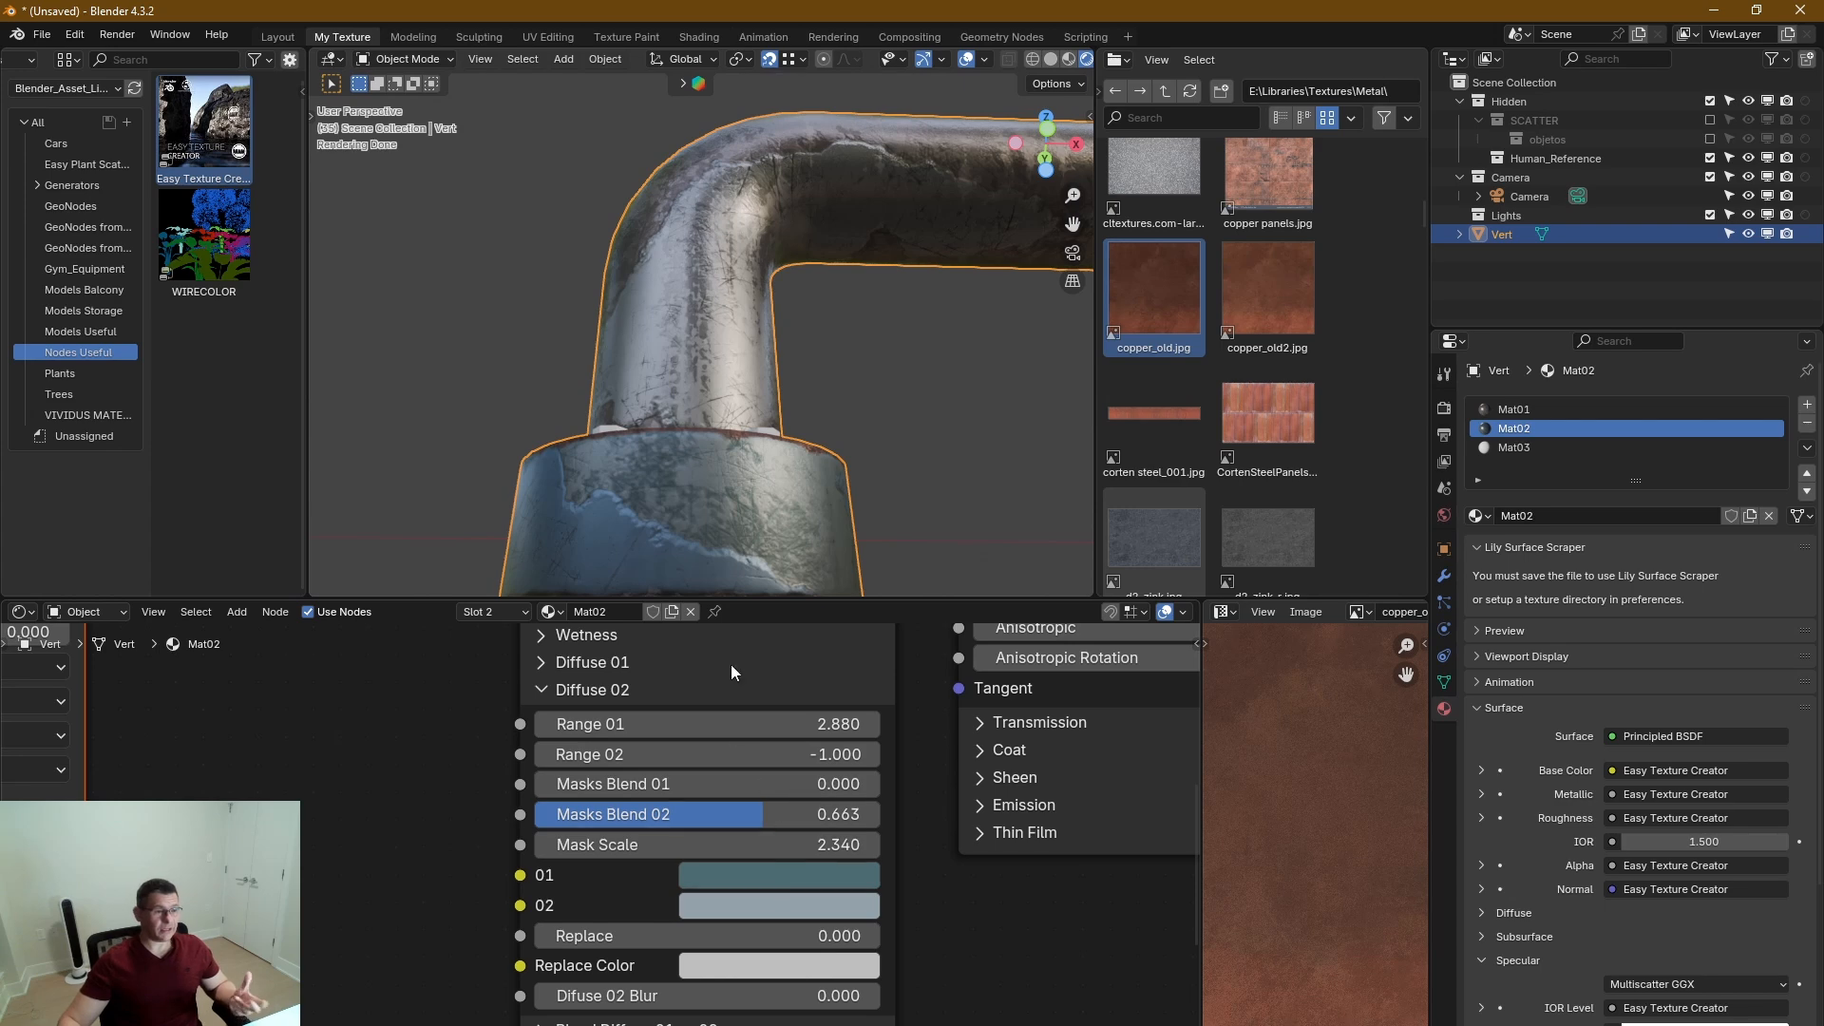
scroll(670, 470, "down", 3)
mouse_move(671, 488)
middle_mouse_down()
mouse_move(653, 437)
mouse_move(739, 459)
mouse_move(664, 463)
middle_mouse_up()
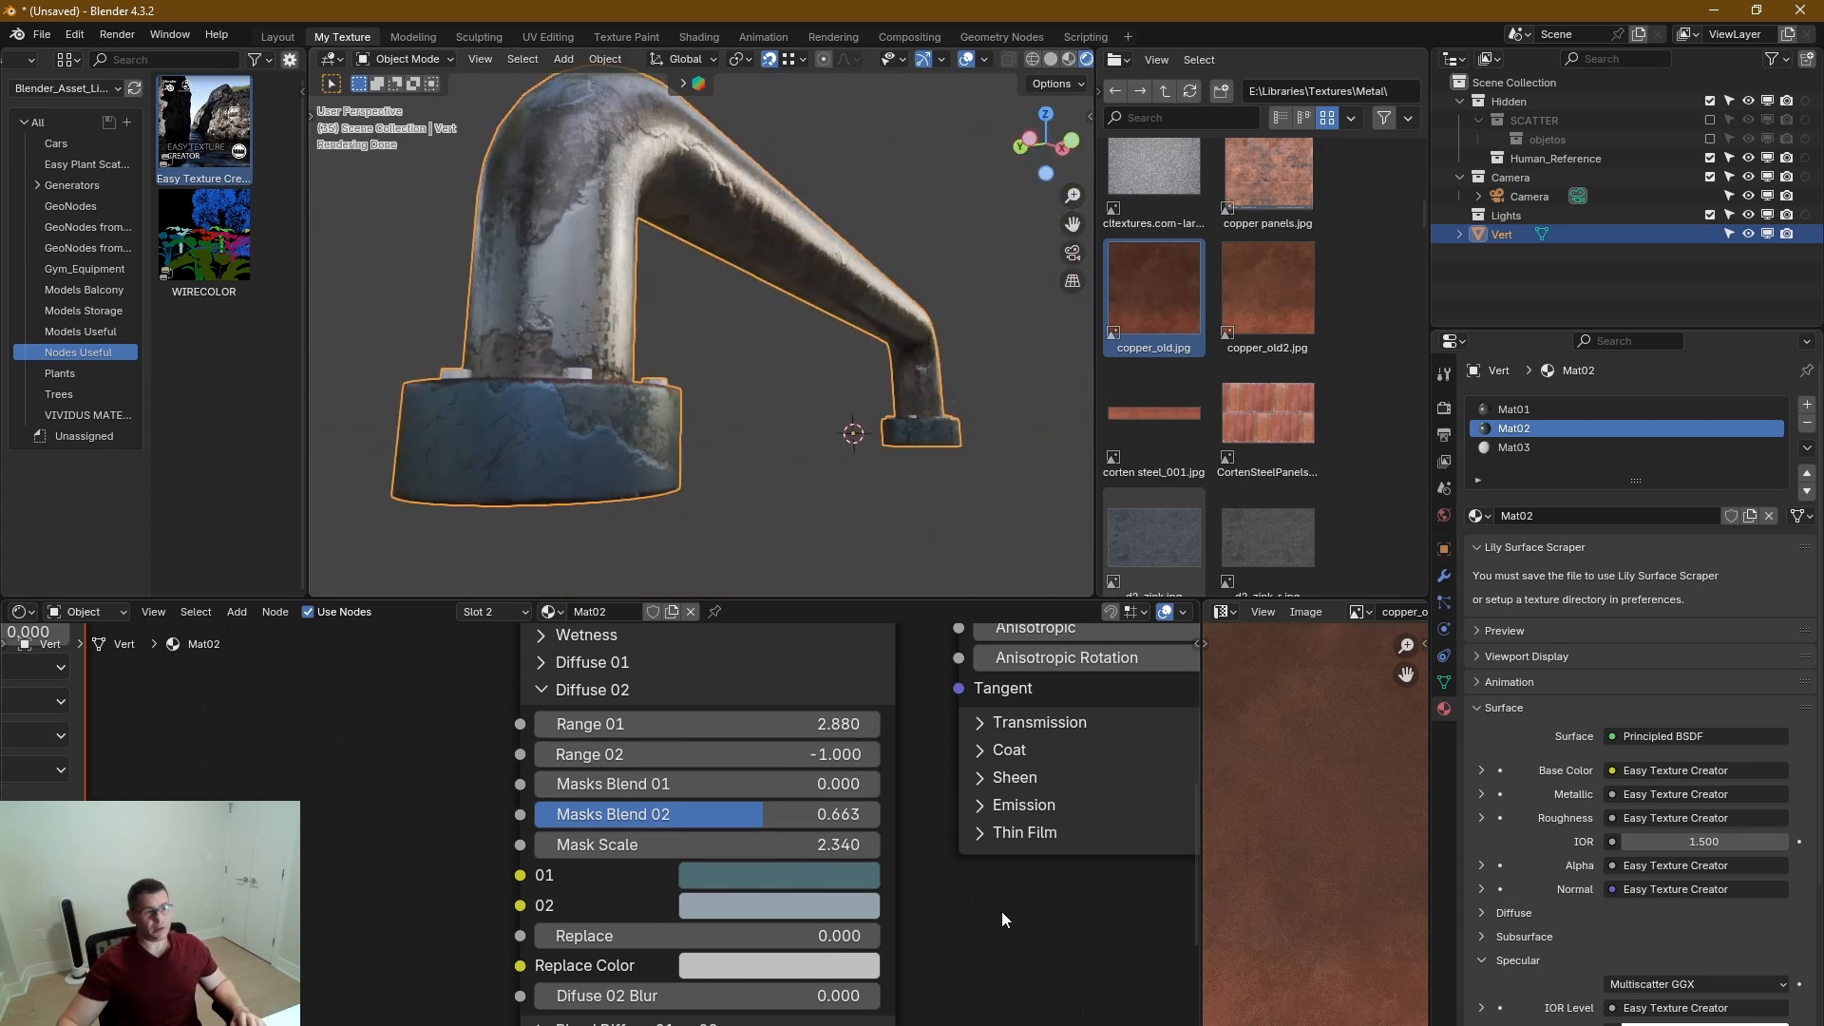
Collapse the Diffuse 02 and Edge Mask sections and set the Leak Mask's Z Affect to 2.140.
left_click(545, 692)
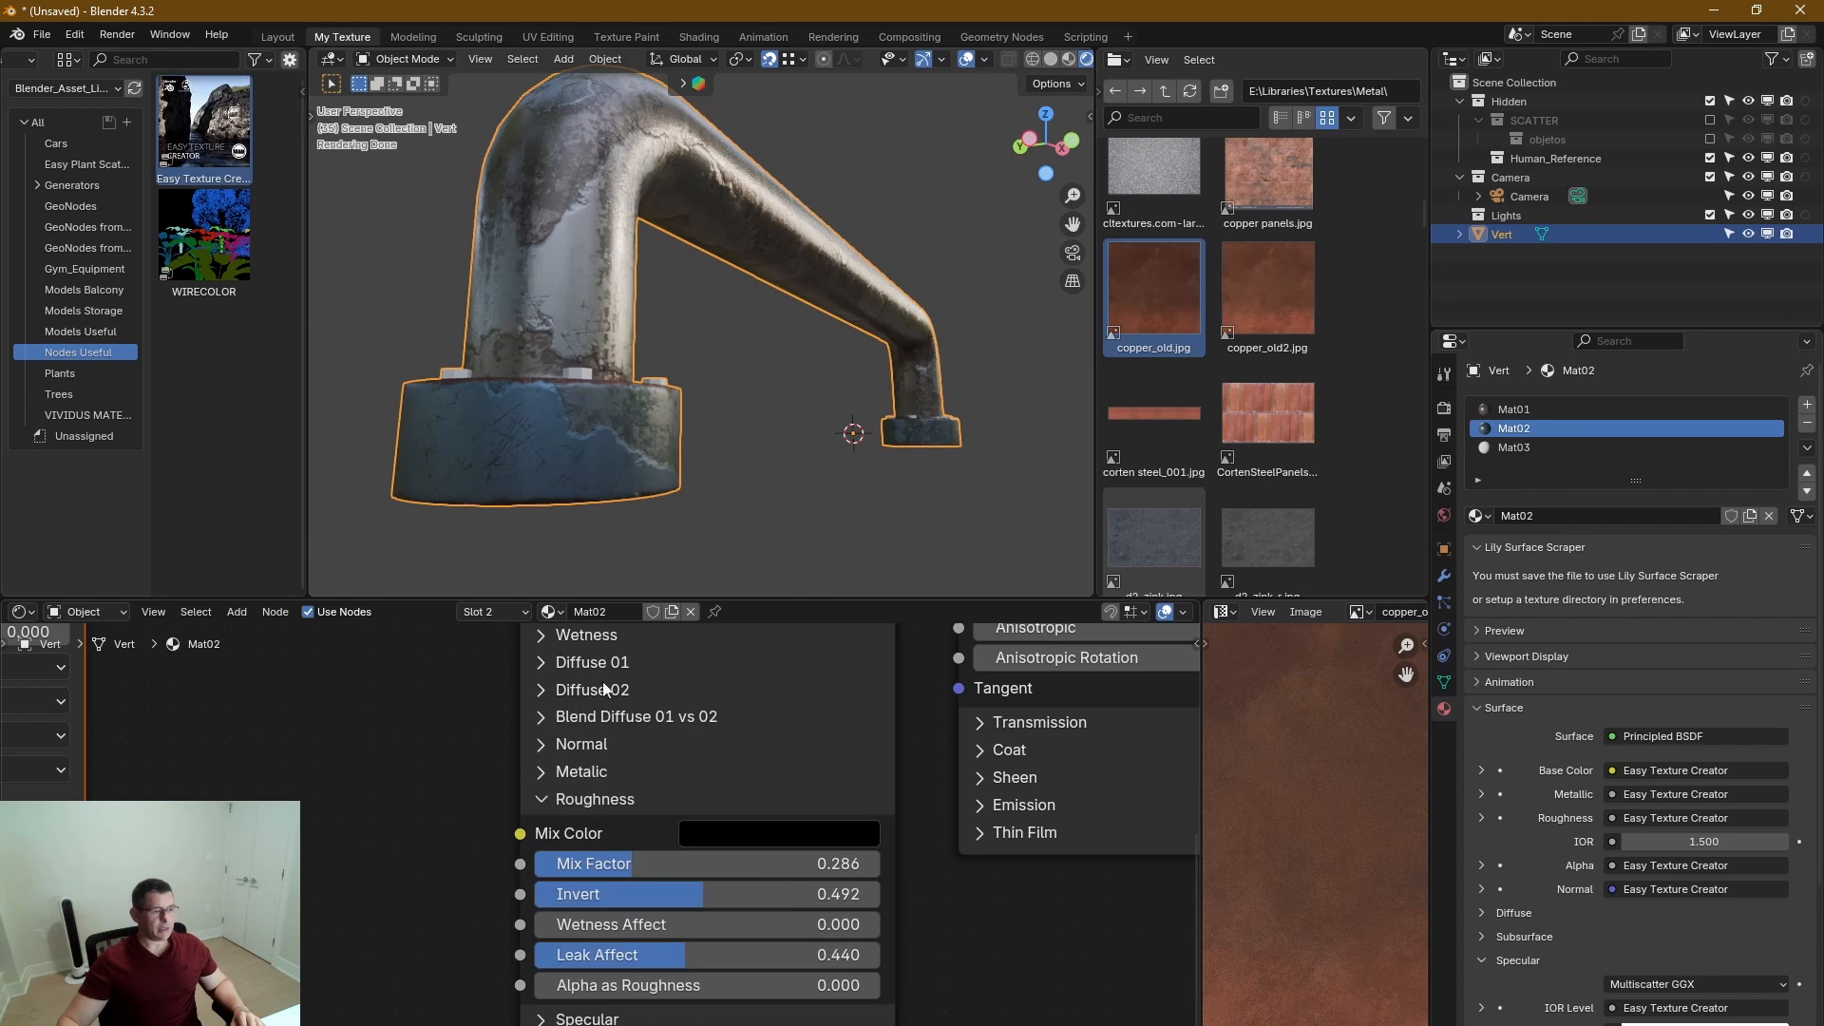
middle_click_drag(602, 667, 659, 808)
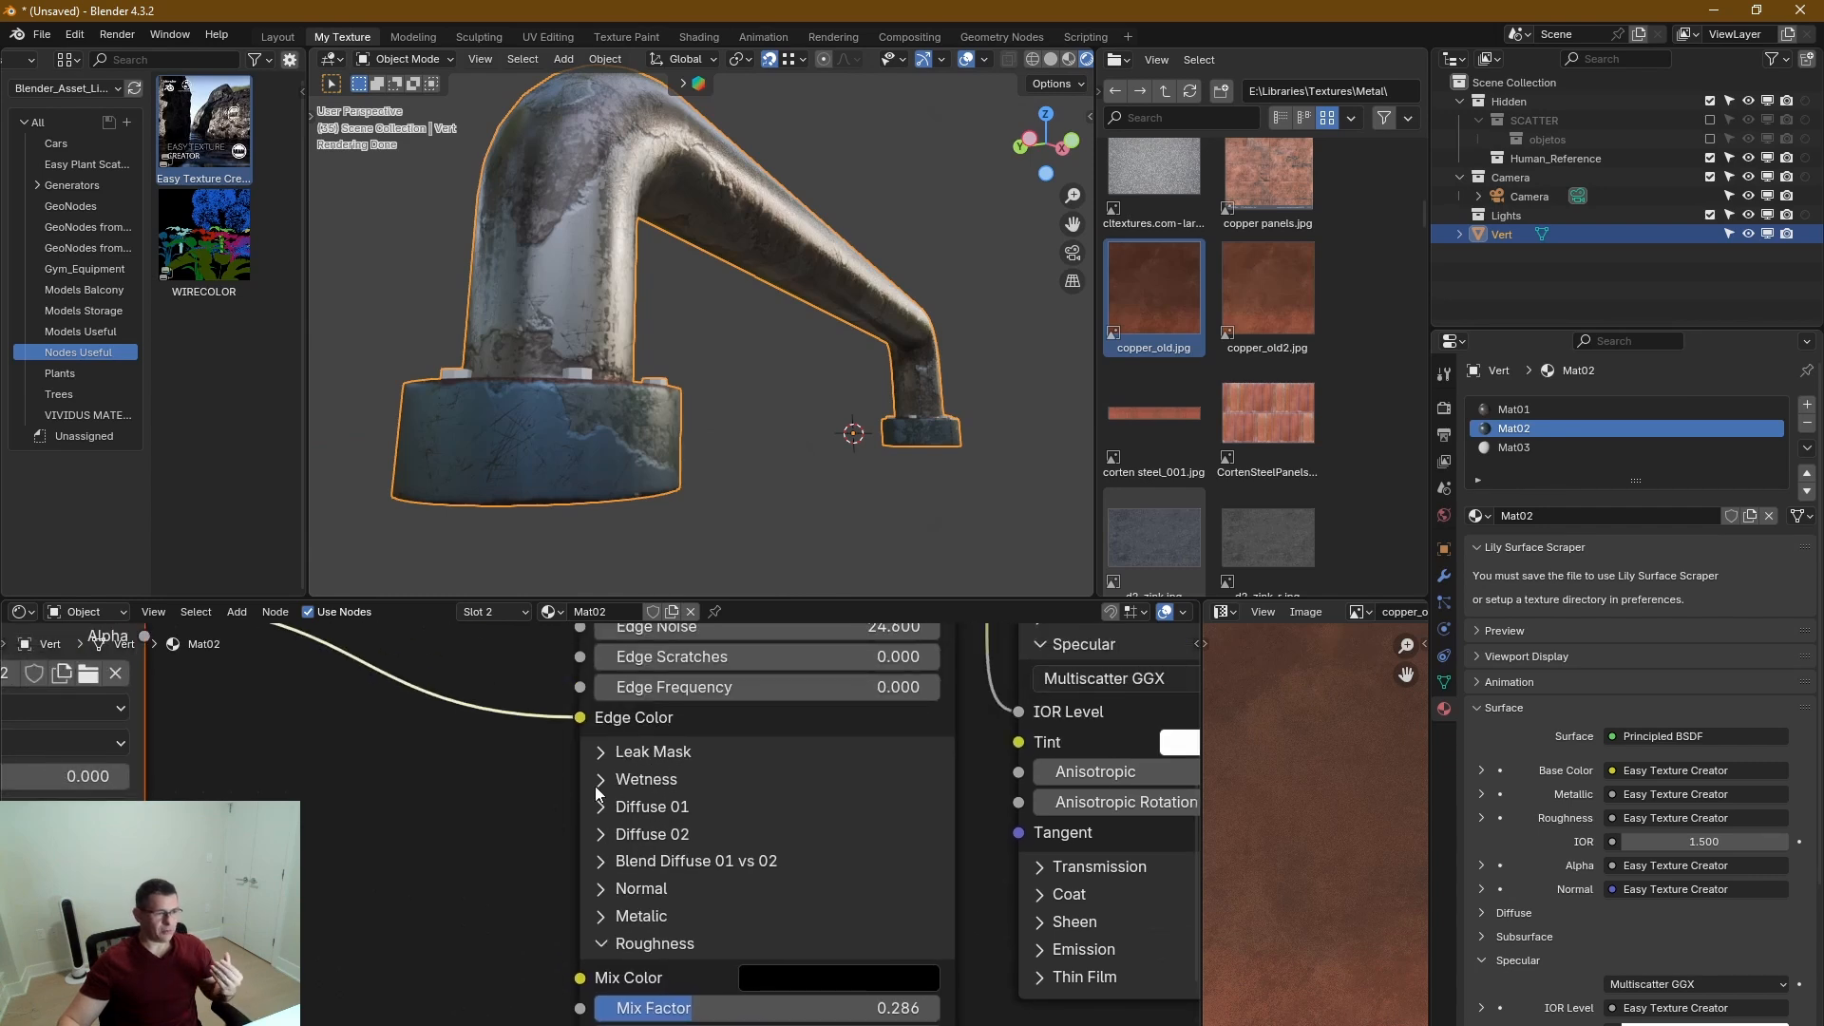
middle_click_drag(600, 785, 609, 814)
mouse_move(612, 475)
middle_mouse_down()
mouse_move(588, 539)
mouse_move(565, 505)
mouse_move(611, 460)
middle_mouse_up()
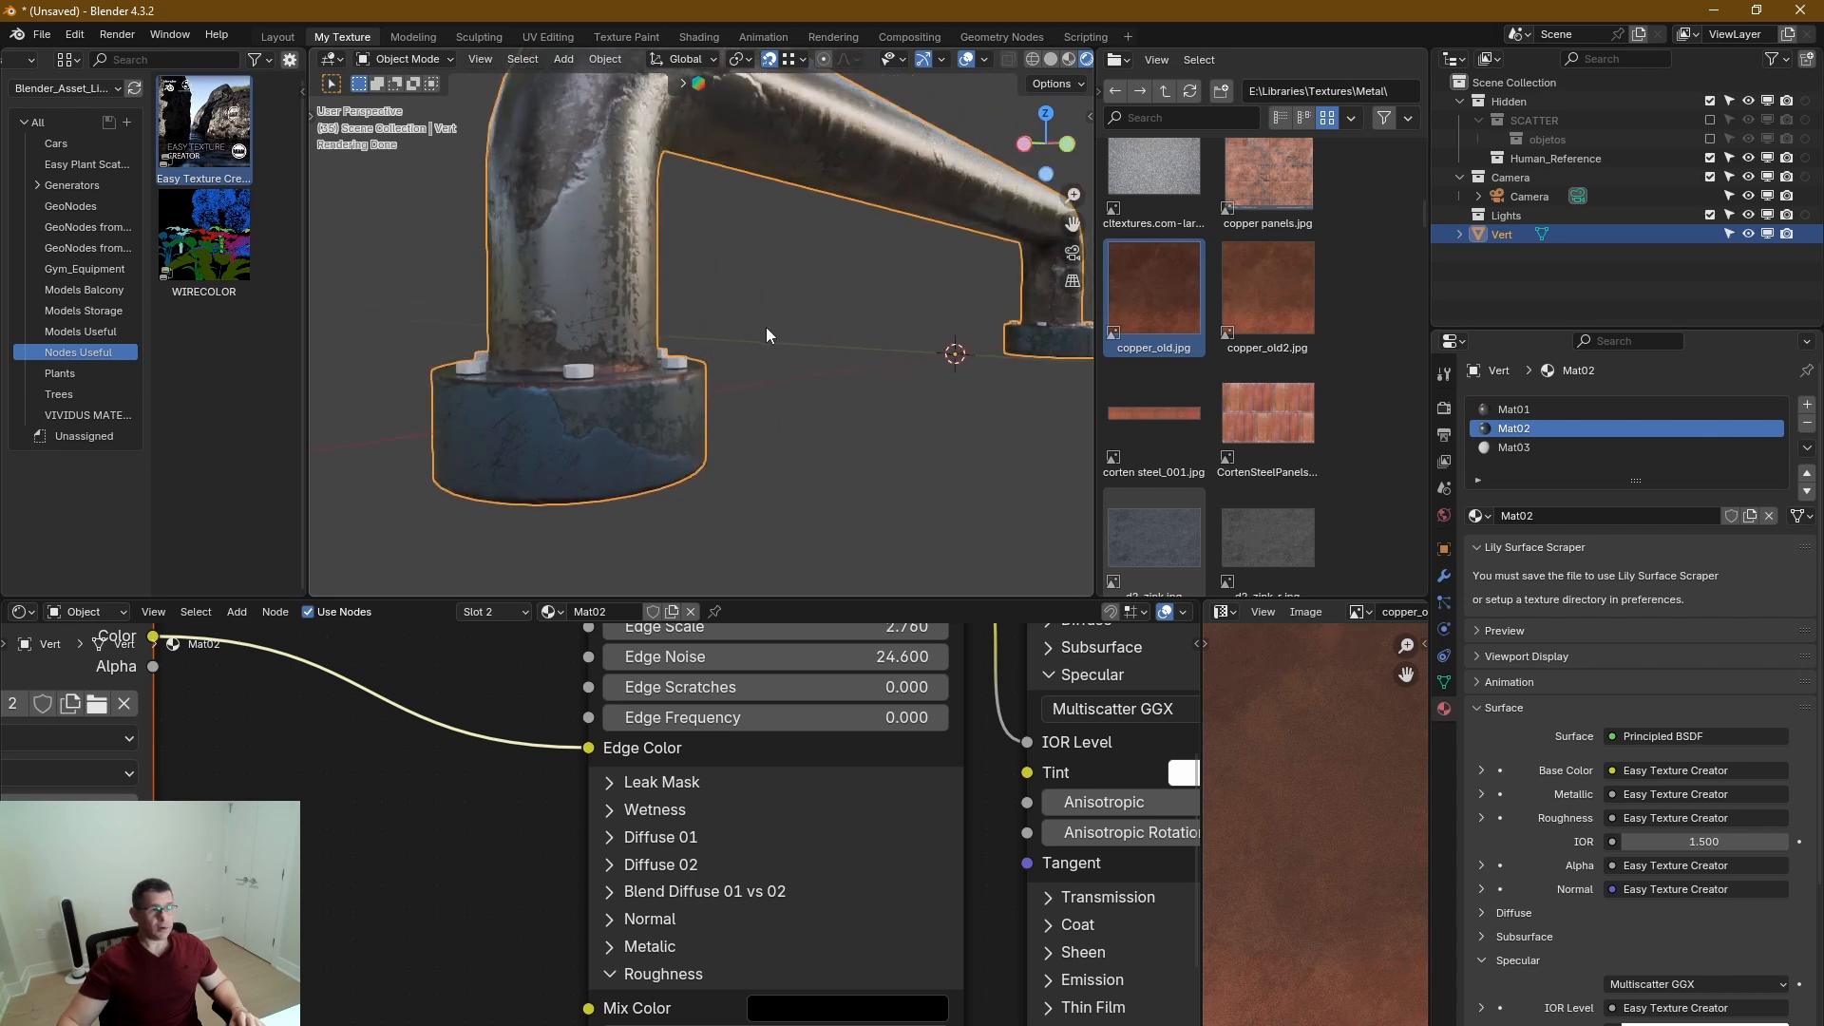
middle_click_drag(716, 781, 743, 947)
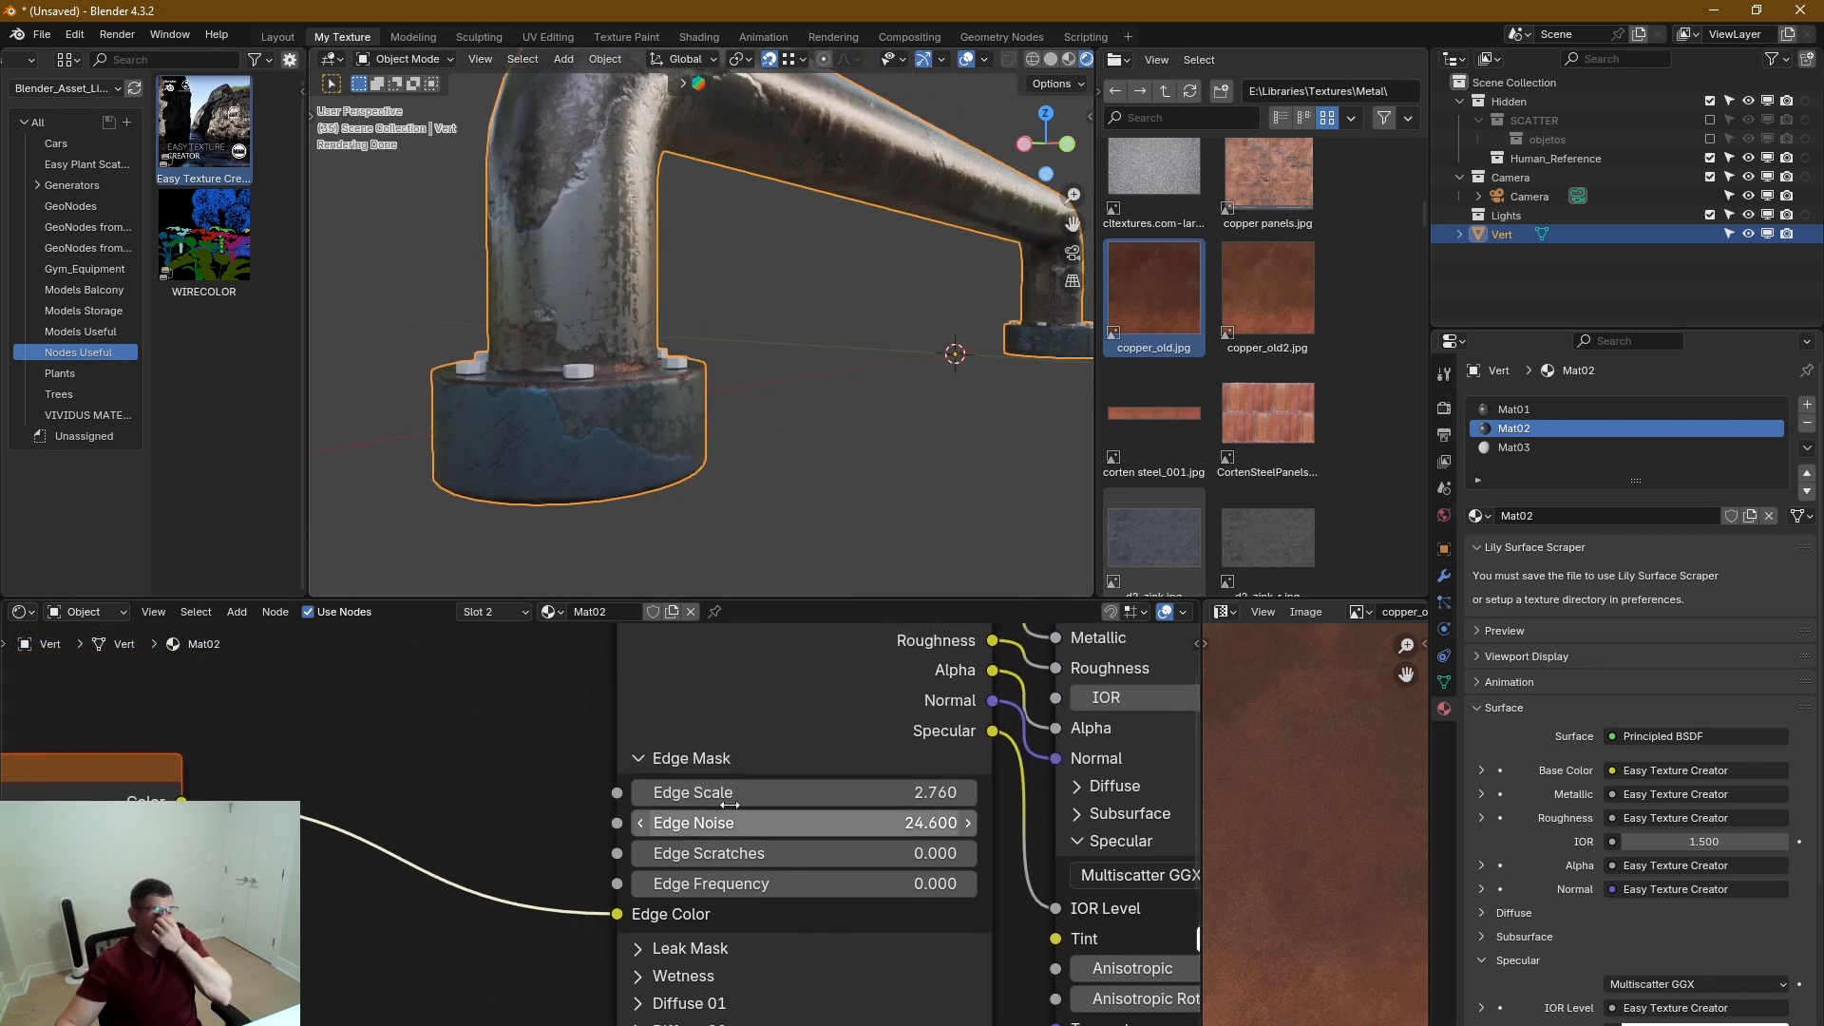
left_click(638, 758)
left_click(640, 786)
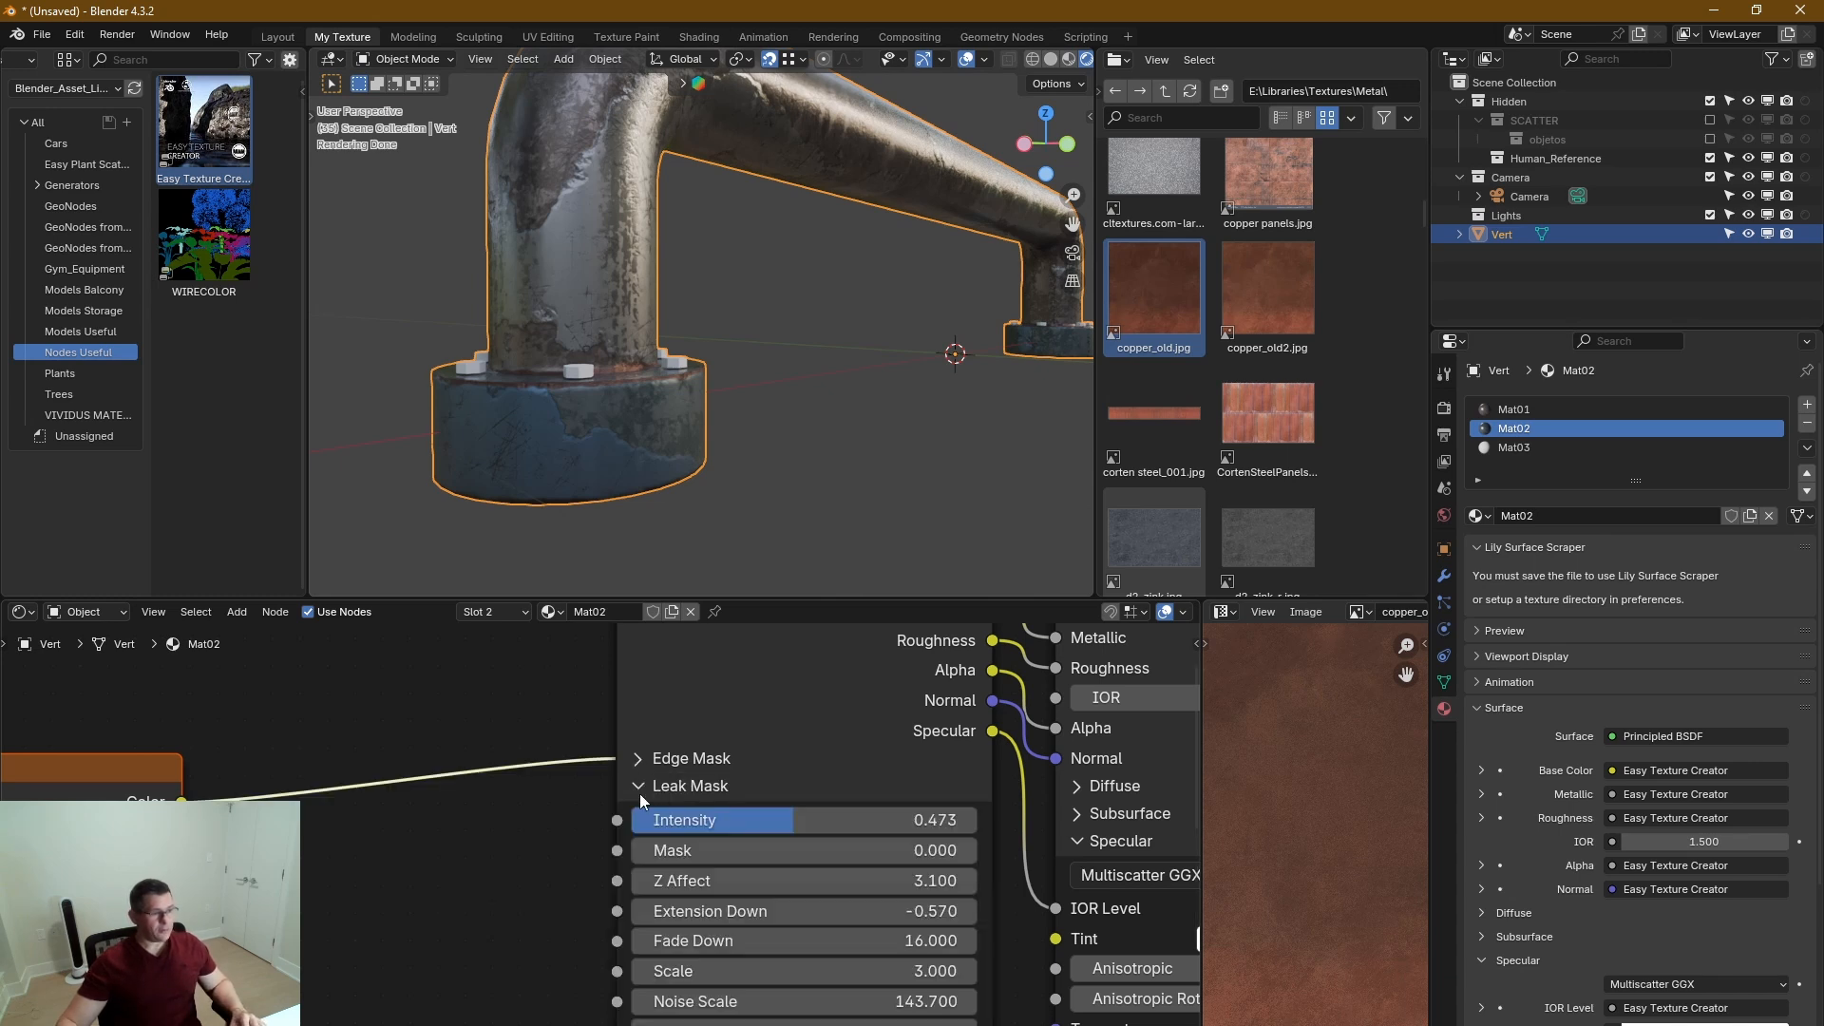
middle_click_drag(832, 869, 753, 761)
mouse_move(731, 769)
left_mouse_down()
mouse_move(788, 771)
mouse_move(698, 772)
left_mouse_up()
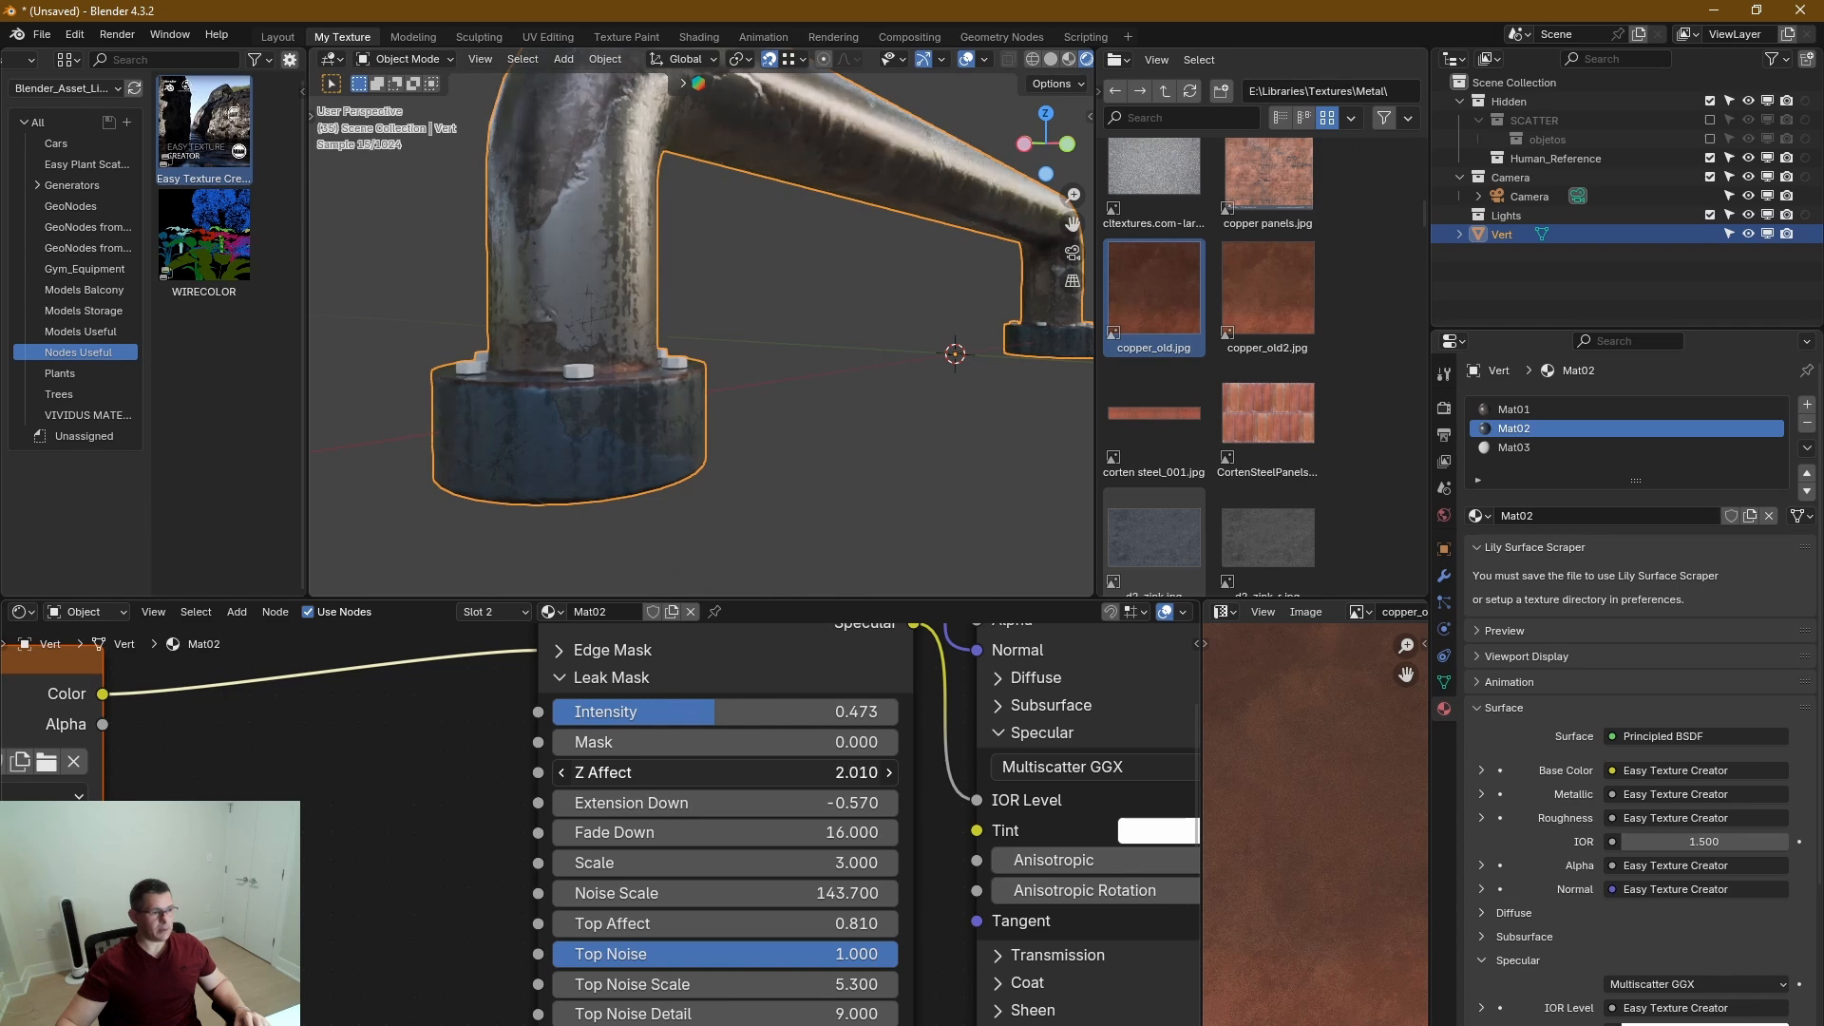
Check the leaks around the base flange, switch from the Leak Mask to the Wetness section and set Wet Z to 1.520.
scroll(651, 417, "up", 4)
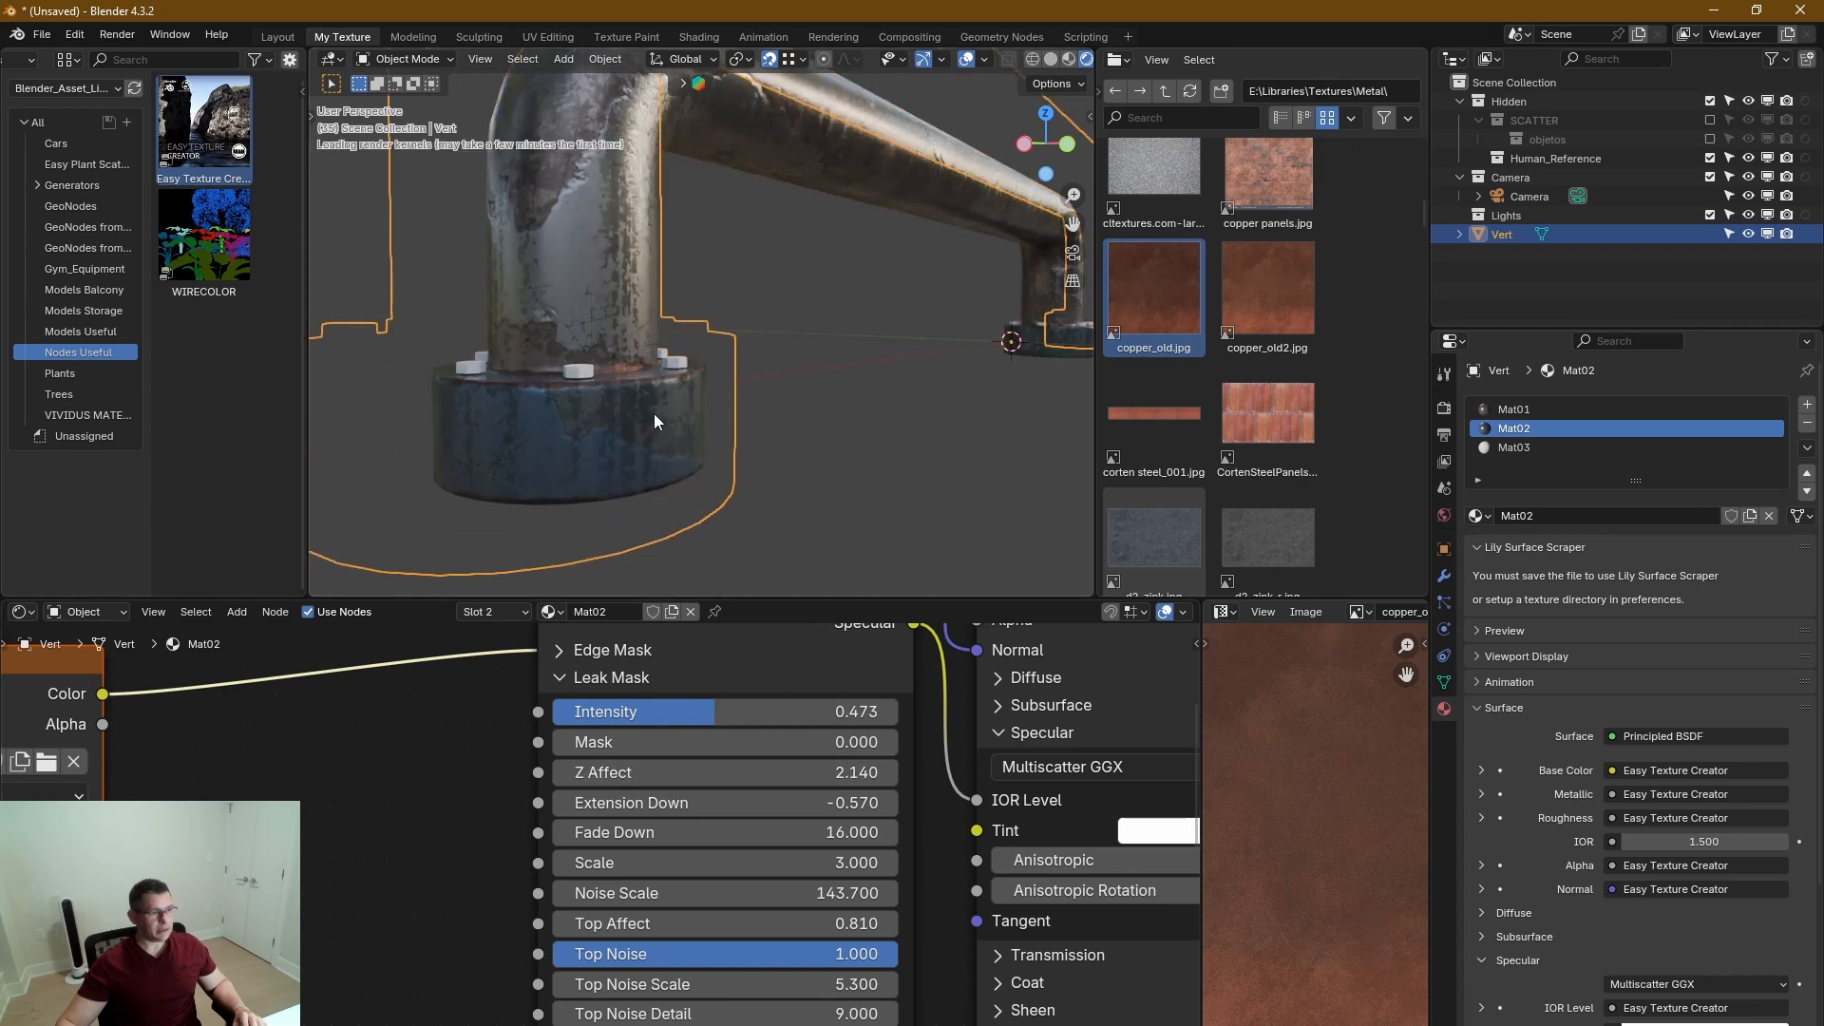
middle_click_drag(654, 413, 680, 380)
scroll(601, 454, "down", 3)
scroll(680, 380, "up", 3)
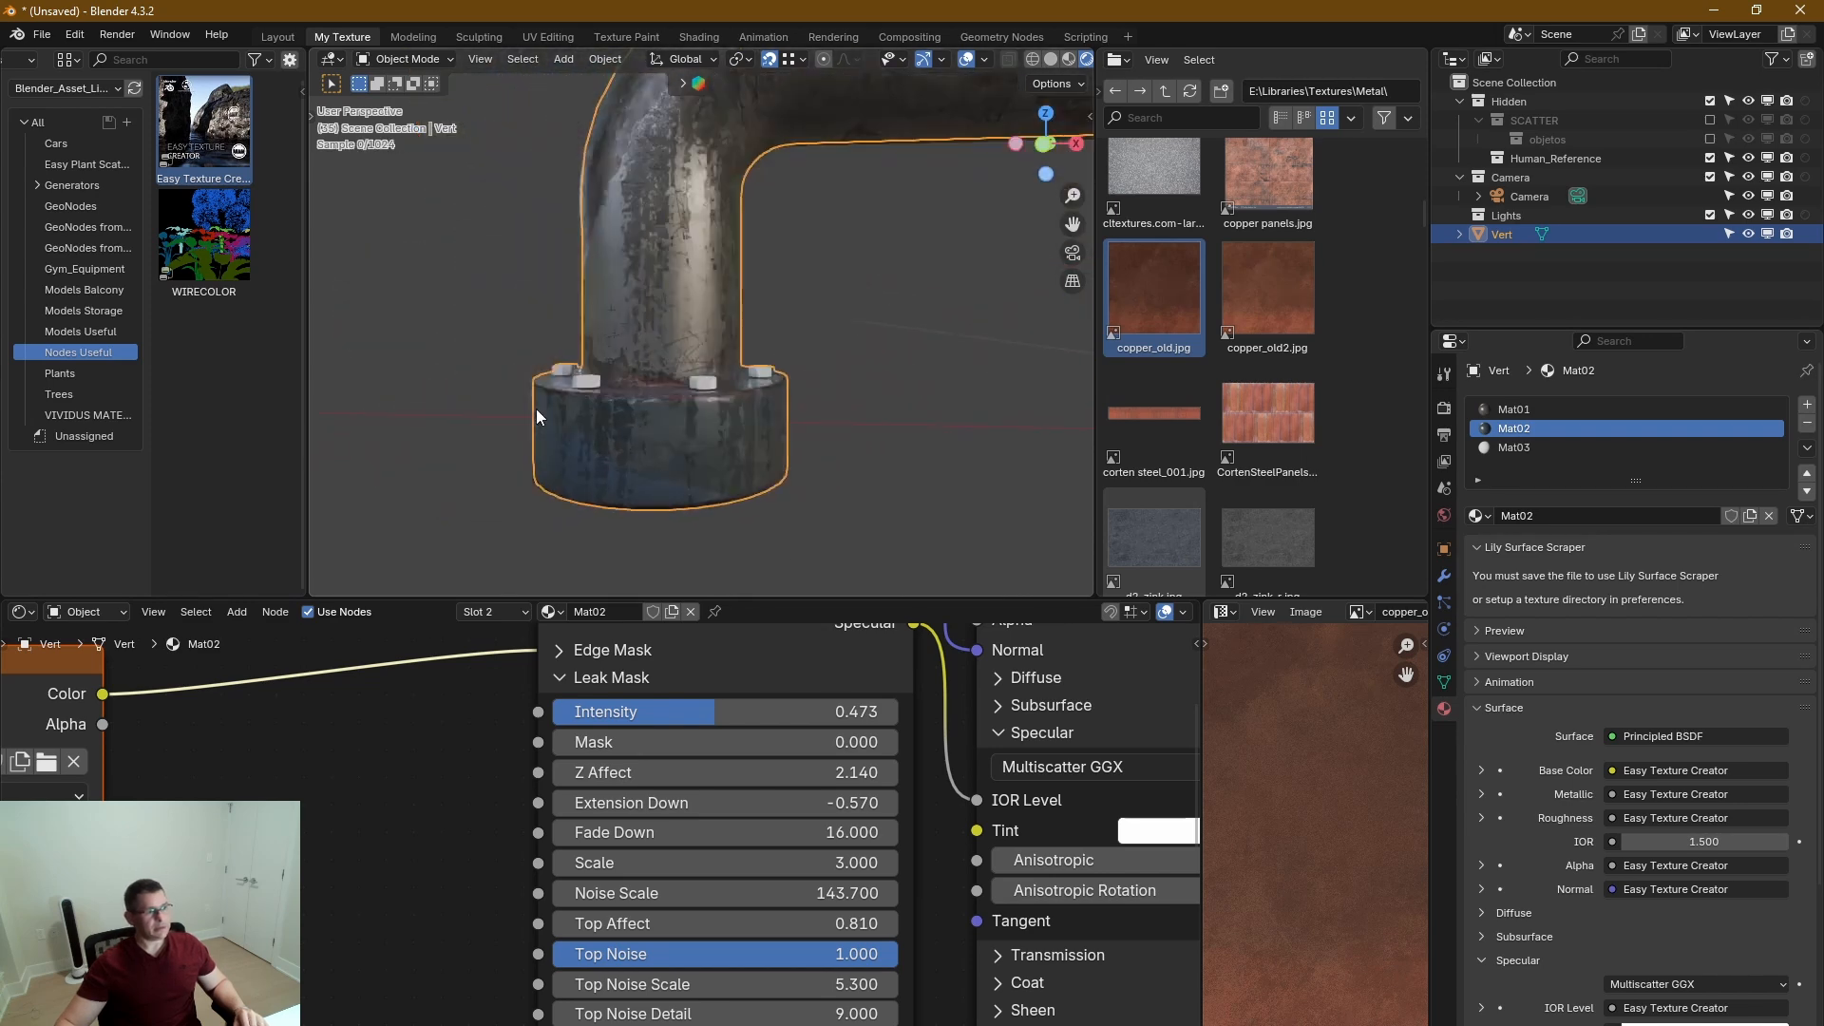
middle_click_drag(521, 409, 585, 404)
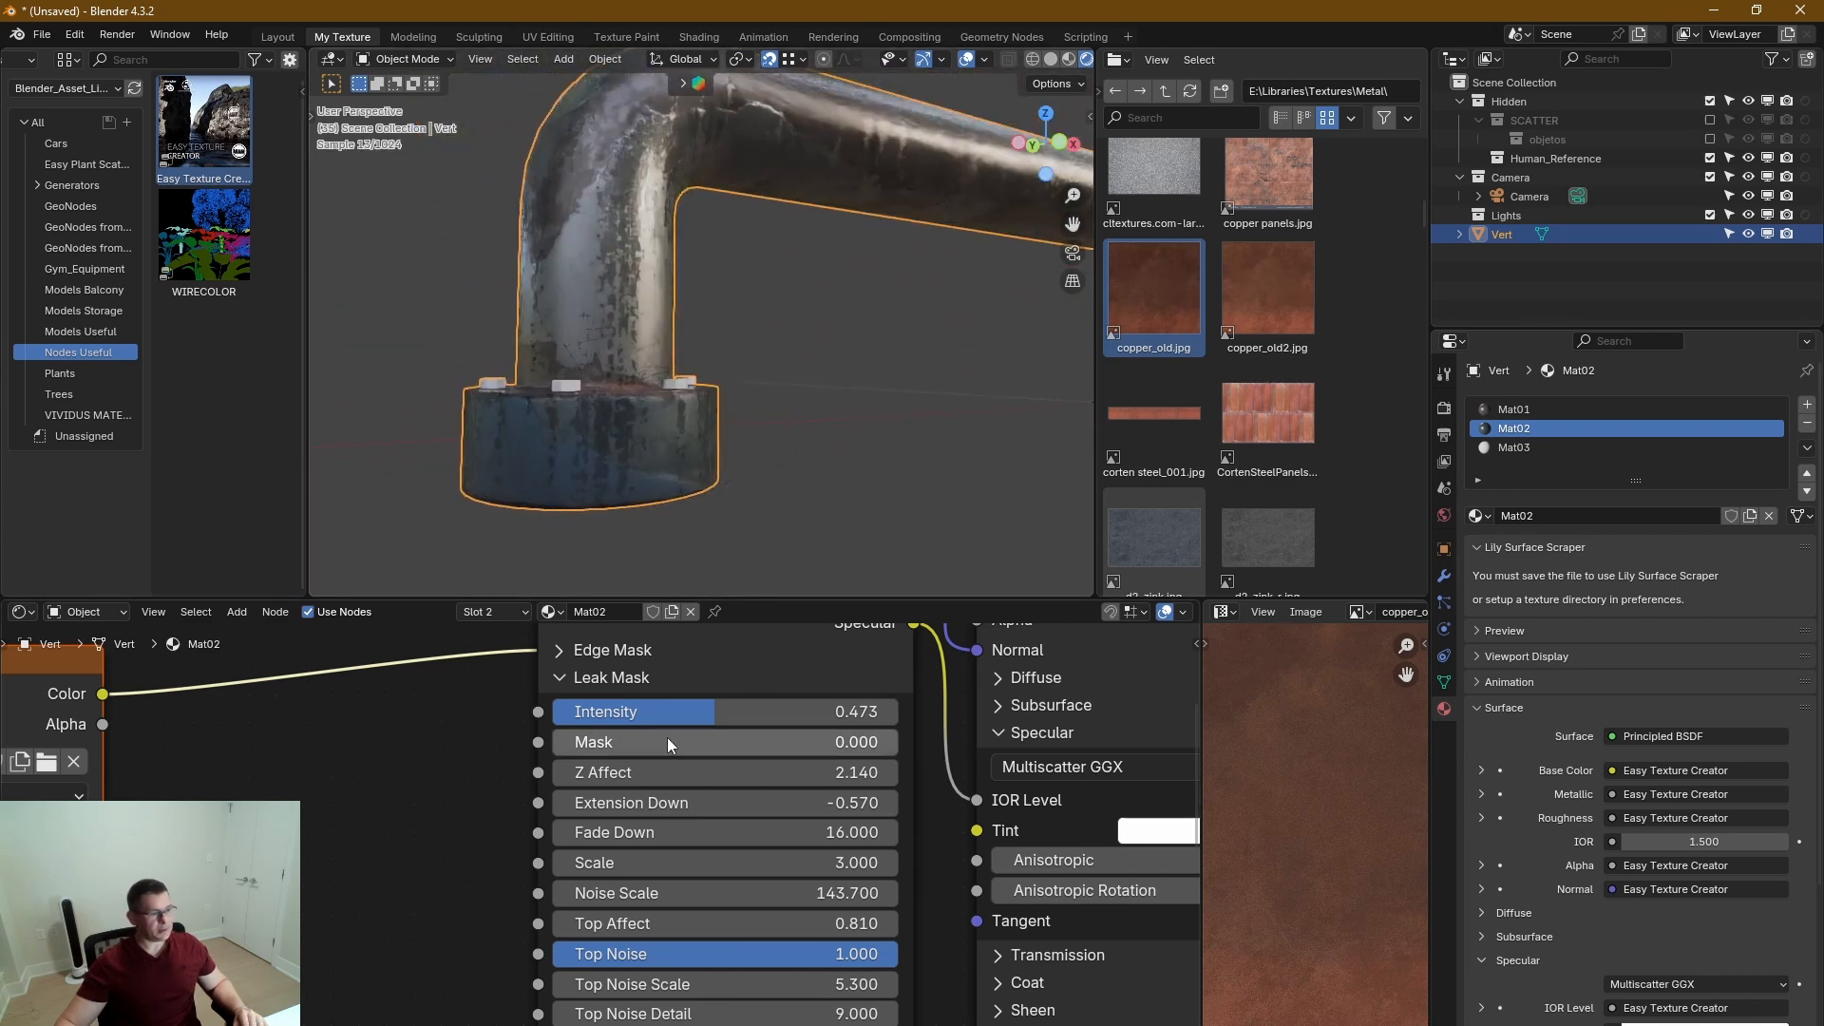
left_click(562, 676)
left_click(567, 703)
mouse_move(657, 741)
left_mouse_down()
mouse_move(747, 741)
mouse_move(659, 741)
left_mouse_up()
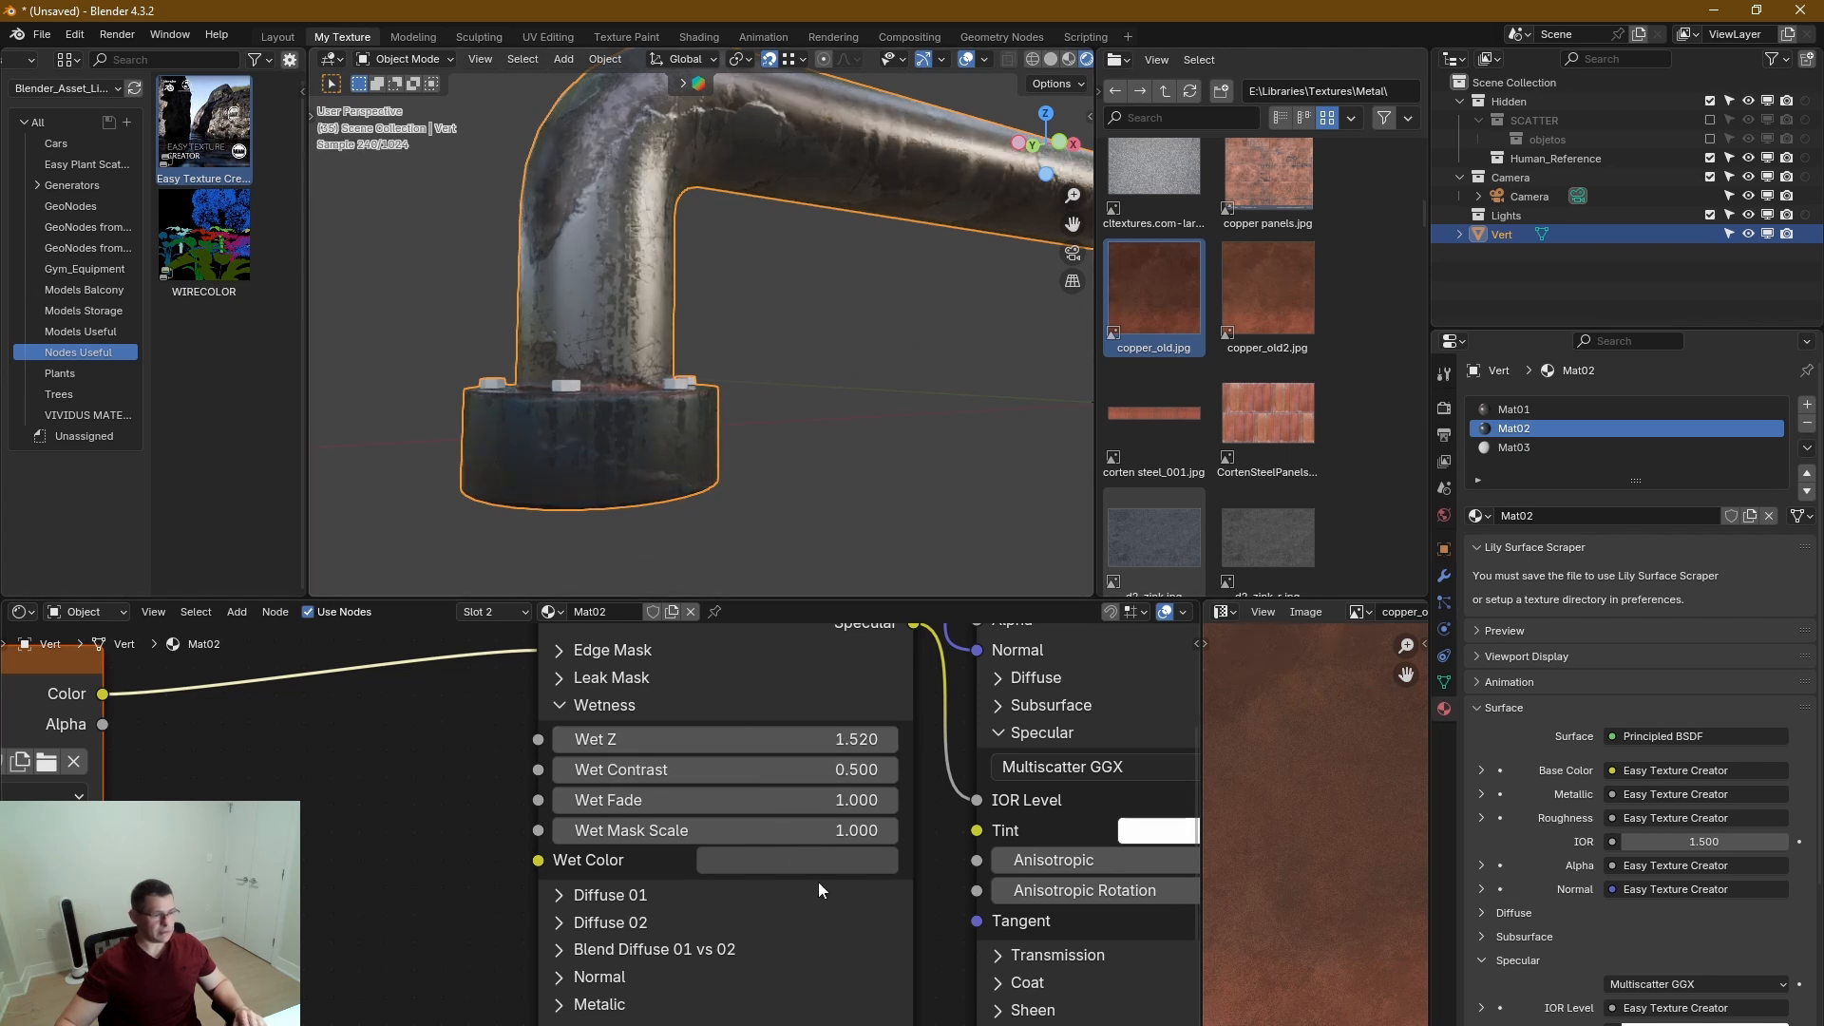
Refine Mat02's wetness with Wet Contrast 7.170, Wet Fade 3.600, Wet Mask Scale 34.300 and Wet Z 1.250.
middle_click_drag(737, 920, 827, 947)
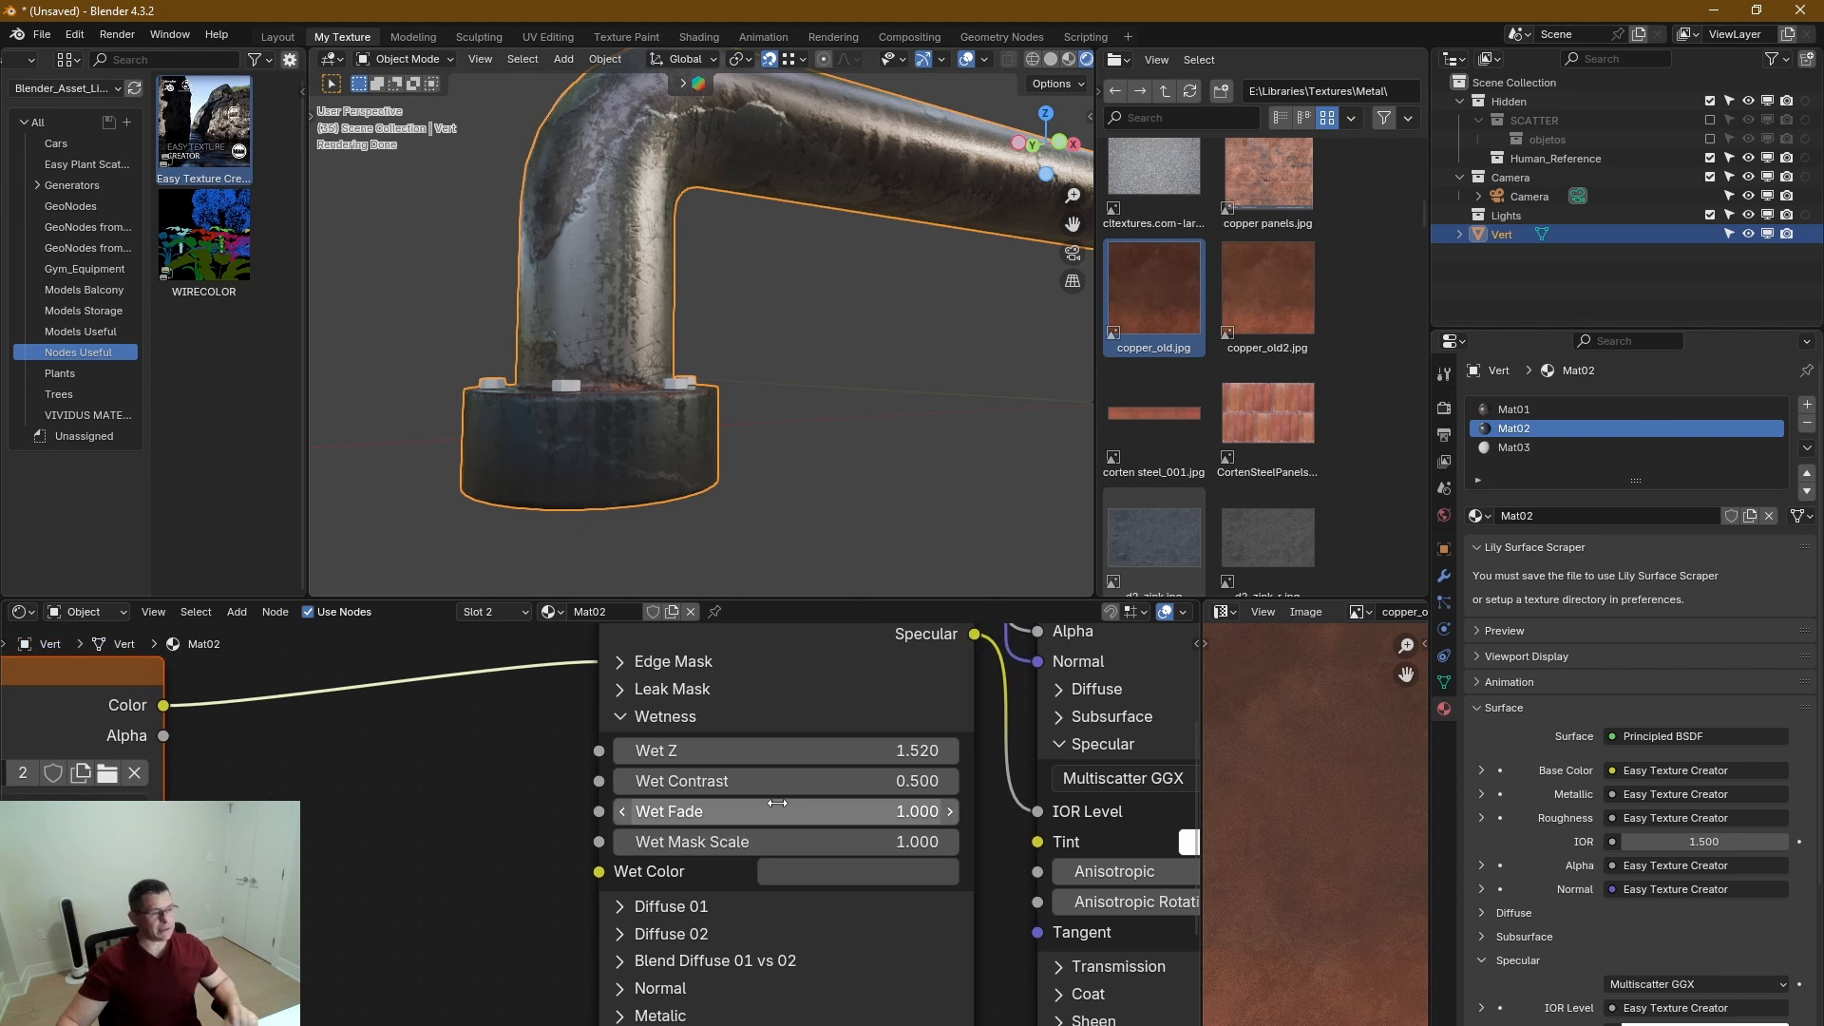
scroll(777, 803, "up", 2)
left_click_drag(830, 785, 937, 785)
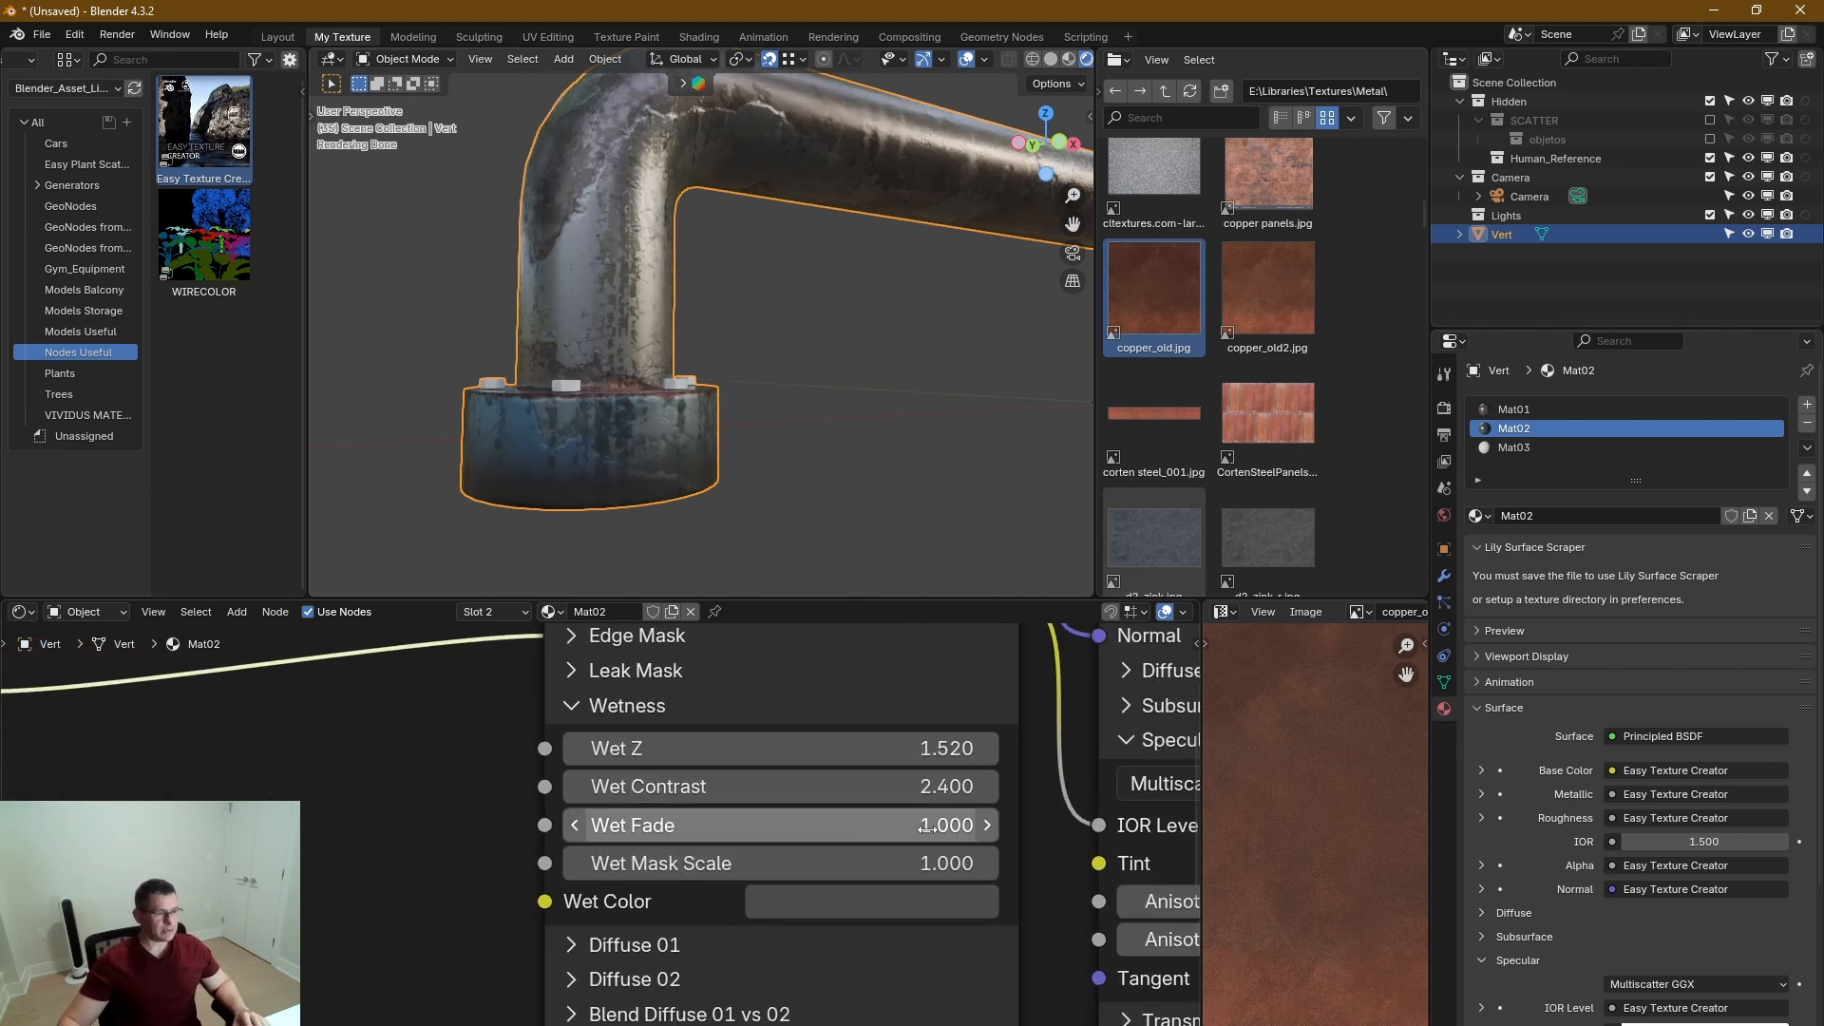
left_click_drag(926, 863, 997, 863)
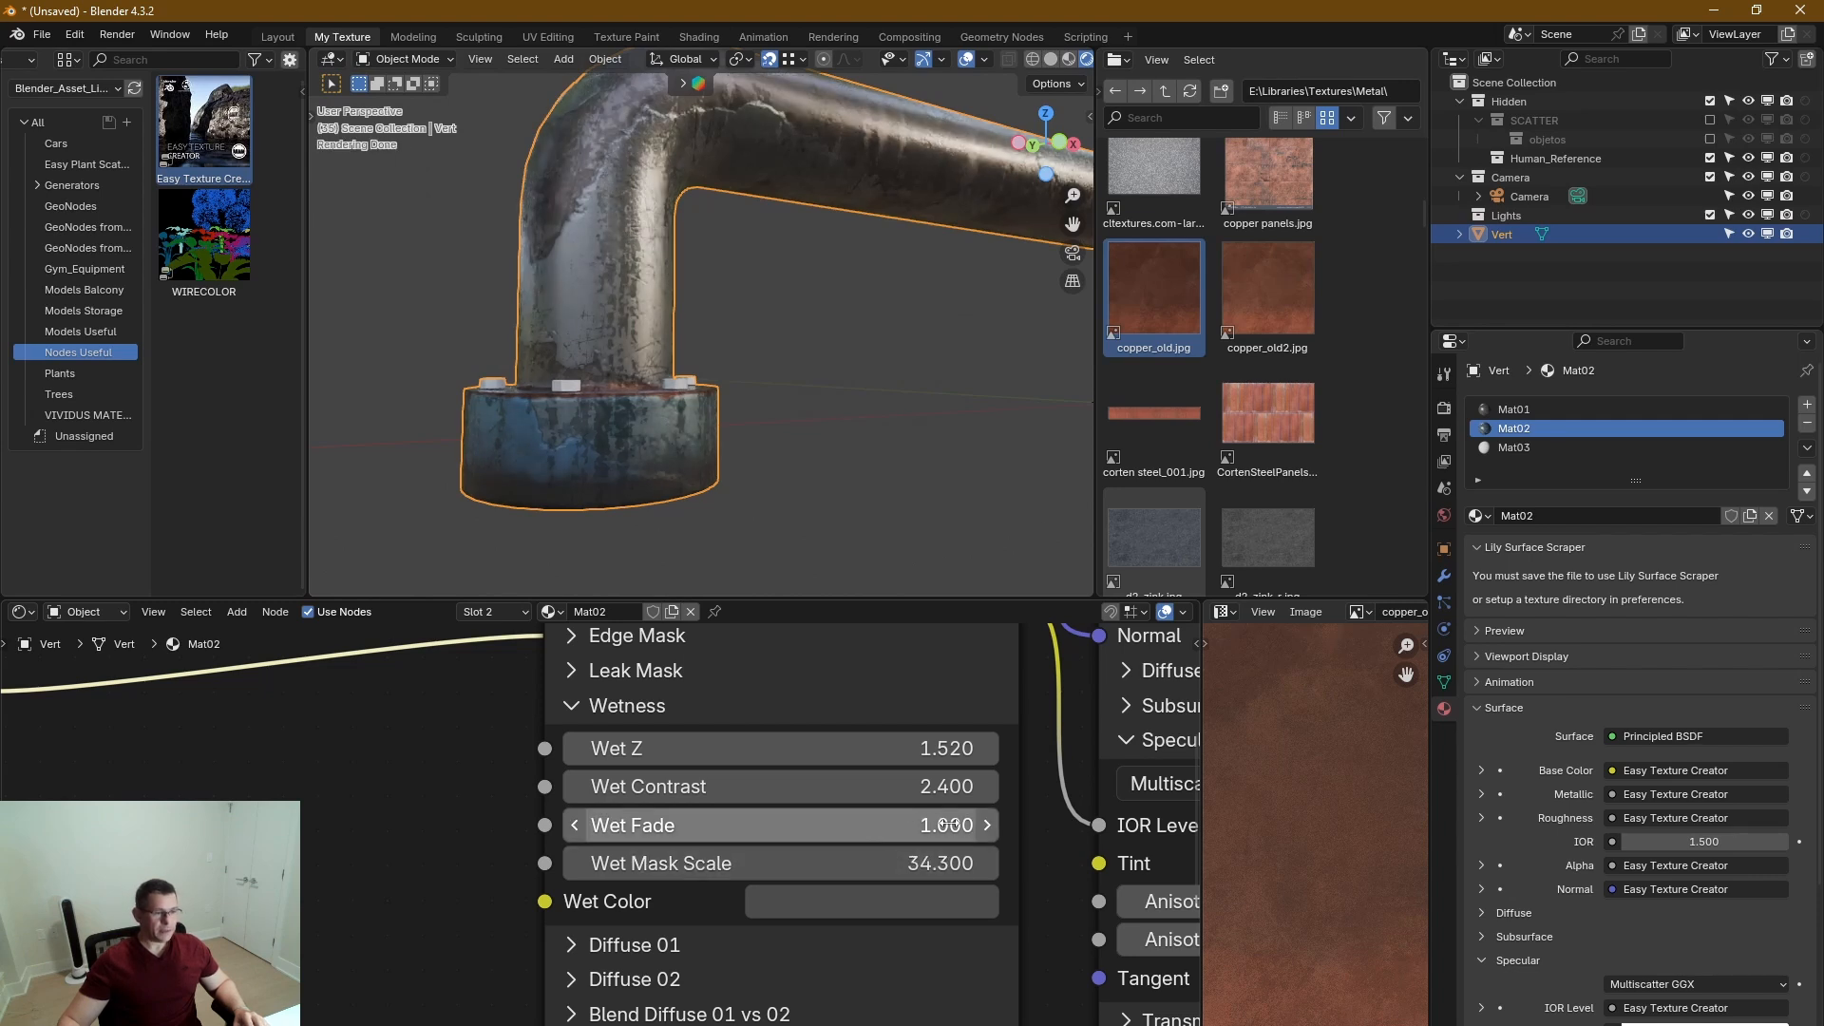
mouse_move(947, 825)
left_mouse_down()
mouse_move(883, 825)
mouse_move(917, 824)
mouse_move(939, 785)
mouse_move(836, 786)
mouse_move(901, 785)
left_mouse_up()
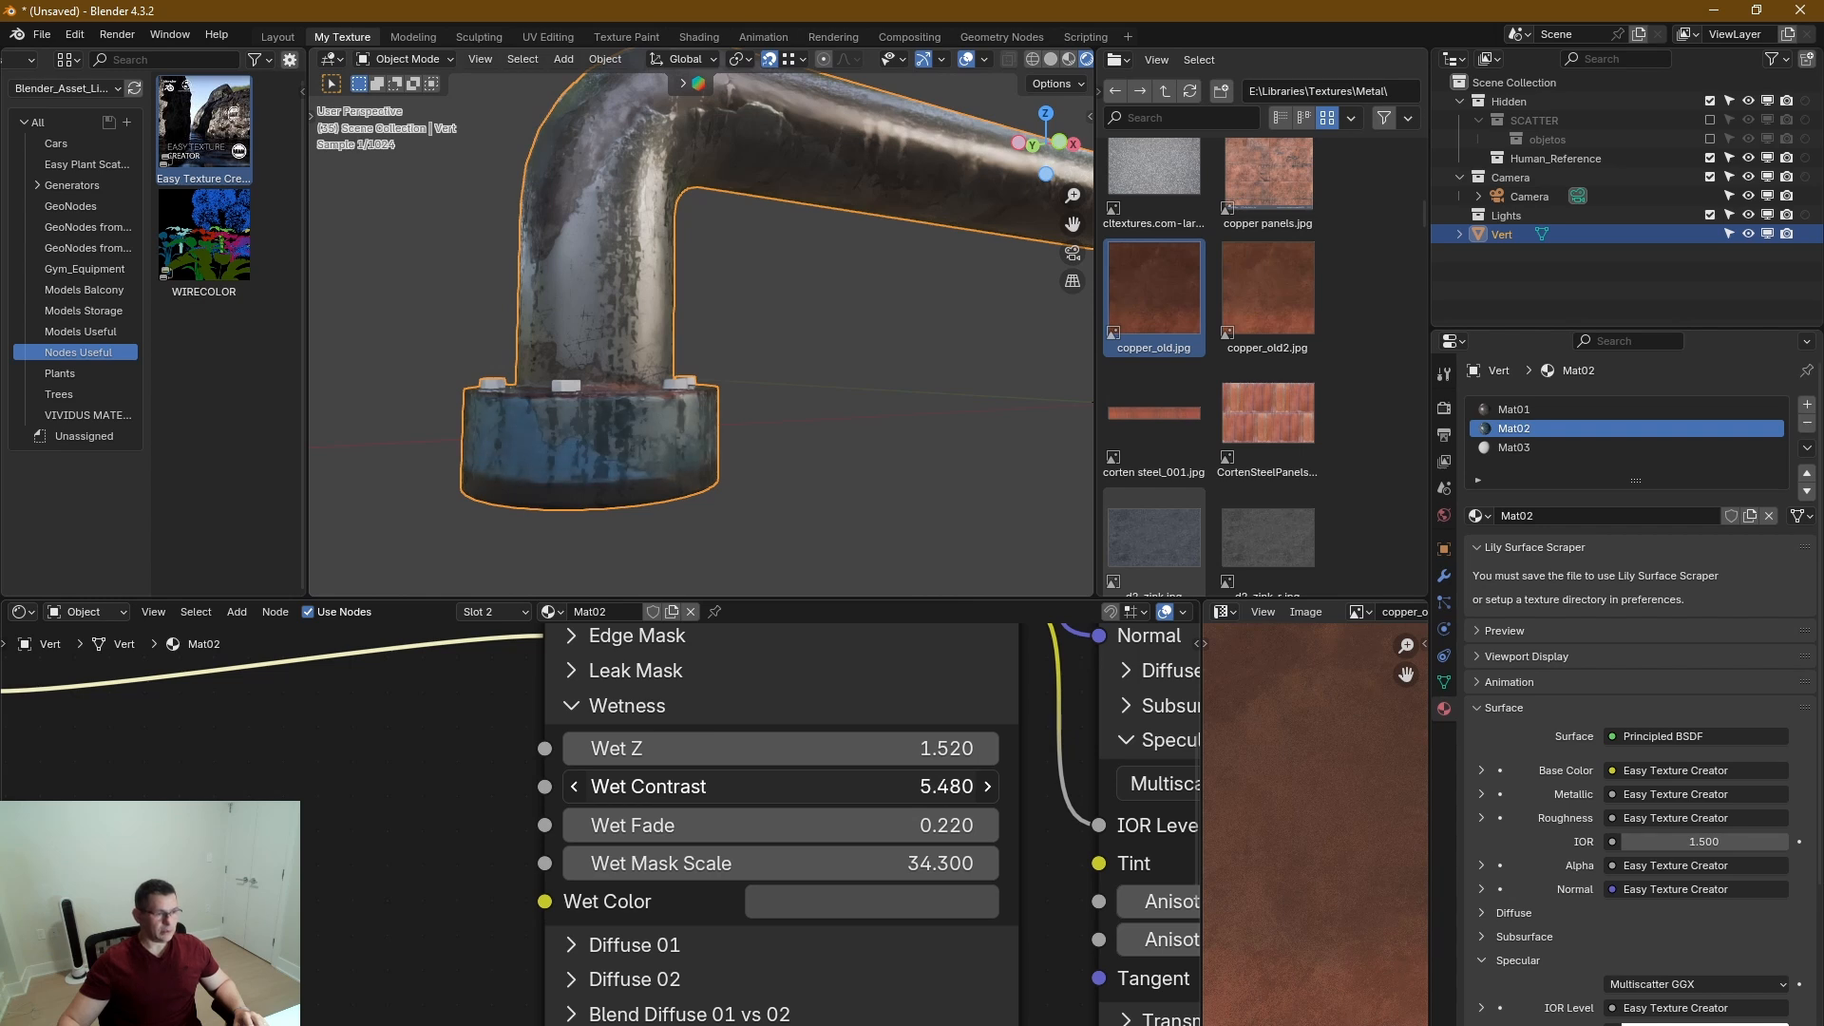
left_click_drag(902, 786, 893, 825)
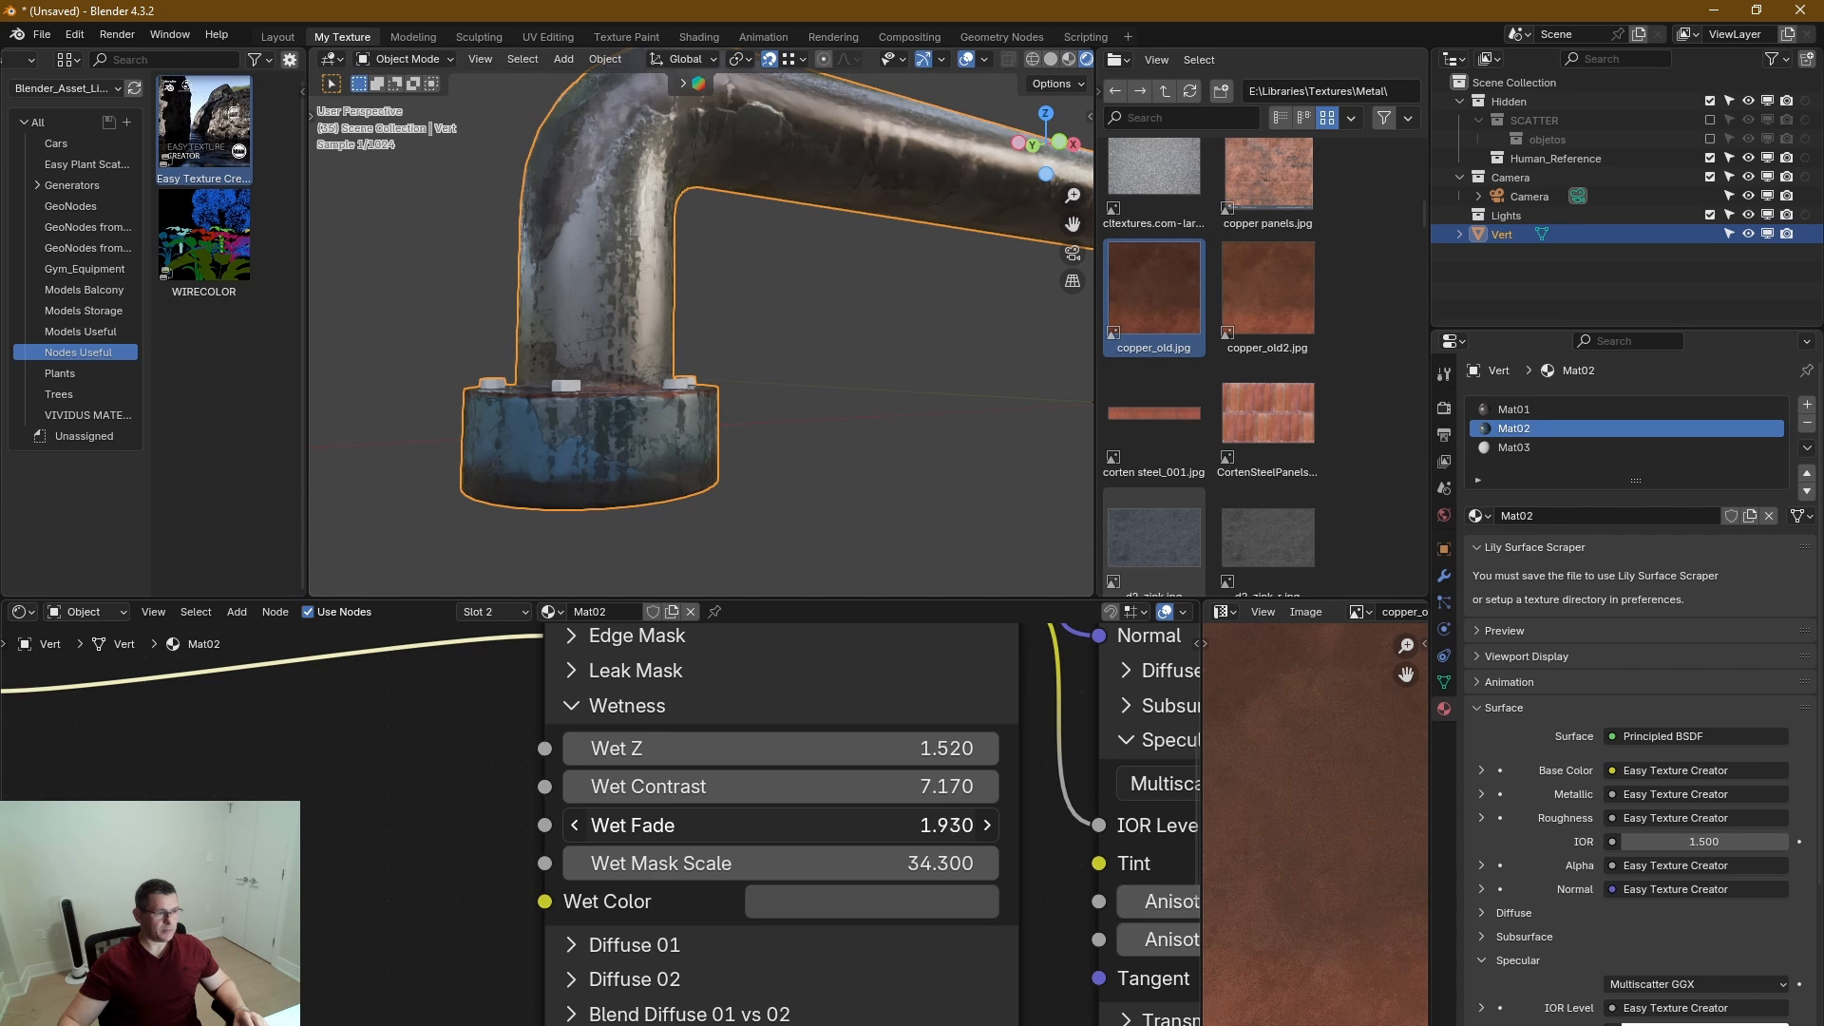
left_click_drag(945, 825, 949, 825)
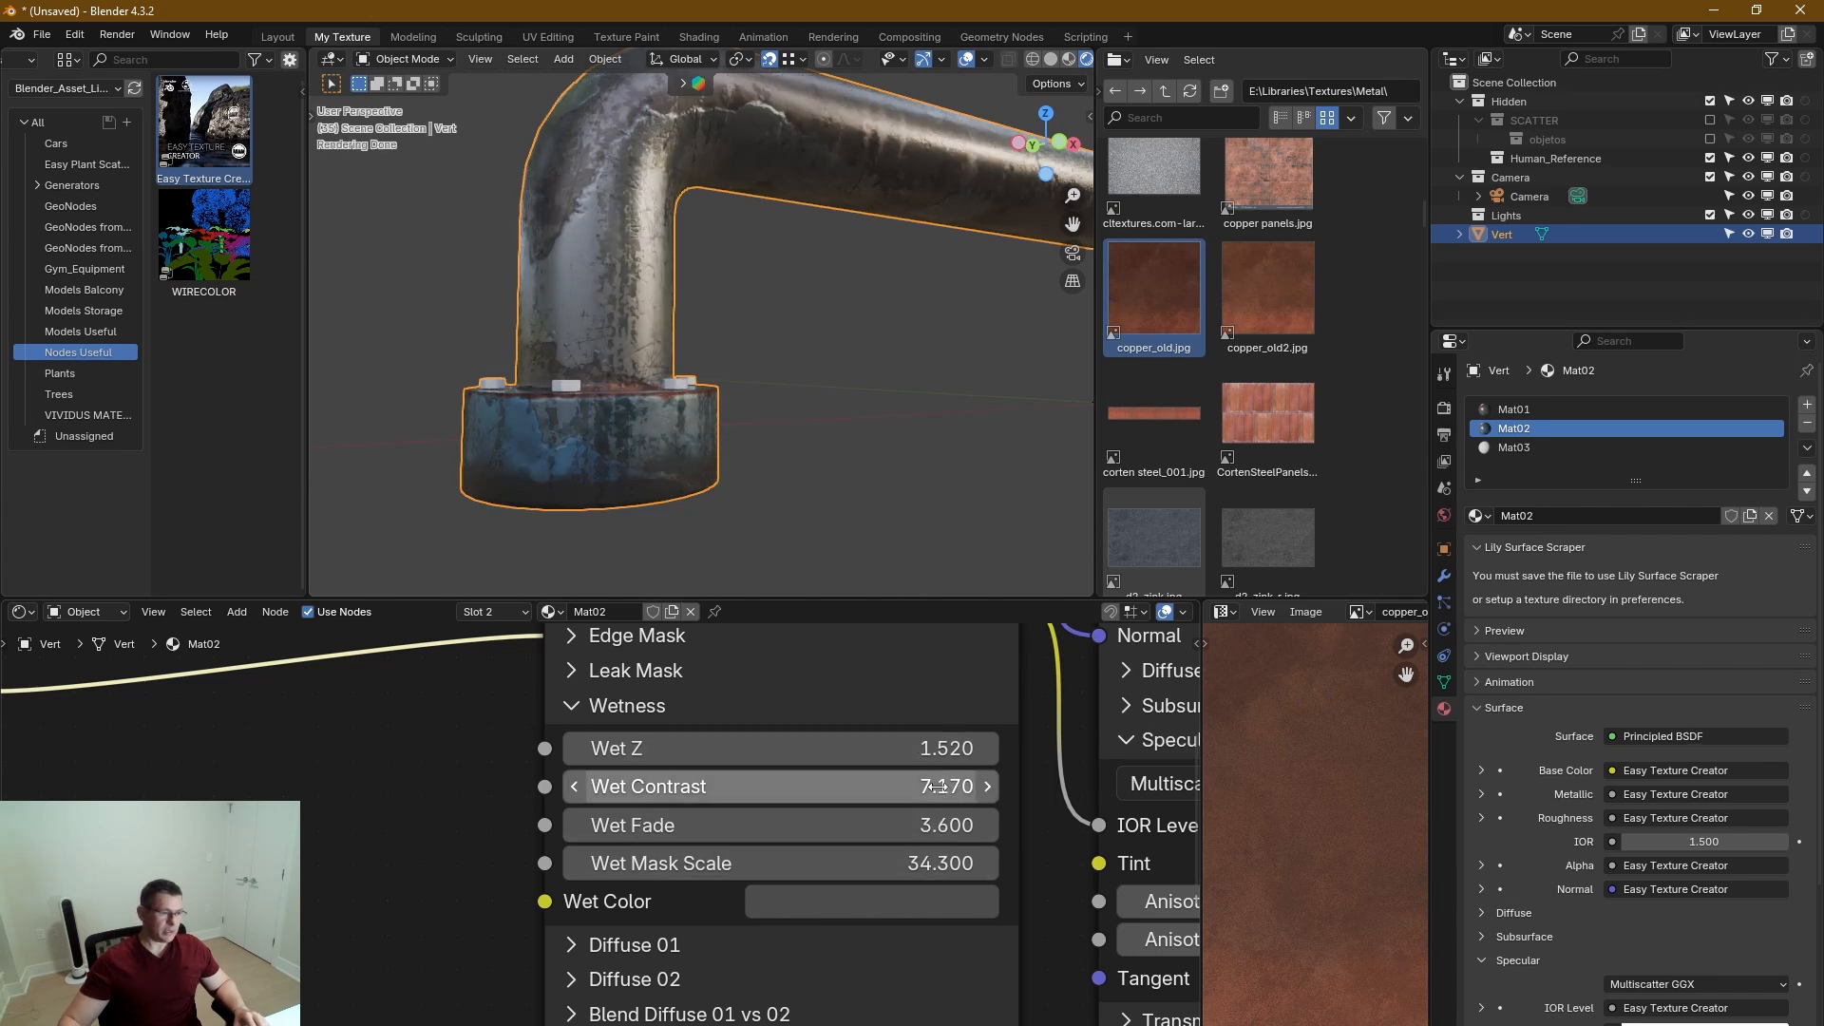
left_click_drag(932, 749, 907, 749)
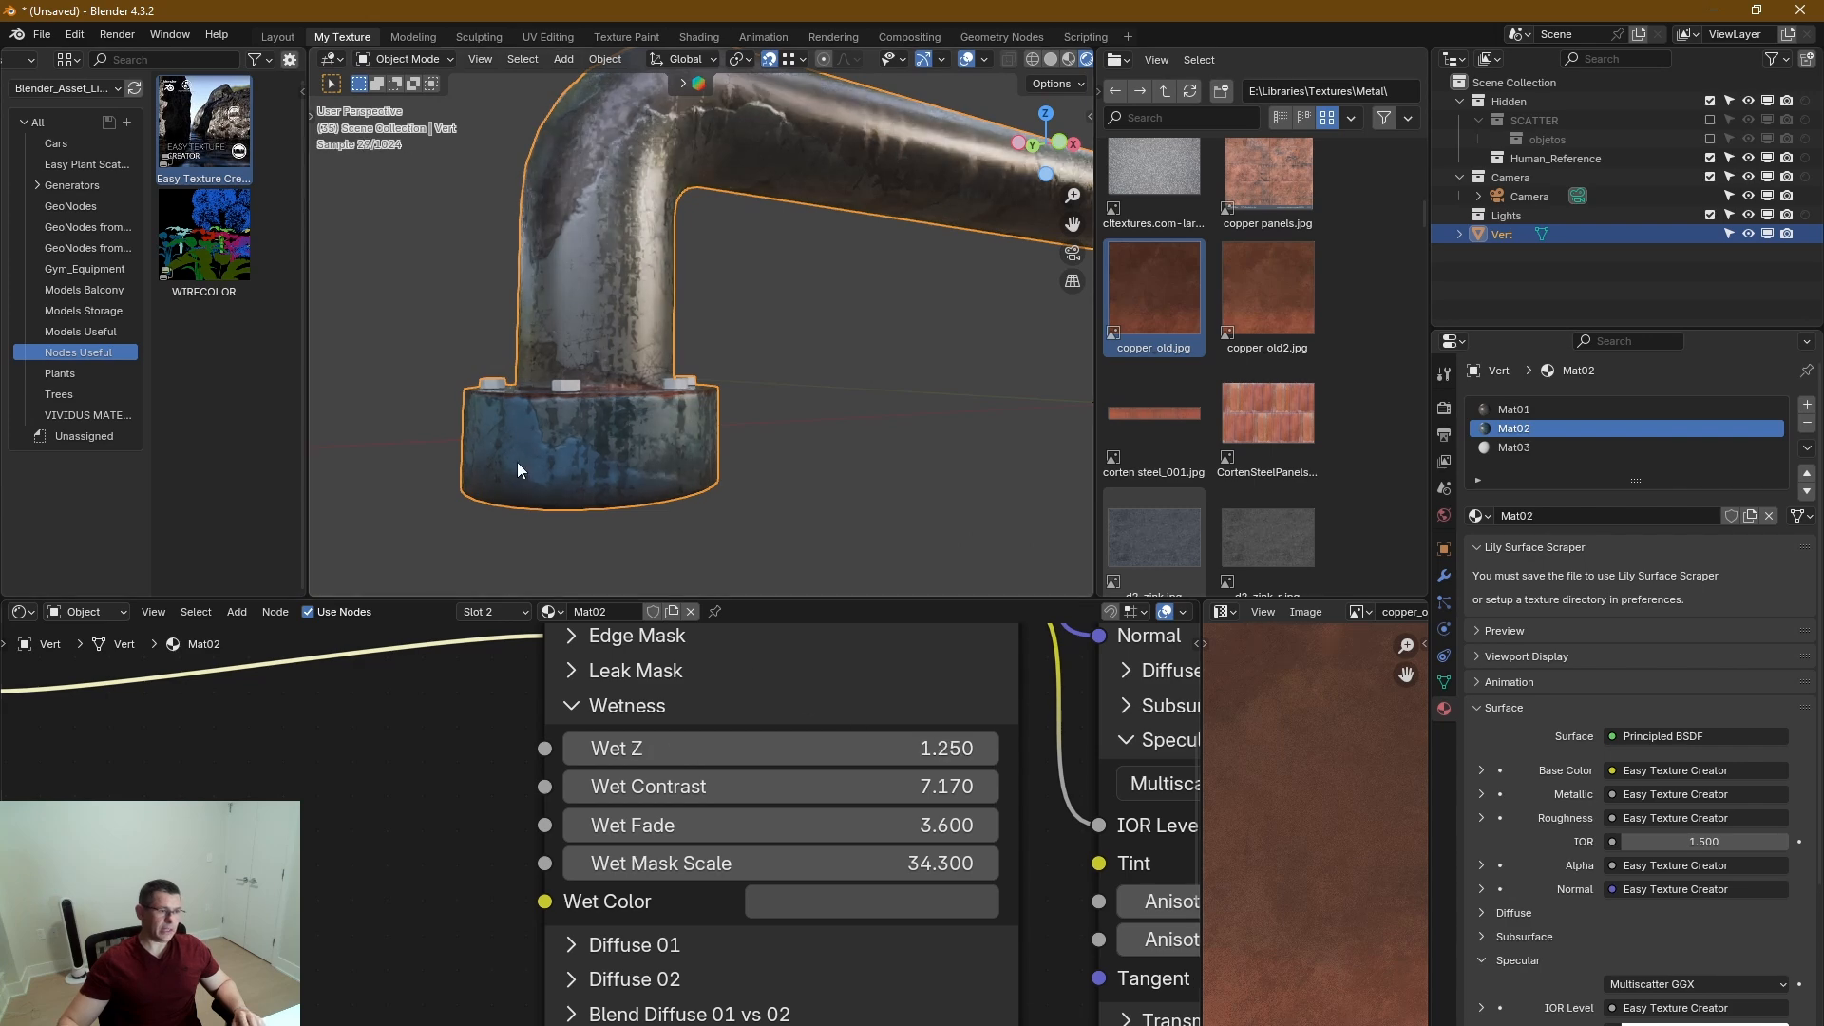
Check the flange's wet lower edge up close, collapse Wetness and set Wetness Affect to 0.575 in the Roughness section.
middle_click_drag(517, 462, 653, 379)
scroll(502, 504, "up", 6)
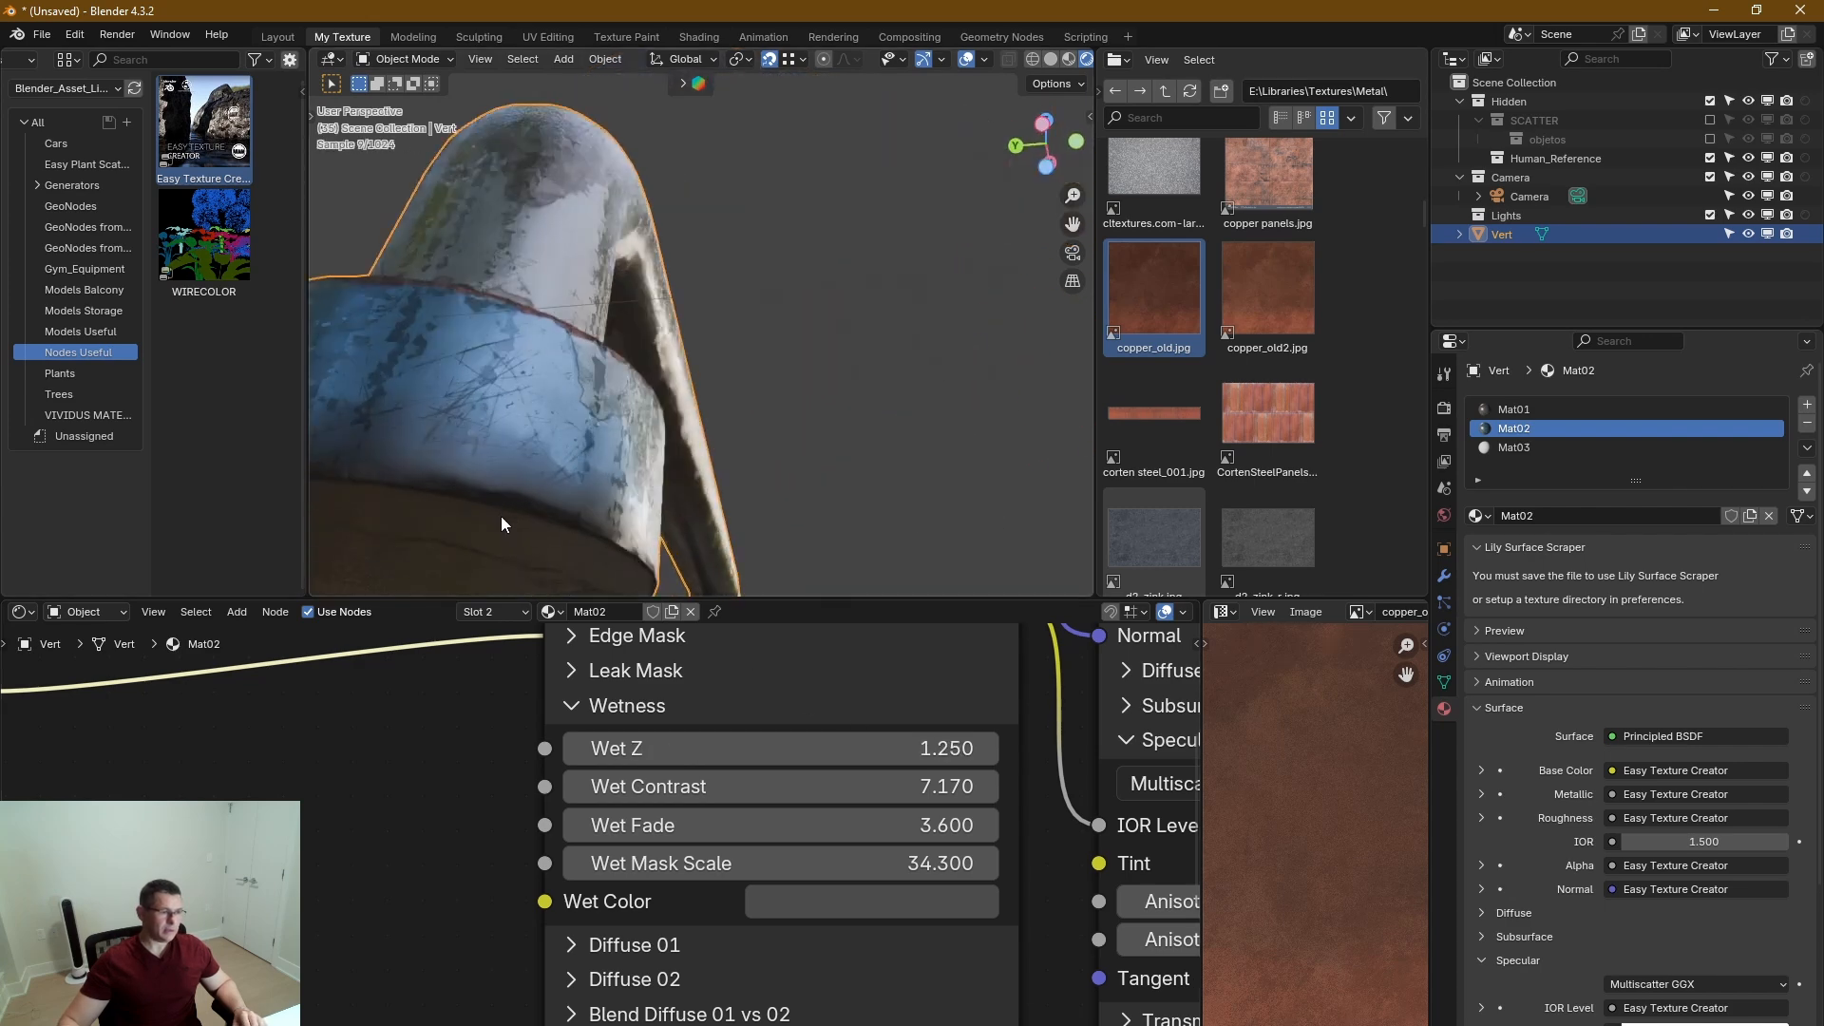
middle_click_drag(492, 505, 399, 513)
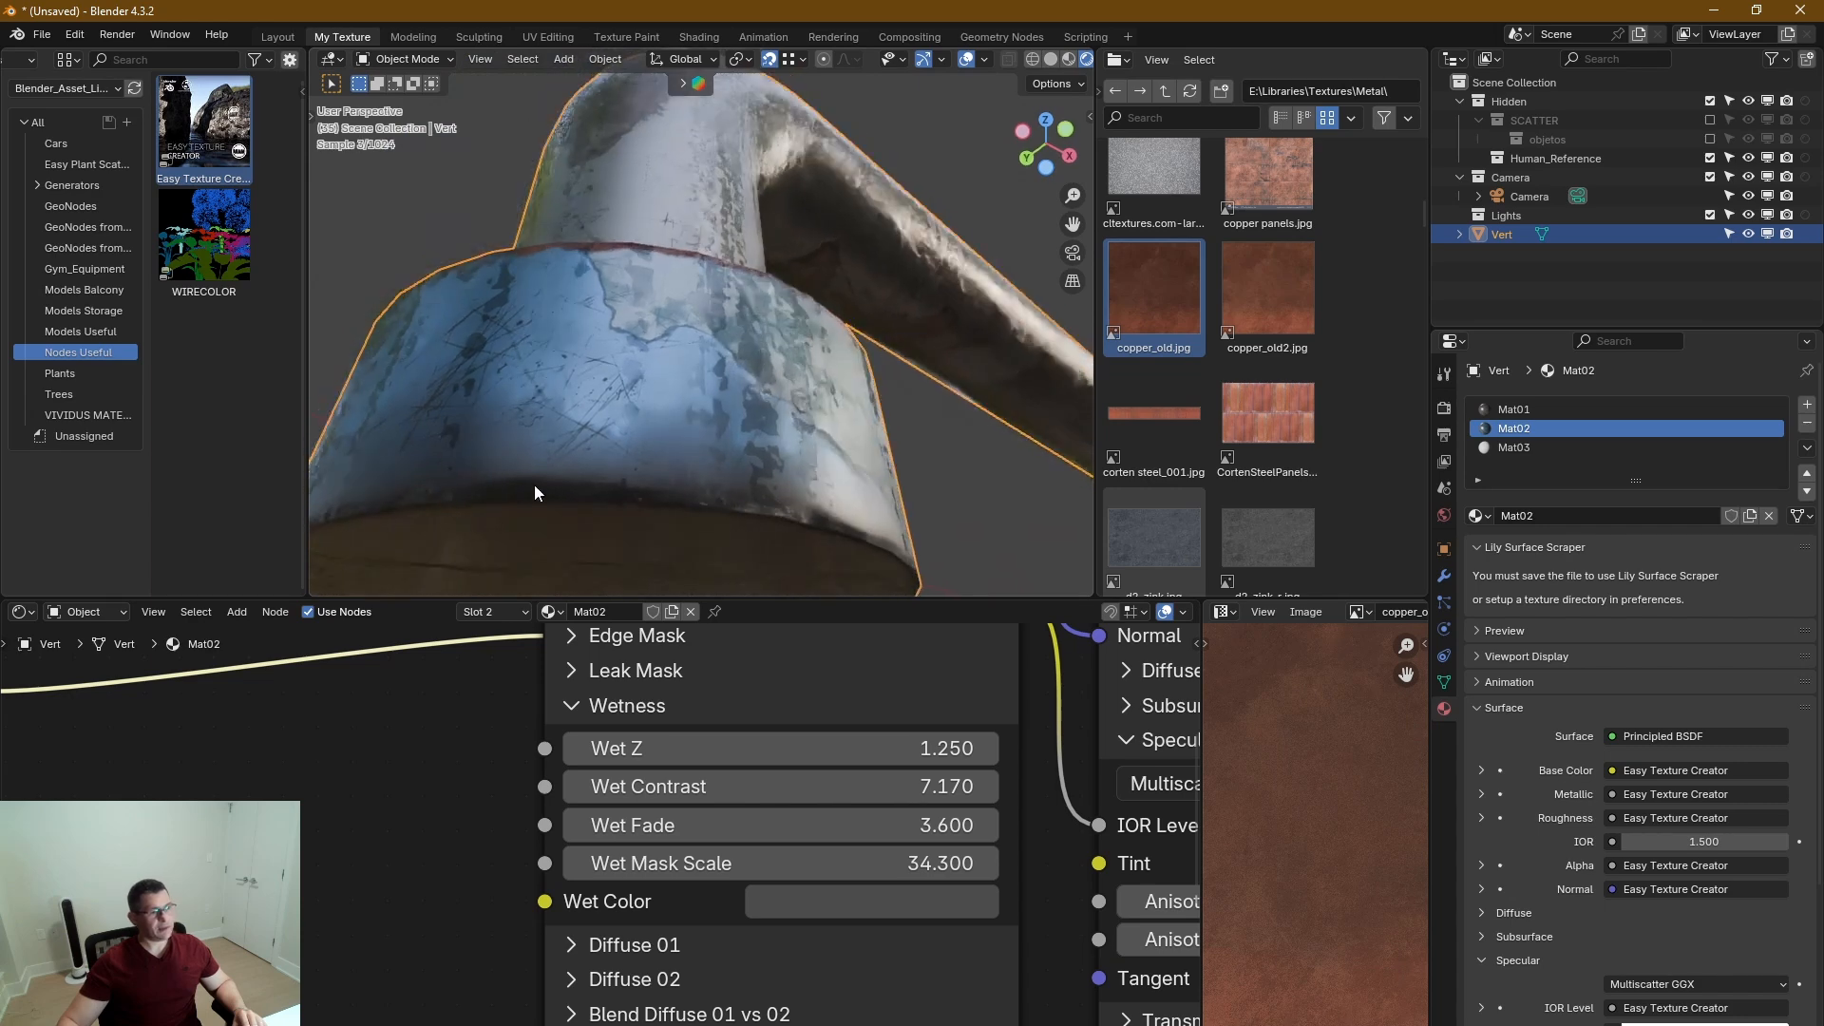
middle_click_drag(718, 410, 854, 475)
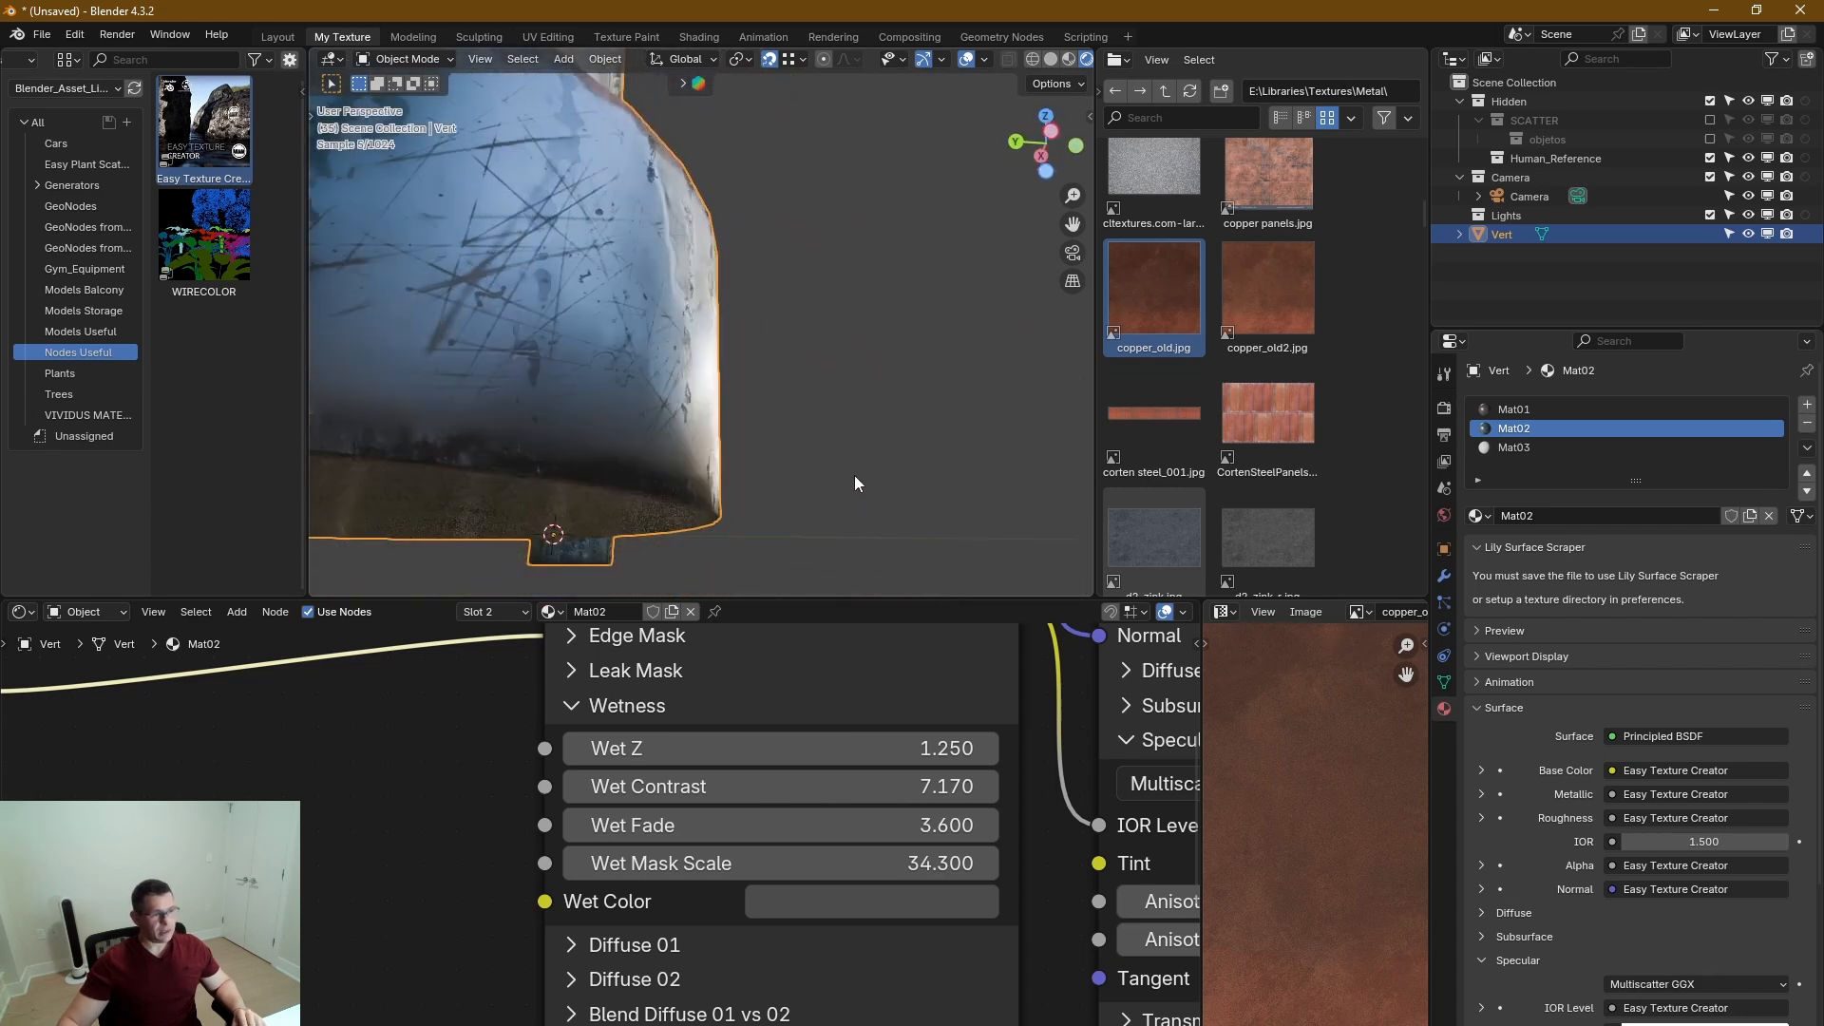
left_click(593, 707)
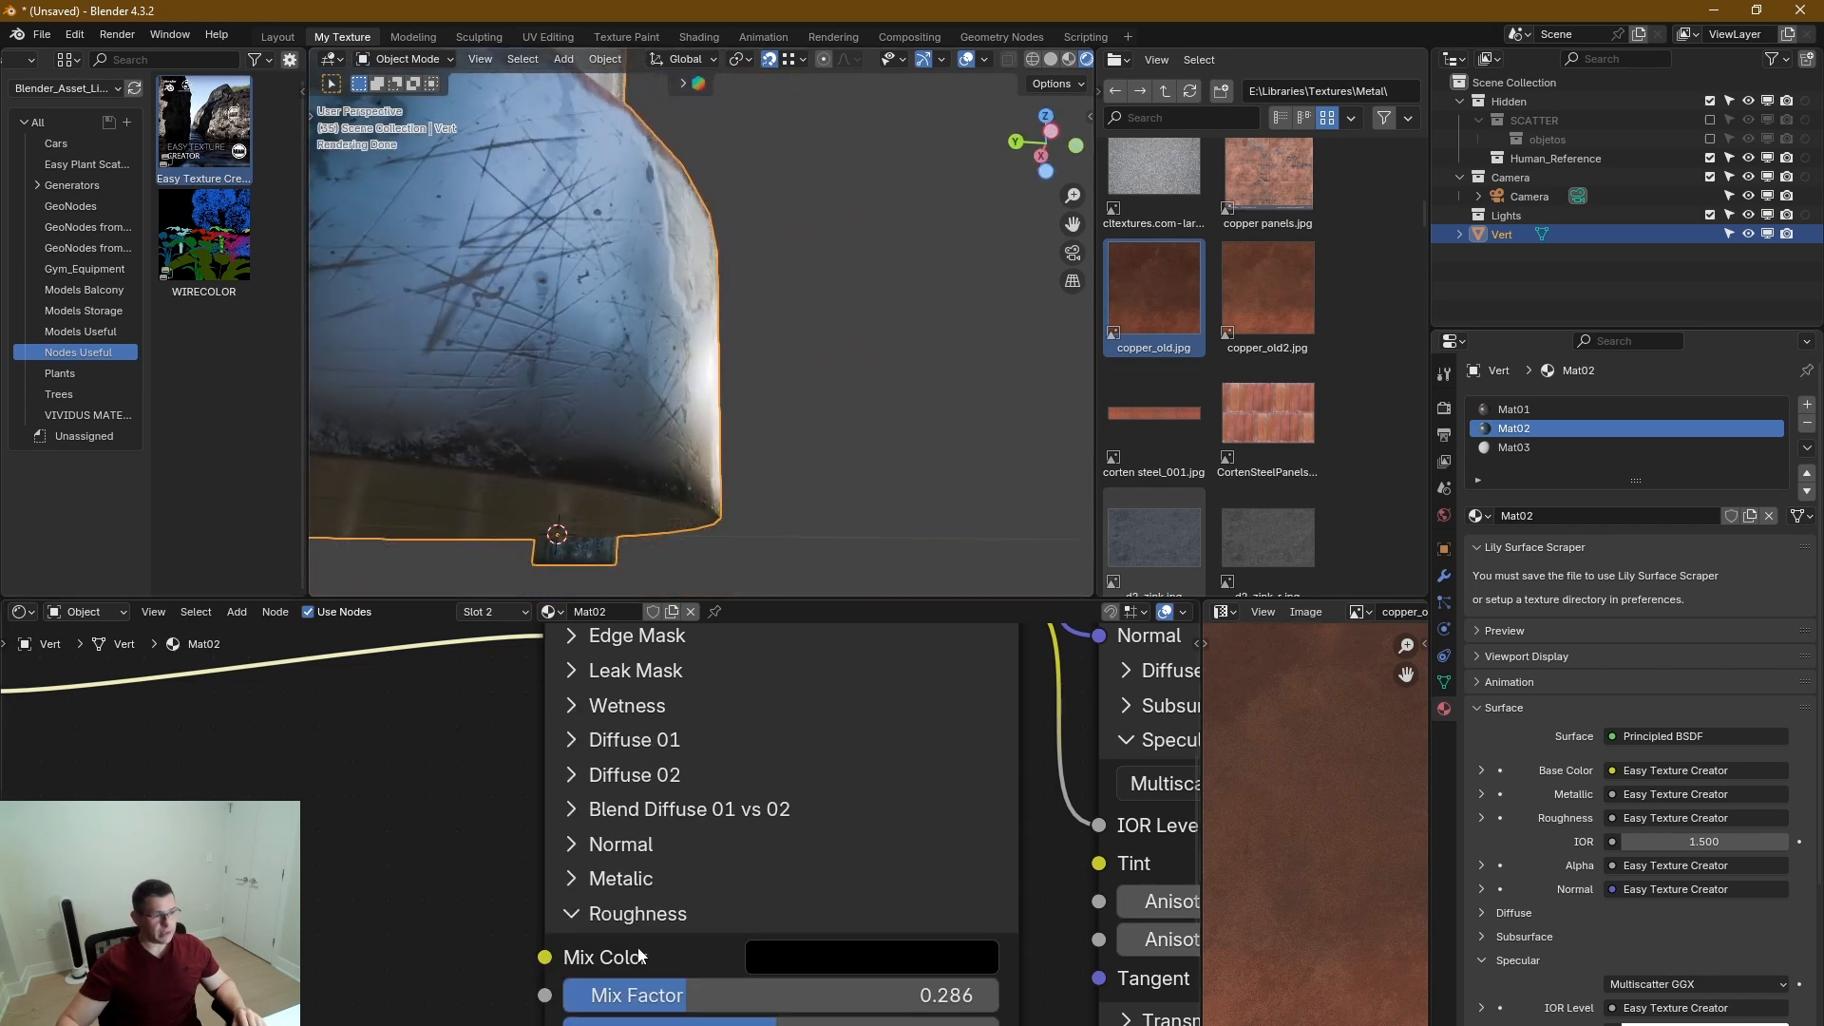
middle_click_drag(733, 938, 725, 688)
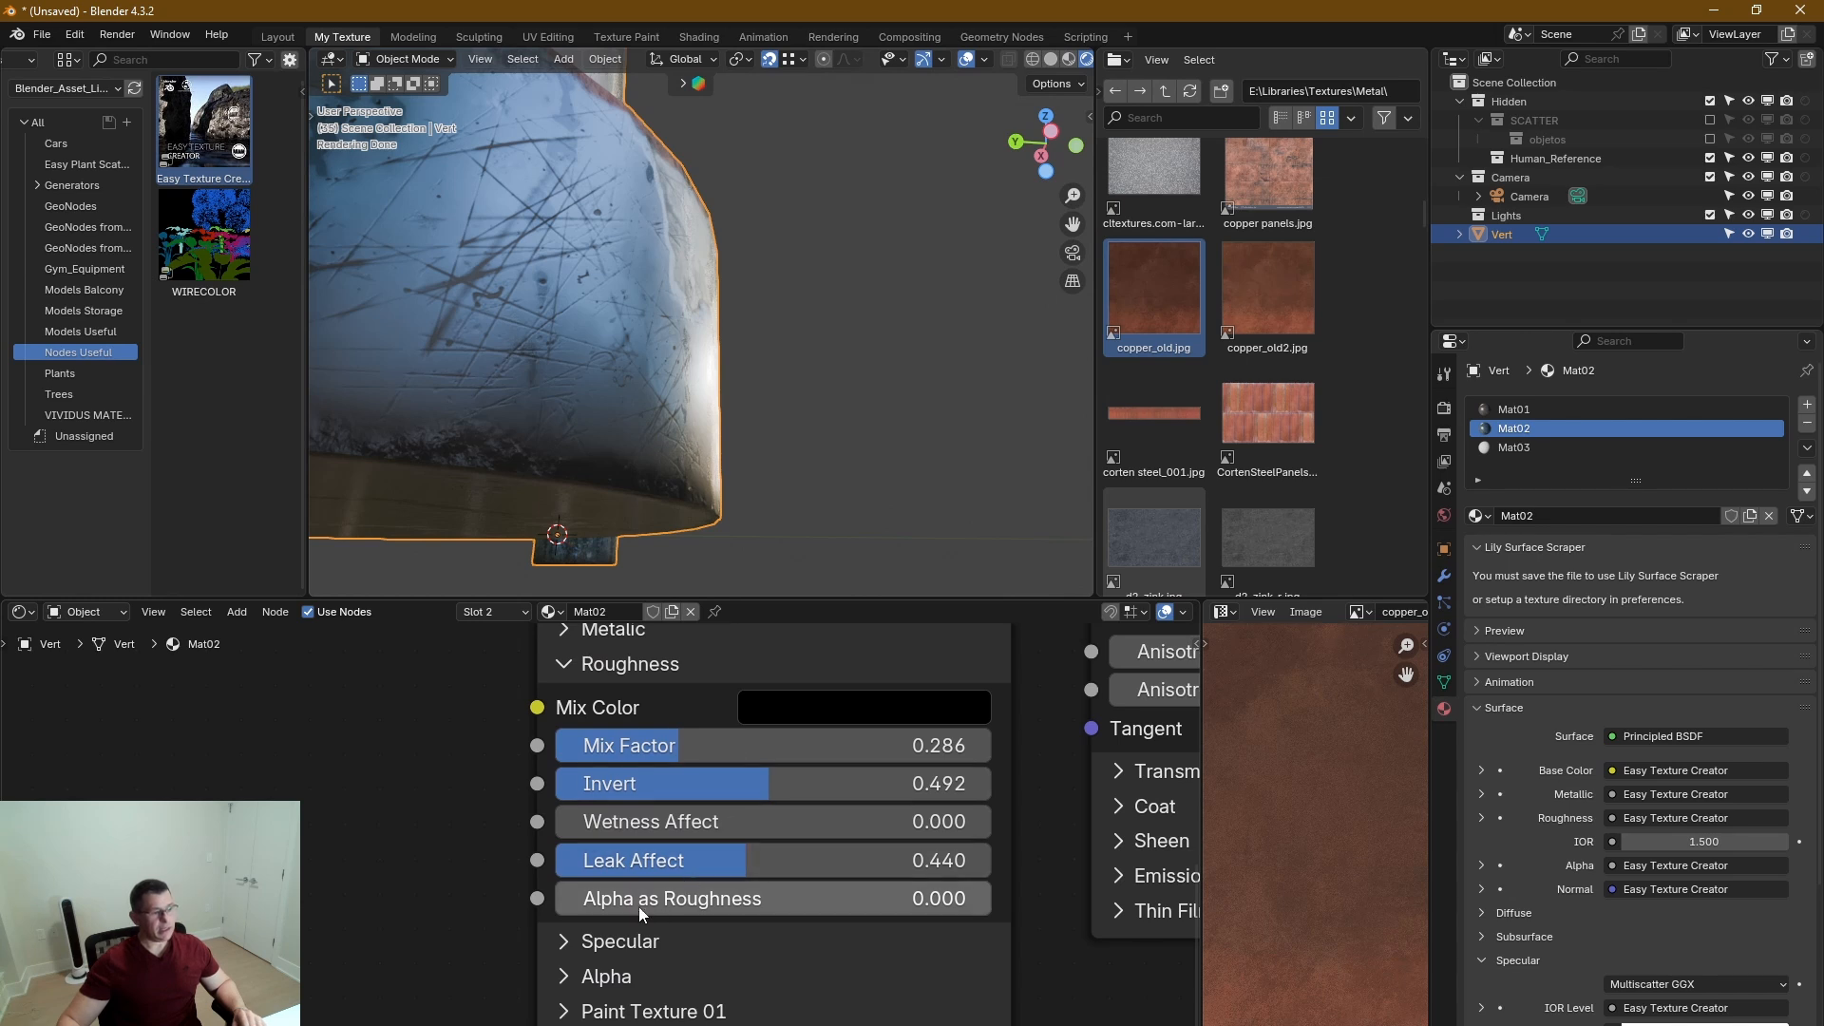
left_click_drag(608, 819, 859, 819)
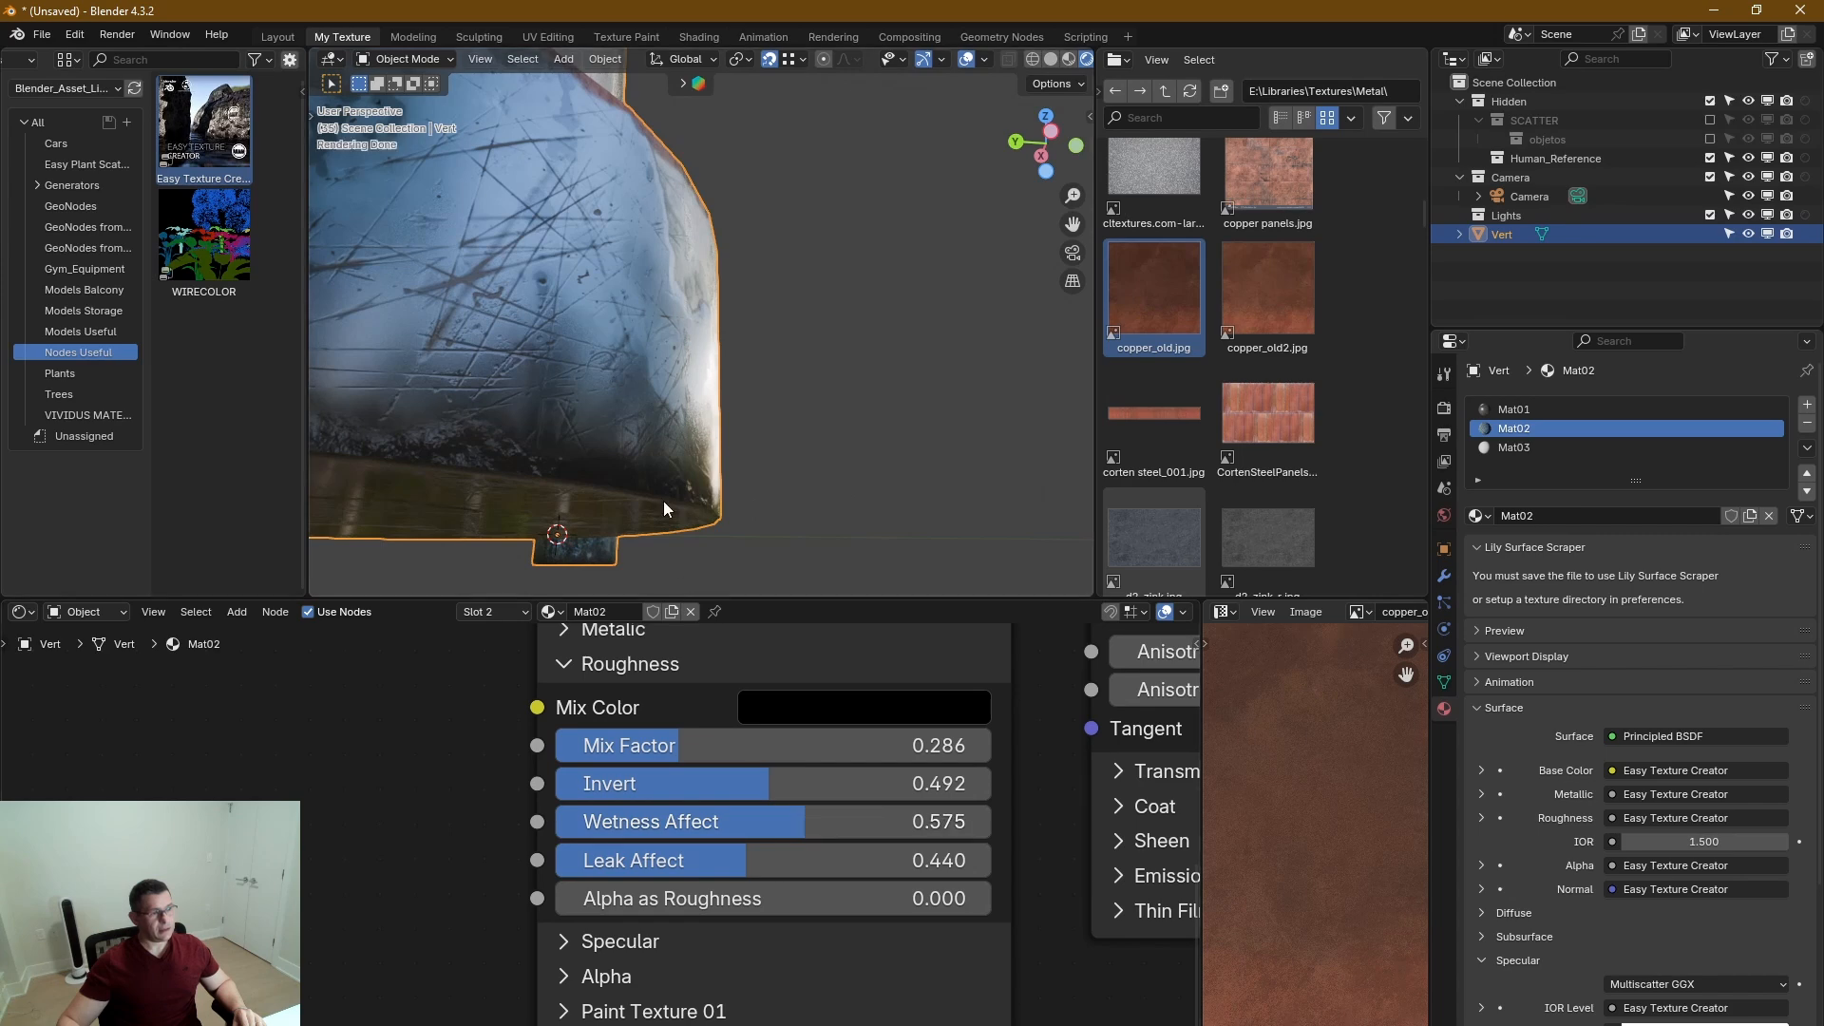
Examine Mat02's wetness and leaks around the base flange and across the whole handle from several sides.
middle_click_drag(678, 465, 551, 460)
scroll(641, 420, "down", 5)
middle_click_drag(640, 420, 937, 399)
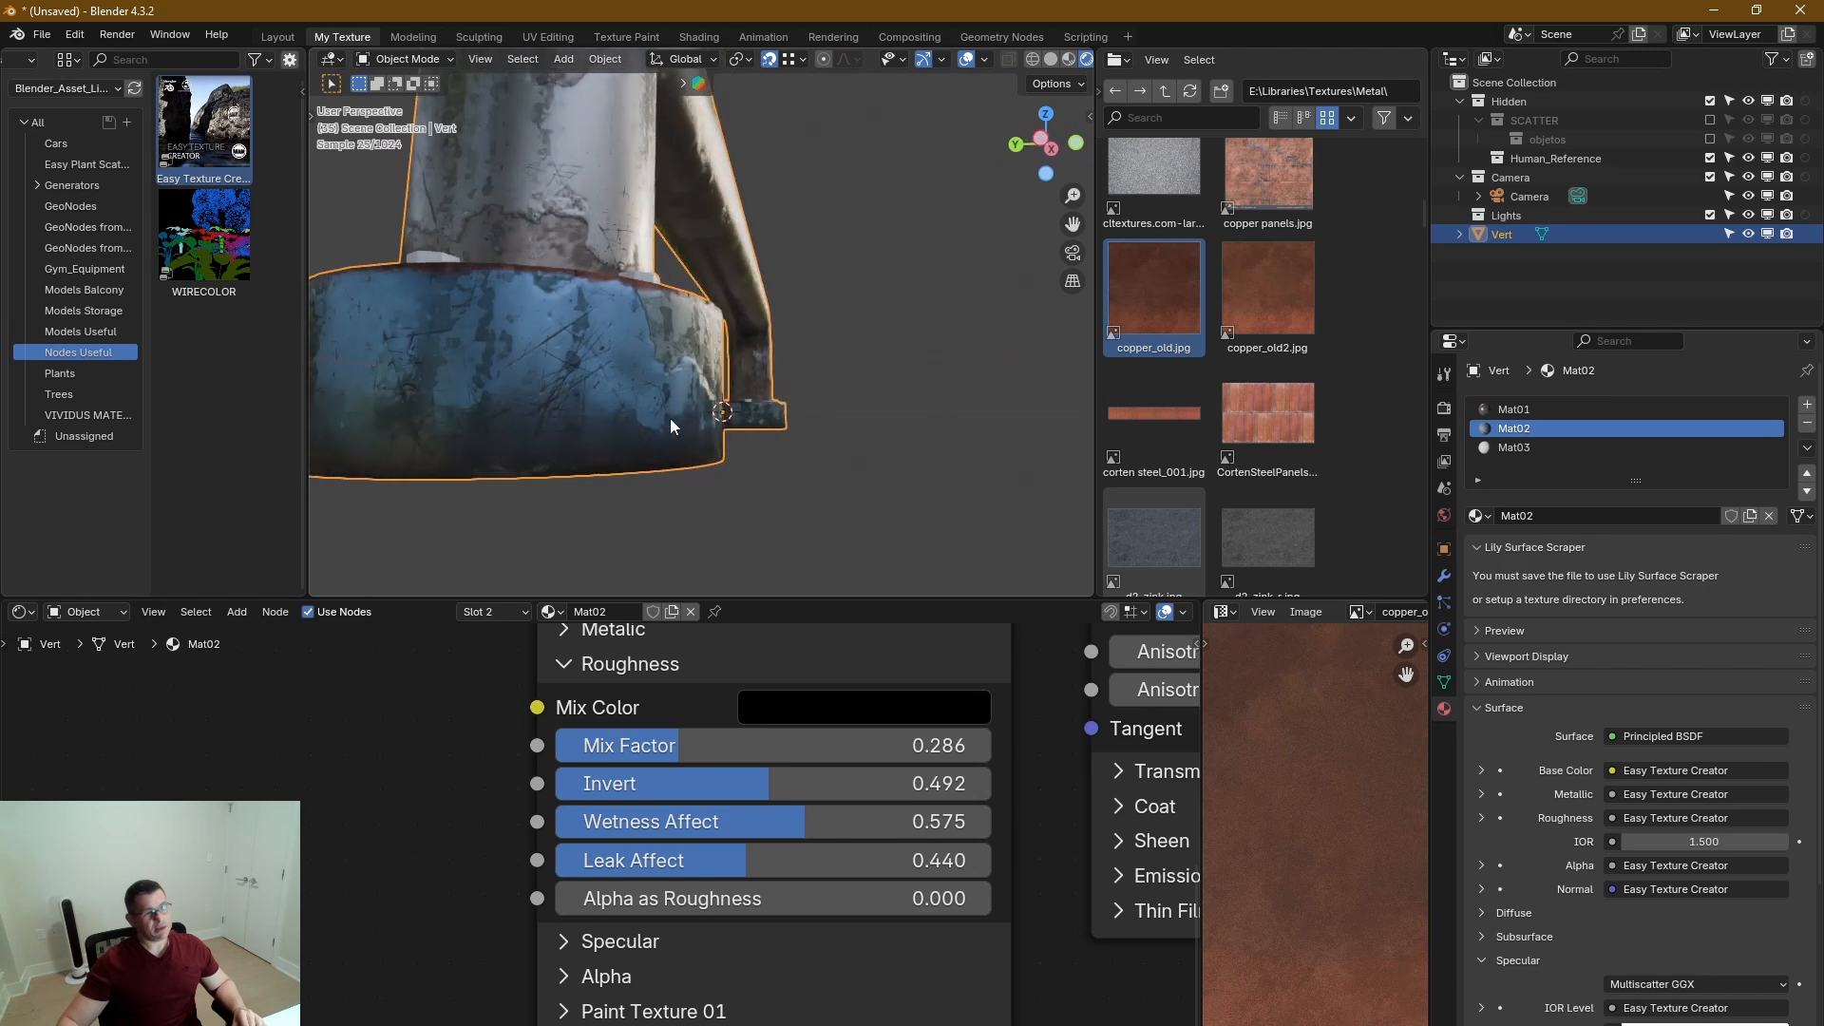
scroll(665, 422, "down", 3)
middle_click_drag(619, 409, 420, 477)
scroll(667, 423, "down", 2)
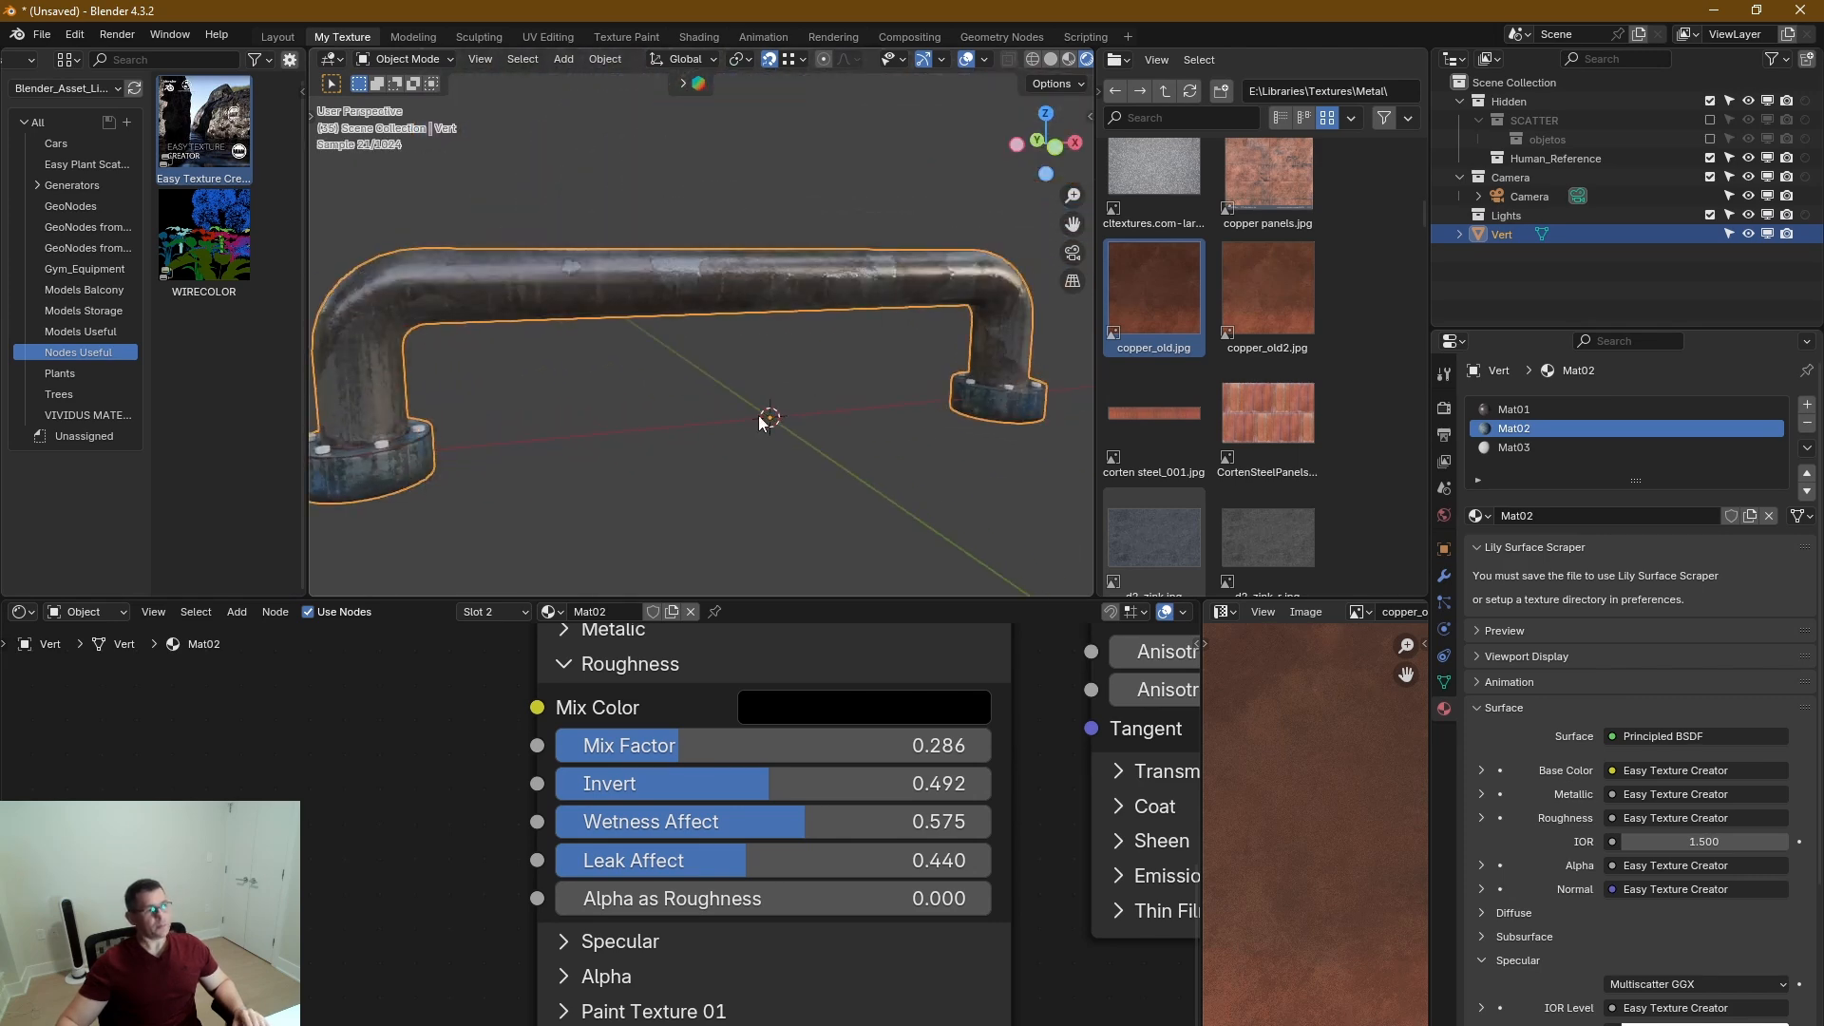
middle_click_drag(1026, 411, 726, 413)
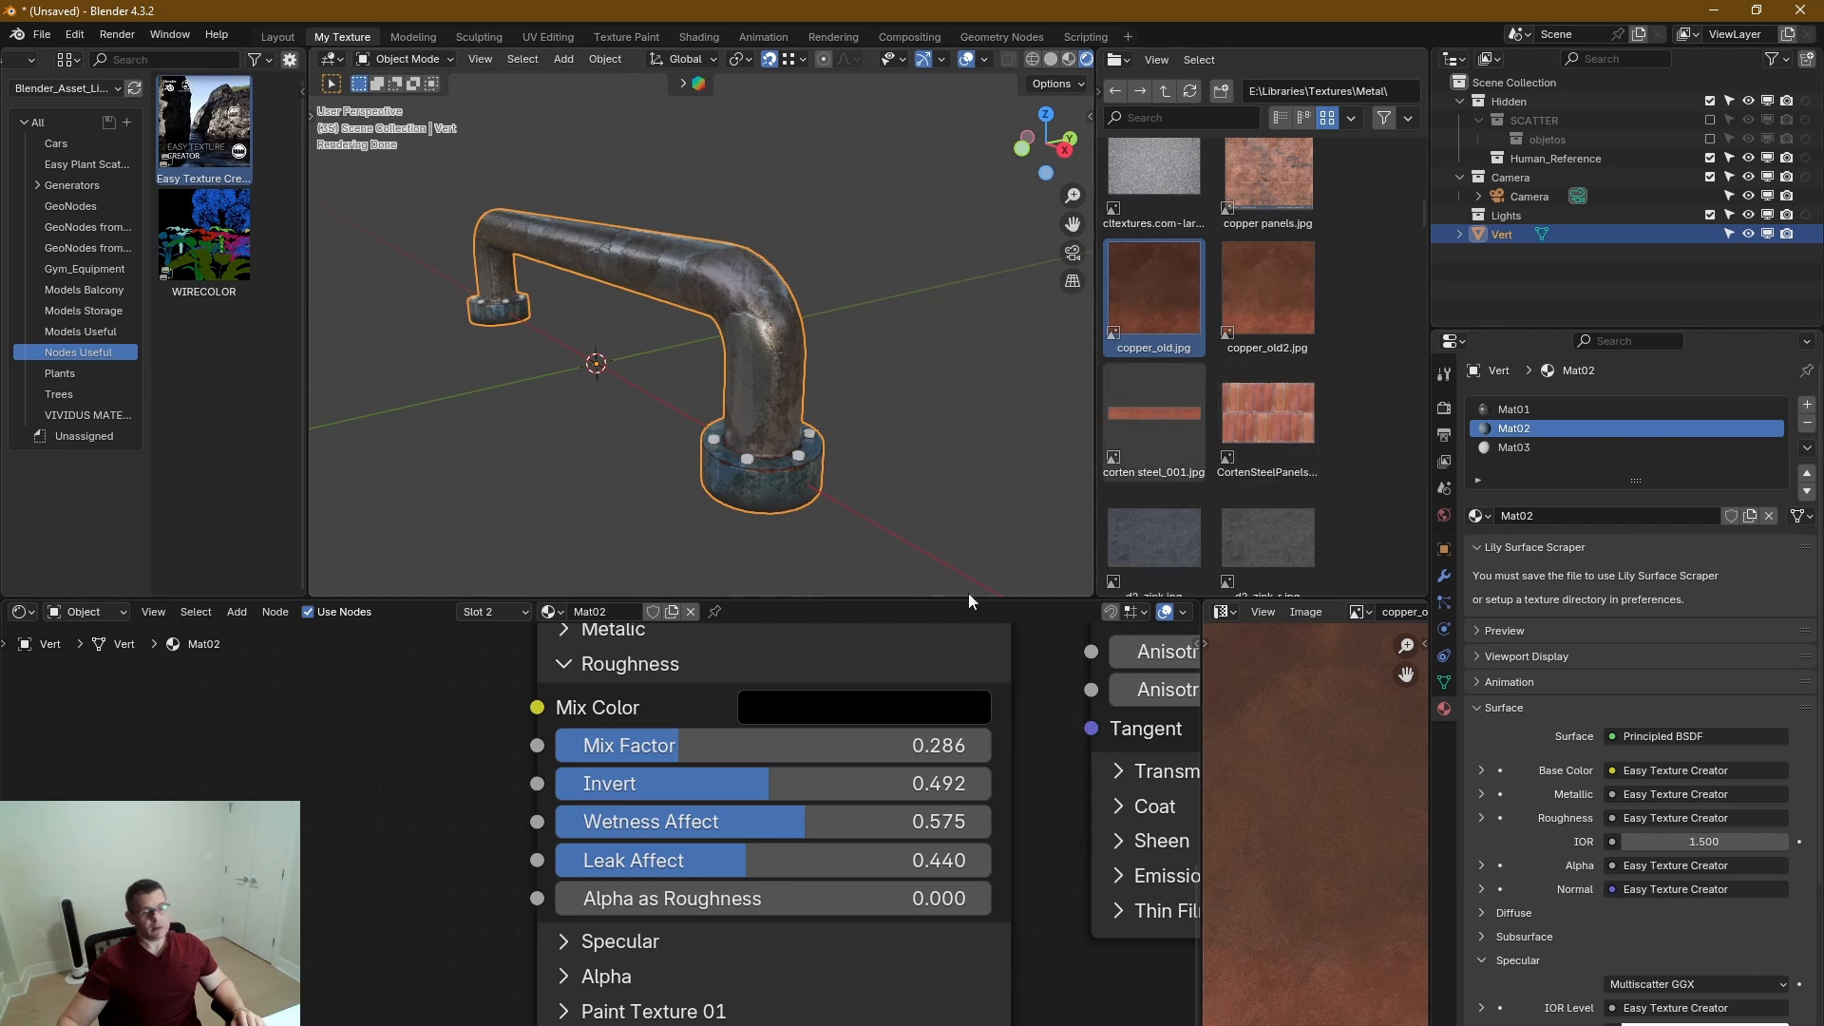
Make Mat03 the active material slot and enter Edit Mode on the handle with nothing selected.
left_click(1516, 447)
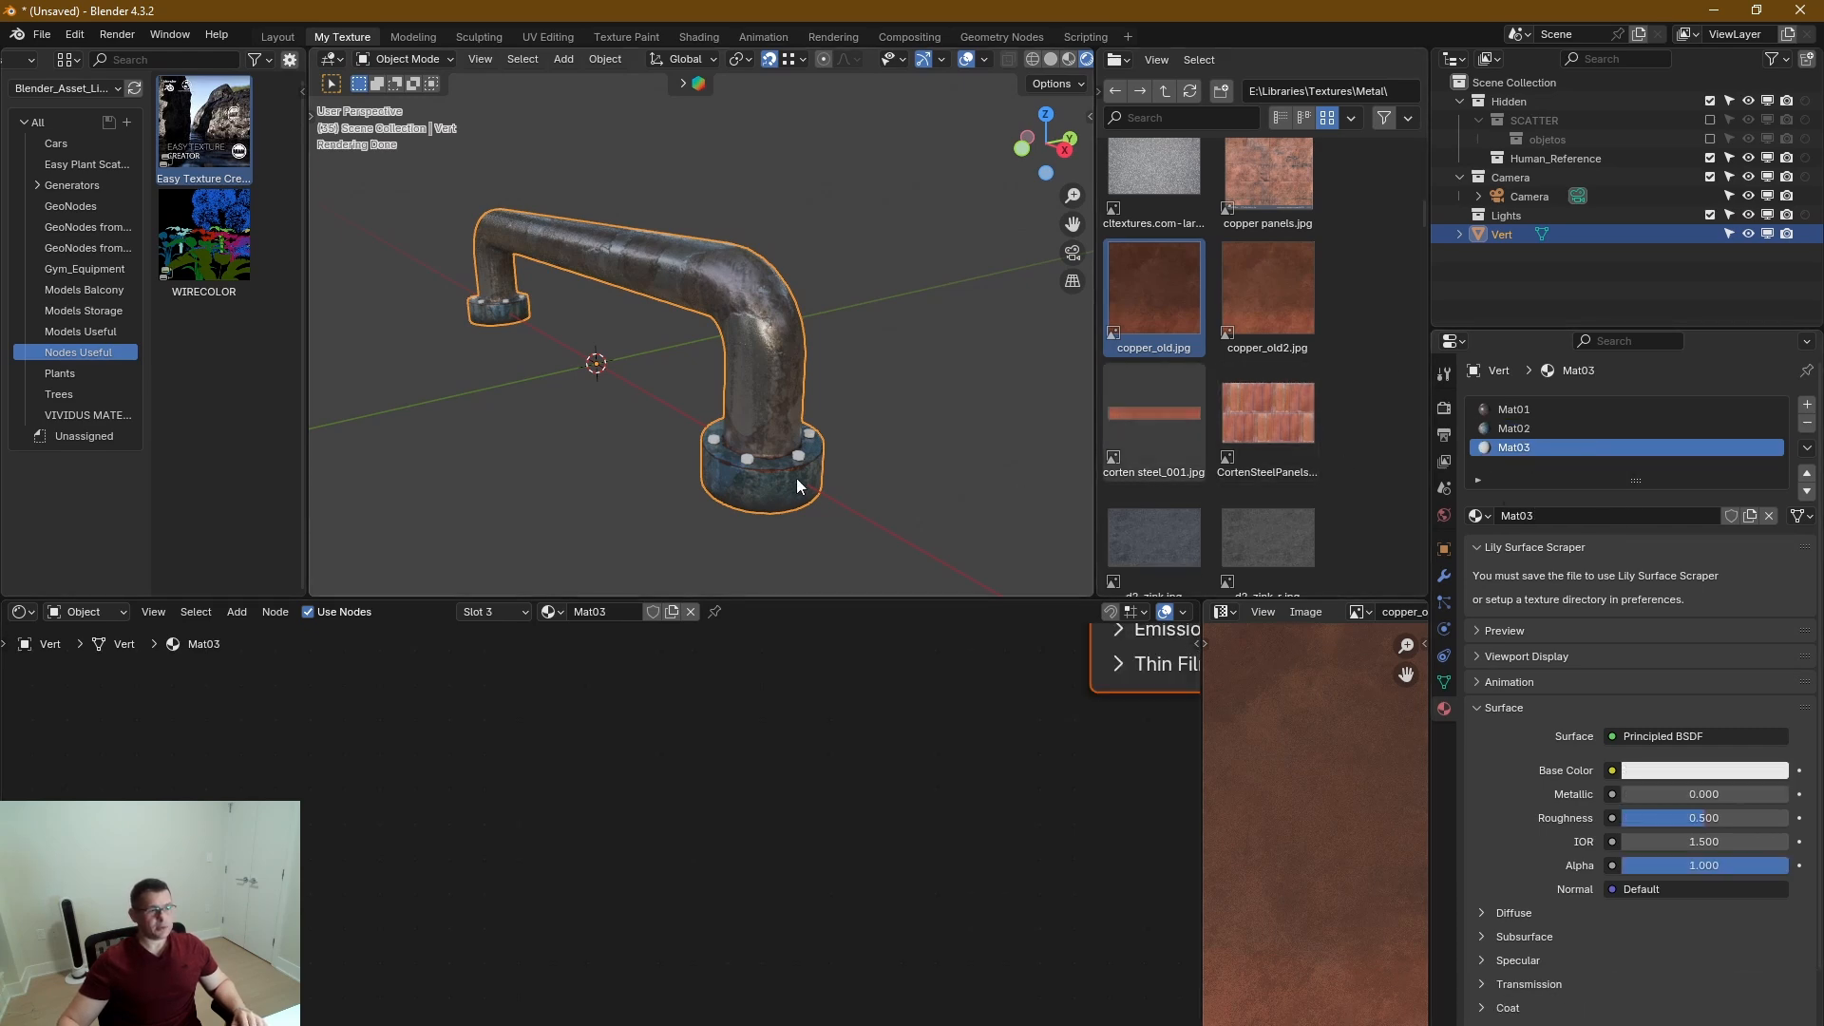
scroll(797, 477, "up", 6)
key("Tab")
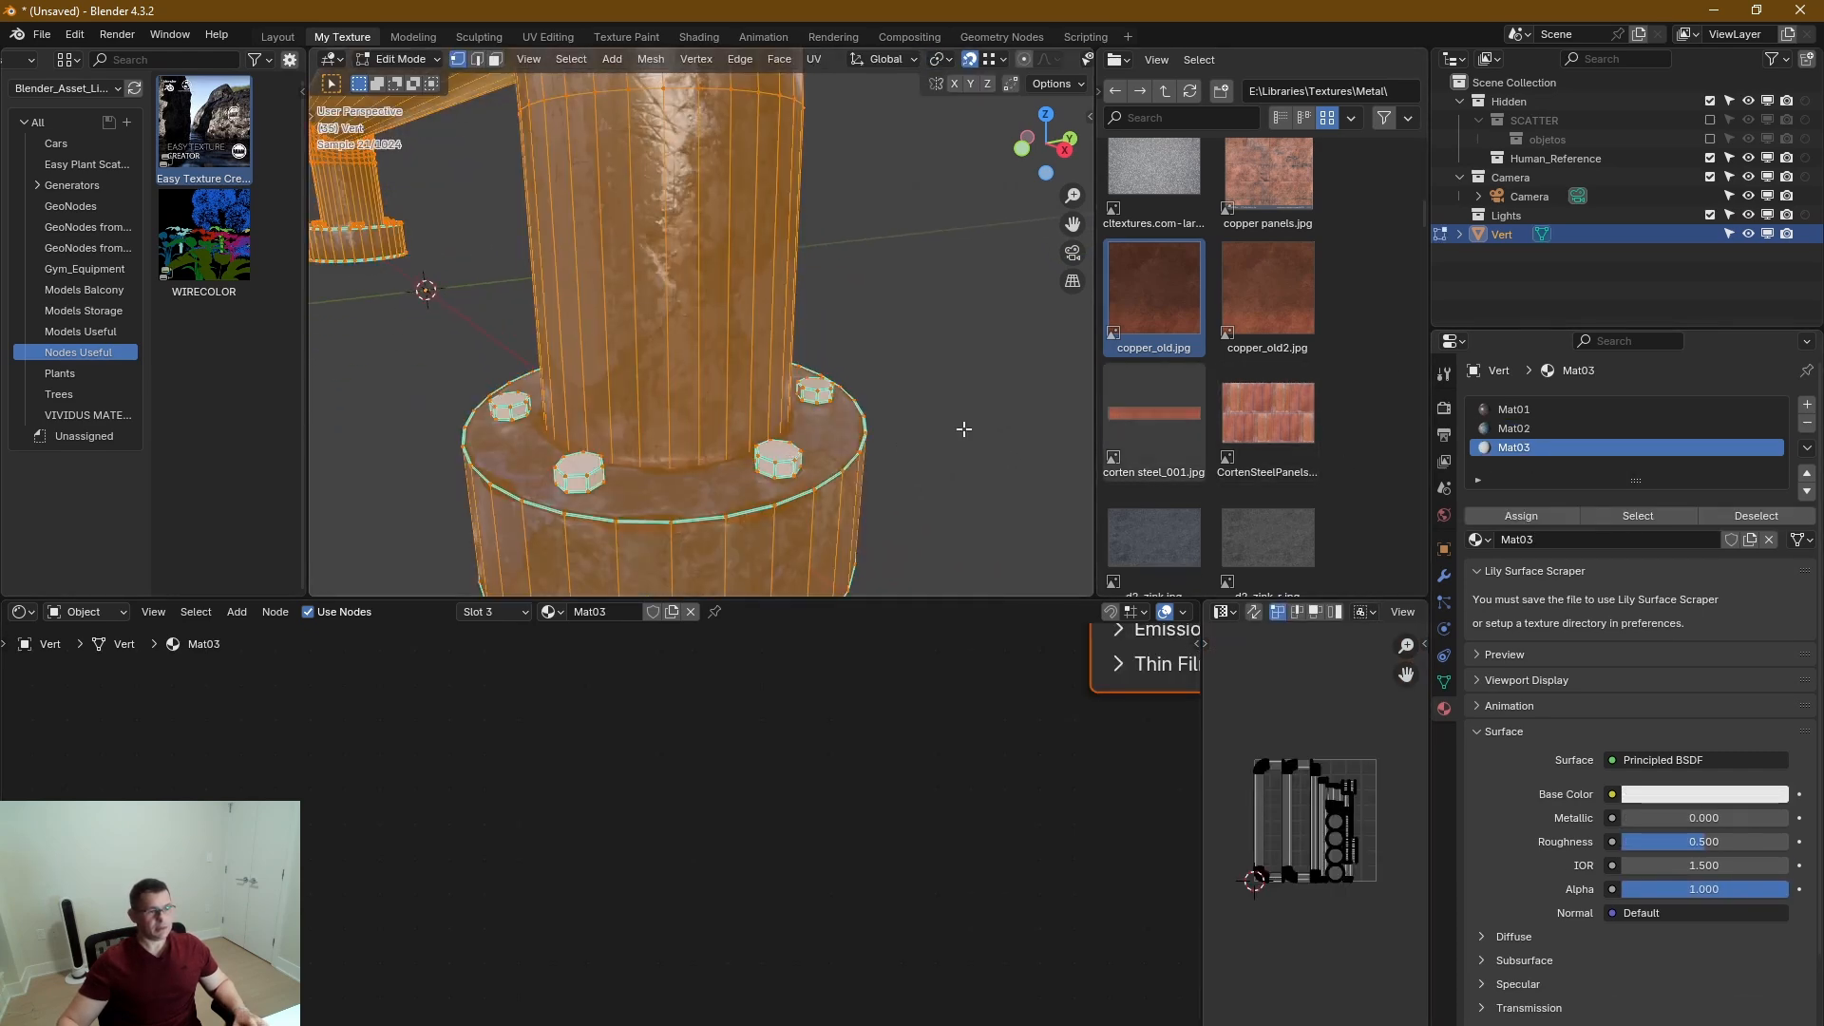
left_click(966, 428)
middle_click_drag(787, 463, 855, 416)
scroll(779, 482, "up", 4)
middle_click_drag(779, 482, 760, 446)
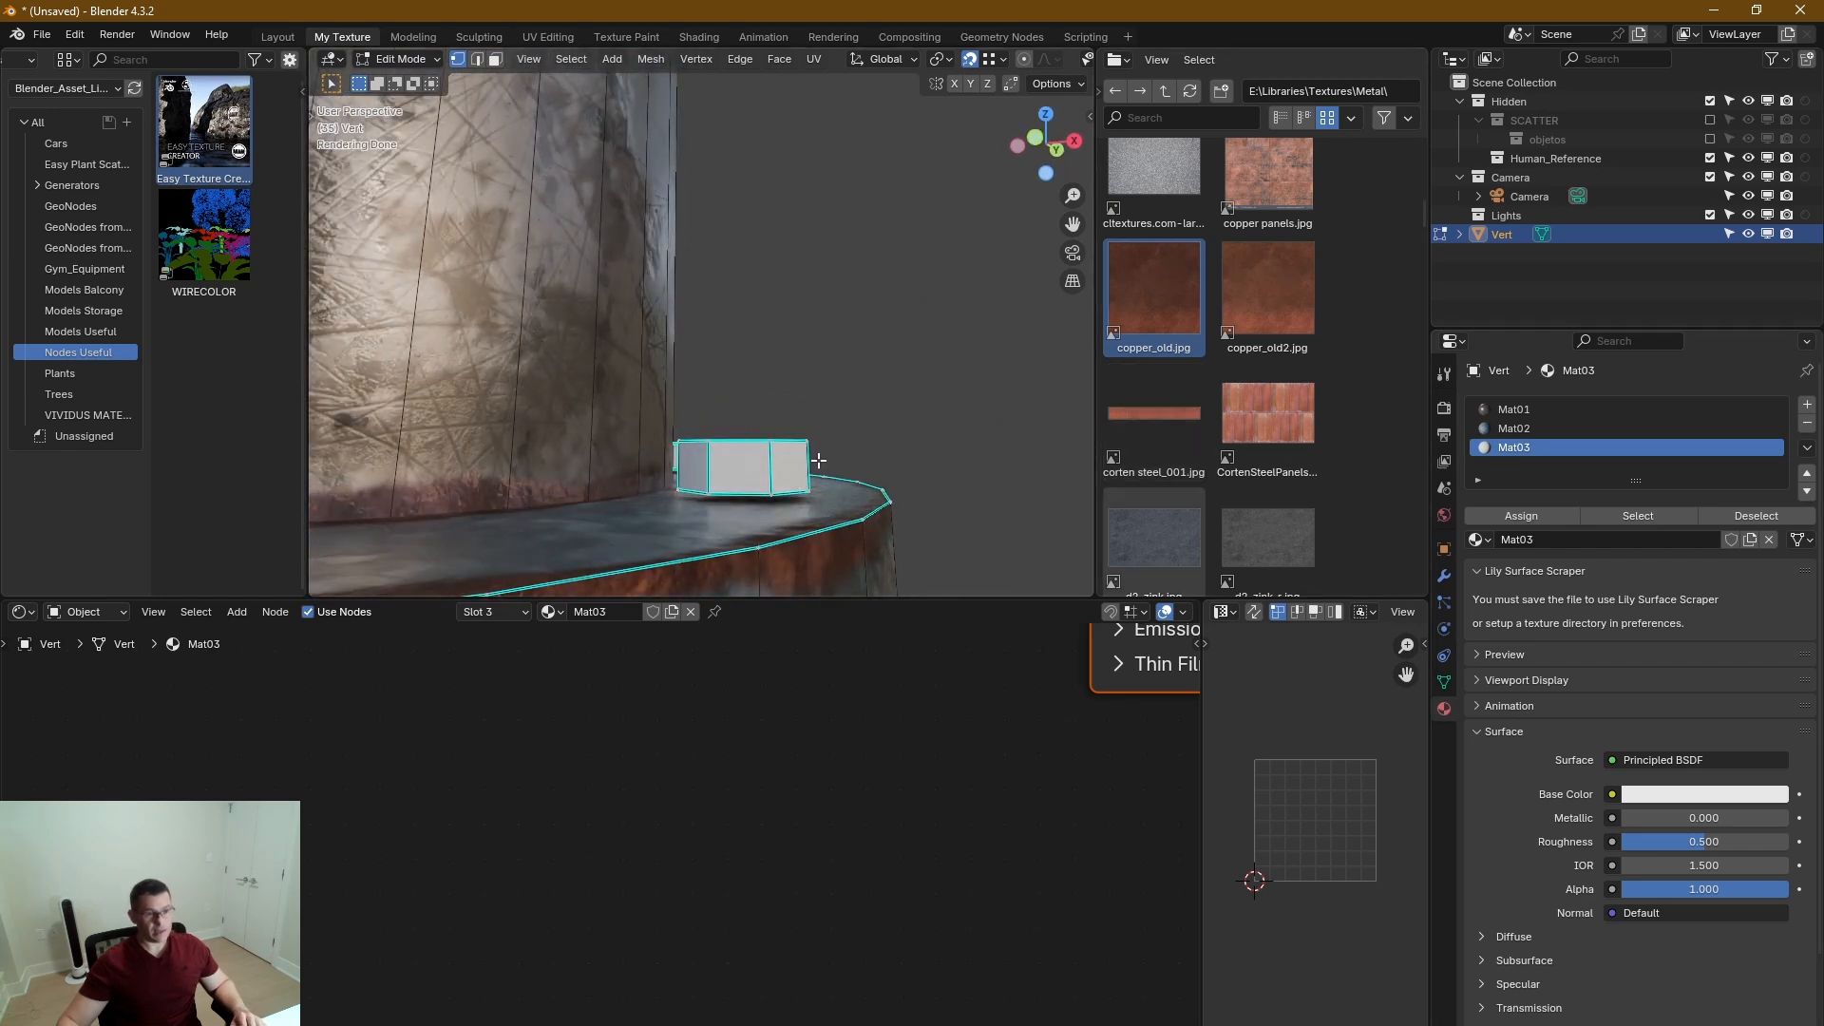
Select all faces assigned to Mat03, lower the bolt heads about 0.001 m along Z and return to Object Mode.
left_click(1627, 513)
key("g")
key("z")
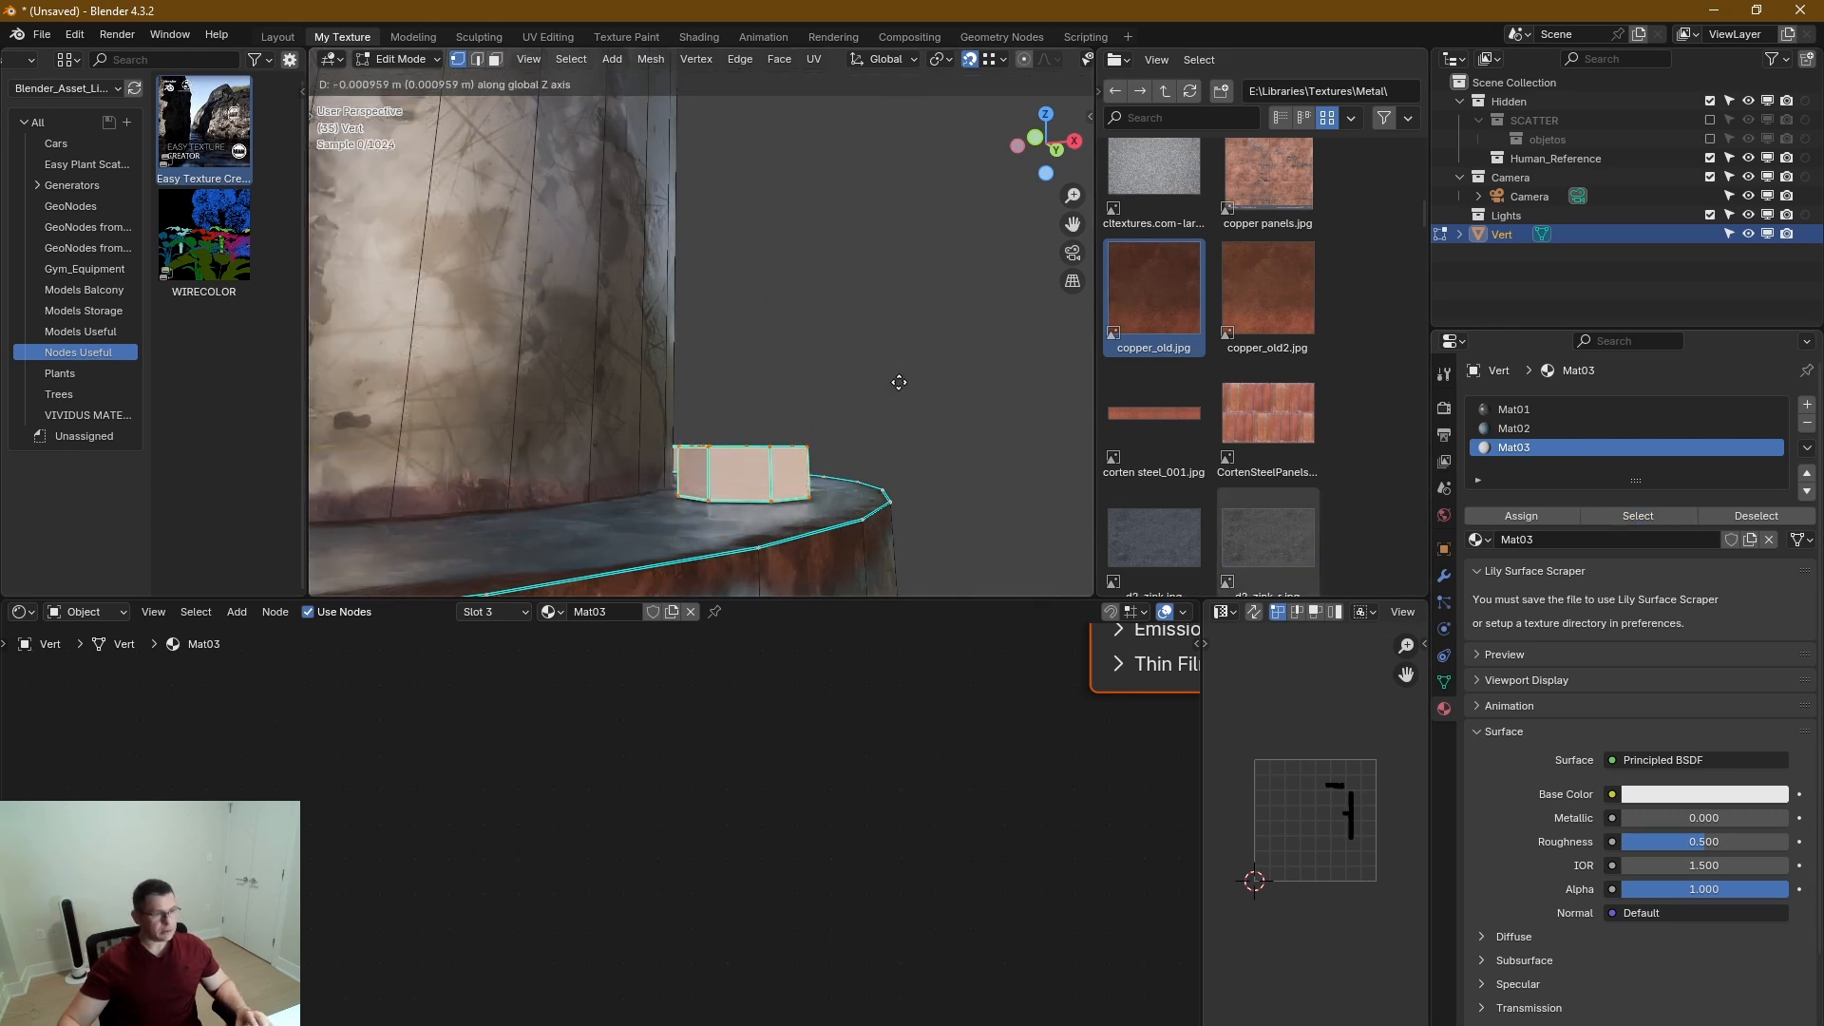
left_click(895, 381)
key("Tab")
scroll(779, 489, "down", 5)
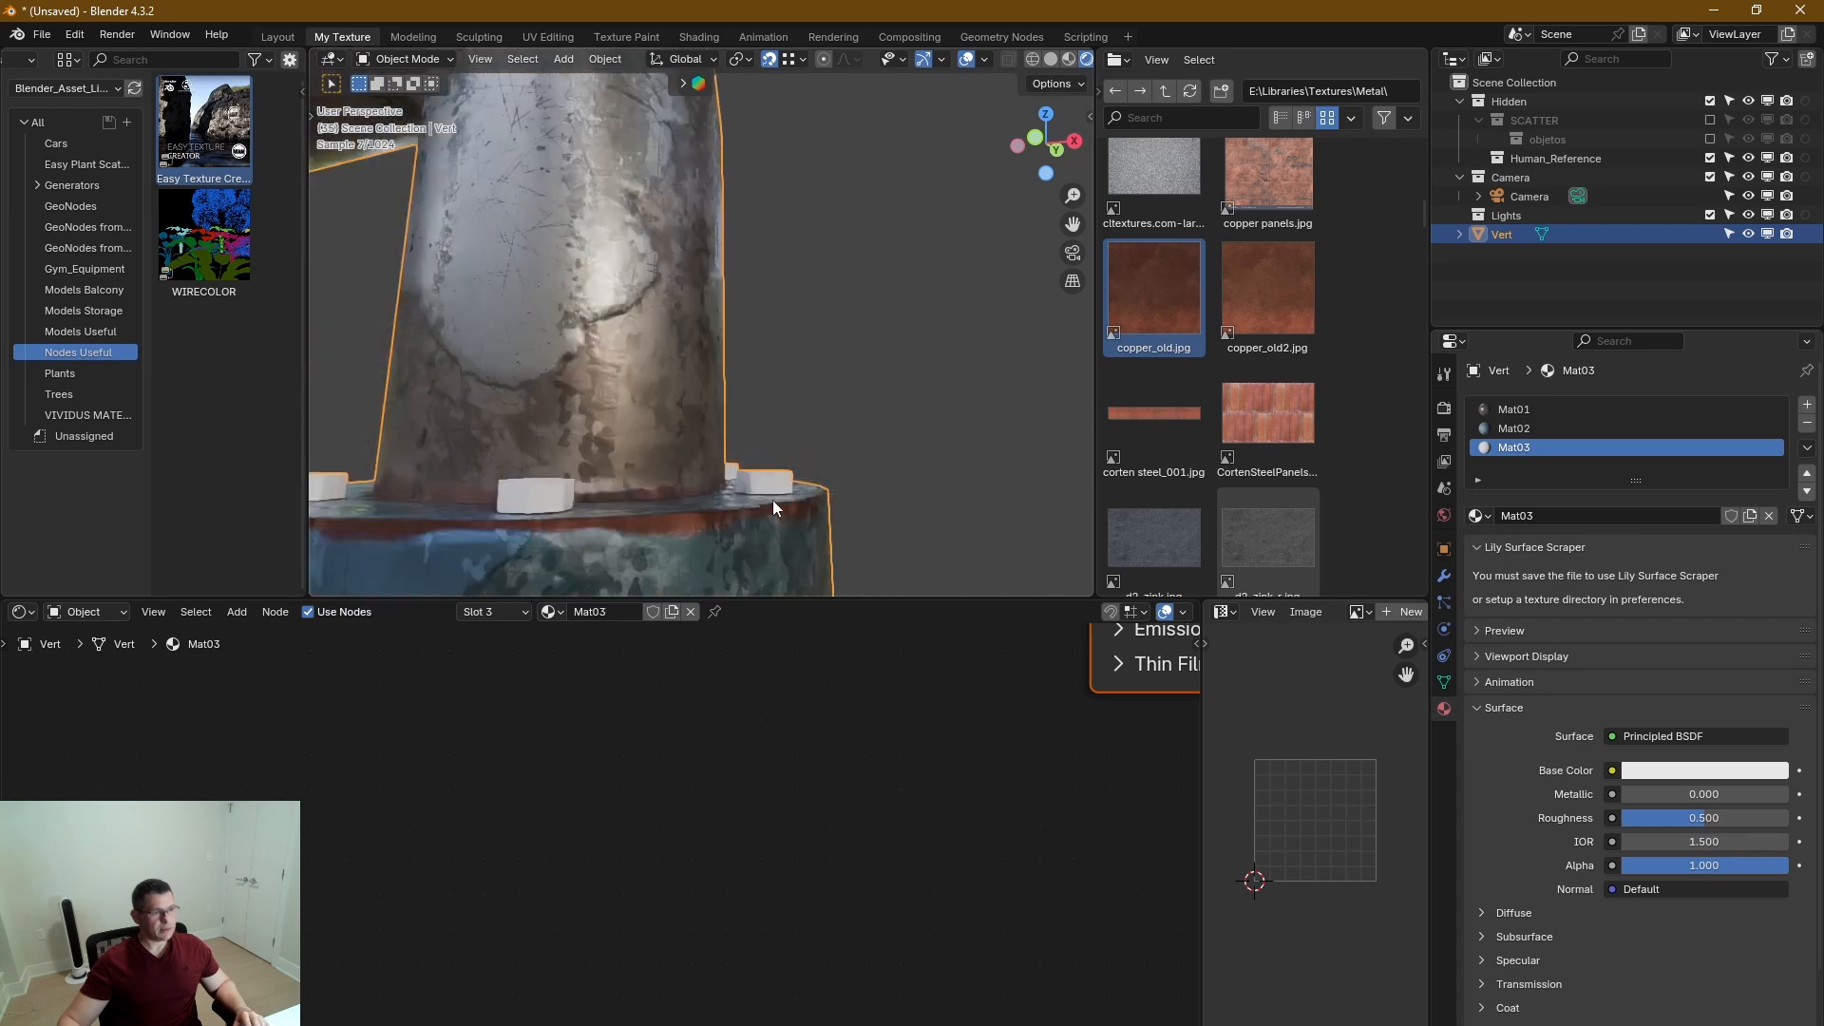
Paste the copied Easy Texture Creator setup into Mat03 and connect its Color, Metallic, Roughness, Alpha, Normal and Specular outputs to the Principled BSDF.
middle_click_drag(772, 499, 888, 482)
scroll(734, 546, "down", 4)
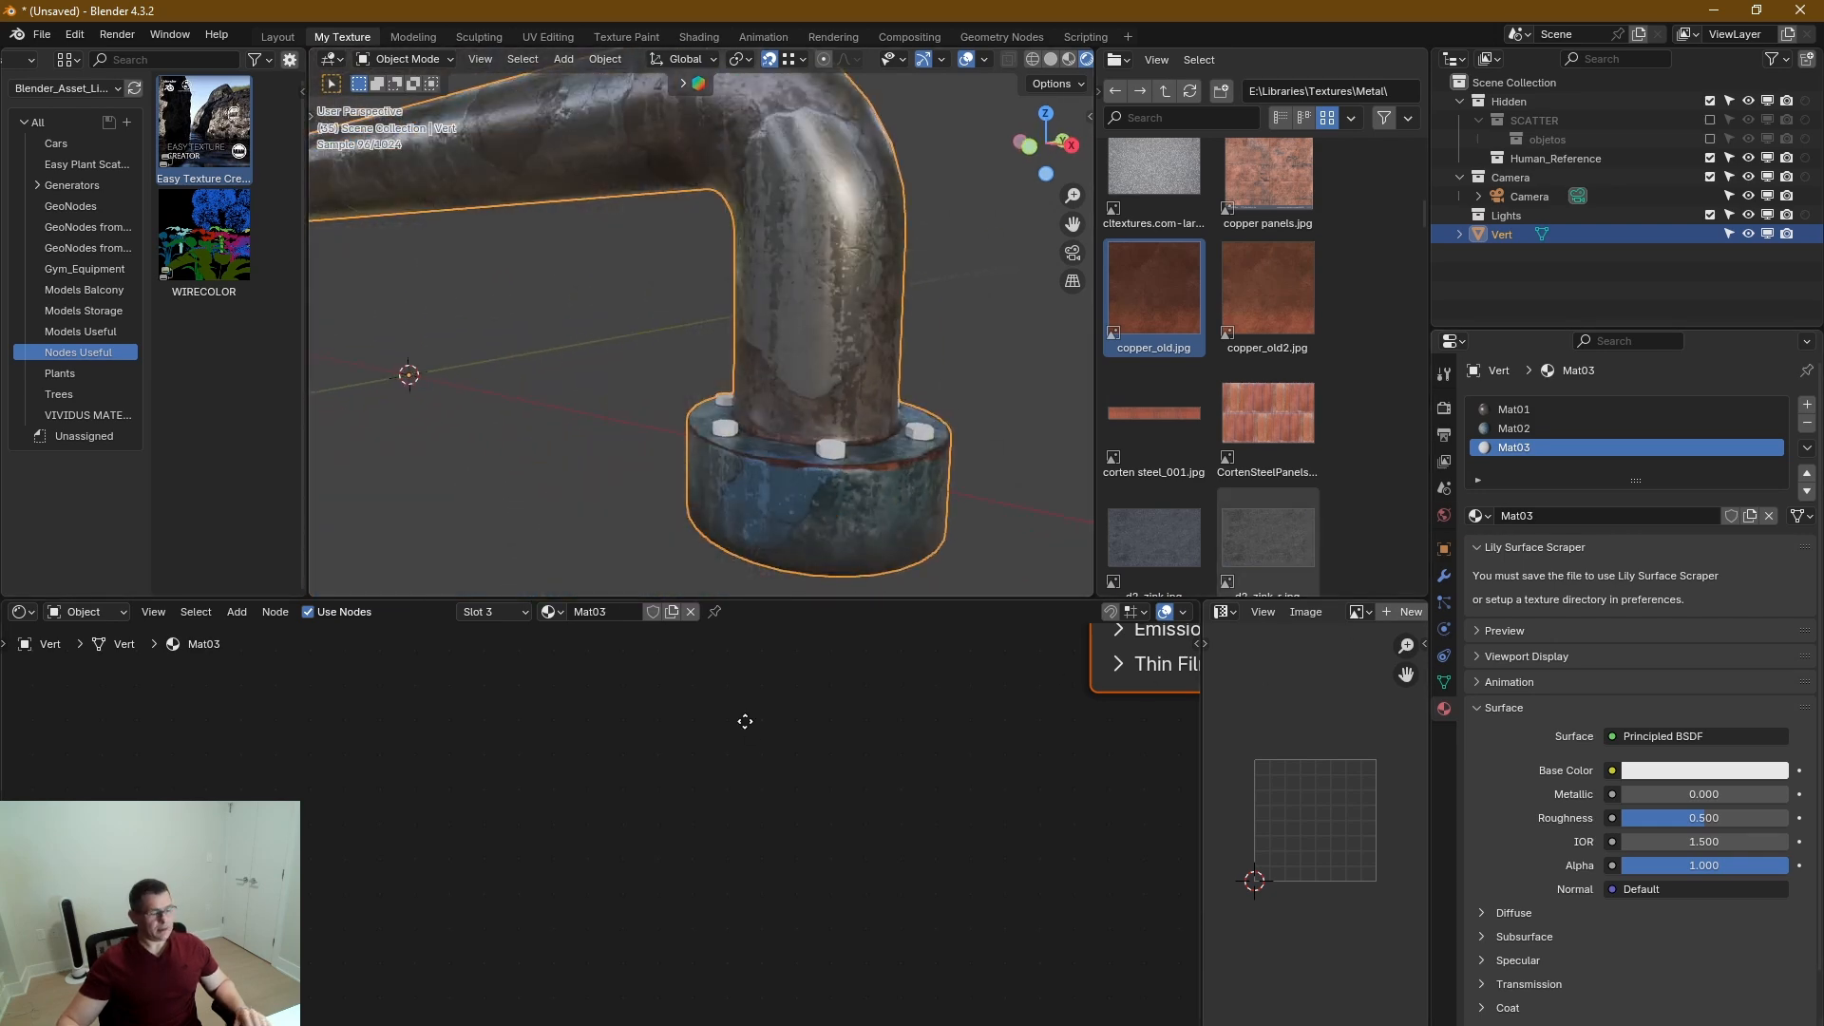
key("Home")
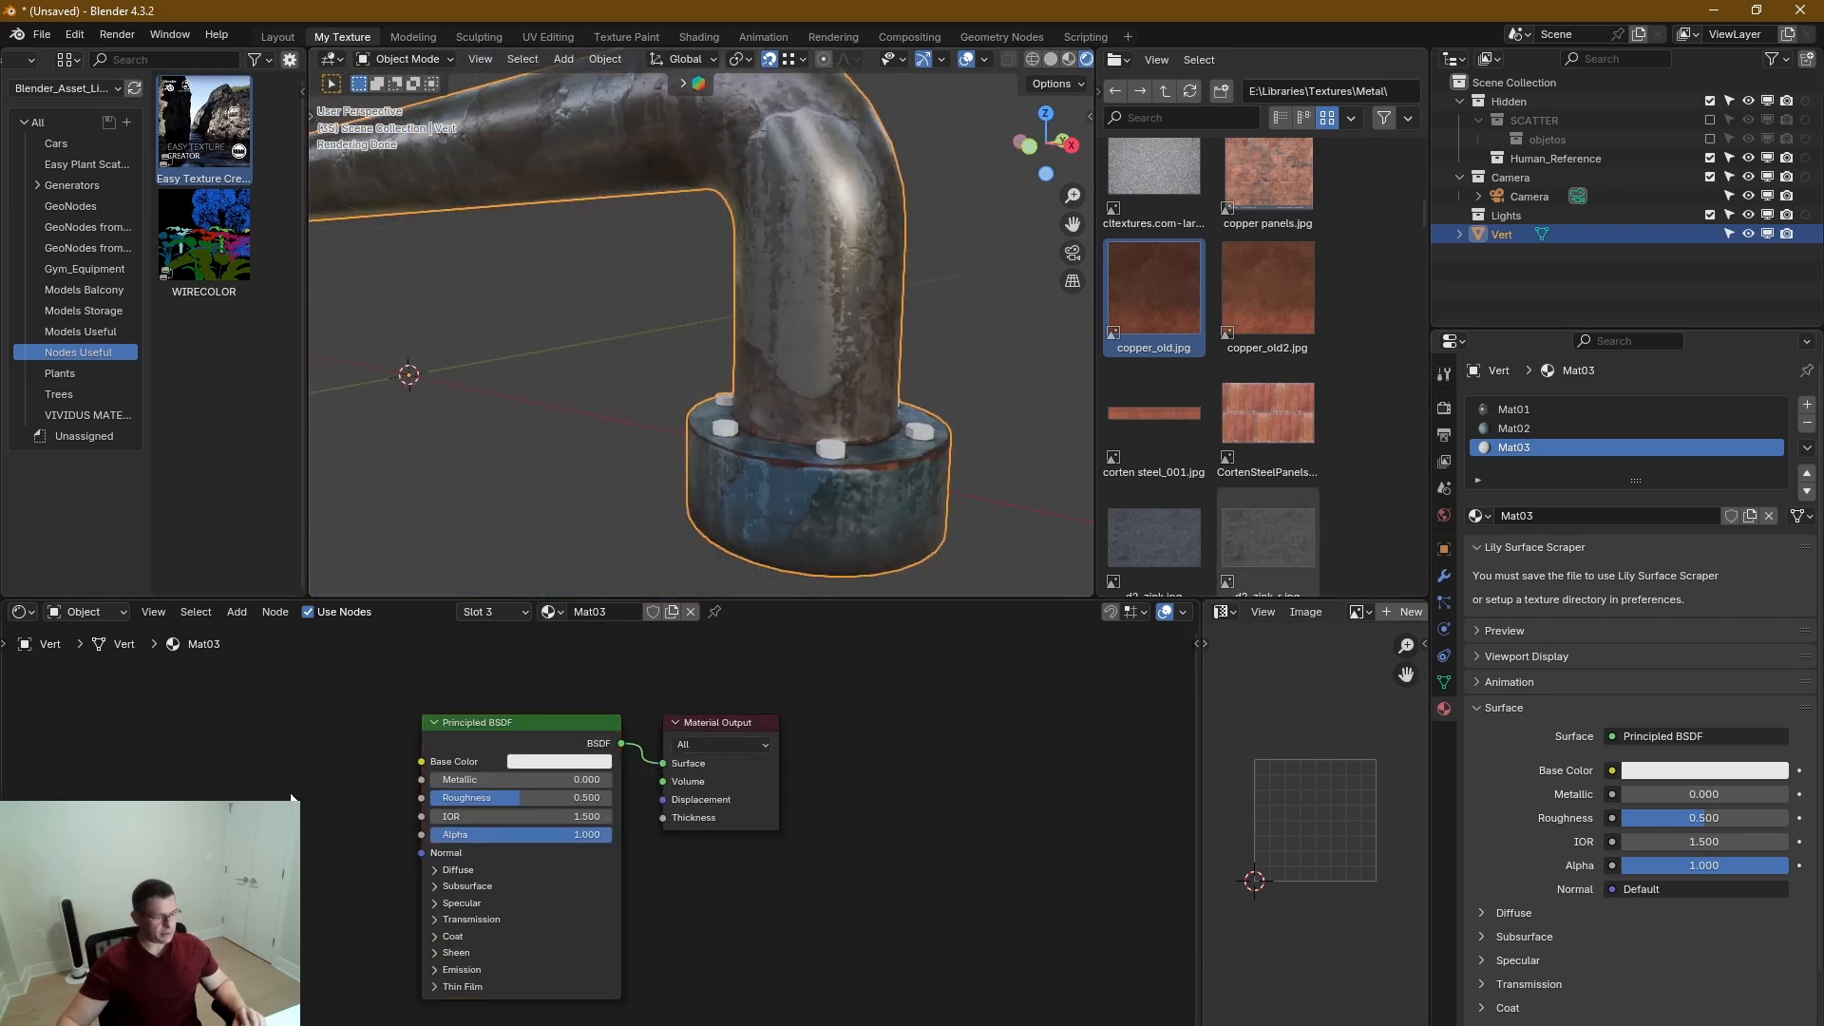
key("ctrl+v")
middle_click_drag(300, 796, 474, 807)
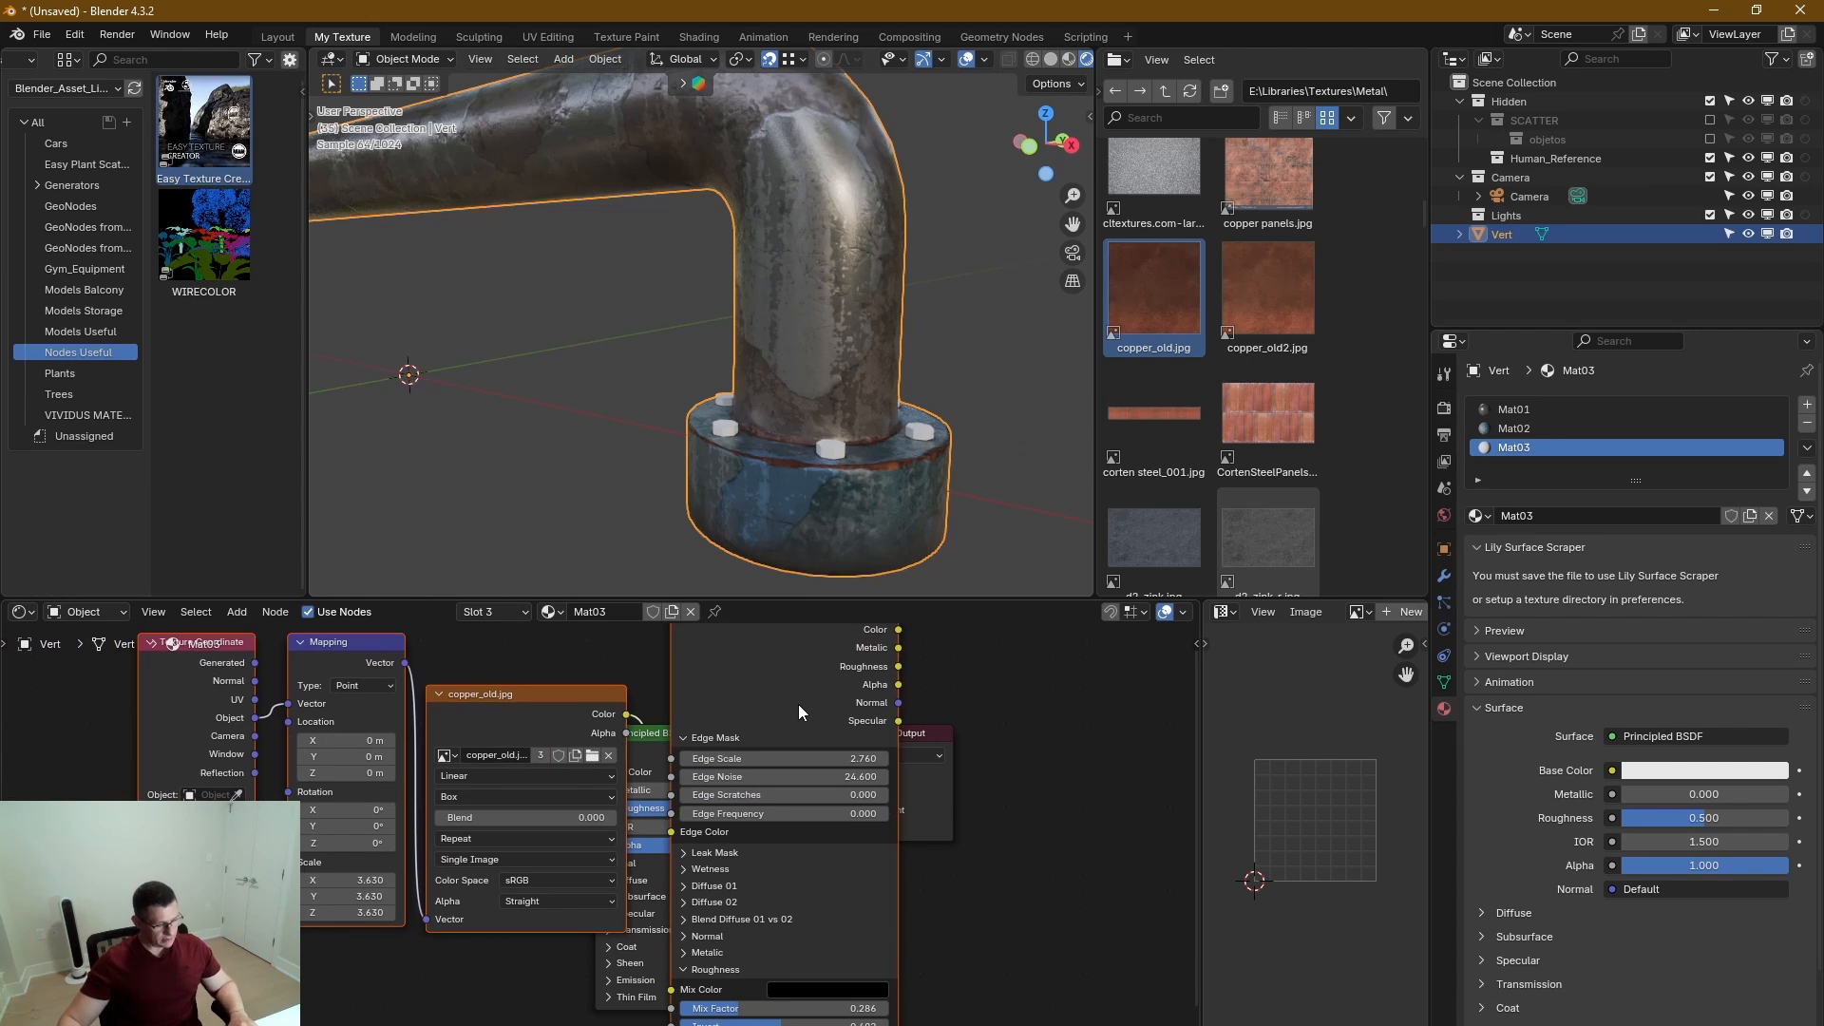
left_click_drag(798, 704, 430, 846)
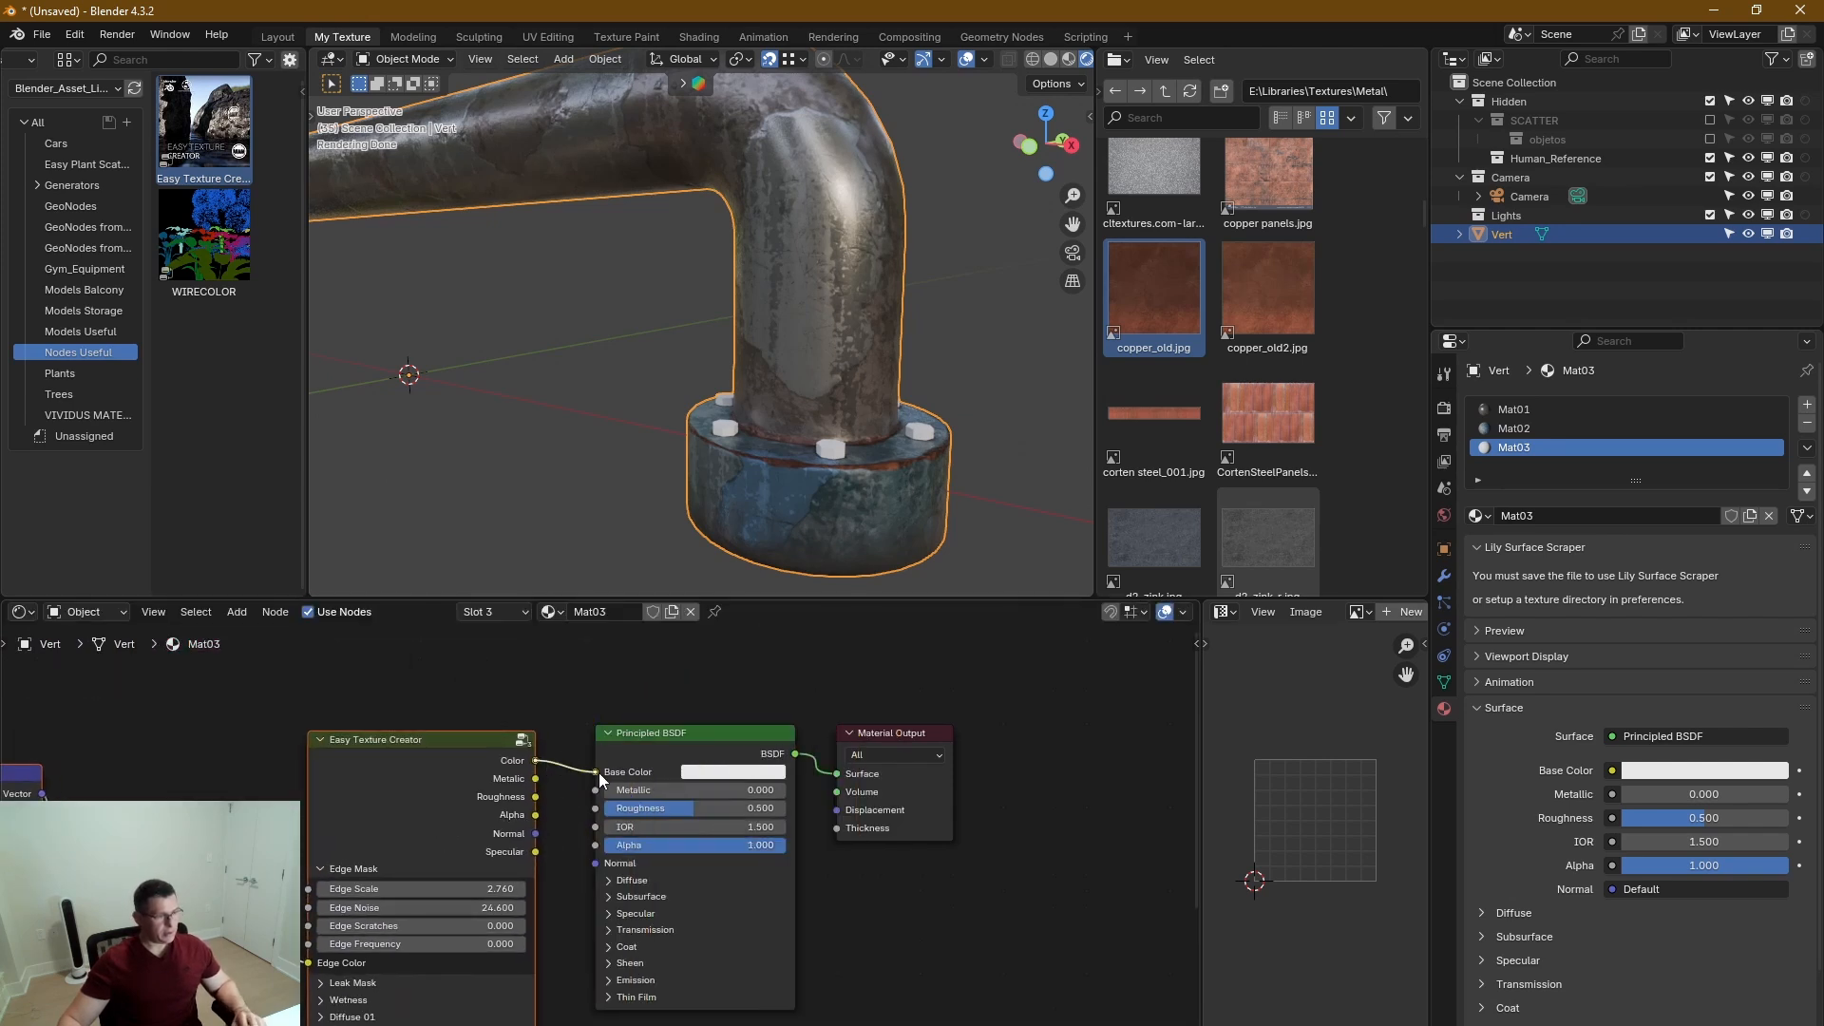
left_click_drag(598, 772, 596, 954)
left_click(606, 914)
scroll(874, 441, "up", 6)
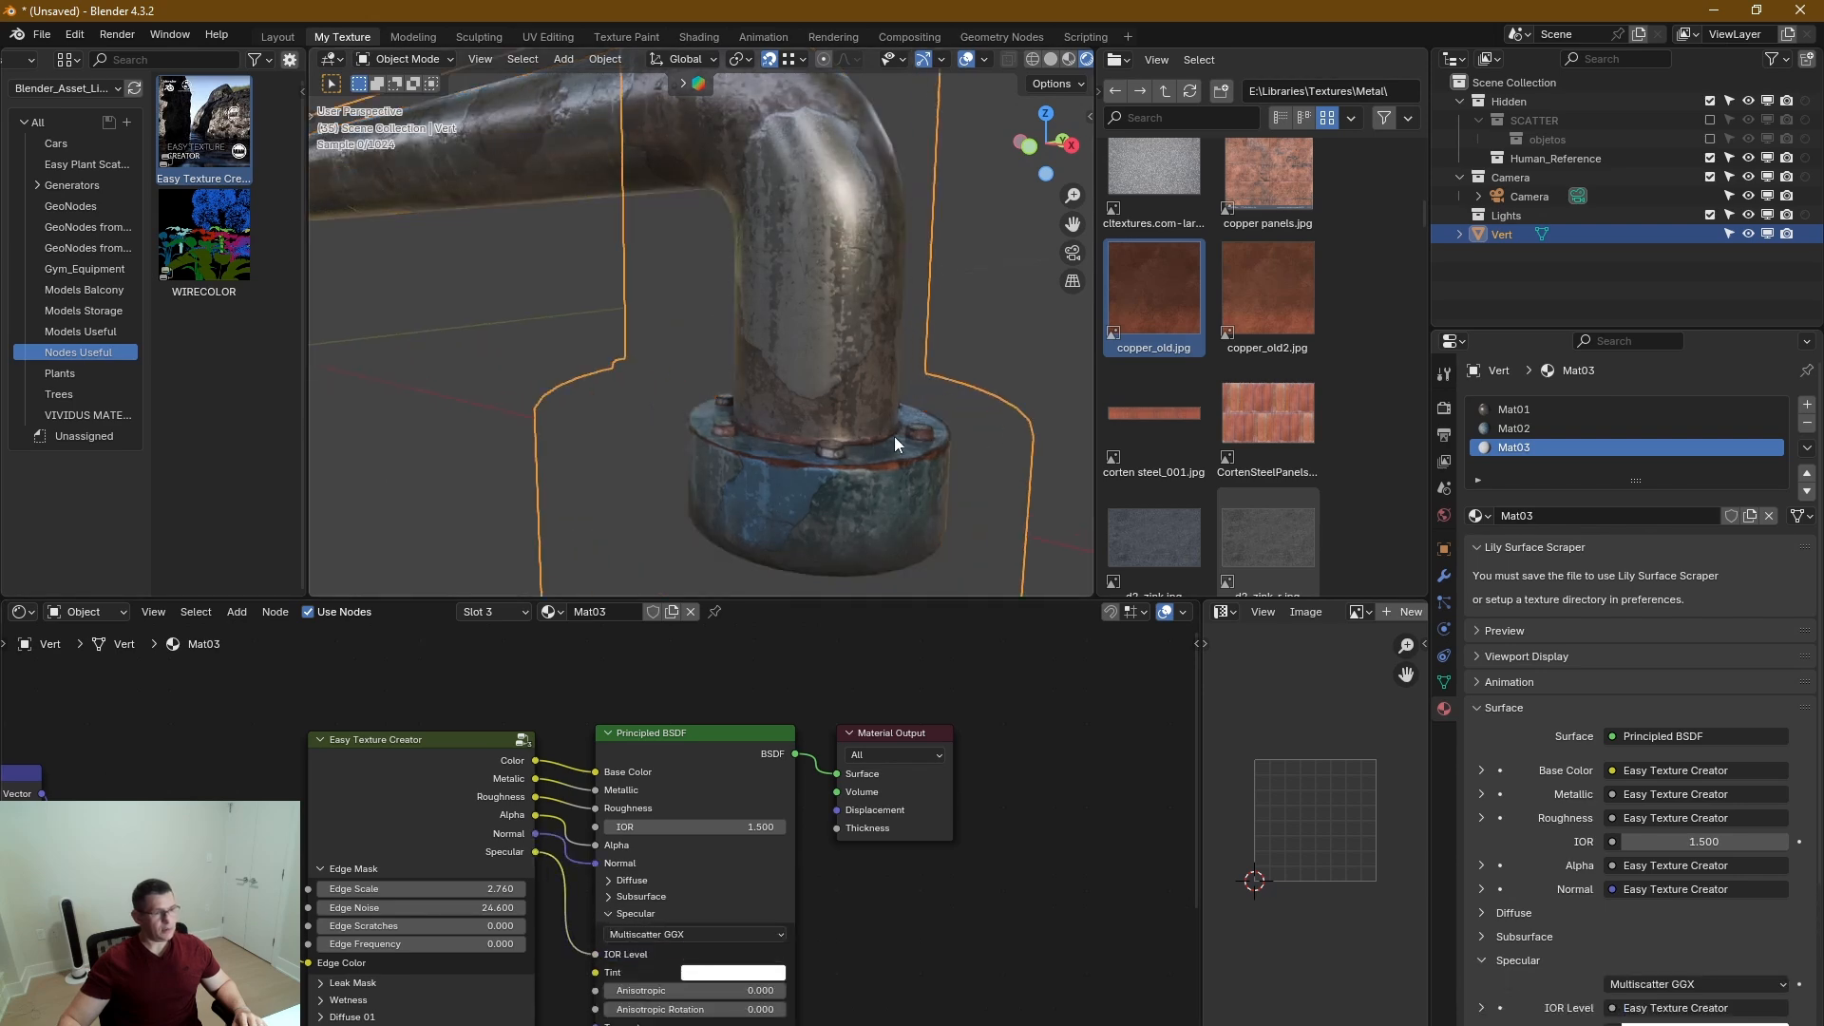
scroll(765, 461, "down", 10)
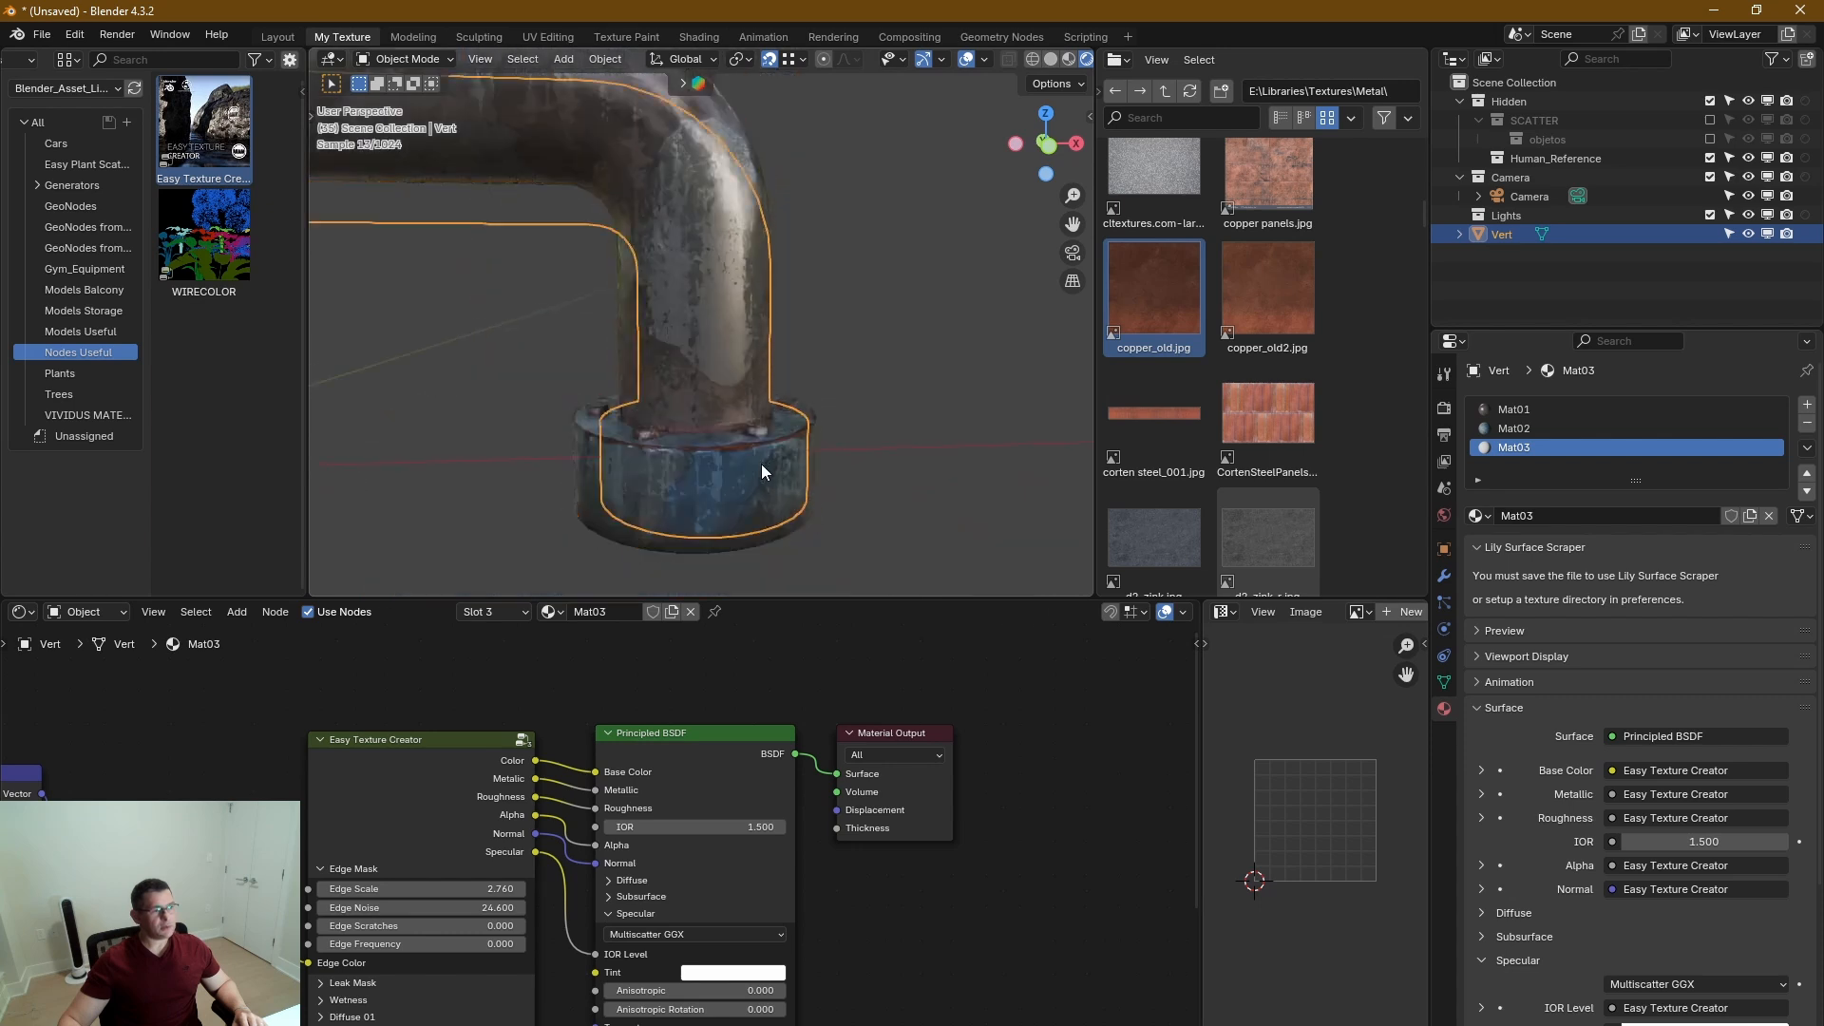
middle_click_drag(718, 460, 811, 517)
scroll(790, 466, "down", 3)
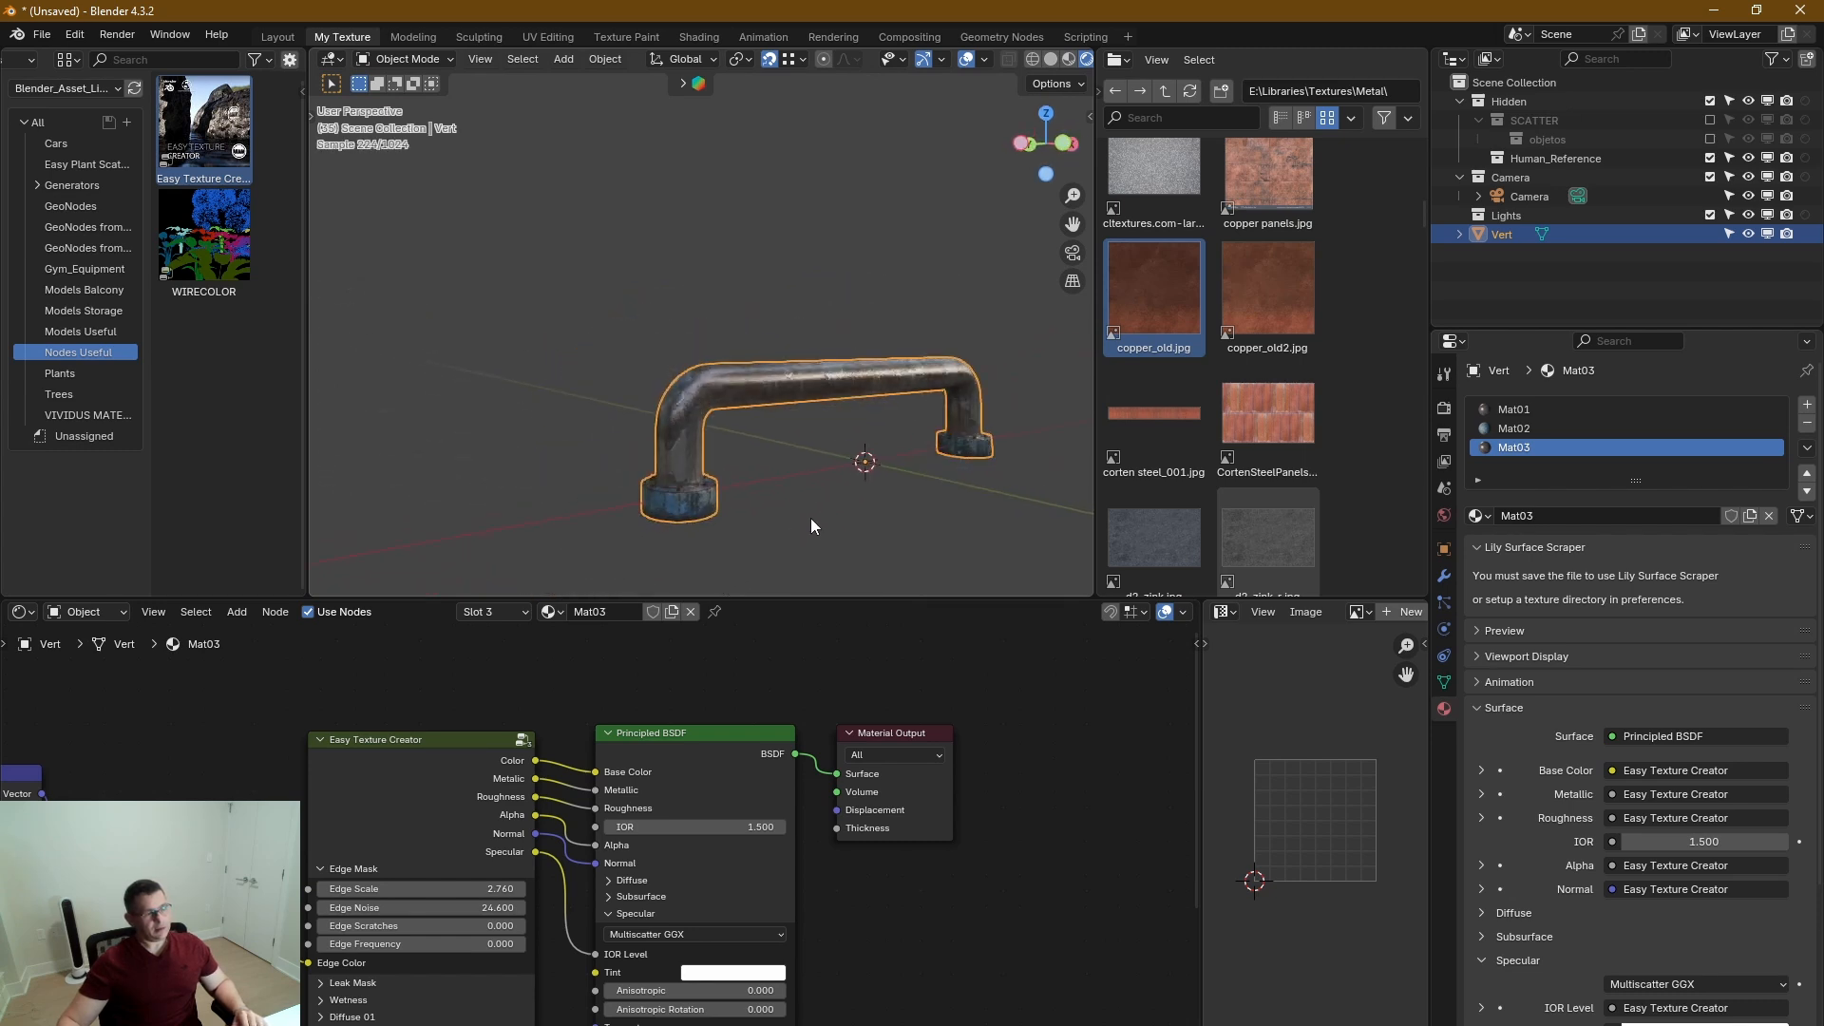
Deselect the handle and enable Scene World lighting for the rendered viewport.
left_click(811, 517)
scroll(796, 463, "up", 4)
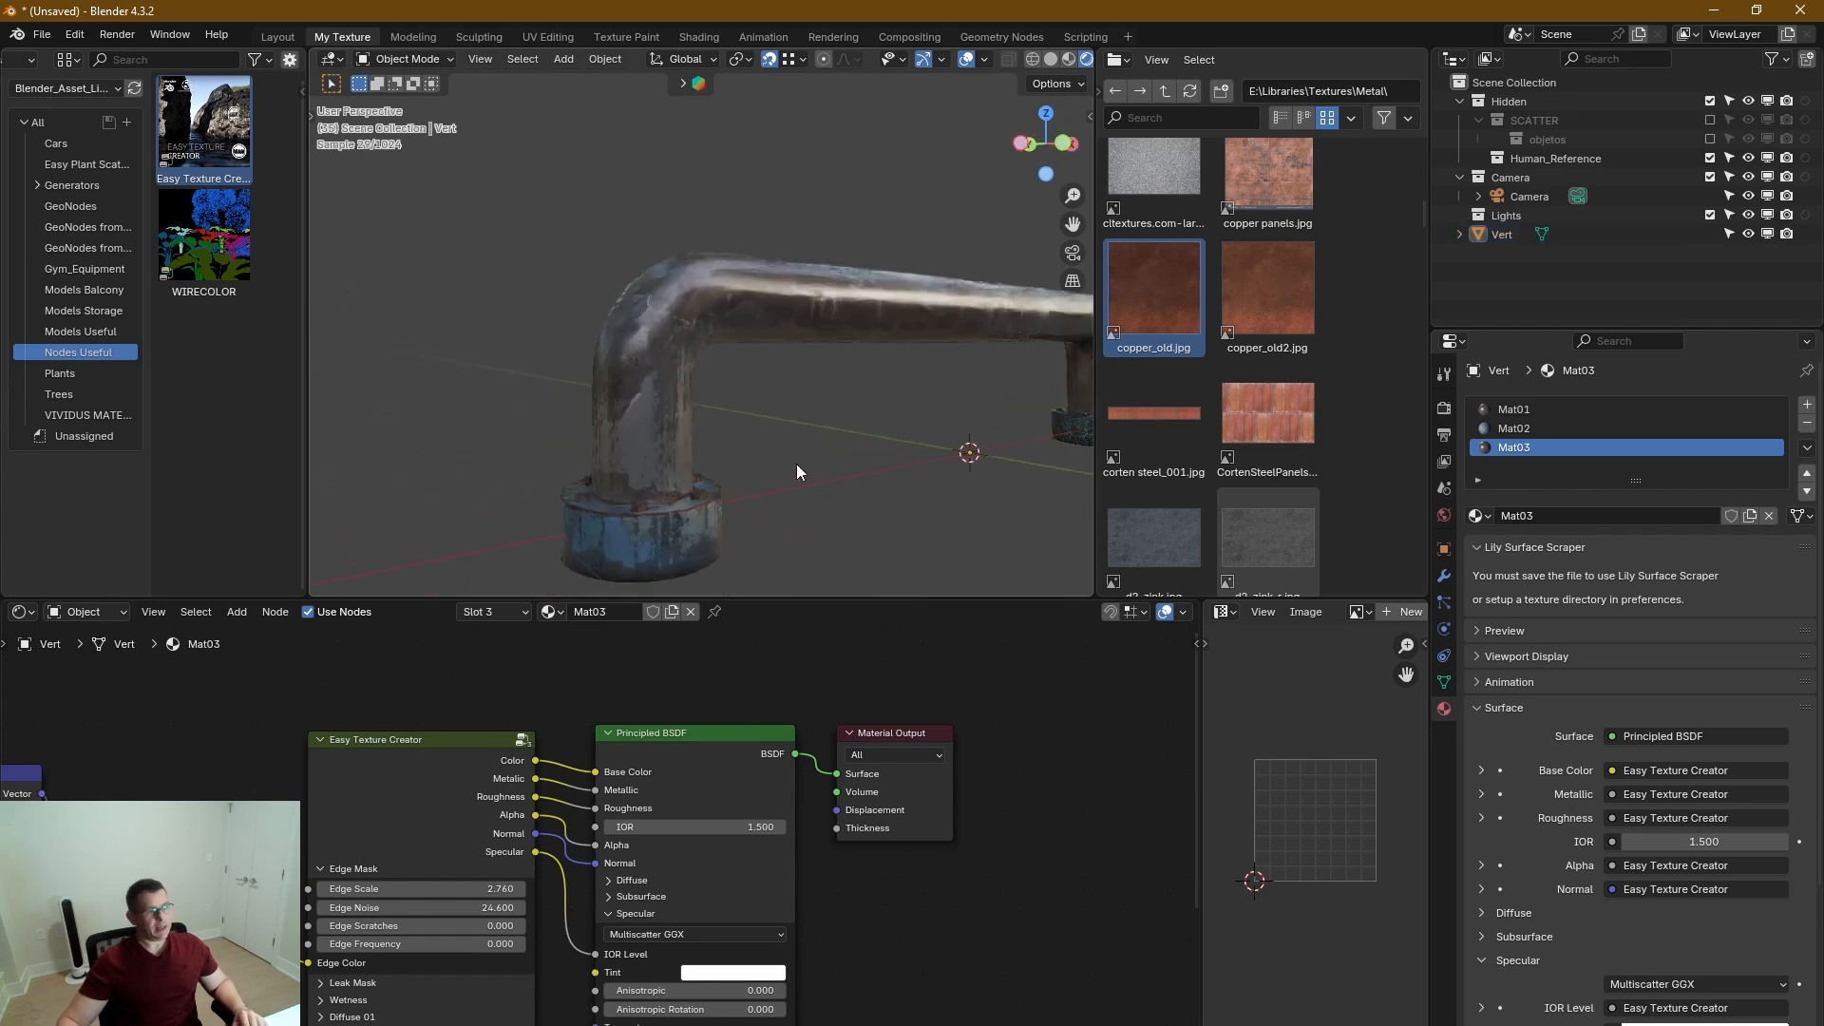
left_click(986, 60)
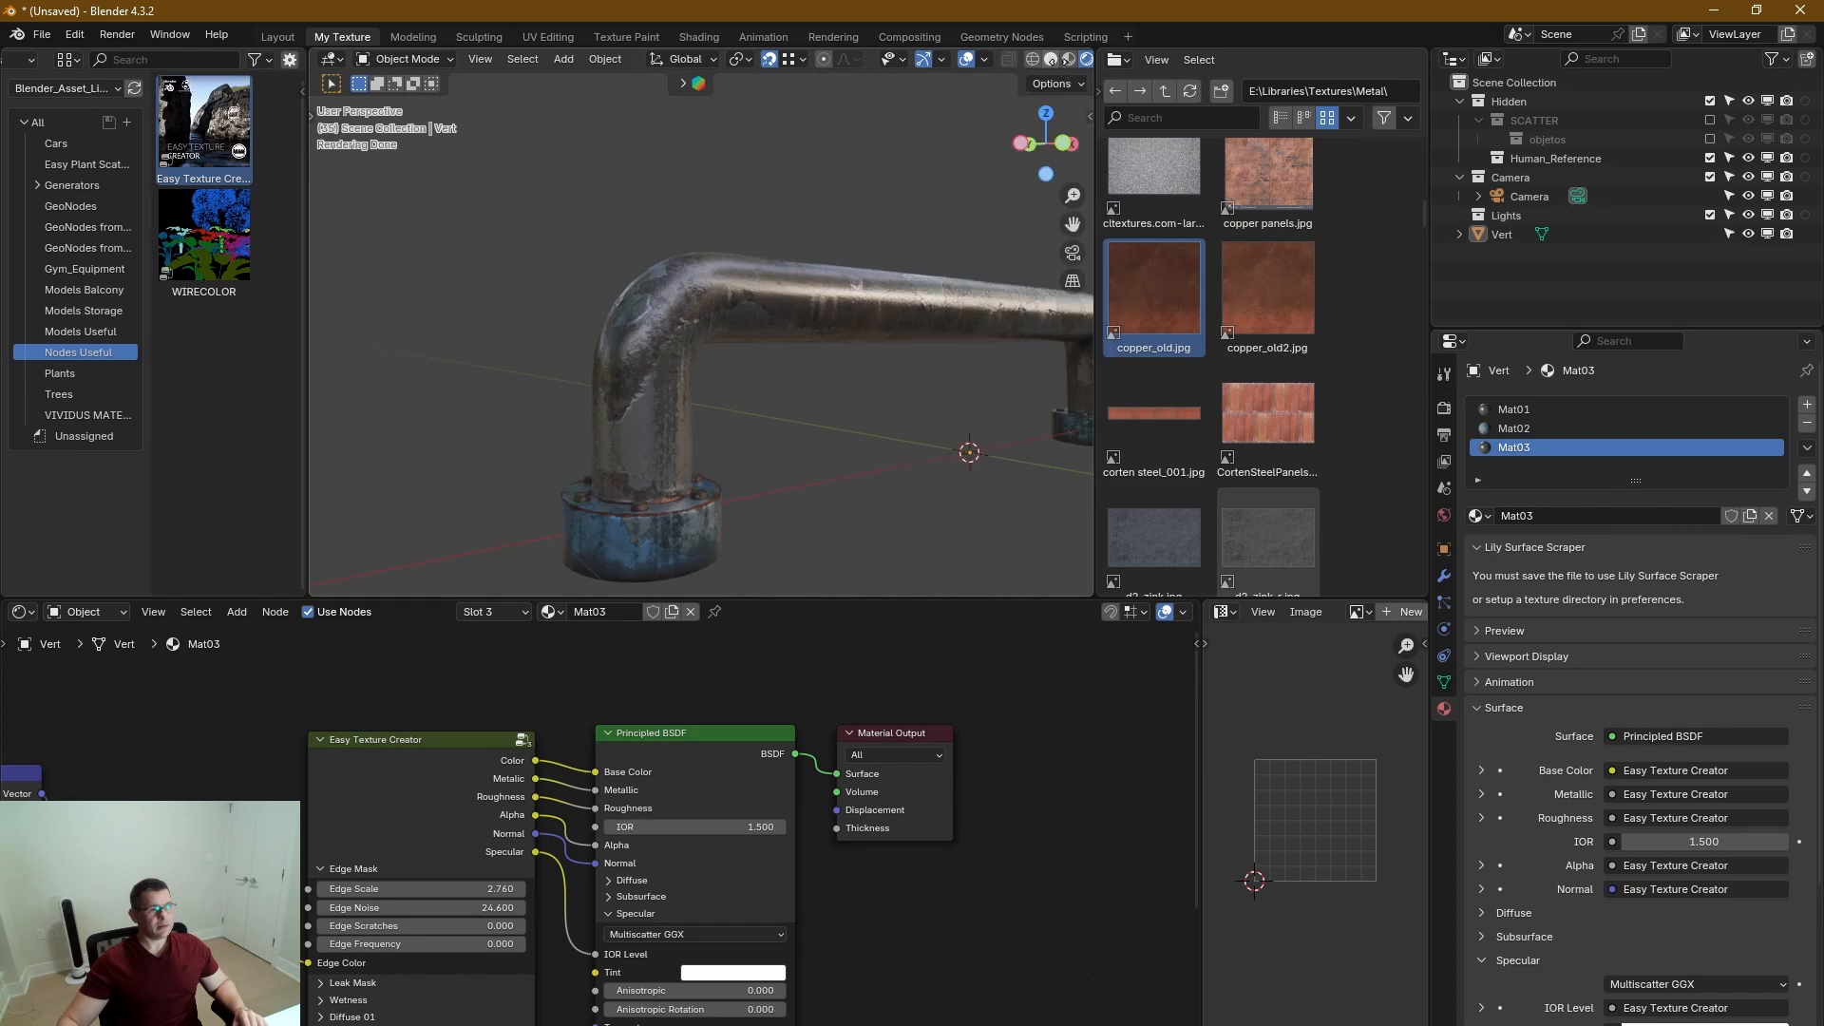
scroll(983, 59, "down", 3)
left_click(1013, 59)
left_click(904, 236)
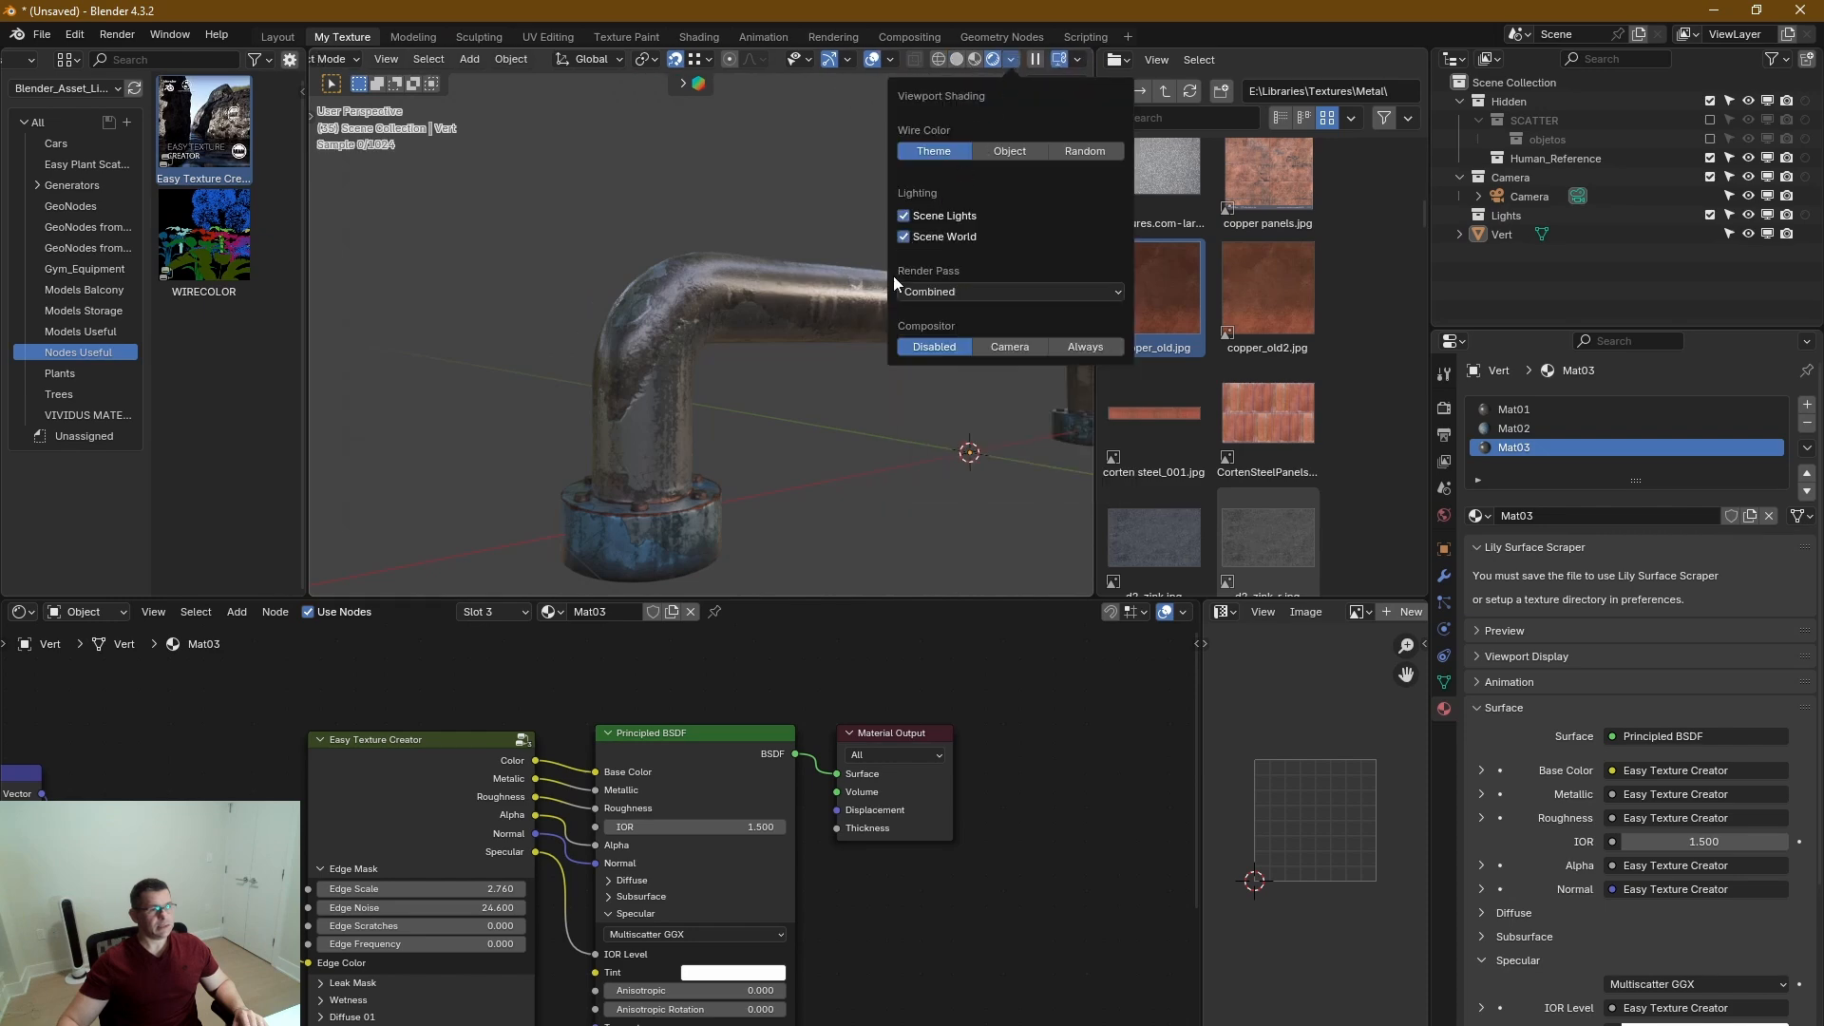
mouse_move(739, 465)
middle_mouse_down()
mouse_move(1007, 460)
mouse_move(971, 448)
mouse_move(990, 434)
mouse_move(971, 462)
mouse_move(928, 437)
middle_mouse_up()
scroll(972, 414, "up", 6)
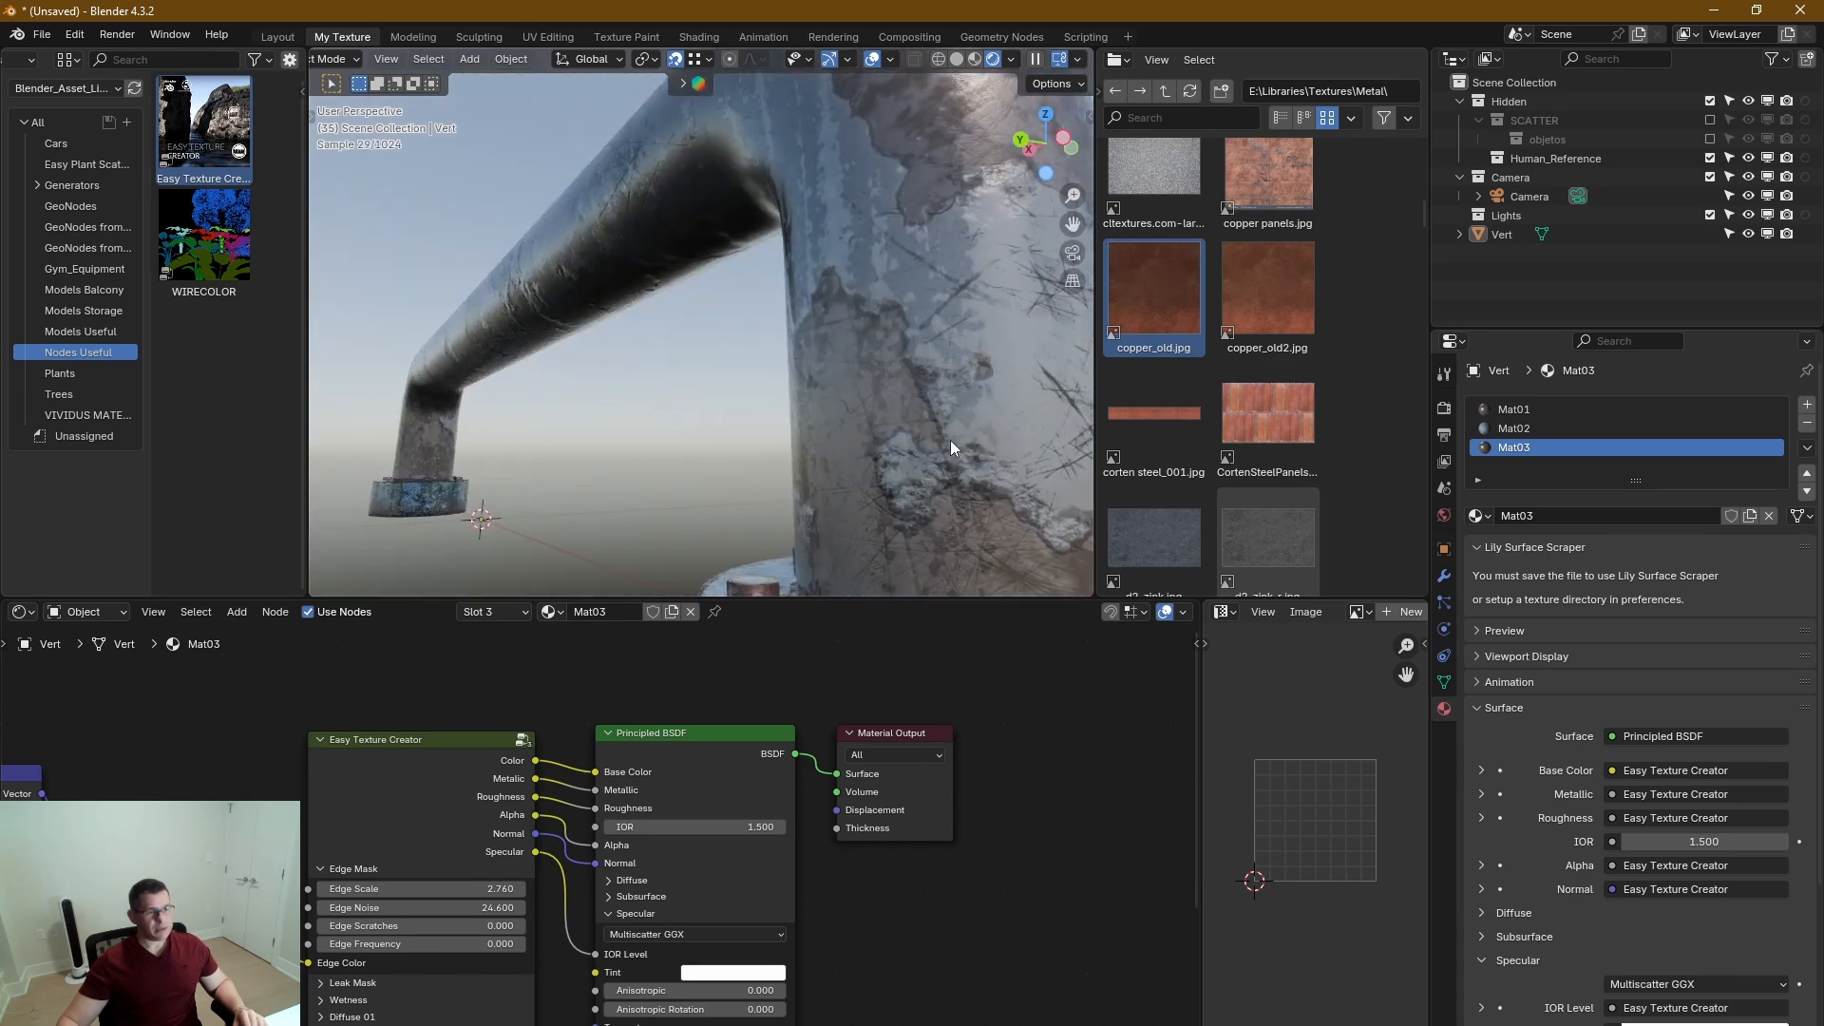
Switch to Mat01, expand the Normal section of its Easy Texture Creator node and set Bump Mask Depth to 0.056.
left_click(1514, 408)
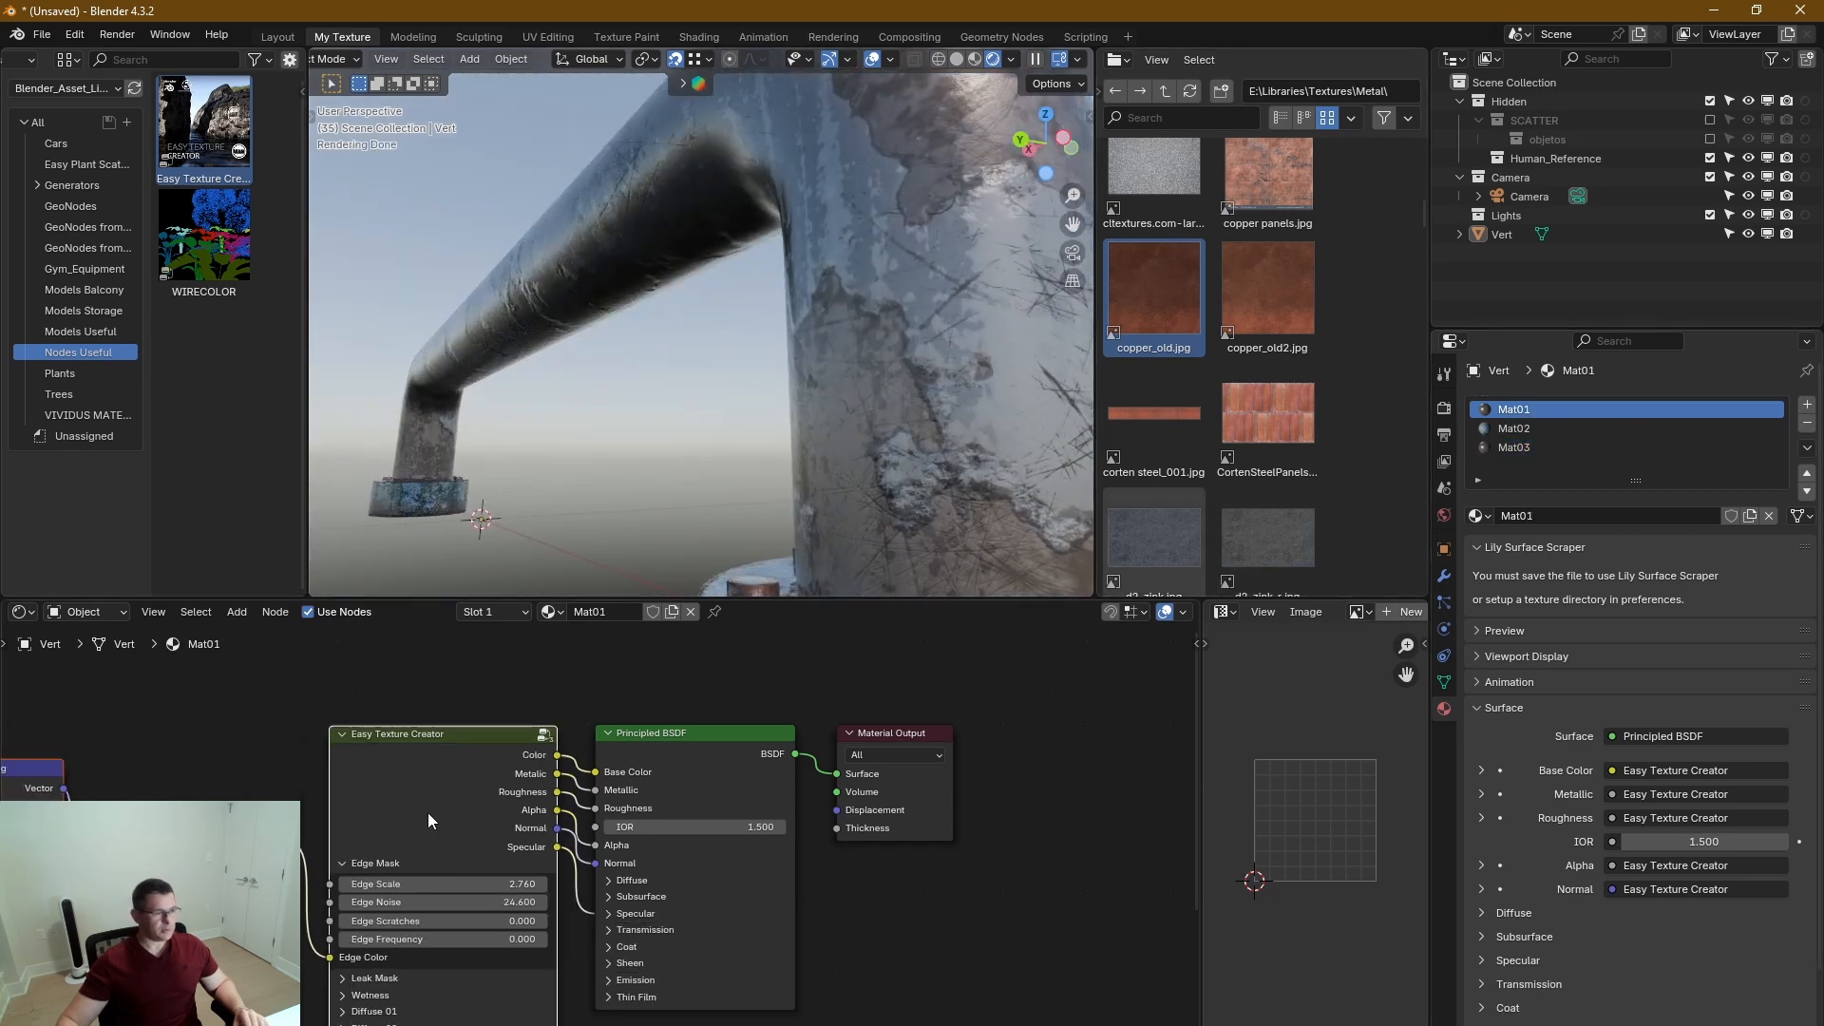
middle_click_drag(427, 812, 896, 657)
middle_click_drag(863, 905, 726, 796)
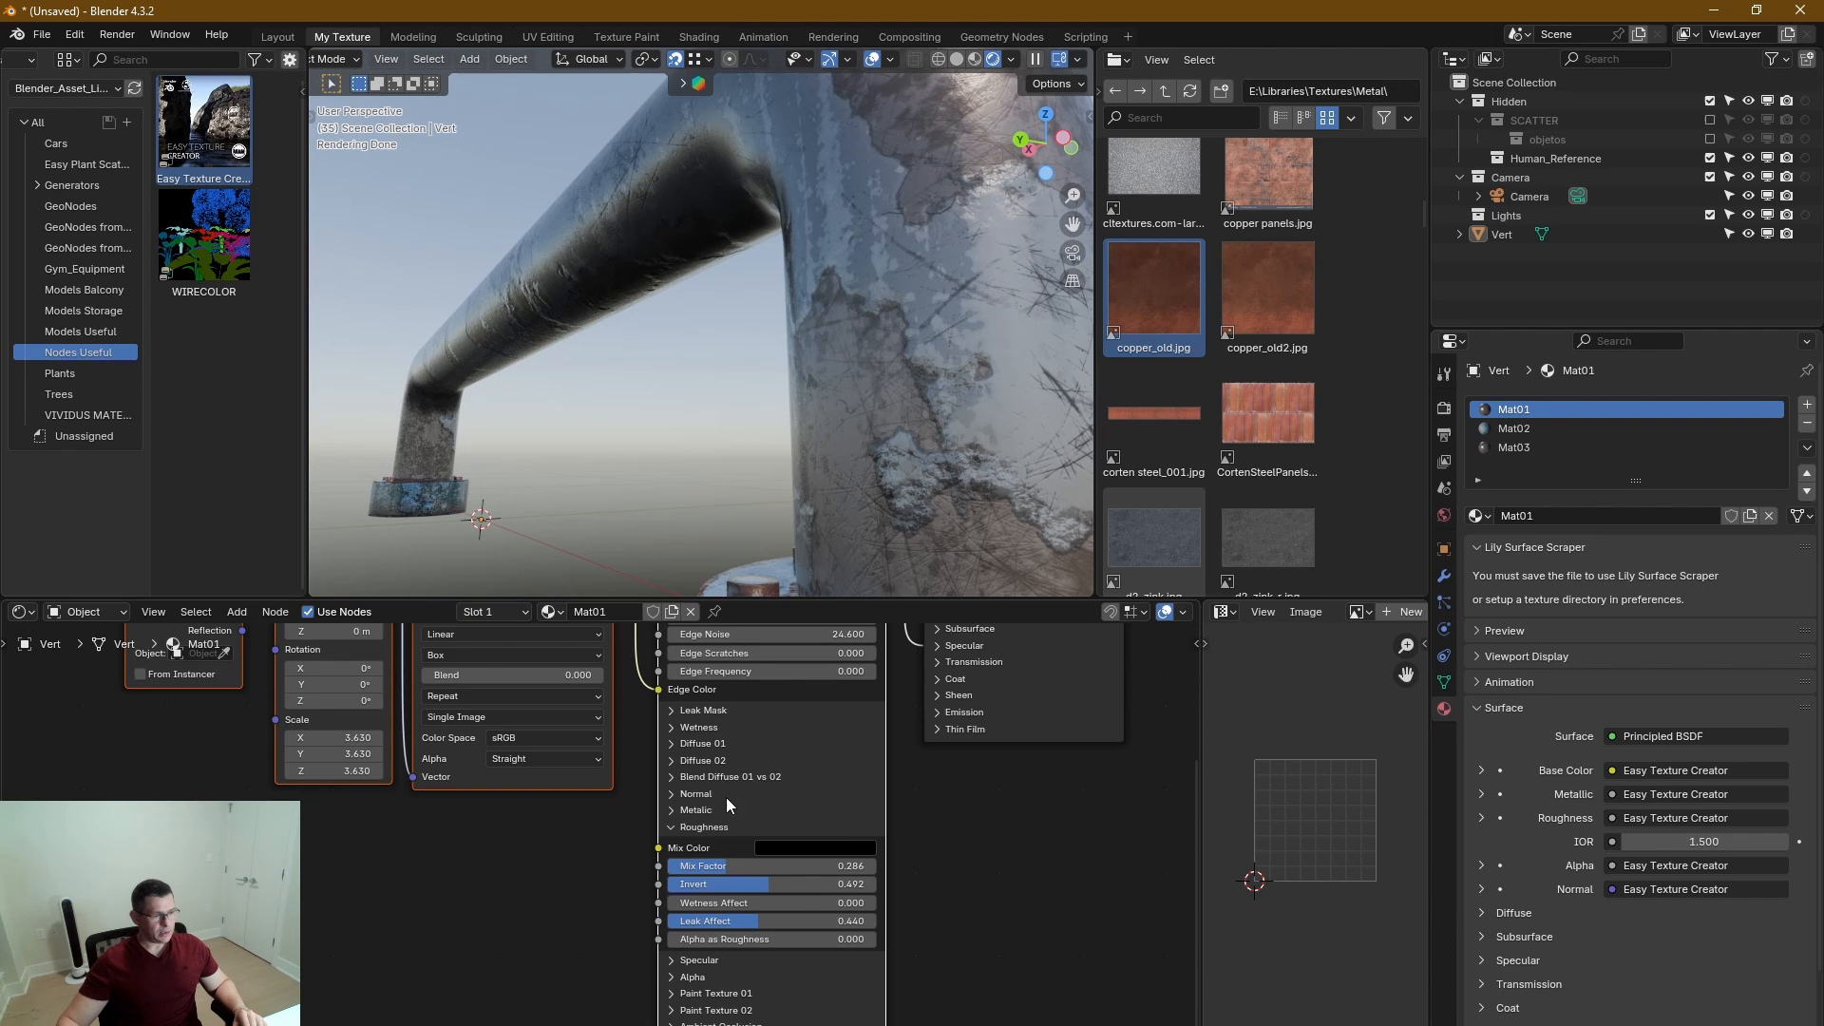
left_click(670, 794)
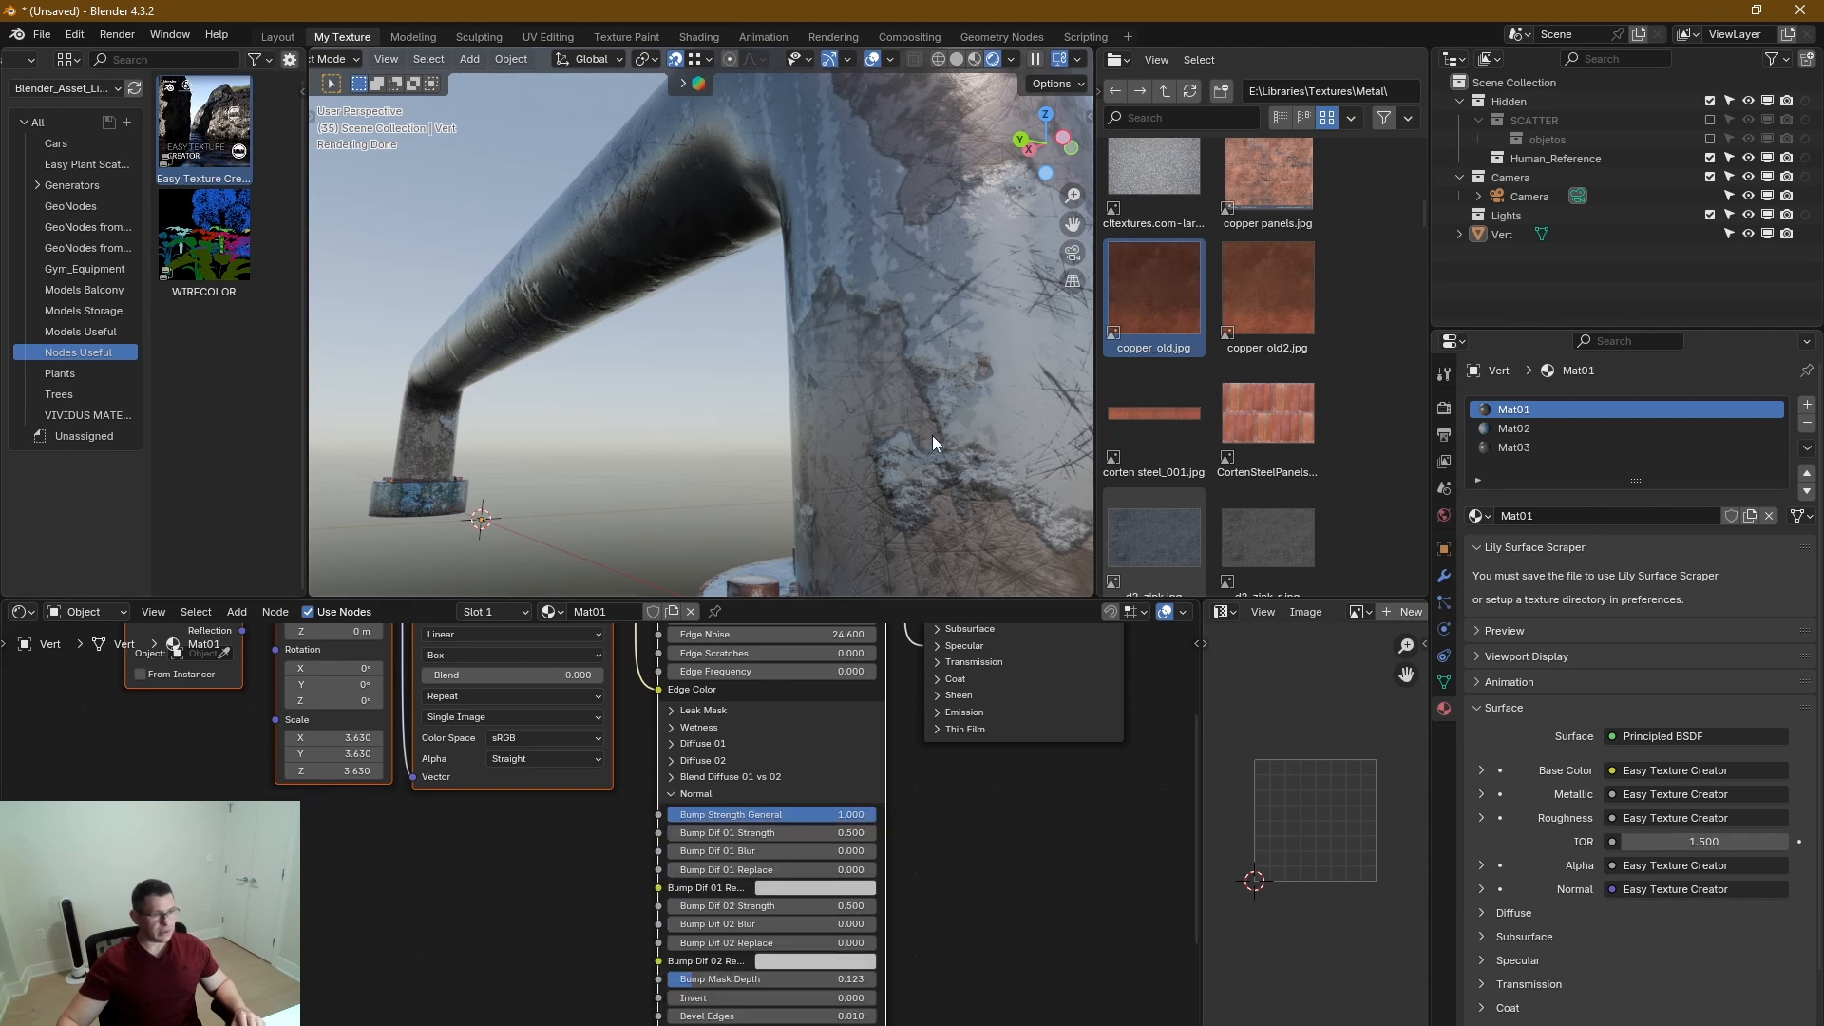
middle_click_drag(924, 919, 1011, 802)
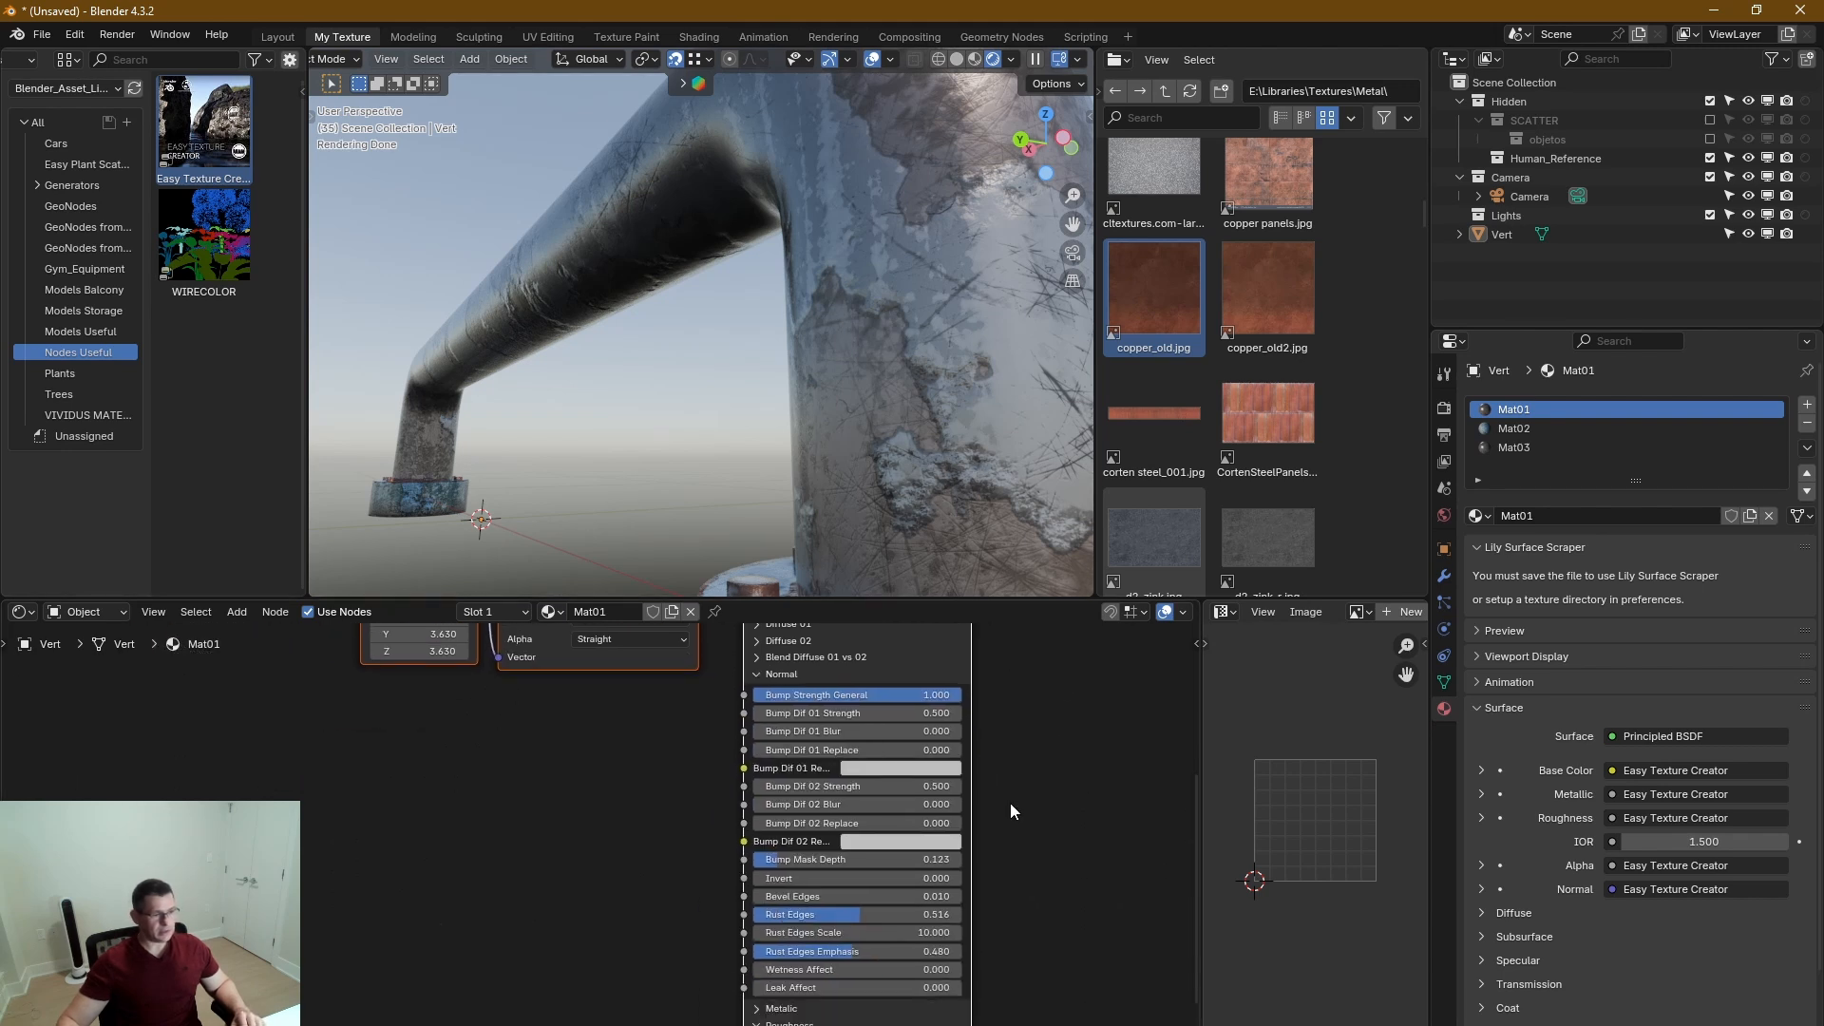
scroll(836, 860, "up", 4)
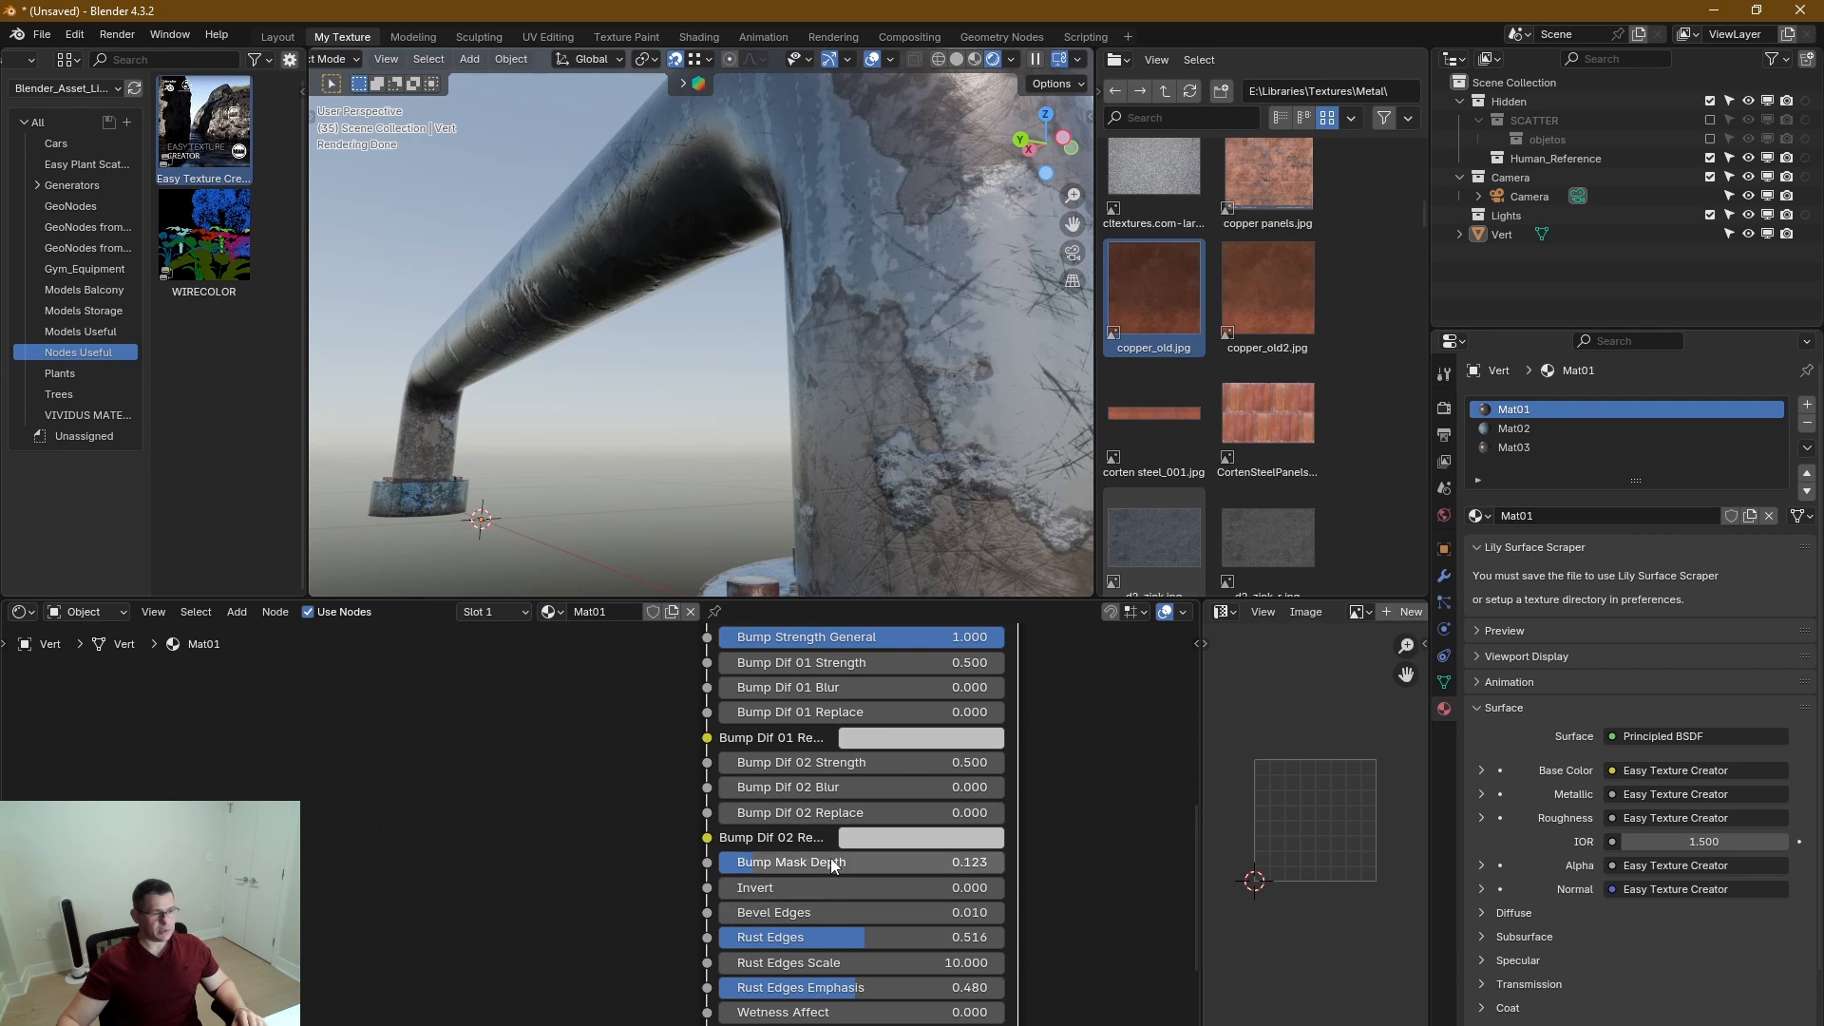
left_click(773, 862)
left_click_drag(861, 862, 866, 863)
middle_click_drag(909, 443, 971, 441)
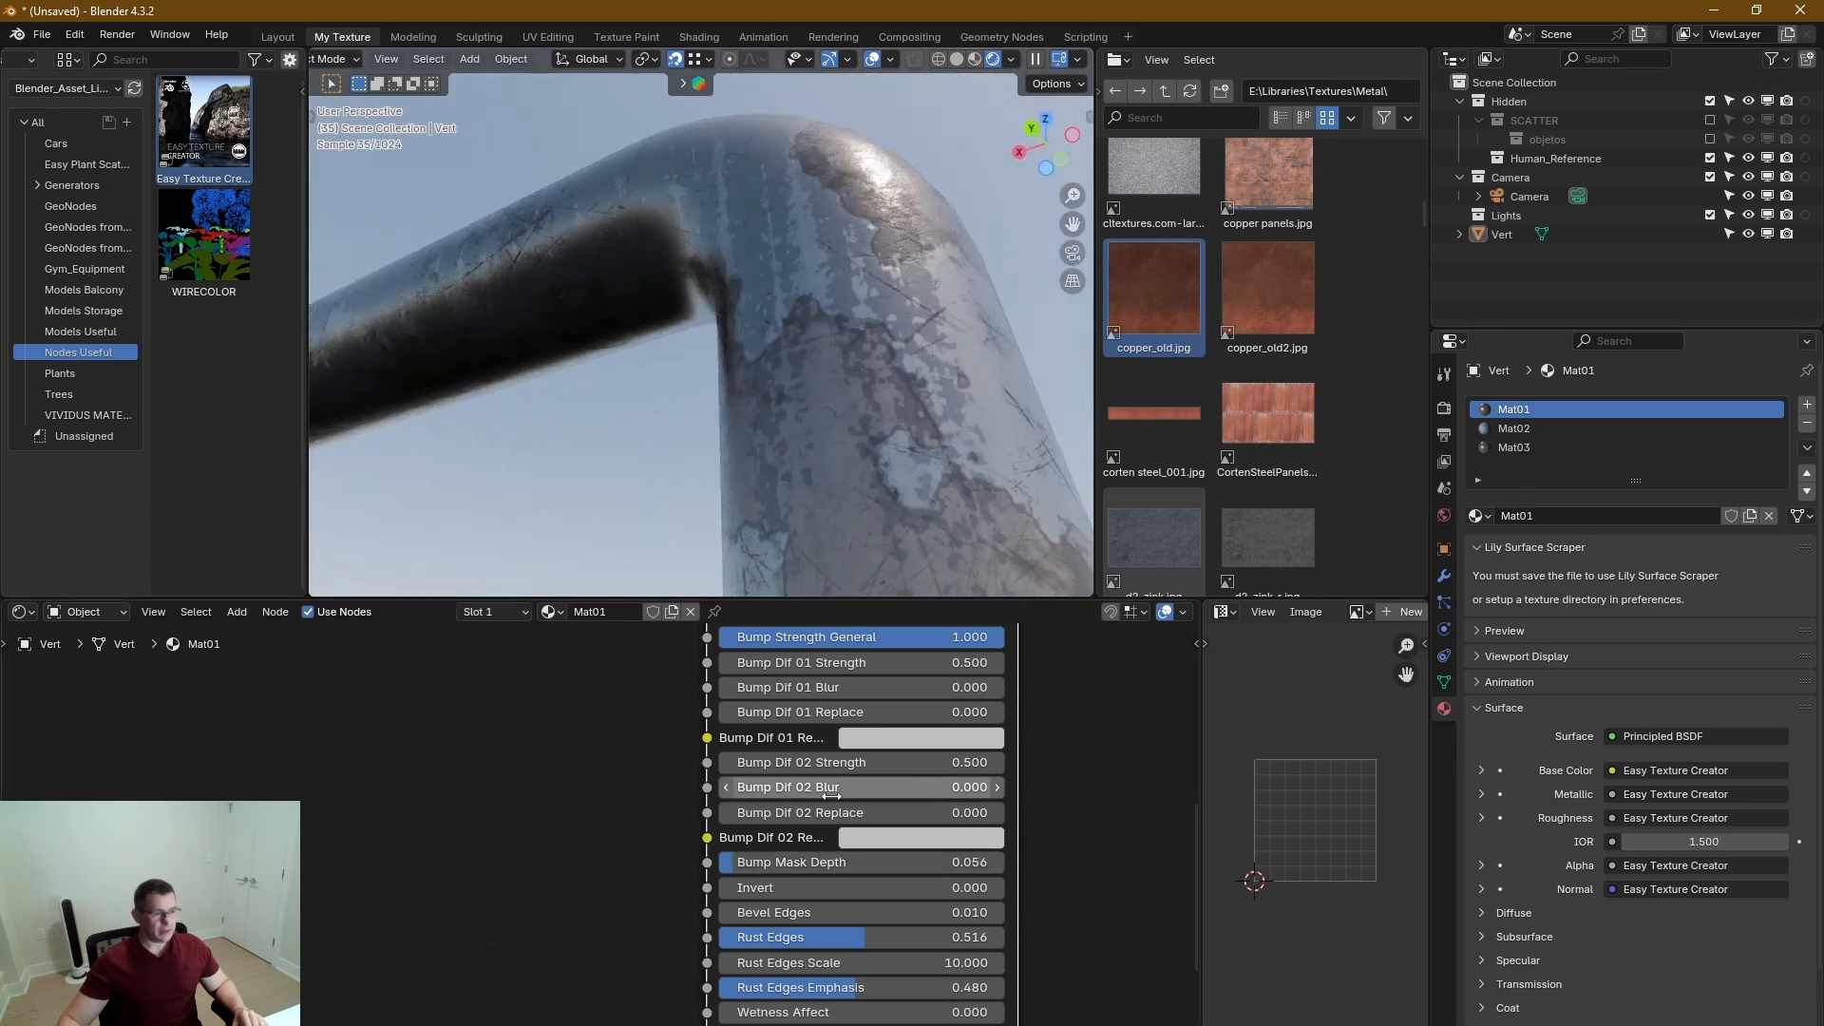
Set Mat01's Bump Dif 01 Strength to 1.600 and Bump Dif 02 Strength to 0.800.
scroll(884, 687, "up", 1)
middle_click_drag(884, 686, 880, 825)
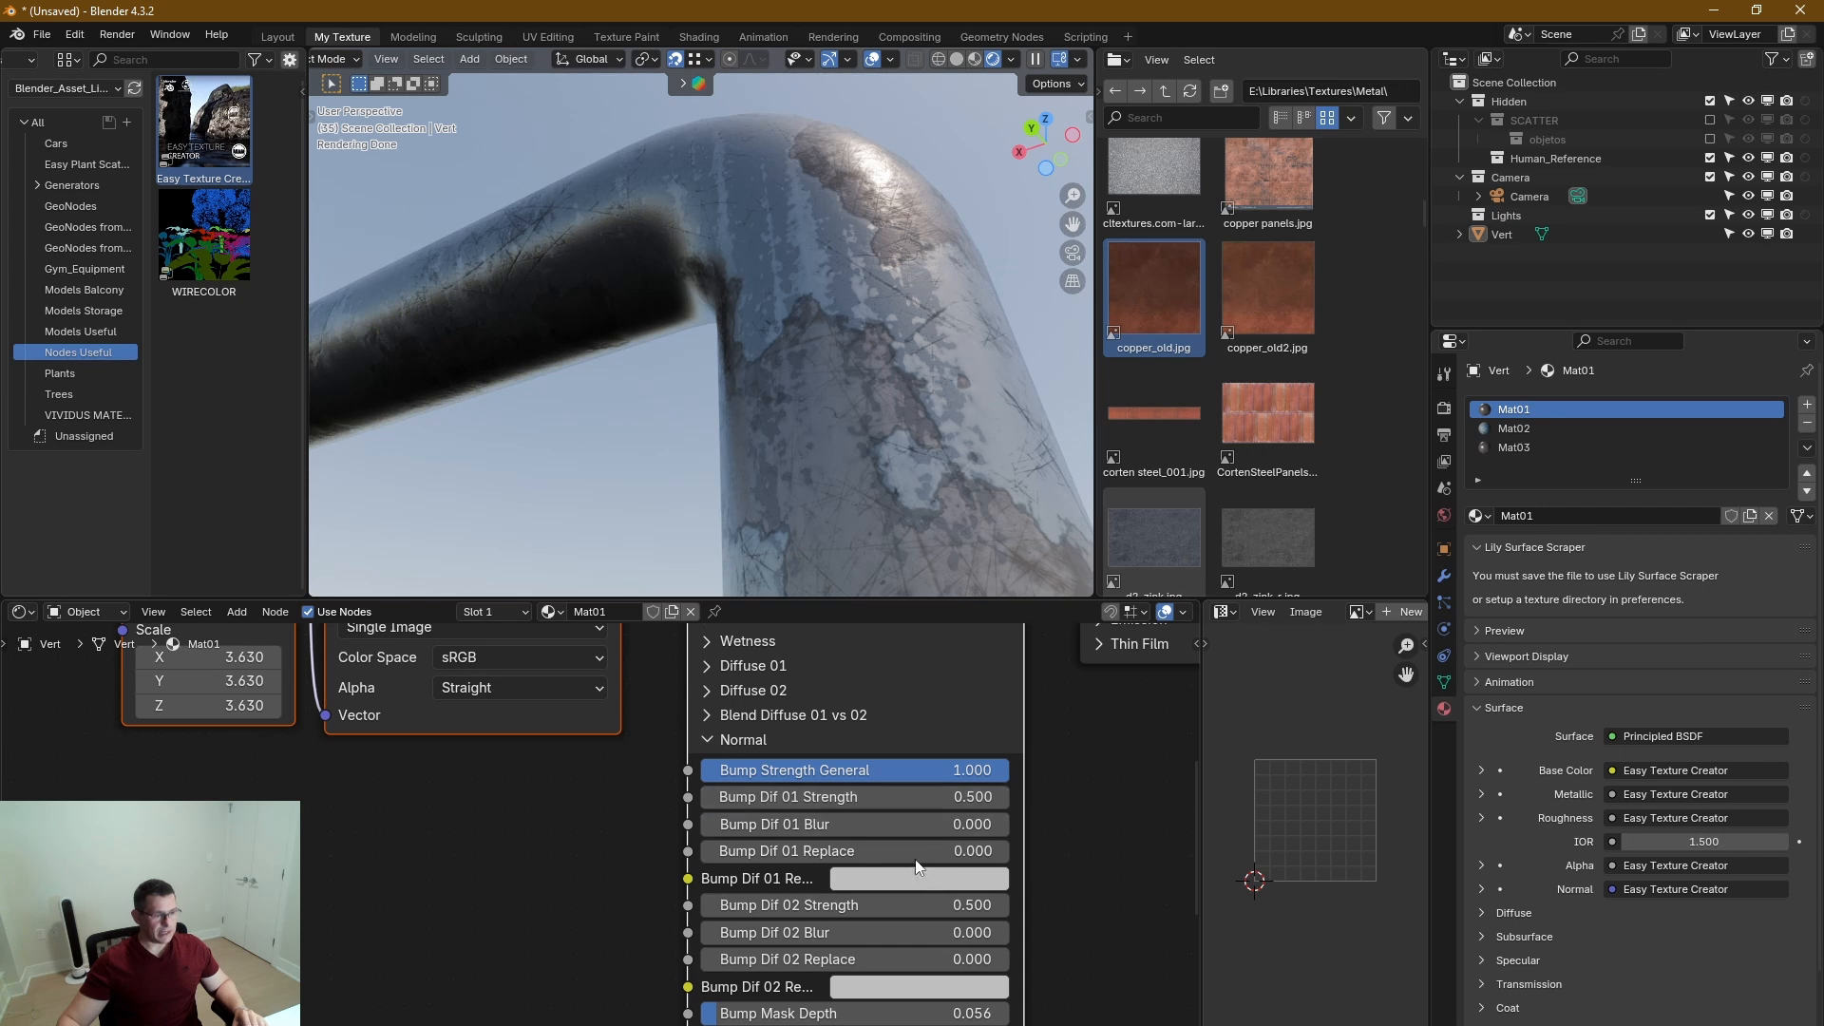
left_click_drag(959, 798, 1112, 798)
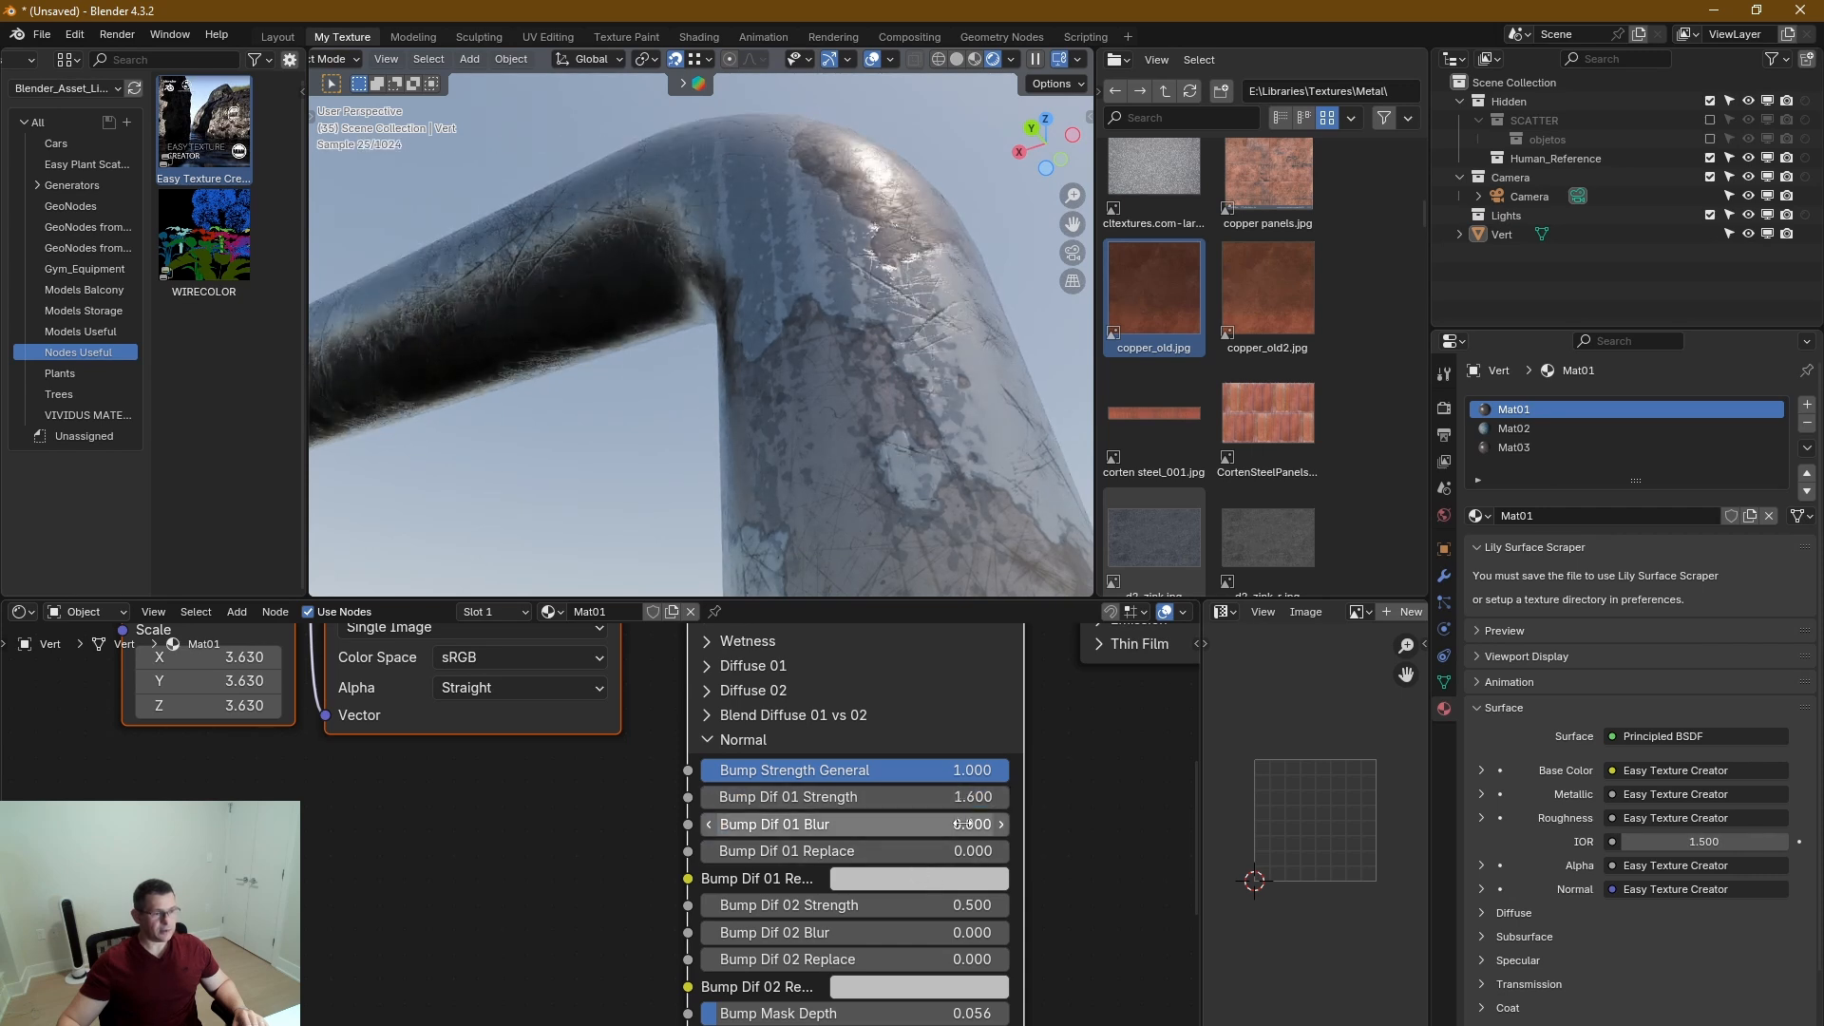
mouse_move(950, 904)
left_mouse_down()
mouse_move(988, 905)
mouse_move(969, 904)
left_mouse_up()
middle_click_drag(871, 501, 698, 454)
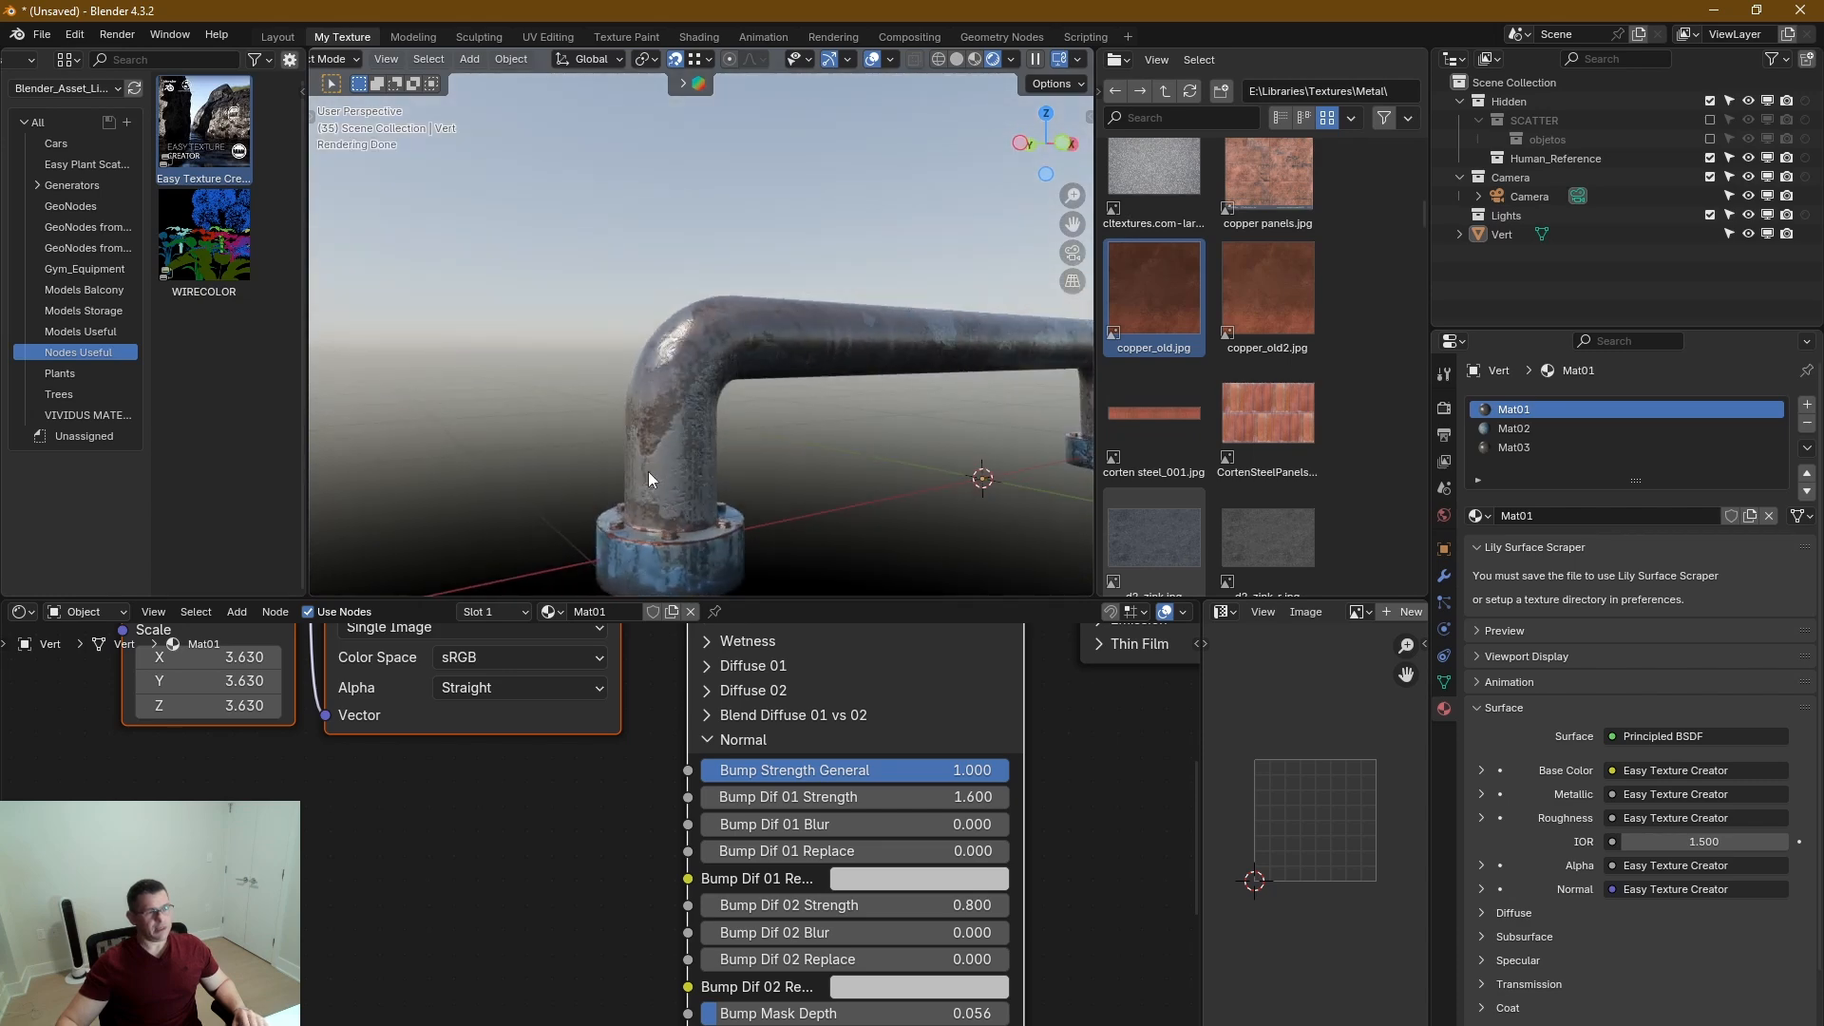
Check the finished materials on the whole handle and switch the viewport to Solid shading.
scroll(685, 492, "up", 3)
scroll(686, 498, "down", 5)
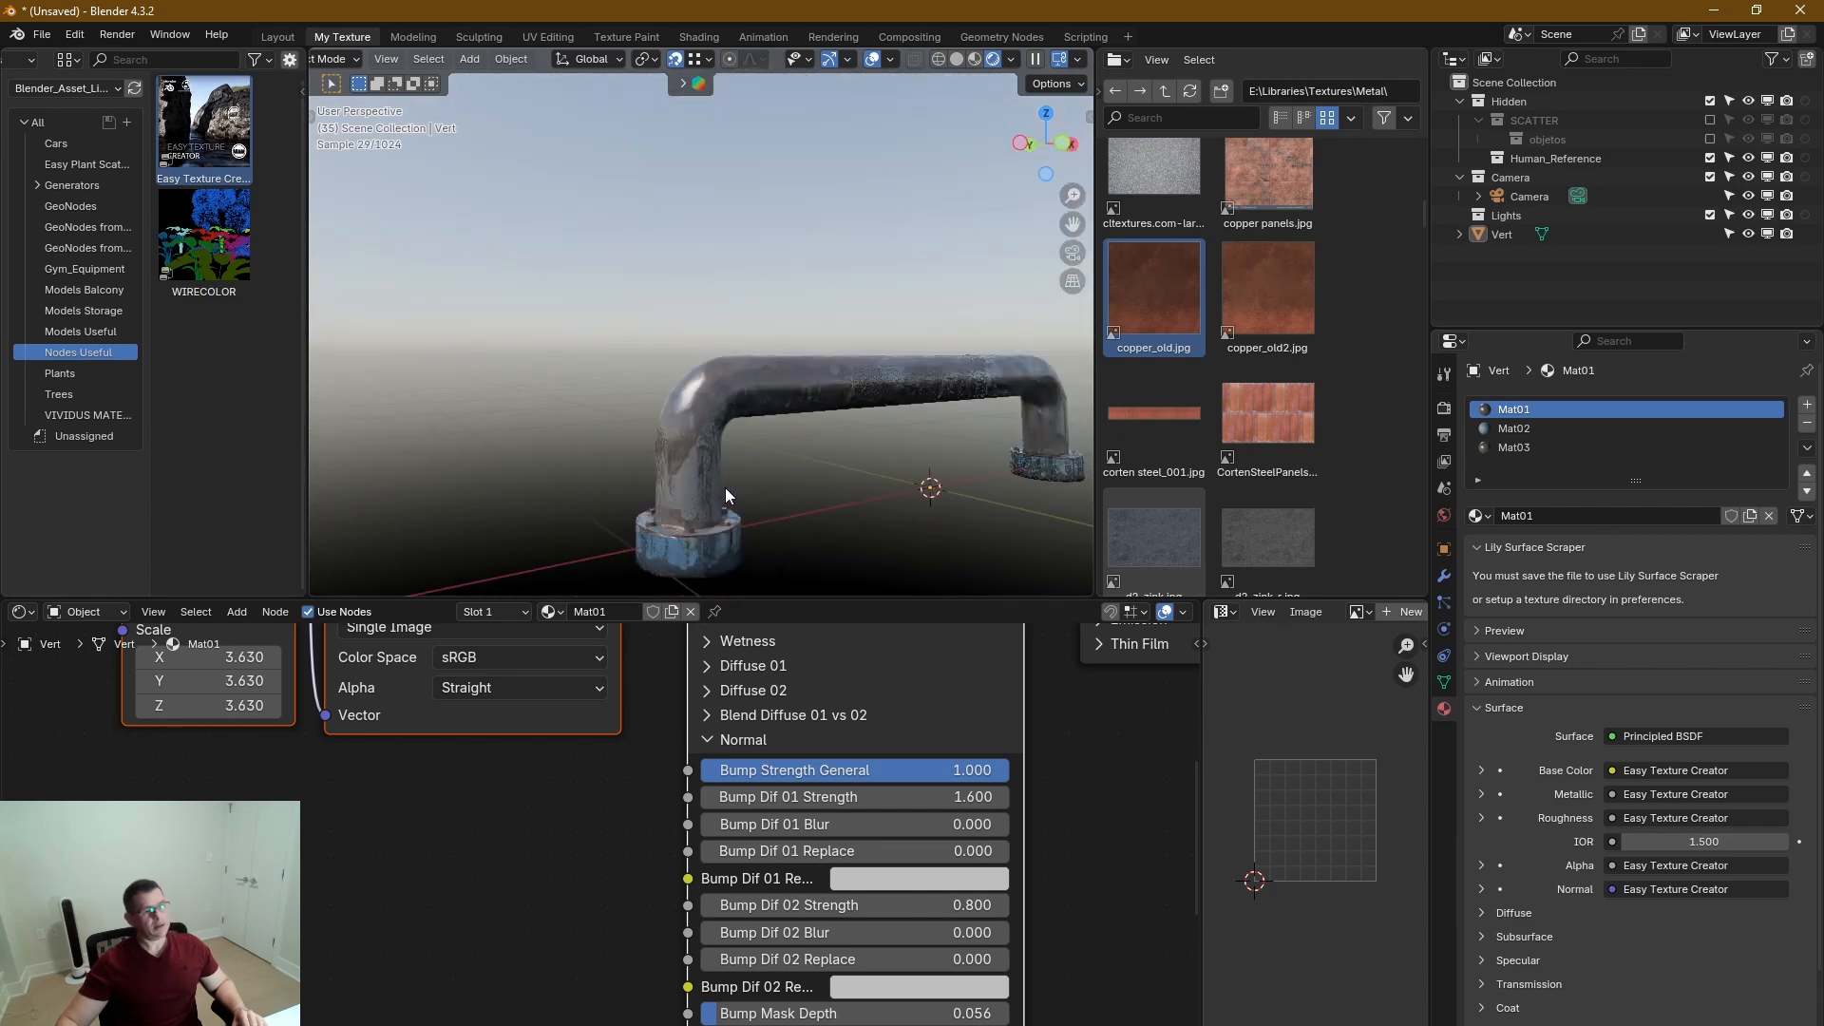
middle_click_drag(725, 488, 750, 488)
key("z")
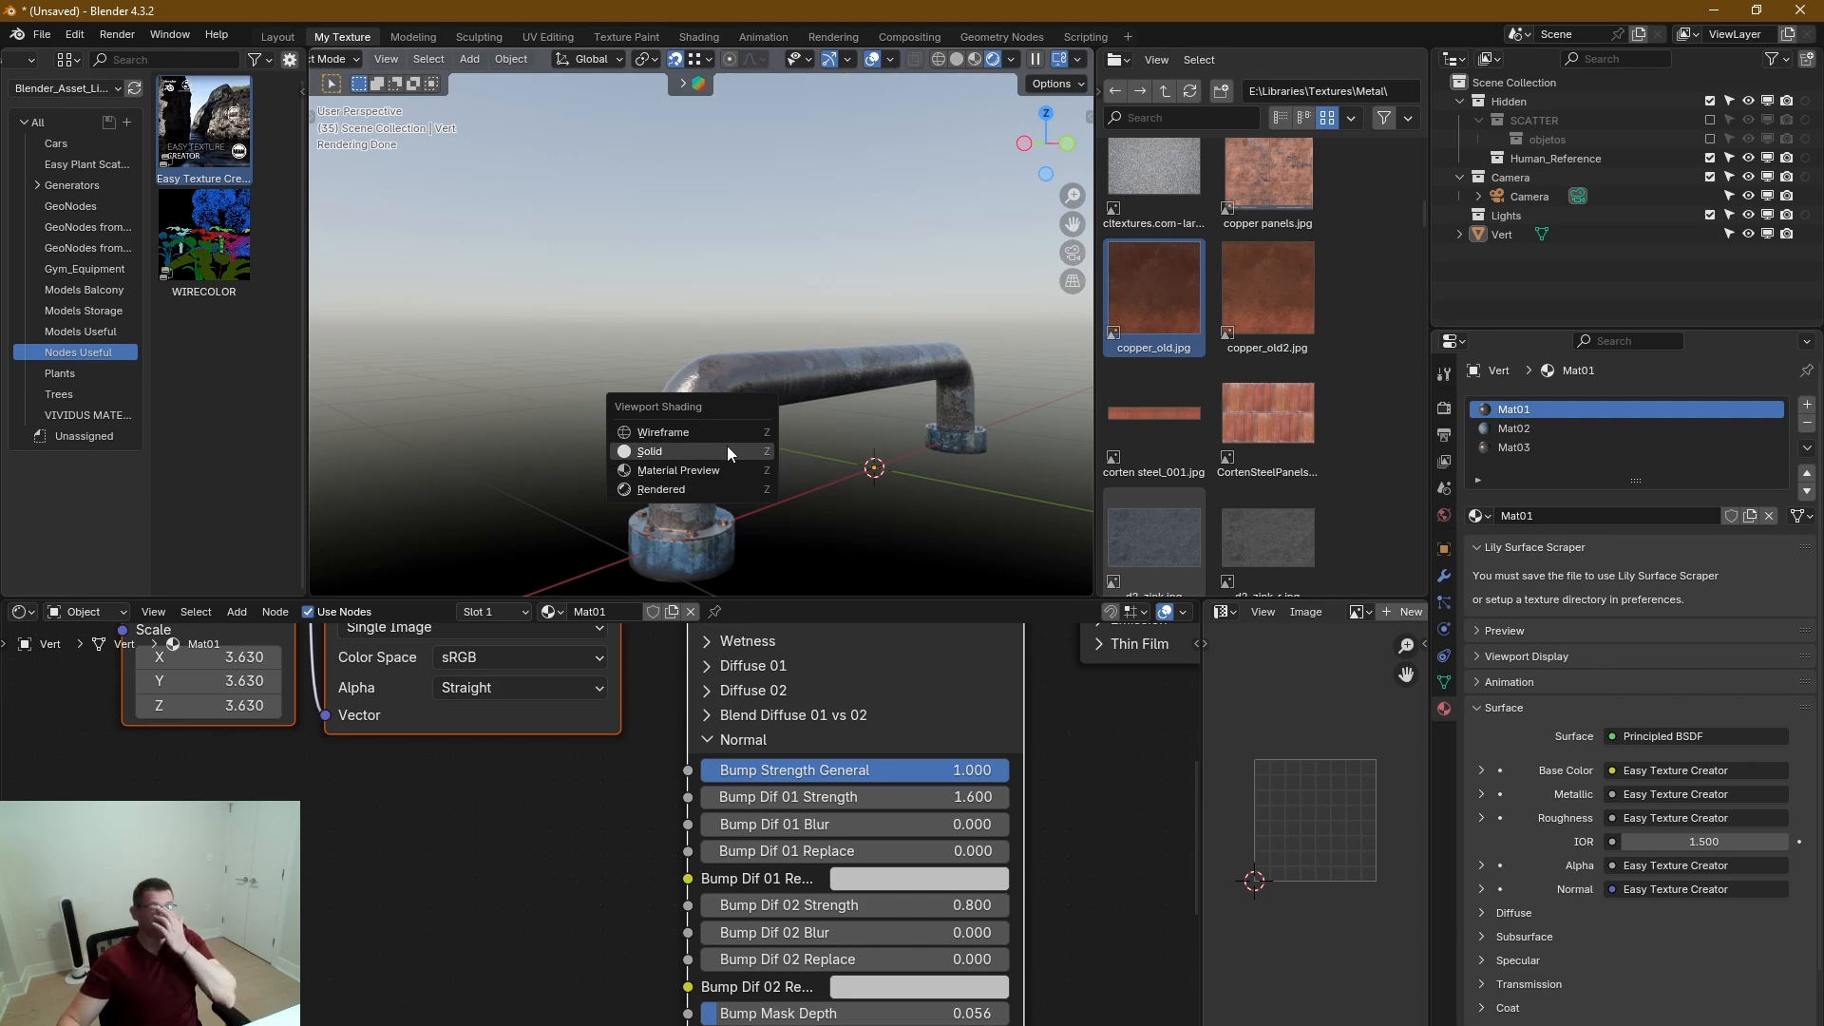
left_click(728, 449)
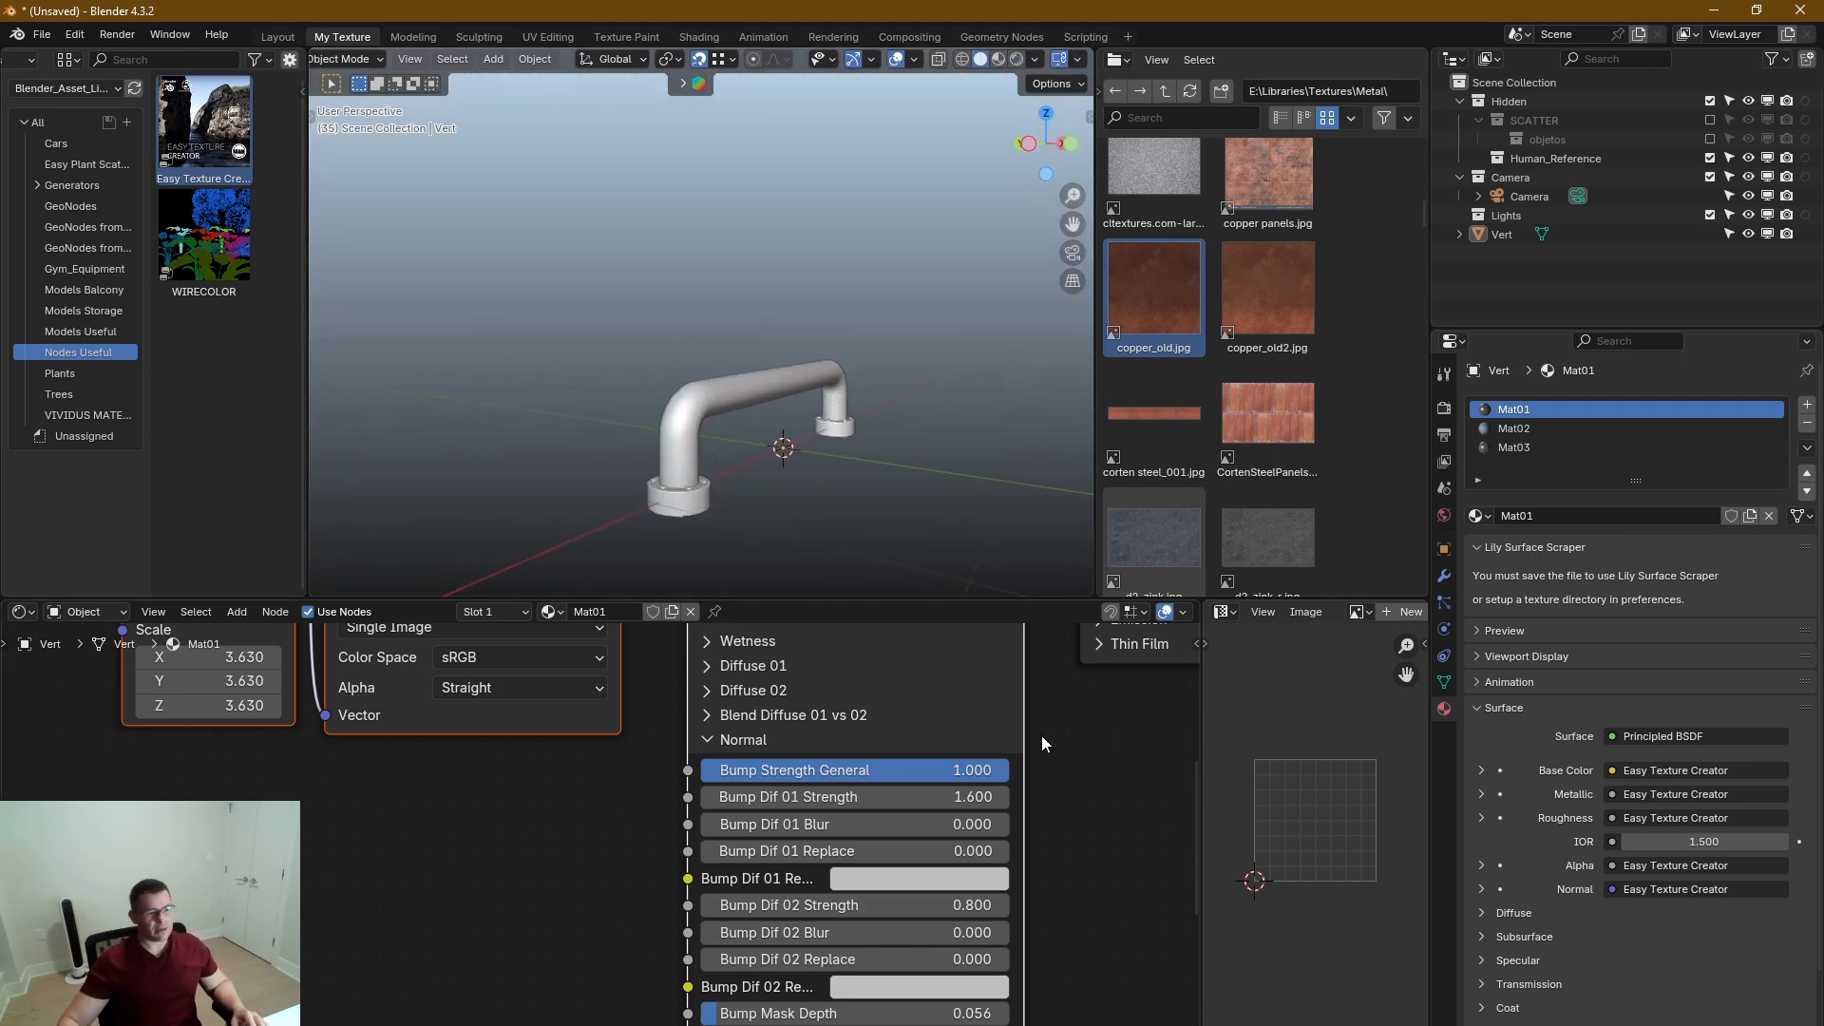
Open the SimpleBake section in the scene's render settings and go through its PBR bake options.
scroll(812, 846, "down", 4)
scroll(866, 791, "down", 2)
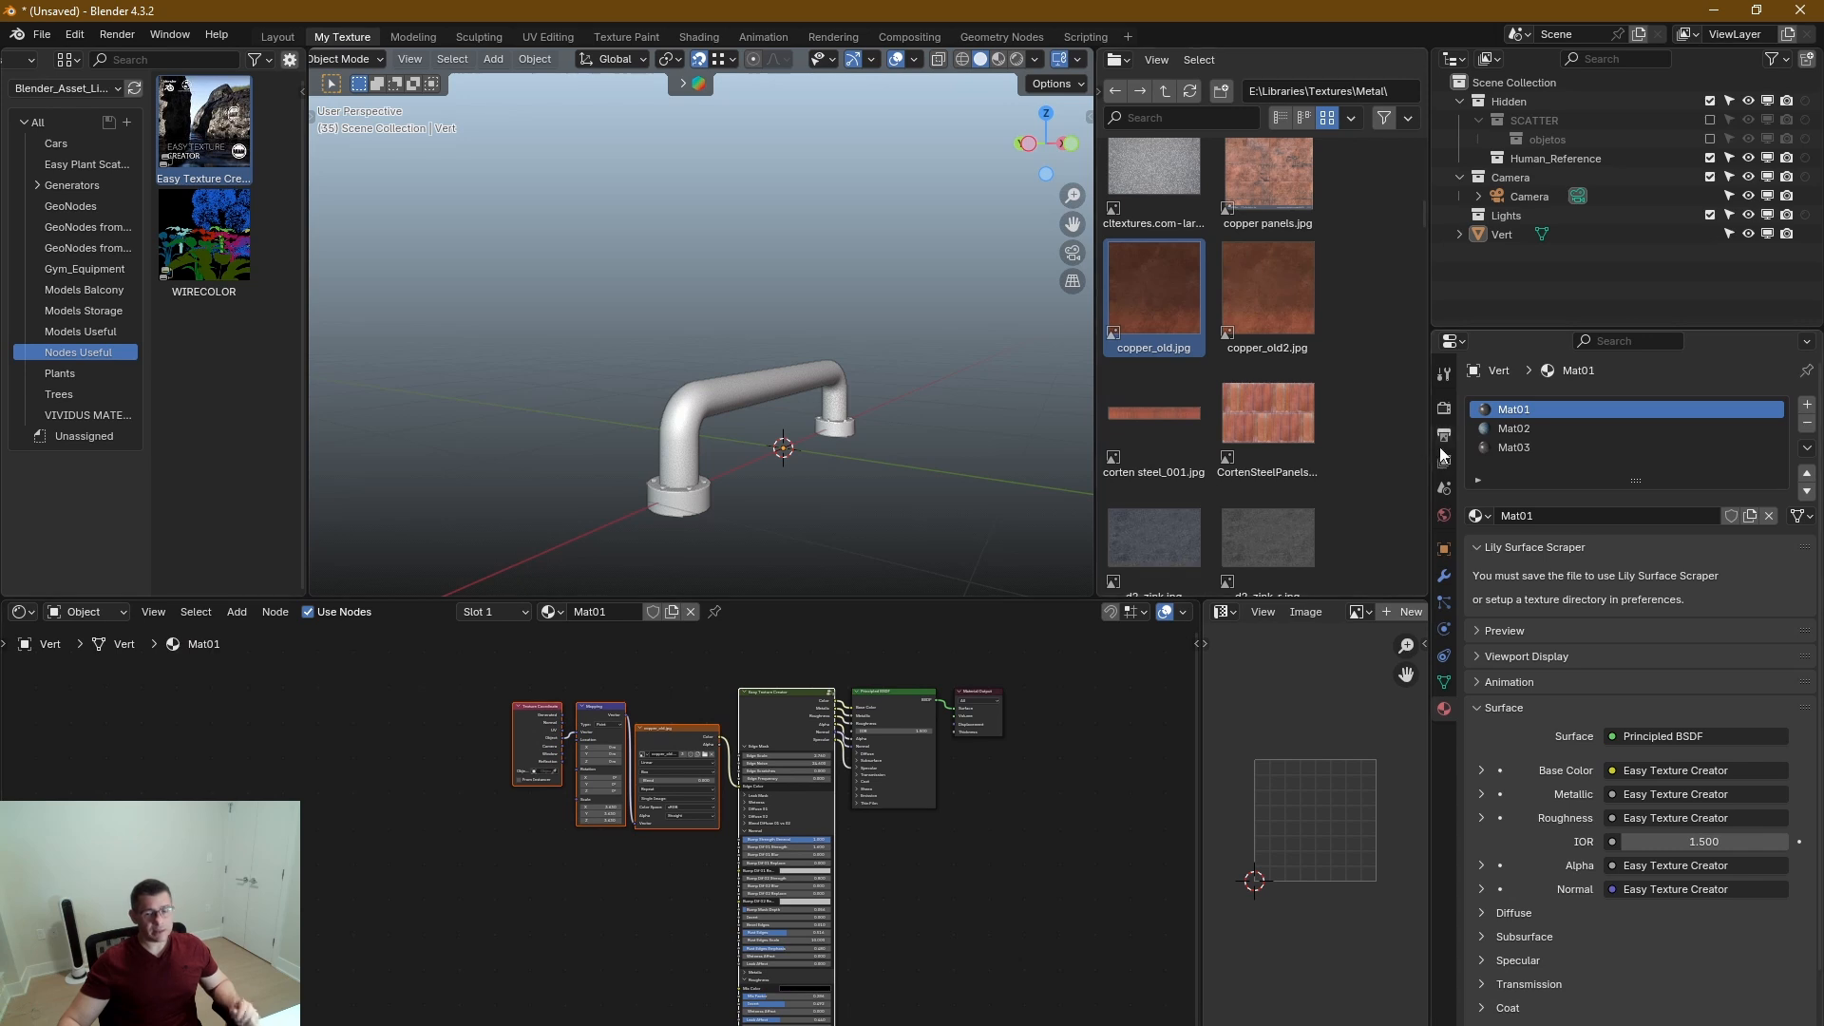
left_click(1444, 408)
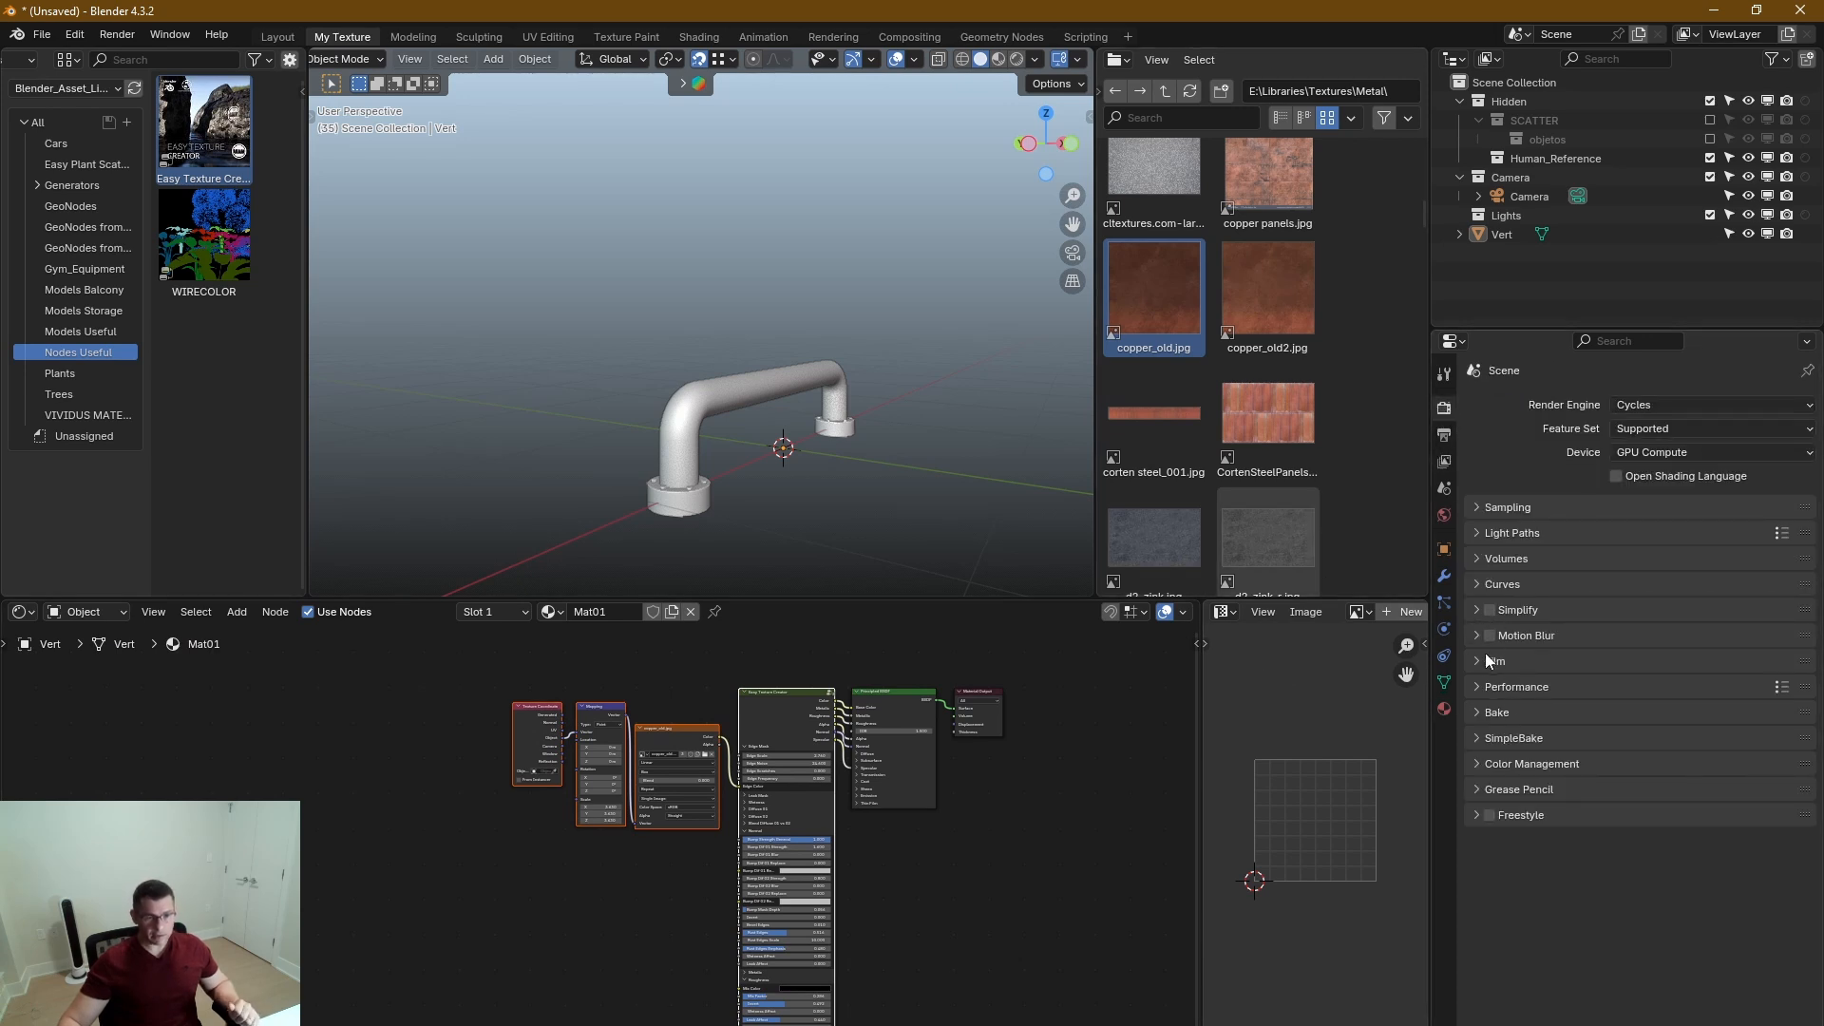
left_click(1478, 739)
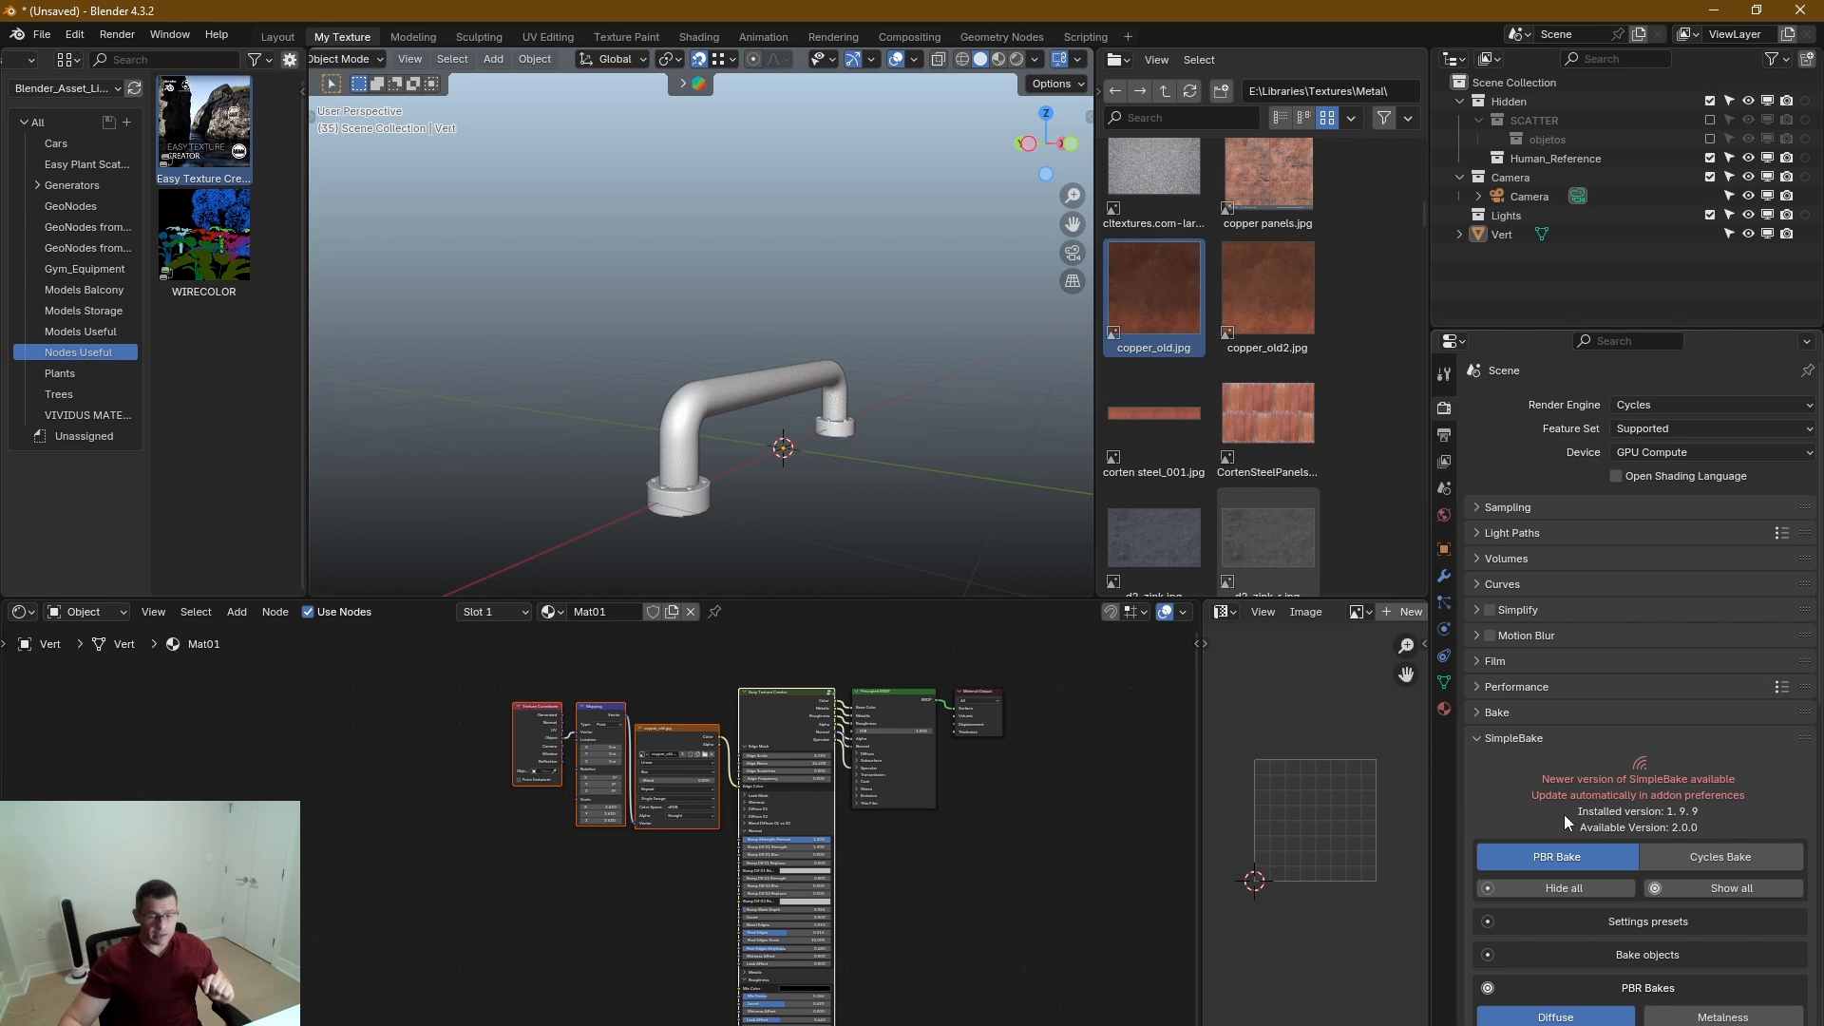
scroll(1630, 759, "down", 8)
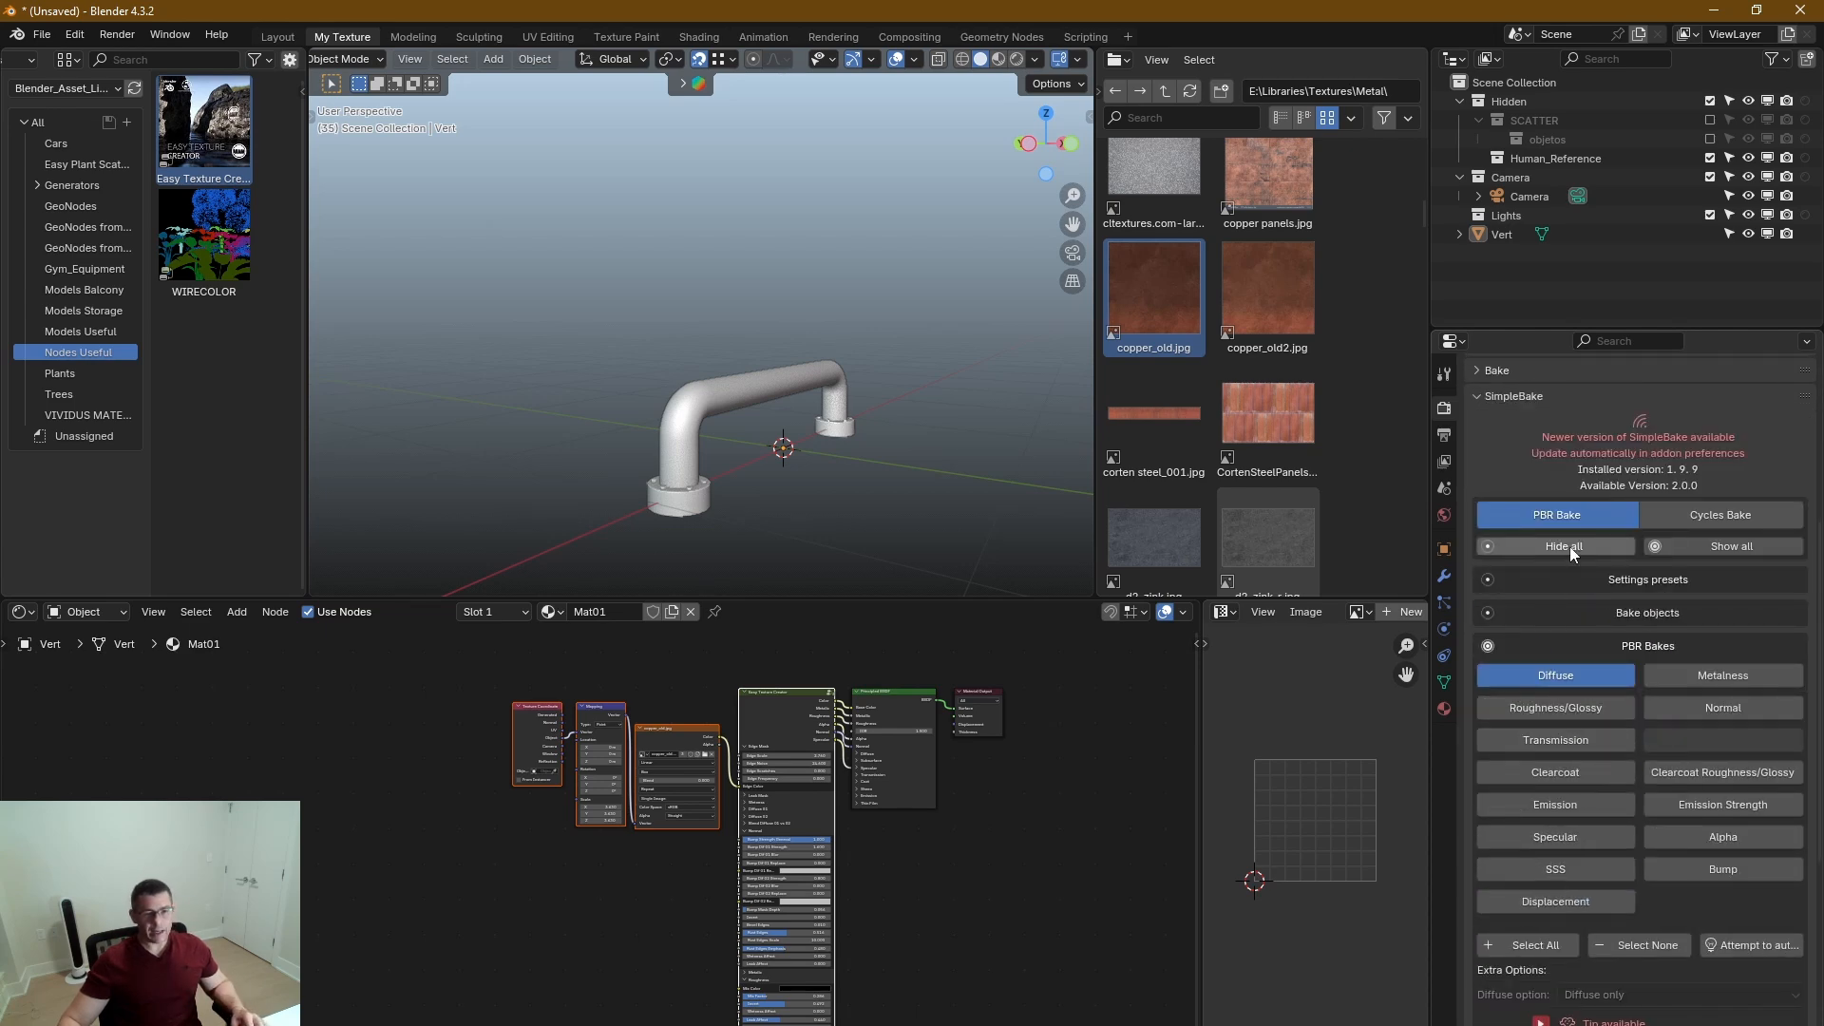
scroll(1604, 904, "down", 10)
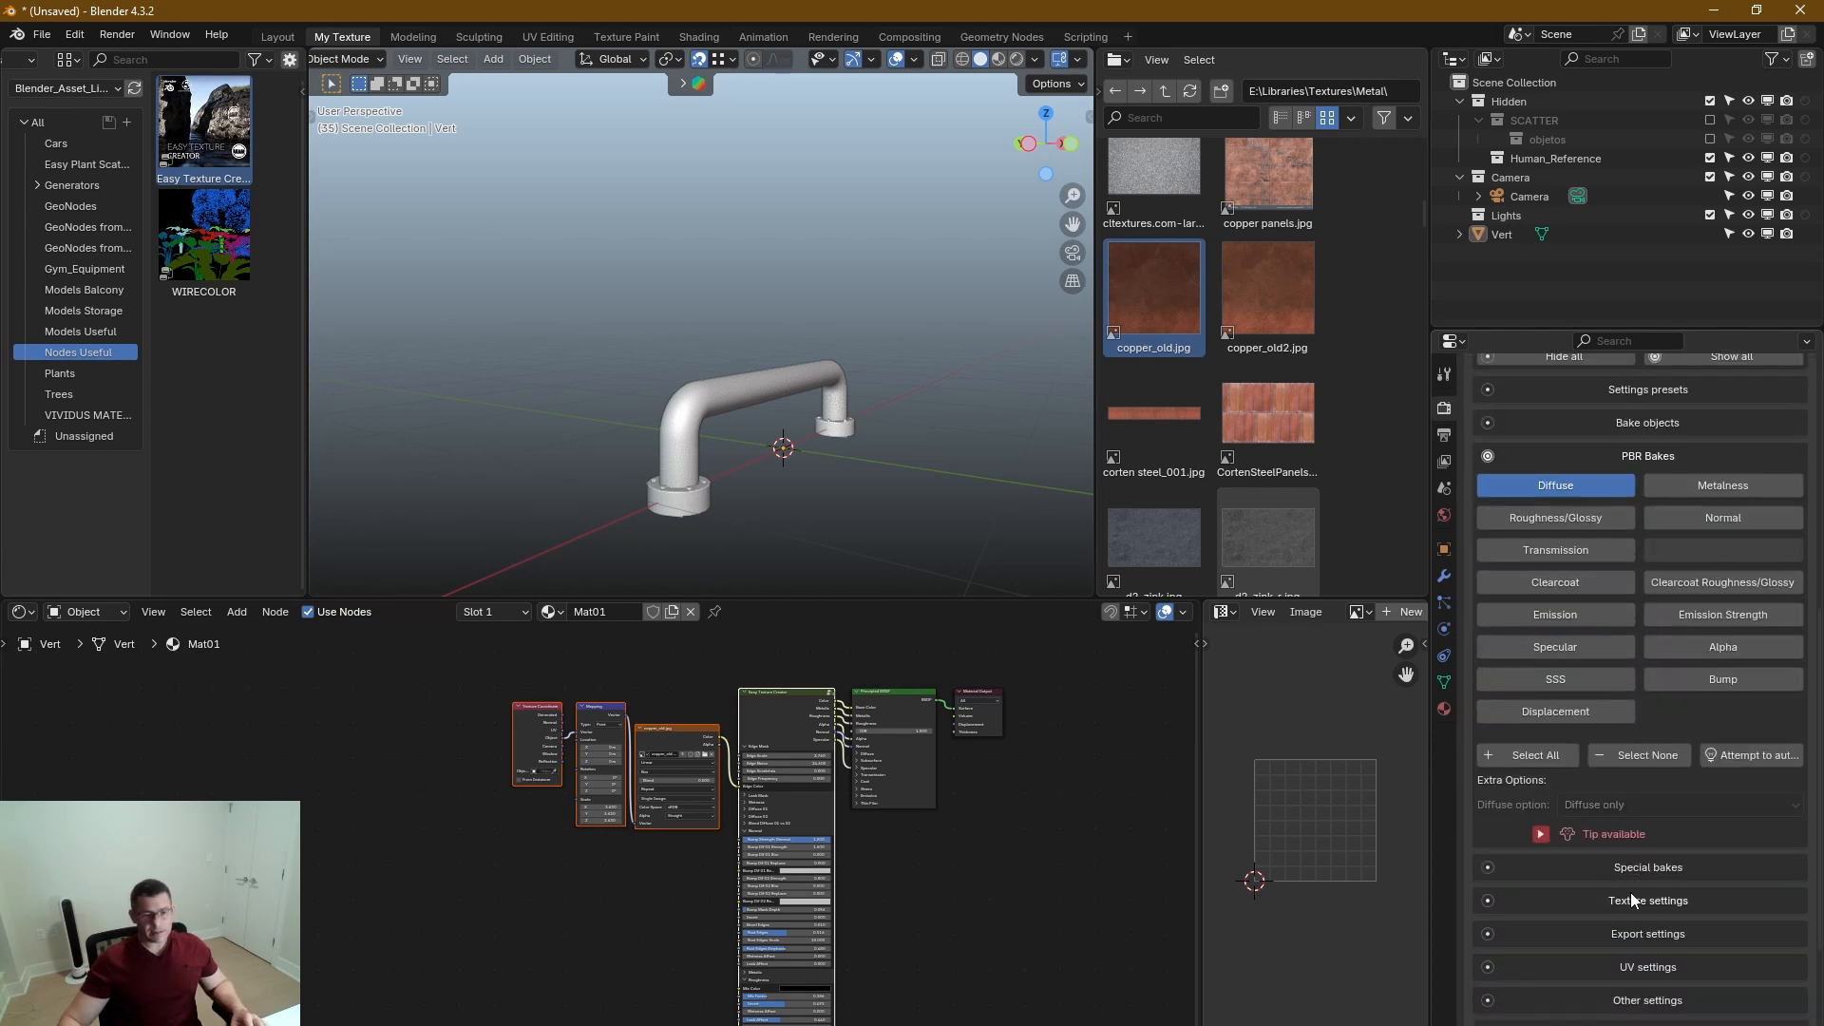
Collapse the PBR Bakes section, expand Bake objects and add the handle object Vert to SimpleBake's bake list.
scroll(1672, 675, "up", 10)
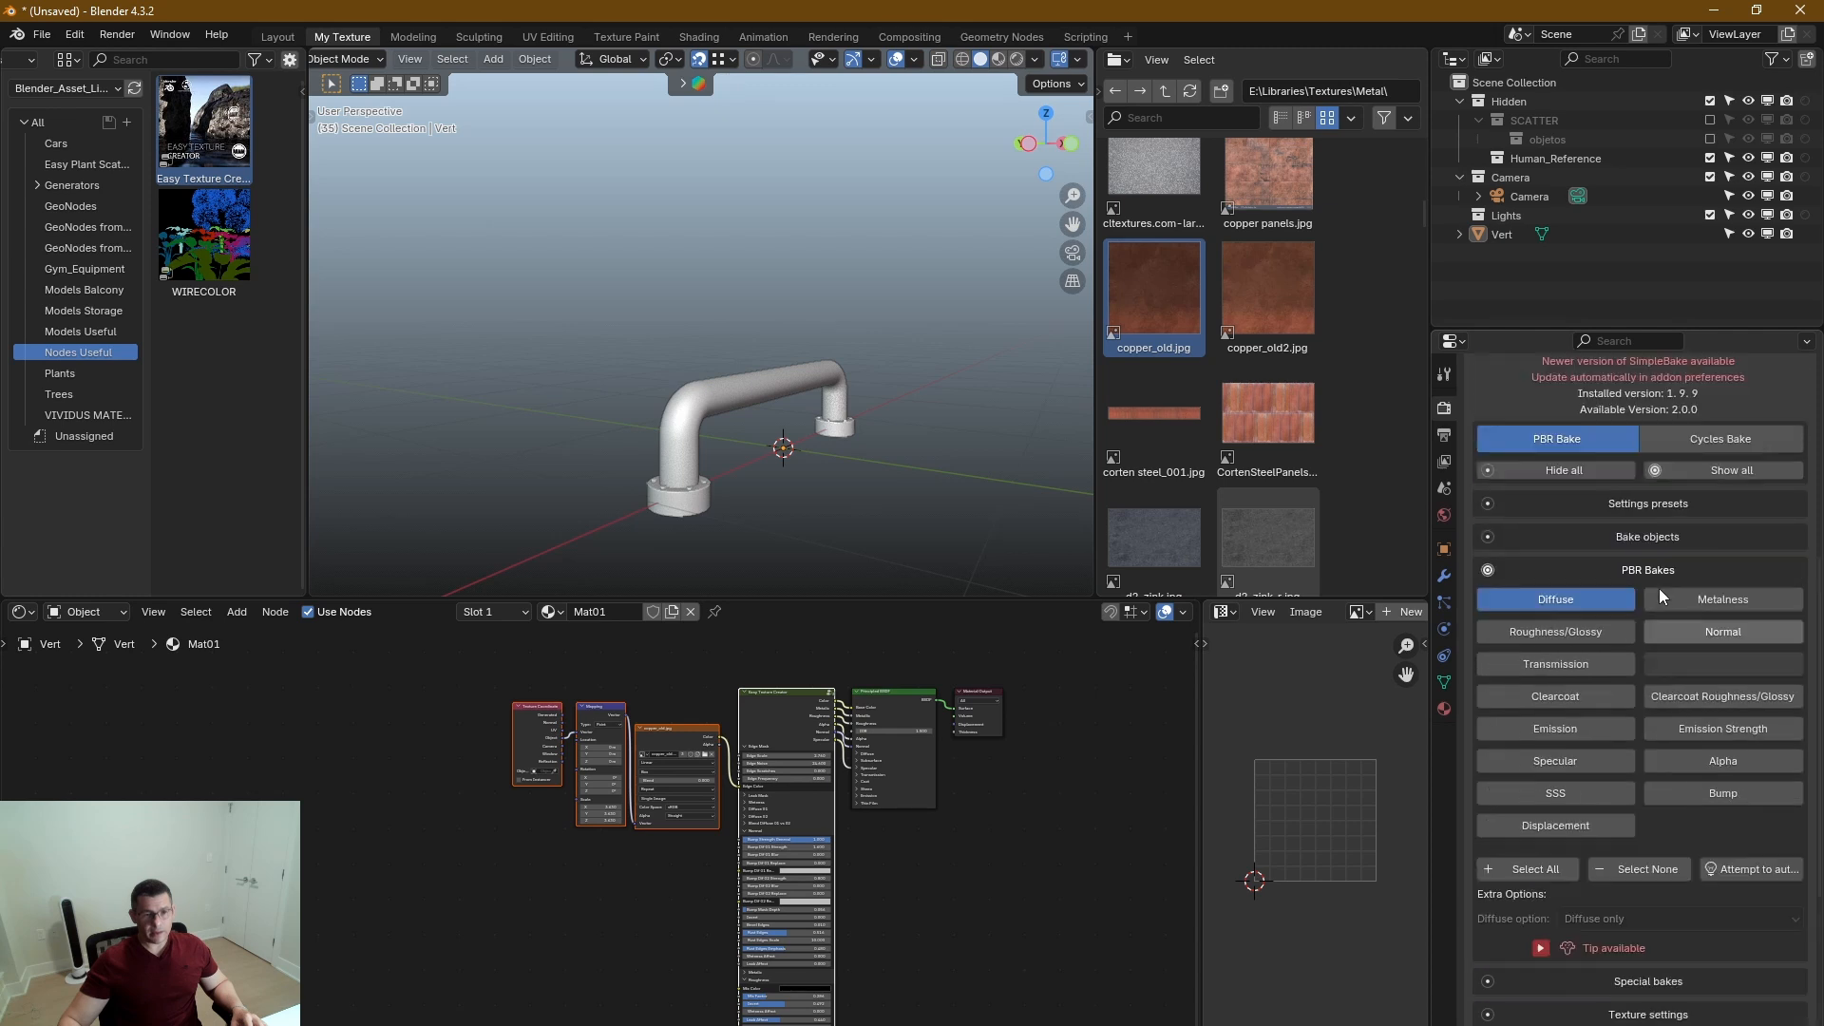
left_click(1662, 683)
left_click(1646, 652)
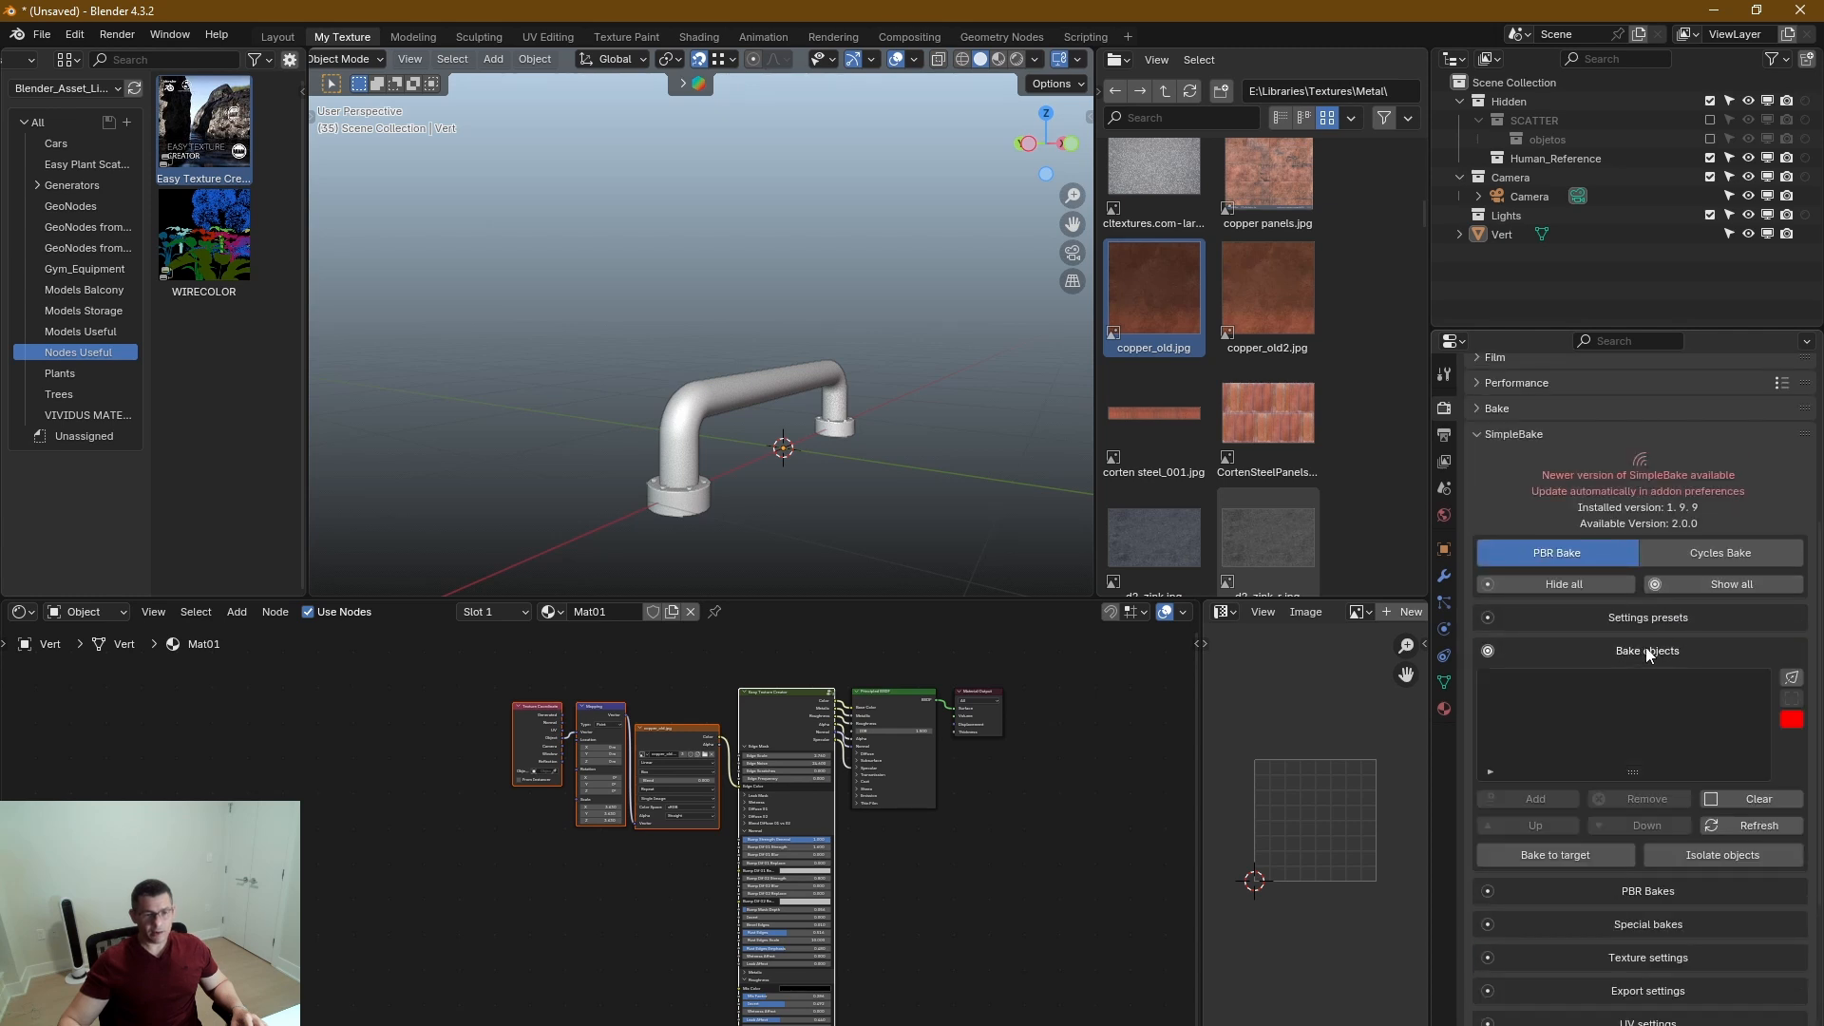
left_click(760, 424)
left_click(1549, 798)
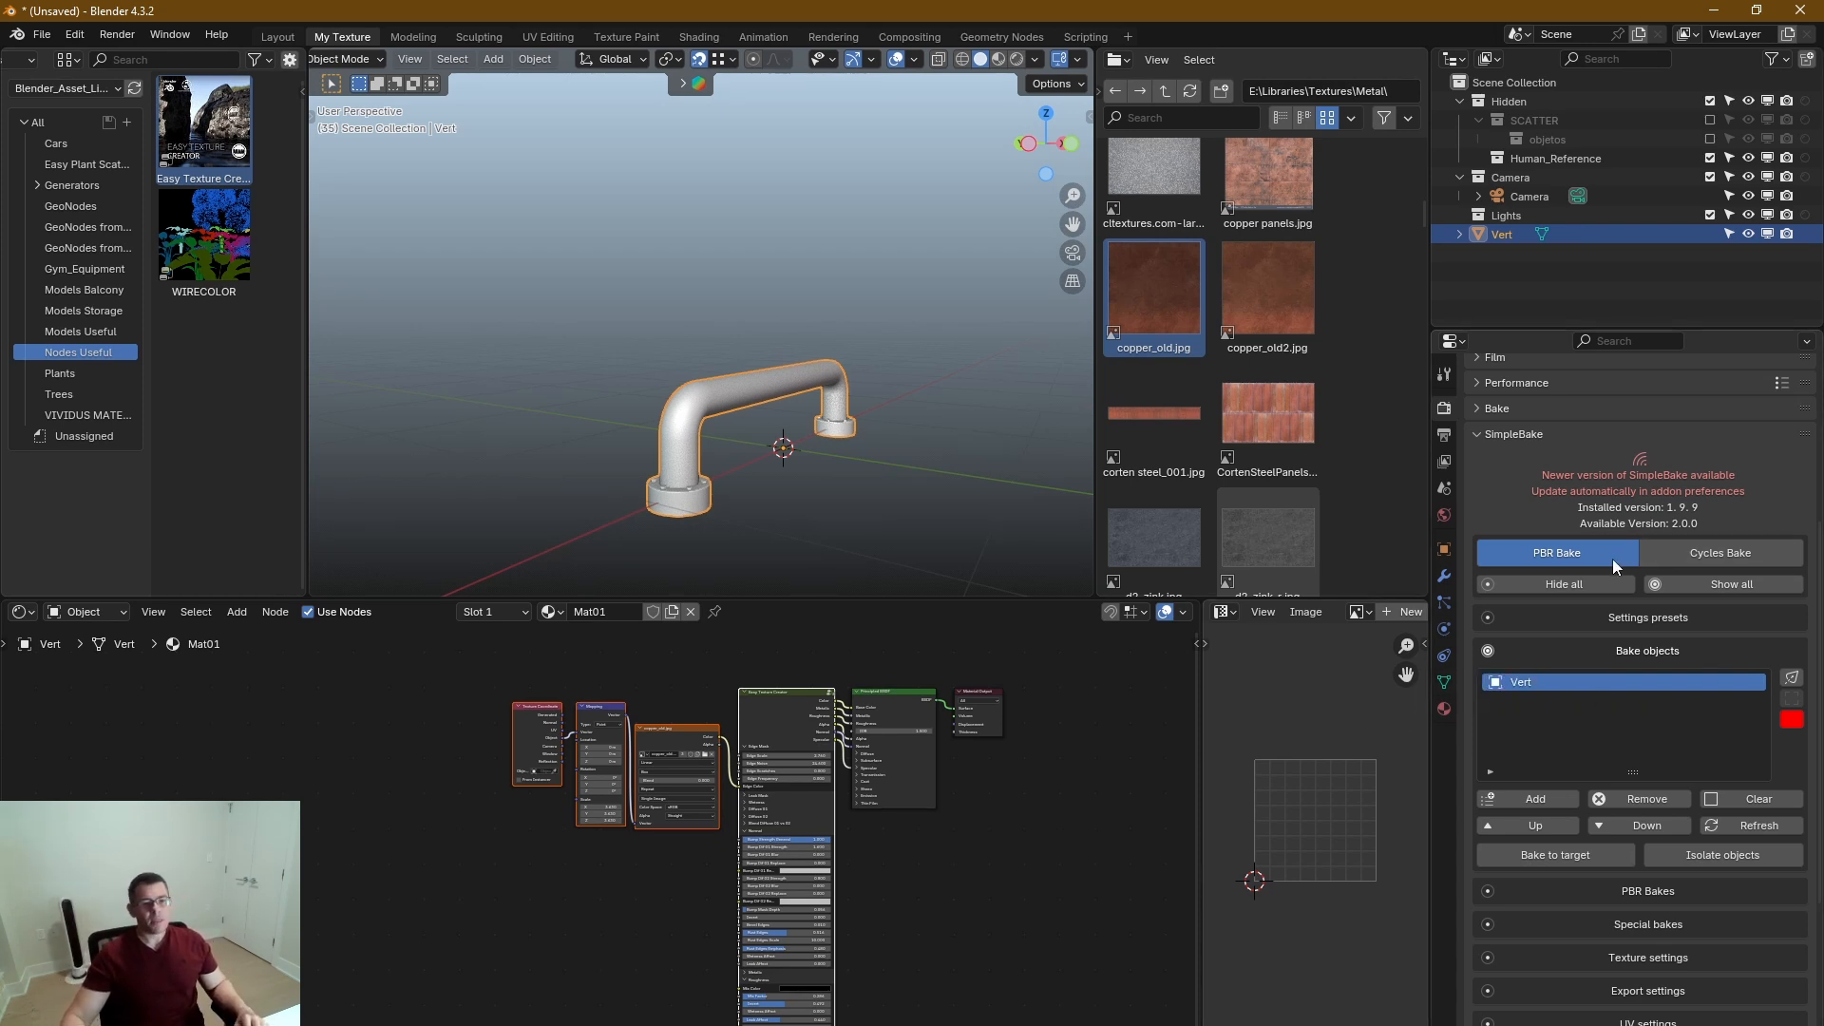
Enable Metalness, Normal, Roughness/Glossy and Specular alongside Diffuse in PBR Bakes, and expand the Special bakes section.
scroll(1572, 551, "down", 2)
scroll(1567, 546, "down", 2)
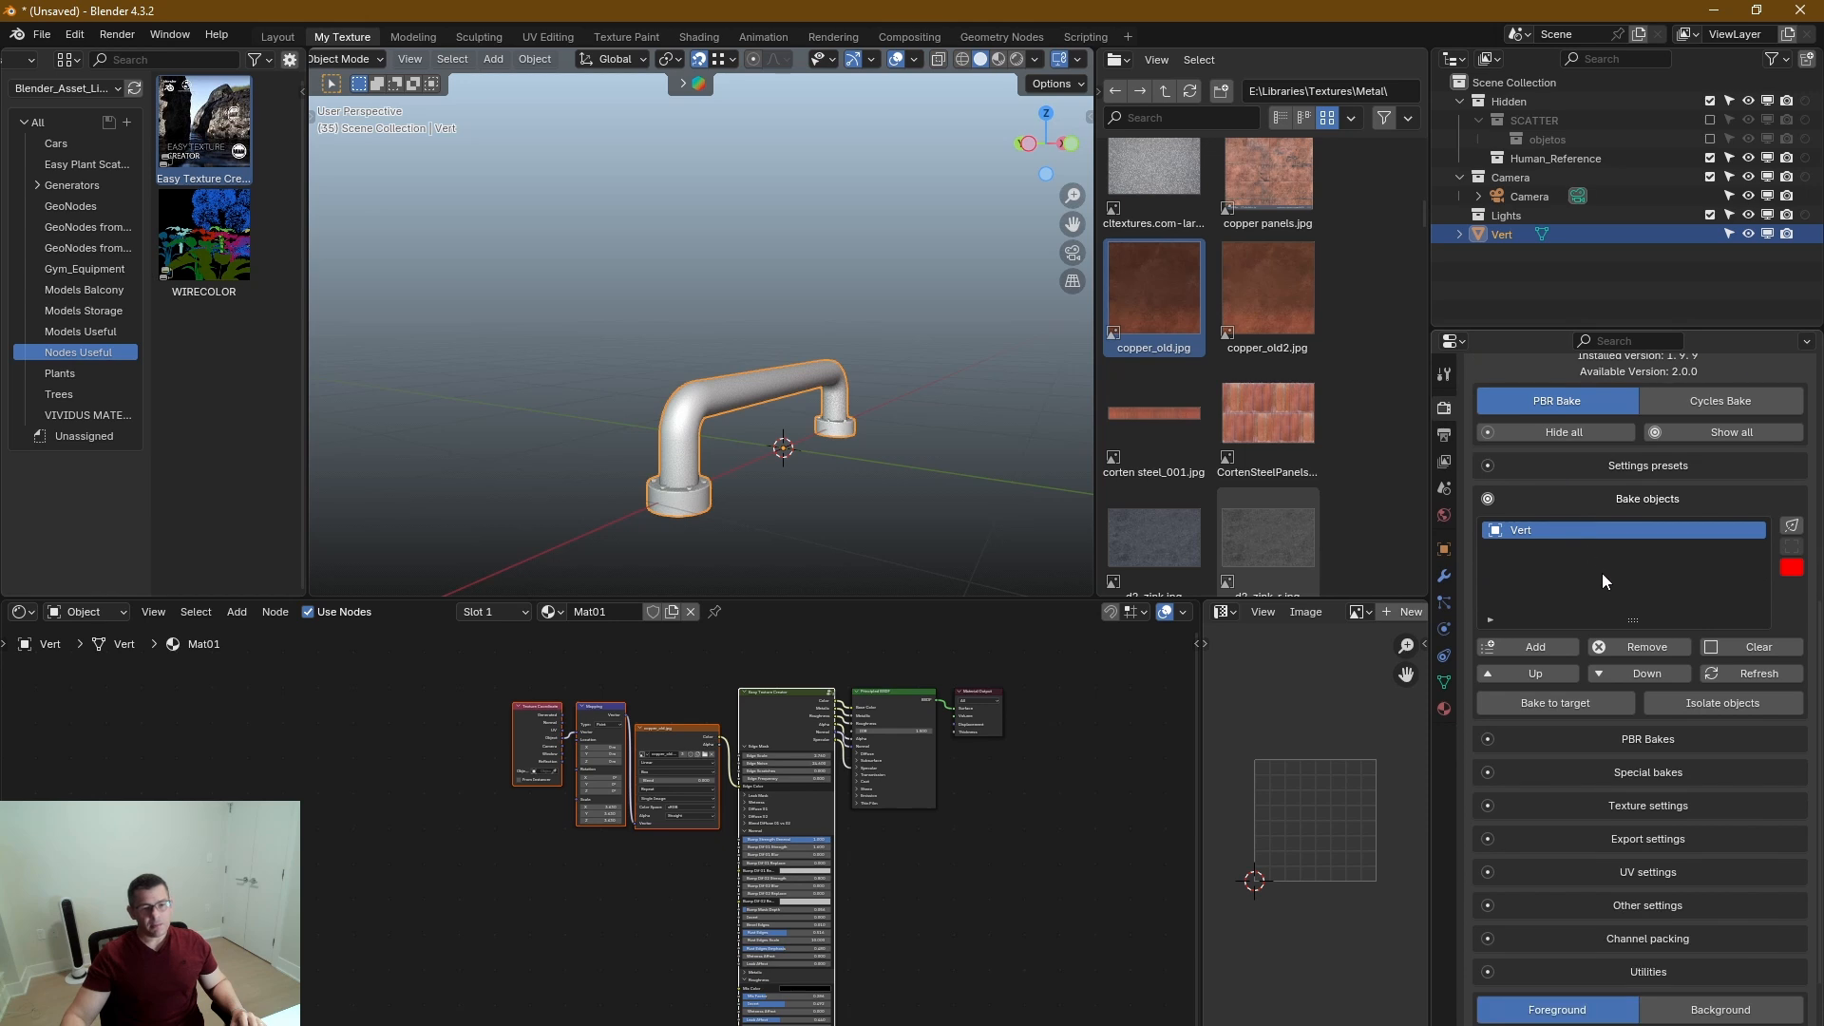
left_click(1655, 743)
scroll(1655, 736, "down", 1)
scroll(1655, 734, "down", 3)
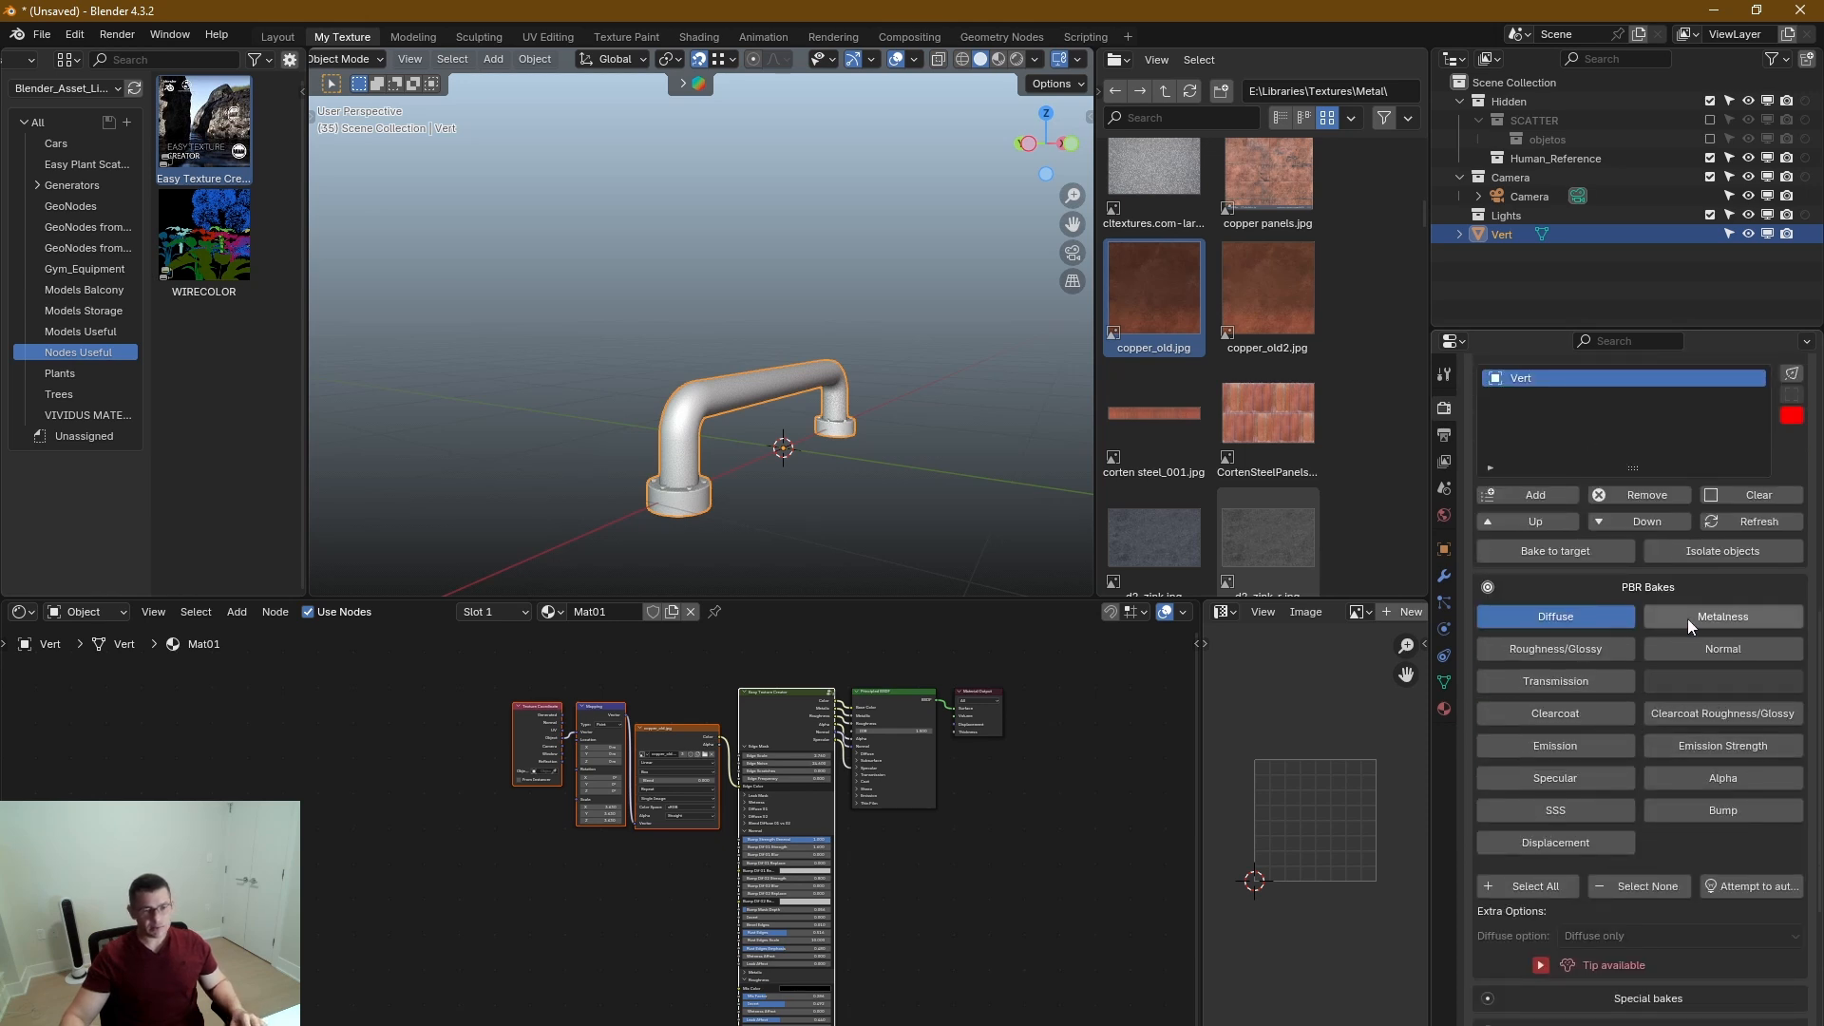
left_click(1718, 616)
left_click(1724, 644)
left_click(1559, 654)
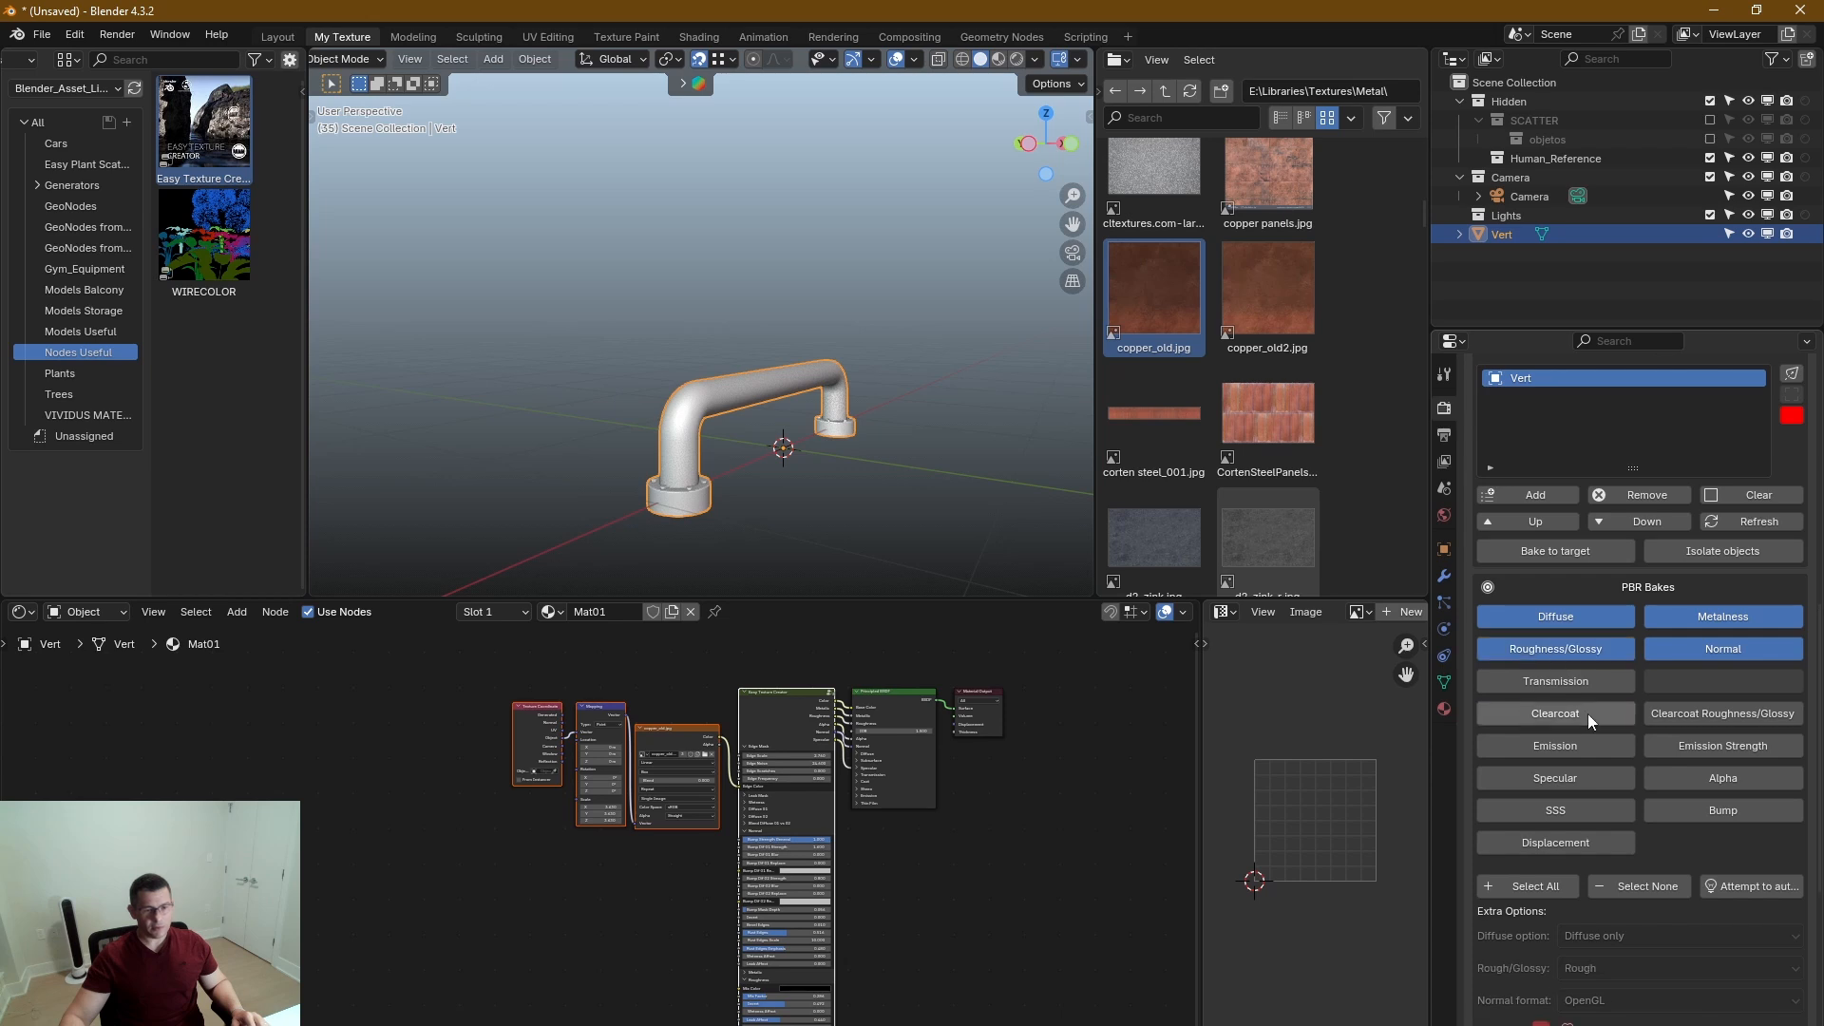
left_click(1596, 783)
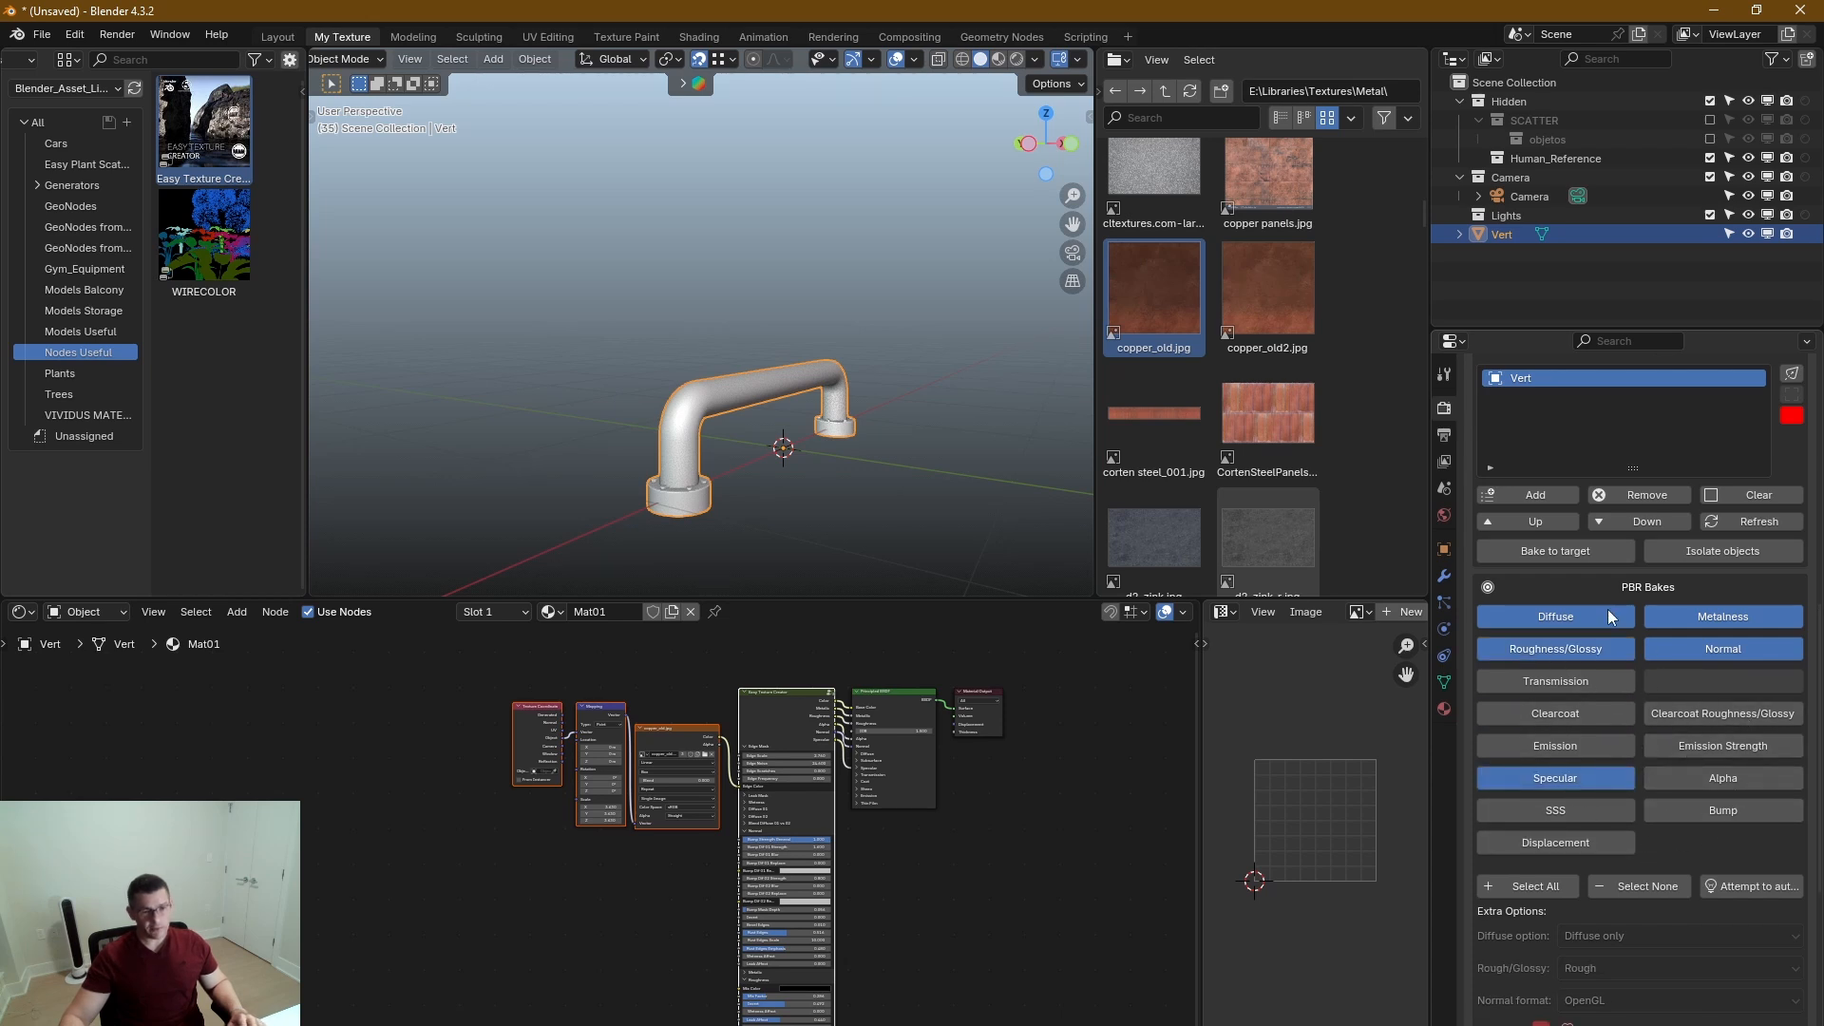
scroll(1607, 616, "down", 8)
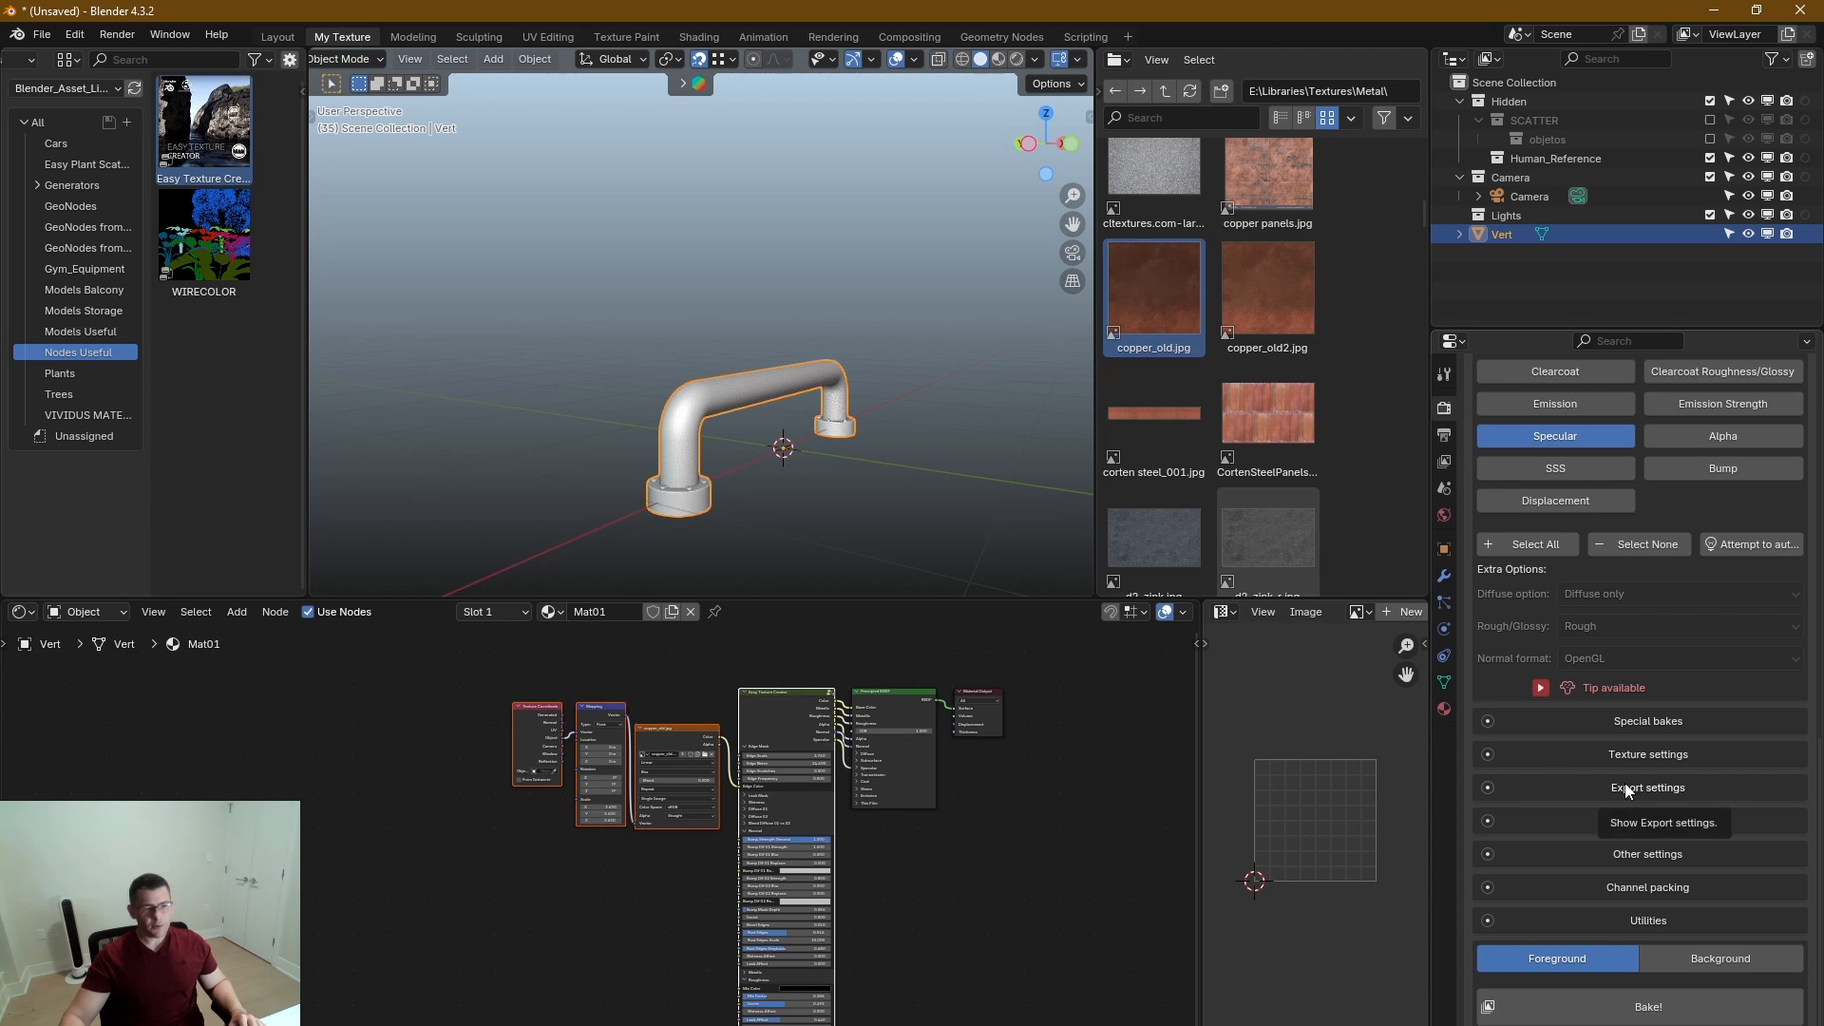
left_click(1662, 722)
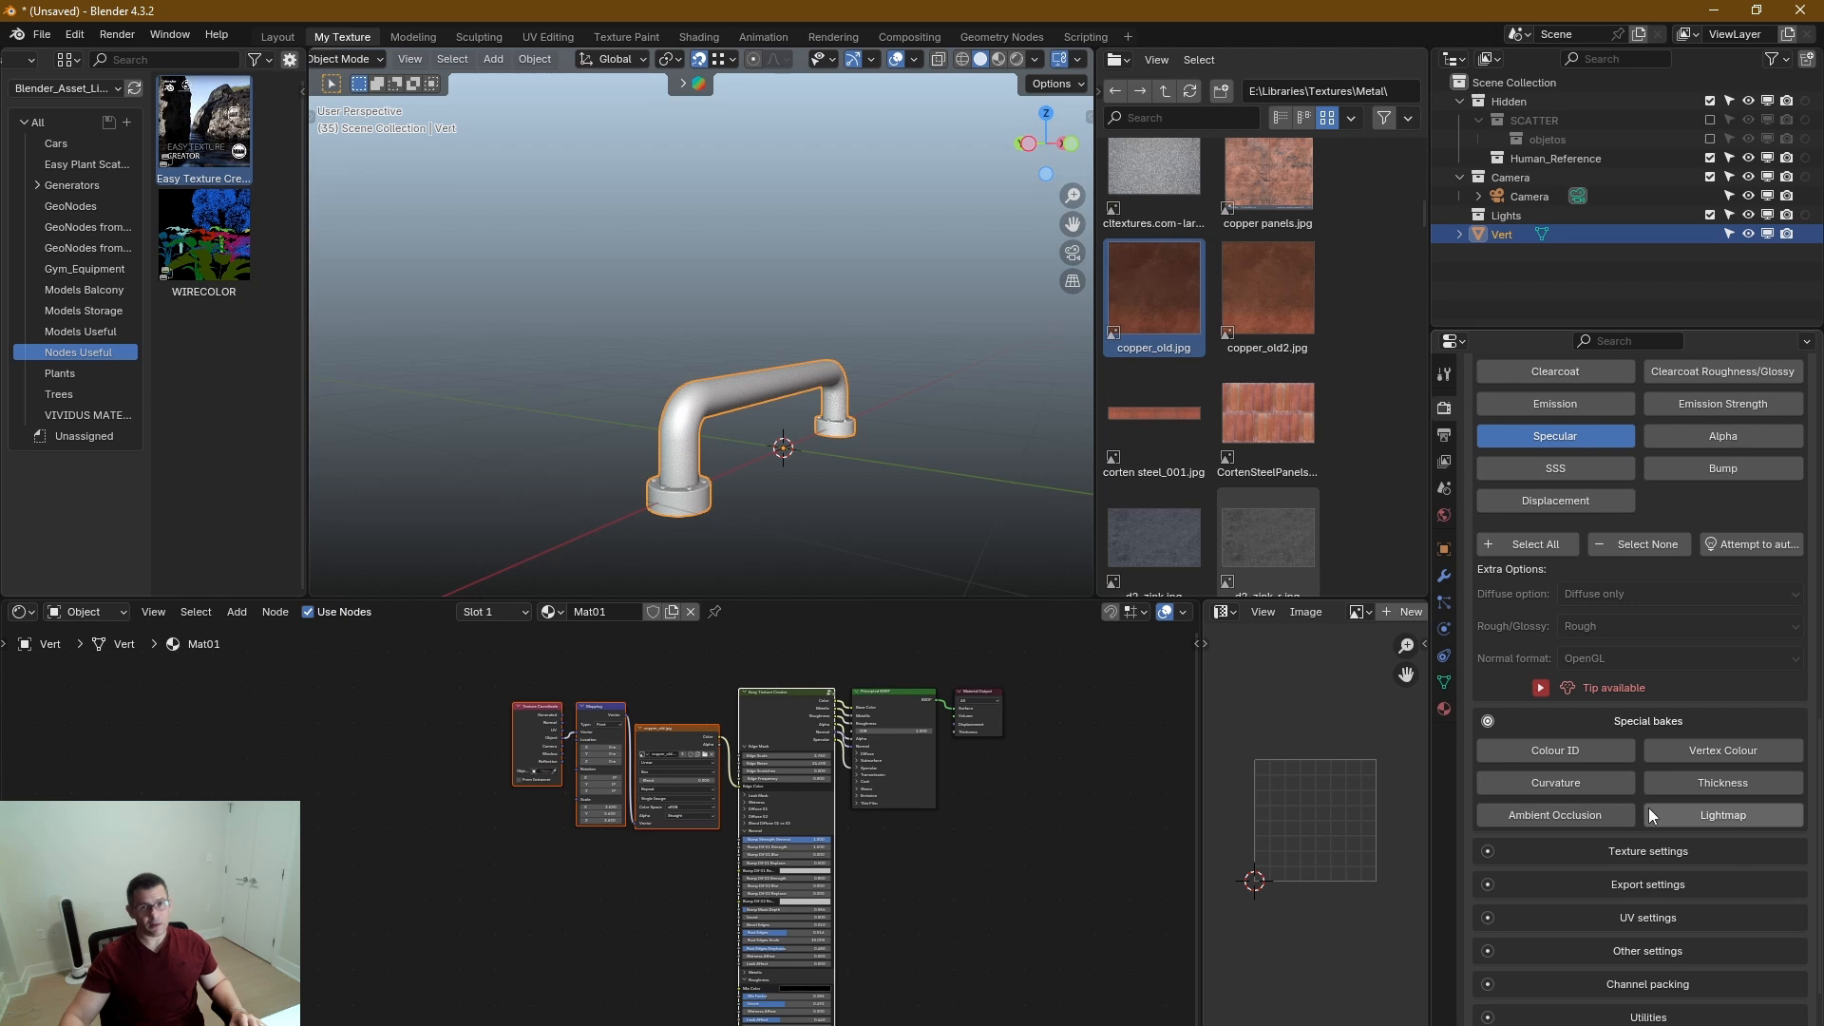
Switch the viewport to Rendered shading with a close view of the flange at the handle's base.
scroll(665, 513, "up", 5)
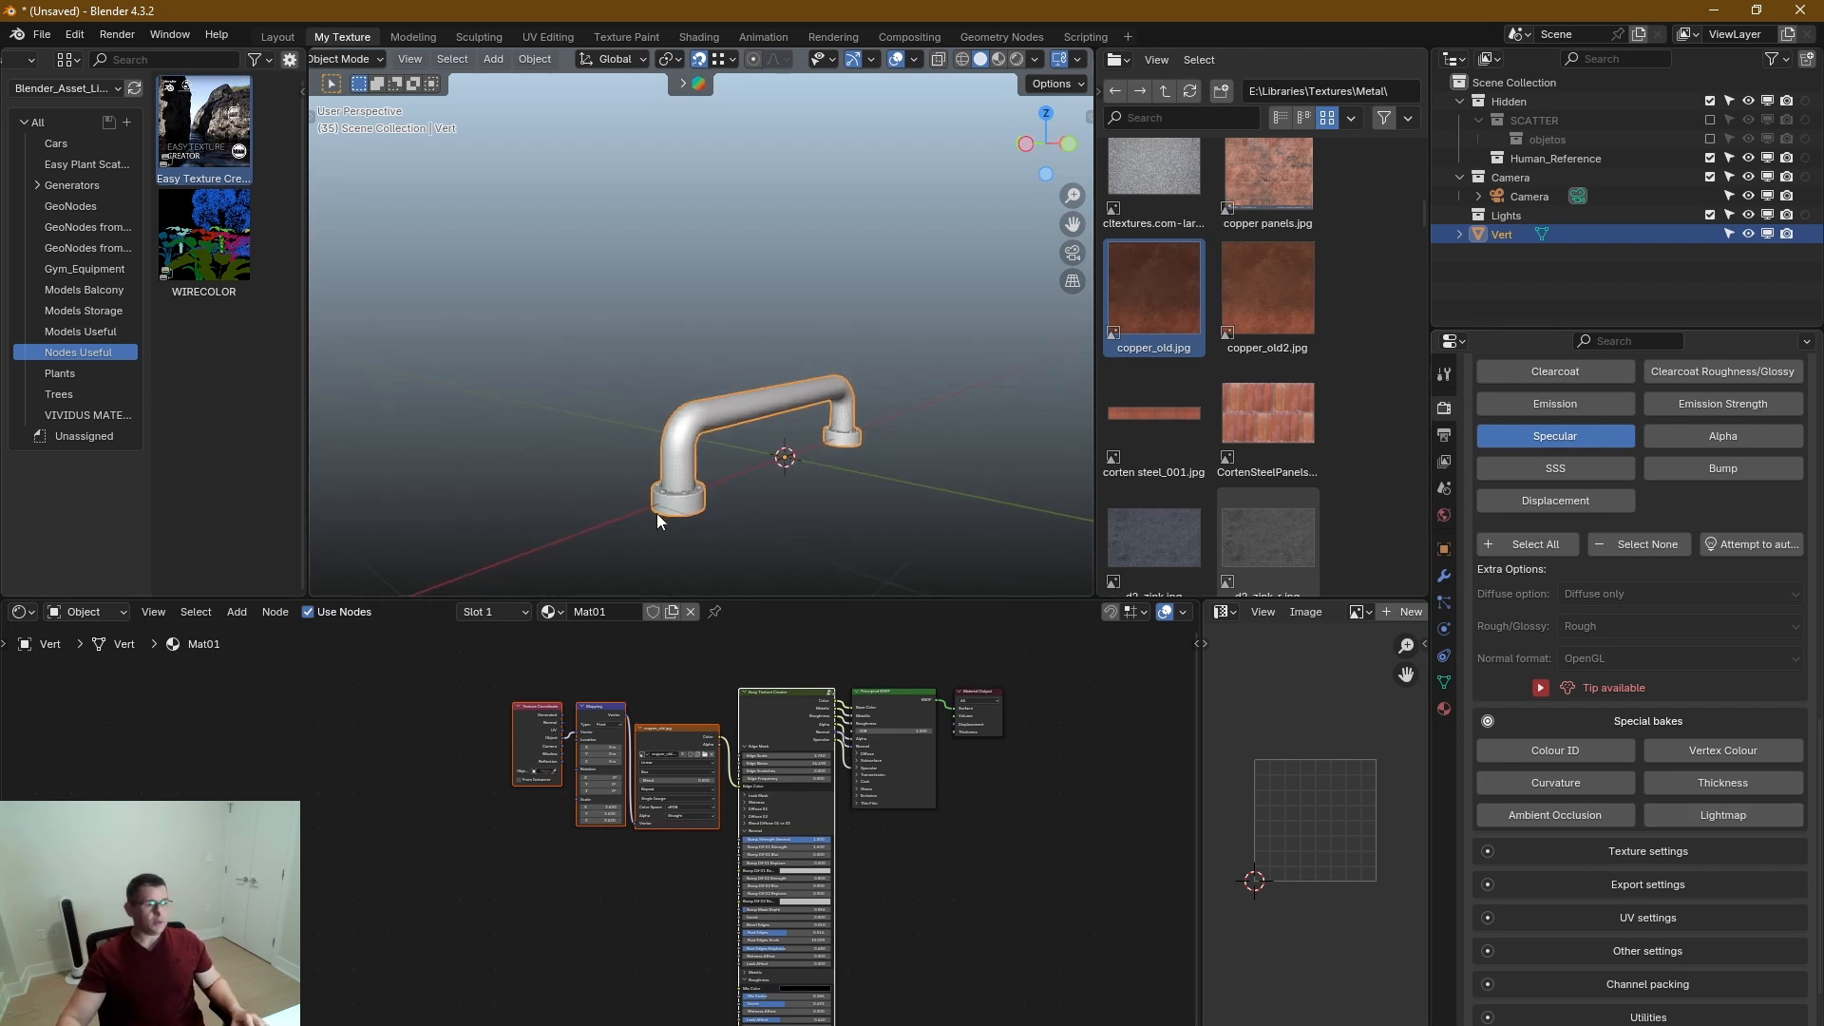
key("z")
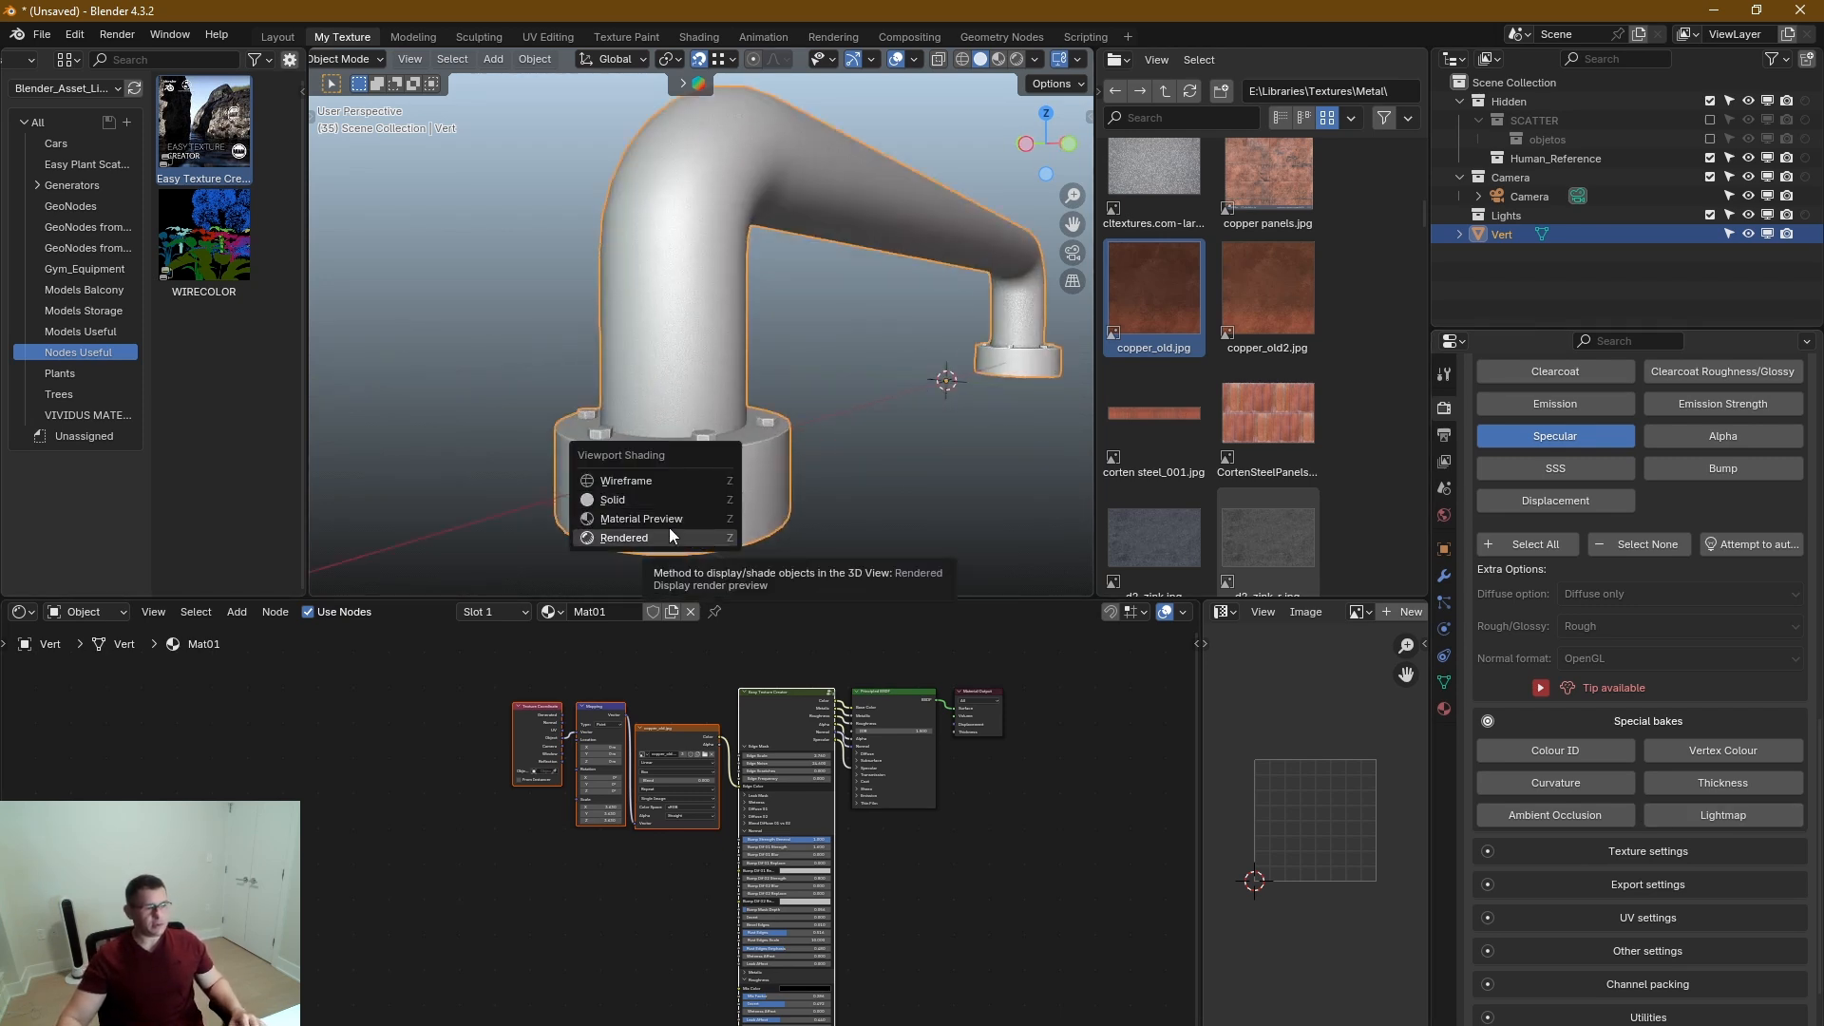
left_click(668, 530)
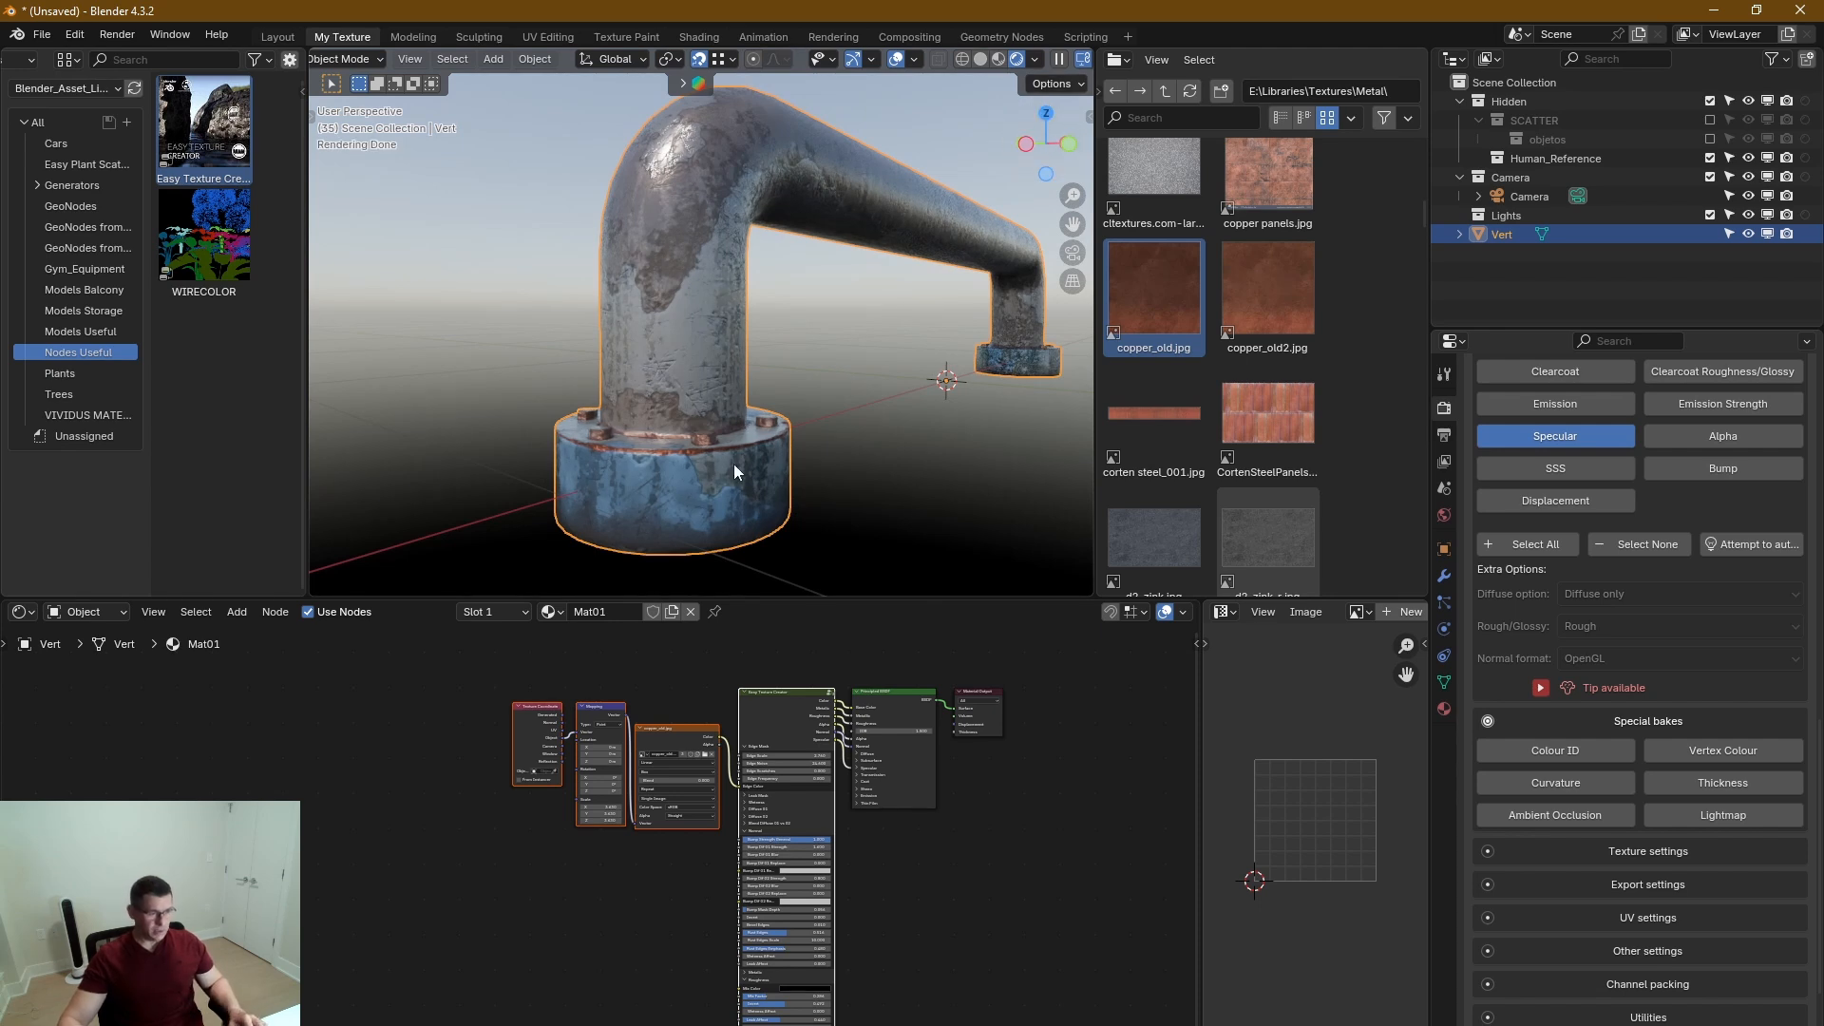
Show the object's materials, expand Ambient Occlusion in Mat01's Easy Texture Creator node and set AO Extra to 1.000.
middle_click_drag(932, 947, 988, 795)
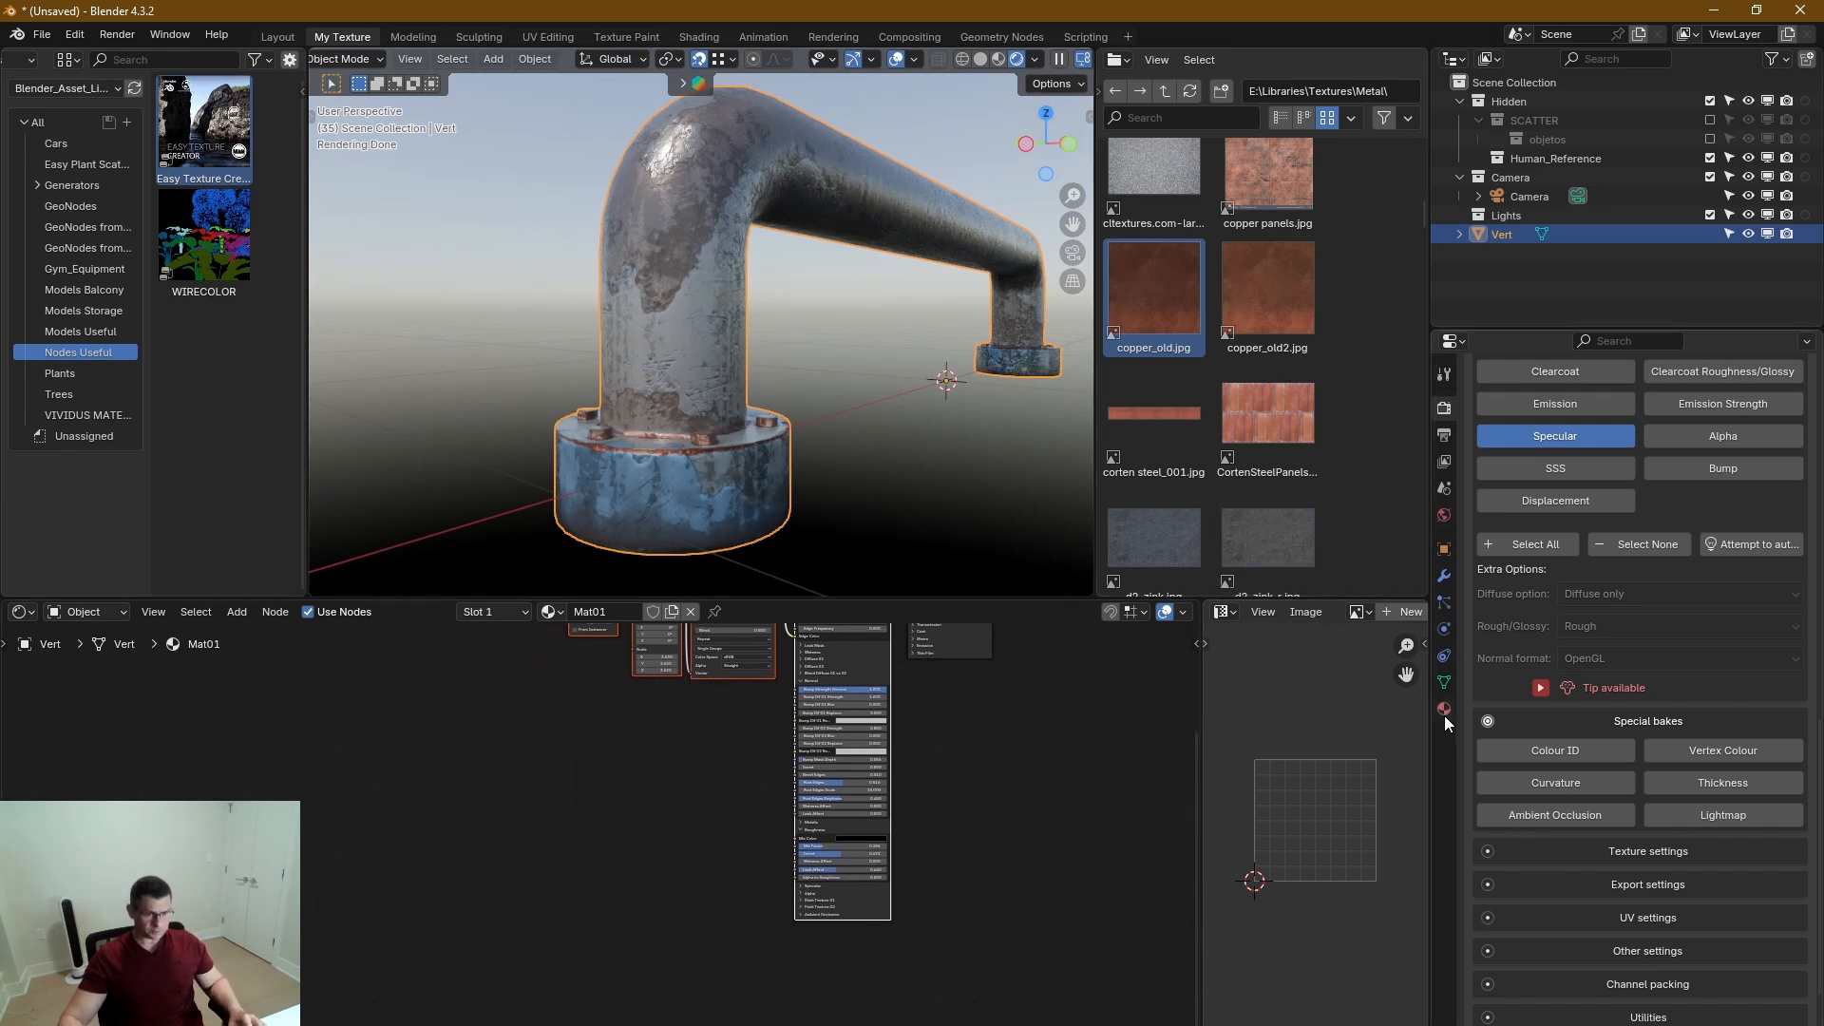
left_click(1443, 709)
scroll(1568, 456, "up", 3)
scroll(819, 904, "up", 2)
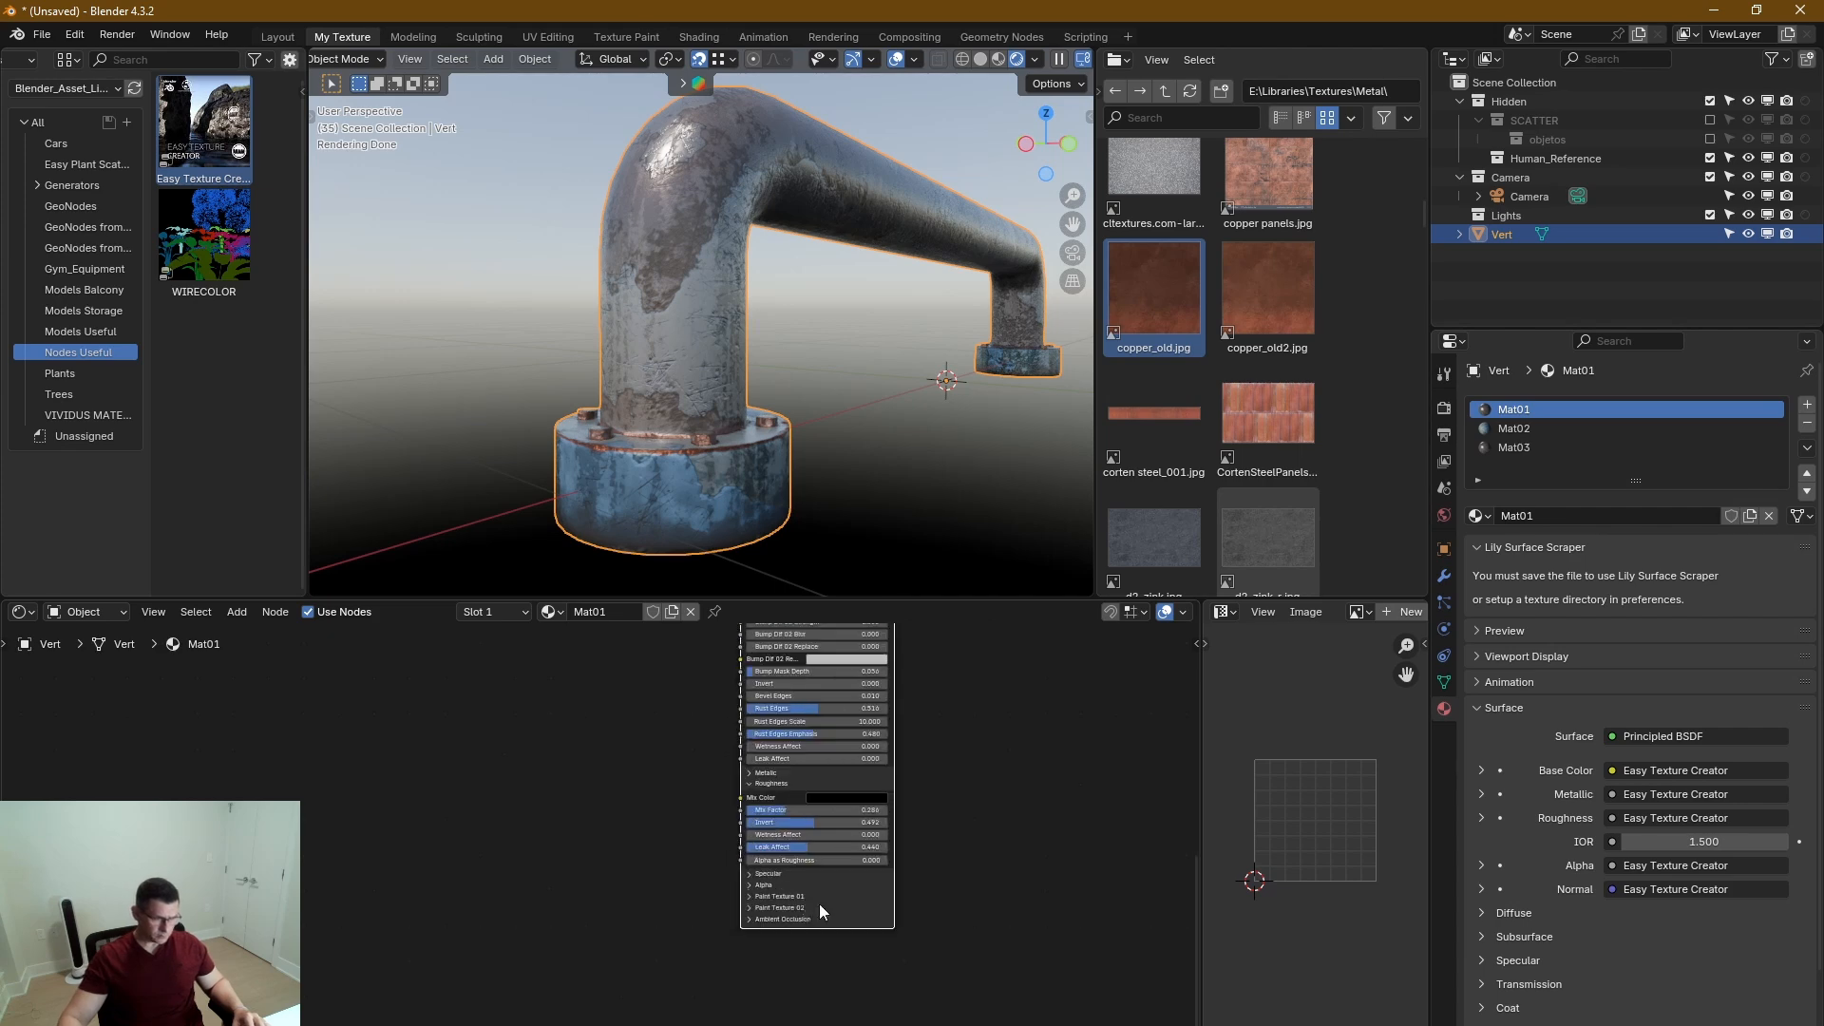
scroll(742, 912, "up", 5)
left_click(694, 888)
middle_click_drag(716, 373, 722, 380)
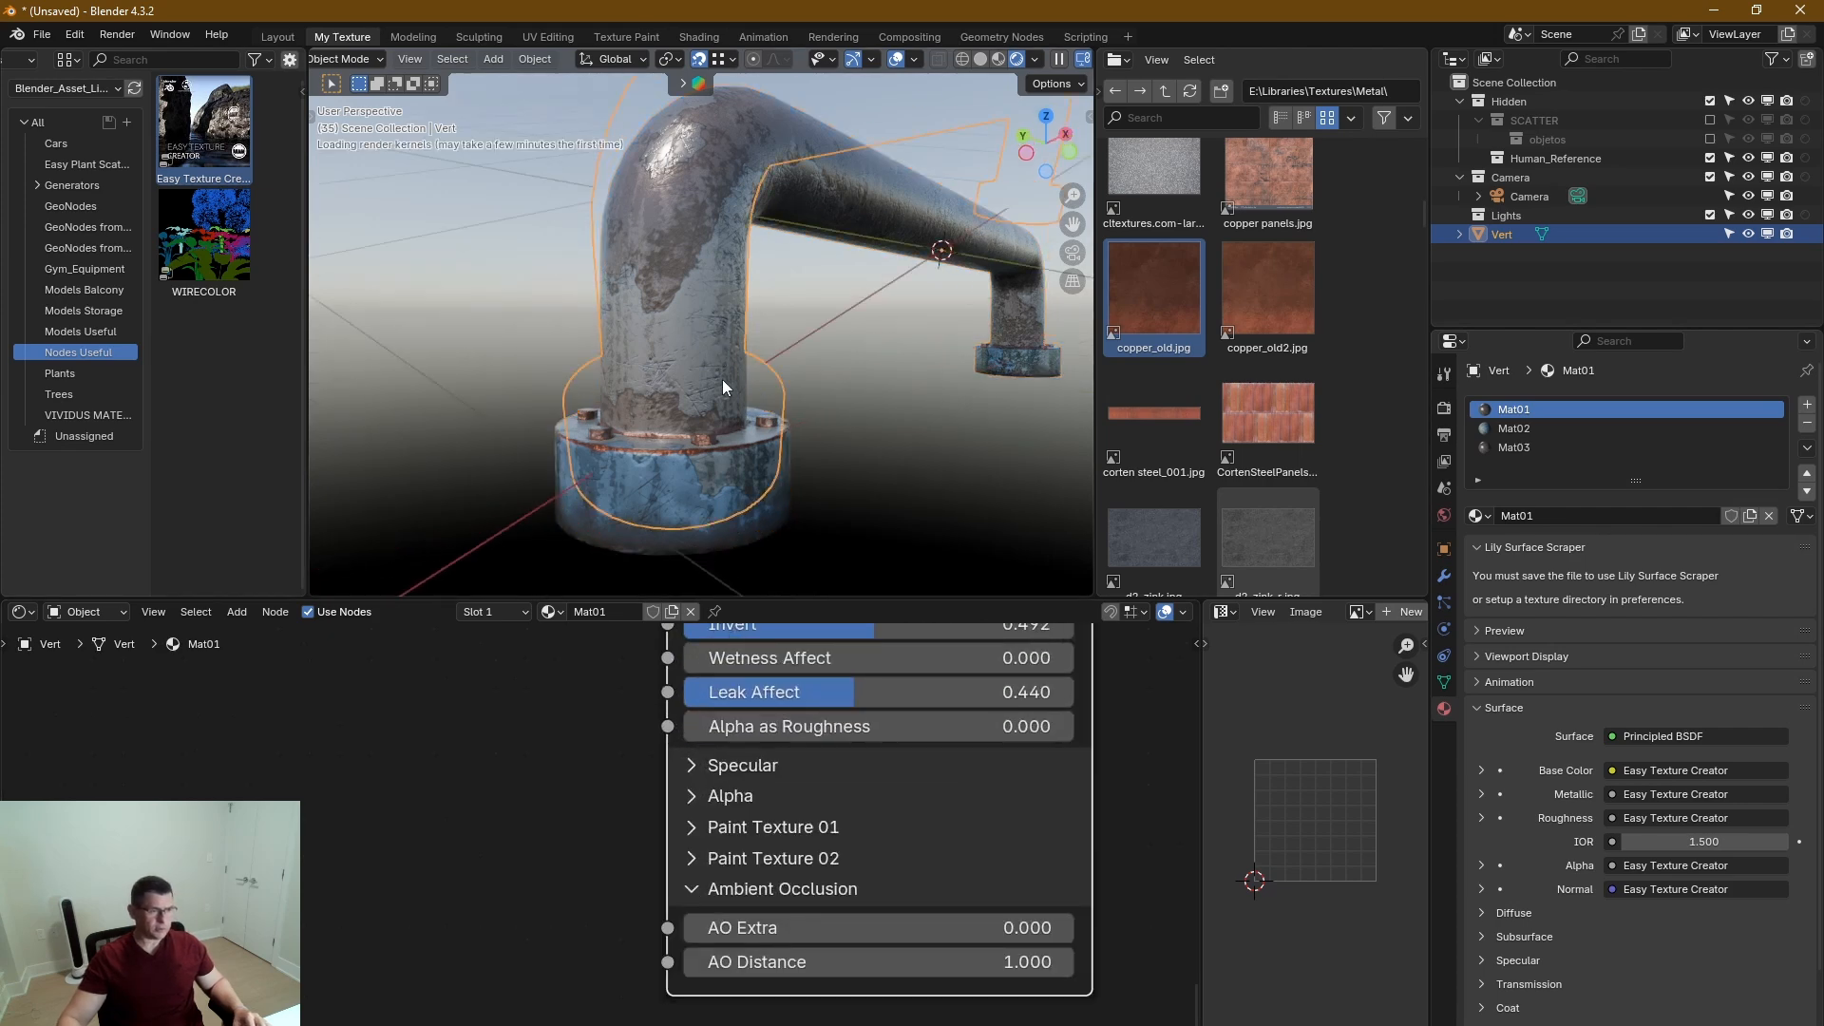
scroll(722, 379, "up", 4)
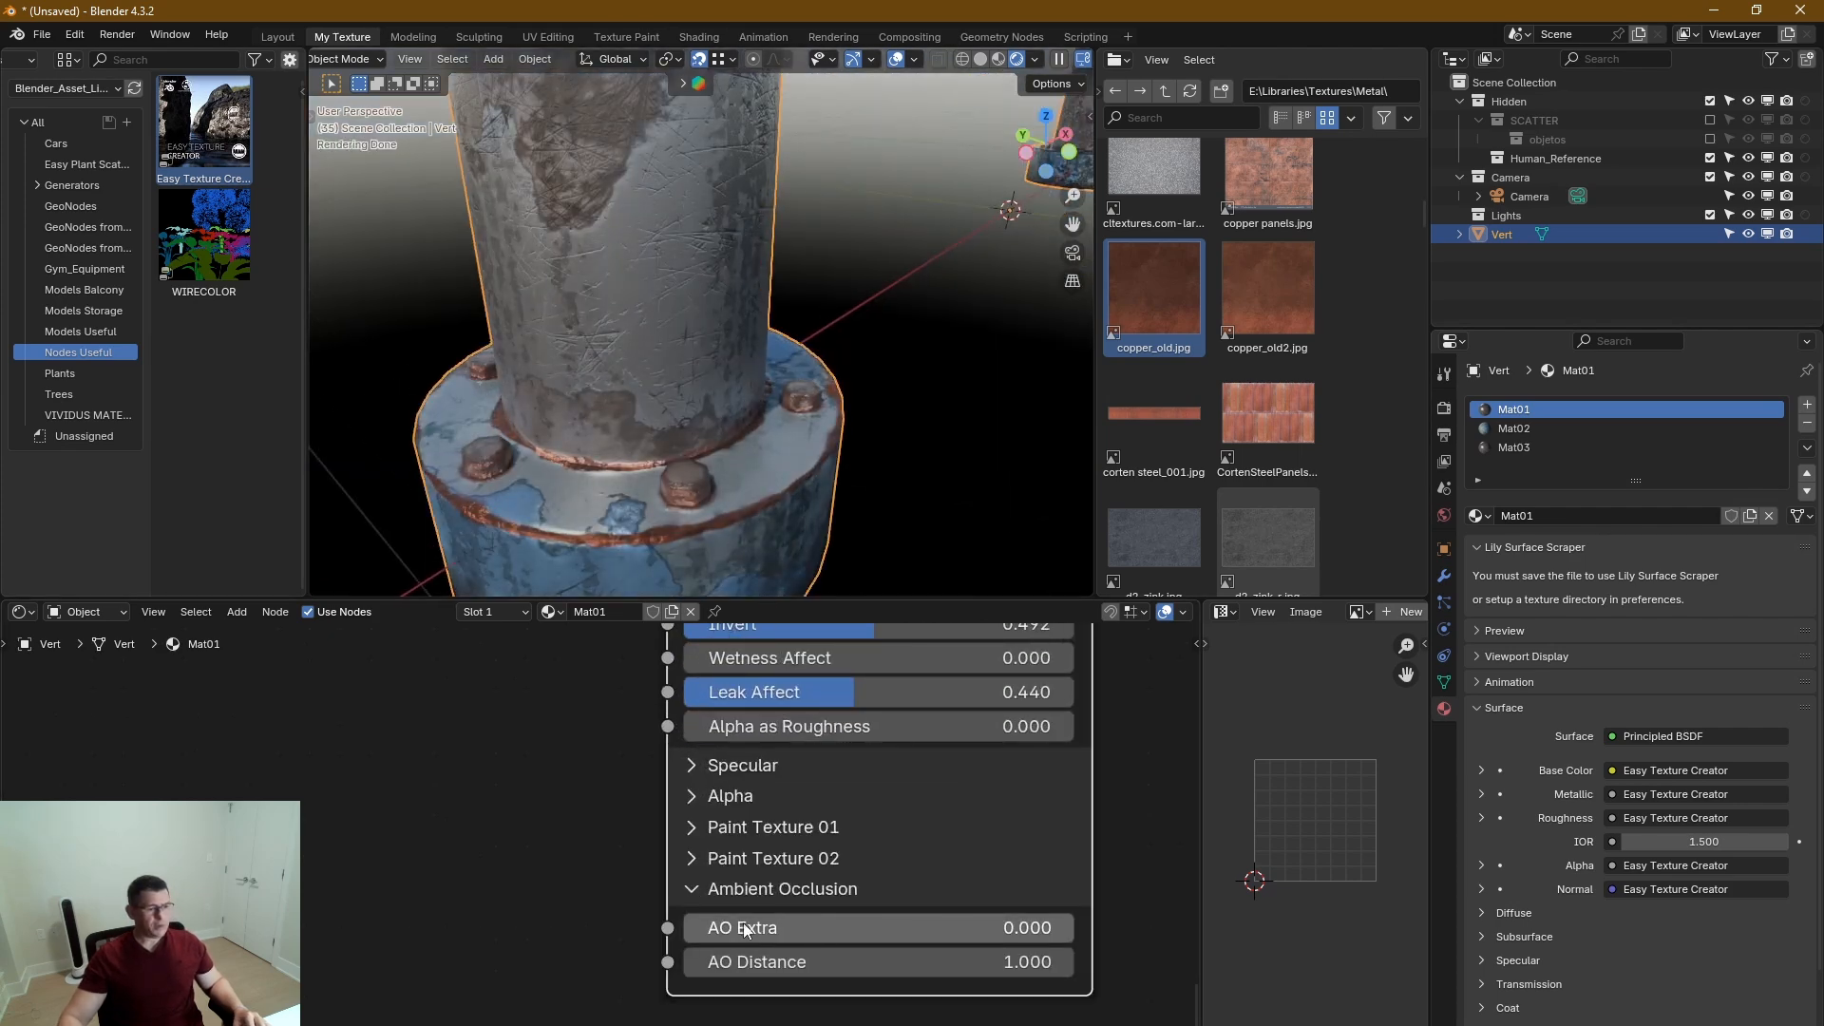
left_click_drag(743, 928, 1078, 927)
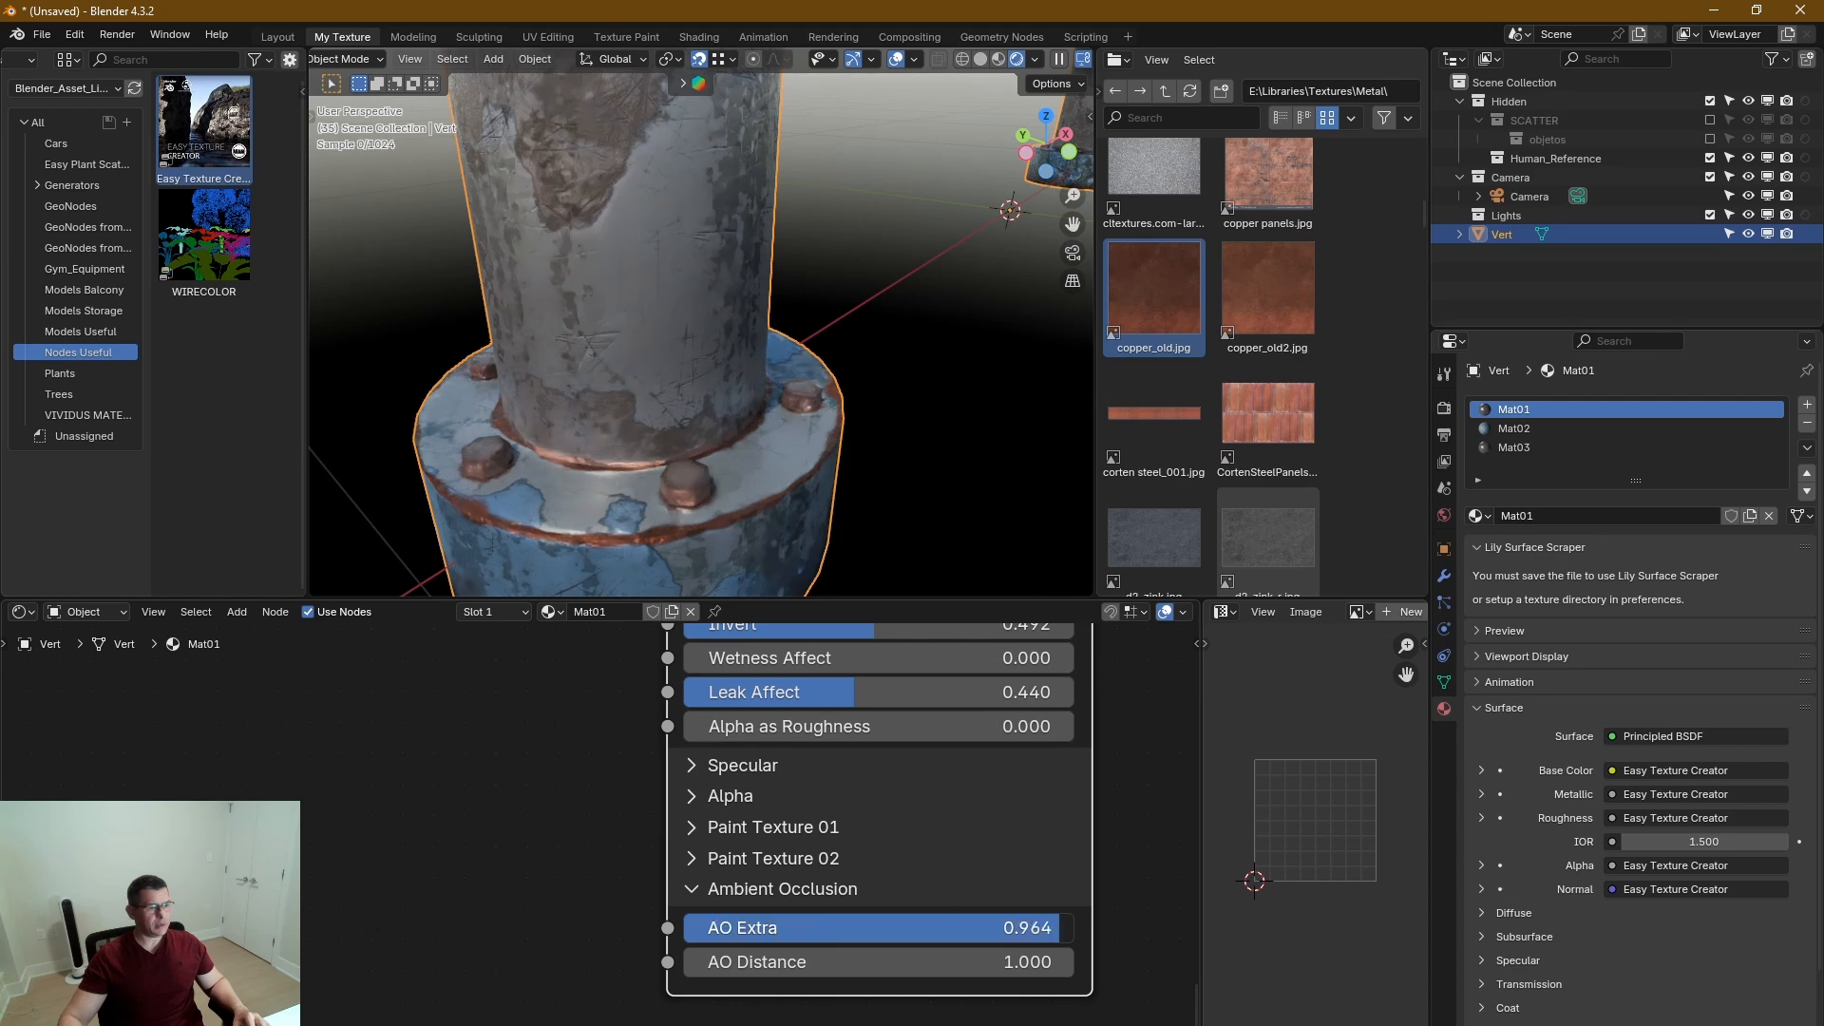
middle_click_drag(718, 546, 703, 458)
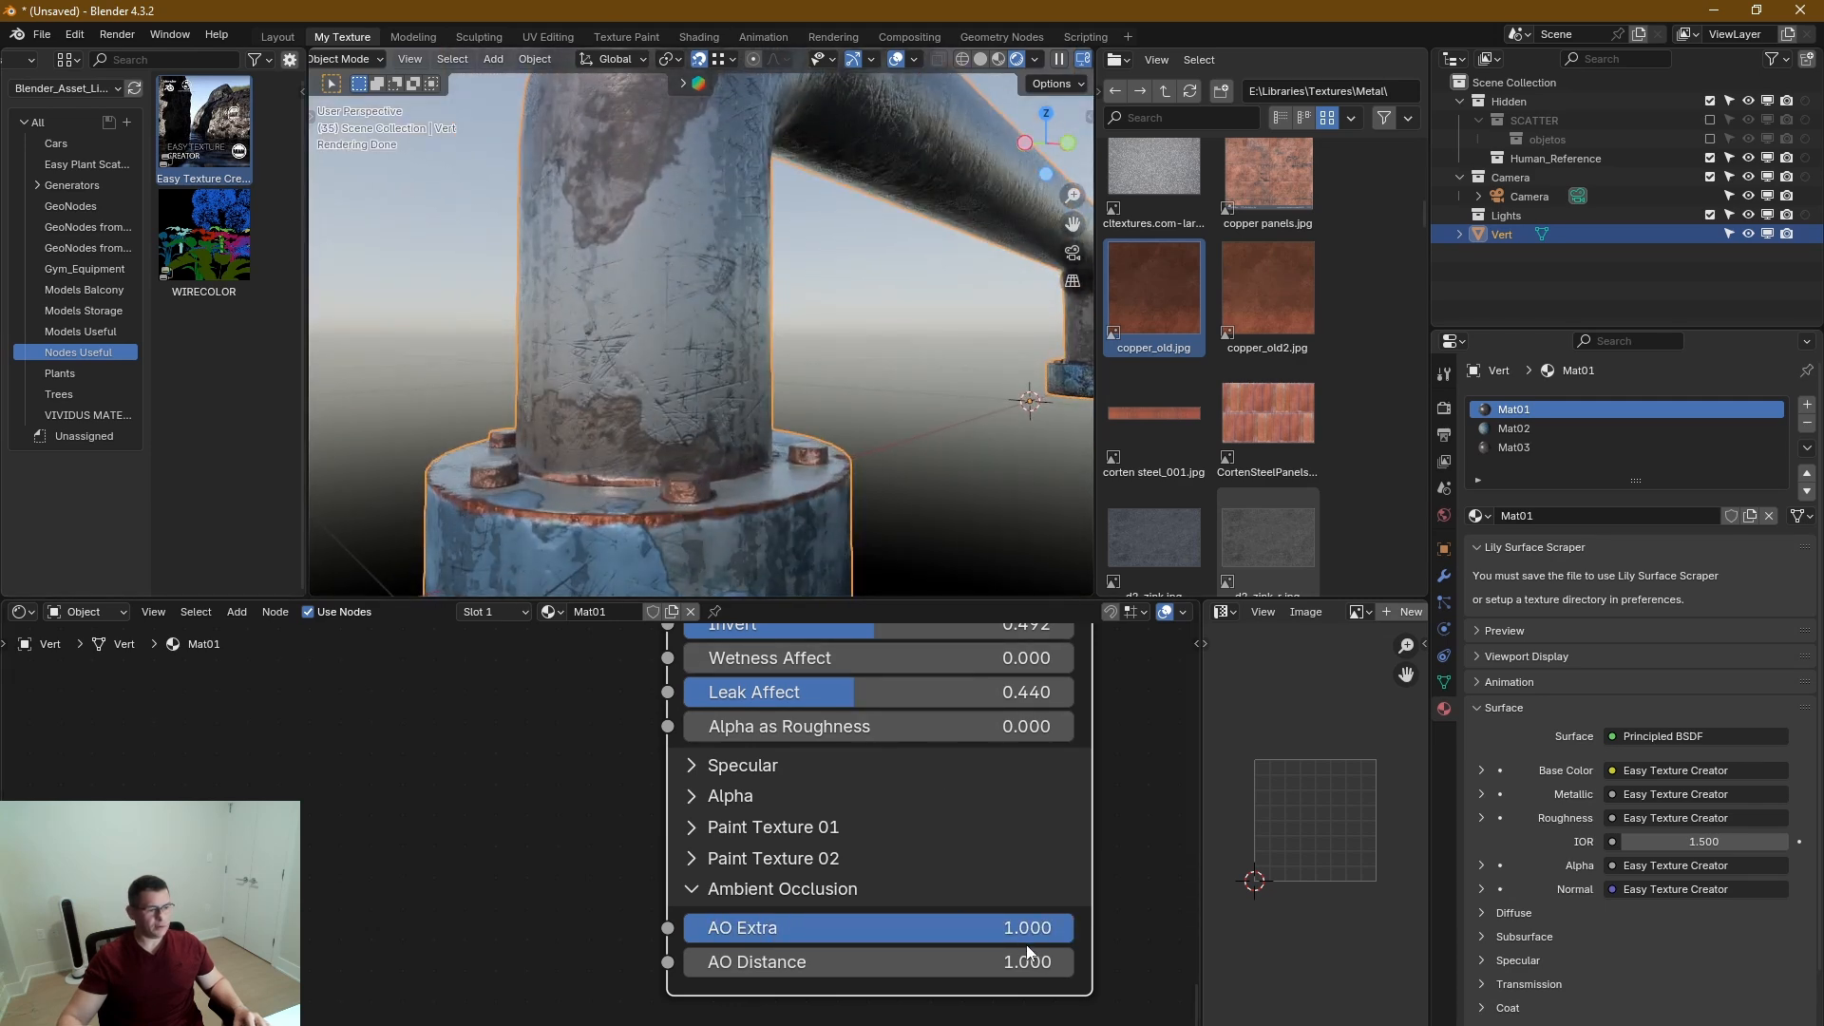
Adjust the AO Distance of Mat01's ambient occlusion while comparing the effect on the rendered pipe.
left_click_drag(1028, 963, 971, 963)
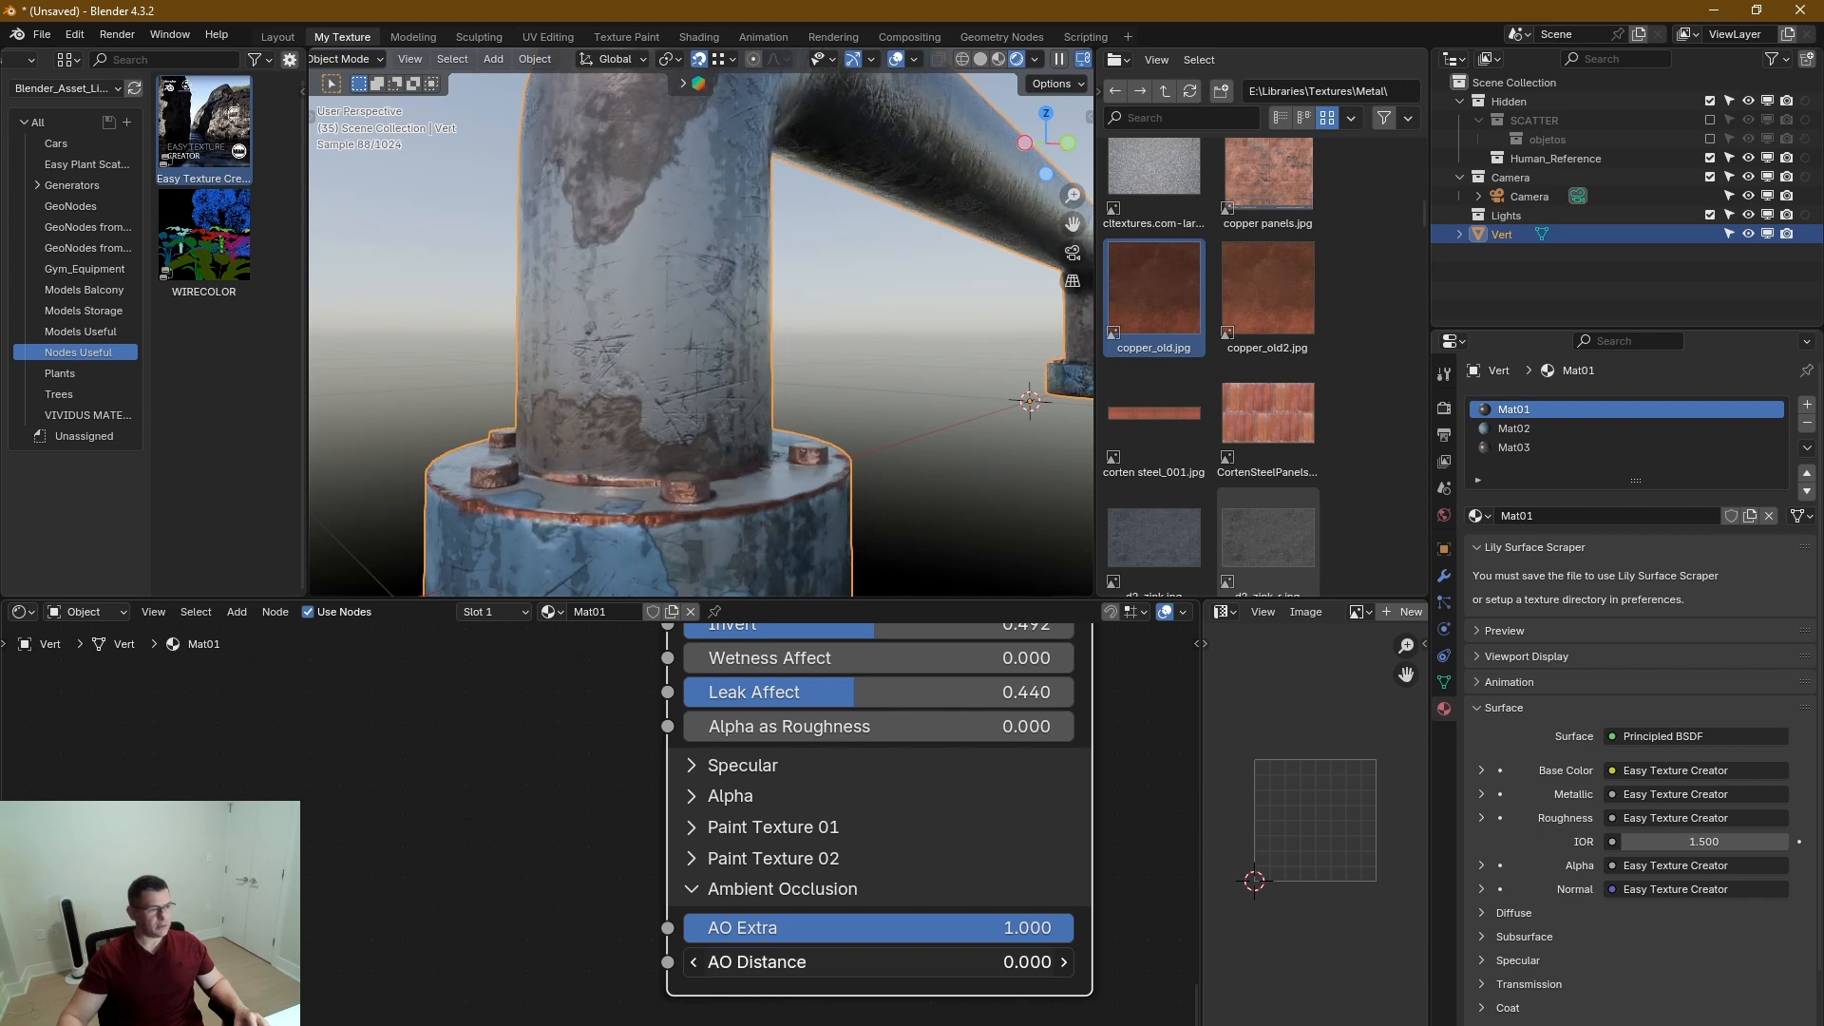
left_click_drag(950, 962, 1007, 962)
left_click_drag(879, 962, 880, 962)
Switch to Mat02, expand its node's Ambient Occlusion section and set AO Extra to 1.000 and AO Distance to 0.1.
left_click(1554, 428)
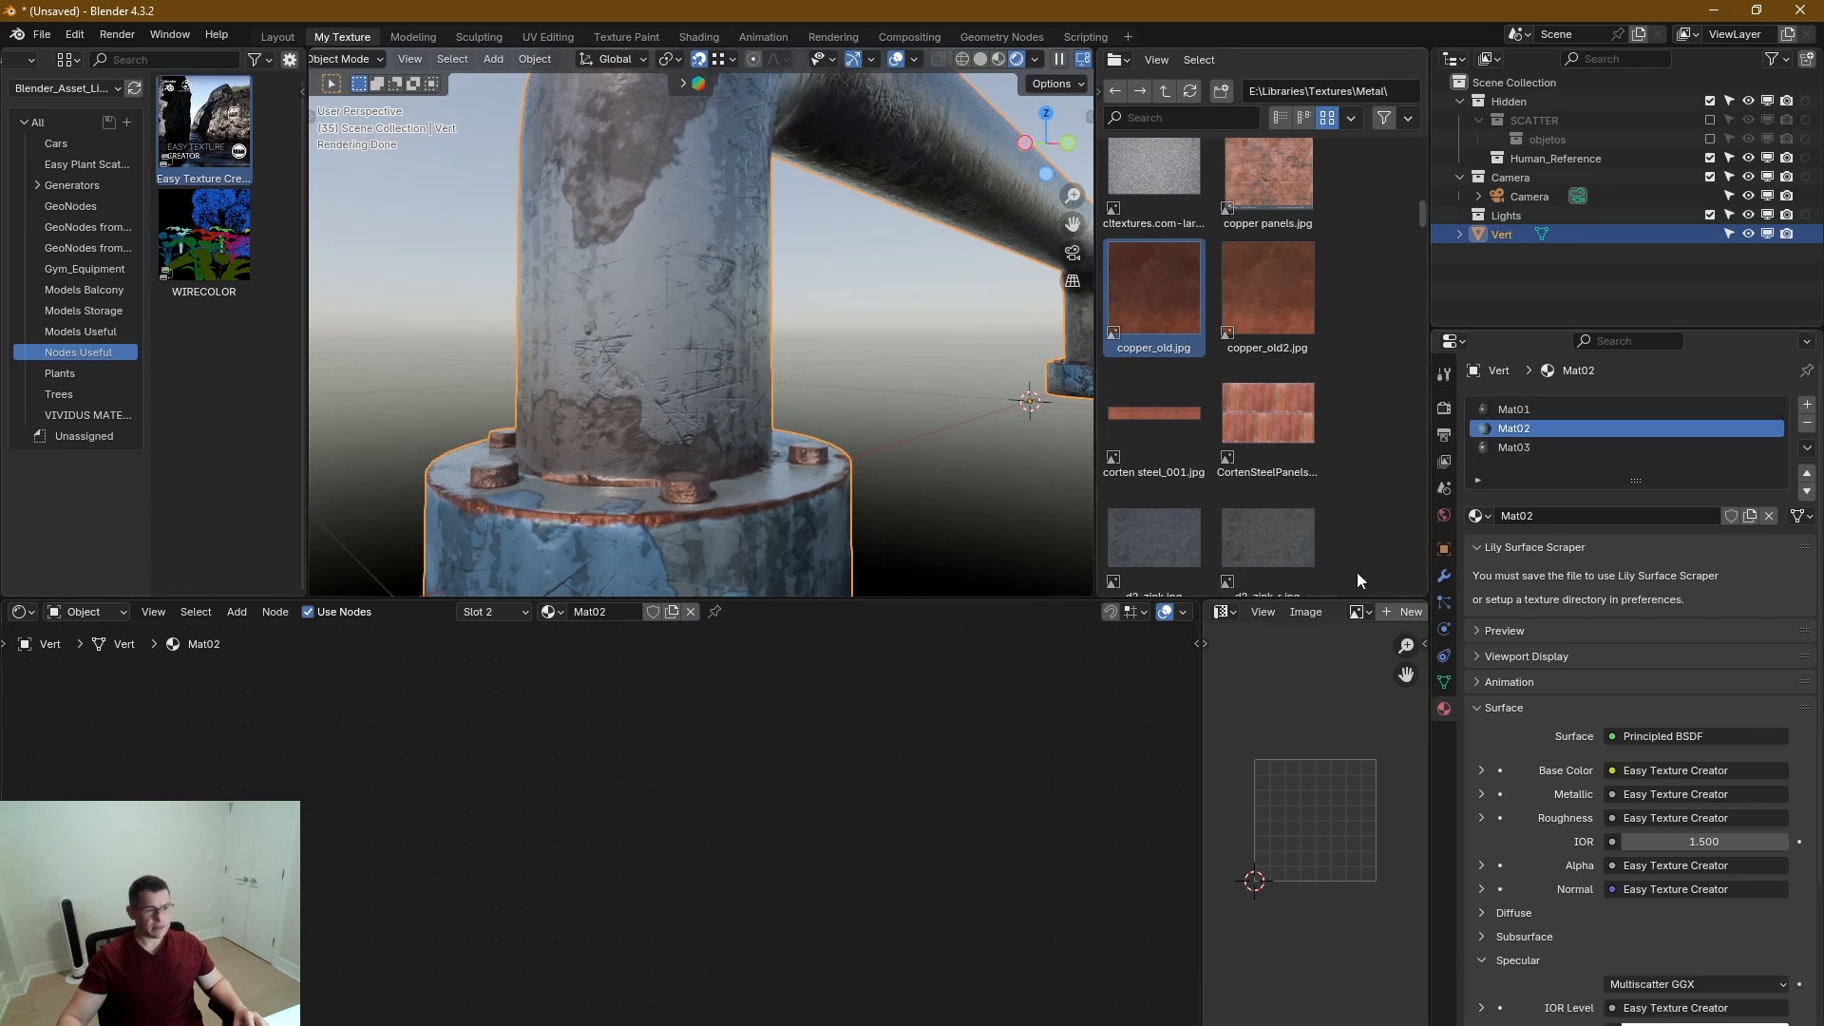
key("Home")
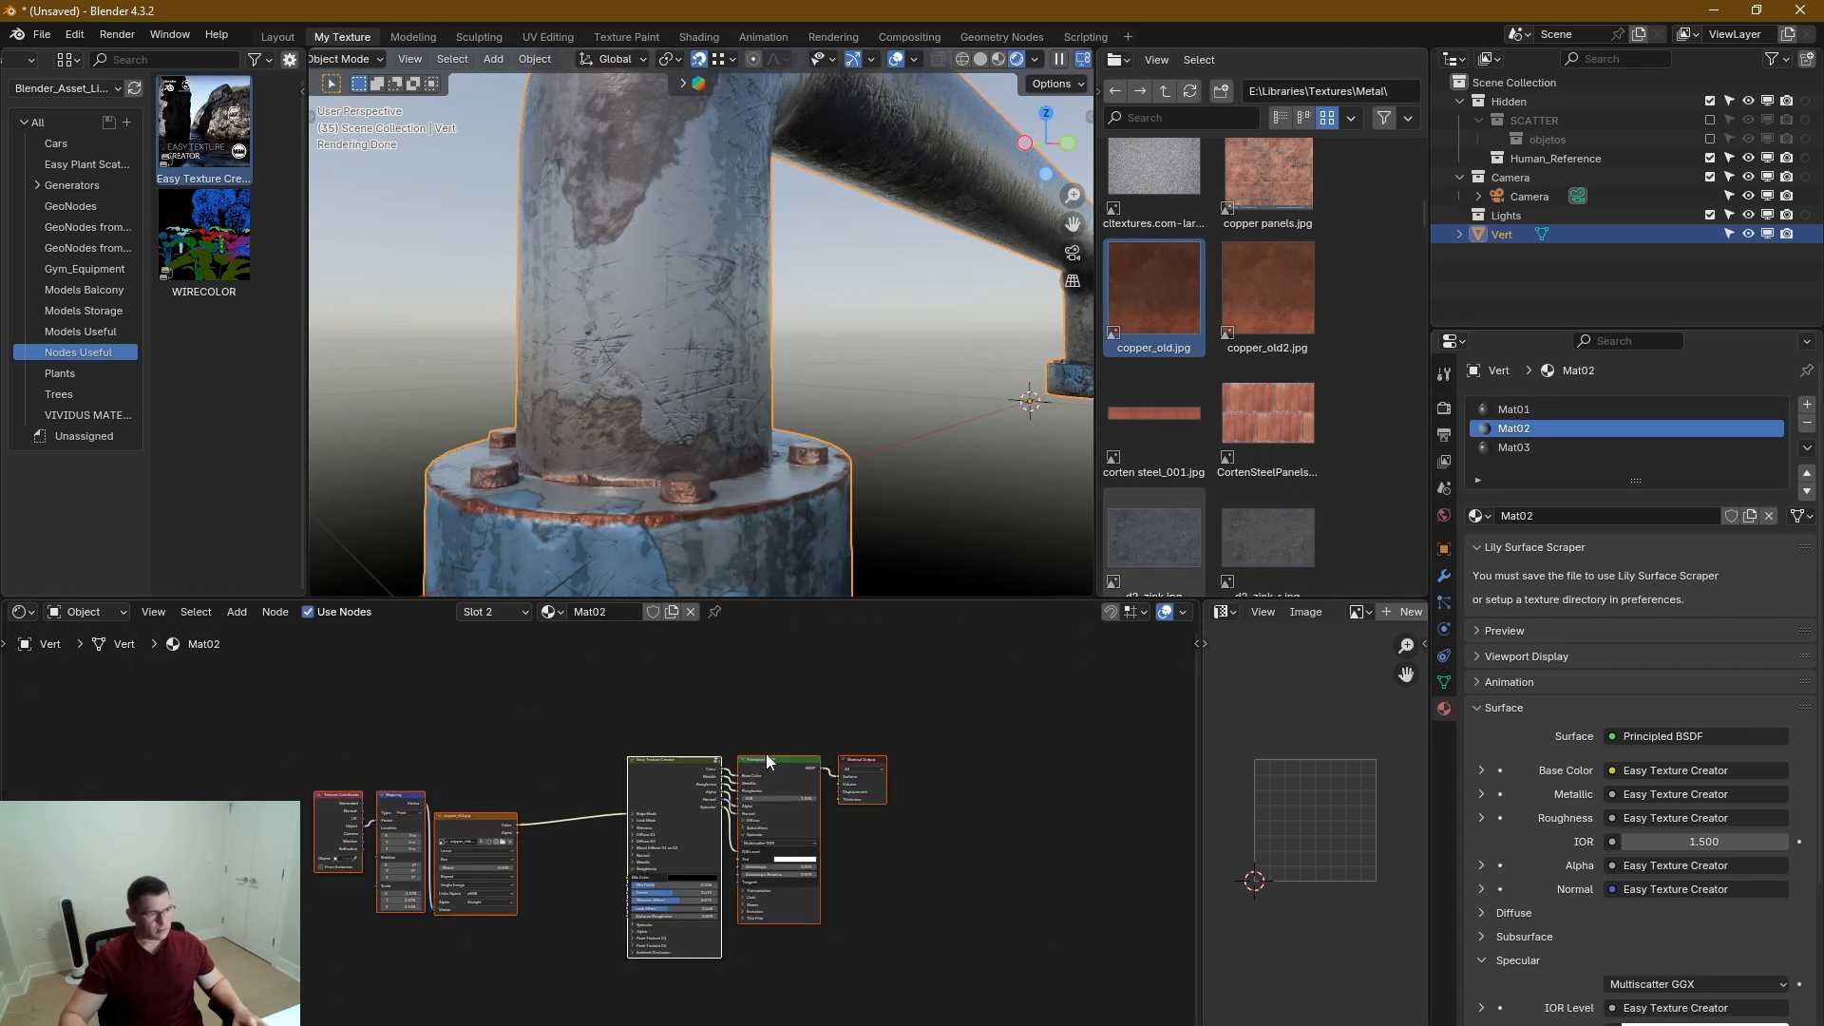
scroll(670, 955, "up", 4)
left_click(574, 935)
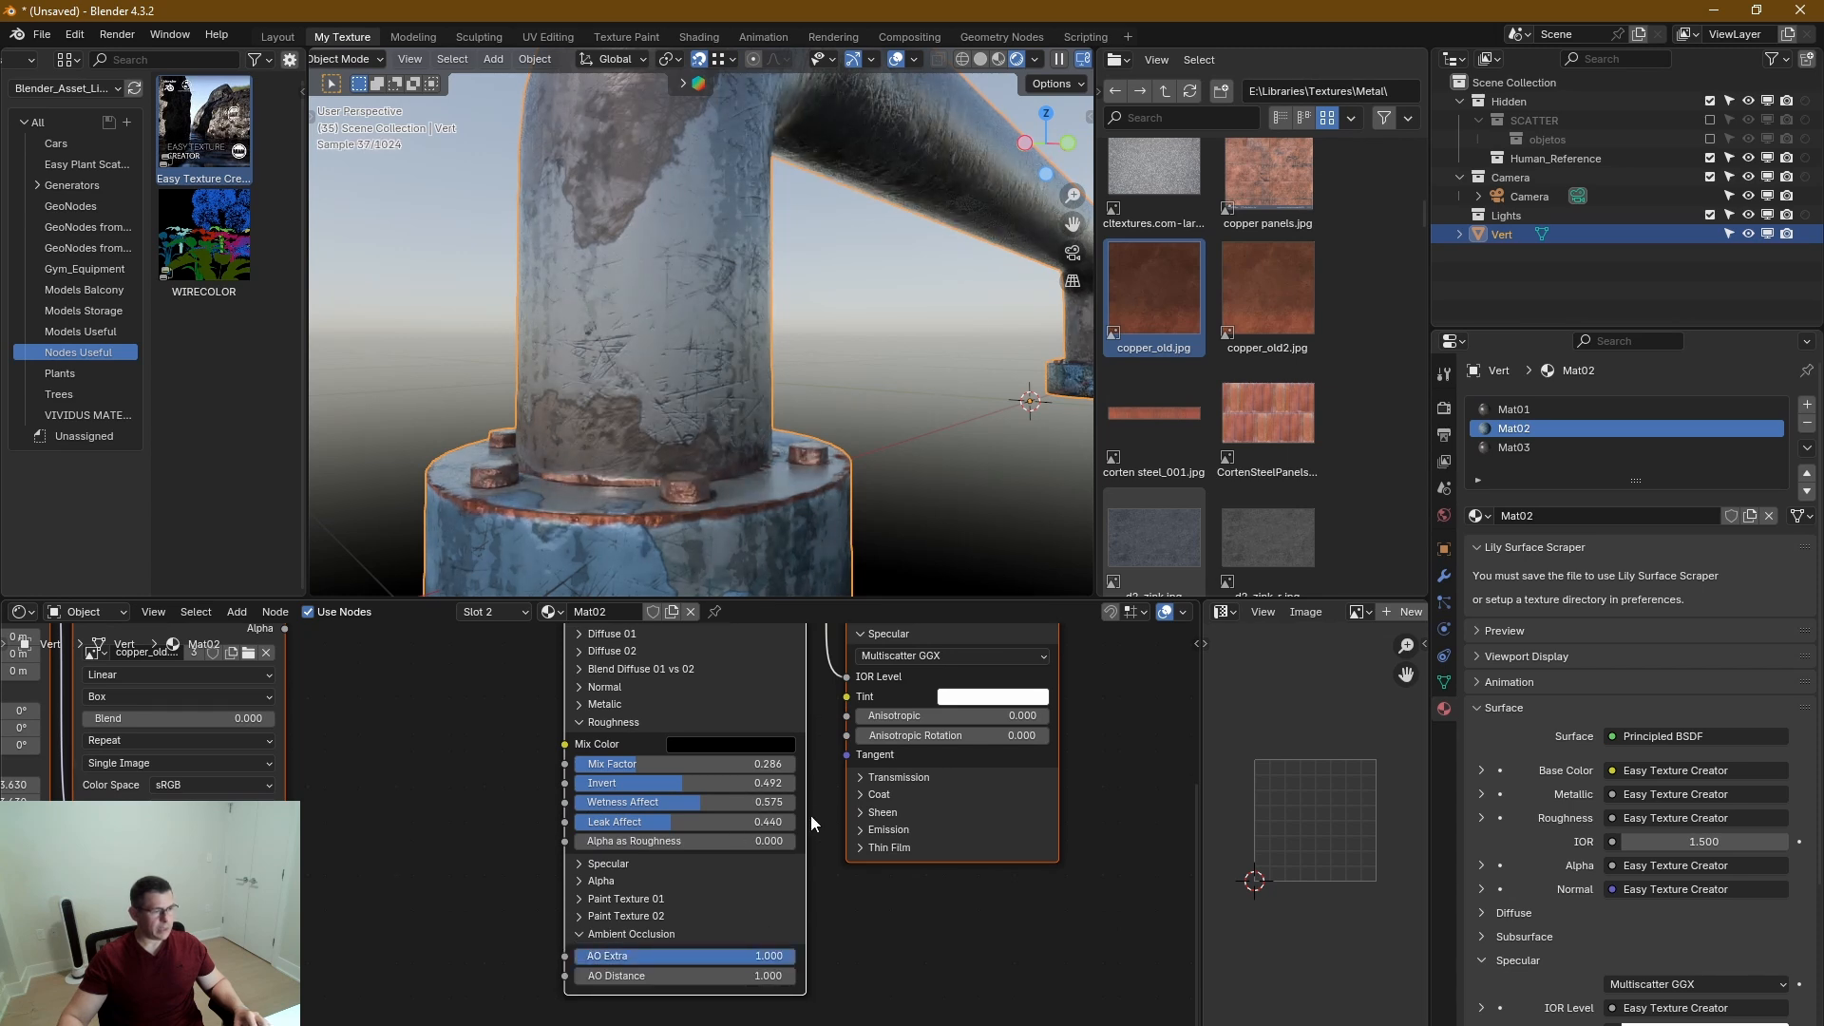
left_click(766, 978)
type(".1")
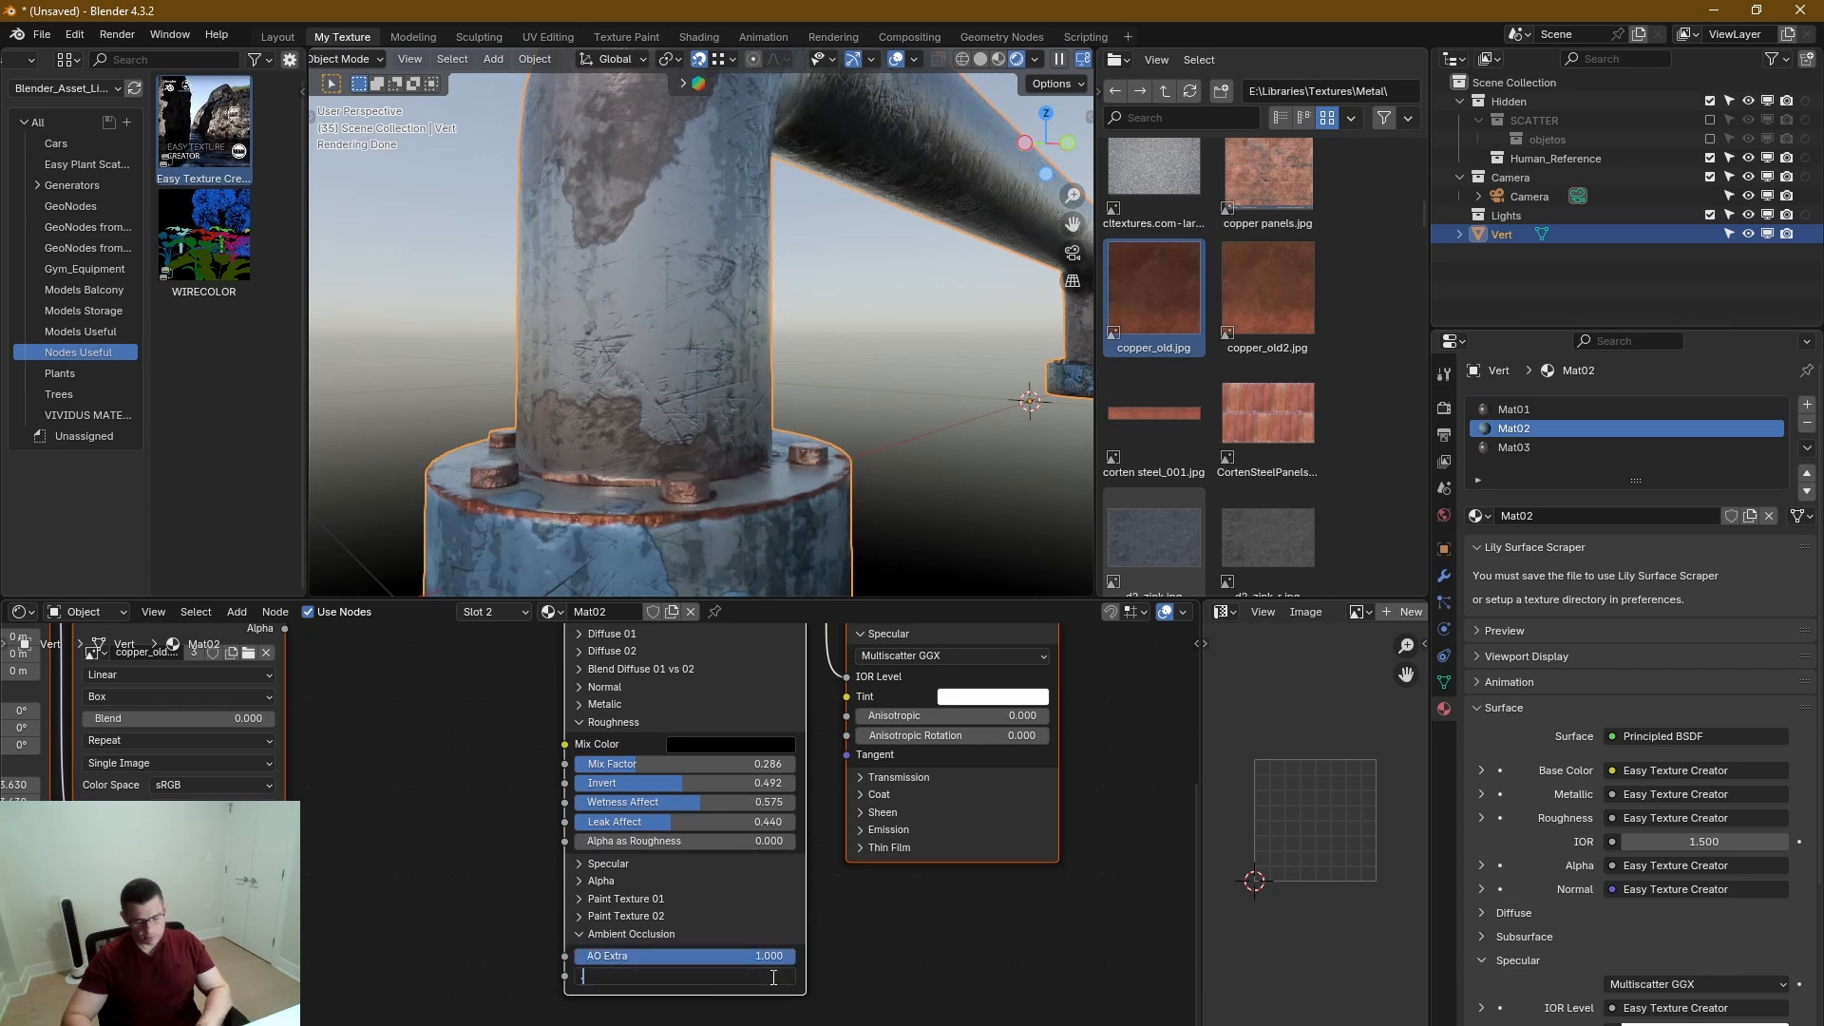
key("Return")
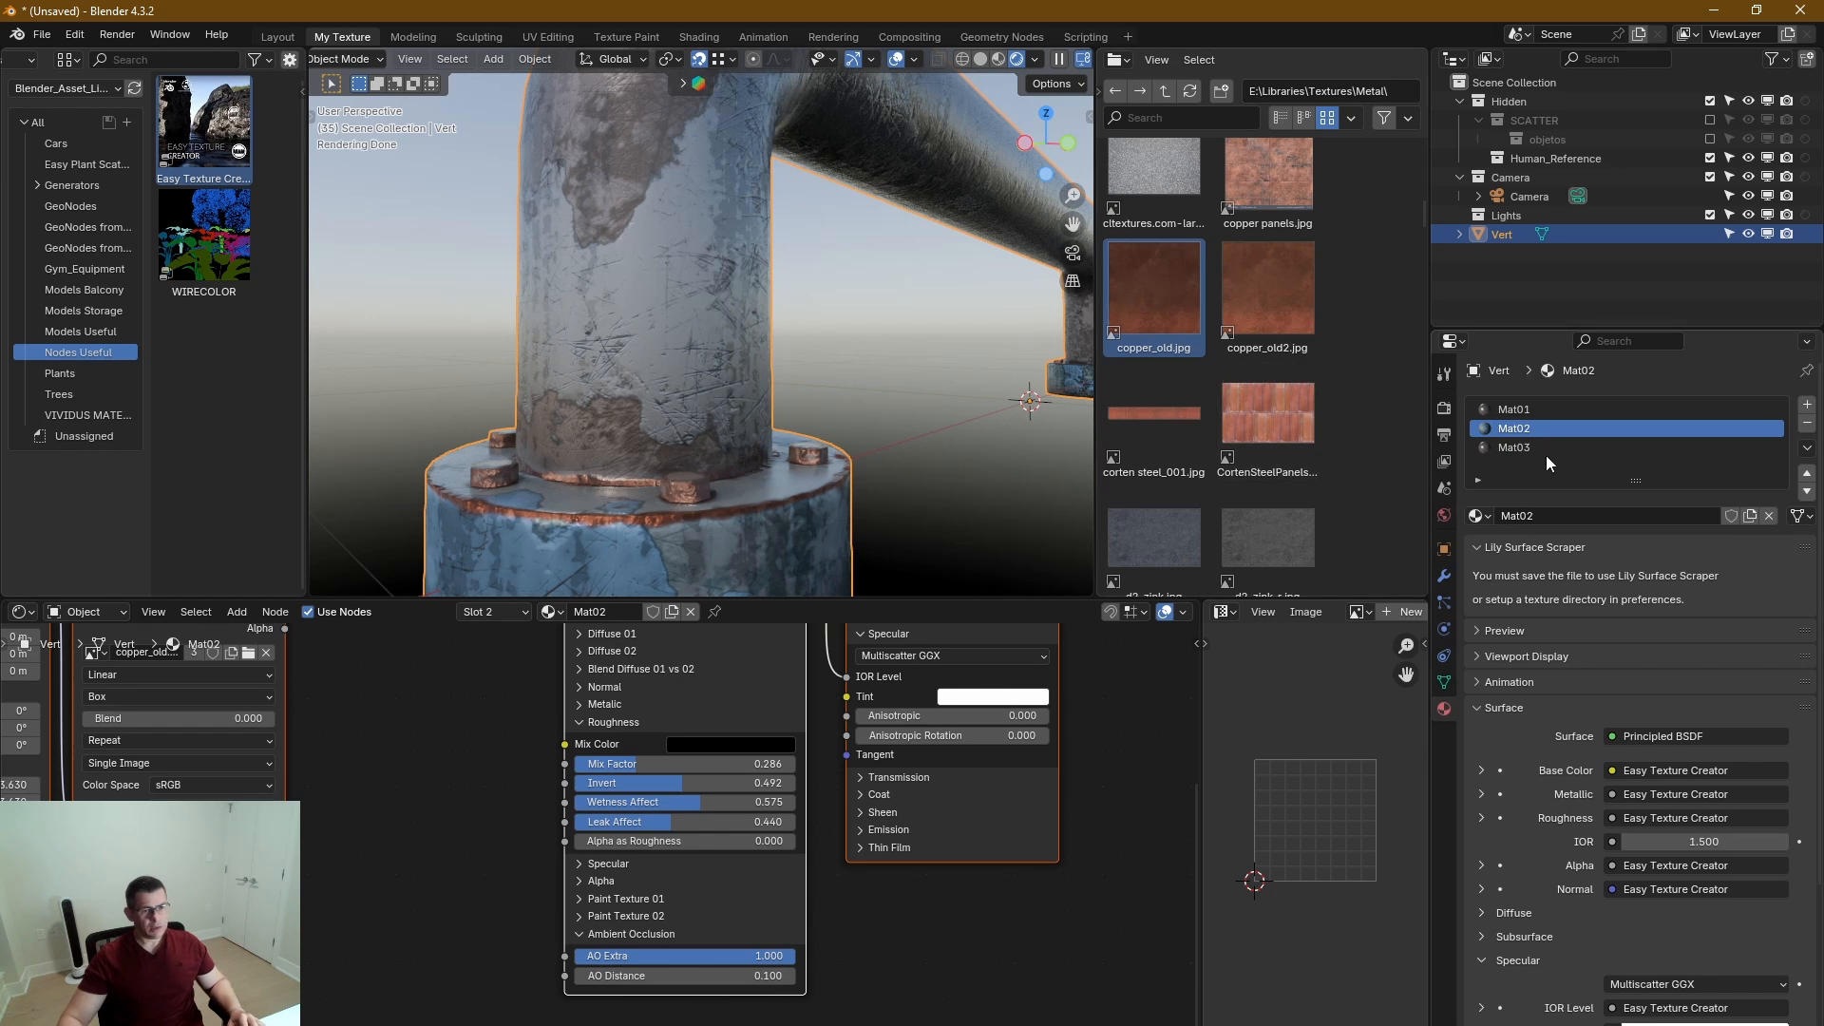
Switch to Mat03 and set its ambient occlusion to AO Extra 1.000 and AO Distance 0.1.
left_click(1536, 447)
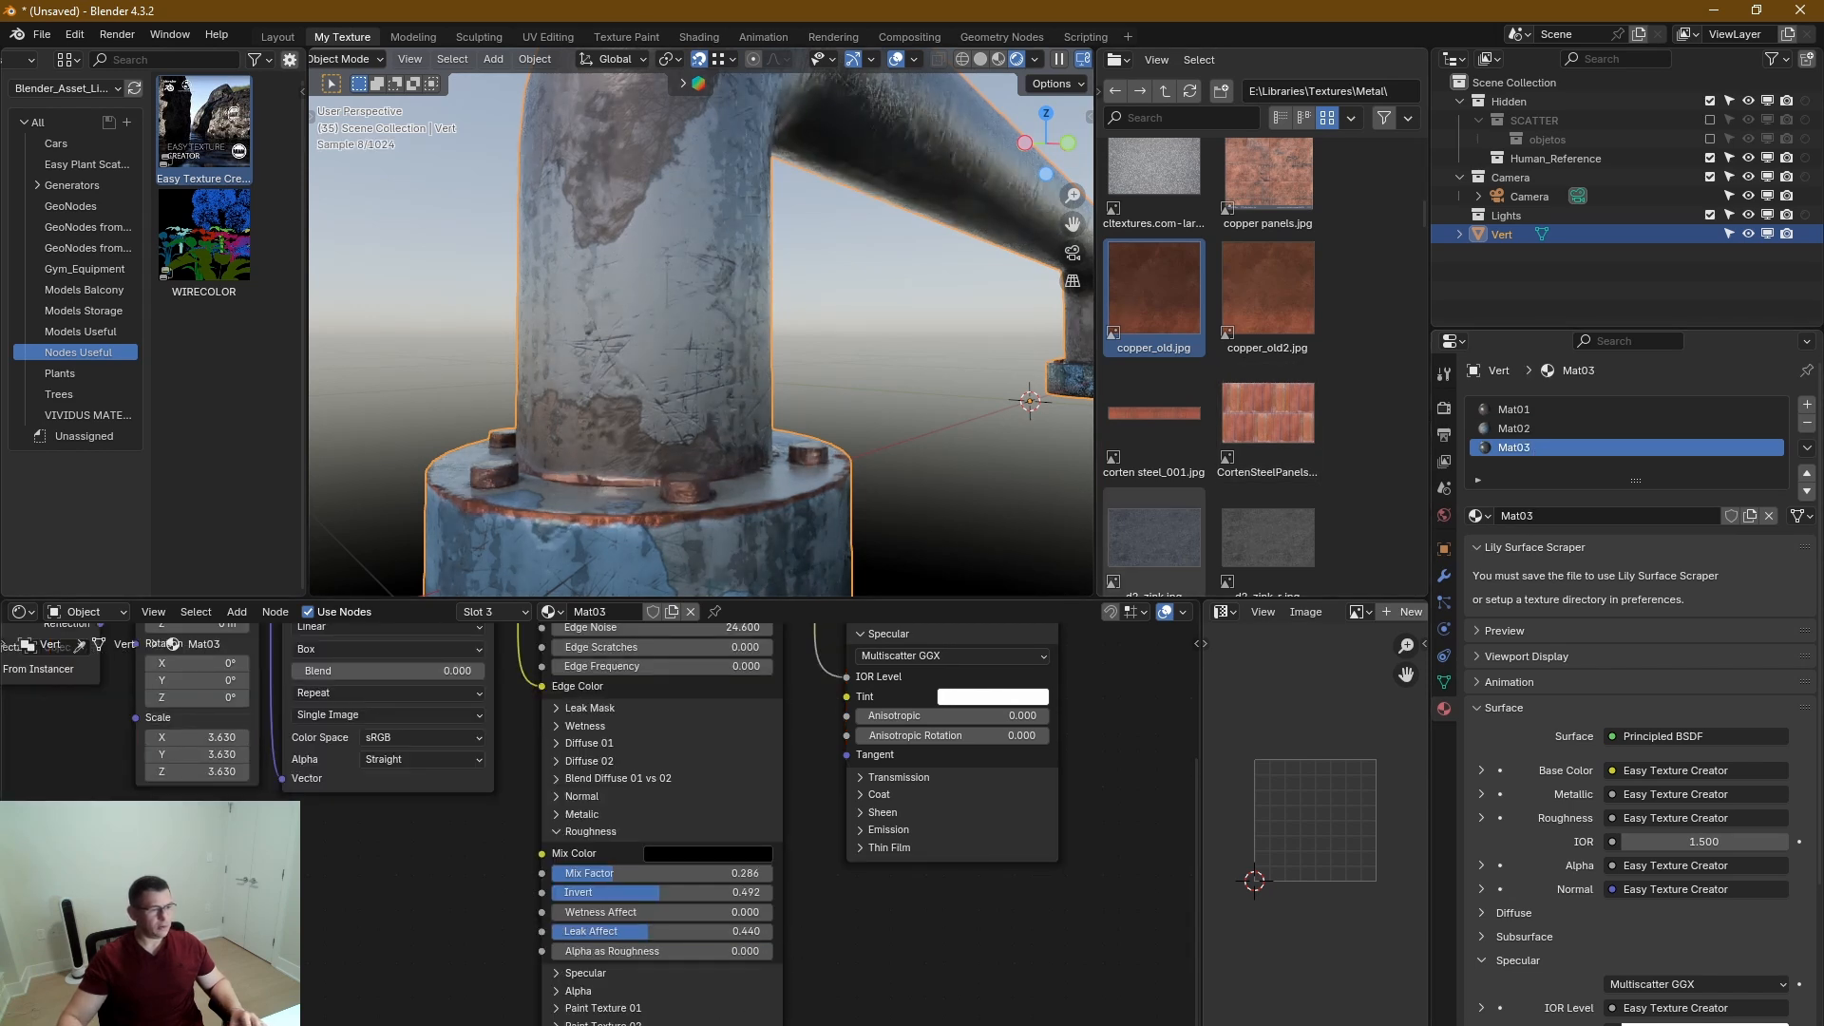
middle_click_drag(992, 920, 1076, 832)
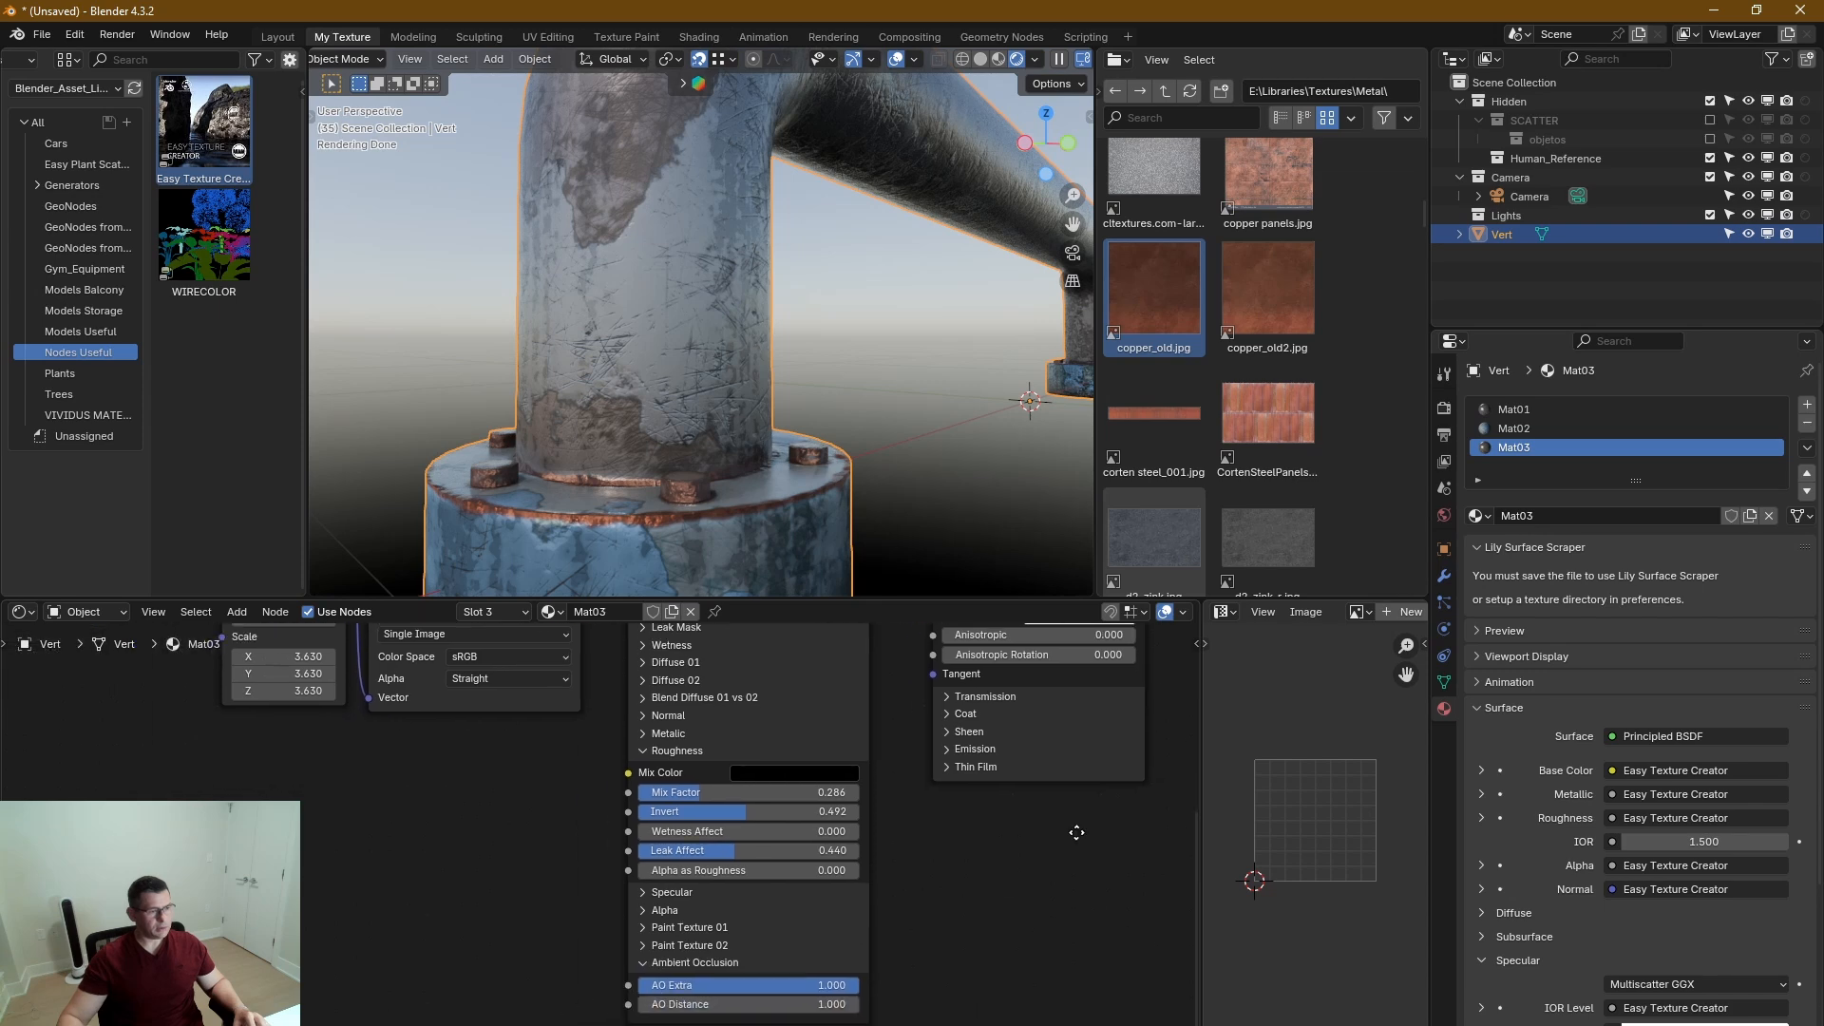
scroll(842, 955, "up", 5)
middle_click_drag(842, 956, 846, 920)
left_click(825, 992)
type(".1")
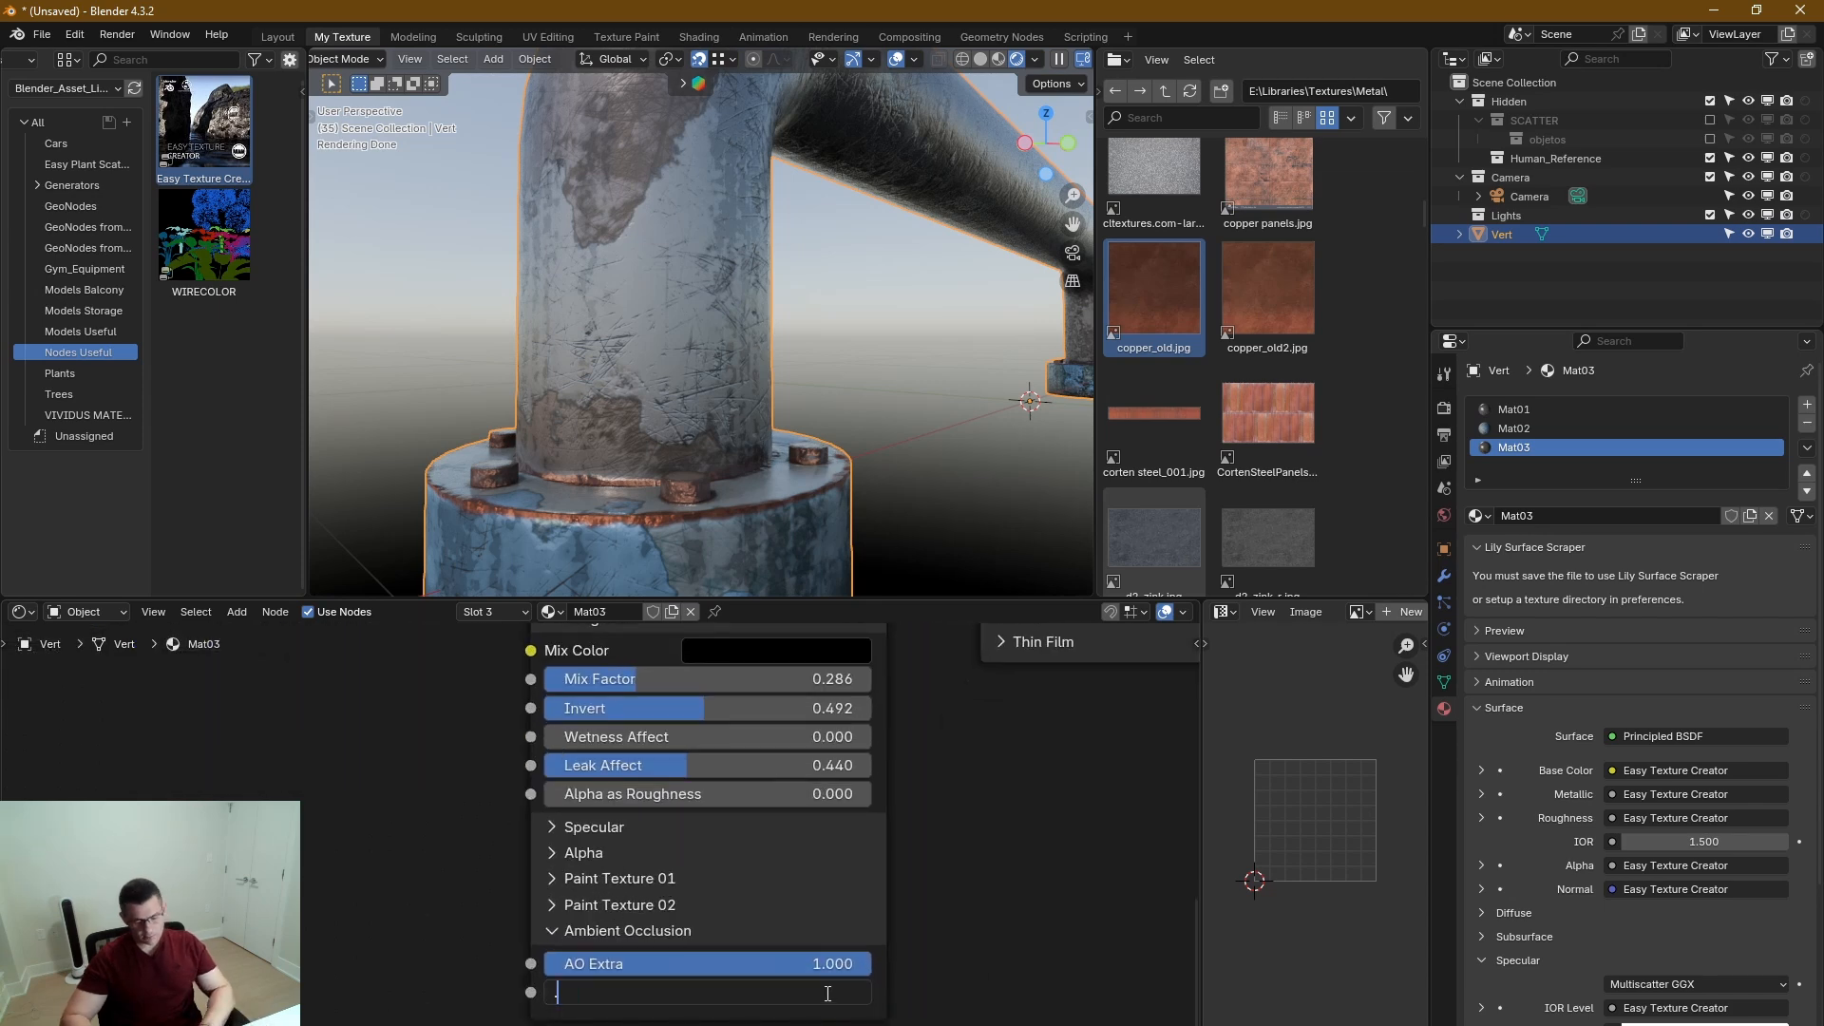
key("Return")
Inspect the ambient occlusion around the pipe, flange and bolts from several angles in the rendered view.
middle_click_drag(606, 338, 656, 432)
scroll(604, 412, "up", 3)
scroll(652, 368, "down", 6)
scroll(678, 356, "up", 3)
scroll(678, 355, "up", 2)
middle_click_drag(743, 362, 560, 418, "shift")
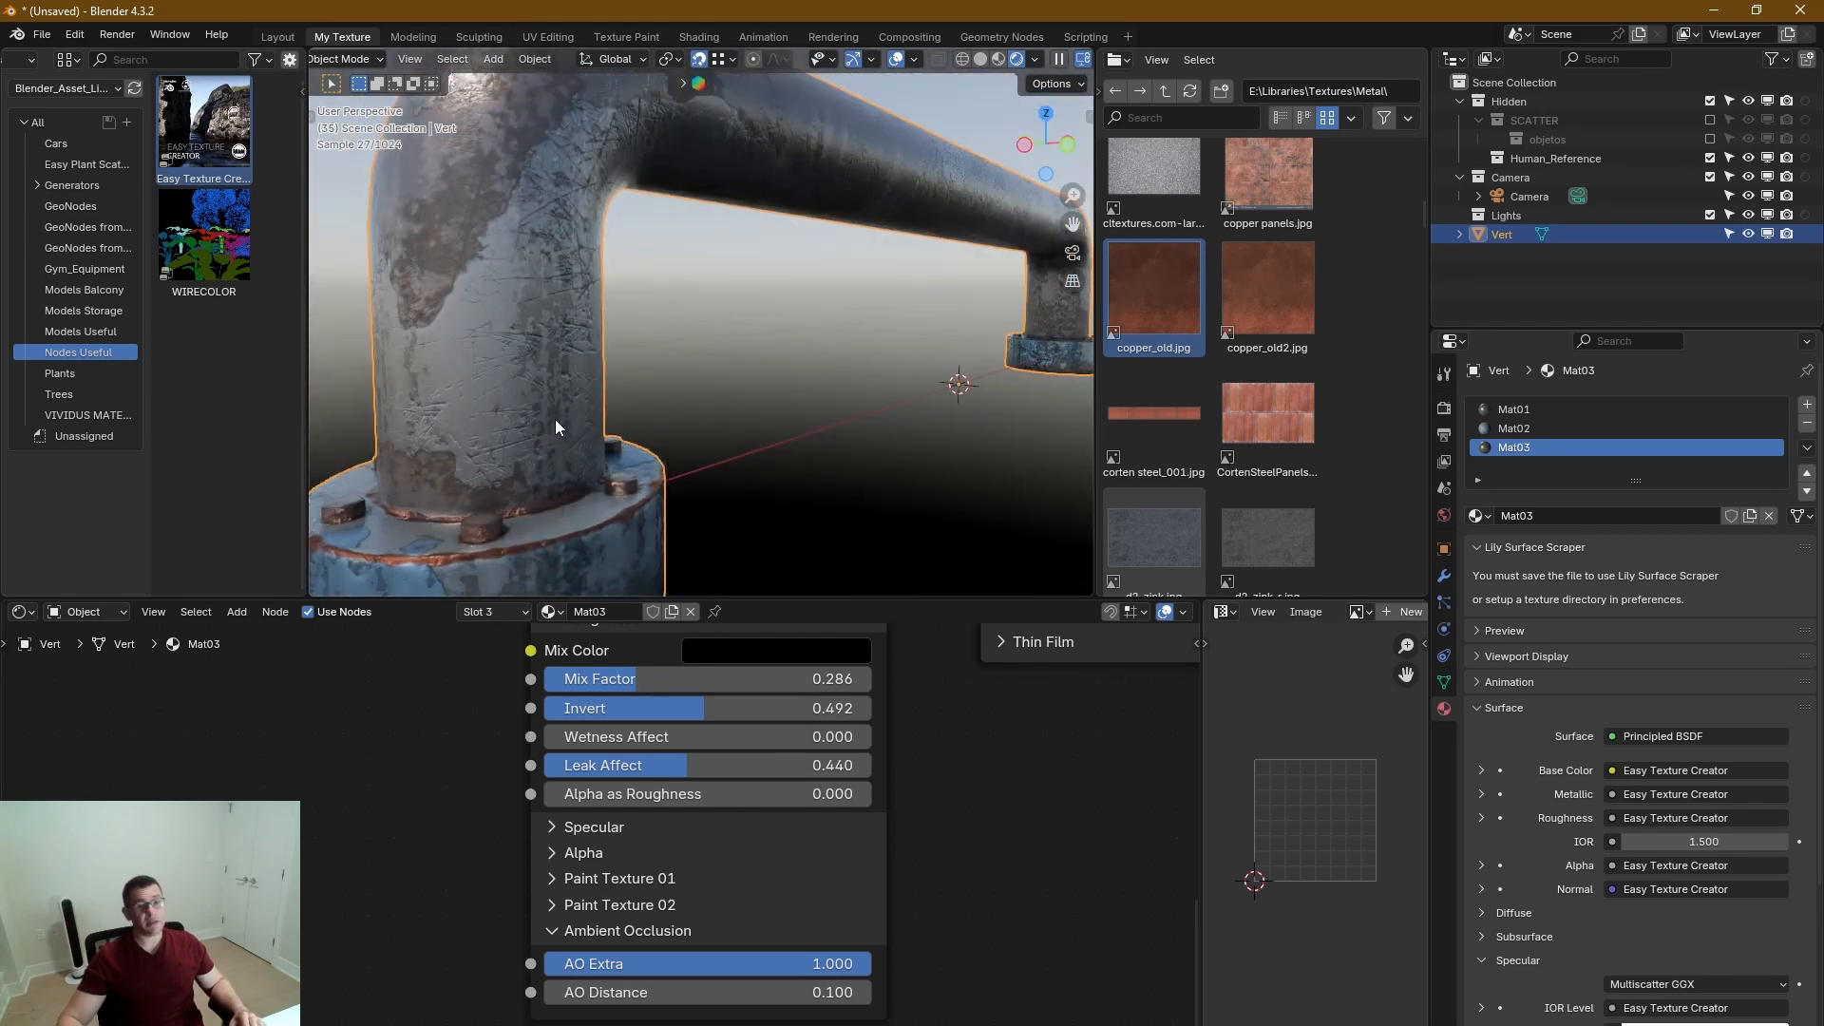
middle_click_drag(910, 677, 870, 708)
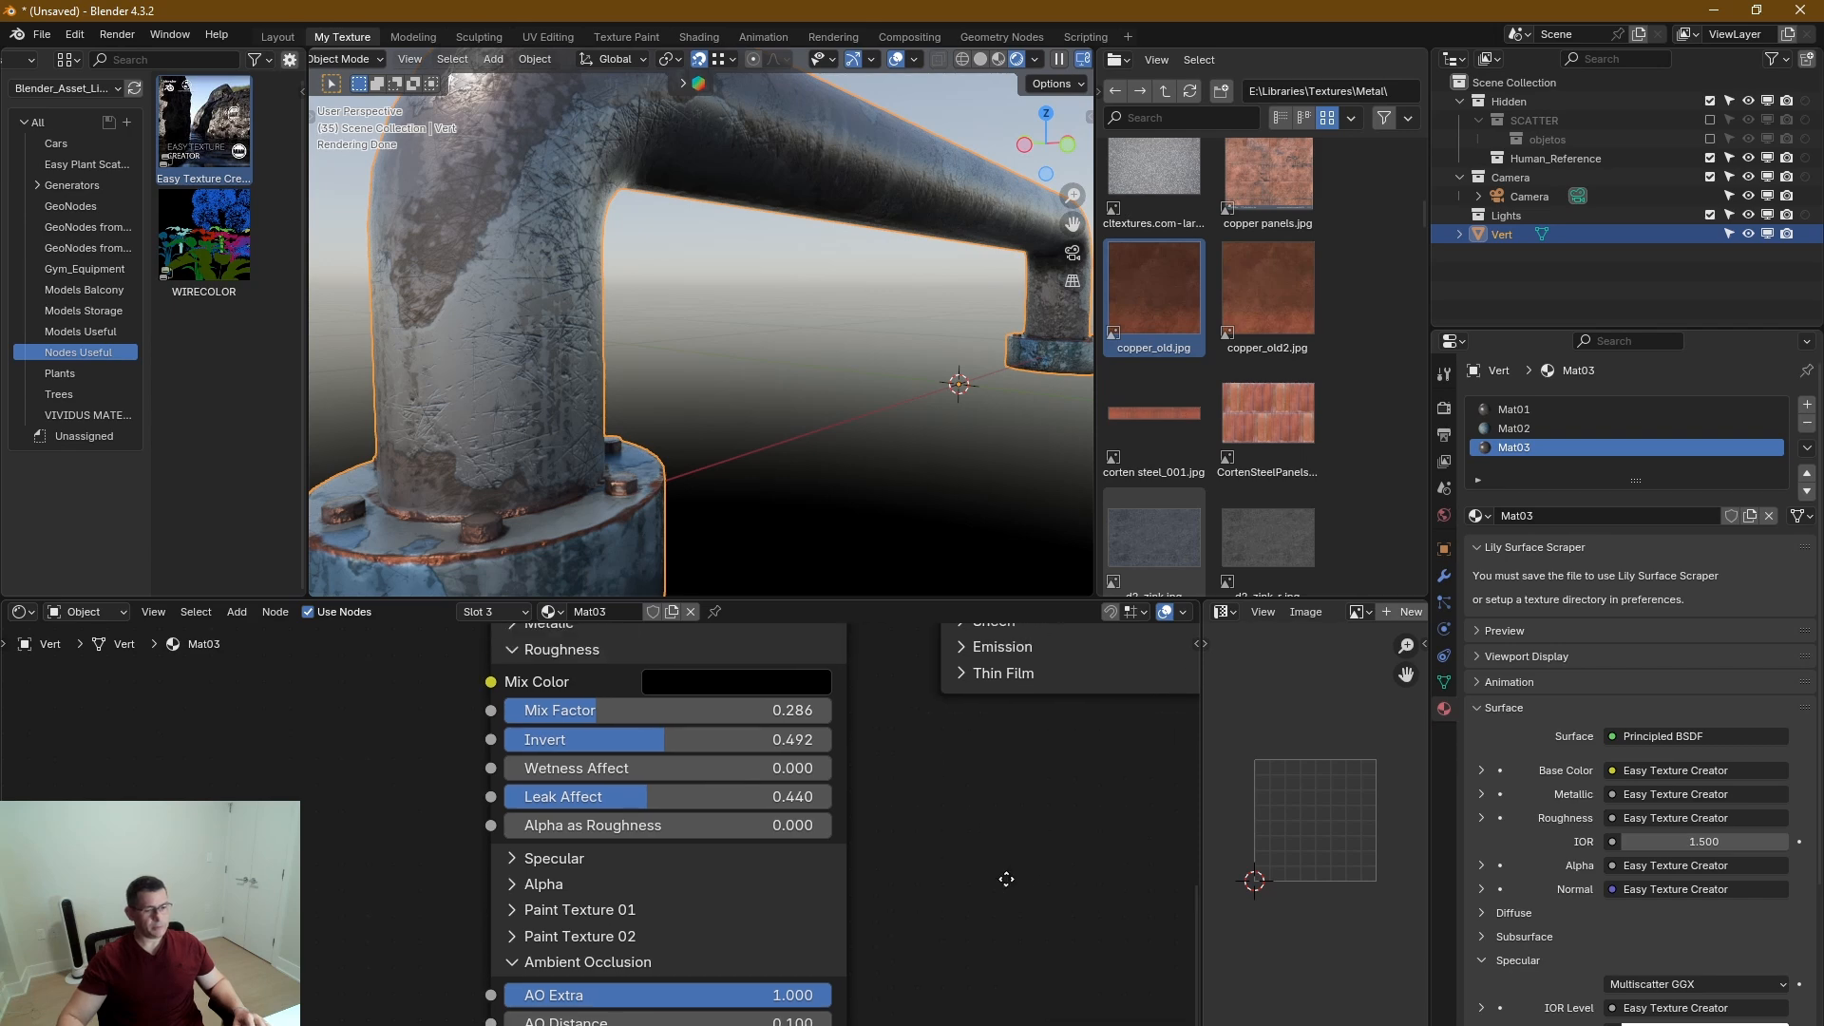
Return to SimpleBake in the render settings, review the chosen PBR and special bakes, and collapse the PBR Bakes section.
left_click(1445, 410)
scroll(1588, 891, "down", 8)
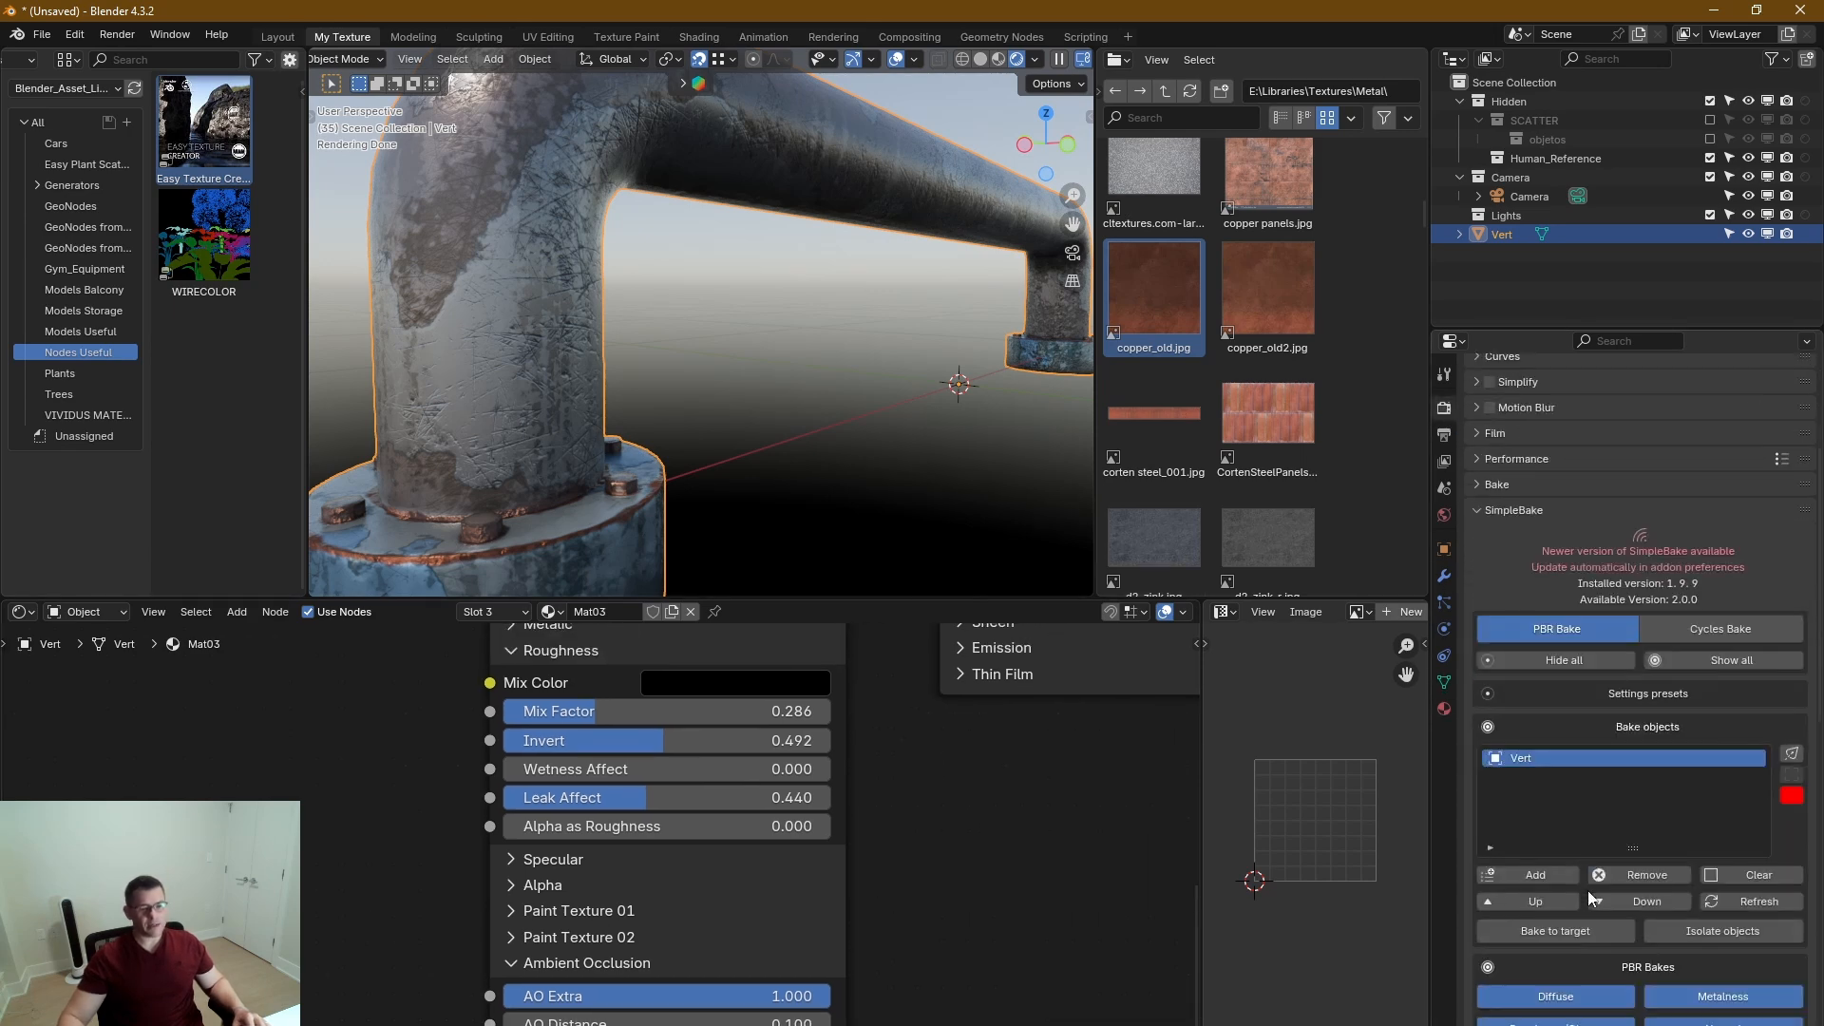
scroll(1602, 887, "down", 6)
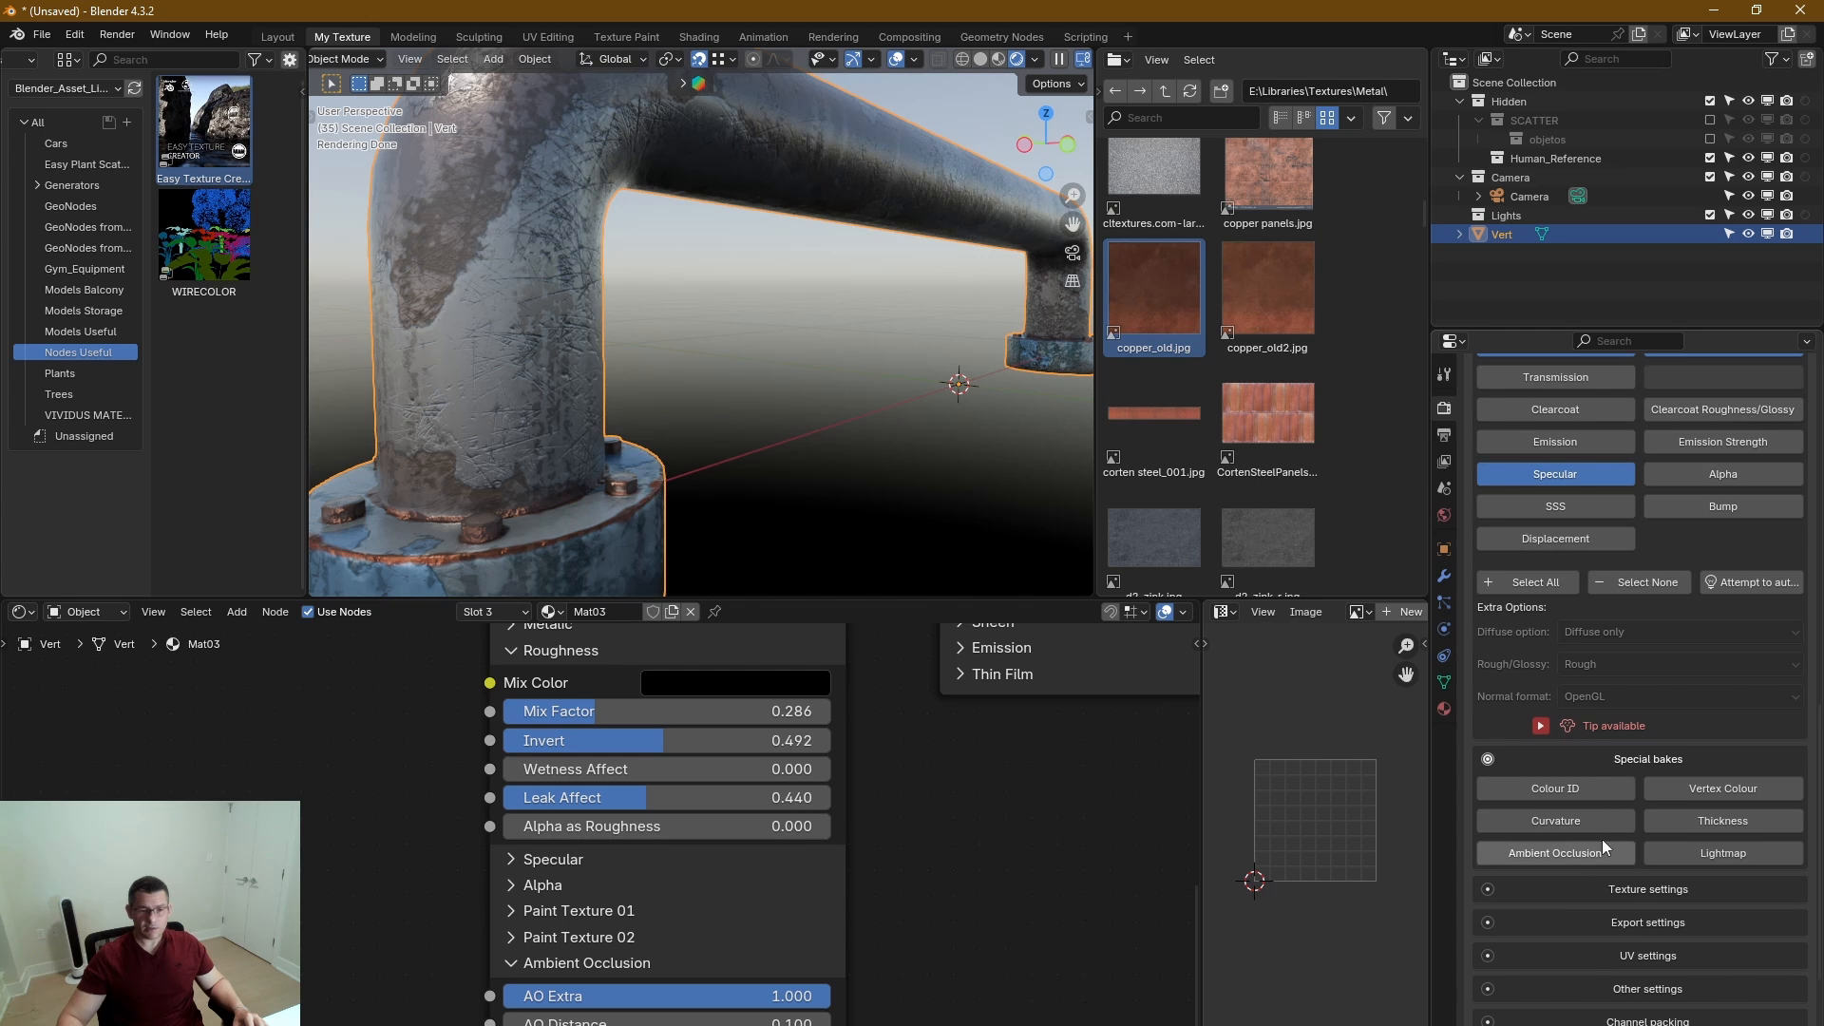
scroll(1680, 848, "up", 4)
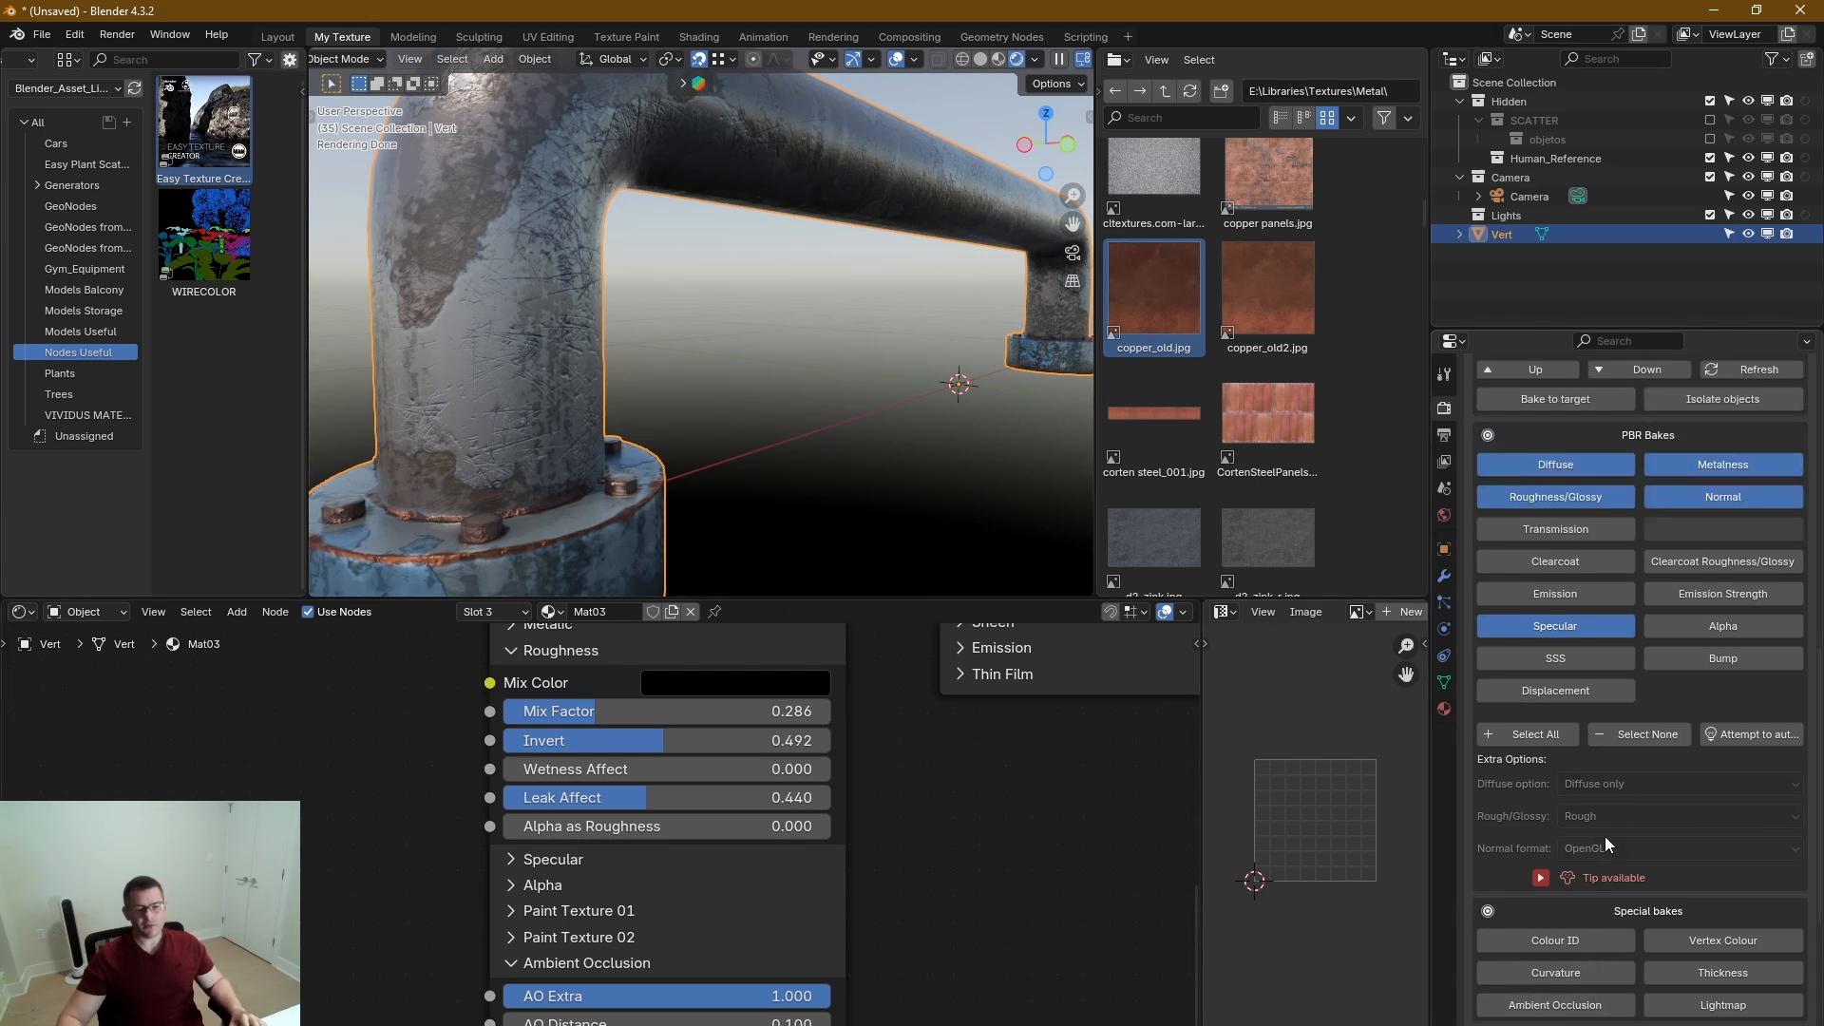
scroll(1605, 836, "down", 5)
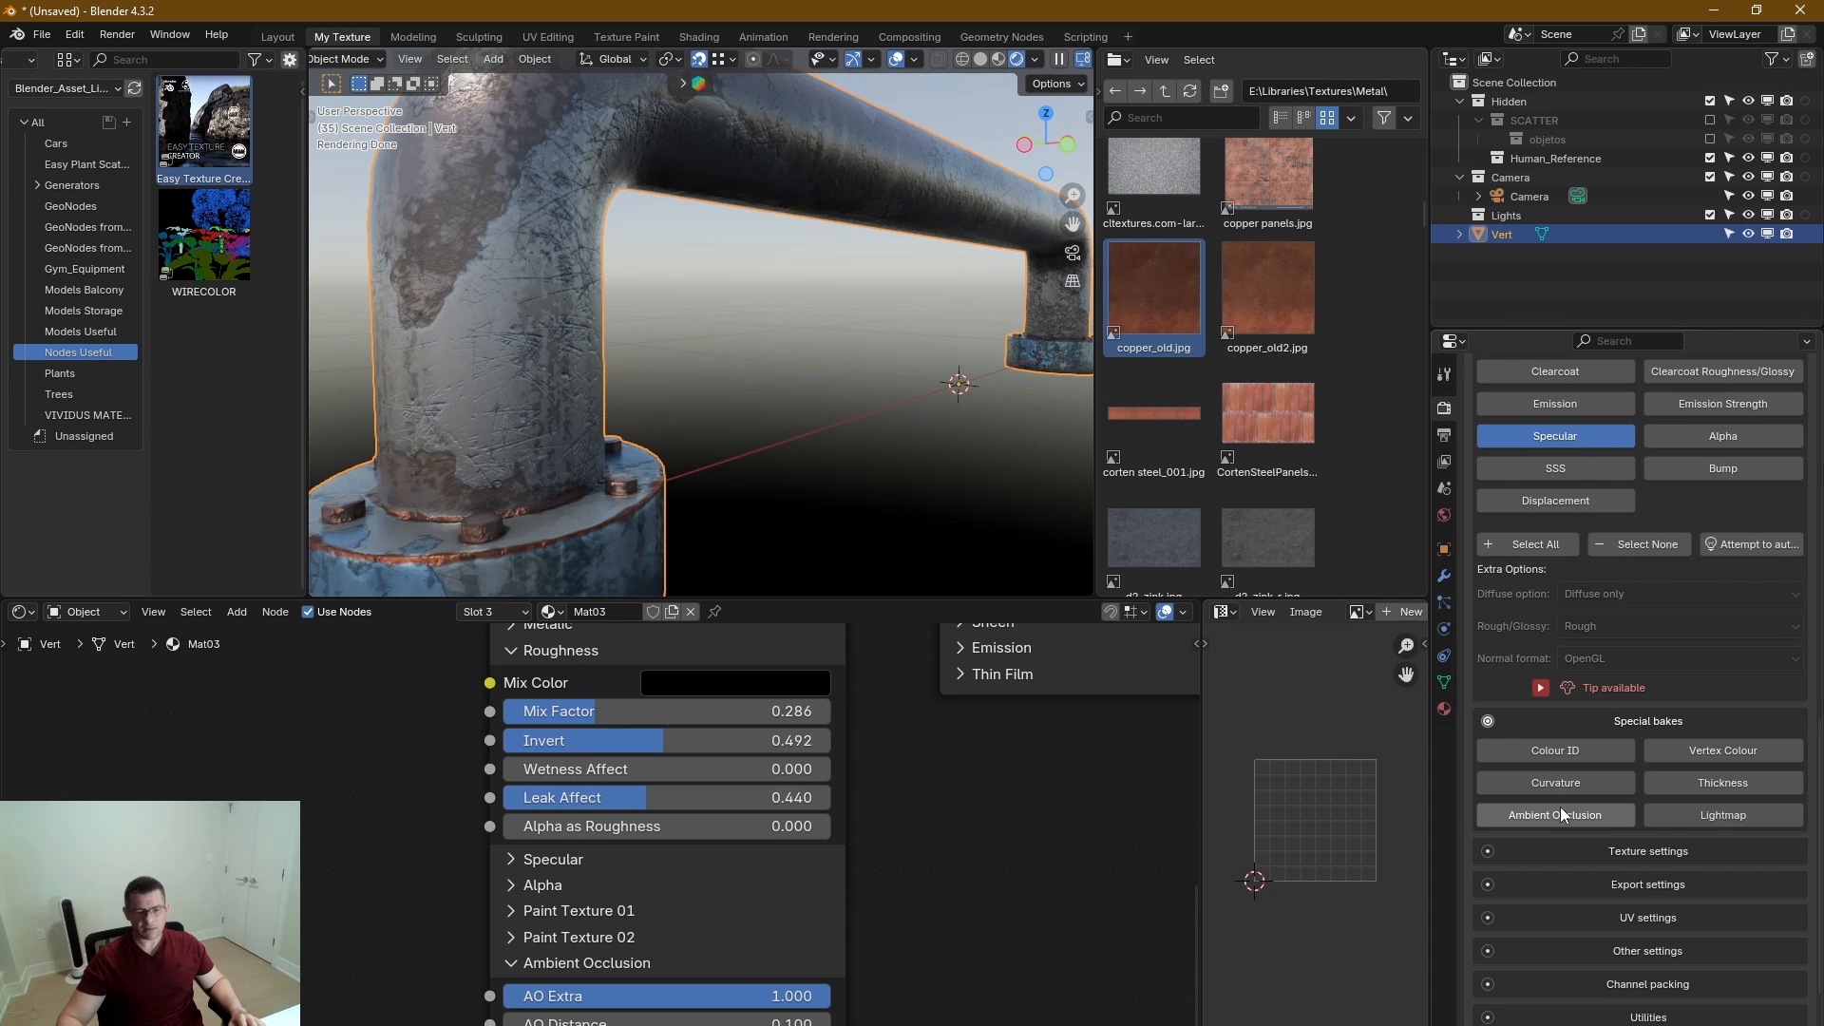
scroll(1577, 722, "up", 8)
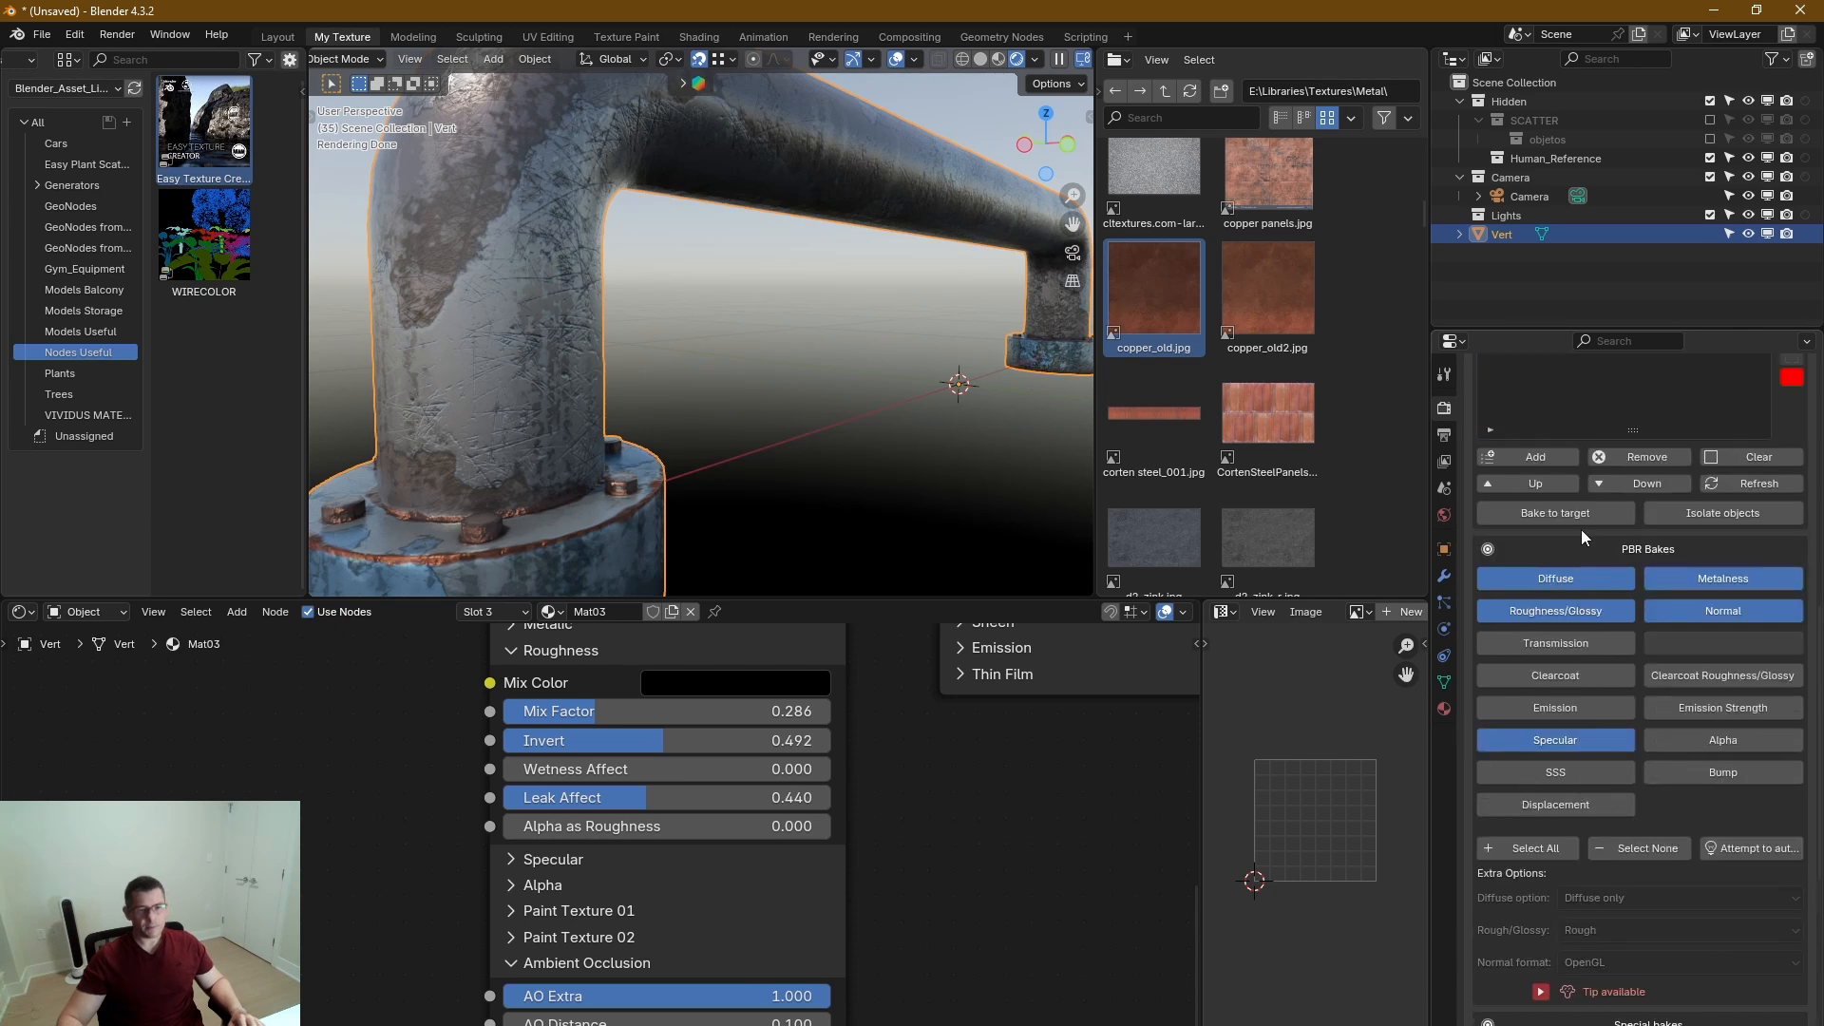
left_click(1626, 553)
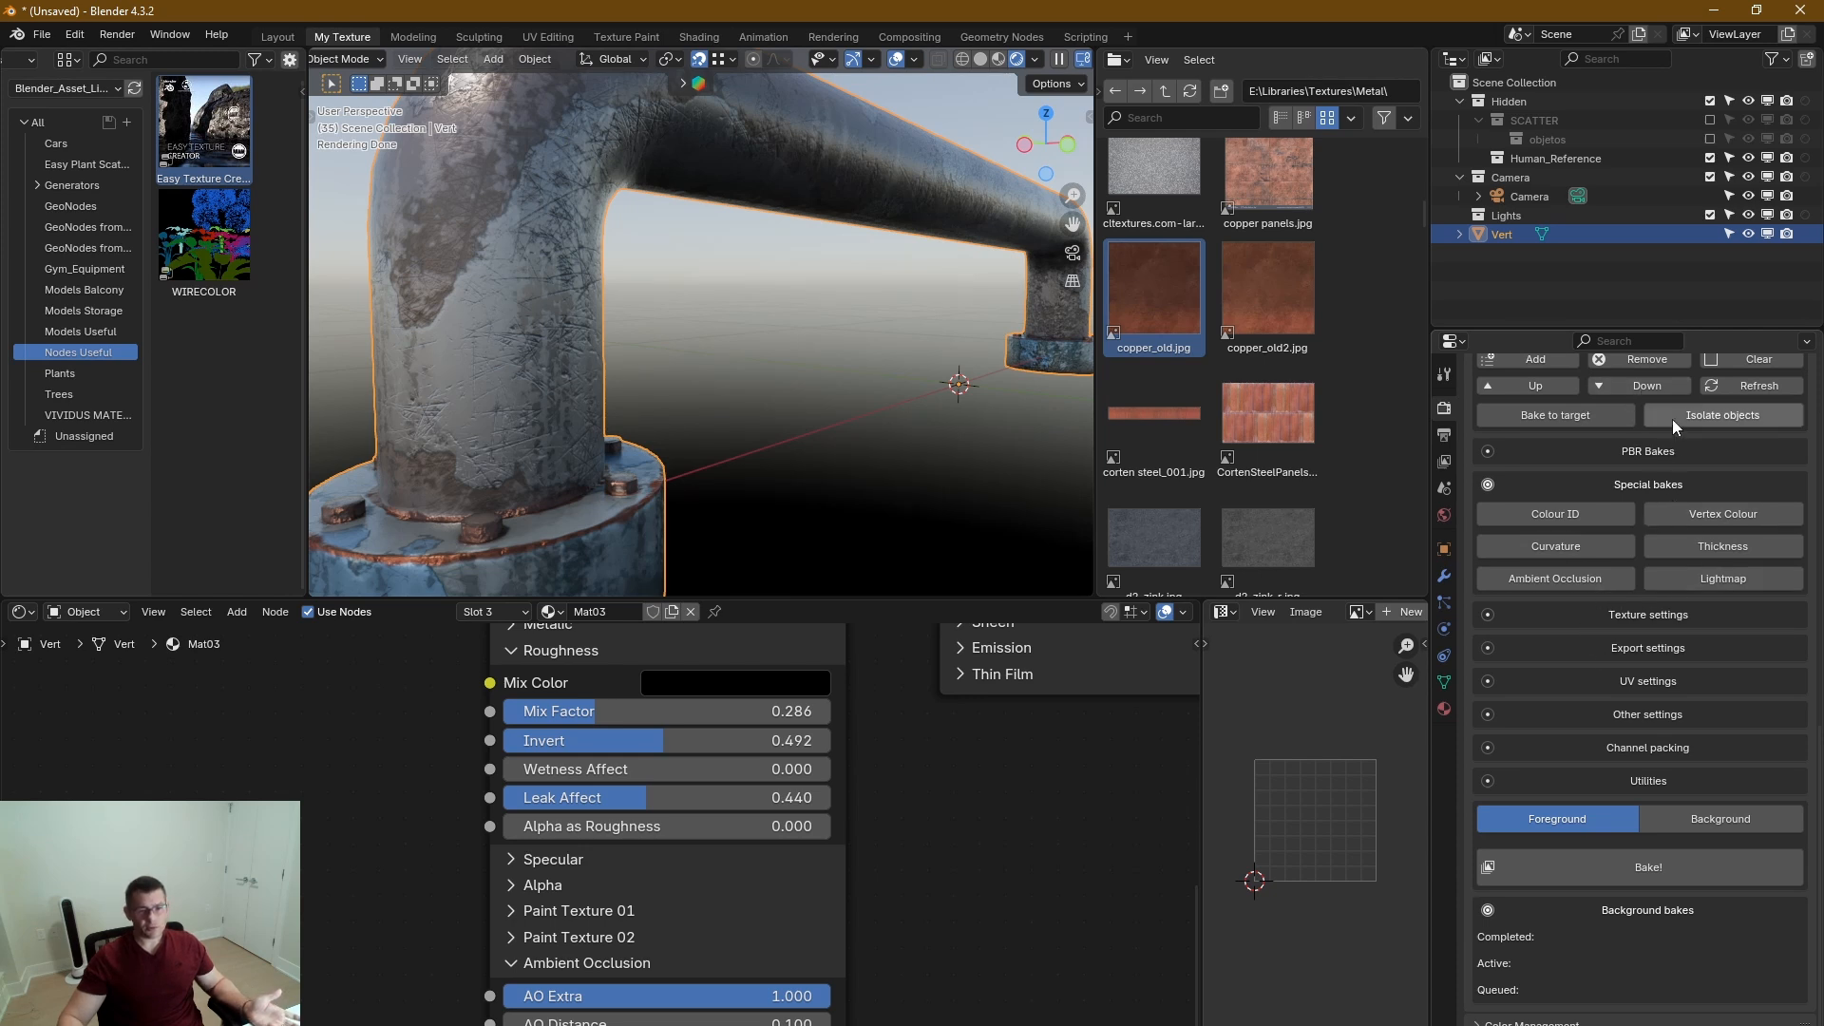
Collapse SimpleBake's Bake objects and Special bakes sections.
scroll(1670, 447, "up", 7)
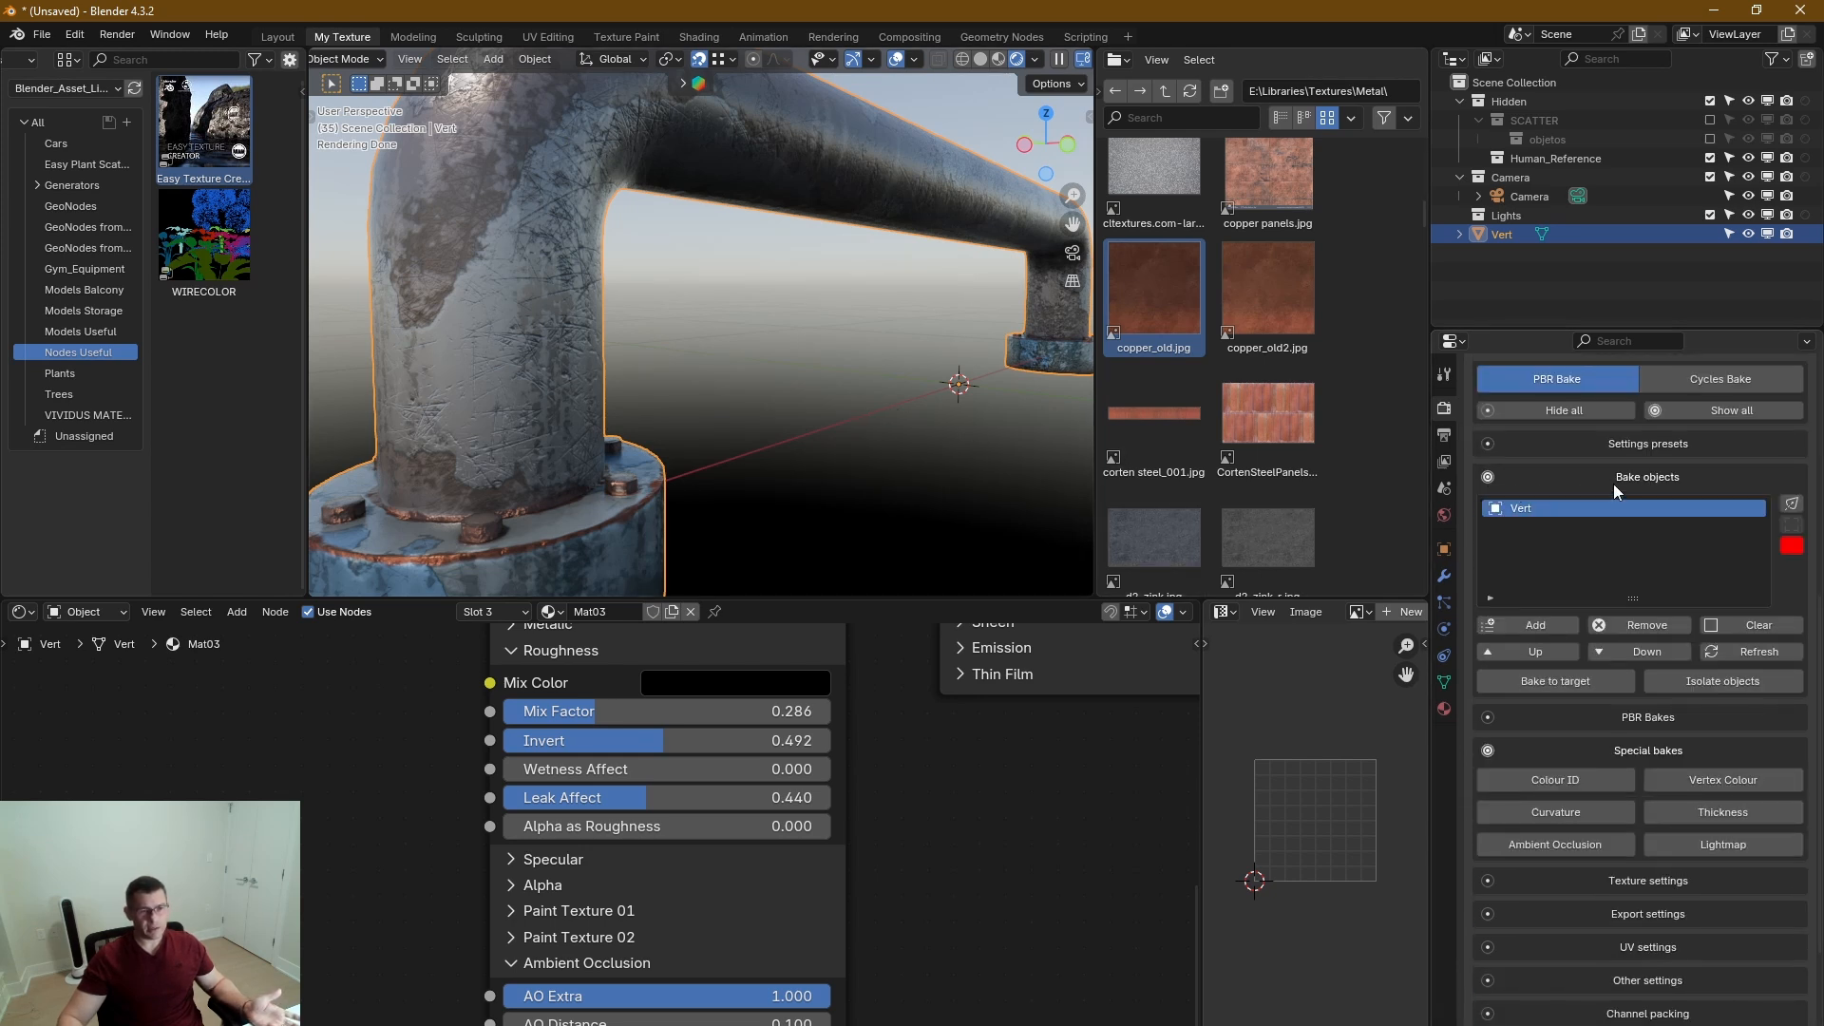
left_click(1653, 477)
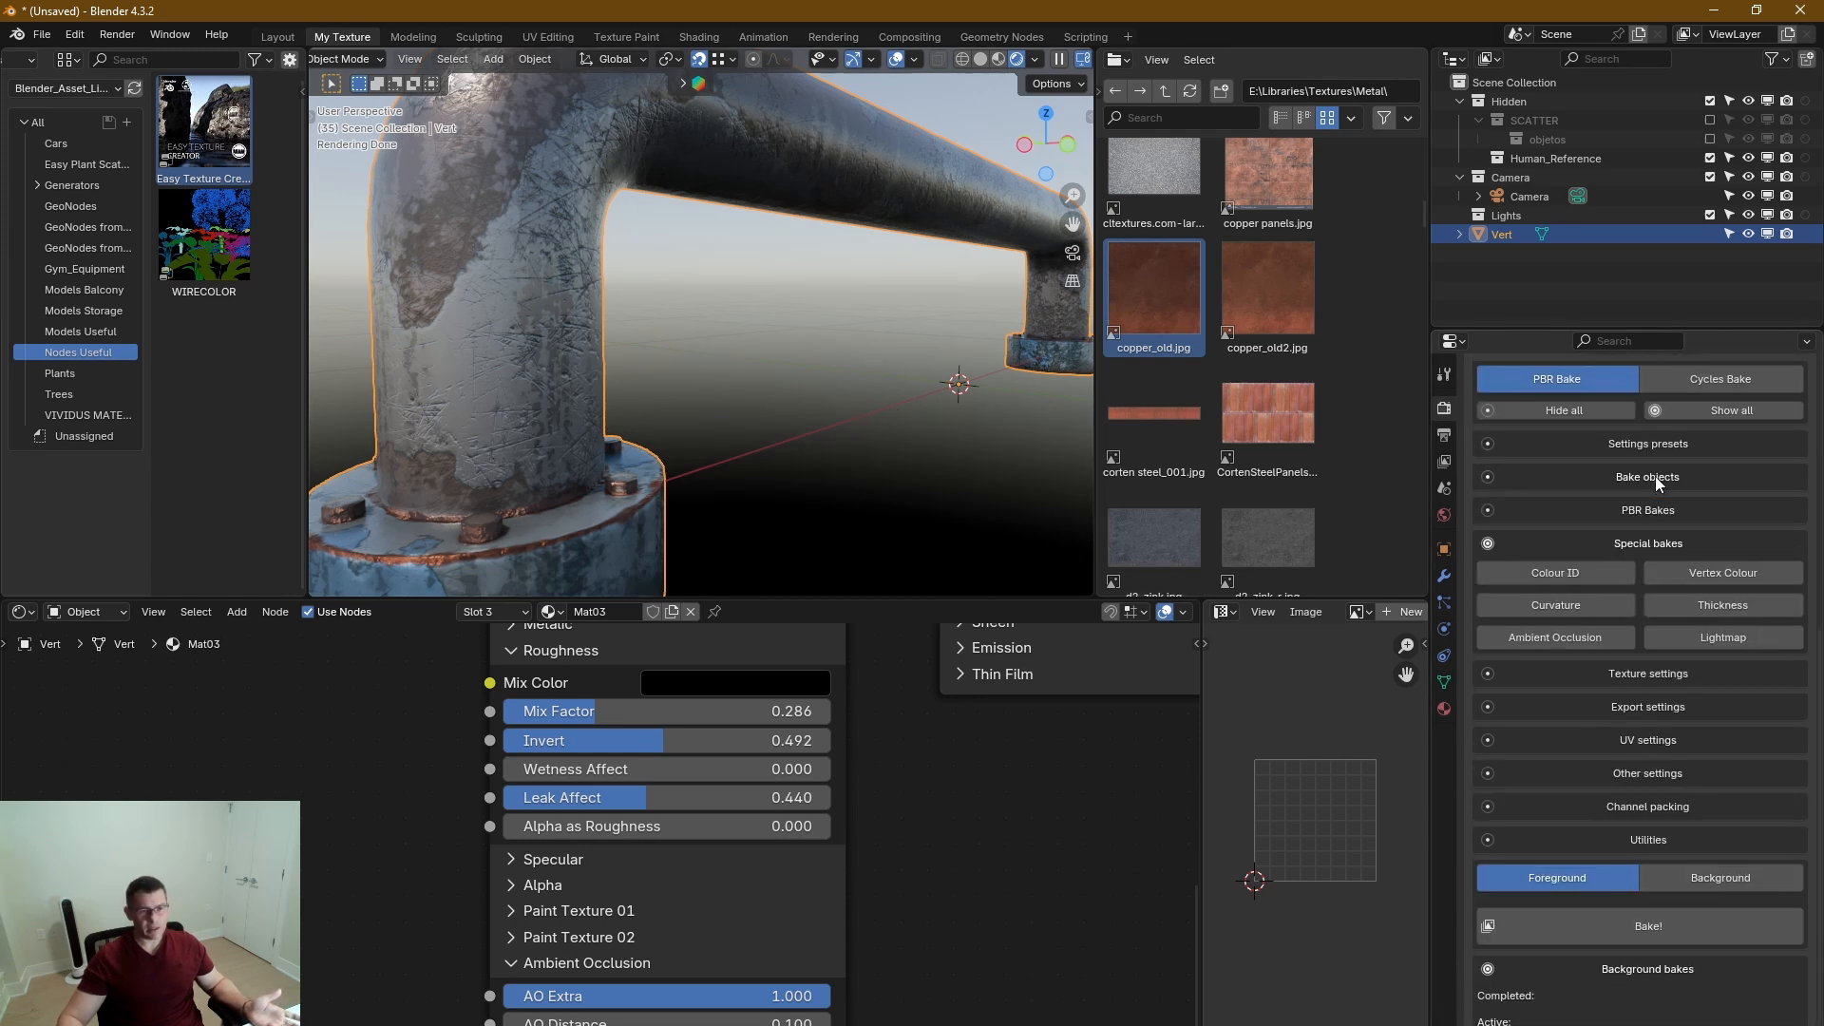
left_click(1648, 542)
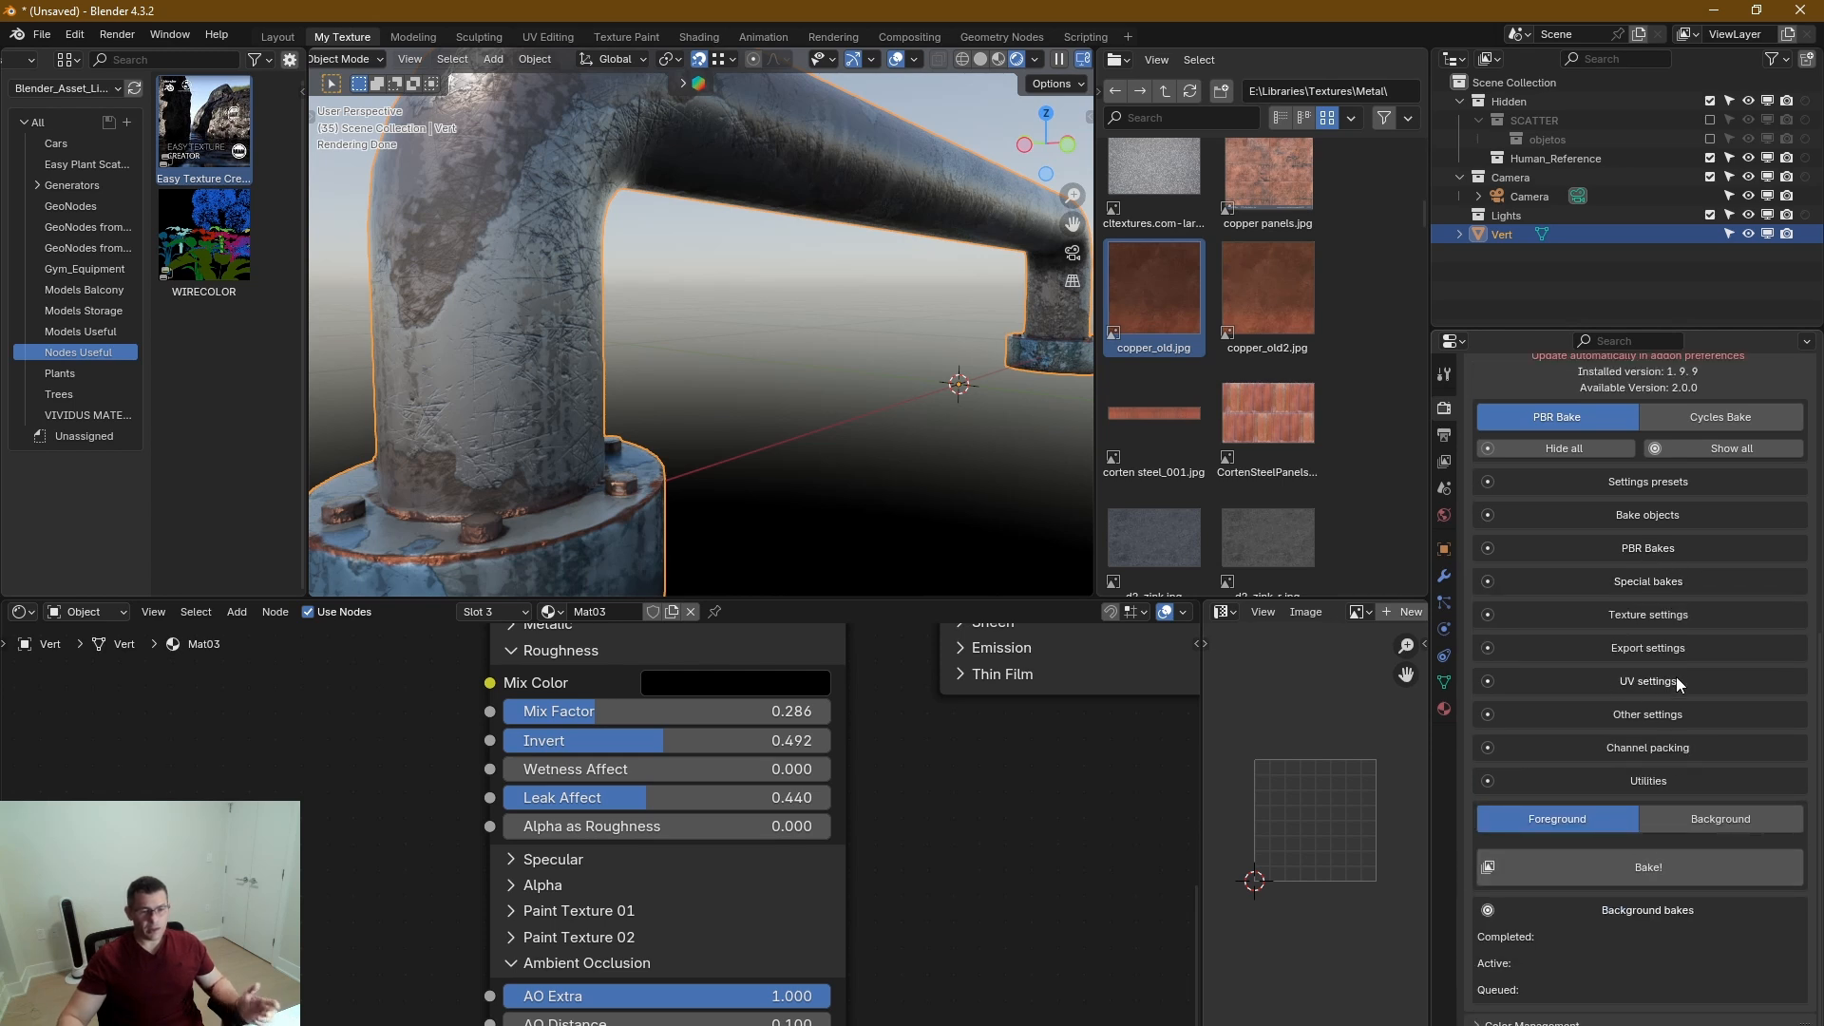
In SimpleBake's Other settings, enable applying bakes to the original objects and not forcing high bit-depth normal maps.
left_click(1627, 716)
left_click(1628, 841)
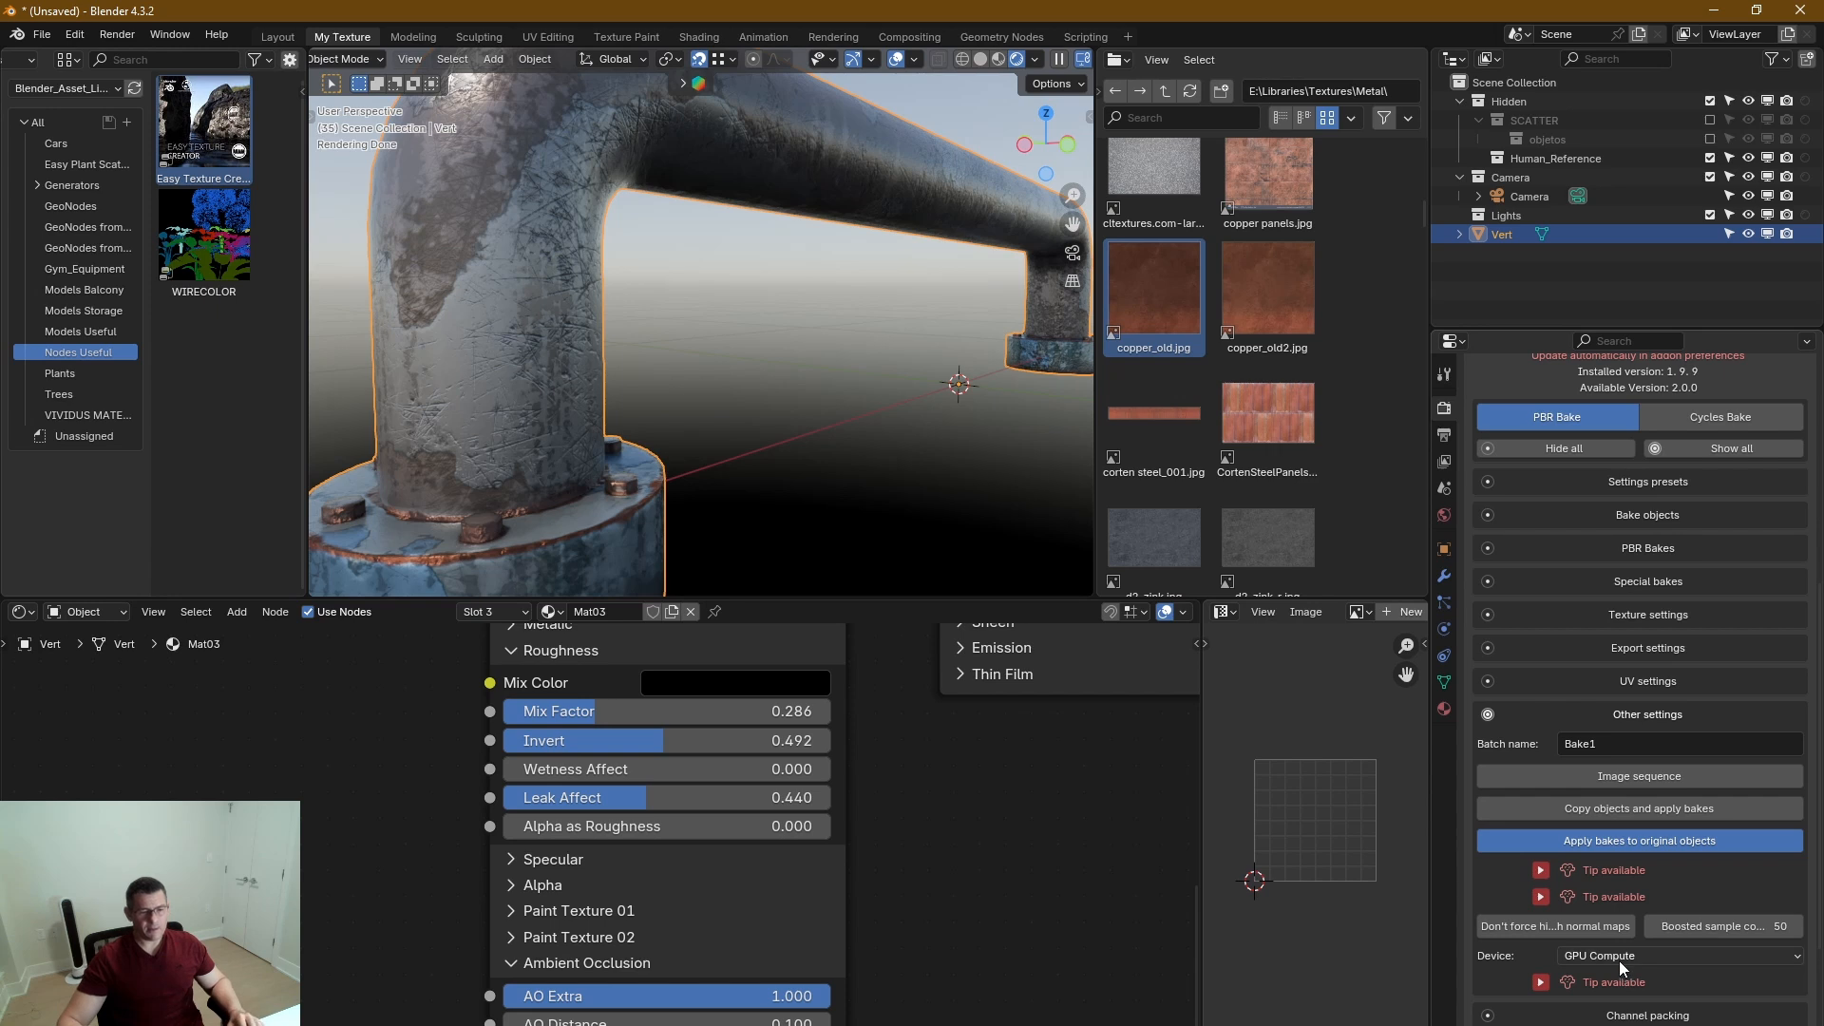
scroll(1619, 961, "down", 4)
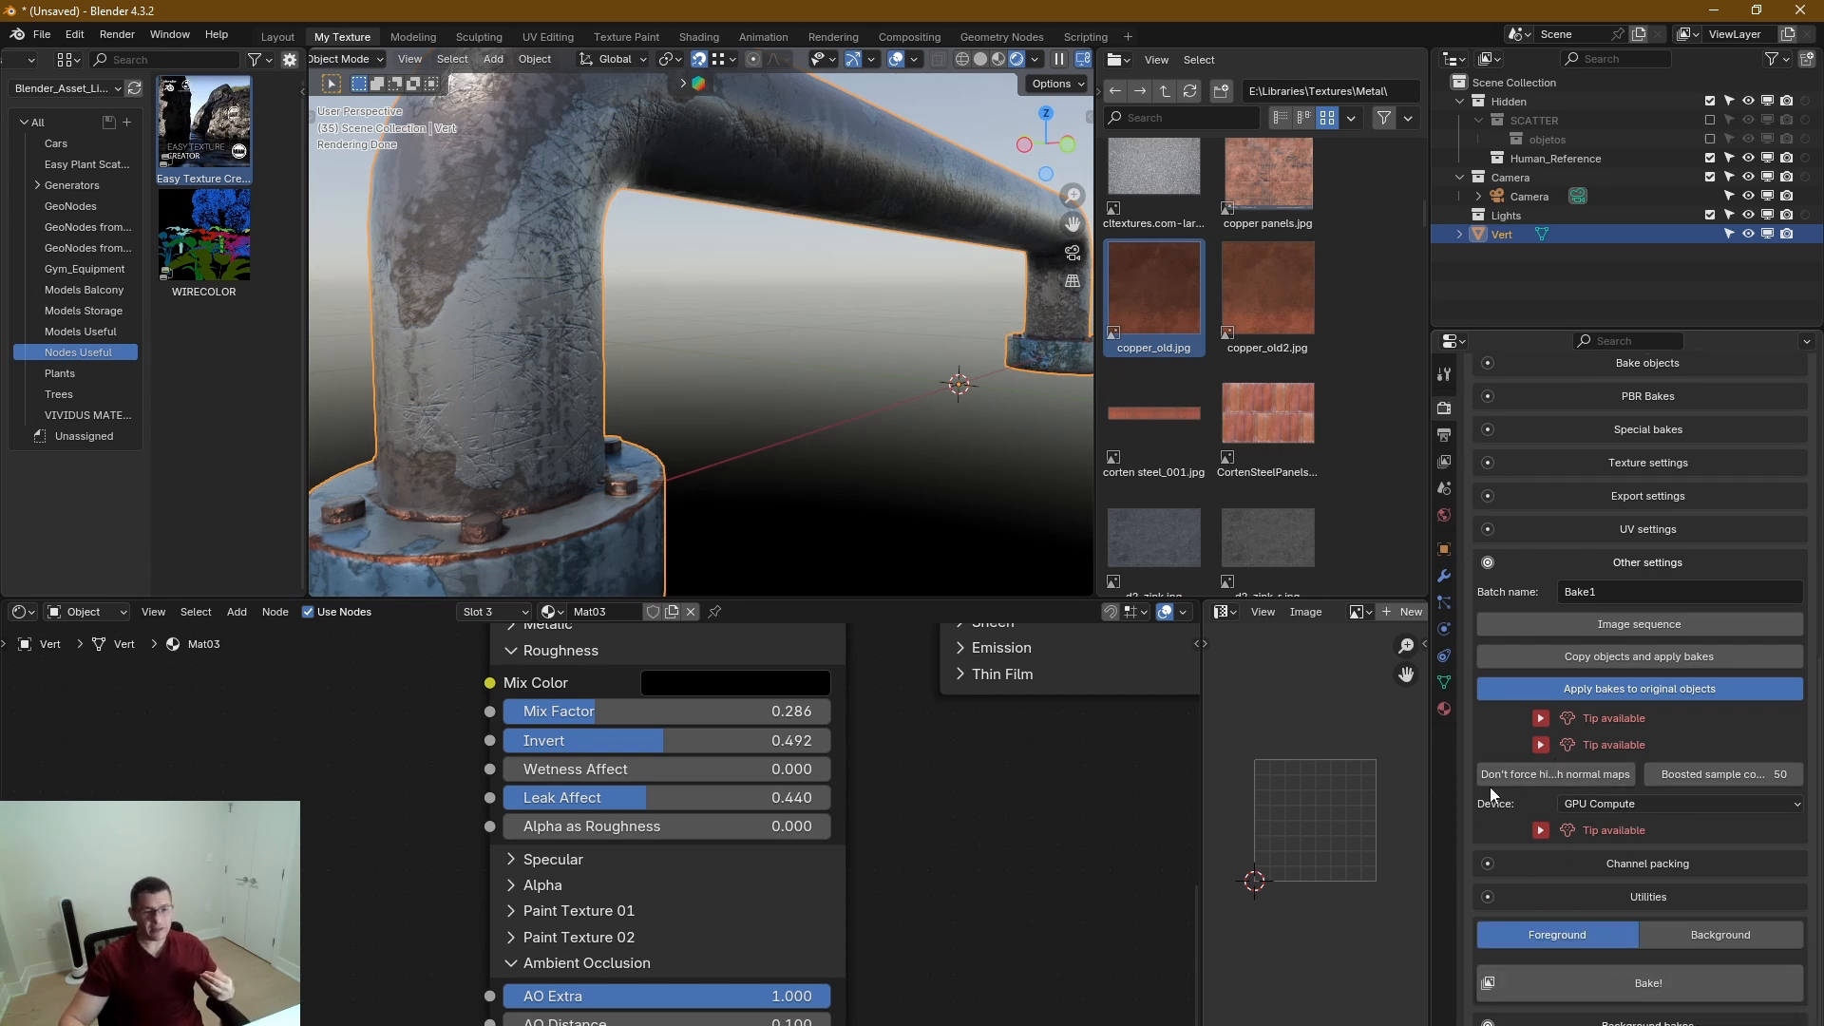
left_click_drag(1435, 764, 1395, 777)
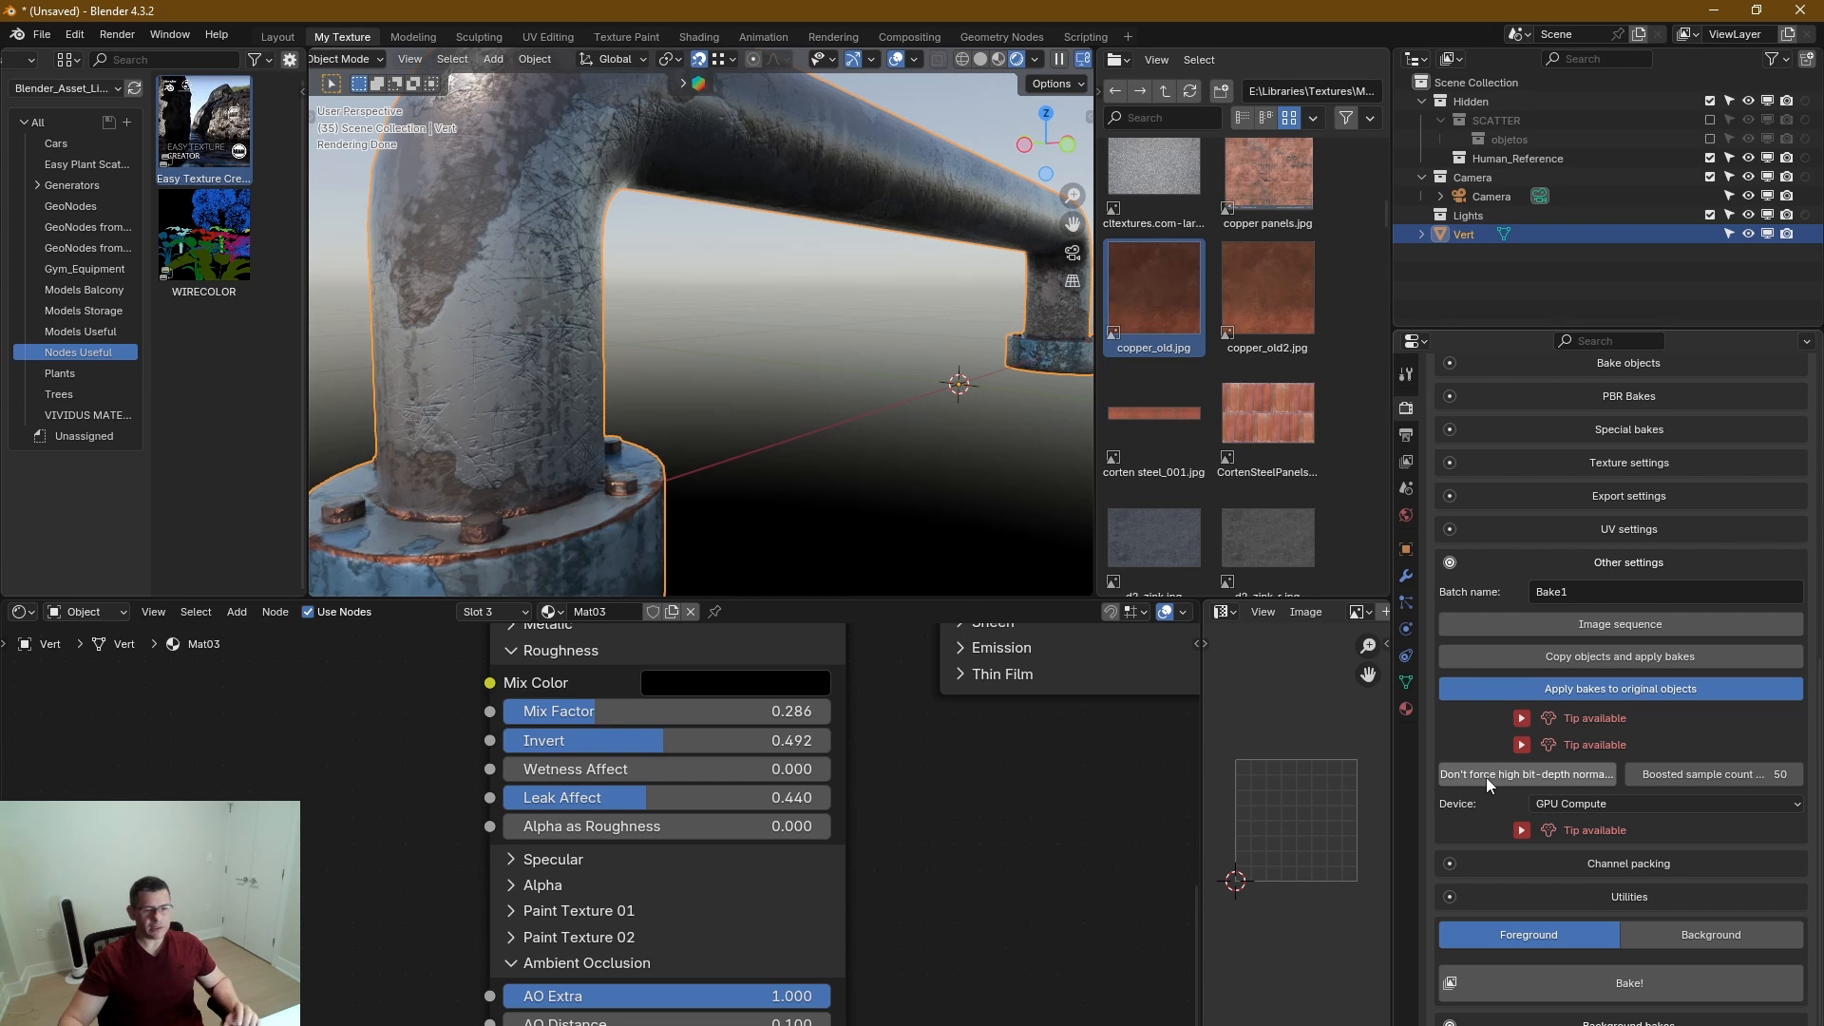
left_click(1510, 775)
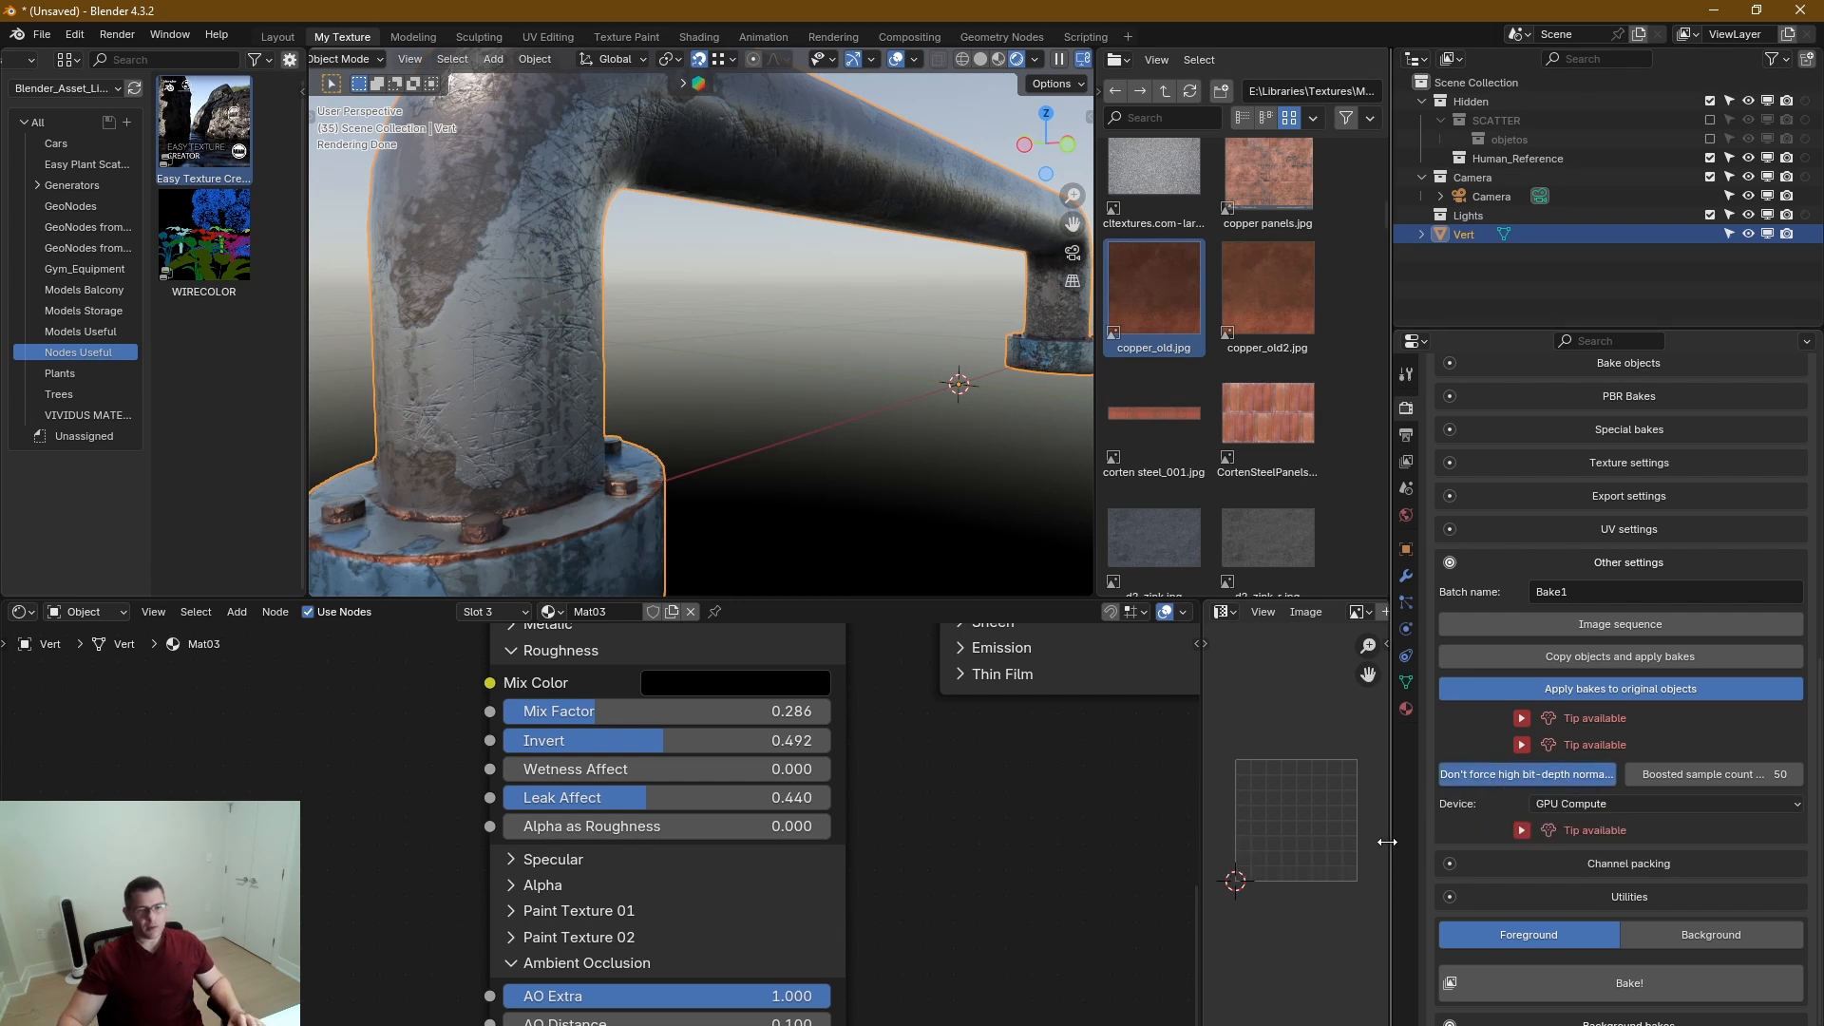
mouse_move(1396, 853)
left_mouse_down()
mouse_move(1487, 853)
mouse_move(1431, 853)
left_mouse_up()
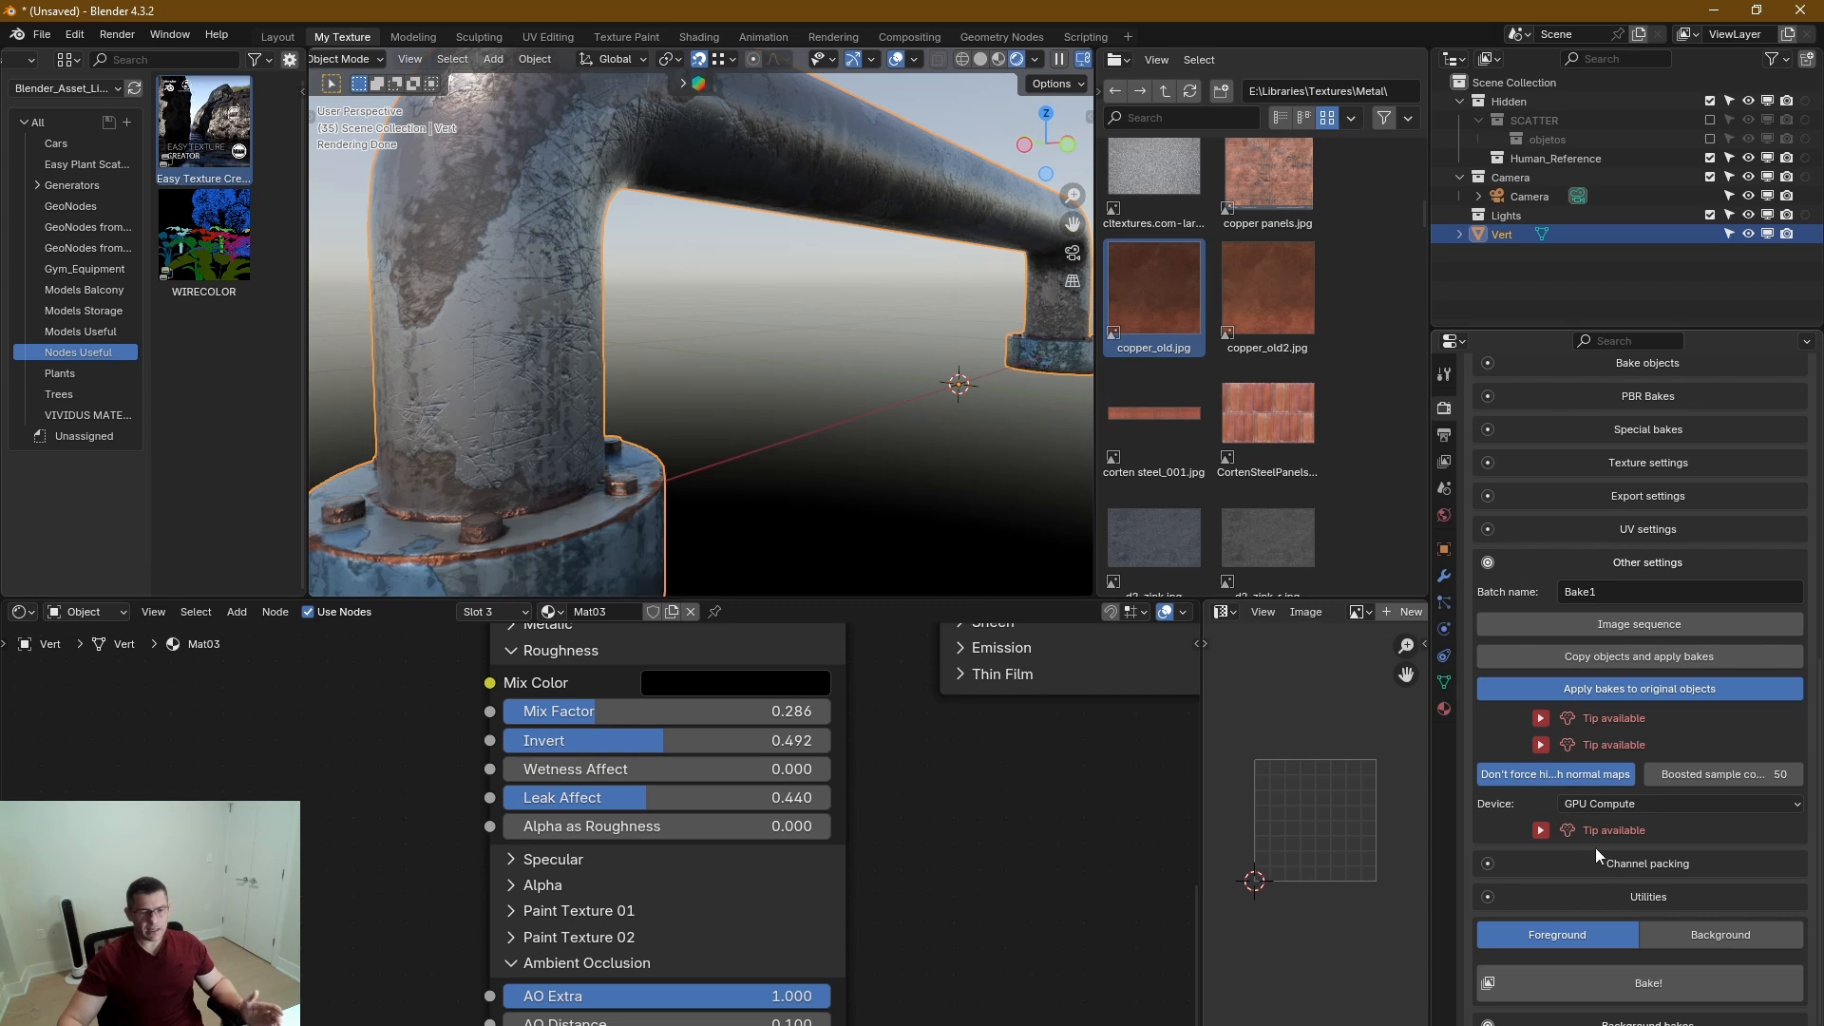
In SimpleBake's Texture settings, raise the bake resolution by 1k to 2048 by 2048 and collapse the section.
left_click(1657, 460)
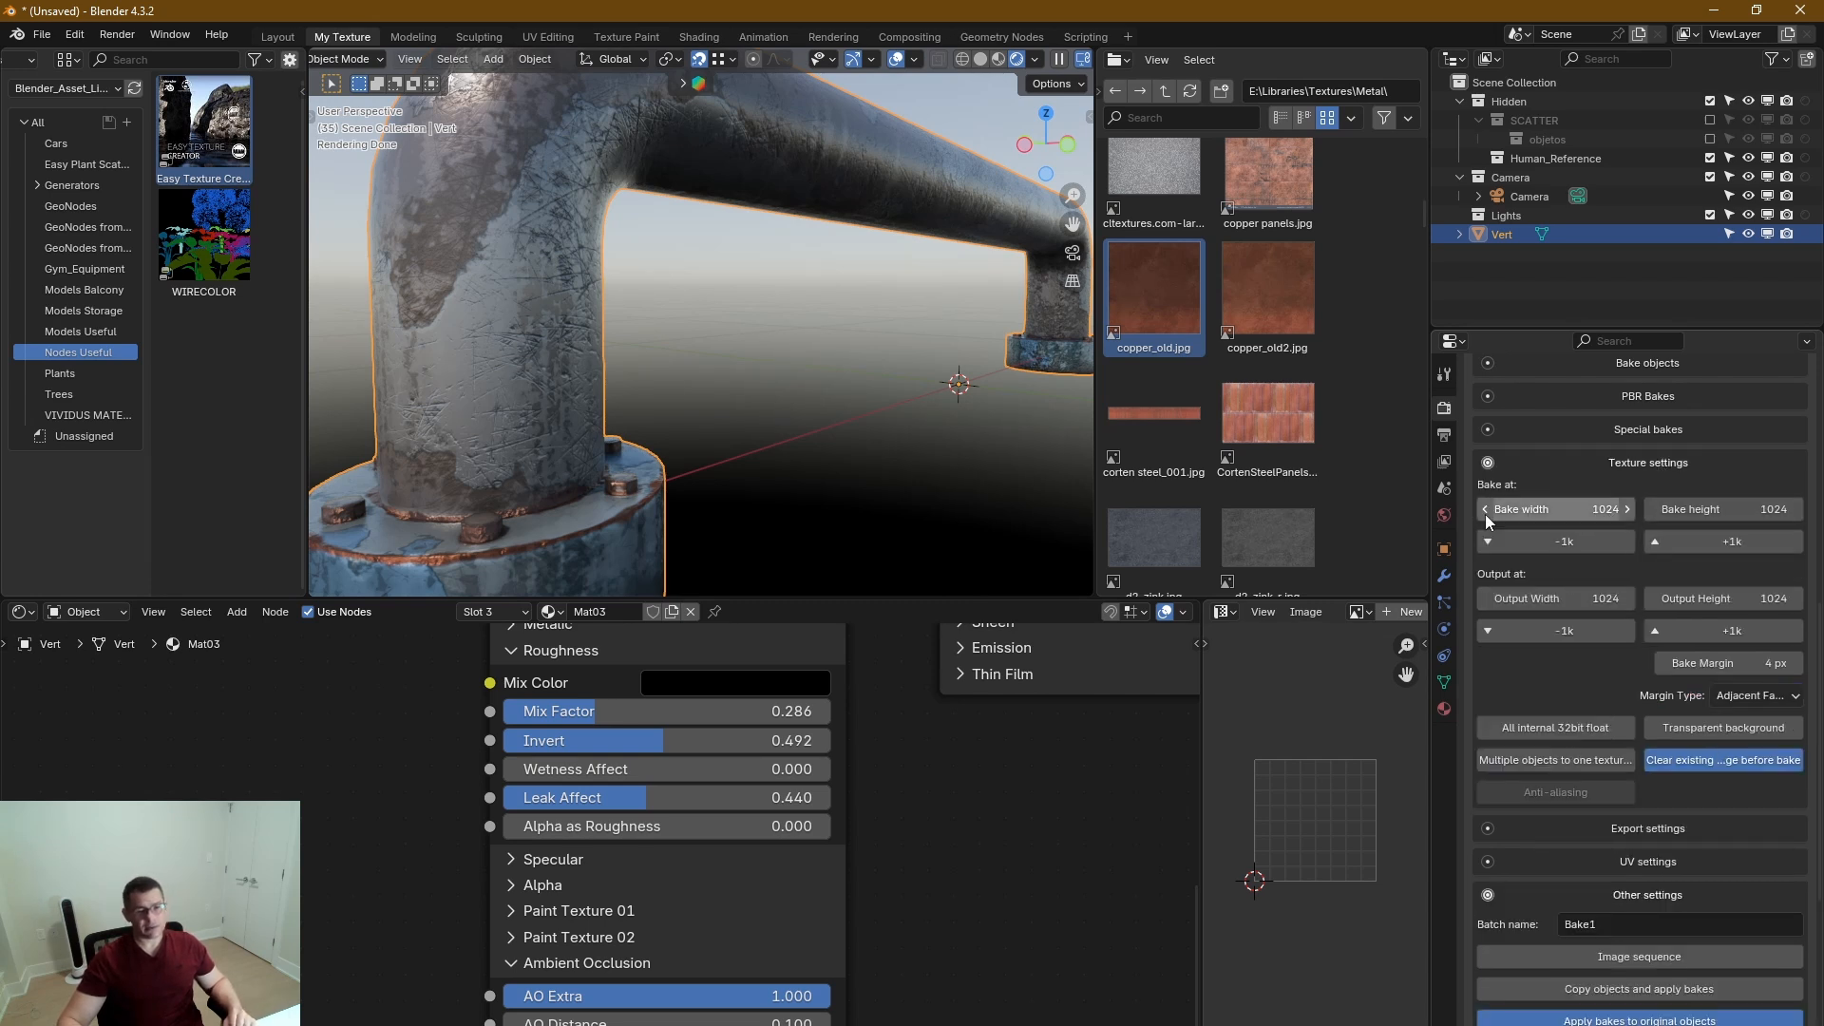
left_click(1654, 542)
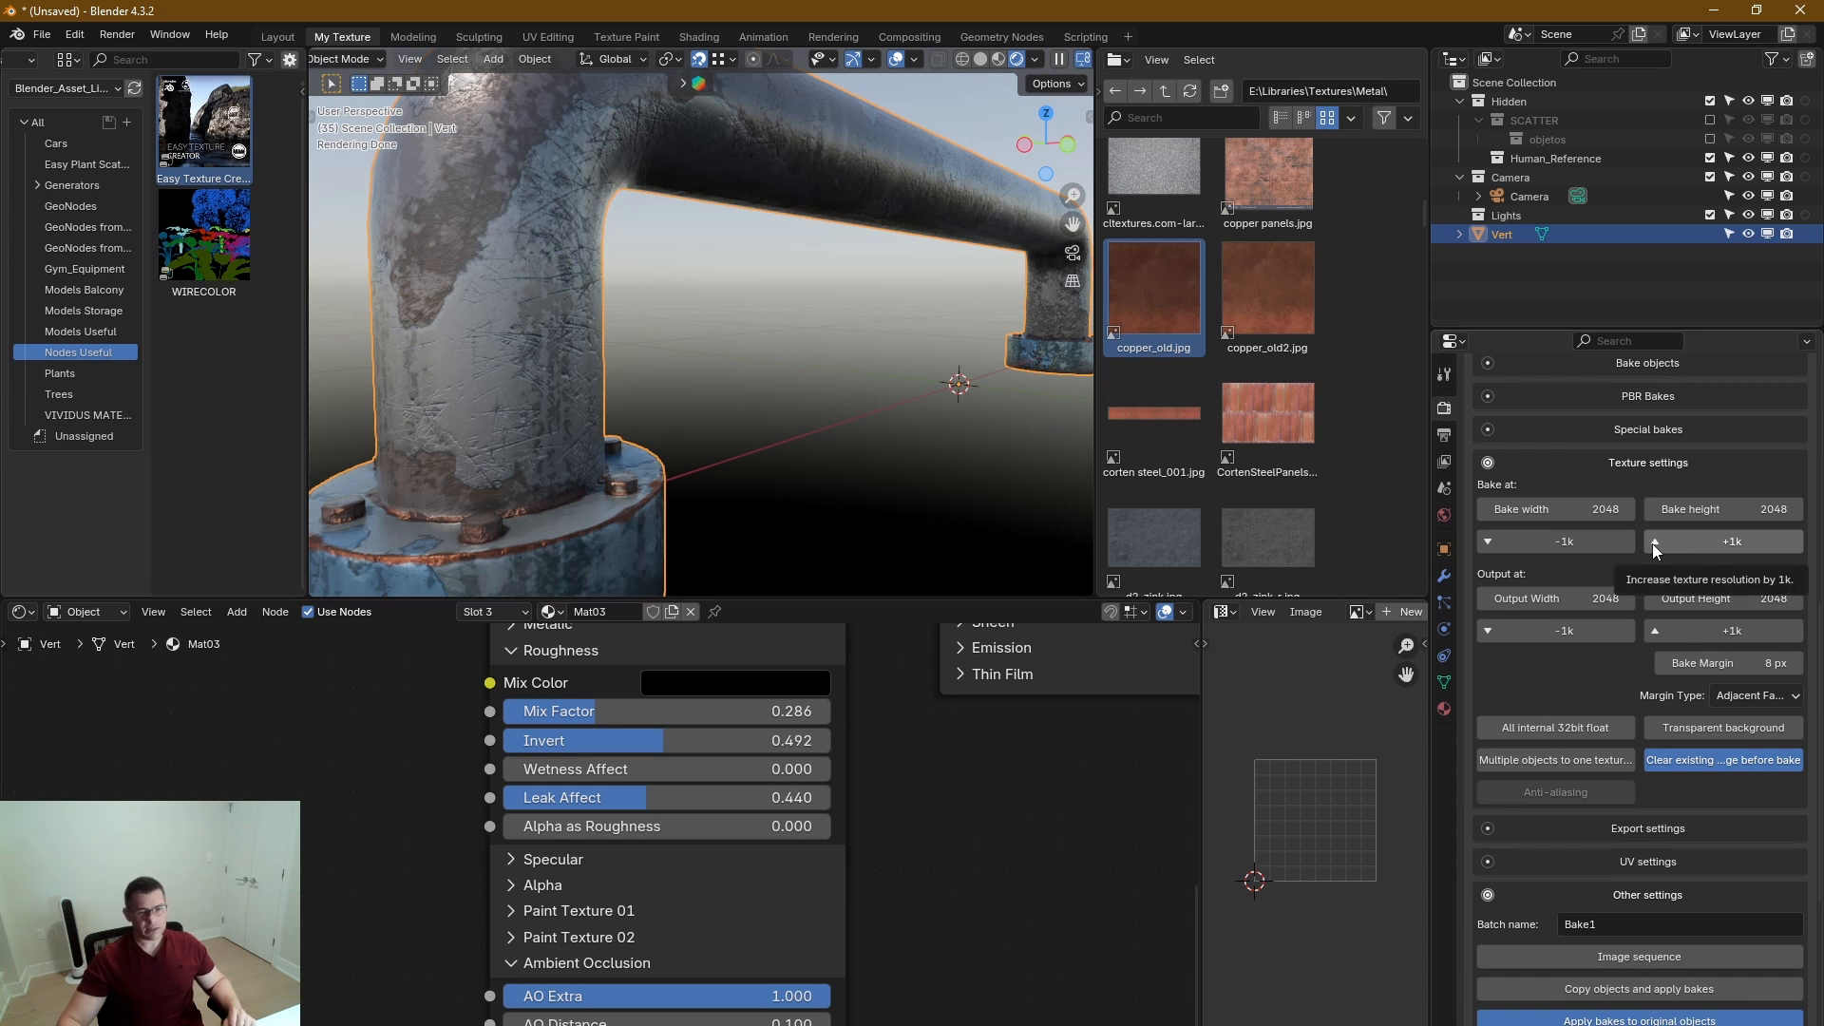
left_click(1622, 472)
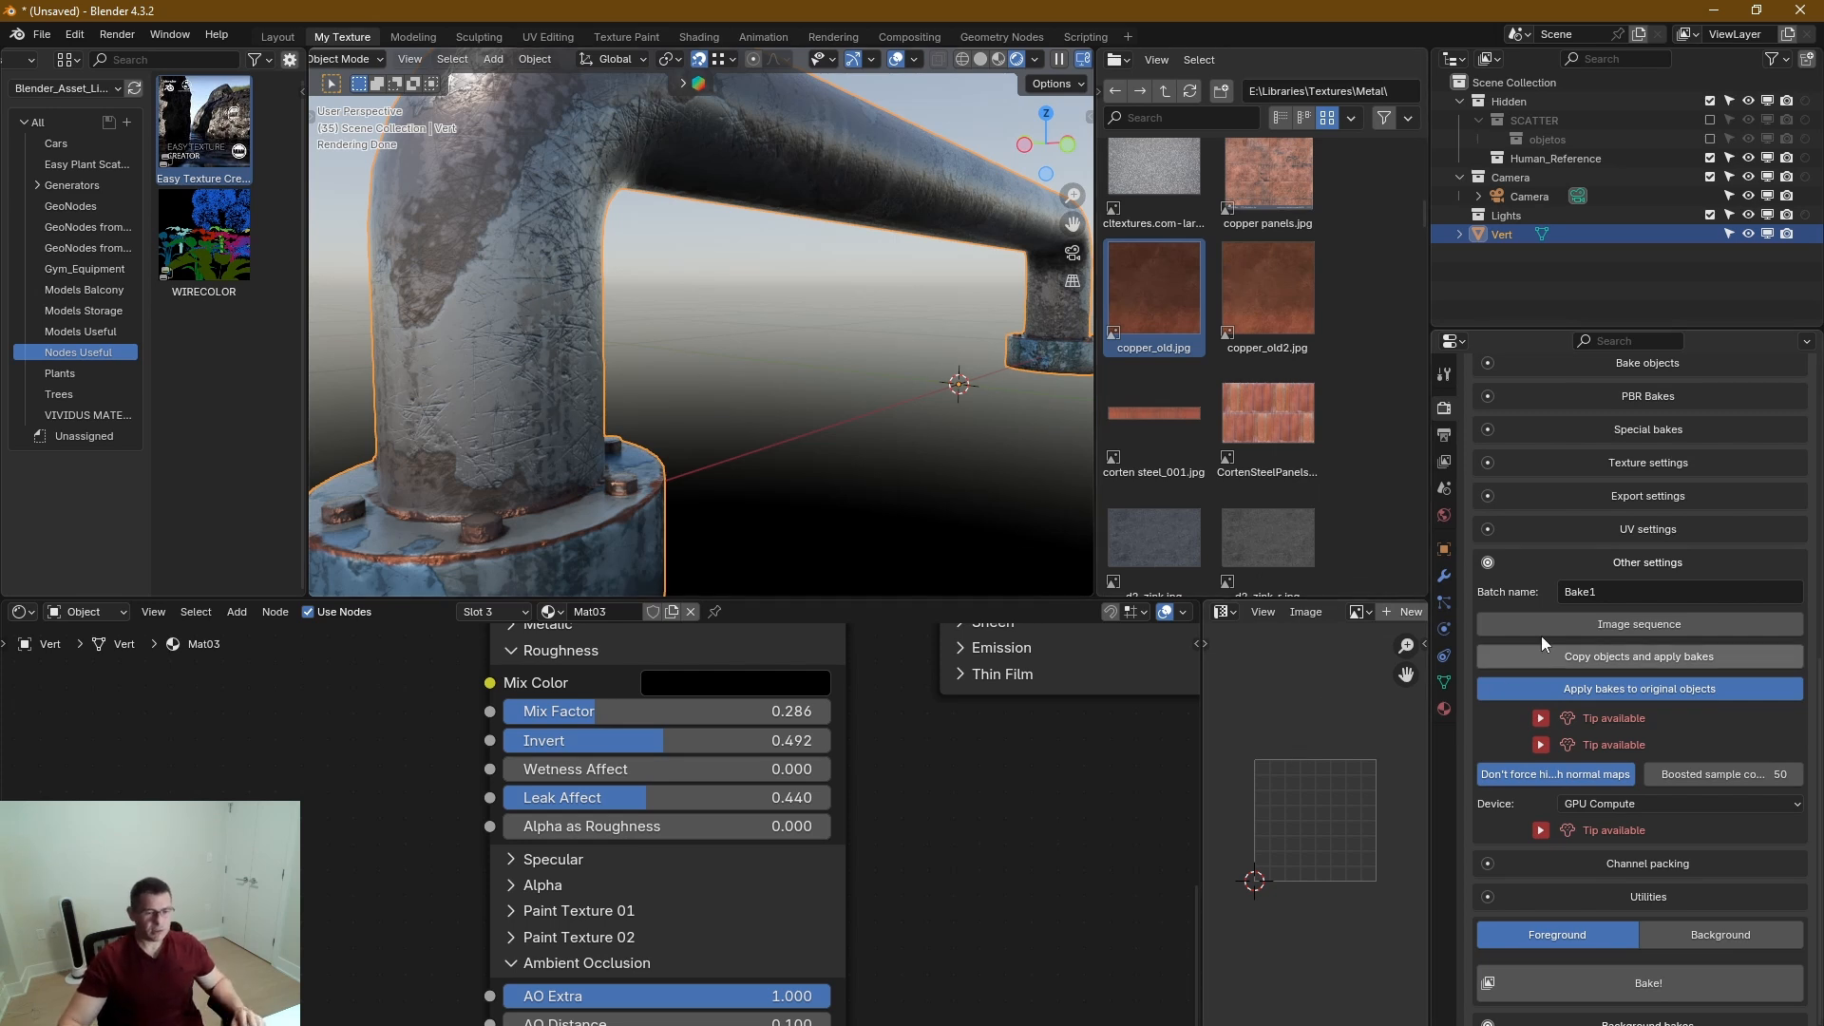
left_click(1653, 463)
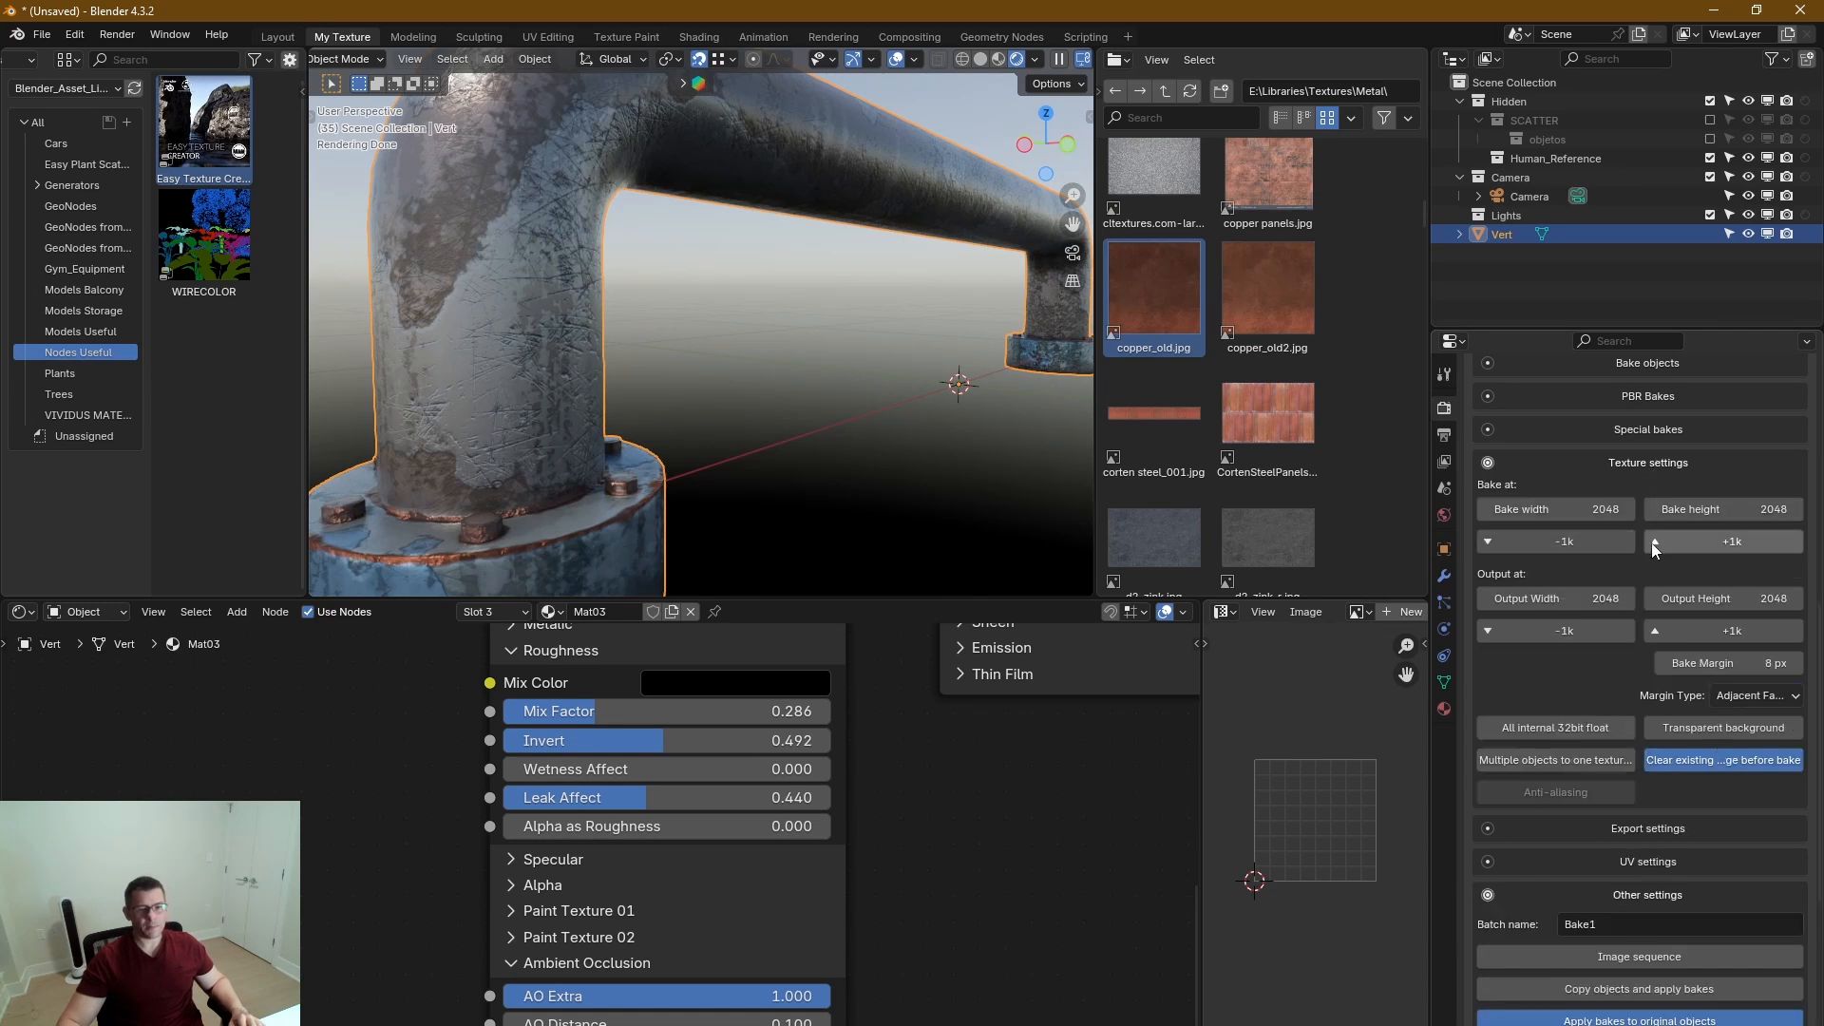
left_click(1639, 468)
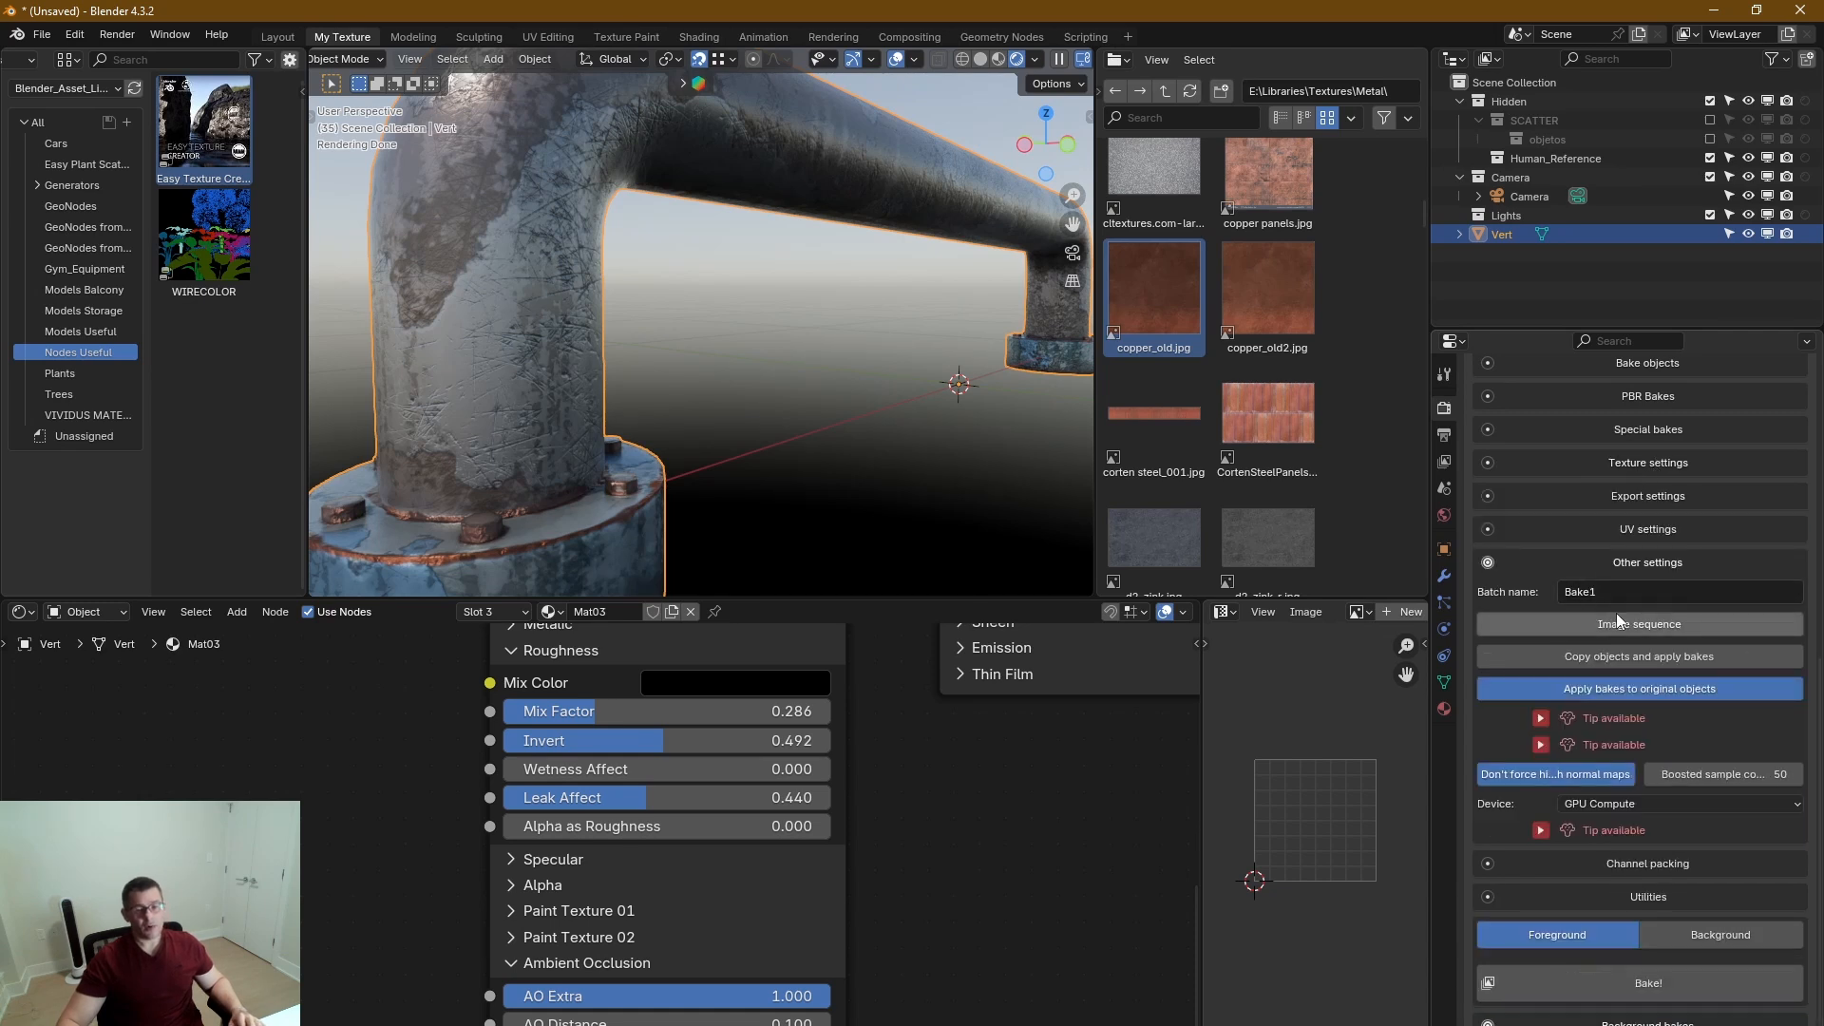
Start the foreground bake and widen the image editor beside the node editor for viewing the baked maps.
scroll(1624, 717, "down", 3)
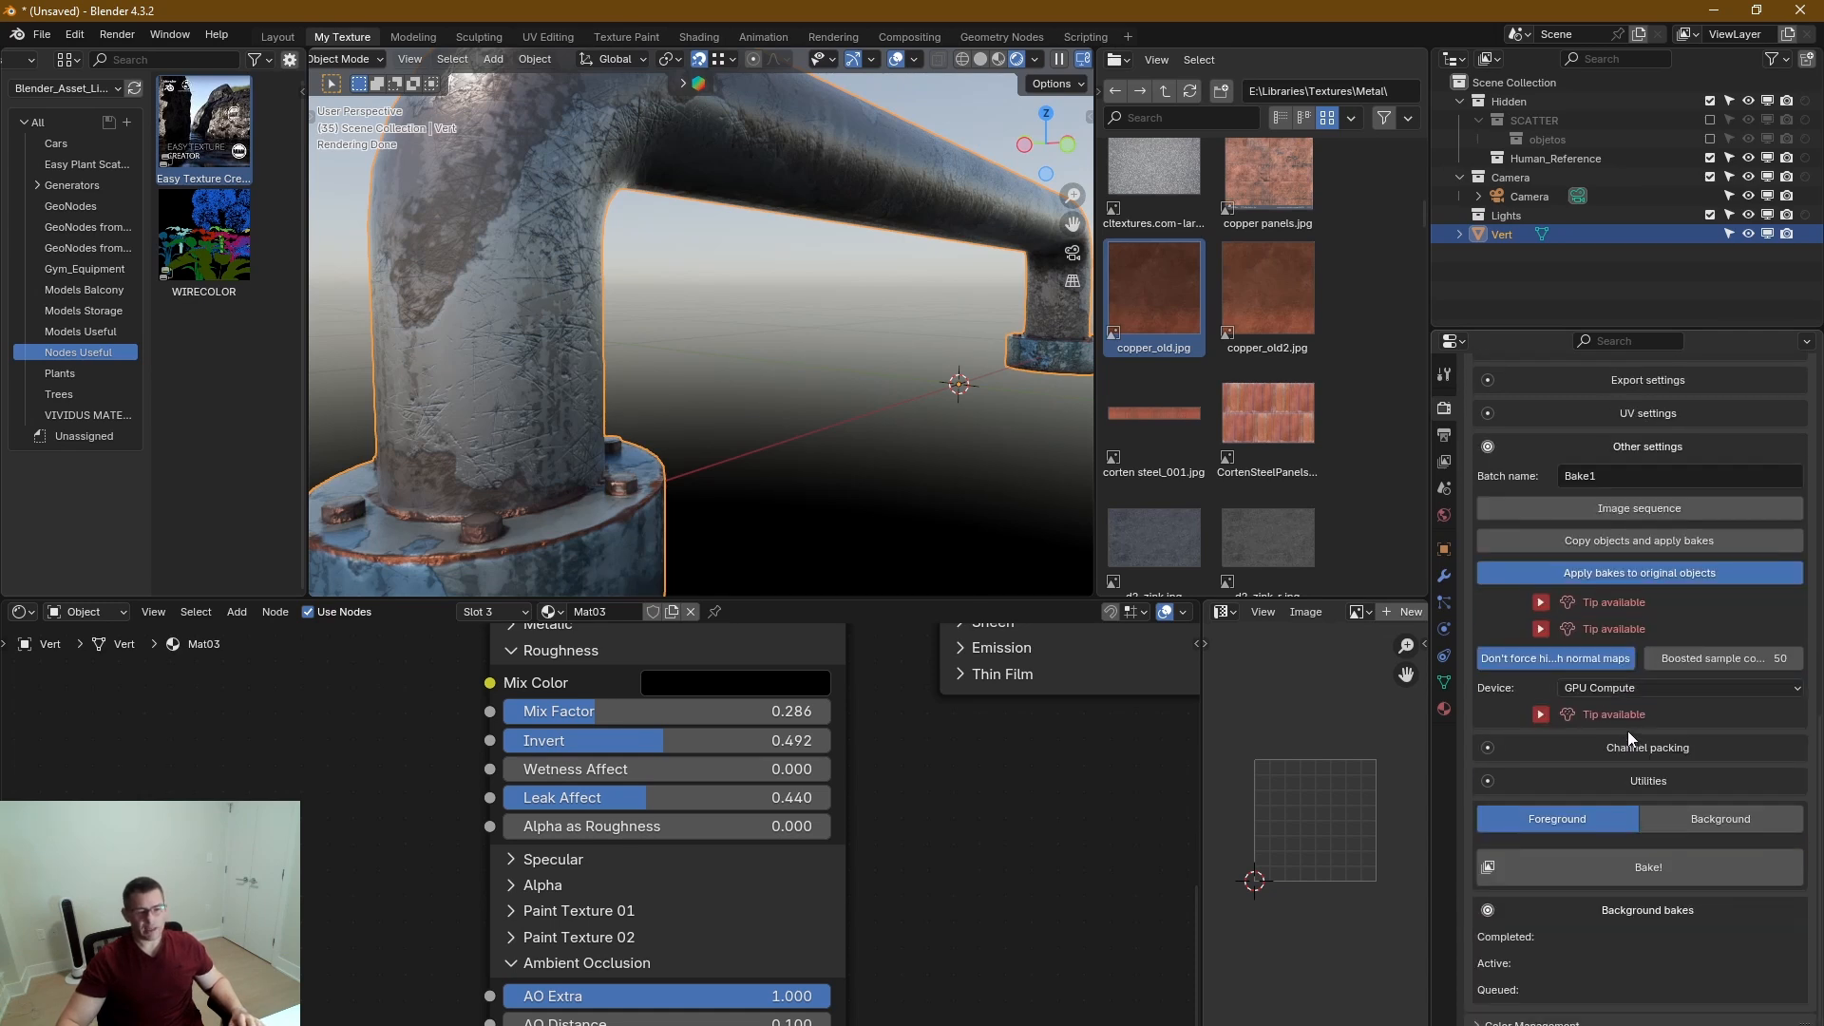
left_click(1661, 869)
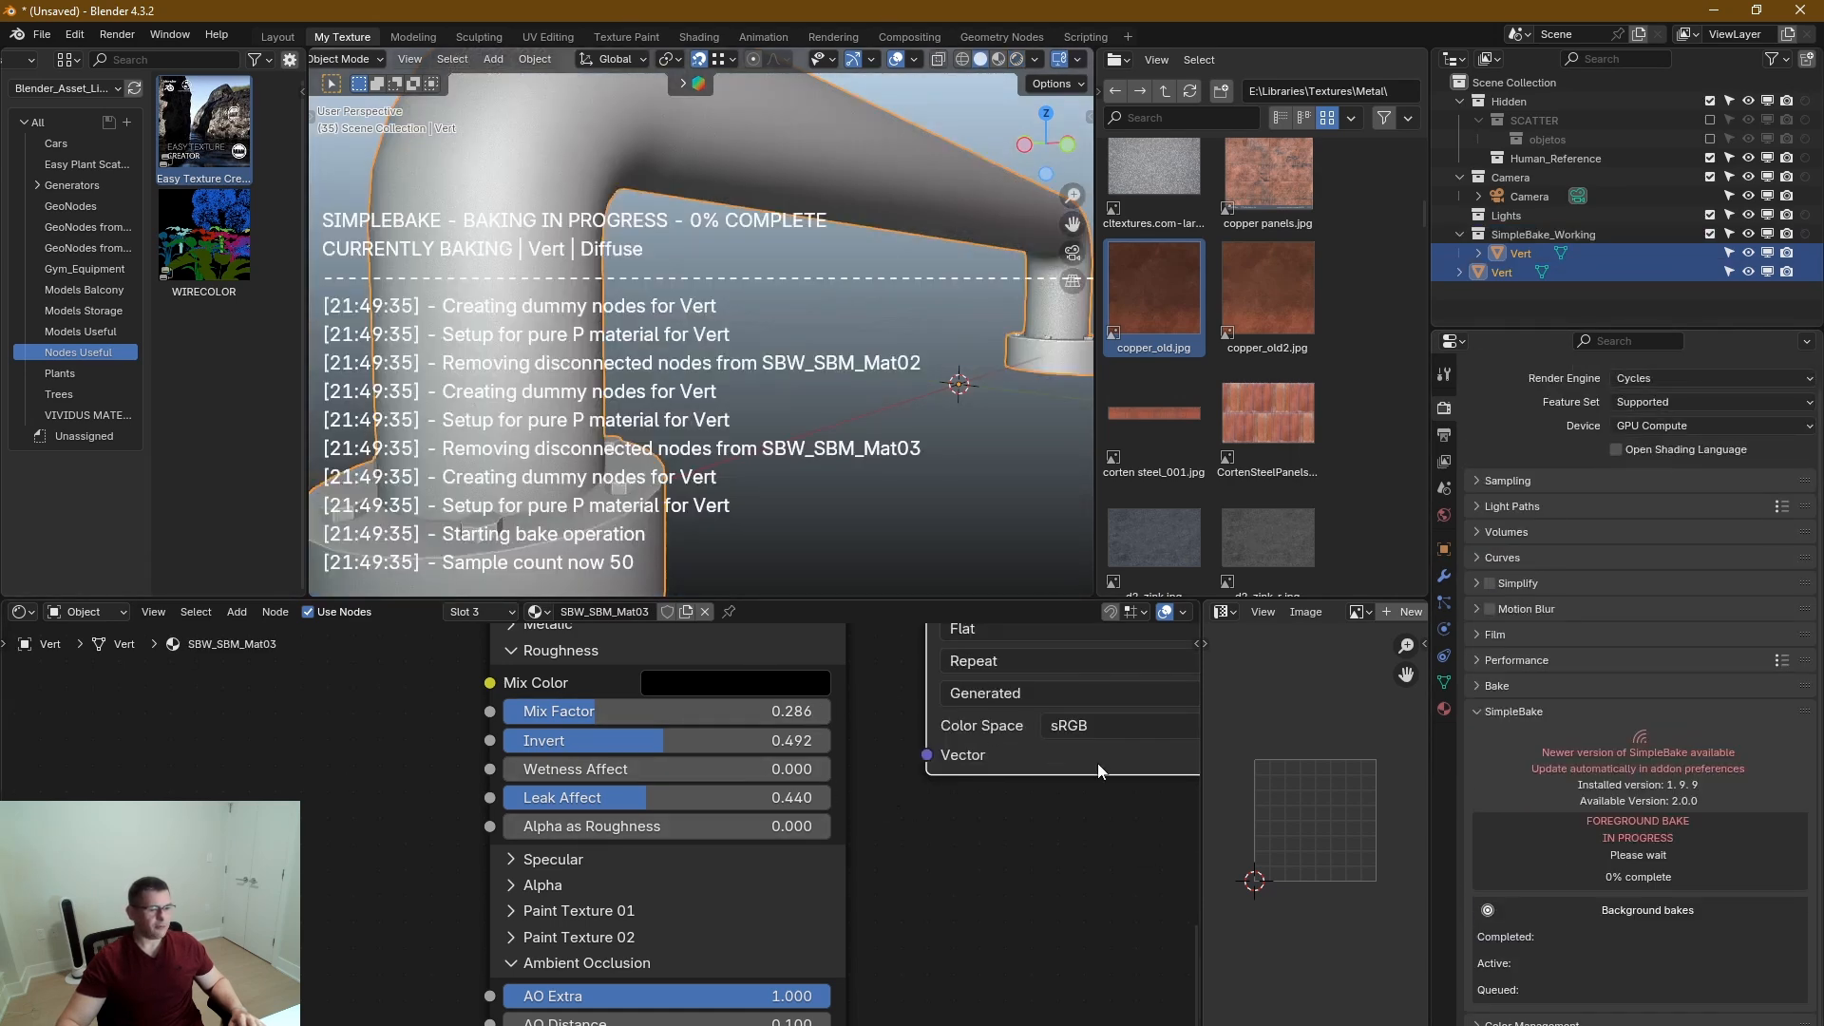
left_click_drag(1203, 807, 483, 775)
scroll(937, 798, "up", 5)
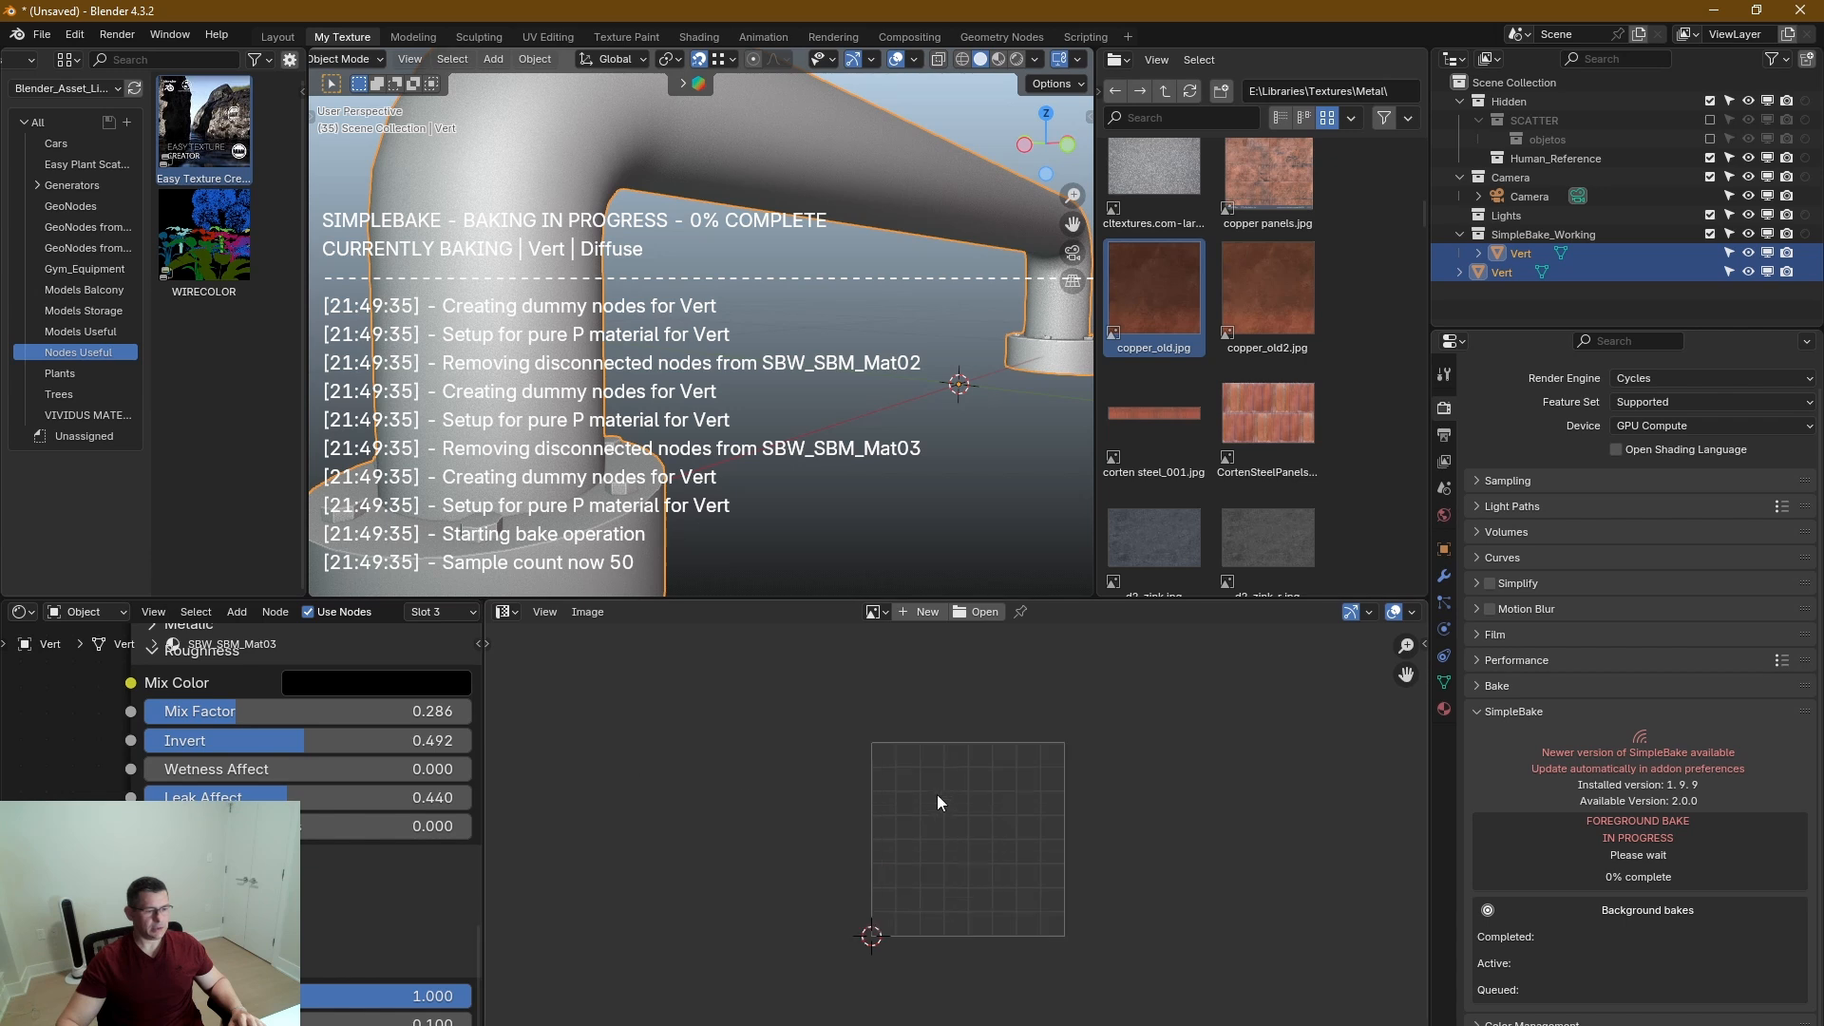
middle_click_drag(961, 811, 904, 801)
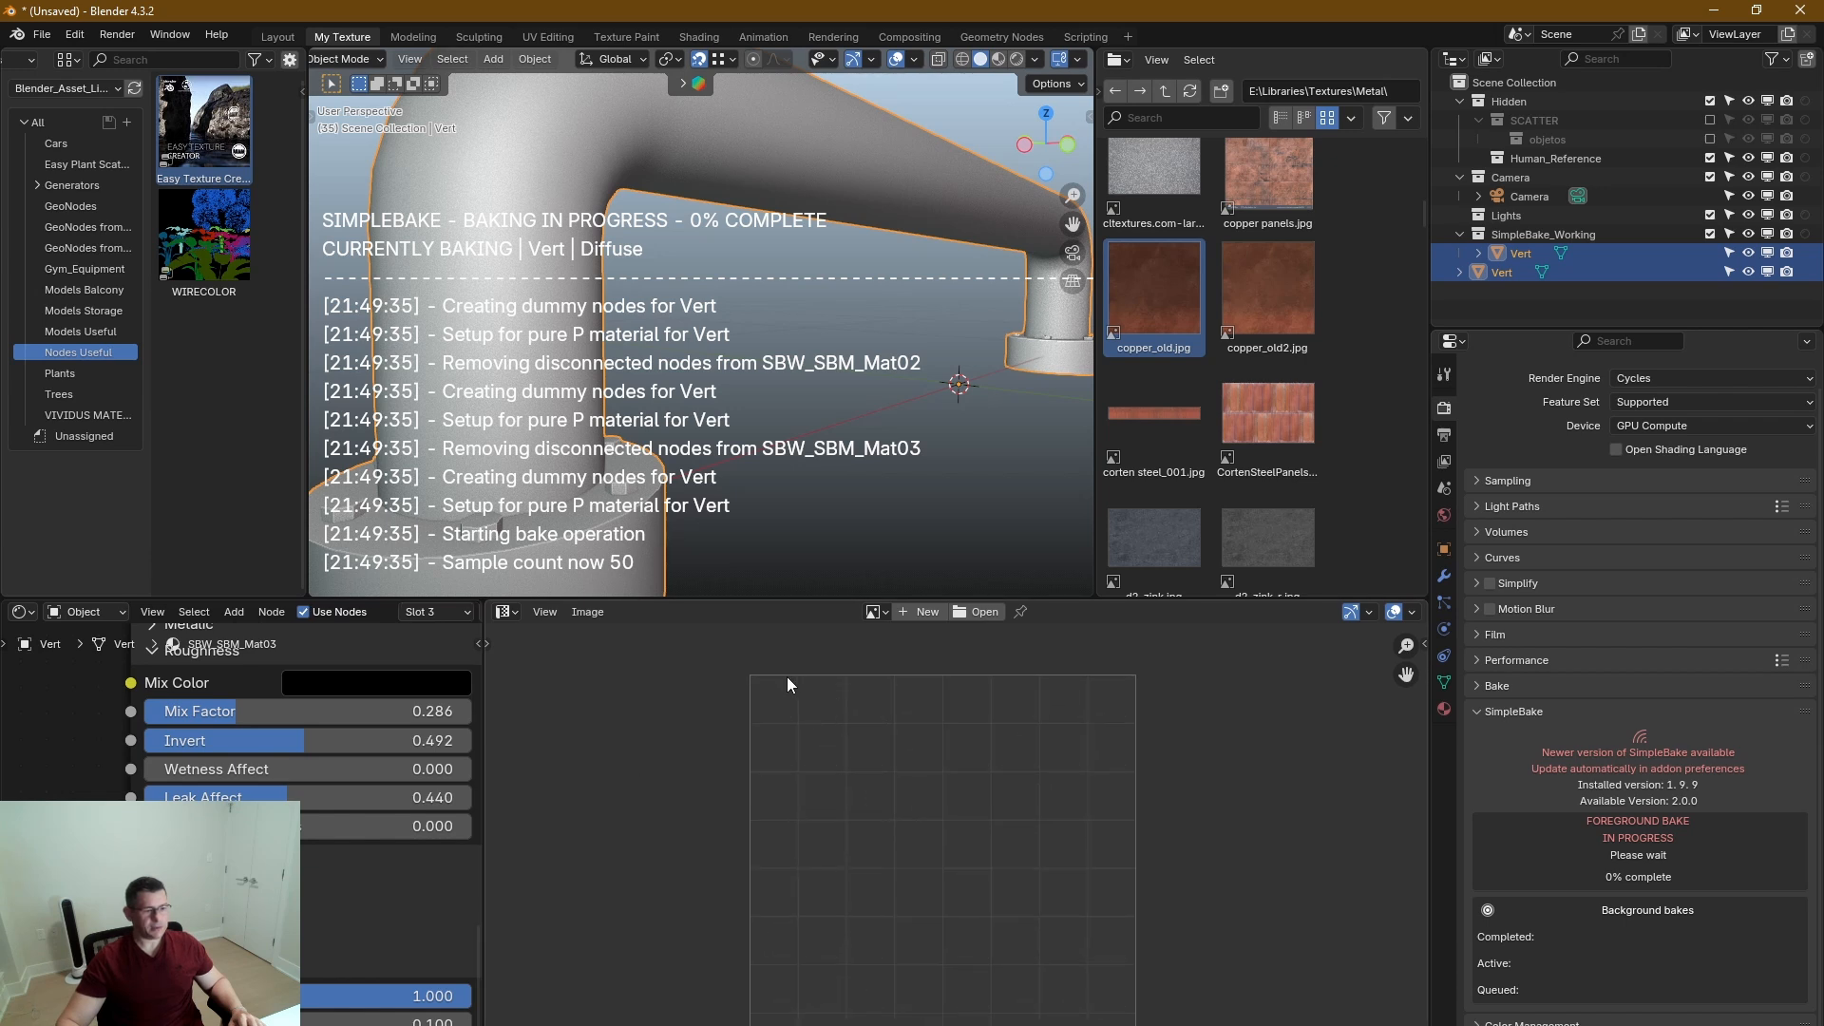
Examine the baked diffuse, metalness, roughness and normal maps up close and as a whole while the bake runs.
scroll(779, 681, "down", 5)
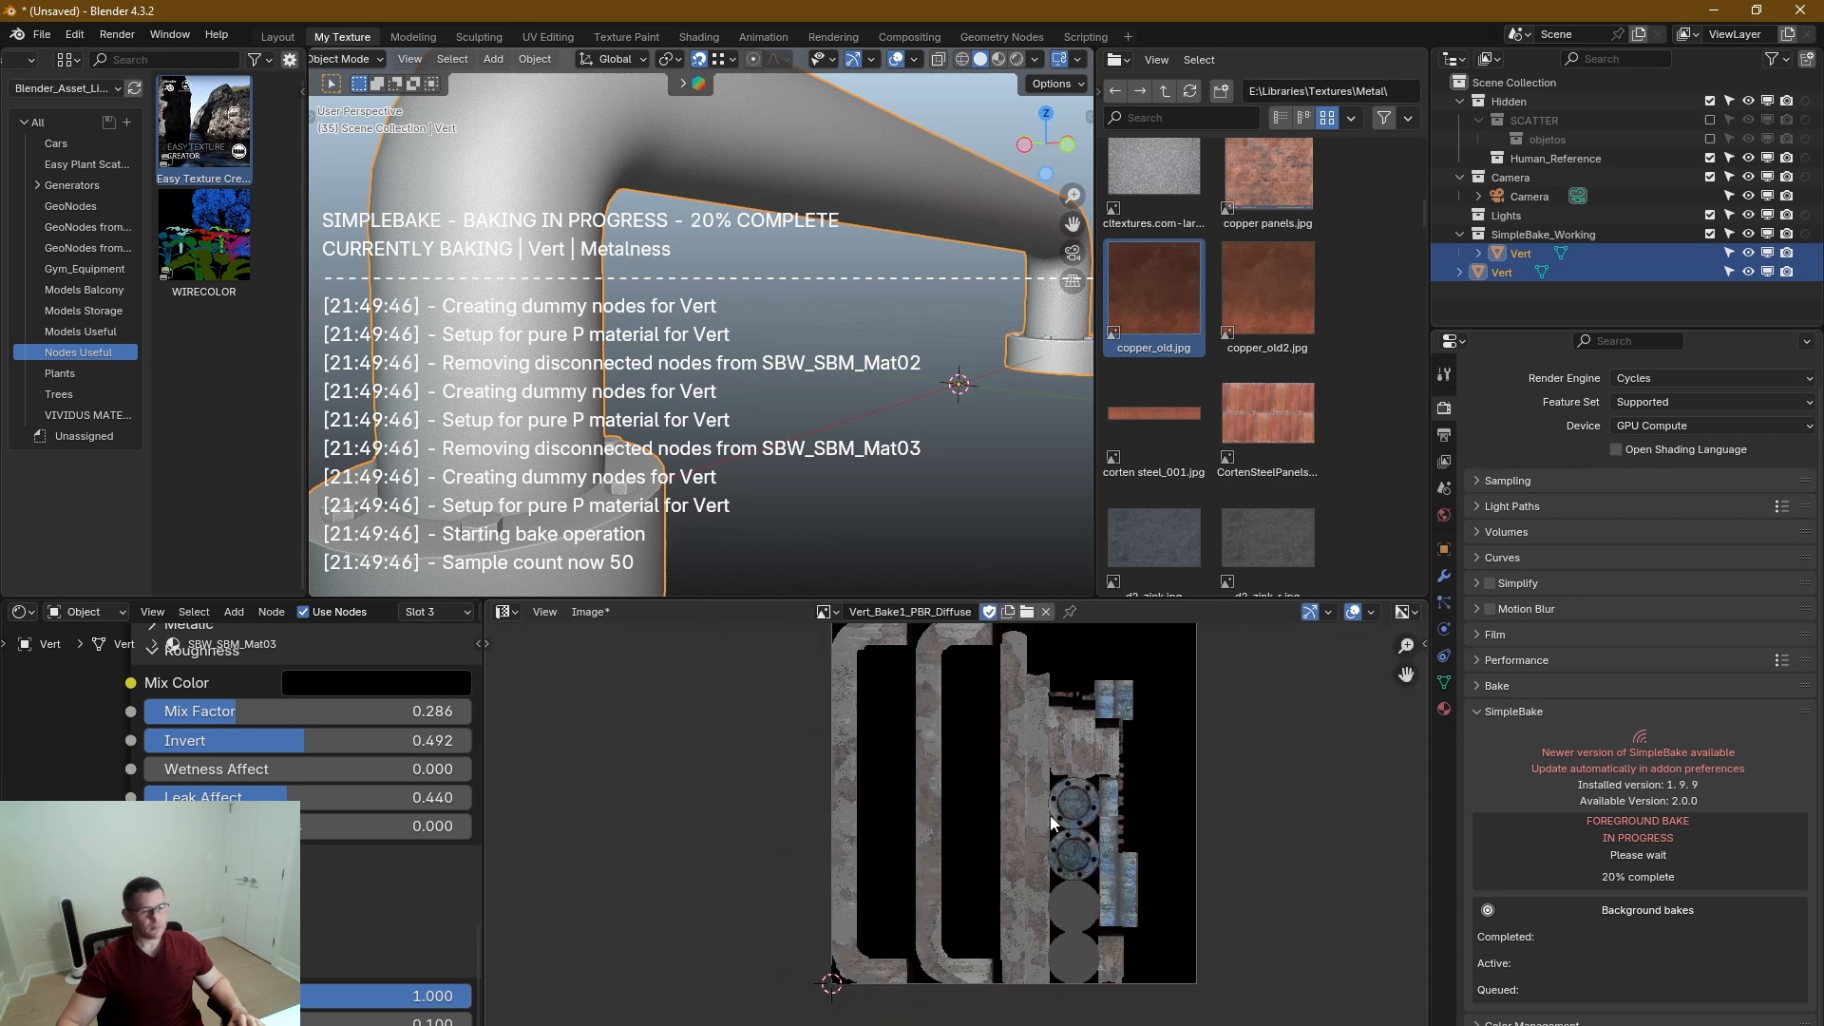
scroll(1045, 769, "down", 4)
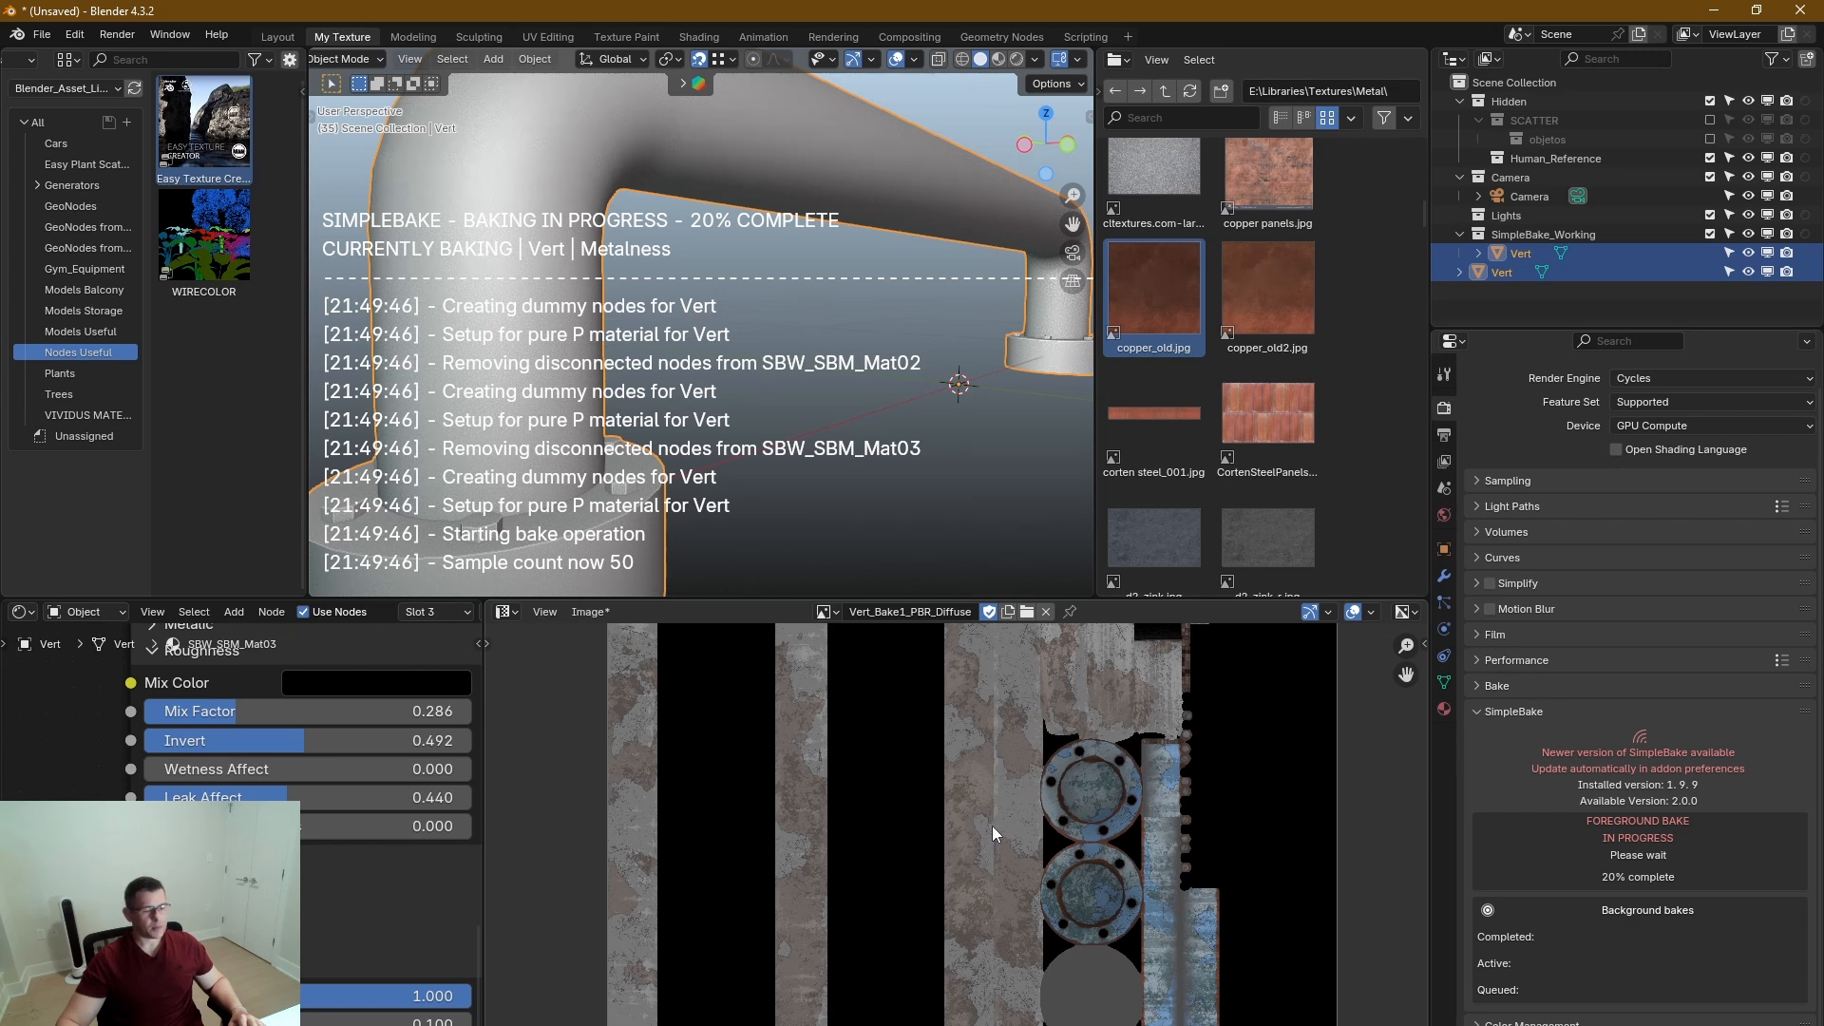
scroll(1002, 836, "up", 3)
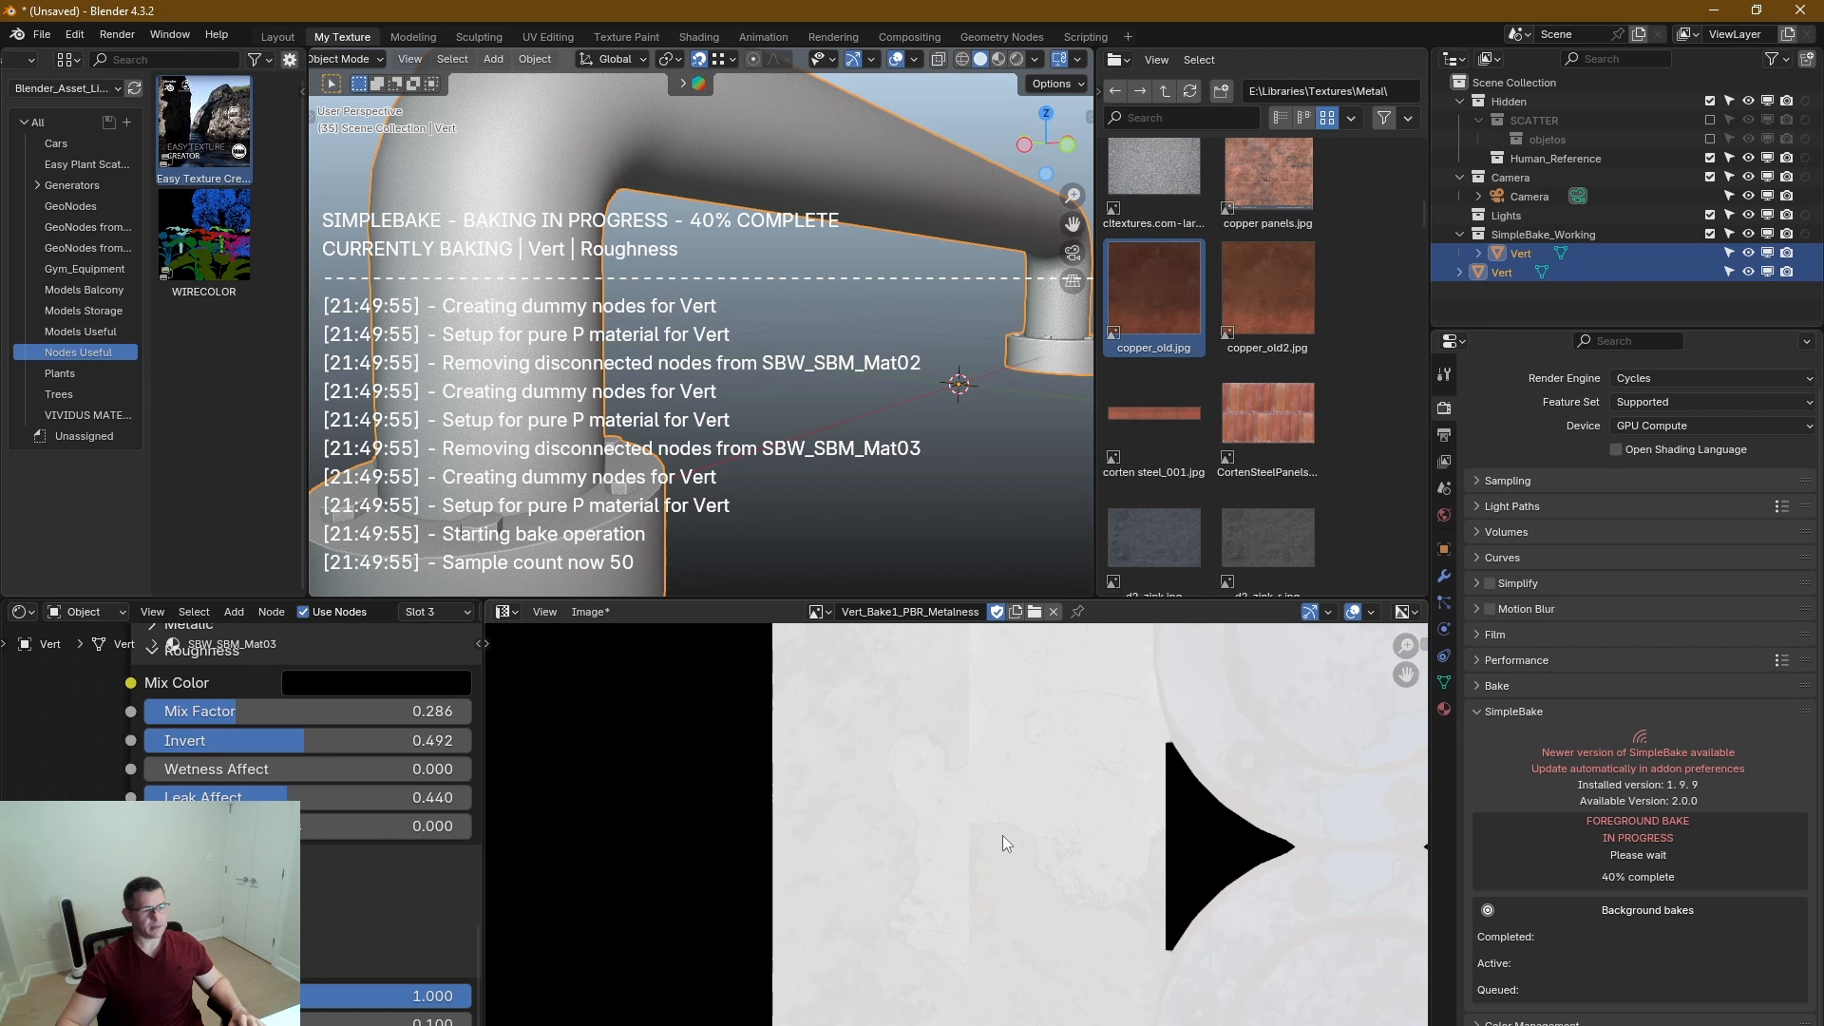
scroll(1027, 842, "up", 1)
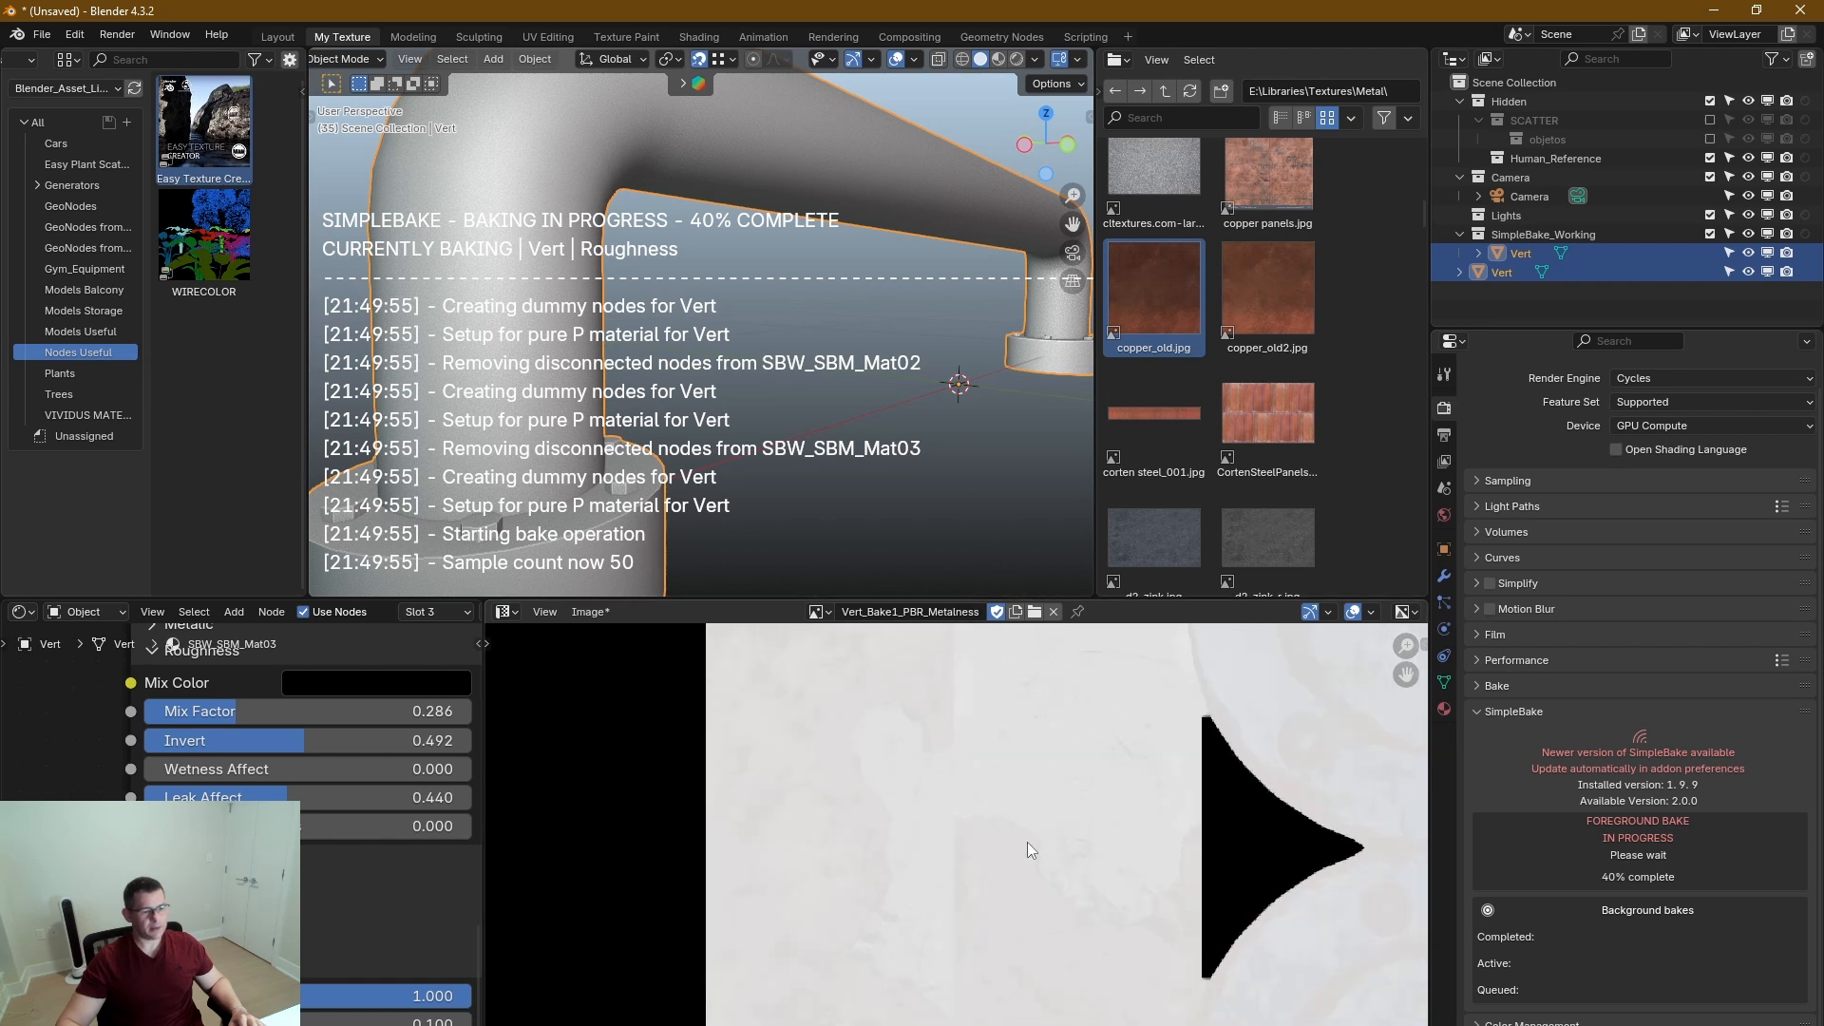
scroll(1024, 832, "down", 3)
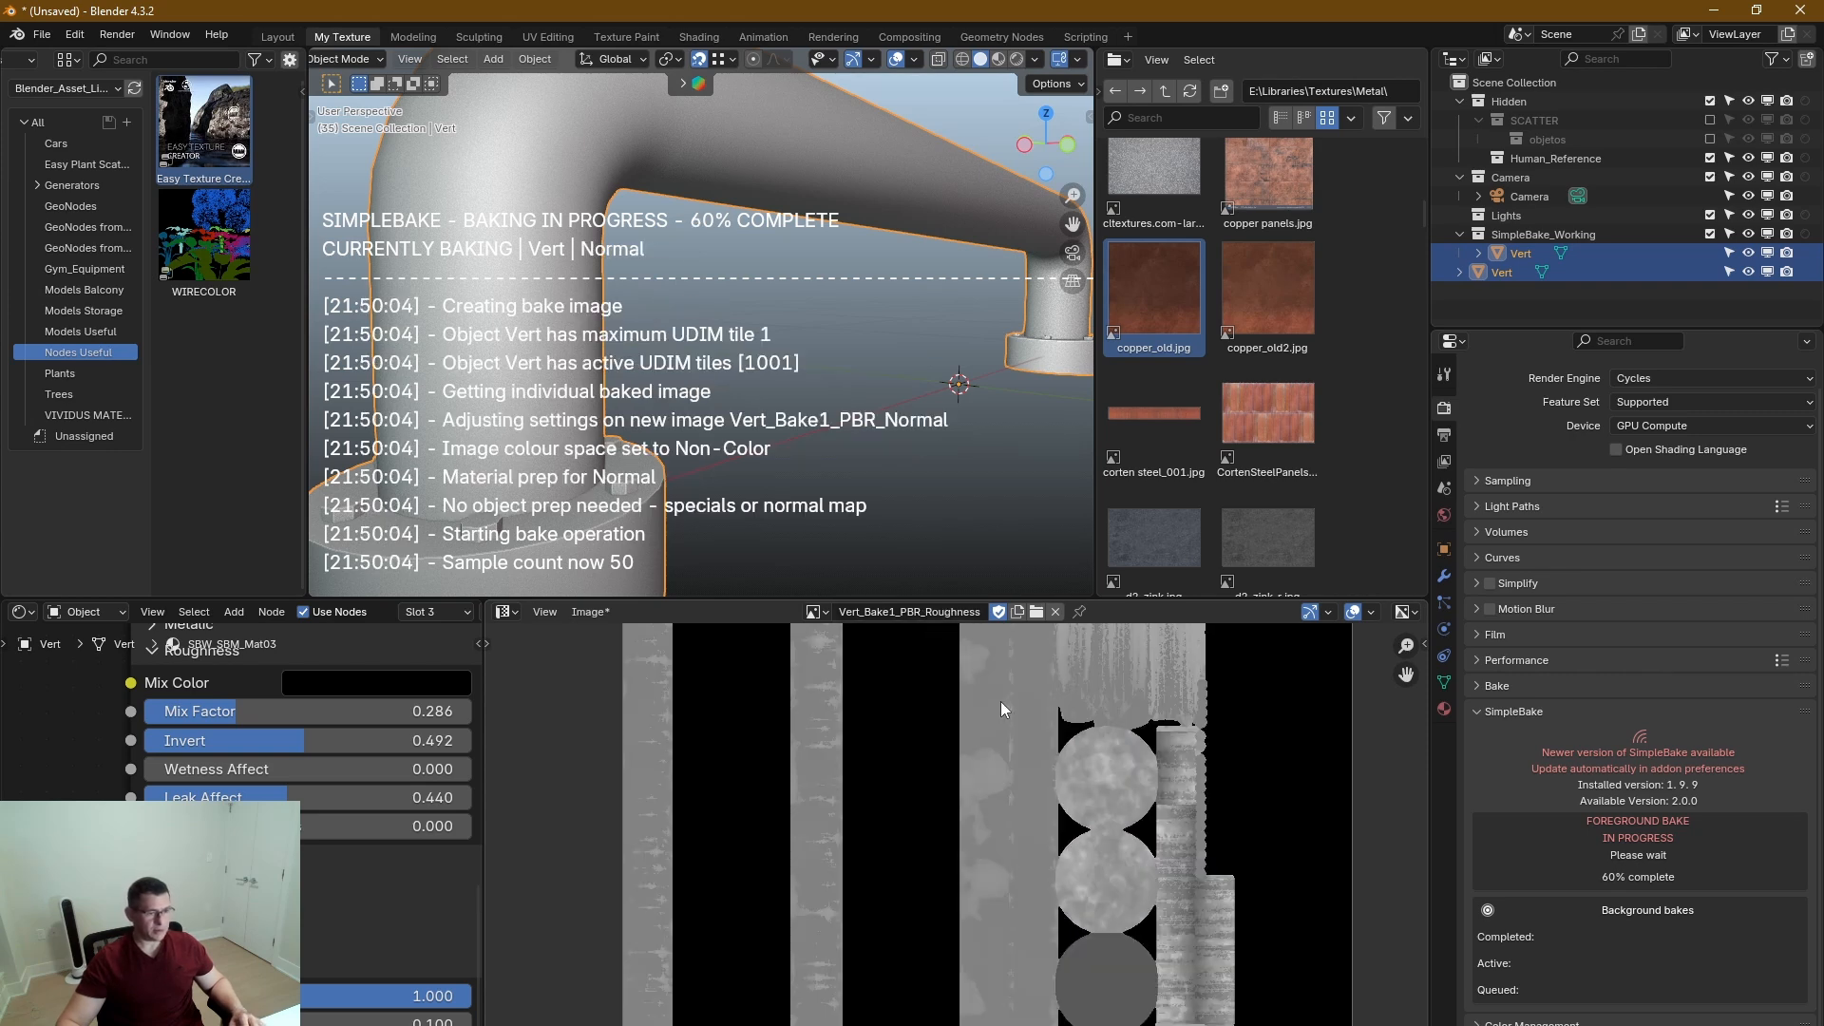
scroll(1001, 701, "up", 6)
scroll(1003, 681, "down", 9)
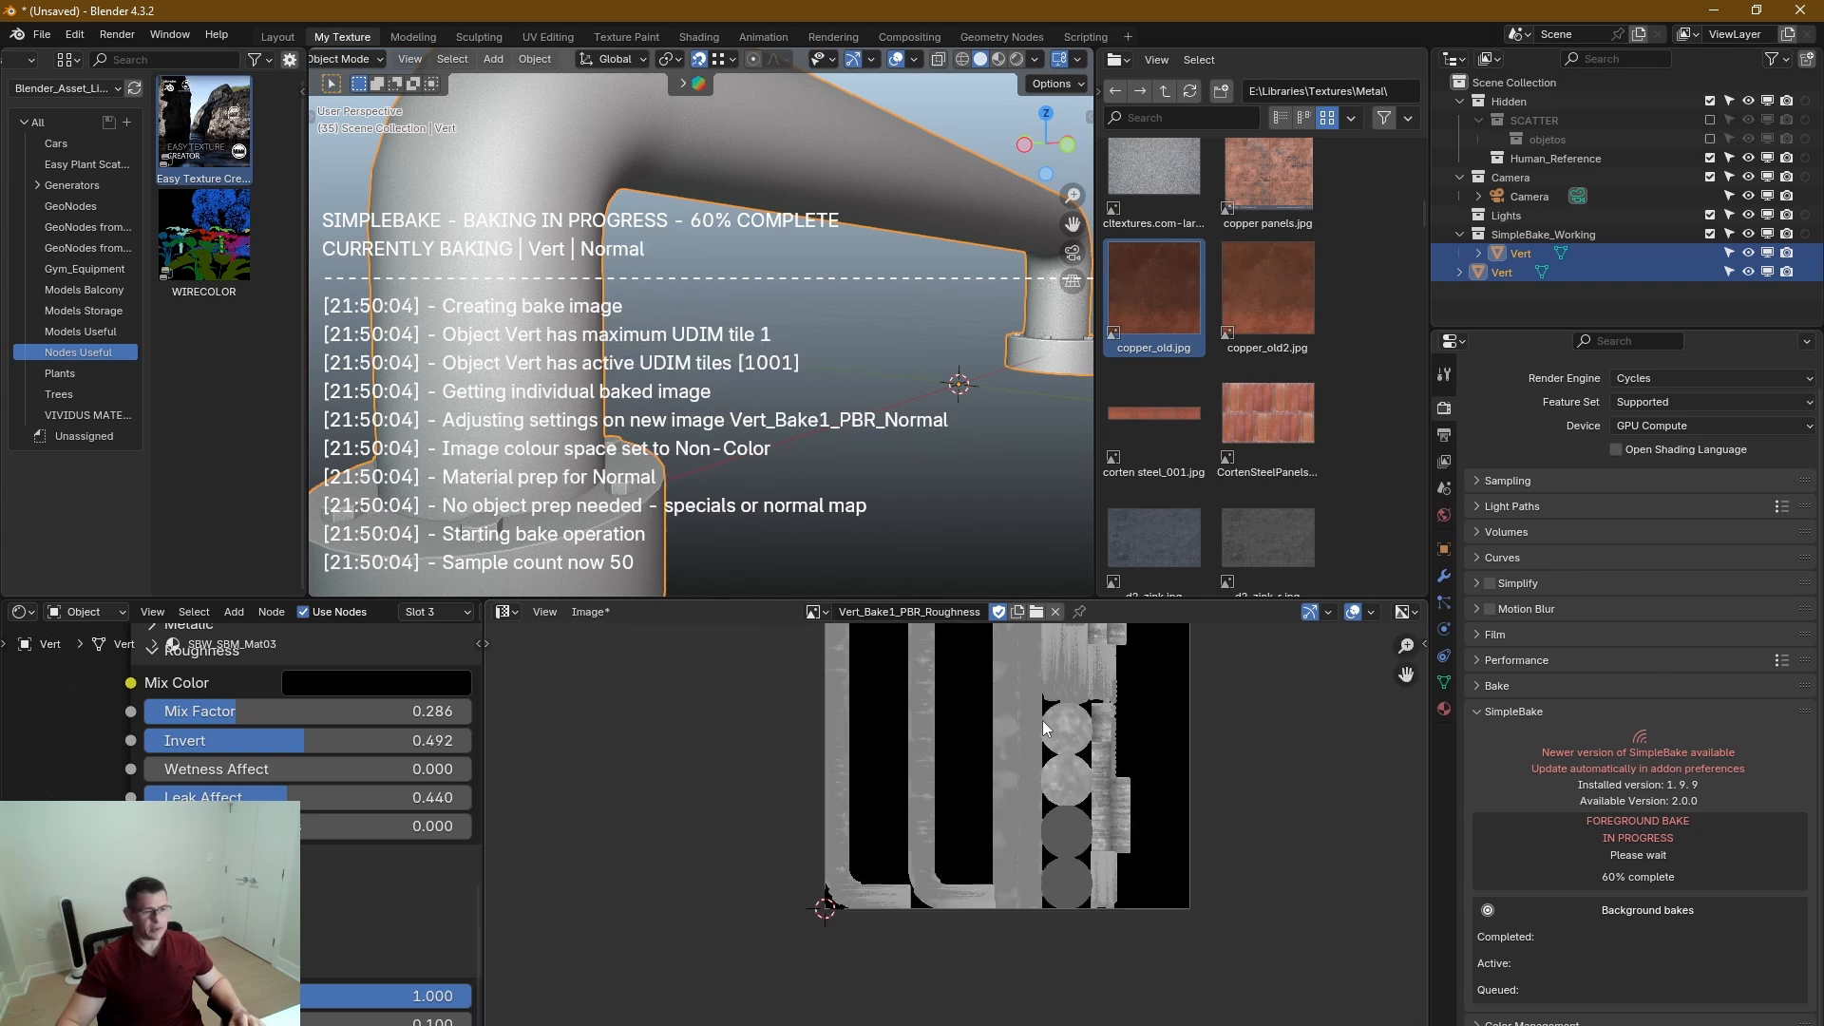
middle_click_drag(1011, 802, 1070, 916)
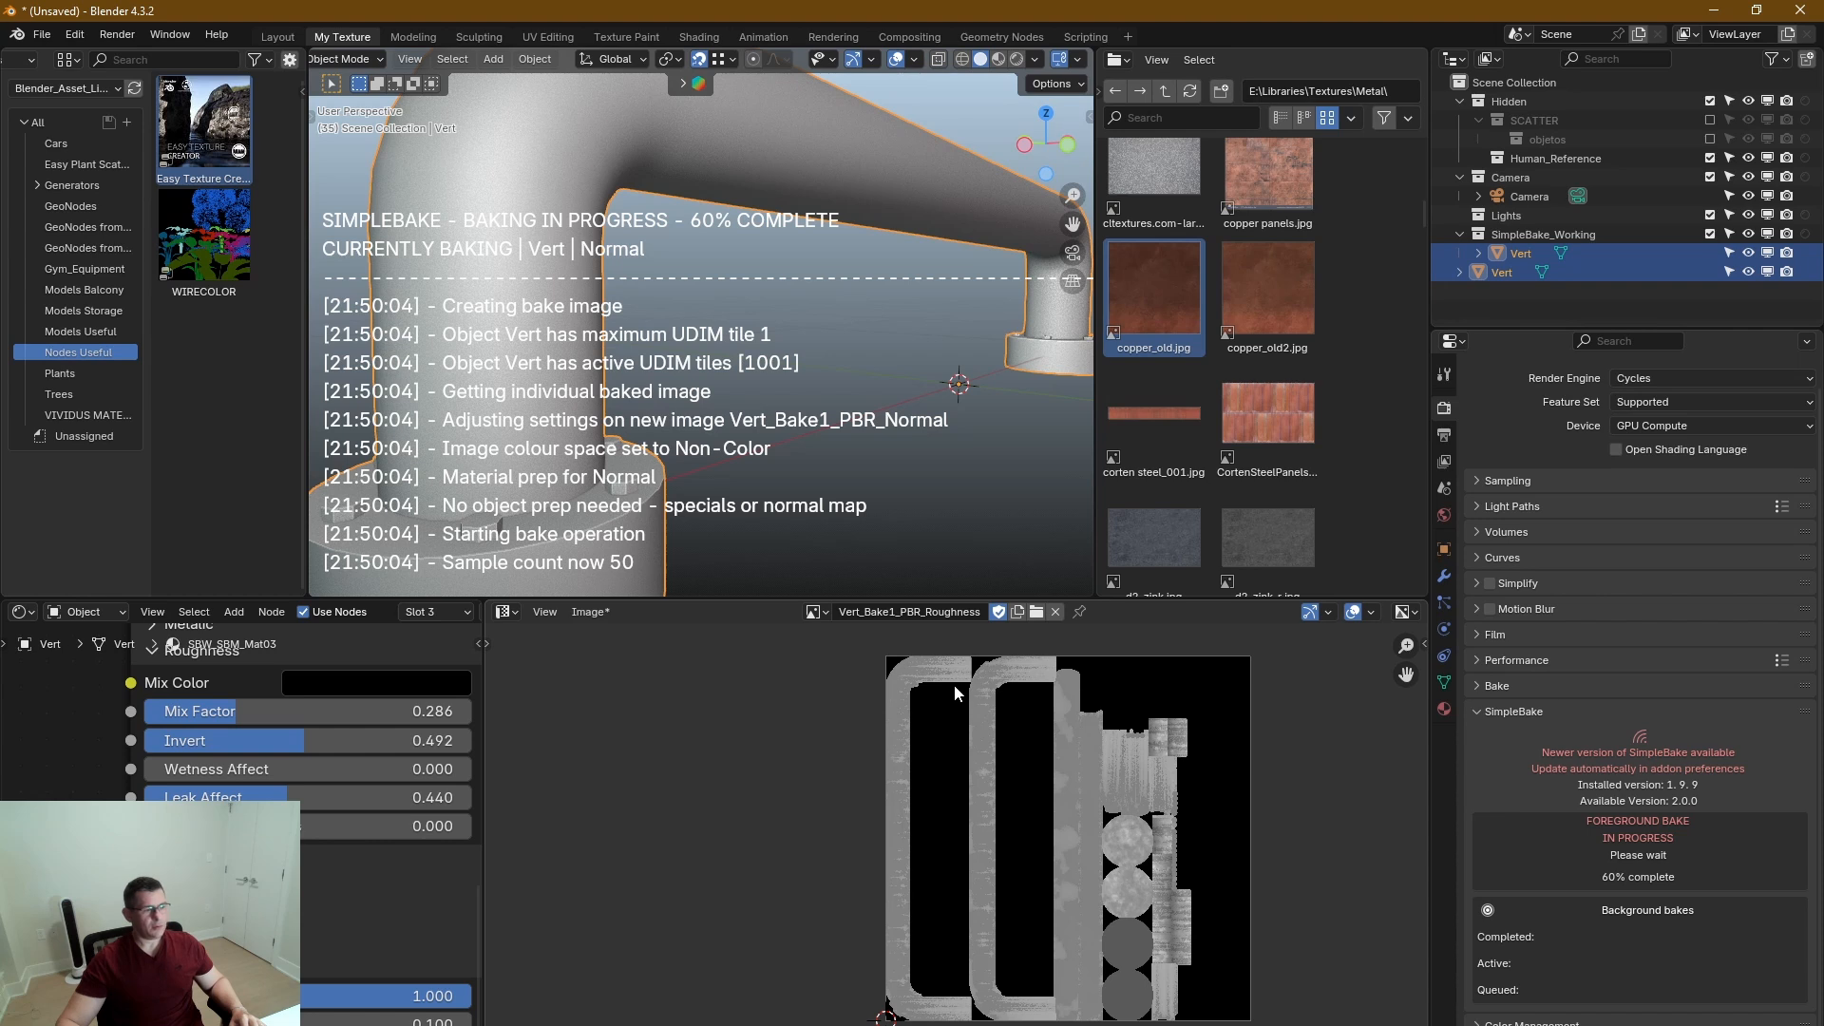
scroll(1017, 678, "up", 6)
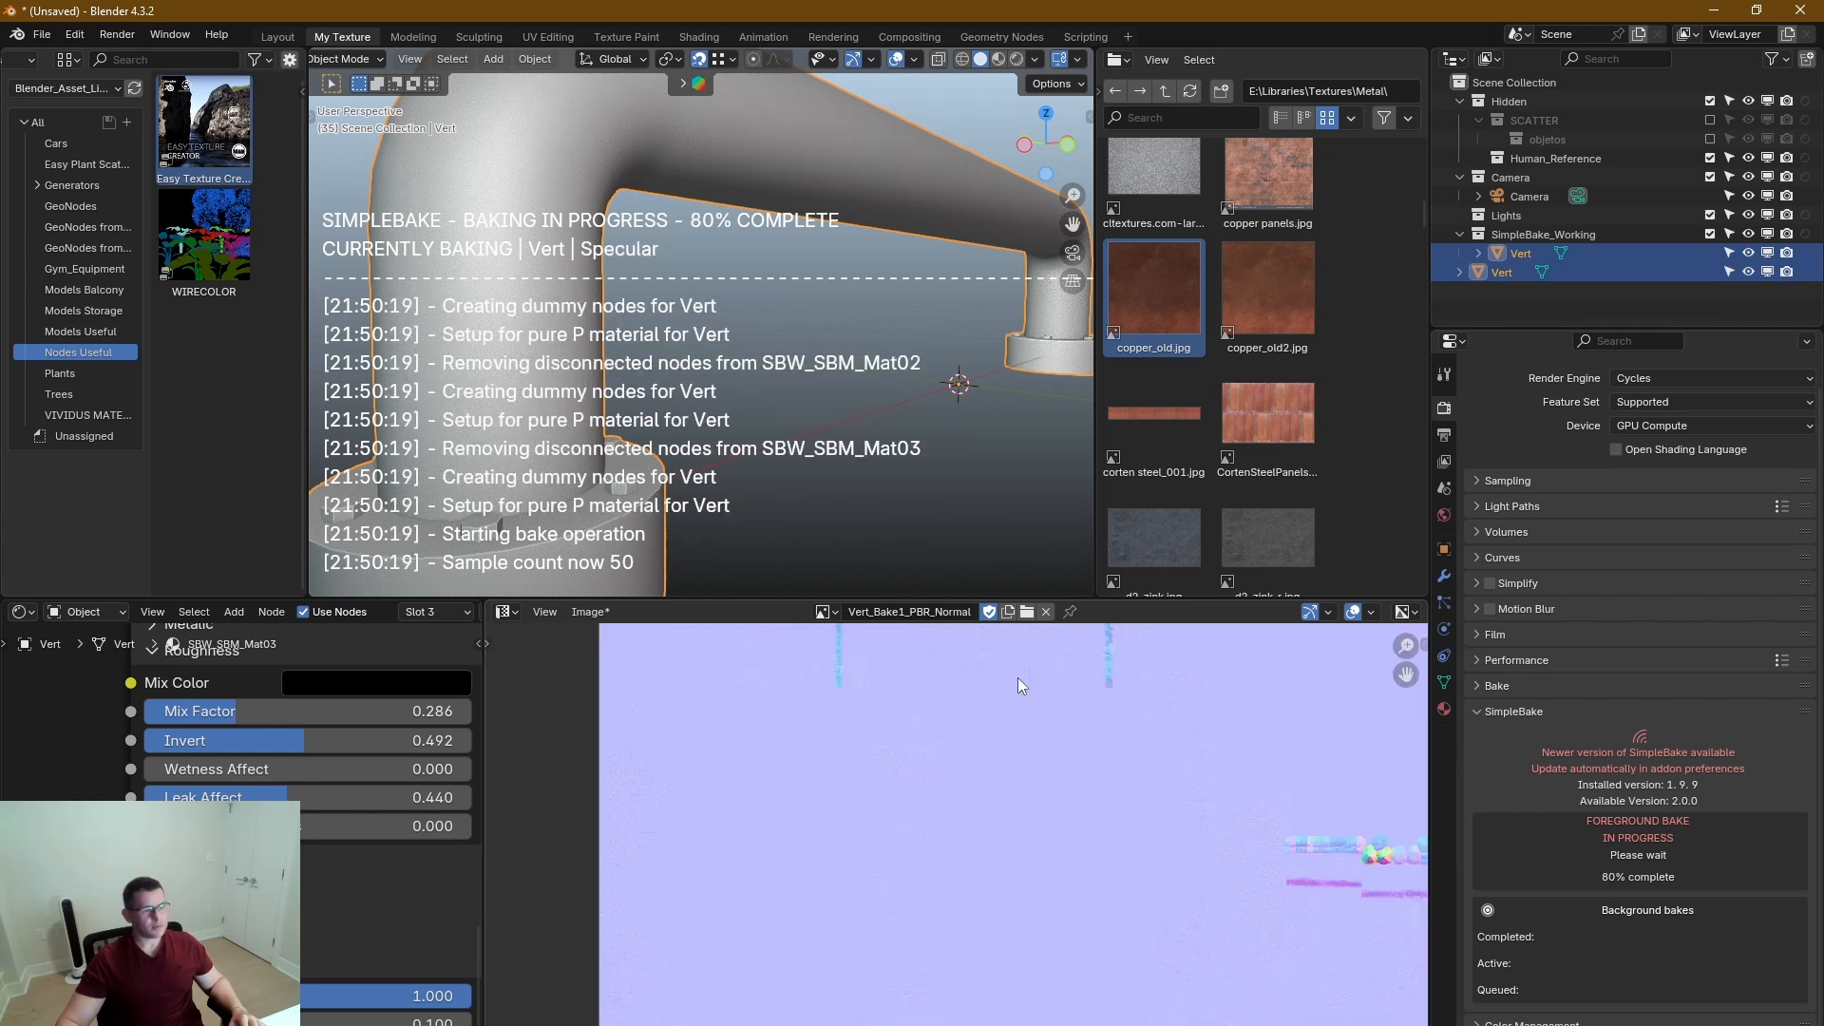
scroll(1018, 677, "down", 3)
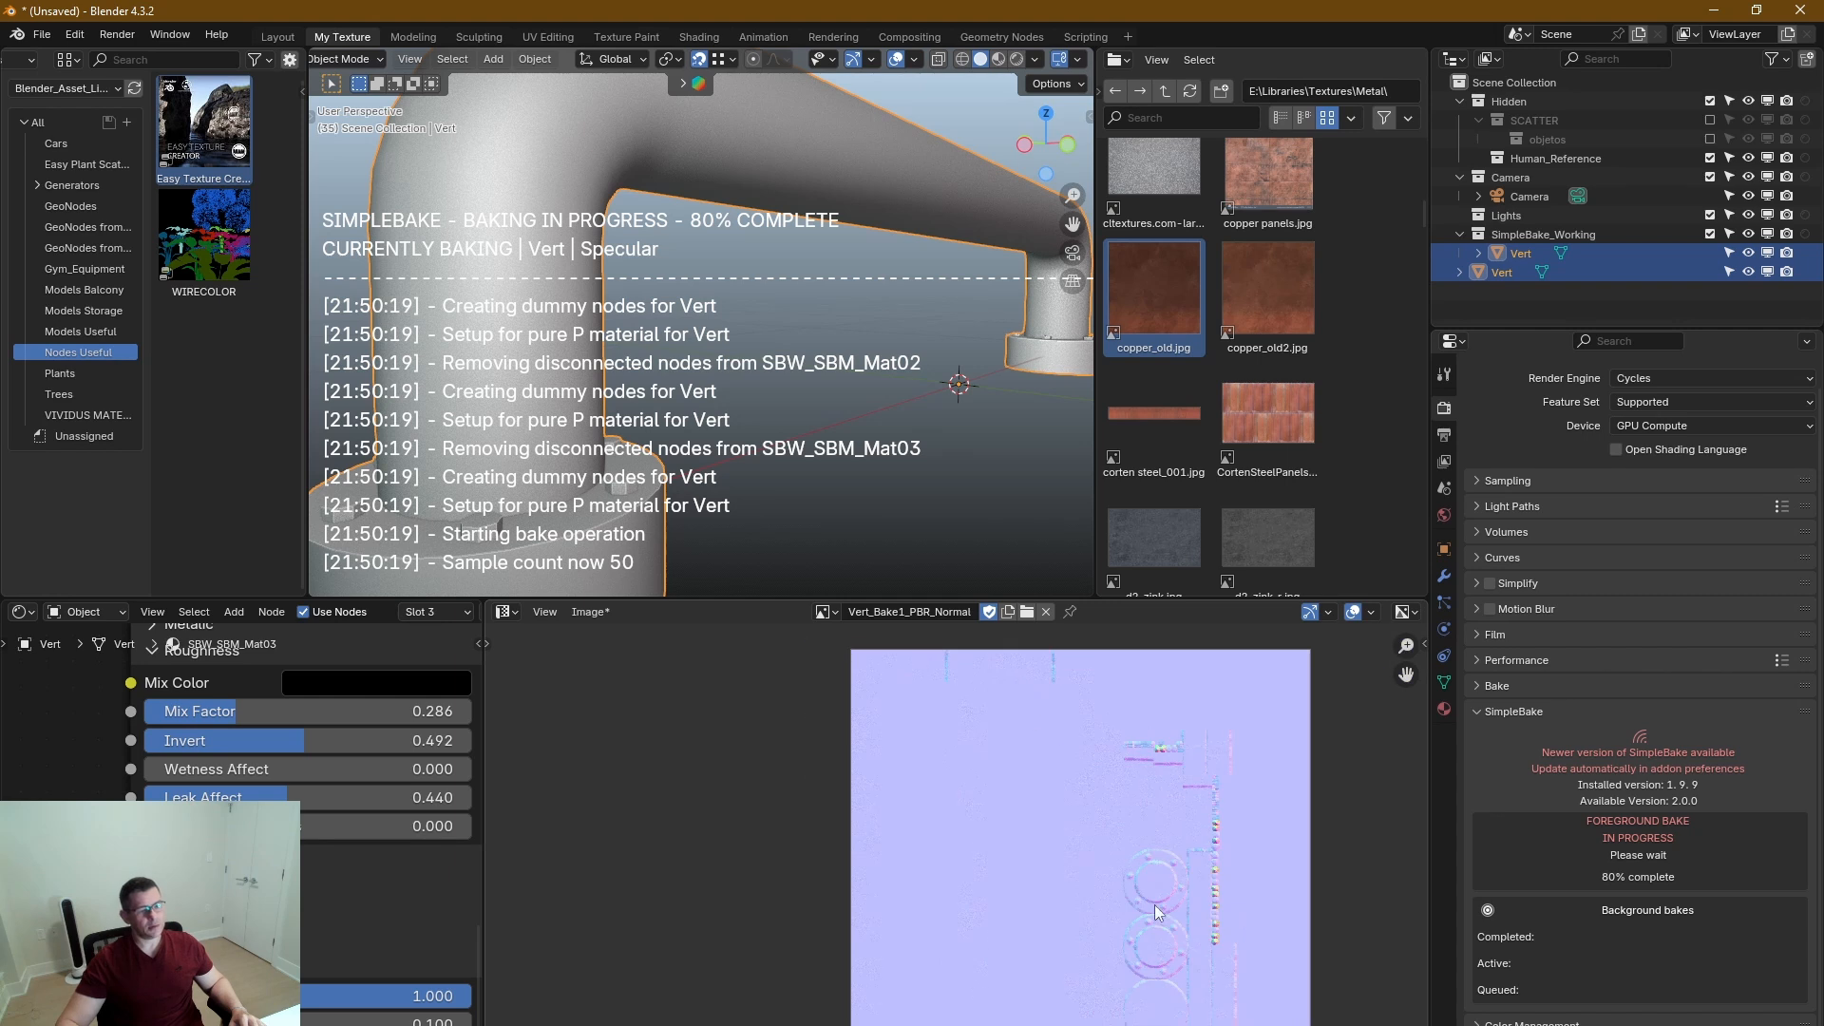
scroll(1160, 855, "up", 4)
scroll(1155, 836, "down", 4)
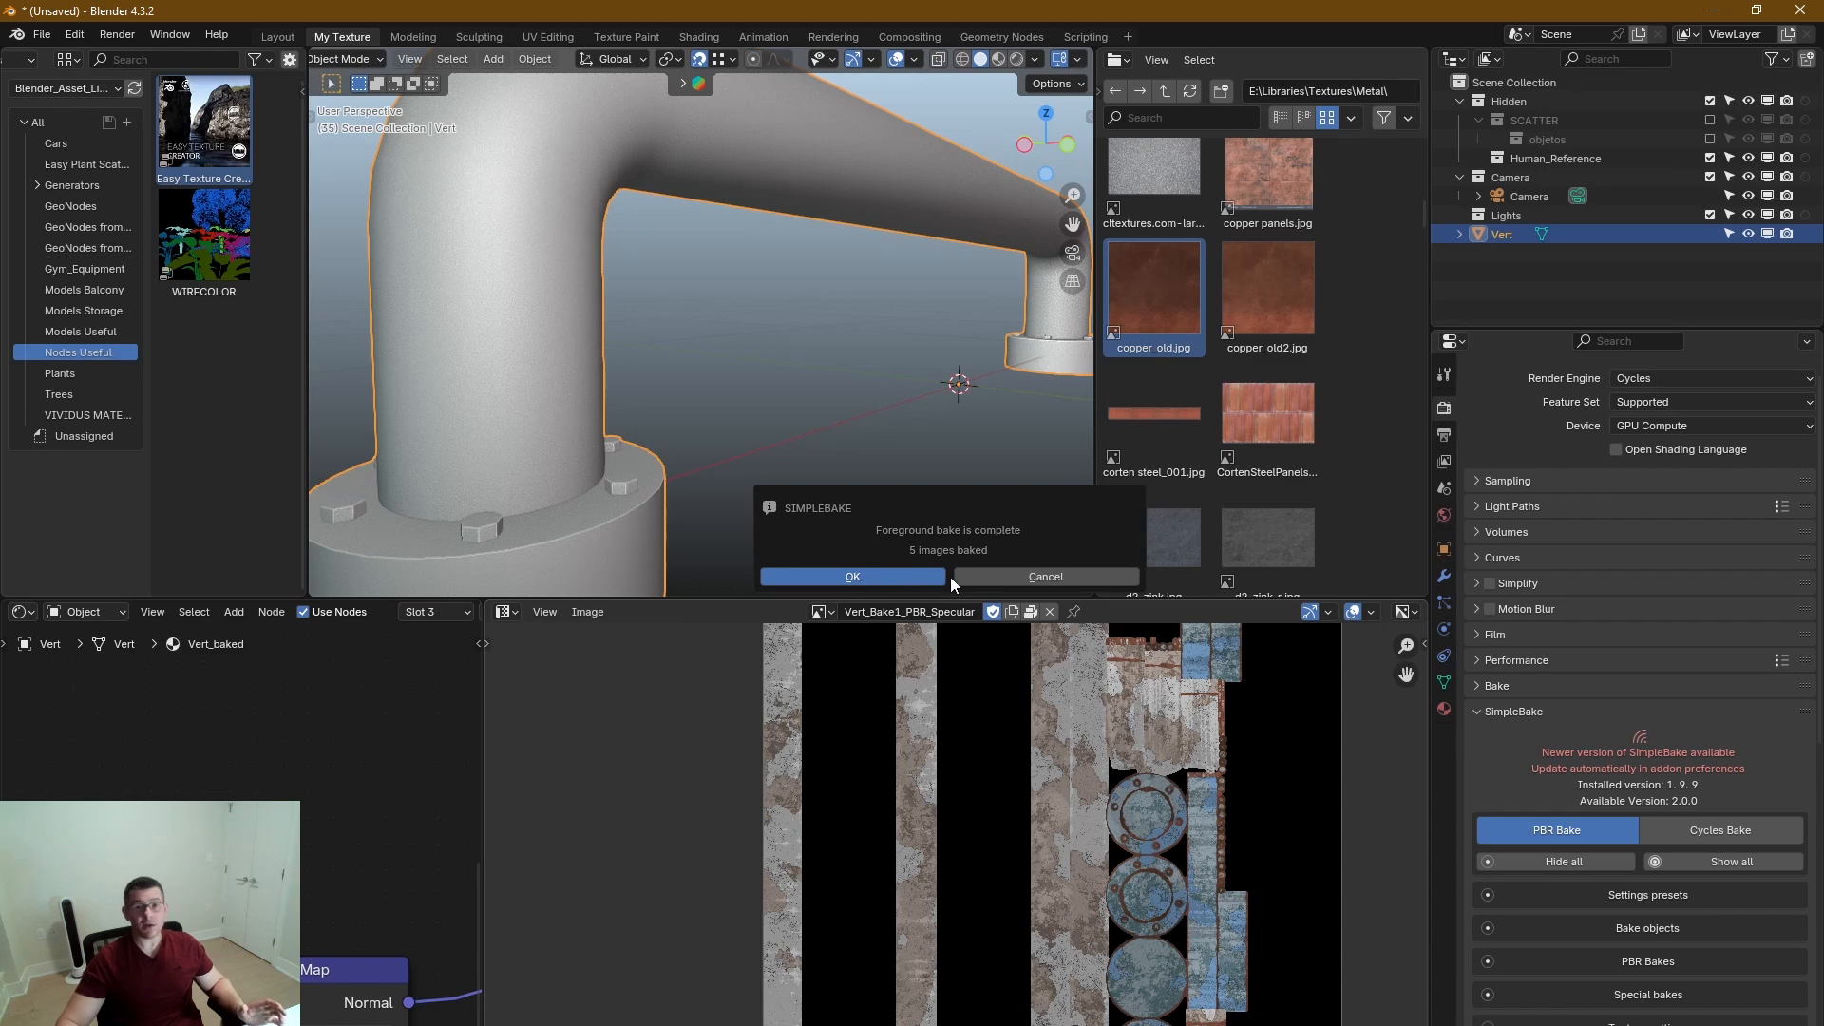
Dismiss the bake completion dialog and widen the node editor to show the Vert_baked material's nodes.
left_click(883, 579)
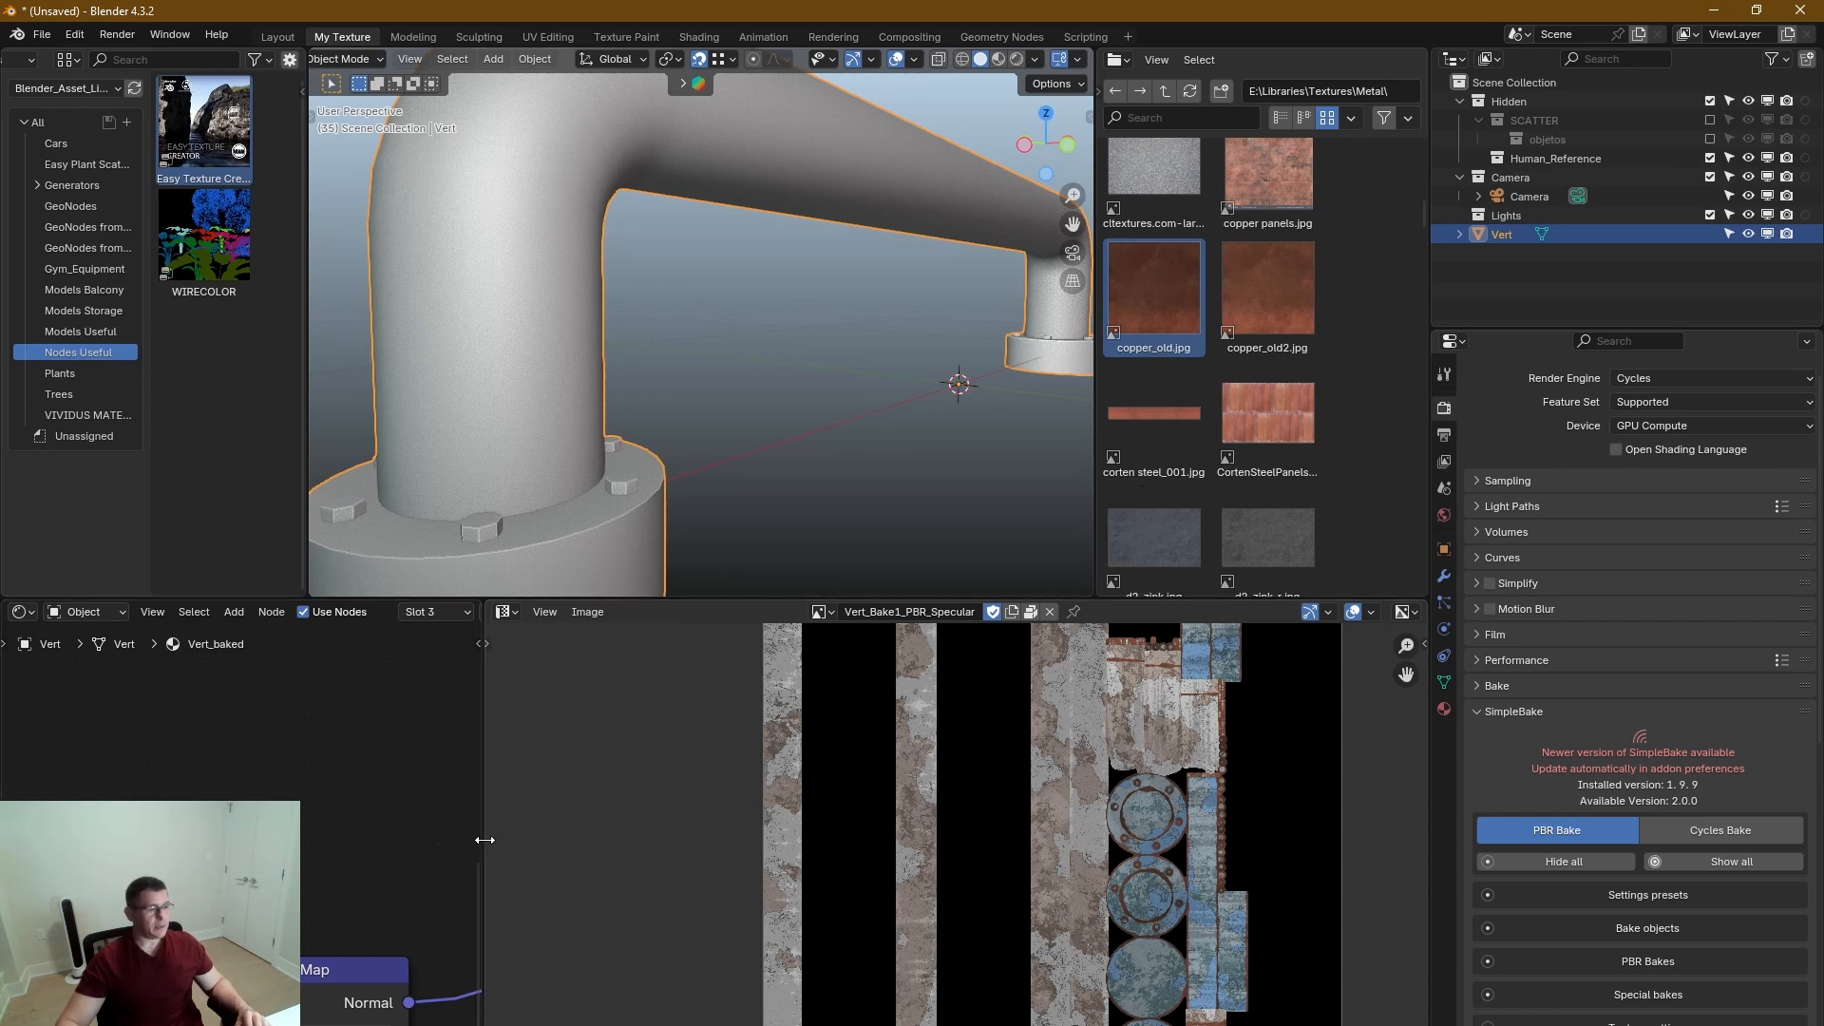
left_click_drag(481, 843, 1273, 842)
scroll(861, 855, "down", 15)
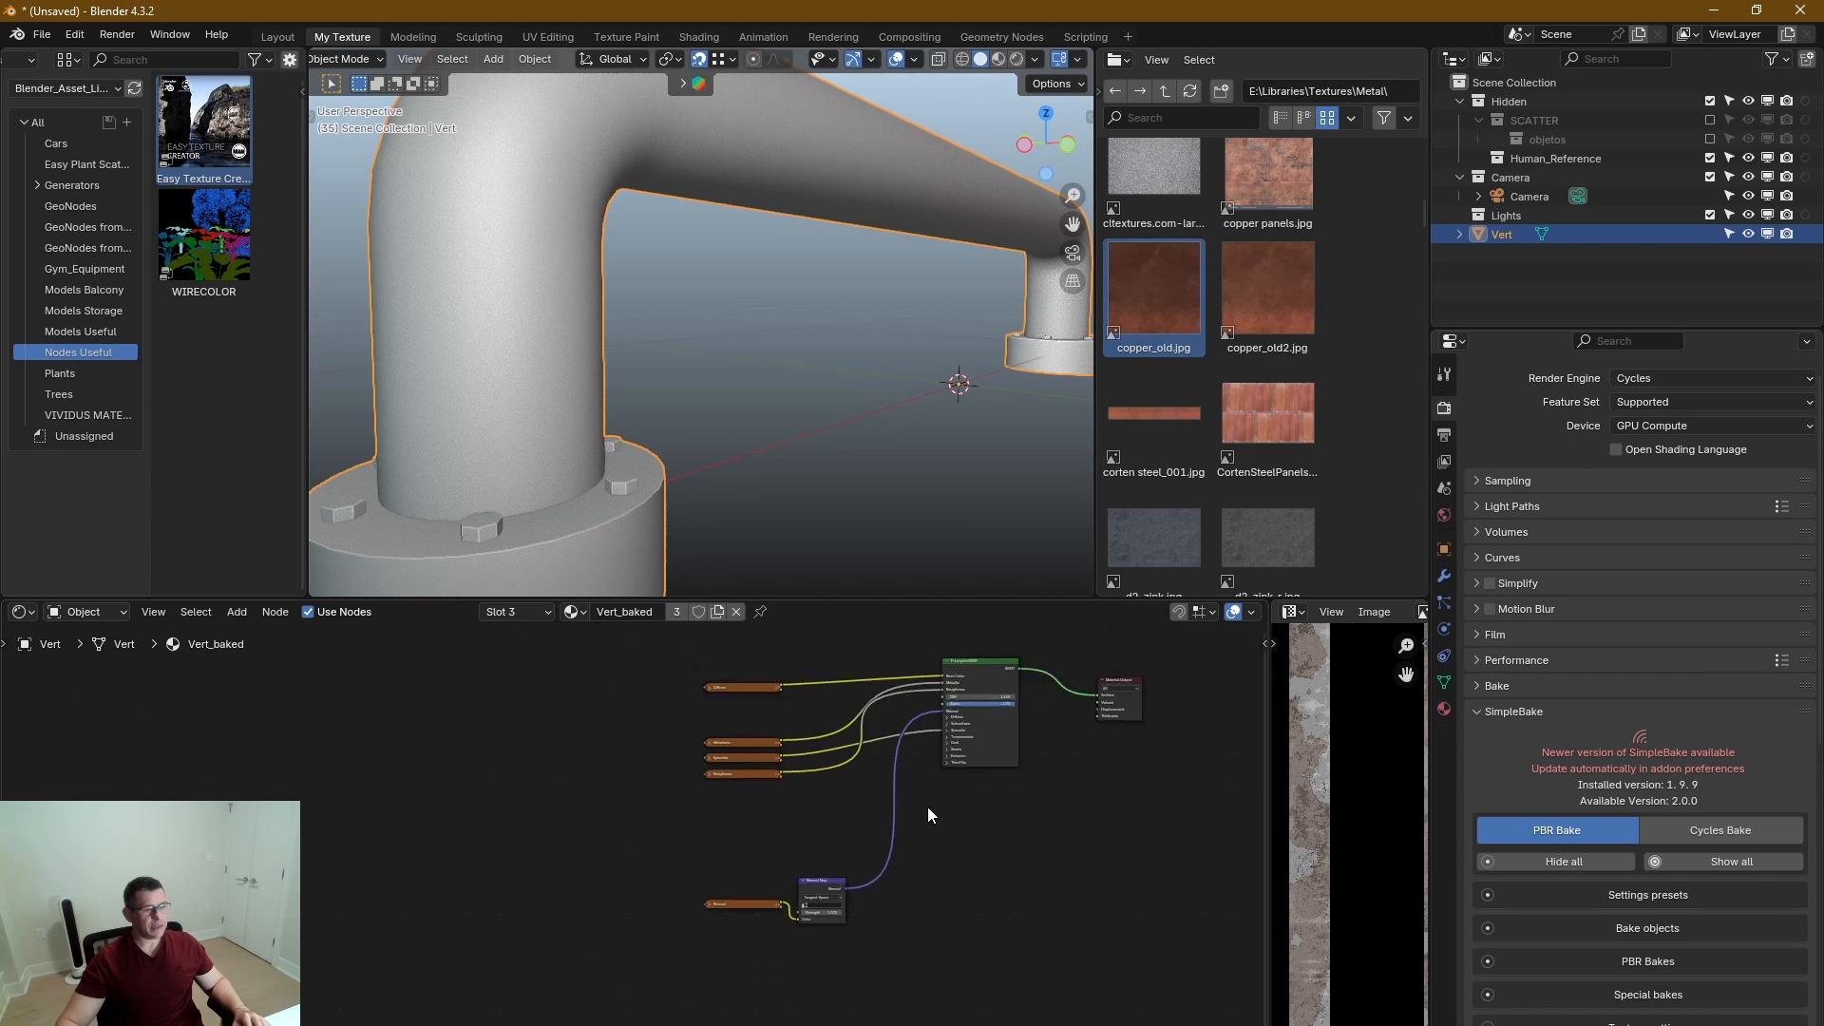
middle_click_drag(939, 698, 840, 798)
scroll(840, 798, "up", 4)
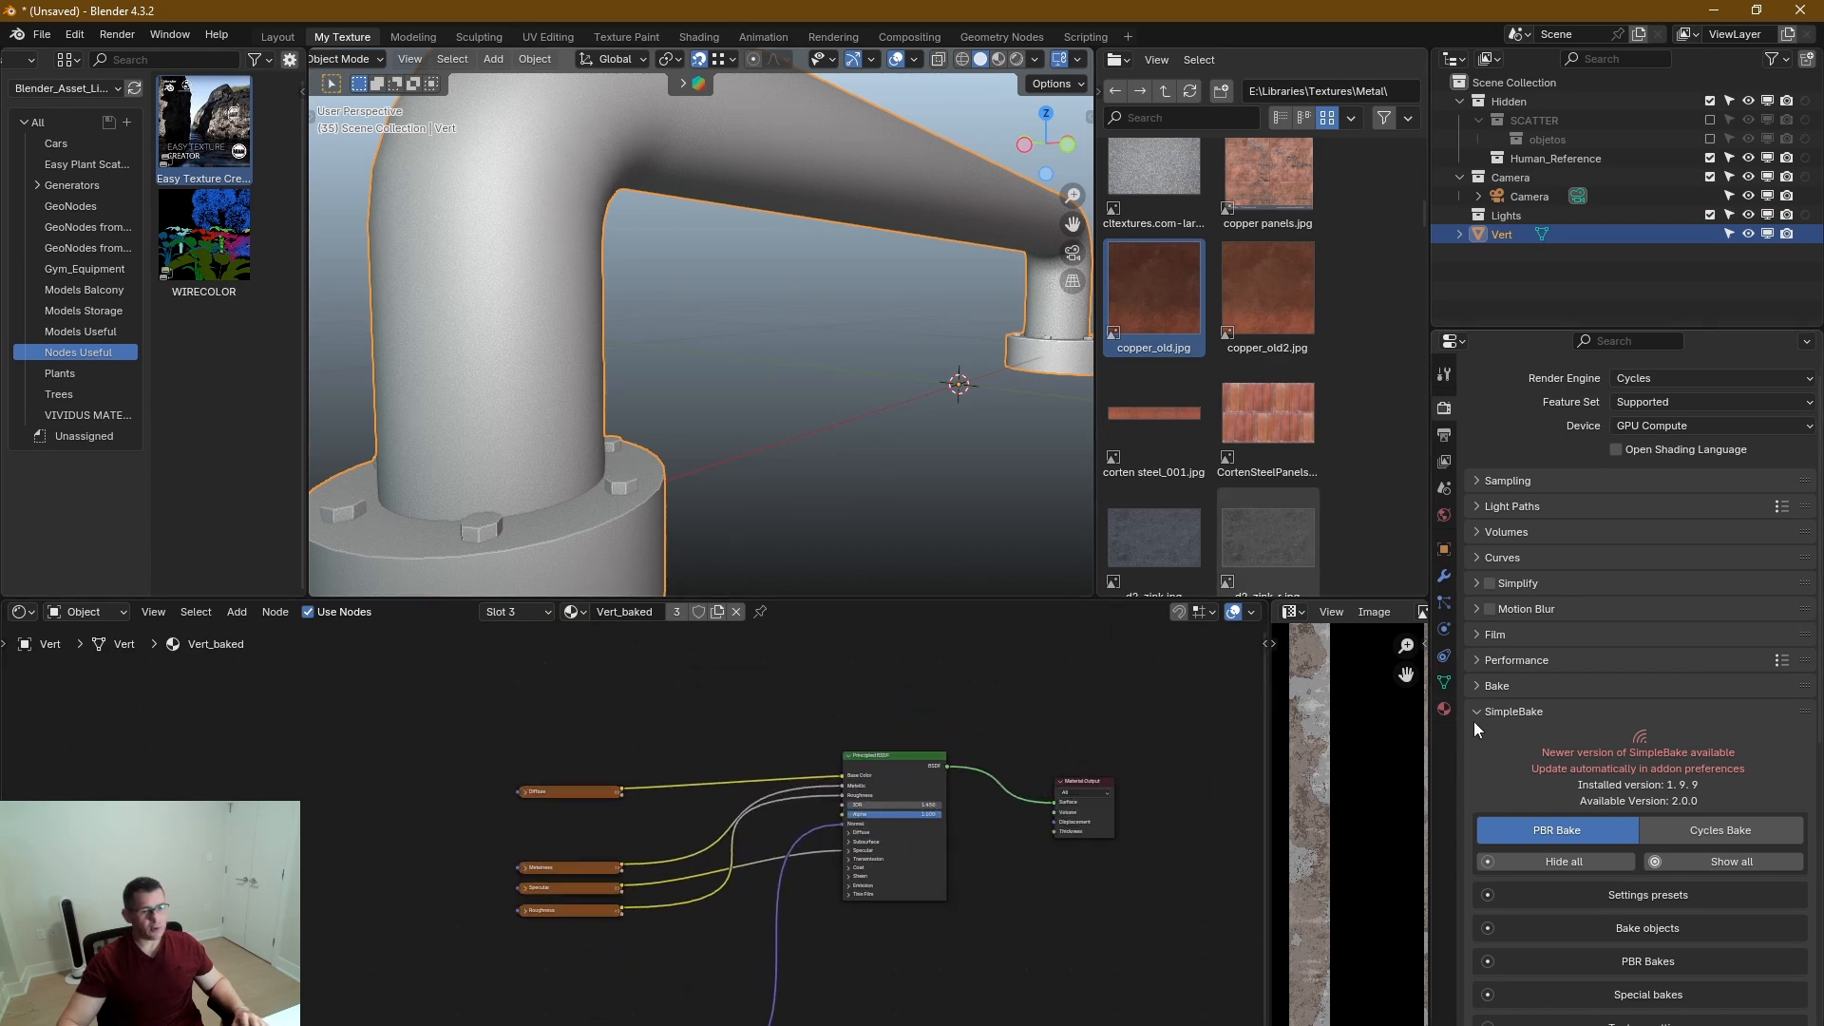
Remove two of the three duplicate Vert_baked material slots from the Vert object.
left_click(1444, 708)
scroll(1597, 407, "up", 1)
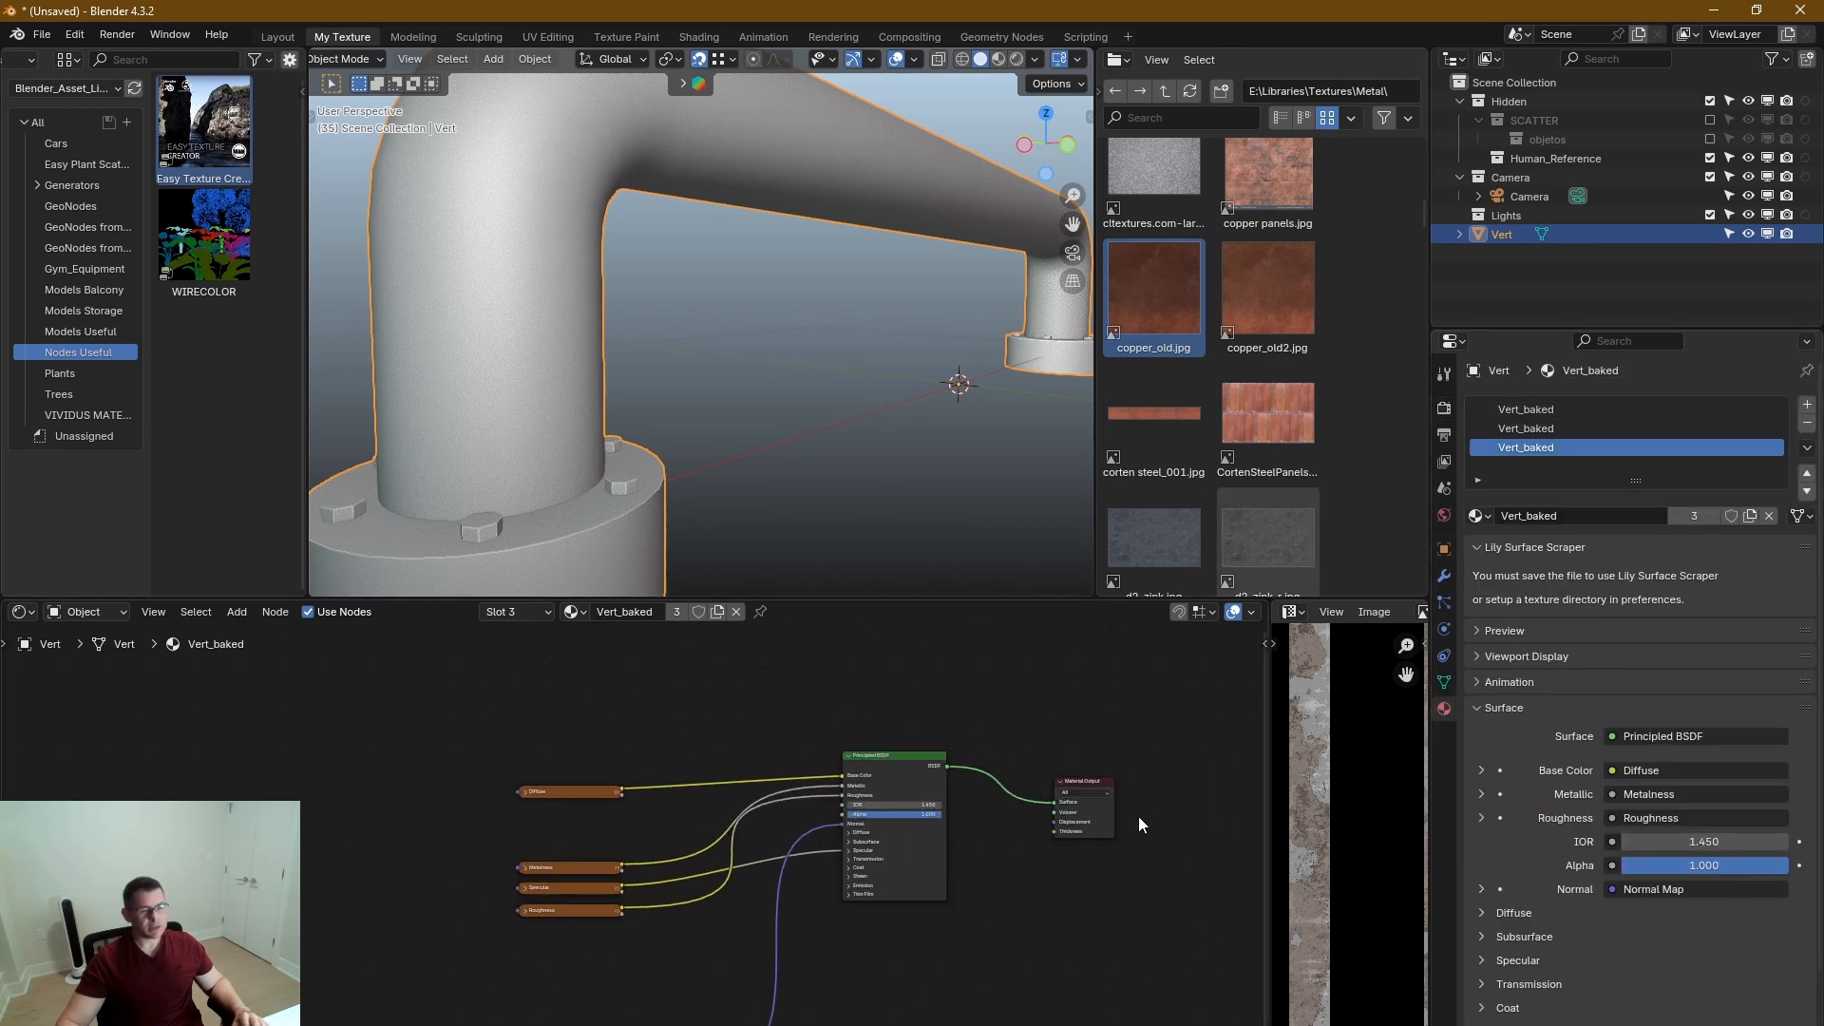
middle_click_drag(968, 945, 962, 950)
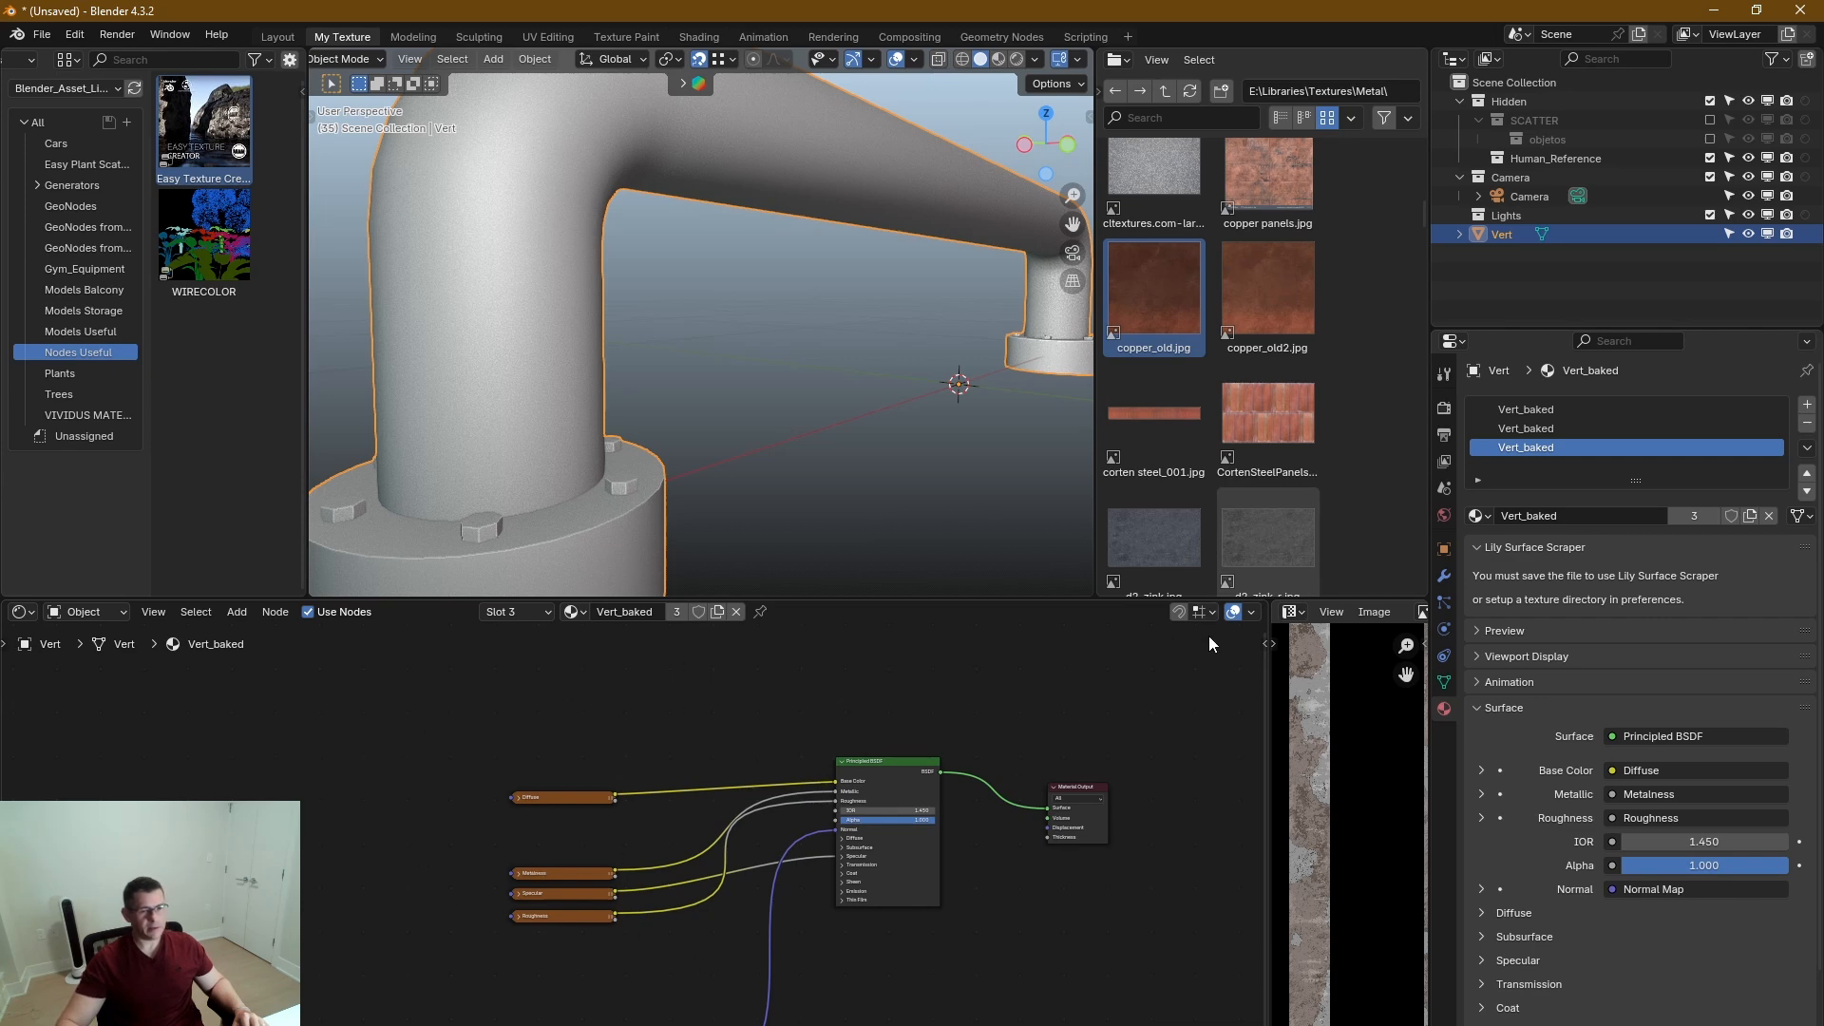
left_click(1808, 425)
left_click(1808, 425)
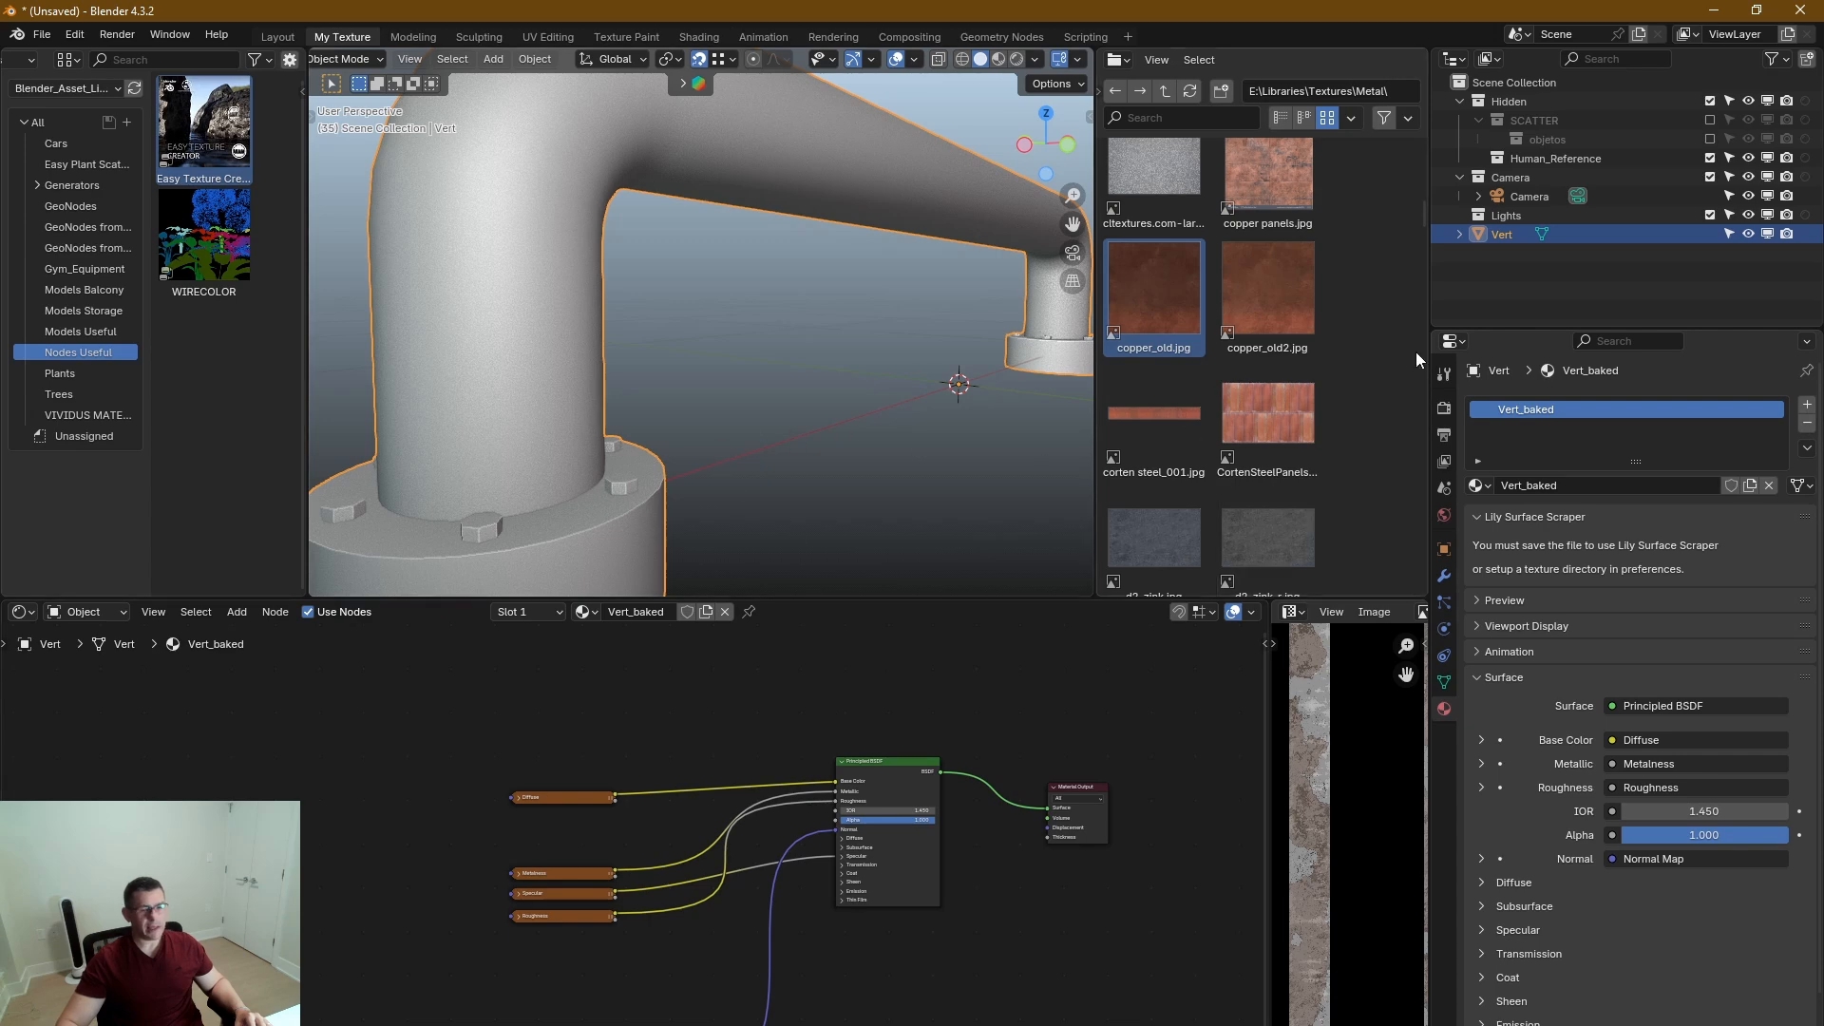
Move the Normal texture and Normal Map nodes up together, just below the other baked texture nodes.
scroll(695, 544, "down", 3)
middle_click_drag(790, 931, 815, 867)
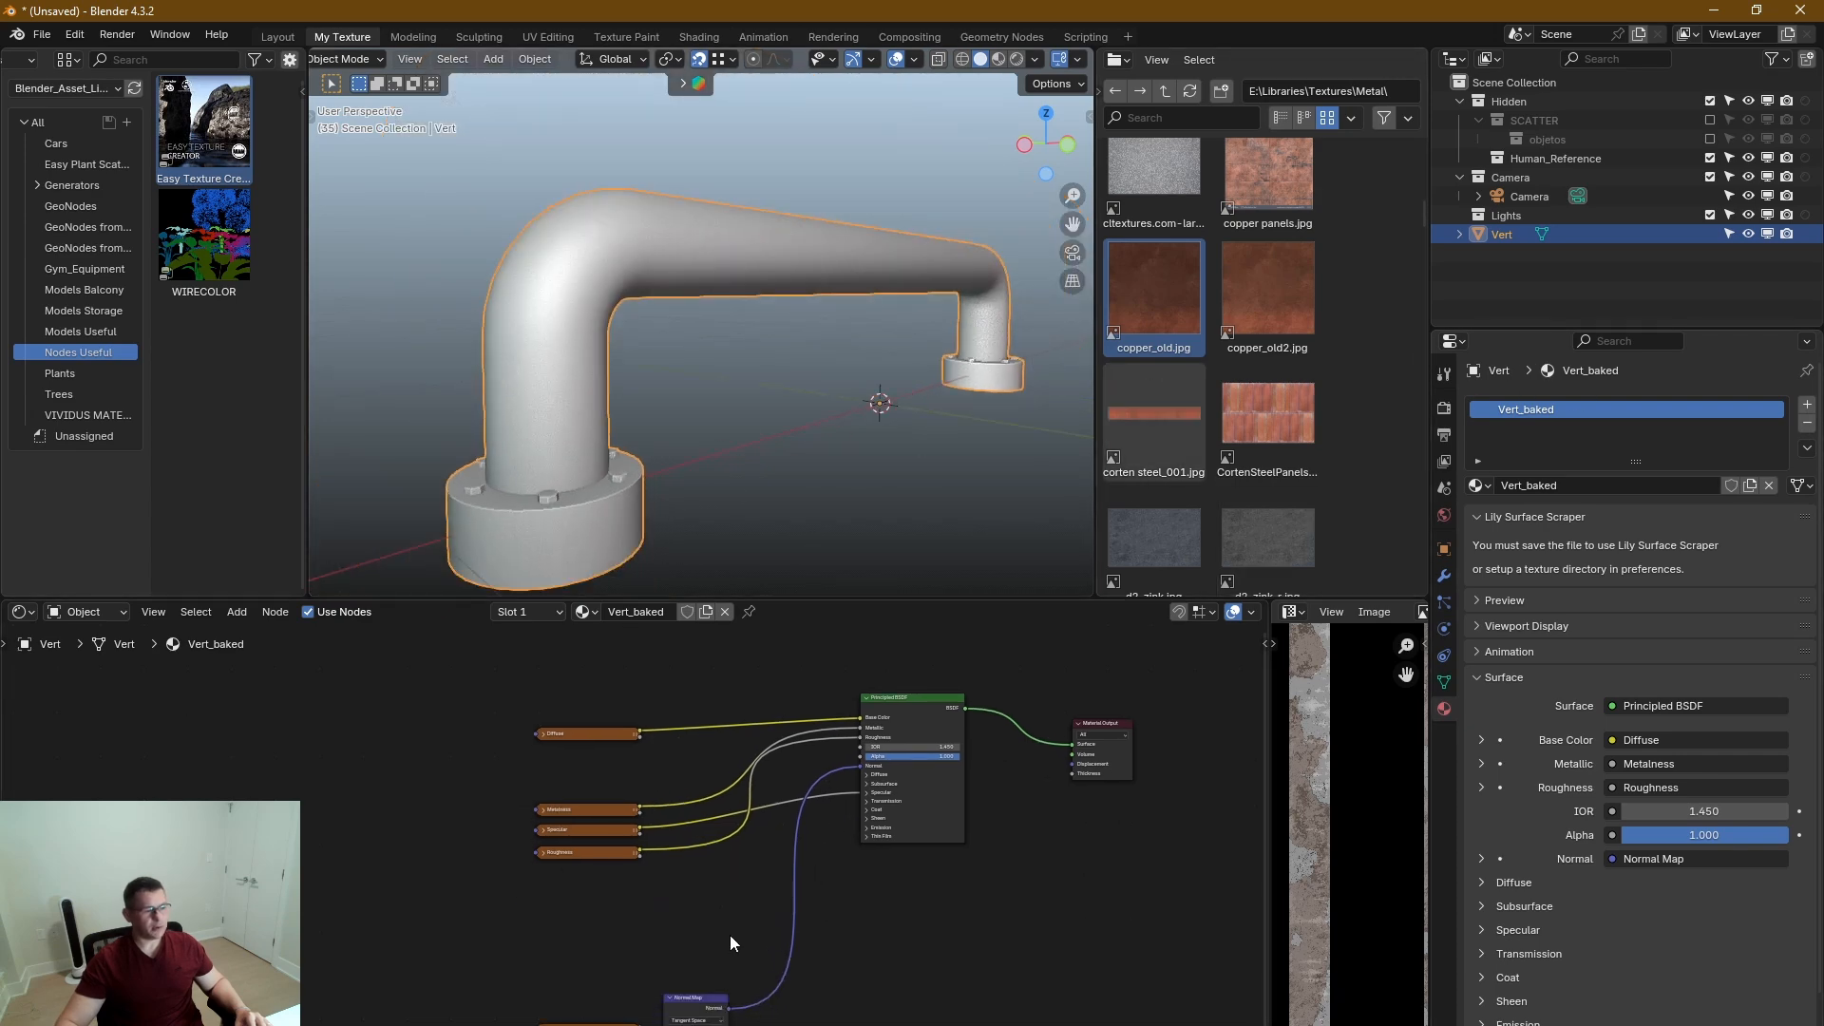
left_click_drag(712, 935, 556, 1023)
left_click_drag(690, 996, 614, 888)
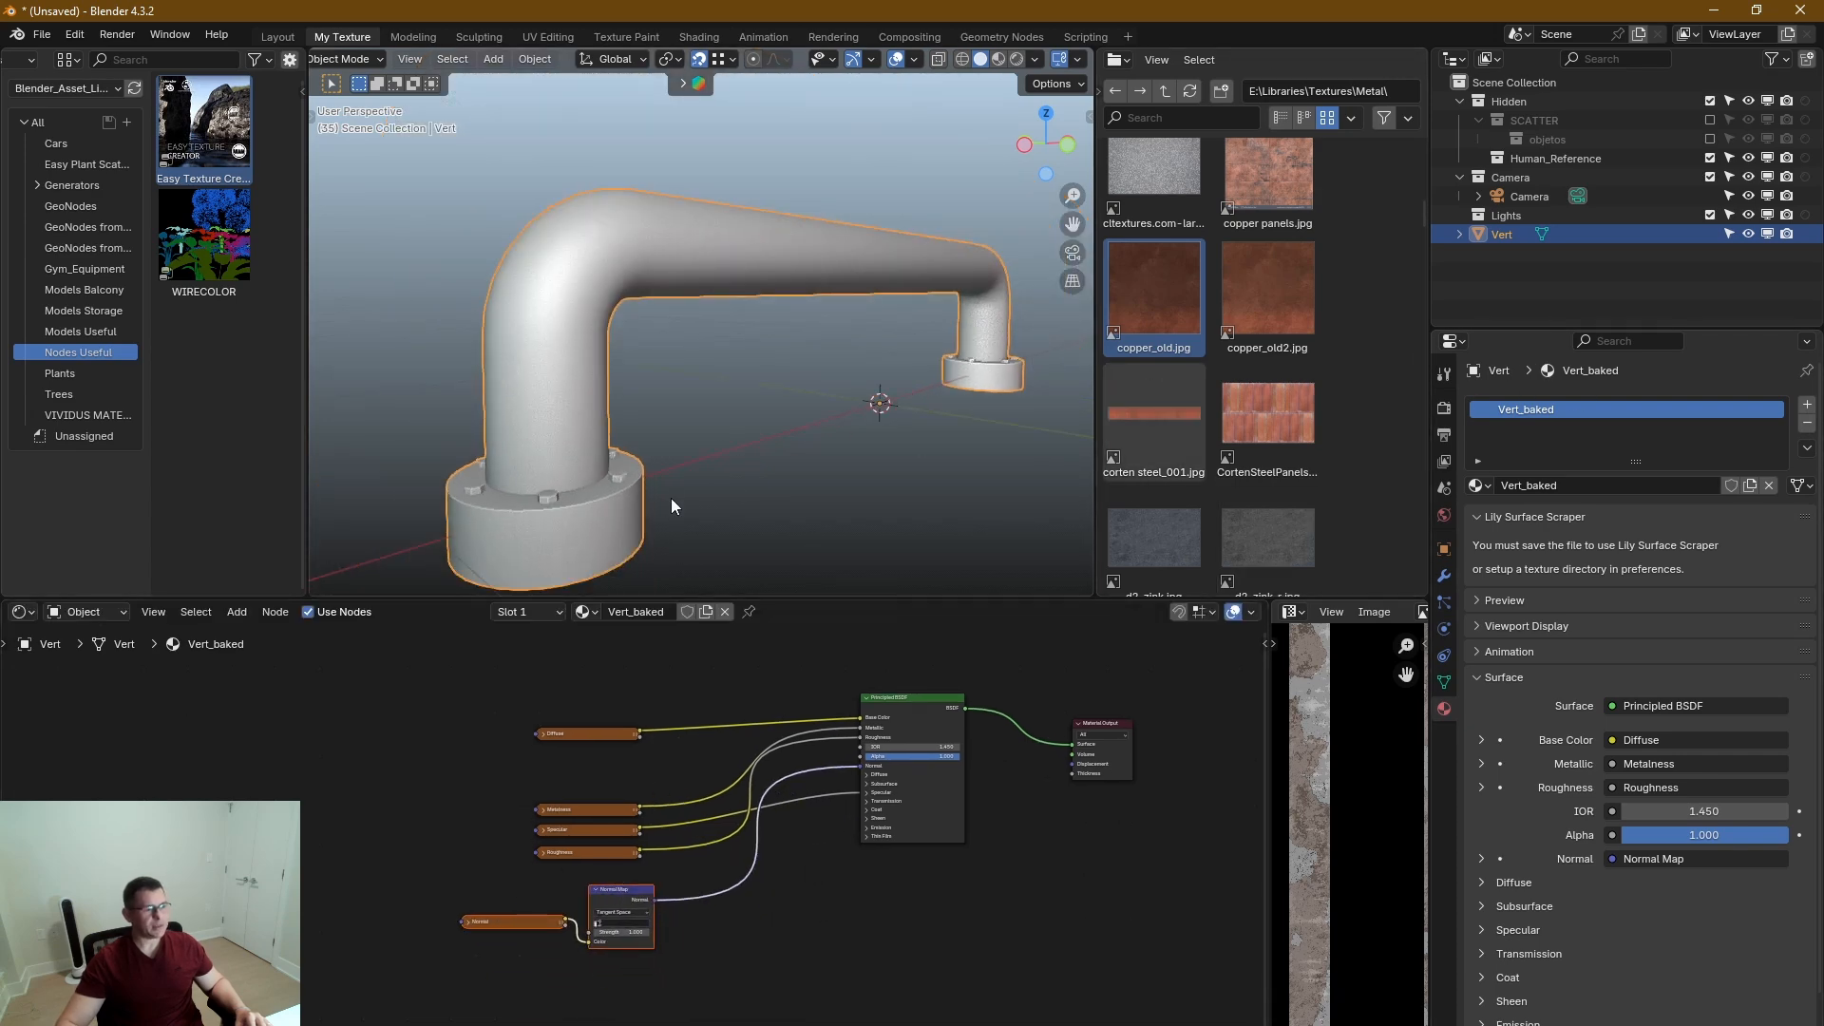
Switch the 3D viewport to Rendered shading with the whole handle in view.
mouse_move(670, 498)
middle_mouse_down()
mouse_move(680, 464)
mouse_move(722, 442)
mouse_move(697, 462)
middle_mouse_up()
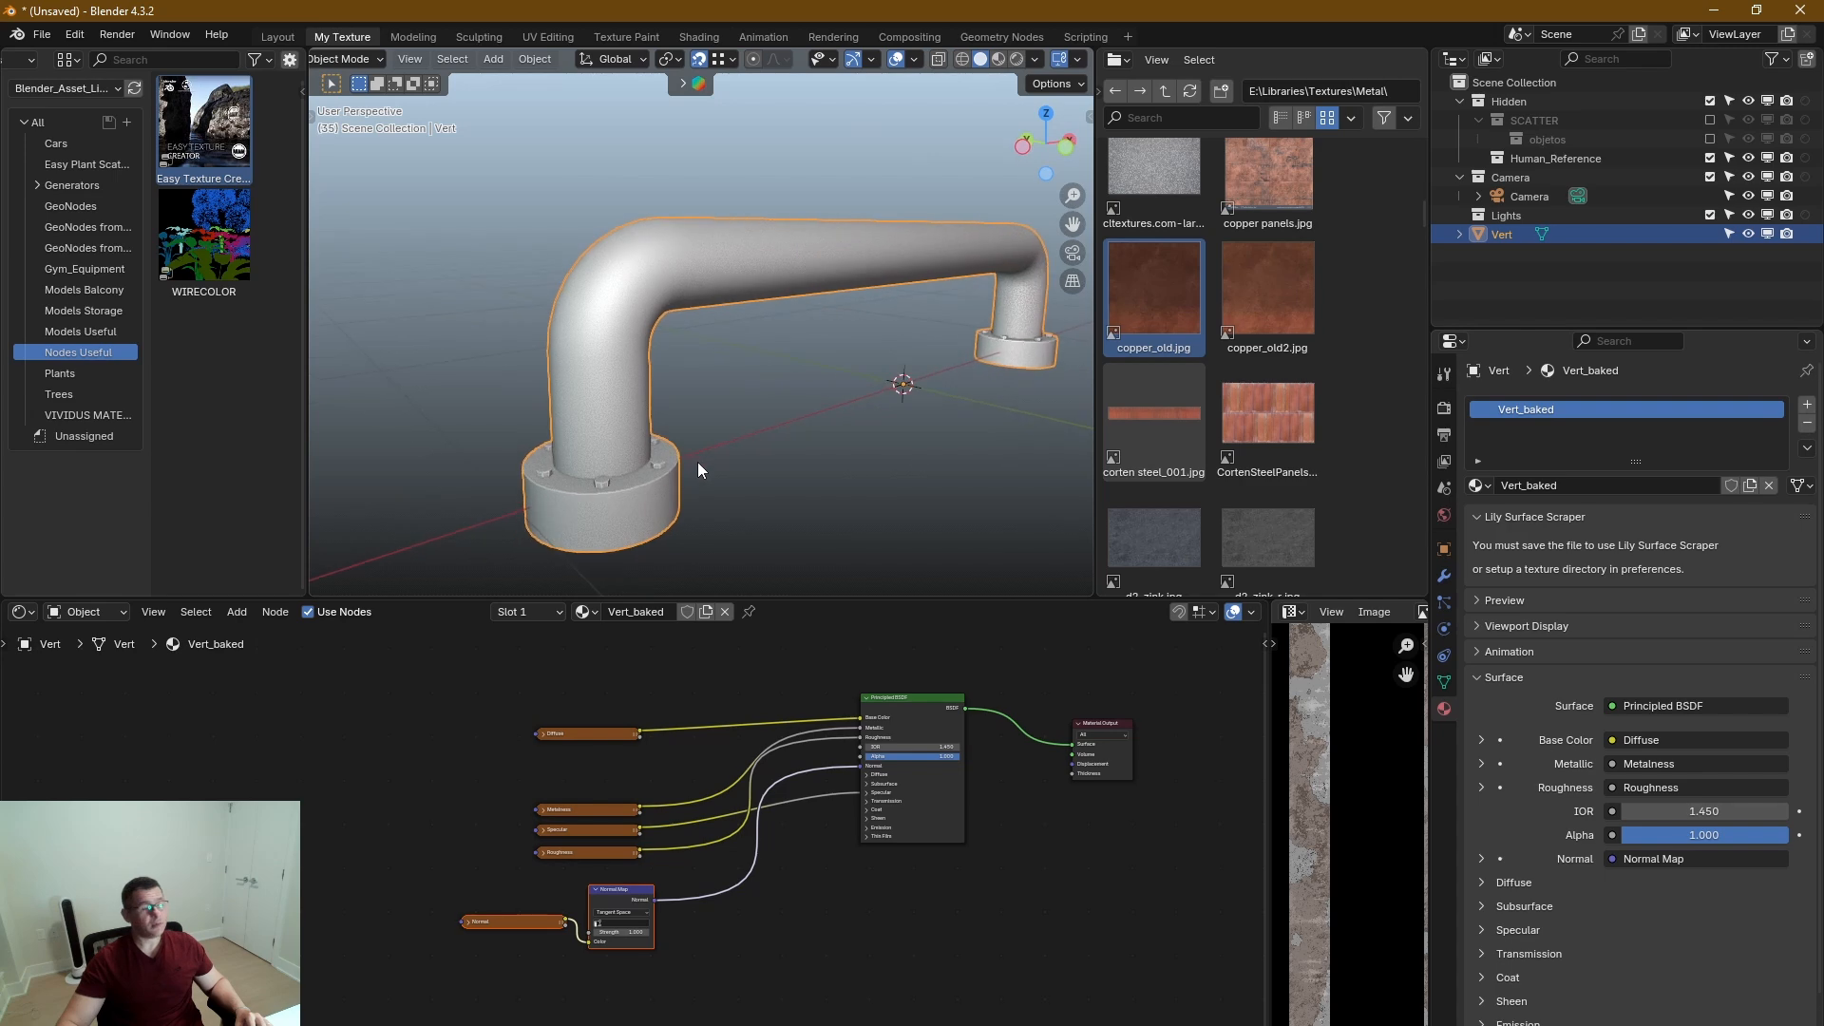
key("z")
left_click(641, 463)
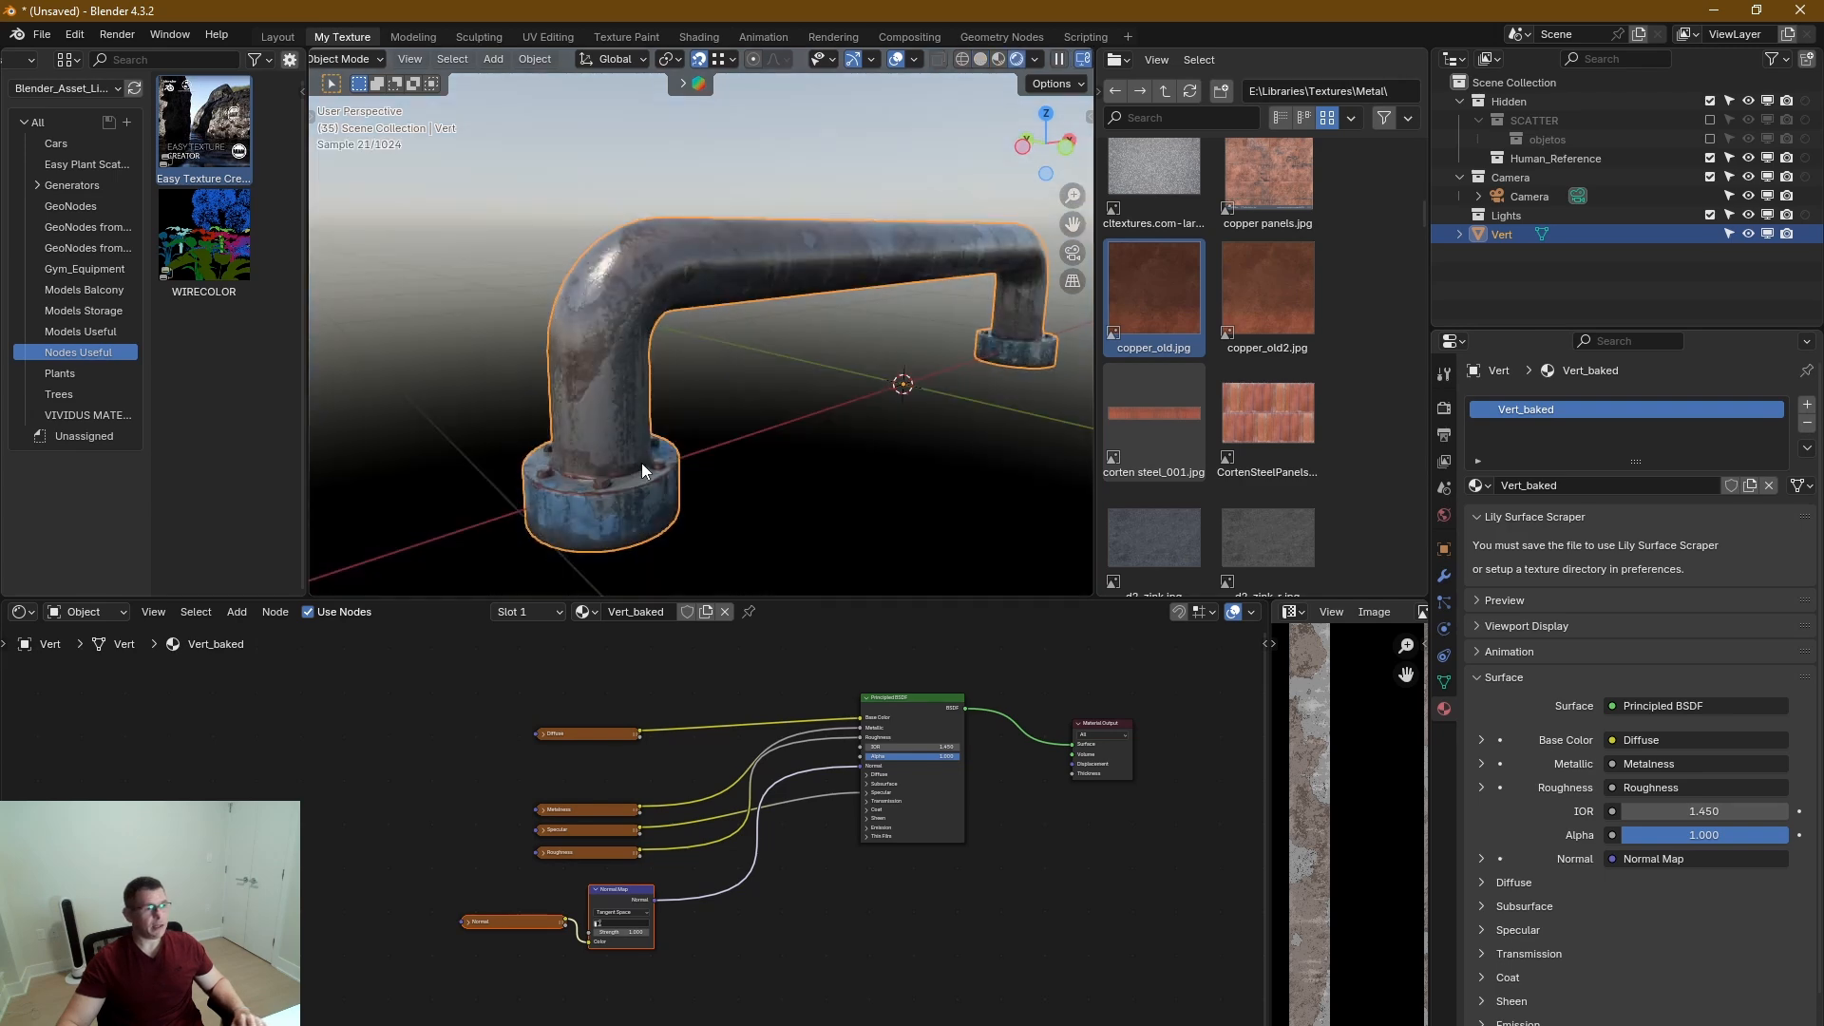
Examine the baked material on the handle's pipe, bolts and blue base flange from several angles, up close and as a whole.
mouse_move(744, 450)
middle_mouse_down()
mouse_move(767, 439)
mouse_move(694, 385)
mouse_move(541, 448)
mouse_move(581, 395)
mouse_move(786, 359)
mouse_move(758, 350)
mouse_move(881, 356)
middle_mouse_up()
scroll(620, 348, "up", 3)
scroll(663, 360, "down", 4)
scroll(753, 372, "up", 6)
scroll(772, 371, "down", 4)
middle_click_drag(724, 384, 688, 516)
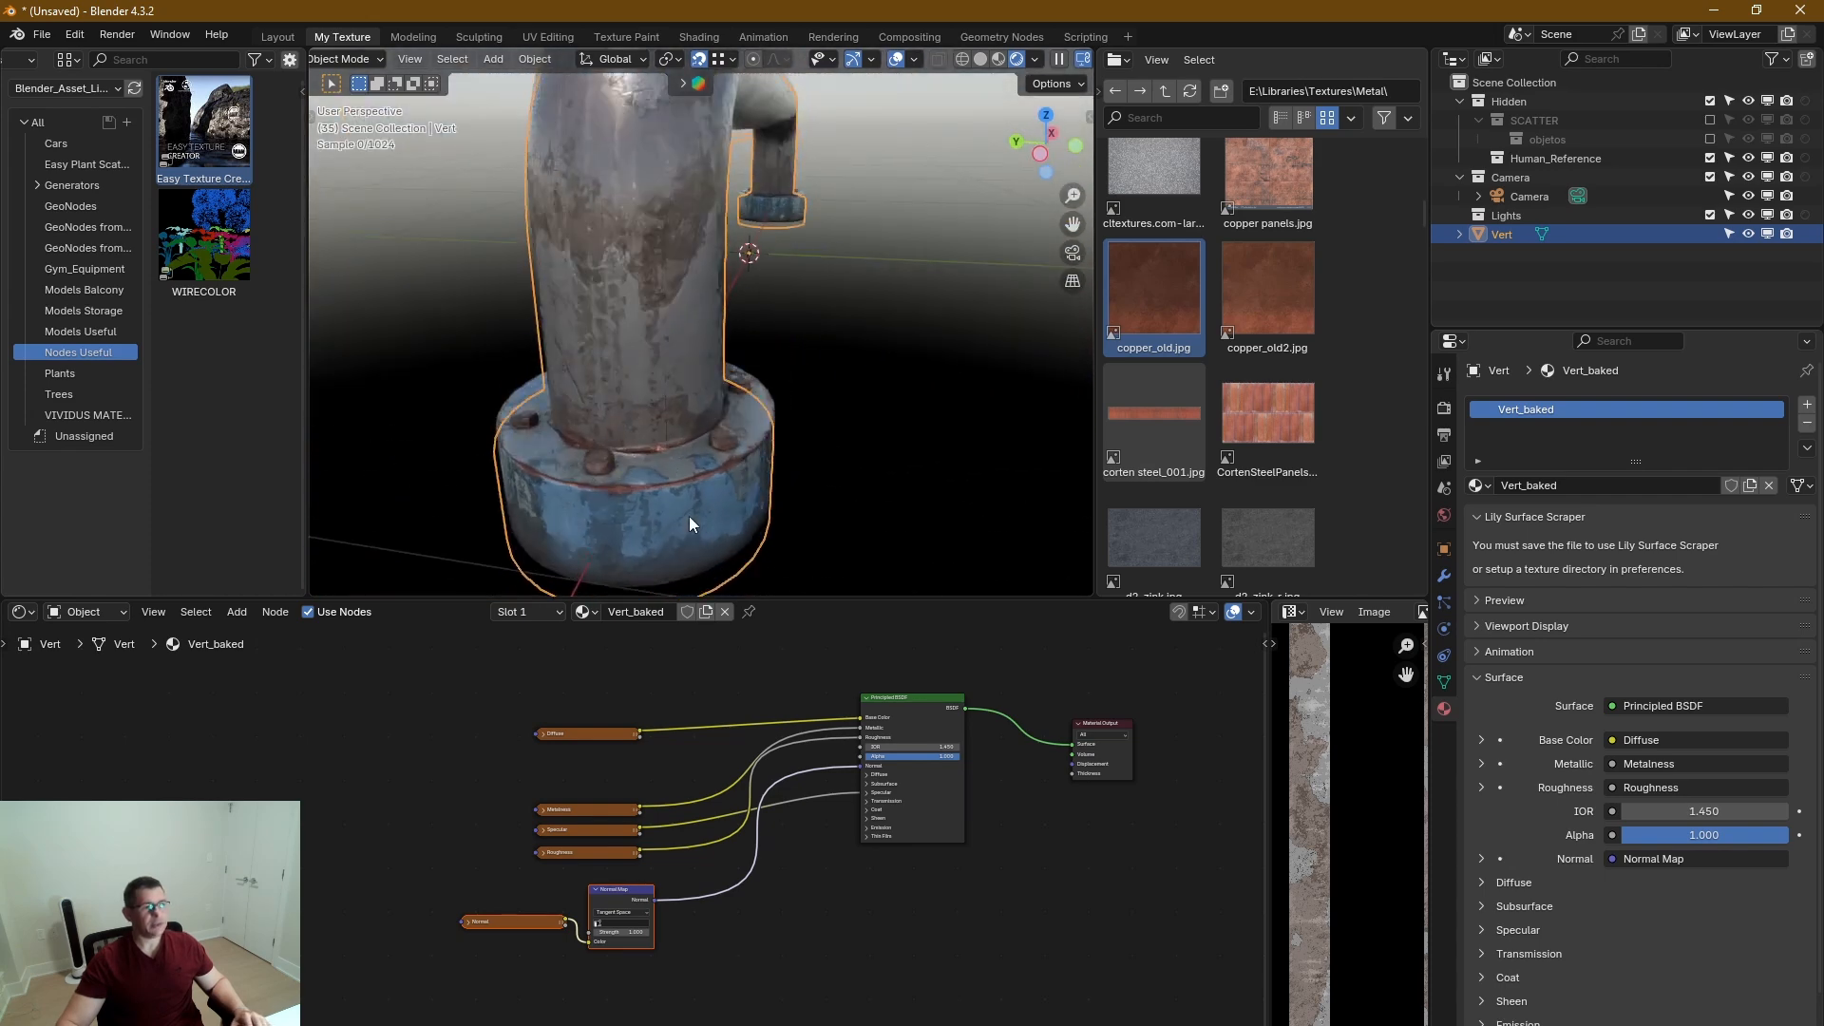
scroll(708, 499, "down", 4)
middle_click_drag(744, 448, 640, 386)
middle_click_drag(796, 387, 874, 347)
scroll(801, 386, "down", 5)
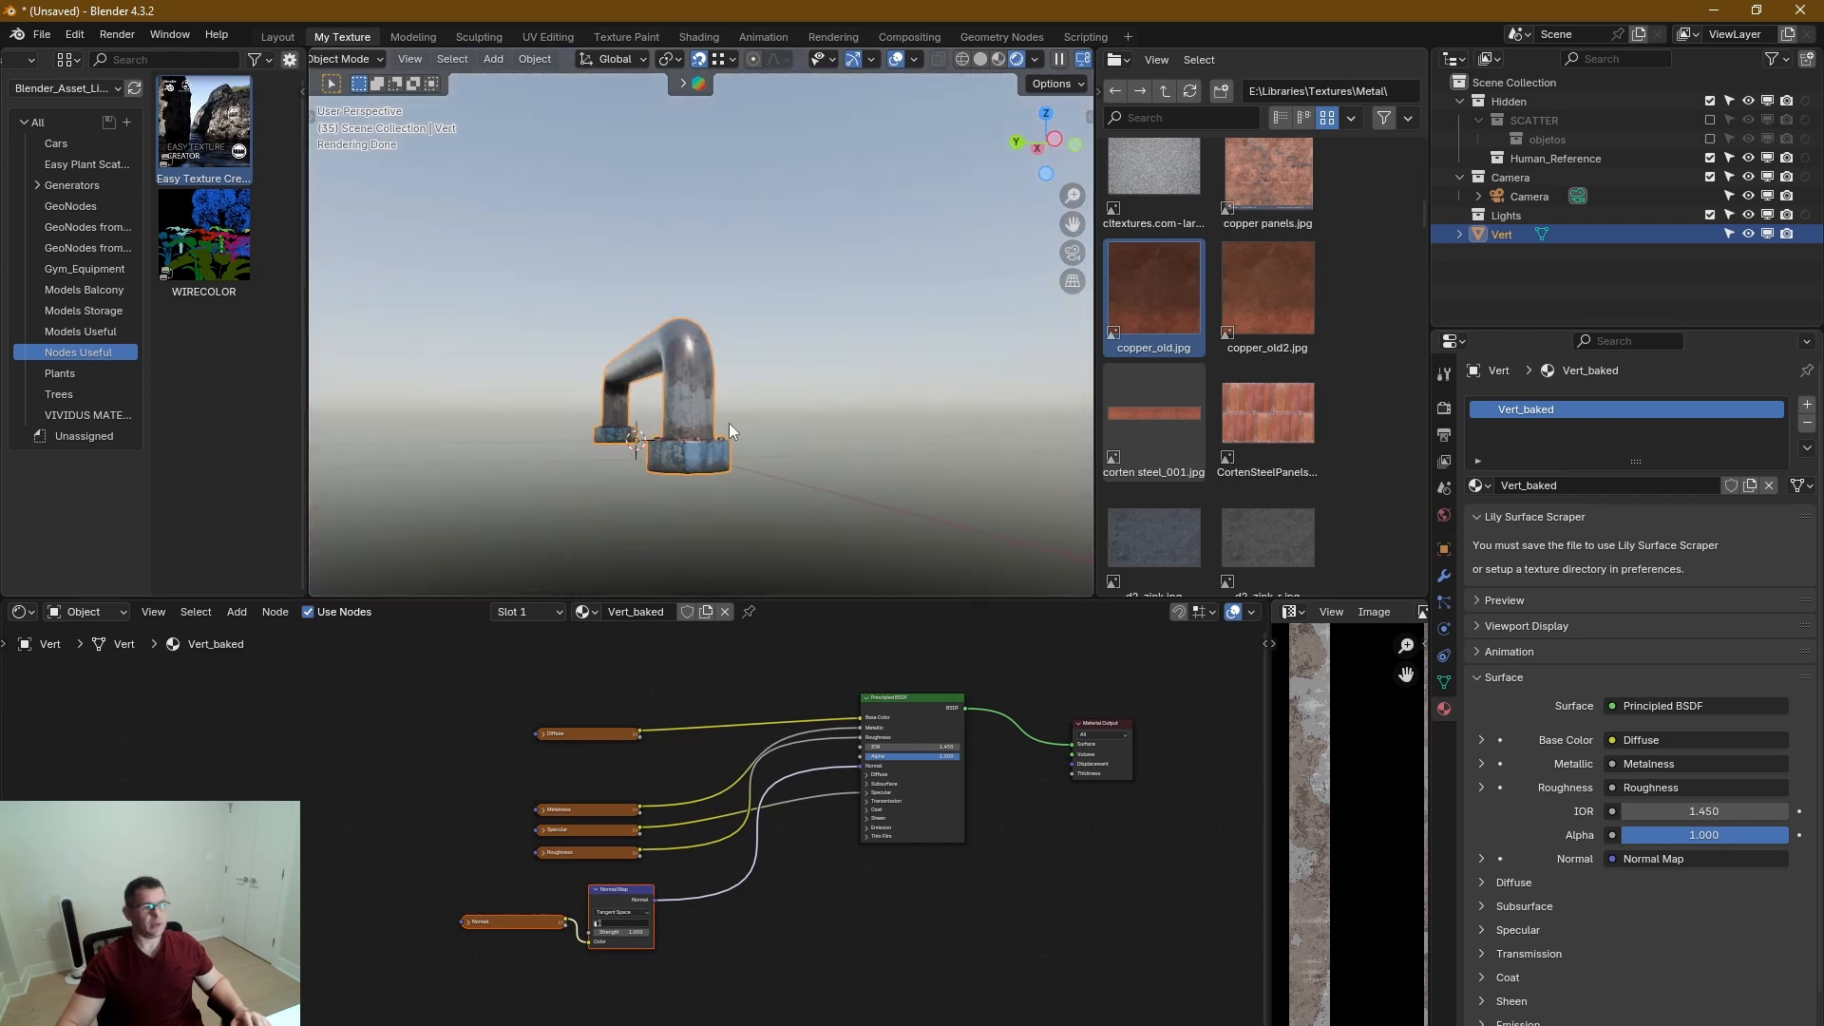
mouse_move(728, 424)
middle_mouse_down()
mouse_move(853, 430)
mouse_move(819, 451)
mouse_move(870, 358)
mouse_move(802, 479)
mouse_move(807, 414)
mouse_move(876, 414)
mouse_move(745, 430)
middle_mouse_up()
scroll(819, 450, "up", 3)
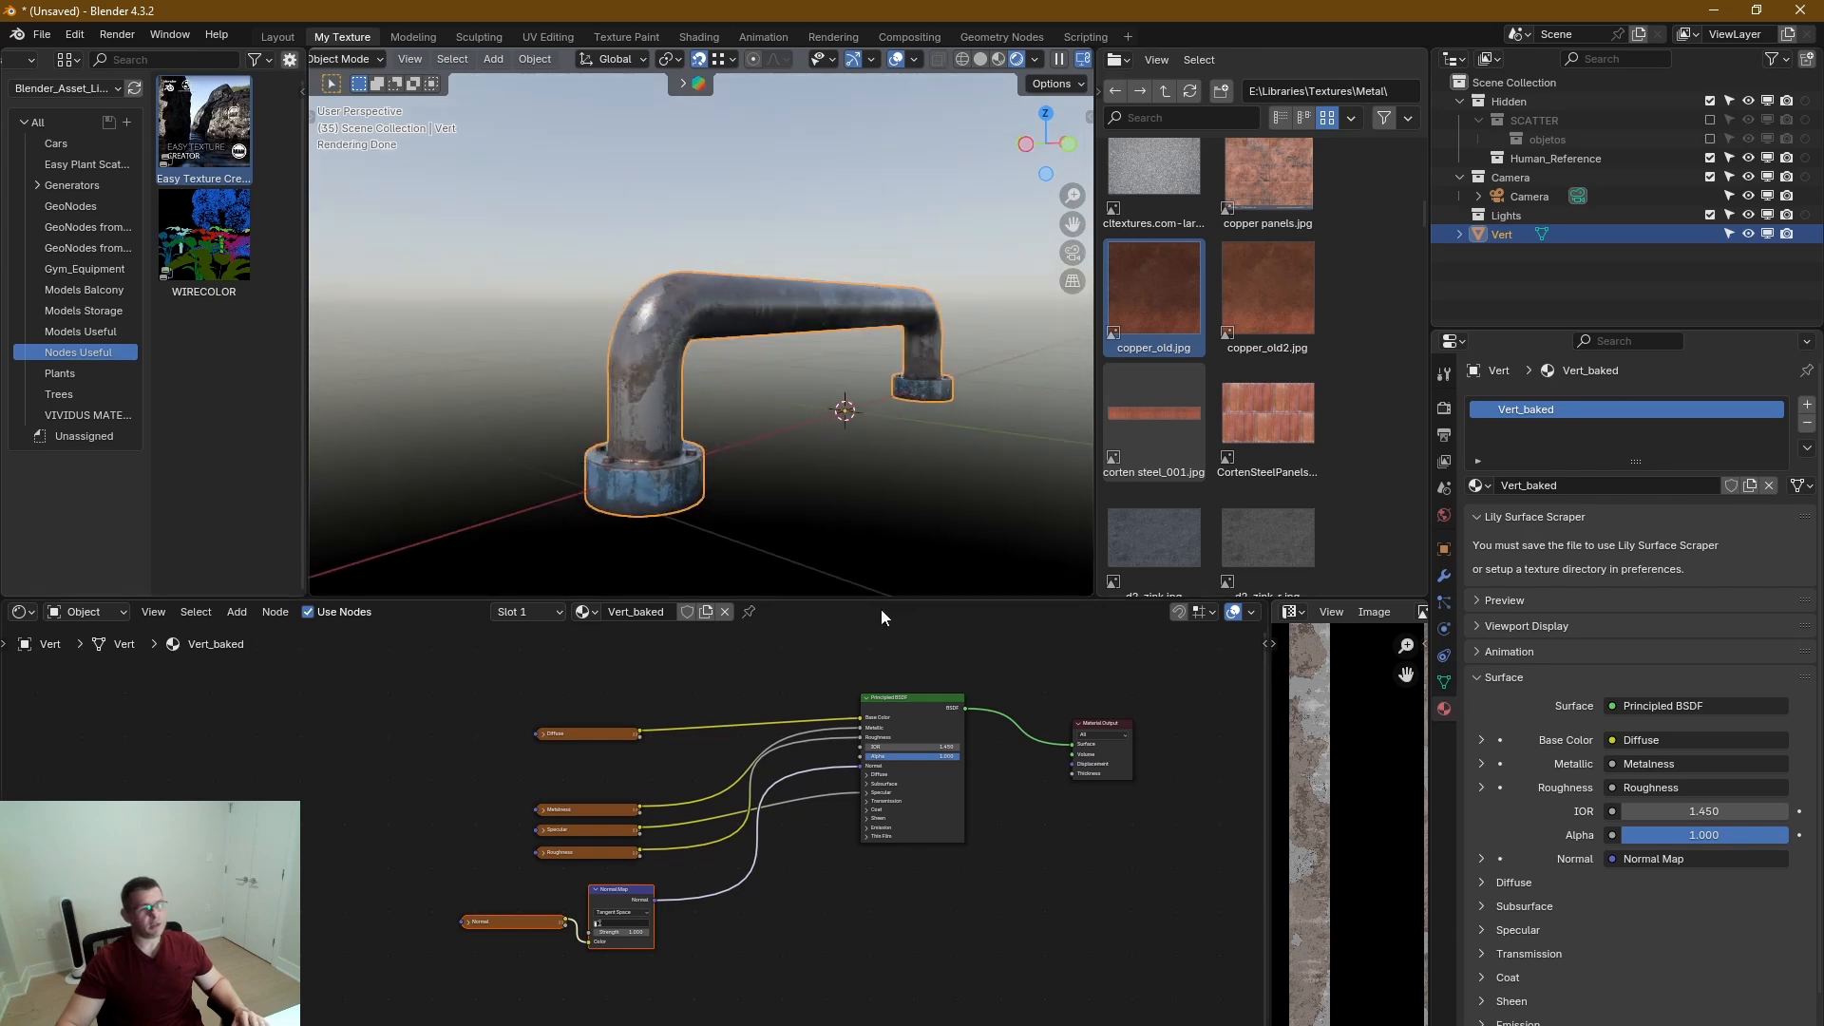
Enlarge the 3D viewport over the node editor and file browser areas and bring the rendered handle closer.
left_click_drag(884, 595, 884, 1021)
left_click_drag(1119, 754, 1406, 741)
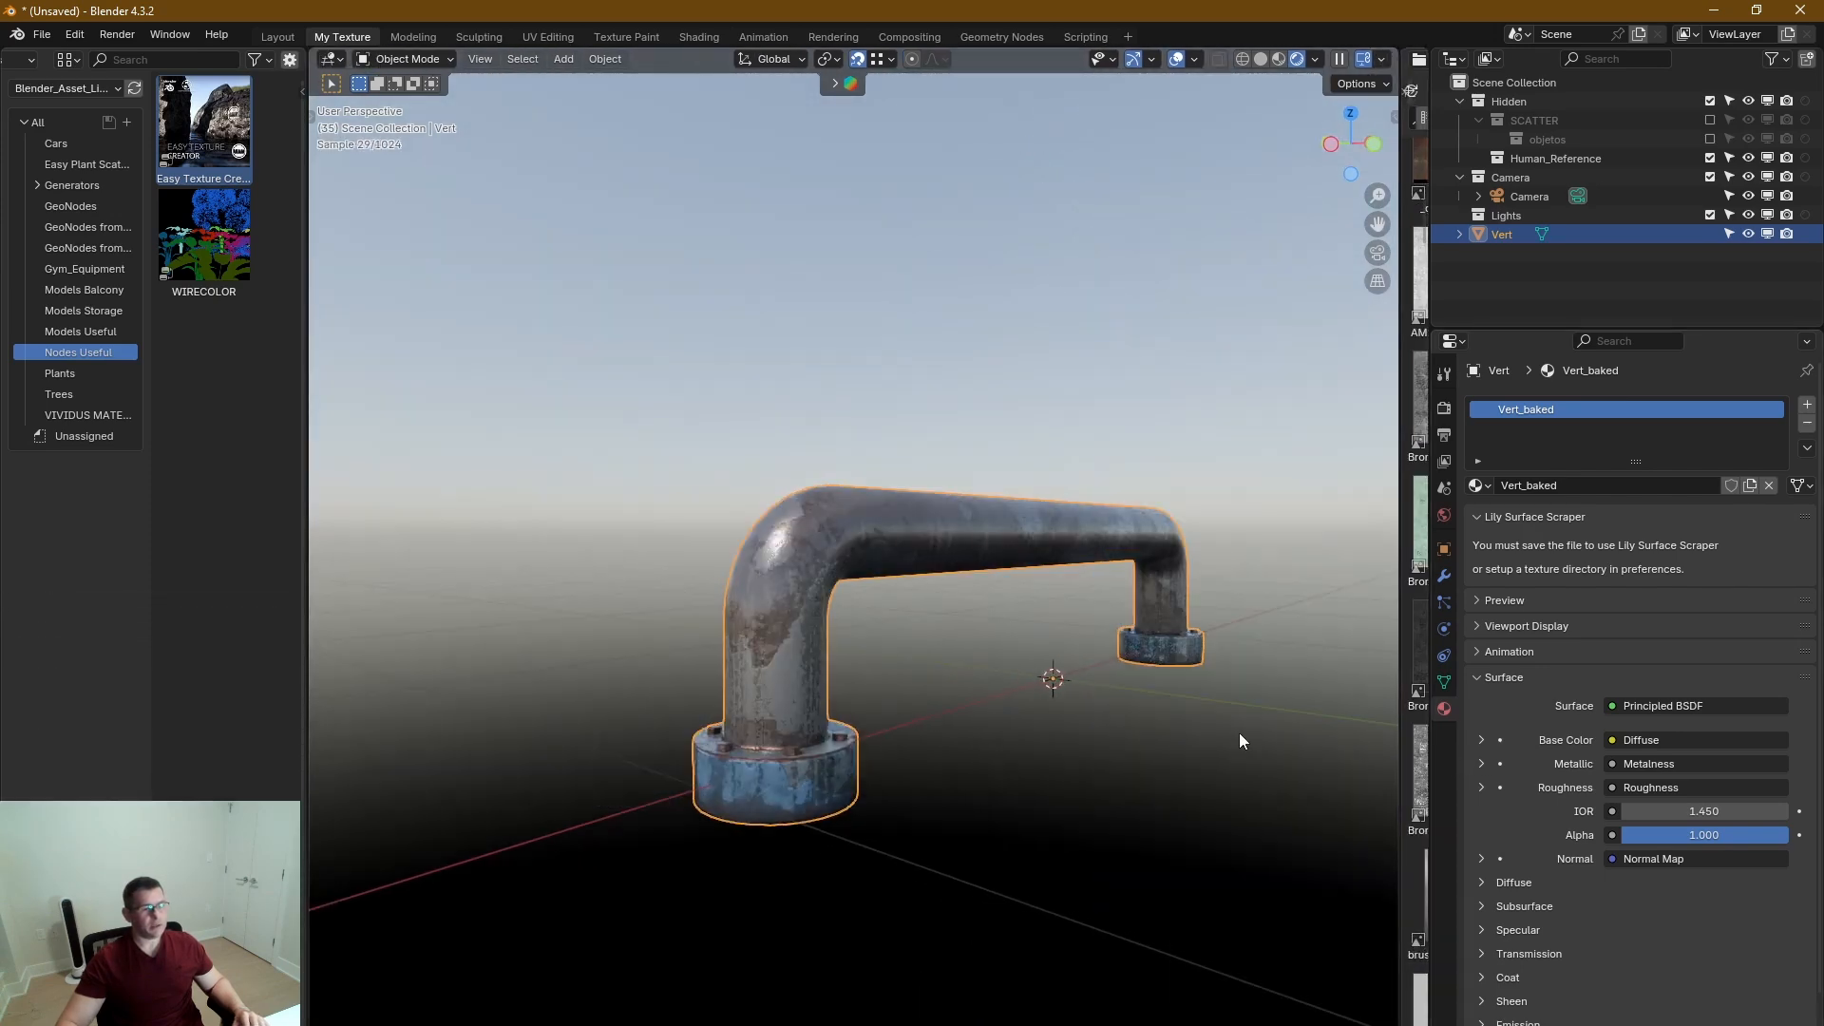
scroll(1142, 714, "up", 2)
scroll(1076, 695, "up", 1)
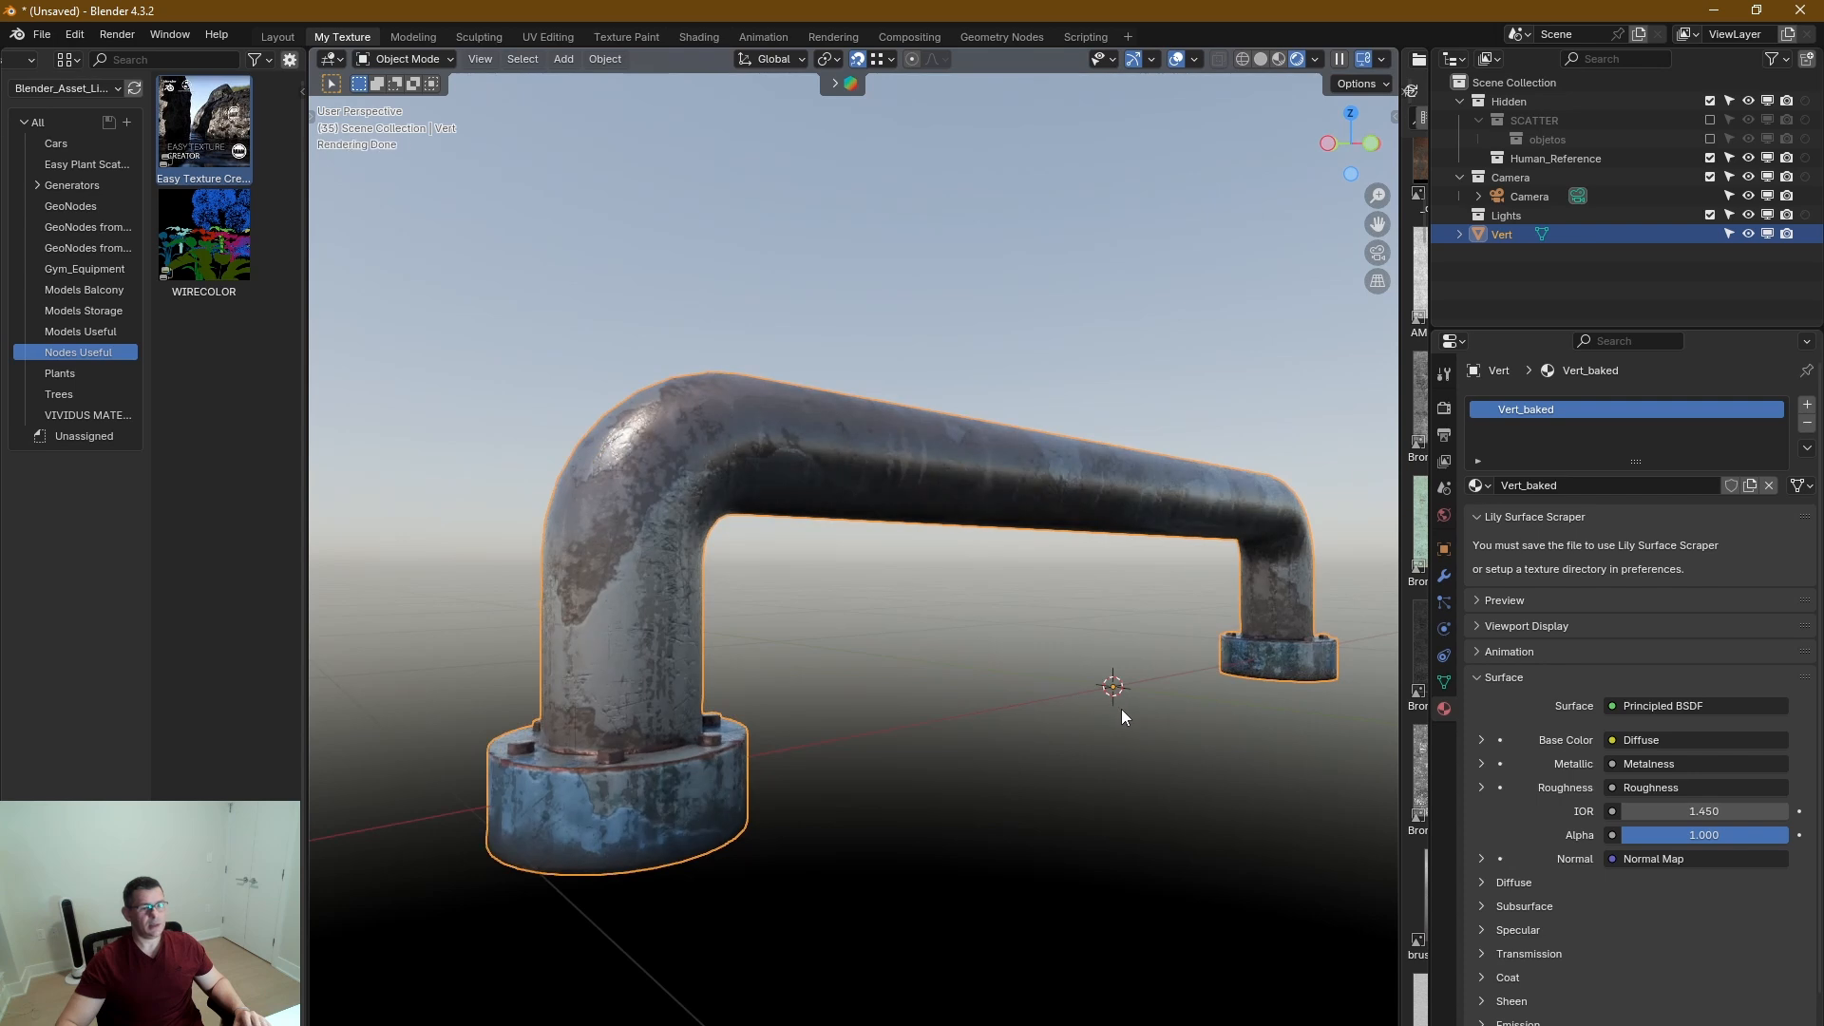